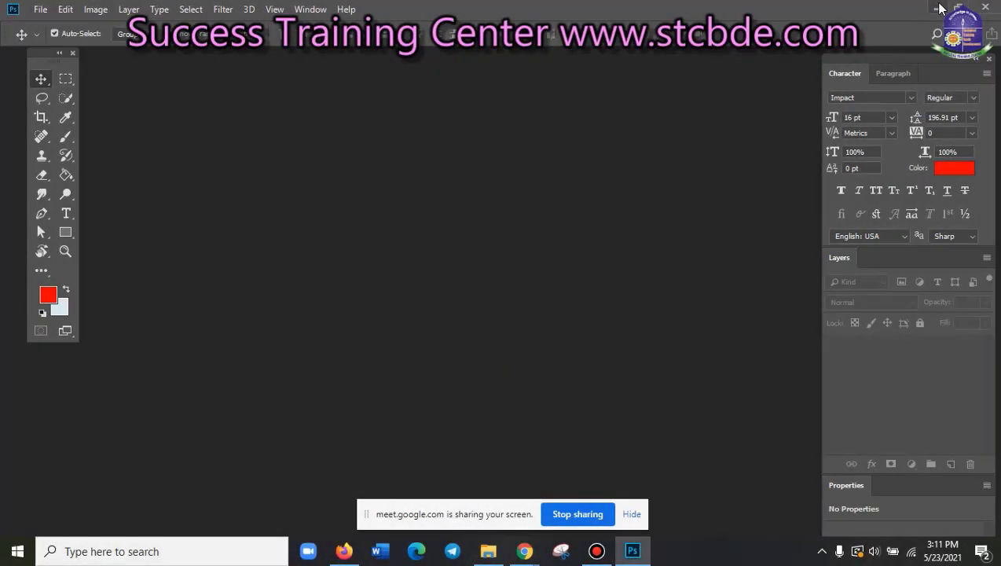
- Glance at the Bing themeforest results in Chrome, then bring Photoshop back to the front
{"action": "left_click", "coordinate": [941, 8]}
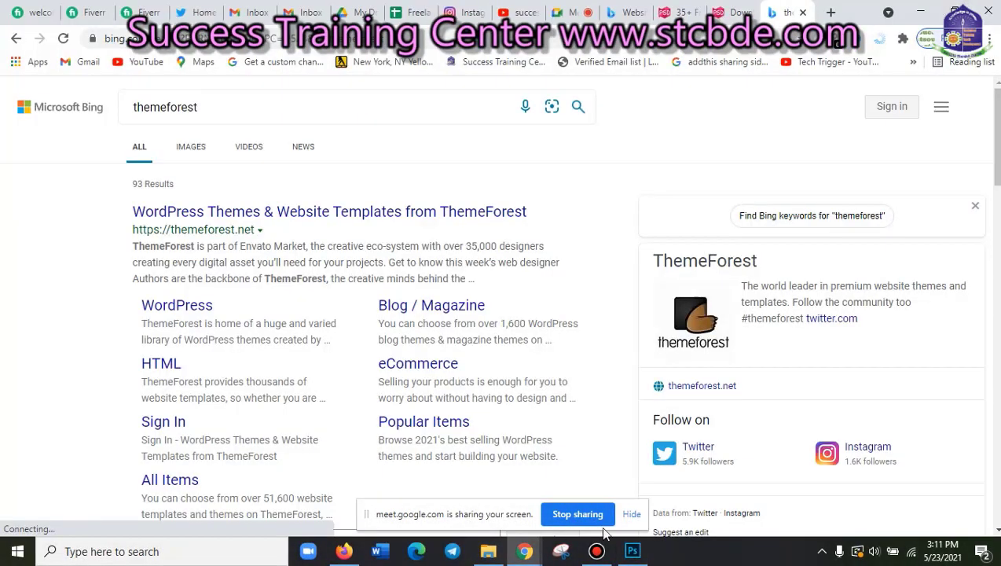
{"action": "left_click", "coordinate": [633, 552]}
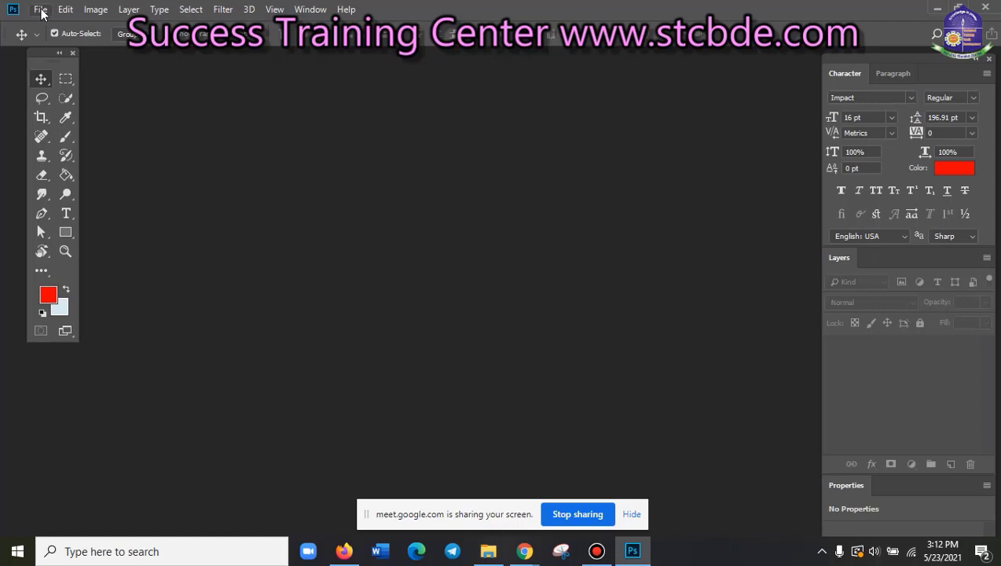
- Create a blank 1920 × 1080 pixel document via File > New, then show the Bandicam window
{"action": "left_click", "coordinate": [41, 11]}
{"action": "left_click", "coordinate": [47, 22]}
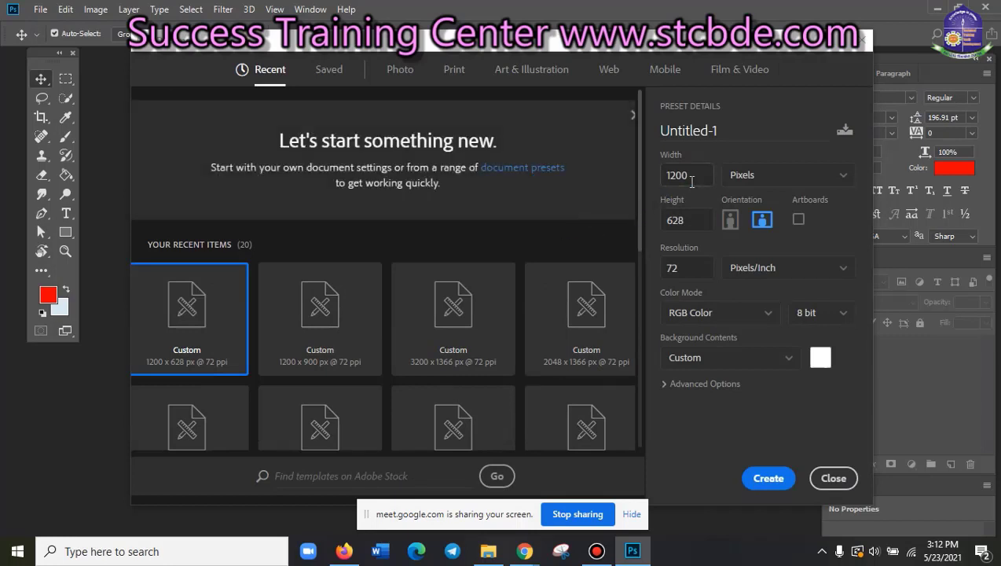
{"action": "double_click", "coordinate": [692, 181]}
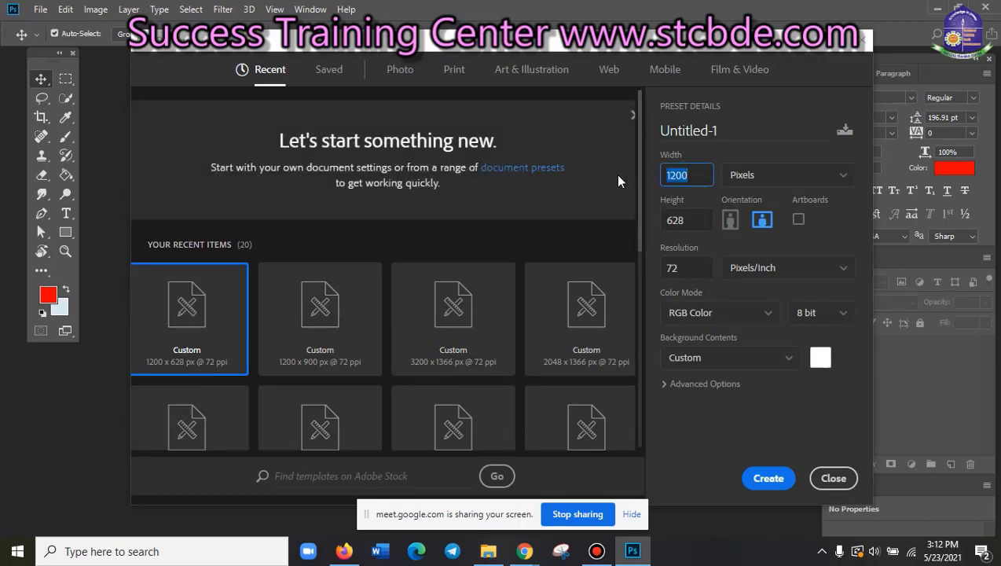
{"action": "type", "text": "1920"}
{"action": "left_click", "coordinate": [690, 221]}
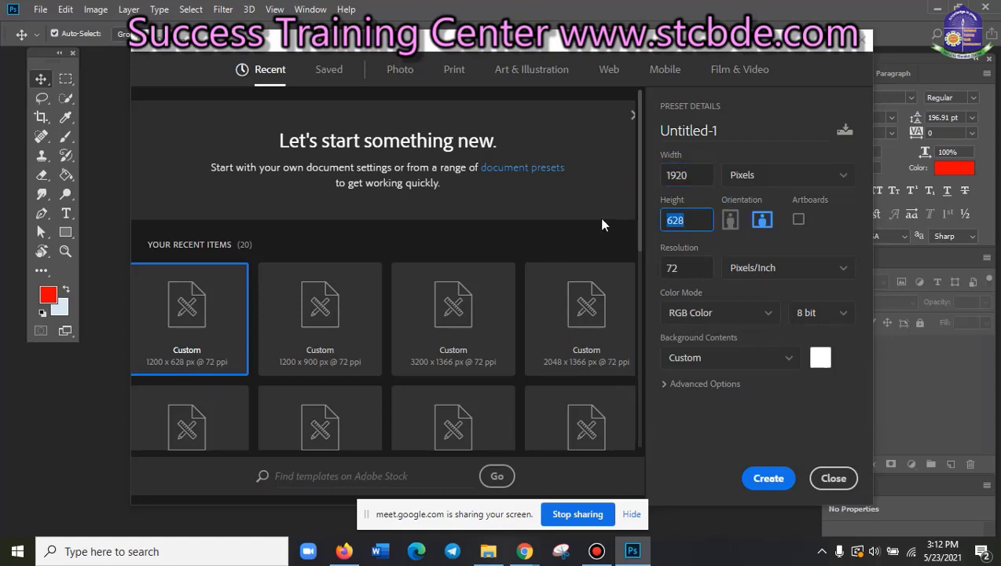
{"action": "type", "text": "108"}
{"action": "type", "text": "0"}
{"action": "double_click", "coordinate": [697, 219]}
{"action": "left_click", "coordinate": [777, 483]}
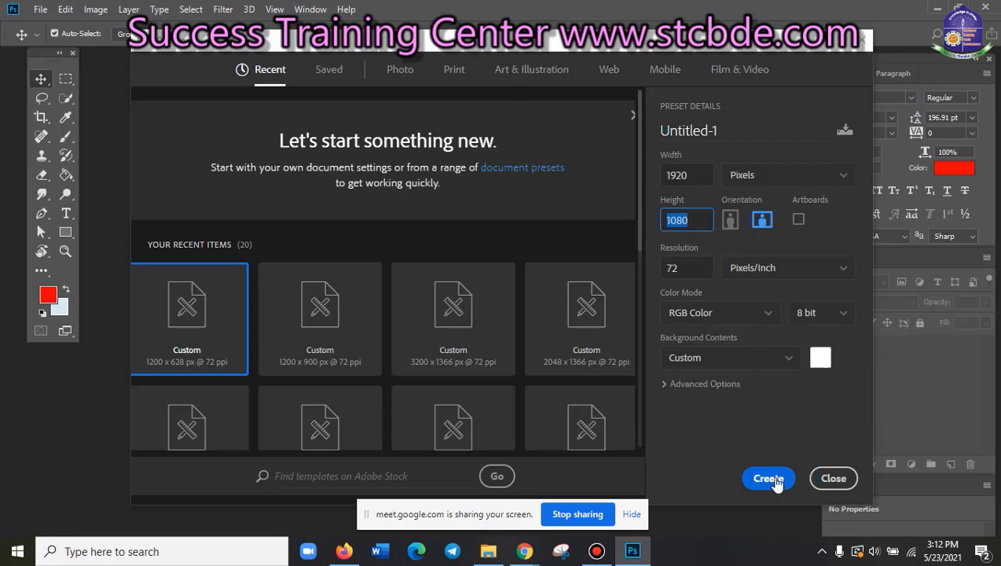
{"action": "left_click", "coordinate": [775, 481]}
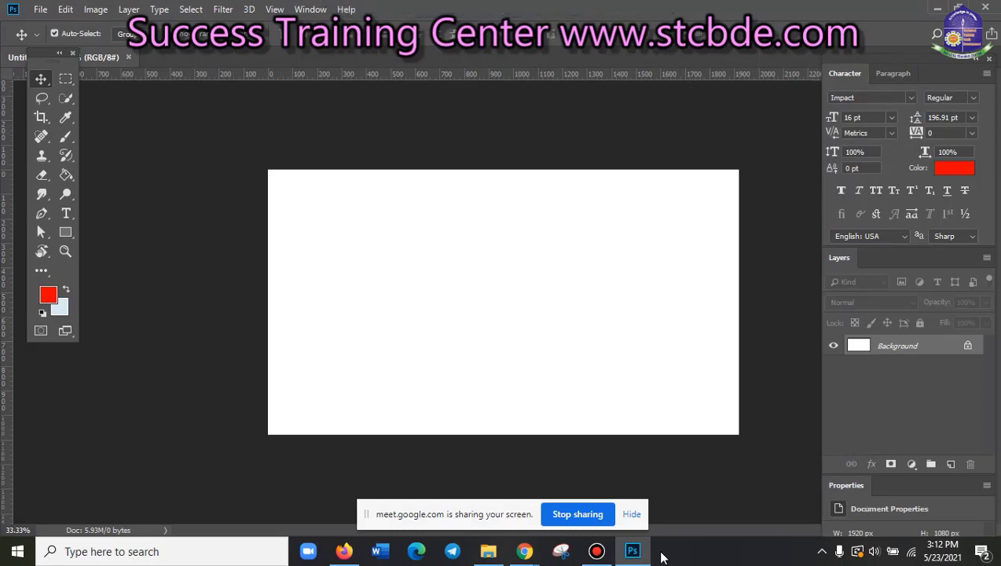
{"action": "left_click", "coordinate": [595, 553]}
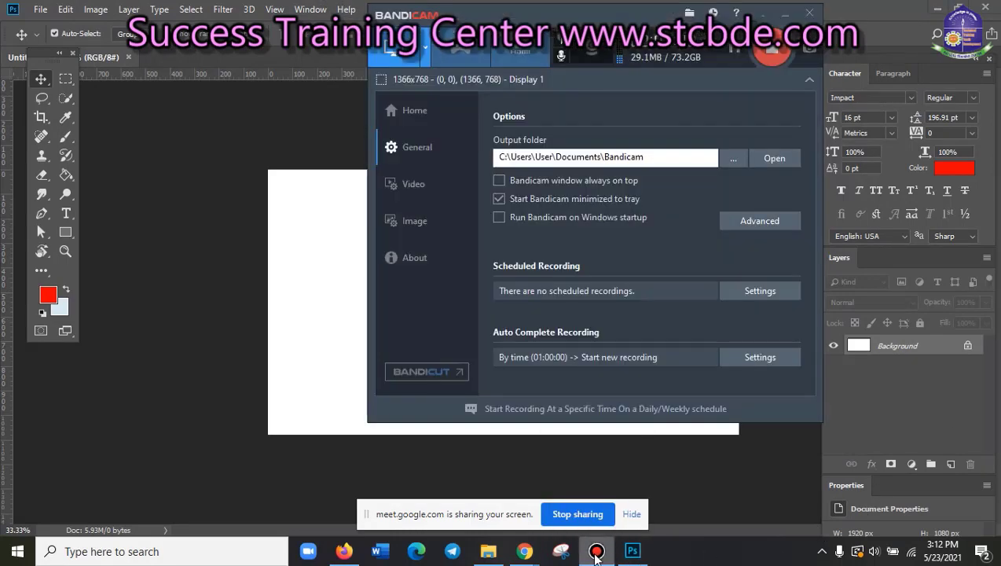
- Minimize the Bandicam window to get back to the blank 1920 × 1080 canvas
{"action": "left_click", "coordinate": [595, 552]}
{"action": "scroll", "coordinate": [606, 314], "scroll_direction": "up", "scroll_amount": 2}
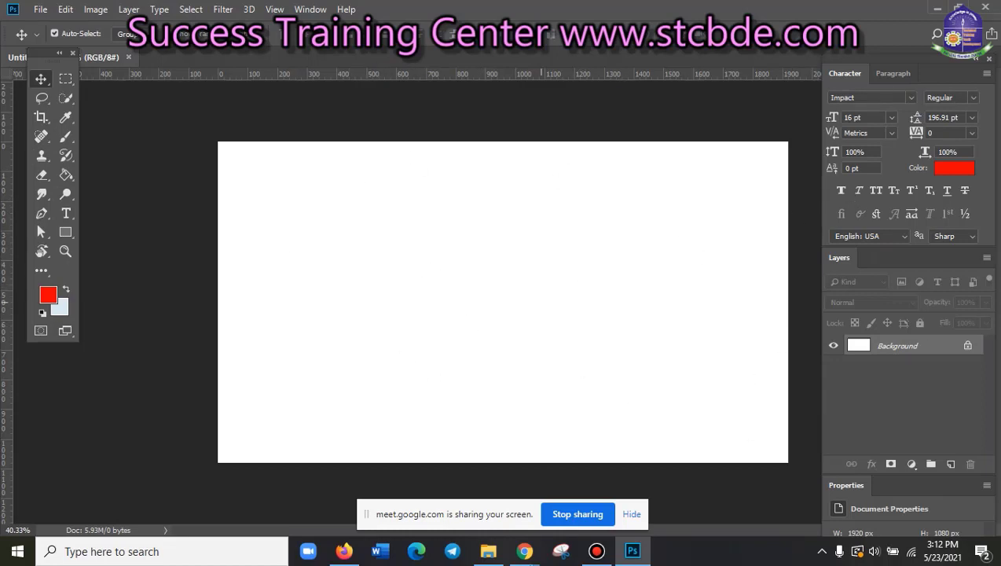
{"action": "mouse_move", "coordinate": [524, 552]}
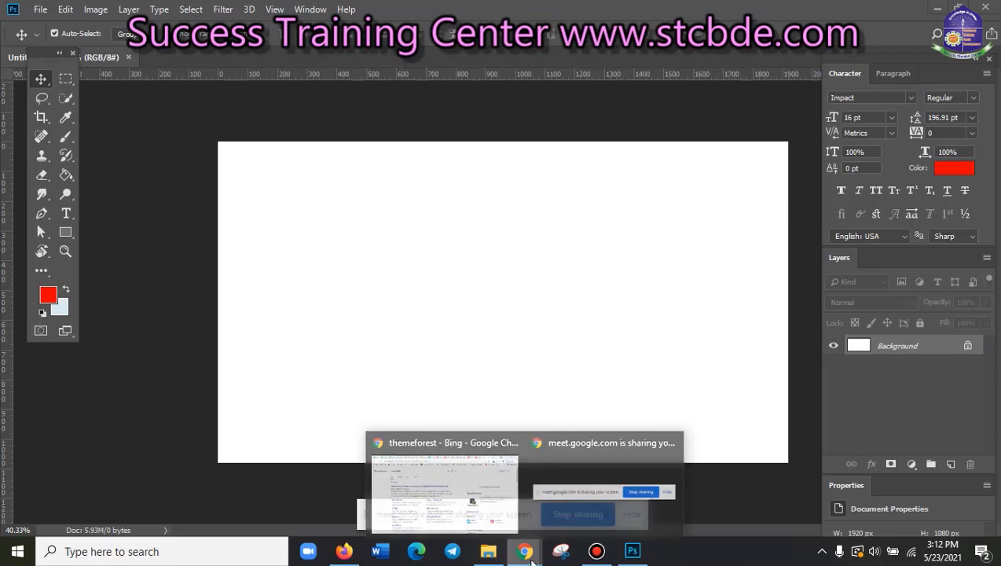
- Open ThemeForest from the Bing results, browse the page, then check the Google Meet tab
{"action": "mouse_move", "coordinate": [445, 482]}
{"action": "left_click", "coordinate": [465, 497]}
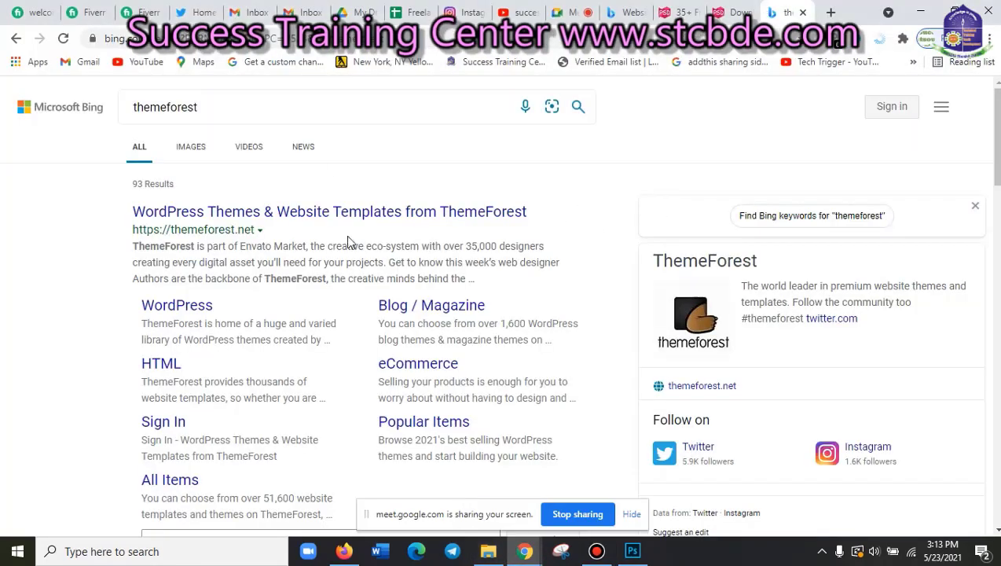
{"action": "left_click", "coordinate": [367, 217]}
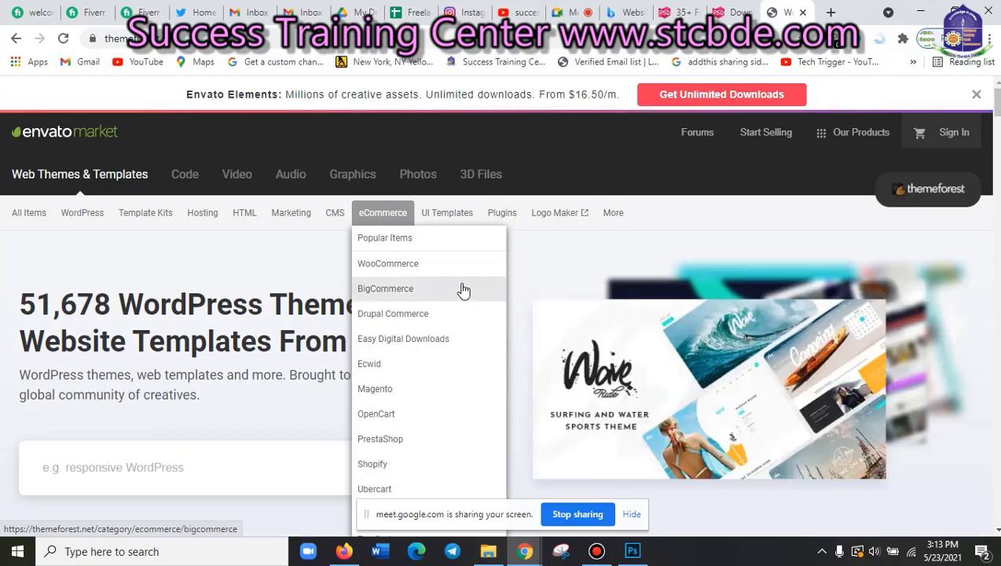
{"action": "scroll", "coordinate": [599, 313], "scroll_direction": "down", "scroll_amount": 1}
{"action": "scroll", "coordinate": [599, 313], "scroll_direction": "down", "scroll_amount": 3}
{"action": "scroll", "coordinate": [599, 312], "scroll_direction": "down", "scroll_amount": 3}
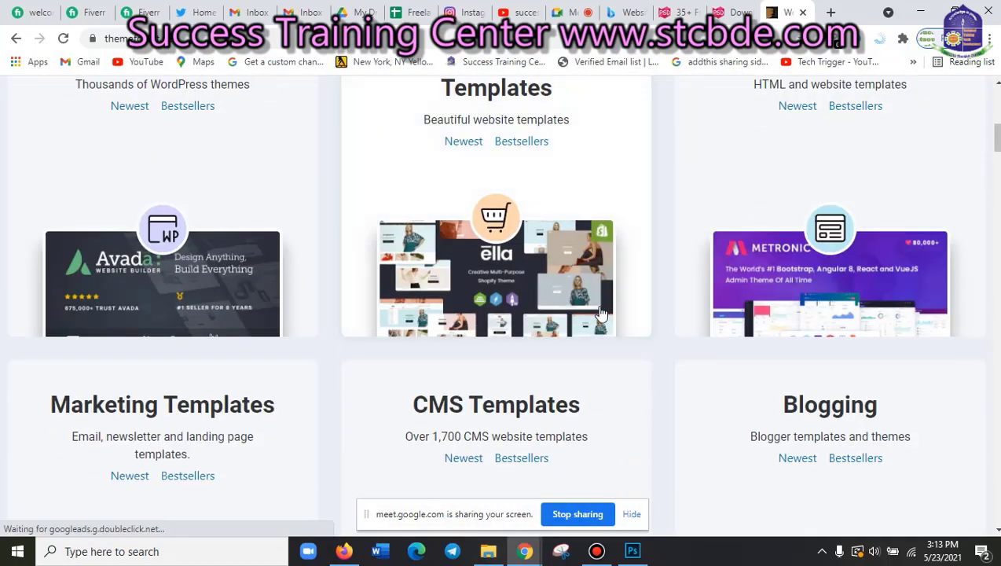
{"action": "scroll", "coordinate": [599, 312], "scroll_direction": "down", "scroll_amount": 3}
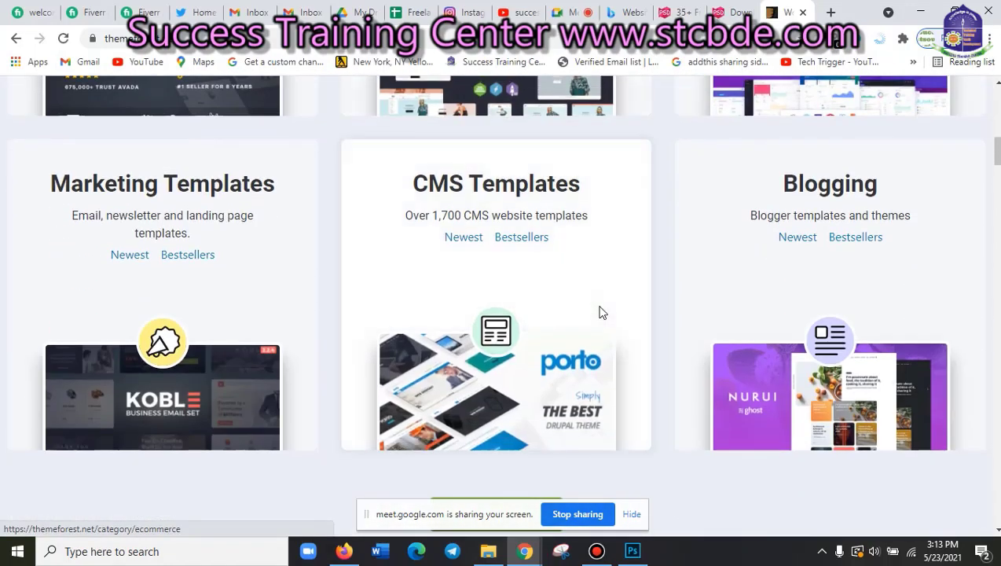
{"action": "scroll", "coordinate": [598, 312], "scroll_direction": "up", "scroll_amount": 2}
{"action": "scroll", "coordinate": [599, 312], "scroll_direction": "down", "scroll_amount": 3}
{"action": "scroll", "coordinate": [599, 313], "scroll_direction": "down", "scroll_amount": 1}
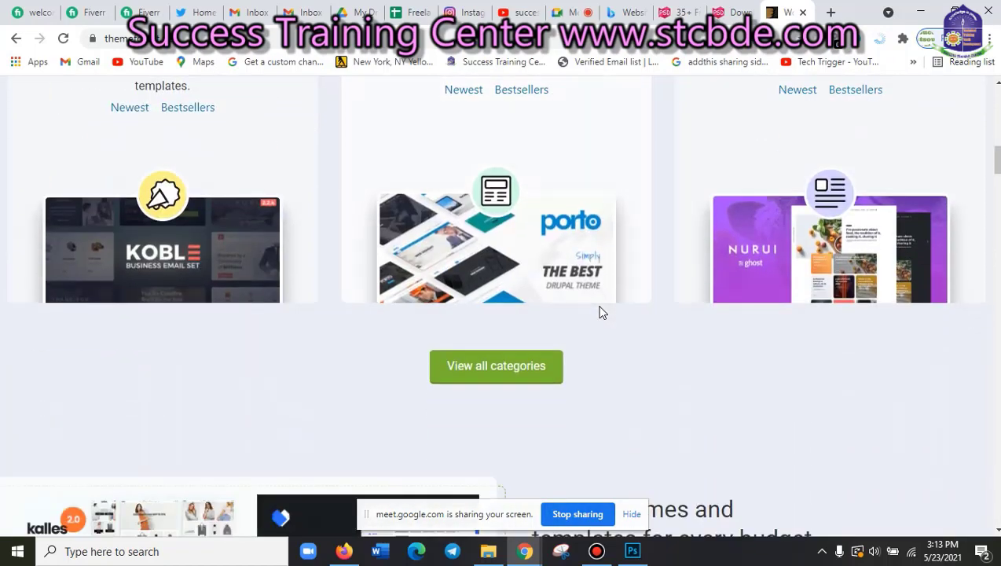
{"action": "scroll", "coordinate": [598, 313], "scroll_direction": "up", "scroll_amount": 4}
{"action": "scroll", "coordinate": [599, 313], "scroll_direction": "up", "scroll_amount": 10}
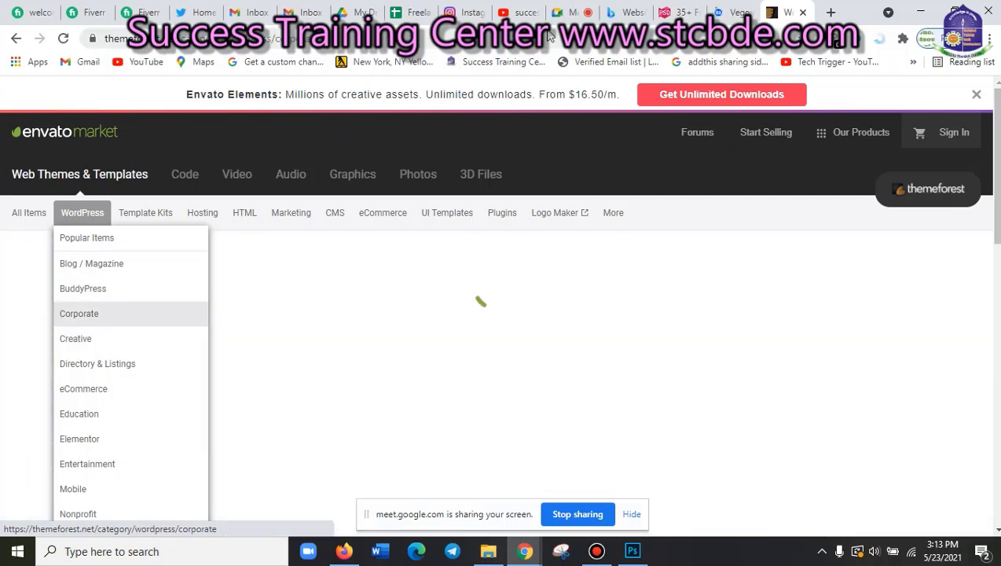
{"action": "left_click", "coordinate": [555, 8]}
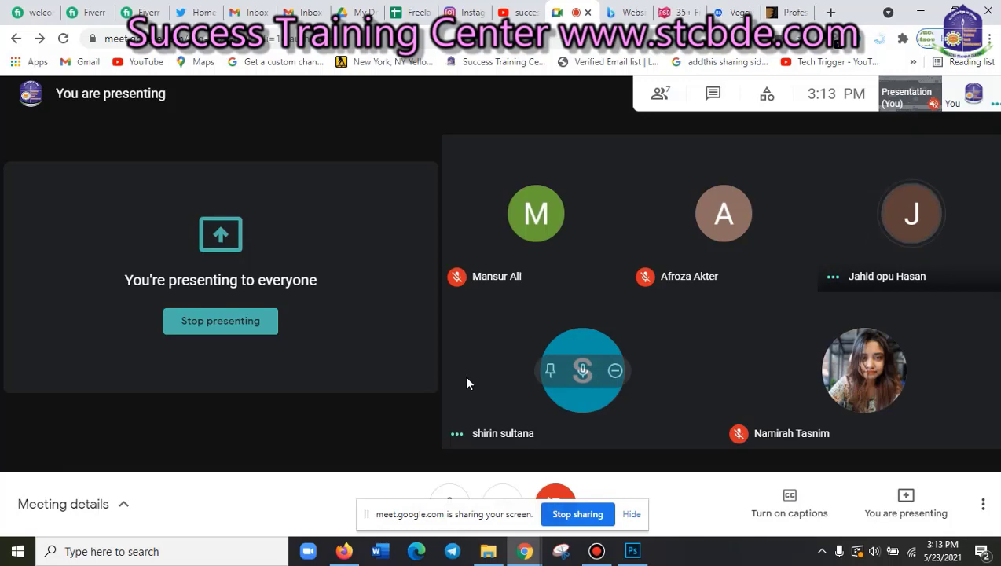
- Return to the Corporate WordPress themes page and scroll through its theme listings
{"action": "left_click", "coordinate": [797, 10]}
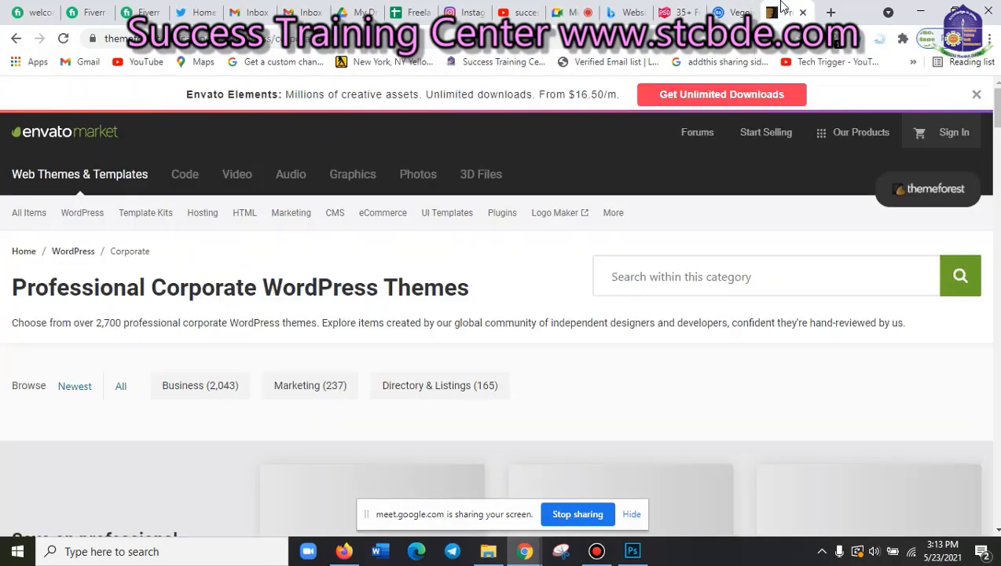
{"action": "scroll", "coordinate": [649, 302], "scroll_direction": "down", "scroll_amount": 3}
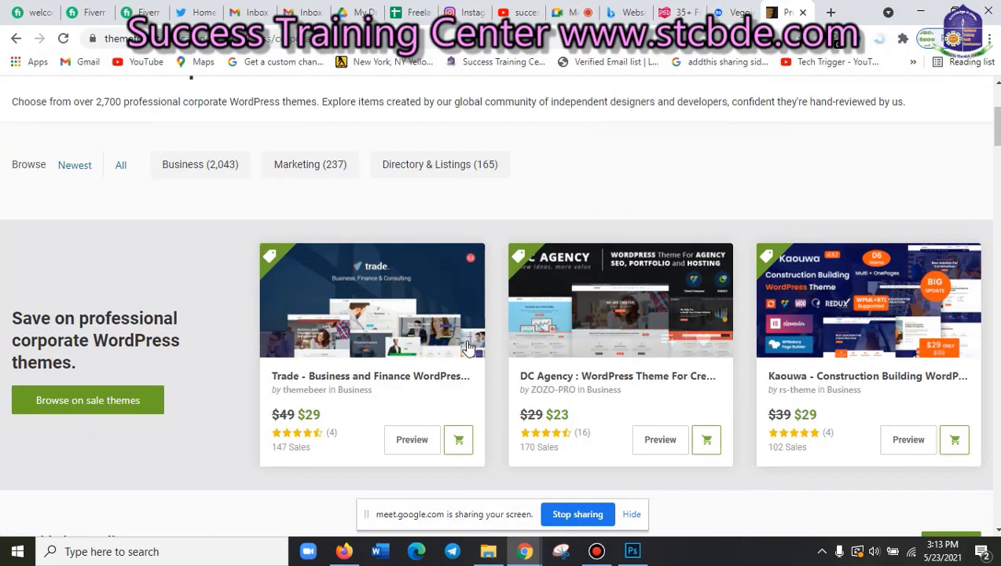
{"action": "scroll", "coordinate": [500, 358], "scroll_direction": "down", "scroll_amount": 2}
{"action": "scroll", "coordinate": [499, 357], "scroll_direction": "down", "scroll_amount": 2}
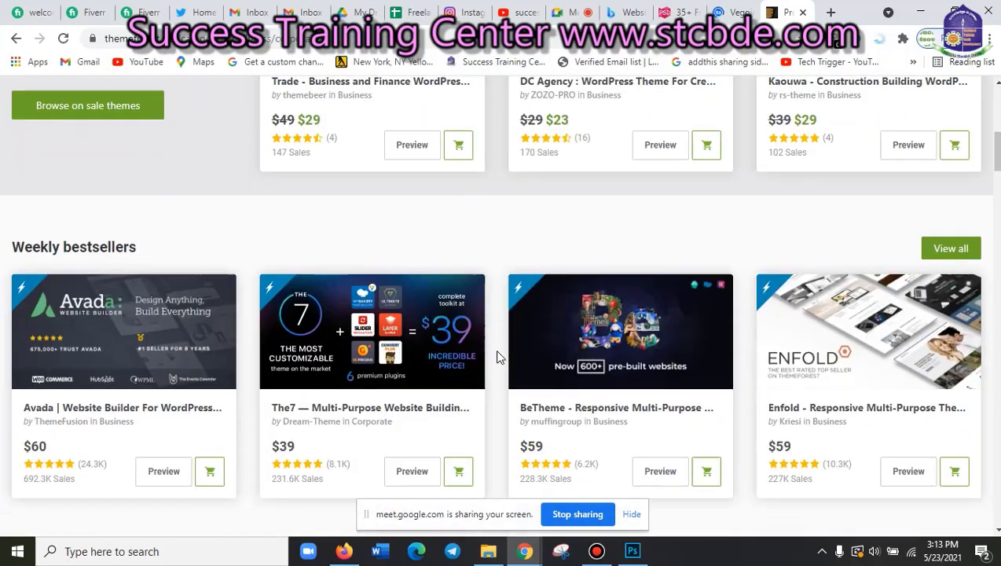
{"action": "scroll", "coordinate": [495, 361], "scroll_direction": "down", "scroll_amount": 1}
{"action": "scroll", "coordinate": [495, 361], "scroll_direction": "down", "scroll_amount": 2}
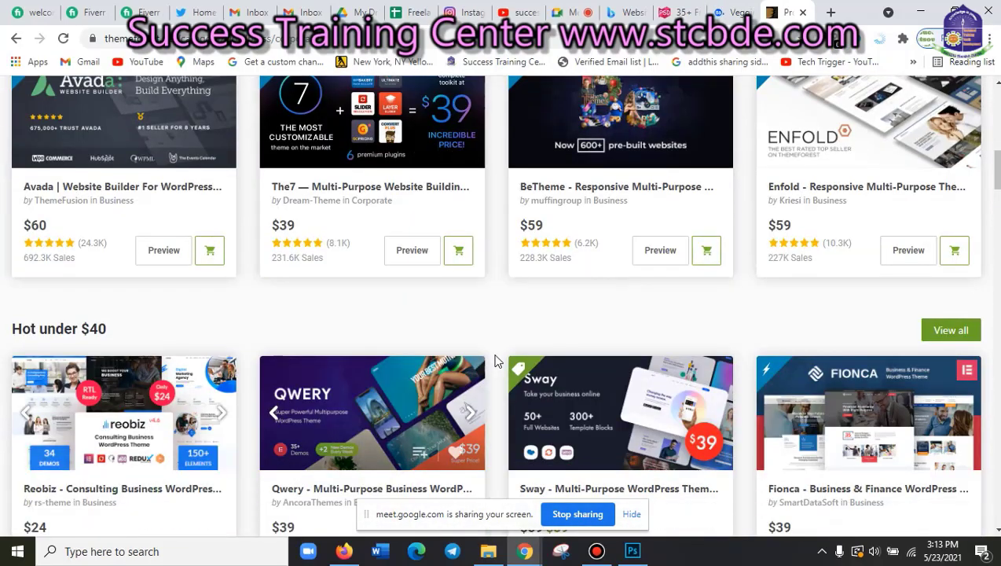
{"action": "scroll", "coordinate": [495, 360], "scroll_direction": "down", "scroll_amount": 2}
{"action": "scroll", "coordinate": [495, 361], "scroll_direction": "down", "scroll_amount": 4}
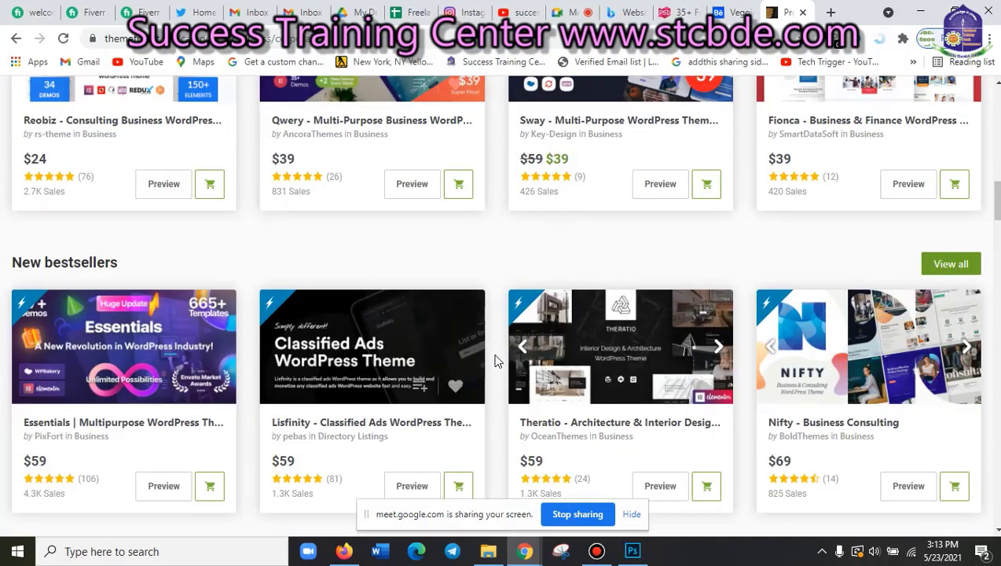
{"action": "scroll", "coordinate": [496, 361], "scroll_direction": "down", "scroll_amount": 2}
{"action": "scroll", "coordinate": [495, 361], "scroll_direction": "up", "scroll_amount": 3}
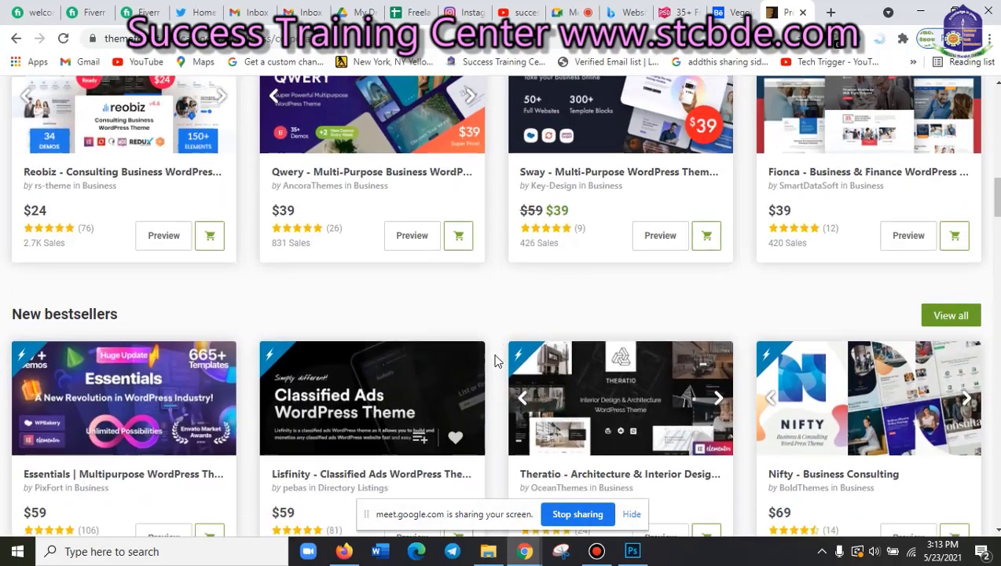
{"action": "scroll", "coordinate": [495, 361], "scroll_direction": "down", "scroll_amount": 2}
{"action": "scroll", "coordinate": [495, 361], "scroll_direction": "down", "scroll_amount": 1}
{"action": "scroll", "coordinate": [495, 361], "scroll_direction": "down", "scroll_amount": 3}
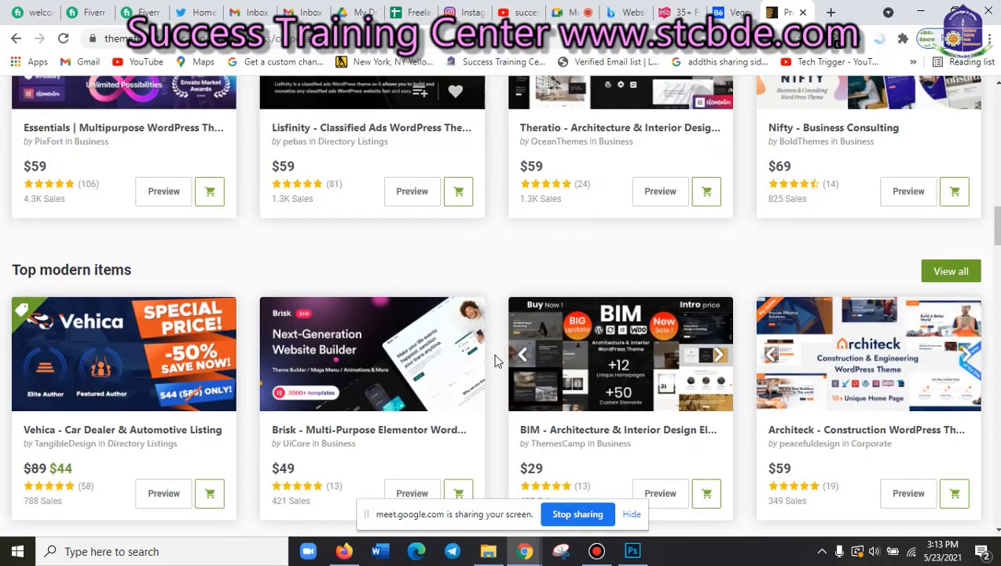
{"action": "scroll", "coordinate": [495, 361], "scroll_direction": "down", "scroll_amount": 3}
{"action": "scroll", "coordinate": [495, 361], "scroll_direction": "down", "scroll_amount": 2}
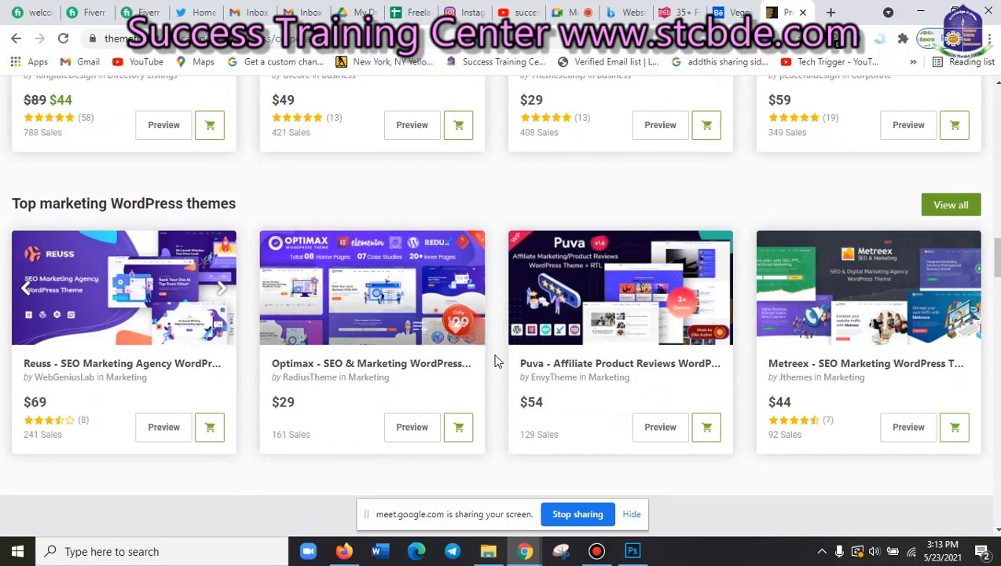
{"action": "scroll", "coordinate": [495, 361], "scroll_direction": "up", "scroll_amount": 3}
{"action": "scroll", "coordinate": [495, 361], "scroll_direction": "up", "scroll_amount": 2}
{"action": "scroll", "coordinate": [495, 360], "scroll_direction": "up", "scroll_amount": 3}
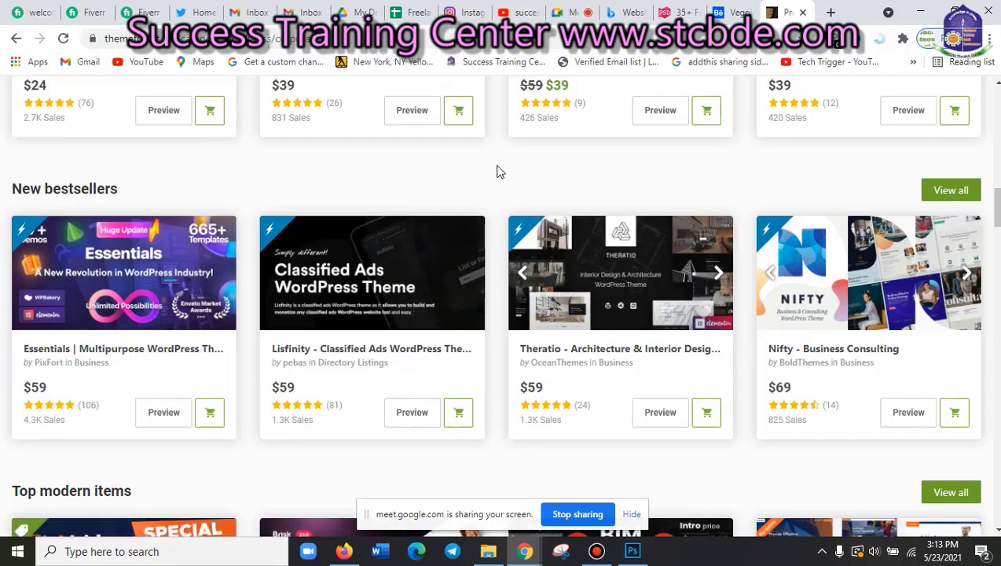
{"action": "scroll", "coordinate": [504, 268], "scroll_direction": "up", "scroll_amount": 1}
{"action": "scroll", "coordinate": [503, 269], "scroll_direction": "up", "scroll_amount": 3}
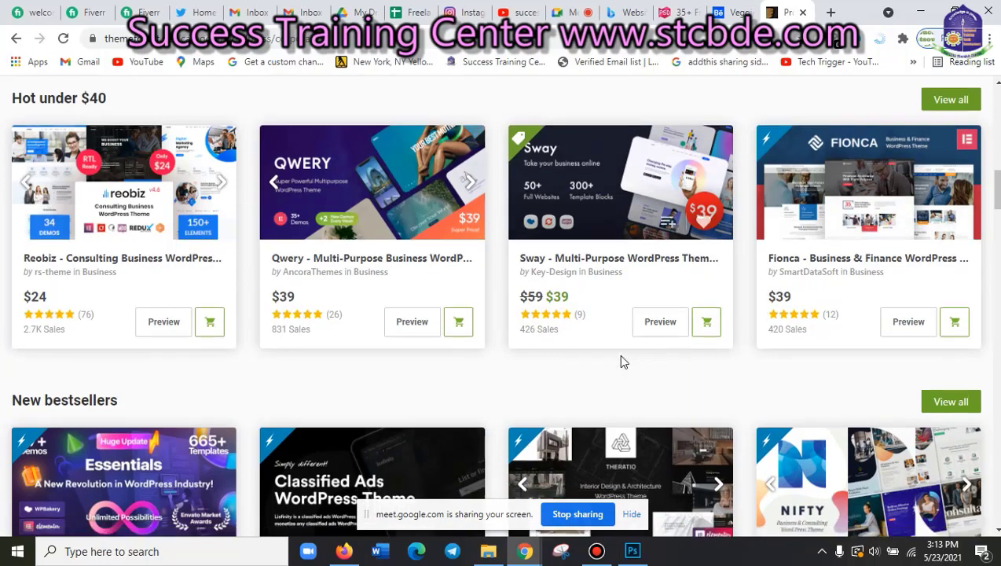
{"action": "scroll", "coordinate": [621, 361], "scroll_direction": "down", "scroll_amount": 3}
{"action": "scroll", "coordinate": [621, 361], "scroll_direction": "up", "scroll_amount": 1}
{"action": "scroll", "coordinate": [620, 360], "scroll_direction": "up", "scroll_amount": 5}
{"action": "scroll", "coordinate": [618, 354], "scroll_direction": "up", "scroll_amount": 3}
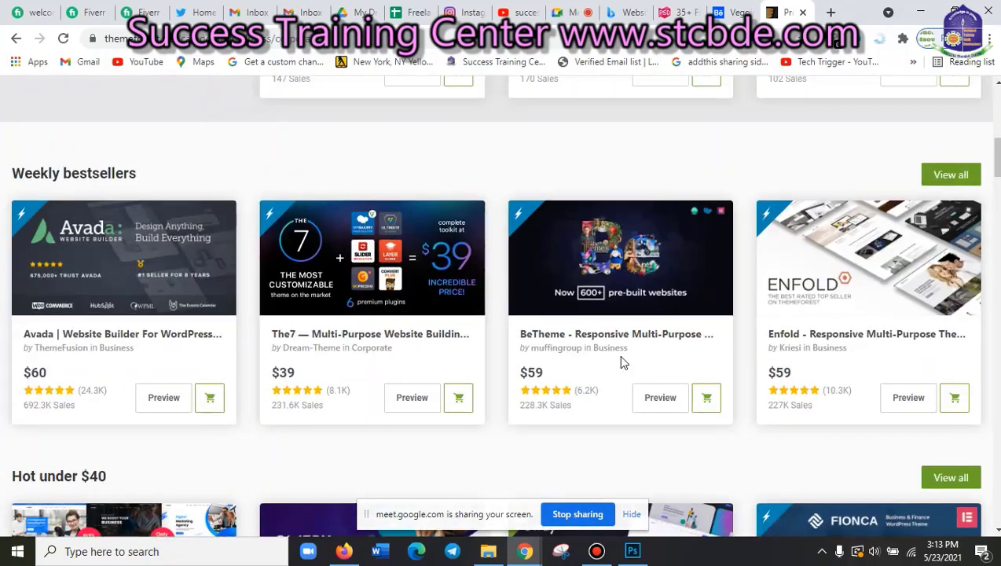
{"action": "scroll", "coordinate": [617, 354], "scroll_direction": "up", "scroll_amount": 2}
{"action": "scroll", "coordinate": [996, 118], "scroll_direction": "up", "scroll_amount": 5}
- Drag the scrollbar and scroll to the on-sale cards showing the DC Agency theme
{"action": "left_click_drag", "start_coordinate": [996, 117], "coordinate": [996, 135]}
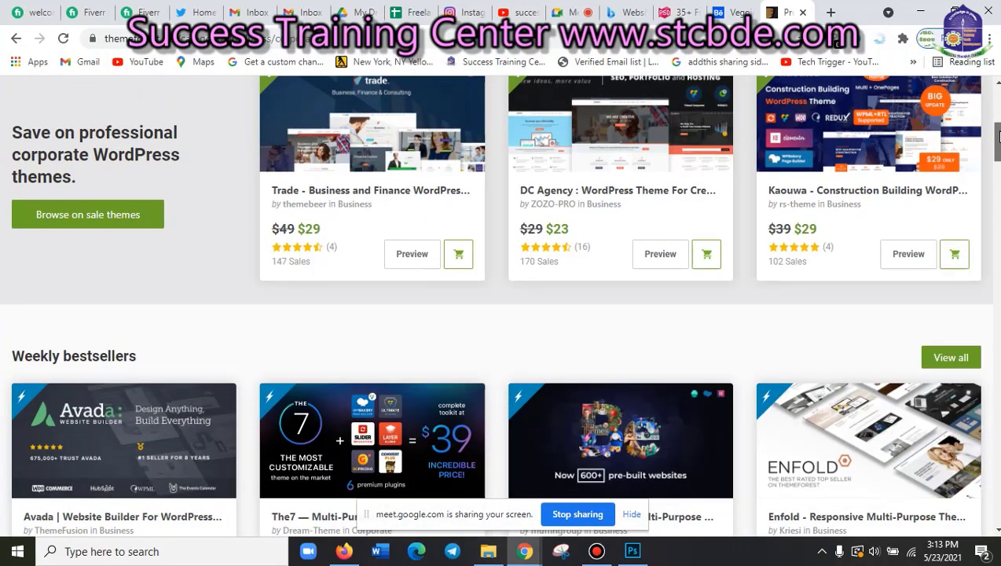
{"action": "left_click_drag", "start_coordinate": [998, 135], "coordinate": [996, 172]}
{"action": "scroll", "coordinate": [643, 301], "scroll_direction": "down", "scroll_amount": 1}
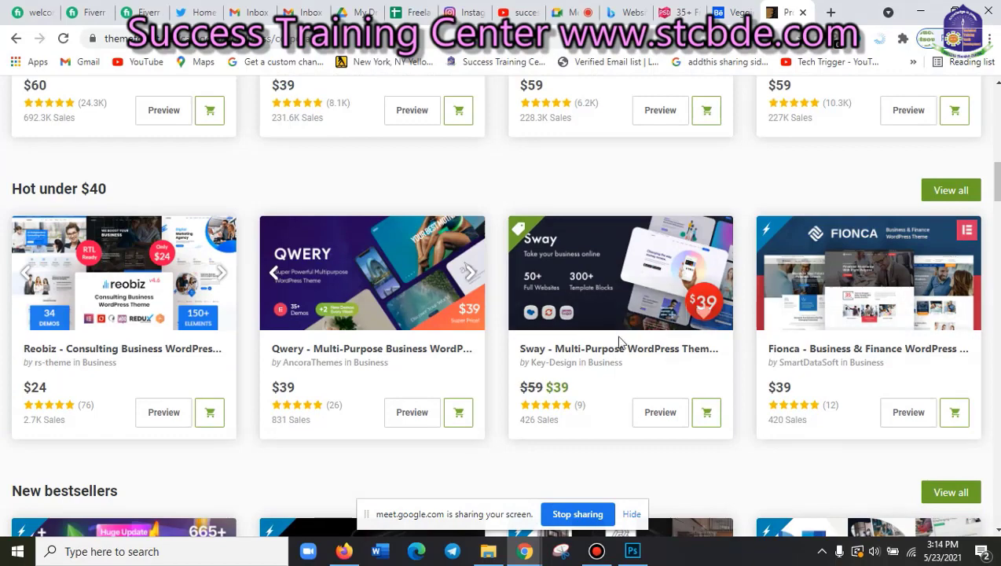
{"action": "scroll", "coordinate": [616, 335], "scroll_direction": "down", "scroll_amount": 2}
{"action": "scroll", "coordinate": [429, 336], "scroll_direction": "down", "scroll_amount": 2}
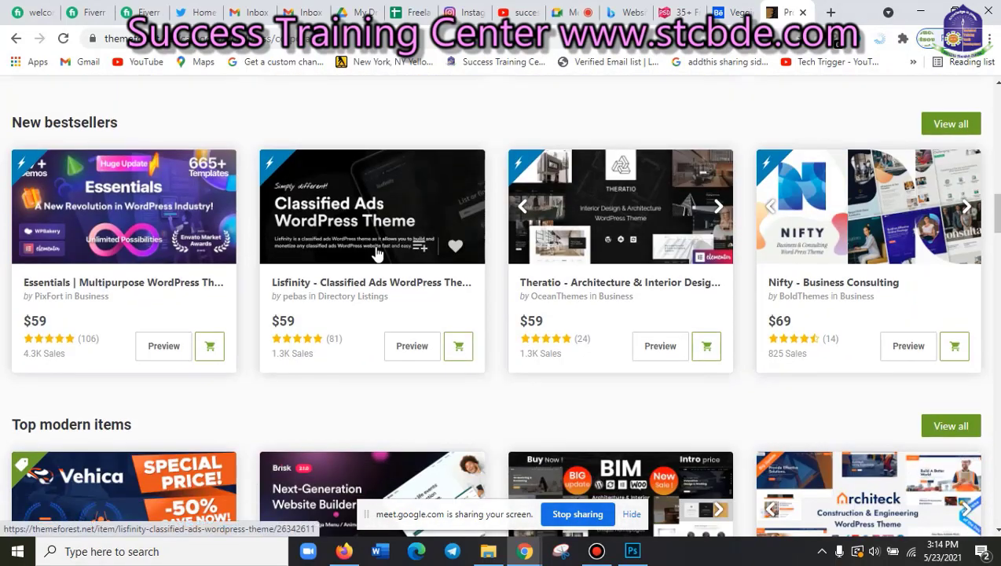
{"action": "scroll", "coordinate": [352, 370], "scroll_direction": "down", "scroll_amount": 3}
{"action": "scroll", "coordinate": [353, 373], "scroll_direction": "up", "scroll_amount": 2}
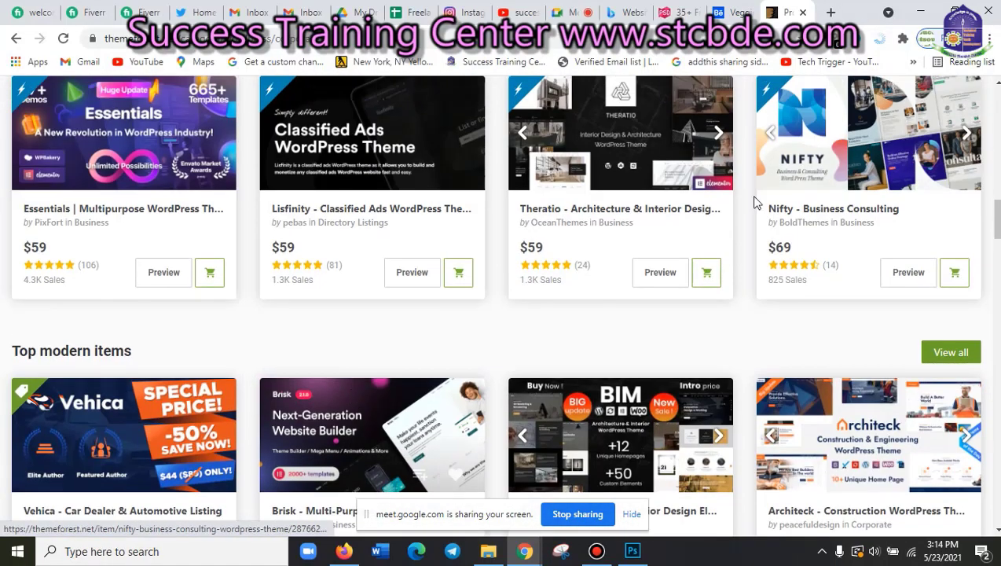
{"action": "scroll", "coordinate": [495, 298], "scroll_direction": "down", "scroll_amount": 1}
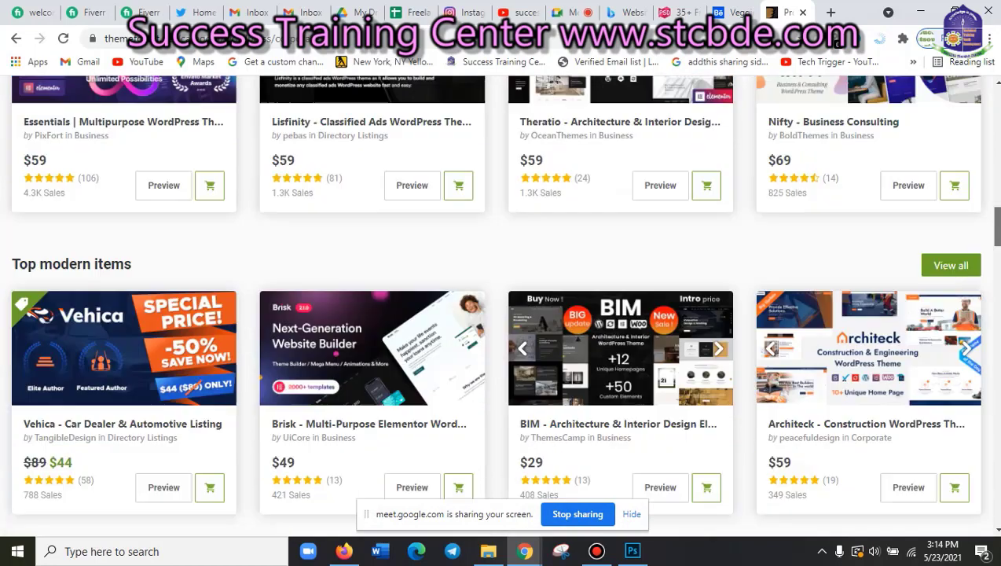
{"action": "scroll", "coordinate": [500, 307], "scroll_direction": "down", "scroll_amount": 2}
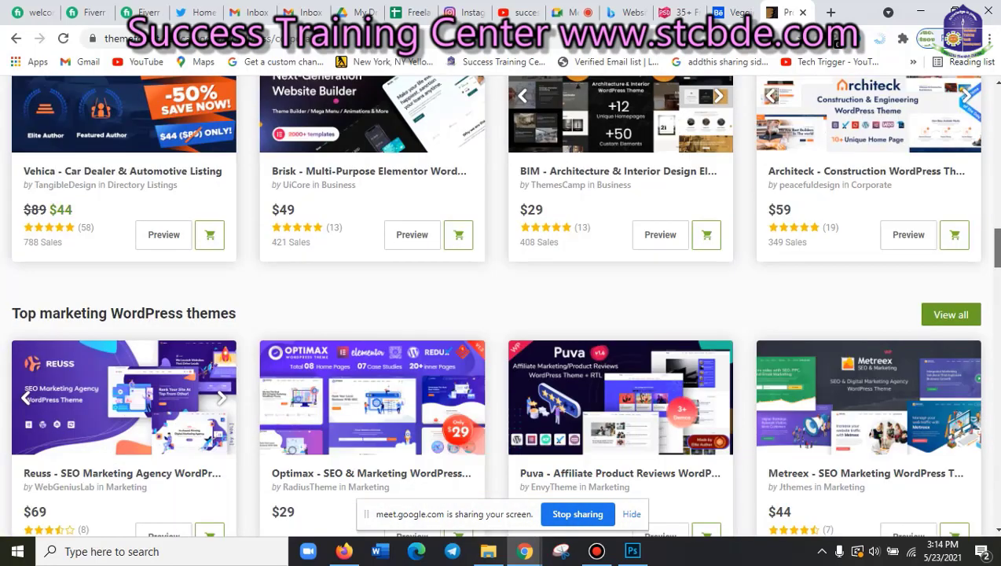
{"action": "scroll", "coordinate": [501, 307], "scroll_direction": "down", "scroll_amount": 1}
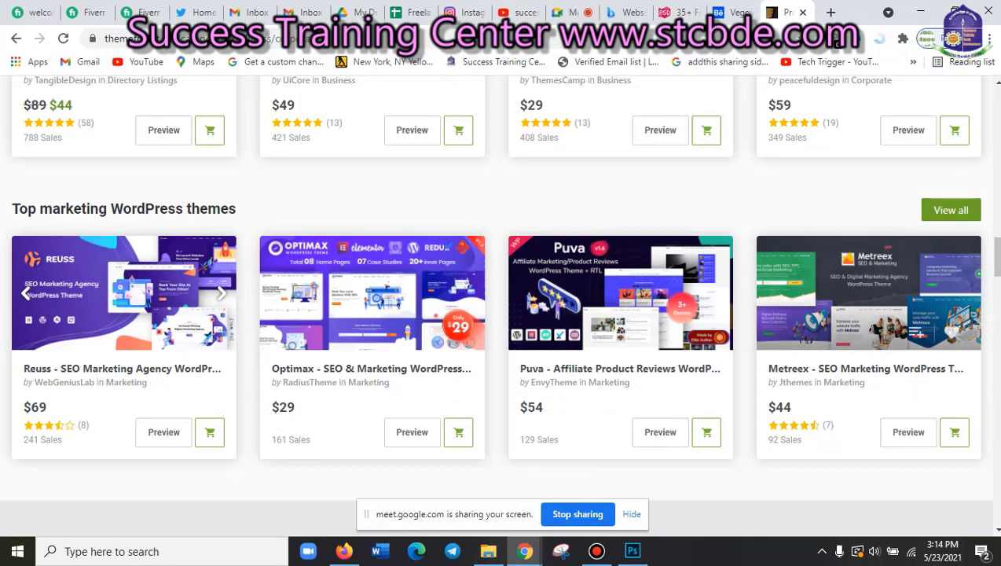
{"action": "left_click_drag", "start_coordinate": [995, 256], "coordinate": [995, 124]}
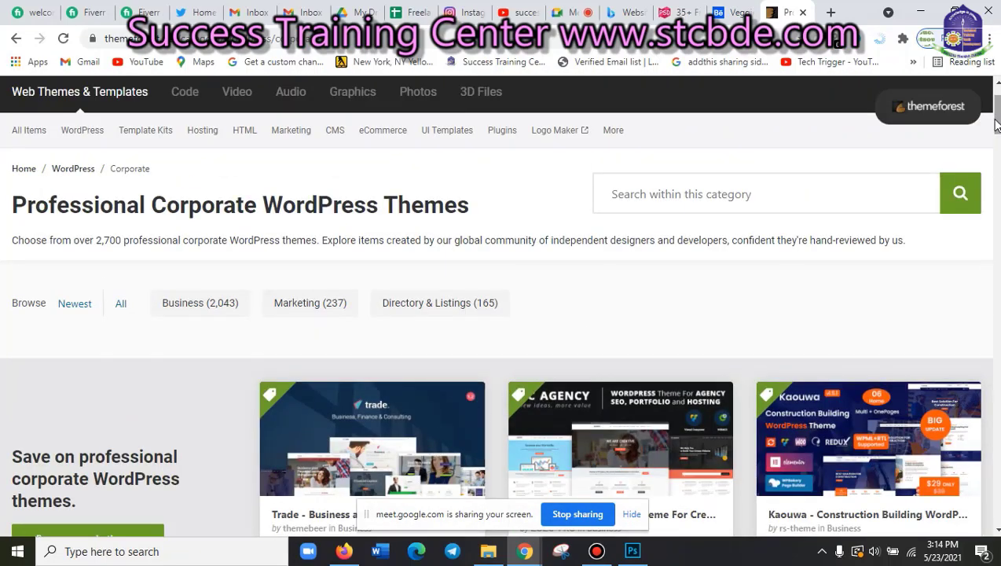
{"action": "scroll", "coordinate": [525, 487], "scroll_direction": "down", "scroll_amount": 3}
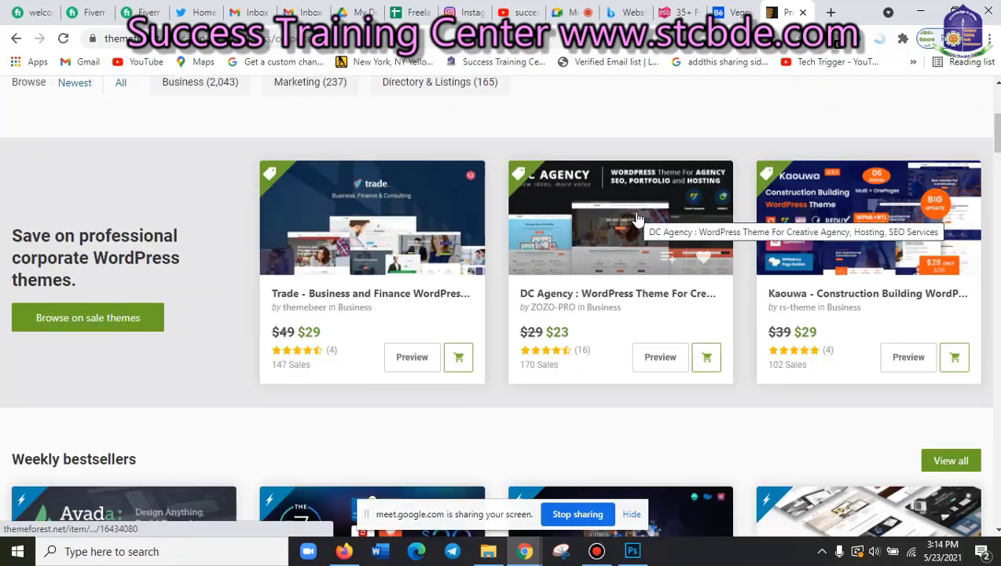
{"action": "scroll", "coordinate": [641, 354], "scroll_direction": "down", "scroll_amount": 4}
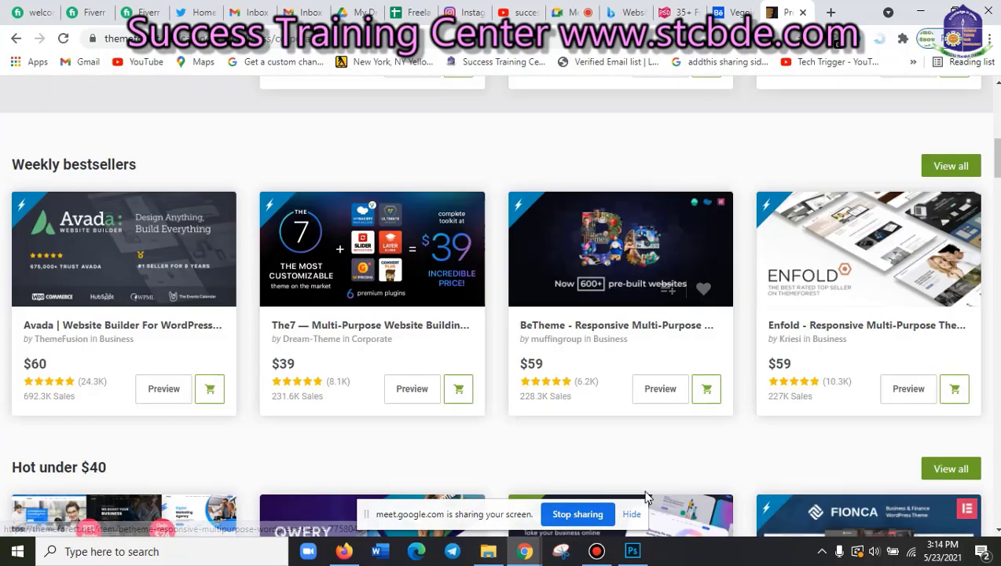
{"action": "scroll", "coordinate": [646, 497], "scroll_direction": "up", "scroll_amount": 2}
{"action": "scroll", "coordinate": [646, 496], "scroll_direction": "up", "scroll_amount": 1}
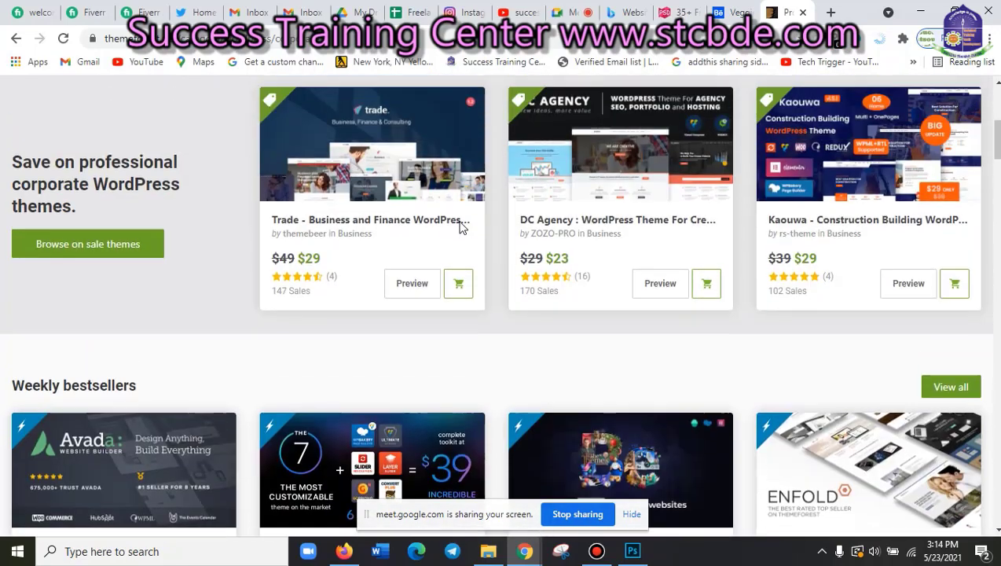
- Open the DC Agency product page and launch its Live Preview
{"action": "left_click", "coordinate": [643, 160]}
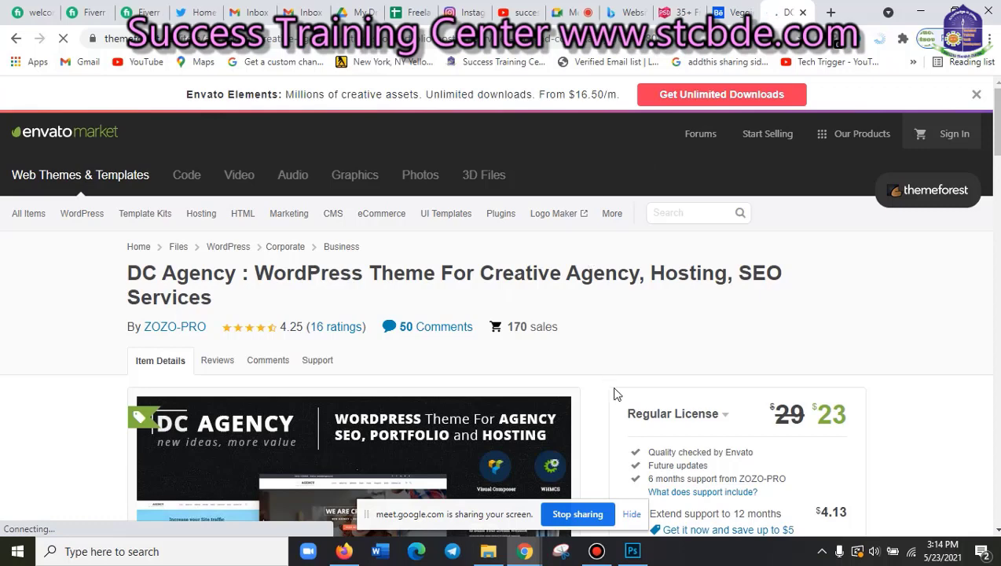
{"action": "scroll", "coordinate": [617, 394], "scroll_direction": "down", "scroll_amount": 4}
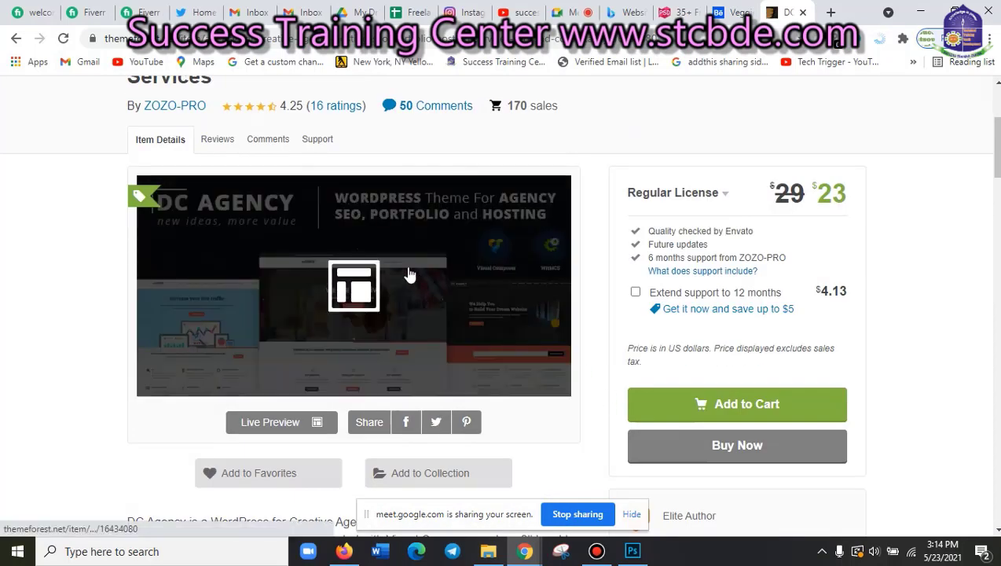
{"action": "left_click", "coordinate": [288, 426]}
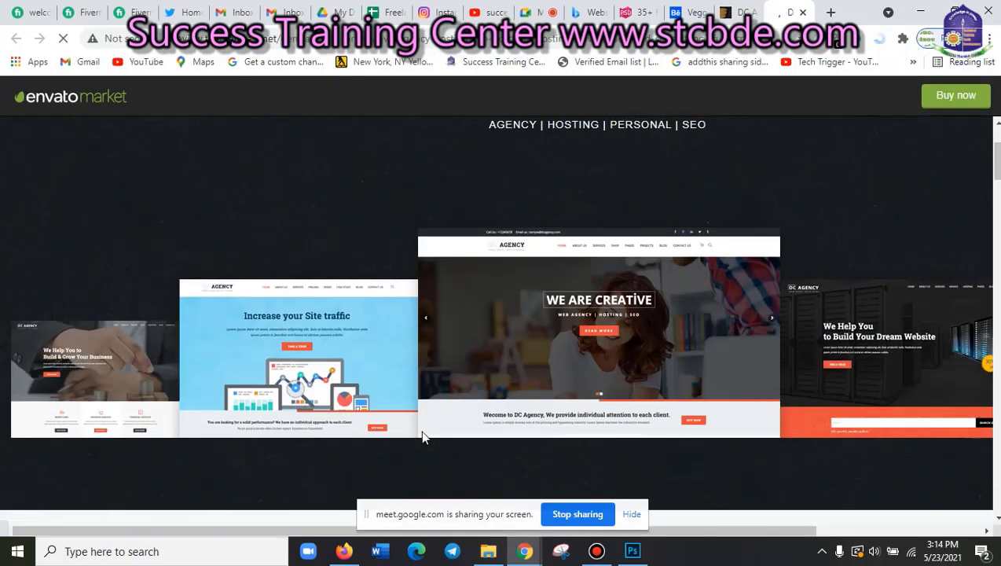
- Scroll the live preview down to the AGENCY, SEO and HOSTING demo layouts
{"action": "scroll", "coordinate": [422, 437], "scroll_direction": "down", "scroll_amount": 2}
{"action": "scroll", "coordinate": [420, 429], "scroll_direction": "up", "scroll_amount": 2}
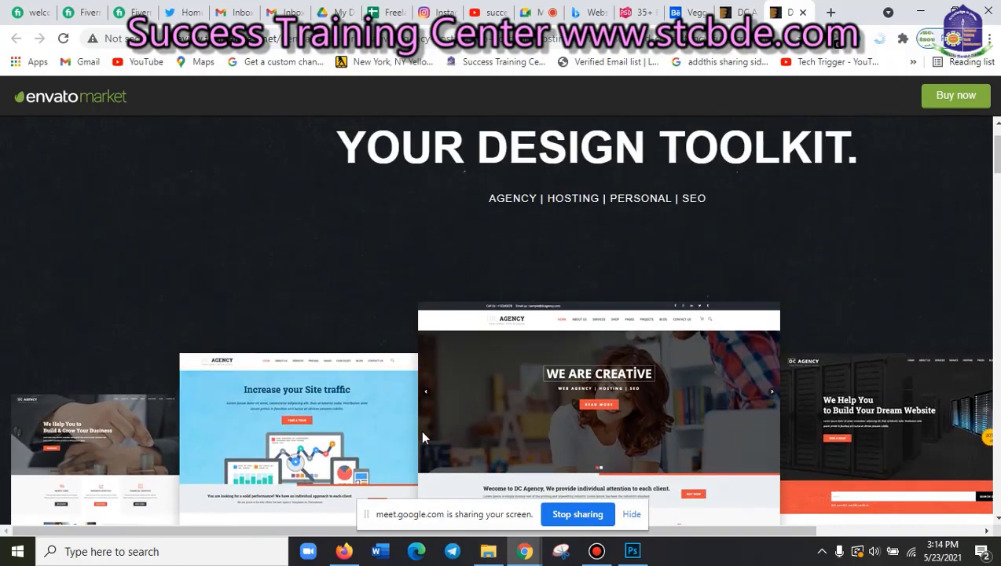
{"action": "scroll", "coordinate": [403, 395], "scroll_direction": "down", "scroll_amount": 3}
{"action": "scroll", "coordinate": [407, 403], "scroll_direction": "down", "scroll_amount": 2}
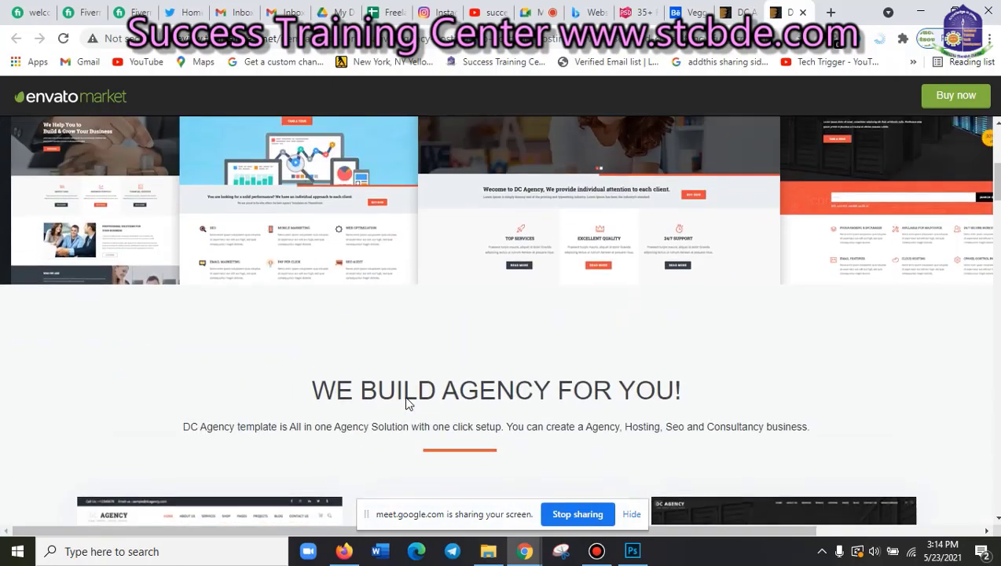
{"action": "scroll", "coordinate": [406, 402], "scroll_direction": "down", "scroll_amount": 4}
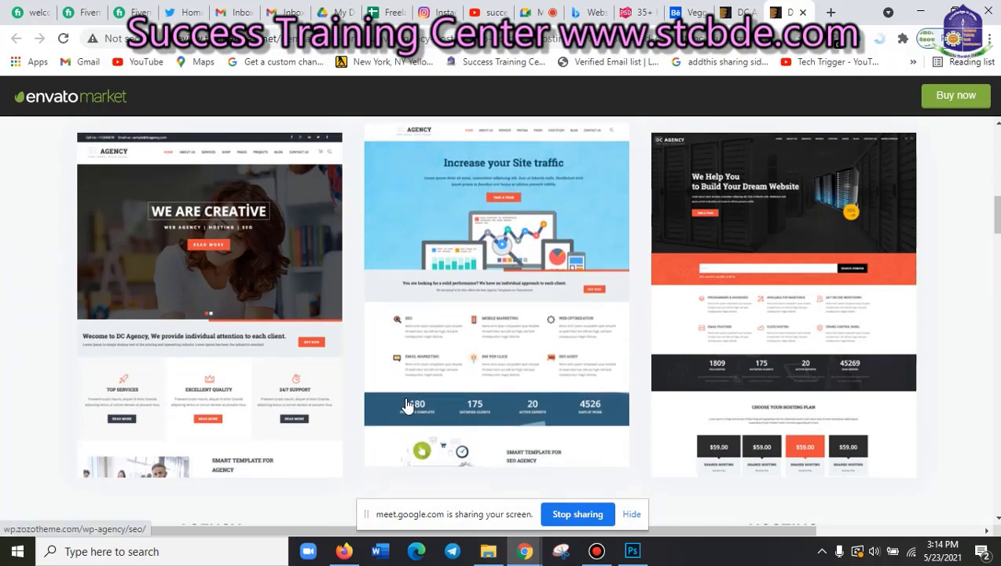
{"action": "scroll", "coordinate": [406, 401], "scroll_direction": "up", "scroll_amount": 1}
{"action": "scroll", "coordinate": [406, 404], "scroll_direction": "down", "scroll_amount": 2}
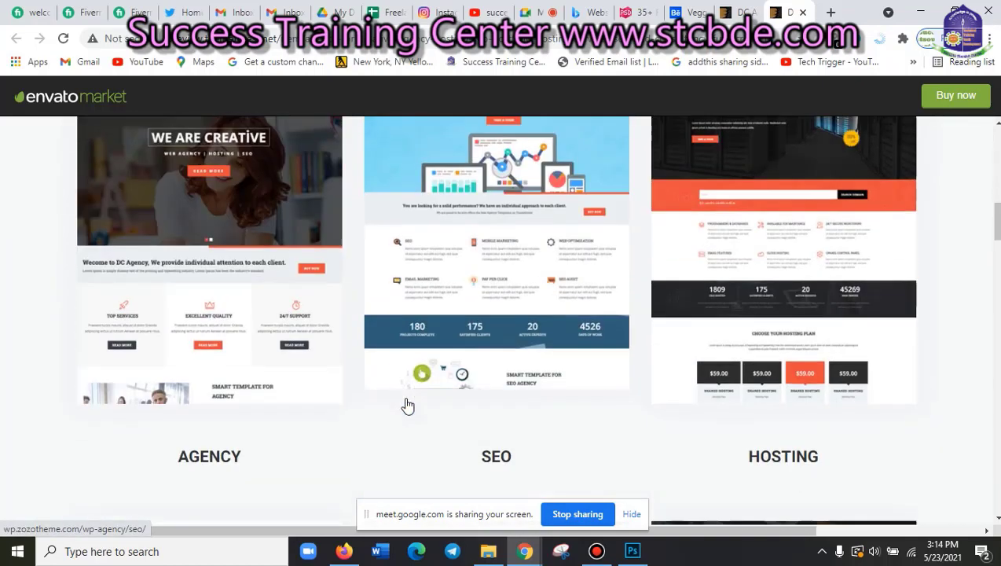
{"action": "scroll", "coordinate": [406, 404], "scroll_direction": "down", "scroll_amount": 2}
{"action": "scroll", "coordinate": [406, 404], "scroll_direction": "down", "scroll_amount": 2}
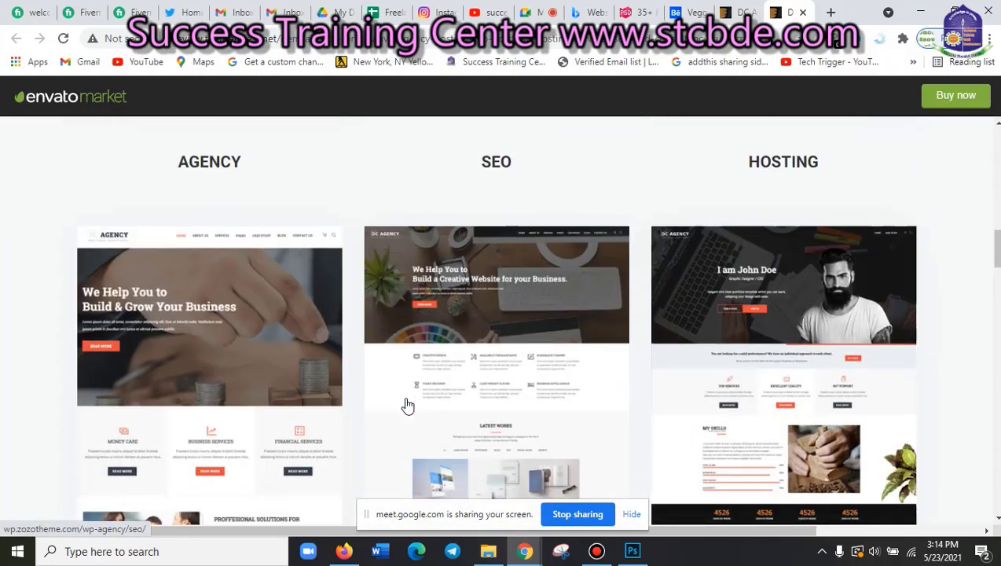
{"action": "scroll", "coordinate": [406, 404], "scroll_direction": "down", "scroll_amount": 1}
{"action": "scroll", "coordinate": [404, 405], "scroll_direction": "up", "scroll_amount": 1}
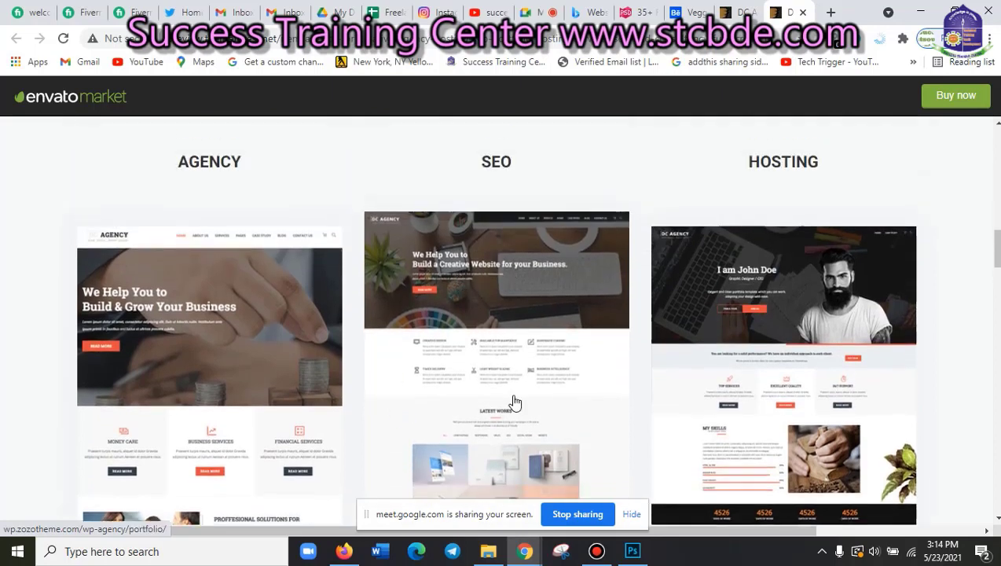
{"action": "scroll", "coordinate": [512, 401], "scroll_direction": "down", "scroll_amount": 2}
{"action": "scroll", "coordinate": [549, 370], "scroll_direction": "up", "scroll_amount": 2}
- Open the DC Agency SEO demo in a new tab and switch to it
{"action": "left_click", "coordinate": [521, 275]}
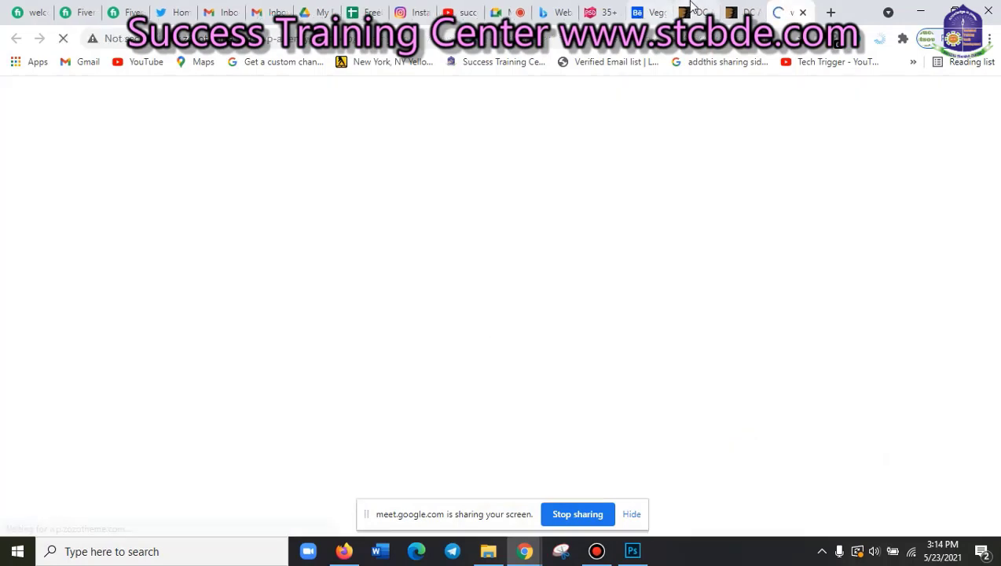
{"action": "key", "text": "ctrl+shift+Tab"}
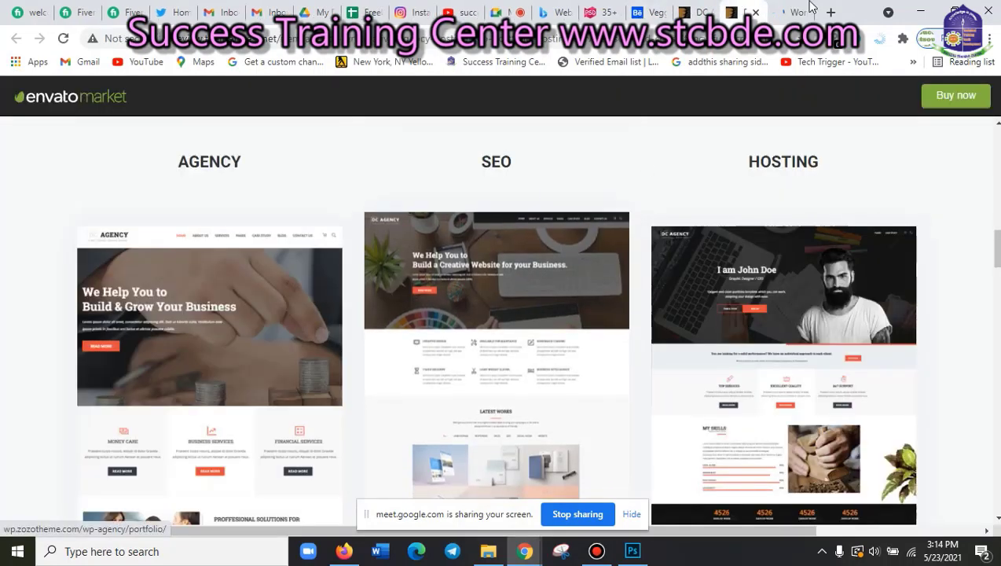
{"action": "left_click", "coordinate": [792, 8]}
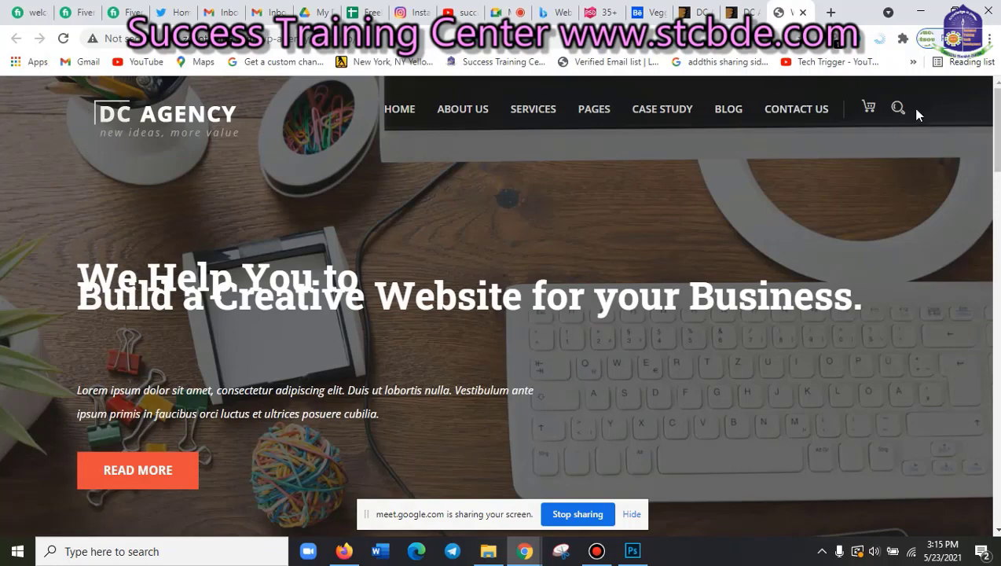
- Scroll through the SEO demo homepage, reloading it back to the desk-photo hero banner
{"action": "scroll", "coordinate": [825, 413], "scroll_direction": "down", "scroll_amount": 5}
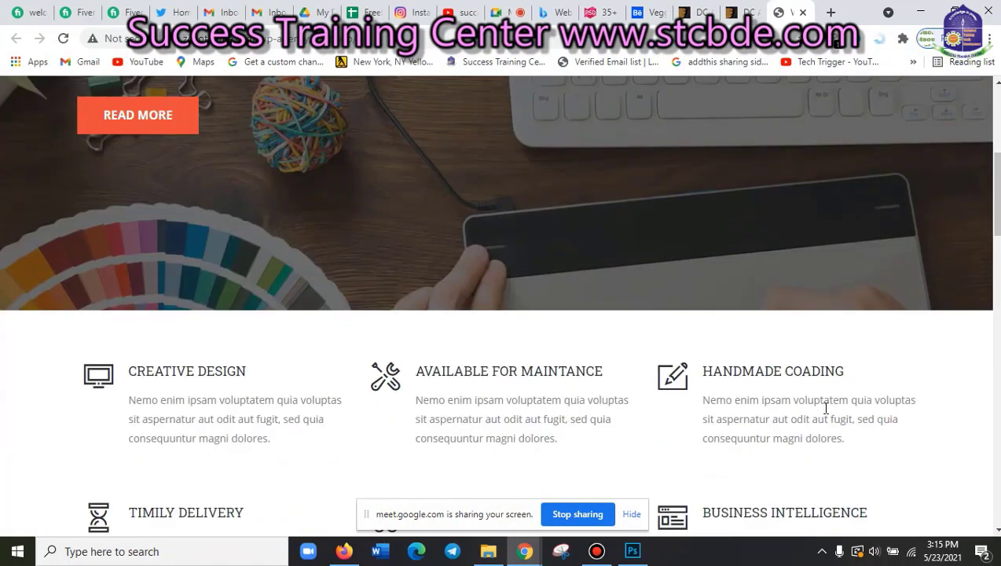
{"action": "scroll", "coordinate": [824, 414], "scroll_direction": "down", "scroll_amount": 3}
{"action": "scroll", "coordinate": [824, 414], "scroll_direction": "up", "scroll_amount": 1}
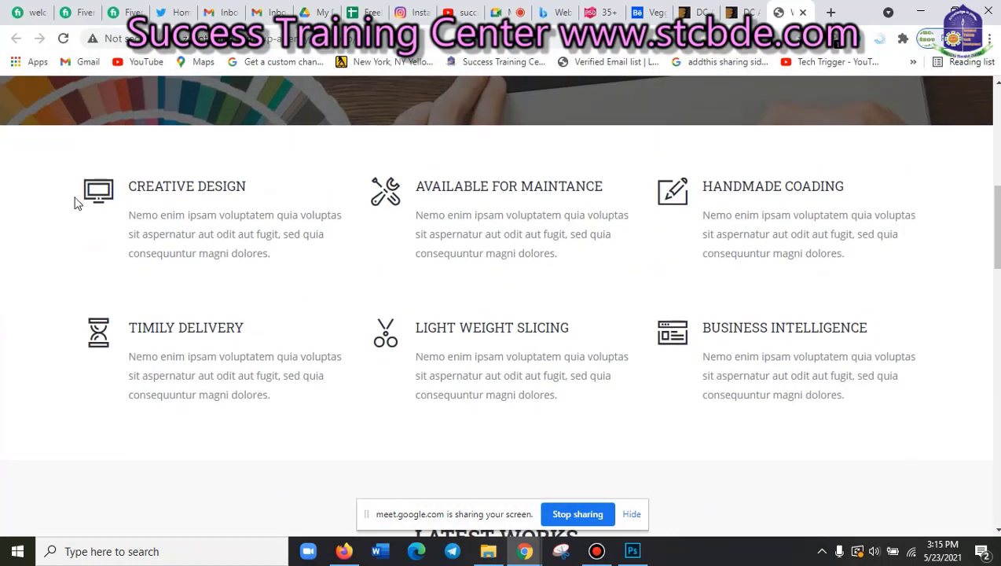
{"action": "scroll", "coordinate": [636, 482], "scroll_direction": "up", "scroll_amount": 10}
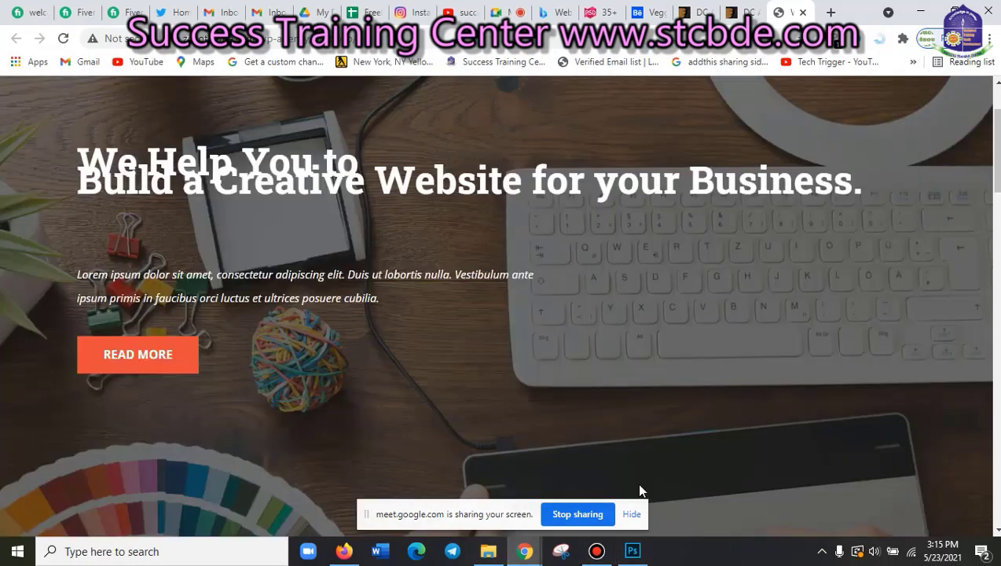
{"action": "scroll", "coordinate": [636, 482], "scroll_direction": "down", "scroll_amount": 5}
{"action": "scroll", "coordinate": [673, 456], "scroll_direction": "down", "scroll_amount": 10}
{"action": "scroll", "coordinate": [673, 456], "scroll_direction": "down", "scroll_amount": 5}
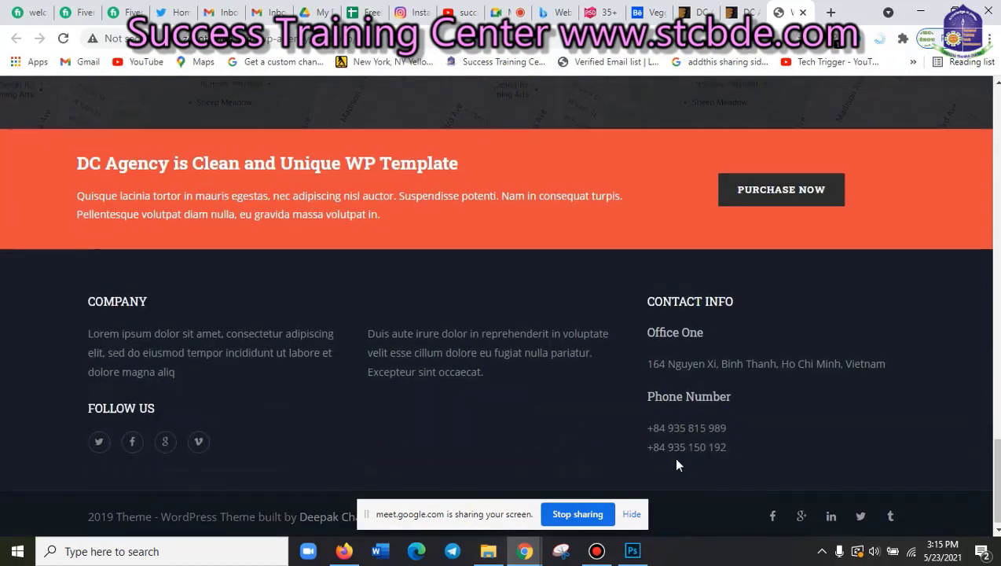
{"action": "key", "text": "F5"}
{"action": "scroll", "coordinate": [677, 466], "scroll_direction": "up", "scroll_amount": 1}
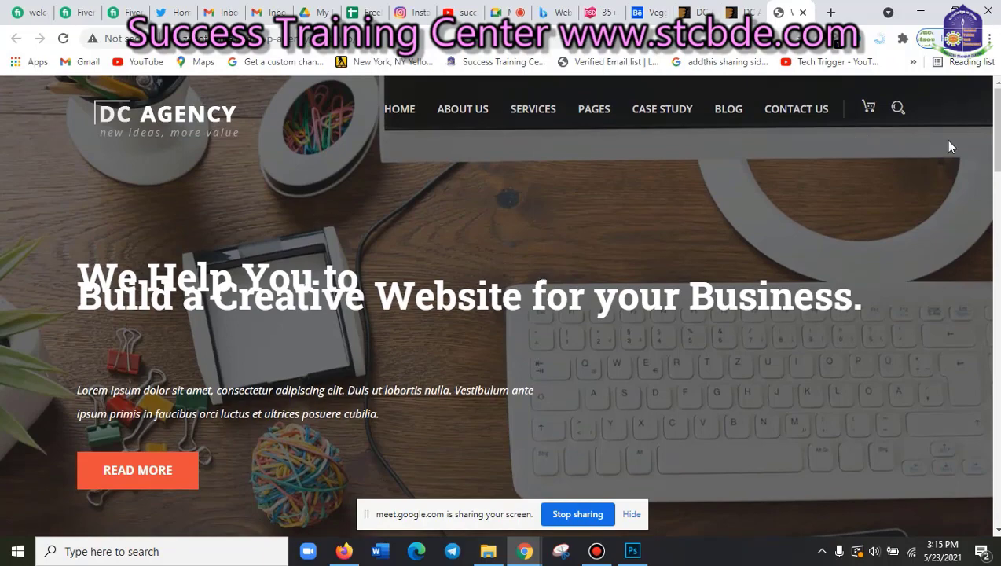
{"action": "scroll", "coordinate": [659, 443], "scroll_direction": "down", "scroll_amount": 1}
{"action": "scroll", "coordinate": [471, 346], "scroll_direction": "up", "scroll_amount": 1}
- Switch to Photoshop, open View > New Guide, then bring up the Windows Start menu
{"action": "left_click", "coordinate": [633, 552]}
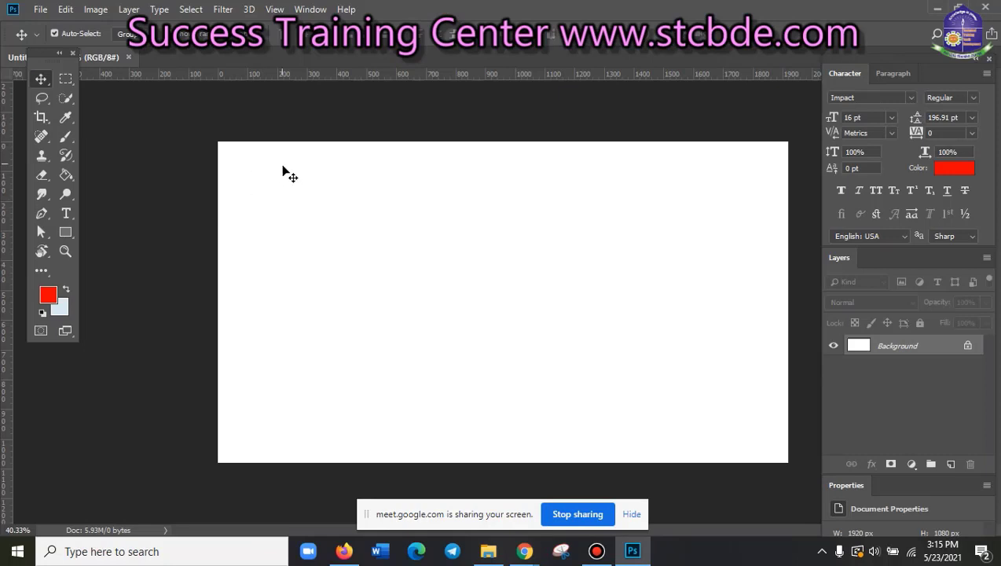
{"action": "left_click", "coordinate": [274, 10]}
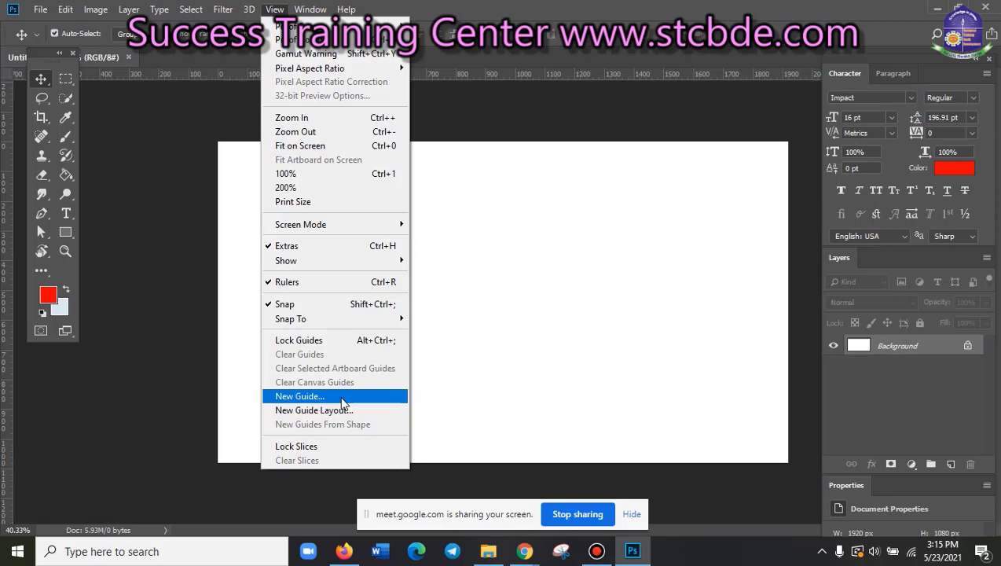
{"action": "left_click", "coordinate": [343, 403]}
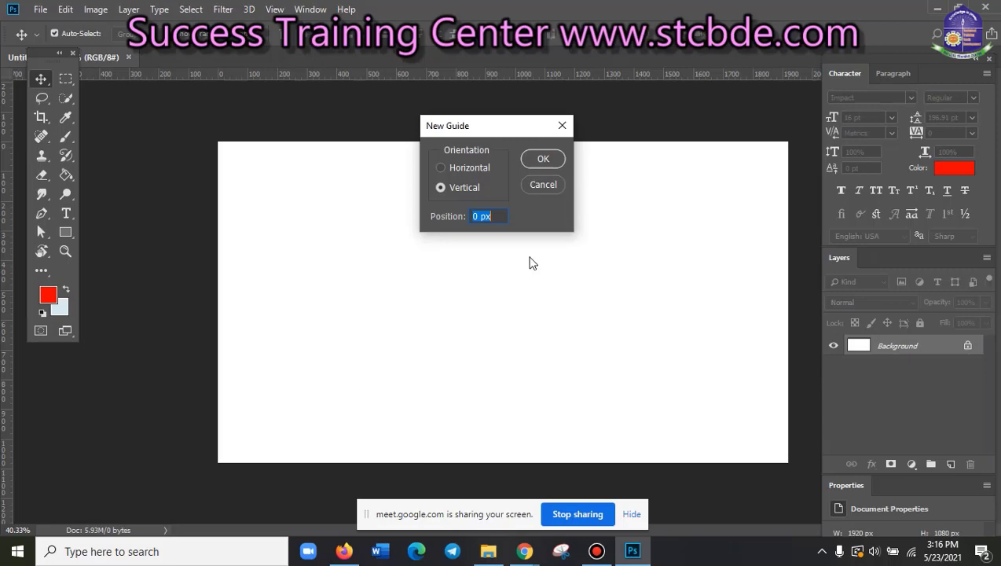
{"action": "left_click", "coordinate": [27, 554]}
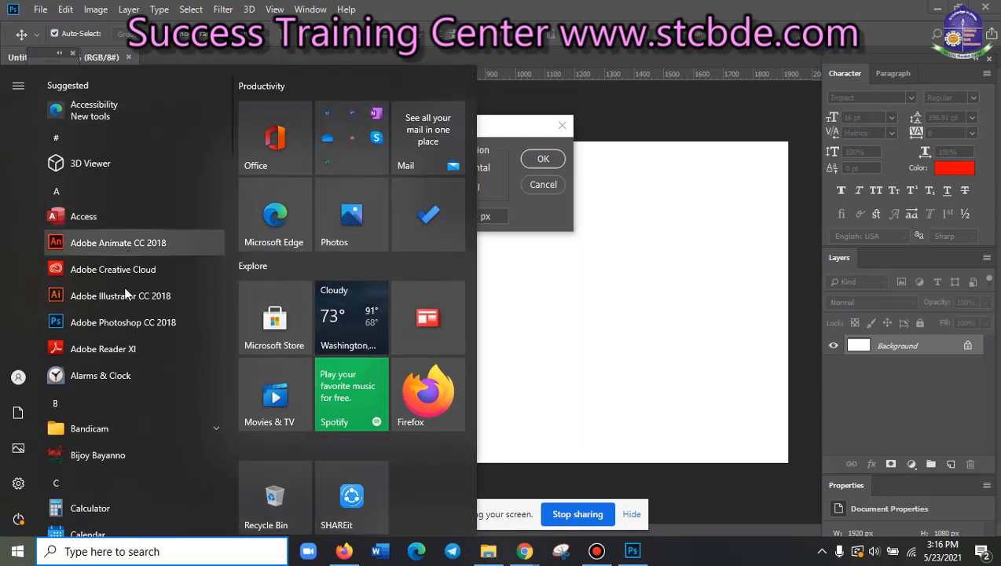
- Compute 750 ÷ 2 = 375 in Calculator, then bring up the DC Agency site in Chrome
{"action": "scroll", "coordinate": [138, 377], "scroll_direction": "down", "scroll_amount": 2}
{"action": "left_click", "coordinate": [134, 367]}
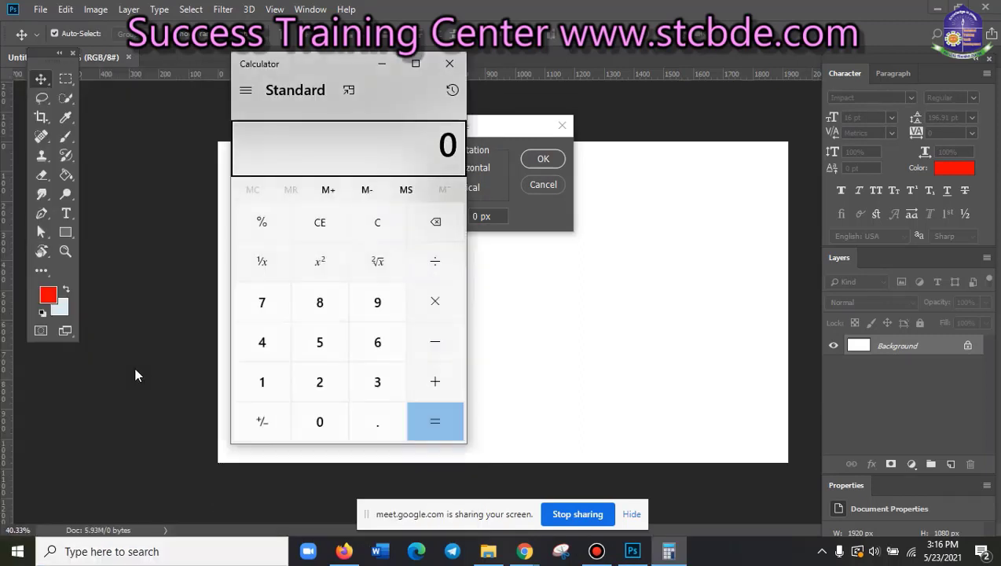
{"action": "left_click", "coordinate": [250, 301]}
{"action": "left_click", "coordinate": [320, 342]}
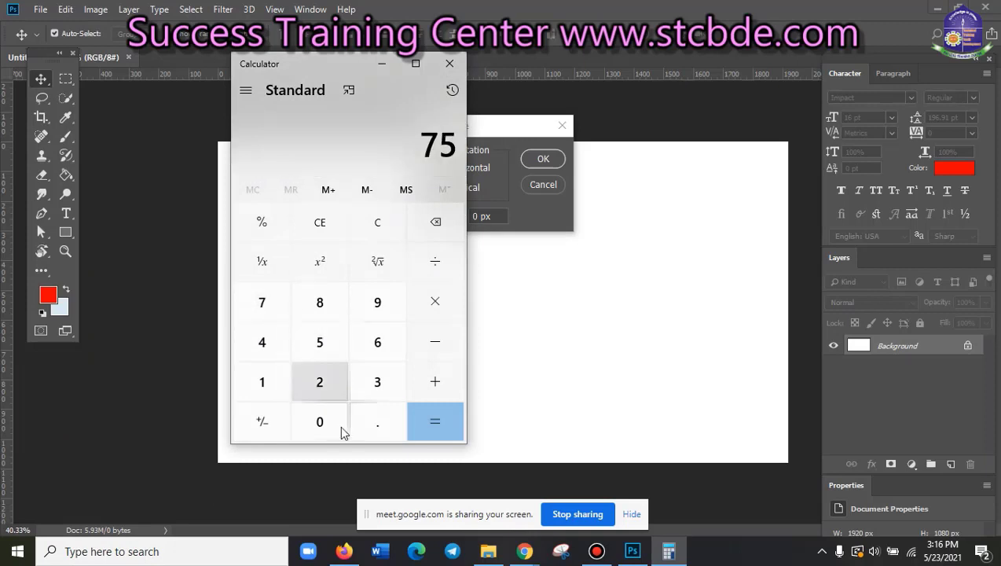
{"action": "left_click", "coordinate": [331, 421]}
{"action": "key", "text": "plus"}
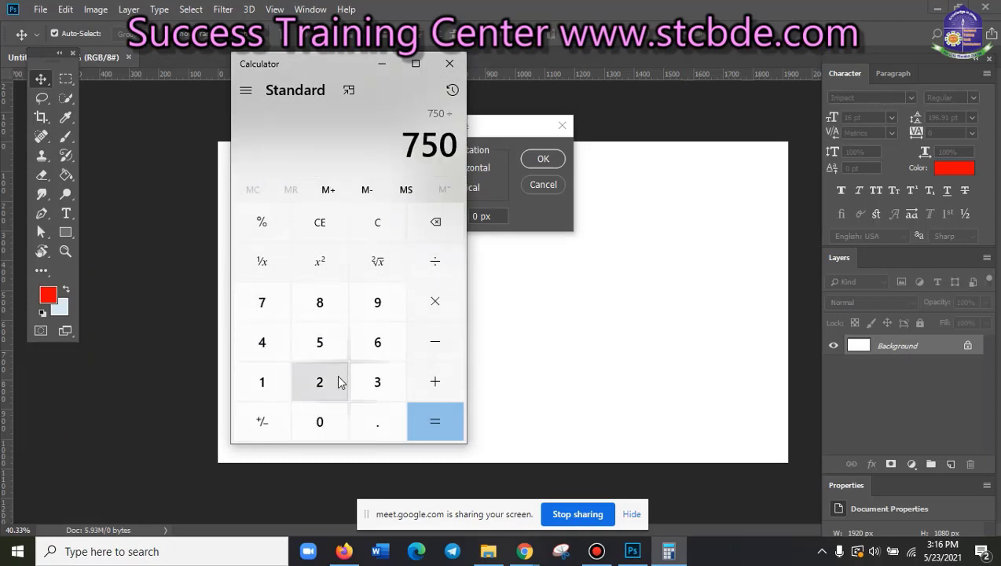
{"action": "left_click", "coordinate": [320, 381]}
{"action": "left_click", "coordinate": [449, 426]}
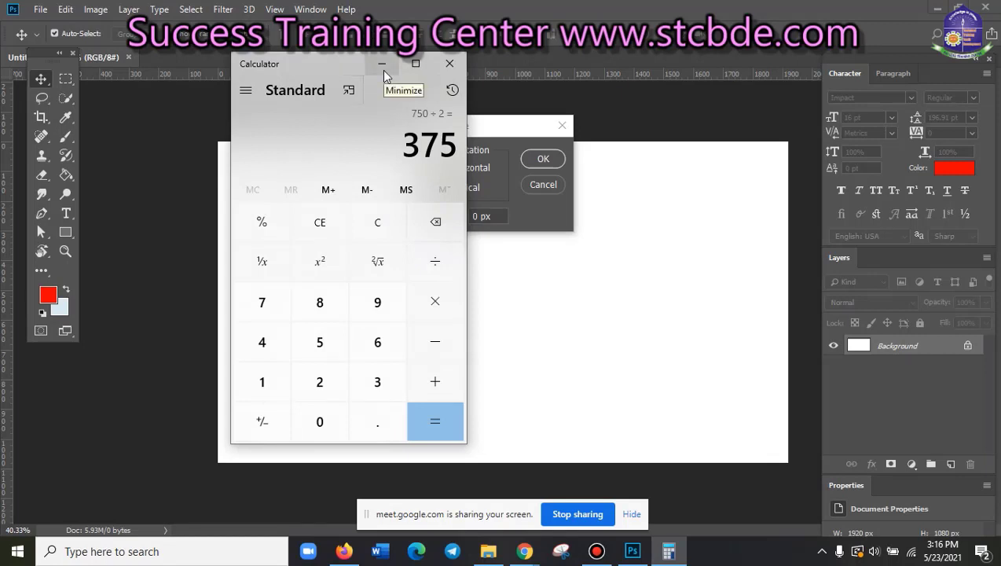
{"action": "left_click", "coordinate": [383, 71]}
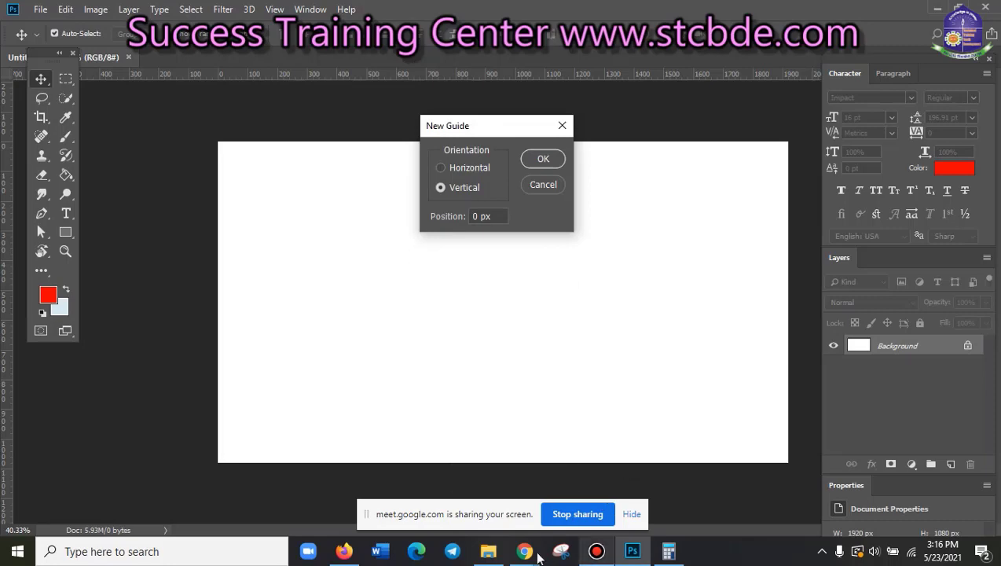
{"action": "mouse_move", "coordinate": [524, 551]}
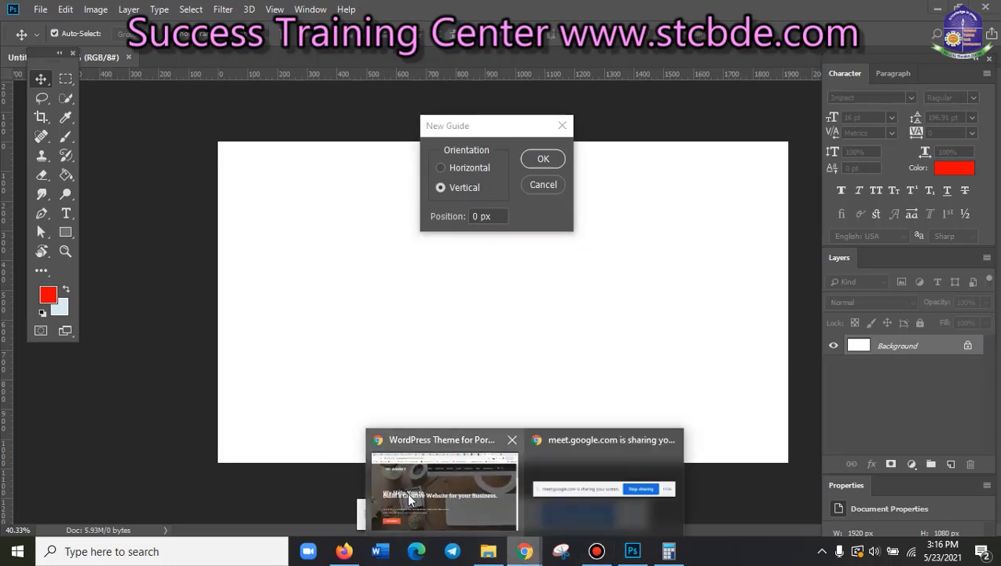
{"action": "left_click", "coordinate": [406, 491]}
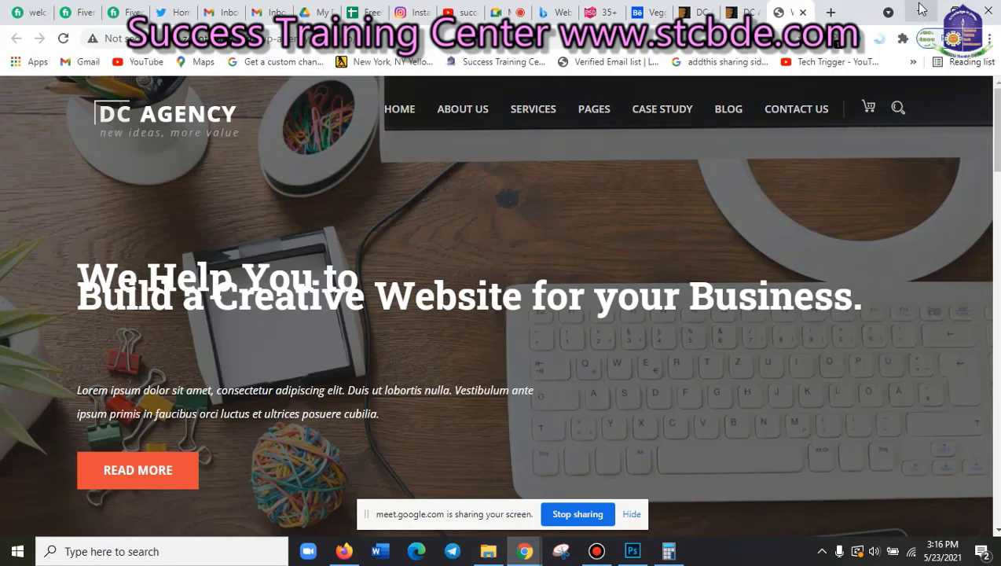
- Minimize Chrome and place a vertical guide at 375 px through the New Guide dialog
{"action": "left_click", "coordinate": [921, 10]}
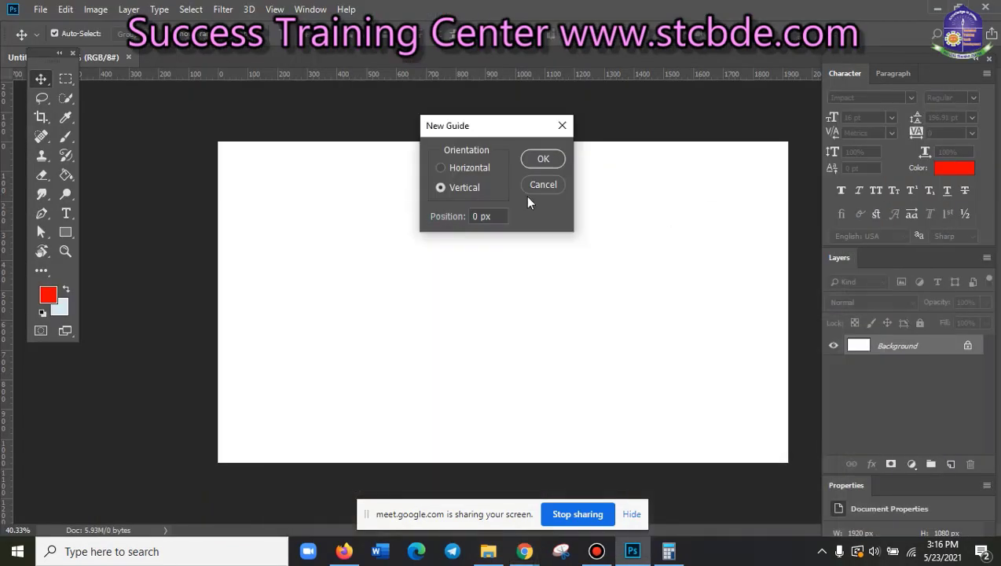
{"action": "double_click", "coordinate": [479, 217]}
{"action": "left_click", "coordinate": [493, 216]}
{"action": "left_click", "coordinate": [440, 187]}
{"action": "type", "text": "375"}
{"action": "left_click", "coordinate": [542, 159]}
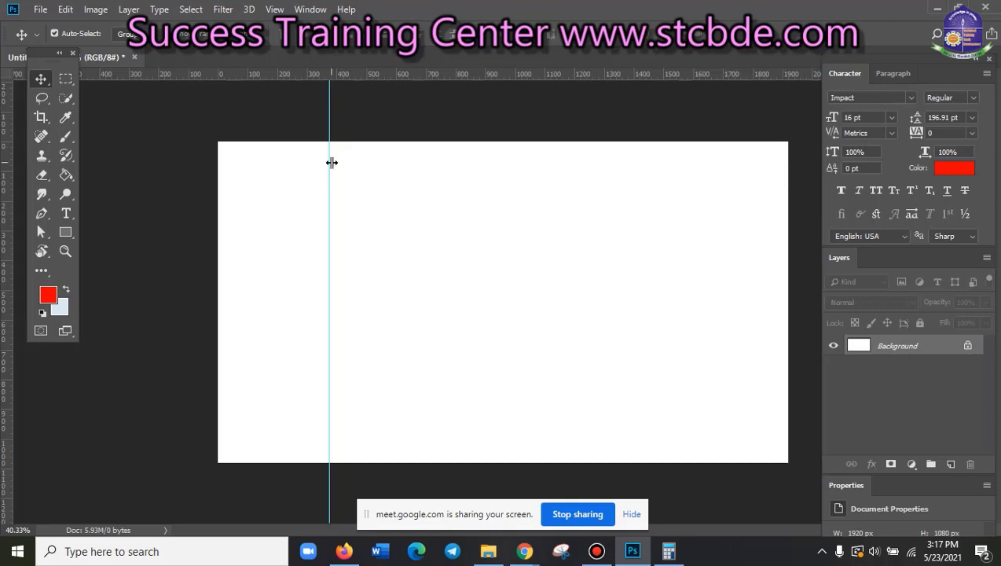
- Restore Calculator and reposition its window over the Photoshop canvas
{"action": "left_click", "coordinate": [669, 551]}
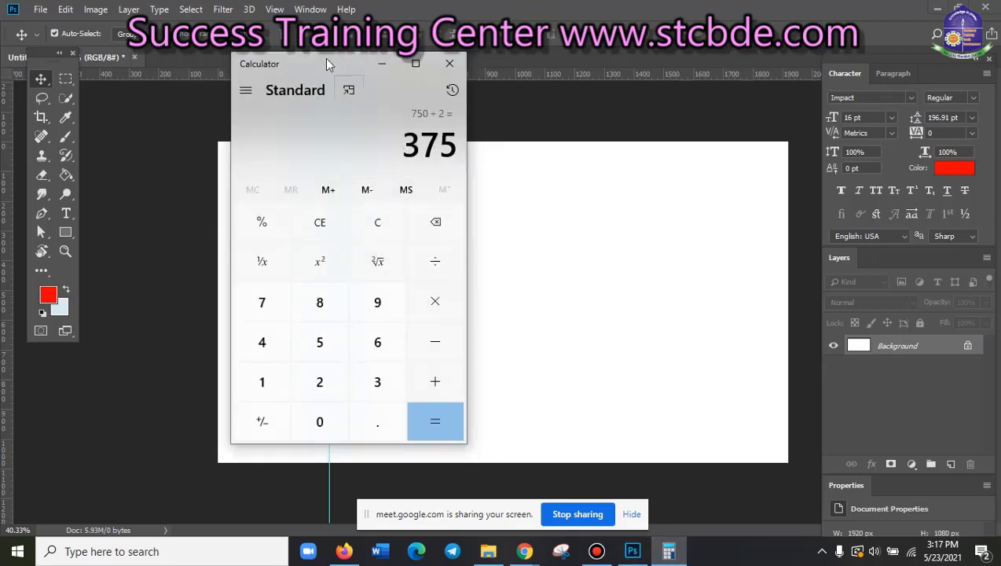
{"action": "mouse_move", "coordinate": [328, 63]}
{"action": "left_mouse_down"}
{"action": "mouse_move", "coordinate": [651, 182]}
{"action": "mouse_move", "coordinate": [568, 74]}
{"action": "mouse_move", "coordinate": [631, 120]}
{"action": "left_mouse_up"}
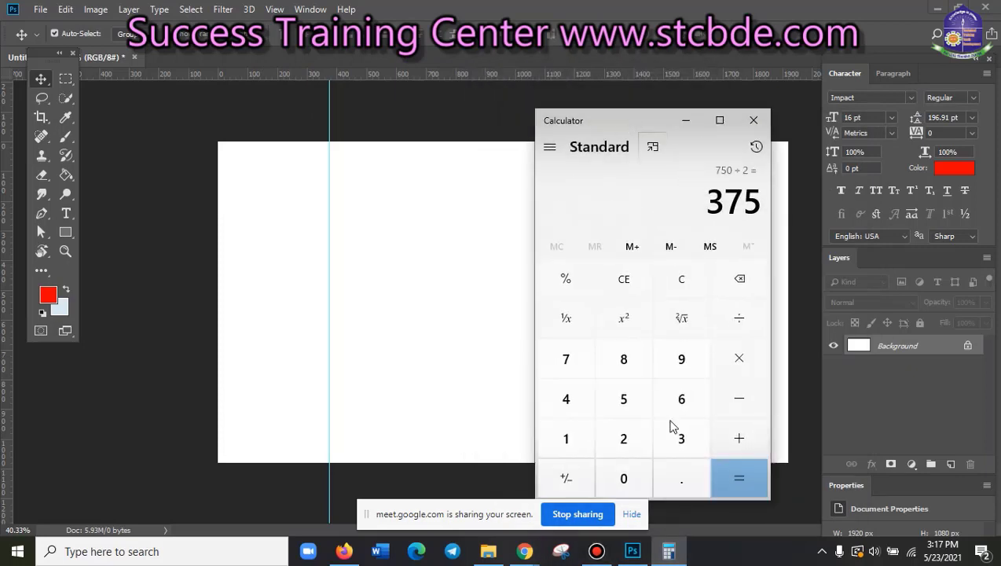
{"action": "left_click", "coordinate": [743, 438]}
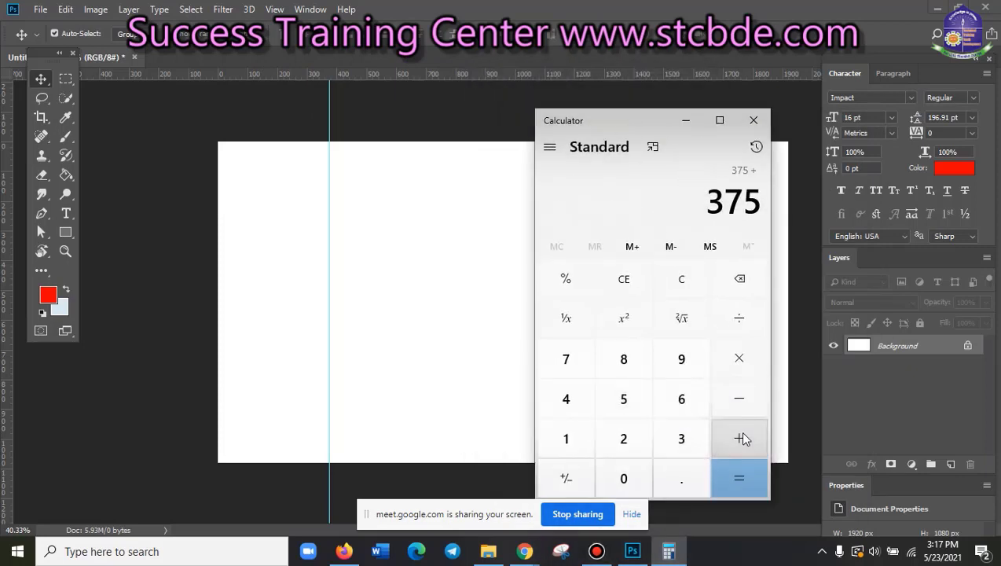
{"action": "left_click_drag", "start_coordinate": [629, 123], "coordinate": [694, 66]}
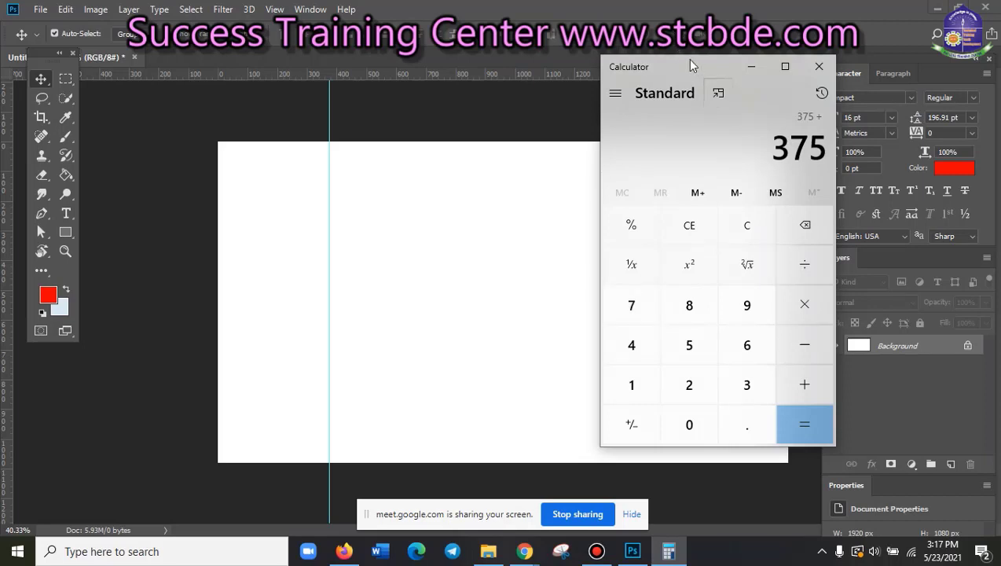
{"action": "left_click_drag", "start_coordinate": [689, 63], "coordinate": [510, 65]}
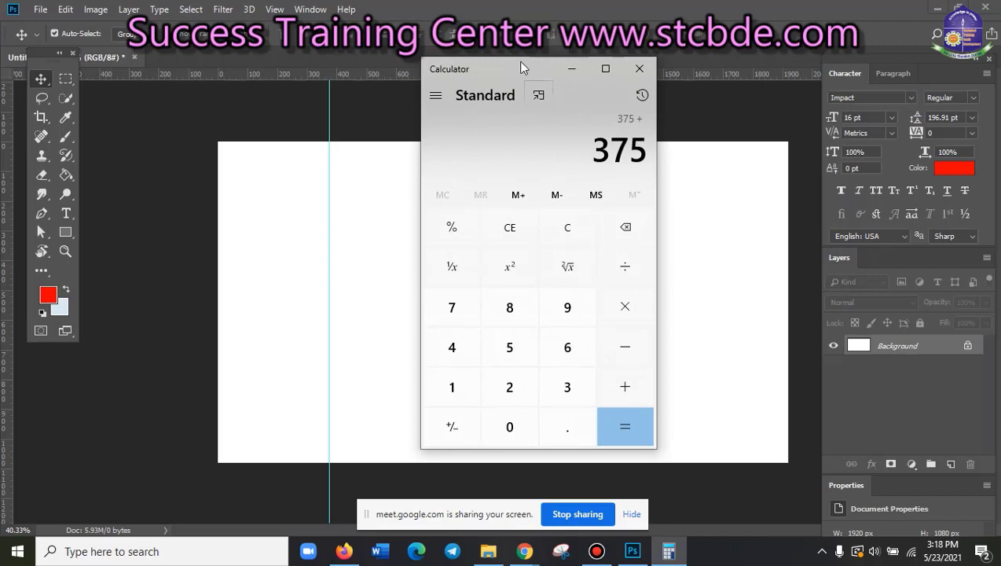
- Clear the display, compute 1920 − 750 = 1,170, and minimize Calculator
{"action": "left_click", "coordinate": [567, 228]}
{"action": "left_click", "coordinate": [441, 391]}
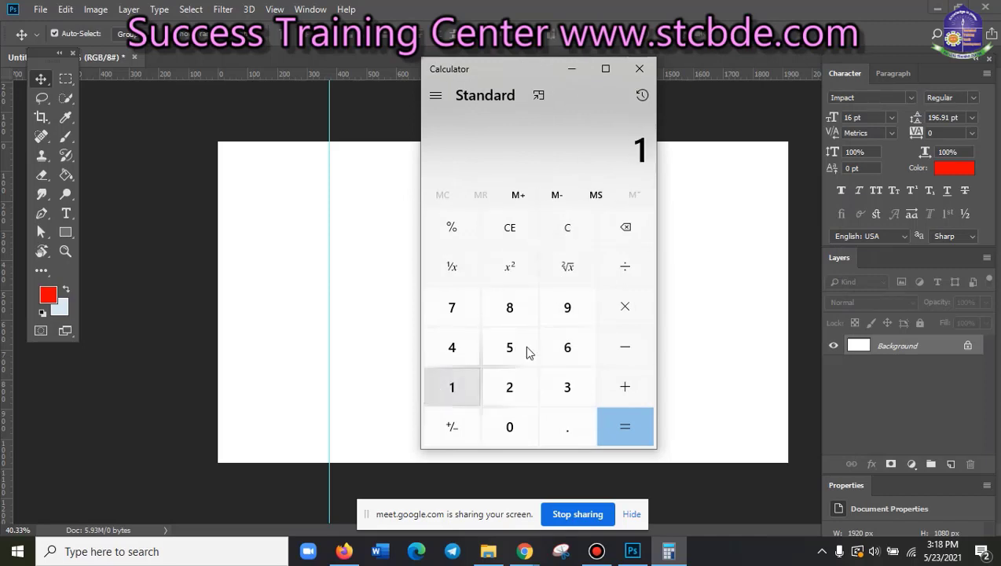
{"action": "left_click", "coordinate": [572, 311]}
{"action": "left_click", "coordinate": [526, 393]}
{"action": "left_click", "coordinate": [517, 420]}
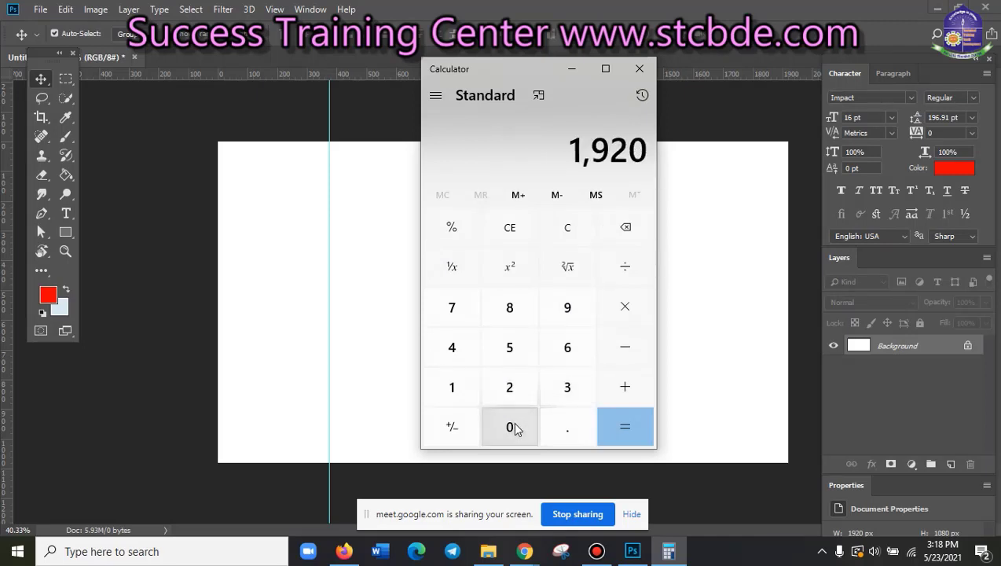
{"action": "left_click", "coordinate": [624, 354]}
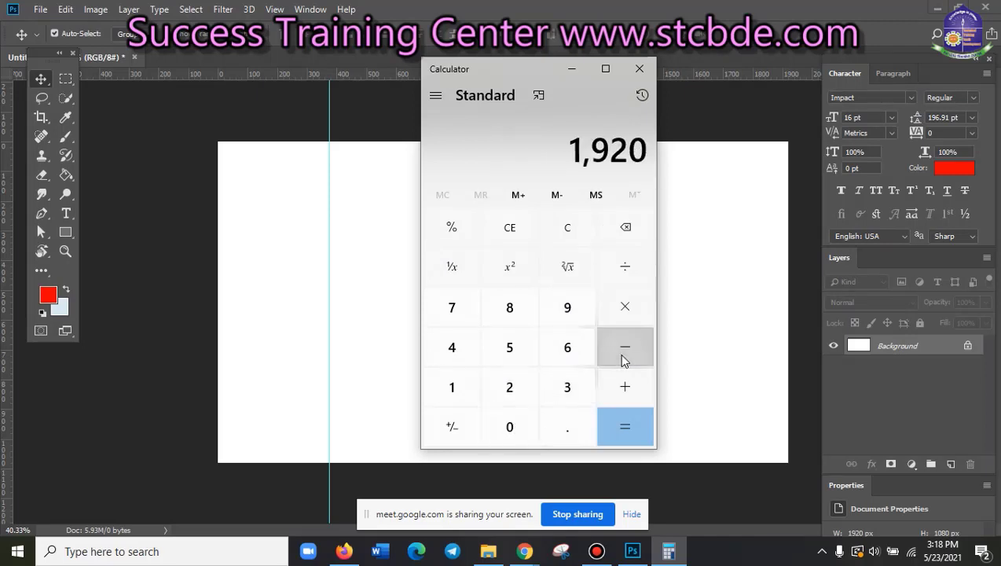
{"action": "left_click", "coordinate": [472, 322]}
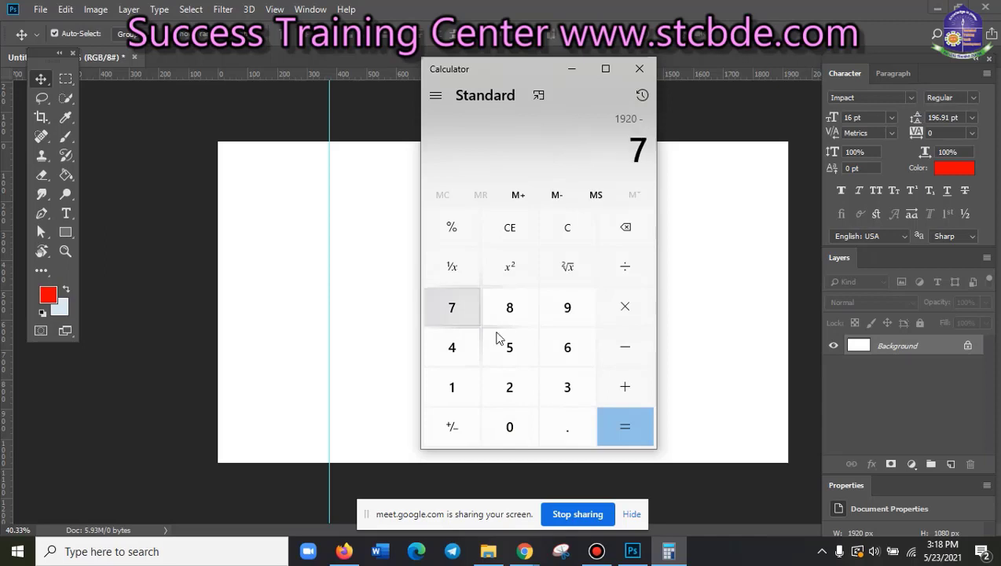
{"action": "left_click", "coordinate": [503, 342]}
{"action": "left_click", "coordinate": [527, 417]}
{"action": "left_click", "coordinate": [628, 422]}
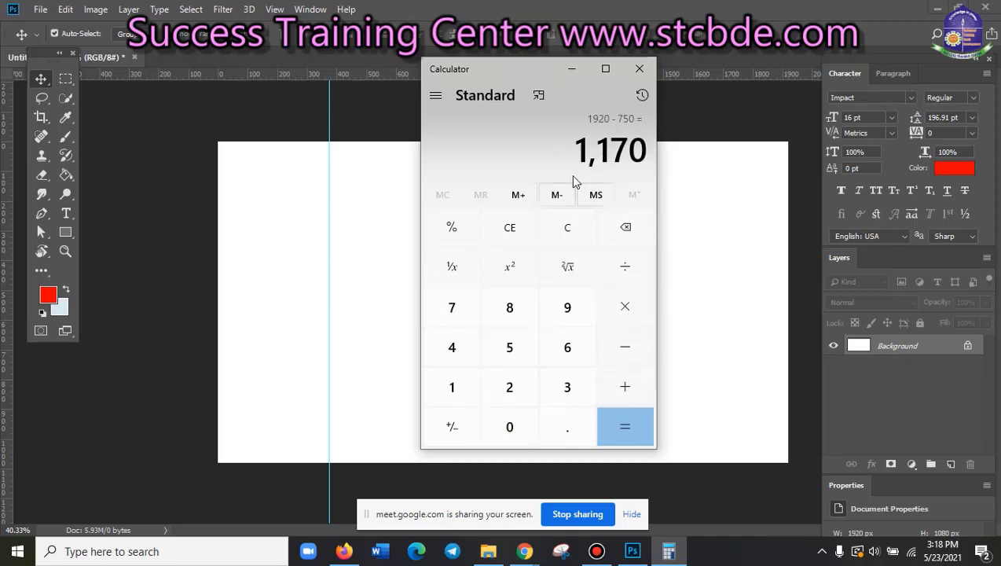
{"action": "left_click", "coordinate": [570, 71]}
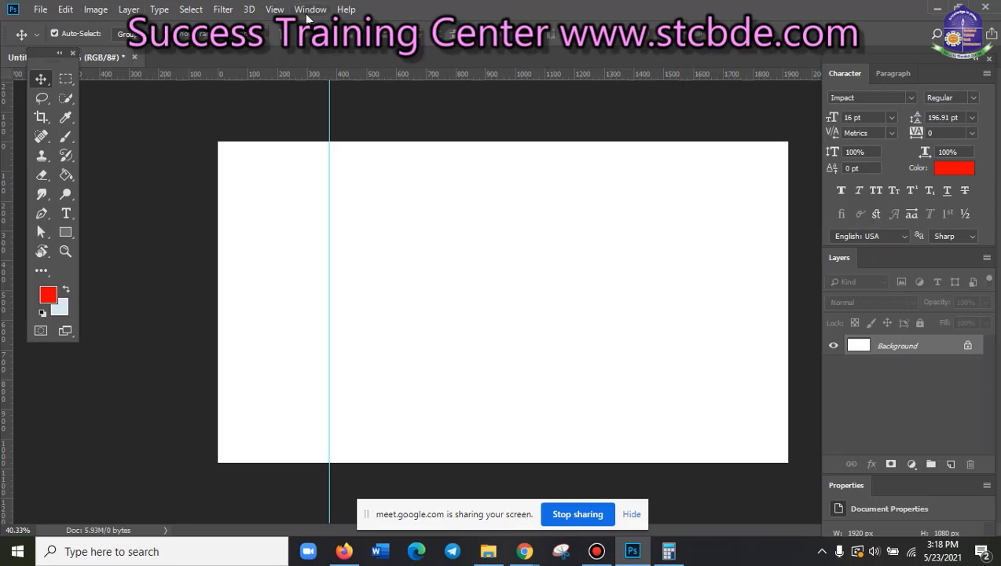
- Add a vertical guide at 1170 px through View > New Guide
{"action": "left_click", "coordinate": [272, 11]}
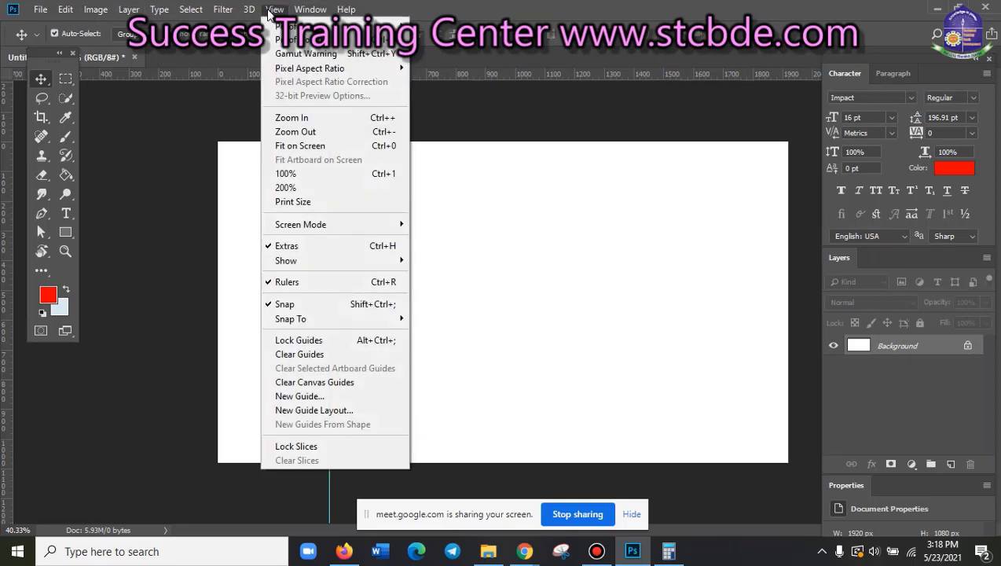
{"action": "left_click", "coordinate": [333, 398]}
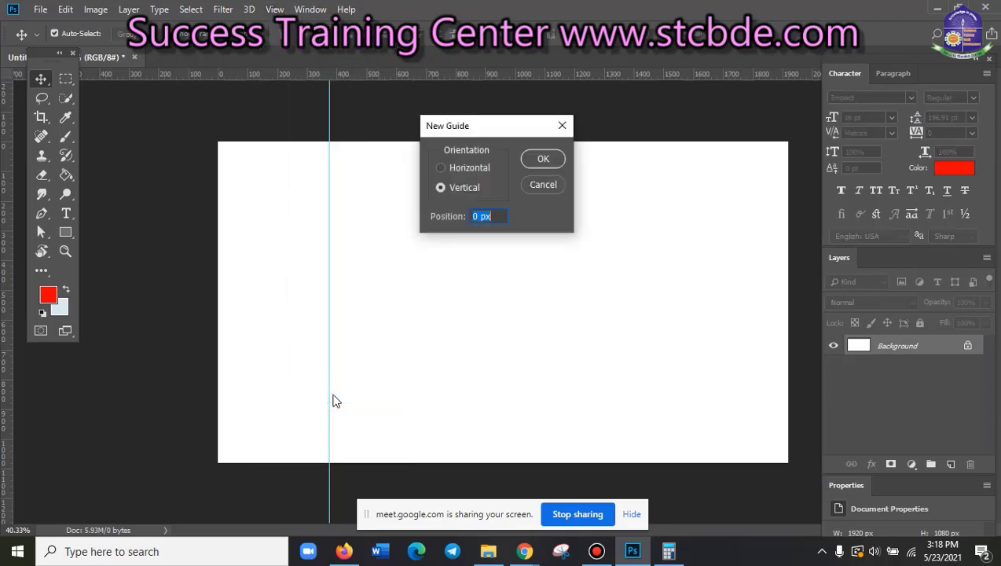
{"action": "left_click", "coordinate": [474, 221]}
{"action": "type", "text": "117"}
{"action": "left_click", "coordinate": [544, 160]}
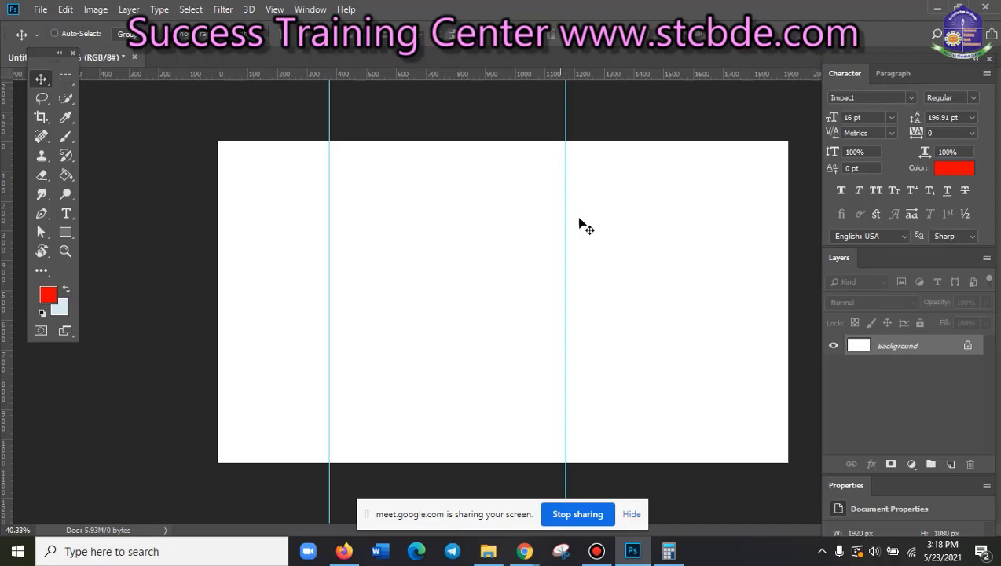
- Undo the 1170 px guide and bring back Calculator with a cleared display
{"action": "key", "text": "ctrl+z"}
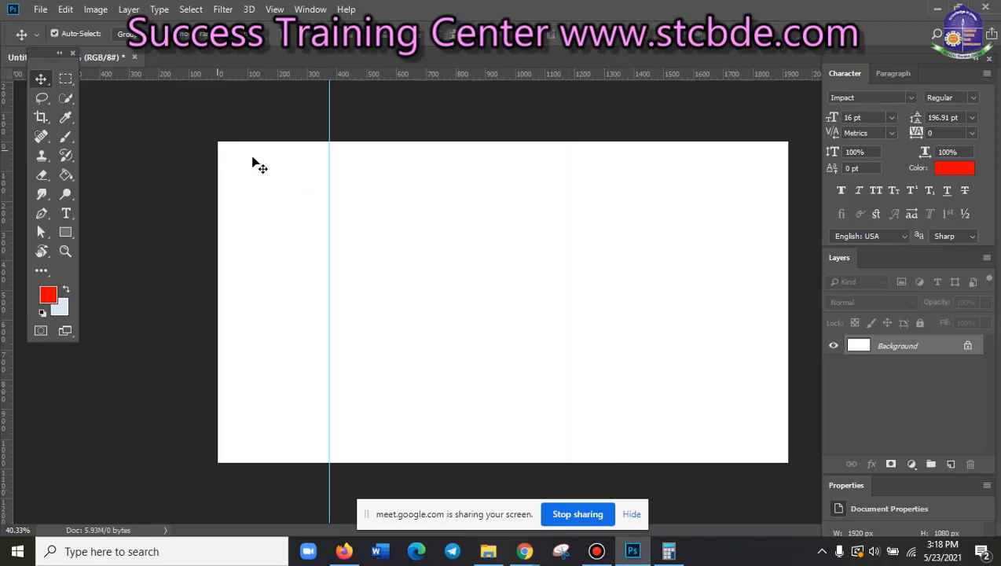
{"action": "left_click", "coordinate": [668, 550]}
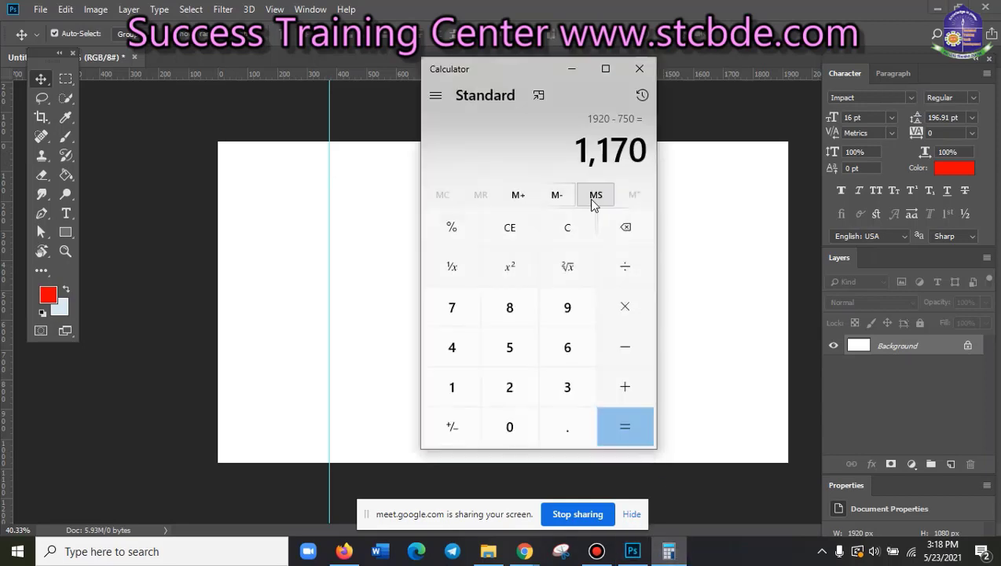
{"action": "left_click", "coordinate": [566, 227]}
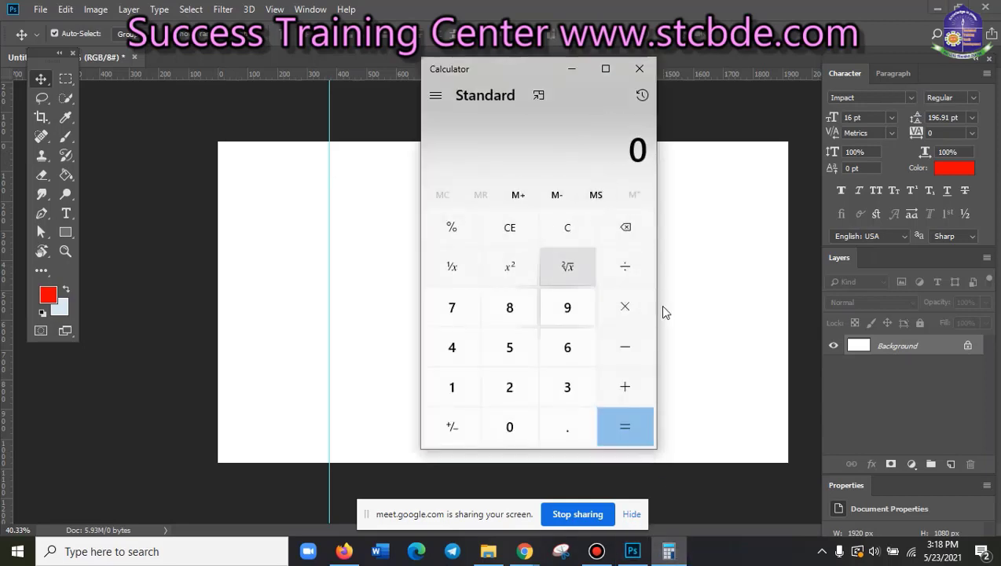
- Compute 1170 + 375 = 1,545 on the keypad, then minimize Calculator
{"action": "left_click", "coordinate": [446, 388]}
{"action": "left_click", "coordinate": [448, 387]}
{"action": "left_click", "coordinate": [450, 311]}
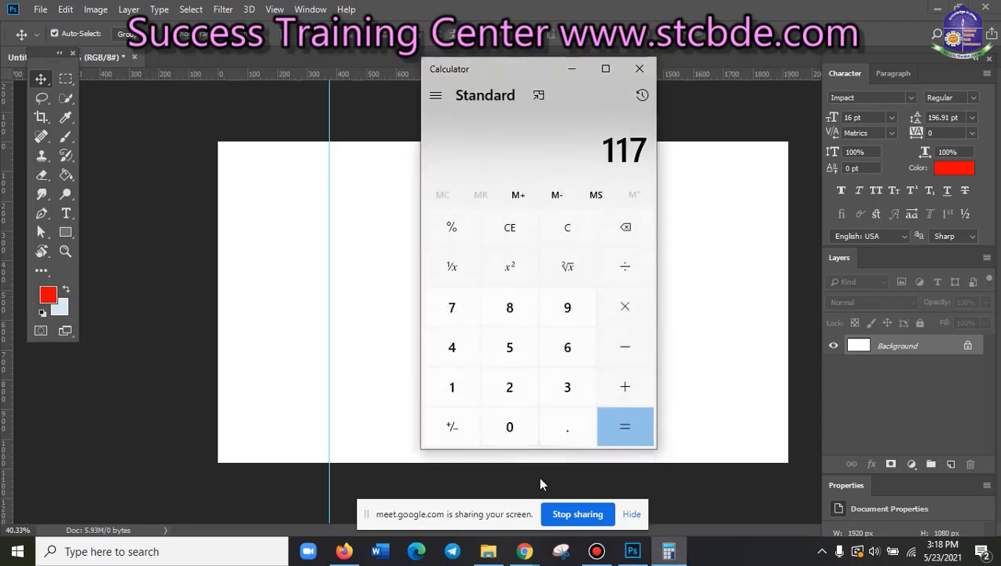
{"action": "left_click", "coordinate": [512, 434]}
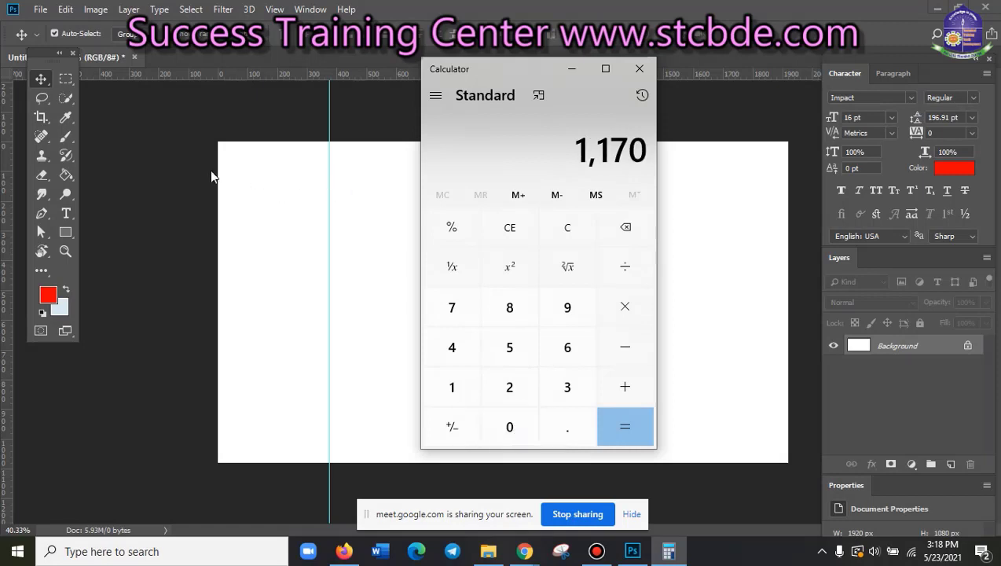
{"action": "left_click", "coordinate": [632, 393]}
{"action": "left_click", "coordinate": [581, 376]}
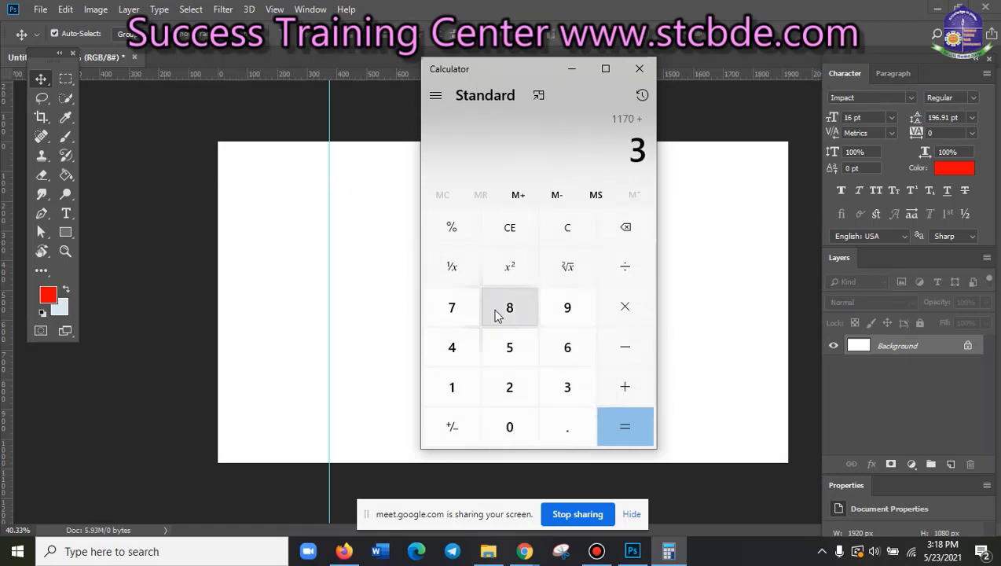
{"action": "left_click", "coordinate": [475, 311]}
{"action": "left_click", "coordinate": [528, 349]}
{"action": "left_click", "coordinate": [629, 421]}
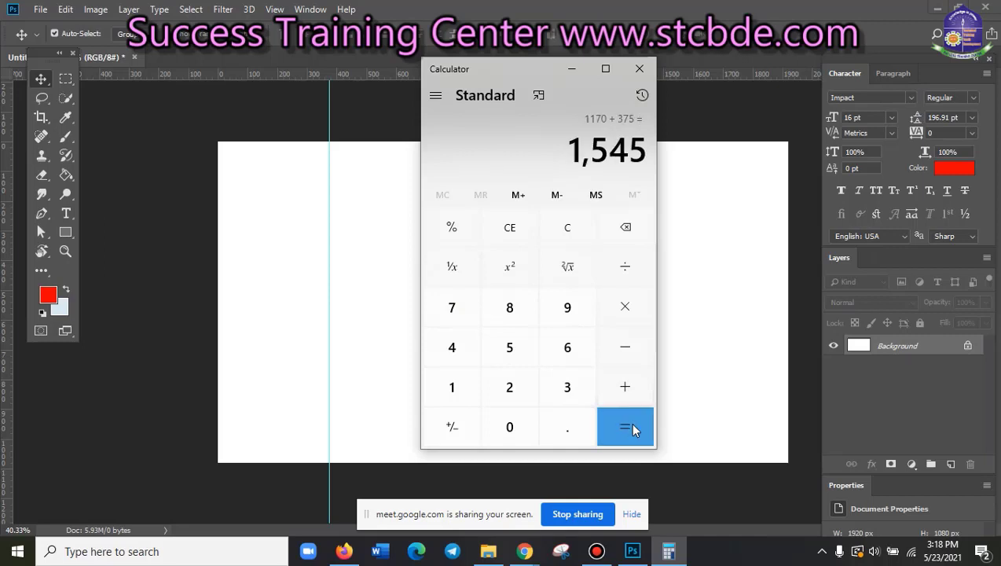
{"action": "left_click", "coordinate": [560, 69]}
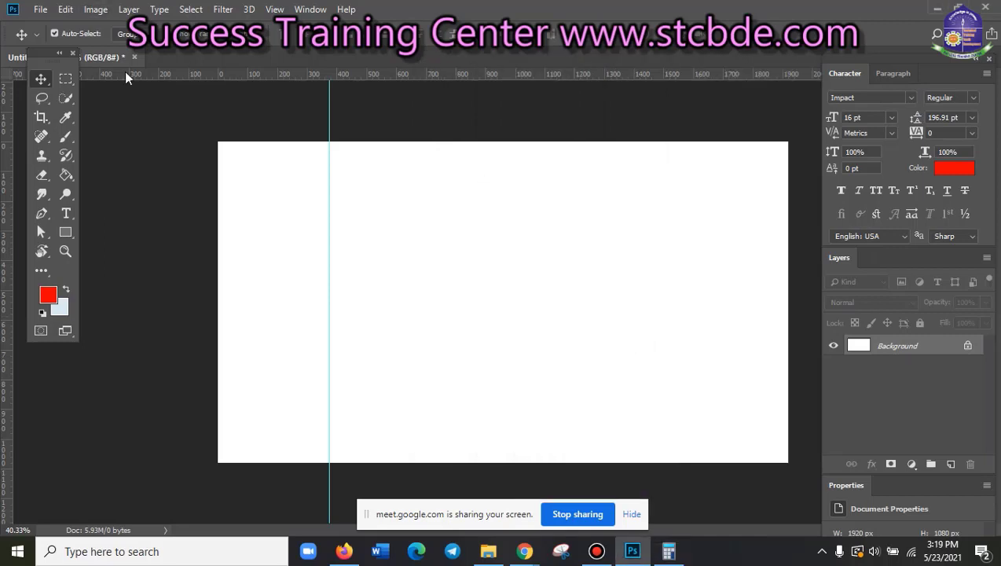
- Add a vertical guide at 1575 px through View > New Guide
{"action": "left_click", "coordinate": [274, 9]}
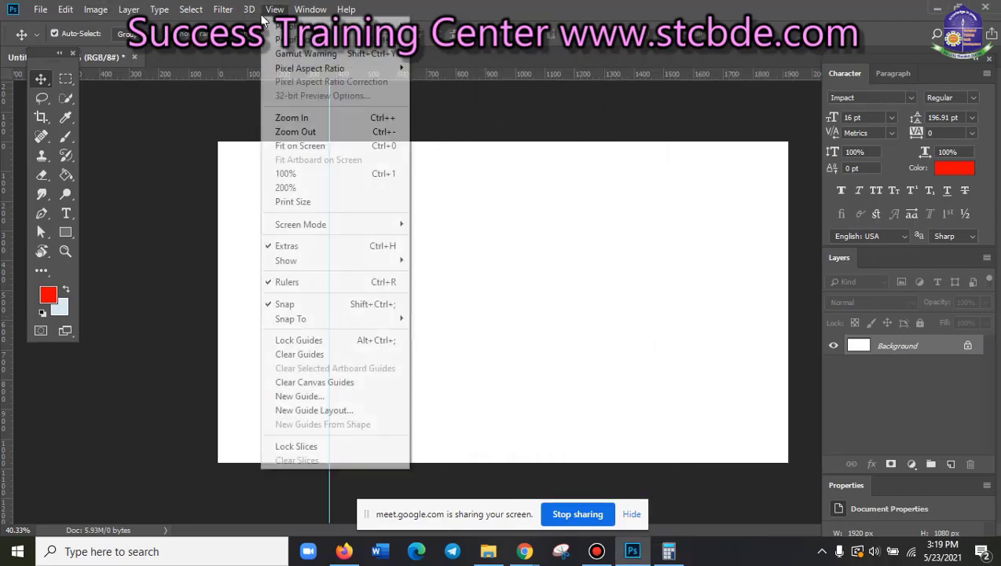
{"action": "left_click", "coordinate": [324, 396]}
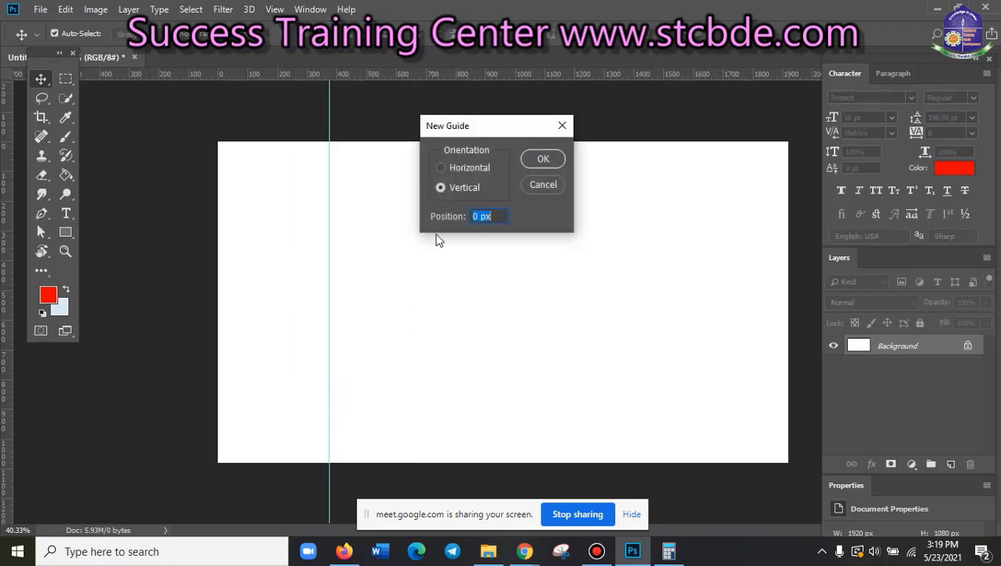
{"action": "type", "text": "1575"}
{"action": "key", "text": "Return"}
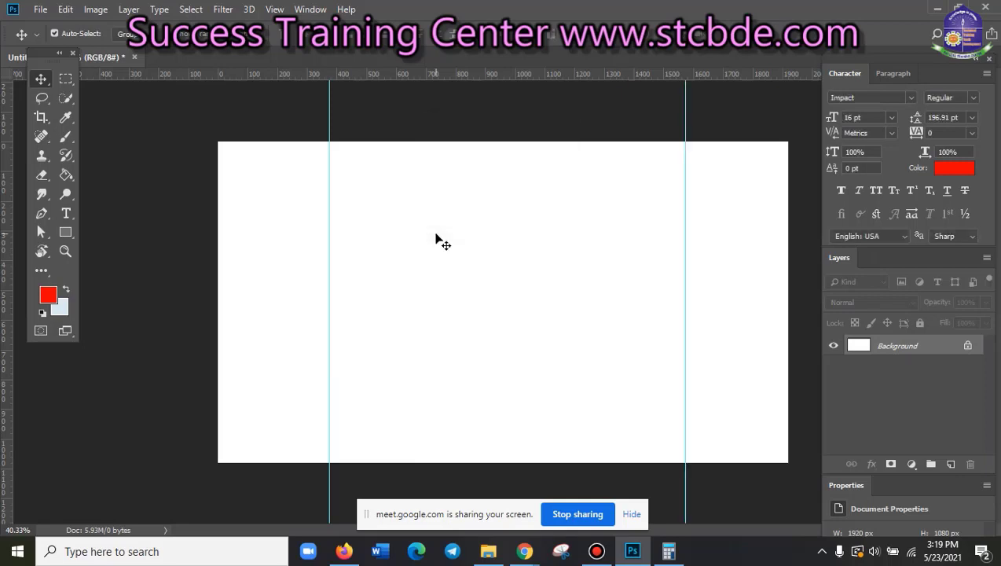
{"action": "scroll", "coordinate": [670, 209], "scroll_direction": "up", "scroll_amount": 2}
{"action": "scroll", "coordinate": [671, 208], "scroll_direction": "down", "scroll_amount": 1}
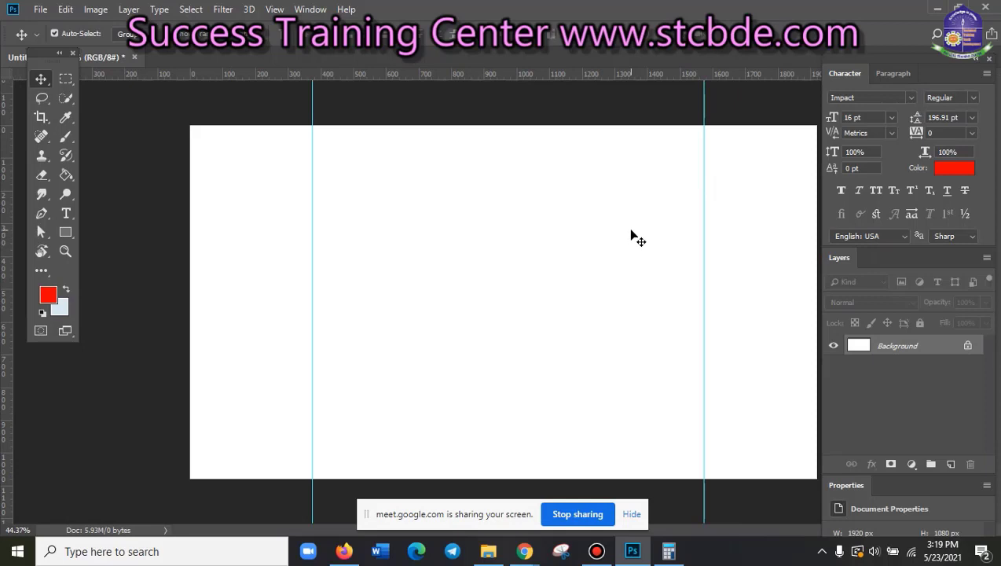
{"action": "scroll", "coordinate": [597, 244], "scroll_direction": "up", "scroll_amount": 1}
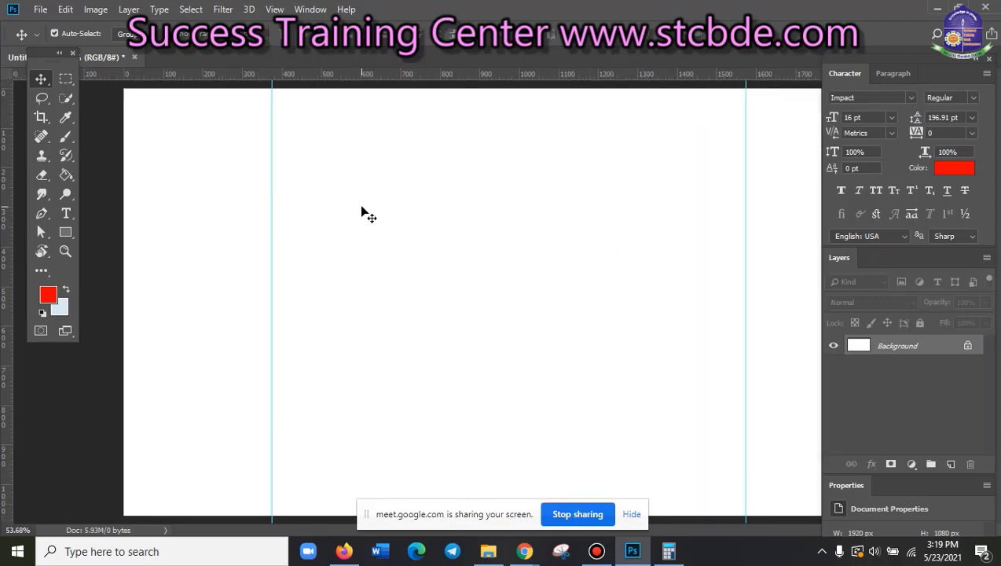
{"action": "scroll", "coordinate": [355, 201], "scroll_direction": "down", "scroll_amount": 1}
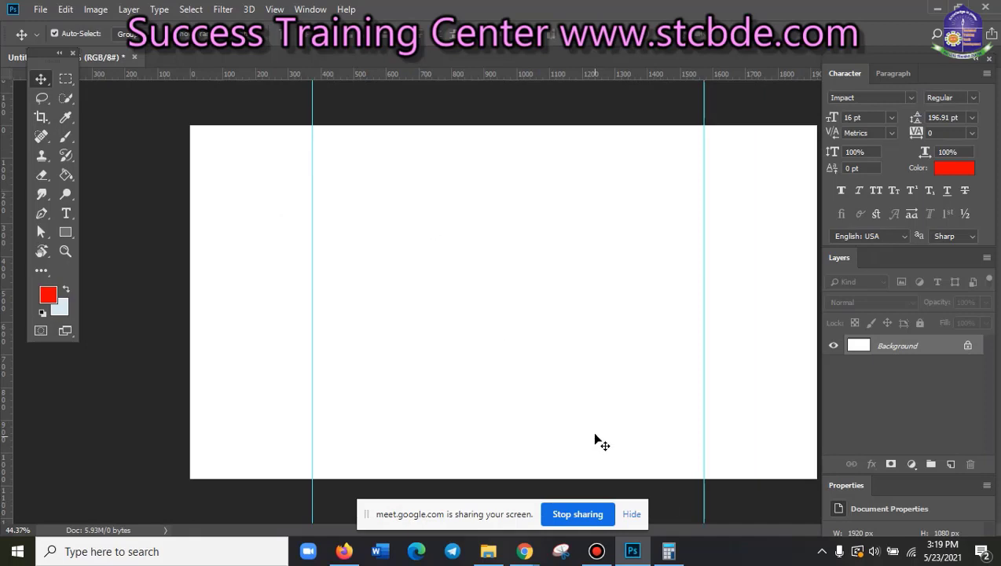
{"action": "scroll", "coordinate": [596, 435], "scroll_direction": "down", "scroll_amount": 1}
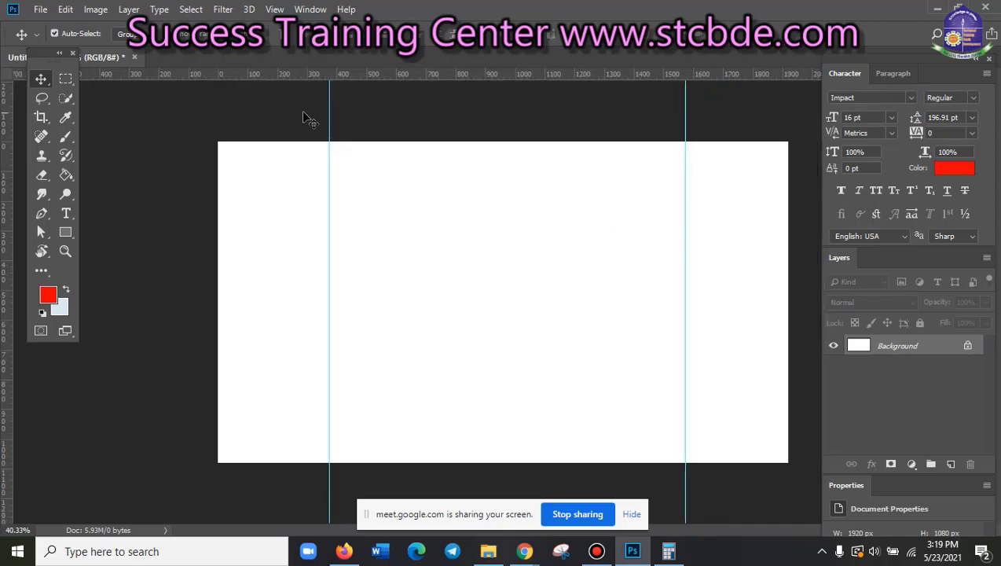
- Nudge the left guide, then undo to clear all guides from the canvas
{"action": "left_click_drag", "start_coordinate": [332, 118], "coordinate": [333, 118]}
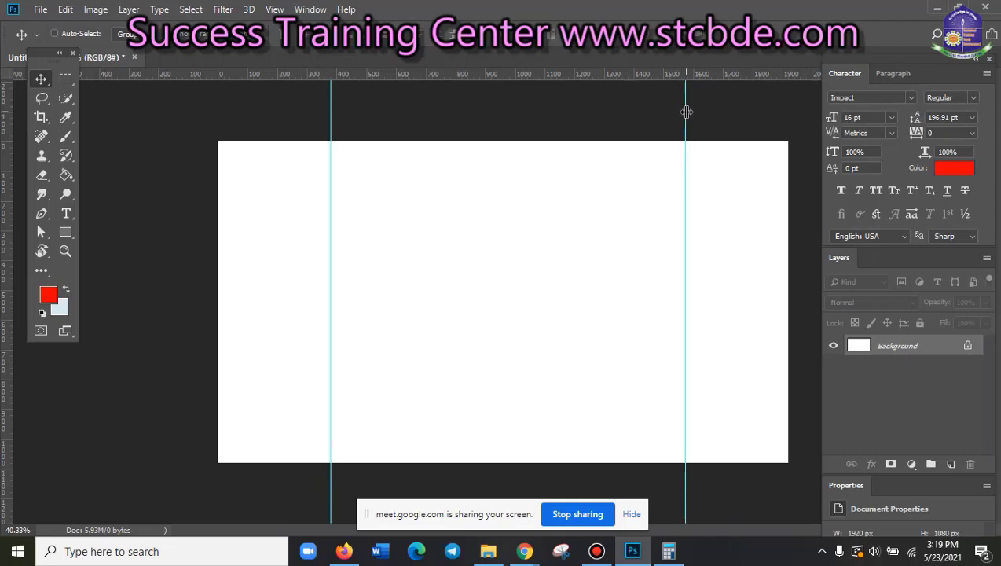
{"action": "key", "text": "ctrl+z"}
{"action": "key", "text": "ctrl+z"}
{"action": "key", "text": "ctrl+z"}
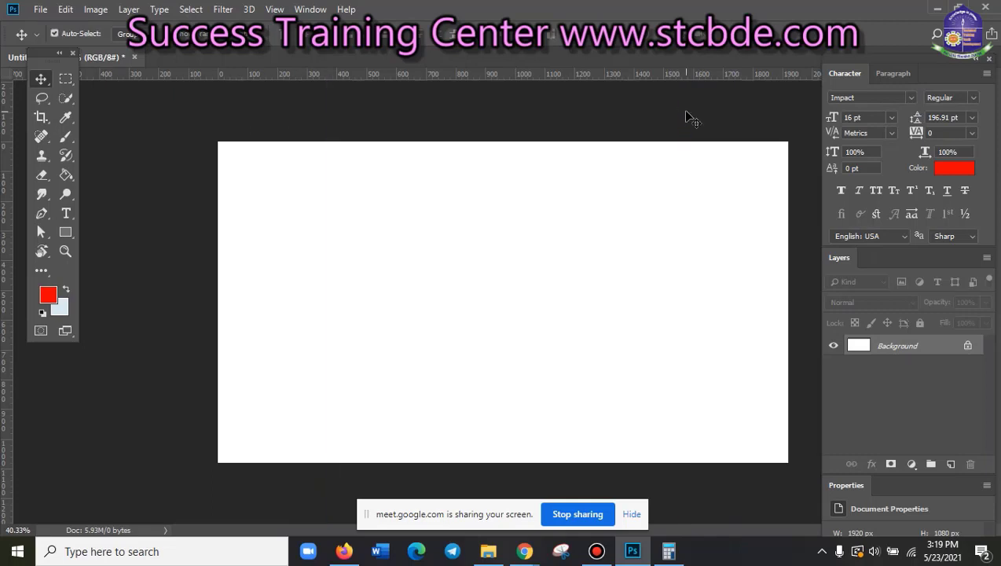
{"action": "scroll", "coordinate": [505, 275], "scroll_direction": "up", "scroll_amount": 3}
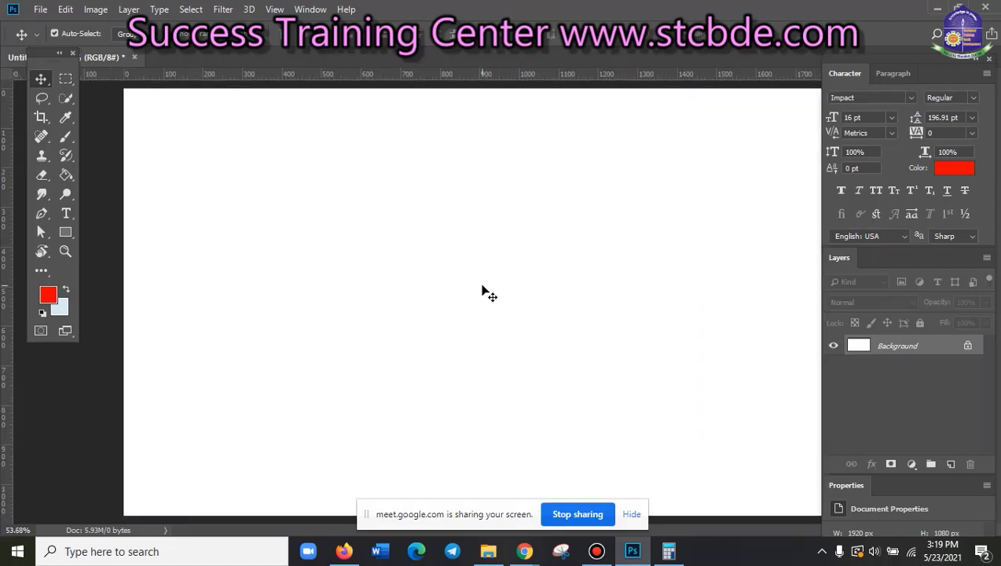
{"action": "scroll", "coordinate": [485, 292], "scroll_direction": "down", "scroll_amount": 2}
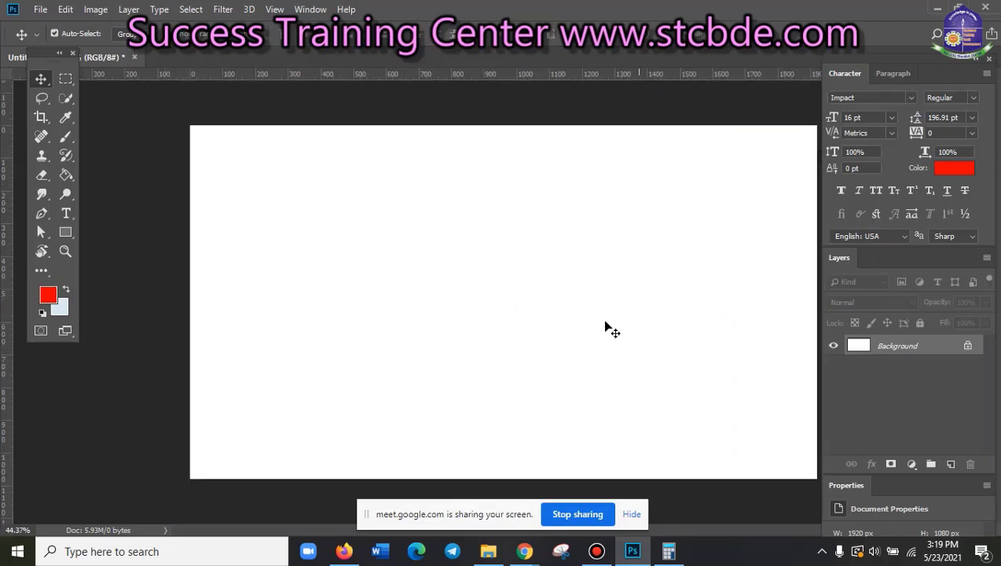
{"action": "scroll", "coordinate": [528, 382], "scroll_direction": "down", "scroll_amount": 1}
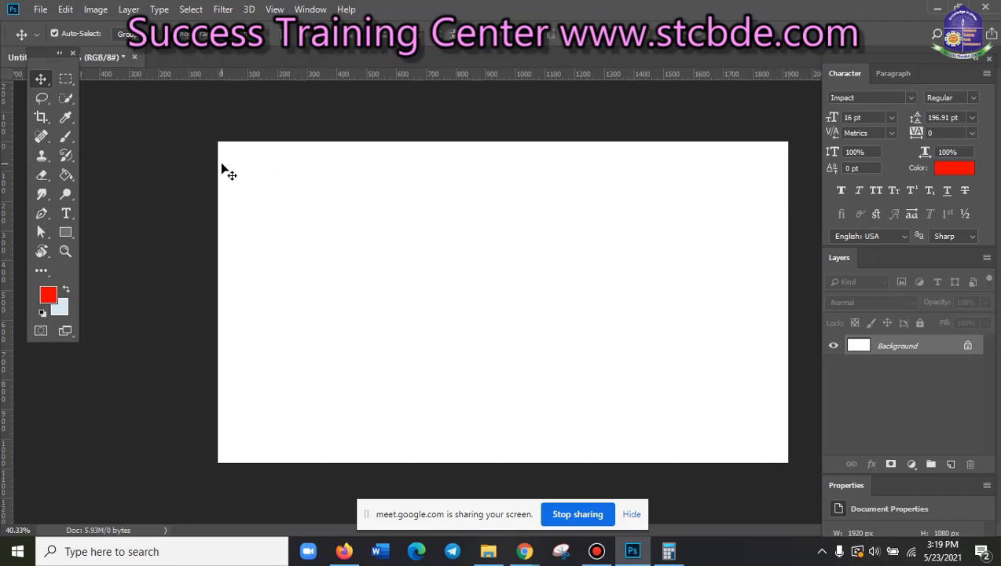
- Add a vertical guide back at 375 px
{"action": "left_click", "coordinate": [272, 11]}
{"action": "left_click", "coordinate": [323, 396]}
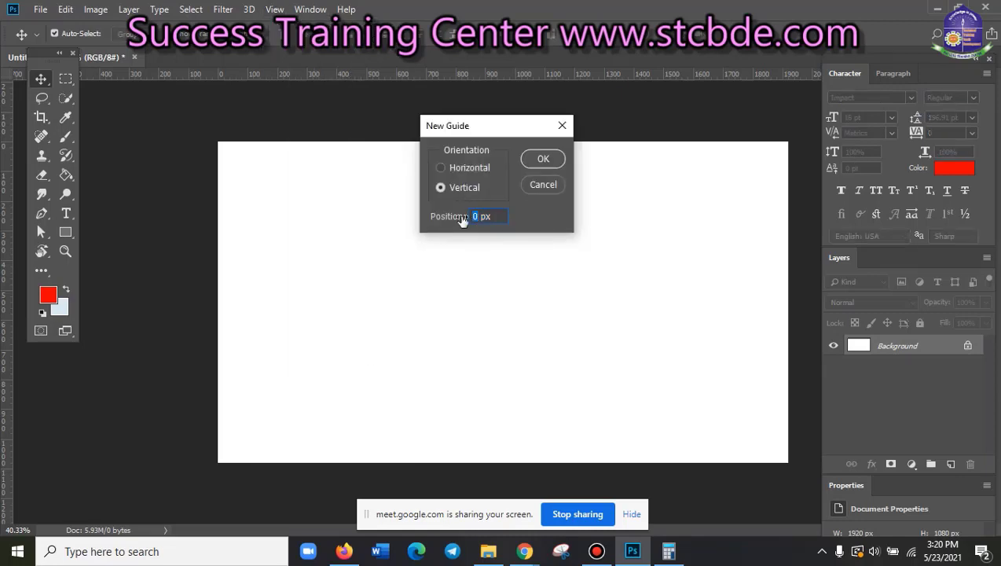
{"action": "type", "text": "375"}
{"action": "left_click", "coordinate": [543, 159]}
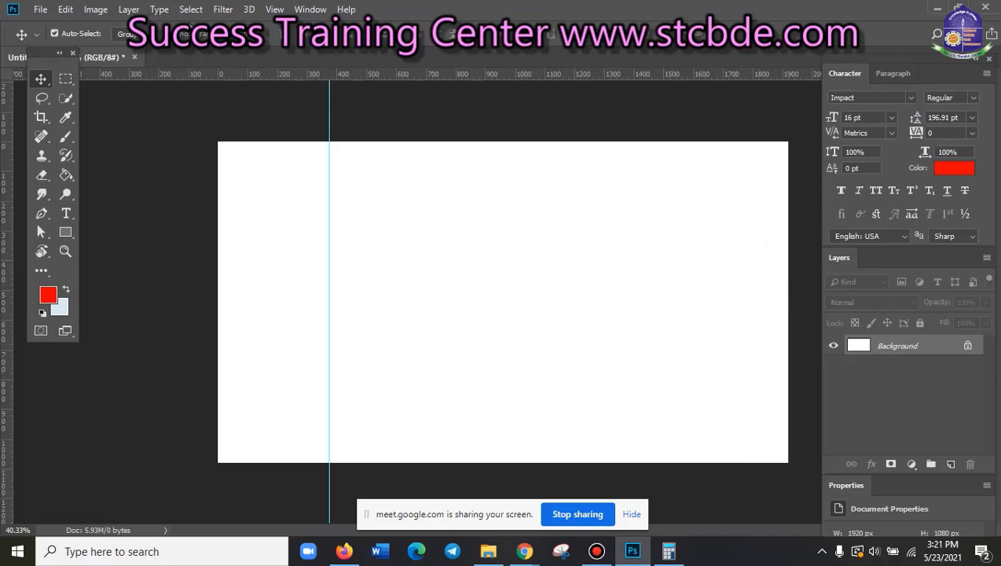
- Start another New Guide and bring up Calculator to work out its position
{"action": "left_click", "coordinate": [274, 10]}
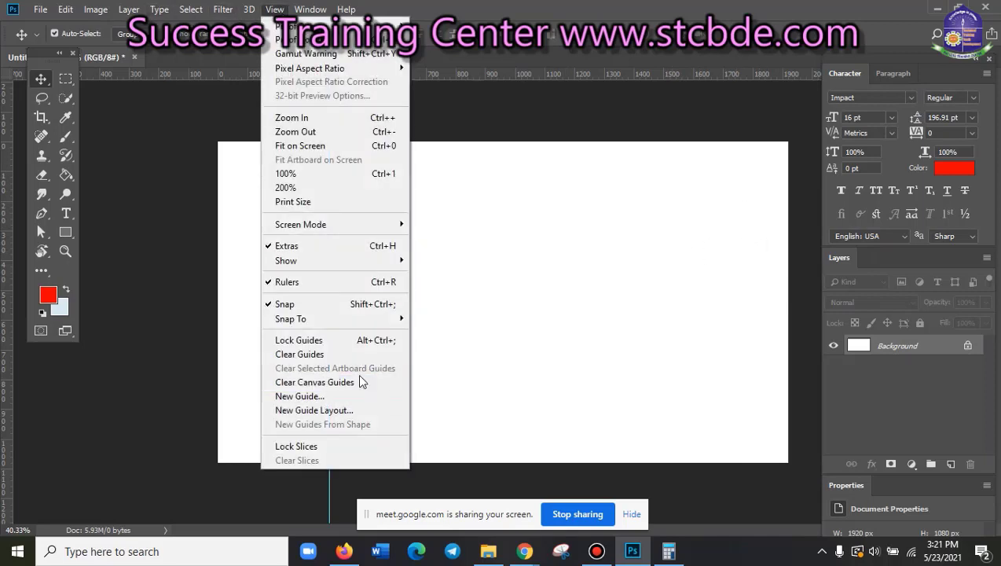
{"action": "left_click", "coordinate": [346, 397]}
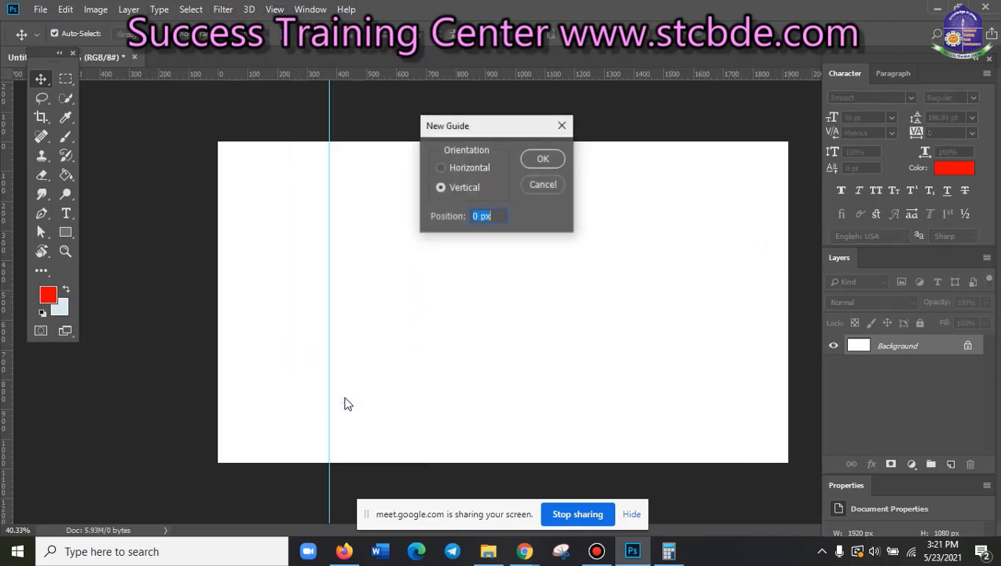
{"action": "left_click", "coordinate": [470, 216]}
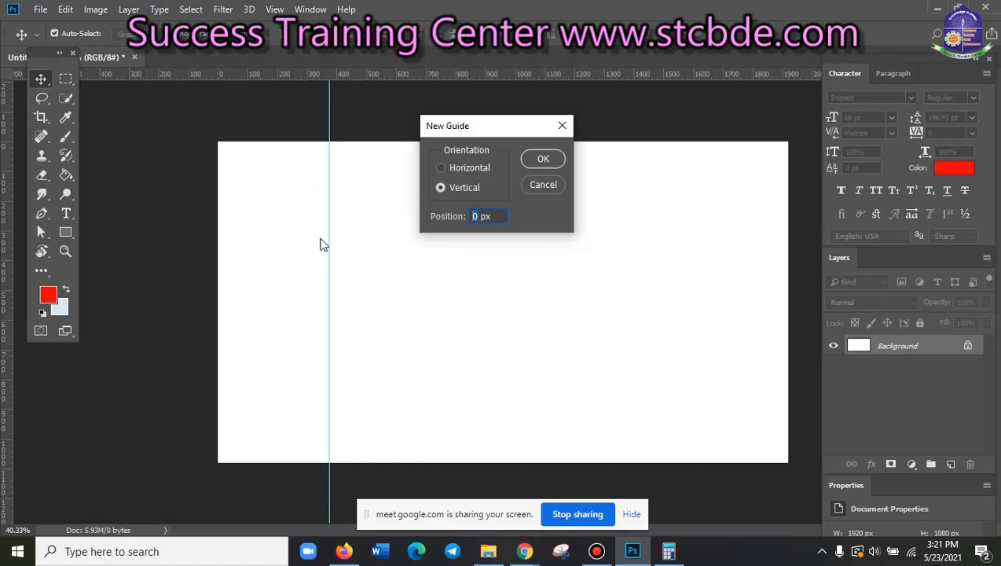
{"action": "left_click", "coordinate": [669, 551]}
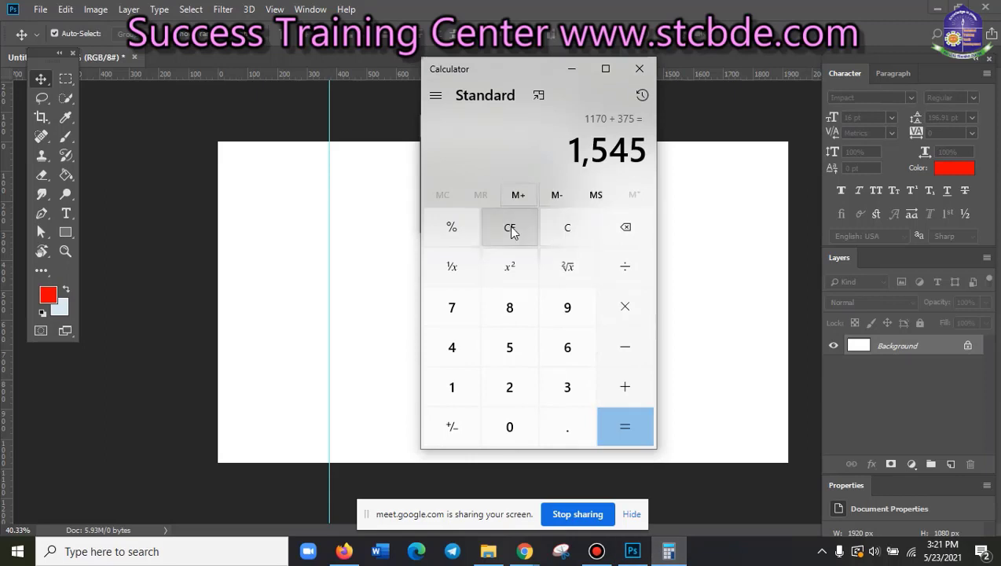
- Clear Calculator, compute 375 + 1170 = 1,545, and minimize it back to New Guide
{"action": "left_click", "coordinate": [569, 229]}
{"action": "left_click", "coordinate": [567, 389]}
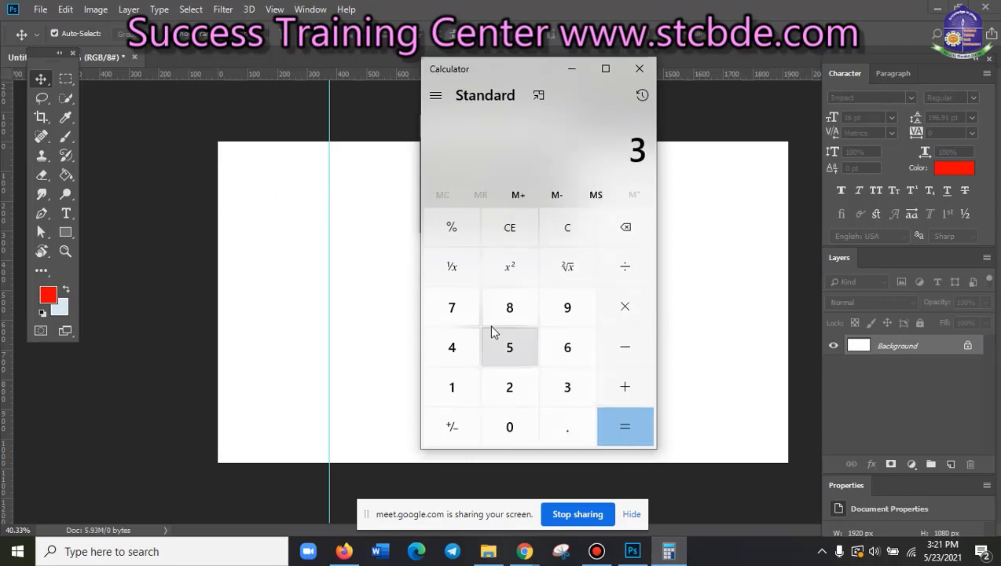
{"action": "left_click", "coordinate": [452, 307]}
{"action": "left_click", "coordinate": [504, 340]}
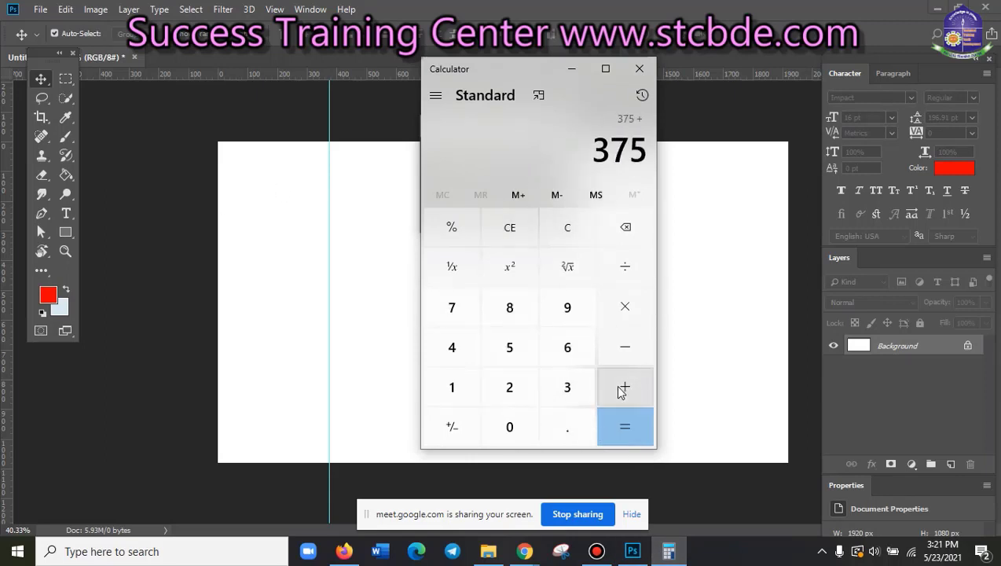
{"action": "double_click", "coordinate": [463, 393]}
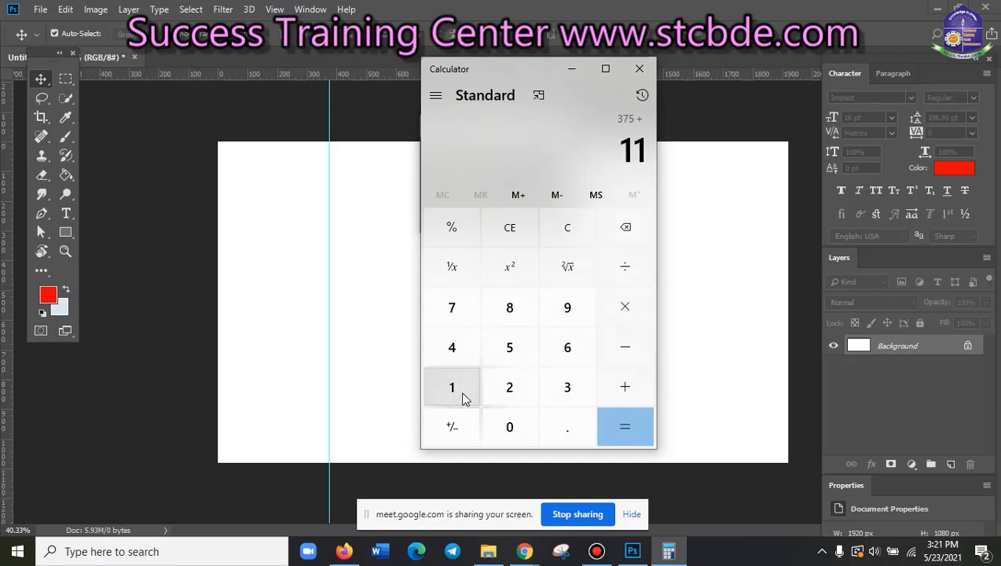
{"action": "left_click", "coordinate": [458, 312]}
{"action": "left_click", "coordinate": [515, 425]}
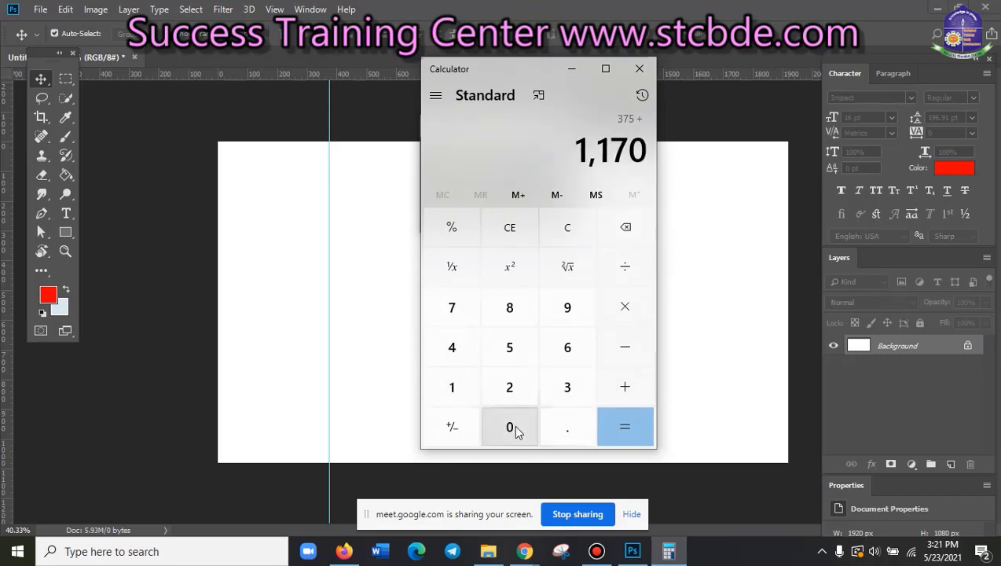
{"action": "left_click", "coordinate": [629, 423]}
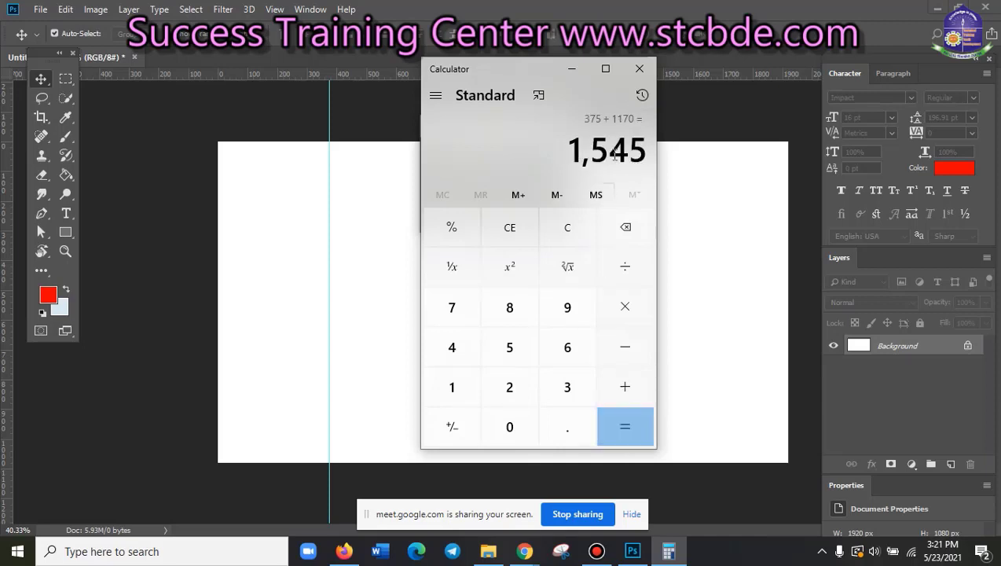
{"action": "left_click", "coordinate": [568, 70]}
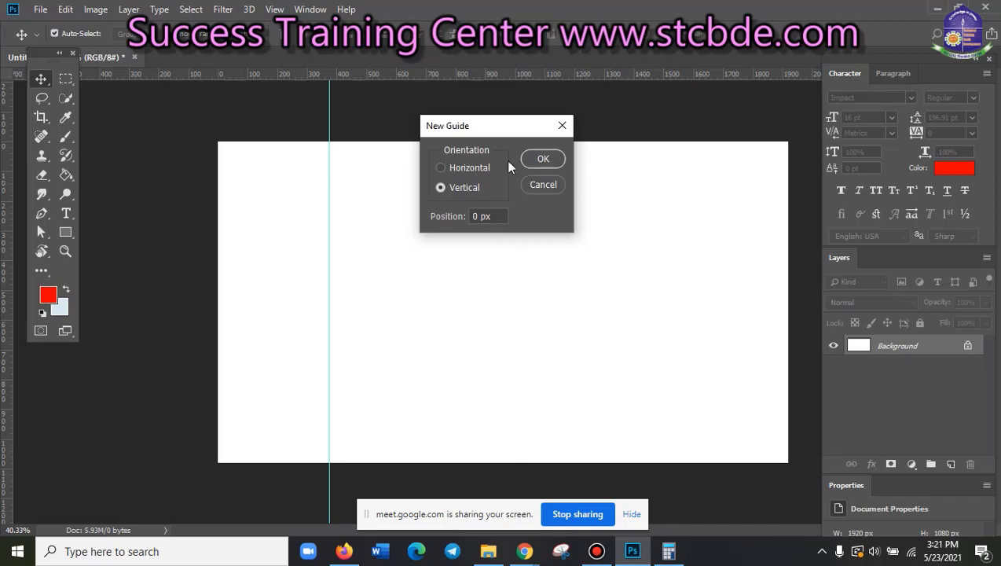
- Add the vertical guide at 1545 px and zoom out to see the whole canvas
{"action": "left_click", "coordinate": [456, 217]}
{"action": "type", "text": "1545"}
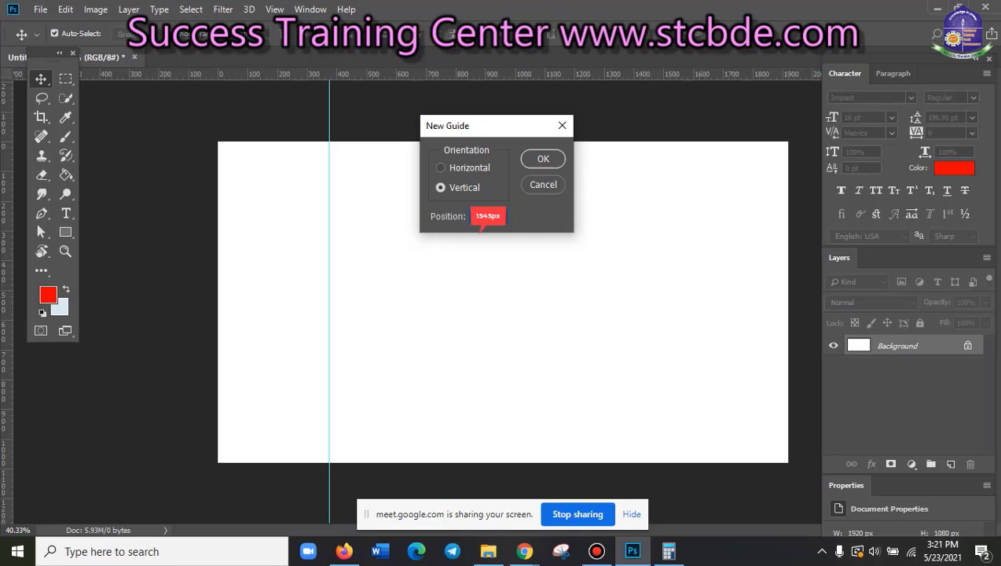
{"action": "left_click", "coordinate": [544, 159]}
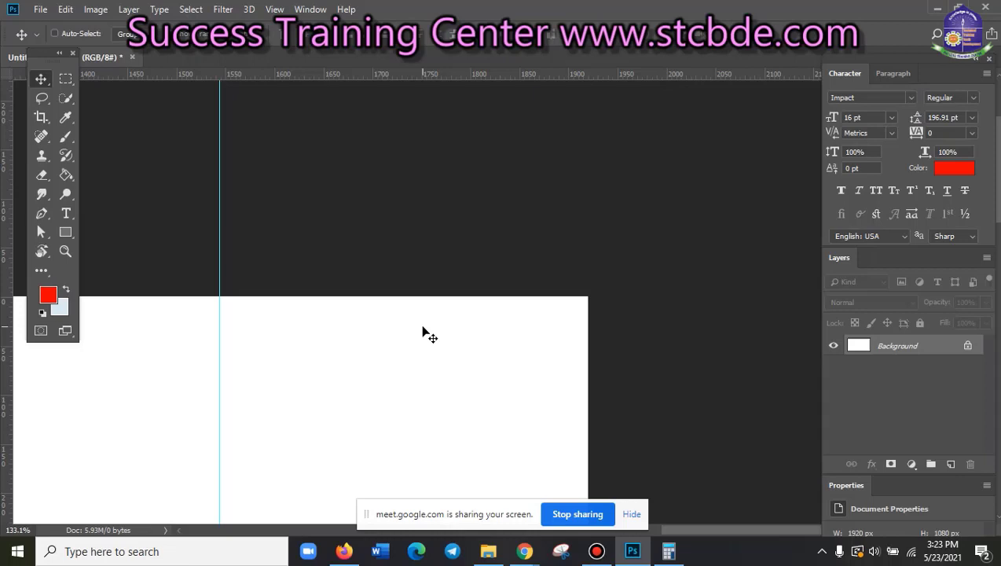
{"action": "key", "text": "ctrl+minus"}
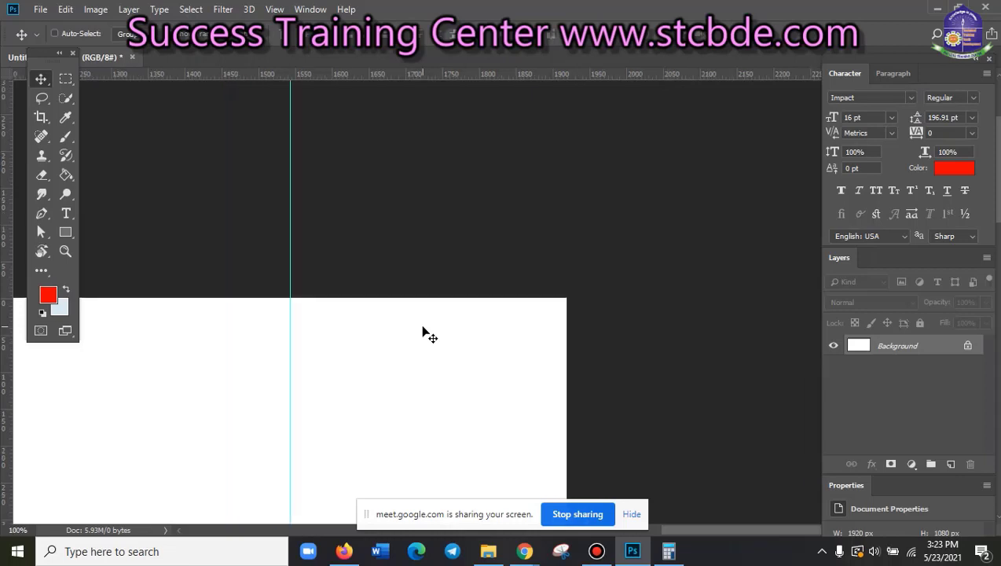
{"action": "key", "text": "ctrl+minus"}
{"action": "key", "text": "ctrl+minus"}
{"action": "key", "text": "ctrl+minus"}
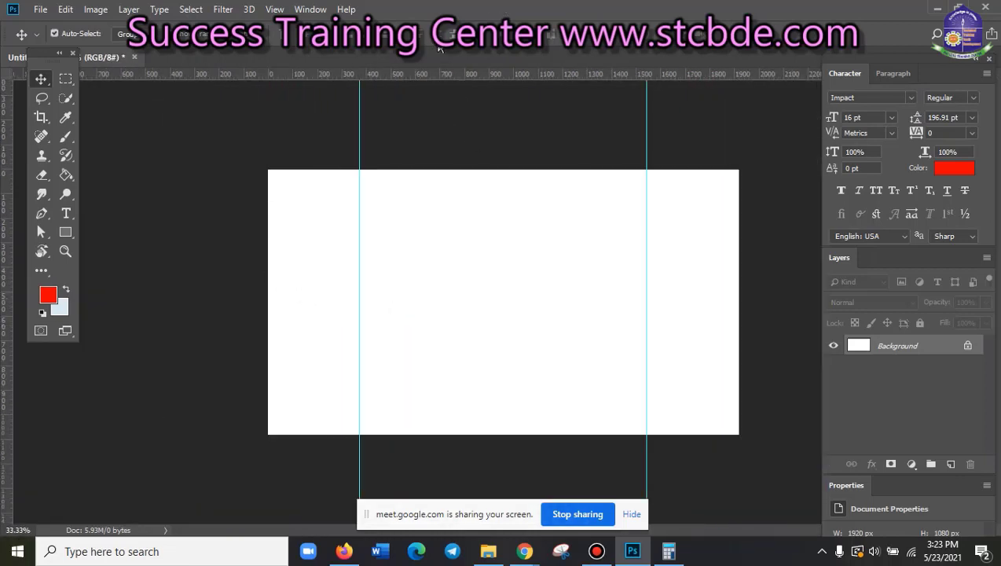
{"action": "scroll", "coordinate": [585, 339], "scroll_direction": "up", "scroll_amount": 1}
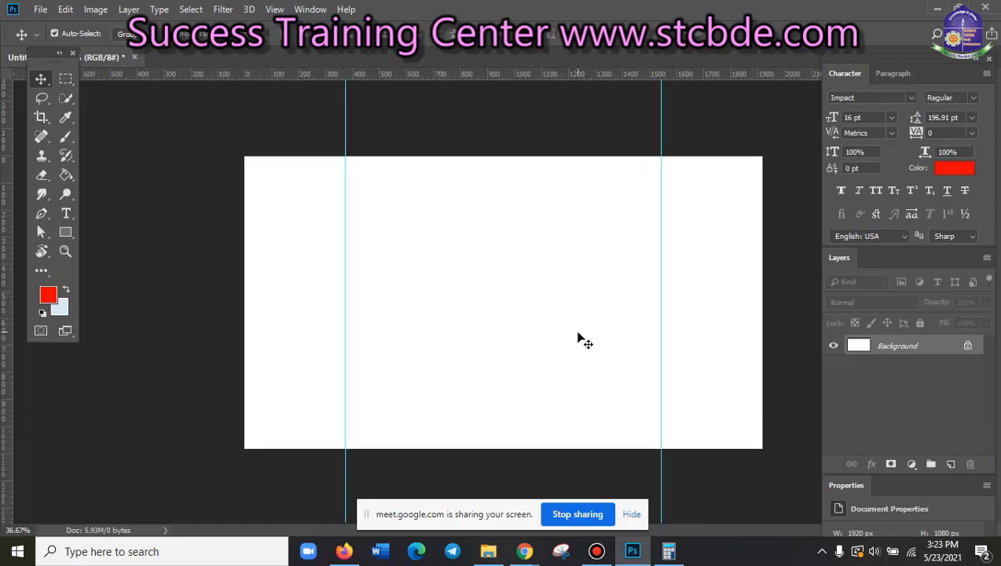
{"action": "scroll", "coordinate": [585, 340], "scroll_direction": "up", "scroll_amount": 1}
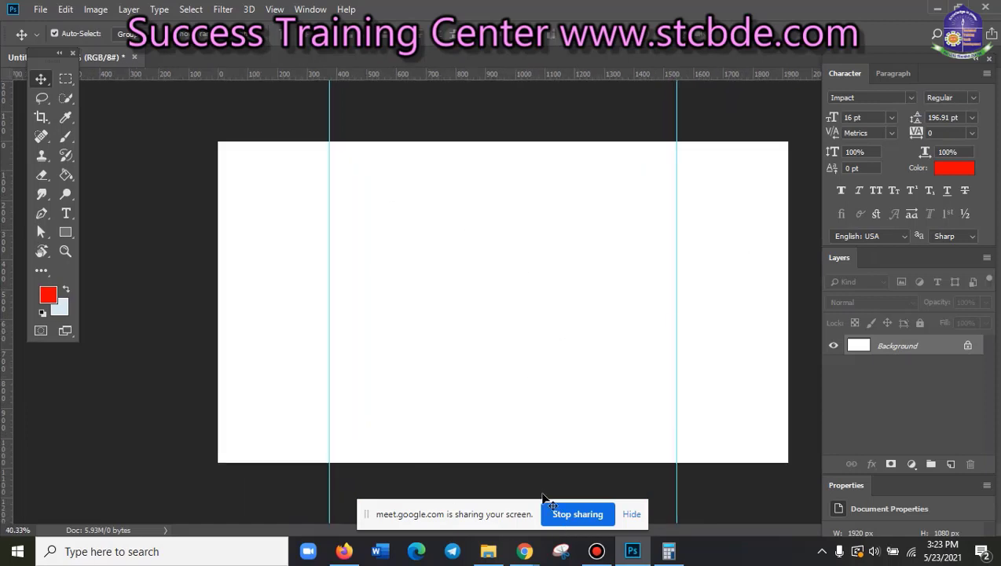
{"action": "mouse_move", "coordinate": [524, 551]}
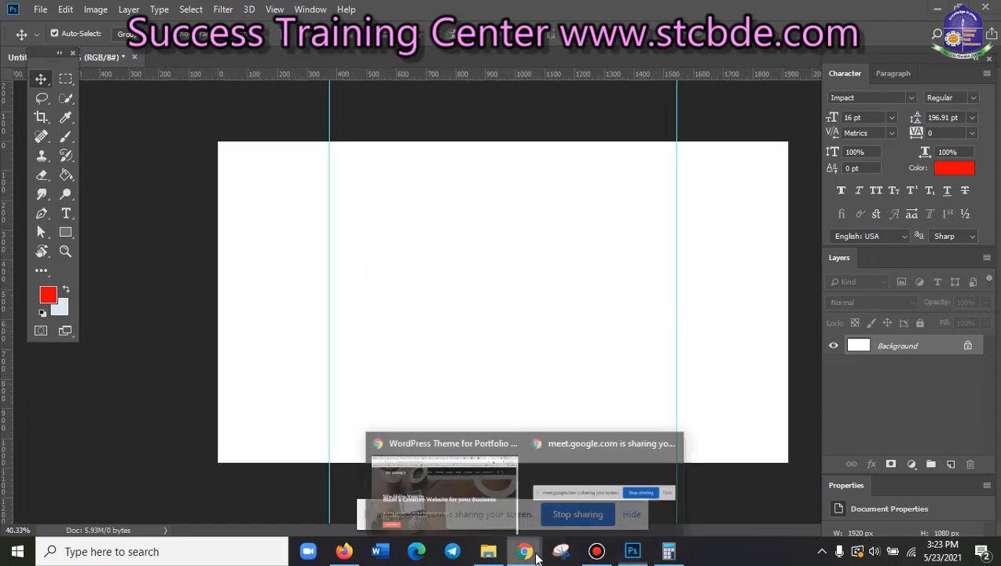
- Bring Chrome forward on the DC Agency homepage and scroll through its hero banner
{"action": "left_click", "coordinate": [454, 503]}
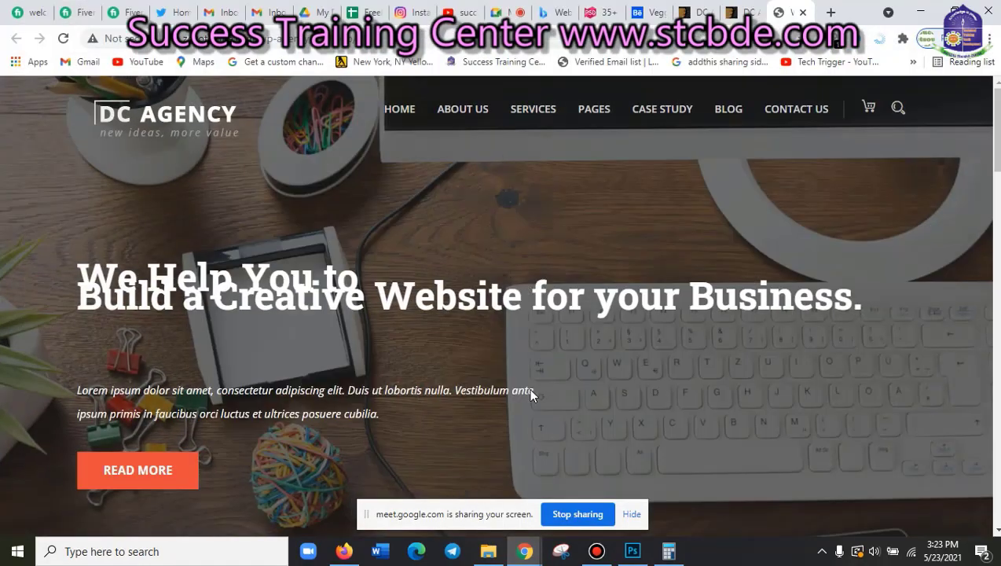
{"action": "scroll", "coordinate": [529, 393], "scroll_direction": "down", "scroll_amount": 4}
{"action": "scroll", "coordinate": [529, 392], "scroll_direction": "up", "scroll_amount": 4}
{"action": "left_click", "coordinate": [822, 552]}
{"action": "left_click", "coordinate": [823, 551]}
{"action": "scroll", "coordinate": [810, 318], "scroll_direction": "down", "scroll_amount": 3}
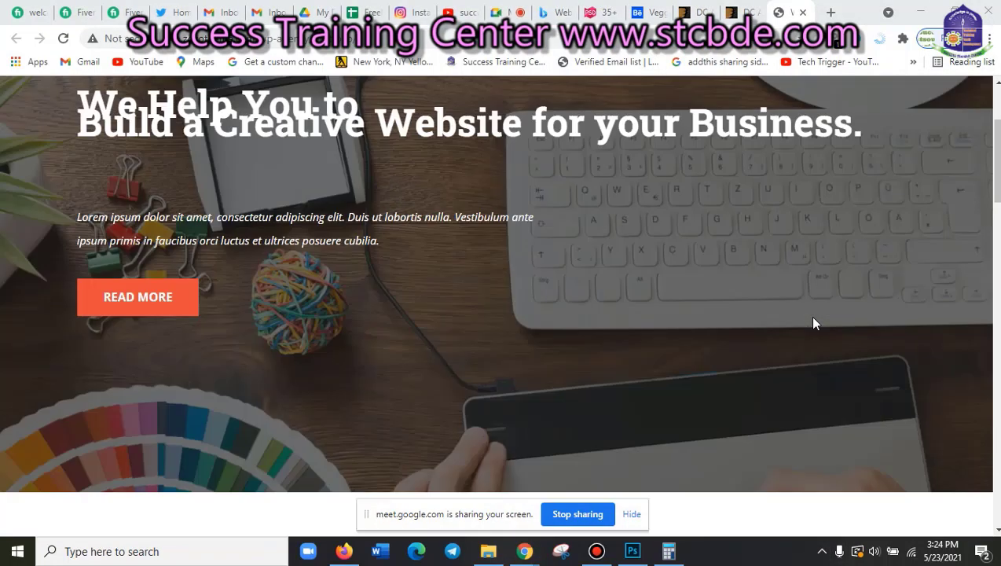
{"action": "scroll", "coordinate": [809, 318], "scroll_direction": "up", "scroll_amount": 3}
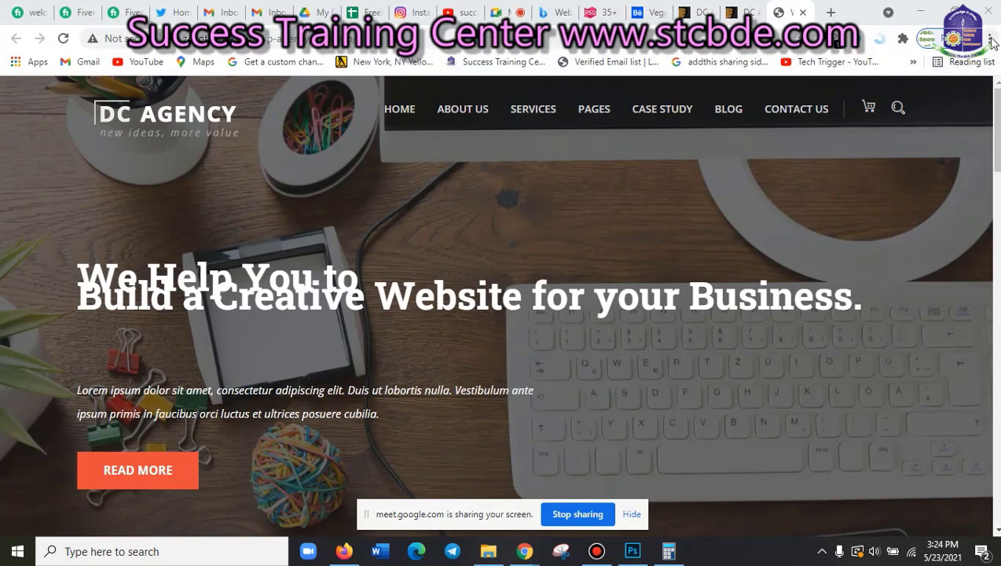
- Open a new tab and search Bing for 'lightshot download'
{"action": "left_click", "coordinate": [830, 12]}
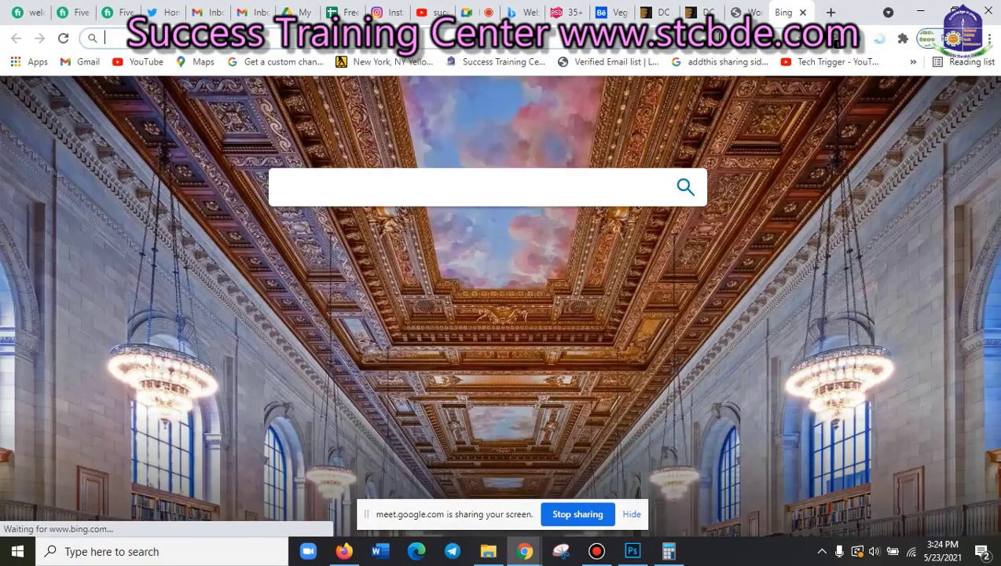
{"action": "type", "text": "li"}
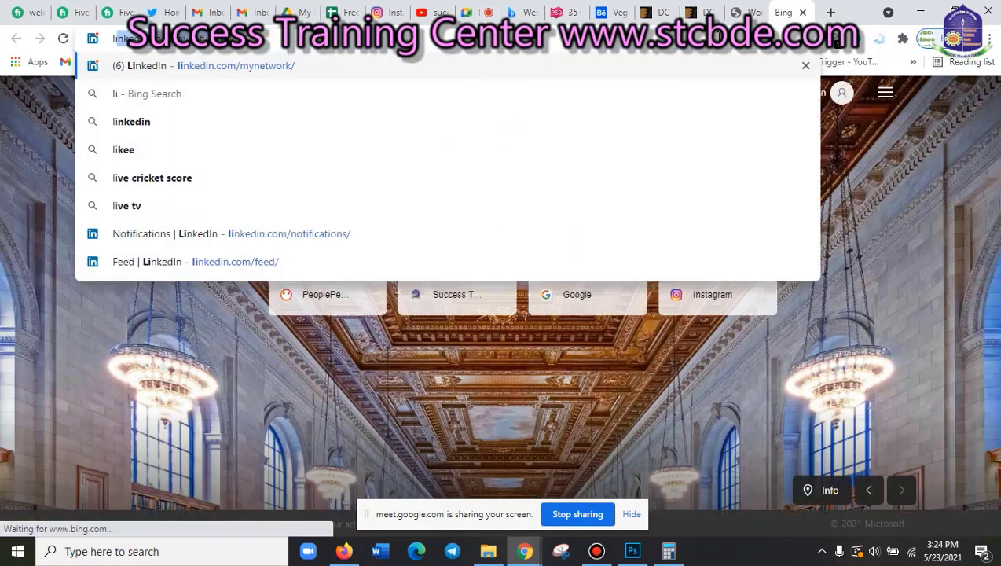
{"action": "type", "text": "gh"}
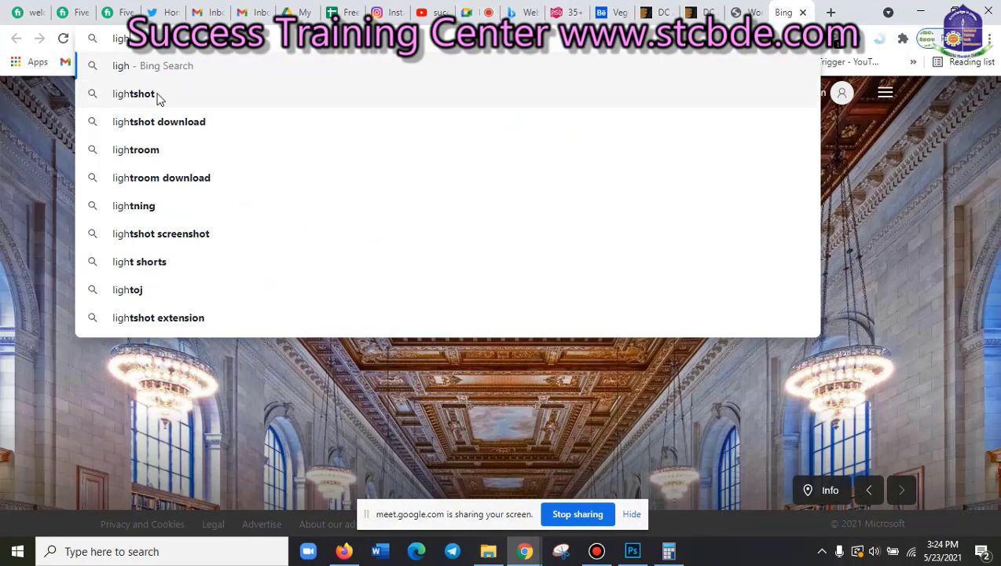
{"action": "left_click", "coordinate": [174, 122]}
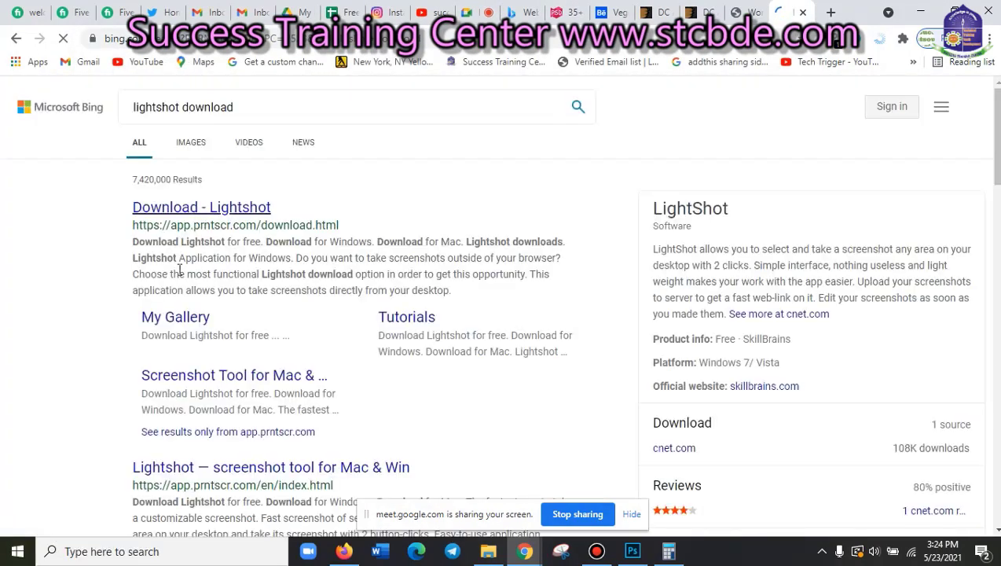
- Open the Lightshot download result and download setup-lightshot.exe for Windows
{"action": "left_click", "coordinate": [225, 212]}
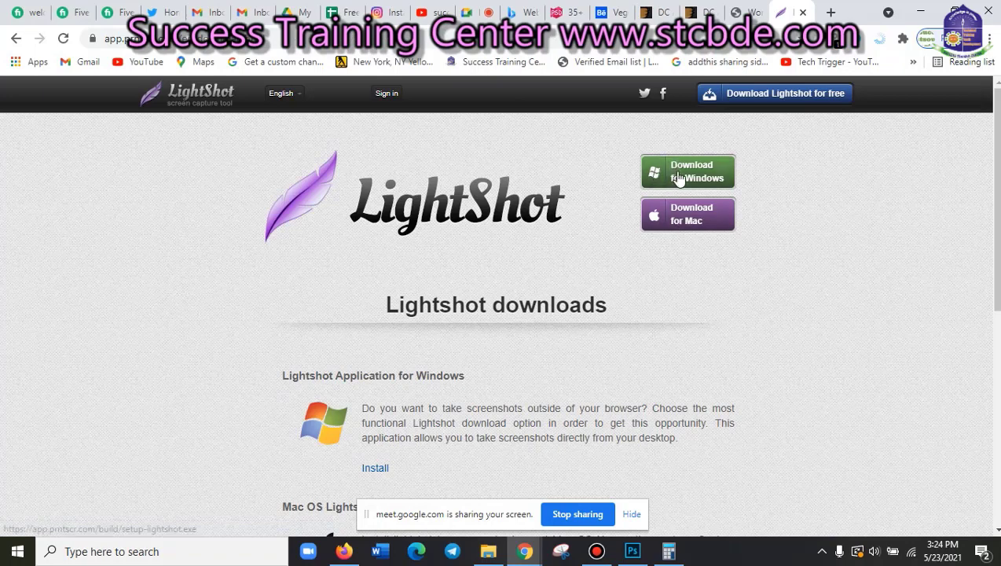
{"action": "left_click", "coordinate": [690, 177]}
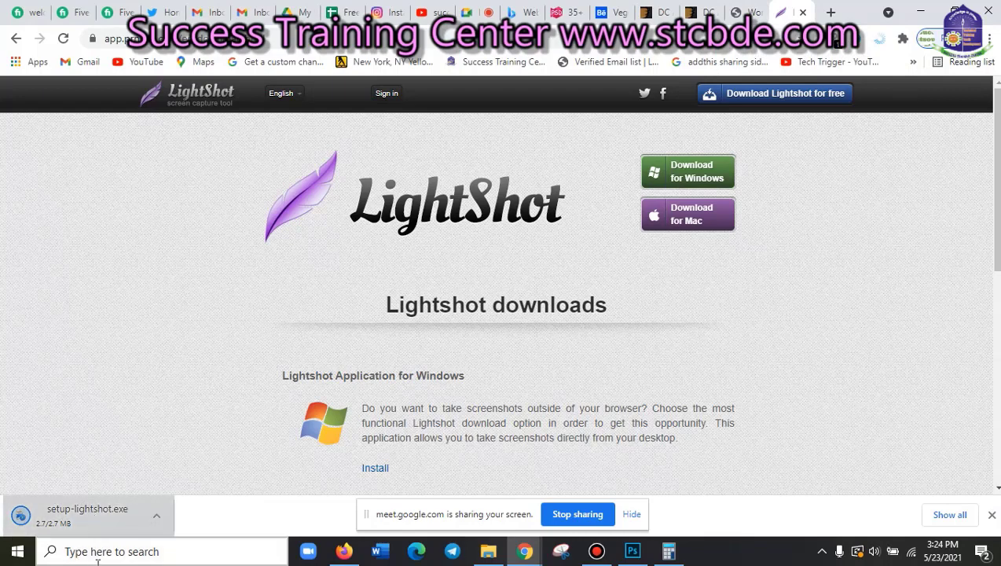
- On the DC Agency website tab, launch the Lightshot extension's capture overlay
{"action": "left_click", "coordinate": [739, 9]}
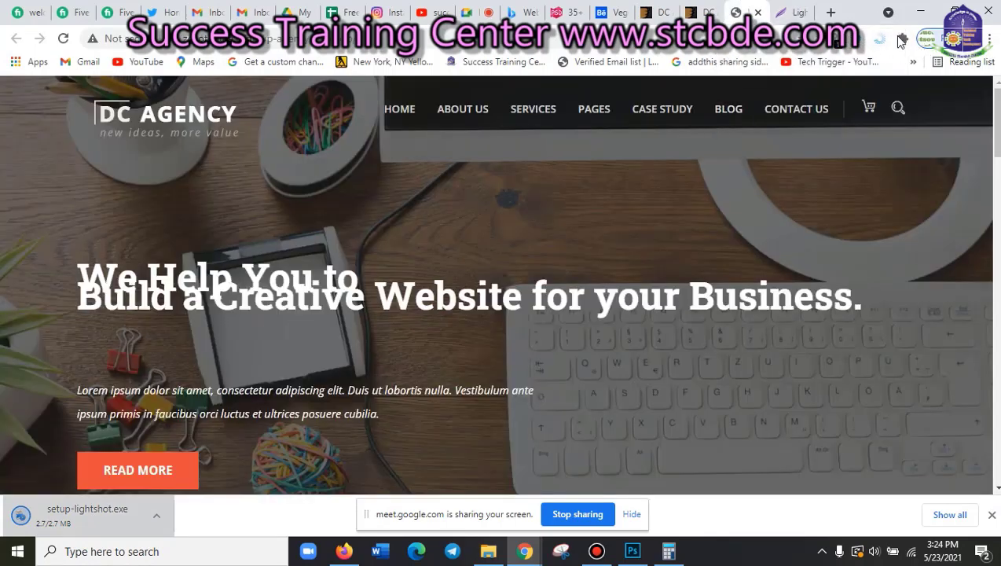
{"action": "left_click", "coordinate": [902, 39]}
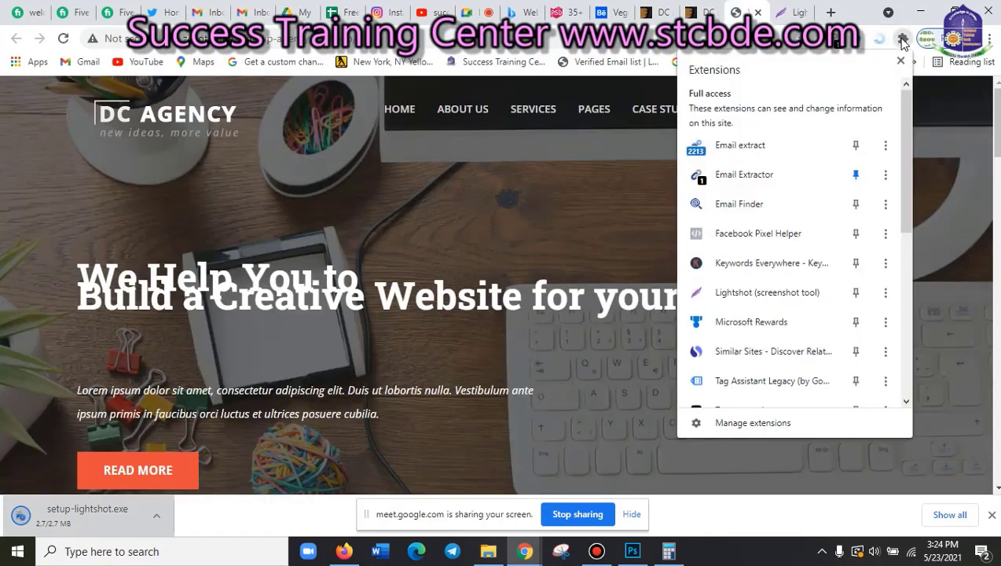
{"action": "left_click", "coordinate": [782, 292]}
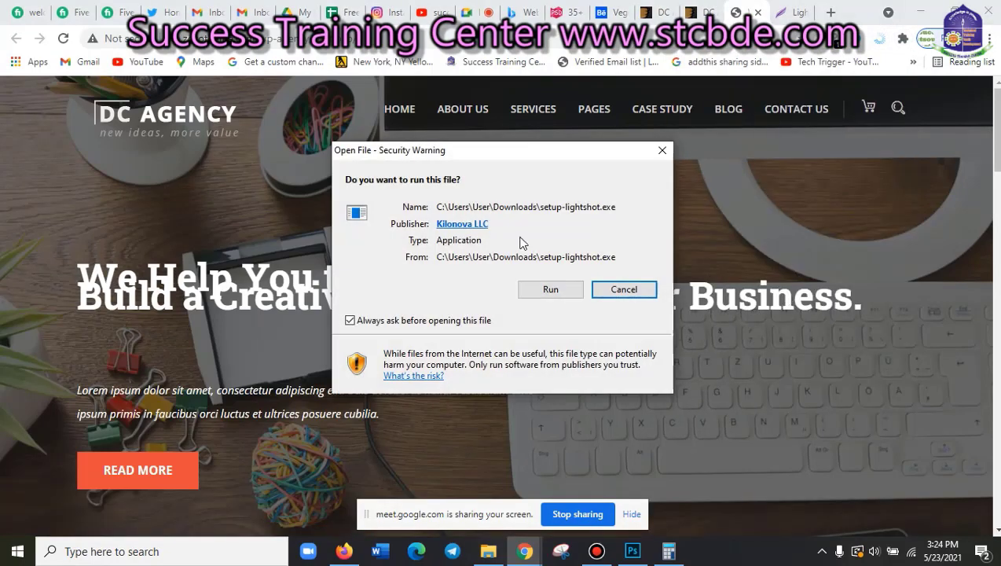
{"action": "left_click", "coordinate": [550, 289]}
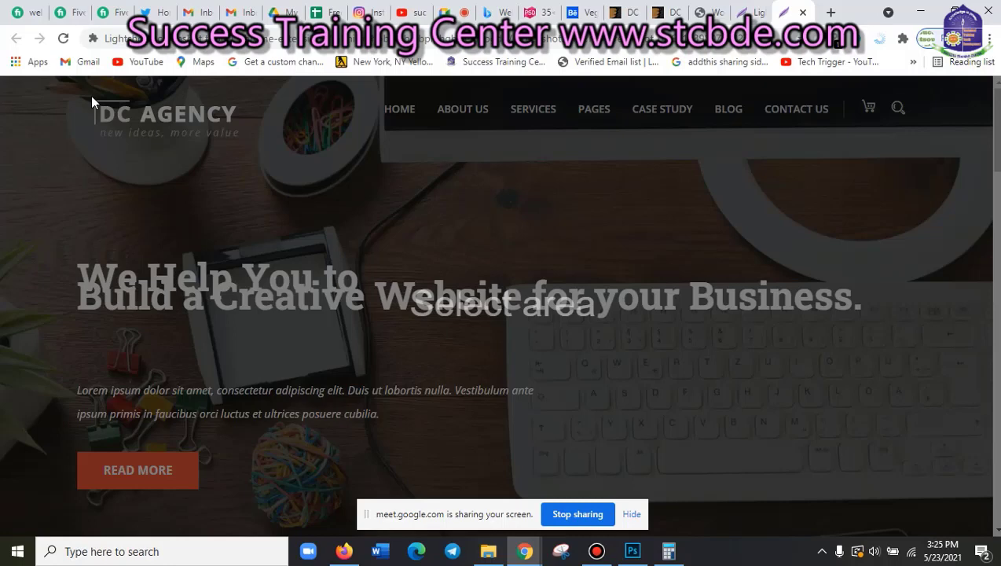
- Frame a 212 × 60 capture around the DC AGENCY logo and copy it
{"action": "left_click_drag", "start_coordinate": [85, 96], "coordinate": [245, 141]}
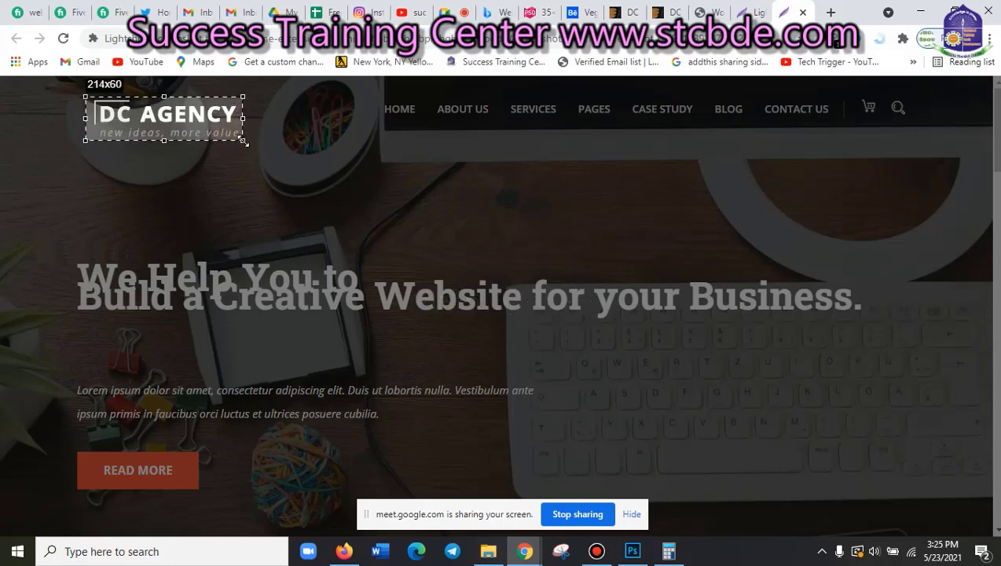
{"action": "left_click_drag", "start_coordinate": [243, 141], "coordinate": [243, 140]}
{"action": "left_click_drag", "start_coordinate": [244, 140], "coordinate": [243, 141]}
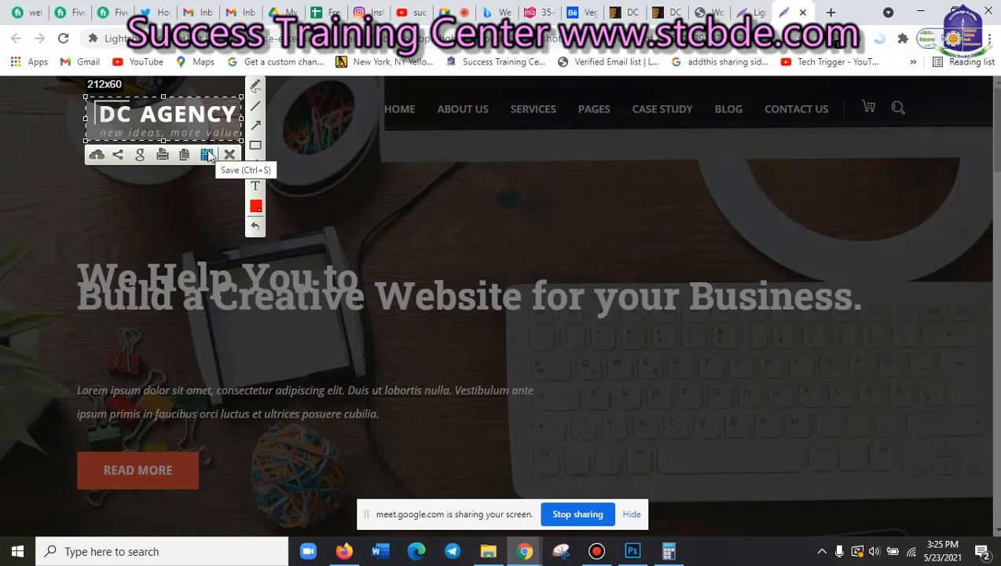
{"action": "left_click", "coordinate": [255, 165]}
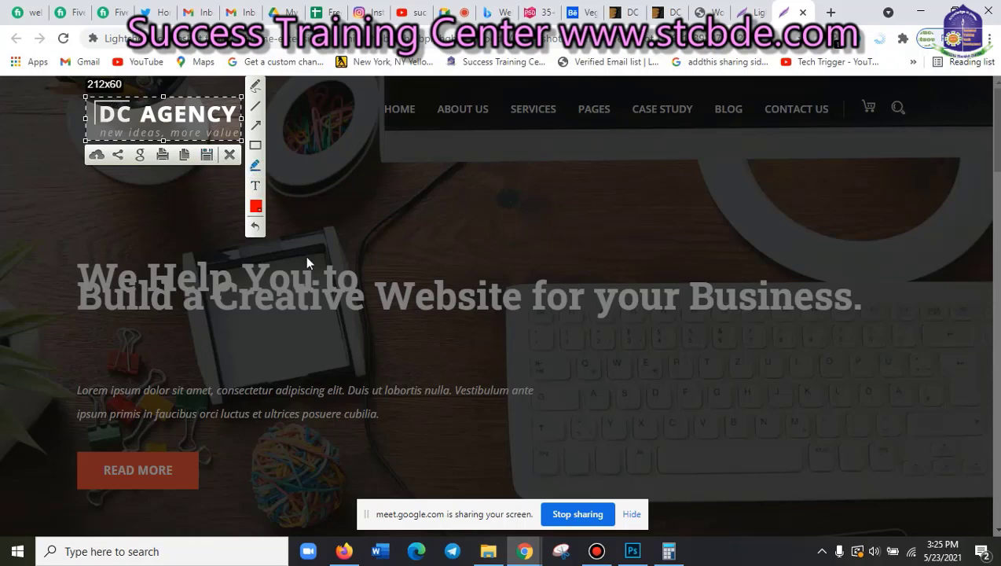
{"action": "key", "text": "Escape"}
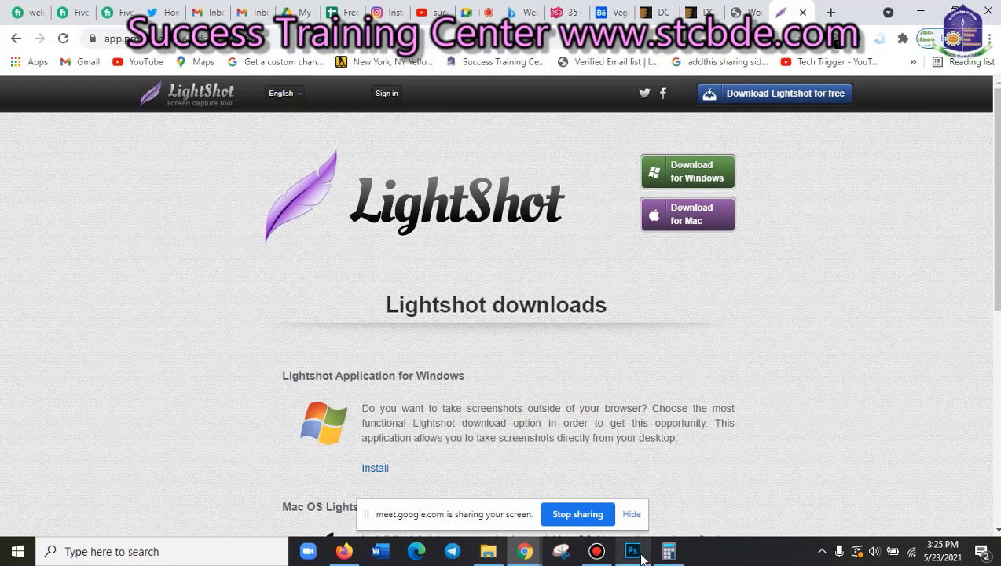
- Paste the captured logo into Photoshop as Layer 1 and move it to the top-left
{"action": "left_click", "coordinate": [633, 552]}
{"action": "key", "text": "ctrl+v"}
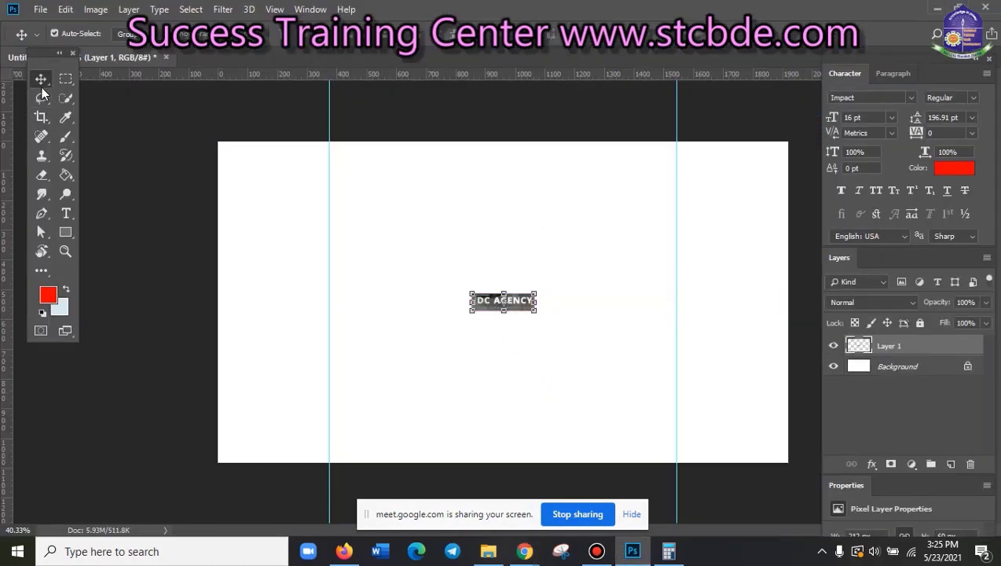
{"action": "scroll", "coordinate": [527, 351], "scroll_direction": "up", "scroll_amount": 2}
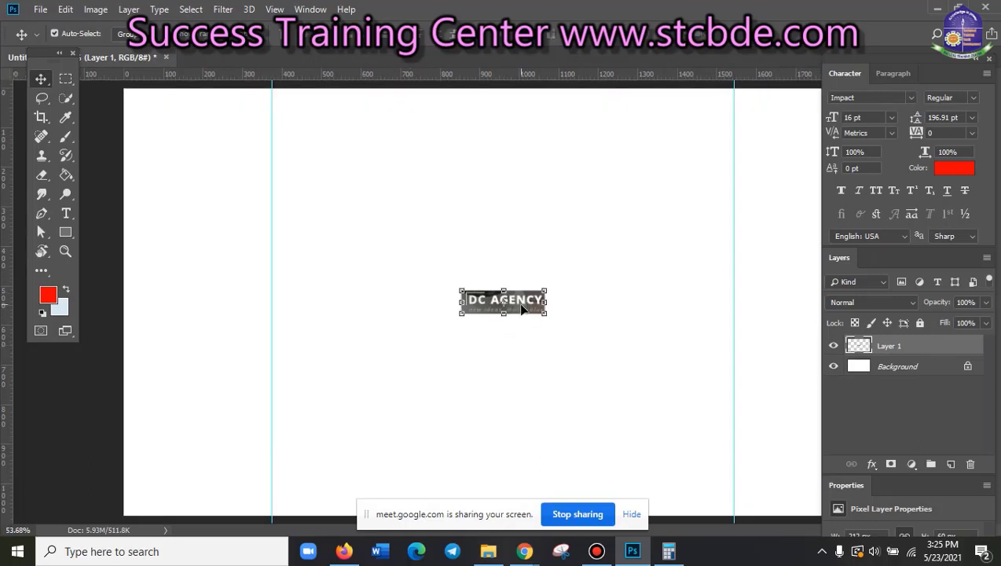
{"action": "left_click_drag", "start_coordinate": [523, 309], "coordinate": [272, 132]}
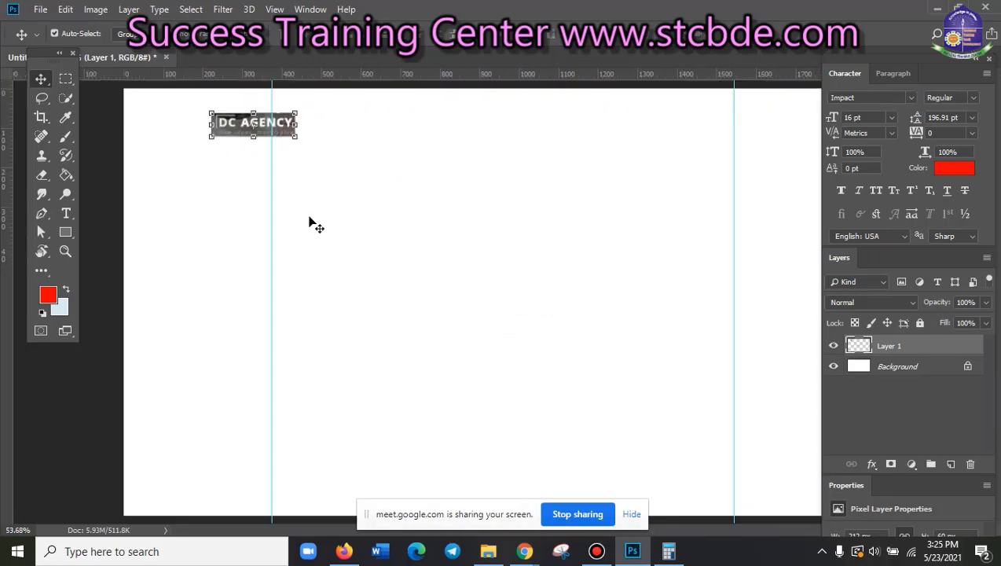
{"action": "scroll", "coordinate": [311, 223], "scroll_direction": "down", "scroll_amount": 1}
- With Auto-Select on, align the logo against the left guide and commit its position
{"action": "left_click_drag", "start_coordinate": [293, 139], "coordinate": [295, 139]}
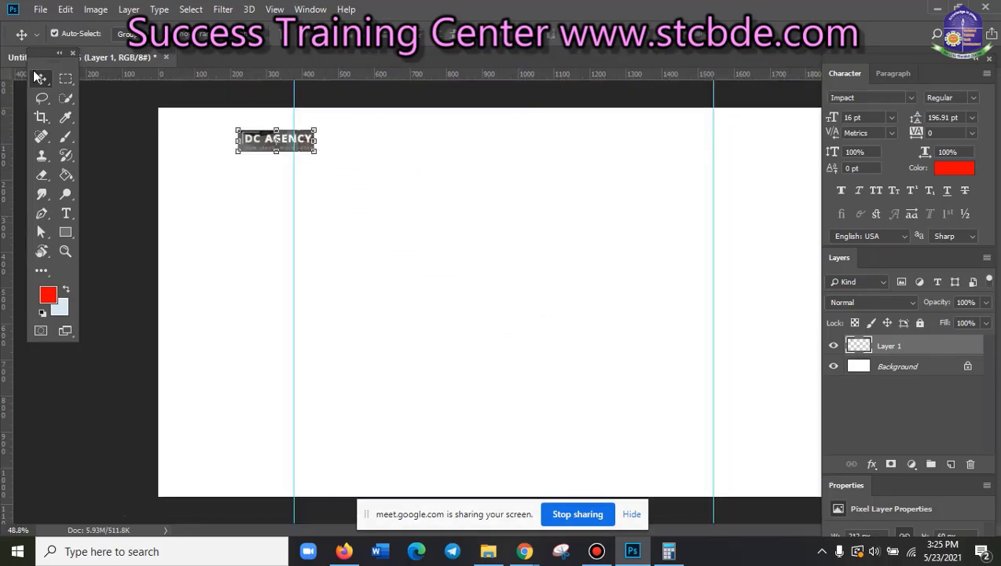
{"action": "left_click", "coordinate": [54, 33]}
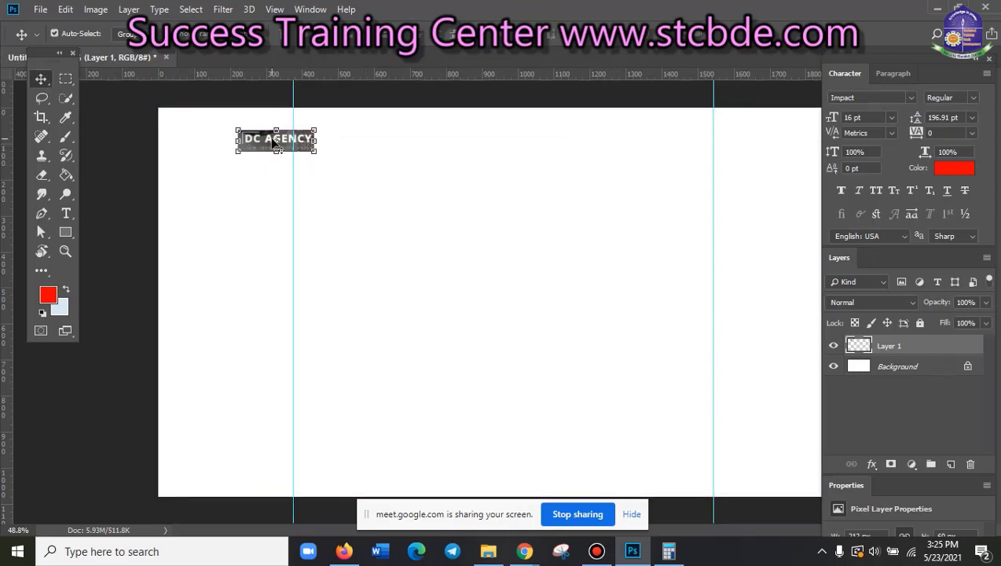
{"action": "left_click_drag", "start_coordinate": [274, 141], "coordinate": [366, 136]}
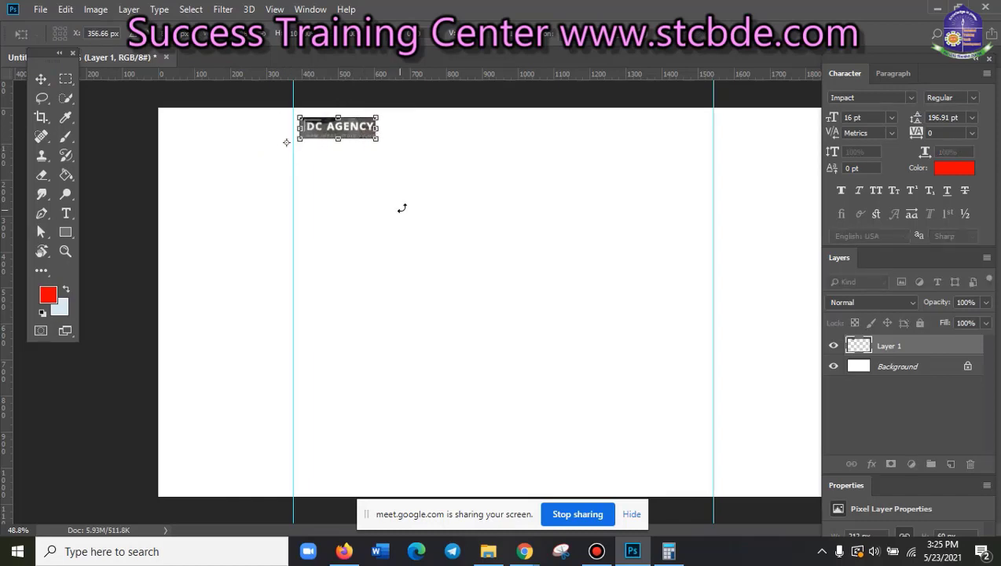
{"action": "left_click", "coordinate": [512, 218]}
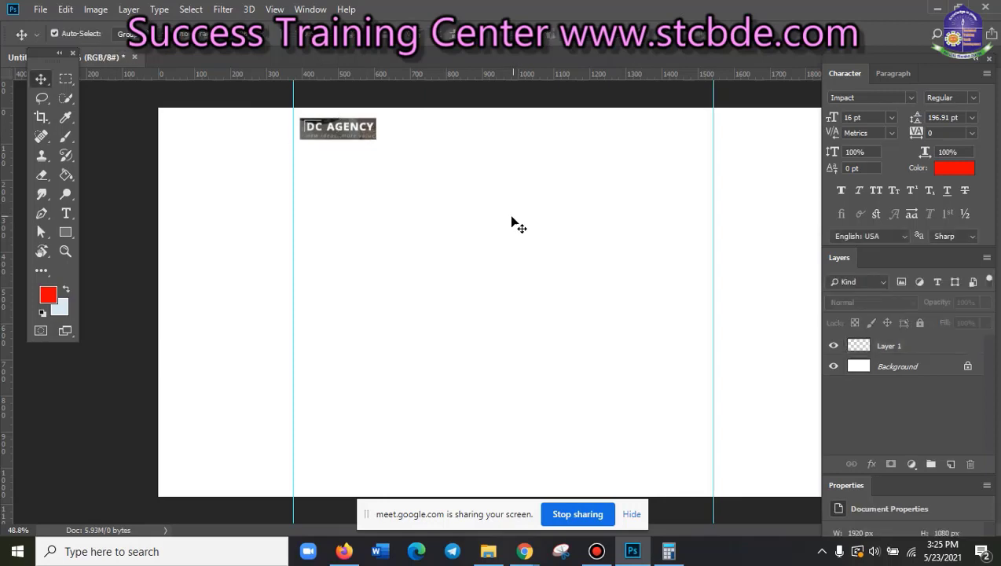
{"action": "scroll", "coordinate": [506, 268], "scroll_direction": "down", "scroll_amount": 1}
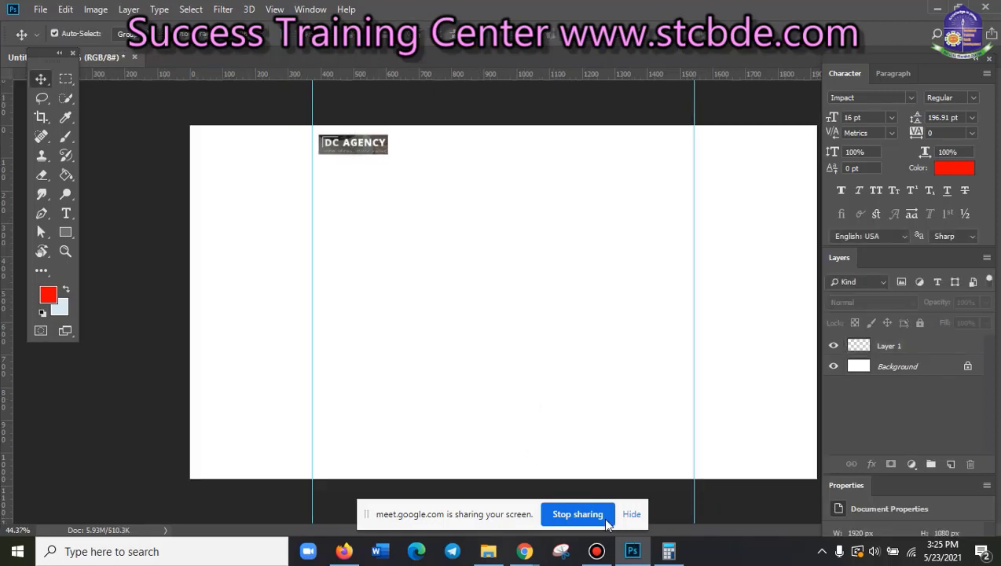
{"action": "mouse_move", "coordinate": [524, 551]}
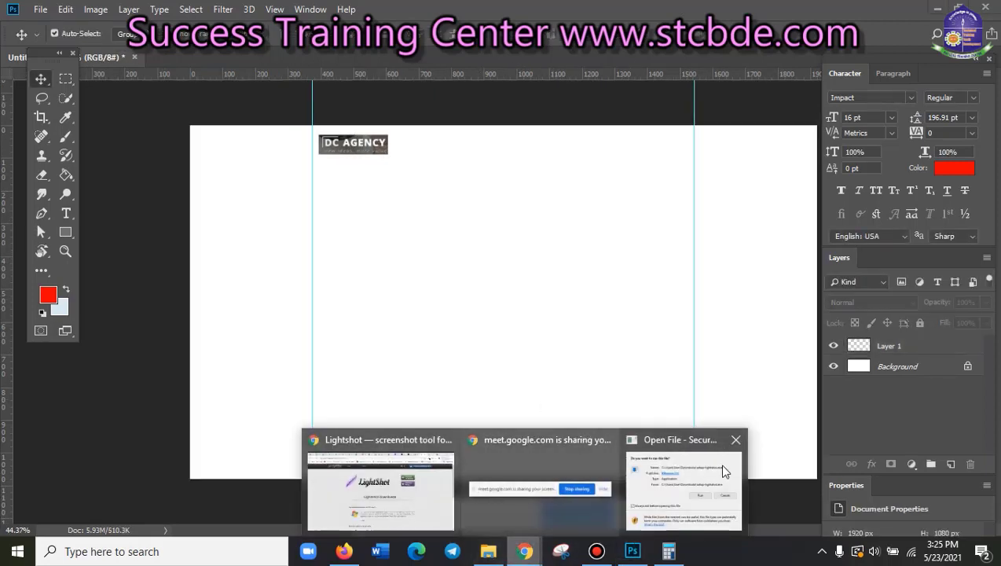
- Dismiss the installer warning, return to the DC Agency site and open developer tools
{"action": "left_click", "coordinate": [737, 439]}
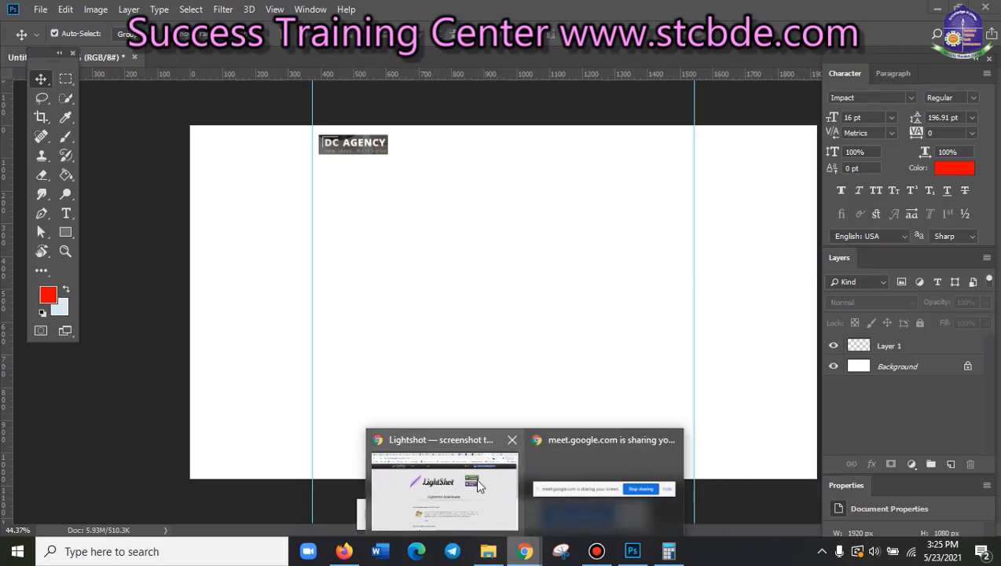
{"action": "left_click", "coordinate": [475, 477]}
{"action": "left_click", "coordinate": [720, 10]}
{"action": "left_click", "coordinate": [737, 10]}
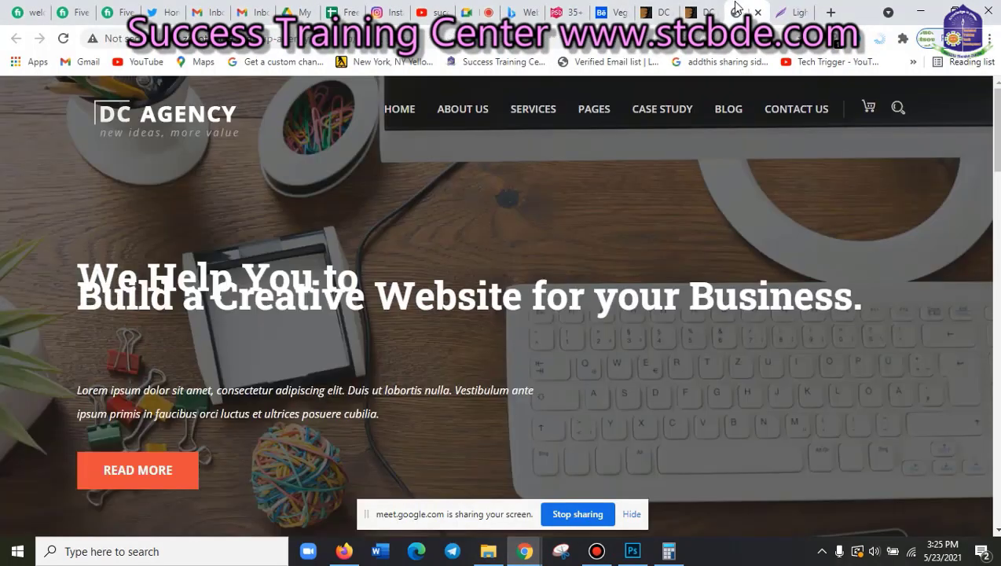
{"action": "scroll", "coordinate": [609, 326], "scroll_direction": "down", "scroll_amount": 4}
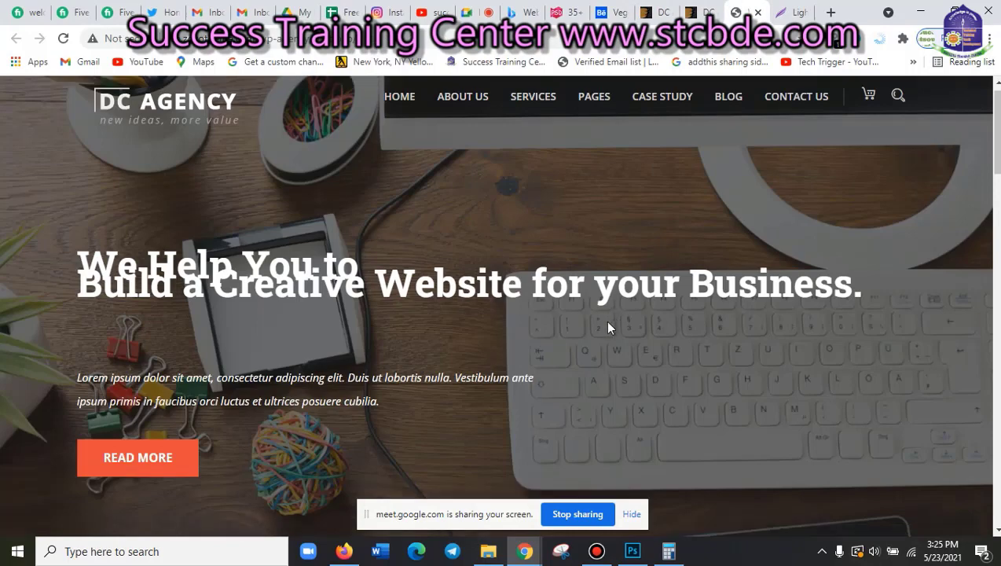
{"action": "scroll", "coordinate": [598, 327], "scroll_direction": "up", "scroll_amount": 4}
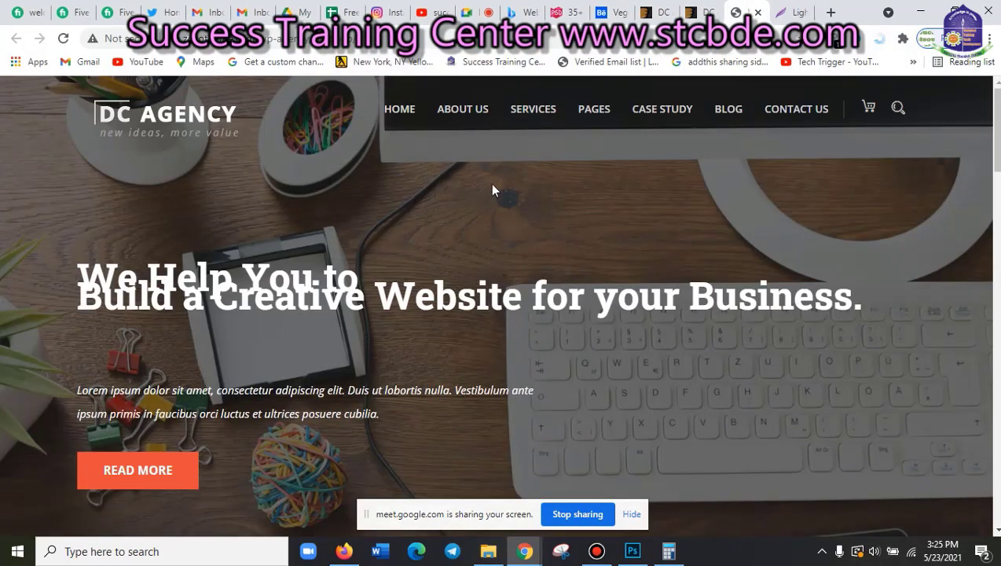
{"action": "right_click", "coordinate": [633, 227]}
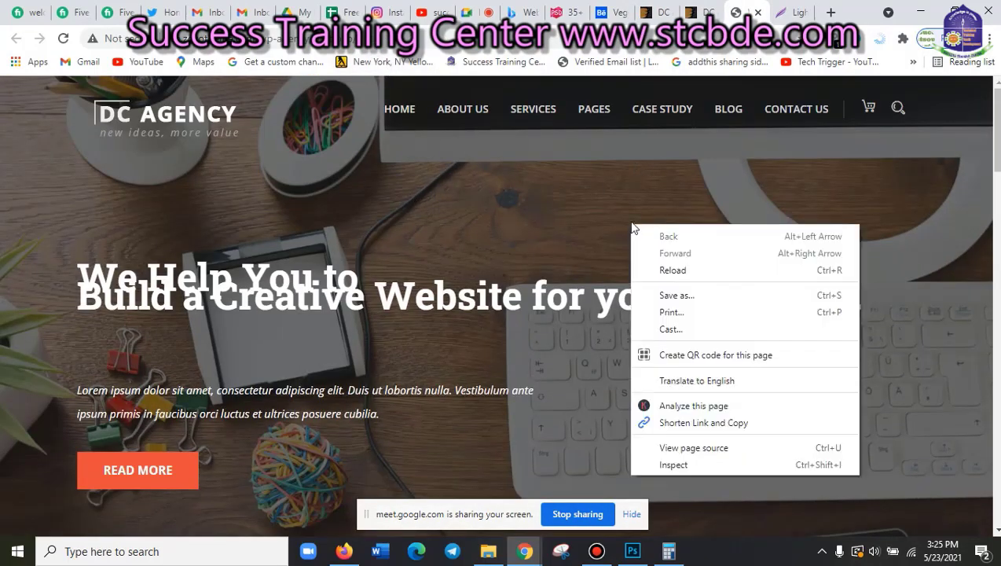
{"action": "left_click", "coordinate": [707, 462]}
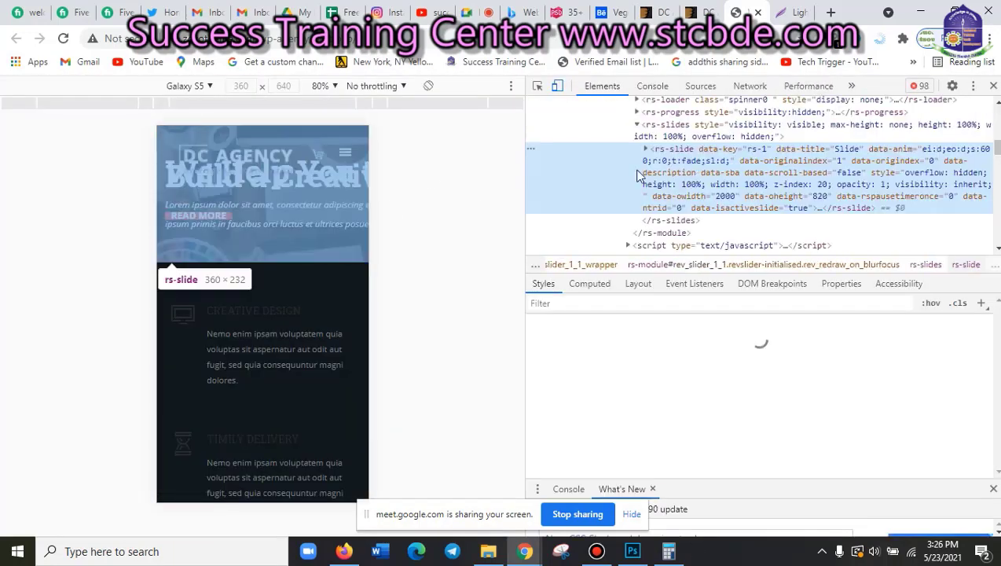
{"action": "left_click", "coordinate": [992, 86]}
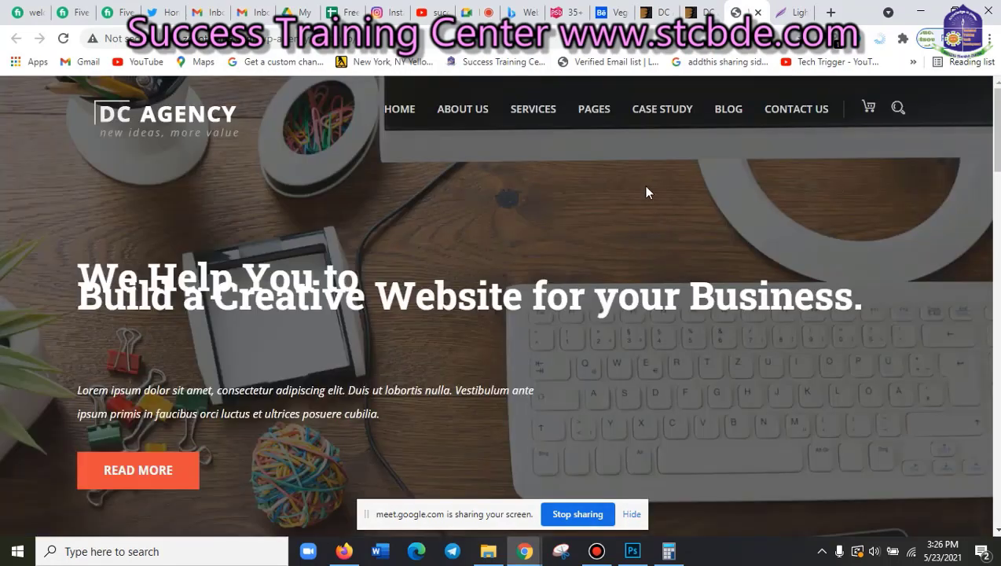
- Inspect the hero slider, expanding rs-slide, rs-sbg-px and rs-sbg-wrap to the background image
{"action": "right_click", "coordinate": [646, 192]}
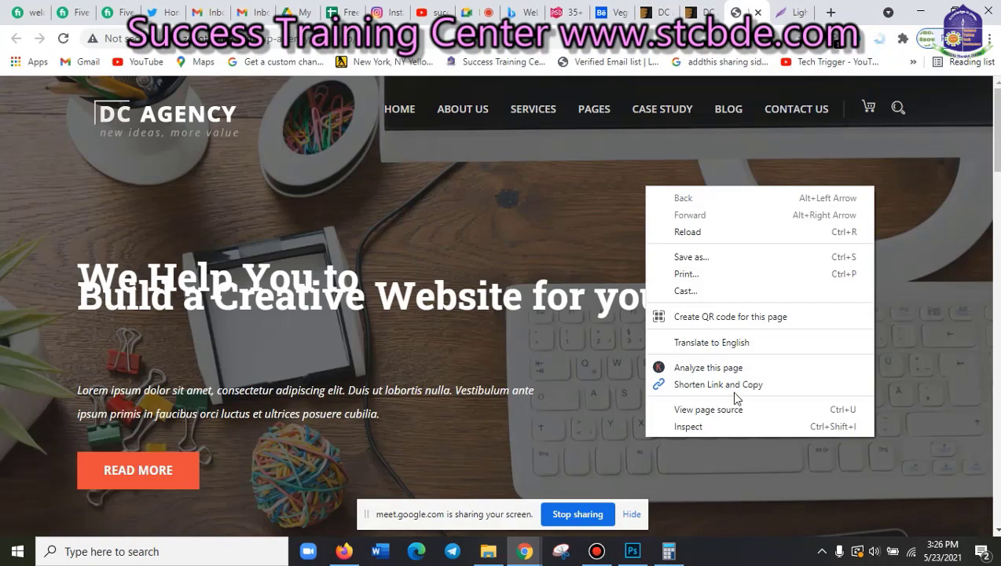
{"action": "left_click", "coordinate": [566, 244]}
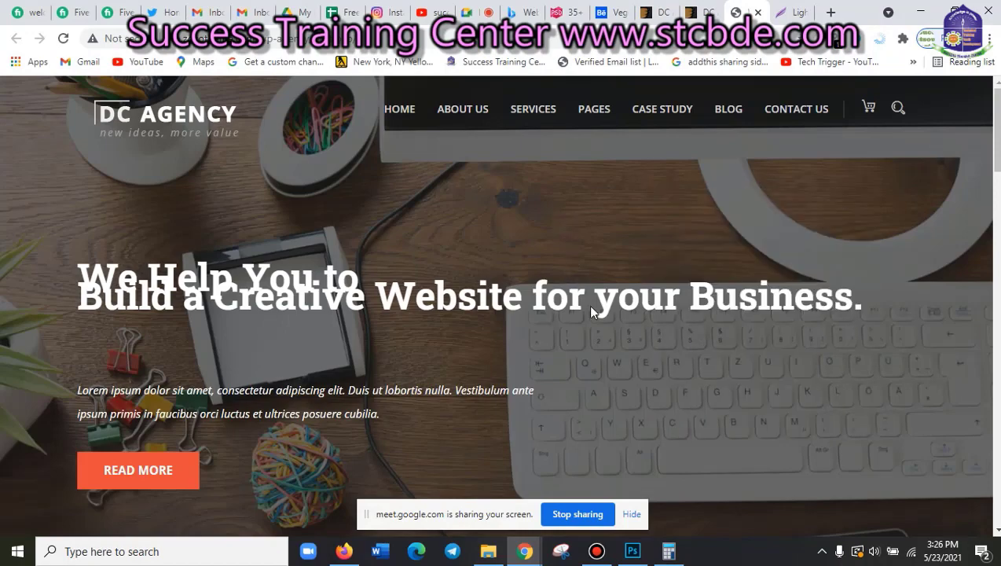
{"action": "scroll", "coordinate": [597, 330], "scroll_direction": "down", "scroll_amount": 5}
{"action": "scroll", "coordinate": [603, 342], "scroll_direction": "up", "scroll_amount": 5}
{"action": "right_click", "coordinate": [496, 186]}
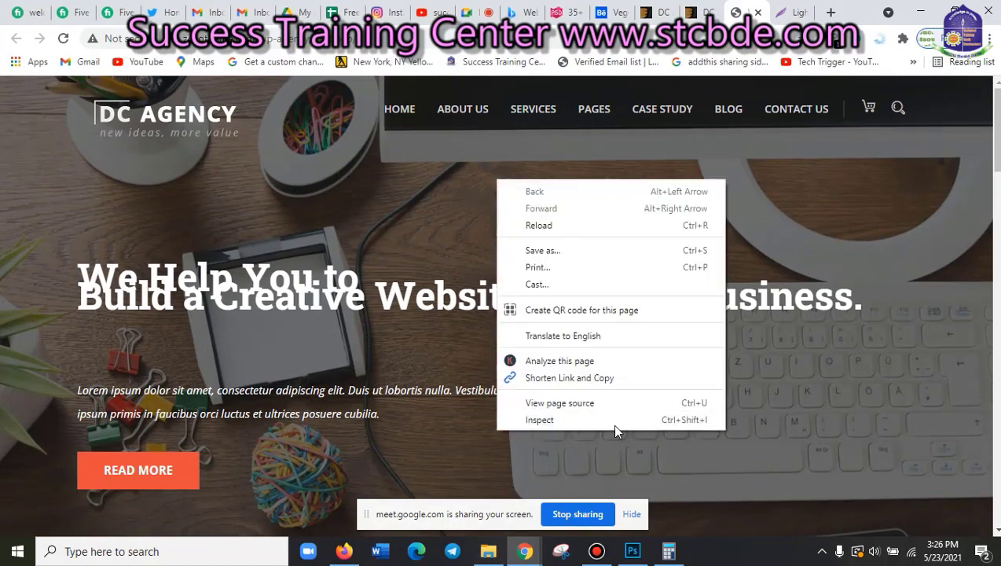
{"action": "left_click", "coordinate": [611, 422]}
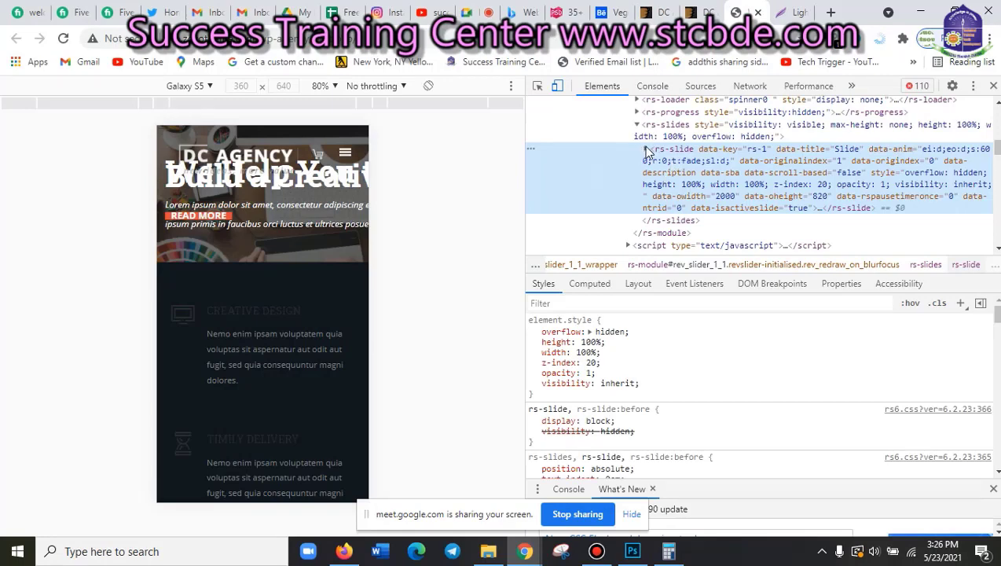
{"action": "left_click", "coordinate": [646, 151]}
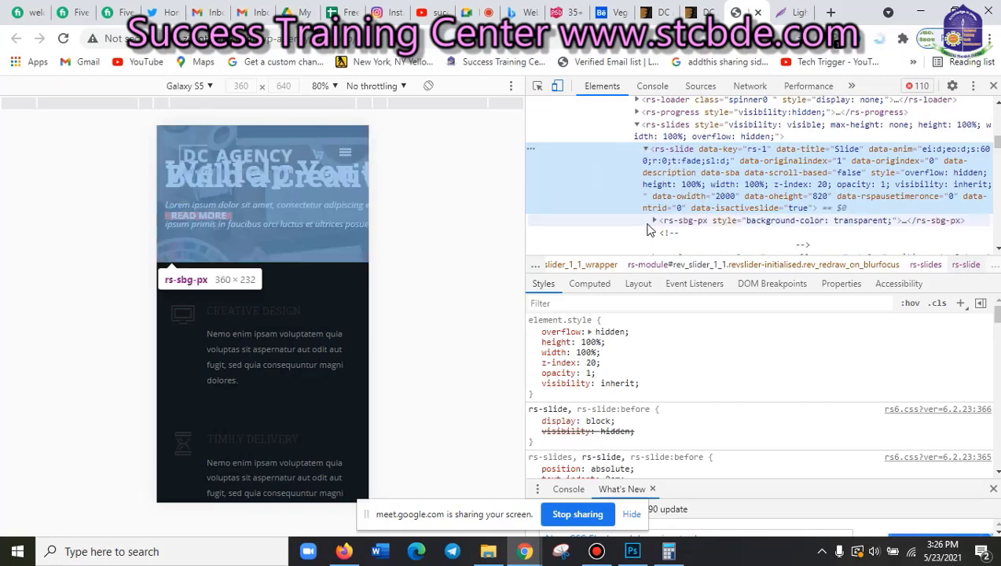
{"action": "scroll", "coordinate": [691, 214], "scroll_direction": "down", "scroll_amount": 3}
{"action": "scroll", "coordinate": [699, 213], "scroll_direction": "down", "scroll_amount": 2}
{"action": "scroll", "coordinate": [701, 212], "scroll_direction": "up", "scroll_amount": 2}
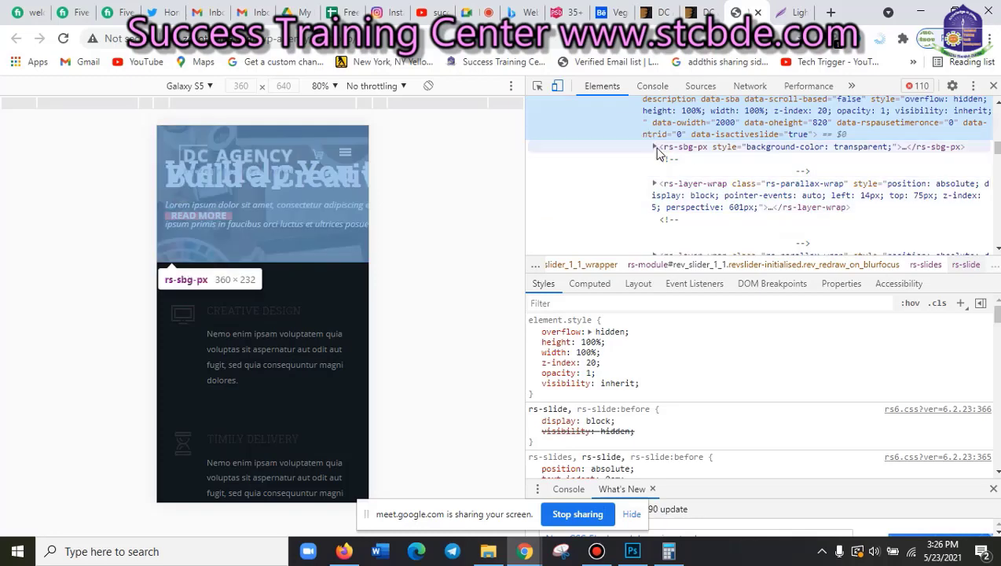
{"action": "left_click", "coordinate": [654, 147]}
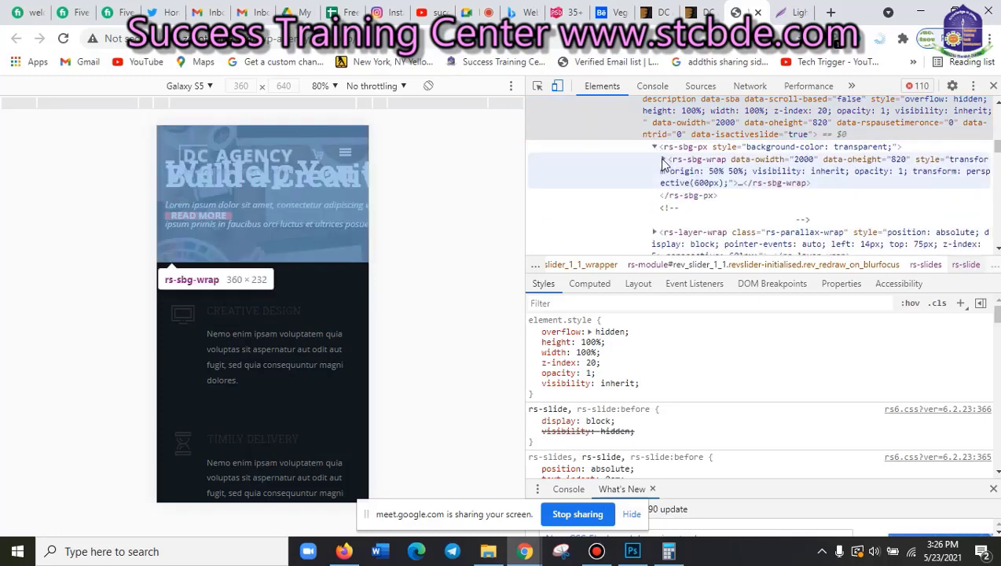
{"action": "left_click", "coordinate": [663, 161]}
- Open the rs-sbg desk-photo background in a new tab and copy the image
{"action": "scroll", "coordinate": [745, 220], "scroll_direction": "down", "scroll_amount": 2}
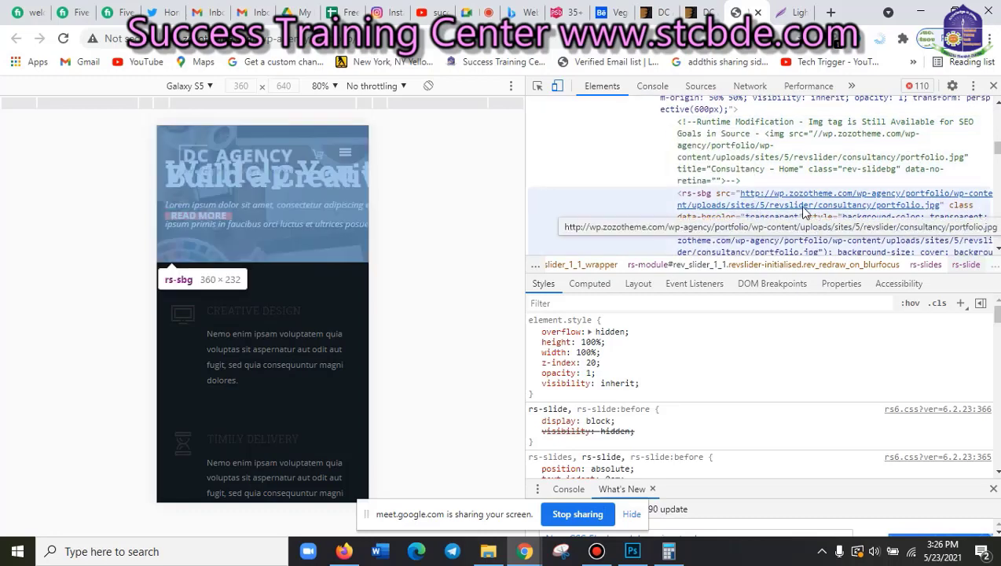
{"action": "scroll", "coordinate": [800, 197], "scroll_direction": "down", "scroll_amount": 2}
{"action": "scroll", "coordinate": [800, 181], "scroll_direction": "up", "scroll_amount": 2}
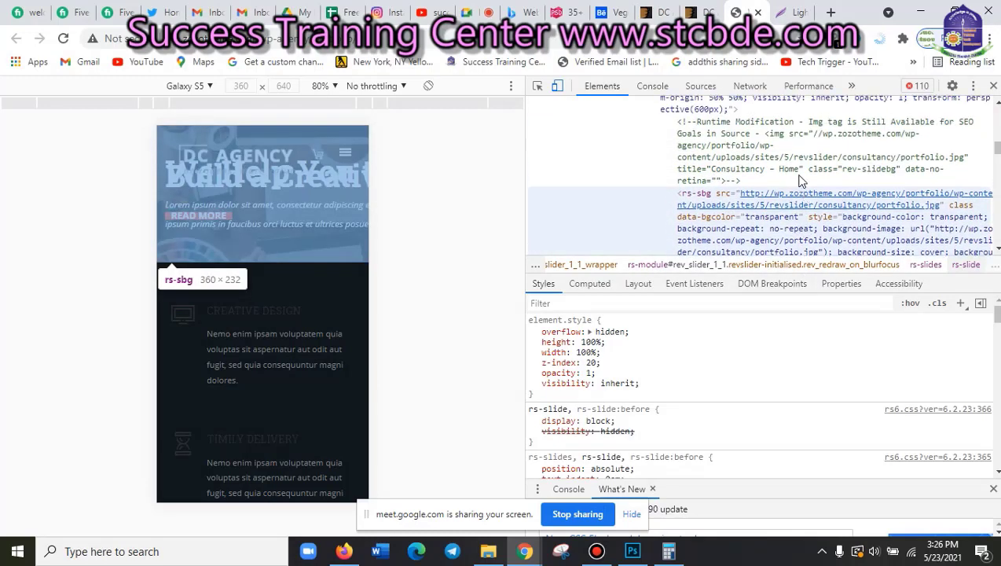
{"action": "mouse_move", "coordinate": [808, 205]}
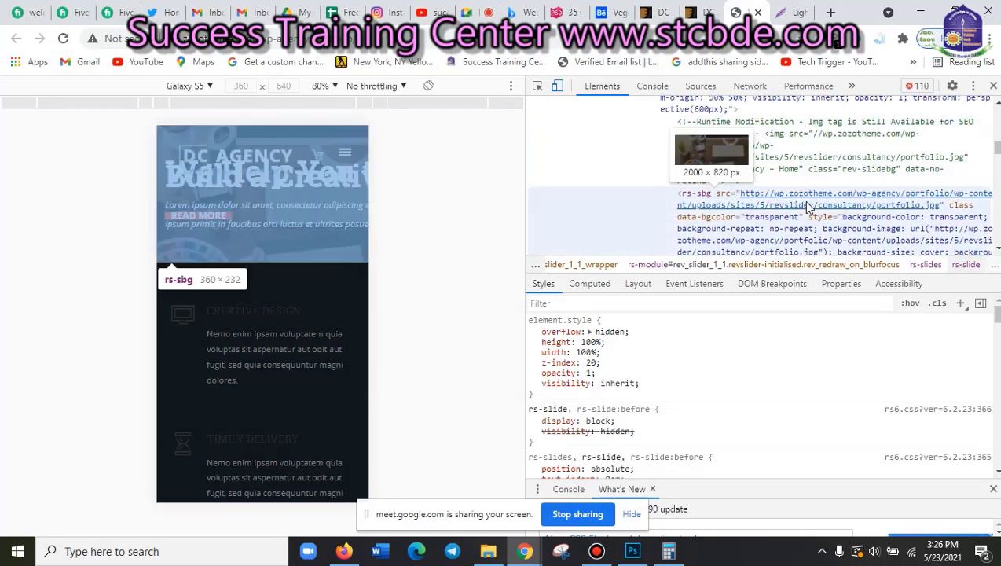
{"action": "scroll", "coordinate": [802, 205], "scroll_direction": "down", "scroll_amount": 2}
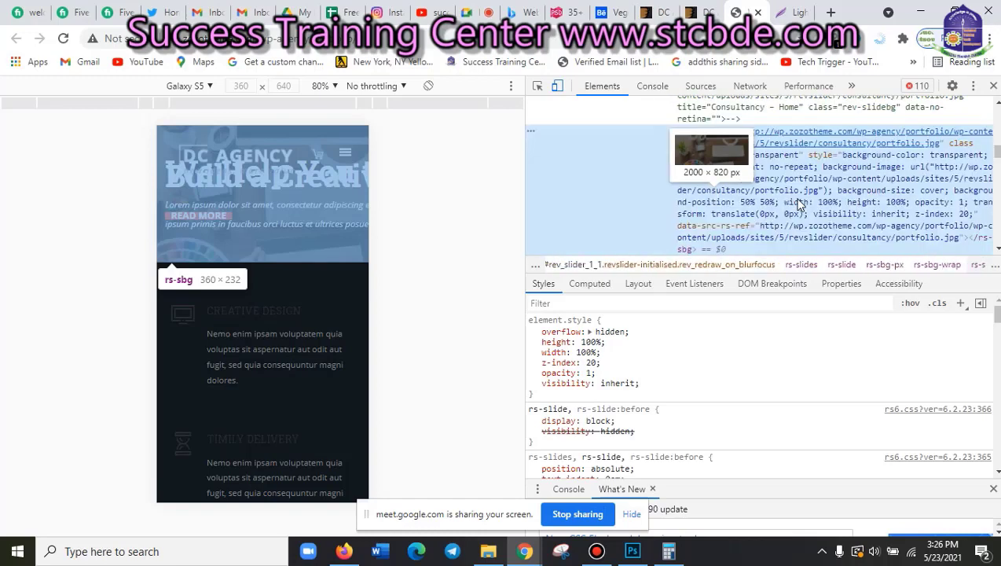
{"action": "right_click", "coordinate": [794, 141]}
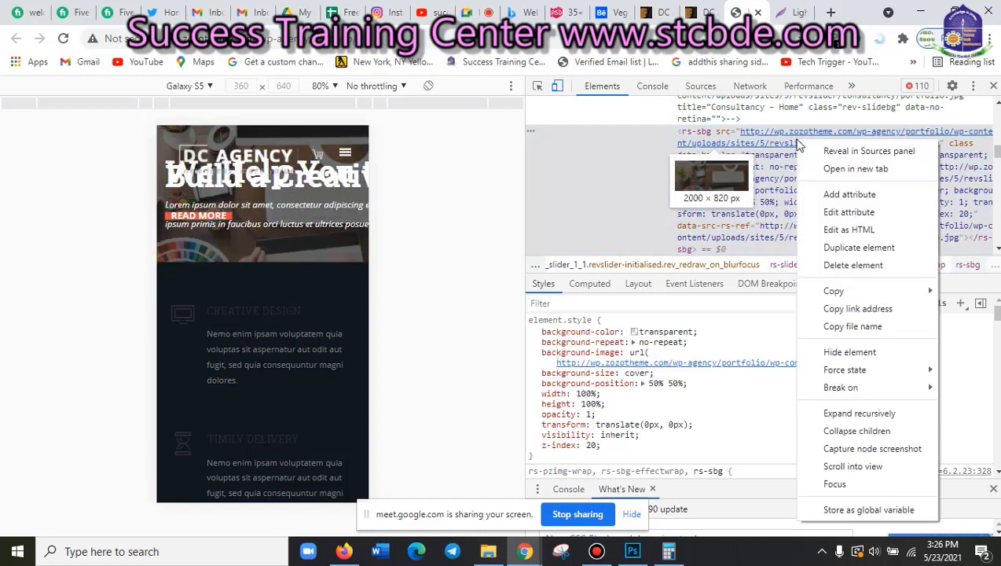
{"action": "left_click", "coordinate": [836, 171]}
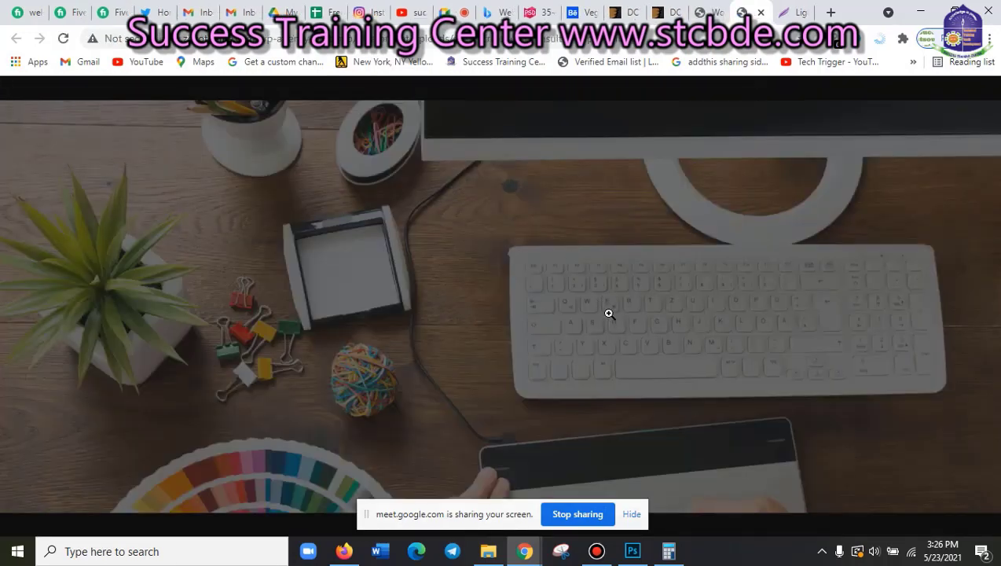
{"action": "right_click", "coordinate": [419, 195]}
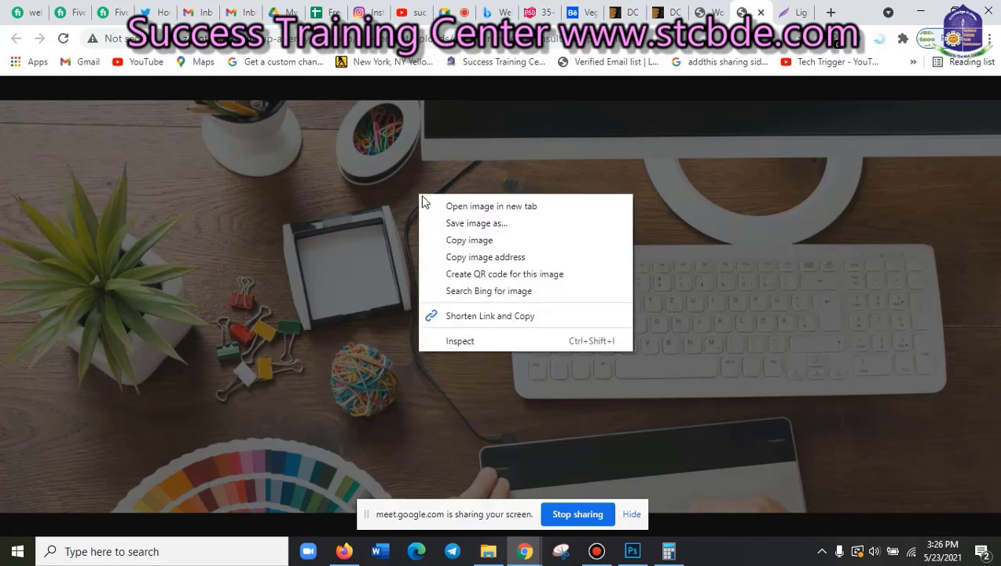
{"action": "left_click", "coordinate": [437, 240]}
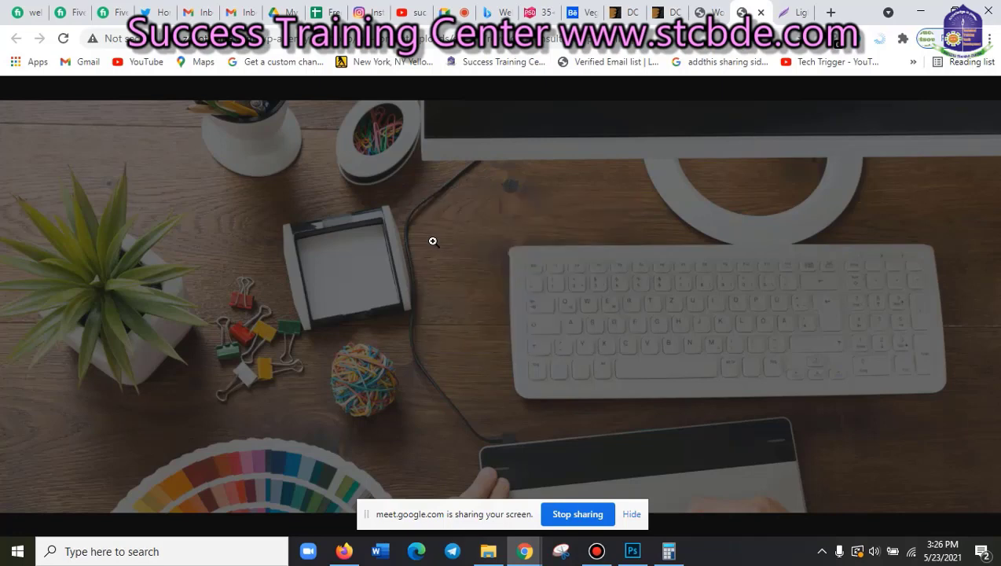
- Paste the desk photo into Photoshop as Layer 2 and move it toward the canvas top
{"action": "key", "text": "alt+Tab"}
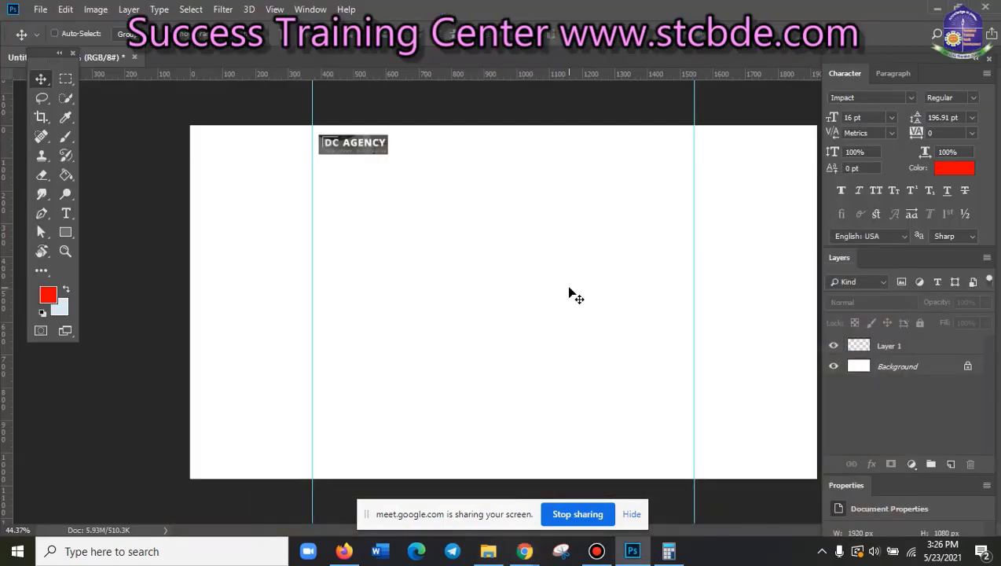
{"action": "key", "text": "ctrl+v"}
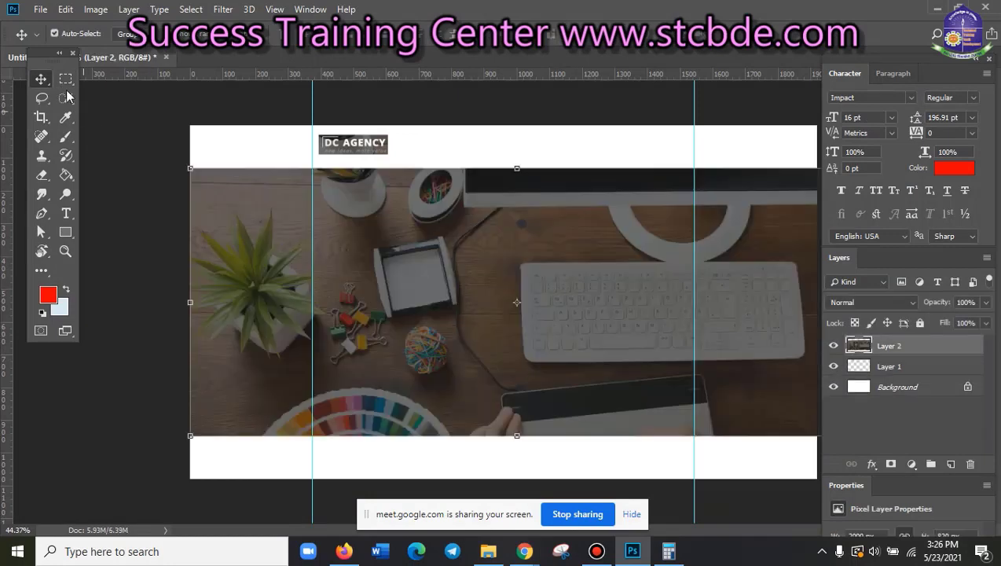
{"action": "key", "text": "ctrl+minus"}
{"action": "left_click_drag", "start_coordinate": [492, 233], "coordinate": [471, 198]}
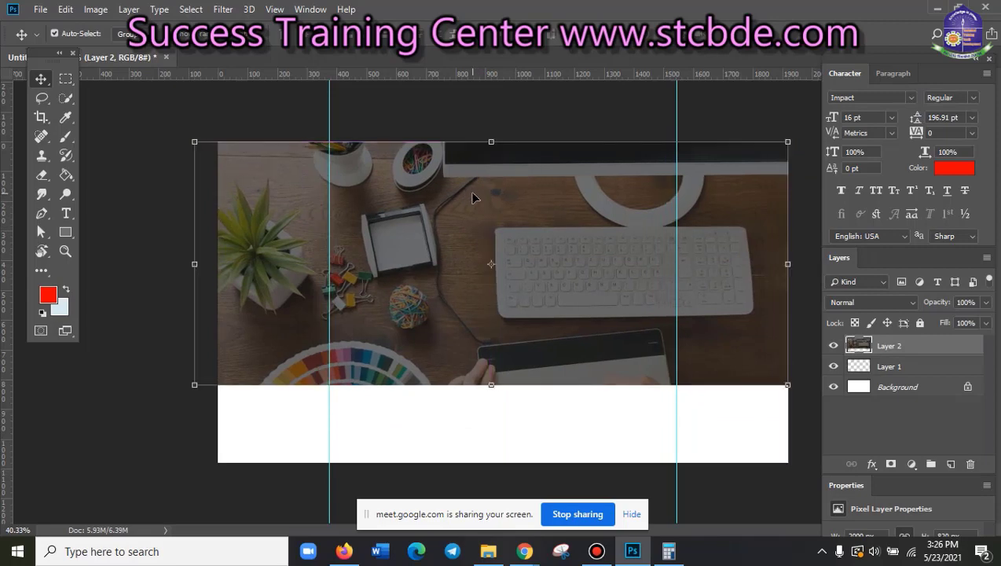
- Move the logo's Layer 1 above the desk photo's Layer 2 and deselect it
{"action": "left_click", "coordinate": [899, 370]}
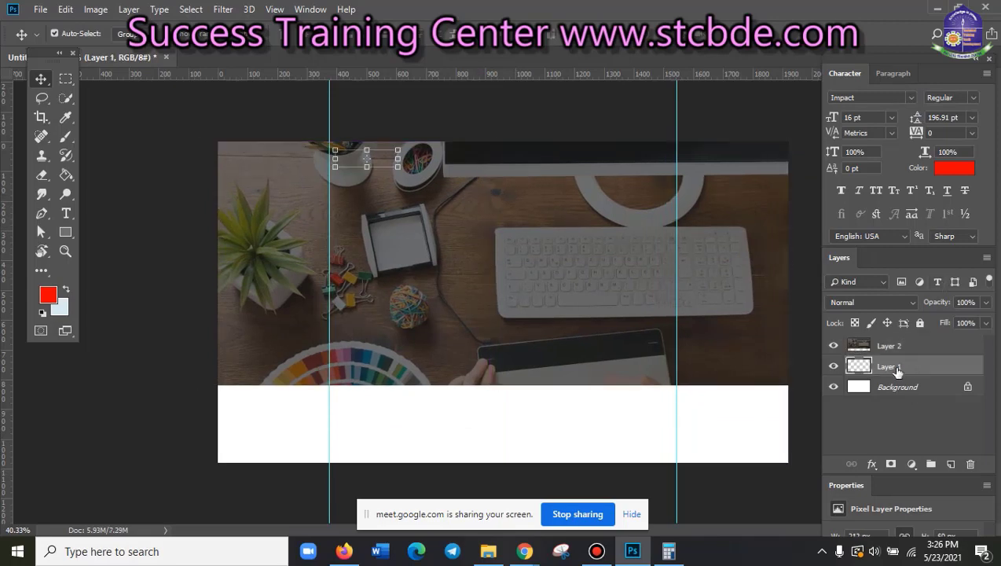
{"action": "left_click_drag", "start_coordinate": [898, 370], "coordinate": [895, 347]}
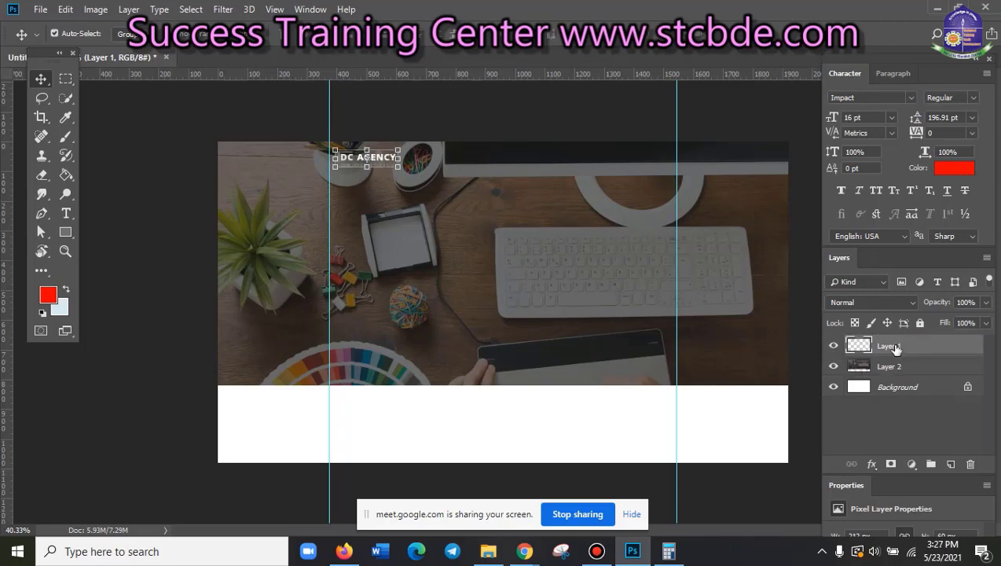
{"action": "left_click", "coordinate": [175, 214]}
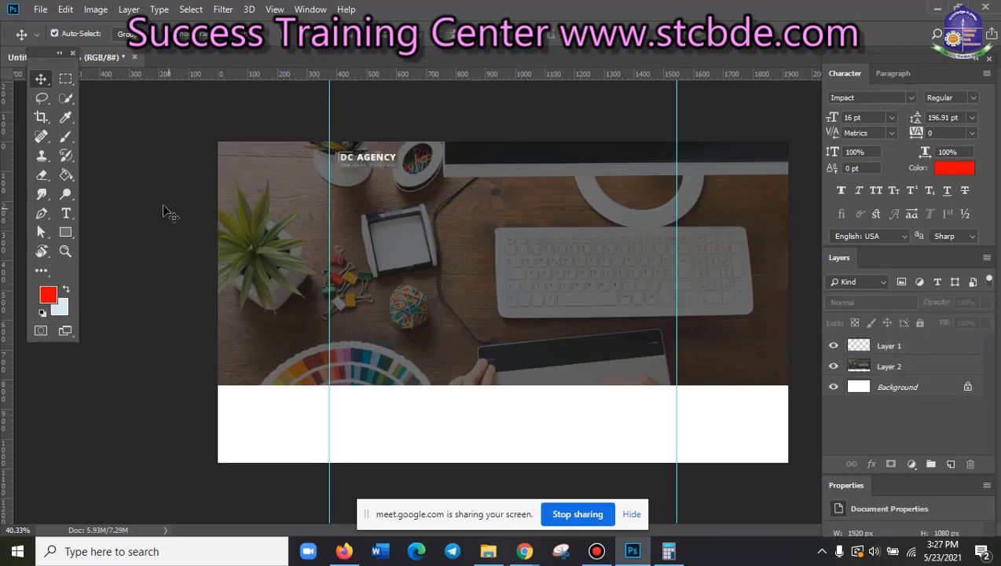
{"action": "scroll", "coordinate": [499, 314], "scroll_direction": "up", "scroll_amount": 1}
{"action": "scroll", "coordinate": [503, 323], "scroll_direction": "up", "scroll_amount": 1}
{"action": "scroll", "coordinate": [503, 322], "scroll_direction": "up", "scroll_amount": 1}
- Zoom and pan to check the logo over the banner at the canvas top, then select Layer 2
{"action": "scroll", "coordinate": [503, 322], "scroll_direction": "down", "scroll_amount": 2}
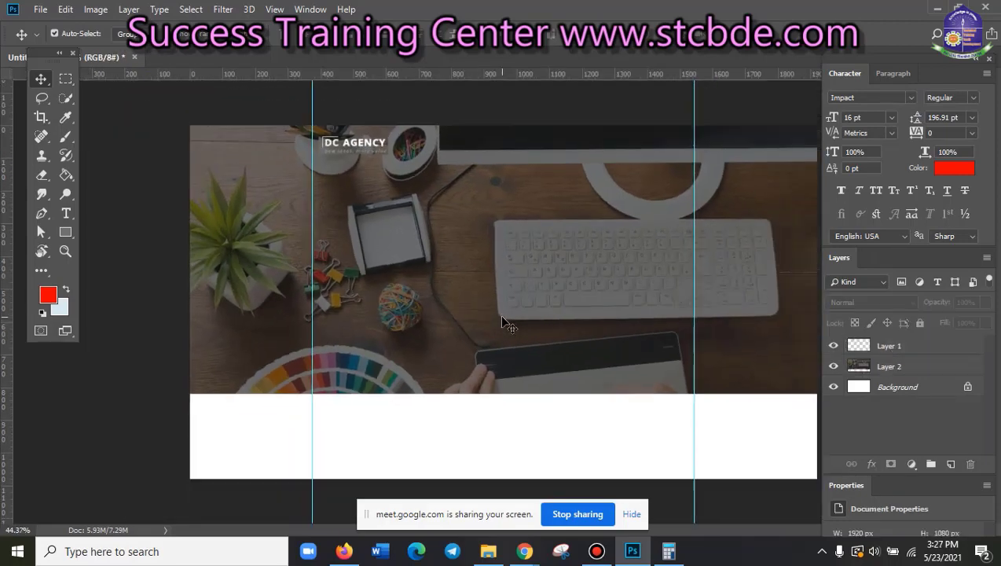
{"action": "scroll", "coordinate": [501, 322], "scroll_direction": "up", "scroll_amount": 1}
{"action": "scroll", "coordinate": [480, 330], "scroll_direction": "up", "scroll_amount": 1}
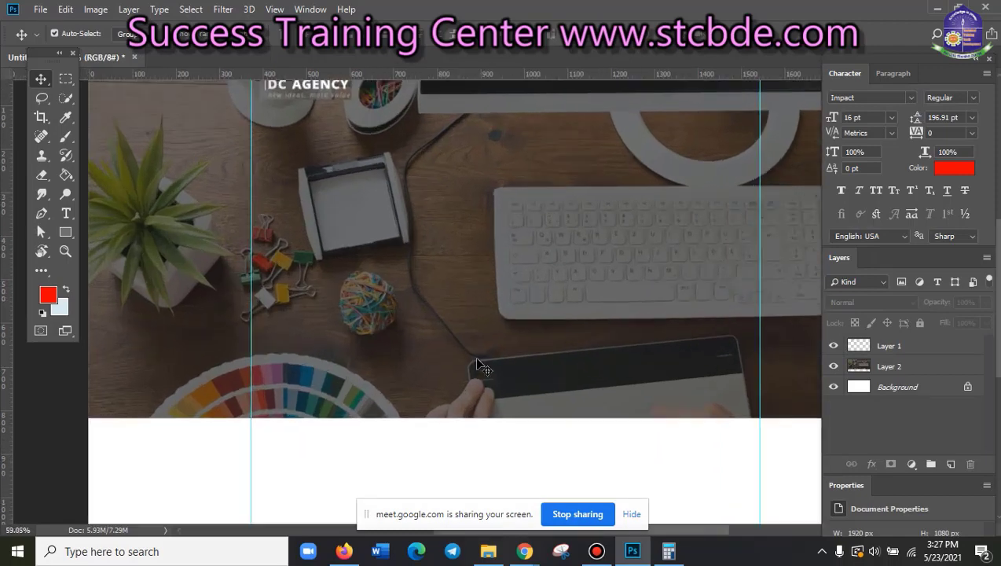
{"action": "left_click_drag", "start_coordinate": [498, 196], "coordinate": [448, 326]}
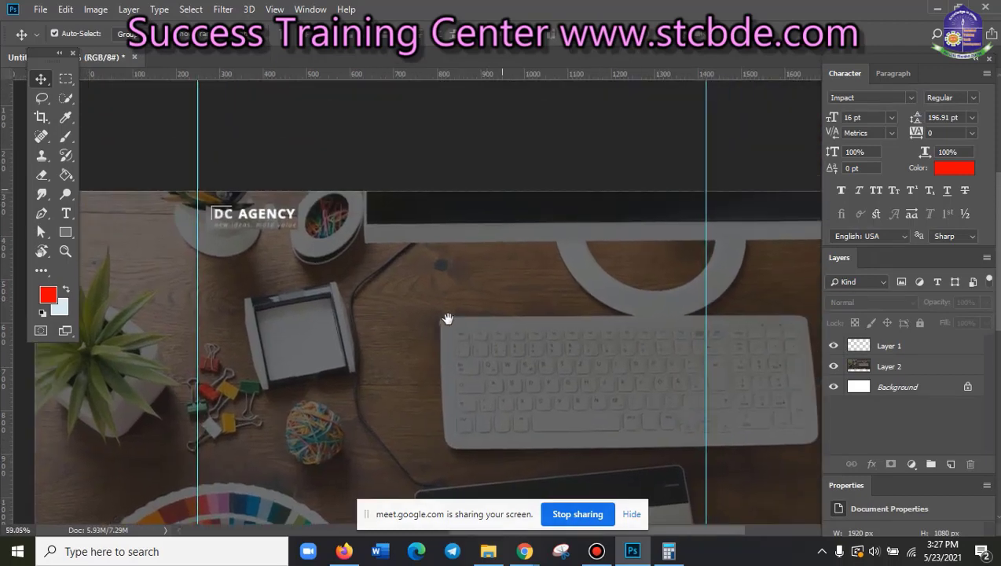
{"action": "scroll", "coordinate": [412, 312], "scroll_direction": "up", "scroll_amount": 1}
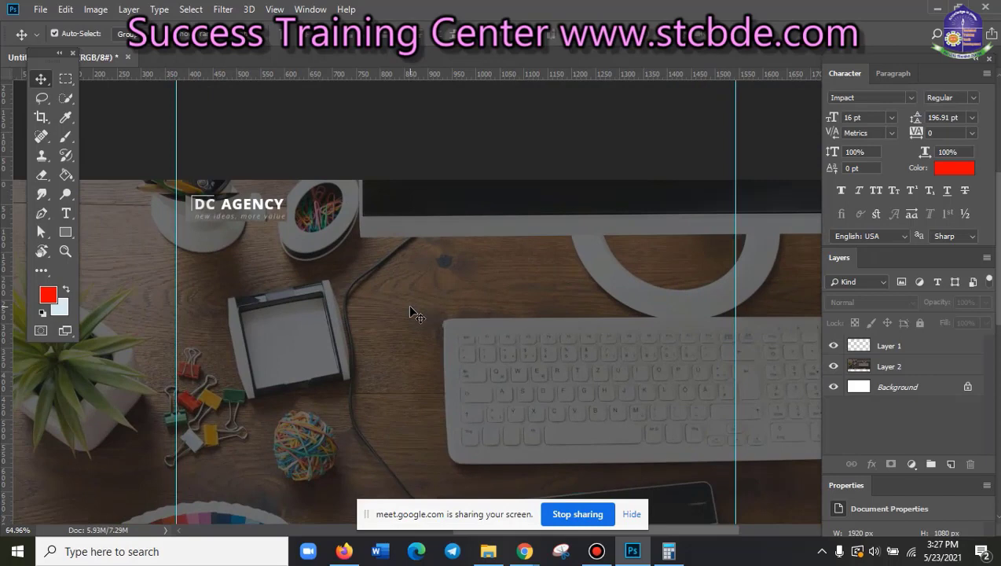
{"action": "scroll", "coordinate": [412, 312], "scroll_direction": "down", "scroll_amount": 1}
{"action": "left_click", "coordinate": [896, 373]}
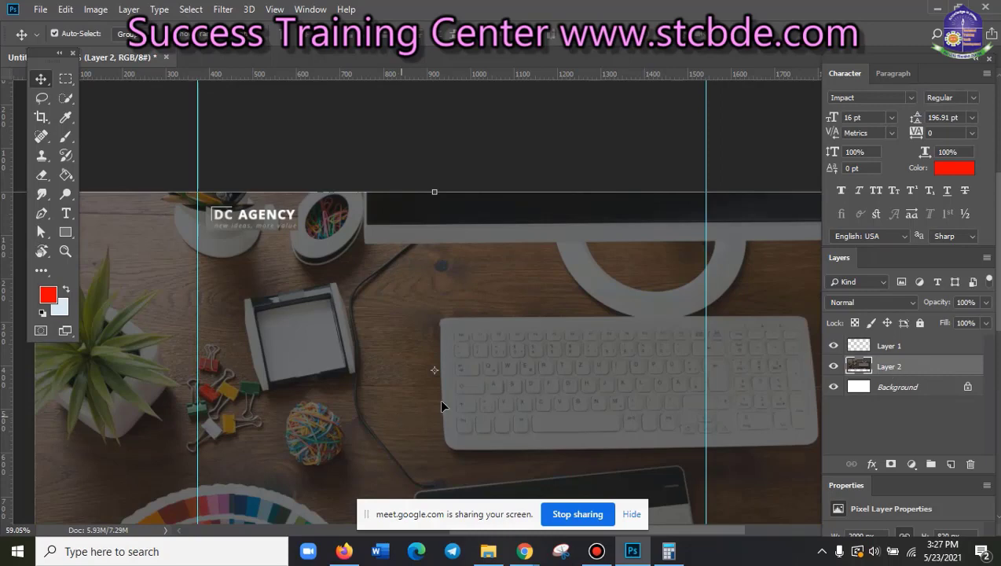
- Nudge the desk photo on Layer 2 up to the canvas top, then bring Chrome forward
{"action": "scroll", "coordinate": [414, 361], "scroll_direction": "down", "scroll_amount": 1}
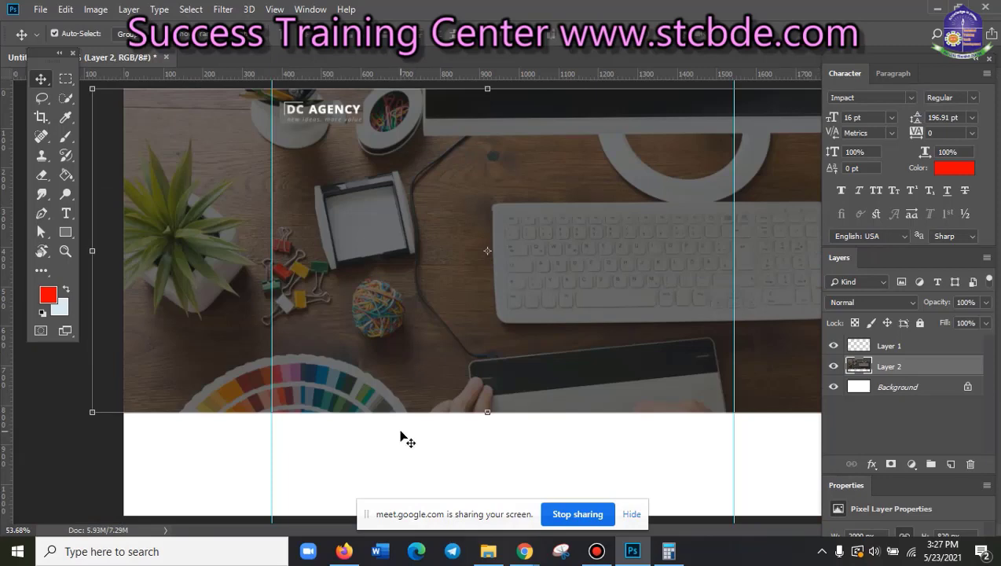
{"action": "scroll", "coordinate": [401, 436], "scroll_direction": "down", "scroll_amount": 1}
{"action": "scroll", "coordinate": [401, 436], "scroll_direction": "down", "scroll_amount": 2}
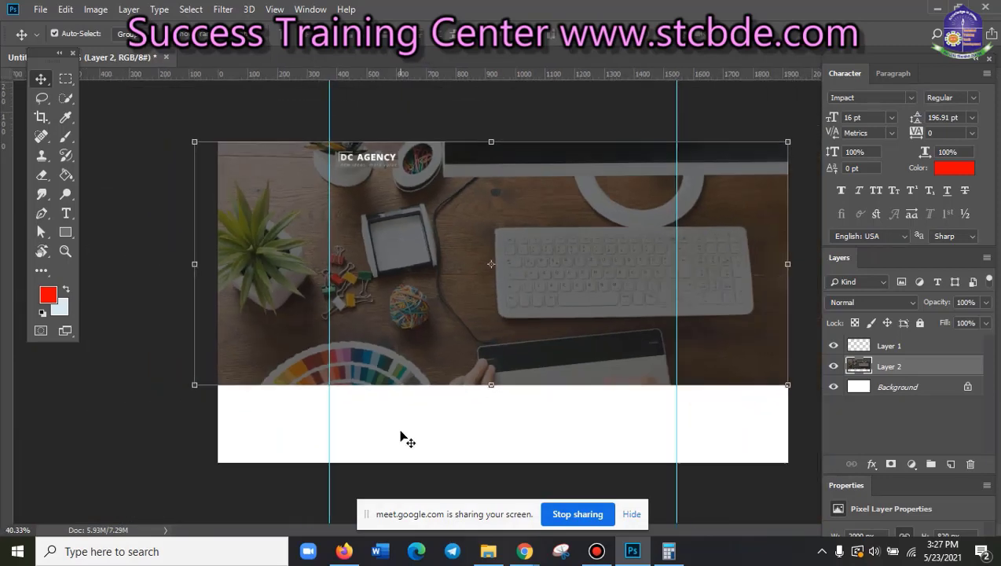
{"action": "scroll", "coordinate": [401, 436], "scroll_direction": "up", "scroll_amount": 1}
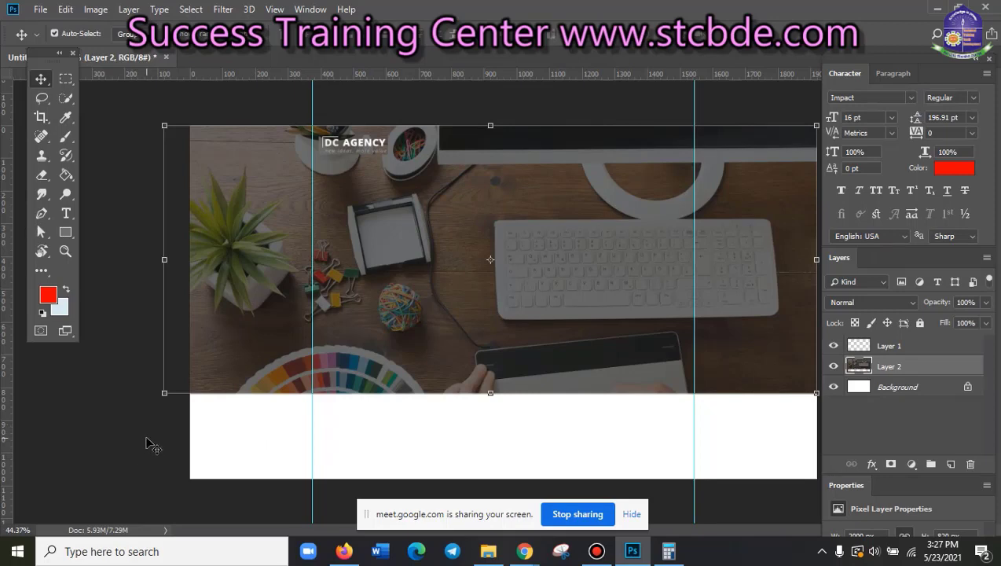
{"action": "left_click_drag", "start_coordinate": [445, 297], "coordinate": [445, 287]}
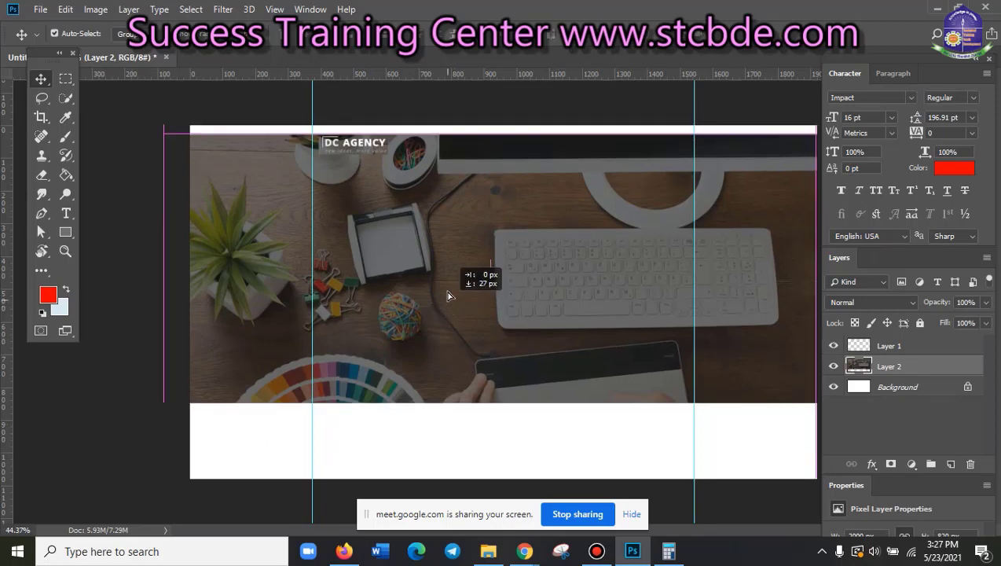
{"action": "scroll", "coordinate": [454, 438], "scroll_direction": "up", "scroll_amount": 1}
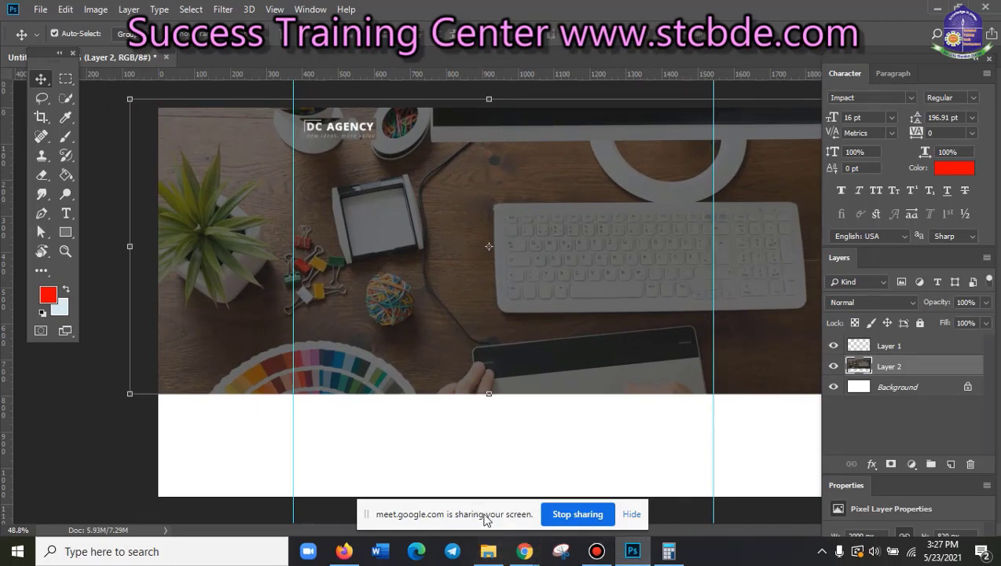
{"action": "left_click", "coordinate": [484, 519]}
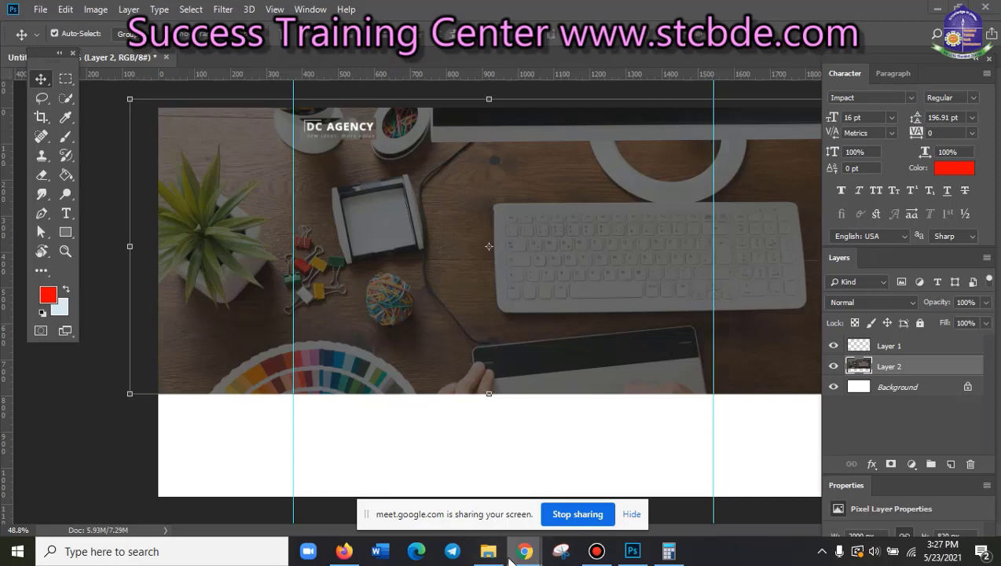
{"action": "mouse_move", "coordinate": [524, 551]}
{"action": "left_click", "coordinate": [445, 522]}
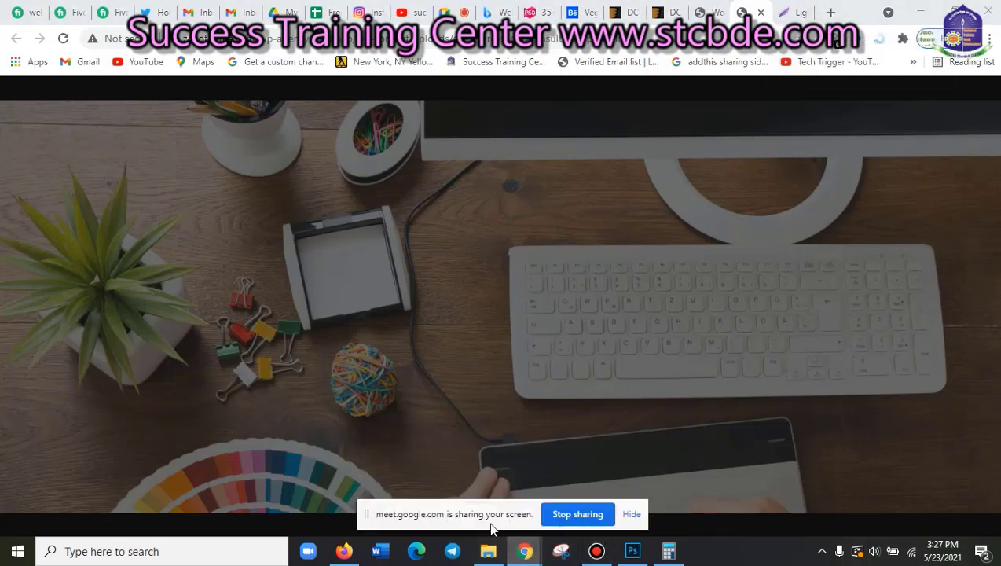
- Flip between Chrome's Lightshot page, the window previews and the Firefox Facebook inbox
{"action": "left_click", "coordinate": [790, 12]}
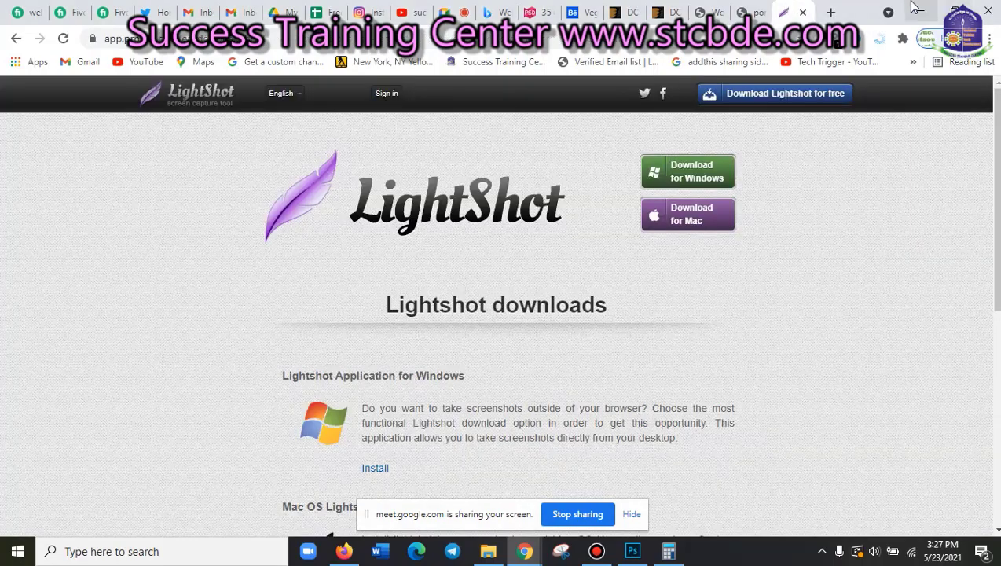
{"action": "left_click", "coordinate": [921, 12]}
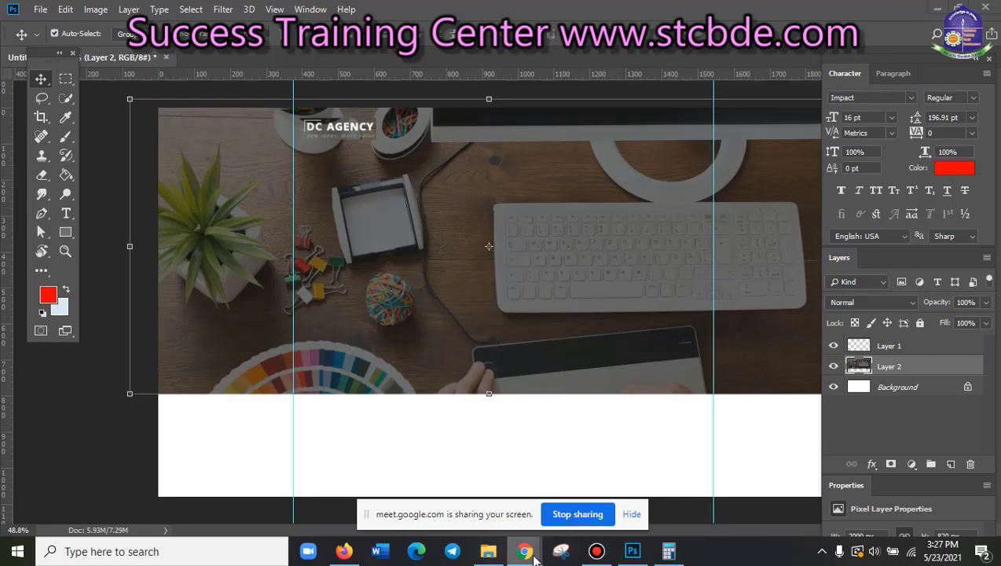
{"action": "left_click", "coordinate": [555, 490]}
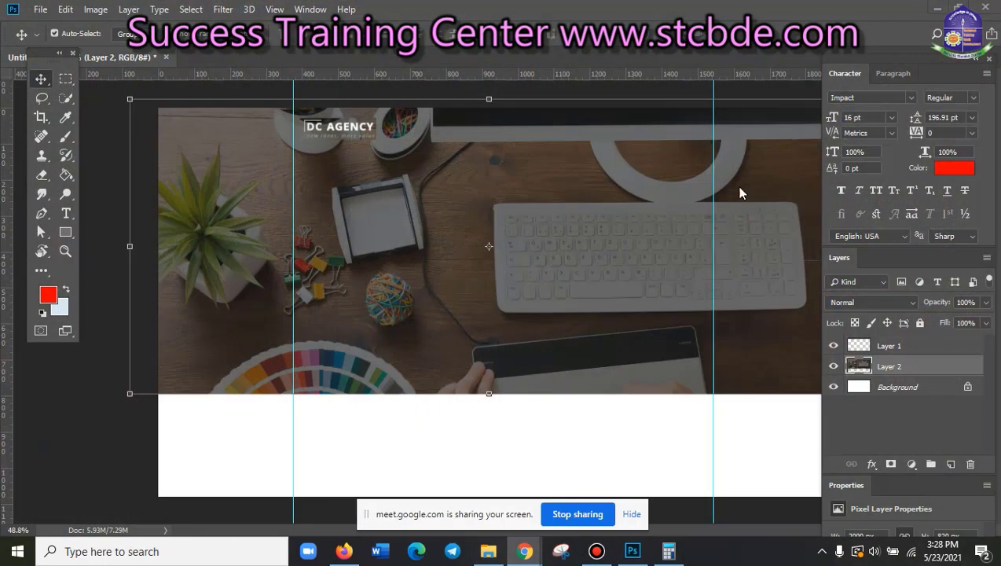
{"action": "left_click", "coordinate": [345, 551]}
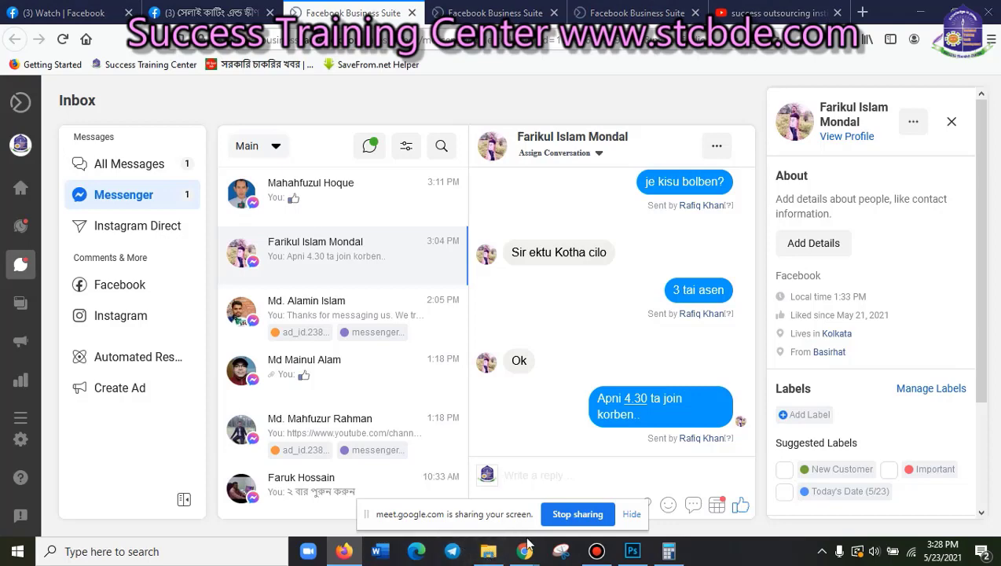
{"action": "mouse_move", "coordinate": [524, 551]}
{"action": "left_click", "coordinate": [453, 473]}
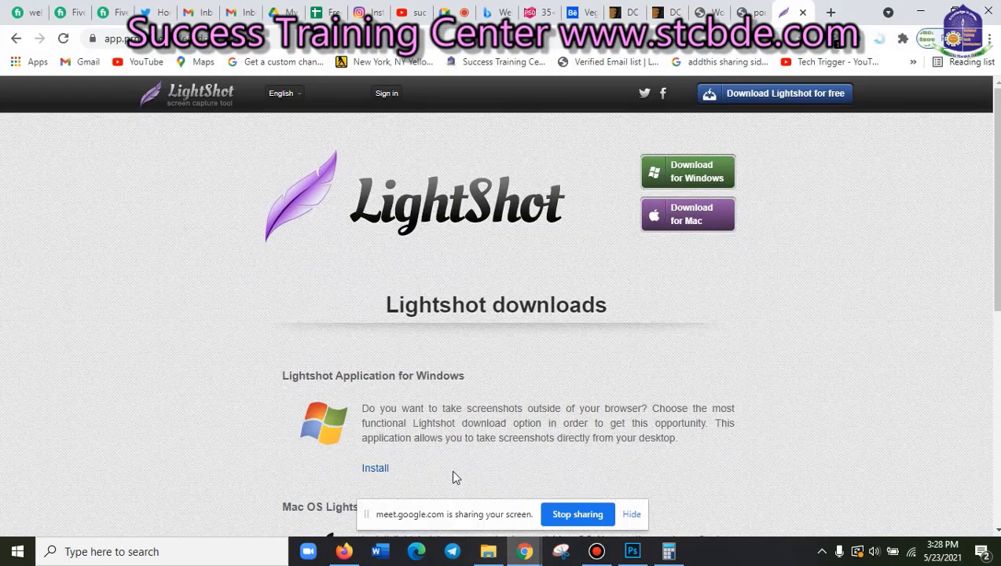
- Open and close the Meet call's chat, then return to the Photoshop mockup
{"action": "left_click", "coordinate": [453, 12]}
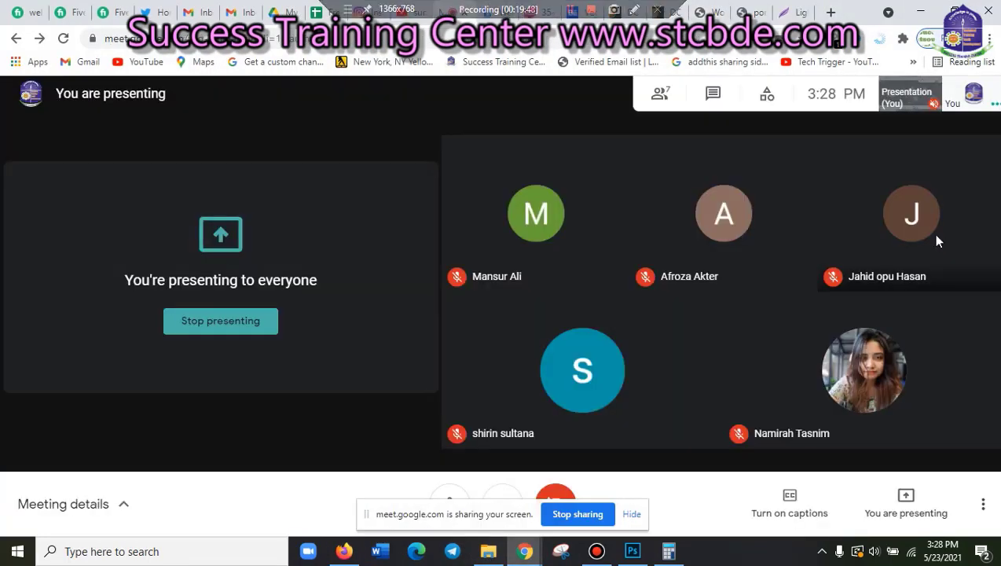
{"action": "left_click", "coordinate": [713, 93]}
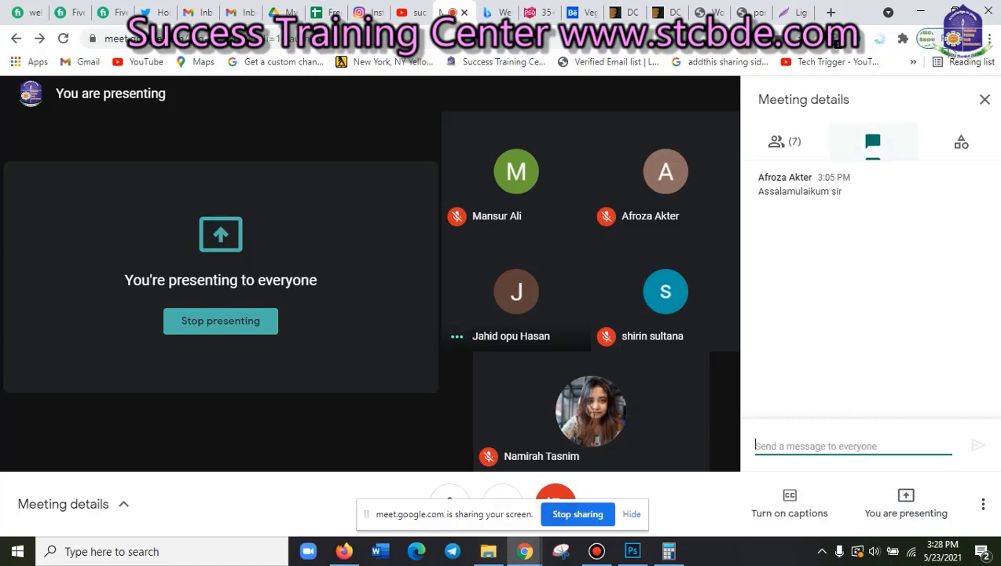
{"action": "left_click", "coordinate": [985, 99]}
{"action": "left_click", "coordinate": [770, 10]}
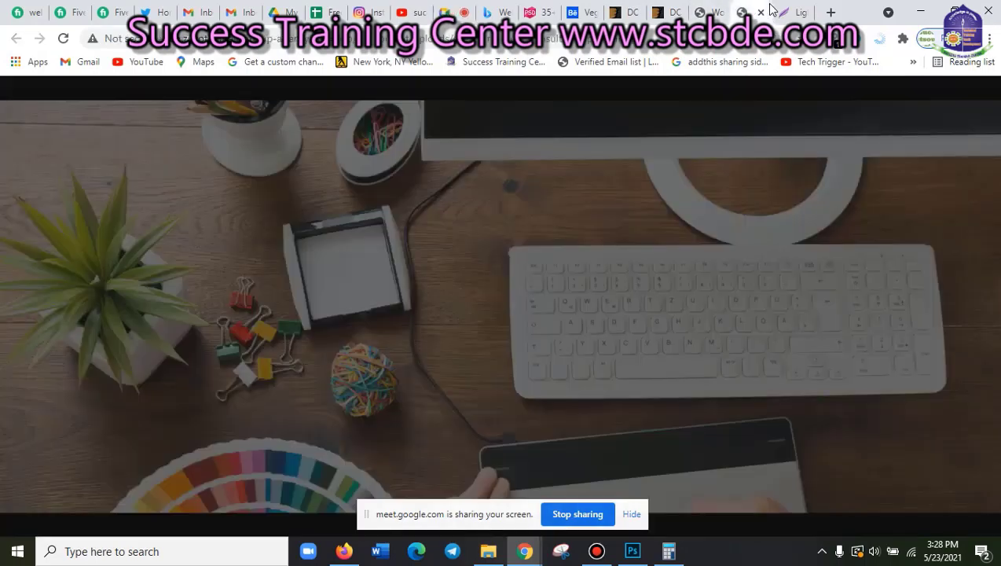
{"action": "left_click", "coordinate": [635, 553]}
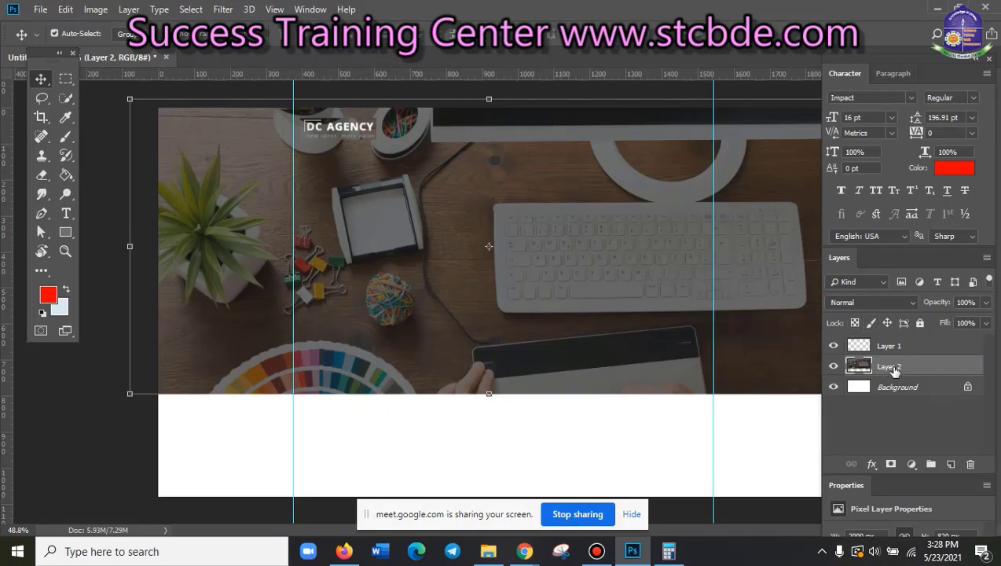
- Rename the desk photo layer, Layer 2, to Banner
{"action": "scroll", "coordinate": [571, 377], "scroll_direction": "down", "scroll_amount": 2}
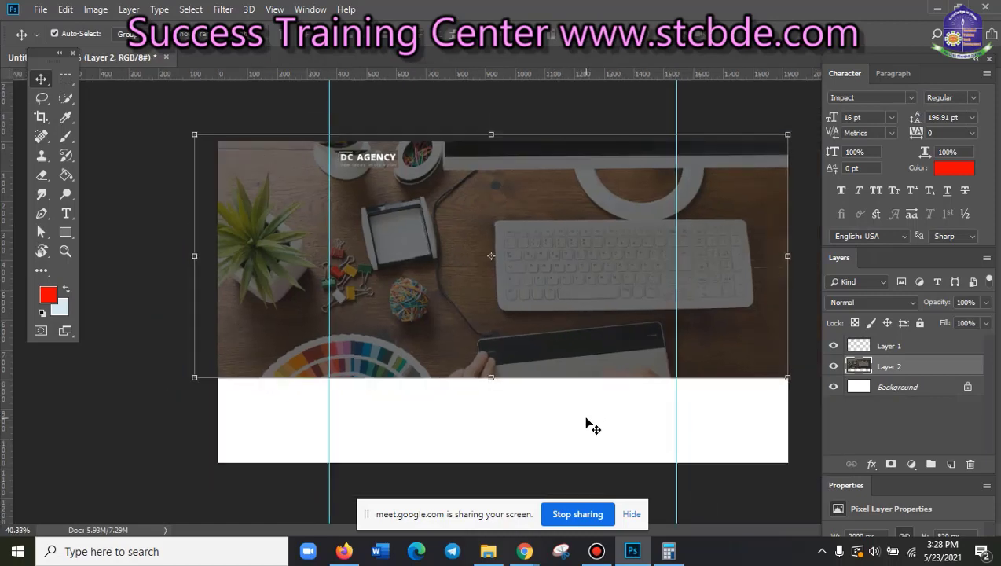
{"action": "scroll", "coordinate": [587, 428], "scroll_direction": "up", "scroll_amount": 2}
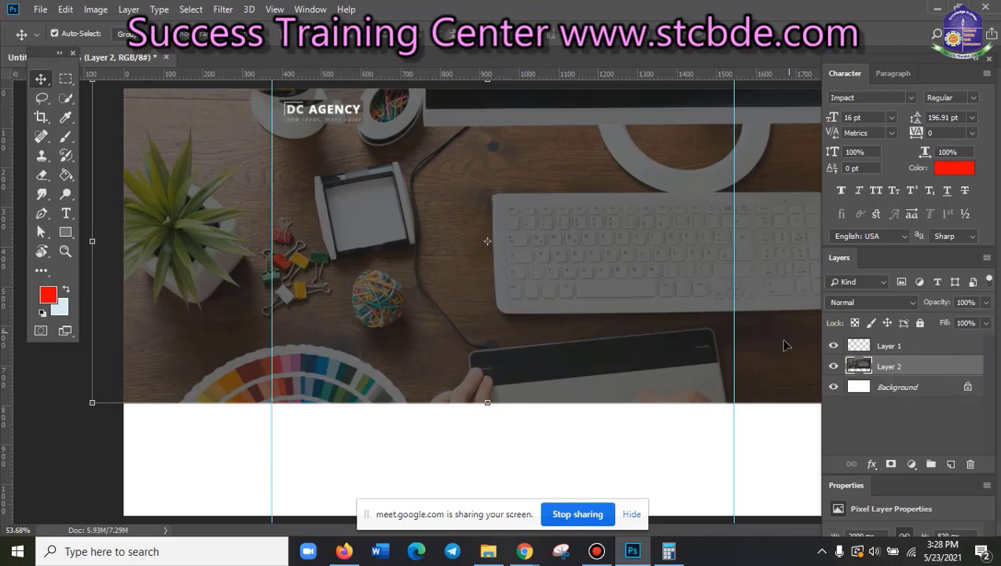
{"action": "double_click", "coordinate": [891, 367]}
{"action": "type", "text": "Ba"}
{"action": "type", "text": "nner"}
{"action": "left_click", "coordinate": [841, 414]}
- Identify the DC AGENCY layer by toggling its visibility and rename it Logo
{"action": "left_click", "coordinate": [883, 354]}
{"action": "left_click", "coordinate": [833, 346]}
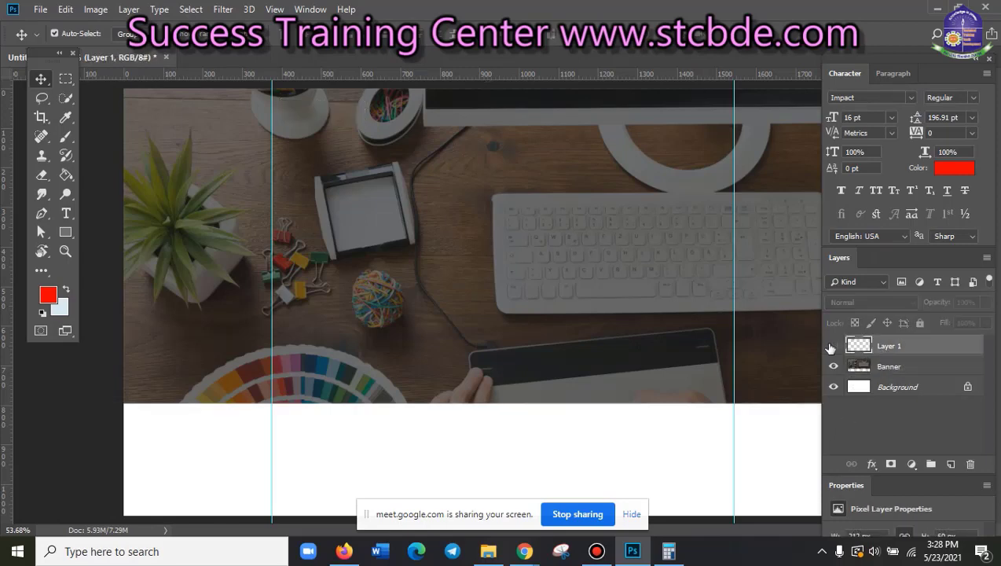
{"action": "left_click", "coordinate": [833, 345]}
{"action": "double_click", "coordinate": [891, 346]}
{"action": "type", "text": "Logo"}
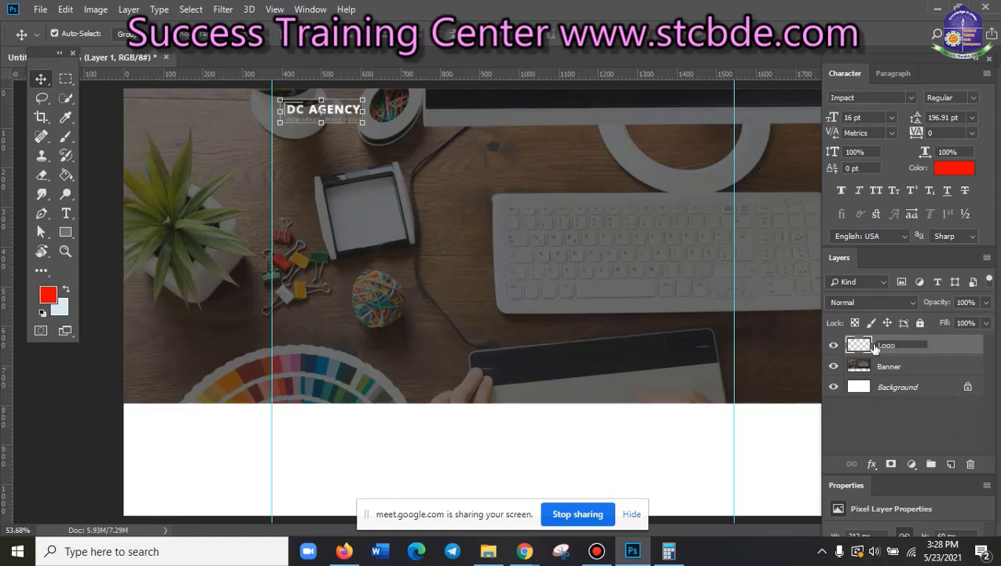
{"action": "key", "text": "Return"}
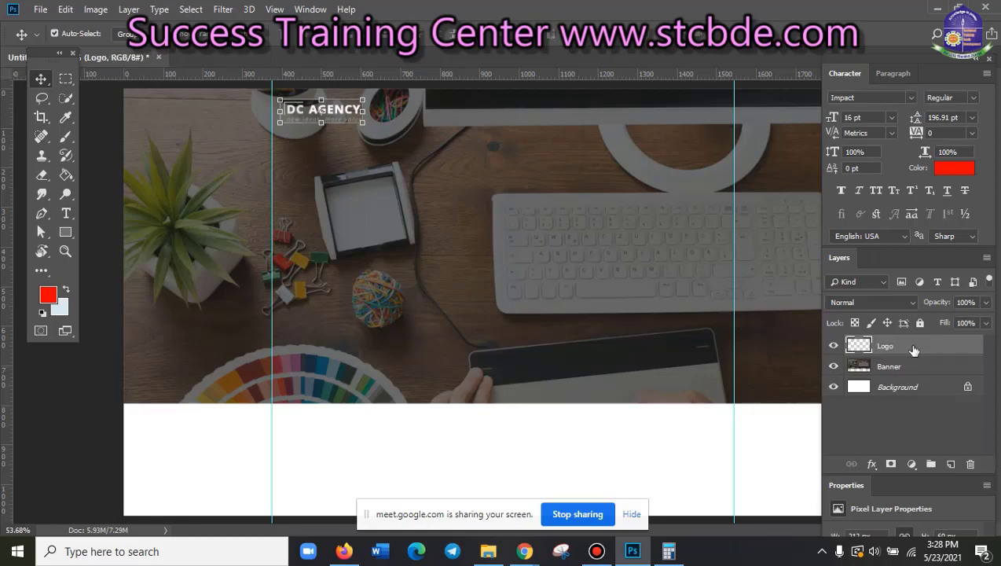
- Pan the view up to the page top and deselect the Logo layer
{"action": "scroll", "coordinate": [664, 359], "scroll_direction": "down", "scroll_amount": 1}
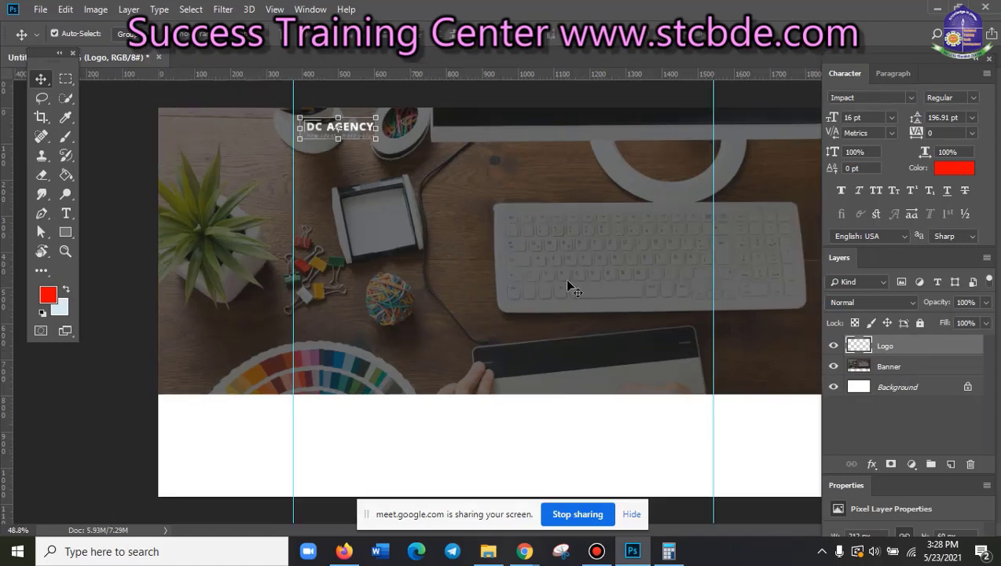
{"action": "scroll", "coordinate": [454, 319], "scroll_direction": "up", "scroll_amount": 1}
{"action": "scroll", "coordinate": [461, 329], "scroll_direction": "up", "scroll_amount": 1}
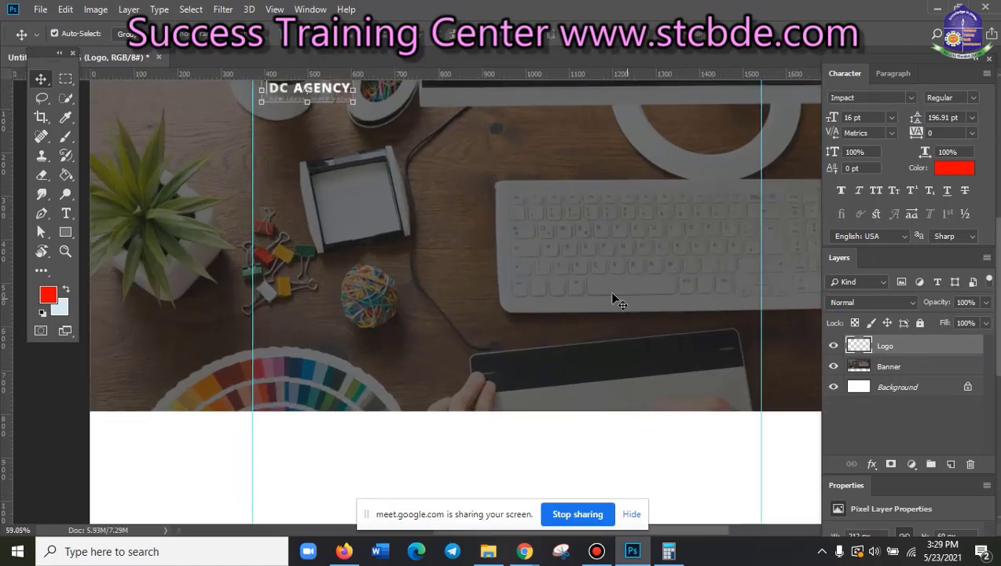
{"action": "scroll", "coordinate": [491, 227], "scroll_direction": "up", "scroll_amount": 1}
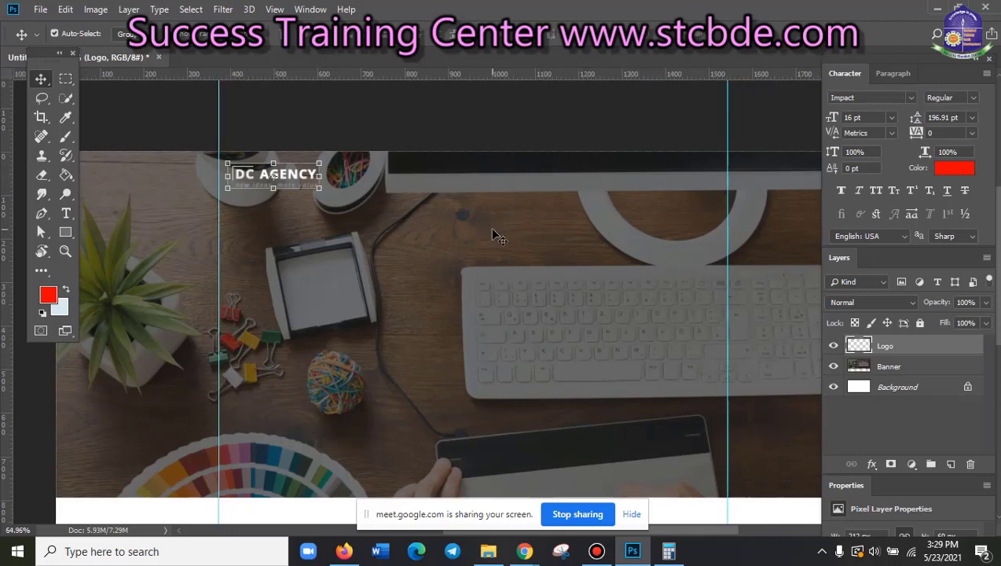
{"action": "scroll", "coordinate": [489, 227], "scroll_direction": "up", "scroll_amount": 1}
{"action": "mouse_move", "coordinate": [498, 241]}
{"action": "left_mouse_down"}
{"action": "mouse_move", "coordinate": [466, 287]}
{"action": "mouse_move", "coordinate": [512, 261]}
{"action": "mouse_move", "coordinate": [470, 214]}
{"action": "left_mouse_up"}
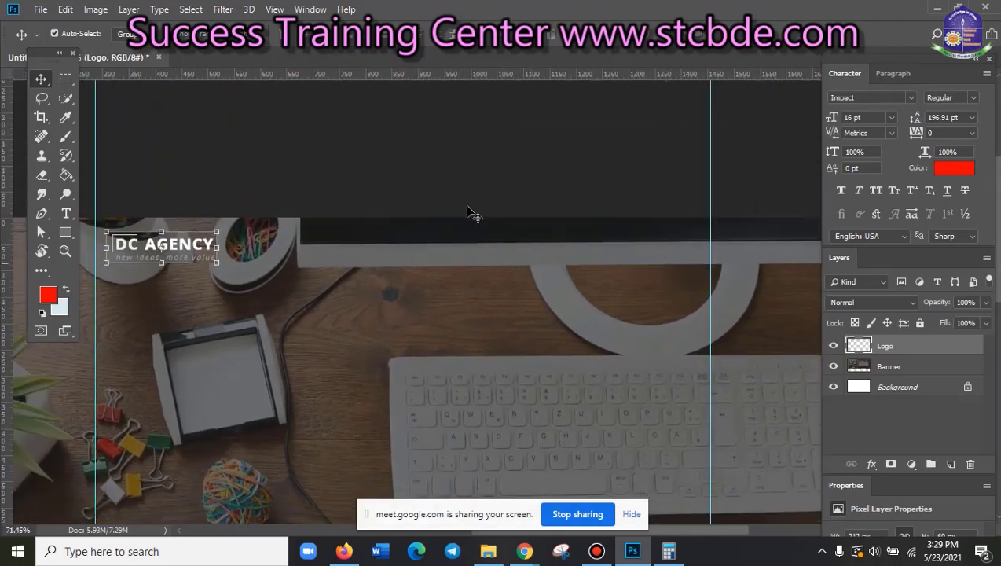
{"action": "left_click", "coordinate": [468, 203]}
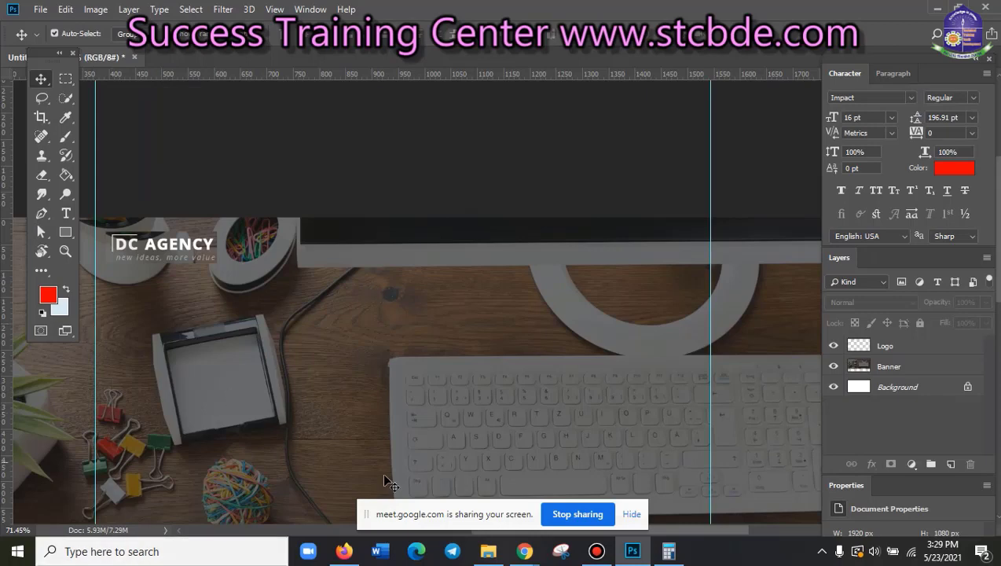
{"action": "mouse_move", "coordinate": [524, 552]}
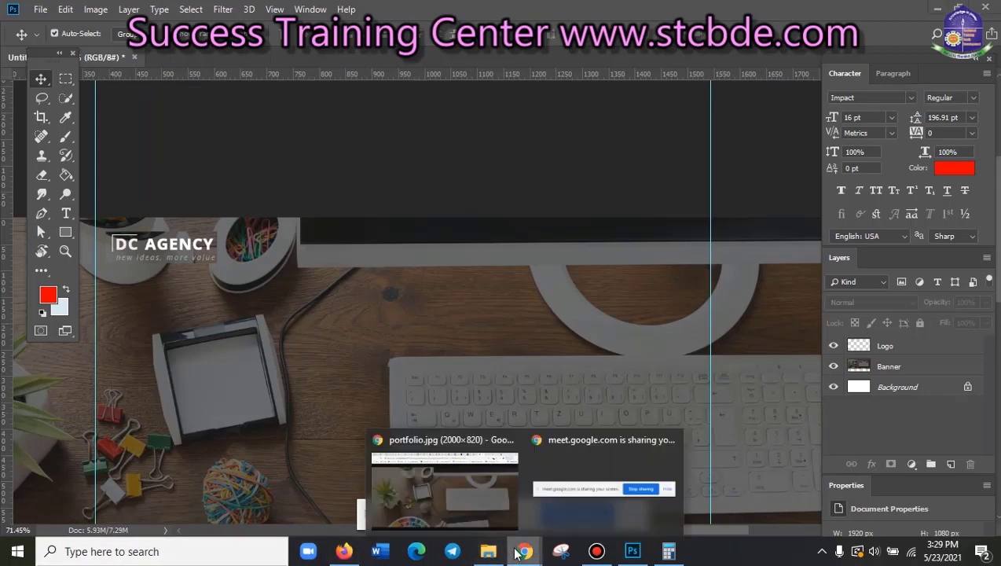
- Close Chrome's reference photo, Lightshot downloads and DevTools tabs
{"action": "left_click", "coordinate": [446, 513]}
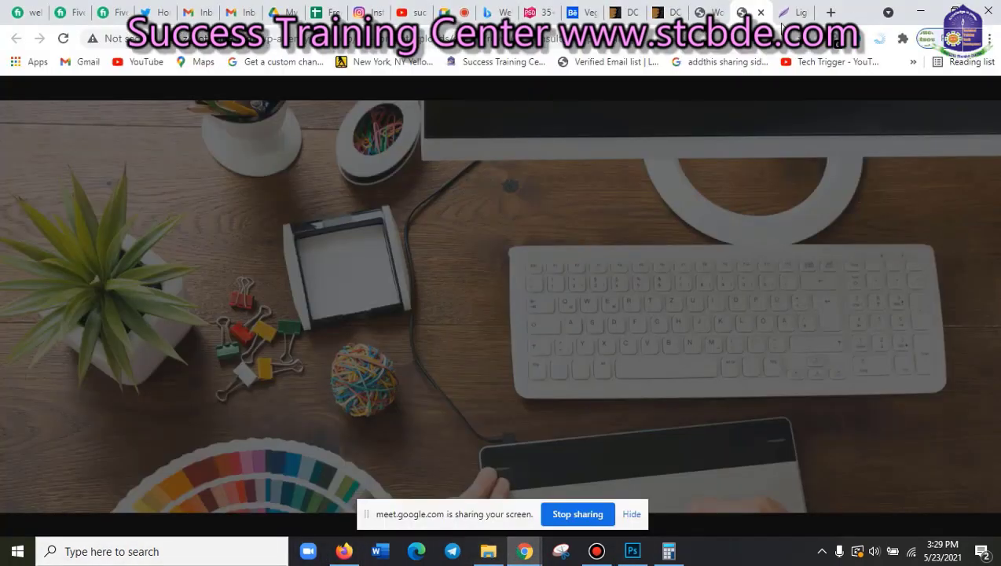
{"action": "left_click", "coordinate": [761, 13]}
{"action": "left_click", "coordinate": [761, 13]}
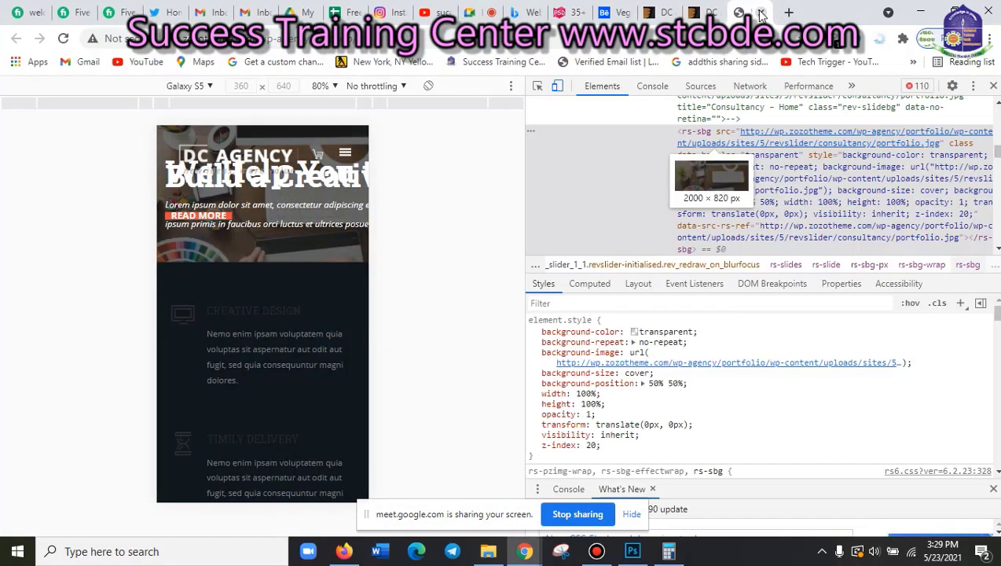
{"action": "left_click", "coordinate": [760, 13]}
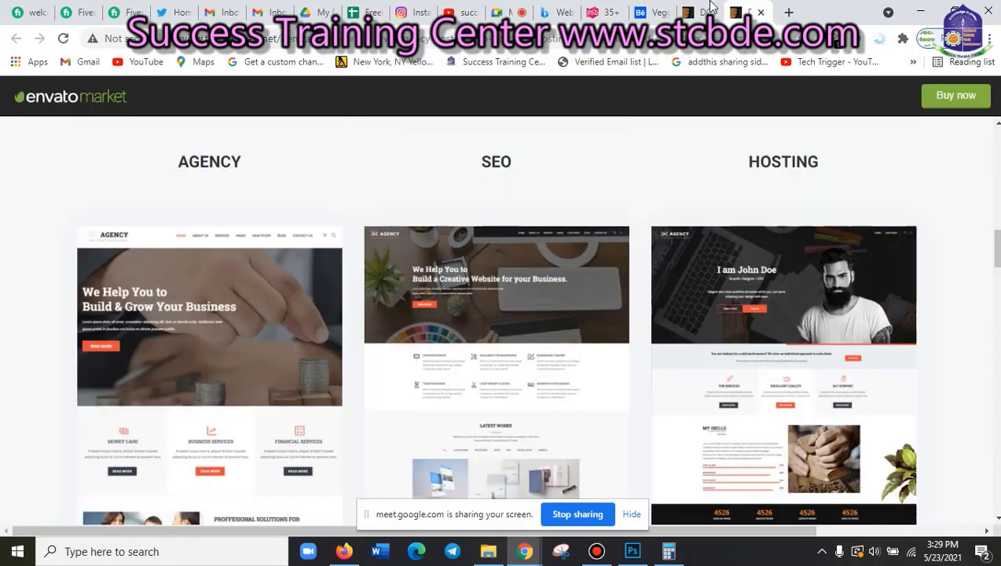
- Open the SEO demo from the Envato previews in a new tab, then close the previews tab
{"action": "left_click", "coordinate": [707, 11]}
{"action": "left_click", "coordinate": [743, 11]}
{"action": "left_click", "coordinate": [495, 291]}
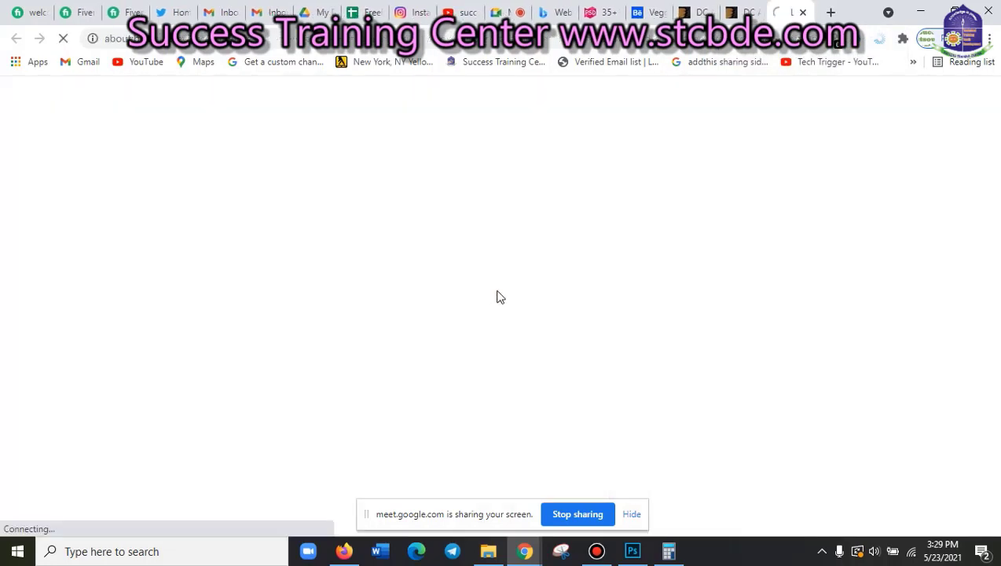
{"action": "left_click", "coordinate": [696, 12]}
{"action": "left_click", "coordinate": [742, 12]}
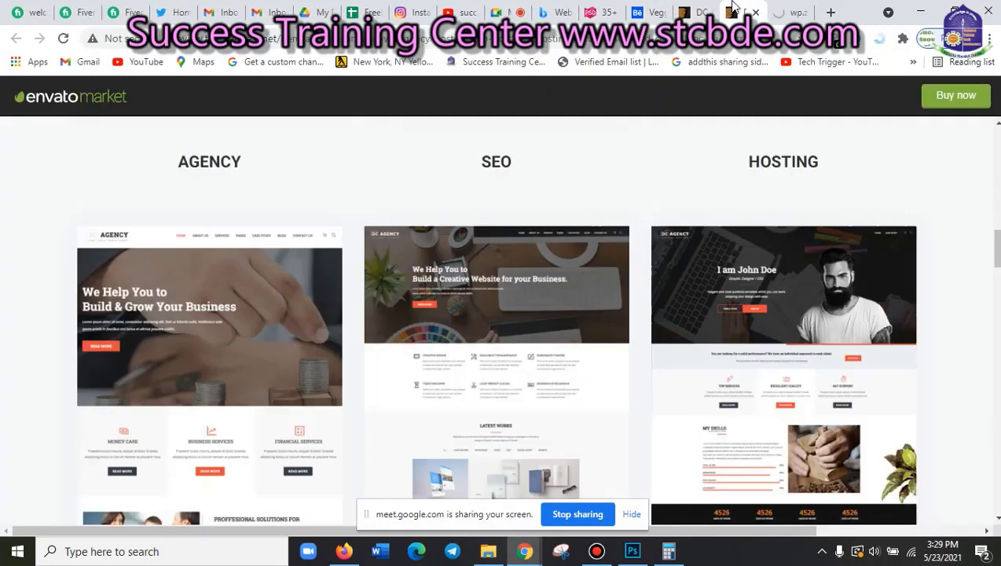
{"action": "left_click", "coordinate": [695, 12]}
{"action": "left_click", "coordinate": [730, 12]}
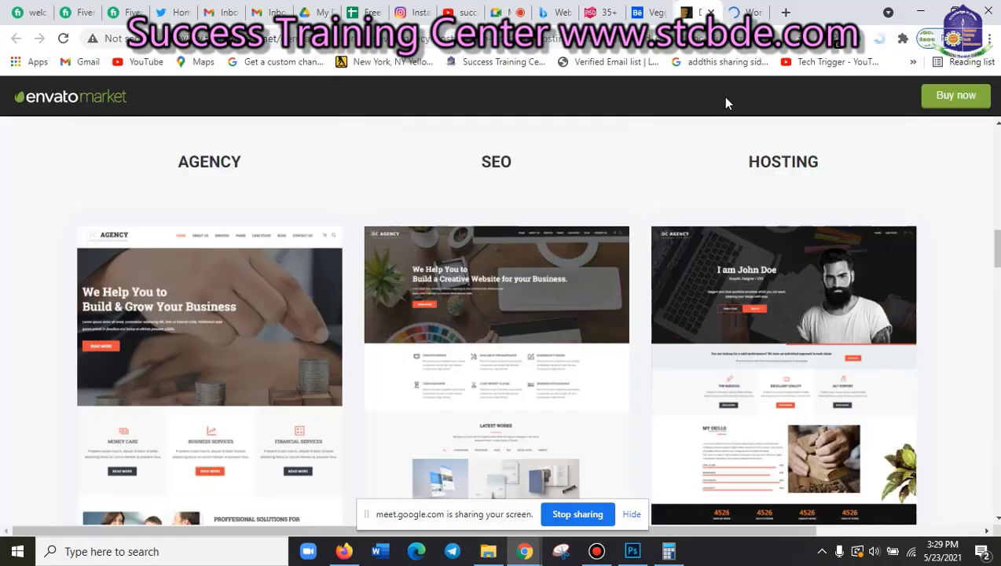
{"action": "left_click", "coordinate": [755, 12]}
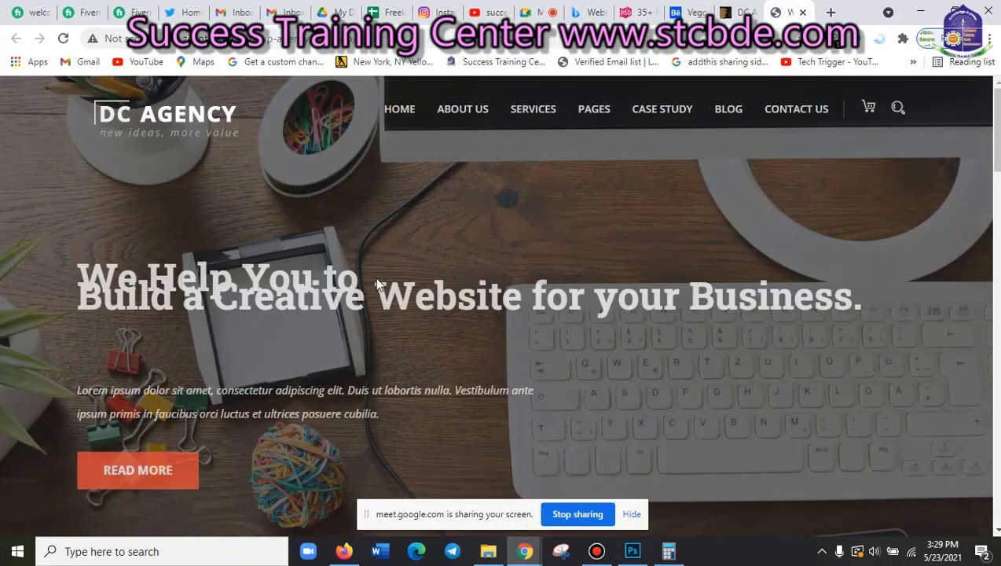
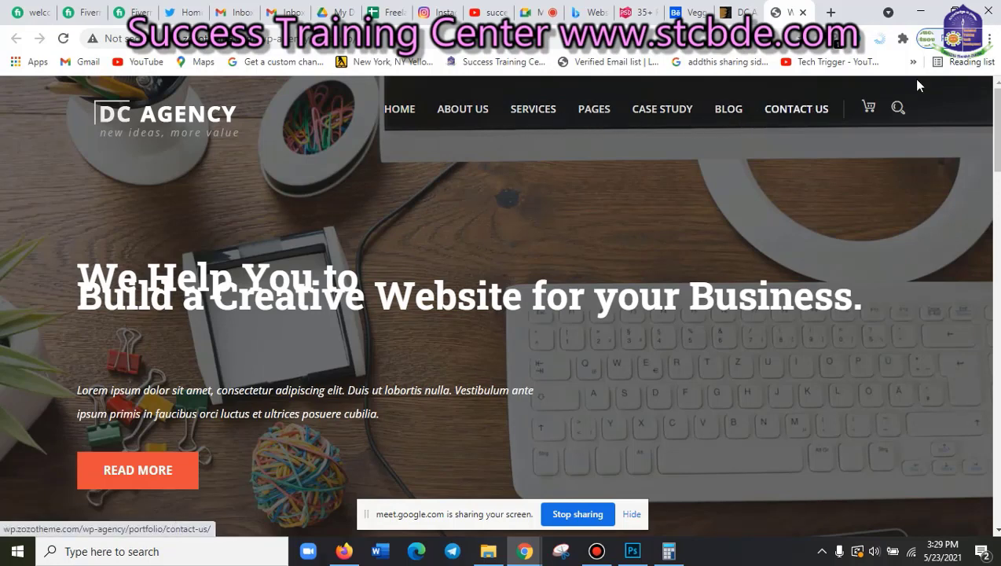
- Bring the banner design back, pan across it, and switch to the Type tool
{"action": "left_click", "coordinate": [919, 11]}
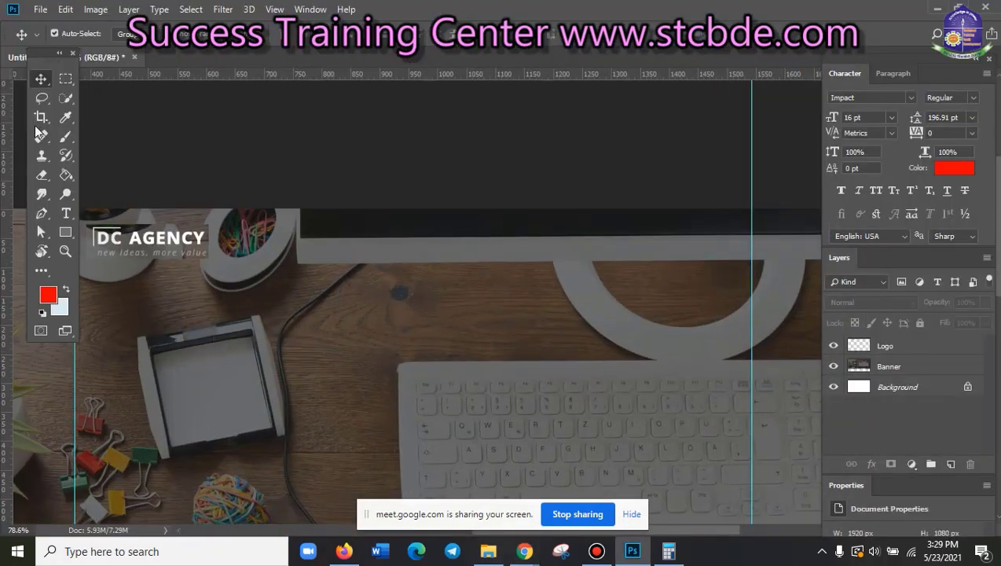
{"action": "scroll", "coordinate": [191, 298], "scroll_direction": "down", "scroll_amount": 2}
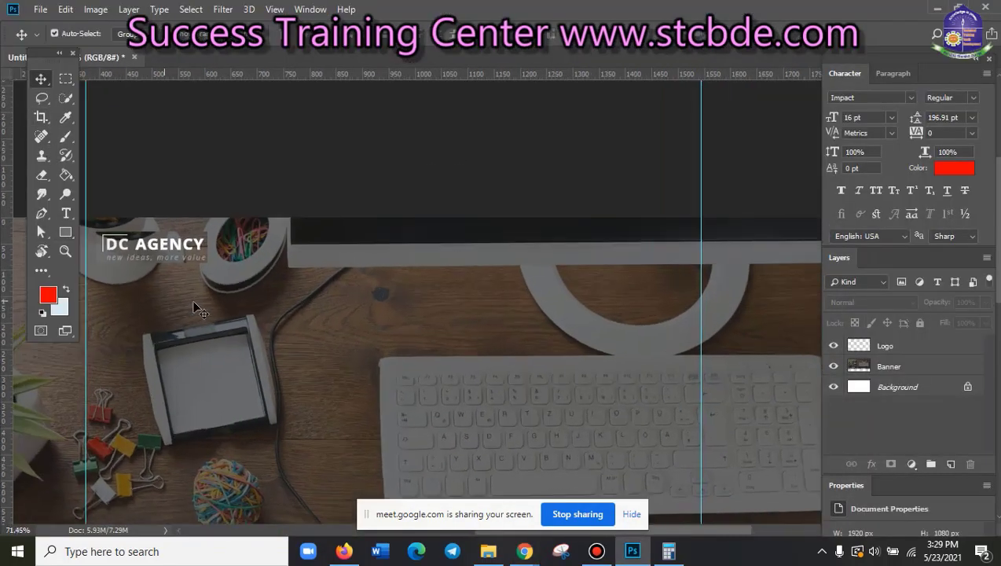
{"action": "scroll", "coordinate": [137, 271], "scroll_direction": "up", "scroll_amount": 2}
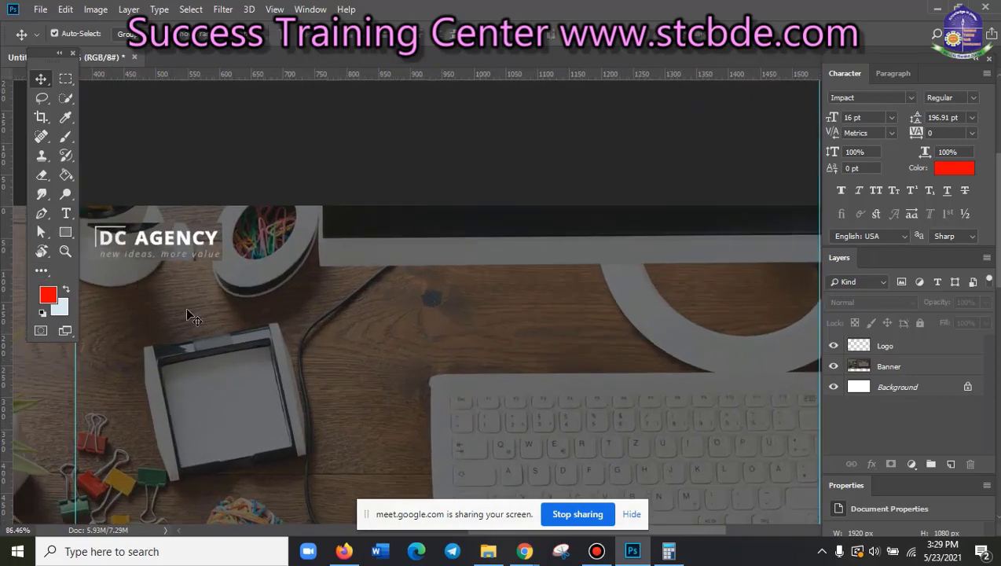
{"action": "left_click_drag", "start_coordinate": [257, 301], "coordinate": [343, 288]}
{"action": "scroll", "coordinate": [221, 312], "scroll_direction": "up", "scroll_amount": 3}
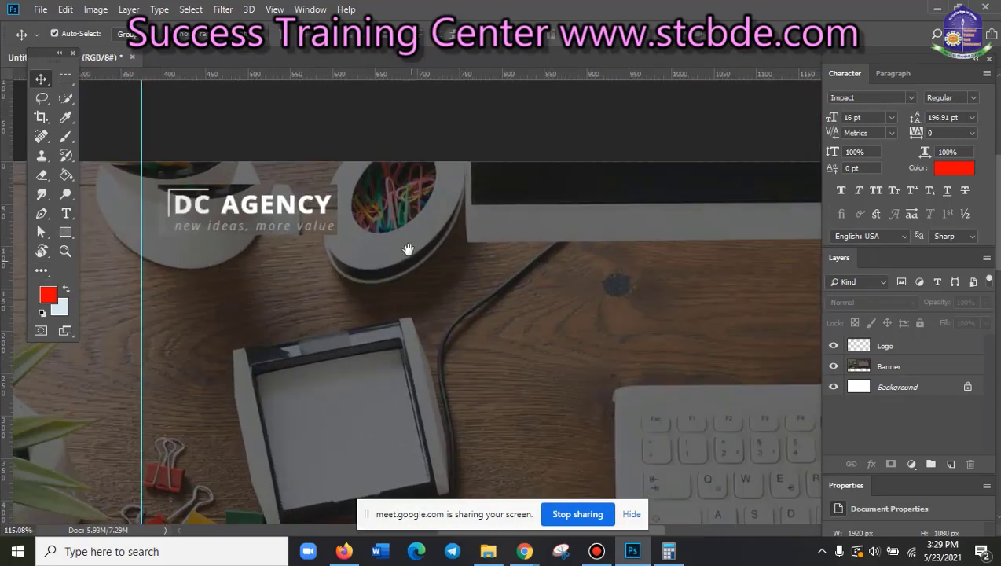
{"action": "left_click_drag", "start_coordinate": [409, 249], "coordinate": [272, 264]}
{"action": "left_click_drag", "start_coordinate": [413, 277], "coordinate": [236, 281]}
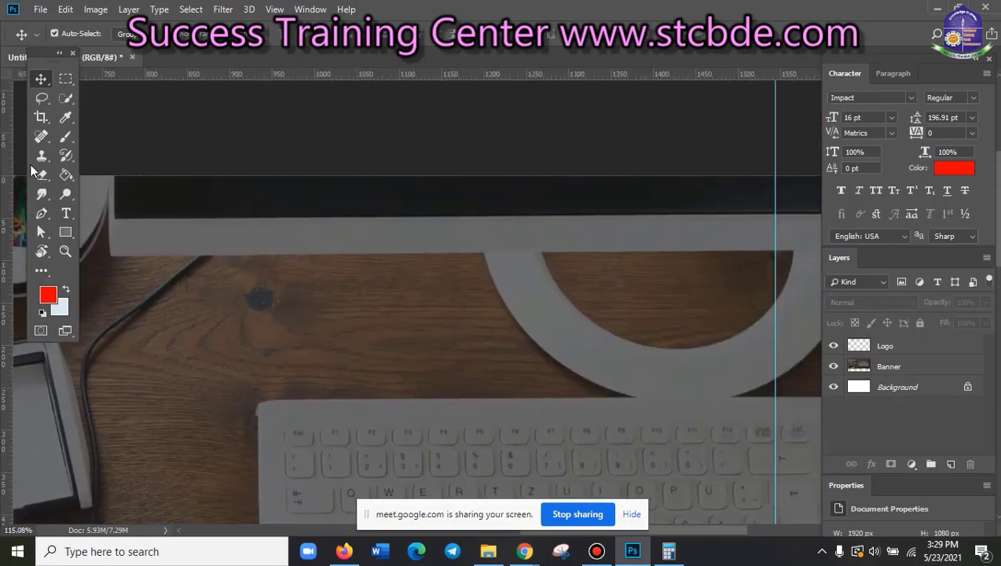
{"action": "left_click", "coordinate": [66, 213]}
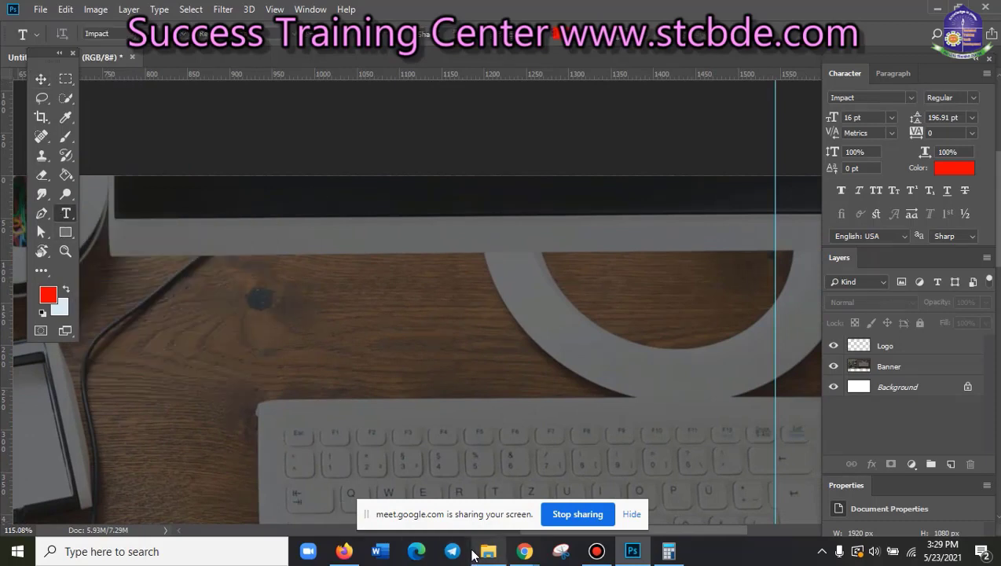
- Check the DC Agency homepage and Envato demo in Chrome, then hide the browser
{"action": "left_click", "coordinate": [520, 552]}
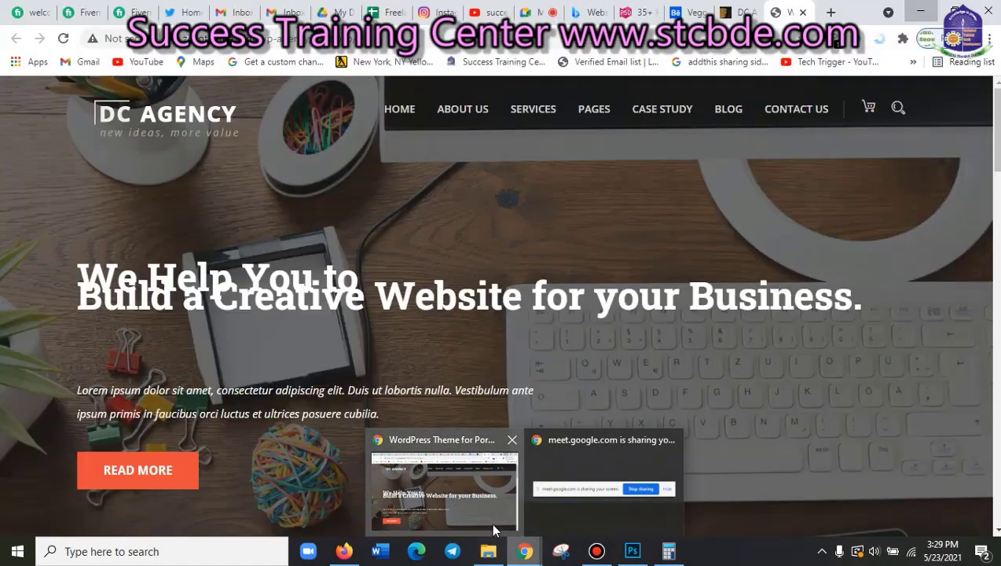
{"action": "left_click", "coordinate": [490, 522]}
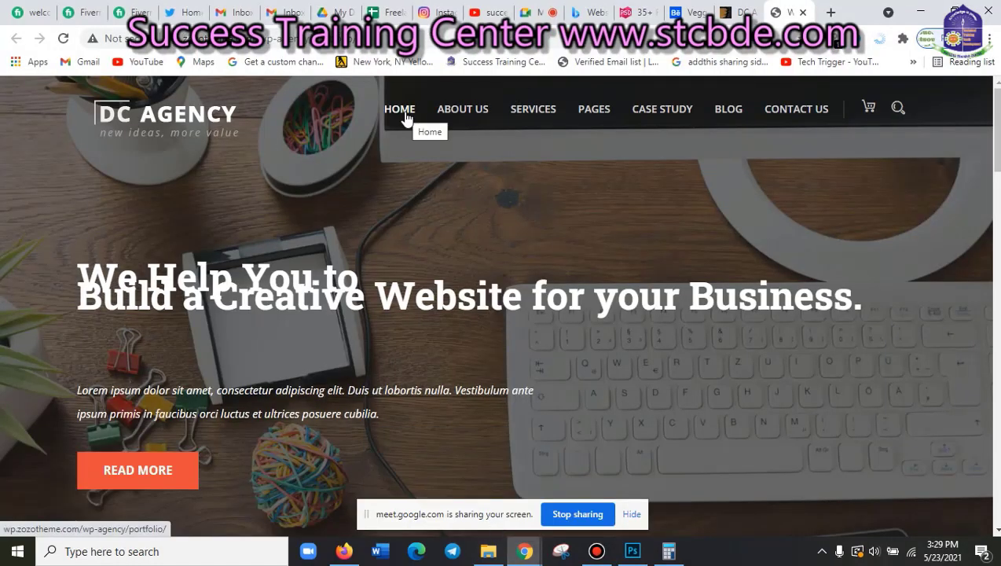
{"action": "scroll", "coordinate": [459, 363], "scroll_direction": "down", "scroll_amount": 2}
{"action": "scroll", "coordinate": [459, 364], "scroll_direction": "down", "scroll_amount": 1}
{"action": "scroll", "coordinate": [459, 364], "scroll_direction": "up", "scroll_amount": 3}
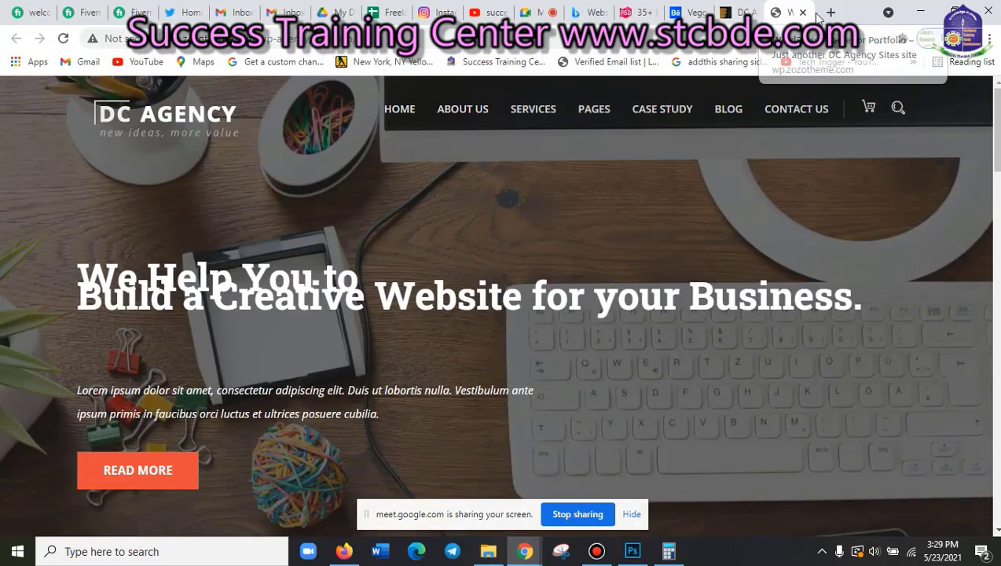
{"action": "left_click", "coordinate": [747, 13]}
{"action": "left_click", "coordinate": [796, 12]}
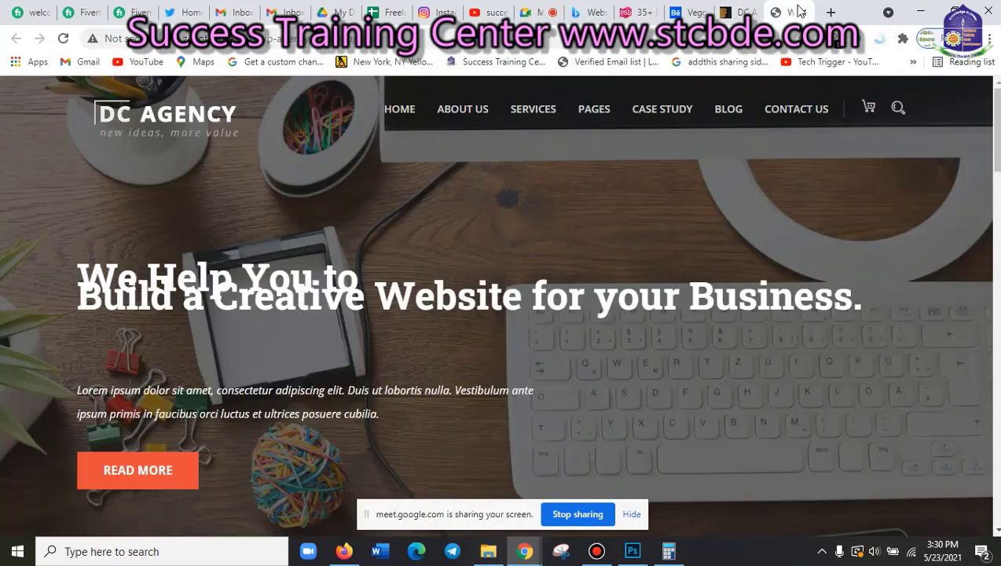
{"action": "left_click", "coordinate": [920, 12]}
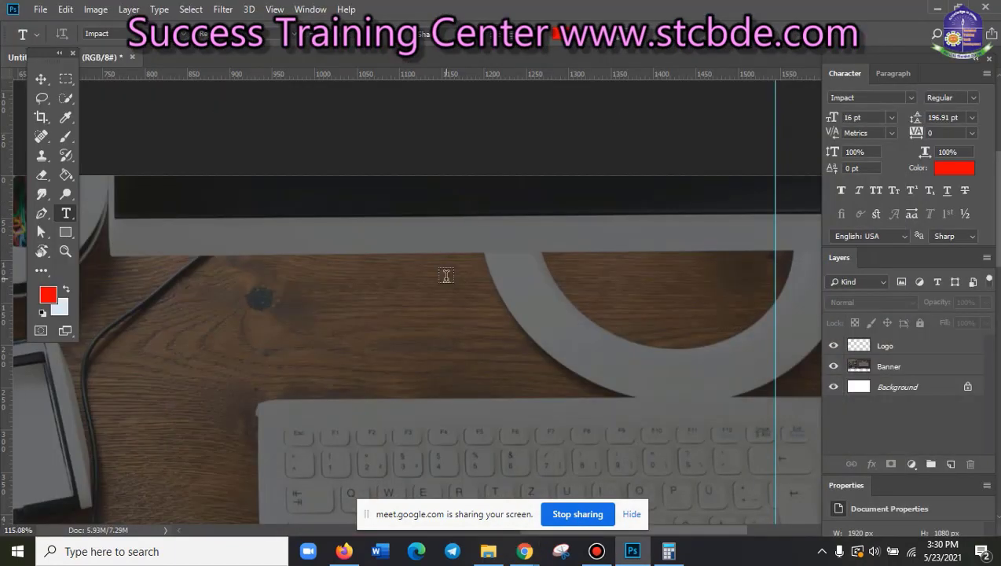
- Set the type font to Tw Cen MT Condensed
{"action": "left_click", "coordinate": [186, 35]}
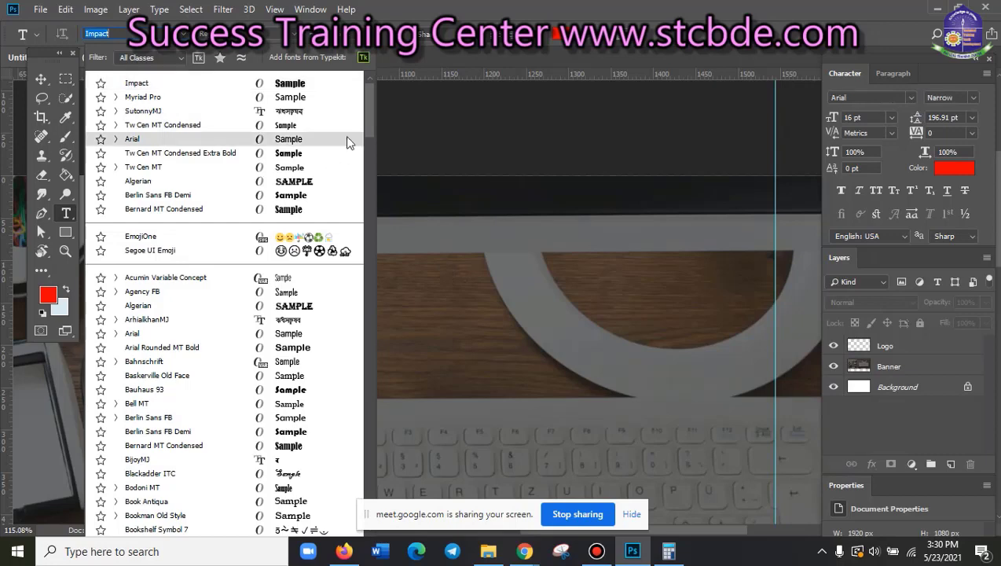
{"action": "left_click_drag", "start_coordinate": [366, 121], "coordinate": [366, 104]}
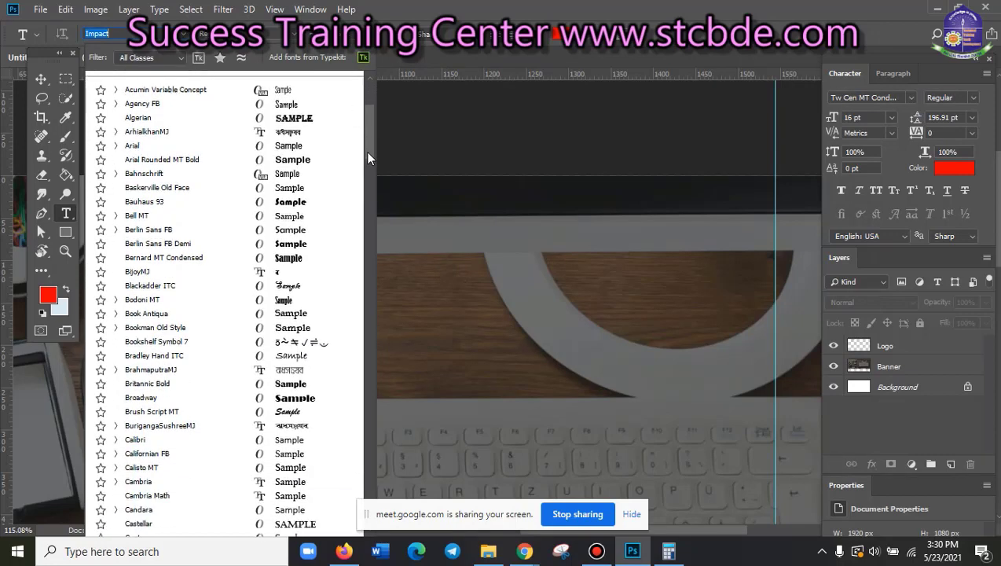
{"action": "left_click", "coordinate": [586, 6]}
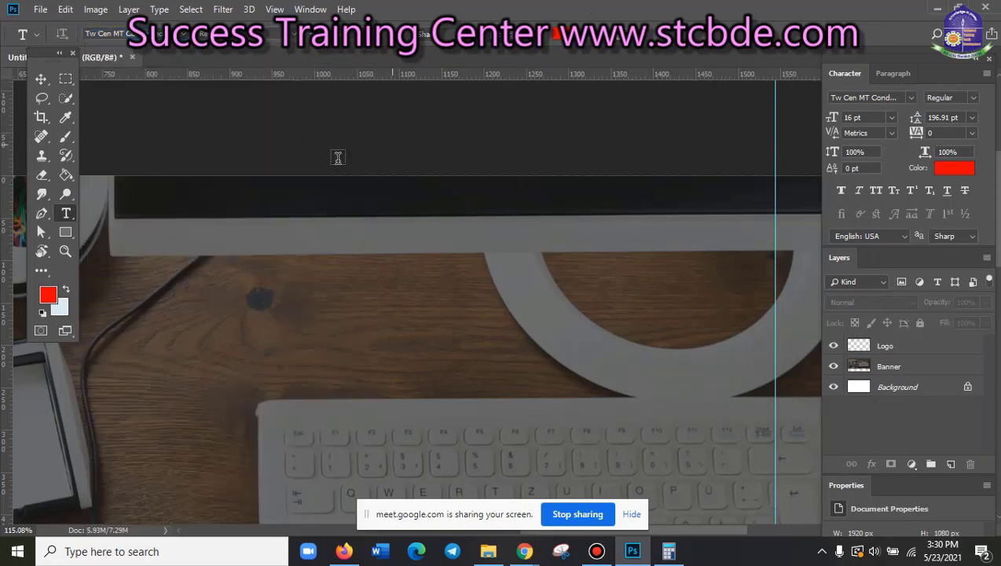
{"action": "mouse_move", "coordinate": [524, 551]}
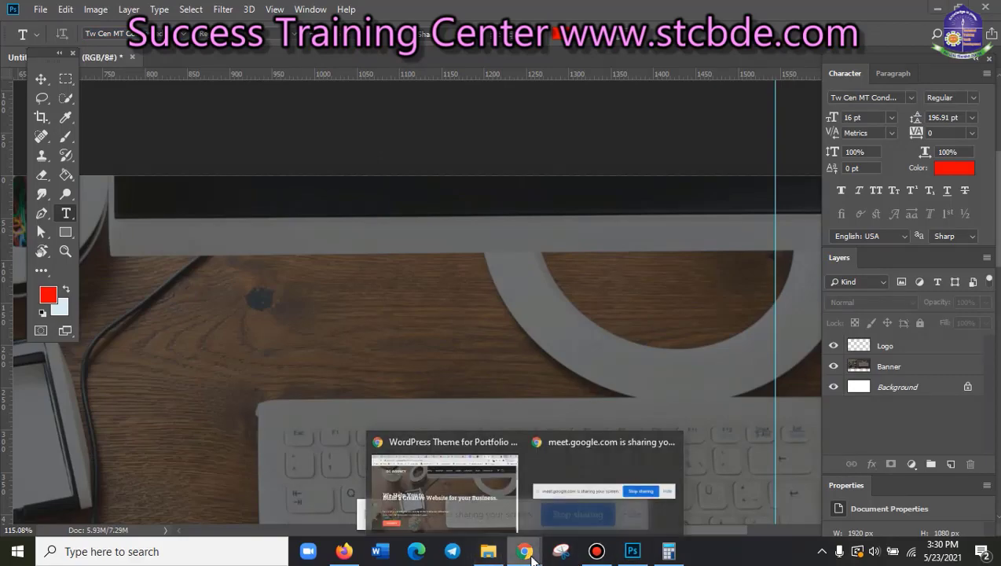
- On the Envato preview page, open a demo in a new tab, then close that loading tab
{"action": "left_click", "coordinate": [472, 497]}
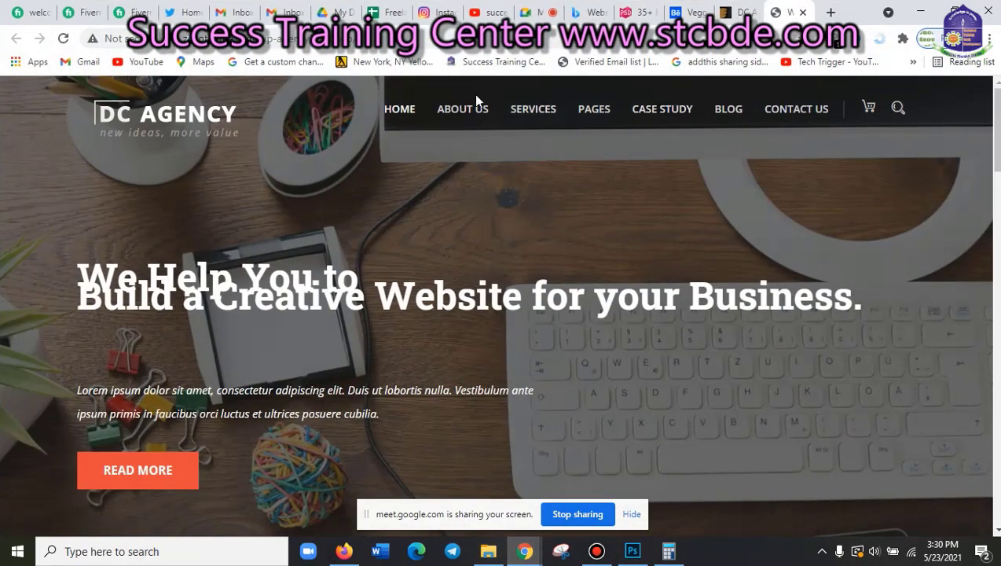
{"action": "left_click", "coordinate": [740, 10]}
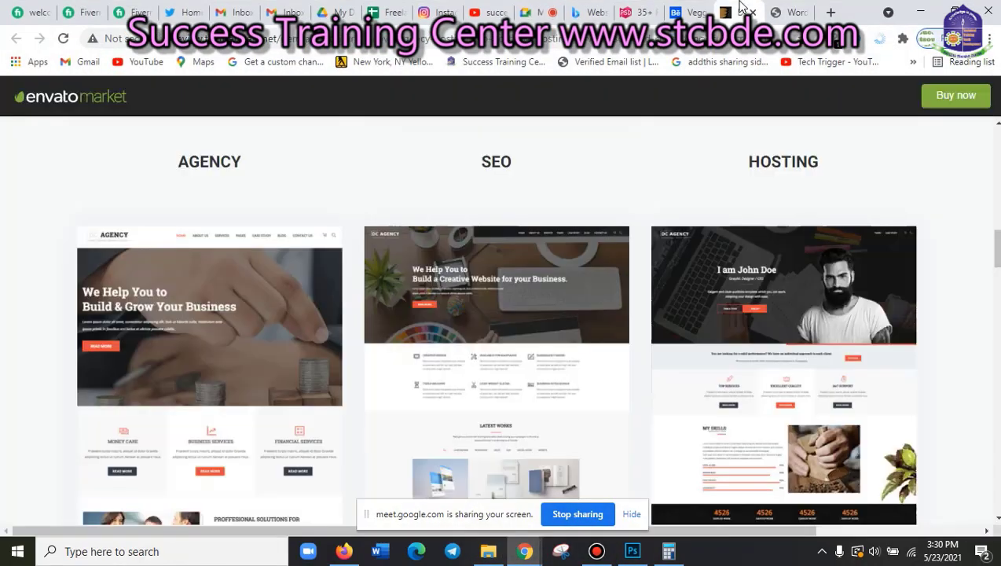
{"action": "scroll", "coordinate": [541, 350], "scroll_direction": "down", "scroll_amount": 2}
{"action": "scroll", "coordinate": [540, 368], "scroll_direction": "down", "scroll_amount": 2}
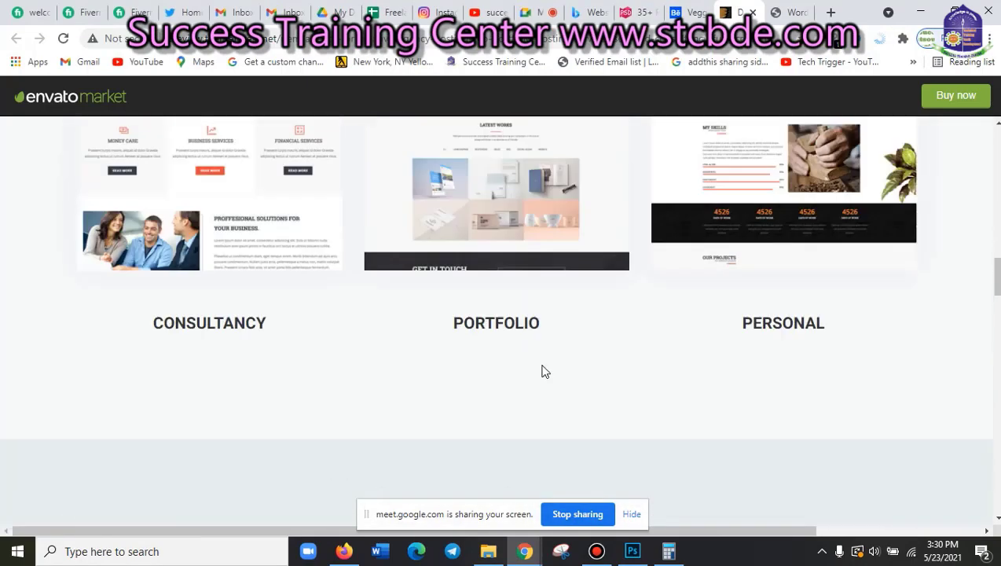
{"action": "scroll", "coordinate": [542, 365], "scroll_direction": "up", "scroll_amount": 5}
{"action": "left_click", "coordinate": [510, 392]}
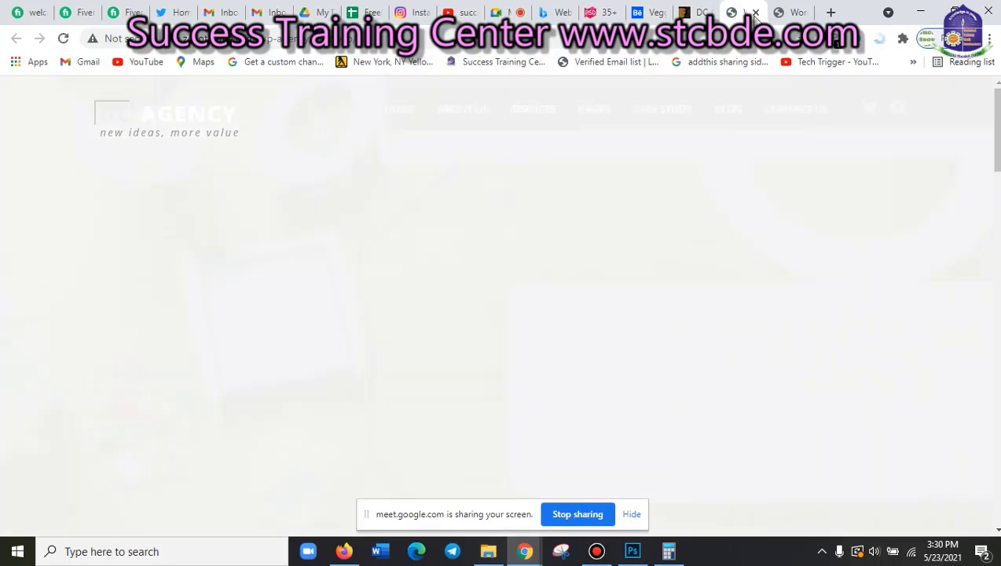
{"action": "left_click", "coordinate": [755, 12]}
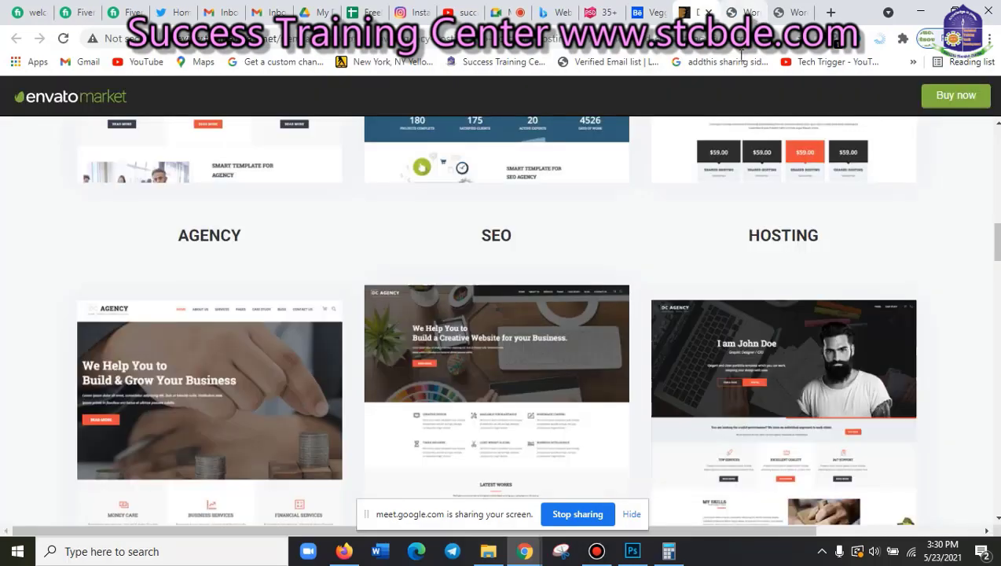
- Scroll through the DC Agency theme's features and inner pages, then go to the homepage tab
{"action": "scroll", "coordinate": [614, 324], "scroll_direction": "down", "scroll_amount": 1}
{"action": "scroll", "coordinate": [614, 322], "scroll_direction": "down", "scroll_amount": 3}
{"action": "scroll", "coordinate": [613, 319], "scroll_direction": "down", "scroll_amount": 4}
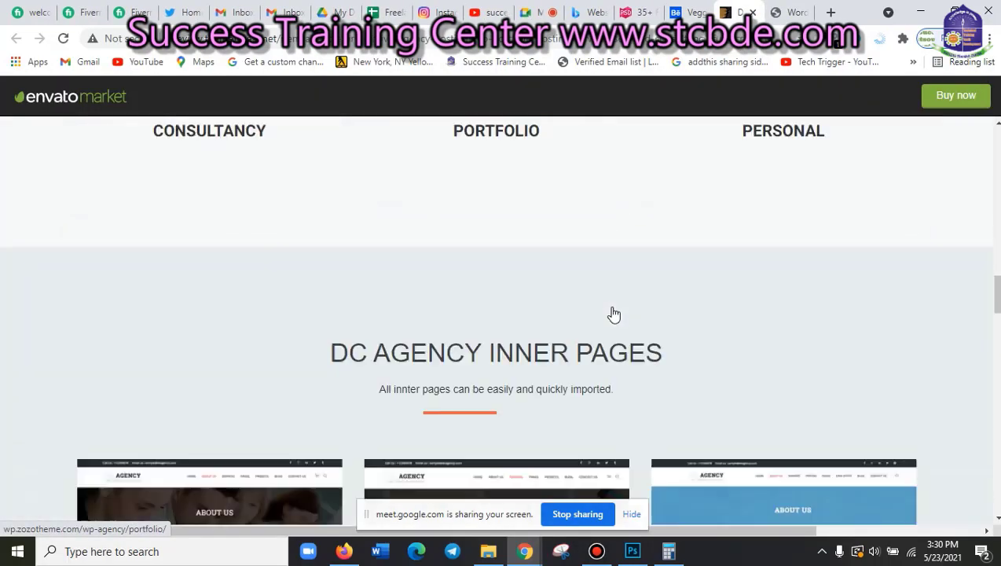
{"action": "scroll", "coordinate": [614, 314], "scroll_direction": "down", "scroll_amount": 4}
{"action": "scroll", "coordinate": [614, 314], "scroll_direction": "down", "scroll_amount": 6}
{"action": "scroll", "coordinate": [612, 313], "scroll_direction": "down", "scroll_amount": 5}
{"action": "scroll", "coordinate": [612, 313], "scroll_direction": "up", "scroll_amount": 2}
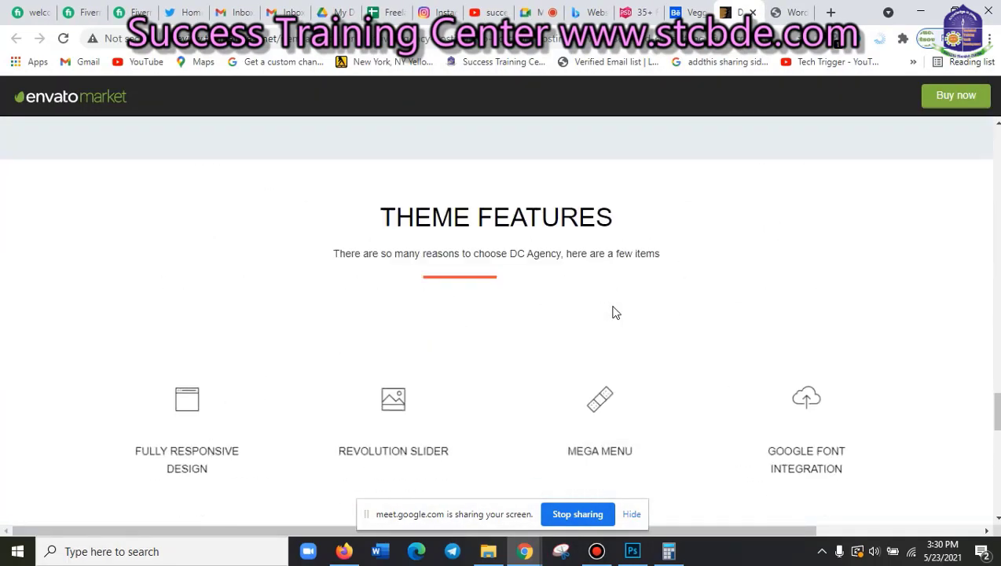
{"action": "scroll", "coordinate": [610, 318], "scroll_direction": "up", "scroll_amount": 7}
{"action": "scroll", "coordinate": [607, 321], "scroll_direction": "up", "scroll_amount": 5}
{"action": "scroll", "coordinate": [605, 322], "scroll_direction": "up", "scroll_amount": 4}
{"action": "scroll", "coordinate": [605, 322], "scroll_direction": "up", "scroll_amount": 3}
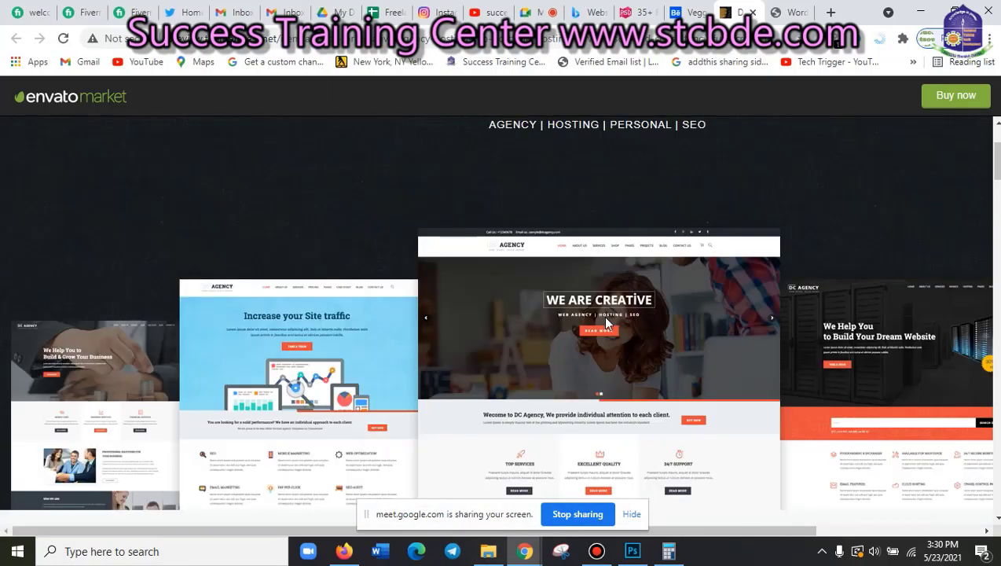
{"action": "scroll", "coordinate": [606, 323], "scroll_direction": "up", "scroll_amount": 2}
{"action": "scroll", "coordinate": [605, 322], "scroll_direction": "down", "scroll_amount": 1}
{"action": "scroll", "coordinate": [536, 385], "scroll_direction": "down", "scroll_amount": 3}
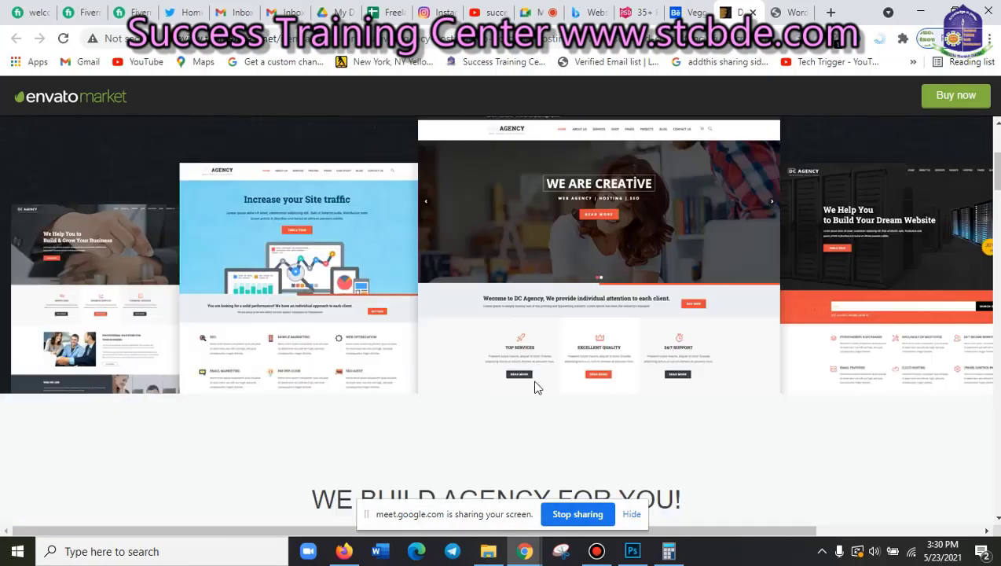
{"action": "scroll", "coordinate": [536, 385], "scroll_direction": "down", "scroll_amount": 4}
{"action": "scroll", "coordinate": [534, 385], "scroll_direction": "down", "scroll_amount": 3}
{"action": "scroll", "coordinate": [536, 384], "scroll_direction": "down", "scroll_amount": 3}
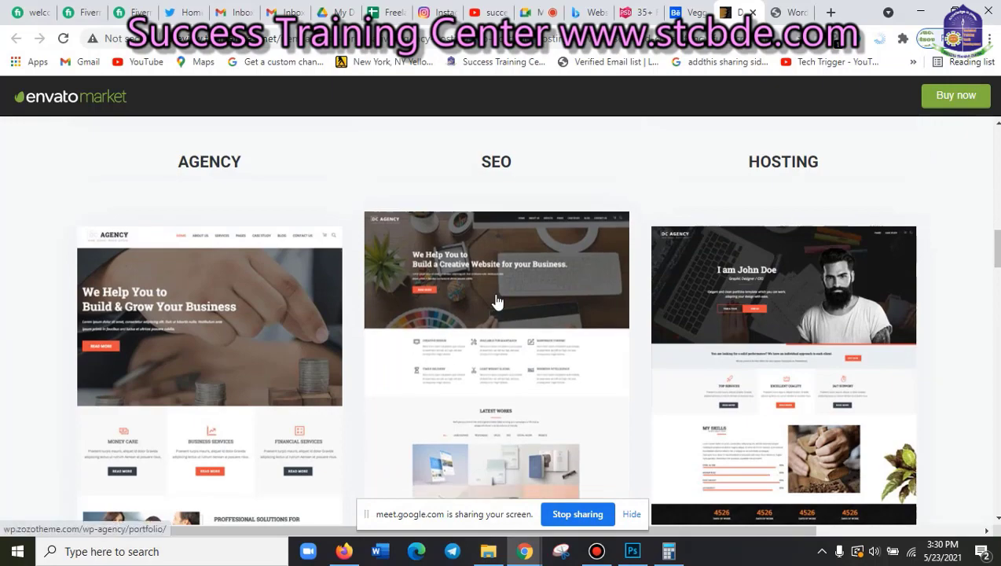
{"action": "scroll", "coordinate": [507, 338], "scroll_direction": "down", "scroll_amount": 2}
{"action": "scroll", "coordinate": [522, 377], "scroll_direction": "up", "scroll_amount": 3}
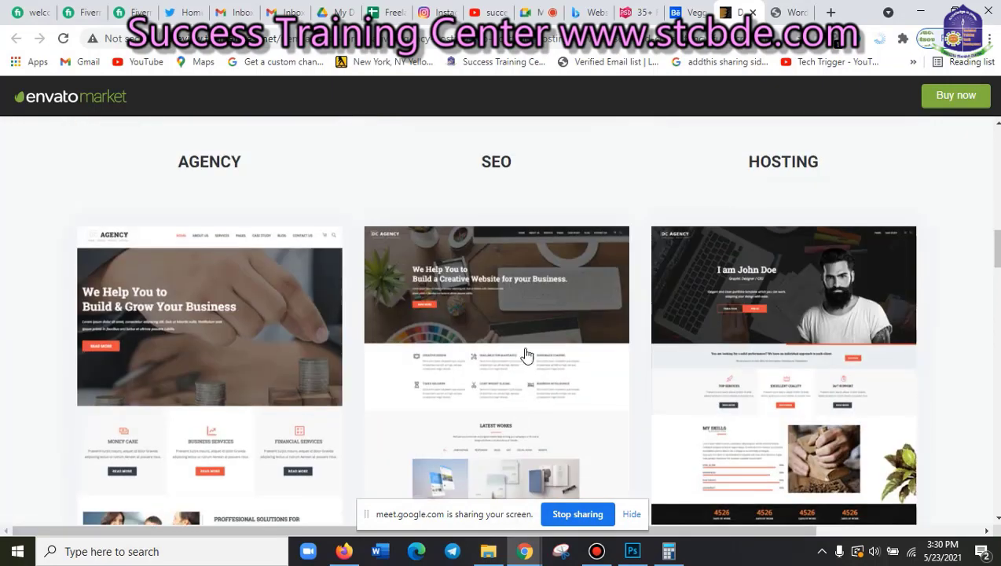
{"action": "scroll", "coordinate": [354, 434], "scroll_direction": "down", "scroll_amount": 5}
{"action": "scroll", "coordinate": [357, 435], "scroll_direction": "down", "scroll_amount": 4}
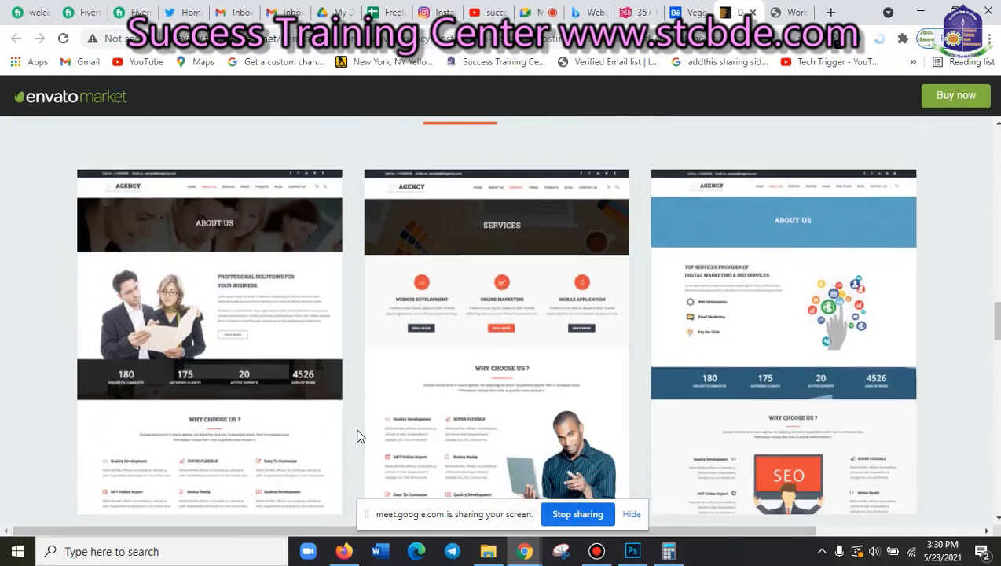
{"action": "scroll", "coordinate": [360, 436], "scroll_direction": "down", "scroll_amount": 3}
{"action": "scroll", "coordinate": [357, 434], "scroll_direction": "up", "scroll_amount": 4}
{"action": "scroll", "coordinate": [357, 434], "scroll_direction": "up", "scroll_amount": 5}
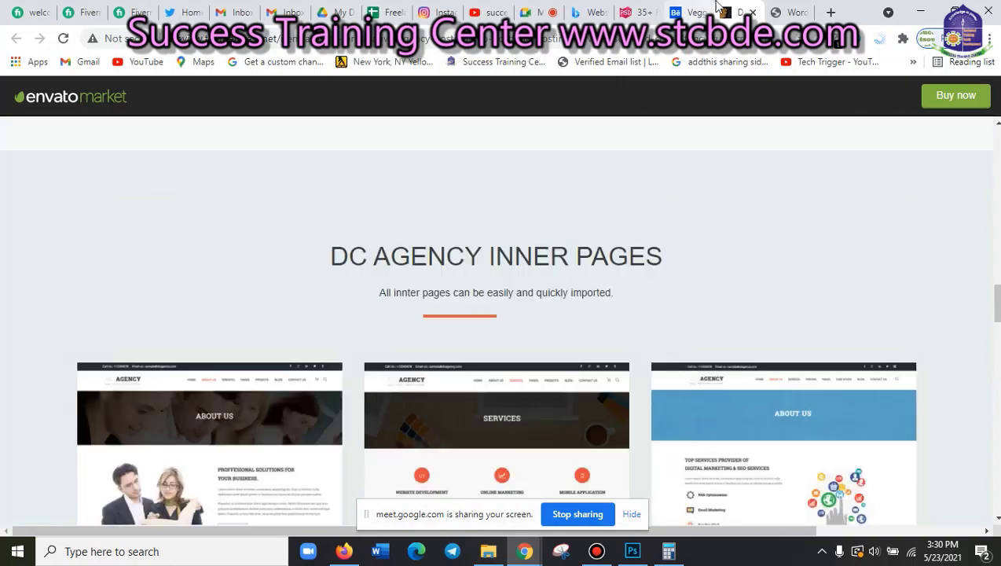
{"action": "left_click", "coordinate": [777, 9]}
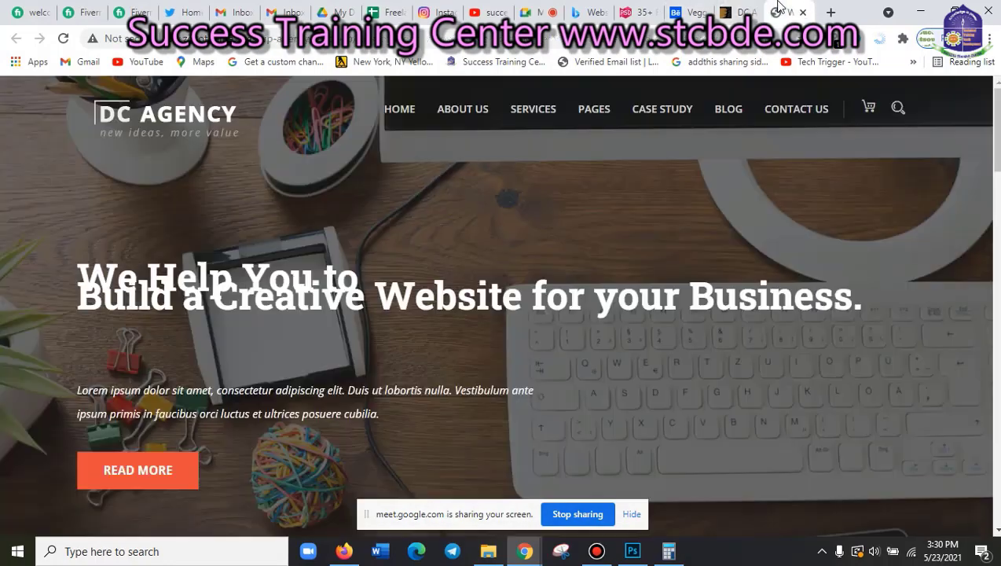
- Inspect the HOME menu link and scroll the Styles pane down to the body rule
{"action": "right_click", "coordinate": [398, 109]}
{"action": "left_click", "coordinate": [469, 249]}
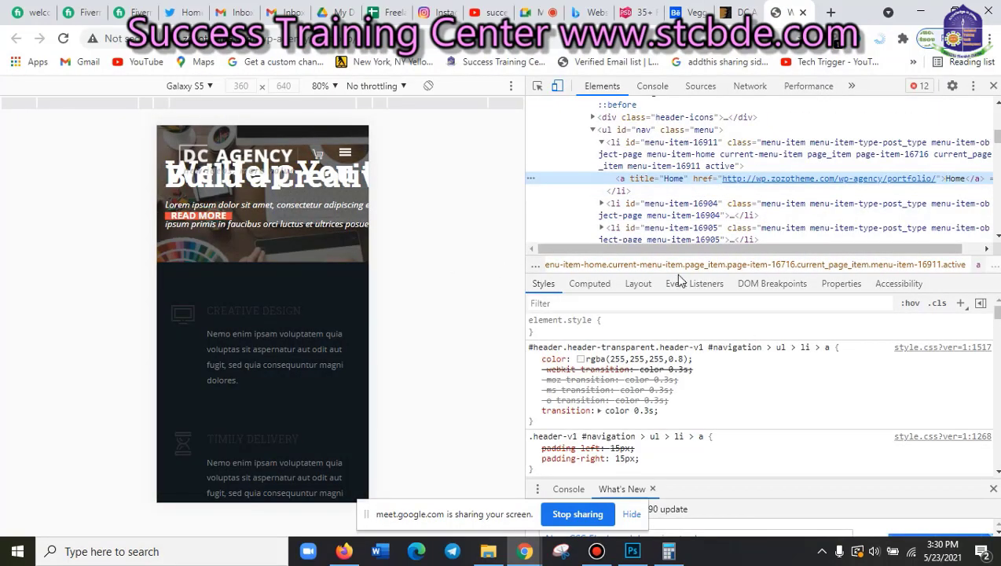
{"action": "scroll", "coordinate": [653, 427], "scroll_direction": "down", "scroll_amount": 3}
{"action": "scroll", "coordinate": [653, 427], "scroll_direction": "down", "scroll_amount": 2}
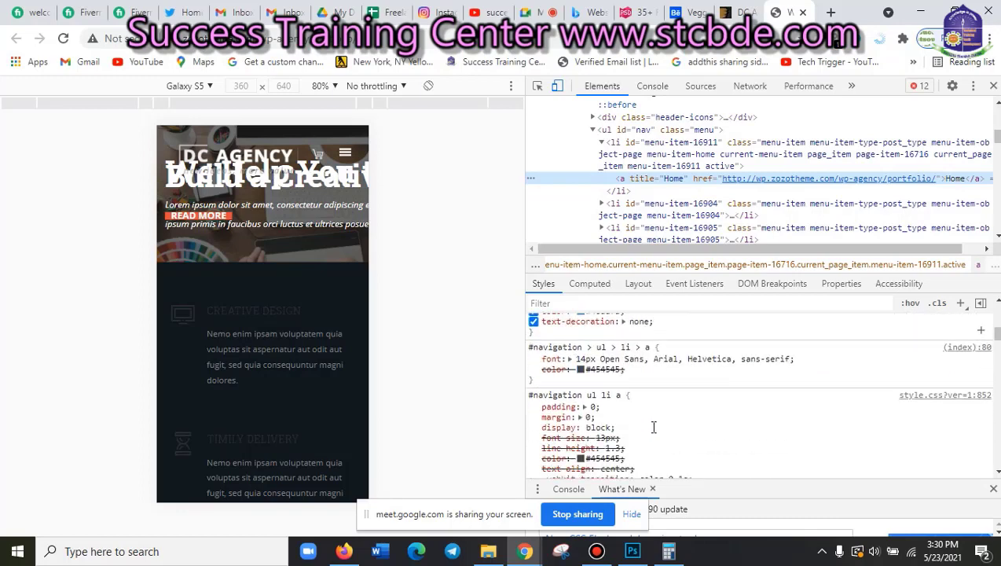
{"action": "scroll", "coordinate": [653, 427], "scroll_direction": "down", "scroll_amount": 1}
{"action": "scroll", "coordinate": [653, 427], "scroll_direction": "down", "scroll_amount": 2}
{"action": "scroll", "coordinate": [653, 426], "scroll_direction": "down", "scroll_amount": 2}
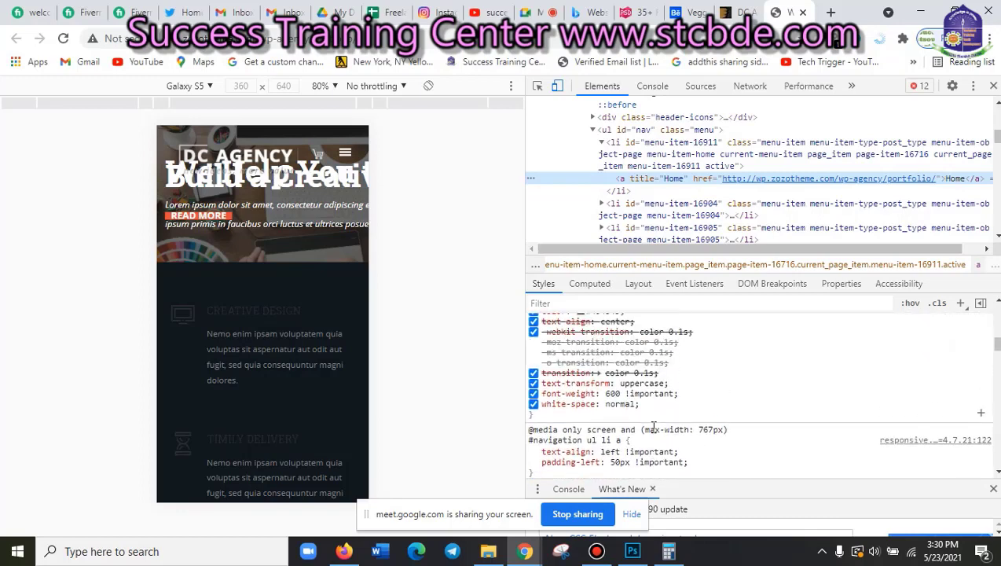
{"action": "scroll", "coordinate": [640, 416], "scroll_direction": "up", "scroll_amount": 2}
{"action": "scroll", "coordinate": [618, 399], "scroll_direction": "up", "scroll_amount": 1}
{"action": "scroll", "coordinate": [616, 409], "scroll_direction": "down", "scroll_amount": 2}
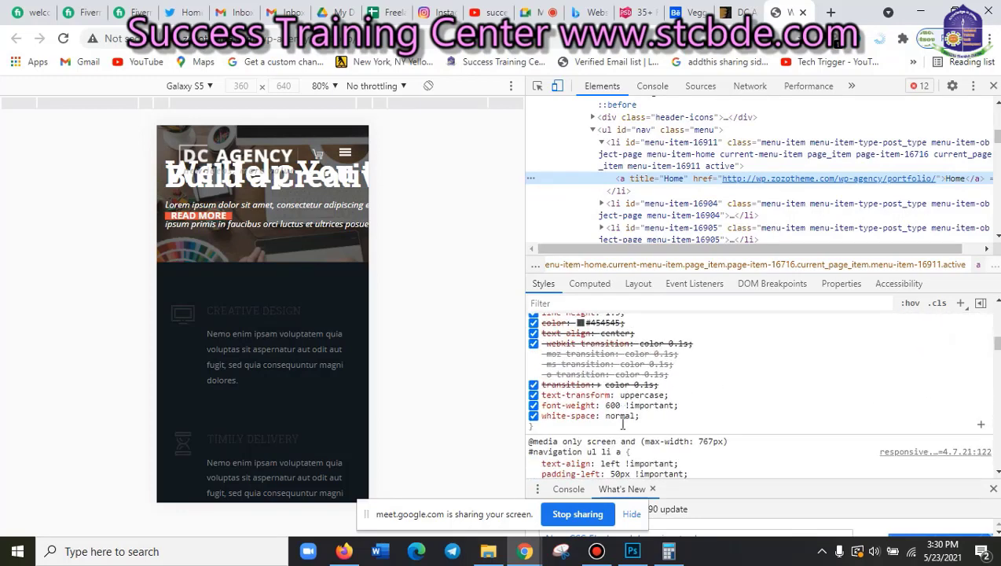
{"action": "scroll", "coordinate": [654, 426], "scroll_direction": "down", "scroll_amount": 2}
{"action": "scroll", "coordinate": [653, 425], "scroll_direction": "down", "scroll_amount": 2}
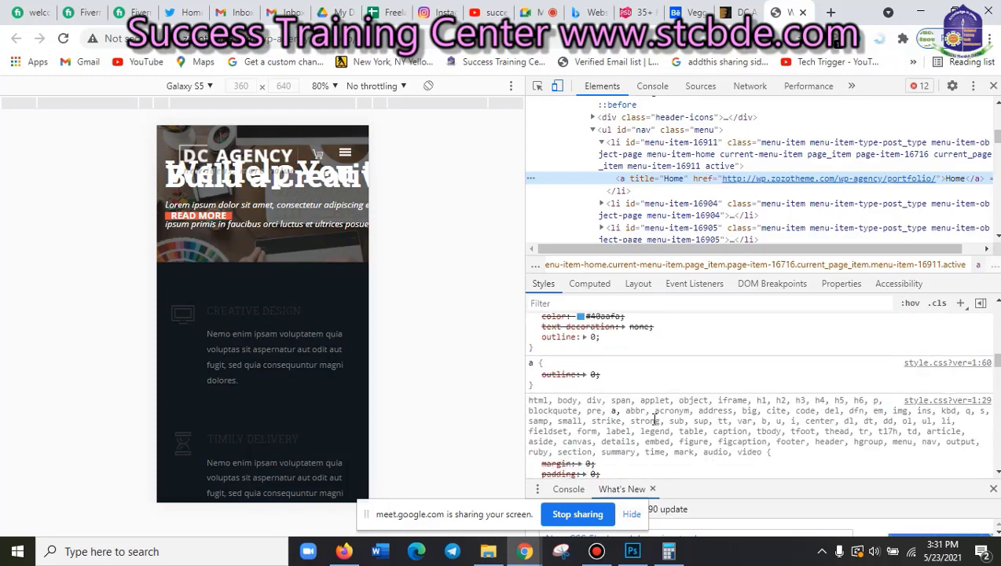
{"action": "scroll", "coordinate": [653, 424], "scroll_direction": "down", "scroll_amount": 2}
{"action": "scroll", "coordinate": [654, 418], "scroll_direction": "down", "scroll_amount": 2}
{"action": "scroll", "coordinate": [655, 419], "scroll_direction": "down", "scroll_amount": 2}
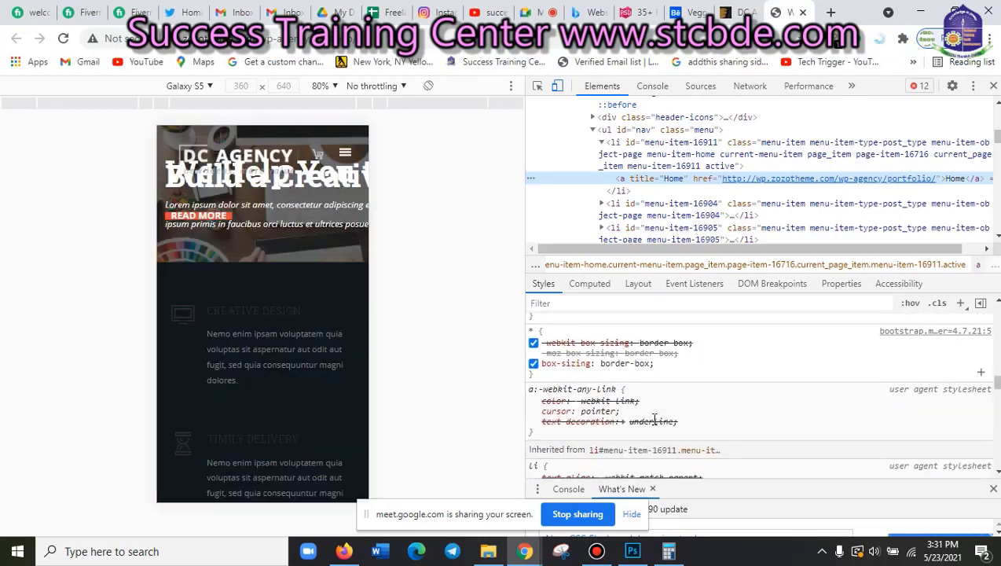
{"action": "scroll", "coordinate": [655, 418], "scroll_direction": "down", "scroll_amount": 3}
{"action": "scroll", "coordinate": [654, 419], "scroll_direction": "down", "scroll_amount": 2}
{"action": "scroll", "coordinate": [655, 420], "scroll_direction": "down", "scroll_amount": 2}
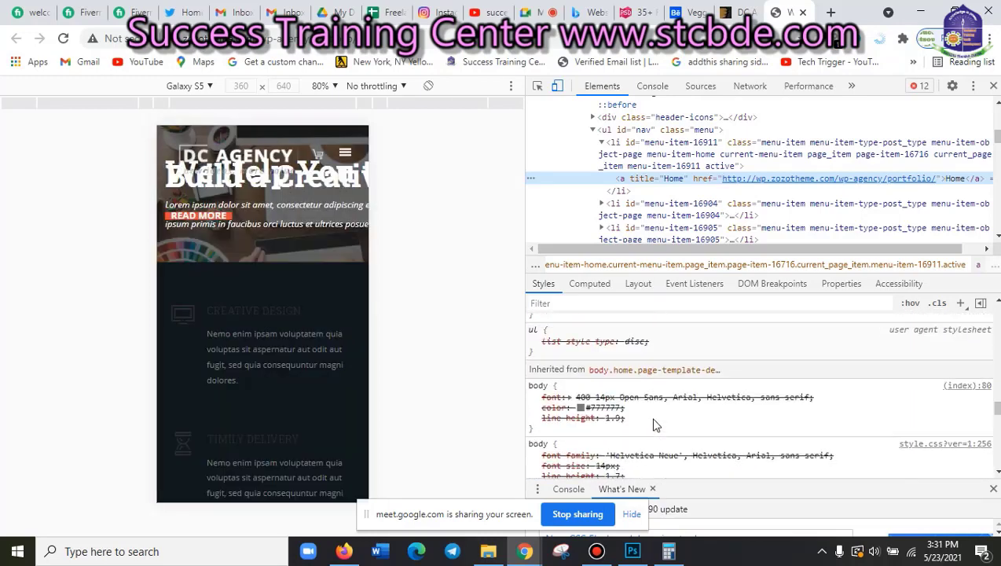
{"action": "scroll", "coordinate": [655, 423], "scroll_direction": "down", "scroll_amount": 2}
{"action": "scroll", "coordinate": [656, 425], "scroll_direction": "down", "scroll_amount": 2}
{"action": "scroll", "coordinate": [656, 425], "scroll_direction": "up", "scroll_amount": 1}
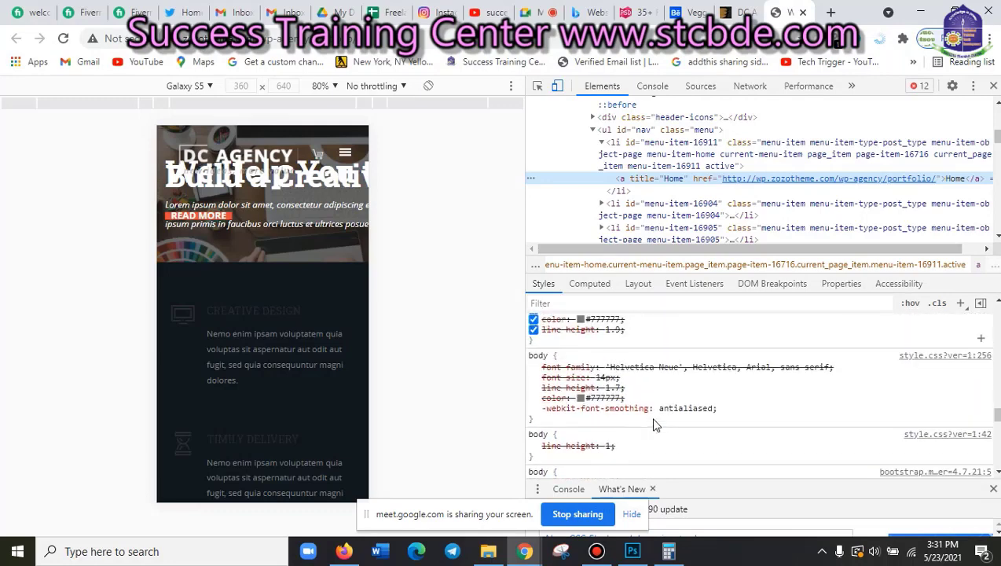
- Select 'Helvetica' in the body font-family value, then close DevTools
{"action": "mouse_move", "coordinate": [628, 387]}
{"action": "left_click", "coordinate": [640, 368]}
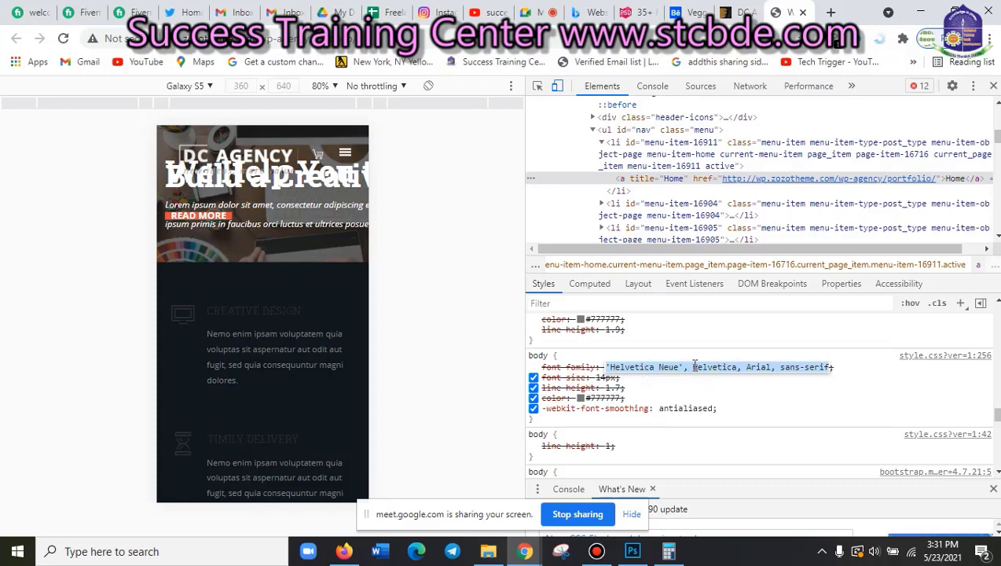
{"action": "left_click", "coordinate": [695, 366]}
{"action": "left_click_drag", "start_coordinate": [695, 366], "coordinate": [737, 366]}
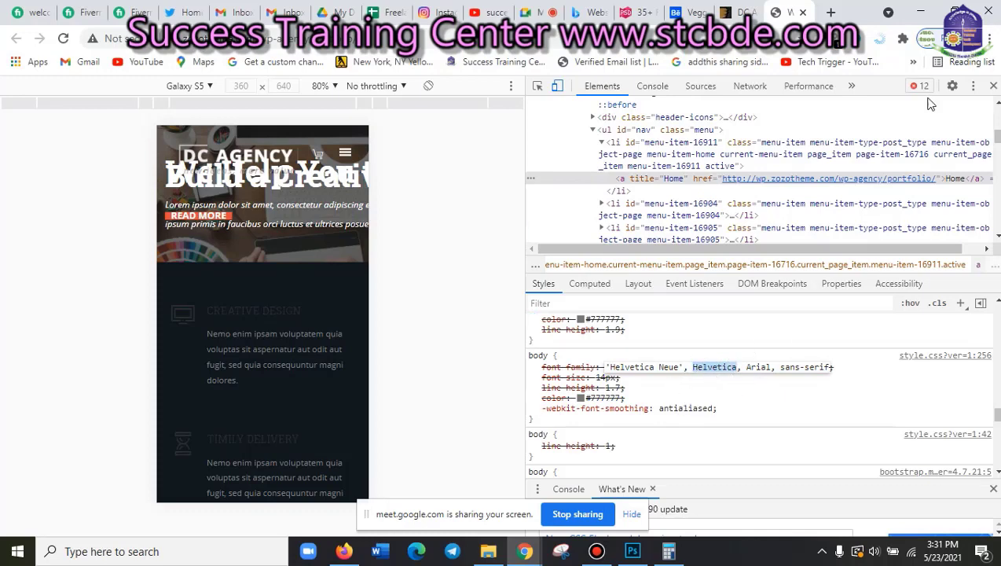
{"action": "left_click", "coordinate": [993, 85]}
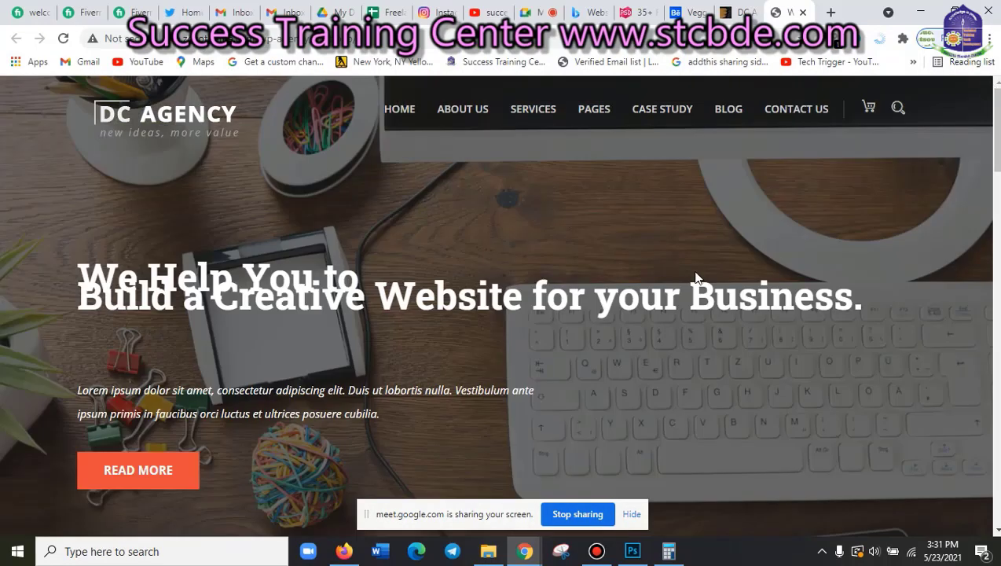
- Search Bing for 'google font' in a new tab
{"action": "scroll", "coordinate": [697, 287], "scroll_direction": "down", "scroll_amount": 3}
{"action": "scroll", "coordinate": [699, 299], "scroll_direction": "up", "scroll_amount": 3}
{"action": "left_click", "coordinate": [831, 13]}
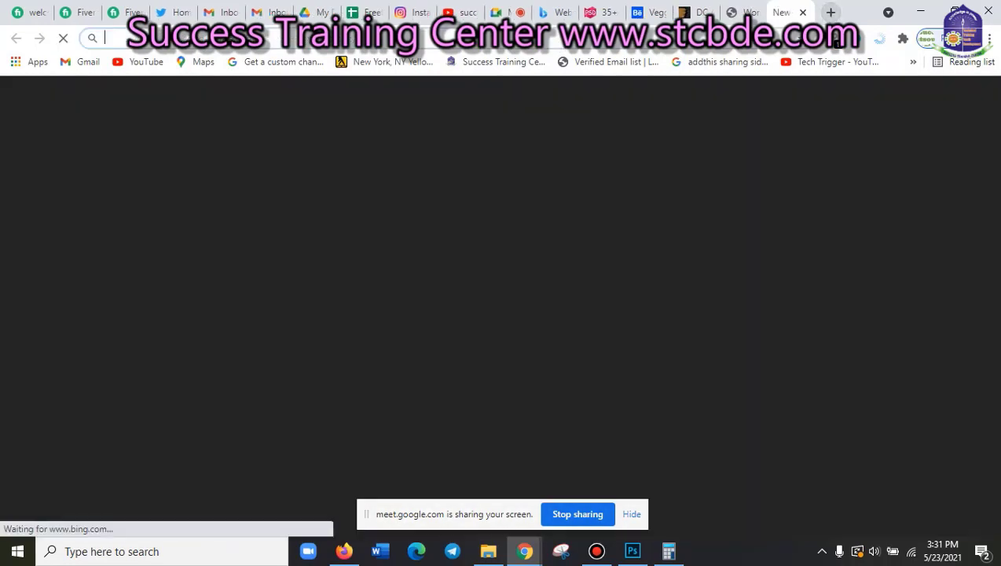
{"action": "type", "text": "goo"}
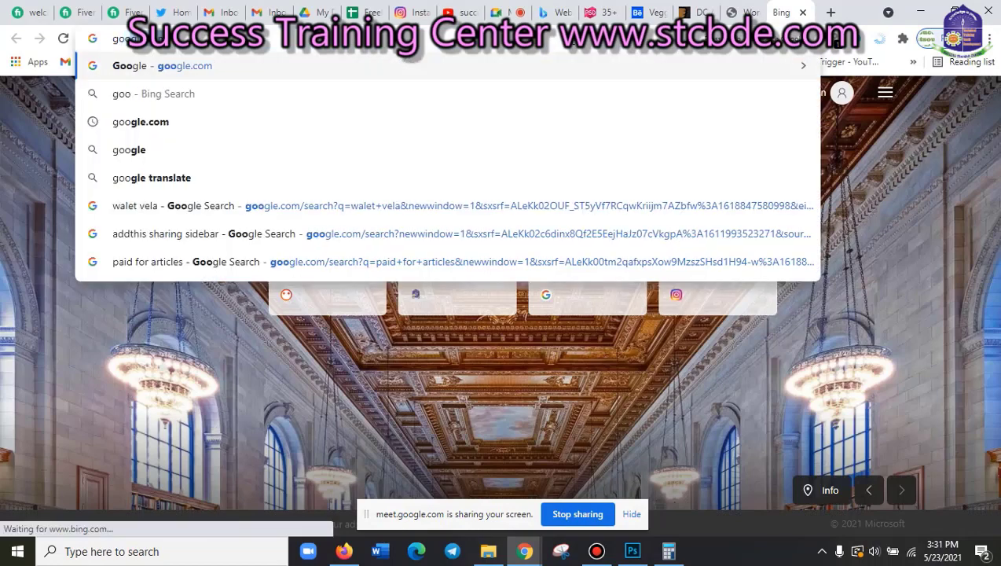
{"action": "type", "text": "gle fon"}
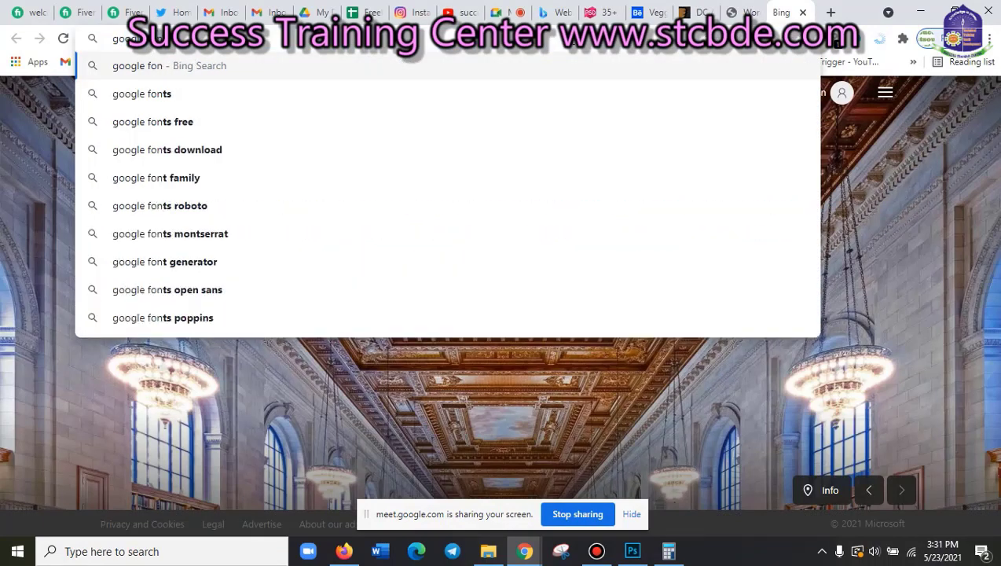
{"action": "type", "text": "t"}
{"action": "key", "text": "Return"}
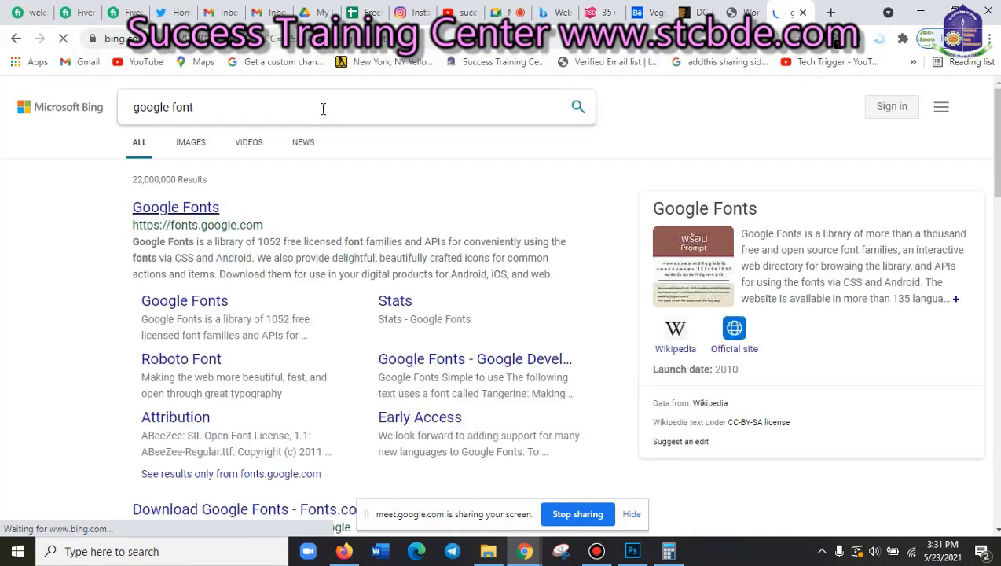
- Open Google Fonts and search for 'helv'
{"action": "left_click", "coordinate": [176, 212]}
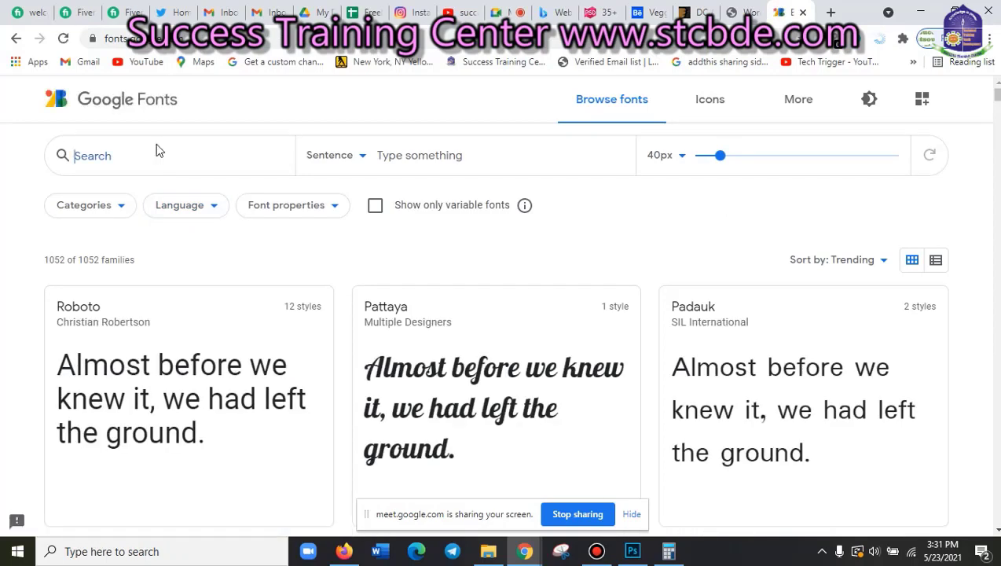
{"action": "type", "text": "hel"}
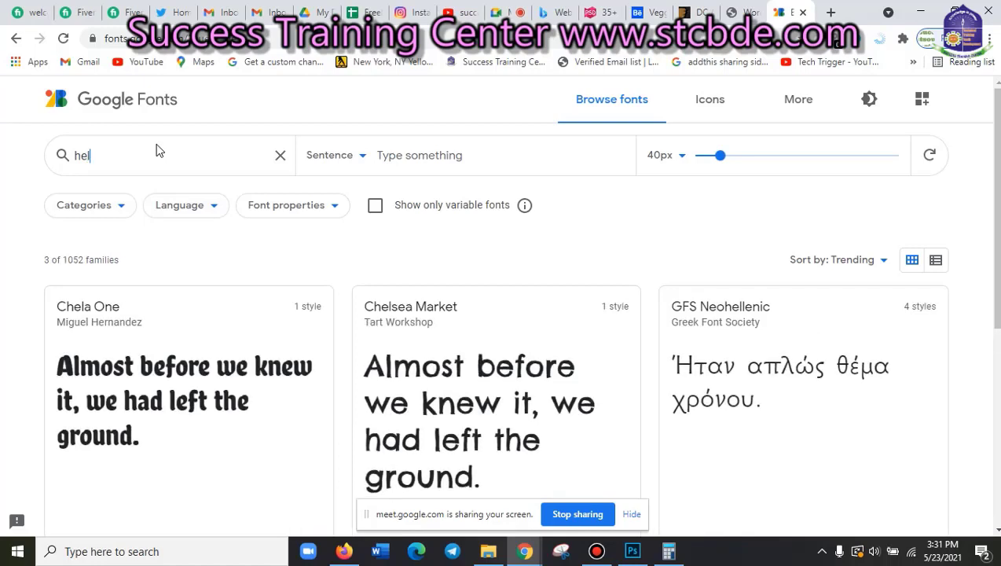
{"action": "type", "text": "v"}
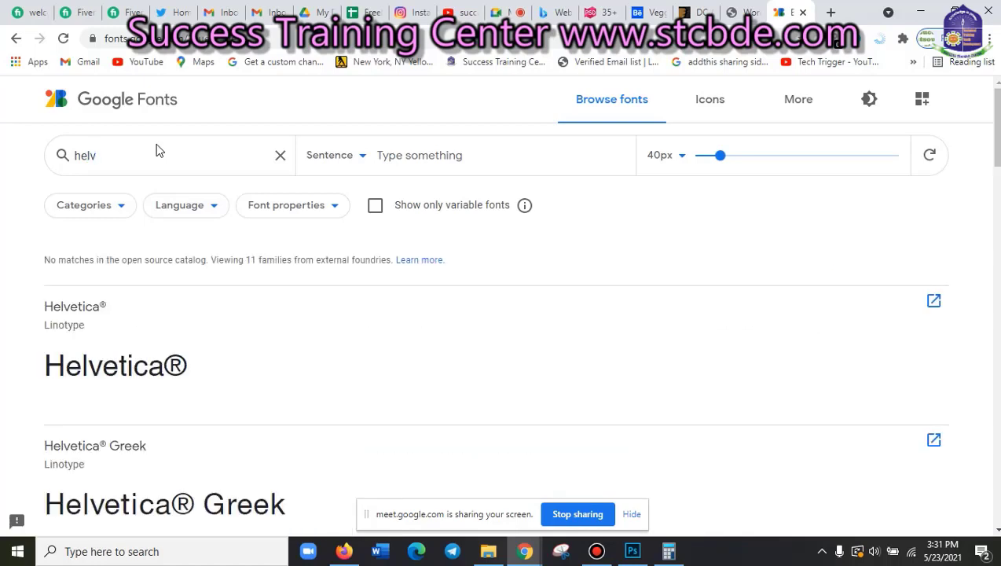
{"action": "scroll", "coordinate": [151, 457], "scroll_direction": "down", "scroll_amount": 2}
{"action": "scroll", "coordinate": [167, 420], "scroll_direction": "down", "scroll_amount": 2}
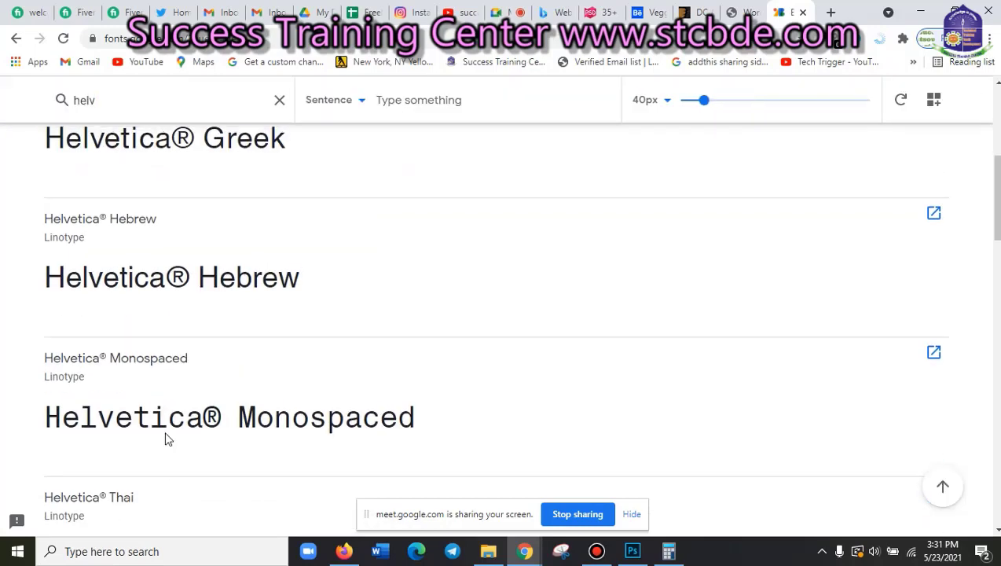
{"action": "scroll", "coordinate": [167, 437], "scroll_direction": "up", "scroll_amount": 1}
{"action": "scroll", "coordinate": [167, 438], "scroll_direction": "up", "scroll_amount": 2}
{"action": "scroll", "coordinate": [118, 235], "scroll_direction": "up", "scroll_amount": 2}
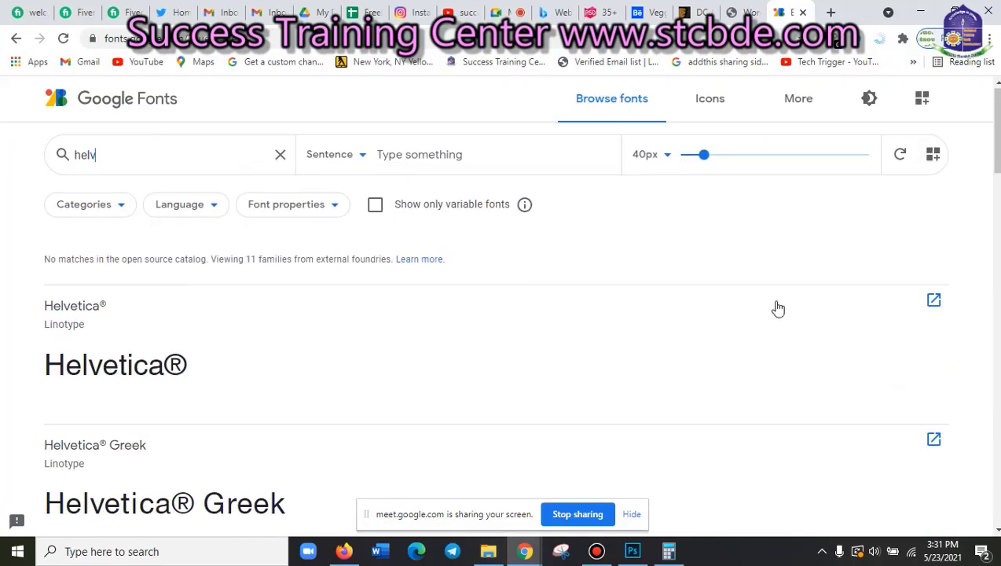
{"action": "scroll", "coordinate": [419, 342], "scroll_direction": "down", "scroll_amount": 3}
{"action": "scroll", "coordinate": [424, 344], "scroll_direction": "down", "scroll_amount": 5}
{"action": "scroll", "coordinate": [425, 344], "scroll_direction": "down", "scroll_amount": 3}
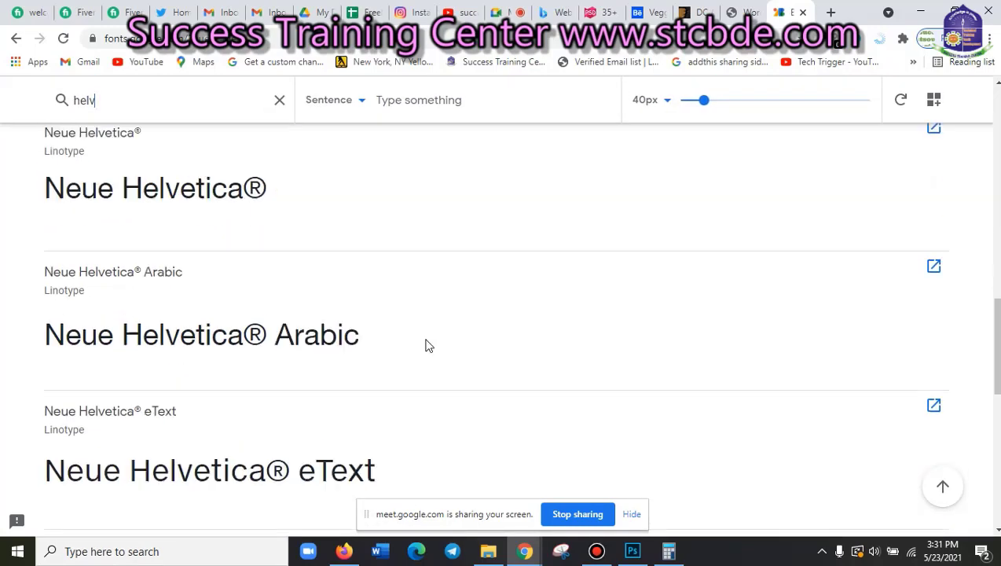
{"action": "scroll", "coordinate": [427, 344], "scroll_direction": "up", "scroll_amount": 5}
{"action": "scroll", "coordinate": [129, 328], "scroll_direction": "up", "scroll_amount": 2}
{"action": "scroll", "coordinate": [126, 334], "scroll_direction": "up", "scroll_amount": 2}
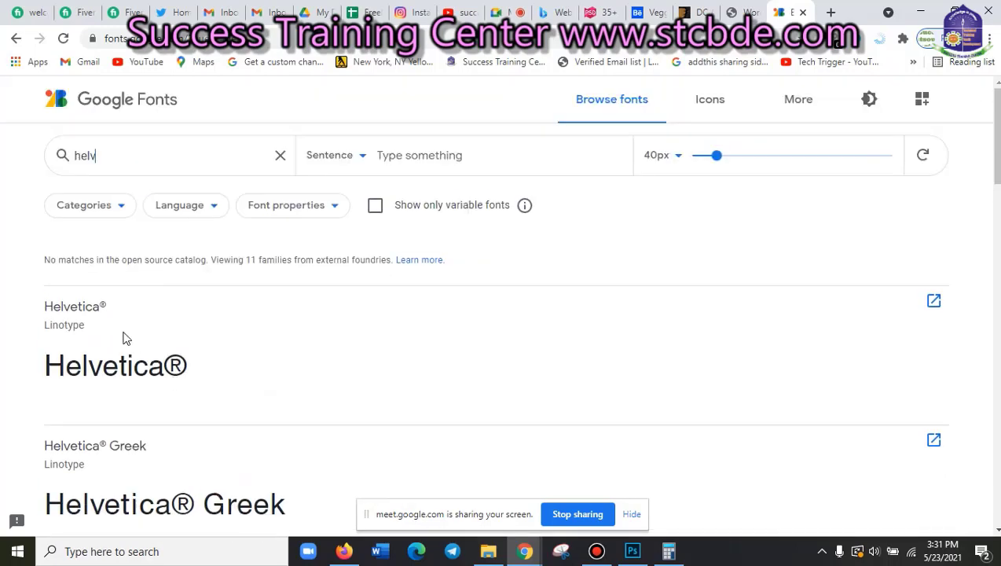
- Open Helvetica's Monotype page in a new tab, then go back to the Google Fonts results
{"action": "left_click", "coordinate": [68, 313]}
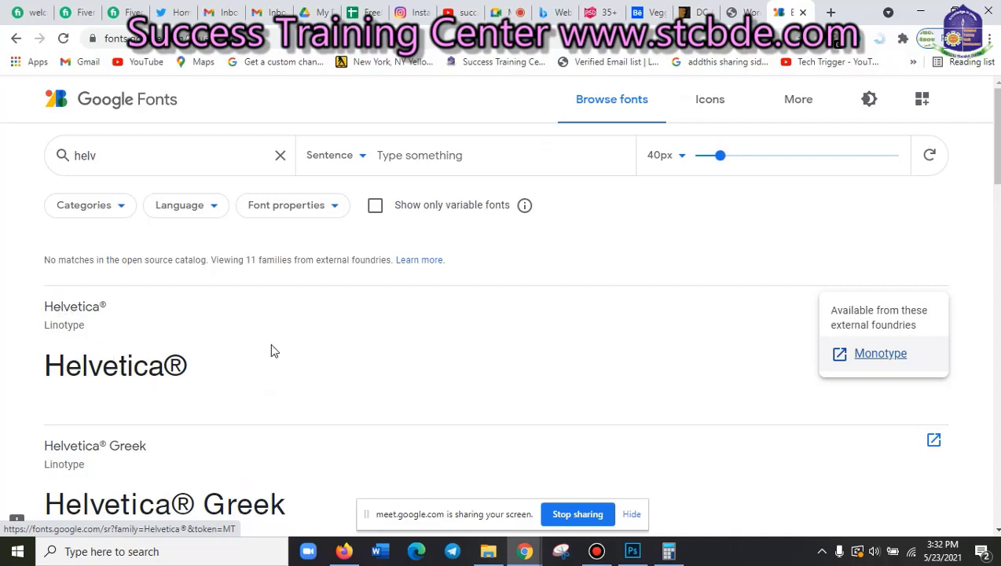
{"action": "scroll", "coordinate": [330, 384], "scroll_direction": "down", "scroll_amount": 2}
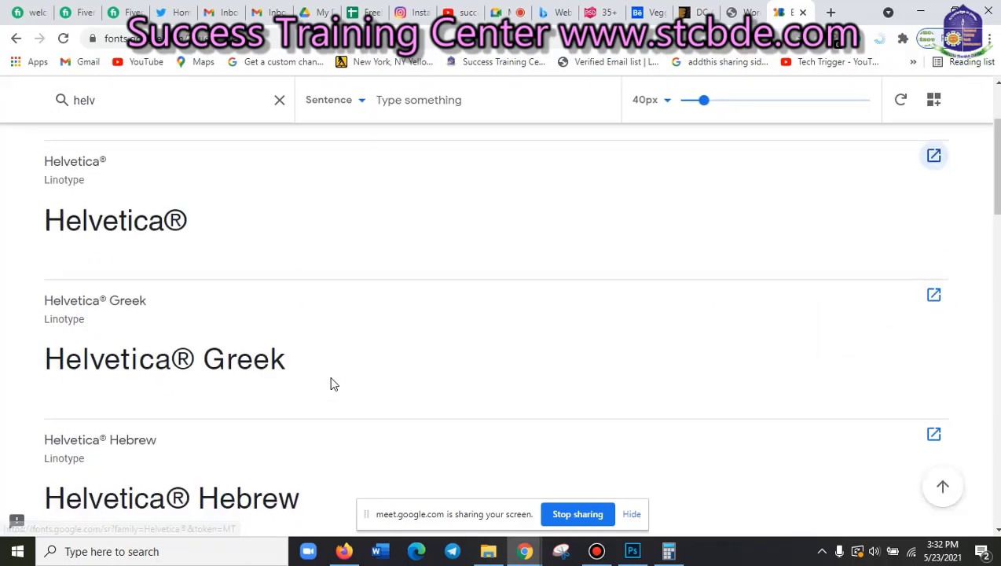
{"action": "scroll", "coordinate": [135, 387], "scroll_direction": "up", "scroll_amount": 2}
{"action": "left_click", "coordinate": [68, 311]}
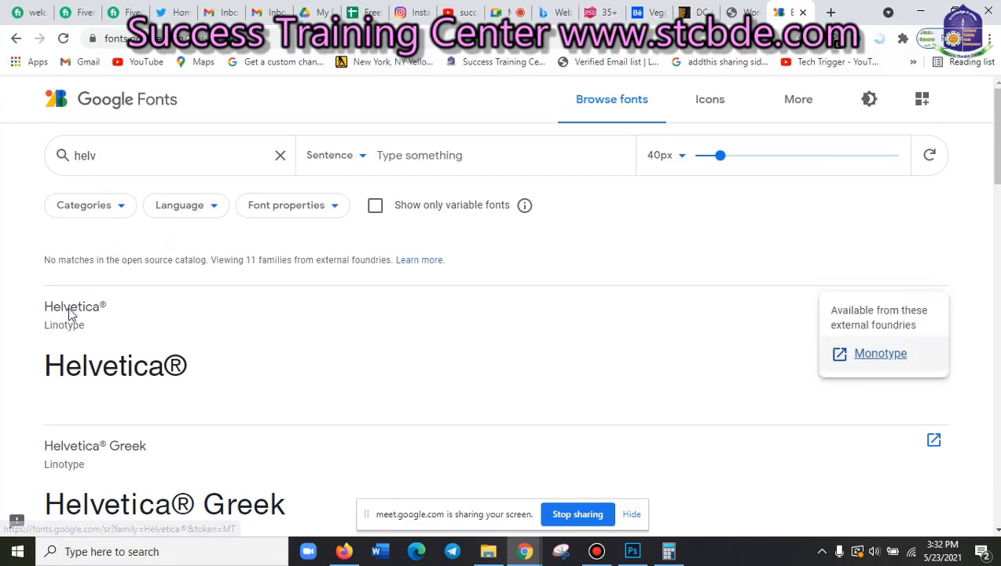
{"action": "left_click", "coordinate": [888, 355]}
{"action": "left_click", "coordinate": [748, 7]}
{"action": "scroll", "coordinate": [436, 365], "scroll_direction": "down", "scroll_amount": 1}
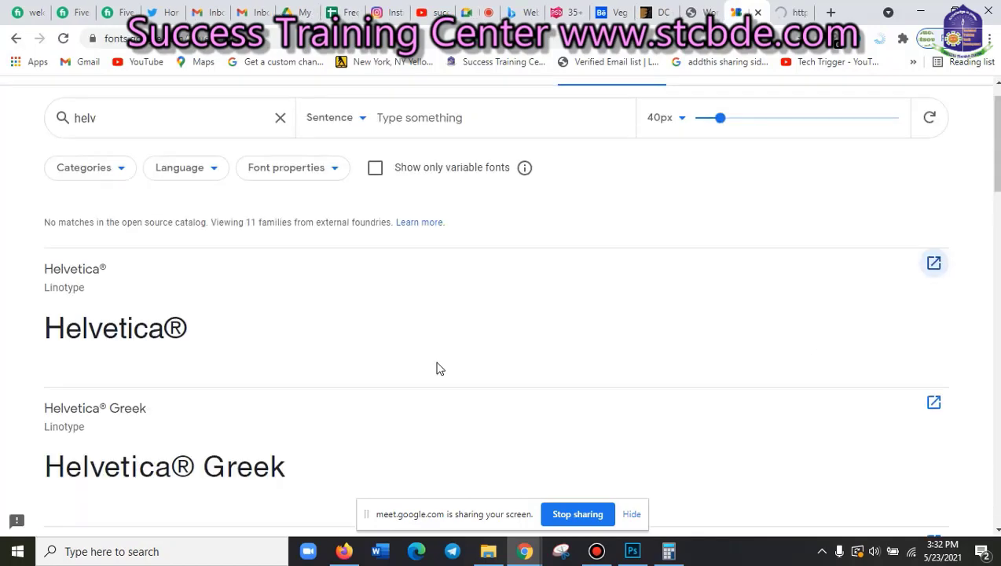
{"action": "scroll", "coordinate": [436, 365], "scroll_direction": "up", "scroll_amount": 1}
{"action": "scroll", "coordinate": [440, 395], "scroll_direction": "down", "scroll_amount": 5}
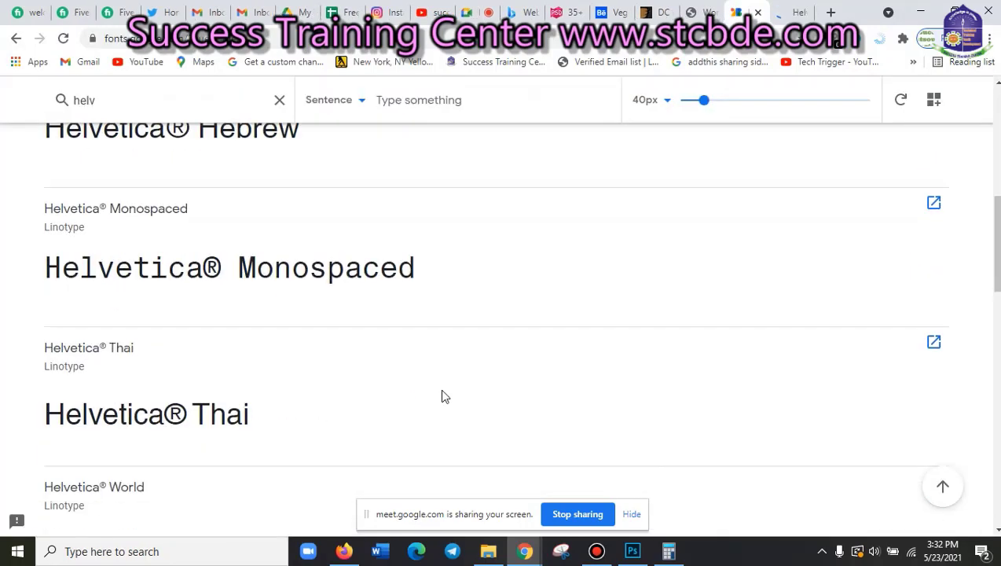
{"action": "scroll", "coordinate": [440, 395], "scroll_direction": "up", "scroll_amount": 2}
- Browse the fonts.com Helvetica page, which lists 36 styles priced from $39
{"action": "left_click", "coordinate": [779, 8]}
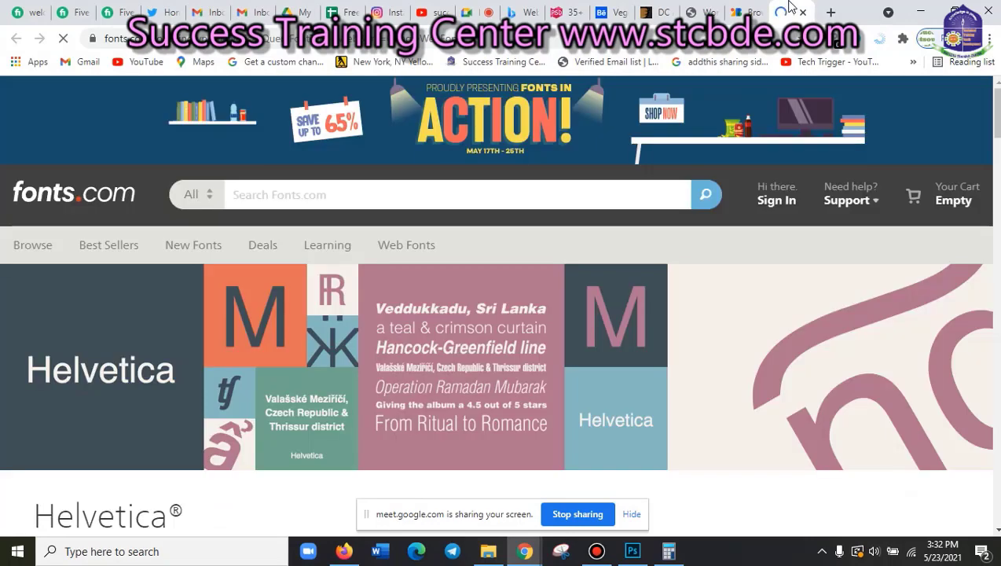
{"action": "scroll", "coordinate": [665, 254], "scroll_direction": "down", "scroll_amount": 4}
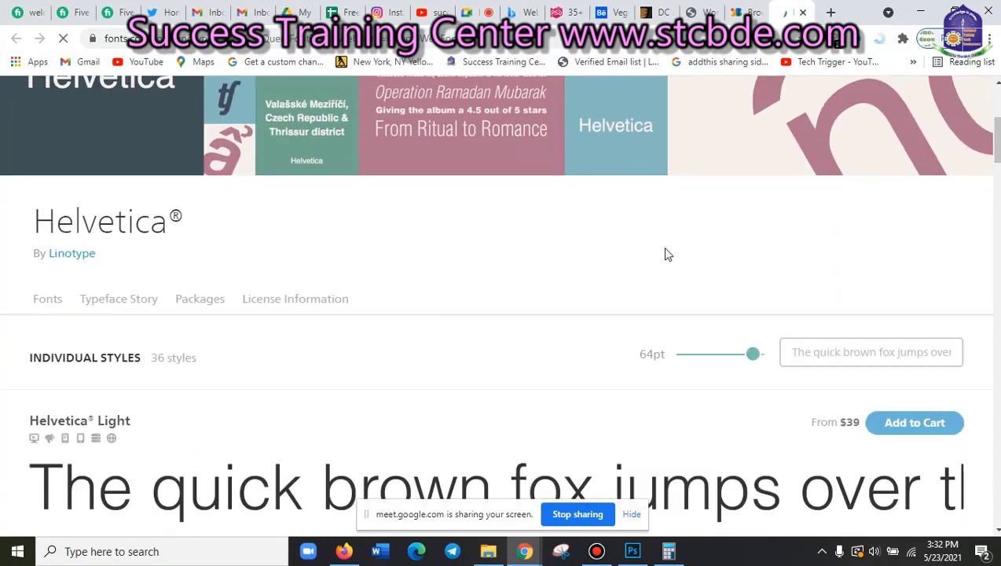
{"action": "scroll", "coordinate": [665, 254], "scroll_direction": "down", "scroll_amount": 1}
{"action": "scroll", "coordinate": [665, 254], "scroll_direction": "down", "scroll_amount": 3}
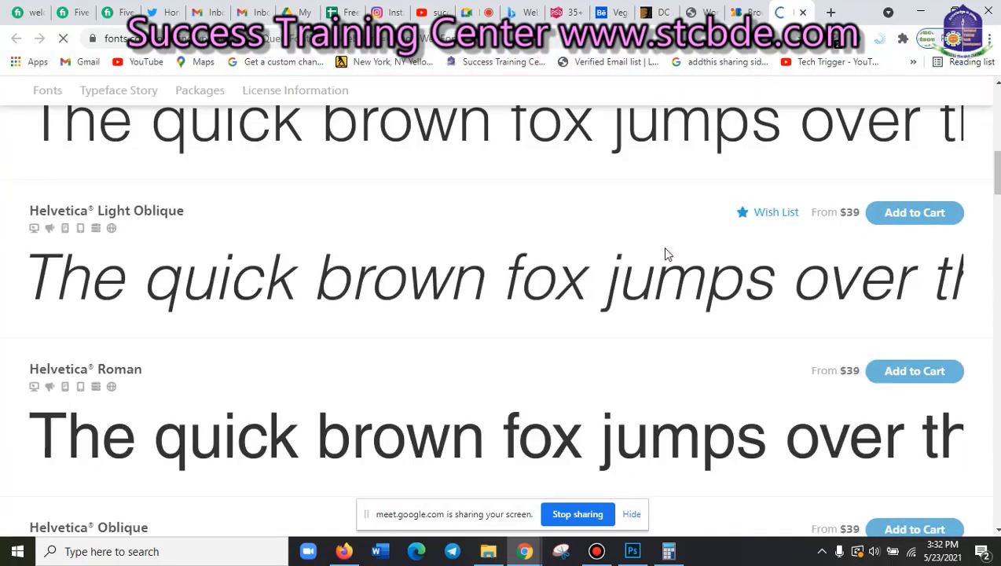
{"action": "scroll", "coordinate": [664, 254], "scroll_direction": "down", "scroll_amount": 2}
{"action": "scroll", "coordinate": [665, 254], "scroll_direction": "down", "scroll_amount": 3}
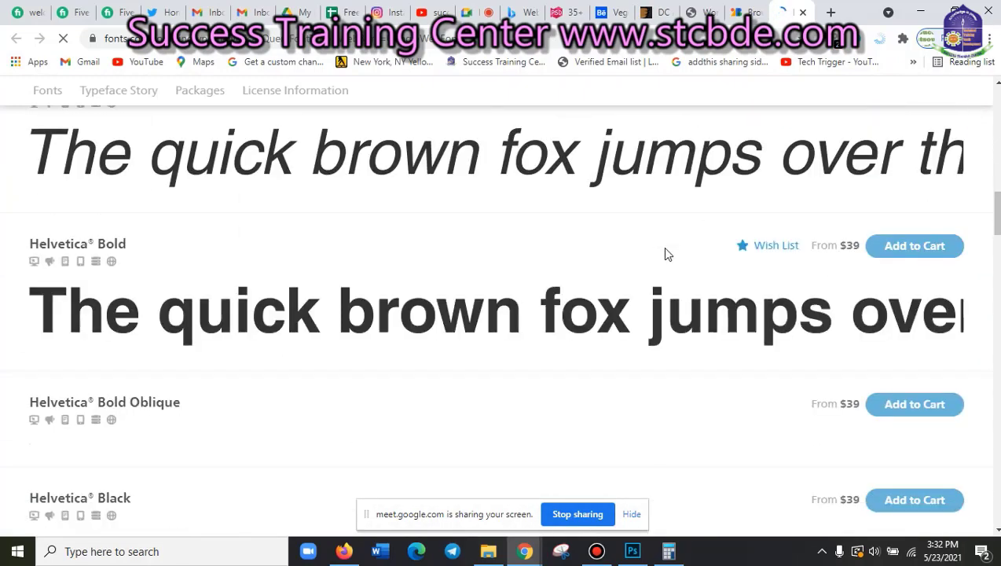
{"action": "scroll", "coordinate": [665, 254], "scroll_direction": "down", "scroll_amount": 3}
{"action": "scroll", "coordinate": [665, 253], "scroll_direction": "up", "scroll_amount": 3}
{"action": "scroll", "coordinate": [665, 254], "scroll_direction": "up", "scroll_amount": 2}
{"action": "scroll", "coordinate": [665, 254], "scroll_direction": "up", "scroll_amount": 3}
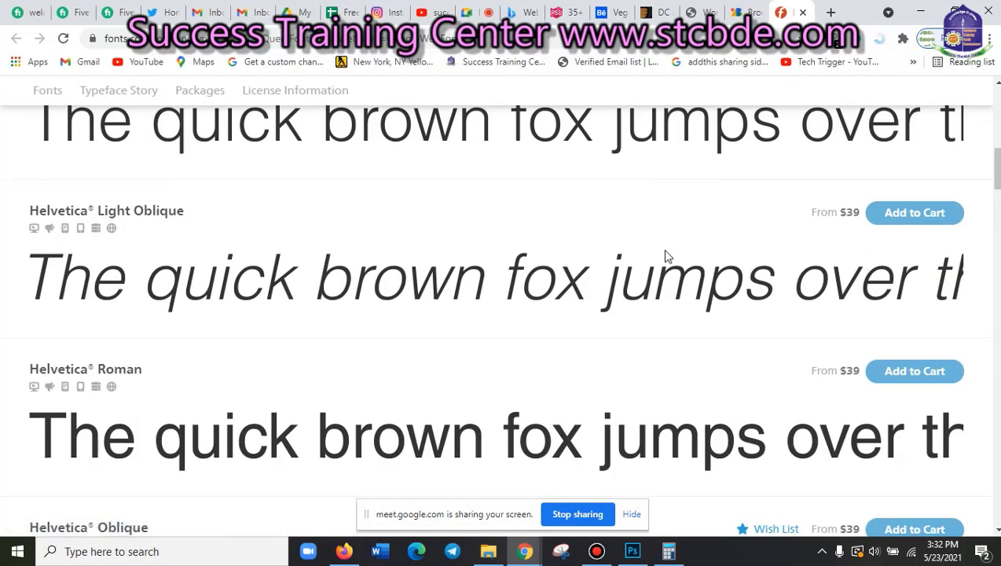
- Look over the Google Fonts Helvetica results, then close that tab
{"action": "left_click", "coordinate": [751, 12]}
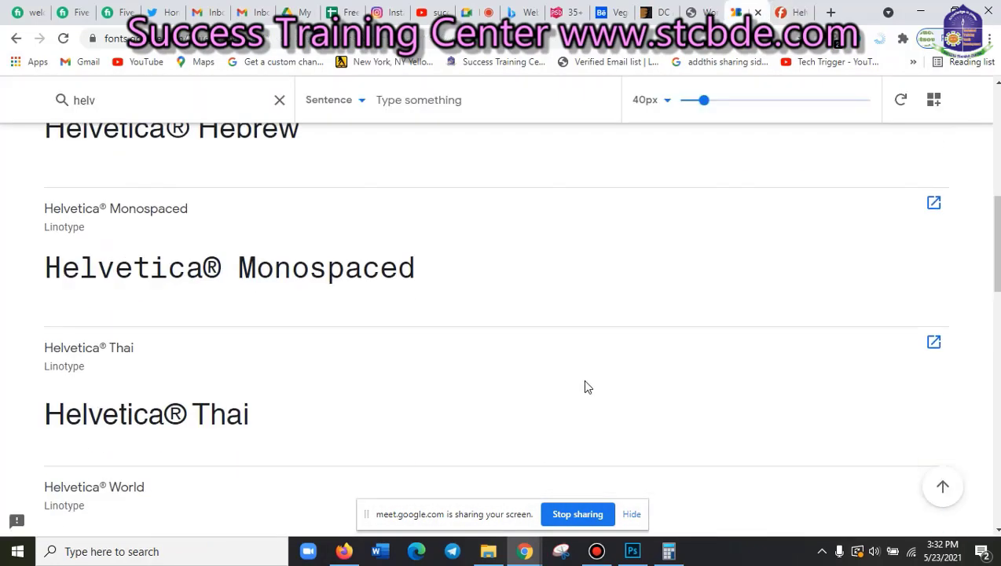
{"action": "scroll", "coordinate": [678, 299], "scroll_direction": "up", "scroll_amount": 5}
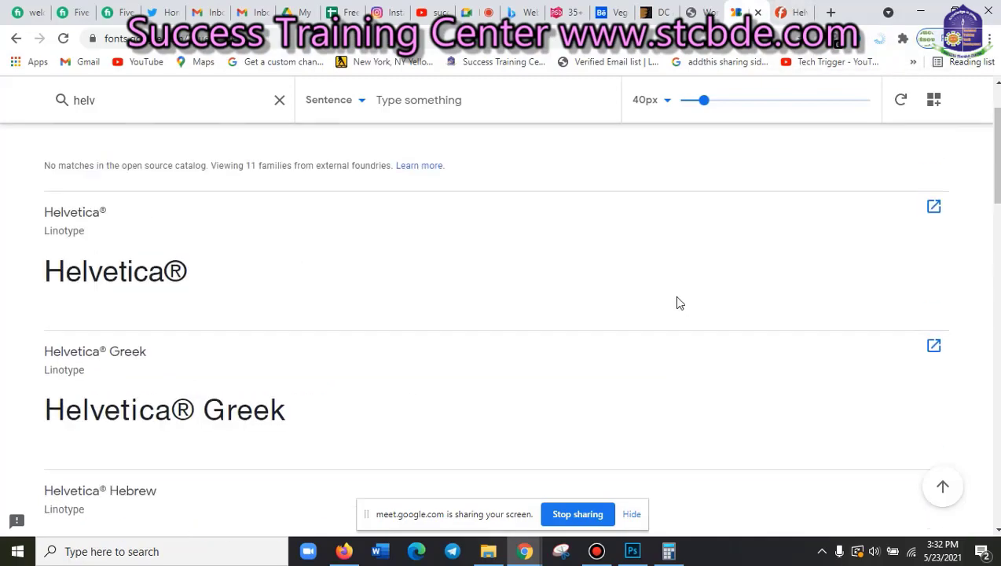
{"action": "left_click", "coordinate": [758, 13]}
- Close the Fonts.com tab and minimize Chrome to return to Photoshop
{"action": "left_click", "coordinate": [759, 13]}
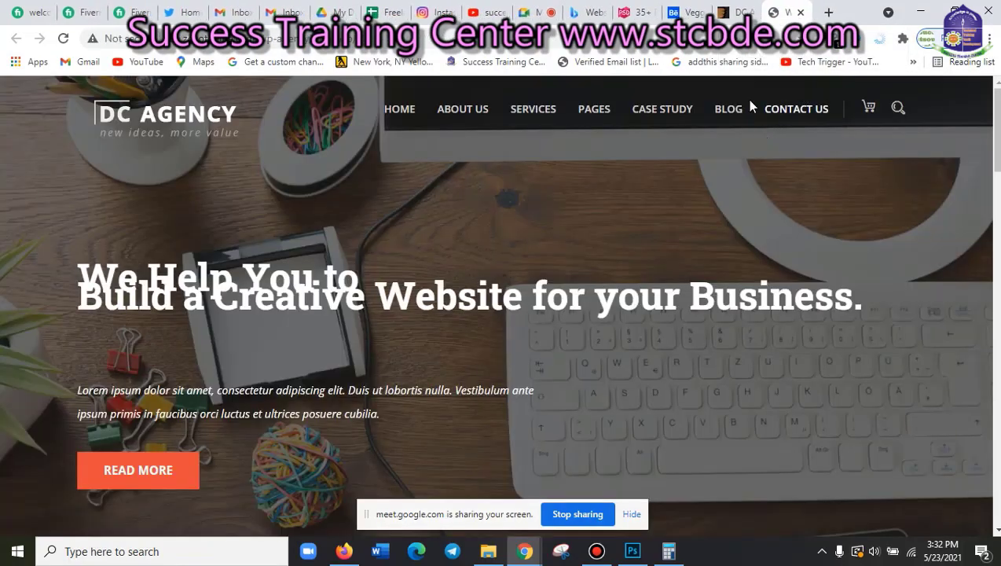
{"action": "scroll", "coordinate": [702, 348], "scroll_direction": "down", "scroll_amount": 2}
{"action": "scroll", "coordinate": [702, 348], "scroll_direction": "up", "scroll_amount": 2}
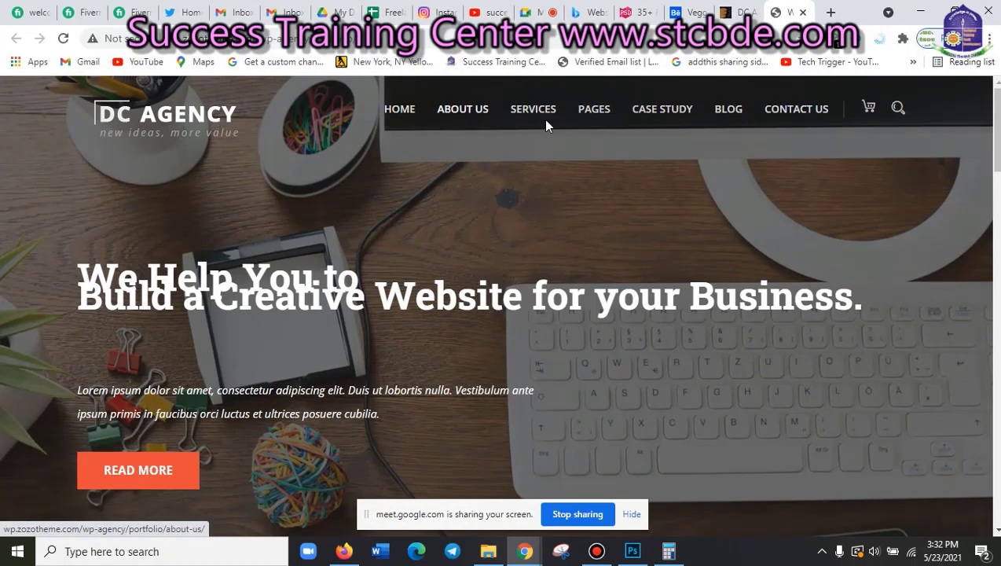
{"action": "left_click", "coordinate": [911, 8]}
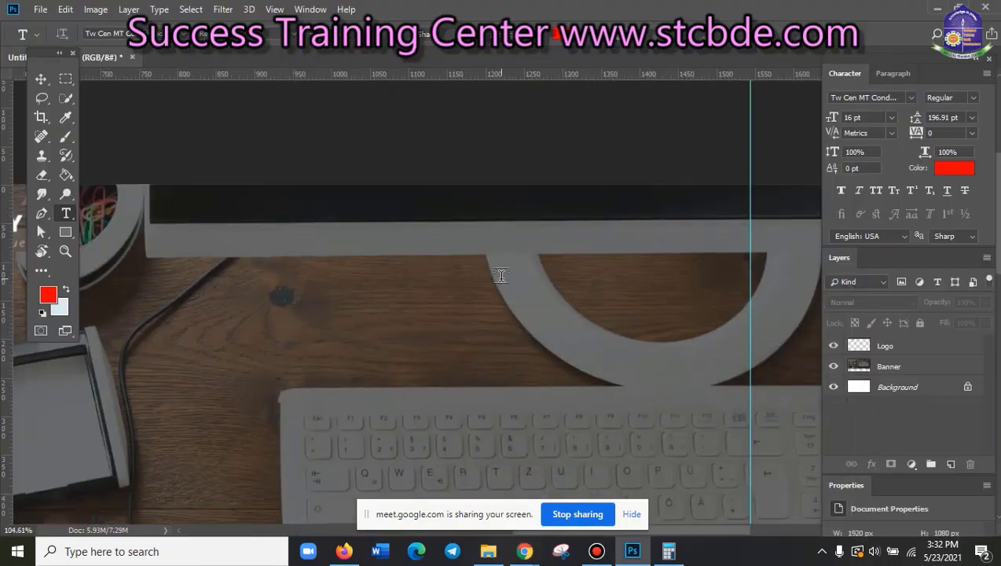
- Start a text layer on the banner's top bar and set its font to Microsoft Sans Serif Regular
{"action": "scroll", "coordinate": [501, 275], "scroll_direction": "up", "scroll_amount": 1}
{"action": "scroll", "coordinate": [456, 237], "scroll_direction": "up", "scroll_amount": 1}
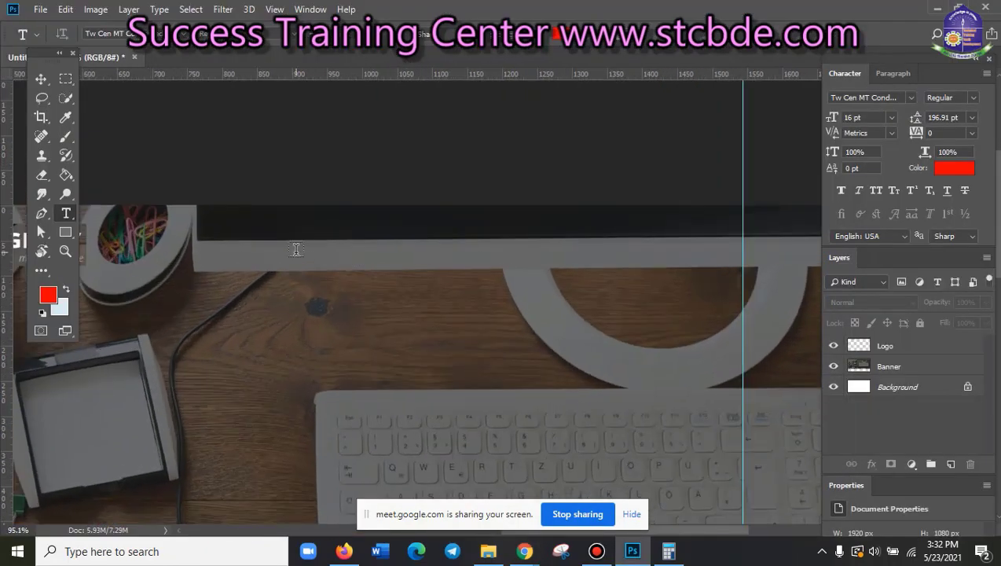
{"action": "left_click", "coordinate": [242, 247]}
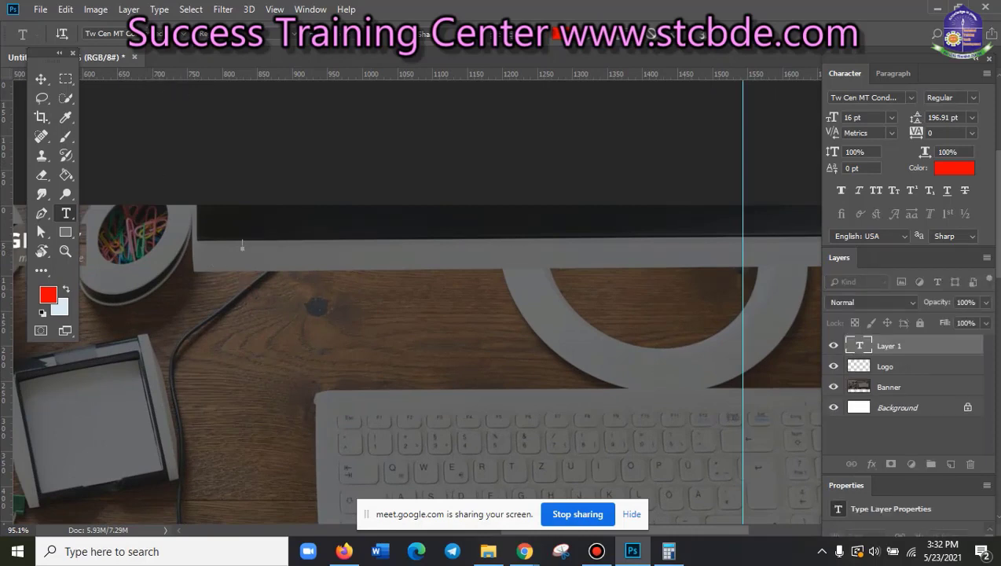
{"action": "left_click", "coordinate": [110, 33]}
{"action": "key", "text": "Escape"}
{"action": "type", "text": "H"}
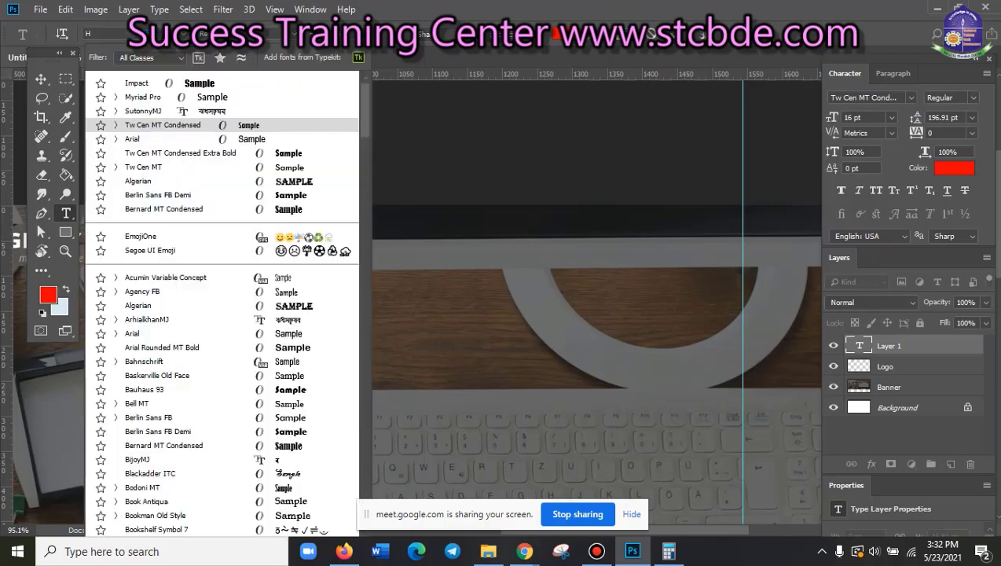
{"action": "type", "text": "e"}
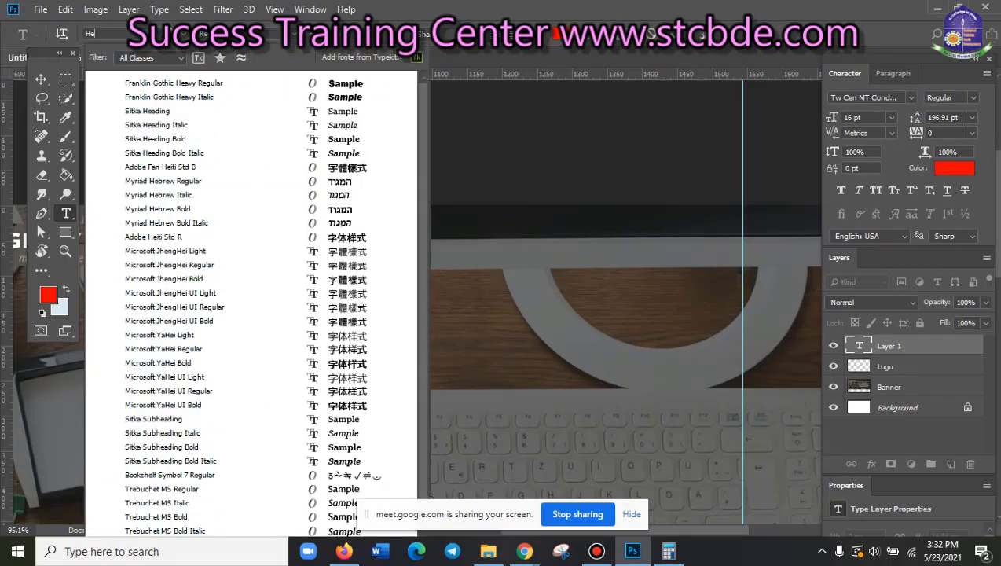
{"action": "type", "text": "l"}
{"action": "key", "text": "BackSpace"}
{"action": "key", "text": "BackSpace"}
{"action": "key", "text": "BackSpace"}
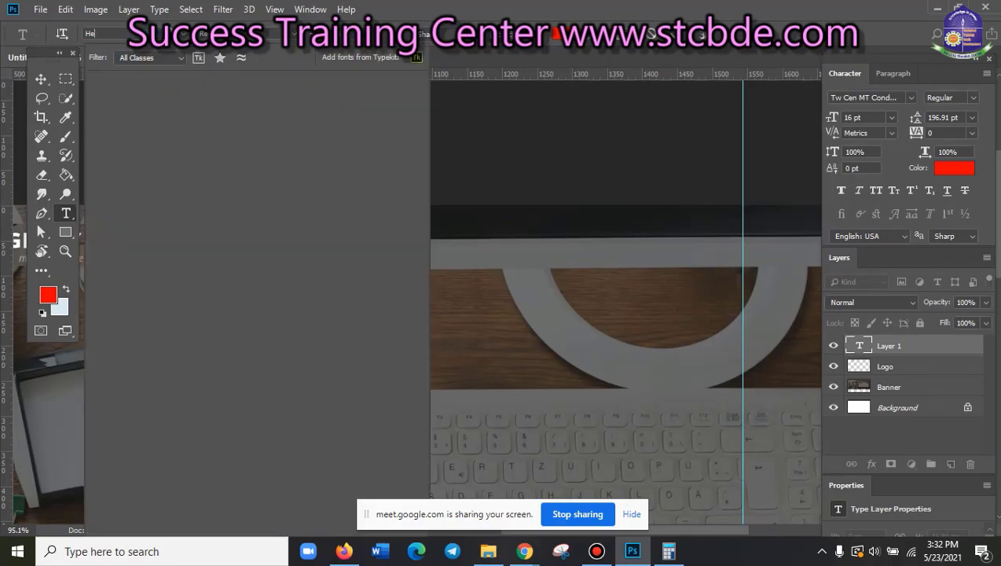
{"action": "type", "text": "san s"}
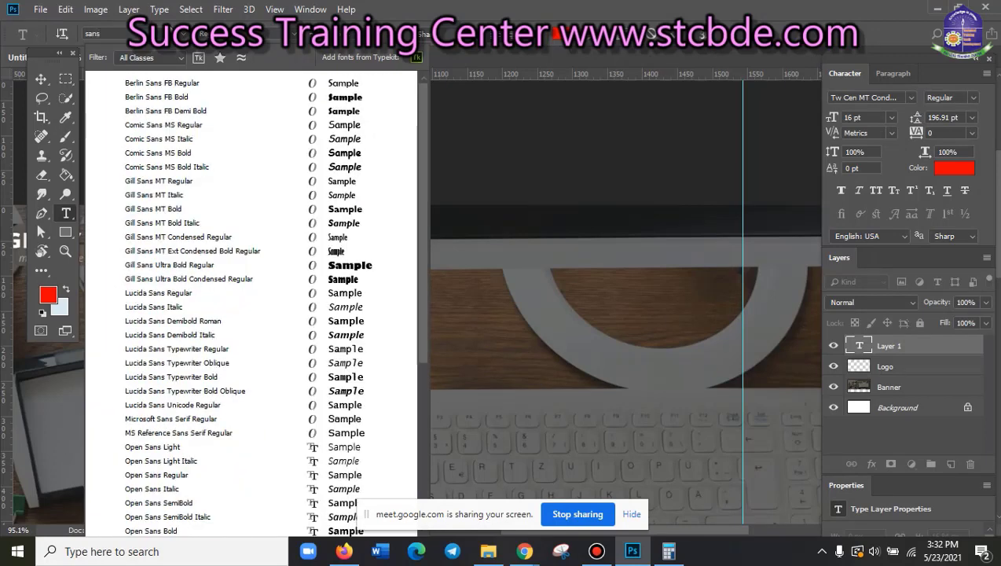
{"action": "type", "text": "e"}
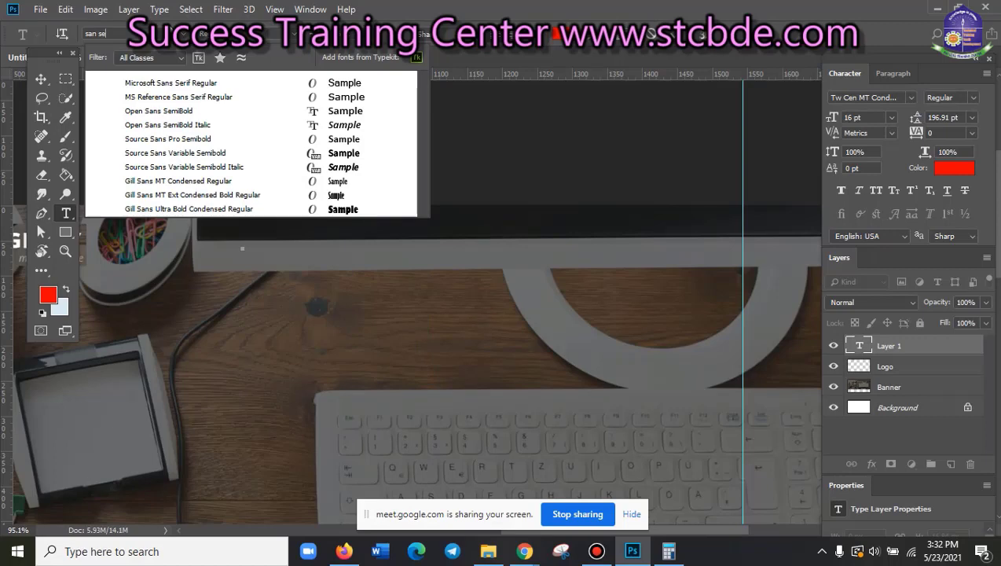
{"action": "left_click", "coordinate": [200, 86]}
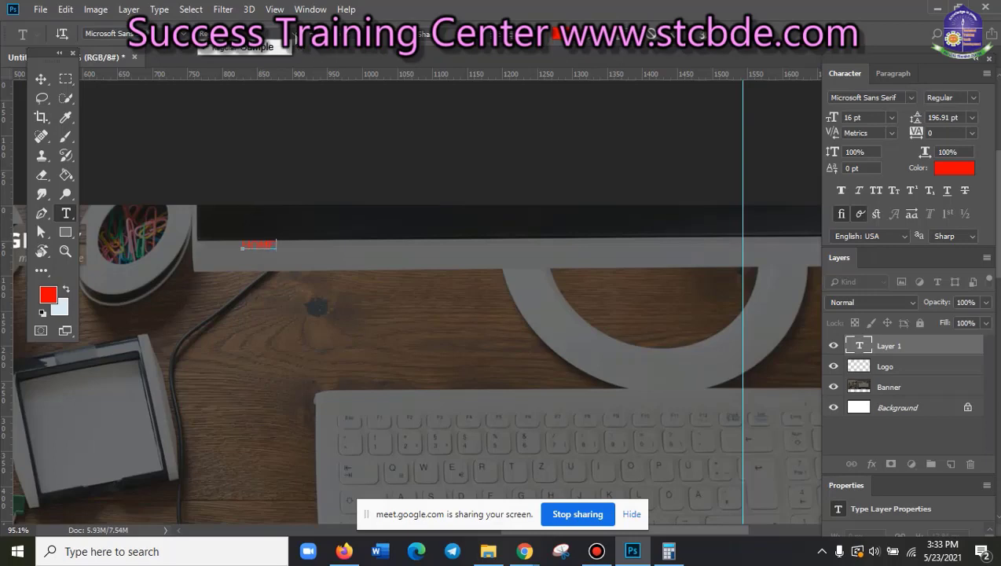
- Set the HOME text colour to white (#ffffff)
{"action": "left_click", "coordinate": [554, 34]}
{"action": "left_click_drag", "start_coordinate": [671, 271], "coordinate": [614, 238]}
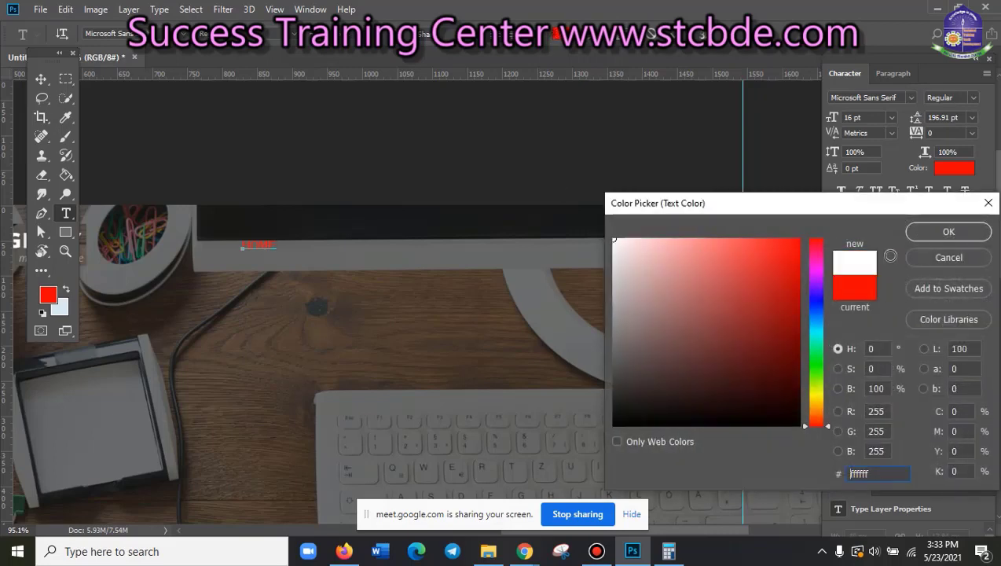
{"action": "left_click", "coordinate": [957, 233]}
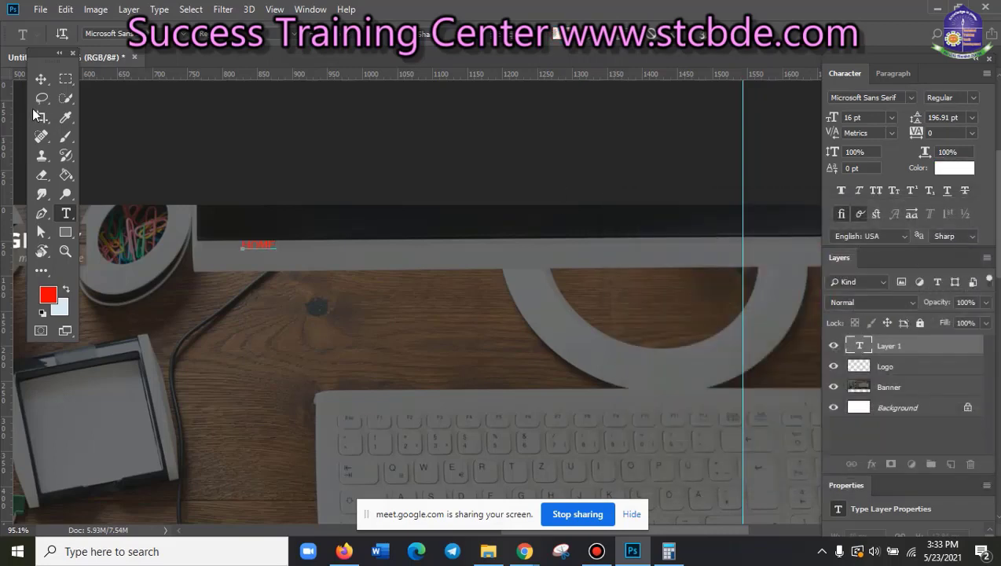
{"action": "left_click", "coordinate": [41, 79]}
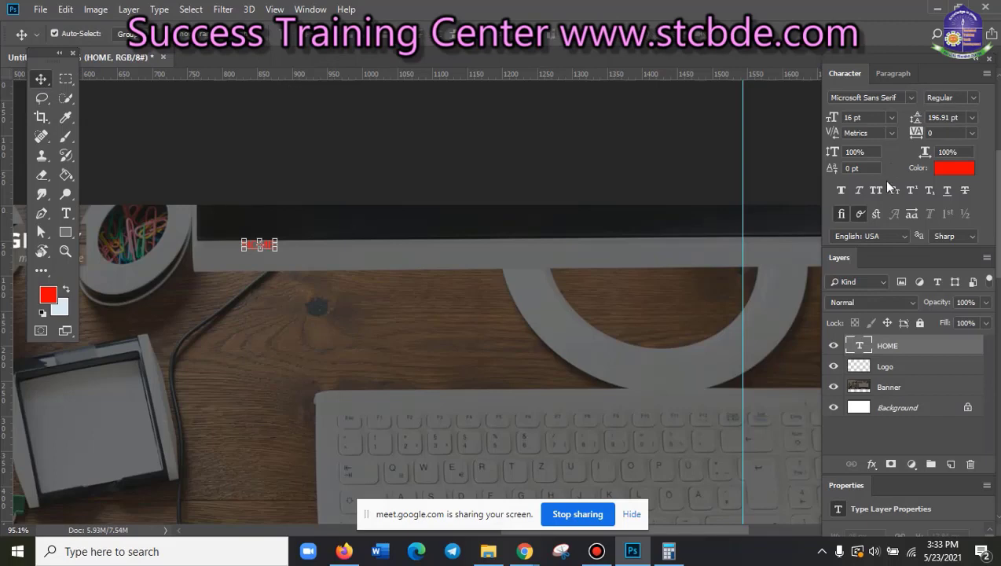
{"action": "left_click", "coordinate": [946, 172]}
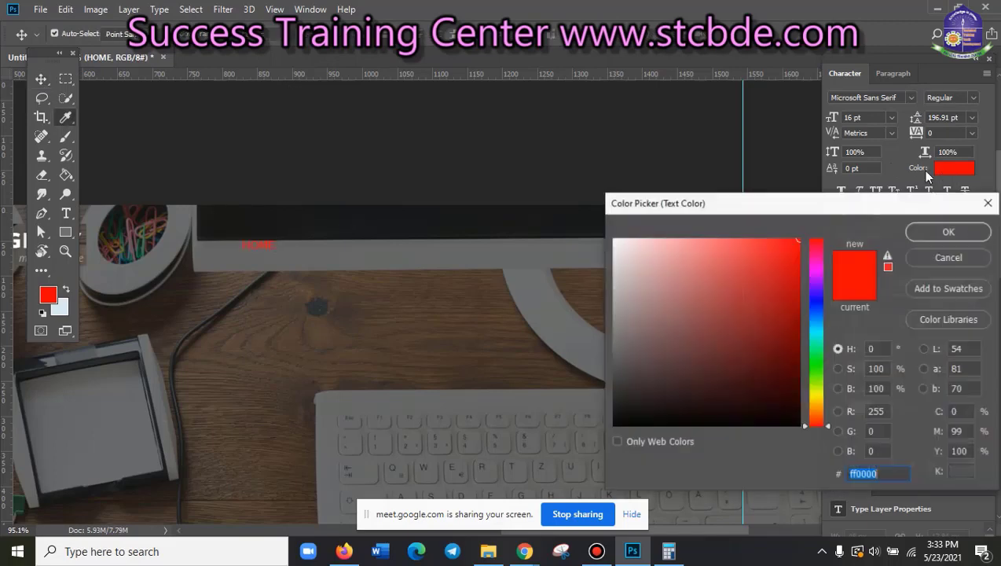
{"action": "left_click_drag", "start_coordinate": [619, 264], "coordinate": [614, 238]}
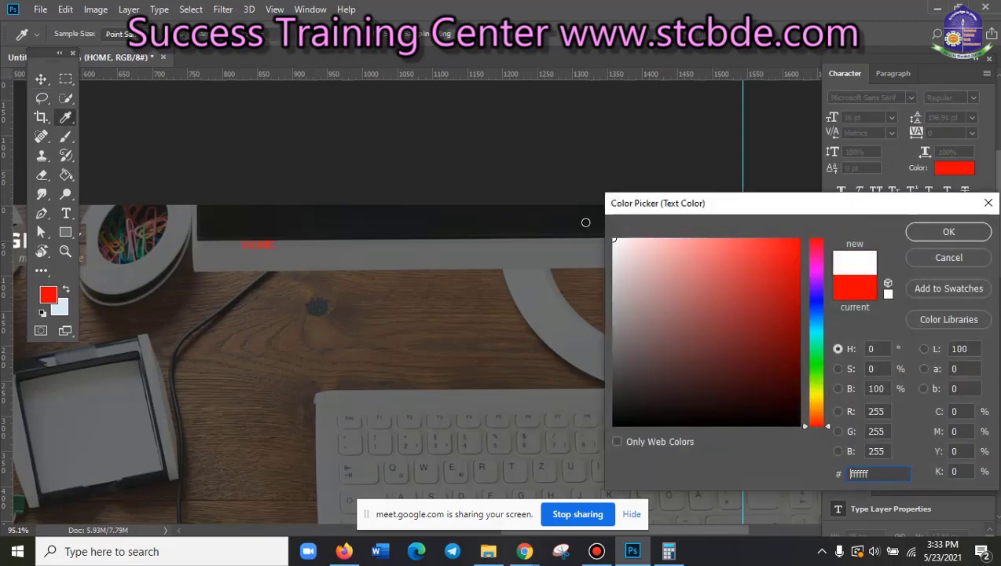
{"action": "left_click", "coordinate": [977, 233]}
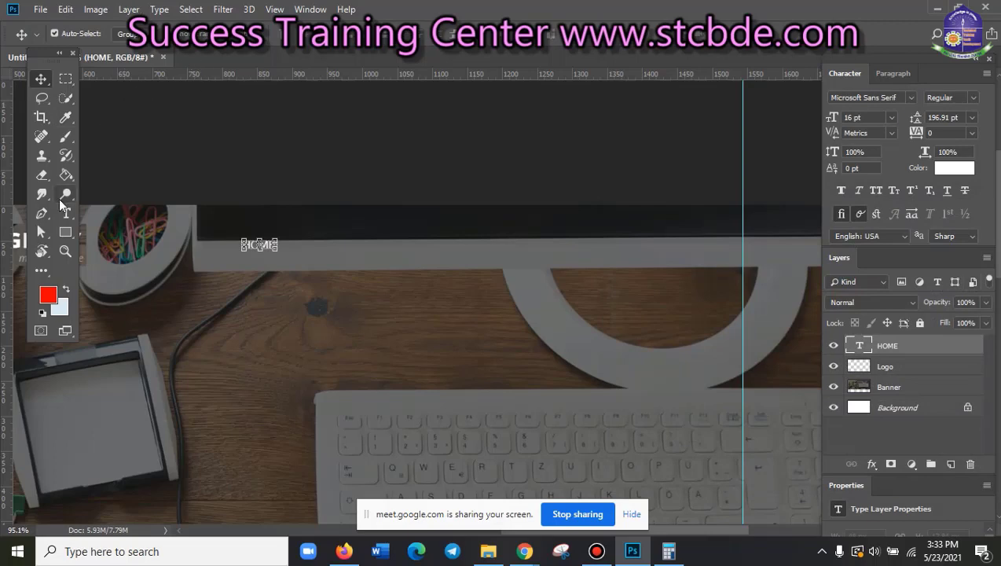
- Change the HOME text font to Myriad Pro Bold
{"action": "left_click", "coordinate": [66, 212]}
{"action": "left_click", "coordinate": [183, 35]}
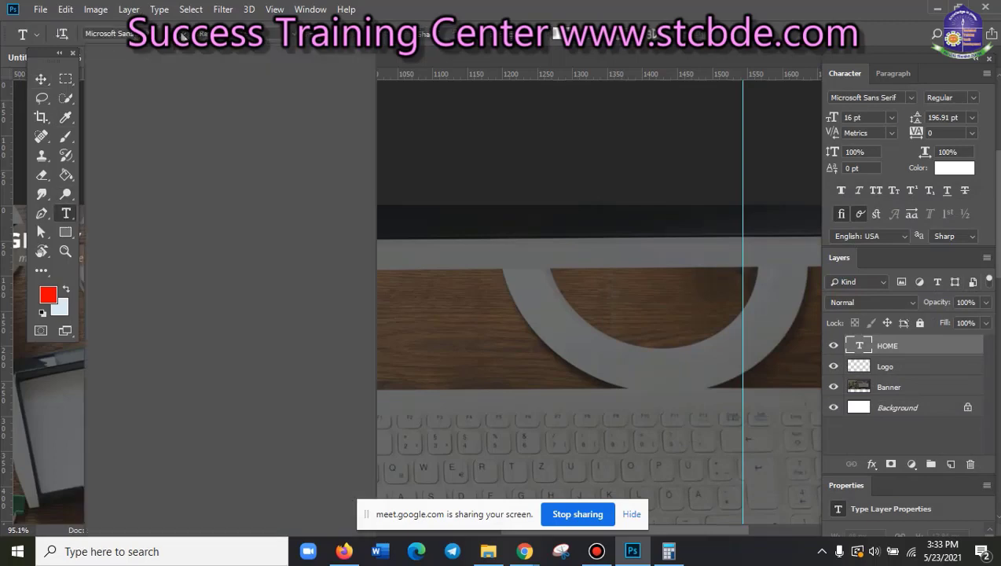
{"action": "key", "text": "Down"}
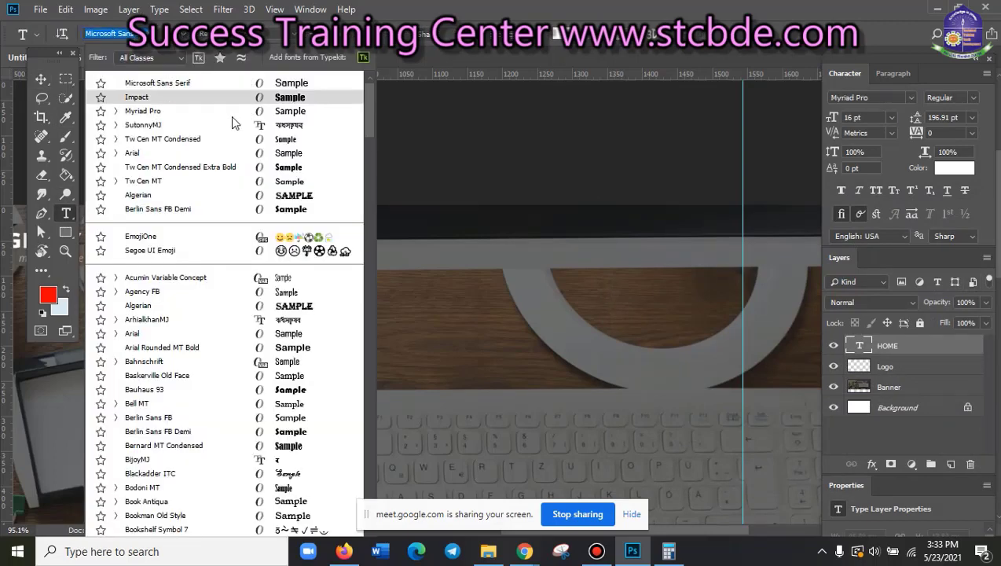
{"action": "key", "text": "Down"}
{"action": "key", "text": "Return"}
{"action": "left_click", "coordinate": [236, 34]}
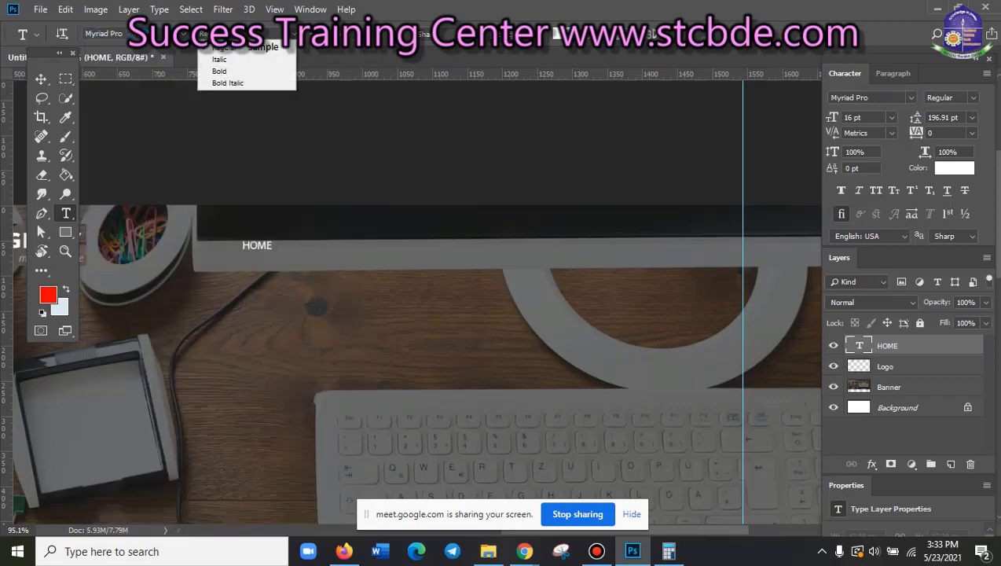
{"action": "left_click", "coordinate": [245, 73]}
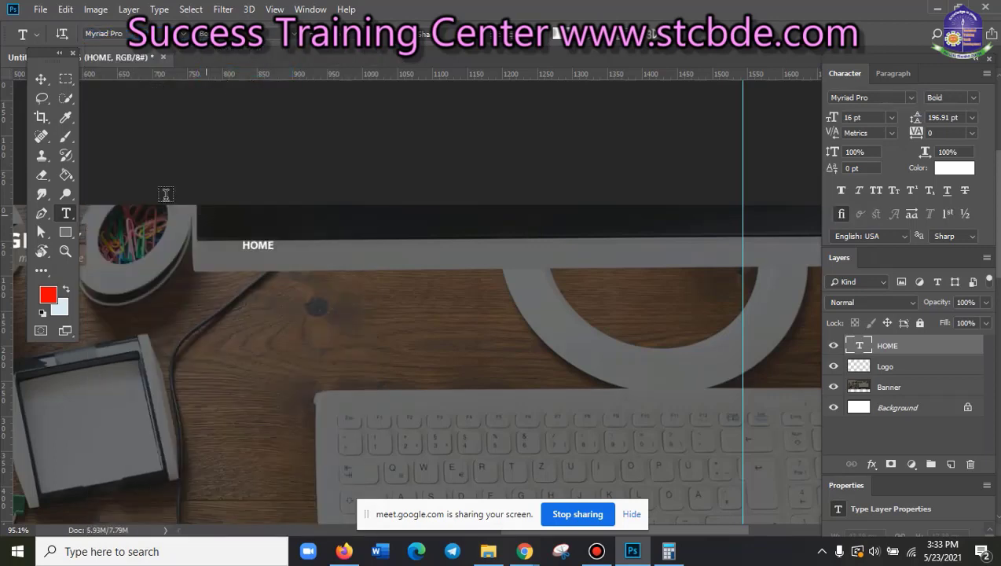
{"action": "scroll", "coordinate": [247, 321], "scroll_direction": "down", "scroll_amount": 3}
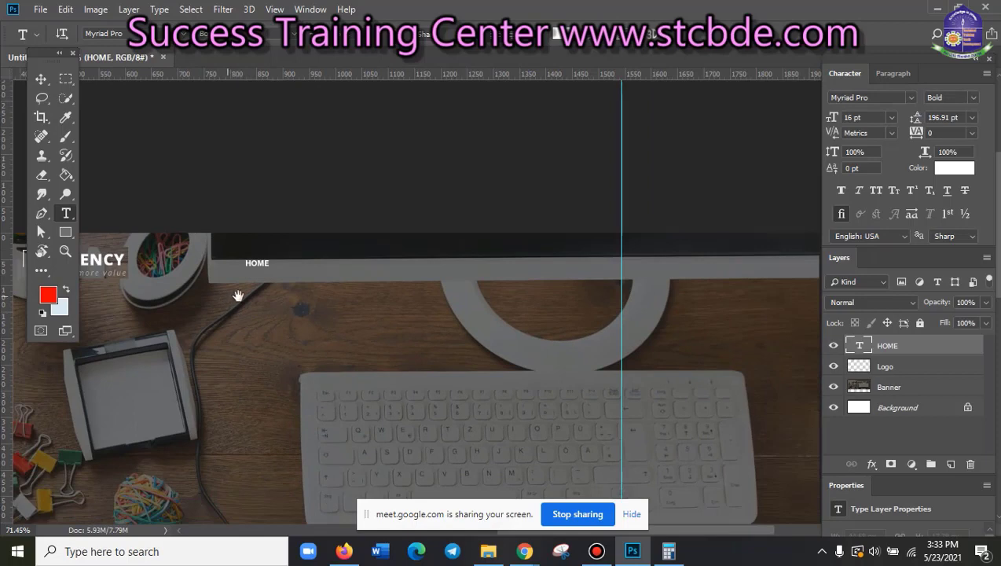
{"action": "scroll", "coordinate": [239, 291], "scroll_direction": "up", "scroll_amount": 2}
{"action": "left_click", "coordinate": [41, 80]}
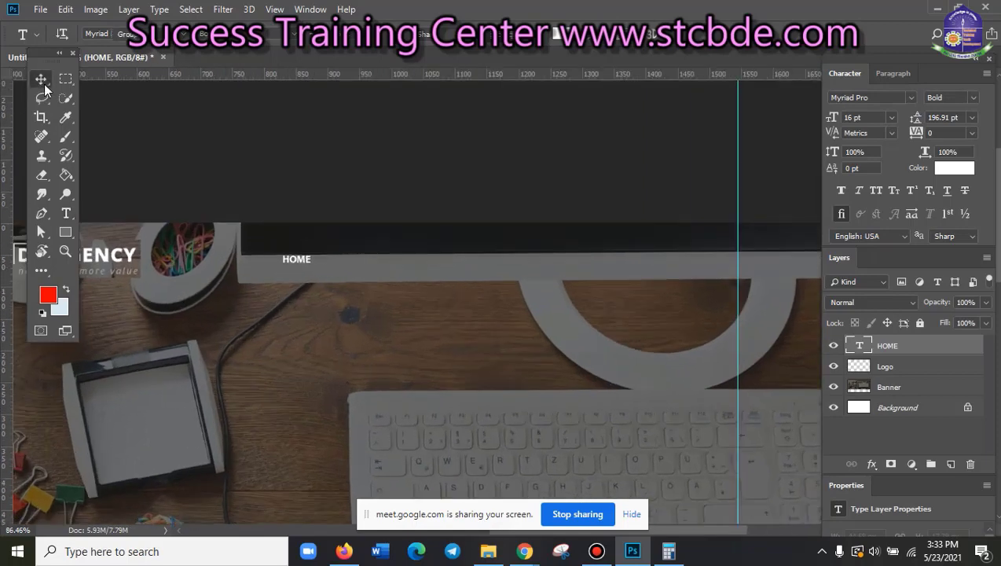
{"action": "left_click", "coordinate": [66, 213]}
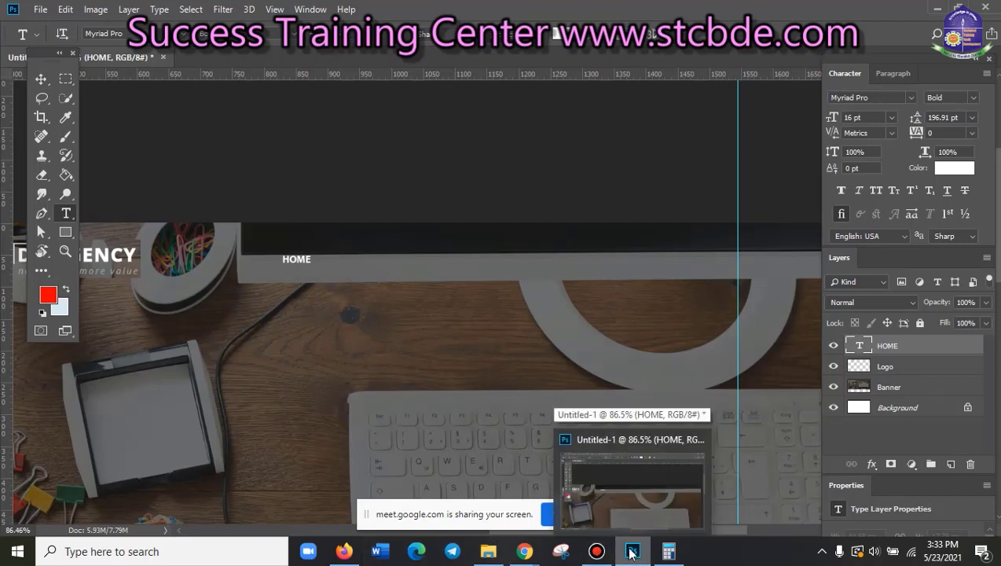
{"action": "mouse_move", "coordinate": [524, 551]}
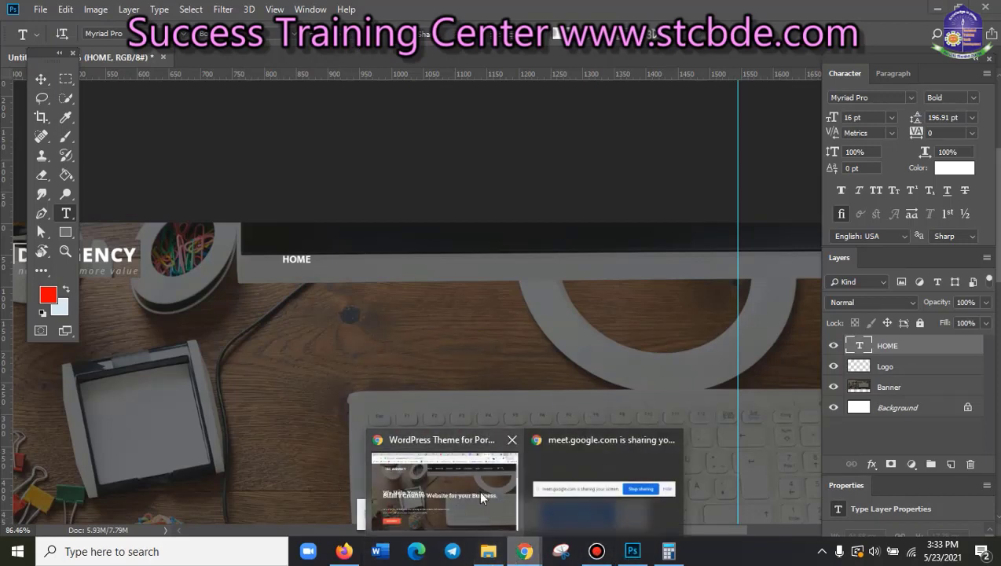
- Inspect the site's HOME link in DevTools, noting its rgba(255,255,255,0.8) colour, then close DevTools
{"action": "left_click", "coordinate": [478, 489]}
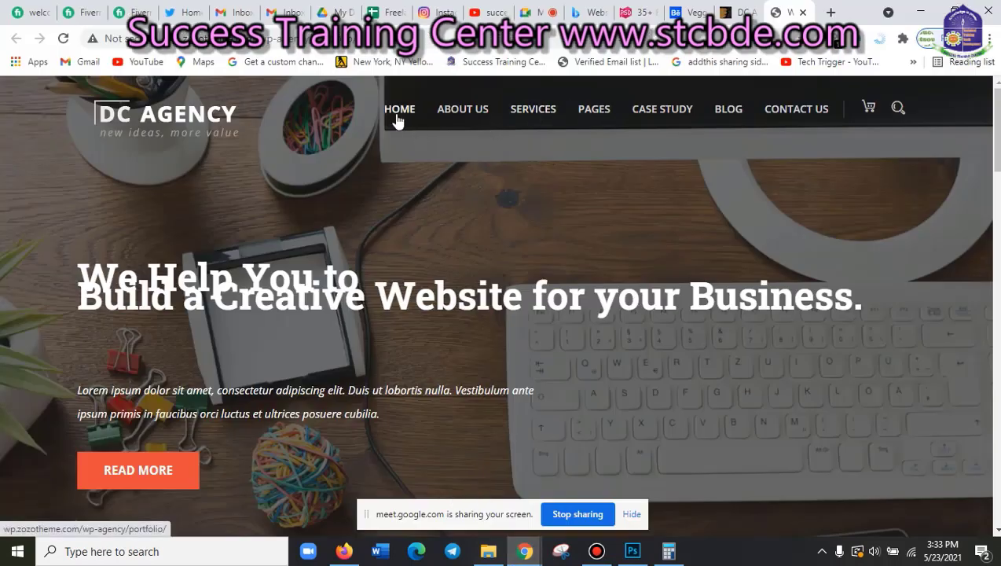
{"action": "right_click", "coordinate": [400, 106]}
{"action": "left_click", "coordinate": [467, 242]}
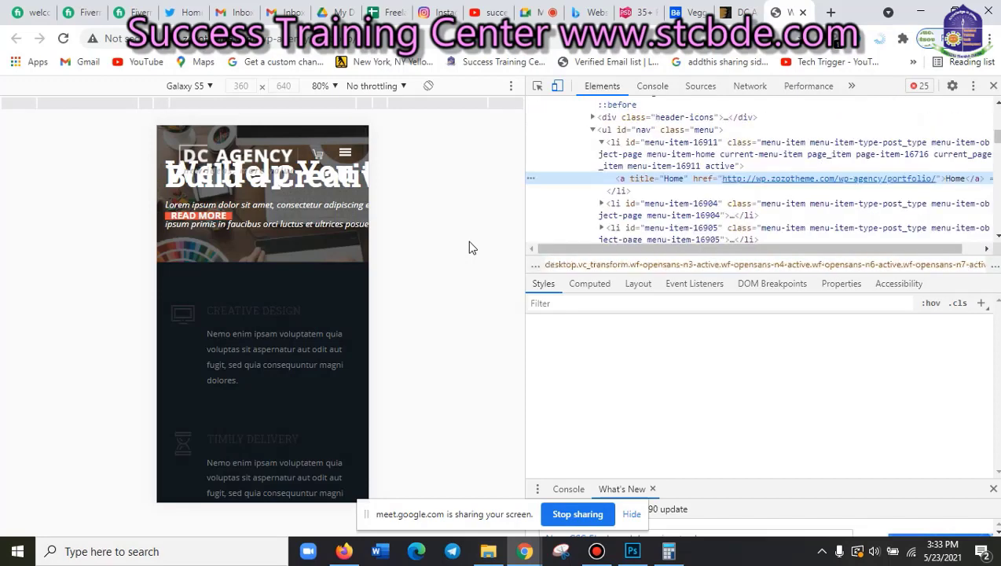
{"action": "mouse_move", "coordinate": [680, 415]}
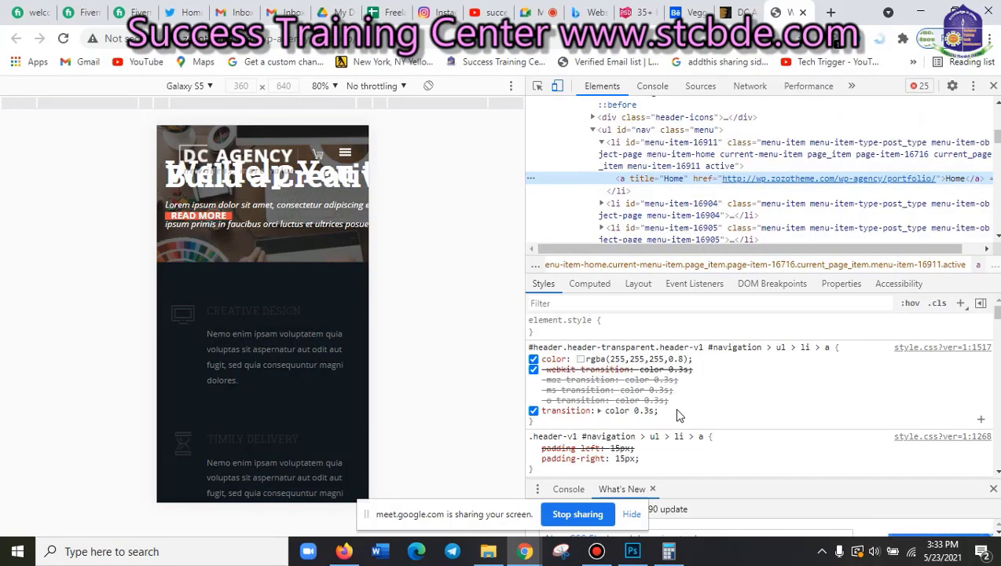
{"action": "left_click", "coordinate": [993, 86]}
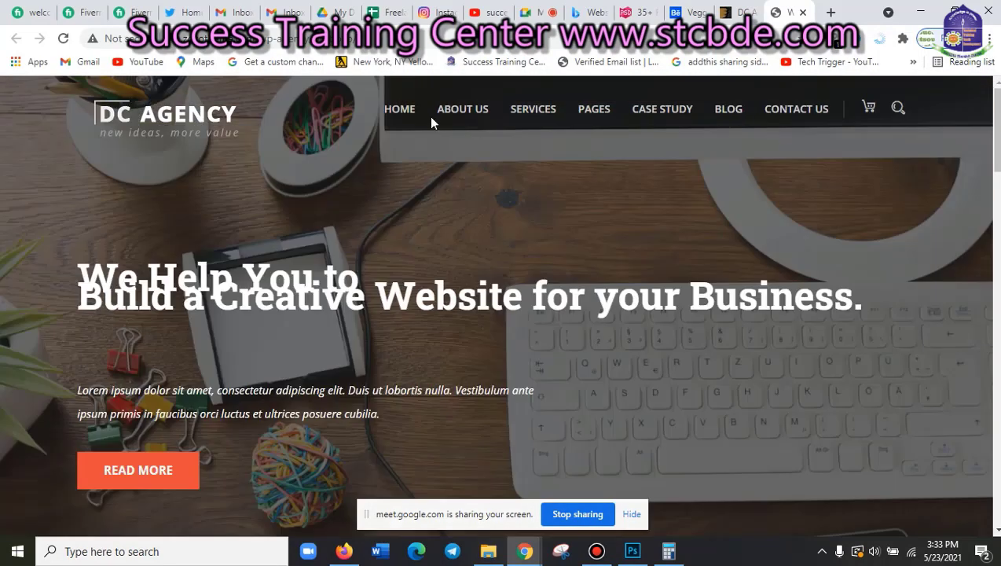
{"action": "left_click", "coordinate": [904, 41]}
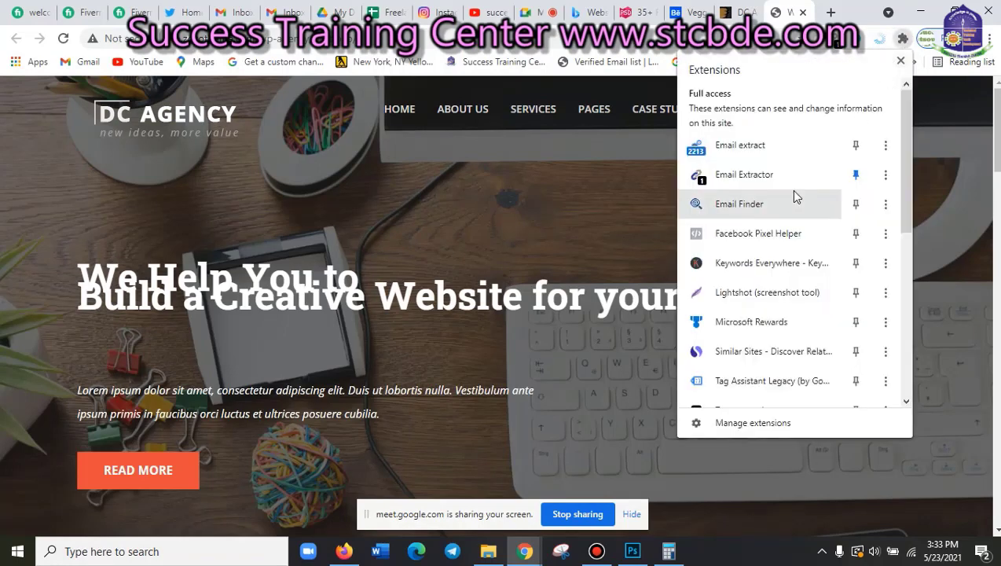
- Measure the site's HOME menu text with Lightshot (about 14x12 px), then return to Photoshop
{"action": "left_click", "coordinate": [748, 294]}
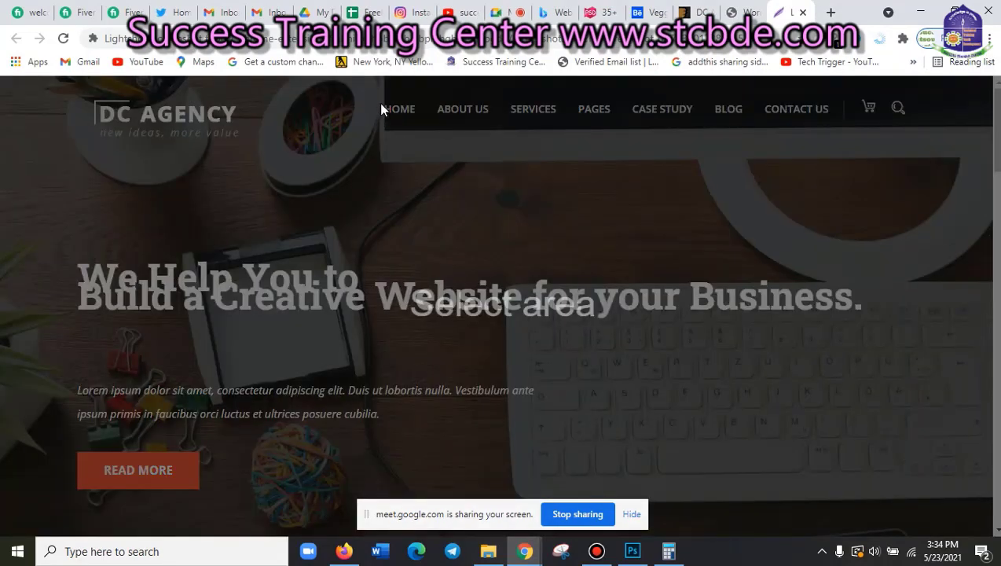
{"action": "left_click_drag", "start_coordinate": [385, 108], "coordinate": [392, 113]}
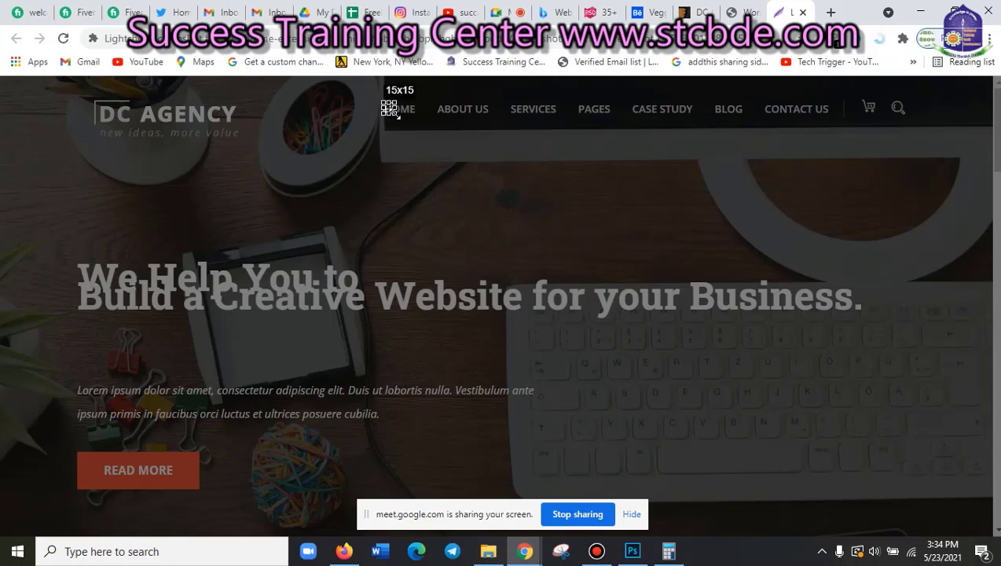
{"action": "left_click_drag", "start_coordinate": [398, 115], "coordinate": [396, 113]}
{"action": "left_click_drag", "start_coordinate": [396, 114], "coordinate": [397, 113]}
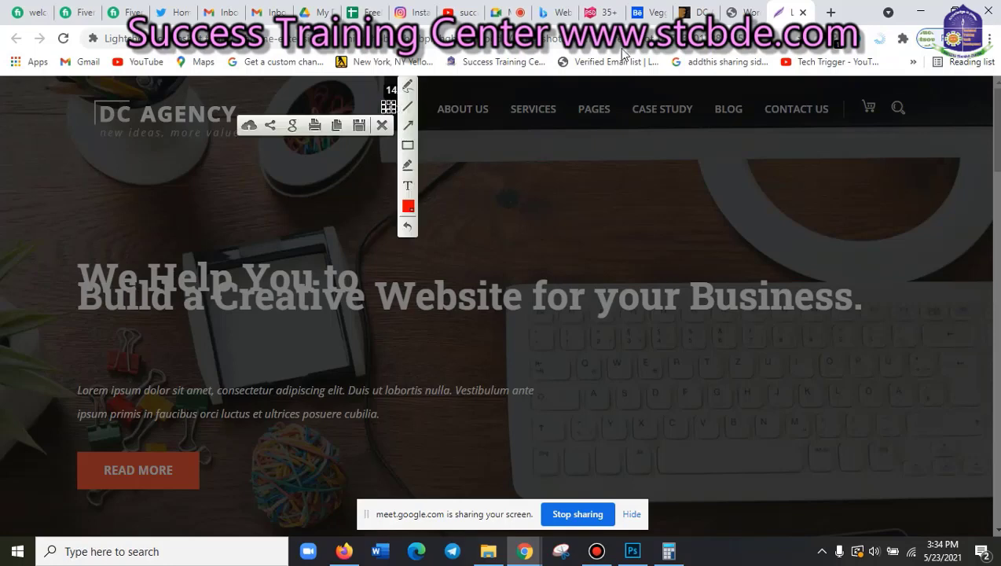
{"action": "key", "text": "Escape"}
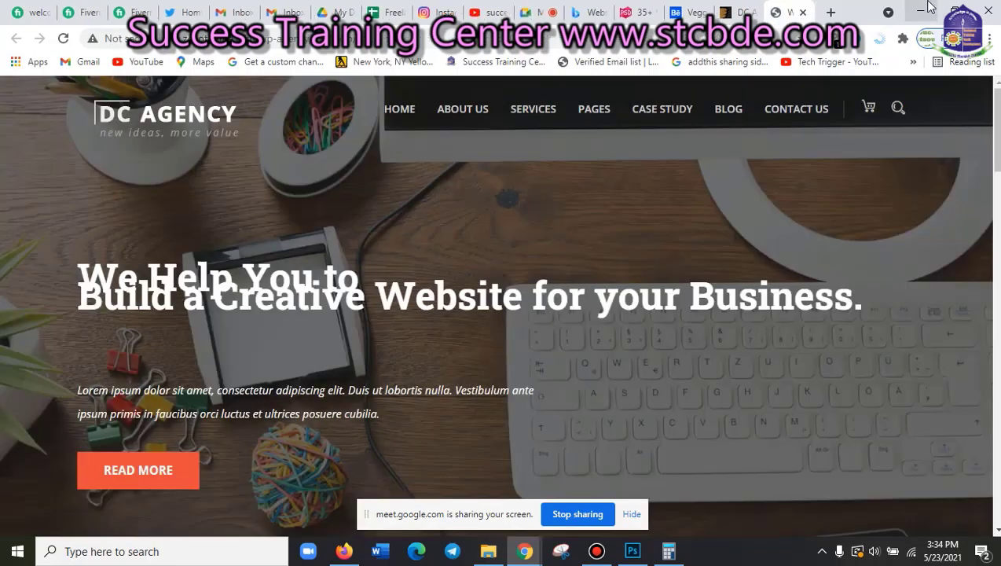
{"action": "key", "text": "alt+Tab"}
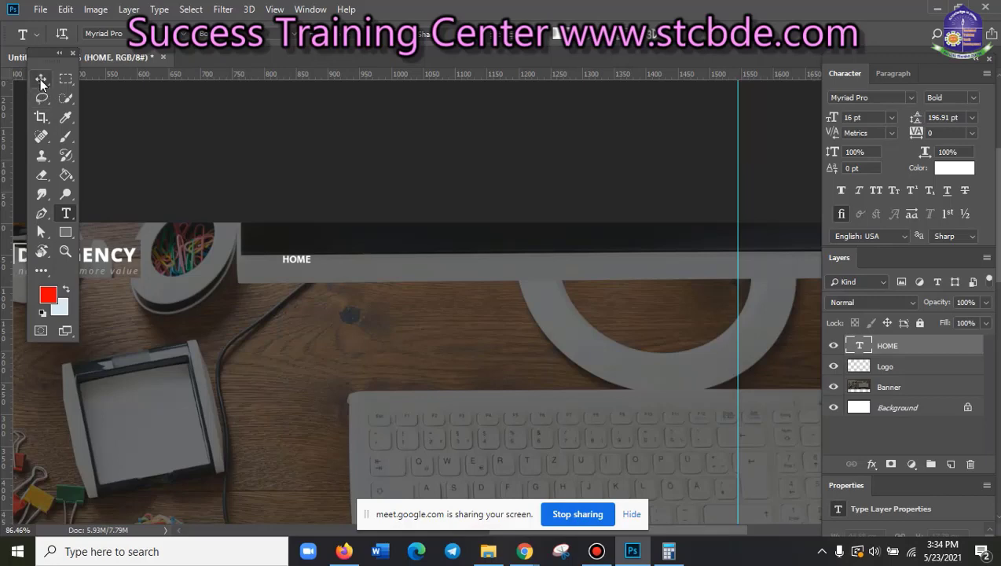
- Resize the HOME text to 18 pt and commit the edit
{"action": "left_click", "coordinate": [40, 79]}
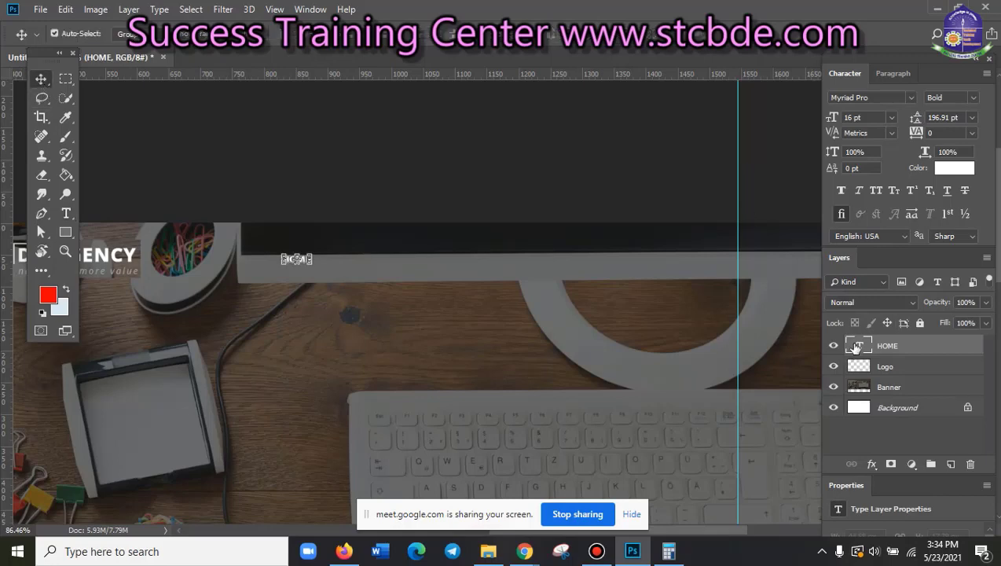
{"action": "double_click", "coordinate": [859, 345]}
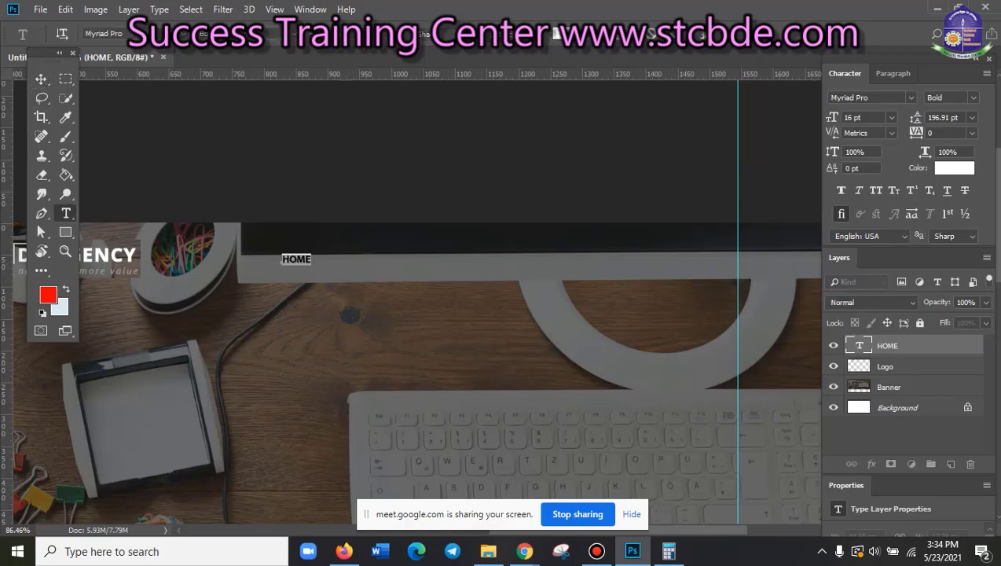
{"action": "left_click", "coordinate": [384, 33]}
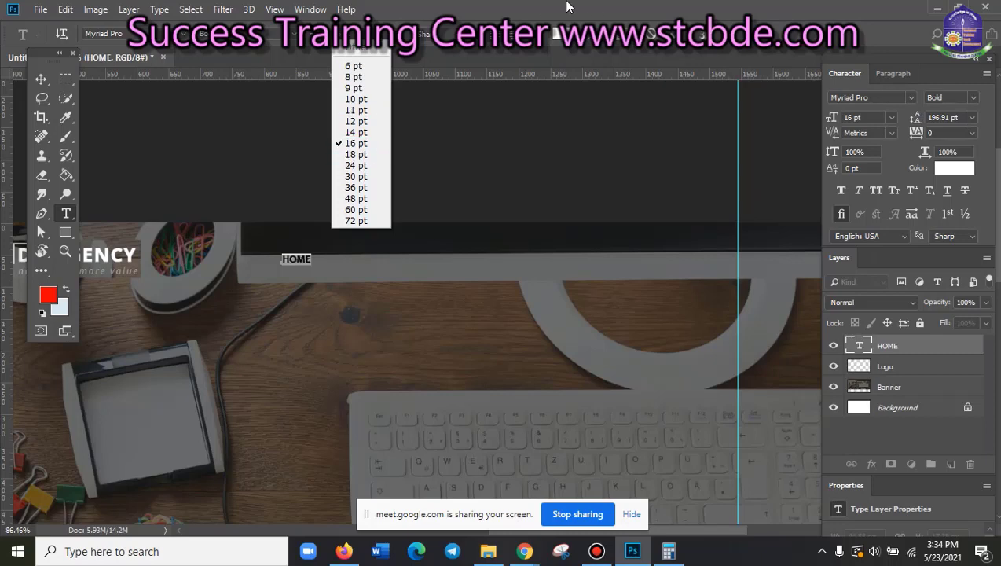
{"action": "left_click", "coordinate": [358, 122]}
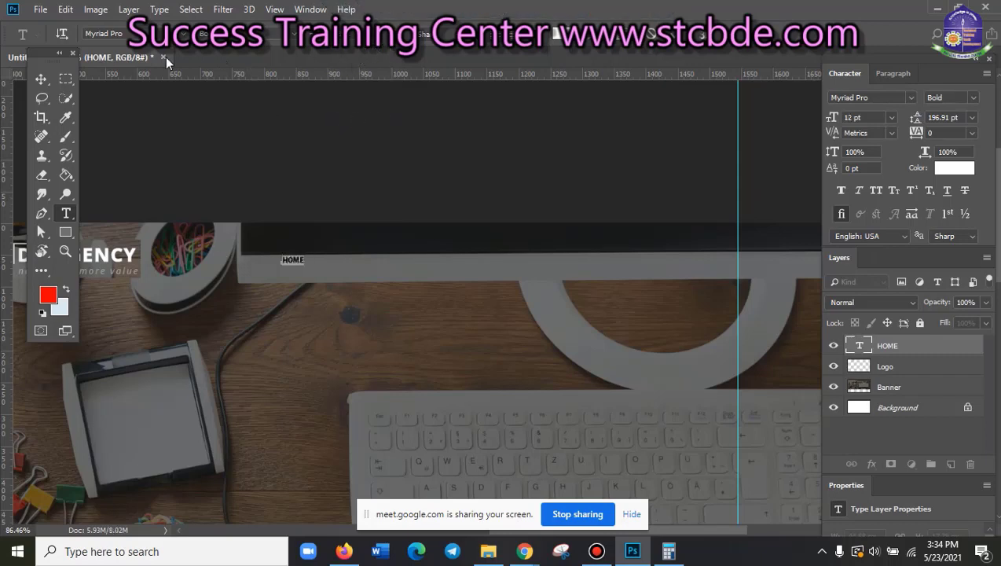
{"action": "left_click", "coordinate": [385, 36]}
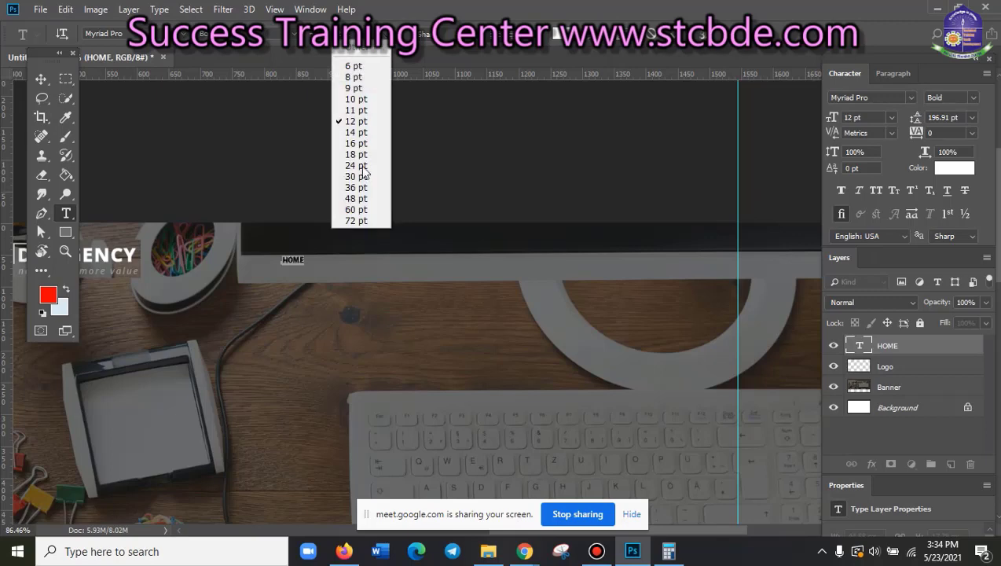
{"action": "left_click", "coordinate": [360, 144]}
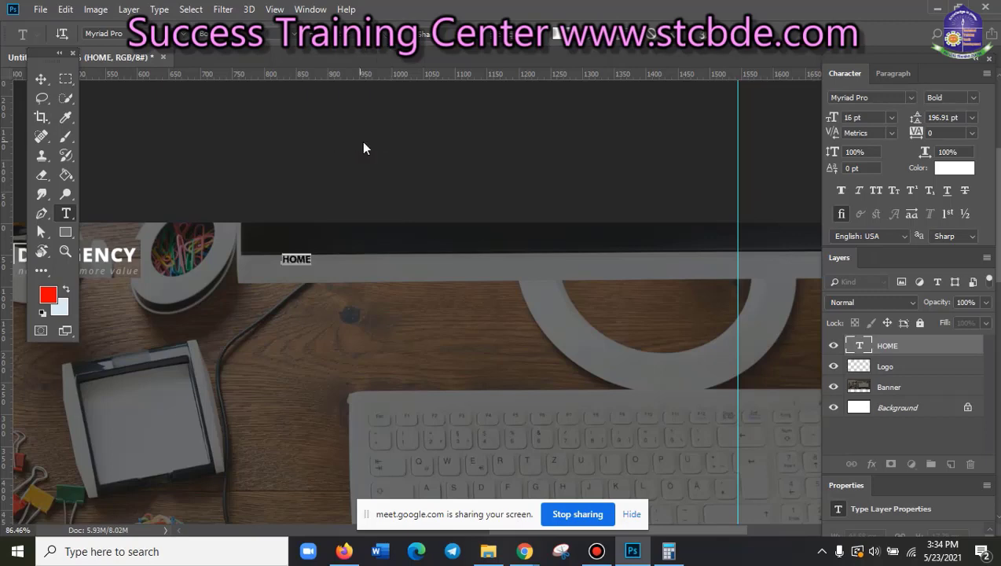
{"action": "left_click", "coordinate": [385, 36]}
{"action": "left_click", "coordinate": [367, 155]}
{"action": "left_click", "coordinate": [40, 77]}
{"action": "left_click", "coordinate": [402, 264]}
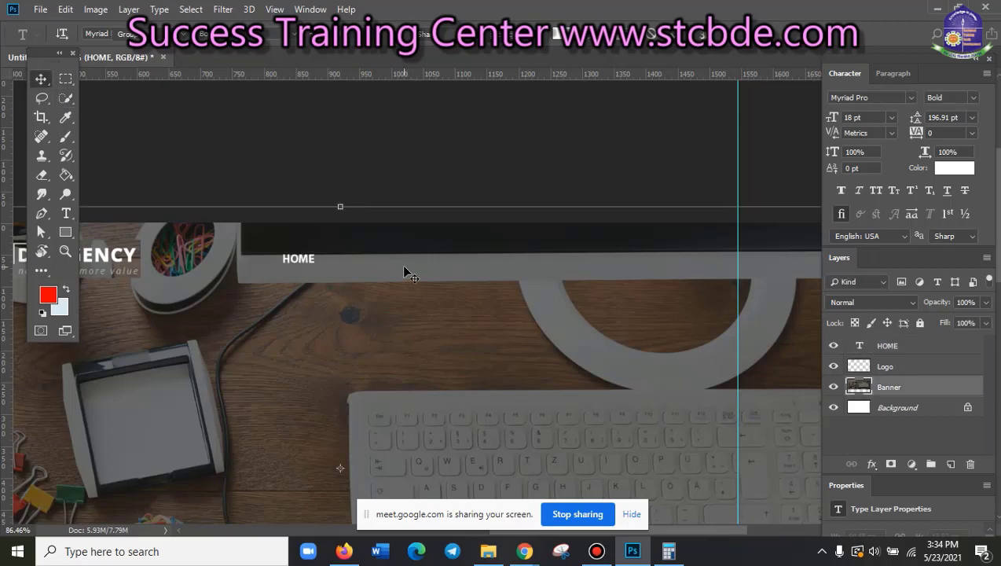
- Check the HOME layer against the Logo and Banner layers, then bring up the DC Agency site in Chrome
{"action": "left_click", "coordinate": [376, 181]}
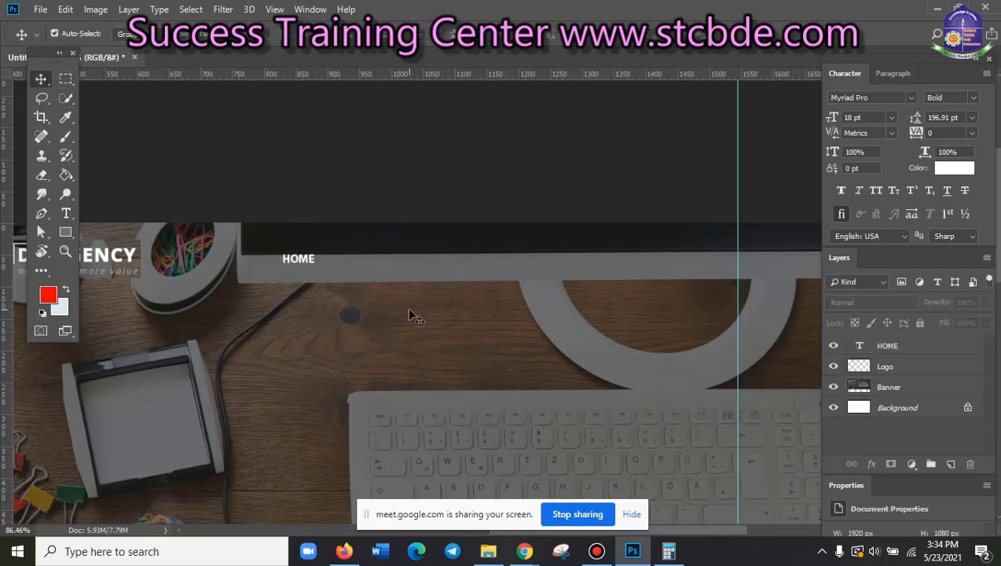
{"action": "left_click", "coordinate": [903, 374]}
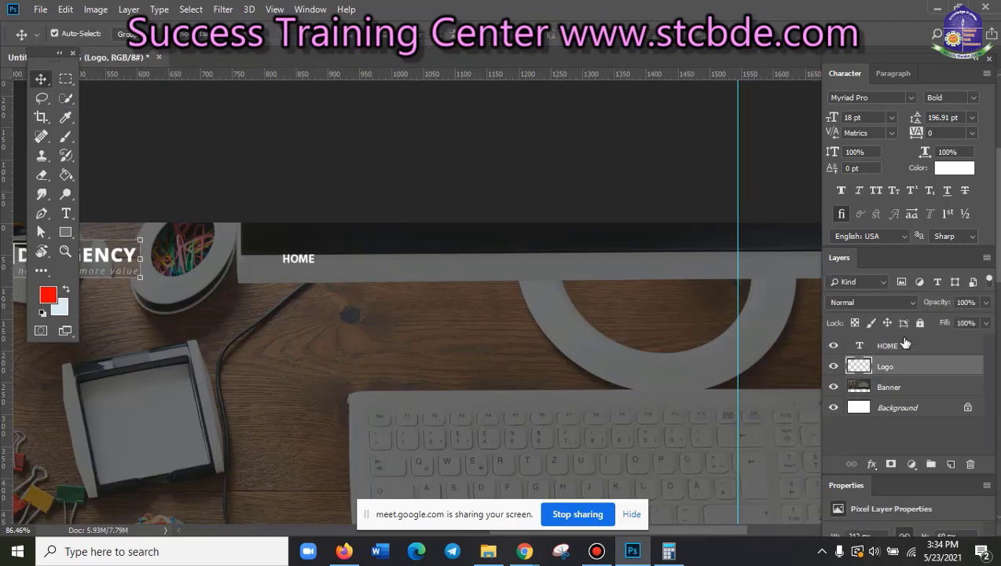
{"action": "left_click", "coordinate": [903, 345]}
{"action": "scroll", "coordinate": [356, 272], "scroll_direction": "up", "scroll_amount": 1}
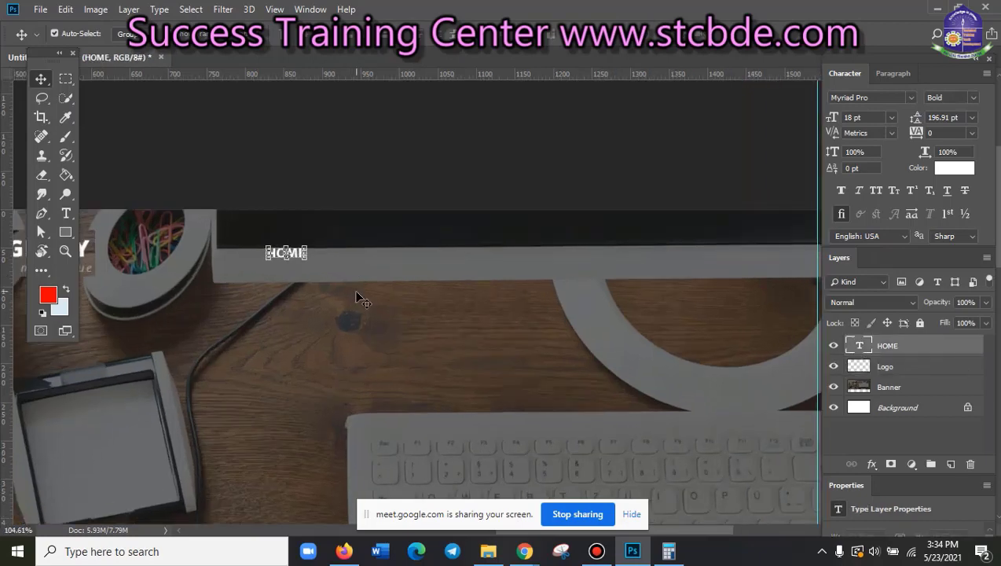
{"action": "left_click", "coordinate": [290, 141]}
{"action": "left_click", "coordinate": [286, 256]}
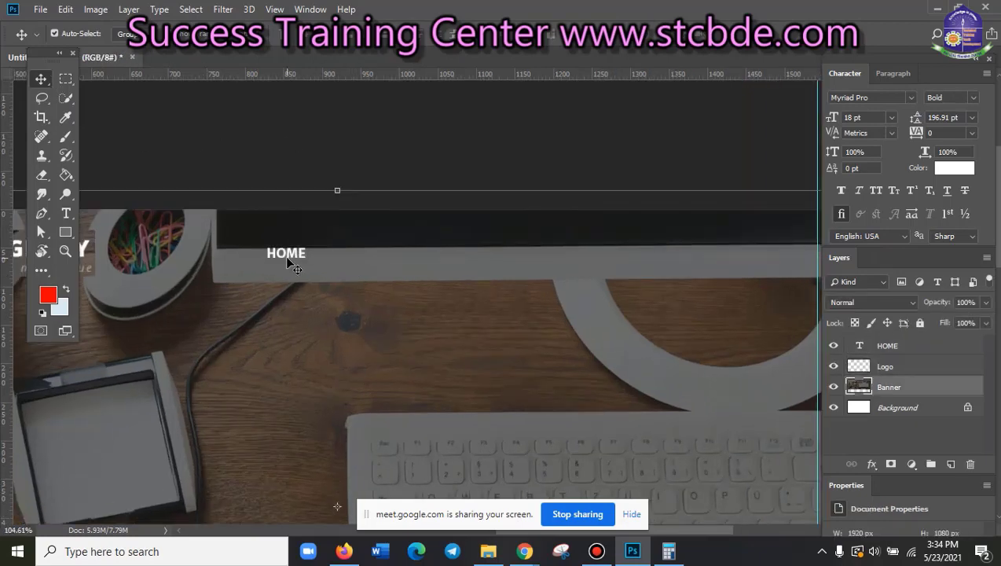
{"action": "left_click", "coordinate": [292, 253]}
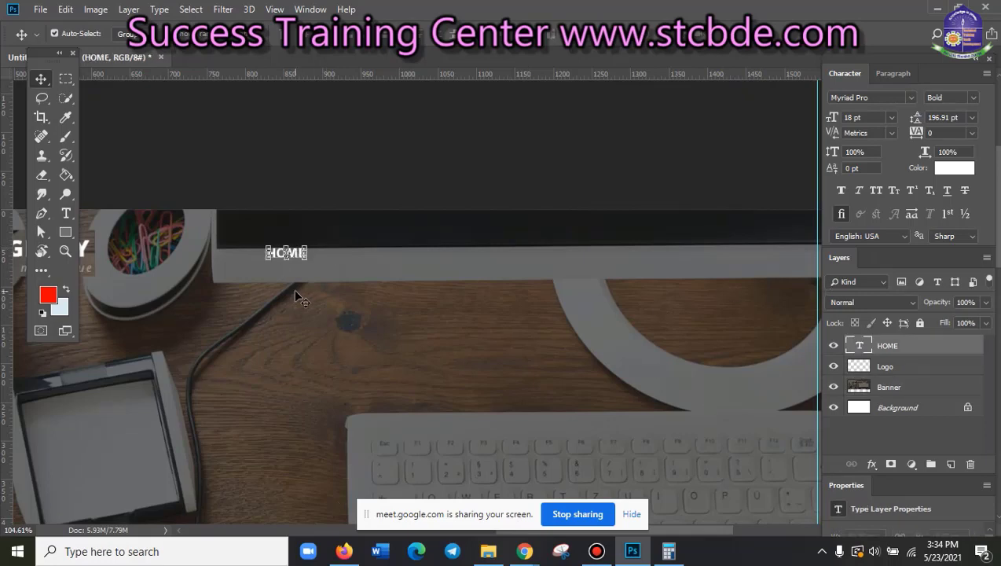
{"action": "scroll", "coordinate": [302, 292], "scroll_direction": "up", "scroll_amount": 1}
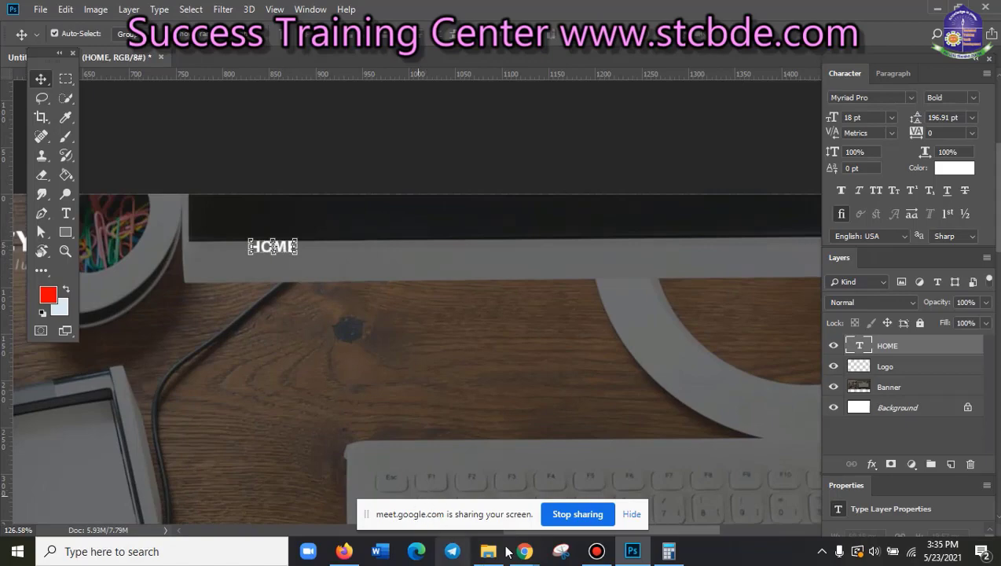
{"action": "left_click", "coordinate": [344, 551]}
{"action": "left_click", "coordinate": [345, 551]}
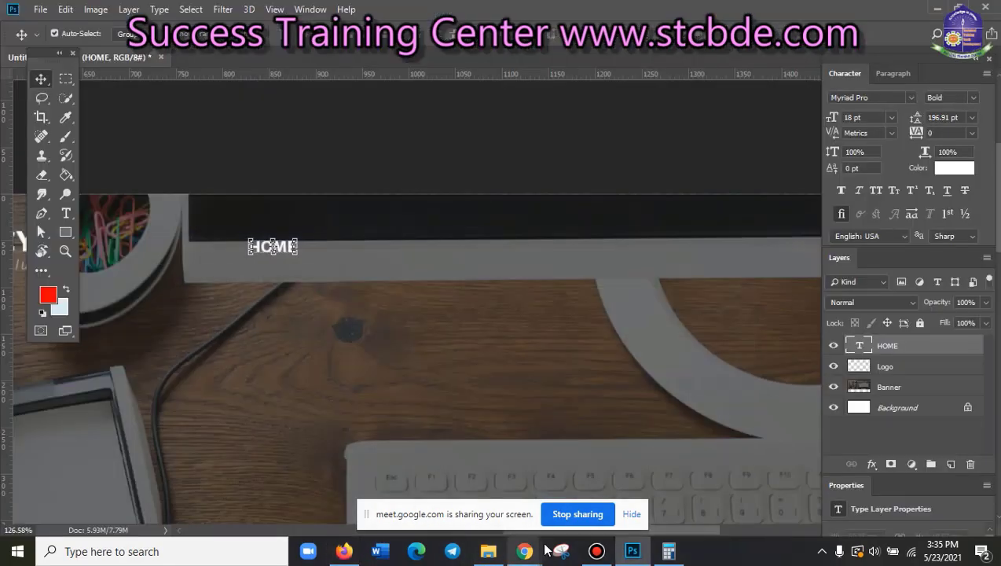
{"action": "left_click", "coordinate": [440, 483]}
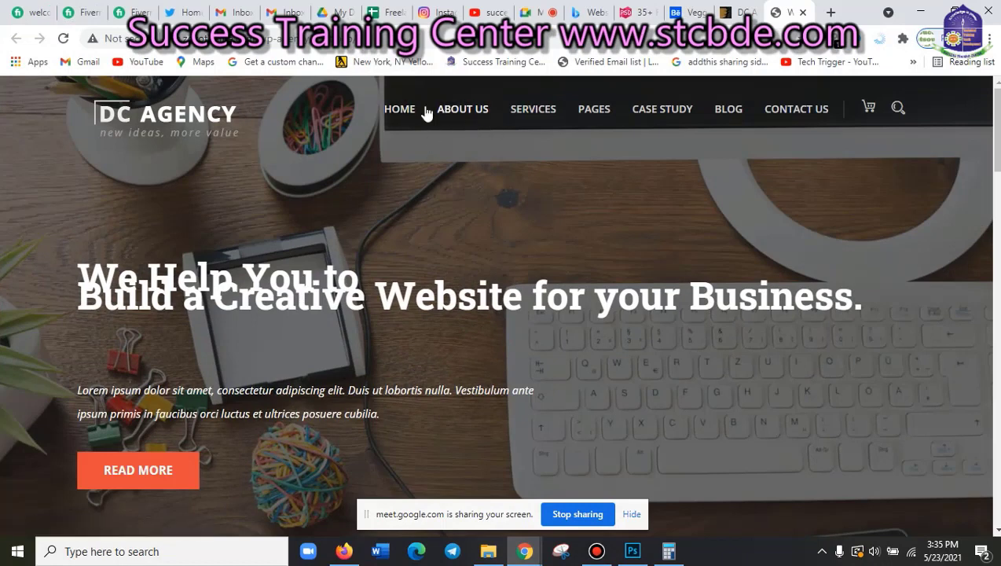
- Measure the HOME-to-ABOUT US spacing with Lightshot (about 27x11 px), then return to Photoshop
{"action": "left_click", "coordinate": [902, 41]}
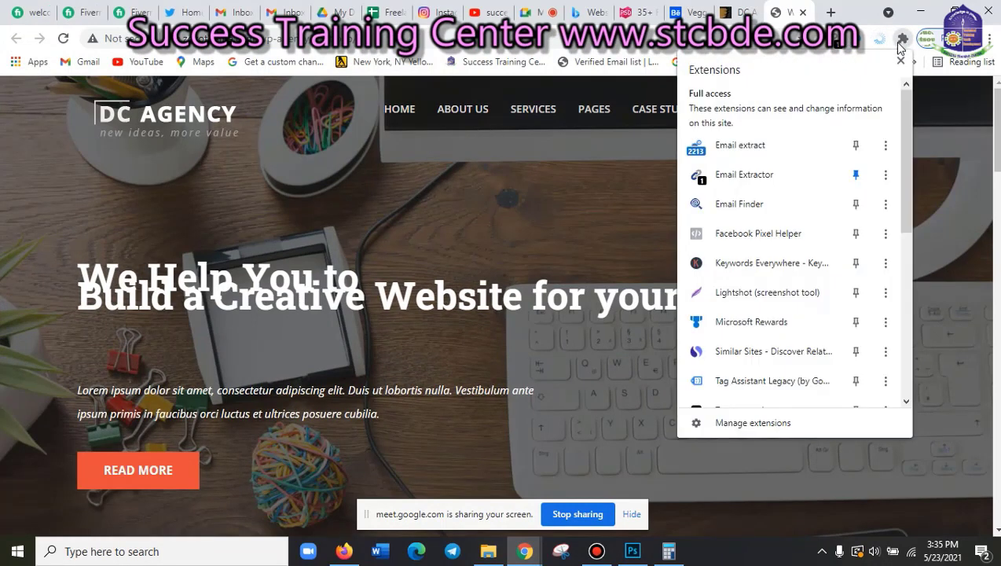
{"action": "left_click", "coordinate": [472, 188]}
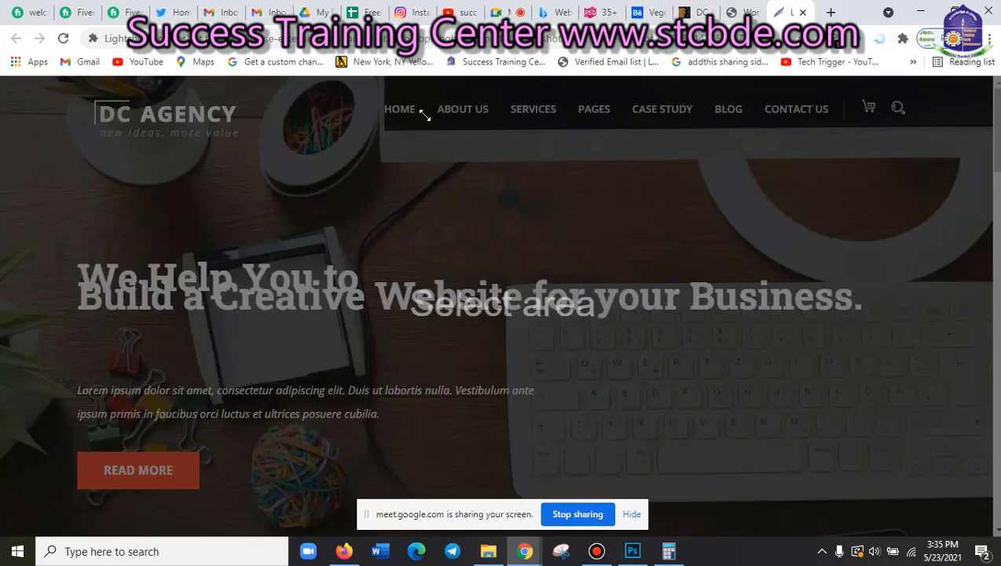
{"action": "left_click_drag", "start_coordinate": [415, 105], "coordinate": [437, 115]}
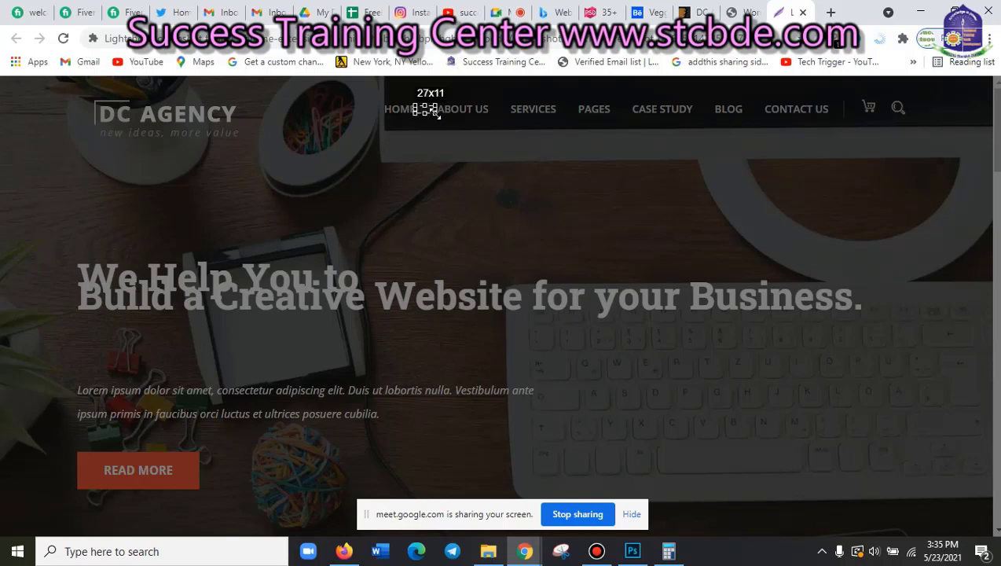
{"action": "left_click_drag", "start_coordinate": [437, 116], "coordinate": [435, 115]}
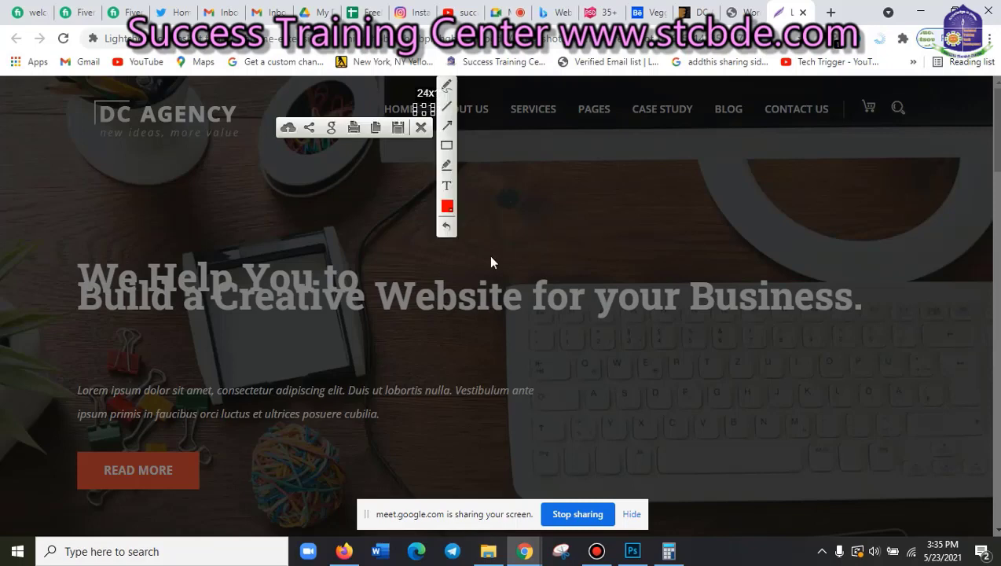
{"action": "key", "text": "Escape"}
{"action": "left_click", "coordinate": [920, 11]}
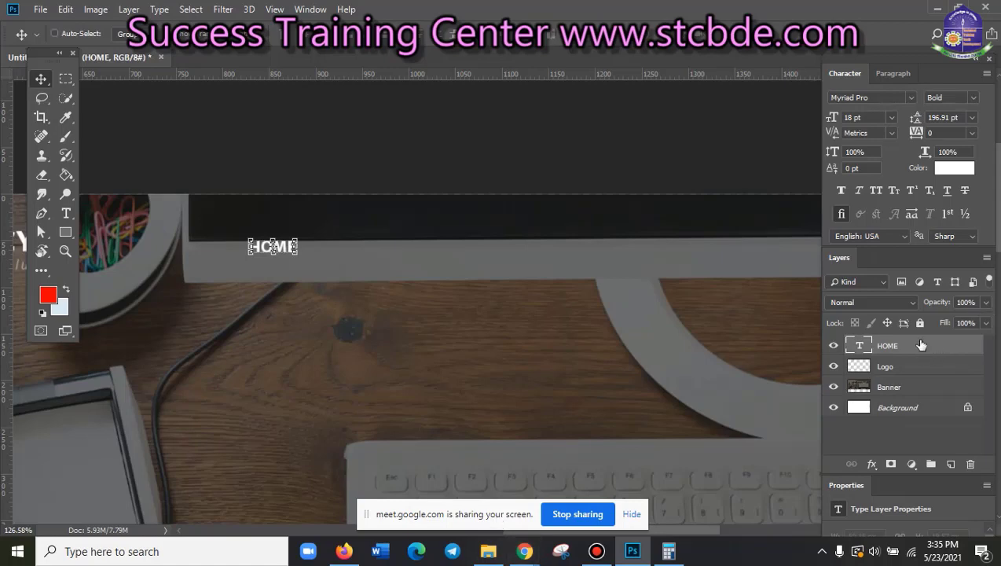
- Duplicate the HOME text and nudge the copy right, level with HOME
{"action": "key", "text": "ctrl+j"}
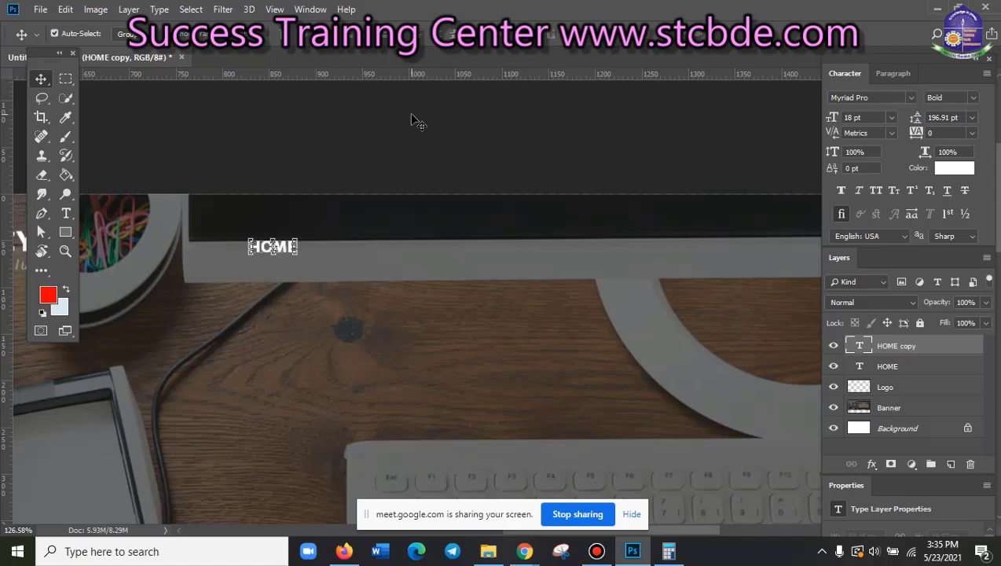
{"action": "key", "text": "shift+Right"}
{"action": "key", "text": "shift+Right"}
{"action": "key", "text": "shift+Right"}
{"action": "key", "text": "shift+Right"}
{"action": "key", "text": "shift+Right"}
{"action": "left_click", "coordinate": [325, 287]}
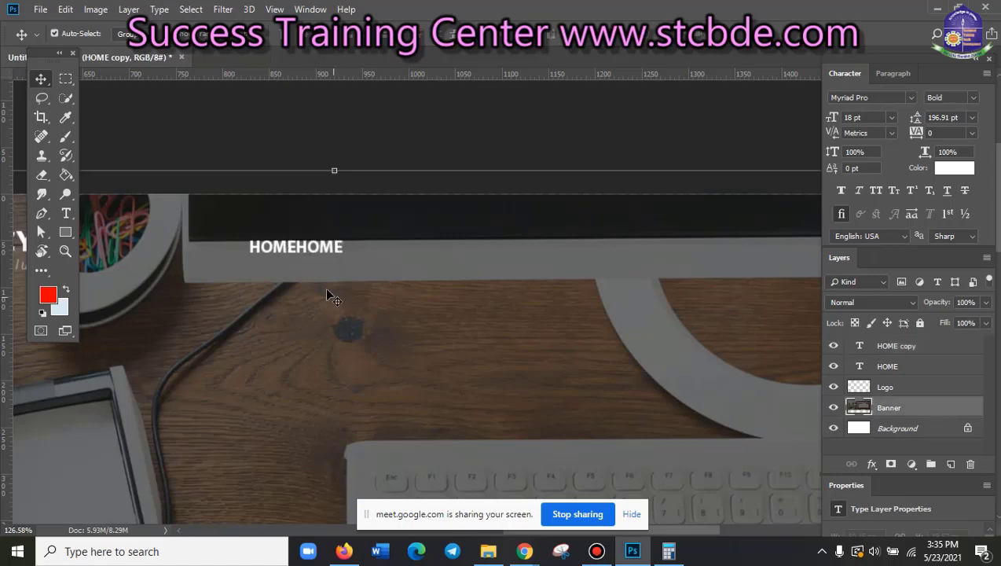
{"action": "left_click", "coordinate": [322, 247]}
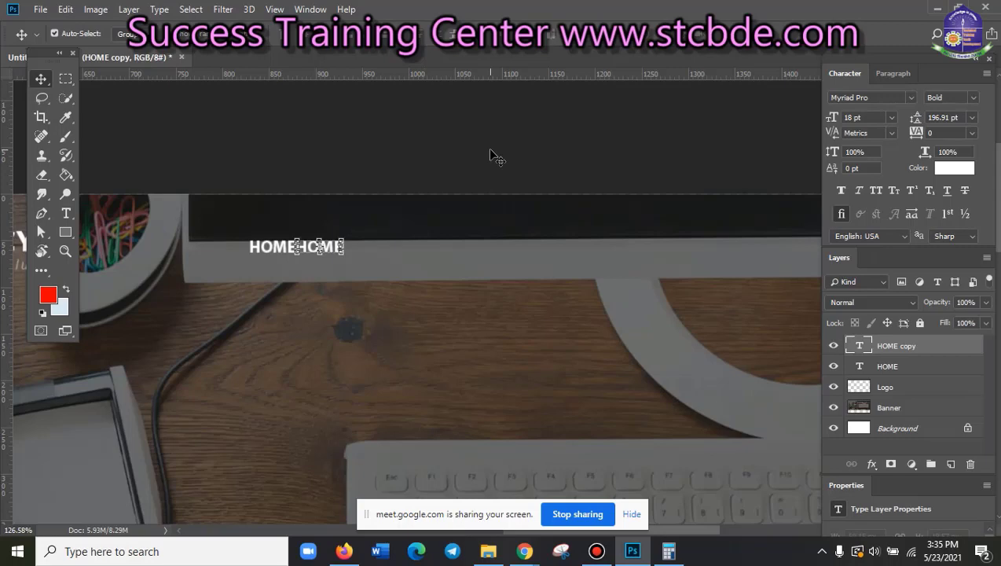
{"action": "key", "text": "shift+Right"}
{"action": "key", "text": "shift+Right"}
{"action": "key", "text": "Right"}
{"action": "key", "text": "Right"}
{"action": "key", "text": "Right"}
{"action": "key", "text": "Right"}
{"action": "scroll", "coordinate": [485, 297], "scroll_direction": "up", "scroll_amount": 3}
{"action": "left_click", "coordinate": [233, 231]}
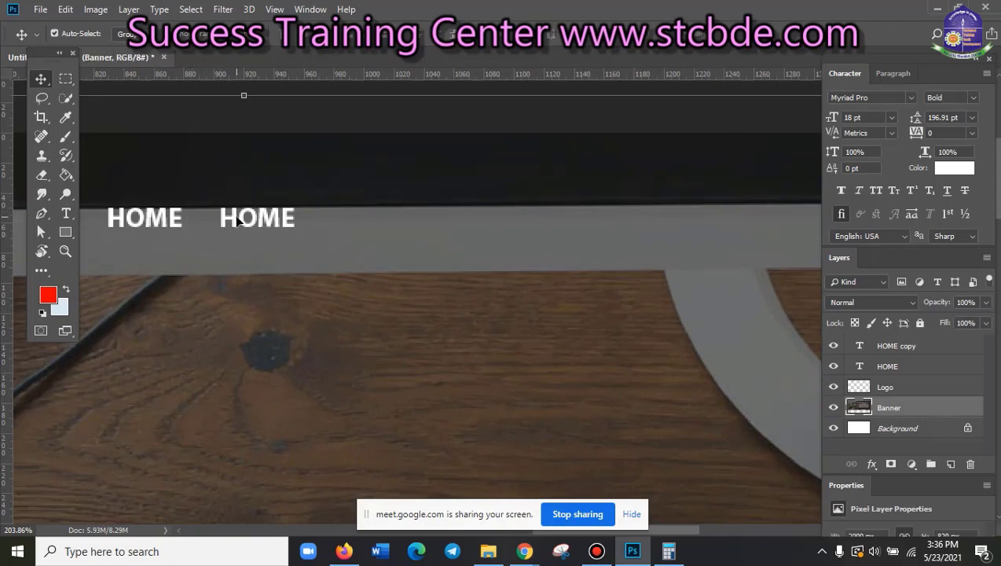
{"action": "left_click", "coordinate": [238, 220]}
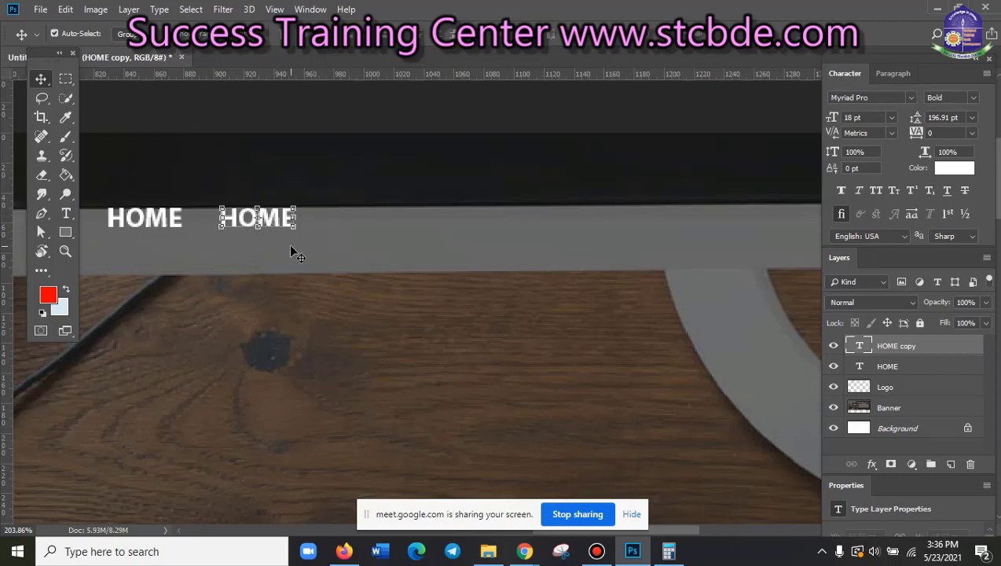
{"action": "scroll", "coordinate": [391, 328], "scroll_direction": "down", "scroll_amount": 1}
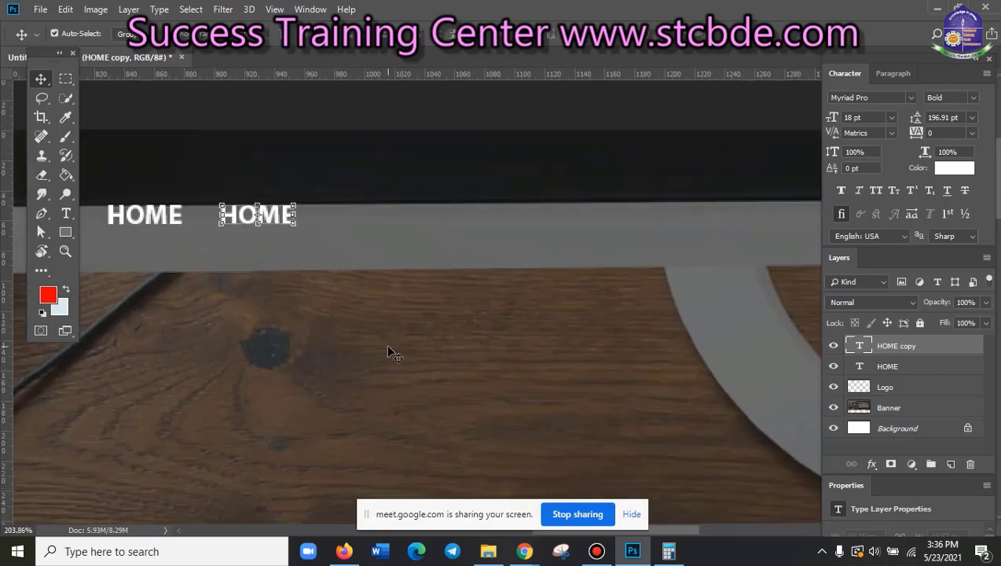
{"action": "left_click", "coordinate": [328, 168]}
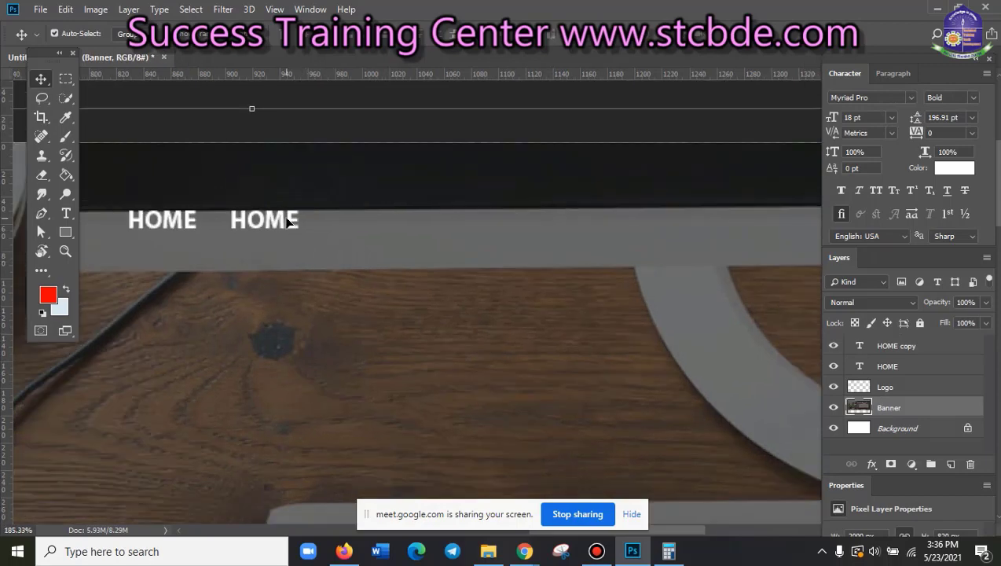
{"action": "left_click", "coordinate": [288, 221]}
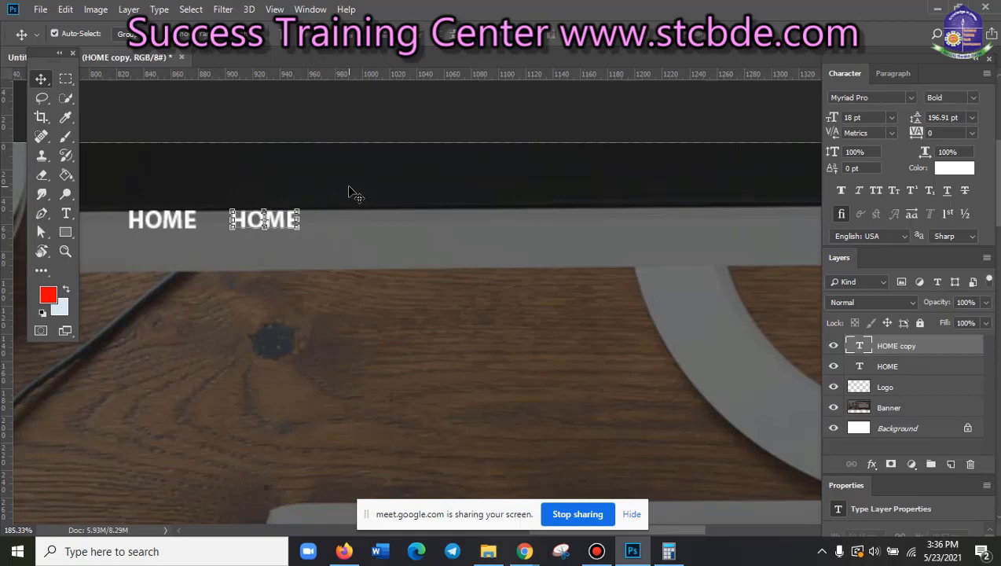
{"action": "key", "text": "shift+Up"}
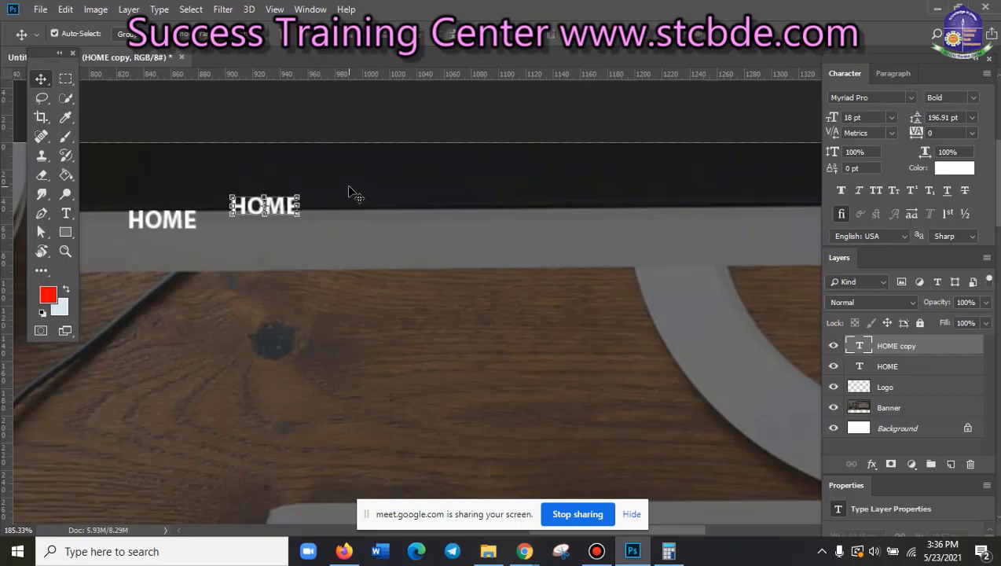
{"action": "key", "text": "shift+Down"}
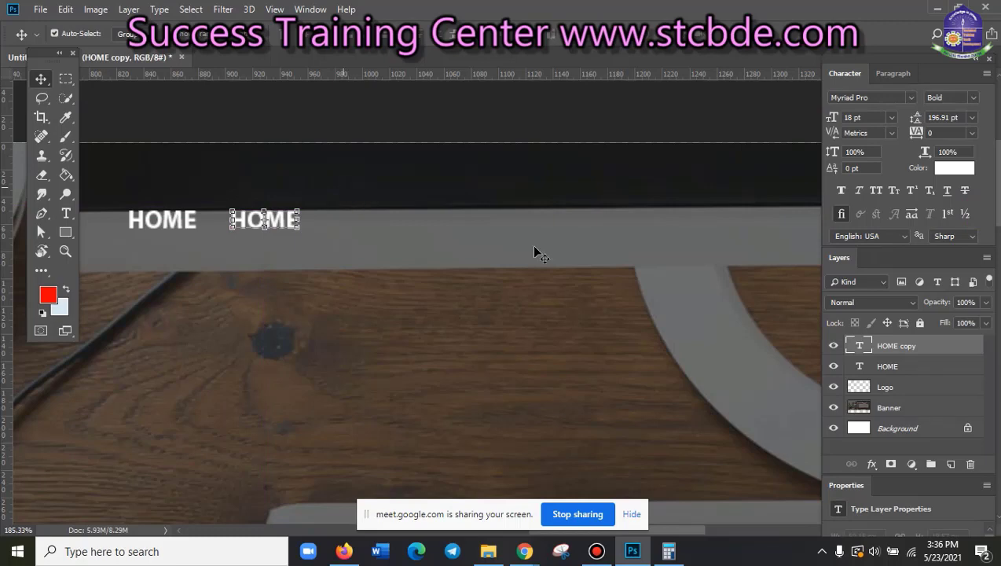
- Retype the duplicated HOME text as ABOUT
{"action": "key", "text": "t"}
{"action": "key", "text": "Return"}
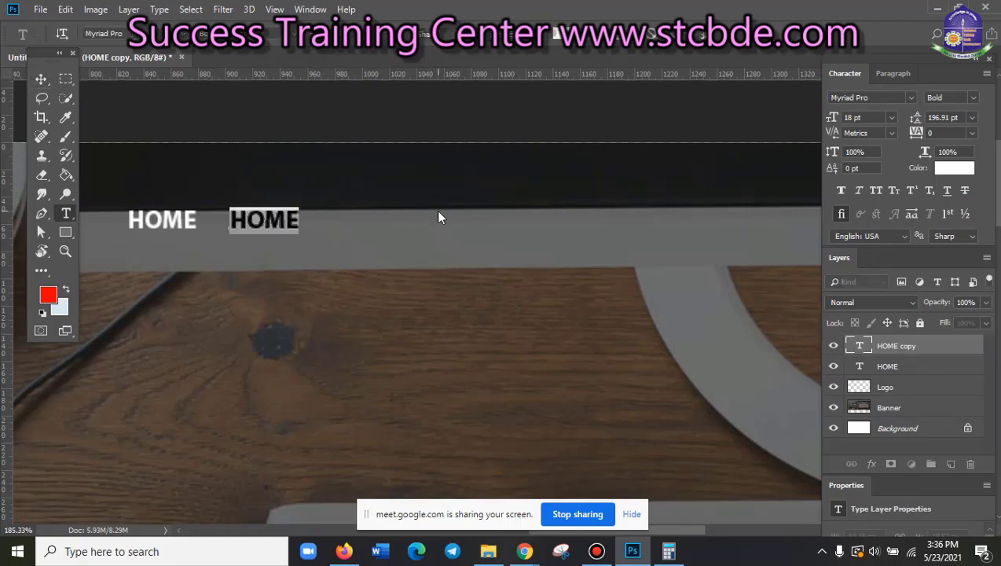
{"action": "type", "text": "ABO"}
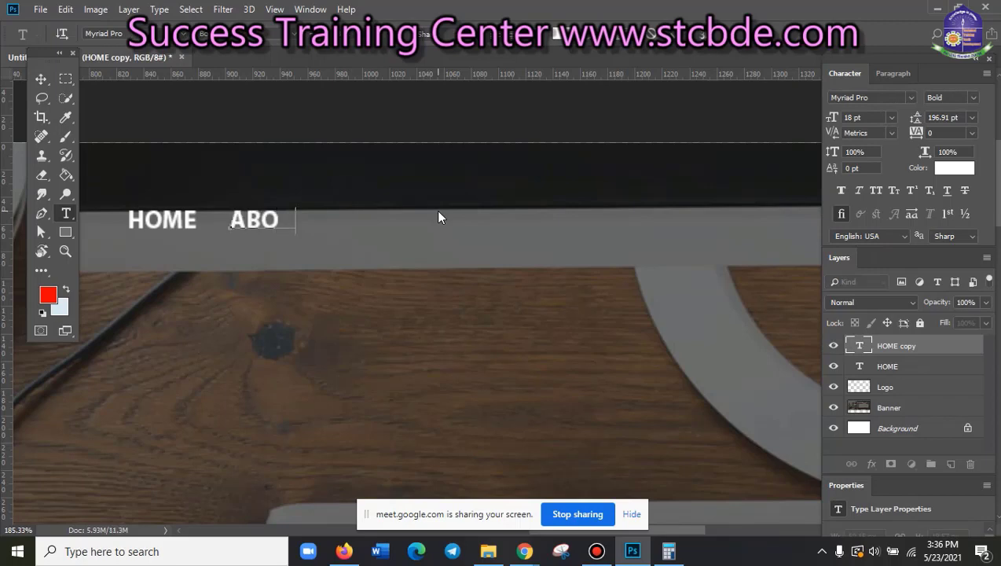
{"action": "type", "text": "UT"}
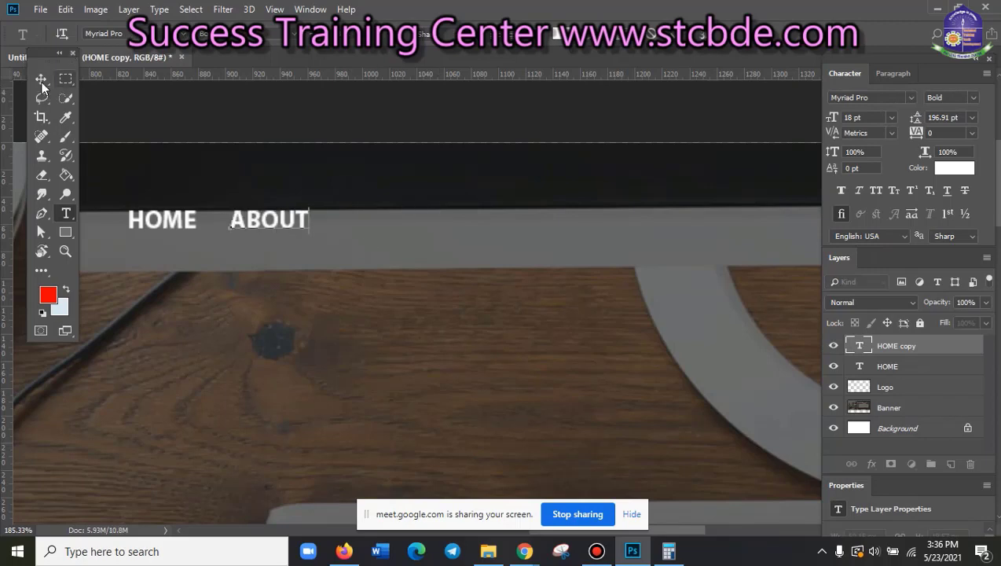
{"action": "left_click", "coordinate": [41, 78]}
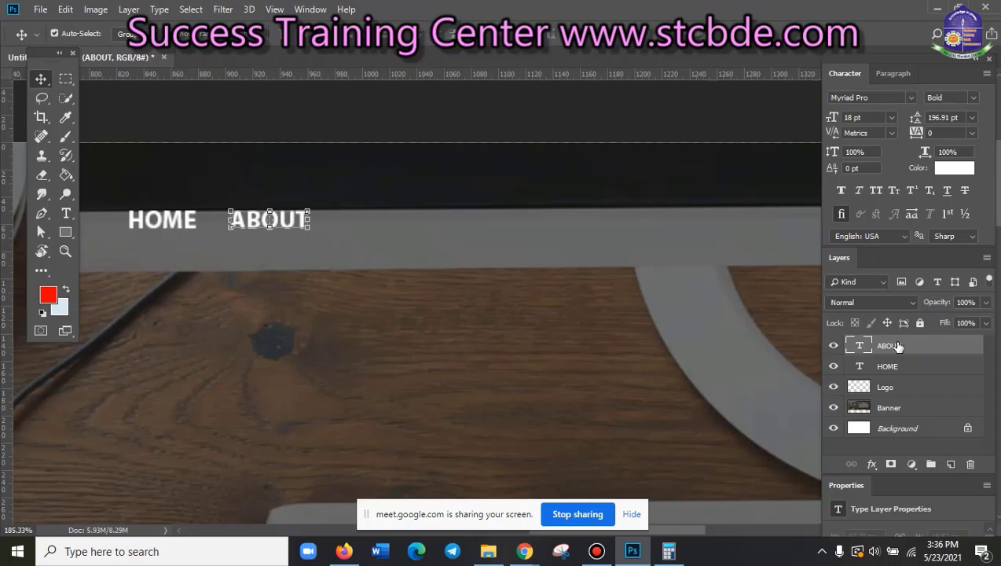
- Duplicate ABOUT and shift the copy further right, checking spacing against the reference site
{"action": "key", "text": "ctrl+j"}
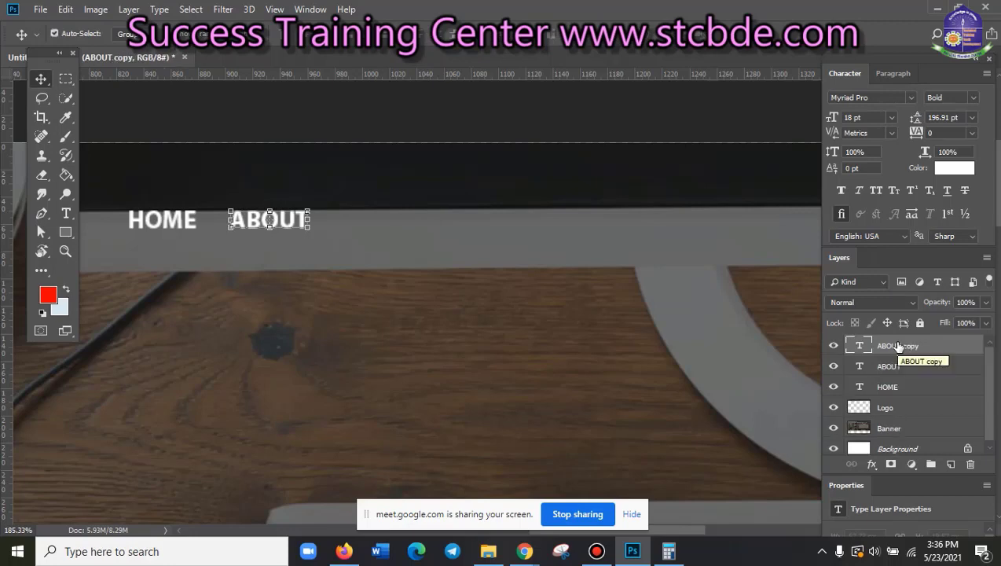
{"action": "key", "text": "shift+Right"}
{"action": "key", "text": "shift+Right"}
{"action": "key", "text": "shift+Right"}
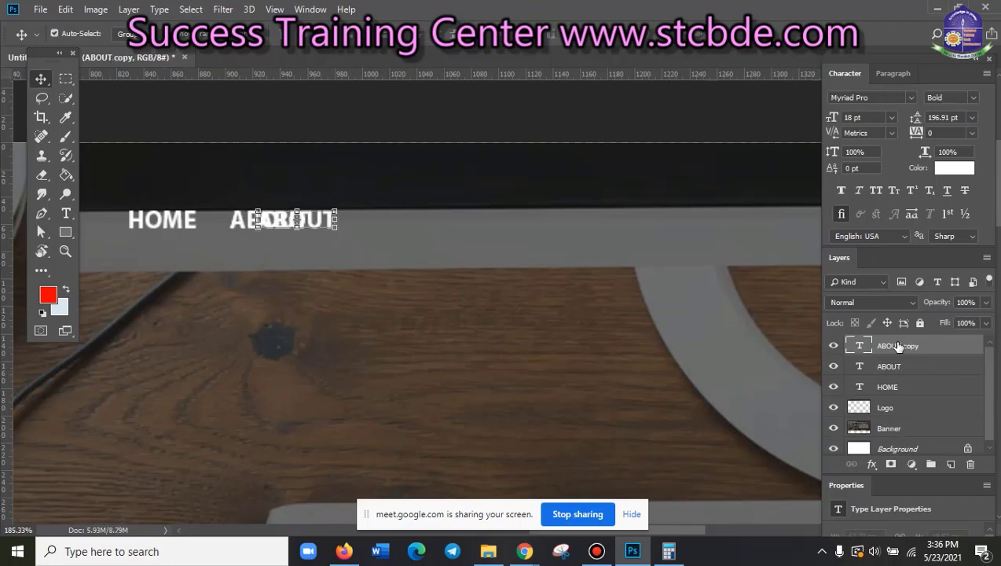
{"action": "key", "text": "shift+Right"}
{"action": "key", "text": "shift+Right"}
{"action": "key", "text": "Right"}
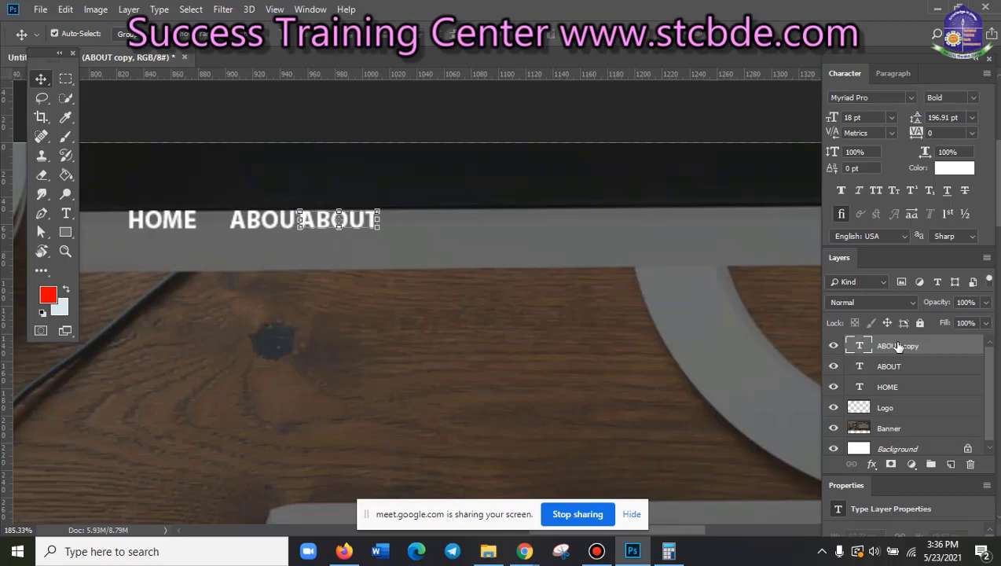
{"action": "key", "text": "Right"}
{"action": "key", "text": "Right"}
{"action": "key", "text": "Right"}
{"action": "key", "text": "Right"}
{"action": "key", "text": "Right"}
{"action": "key", "text": "Right"}
{"action": "key", "text": "Right"}
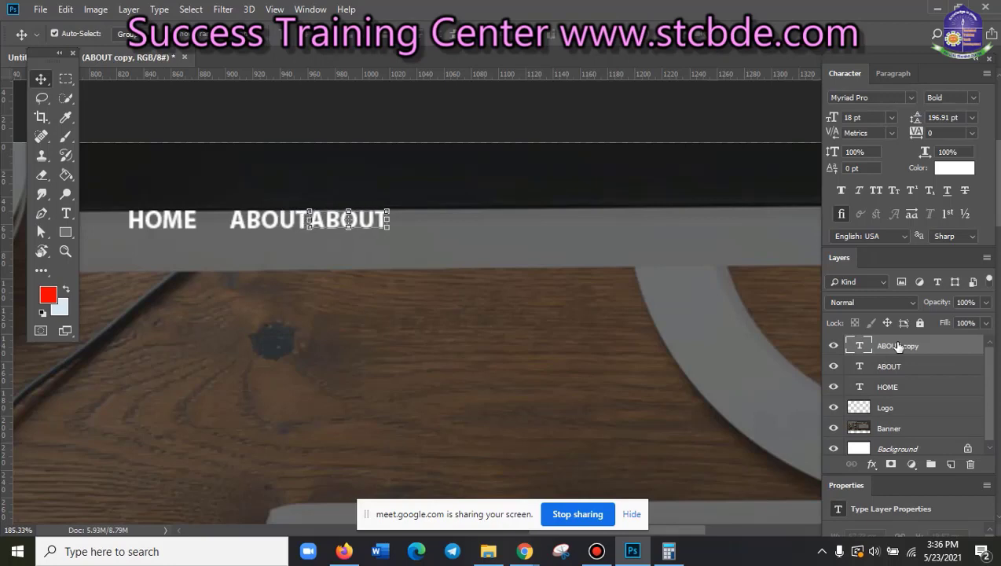
{"action": "left_click", "coordinate": [544, 346]}
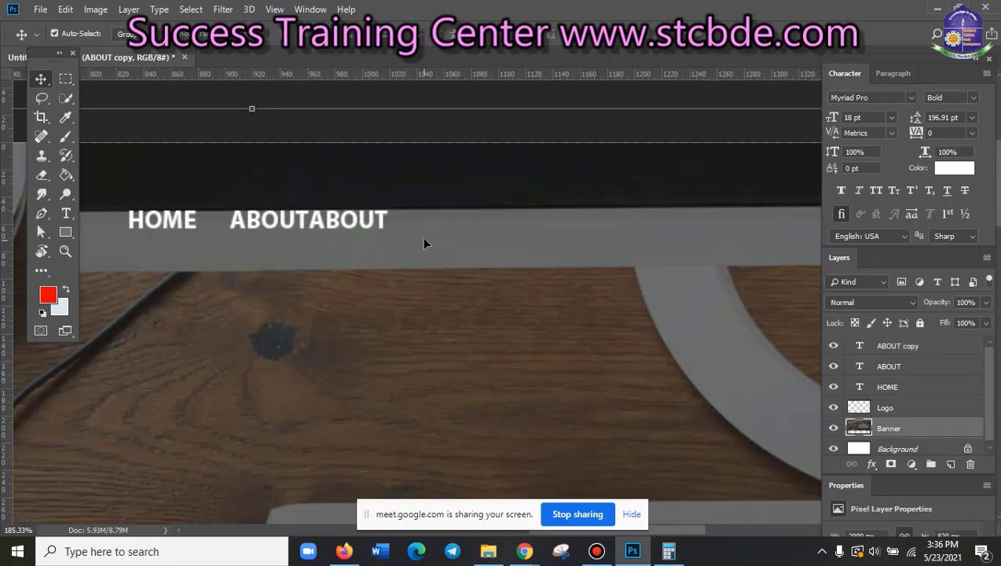
{"action": "left_click", "coordinate": [383, 222]}
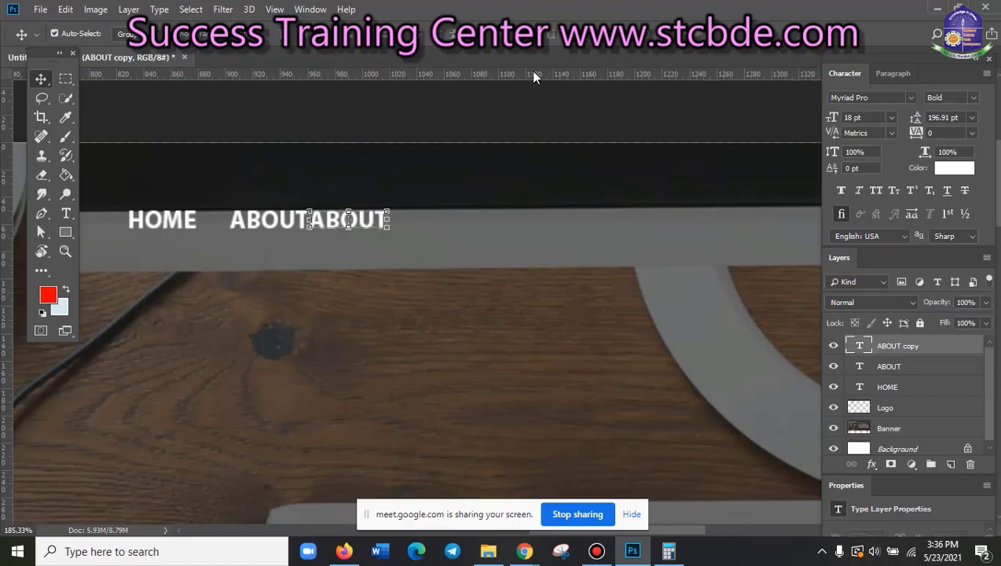
{"action": "key", "text": "Right"}
{"action": "key", "text": "Right"}
{"action": "key", "text": "Right"}
{"action": "key", "text": "Right"}
{"action": "key", "text": "Right"}
{"action": "key", "text": "Right"}
{"action": "key", "text": "Right"}
{"action": "key", "text": "Right"}
{"action": "key", "text": "Right"}
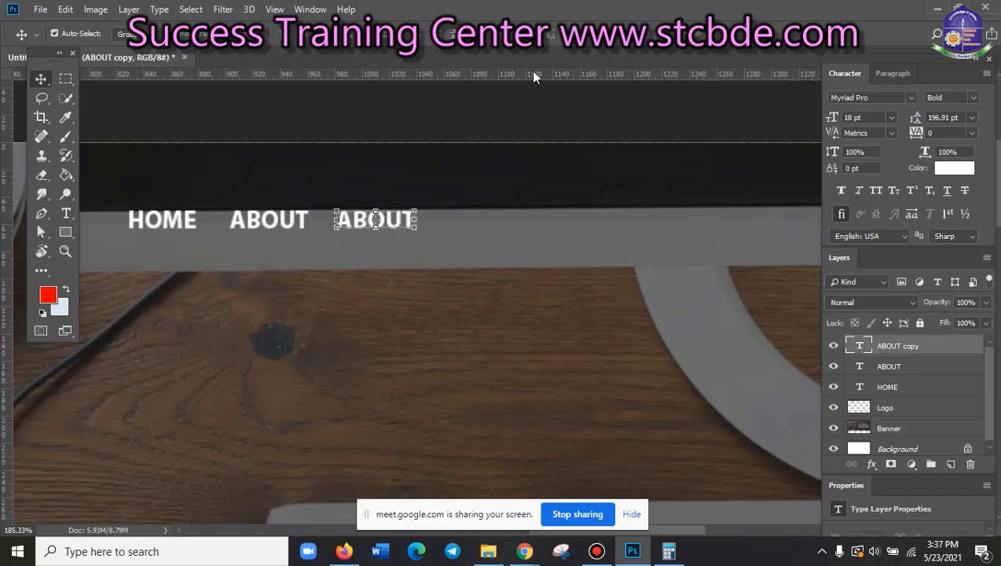
{"action": "key", "text": "Right"}
{"action": "key", "text": "Right"}
{"action": "key", "text": "Right"}
{"action": "key", "text": "Right"}
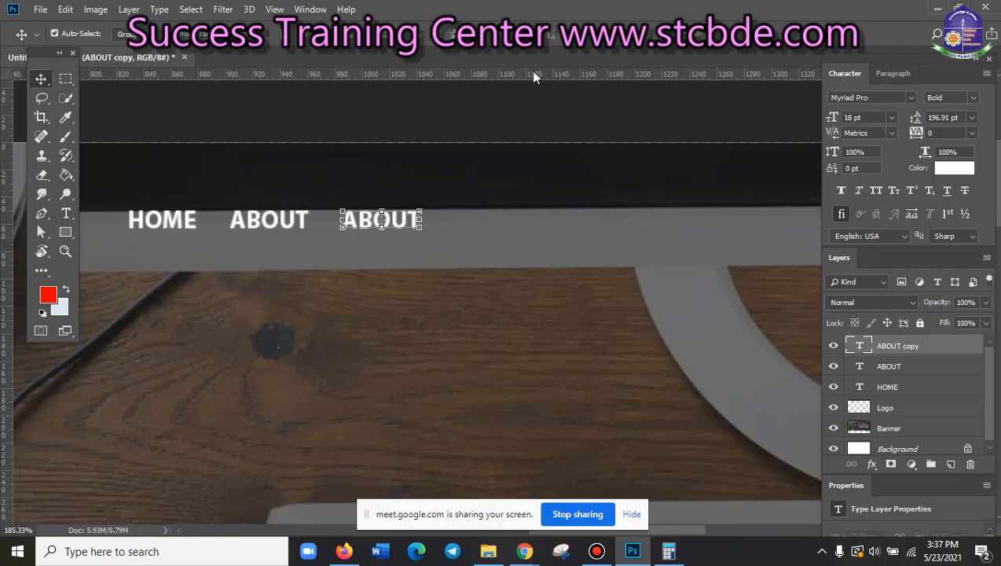
{"action": "key", "text": "Right"}
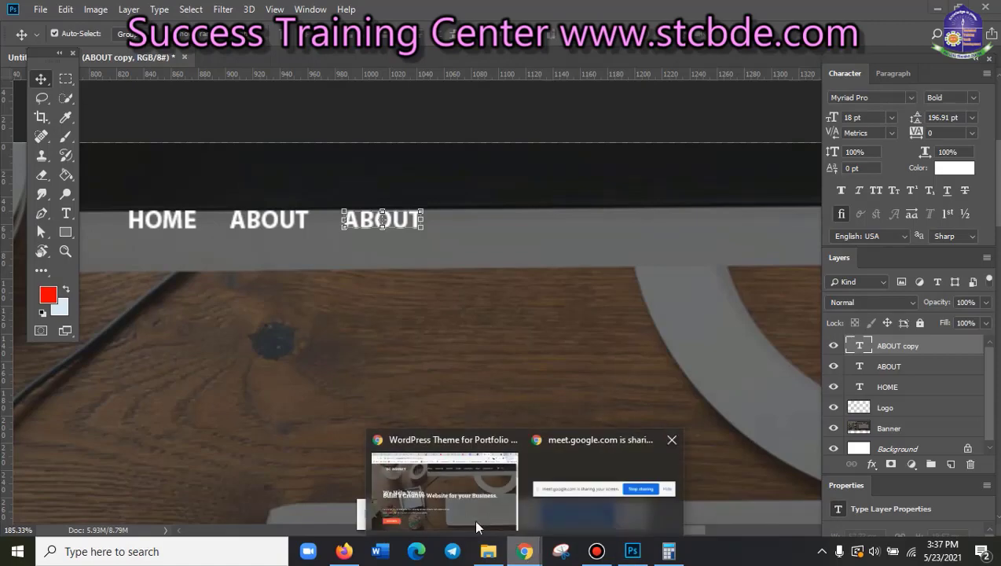
{"action": "mouse_move", "coordinate": [524, 551]}
{"action": "left_click", "coordinate": [441, 502]}
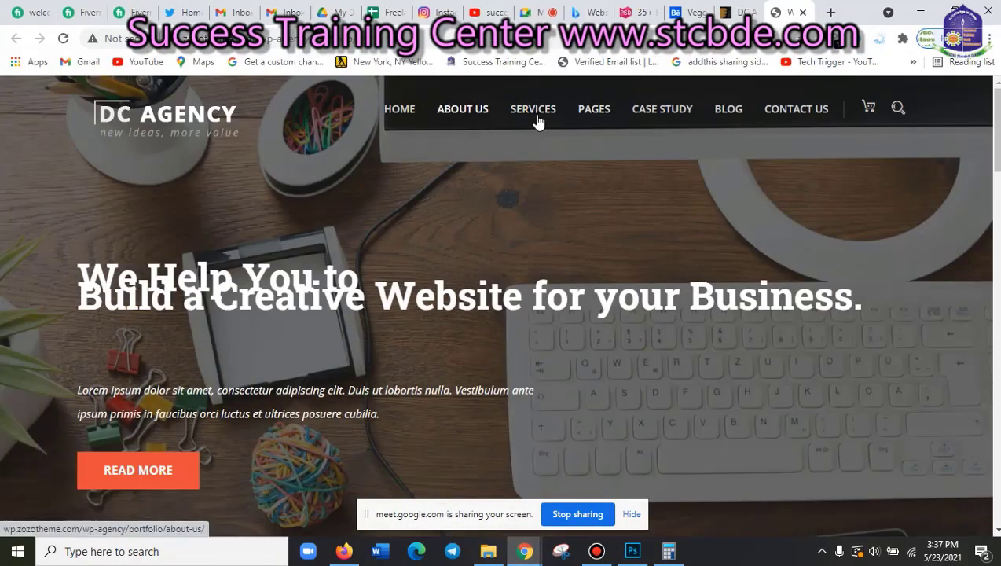
{"action": "left_click", "coordinate": [920, 11]}
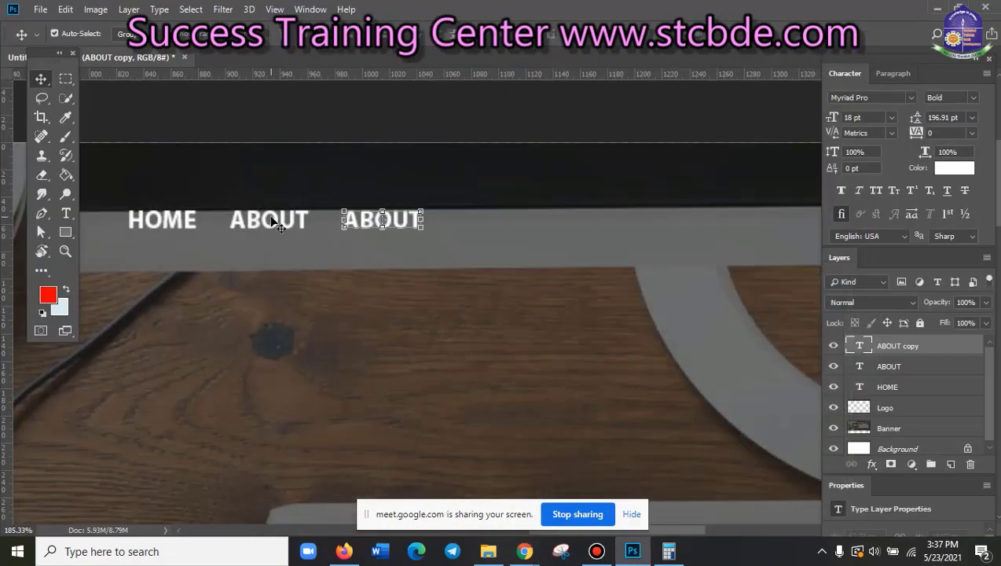
{"action": "left_click", "coordinate": [270, 220]}
- Extend the middle menu item from ABOUT to ABOUT US
{"action": "double_click", "coordinate": [858, 366]}
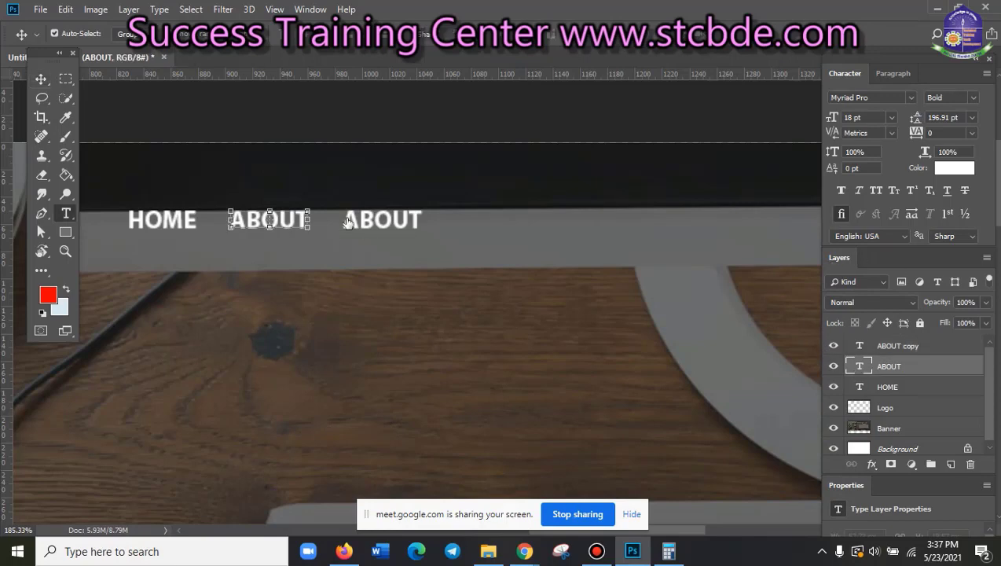
{"action": "left_click", "coordinate": [314, 219]}
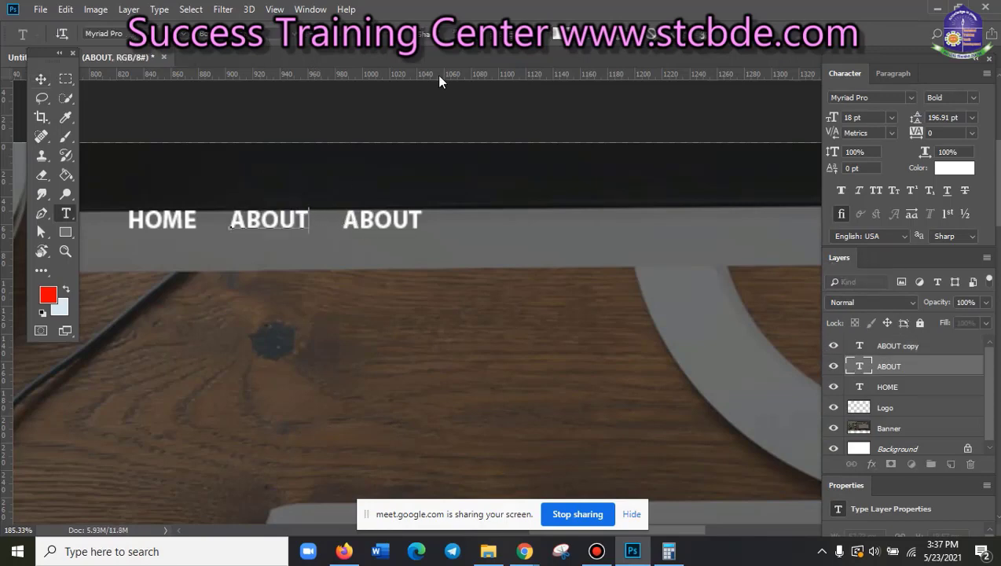
{"action": "type", "text": " US"}
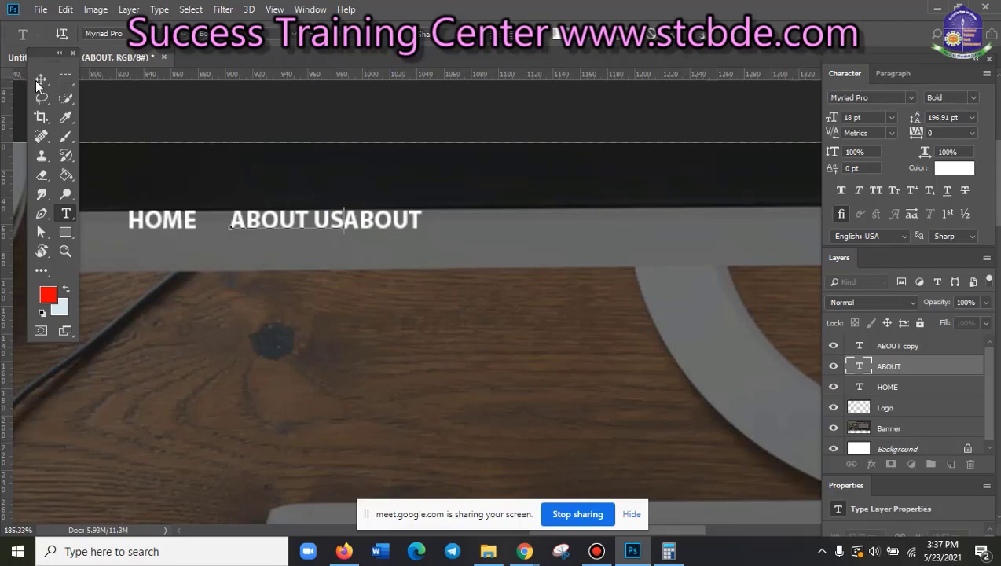
{"action": "left_click", "coordinate": [41, 79]}
- Move the ABOUT copy right of ABOUT US and retype it as SERVICE
{"action": "left_click", "coordinate": [378, 222]}
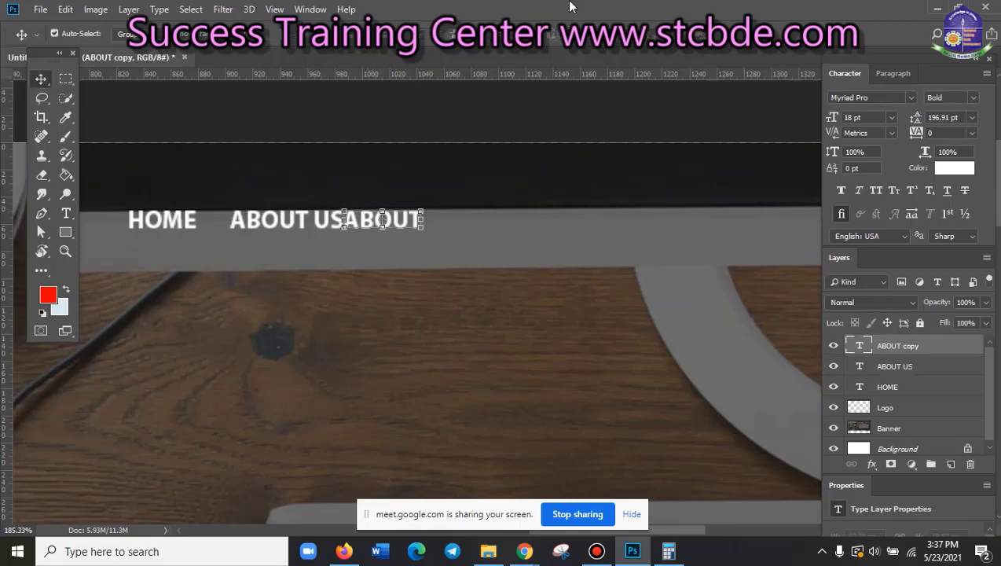
{"action": "key", "text": "shift+Right"}
{"action": "key", "text": "shift+Right"}
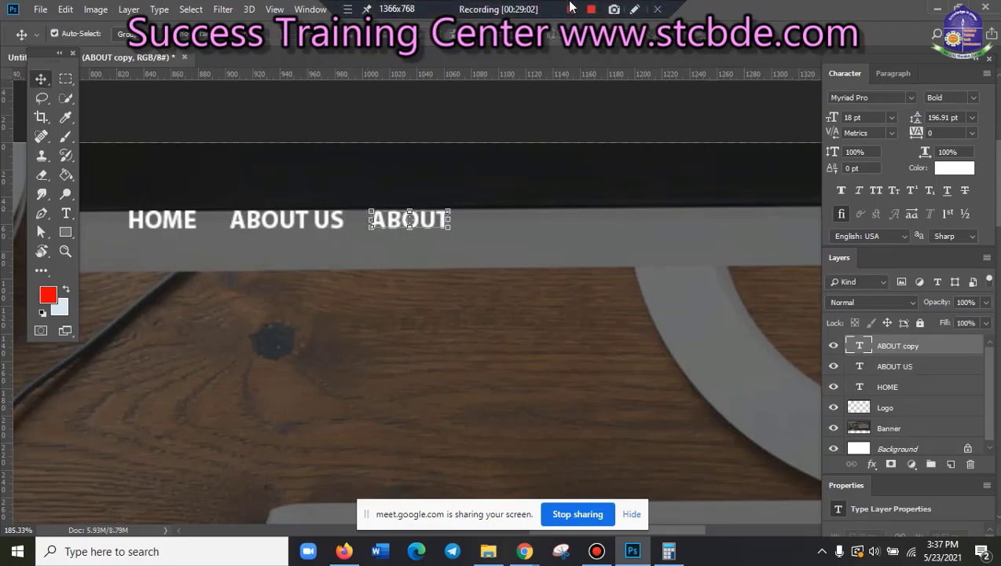
{"action": "key", "text": "Right"}
{"action": "key", "text": "Right"}
{"action": "key", "text": "Right"}
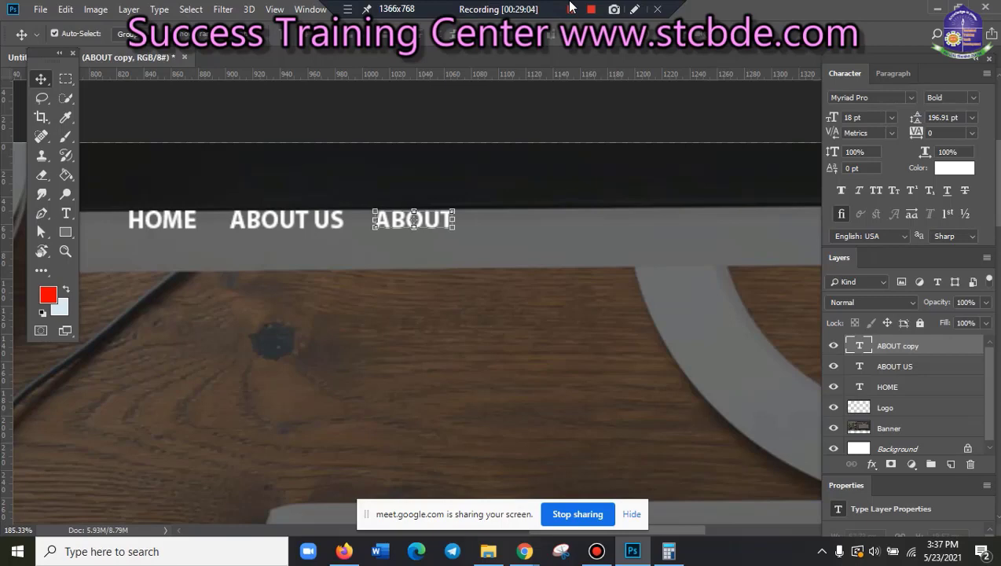
{"action": "key", "text": "Right"}
{"action": "key", "text": "Right"}
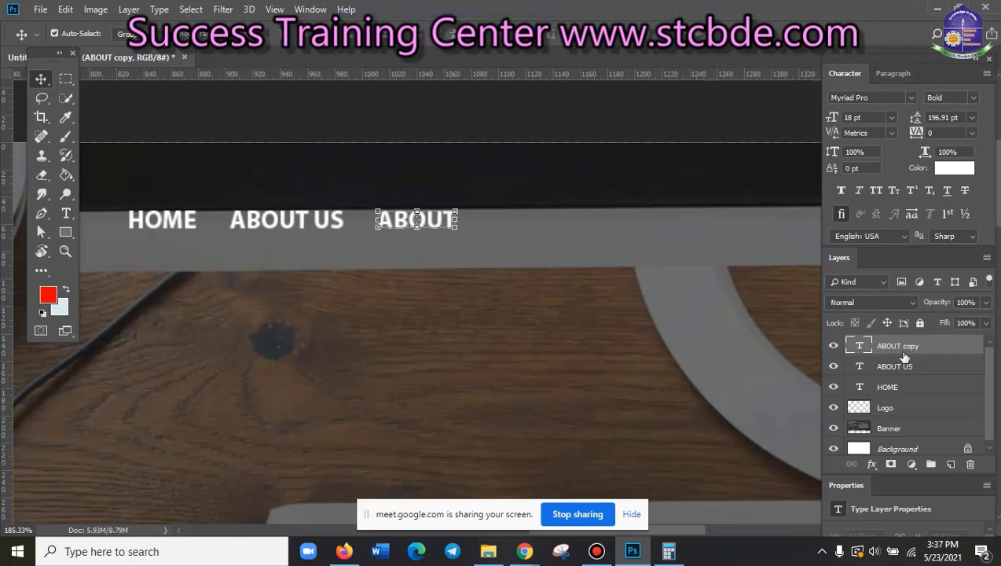
{"action": "key", "text": "t"}
{"action": "key", "text": "Return"}
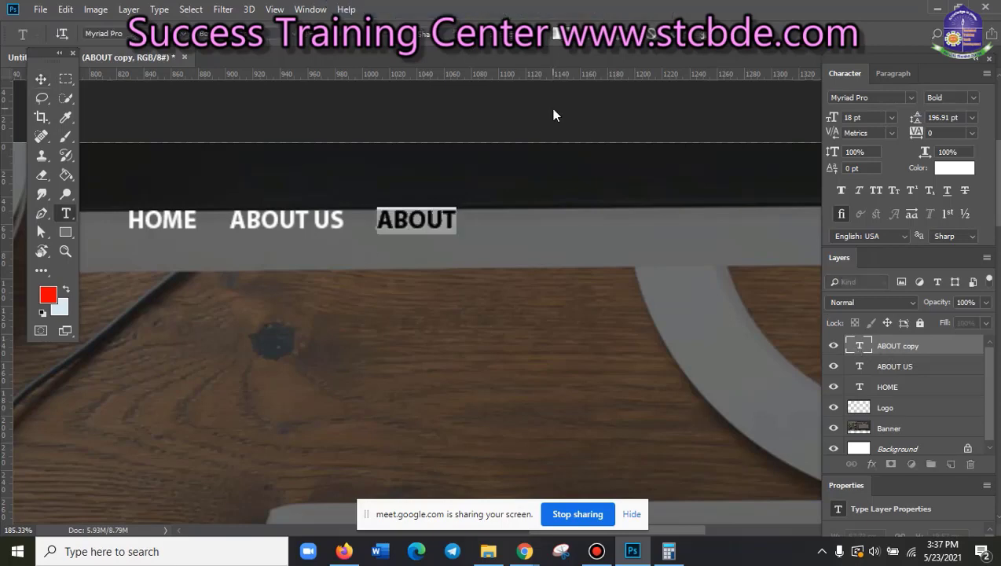
{"action": "key", "text": "Left"}
{"action": "key", "text": "ctrl+a"}
{"action": "type", "text": "SERVI"}
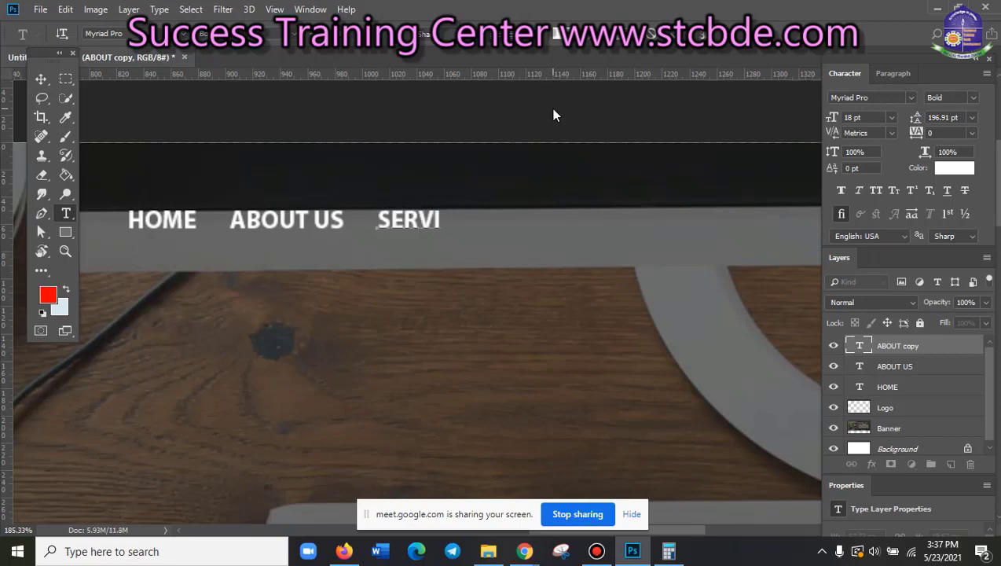
{"action": "type", "text": "CE"}
{"action": "mouse_move", "coordinate": [524, 551]}
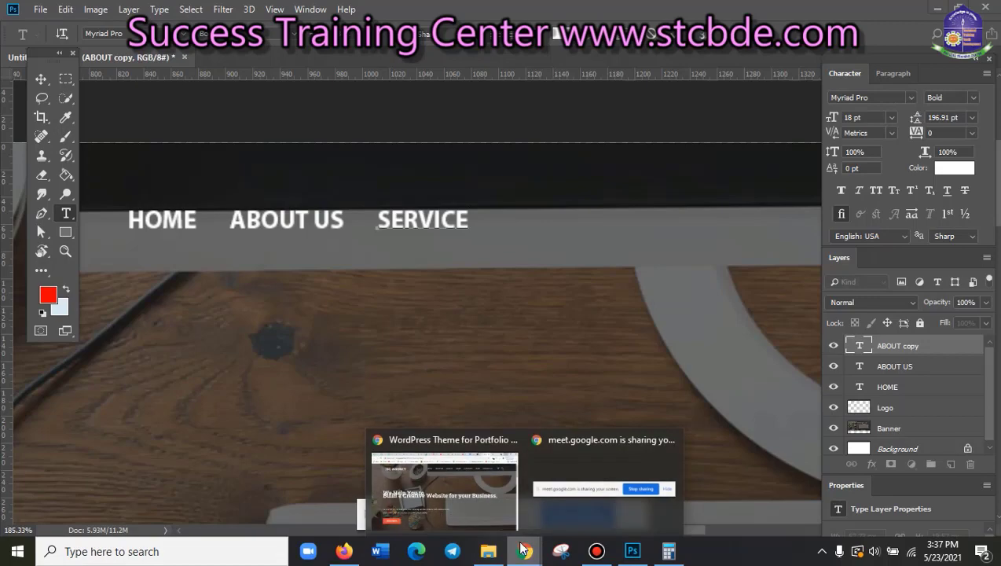
- Compare with the reference menu, commit SERVICE, and duplicate it
{"action": "left_click", "coordinate": [479, 470]}
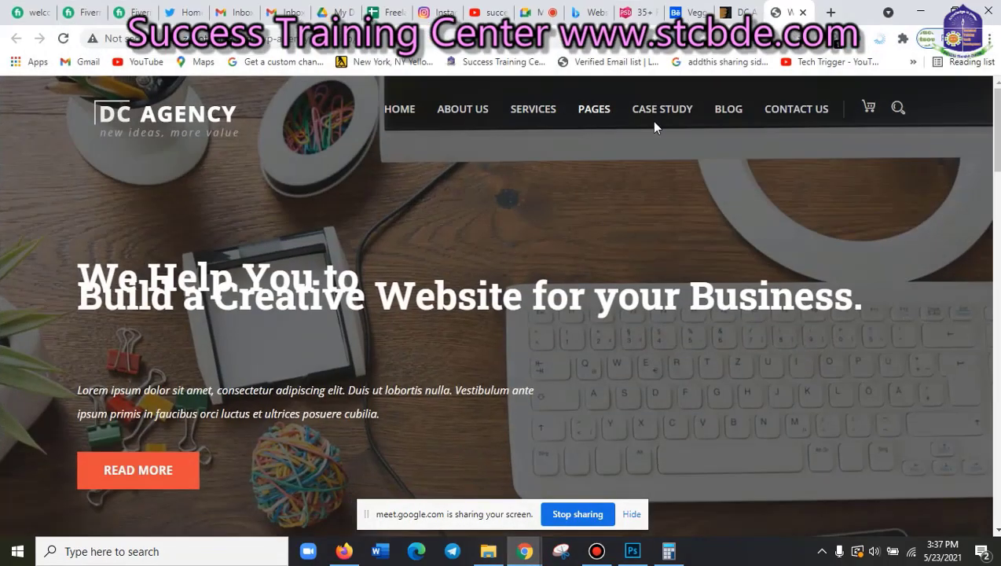
{"action": "left_click", "coordinate": [921, 12]}
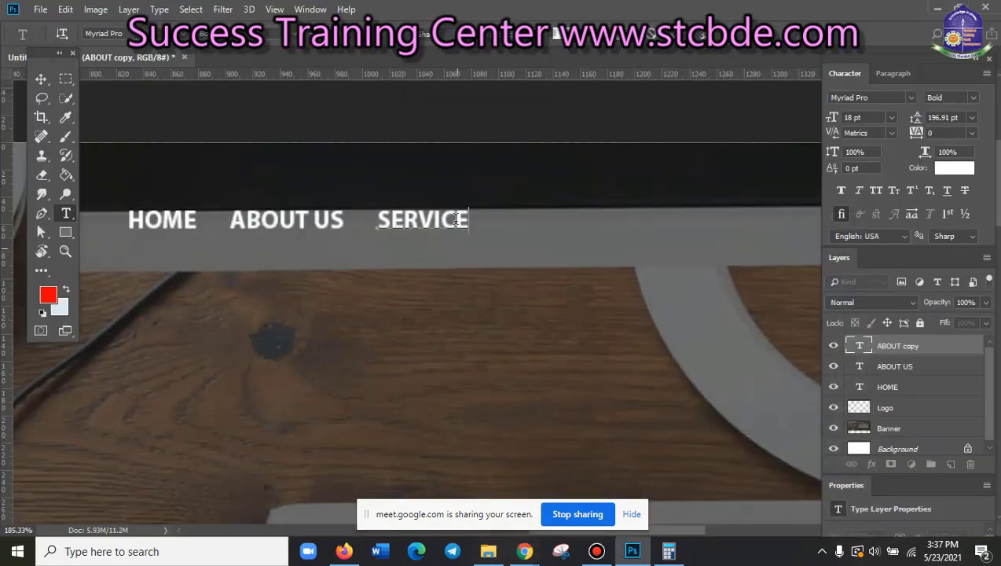
{"action": "left_click", "coordinate": [34, 76]}
{"action": "key", "text": "ctrl+Return"}
{"action": "key", "text": "v"}
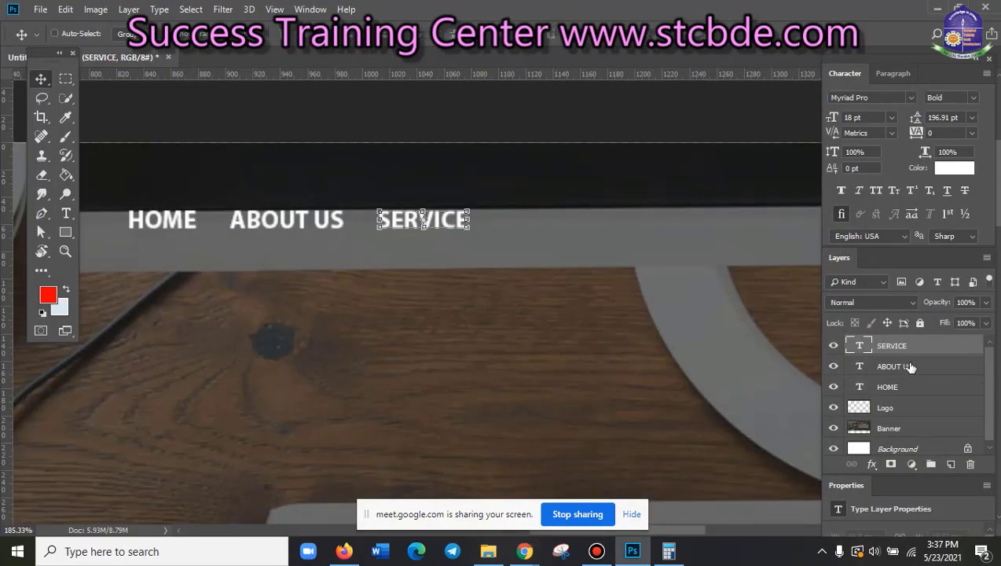
{"action": "key", "text": "ctrl+j"}
- Nudge the SERVICE copy right so it sits evenly spaced after SERVICE
{"action": "key", "text": "shift+Right"}
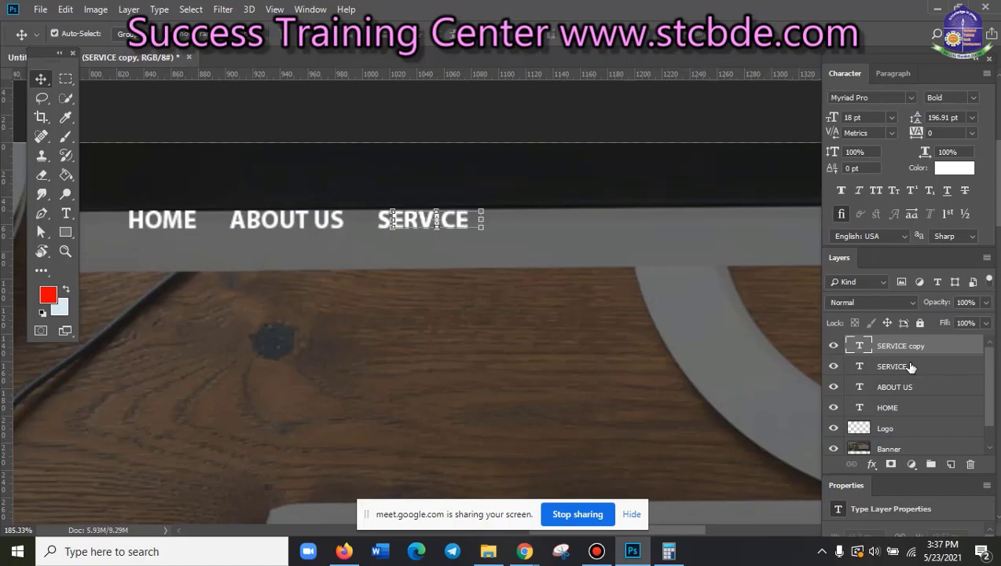
{"action": "key", "text": "shift+Right"}
{"action": "key", "text": "shift+Right"}
{"action": "key", "text": "shift+Right"}
{"action": "key", "text": "shift+Right"}
{"action": "key", "text": "shift+Right"}
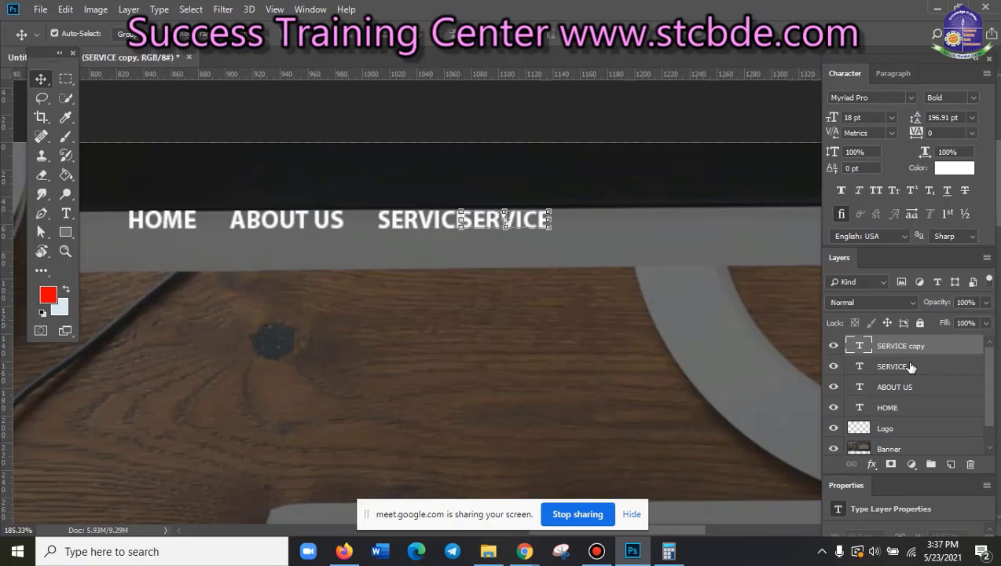
{"action": "key", "text": "Right"}
{"action": "key", "text": "Right"}
{"action": "key", "text": "Right"}
{"action": "key", "text": "Right"}
{"action": "key", "text": "Right"}
{"action": "key", "text": "Right"}
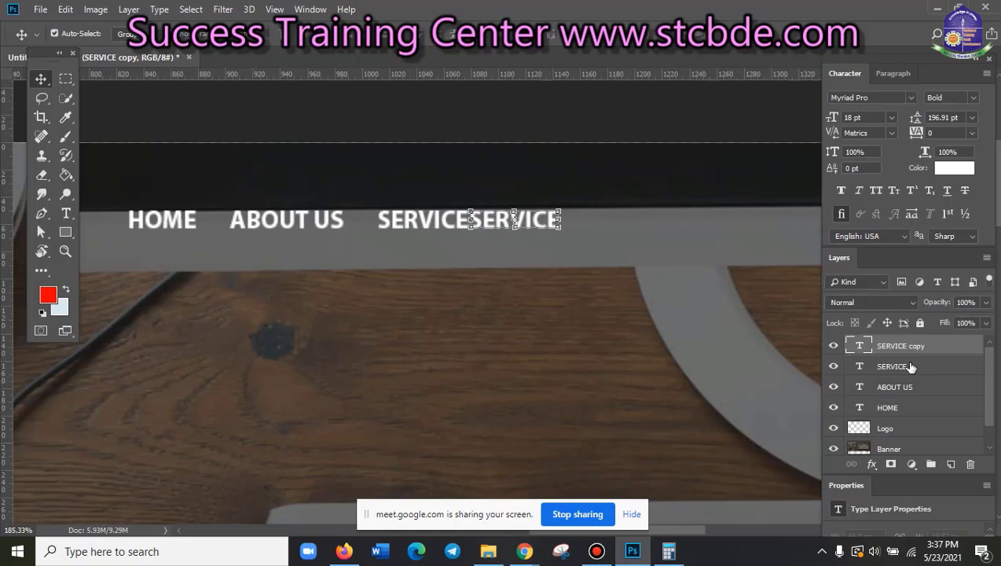
{"action": "key", "text": "Left"}
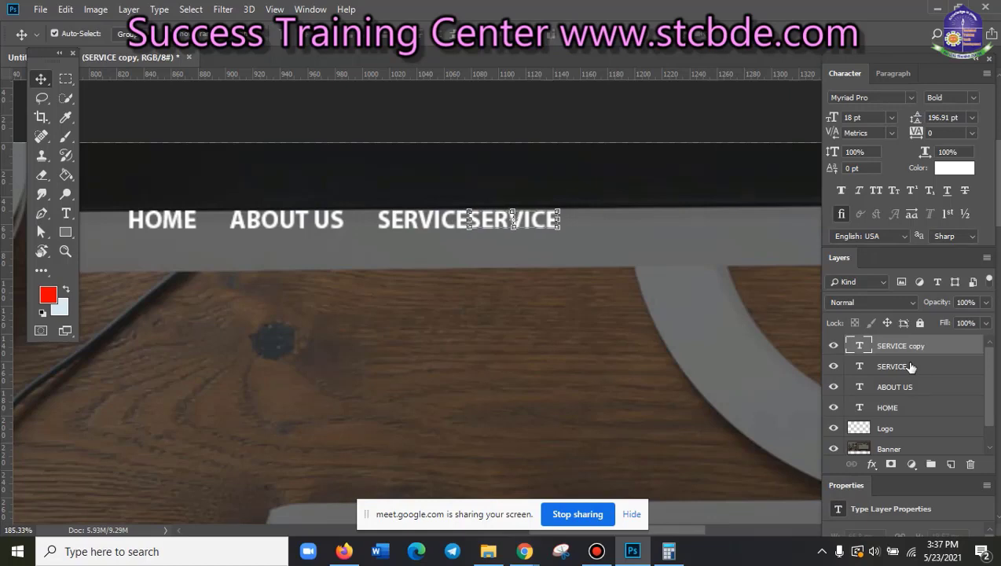
{"action": "key", "text": "shift+Right"}
{"action": "key", "text": "shift+Right"}
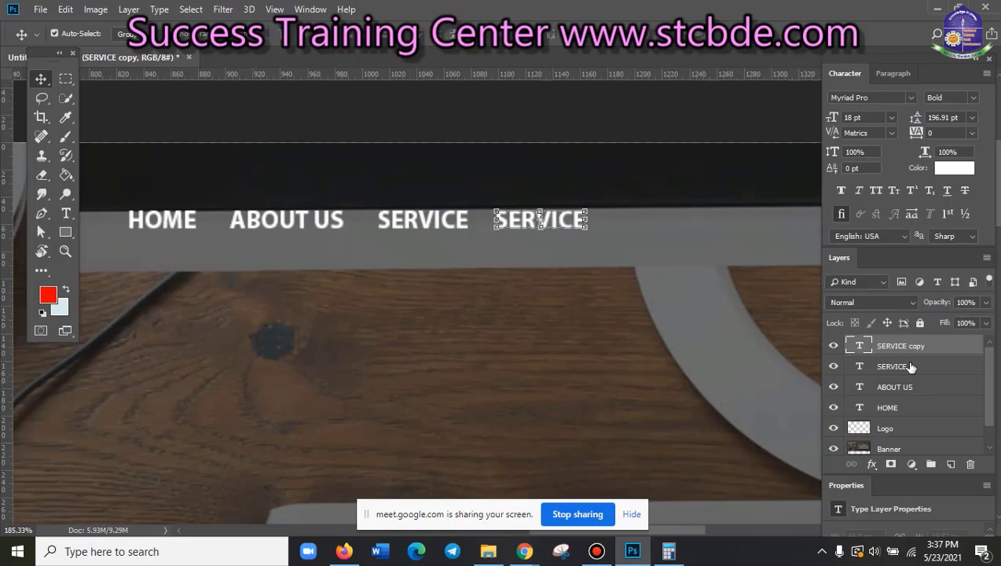
{"action": "key", "text": "Right"}
{"action": "key", "text": "Right"}
{"action": "key", "text": "Right"}
{"action": "key", "text": "Right"}
{"action": "key", "text": "Right"}
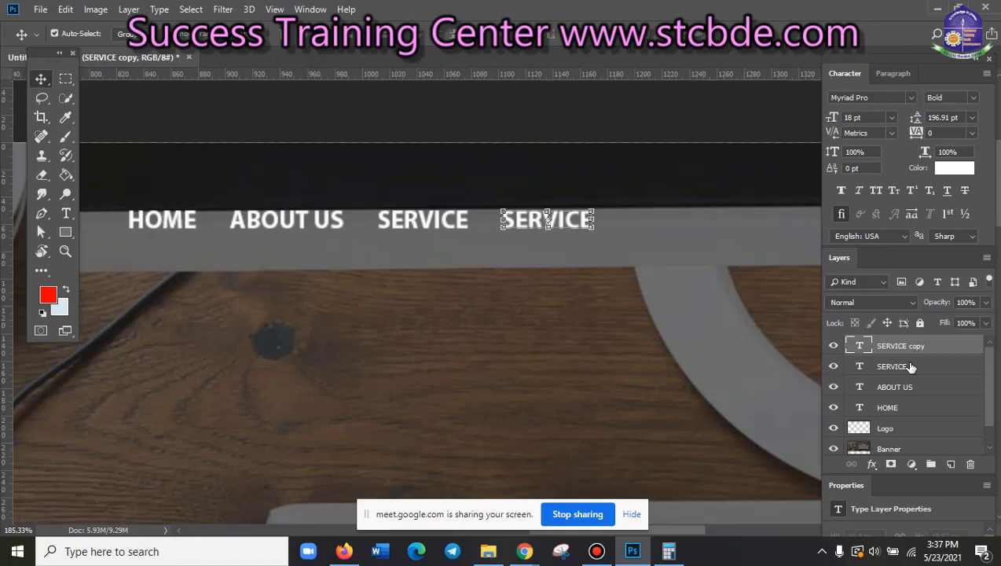
- Reword the copy as PAGES, compare with the reference menu, and commit it
{"action": "double_click", "coordinate": [859, 346]}
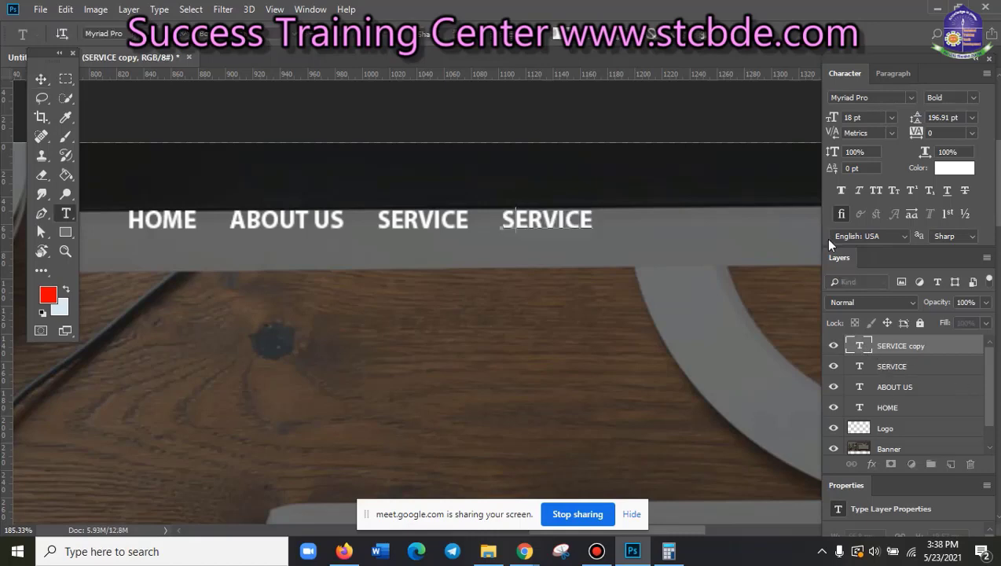
{"action": "type", "text": "PAGES"}
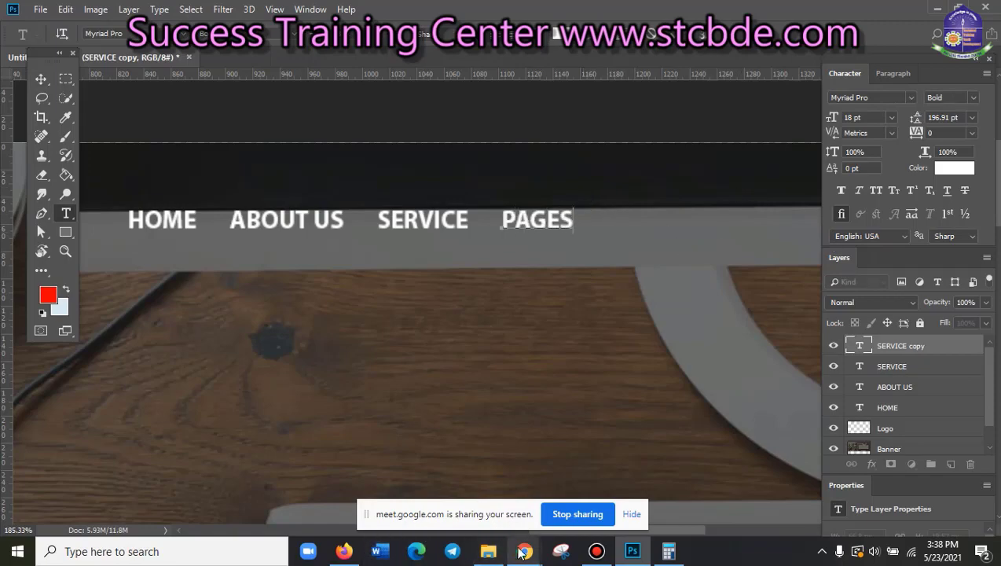
{"action": "mouse_move", "coordinate": [525, 552]}
{"action": "left_click", "coordinate": [503, 499]}
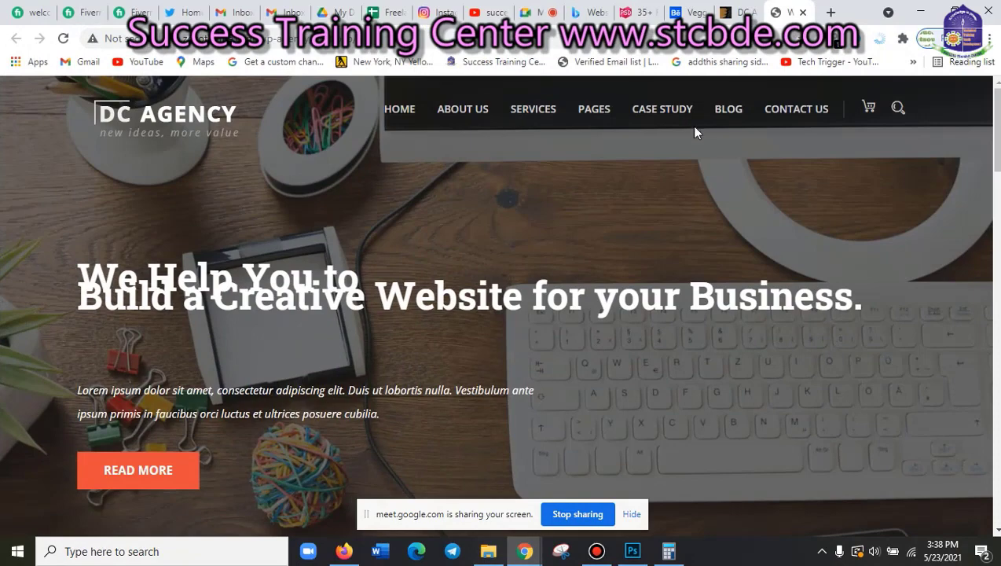
{"action": "left_click", "coordinate": [920, 12]}
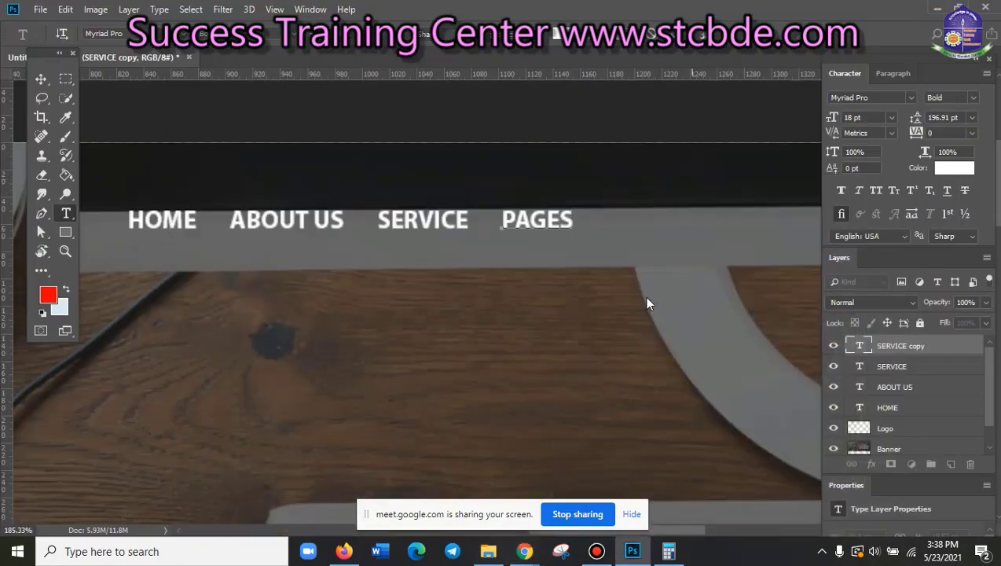
{"action": "left_click", "coordinate": [860, 346]}
- Duplicate the PAGES menu item, shift the copy right, and retype it as CASE STUDY
{"action": "key", "text": "v"}
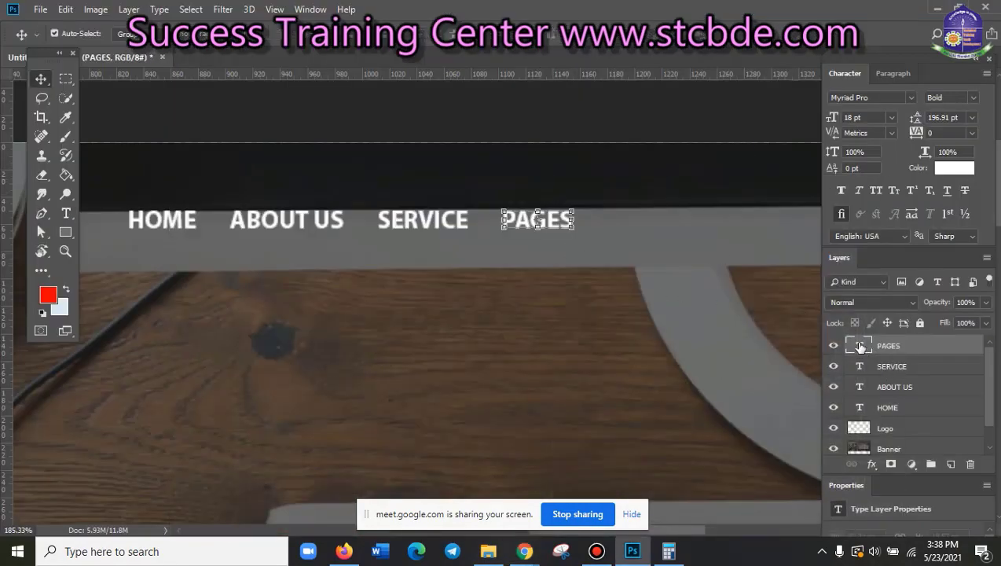
{"action": "key", "text": "ctrl+j"}
{"action": "key", "text": "shift+Right"}
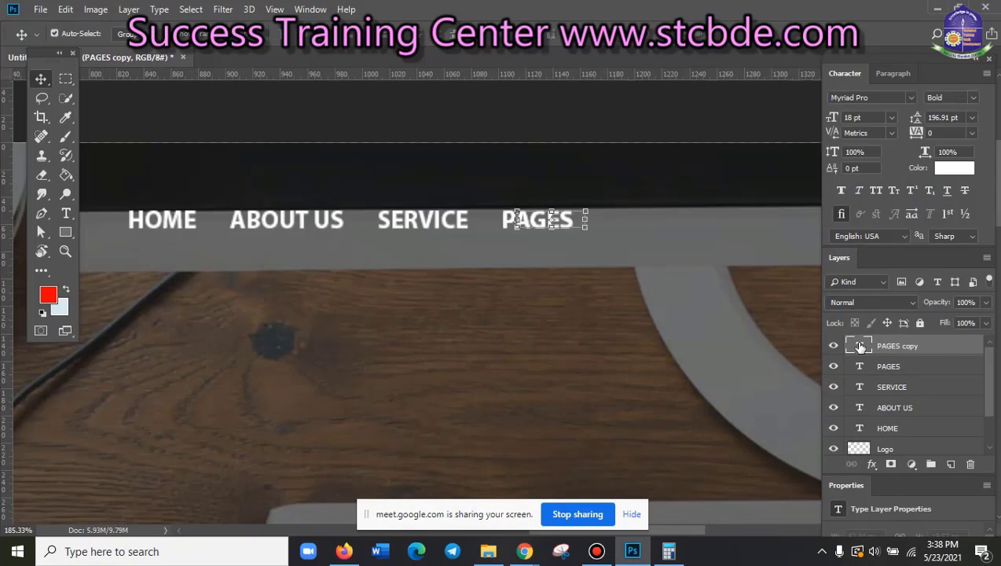
{"action": "key", "text": "shift+Right"}
{"action": "key", "text": "shift+Right"}
{"action": "key", "text": "shift+Right"}
{"action": "key", "text": "shift+Right"}
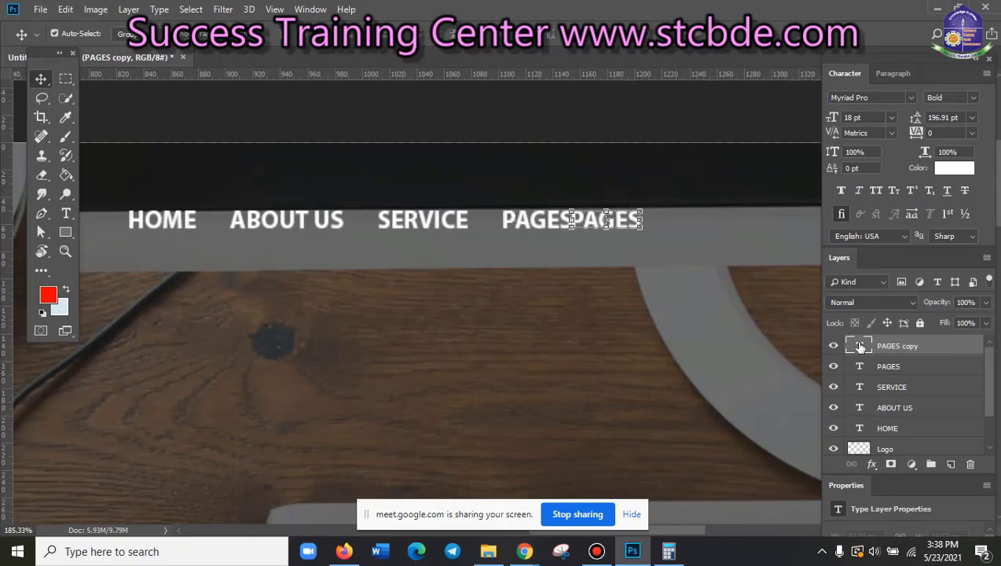
{"action": "key", "text": "Right"}
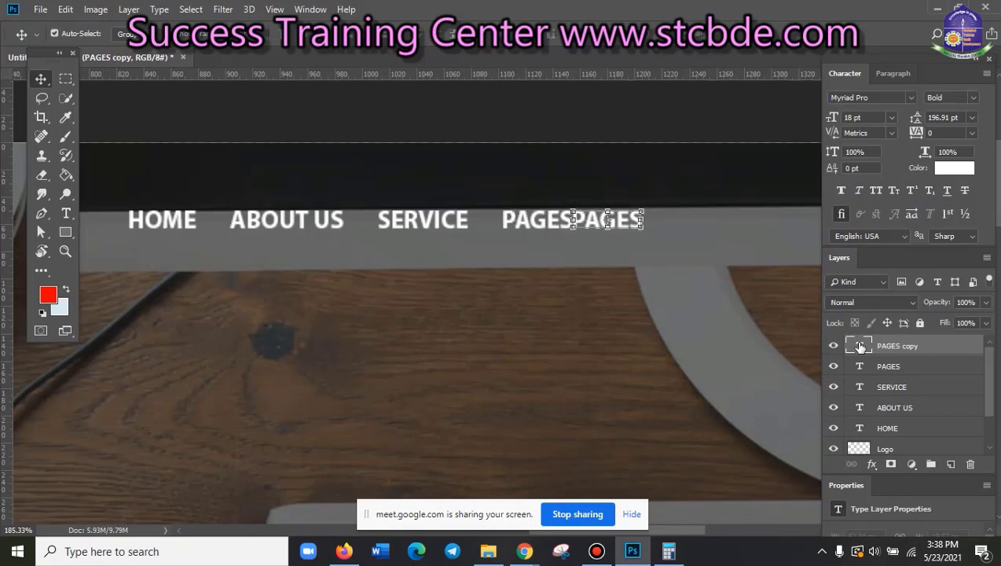
{"action": "key", "text": "shift+Right"}
{"action": "key", "text": "shift+Right"}
{"action": "key", "text": "Right"}
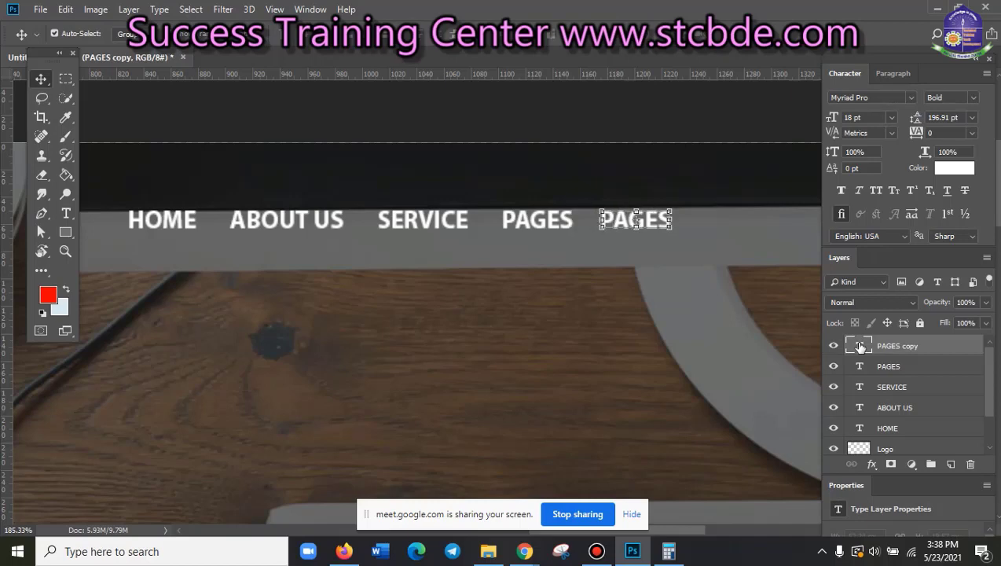
{"action": "key", "text": "Right"}
{"action": "key", "text": "Right"}
{"action": "key", "text": "Right"}
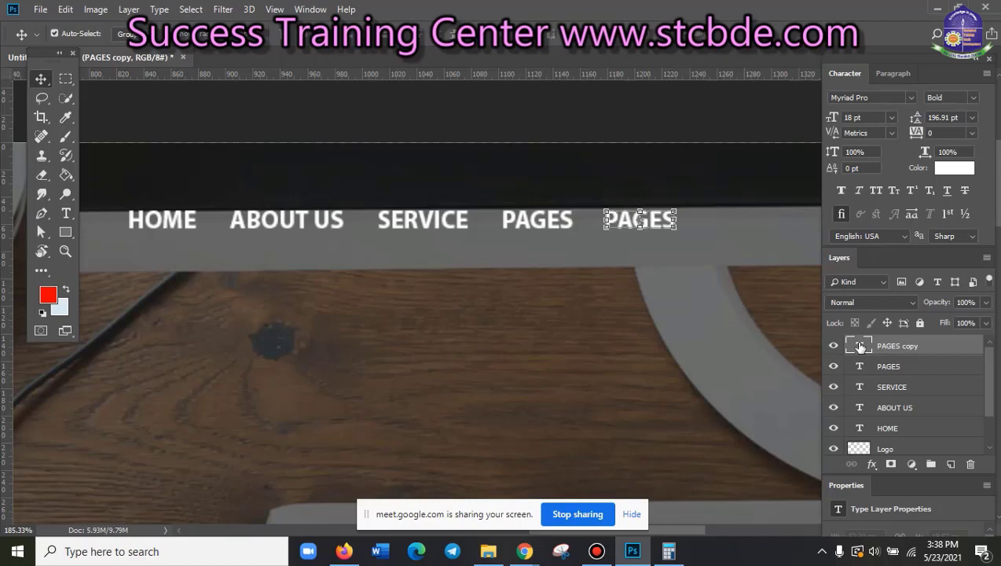
{"action": "double_click", "coordinate": [860, 346]}
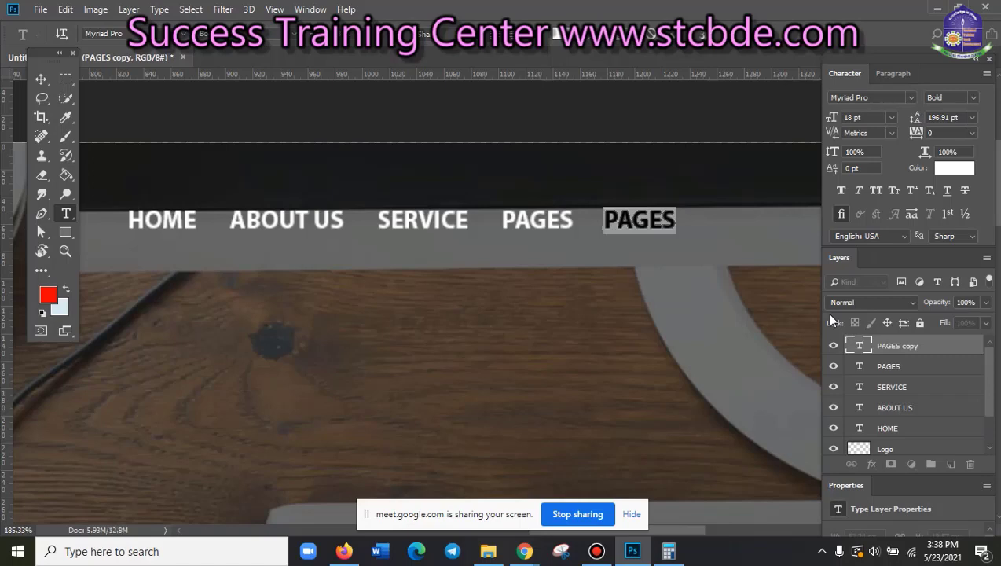
{"action": "type", "text": "CASE"}
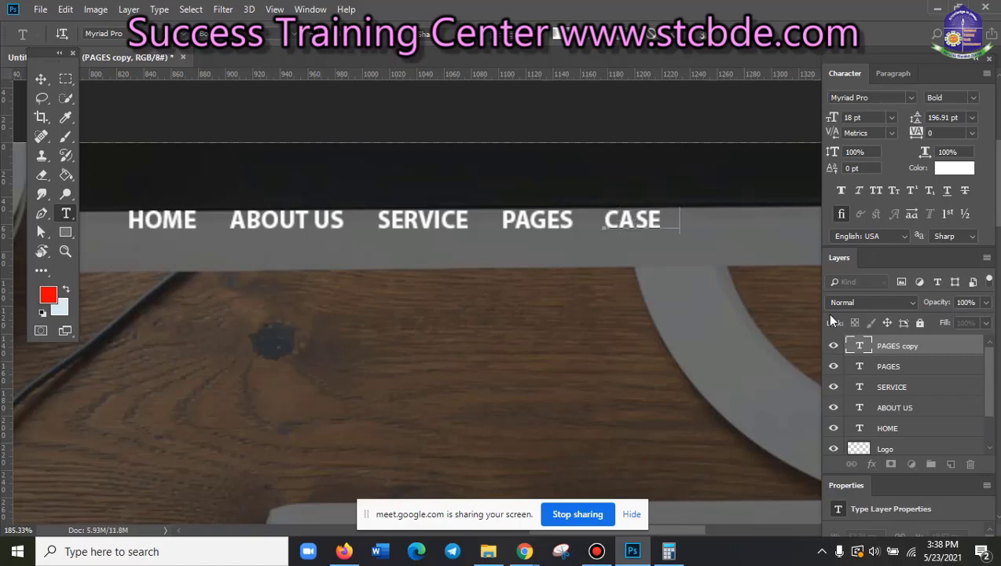
{"action": "type", "text": " STUDY"}
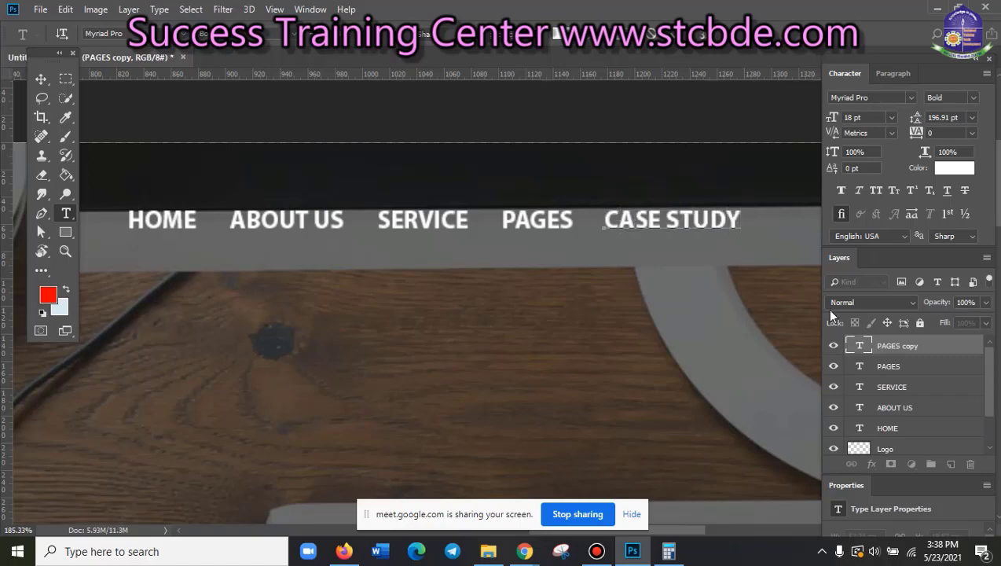
{"action": "left_click", "coordinate": [40, 79]}
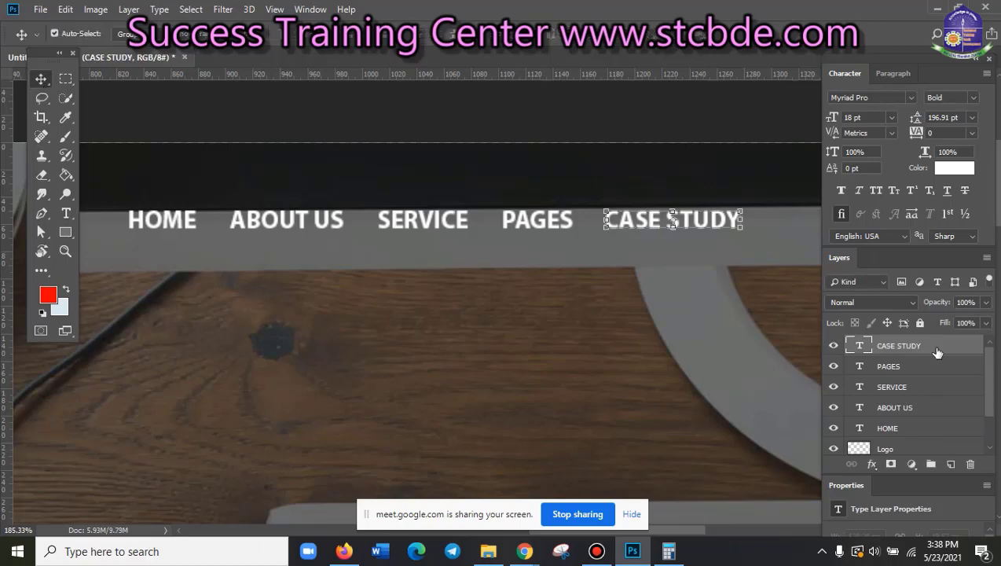
- Duplicate CASE STUDY, space the copy just after it, and retype it as BLOG
{"action": "key", "text": "ctrl+j"}
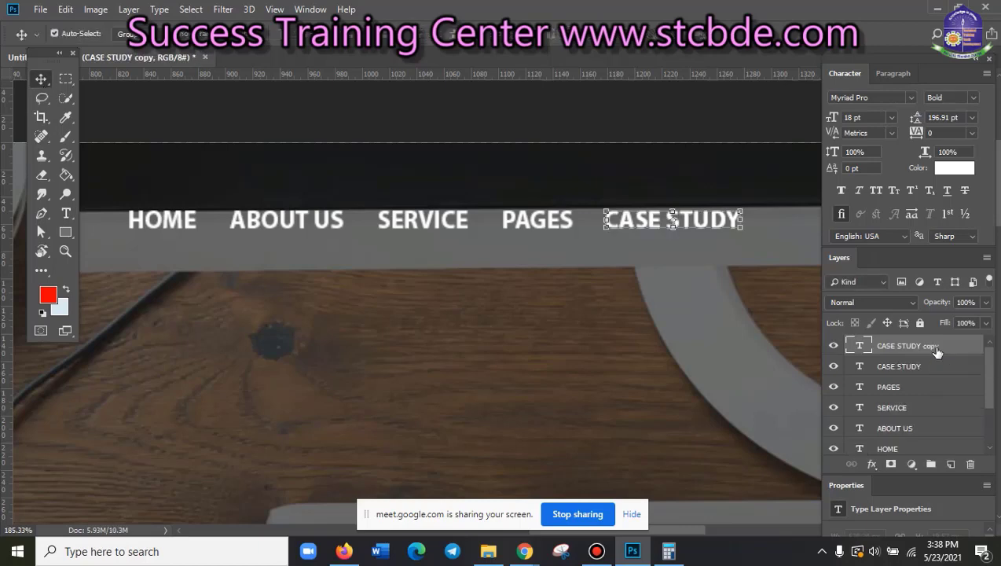
{"action": "key", "text": "shift+Right"}
{"action": "key", "text": "shift+Right"}
{"action": "key", "text": "shift+Right"}
{"action": "key", "text": "shift+Right"}
{"action": "key", "text": "shift+Right"}
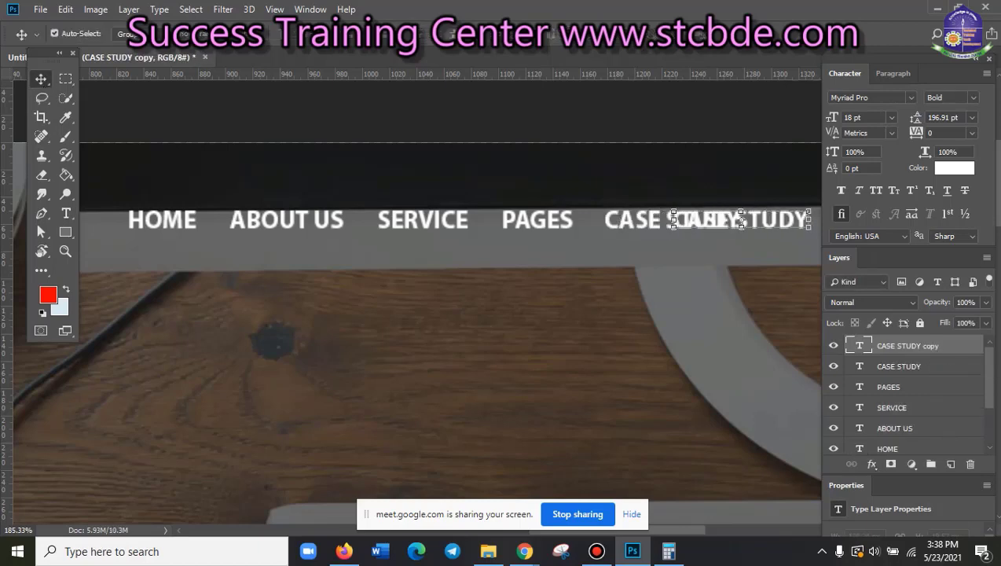
{"action": "left_click_drag", "start_coordinate": [690, 528], "coordinate": [755, 518]}
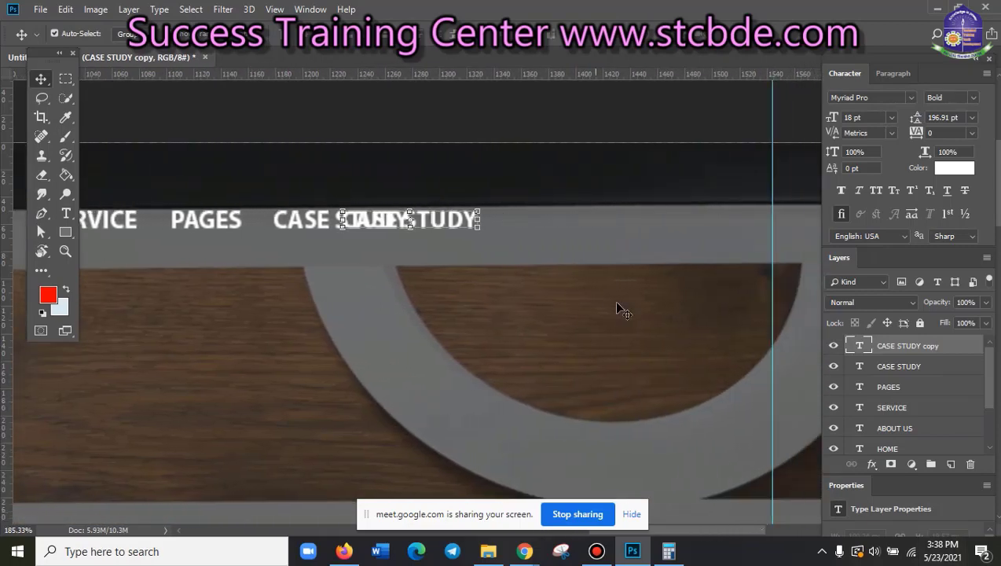
{"action": "key", "text": "shift+Right"}
{"action": "key", "text": "shift+Right"}
{"action": "key", "text": "shift+Right"}
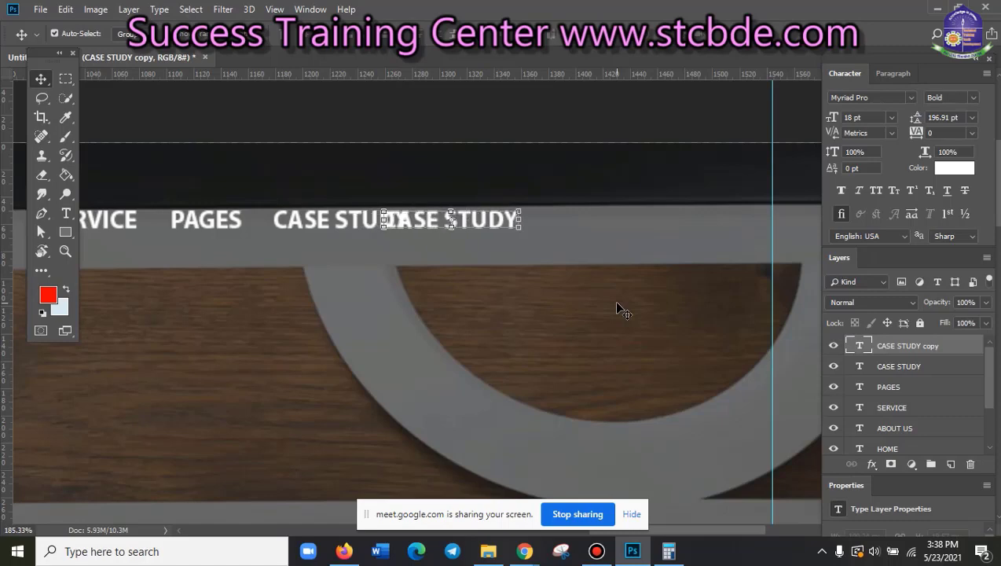
{"action": "key", "text": "shift+Right"}
{"action": "key", "text": "shift+Right"}
{"action": "key", "text": "shift+Right"}
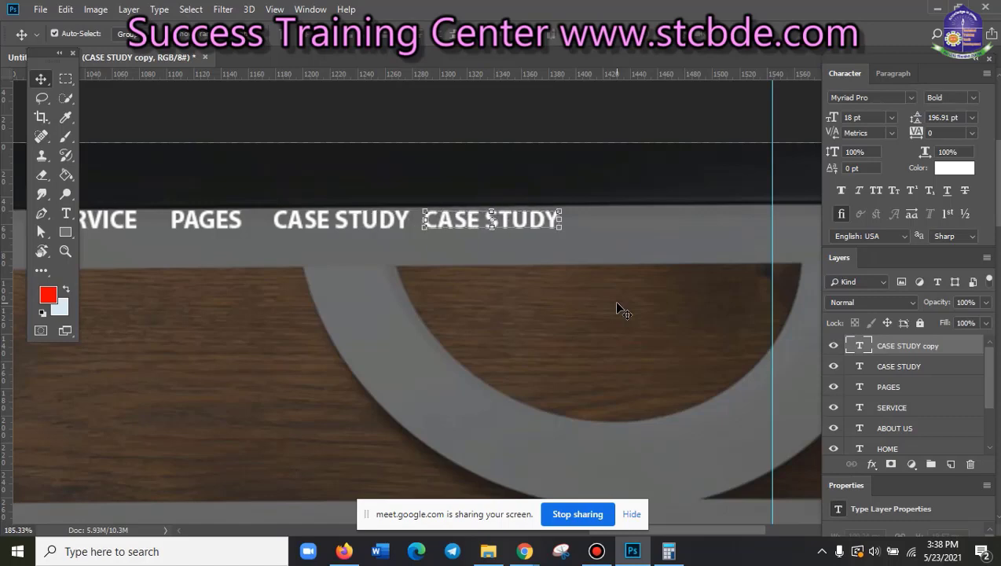
{"action": "key", "text": "Left"}
{"action": "key", "text": "Left"}
{"action": "key", "text": "Left"}
{"action": "key", "text": "Left"}
{"action": "key", "text": "Left"}
{"action": "key", "text": "Left"}
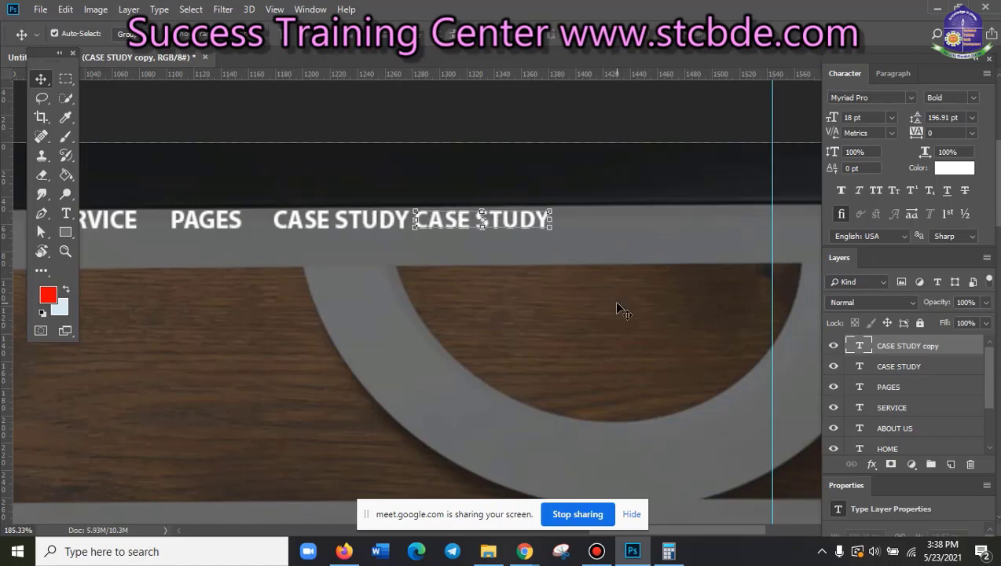
{"action": "key", "text": "Left"}
{"action": "key", "text": "Left"}
{"action": "key", "text": "Left"}
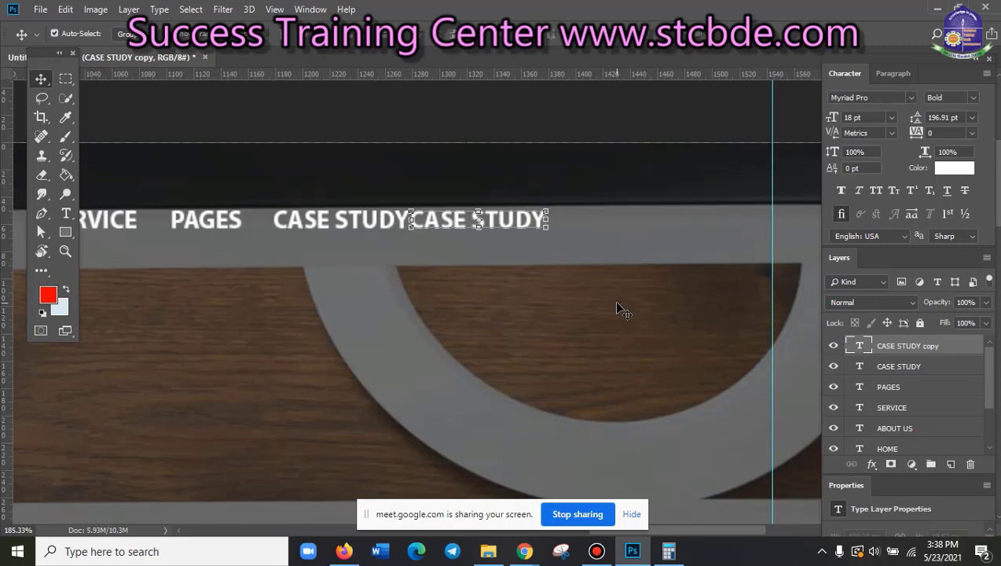
{"action": "key", "text": "Left"}
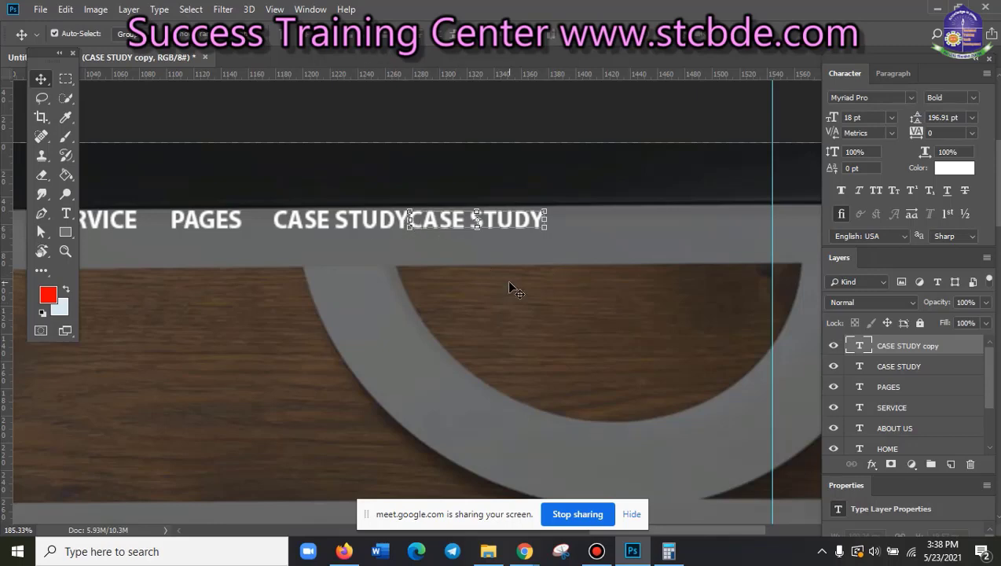
{"action": "key", "text": "shift+Right"}
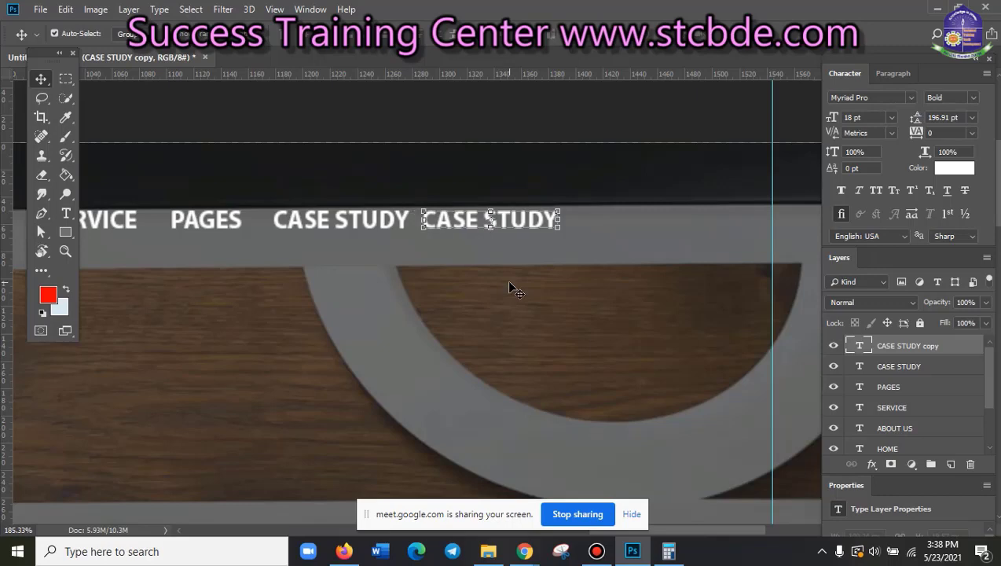
{"action": "key", "text": "shift+Right"}
{"action": "key", "text": "Right"}
{"action": "key", "text": "Right"}
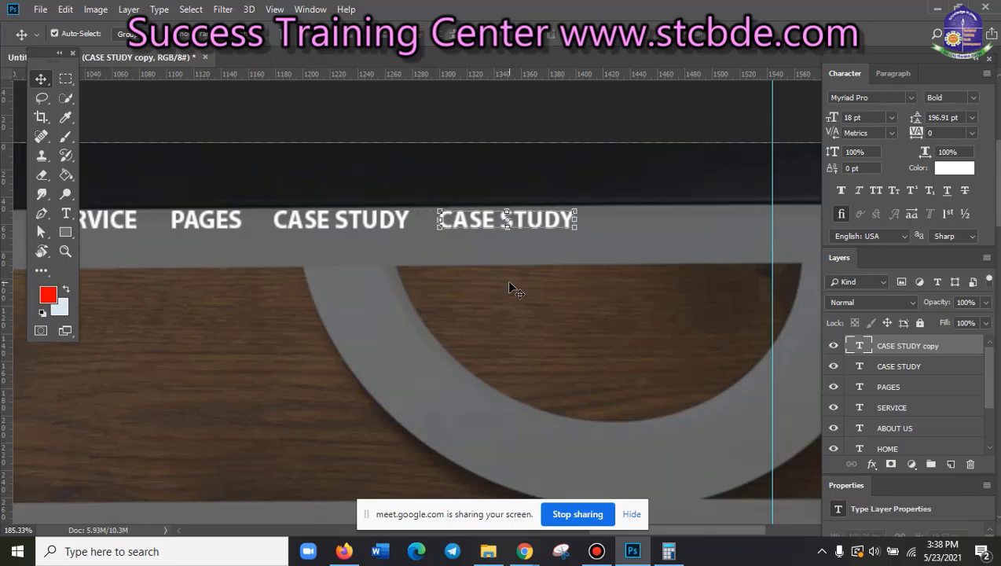
{"action": "key", "text": "Right"}
{"action": "key", "text": "Right"}
{"action": "key", "text": "Right"}
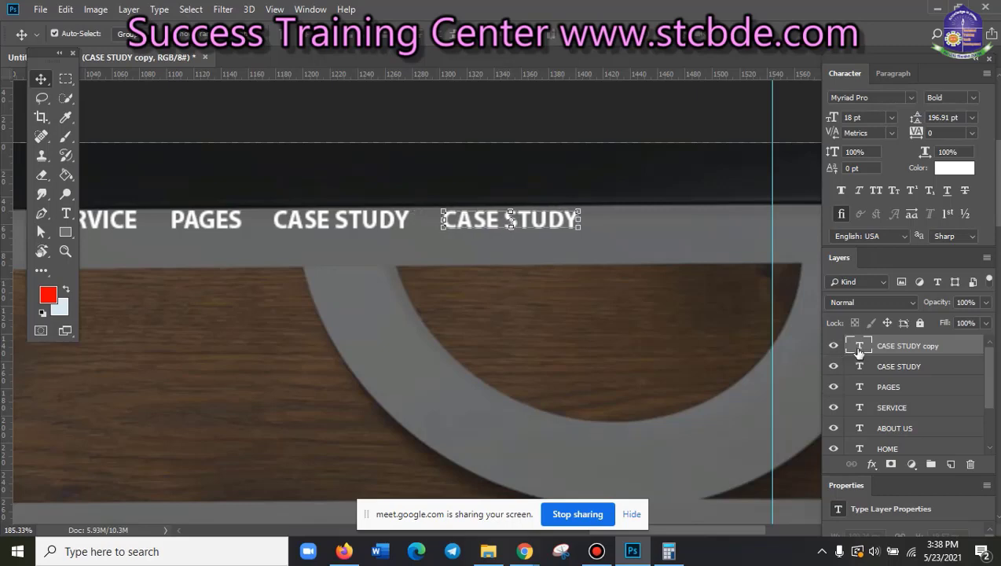
{"action": "double_click", "coordinate": [858, 348]}
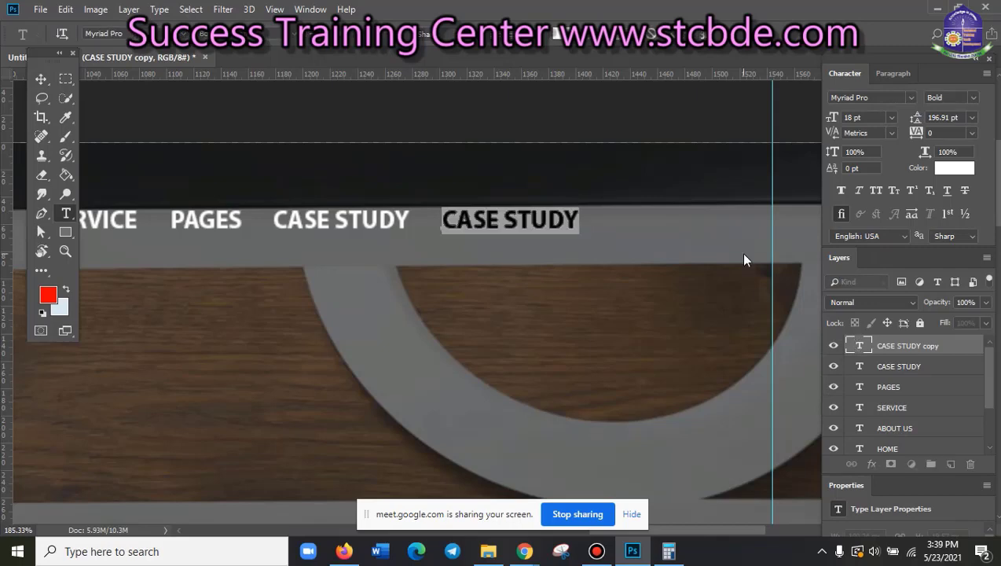
{"action": "type", "text": "B"}
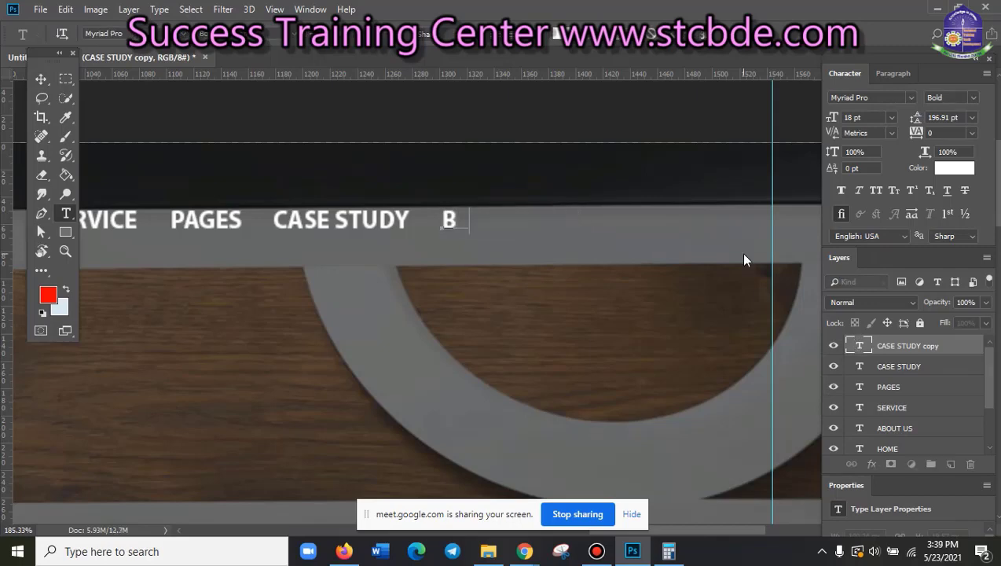
{"action": "type", "text": "LOG"}
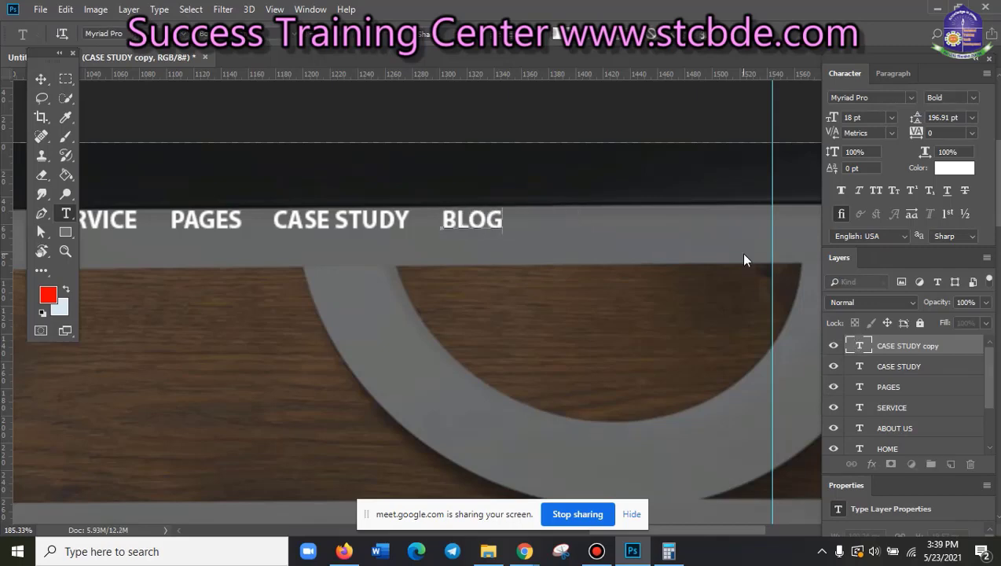
{"action": "left_click", "coordinate": [41, 79]}
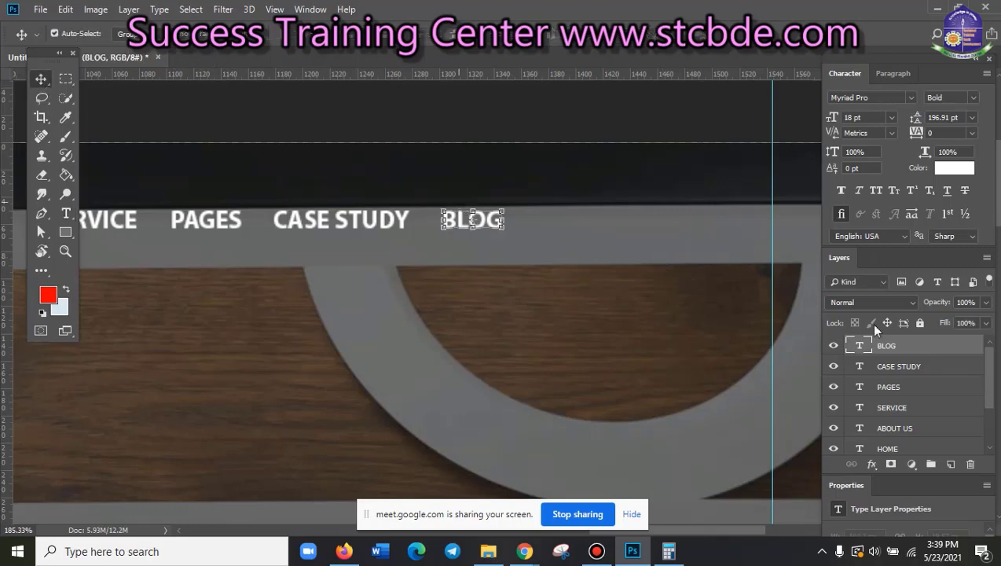
- Duplicate BLOG and nudge the spare copy to the right of it
{"action": "key", "text": "ctrl+j"}
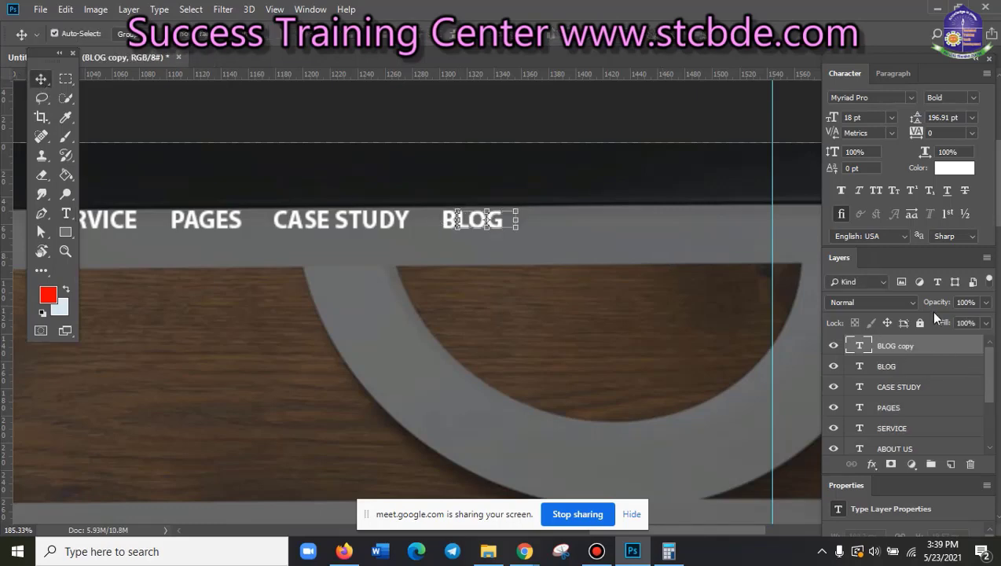
{"action": "key", "text": "shift+Right"}
{"action": "key", "text": "shift+Right"}
{"action": "key", "text": "shift+Right"}
{"action": "key", "text": "Right"}
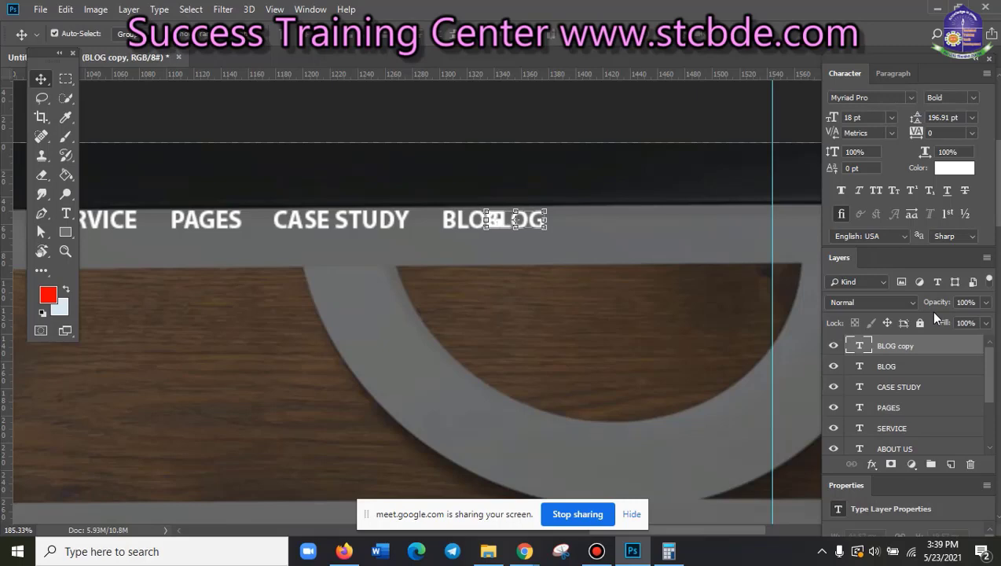
{"action": "key", "text": "Right"}
{"action": "key", "text": "Right"}
{"action": "key", "text": "Right"}
{"action": "key", "text": "Right"}
{"action": "key", "text": "Right"}
{"action": "key", "text": "Right"}
{"action": "key", "text": "Right"}
{"action": "key", "text": "Right"}
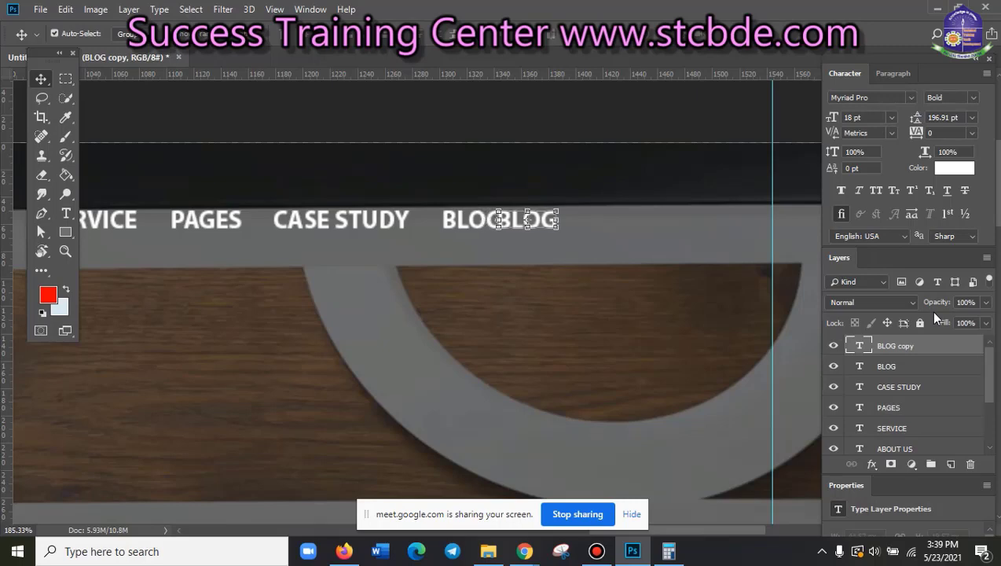
{"action": "key", "text": "Right"}
{"action": "key", "text": "Right"}
{"action": "key", "text": "Right"}
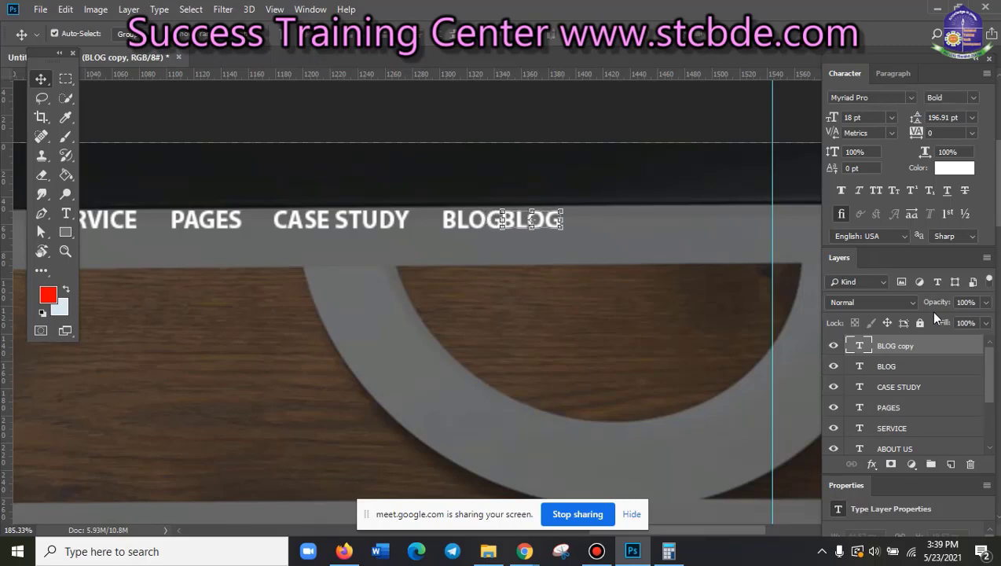
{"action": "left_click", "coordinate": [622, 273]}
{"action": "left_click", "coordinate": [528, 215]}
{"action": "key", "text": "shift+Right"}
{"action": "key", "text": "shift+Right"}
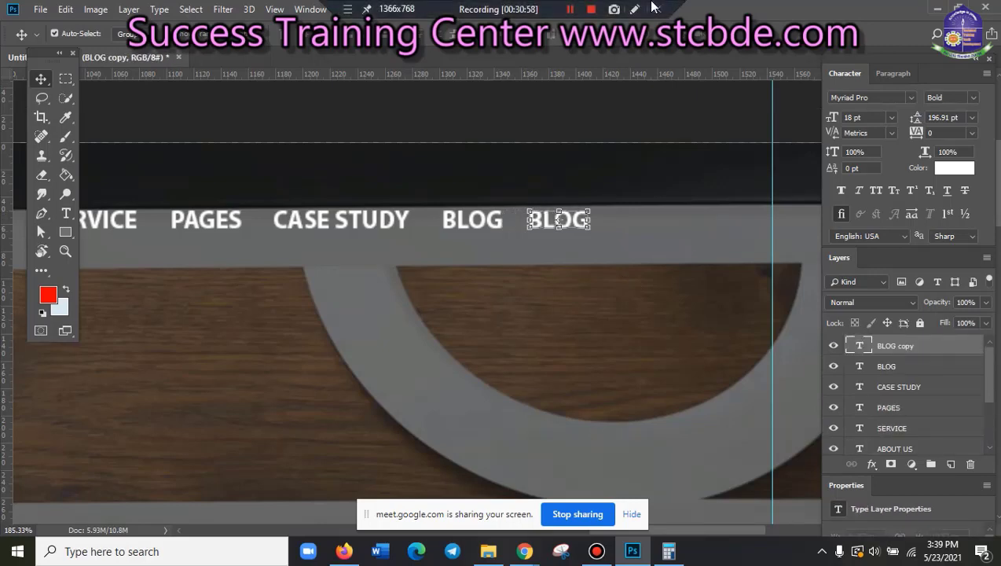
{"action": "key", "text": "Right"}
{"action": "key", "text": "Right"}
{"action": "key", "text": "Right"}
{"action": "key", "text": "Right"}
{"action": "key", "text": "Right"}
- Dismiss the Layer Style dialog and retype the BLOG copy as CONTACT US
{"action": "double_click", "coordinate": [861, 345]}
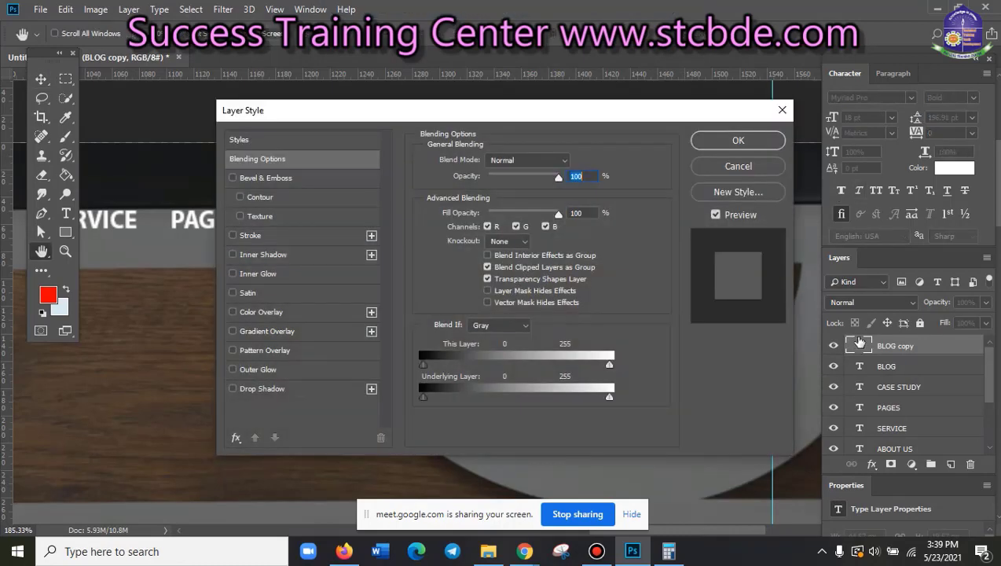
{"action": "left_click", "coordinate": [738, 168]}
{"action": "double_click", "coordinate": [860, 346]}
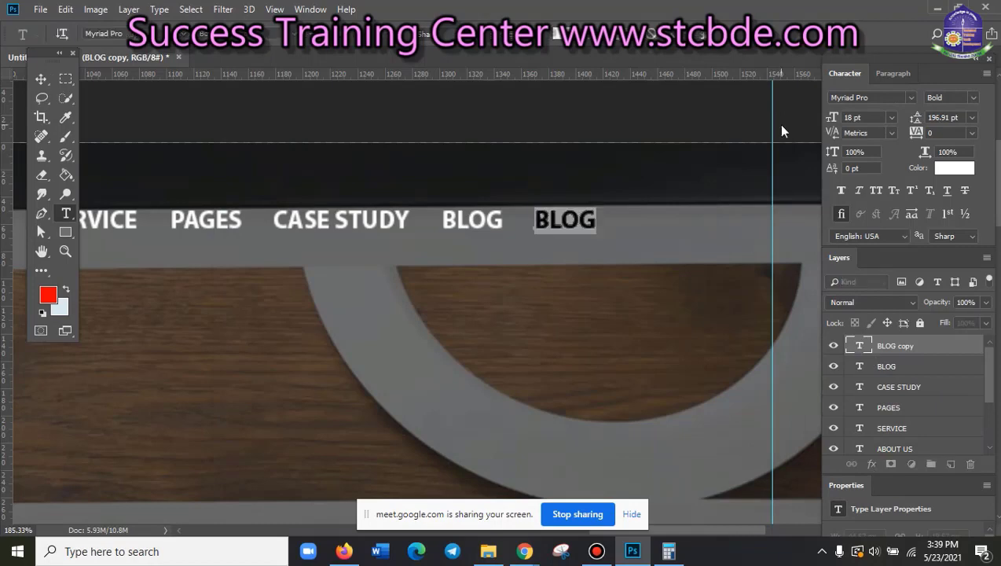
{"action": "type", "text": "cON"}
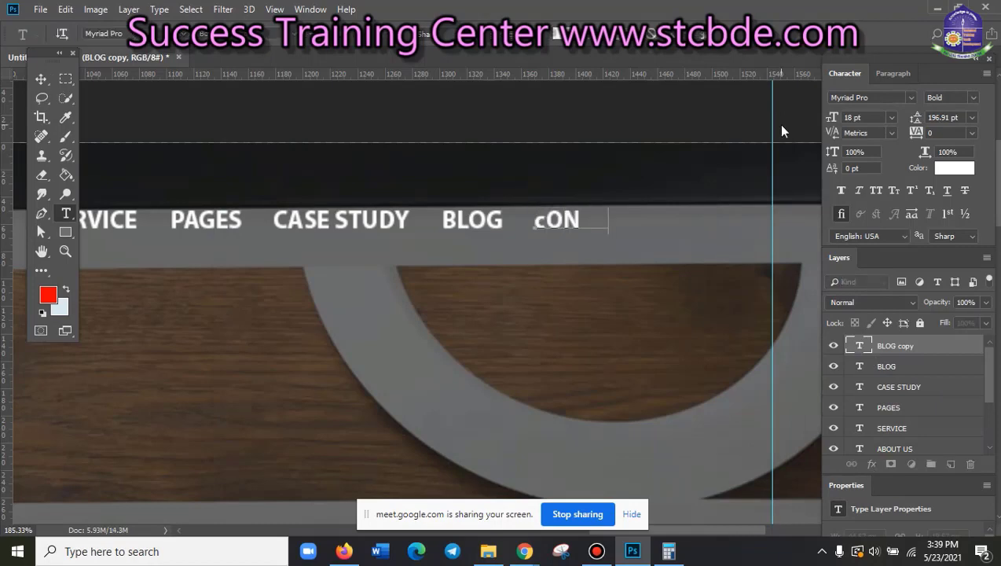
{"action": "type", "text": "TACT"}
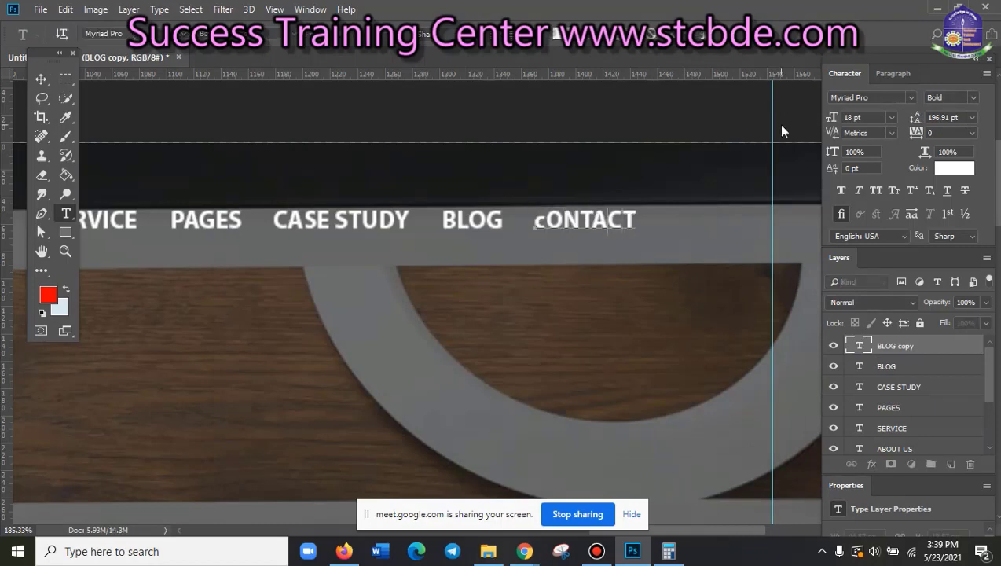
{"action": "key", "text": "Delete"}
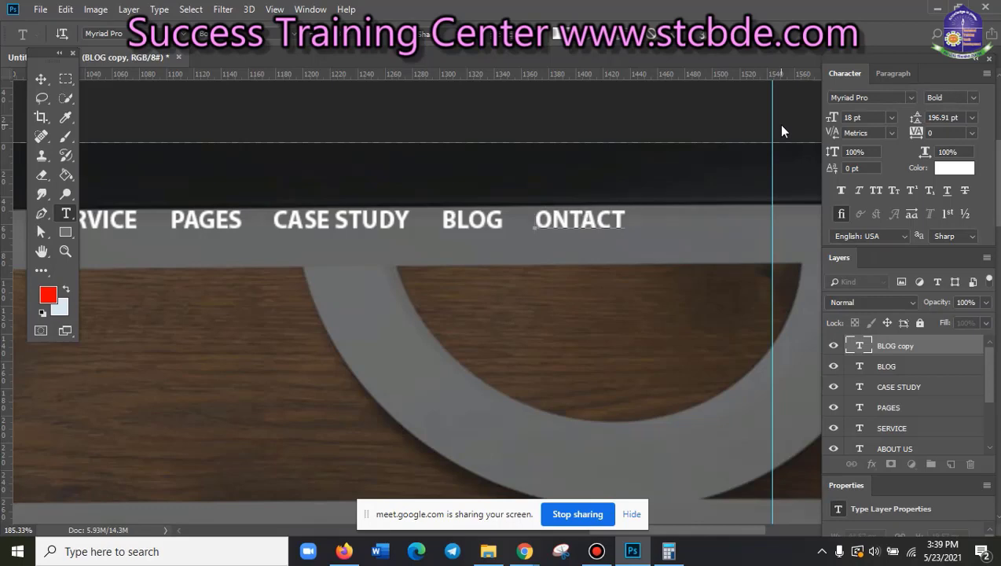
{"action": "type", "text": "CT"}
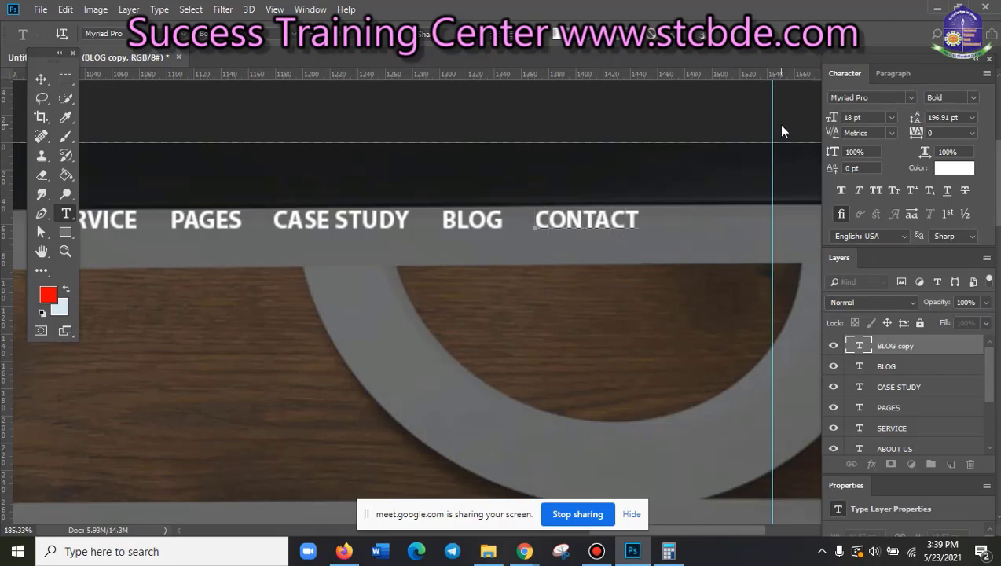
{"action": "type", "text": " US"}
{"action": "key", "text": "ctrl+Return"}
- Zoom out to review the full menu, then enter and exit Free Transform on CONTACT US
{"action": "scroll", "coordinate": [659, 292], "scroll_direction": "down", "scroll_amount": 2, "text": "alt"}
{"action": "scroll", "coordinate": [659, 292], "scroll_direction": "down", "scroll_amount": 2, "text": "alt"}
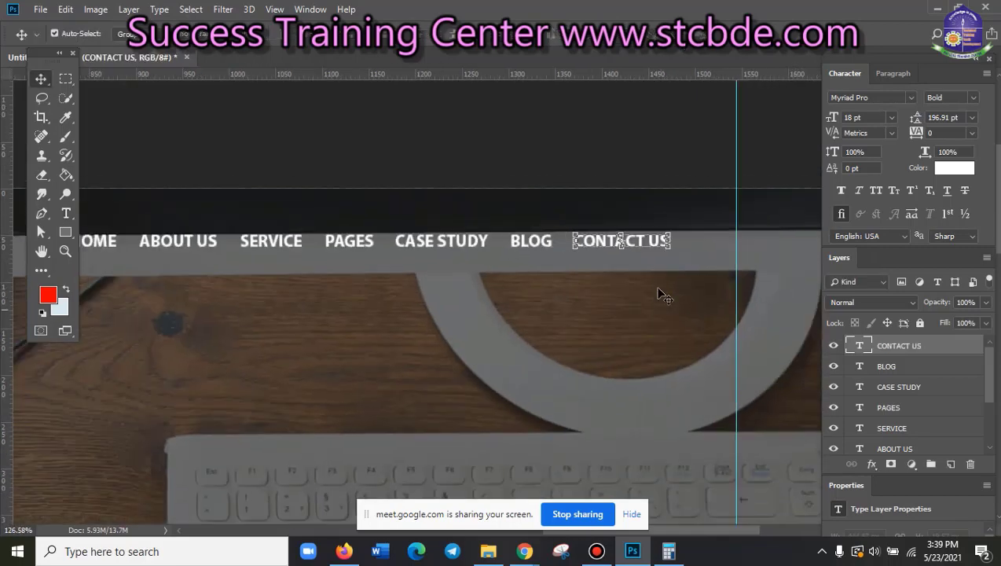
{"action": "scroll", "coordinate": [659, 292], "scroll_direction": "down", "scroll_amount": 2, "text": "alt"}
{"action": "scroll", "coordinate": [659, 292], "scroll_direction": "down", "scroll_amount": 2, "text": "alt"}
{"action": "scroll", "coordinate": [660, 292], "scroll_direction": "up", "scroll_amount": 1, "text": "alt"}
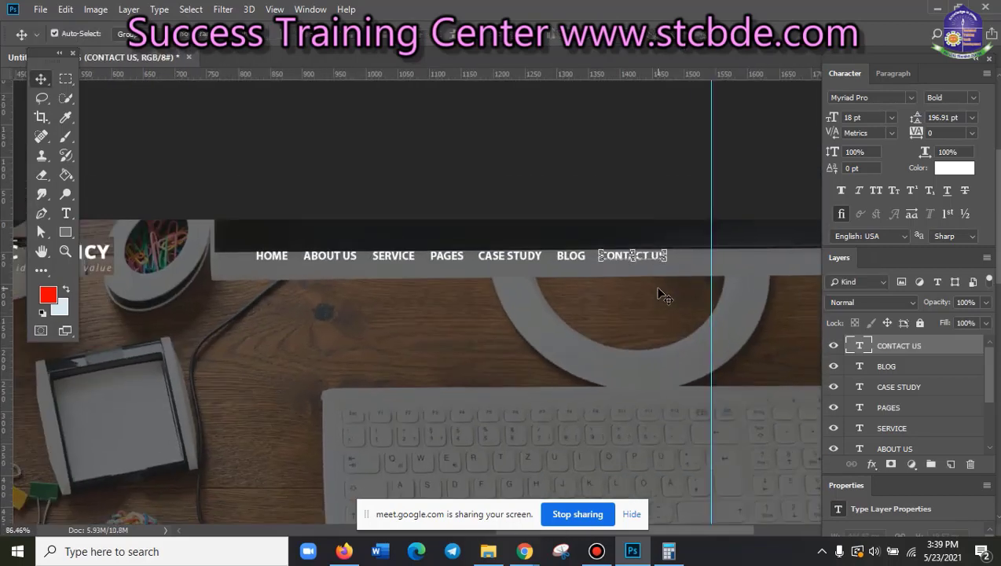
{"action": "key", "text": "ctrl+t"}
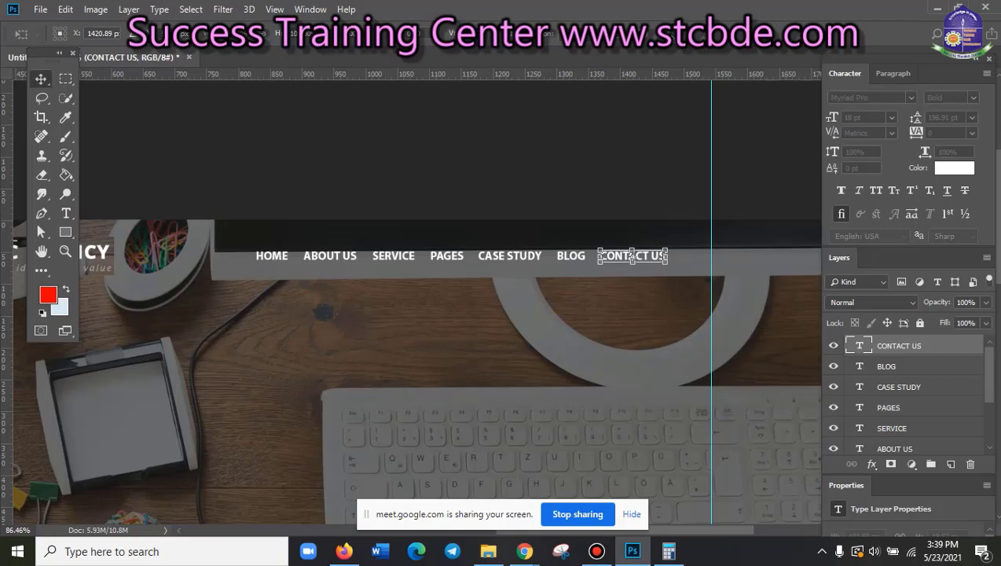
{"action": "key", "text": "Return"}
{"action": "mouse_move", "coordinate": [524, 551]}
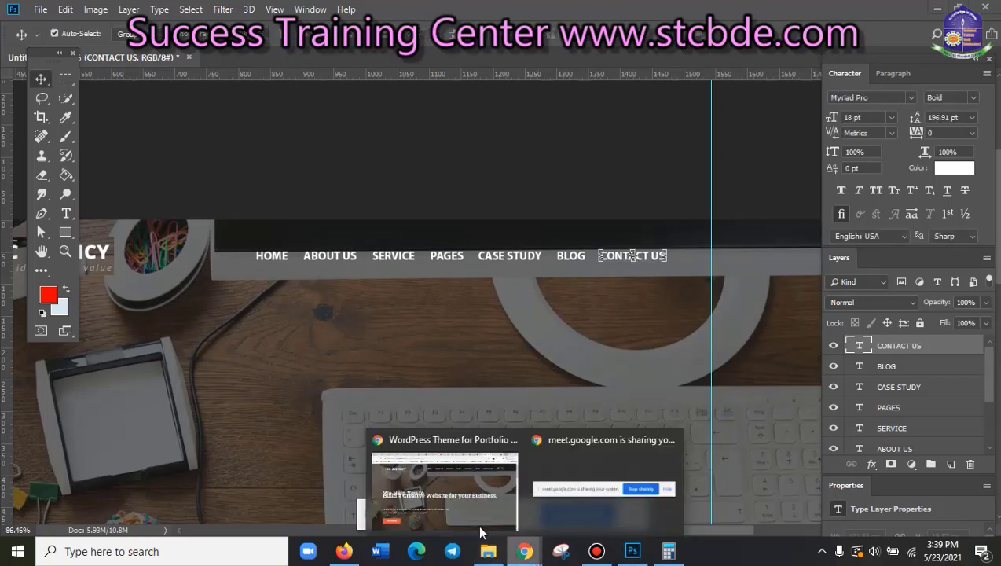
- Switch to the DC Agency reference homepage in Chrome and scroll through its header
{"action": "left_click", "coordinate": [431, 495]}
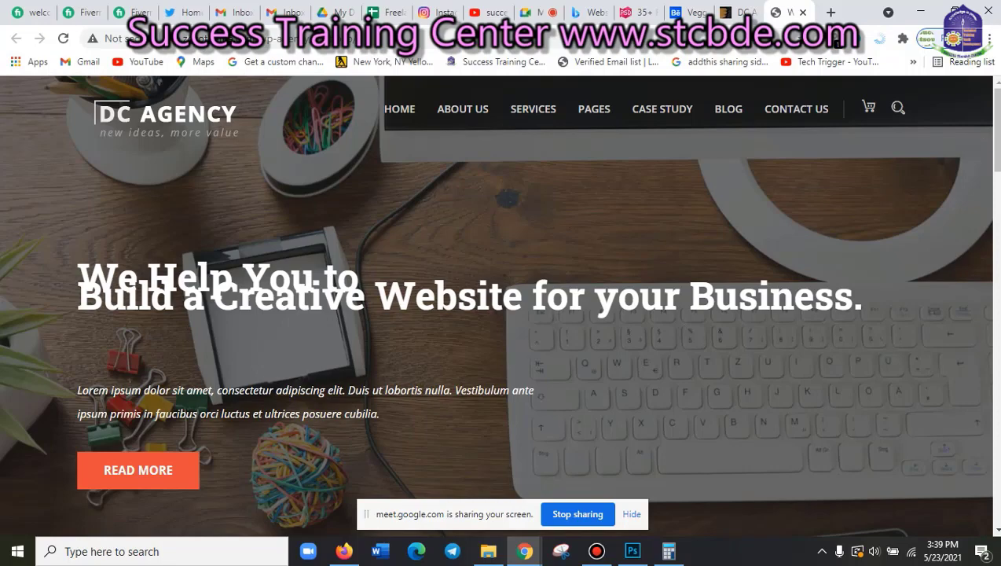
{"action": "scroll", "coordinate": [882, 200], "scroll_direction": "down", "scroll_amount": 3}
{"action": "scroll", "coordinate": [882, 201], "scroll_direction": "up", "scroll_amount": 3}
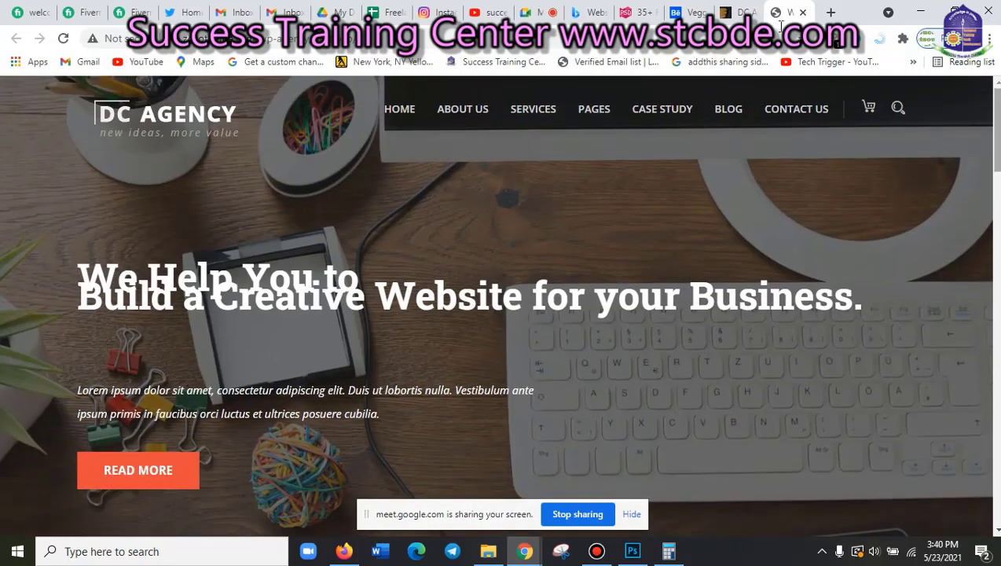
- In a new tab, search the web for FLAT ICON and open the Flaticon site
{"action": "left_click", "coordinate": [831, 11]}
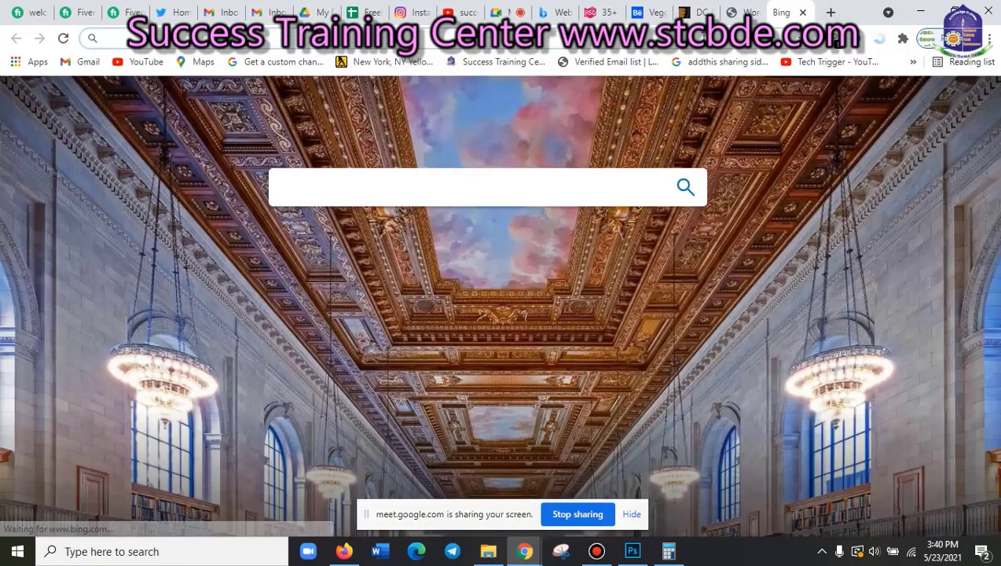
{"action": "type", "text": "FLAT "}
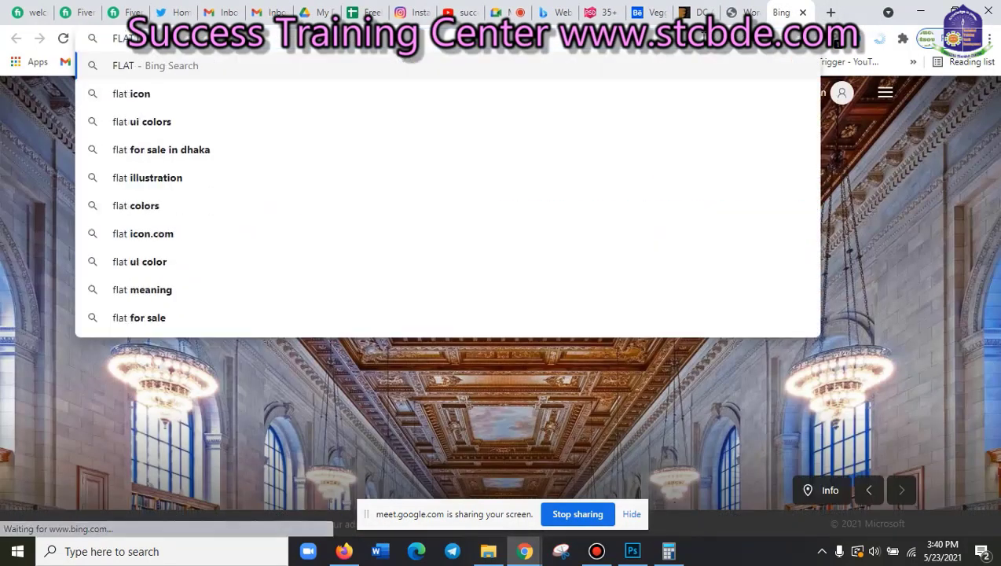
{"action": "type", "text": "ICON"}
{"action": "key", "text": "Return"}
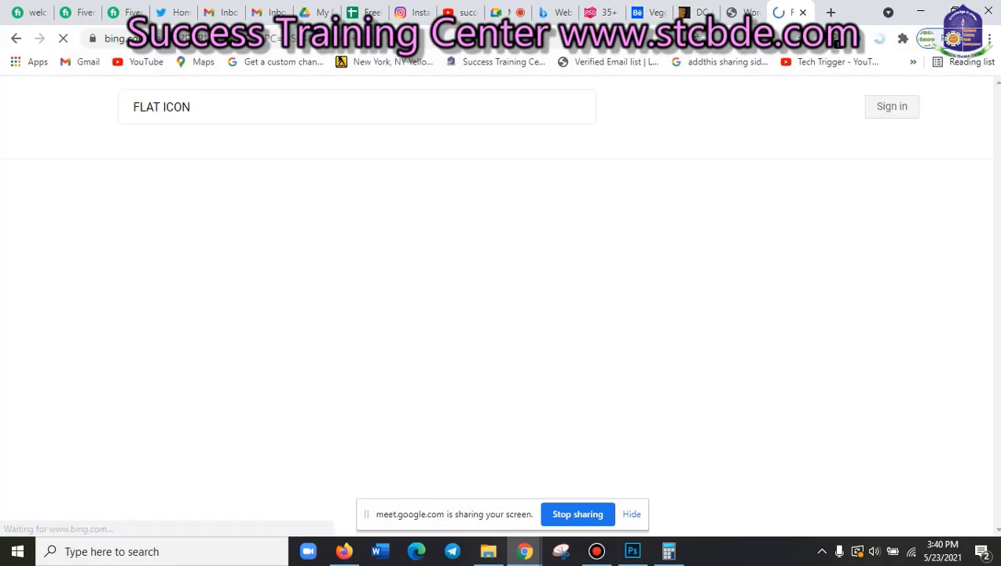
{"action": "left_click", "coordinate": [299, 210]}
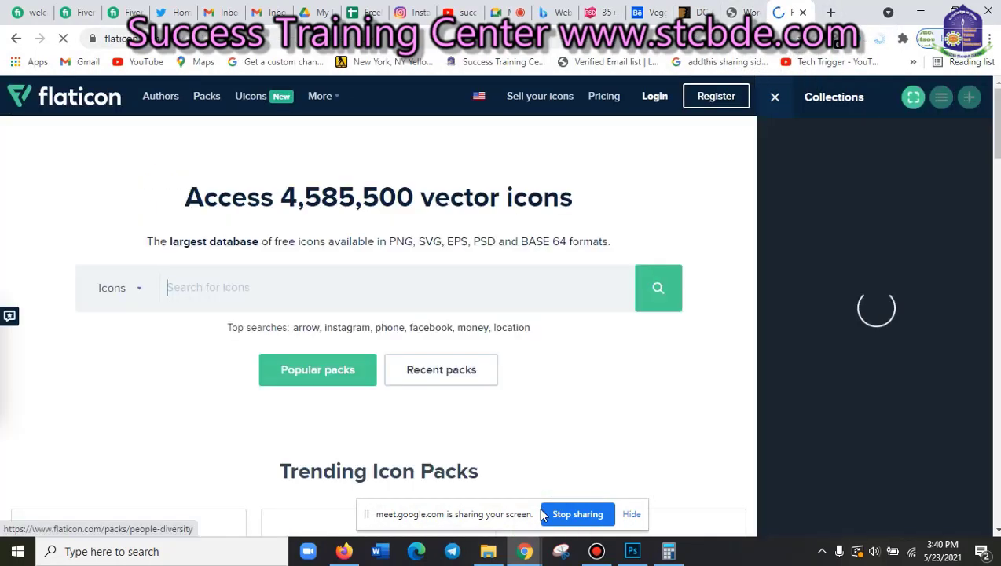
- Search Flaticon for shopping cart icons, then switch to the DC Agency tab to compare
{"action": "left_click", "coordinate": [745, 12]}
{"action": "left_click", "coordinate": [795, 13]}
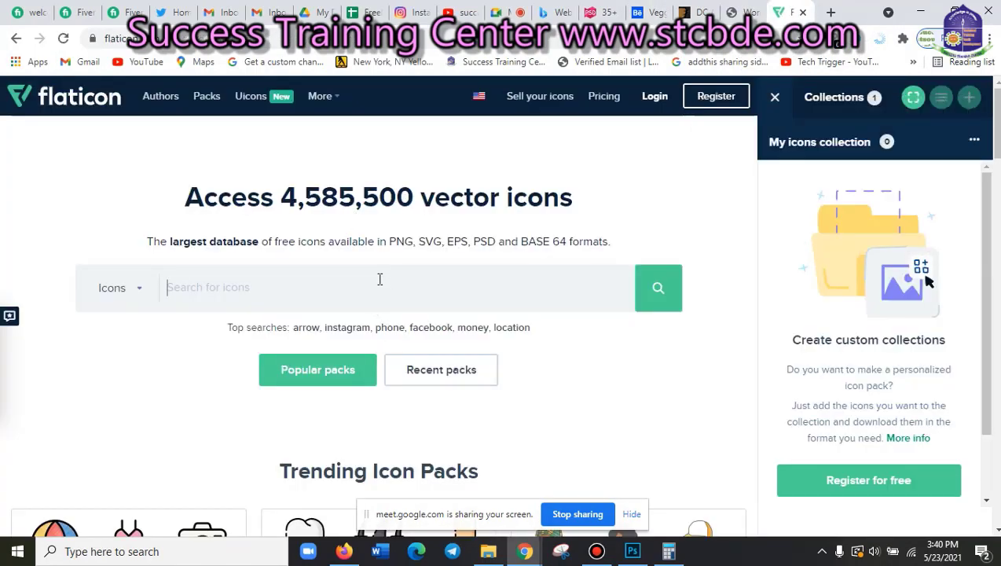
{"action": "type", "text": "CART"}
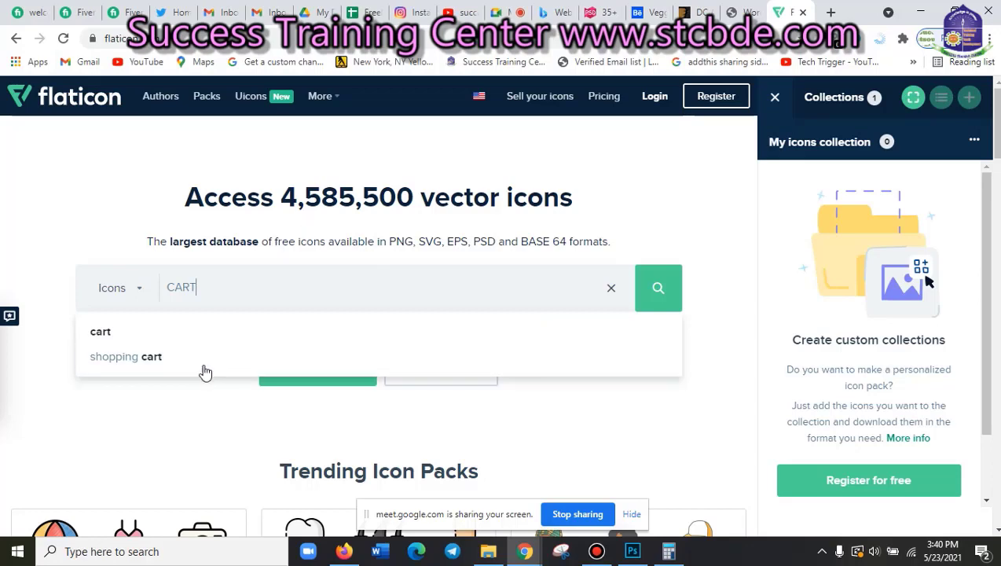
{"action": "left_click", "coordinate": [201, 364]}
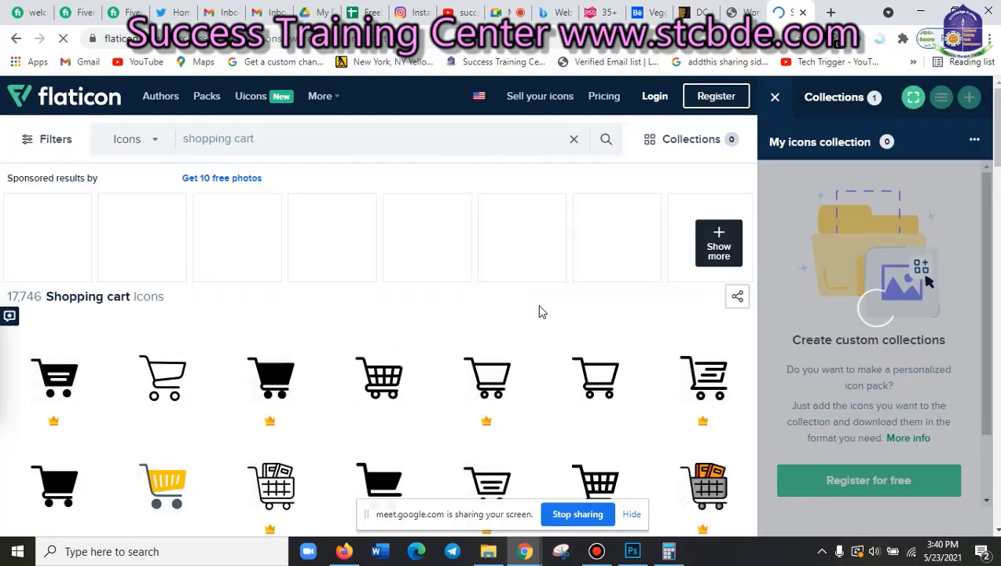
{"action": "scroll", "coordinate": [540, 311], "scroll_direction": "down", "scroll_amount": 1}
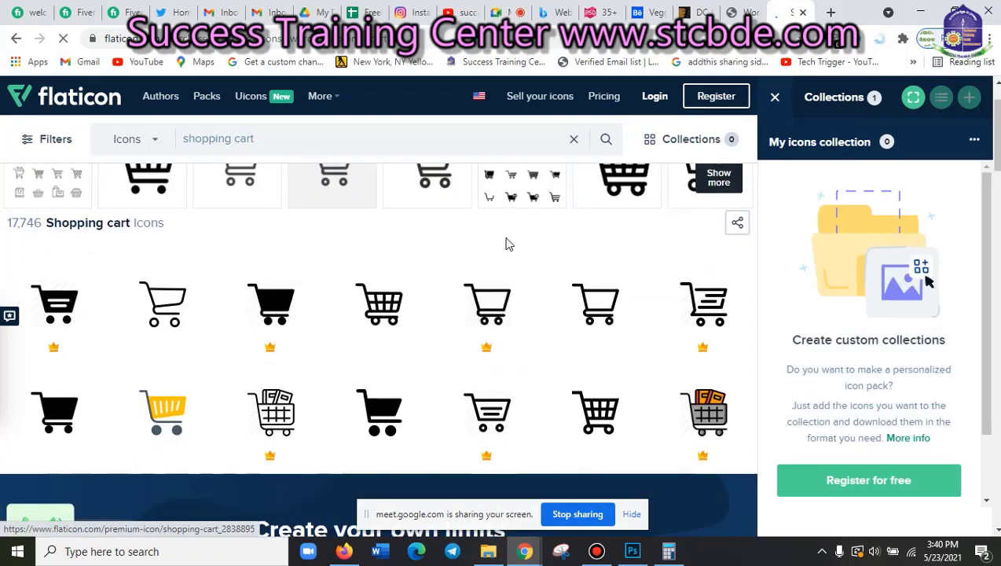
{"action": "left_click", "coordinate": [738, 13]}
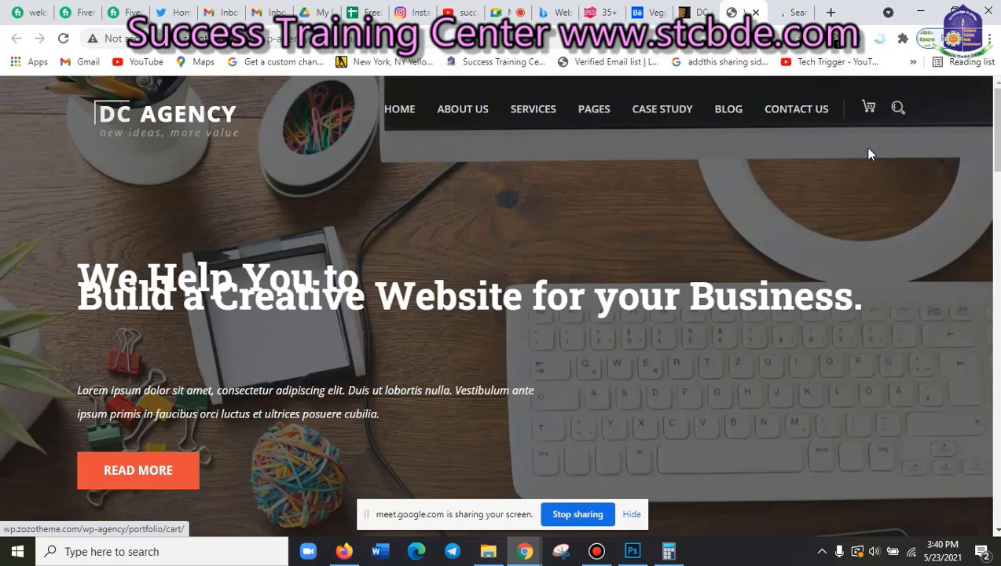
- Compare the Flaticon cart results against the DC Agency site's cart icon, zooming the reference page
{"action": "left_click", "coordinate": [783, 8]}
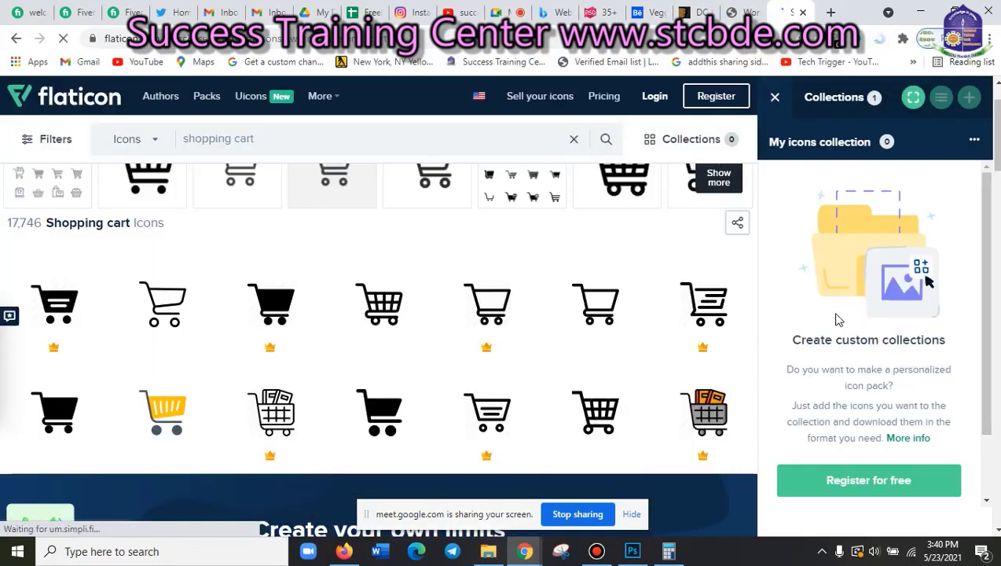
{"action": "scroll", "coordinate": [585, 352], "scroll_direction": "down", "scroll_amount": 2}
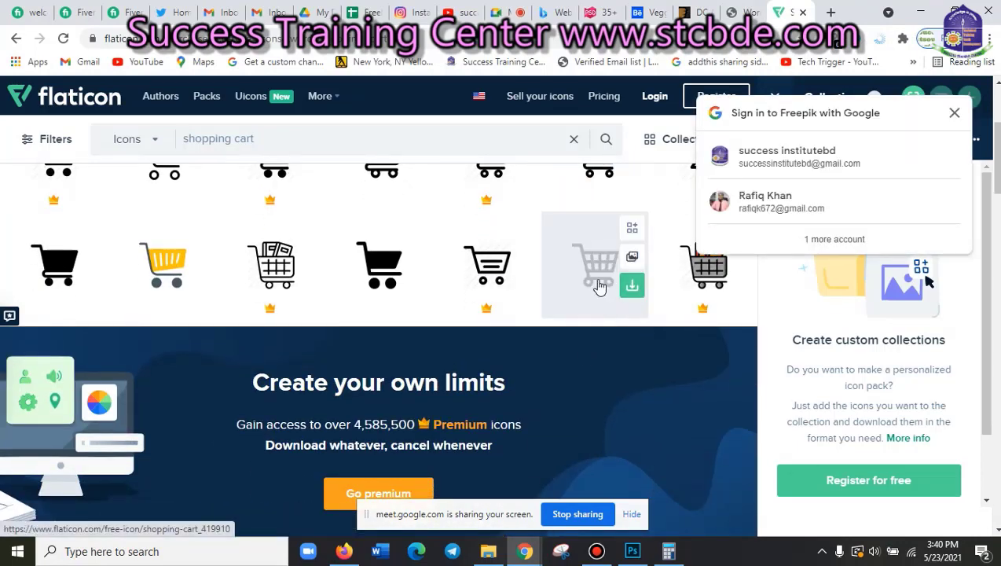
{"action": "left_click", "coordinate": [760, 7]}
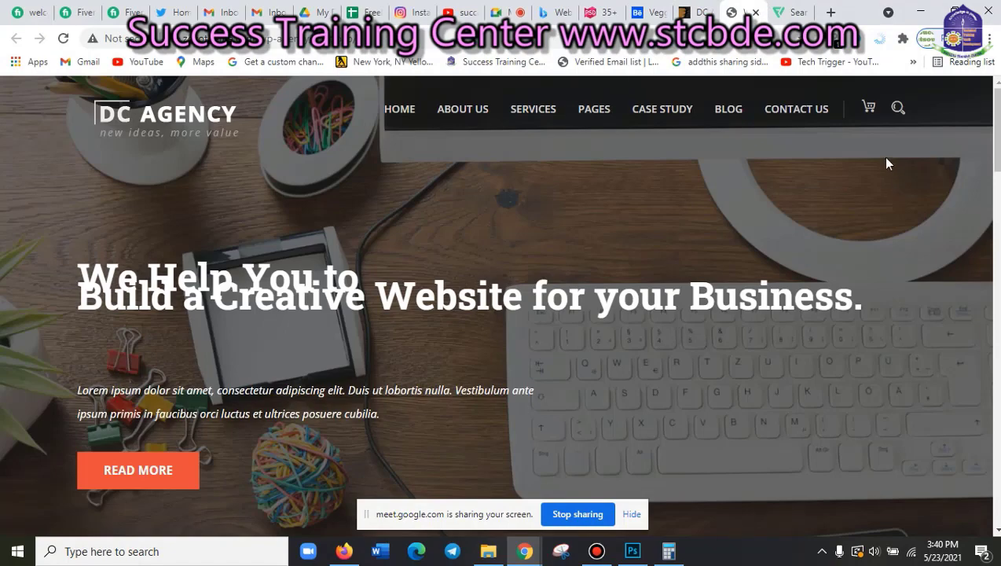
{"action": "key", "text": "ctrl+plus"}
{"action": "key", "text": "ctrl+plus"}
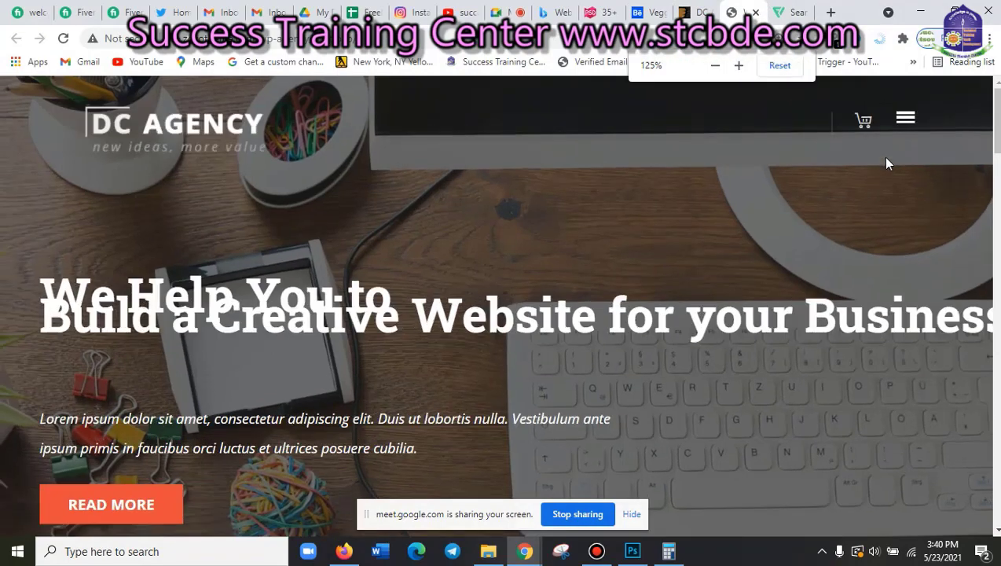
{"action": "key", "text": "ctrl+minus"}
{"action": "key", "text": "ctrl+minus"}
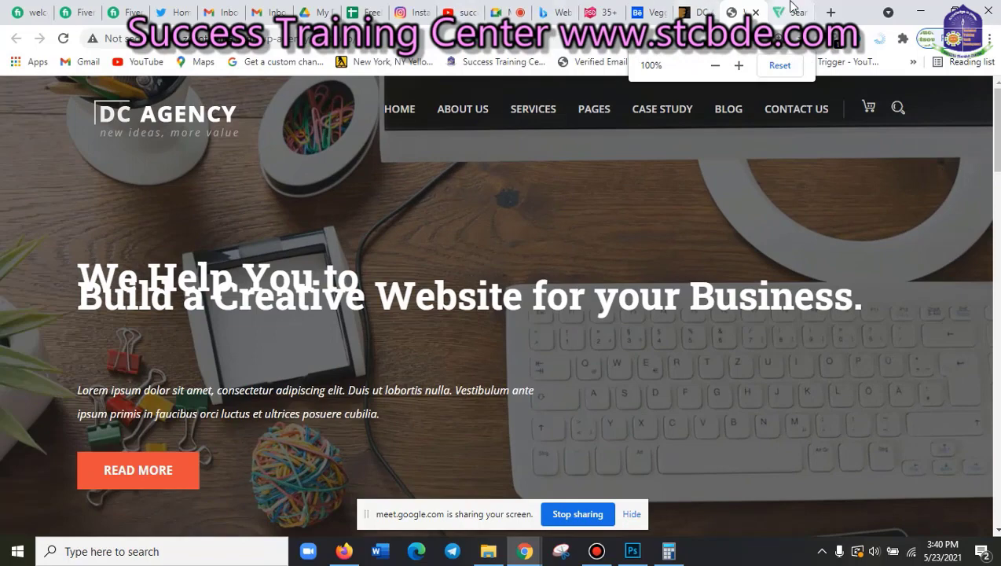
{"action": "left_click", "coordinate": [786, 12]}
{"action": "scroll", "coordinate": [466, 374], "scroll_direction": "up", "scroll_amount": 2}
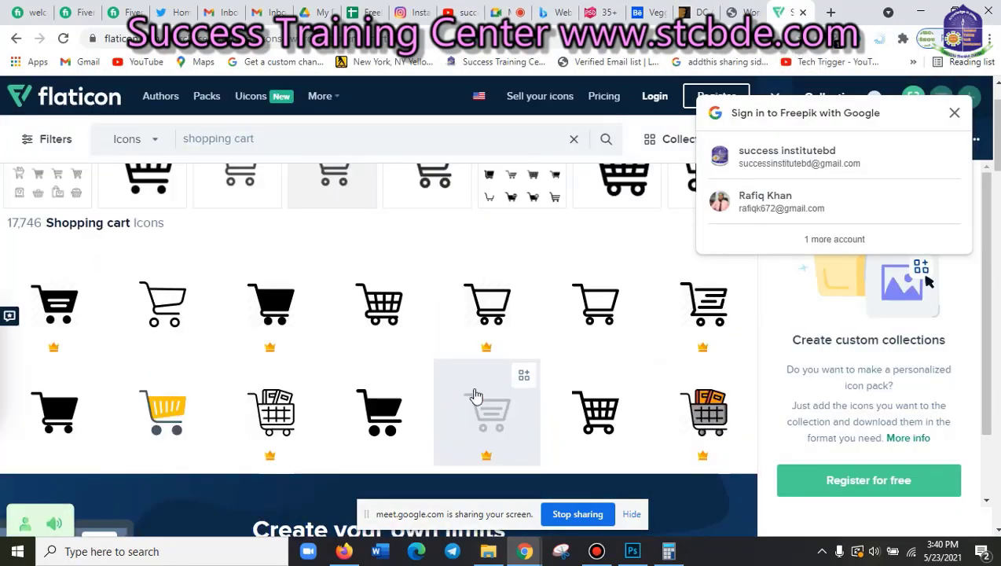
{"action": "scroll", "coordinate": [550, 385], "scroll_direction": "down", "scroll_amount": 1}
{"action": "scroll", "coordinate": [572, 399], "scroll_direction": "down", "scroll_amount": 1}
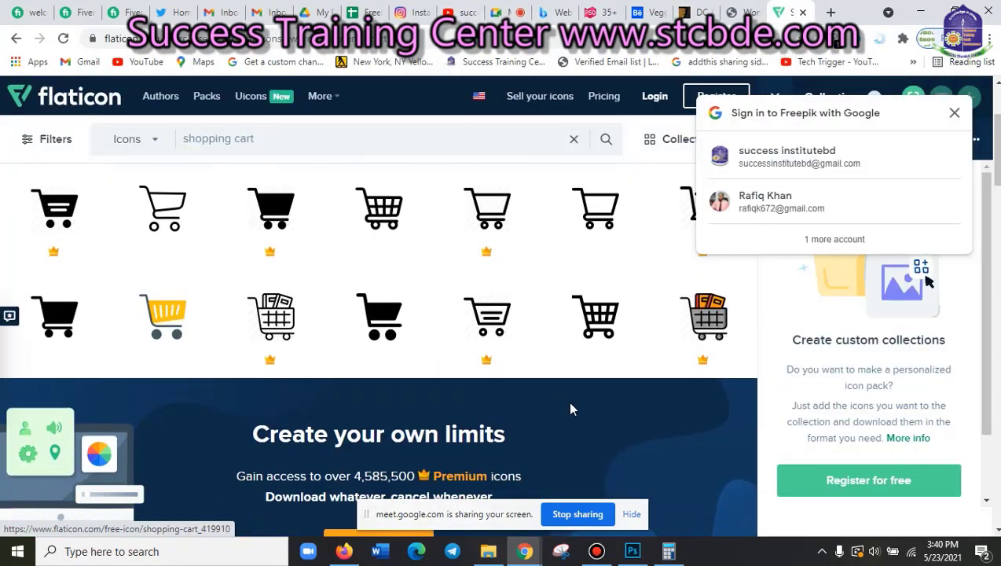
{"action": "scroll", "coordinate": [533, 433], "scroll_direction": "down", "scroll_amount": 3}
{"action": "scroll", "coordinate": [533, 433], "scroll_direction": "down", "scroll_amount": 2}
{"action": "scroll", "coordinate": [535, 433], "scroll_direction": "up", "scroll_amount": 1}
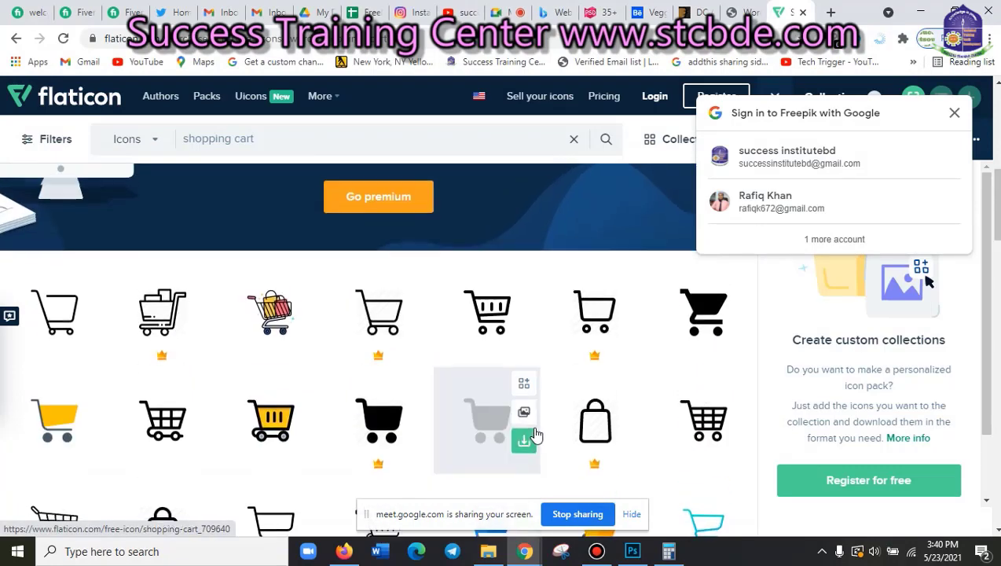
{"action": "scroll", "coordinate": [534, 433], "scroll_direction": "down", "scroll_amount": 1}
{"action": "scroll", "coordinate": [535, 433], "scroll_direction": "up", "scroll_amount": 1}
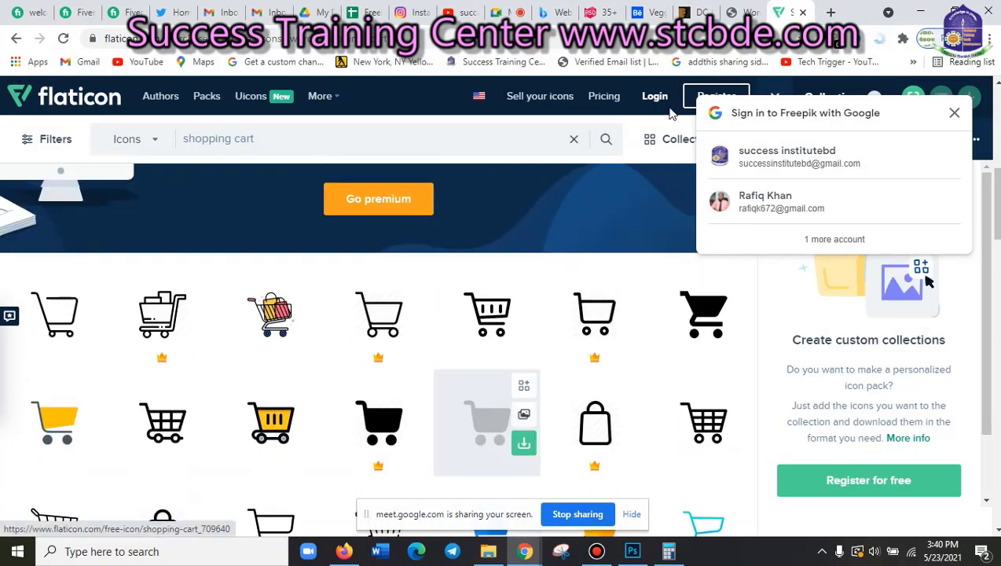
- Add the outlined wire-basket cart icon to the collection after checking it against the reference
{"action": "left_click", "coordinate": [742, 11]}
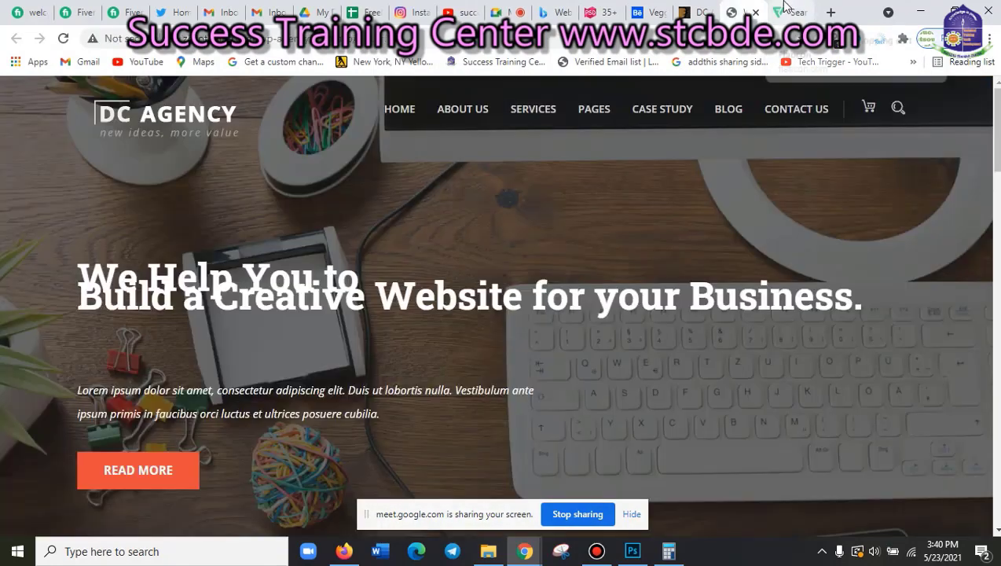
{"action": "left_click", "coordinate": [784, 11]}
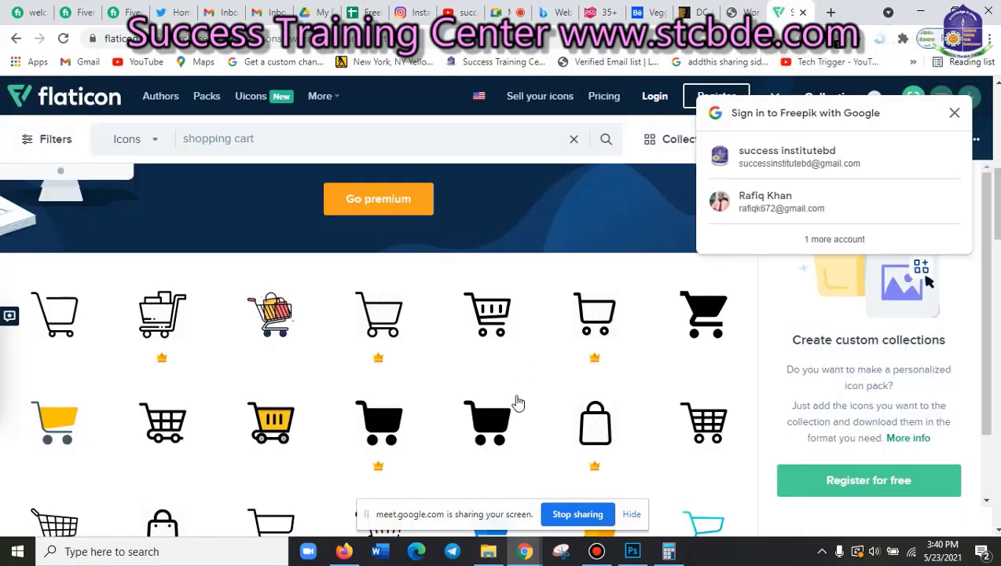
{"action": "scroll", "coordinate": [514, 401], "scroll_direction": "down", "scroll_amount": 1}
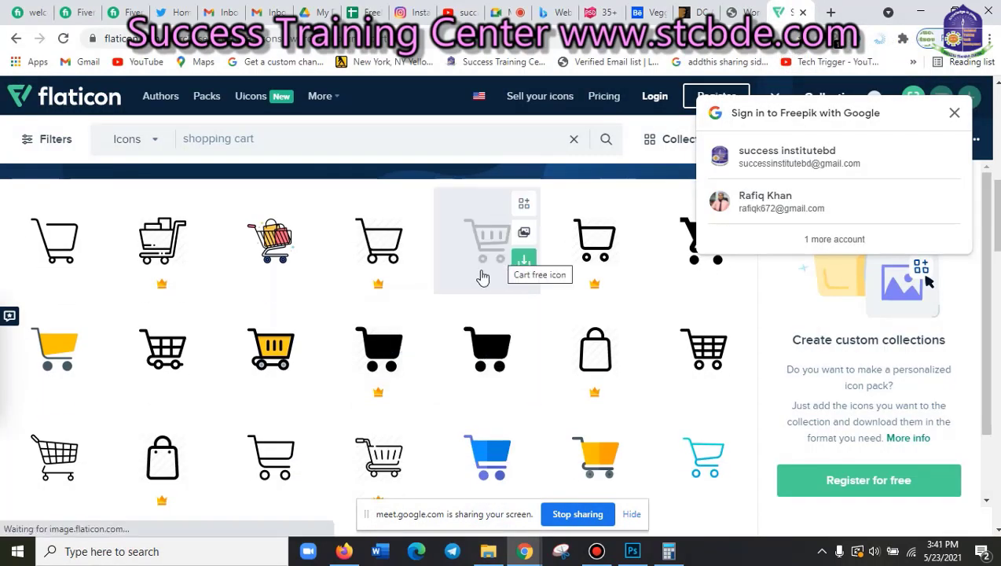
{"action": "scroll", "coordinate": [470, 391], "scroll_direction": "down", "scroll_amount": 1}
{"action": "scroll", "coordinate": [470, 390], "scroll_direction": "up", "scroll_amount": 2}
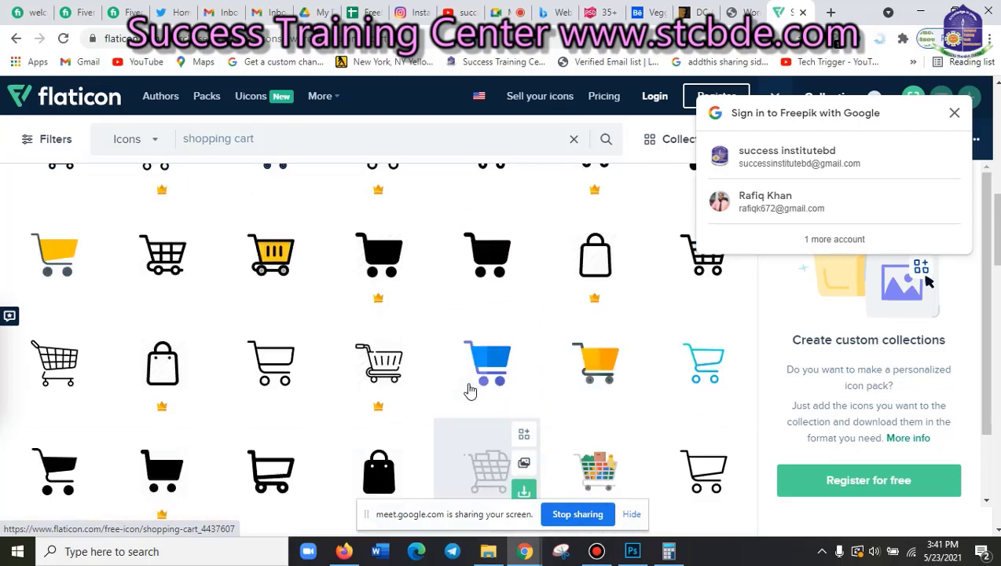
{"action": "scroll", "coordinate": [470, 391], "scroll_direction": "up", "scroll_amount": 3}
{"action": "left_click", "coordinate": [739, 12]}
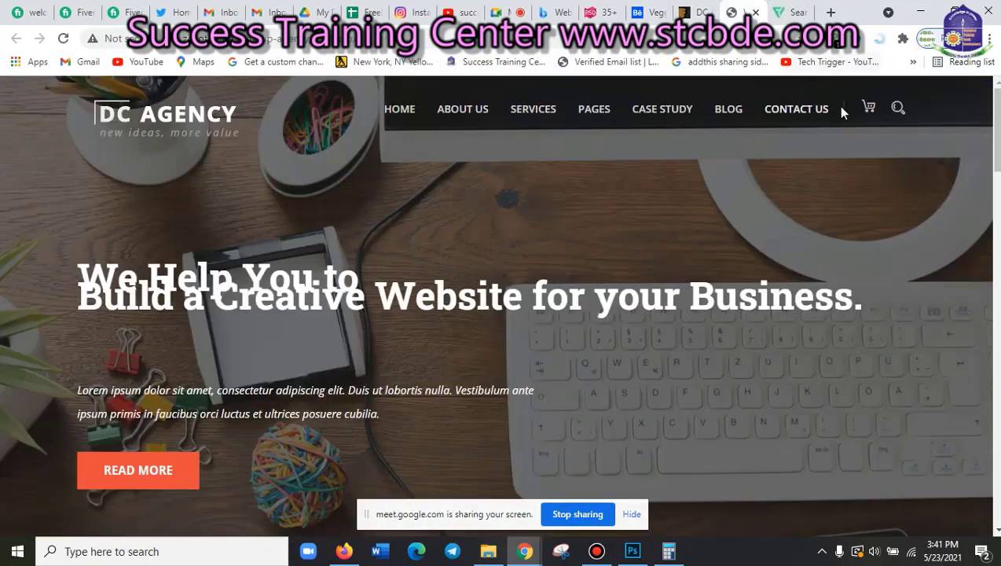
{"action": "left_click", "coordinate": [785, 12]}
{"action": "scroll", "coordinate": [471, 315], "scroll_direction": "down", "scroll_amount": 1}
{"action": "scroll", "coordinate": [471, 353], "scroll_direction": "down", "scroll_amount": 1}
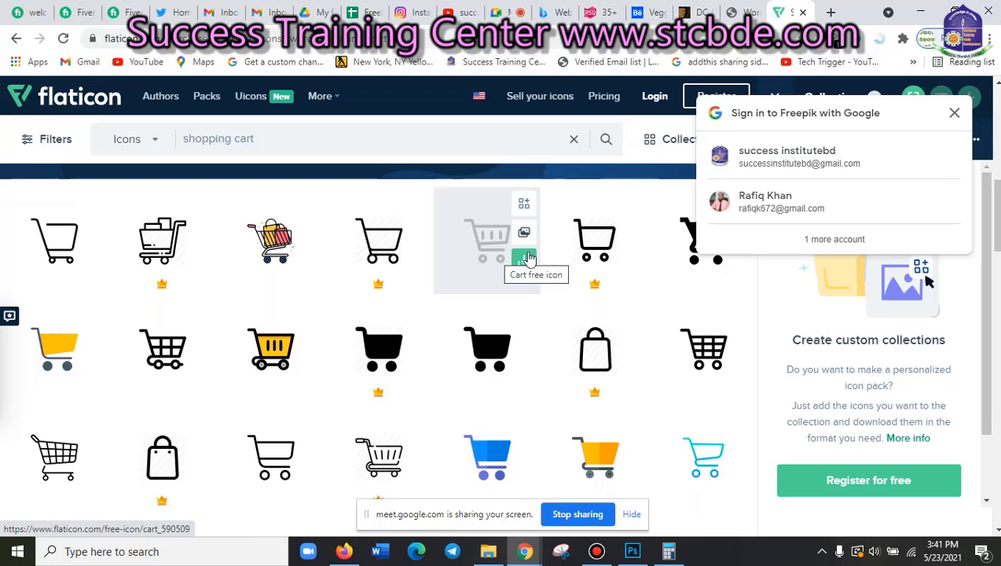
{"action": "left_click", "coordinate": [524, 205]}
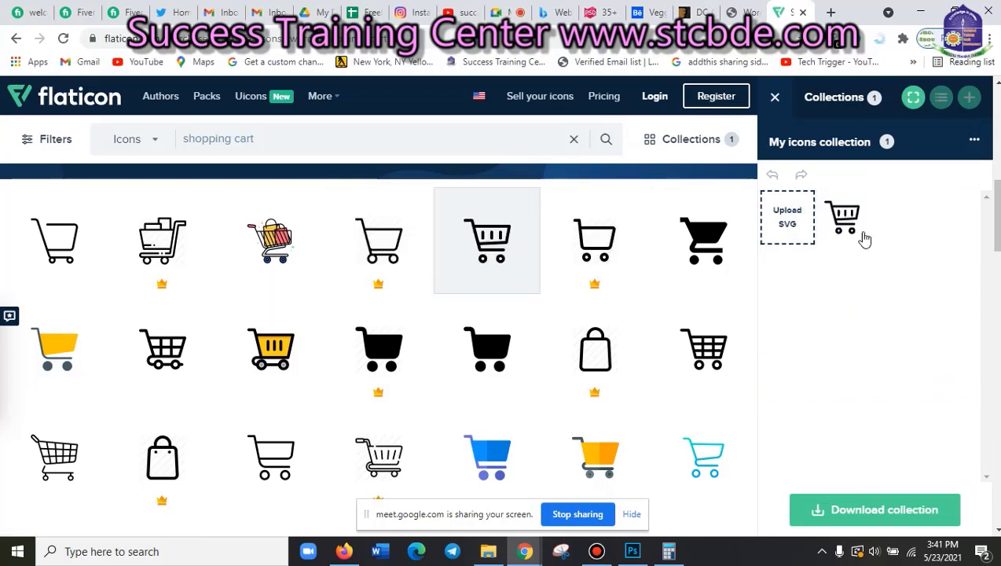
{"action": "left_click", "coordinate": [743, 12]}
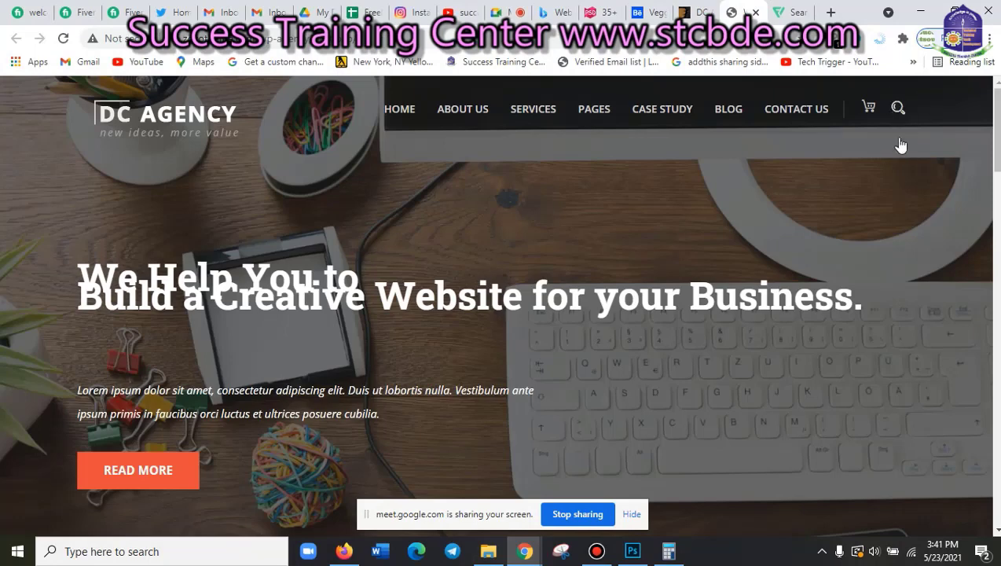
{"action": "left_click", "coordinate": [785, 12]}
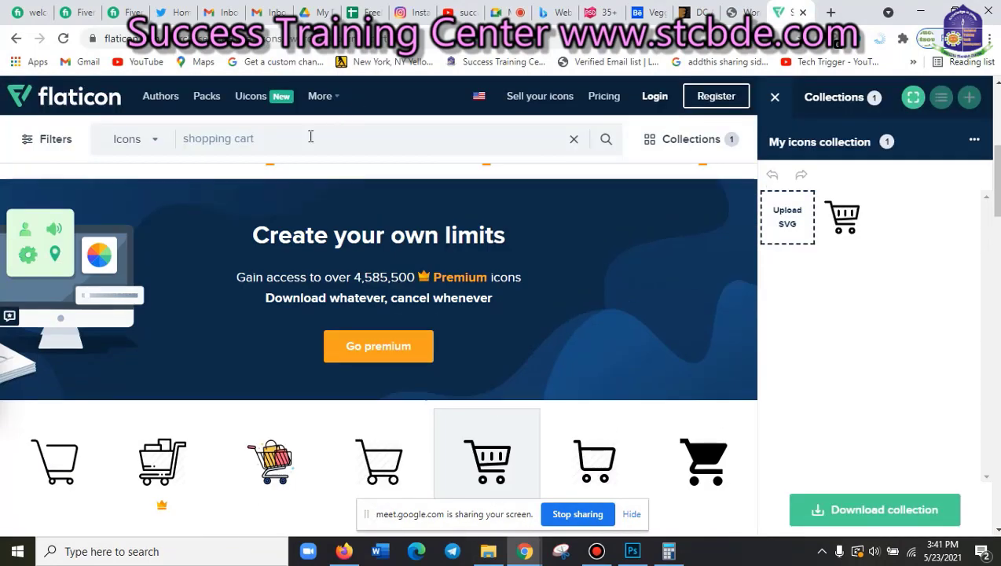
- Search Flaticon for SEARCH icons and add a magnifying-glass icon to the collection
{"action": "left_click_drag", "start_coordinate": [310, 137], "coordinate": [92, 146]}
{"action": "type", "text": "SEA"}
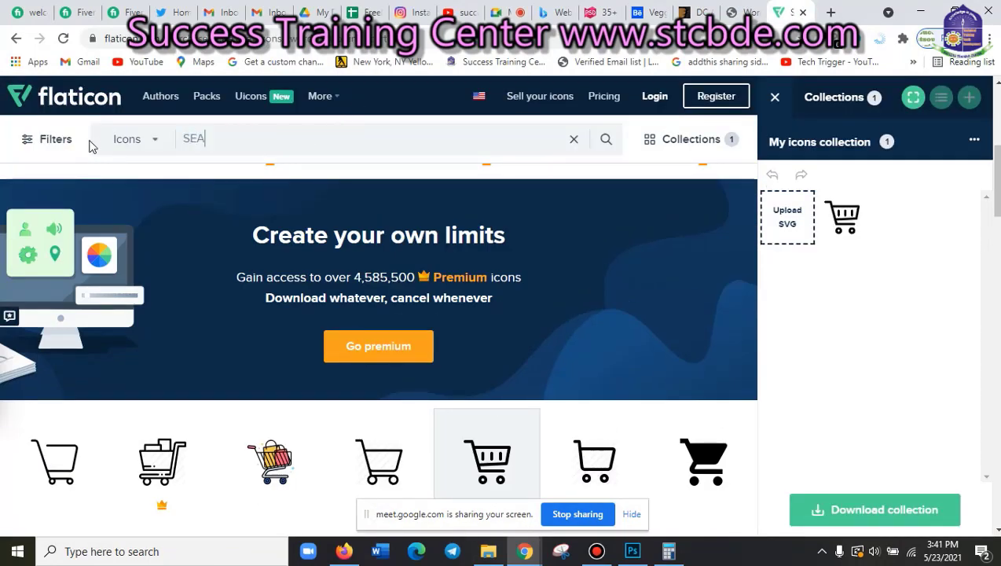
{"action": "type", "text": "RCH"}
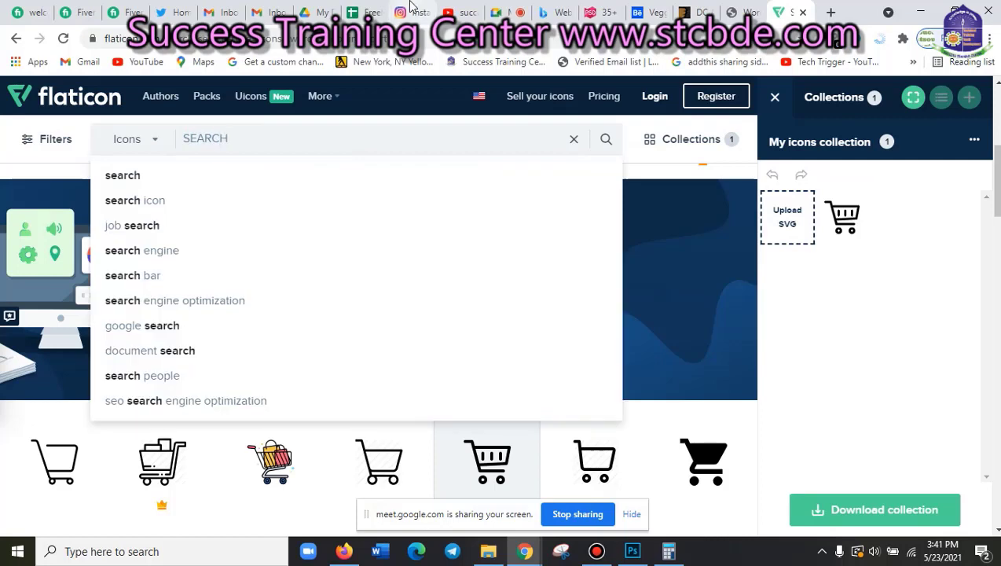
{"action": "left_click", "coordinate": [158, 203]}
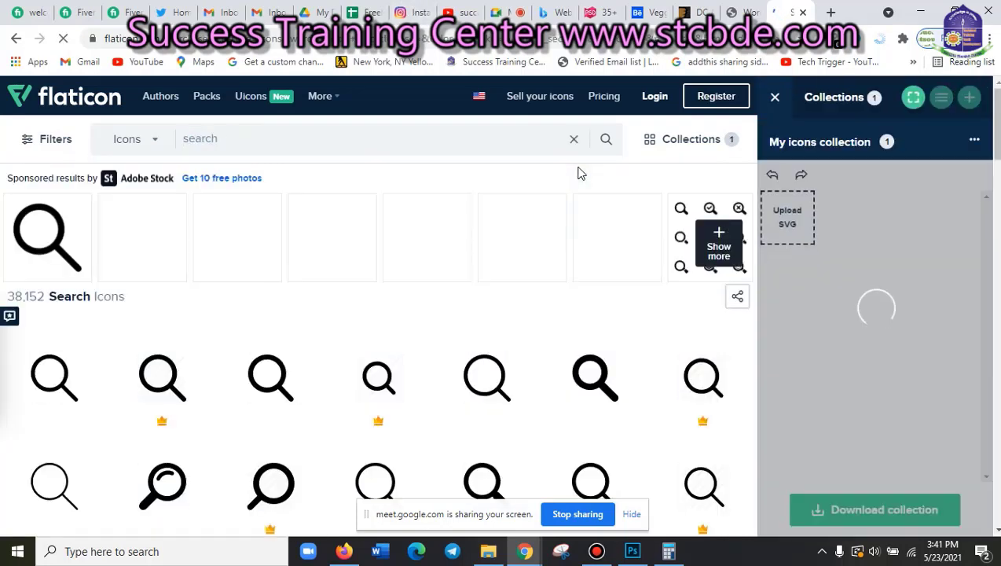
{"action": "left_click", "coordinate": [738, 6]}
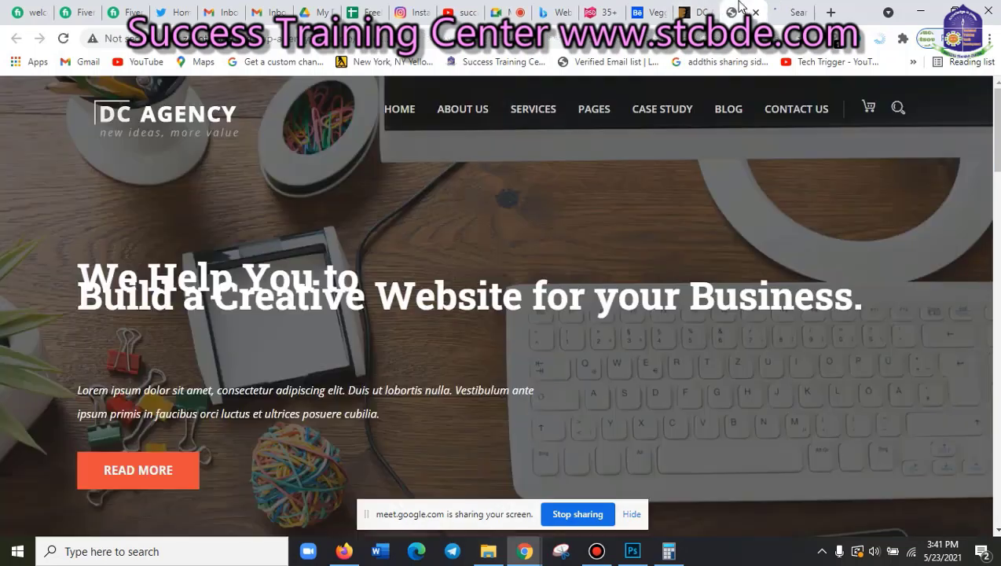
{"action": "left_click", "coordinate": [790, 12]}
{"action": "scroll", "coordinate": [559, 385], "scroll_direction": "down", "scroll_amount": 2}
{"action": "scroll", "coordinate": [565, 397], "scroll_direction": "down", "scroll_amount": 2}
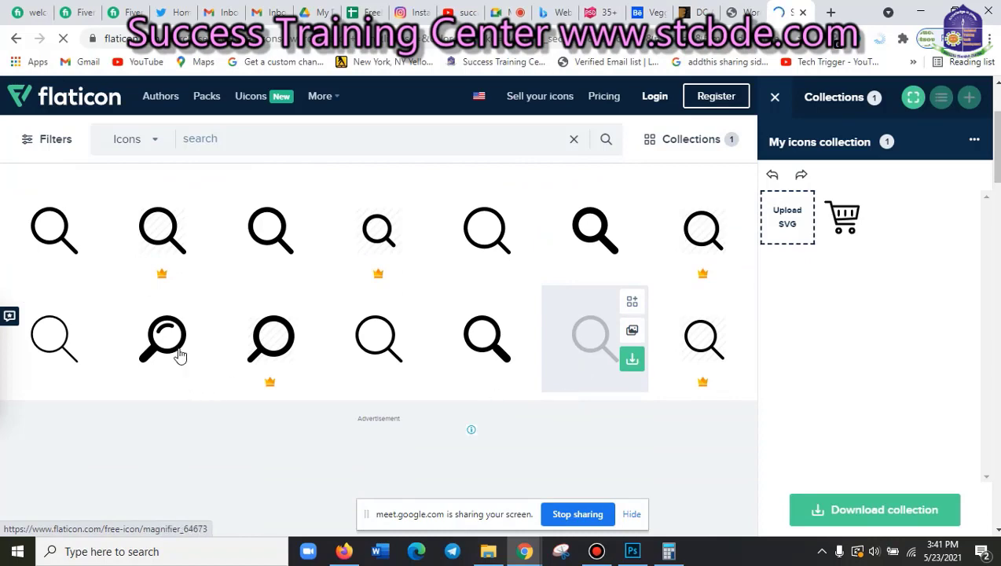
{"action": "mouse_move", "coordinate": [163, 337]}
{"action": "left_click", "coordinate": [200, 303]}
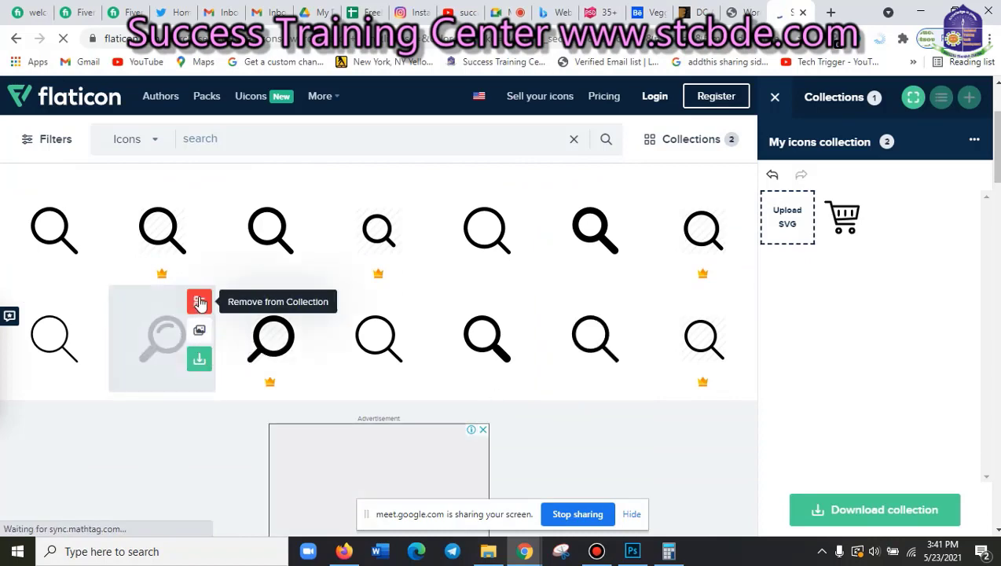
{"action": "left_click", "coordinate": [737, 8]}
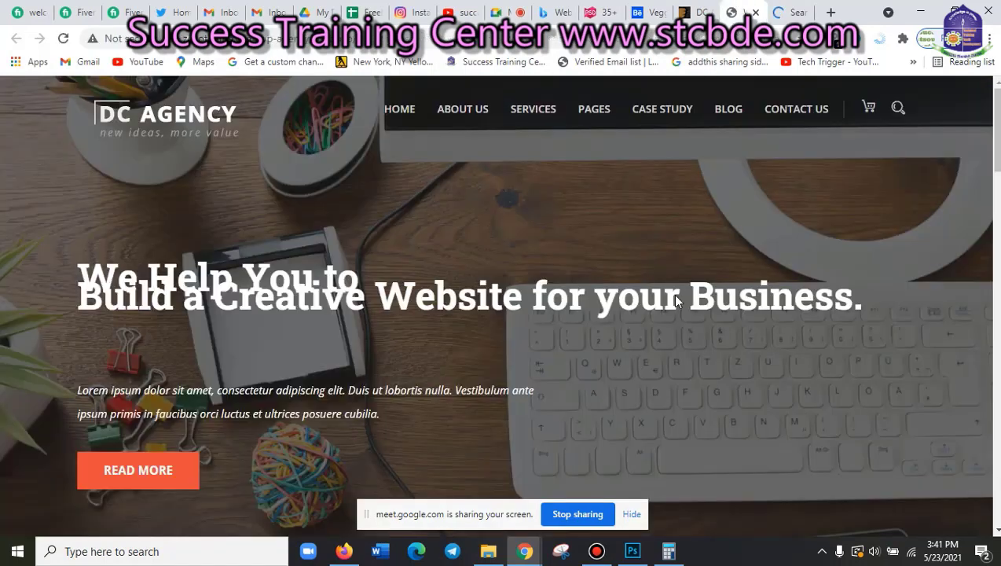
{"action": "scroll", "coordinate": [676, 301], "scroll_direction": "down", "scroll_amount": 2}
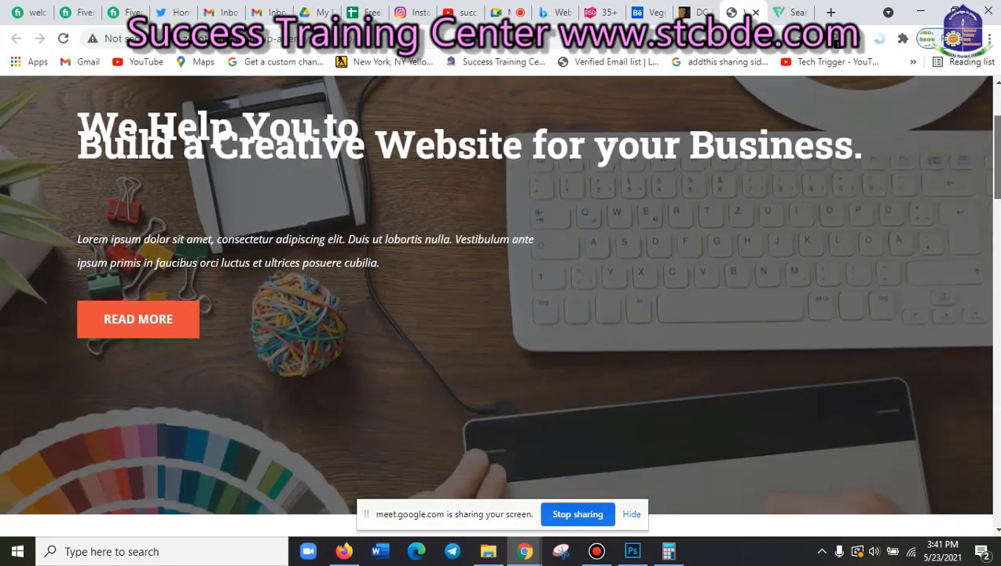
{"action": "scroll", "coordinate": [503, 299], "scroll_direction": "down", "scroll_amount": 2}
{"action": "scroll", "coordinate": [503, 299], "scroll_direction": "down", "scroll_amount": 1}
{"action": "scroll", "coordinate": [503, 299], "scroll_direction": "down", "scroll_amount": 1}
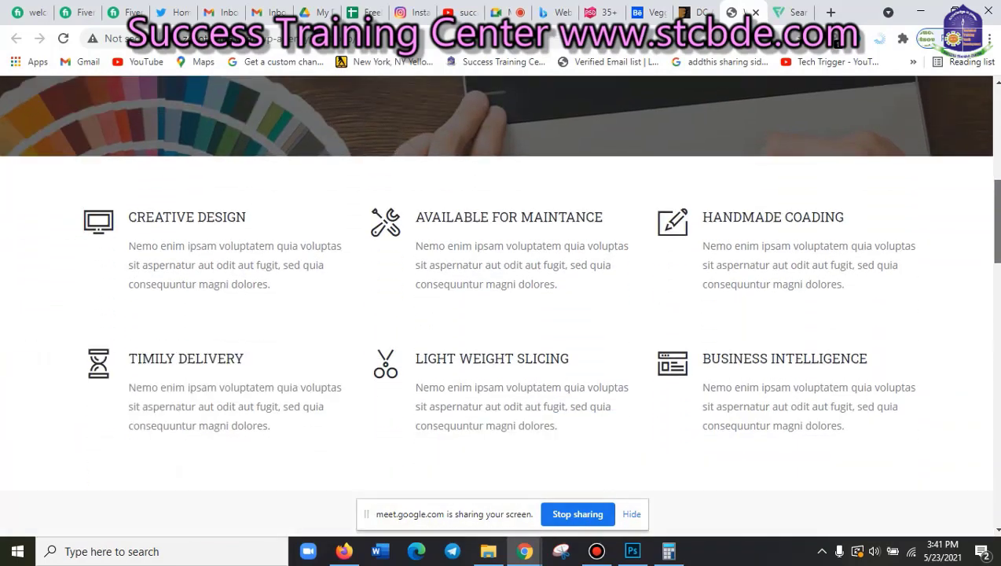
{"action": "scroll", "coordinate": [503, 303], "scroll_direction": "down", "scroll_amount": 1}
{"action": "scroll", "coordinate": [503, 302], "scroll_direction": "down", "scroll_amount": 3}
{"action": "scroll", "coordinate": [503, 302], "scroll_direction": "up", "scroll_amount": 1}
{"action": "scroll", "coordinate": [503, 303], "scroll_direction": "up", "scroll_amount": 3}
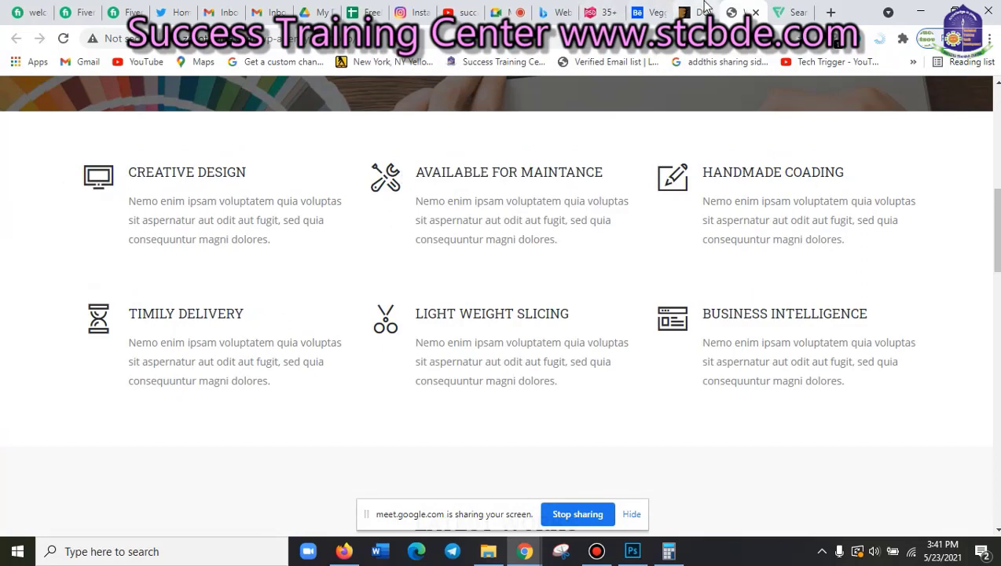
{"action": "left_click_drag", "start_coordinate": [996, 266], "coordinate": [996, 477]}
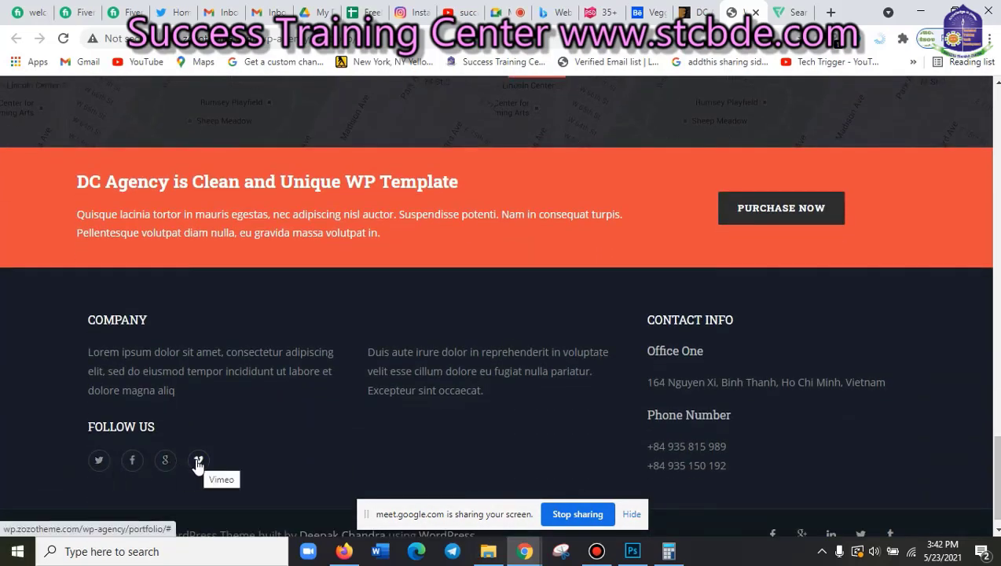
{"action": "scroll", "coordinate": [536, 415], "scroll_direction": "down", "scroll_amount": 1}
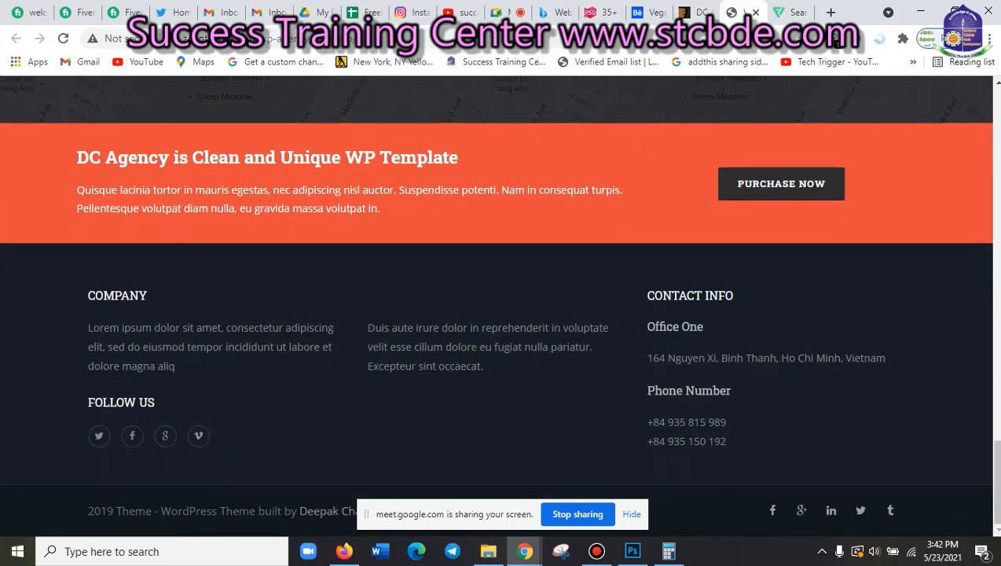
{"action": "left_click_drag", "start_coordinate": [994, 471], "coordinate": [987, 118]}
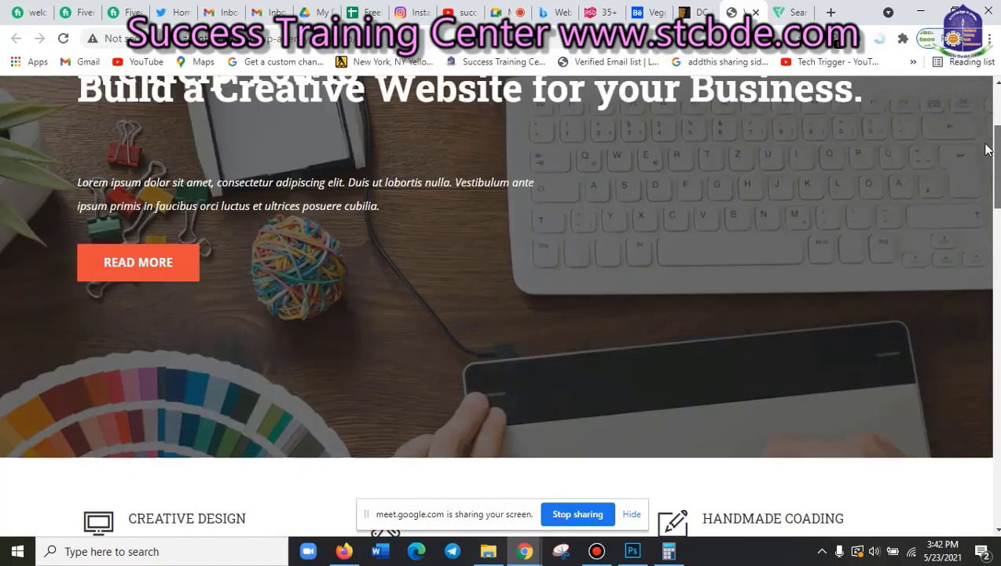
{"action": "scroll", "coordinate": [497, 306], "scroll_direction": "down", "scroll_amount": 5}
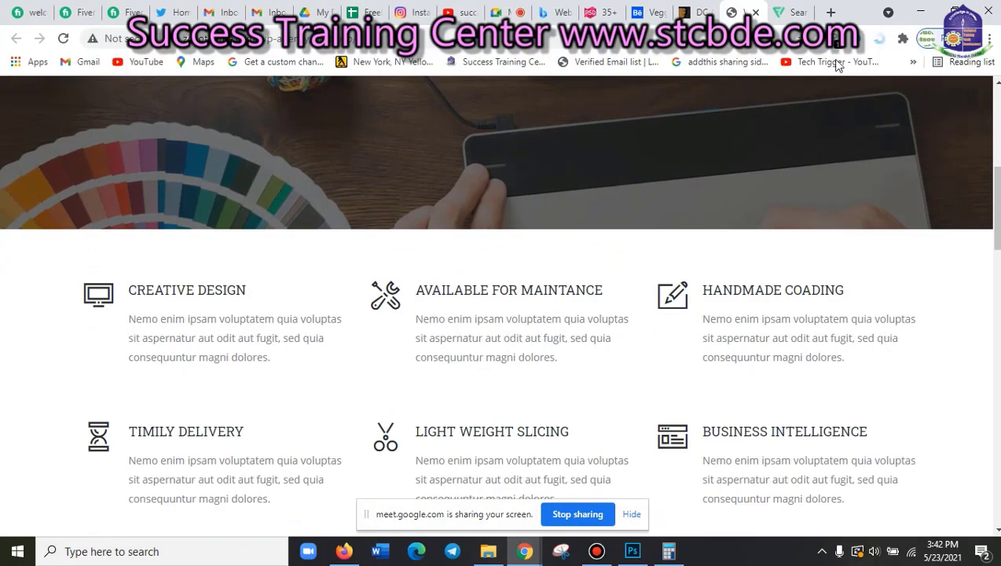
{"action": "scroll", "coordinate": [864, 254], "scroll_direction": "up", "scroll_amount": 5}
{"action": "scroll", "coordinate": [857, 196], "scroll_direction": "down", "scroll_amount": 2}
{"action": "scroll", "coordinate": [847, 134], "scroll_direction": "up", "scroll_amount": 2}
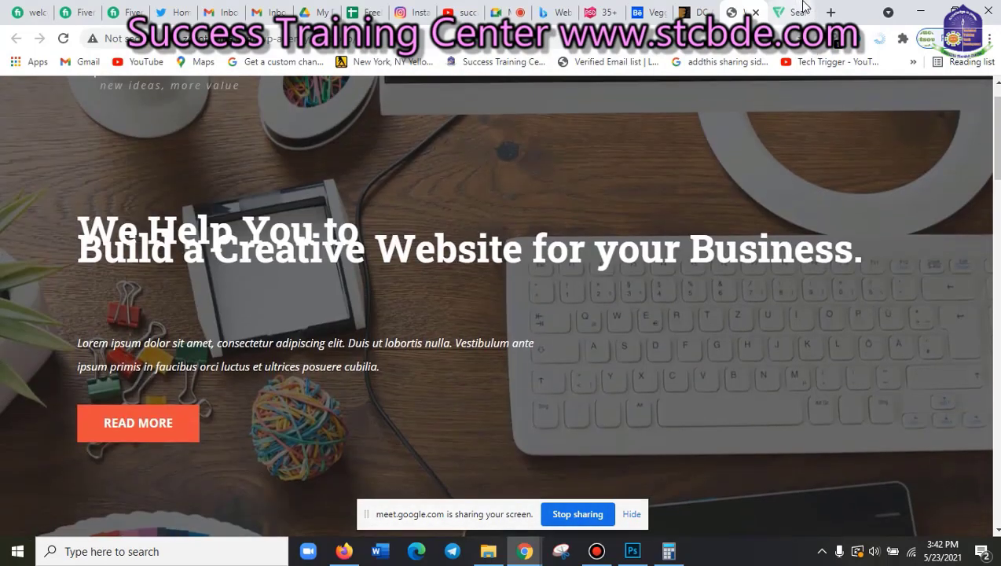
{"action": "left_click", "coordinate": [793, 11]}
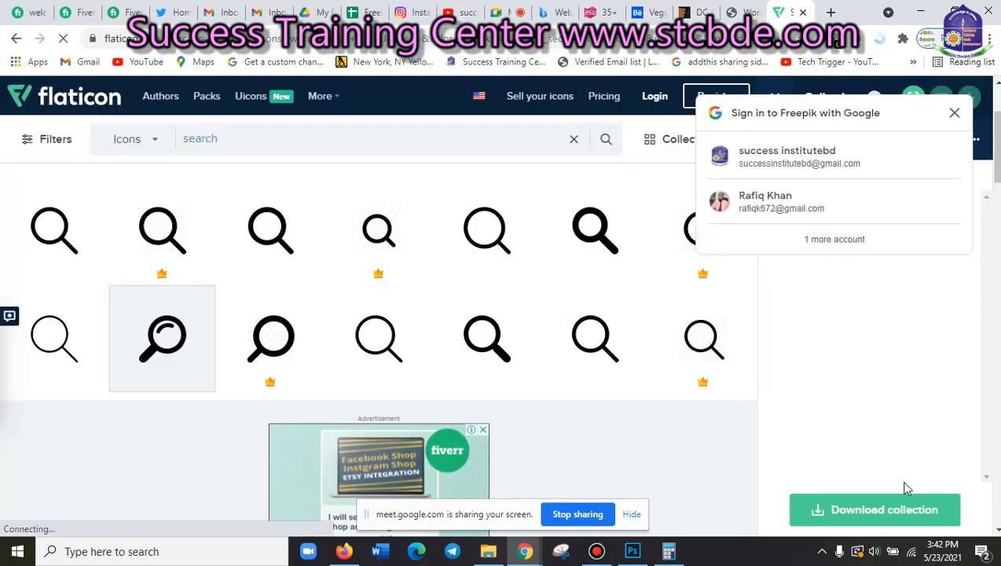
- Download the two-icon collection as PSD into mycollection (1).zip and show it in its folder
{"action": "left_click", "coordinate": [906, 524]}
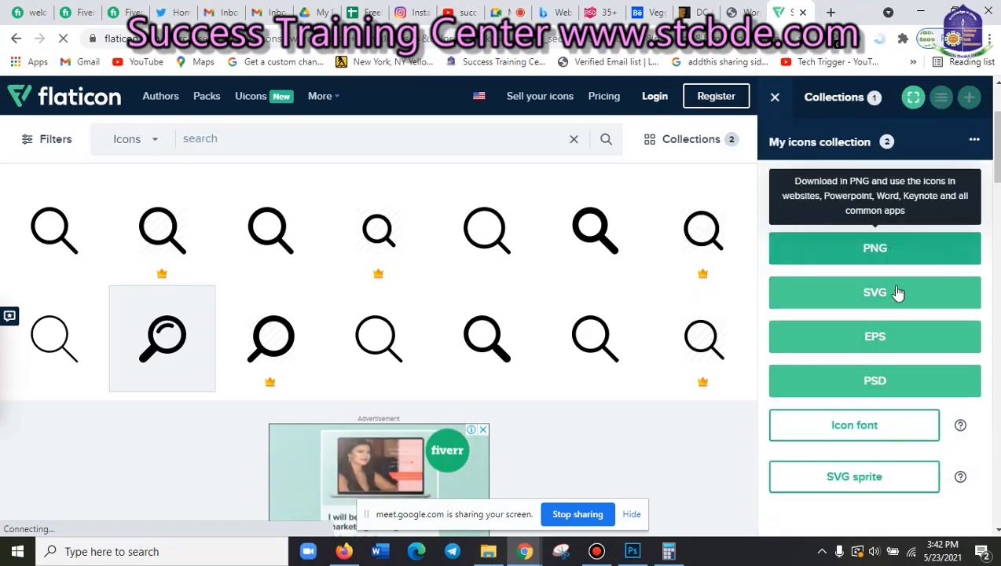
{"action": "left_click", "coordinate": [890, 382]}
{"action": "left_click", "coordinate": [777, 267]}
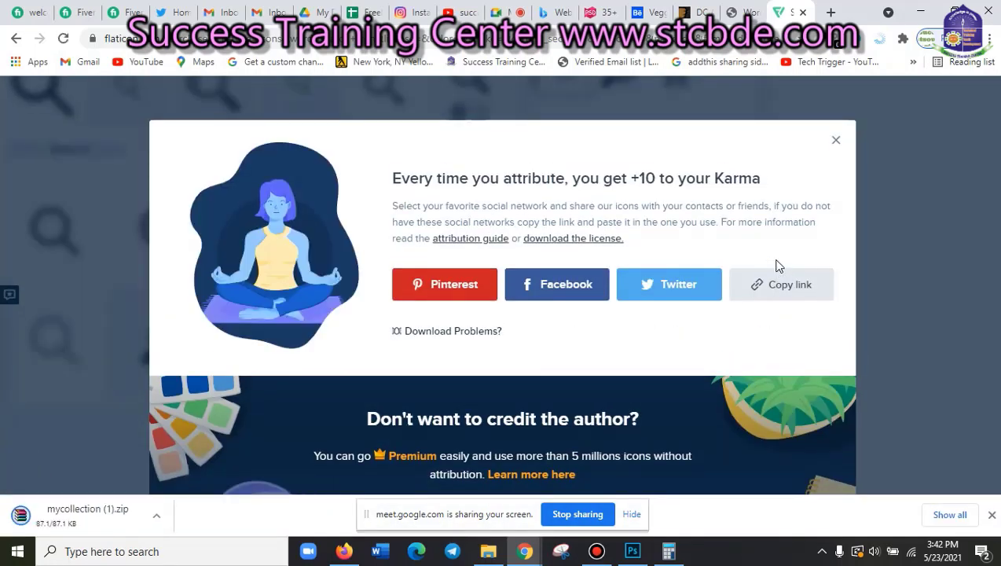
{"action": "left_click", "coordinate": [156, 521]}
{"action": "left_click", "coordinate": [180, 470]}
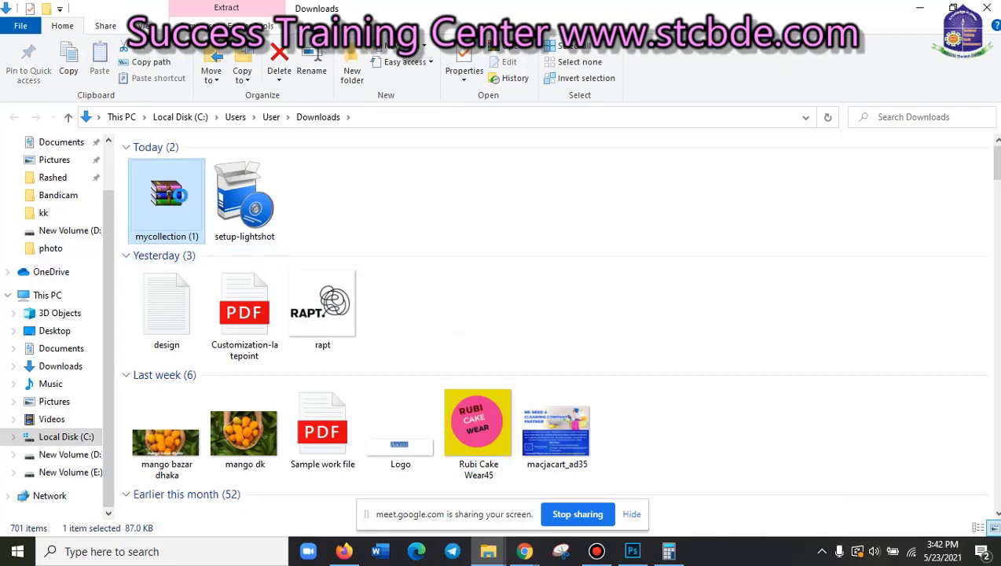
- Move the downloaded zip into a new Downloads folder named l
{"action": "right_click", "coordinate": [180, 193]}
{"action": "left_click", "coordinate": [395, 194]}
{"action": "right_click", "coordinate": [394, 190]}
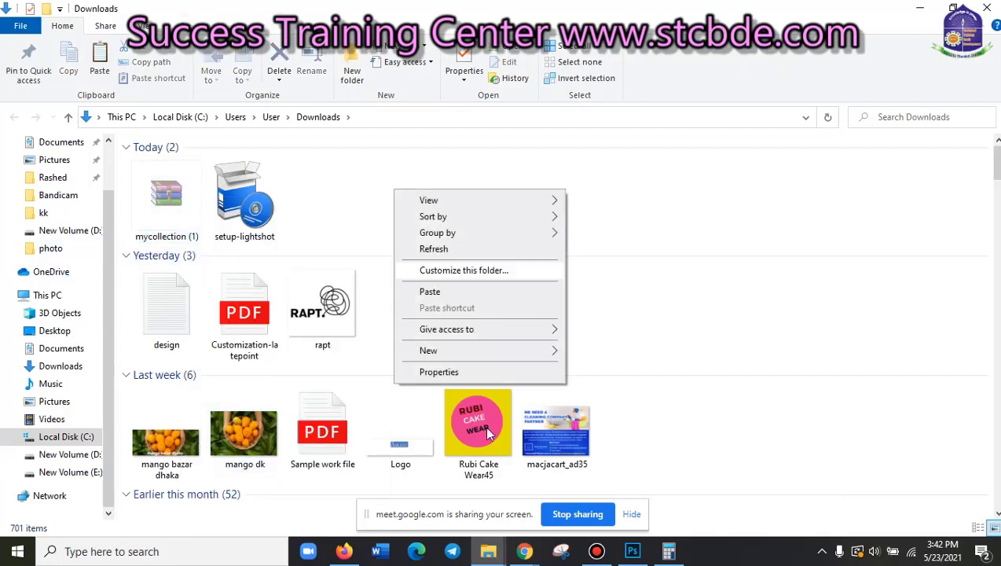
{"action": "mouse_move", "coordinate": [428, 350]}
{"action": "left_click", "coordinate": [619, 350]}
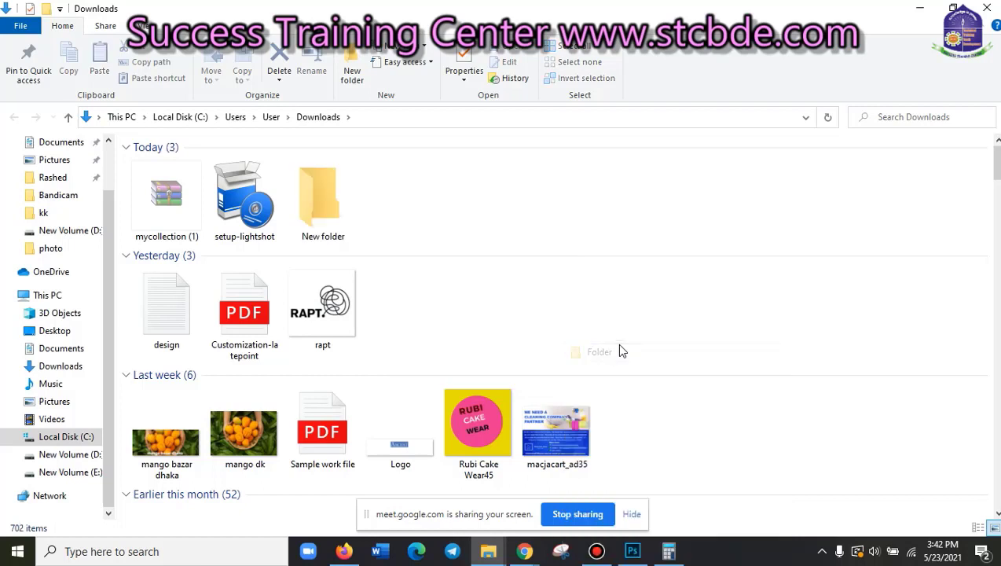
{"action": "key", "text": "BackSpace"}
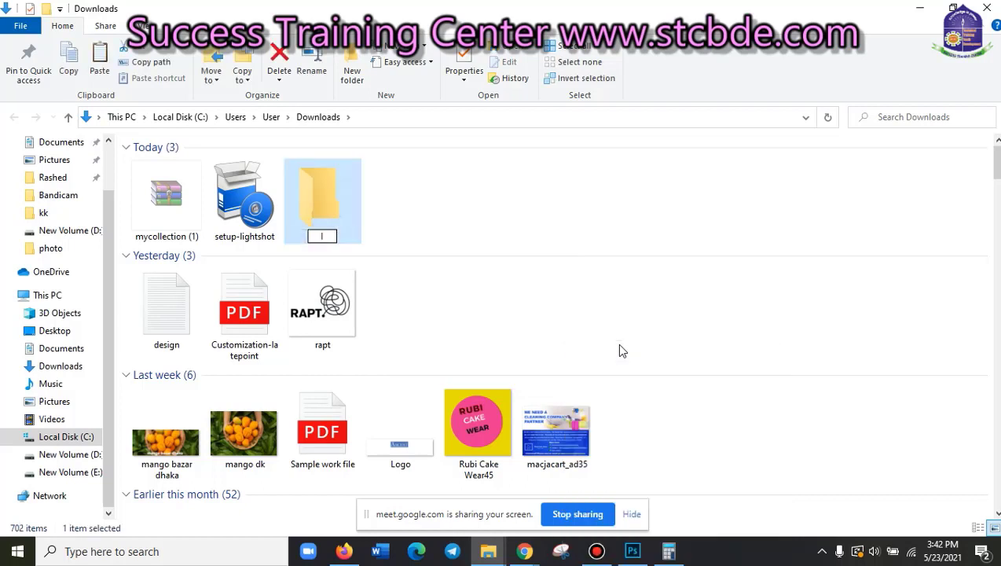
{"action": "key", "text": "Return"}
{"action": "key", "text": "Return"}
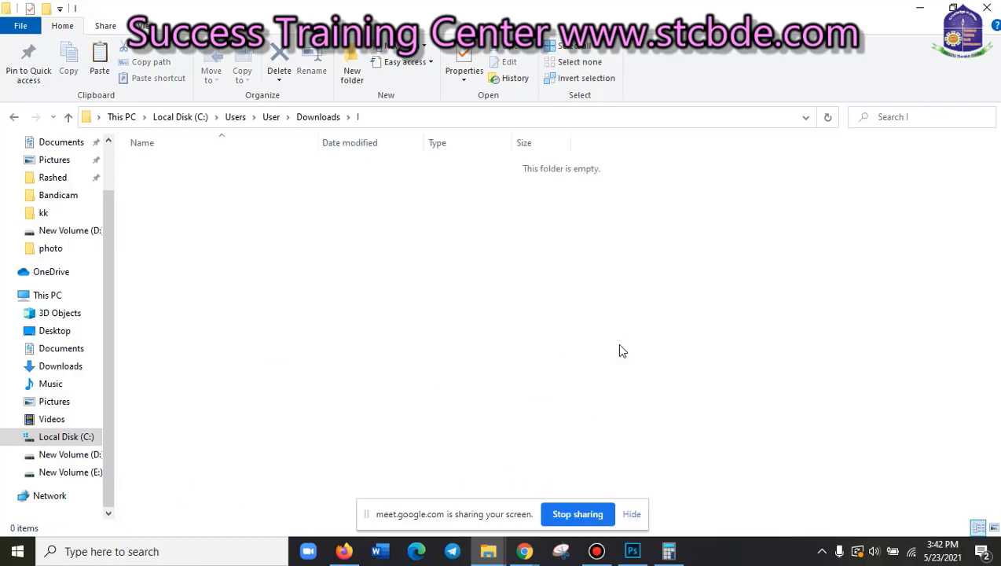
{"action": "key", "text": "ctrl+v"}
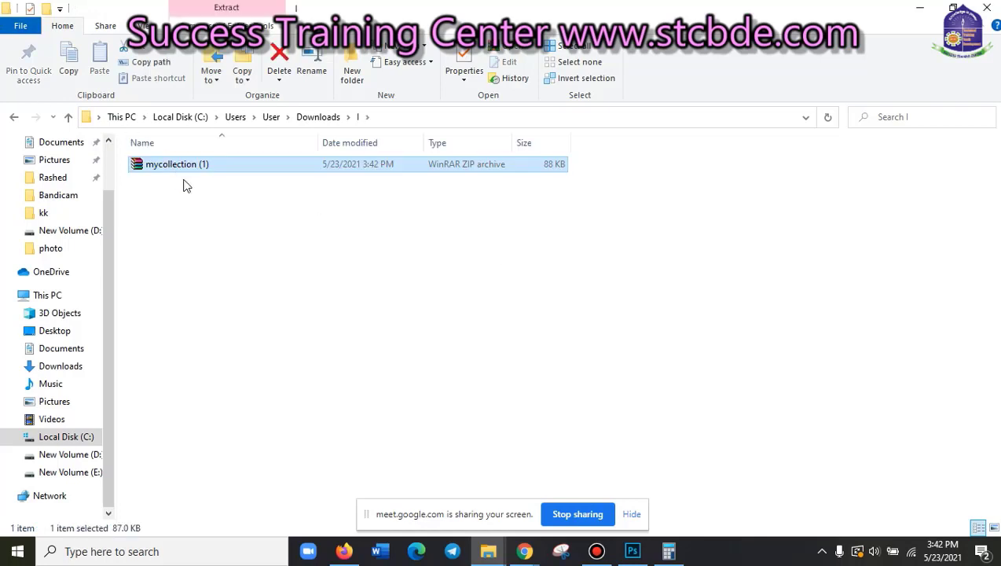
- Extract the zip here, open the psd folder, and drag 001-cart onto Photoshop
{"action": "right_click", "coordinate": [184, 169]}
{"action": "mouse_move", "coordinate": [224, 224]}
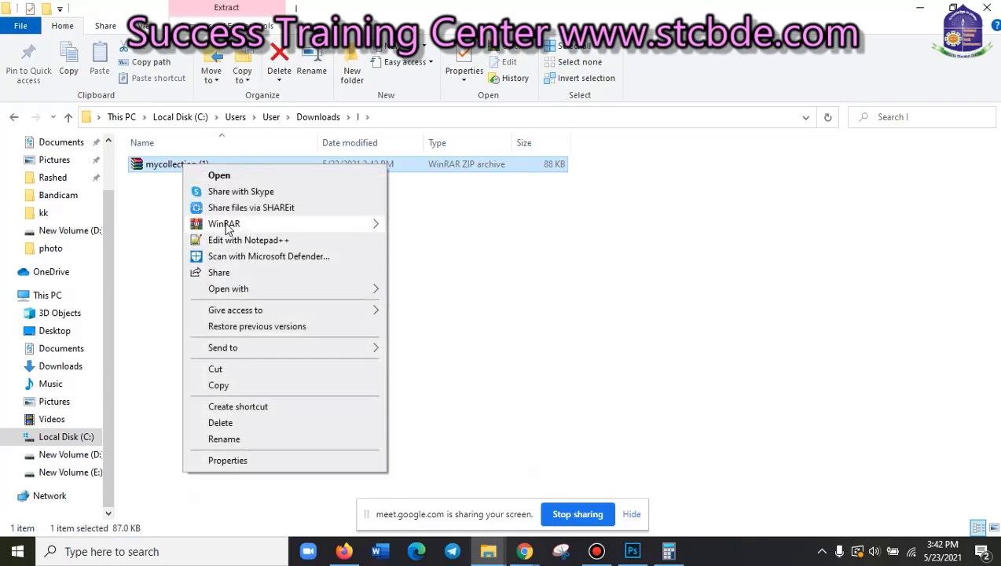
{"action": "left_click", "coordinate": [451, 257]}
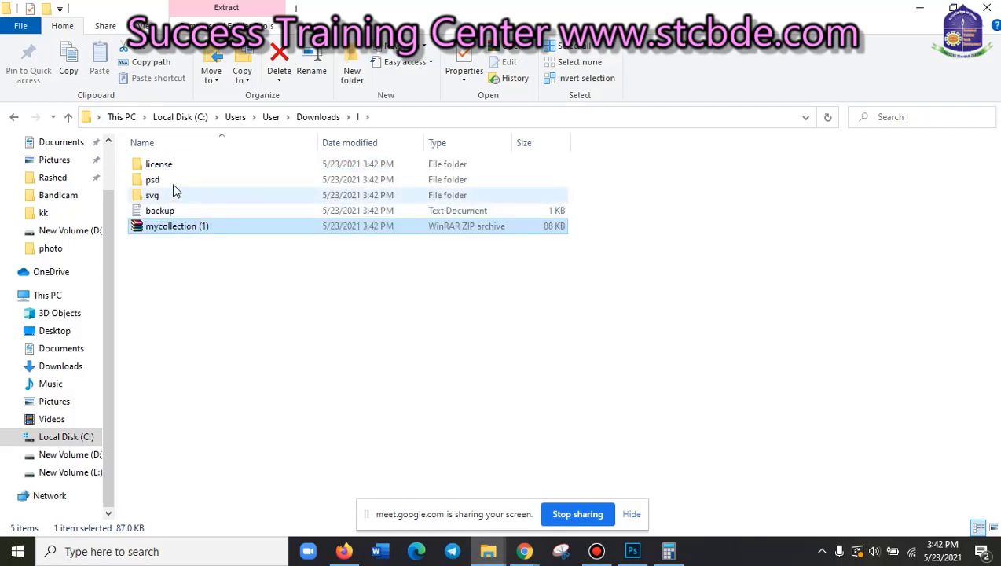
{"action": "double_click", "coordinate": [173, 181]}
{"action": "right_click", "coordinate": [186, 213]}
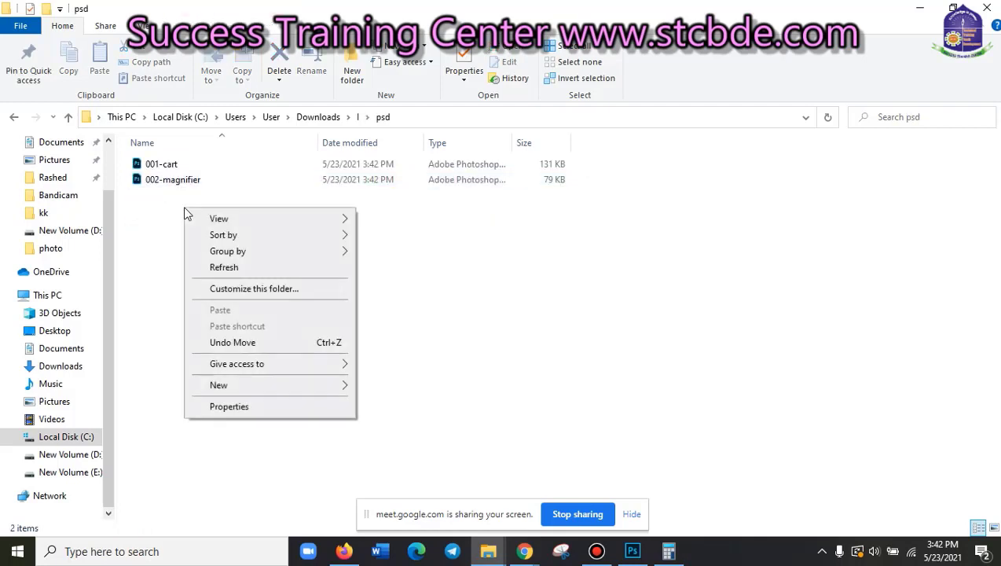
{"action": "left_click", "coordinate": [151, 211]}
{"action": "left_click", "coordinate": [165, 180]}
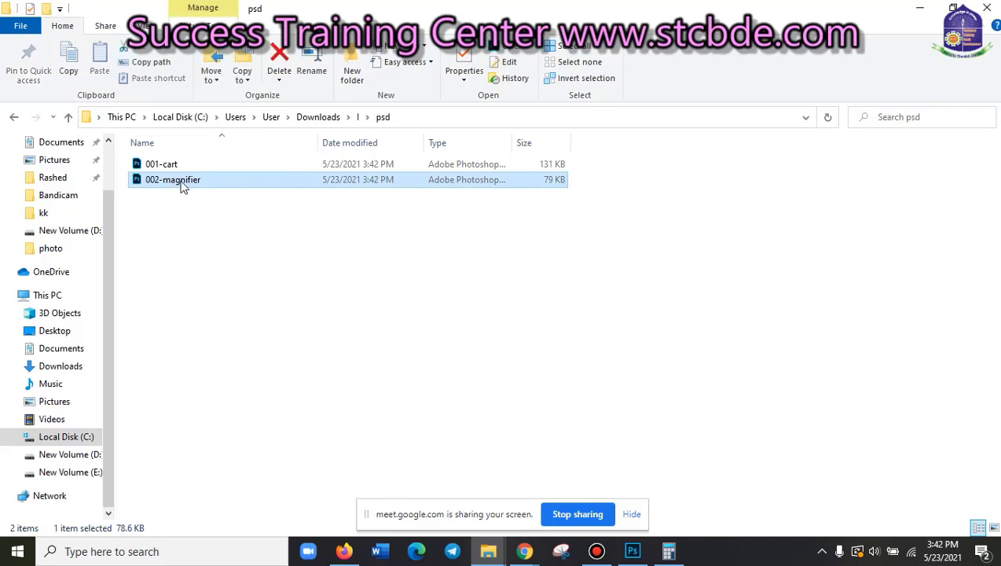
{"action": "mouse_move", "coordinate": [175, 170]}
{"action": "left_mouse_down"}
{"action": "mouse_move", "coordinate": [634, 560]}
{"action": "mouse_move", "coordinate": [637, 338]}
{"action": "left_mouse_up"}
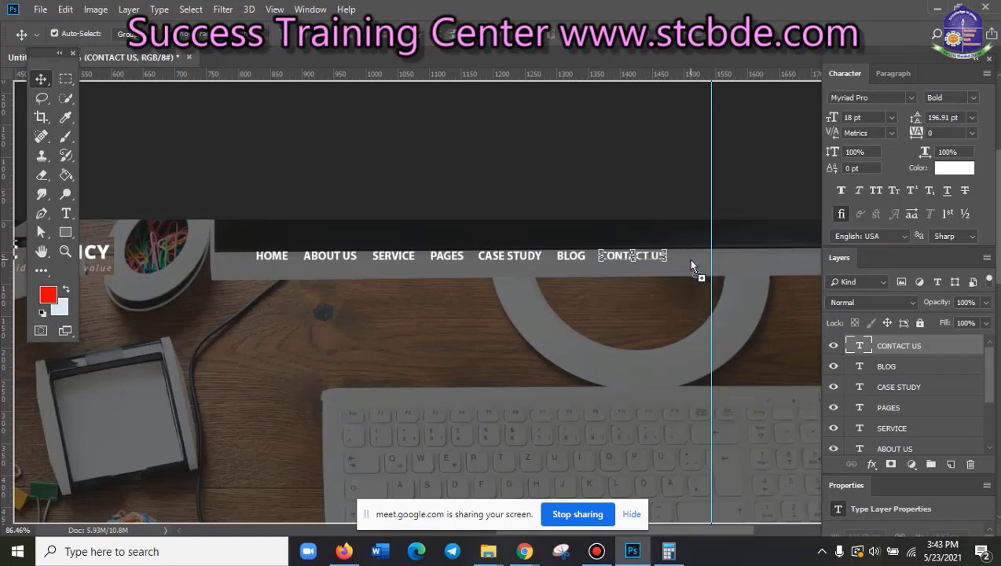
- Place 001-cart.psd into the hero mockup as a smart object
{"action": "left_click_drag", "start_coordinate": [691, 265], "coordinate": [691, 265]}
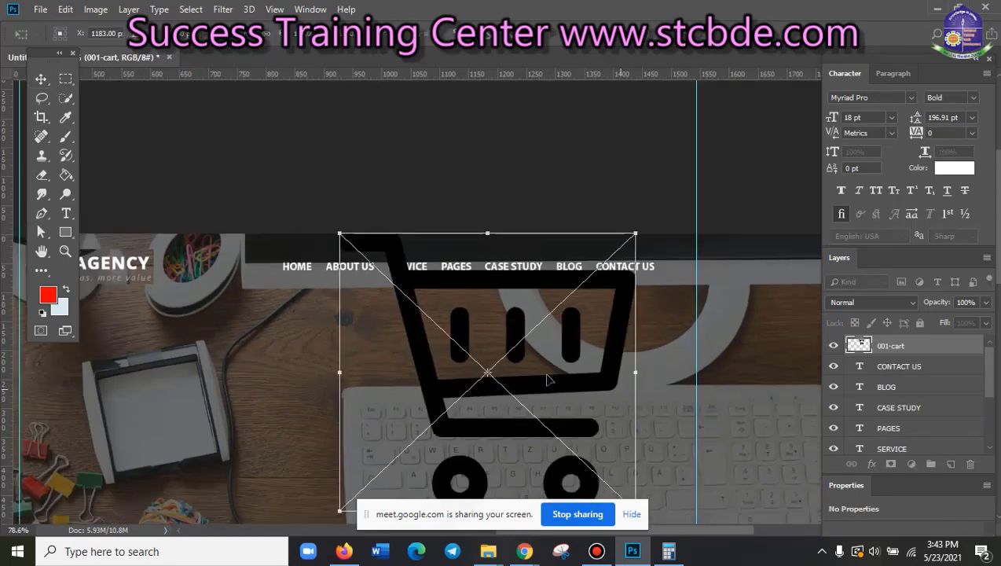
{"action": "scroll", "coordinate": [547, 380], "scroll_direction": "down", "scroll_amount": 1}
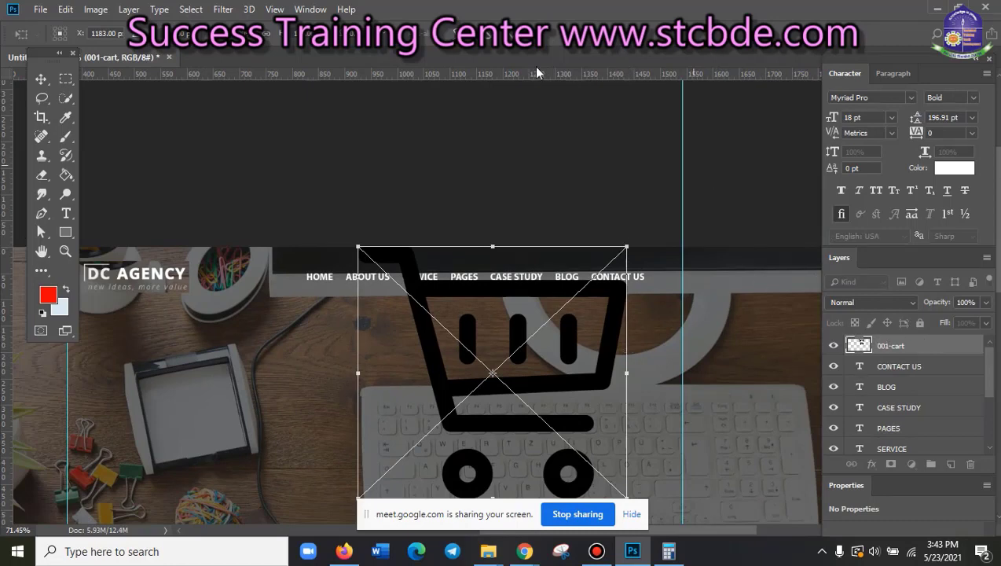
{"action": "key", "text": "Return"}
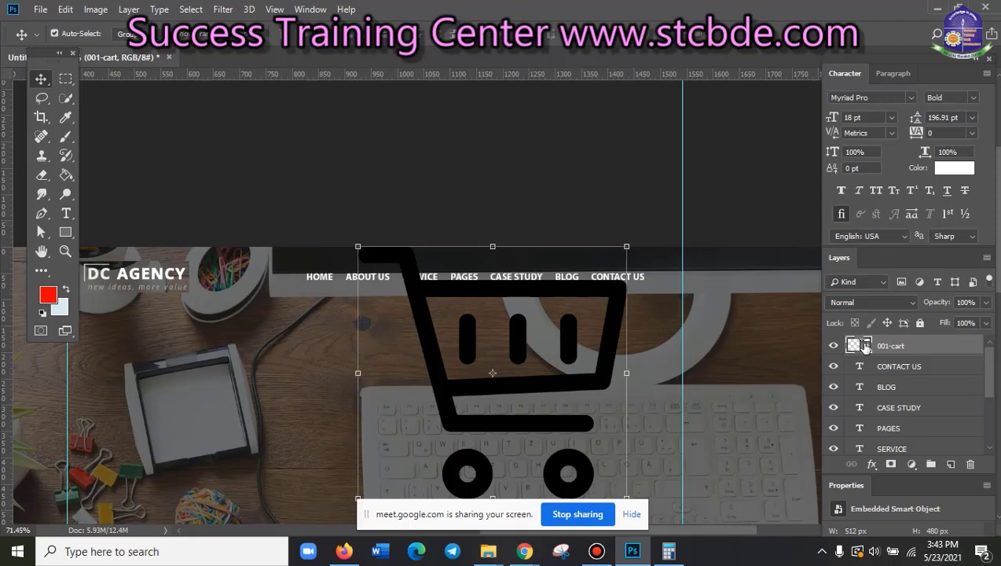
- Inside the cart smart object, change the Forma 1 shape's fill to white (ffffff)
{"action": "double_click", "coordinate": [862, 346]}
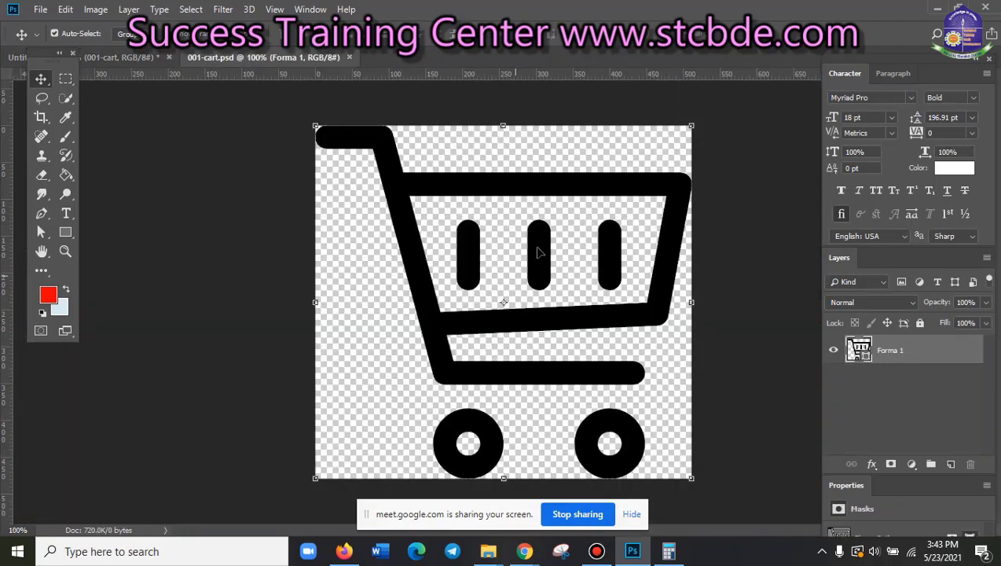
{"action": "double_click", "coordinate": [861, 350]}
{"action": "left_click_drag", "start_coordinate": [633, 267], "coordinate": [587, 232]}
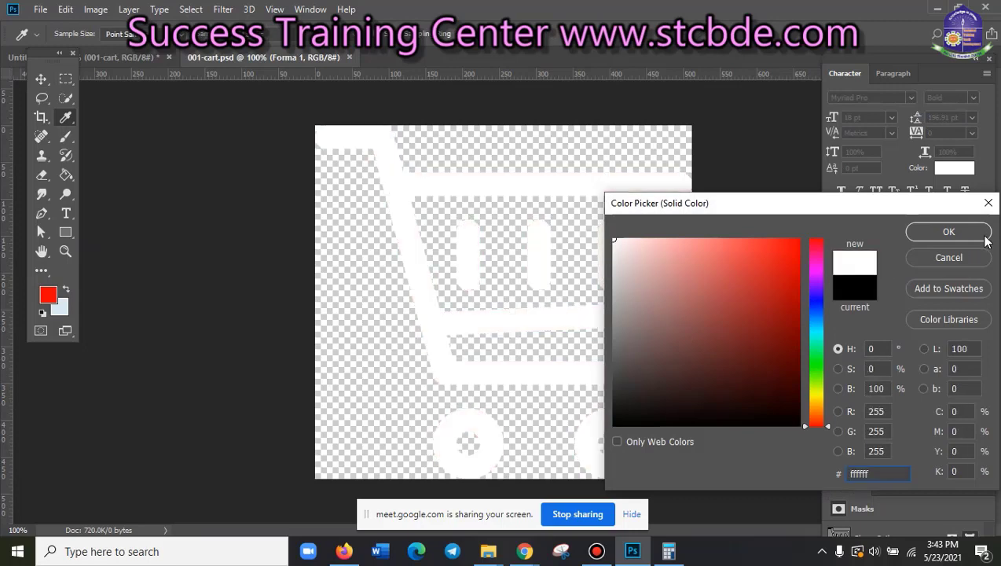
{"action": "left_click", "coordinate": [949, 232]}
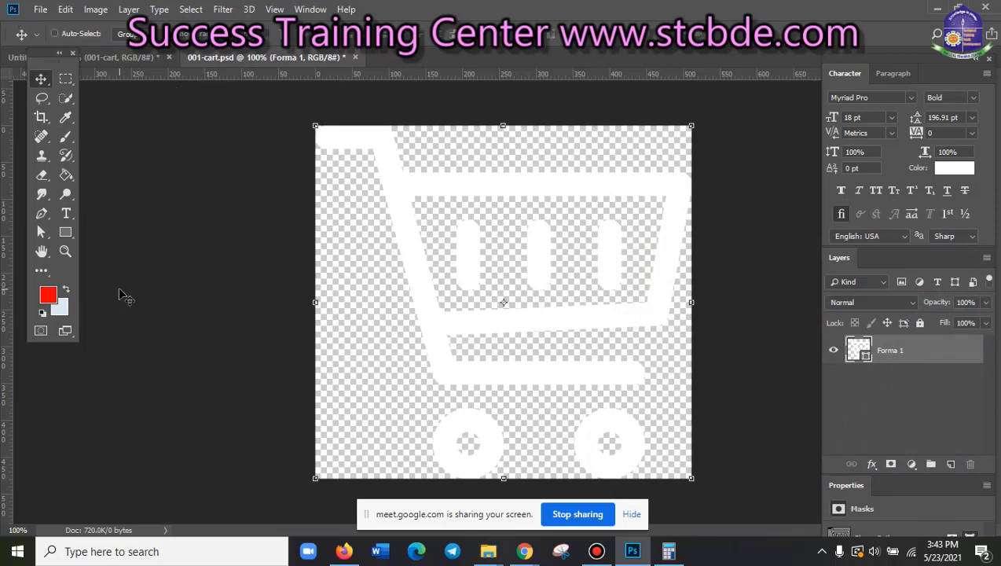
- Close the 001-cart.psd tab and scale the cart icon down toward about 17x16 px
{"action": "left_click", "coordinate": [128, 54]}
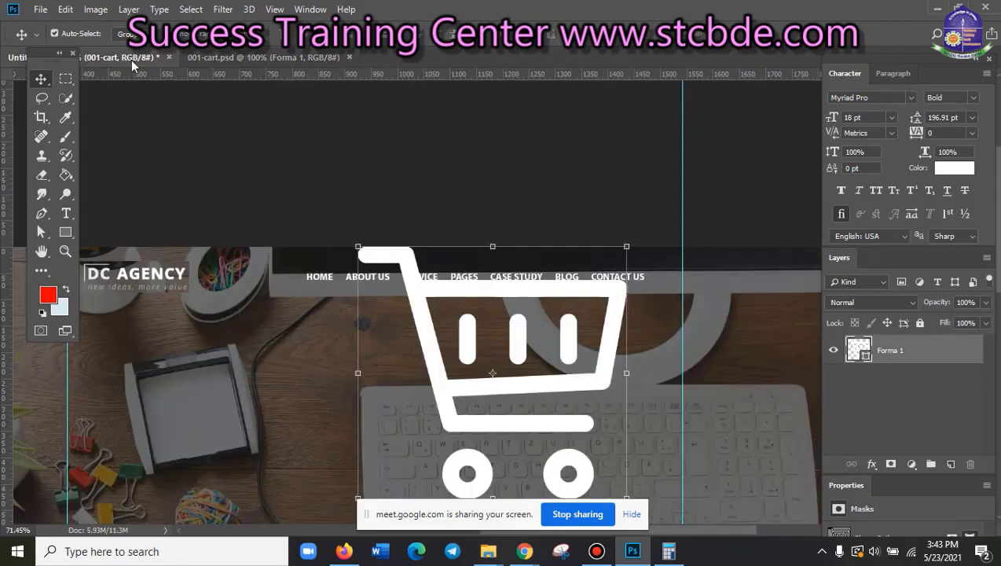
{"action": "left_click", "coordinate": [349, 58]}
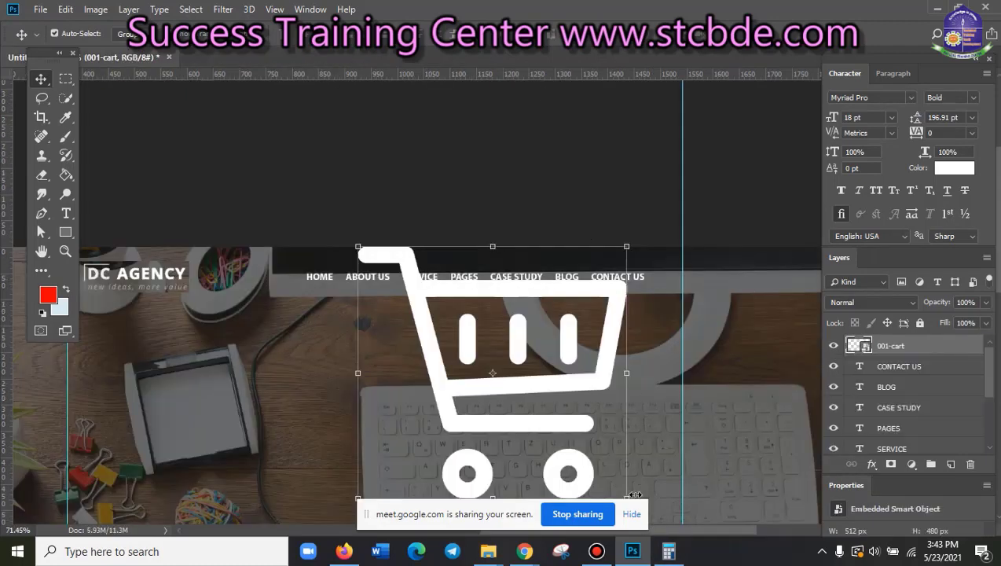
{"action": "mouse_move", "coordinate": [624, 244]}
{"action": "left_mouse_down"}
{"action": "mouse_move", "coordinate": [503, 365]}
{"action": "mouse_move", "coordinate": [513, 355]}
{"action": "left_mouse_up"}
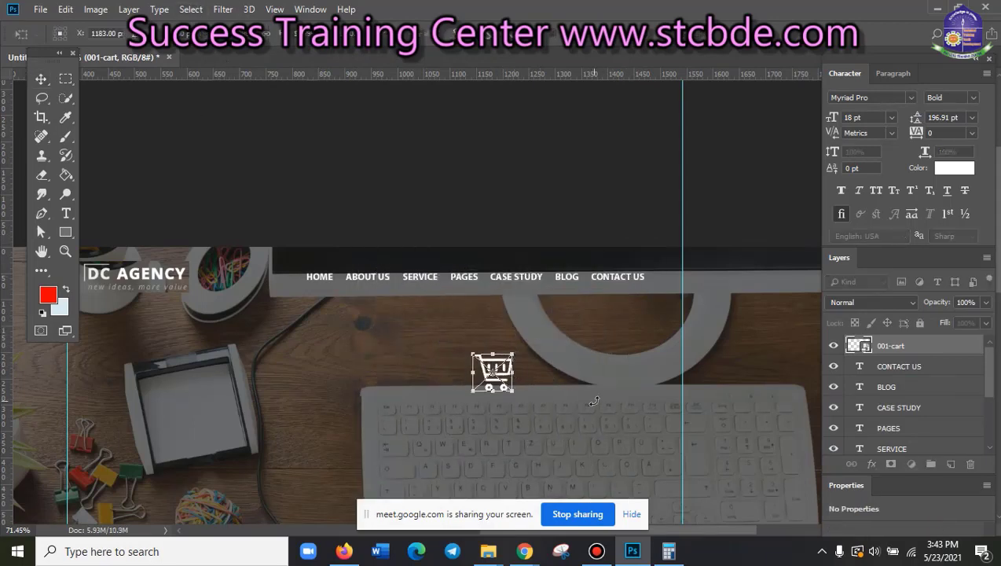
{"action": "scroll", "coordinate": [595, 401], "scroll_direction": "up", "scroll_amount": 3}
{"action": "mouse_move", "coordinate": [610, 404]}
{"action": "left_mouse_down"}
{"action": "mouse_move", "coordinate": [503, 275]}
{"action": "mouse_move", "coordinate": [291, 270]}
{"action": "mouse_move", "coordinate": [735, 172]}
{"action": "mouse_move", "coordinate": [567, 416]}
{"action": "left_mouse_up"}
{"action": "scroll", "coordinate": [678, 344], "scroll_direction": "down", "scroll_amount": 1}
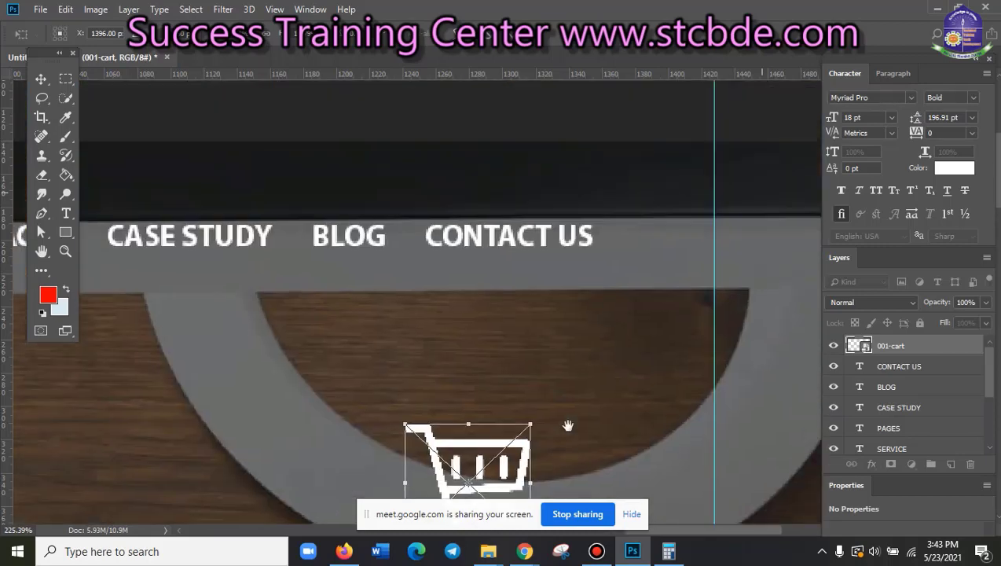
{"action": "left_click_drag", "start_coordinate": [524, 452], "coordinate": [670, 253]}
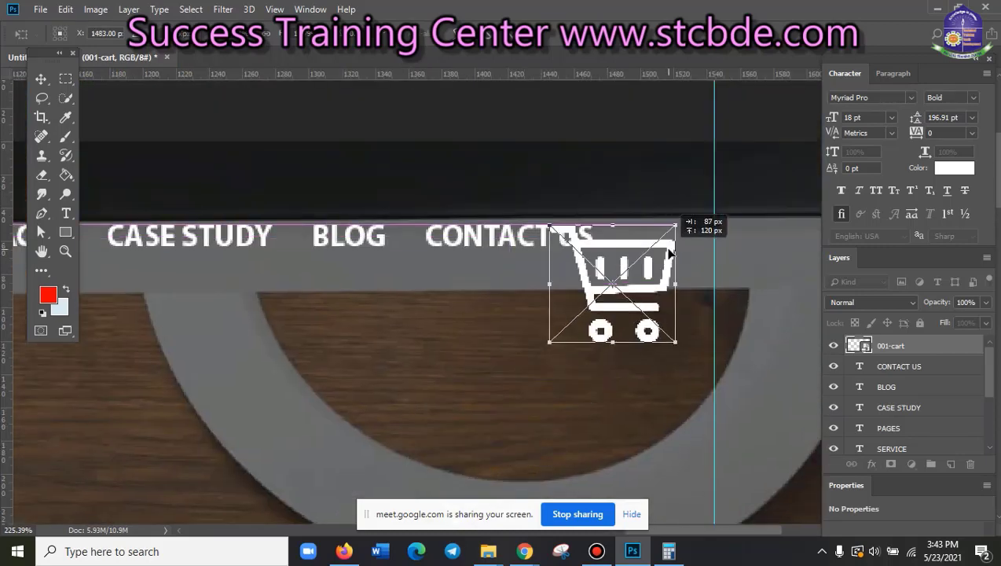
{"action": "scroll", "coordinate": [676, 343], "scroll_direction": "down", "scroll_amount": 1}
{"action": "left_click_drag", "start_coordinate": [675, 342], "coordinate": [638, 299]}
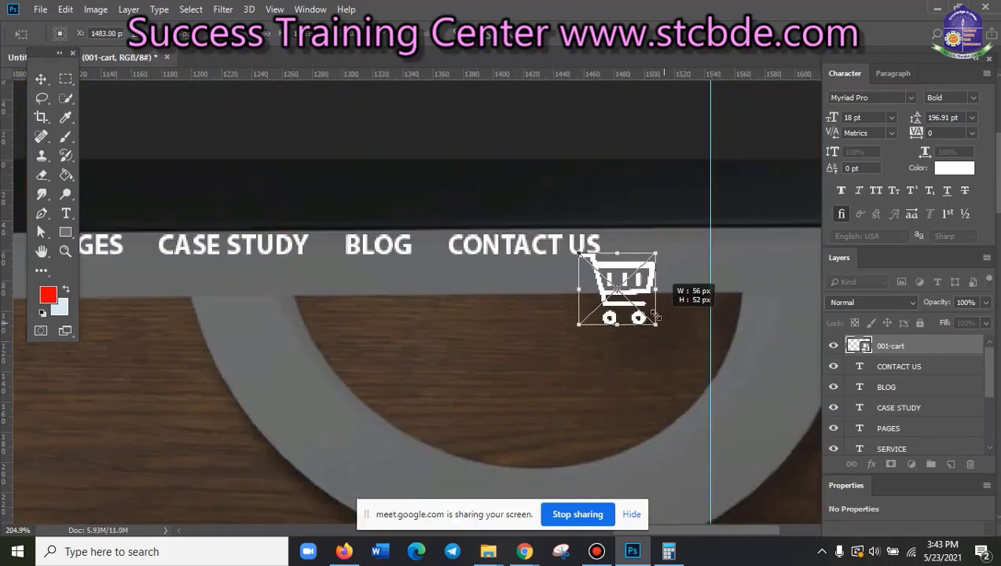
- Move the cart icon level with CONTACT US, shrink it a bit more and apply the transform
{"action": "scroll", "coordinate": [646, 289], "scroll_direction": "up", "scroll_amount": 2}
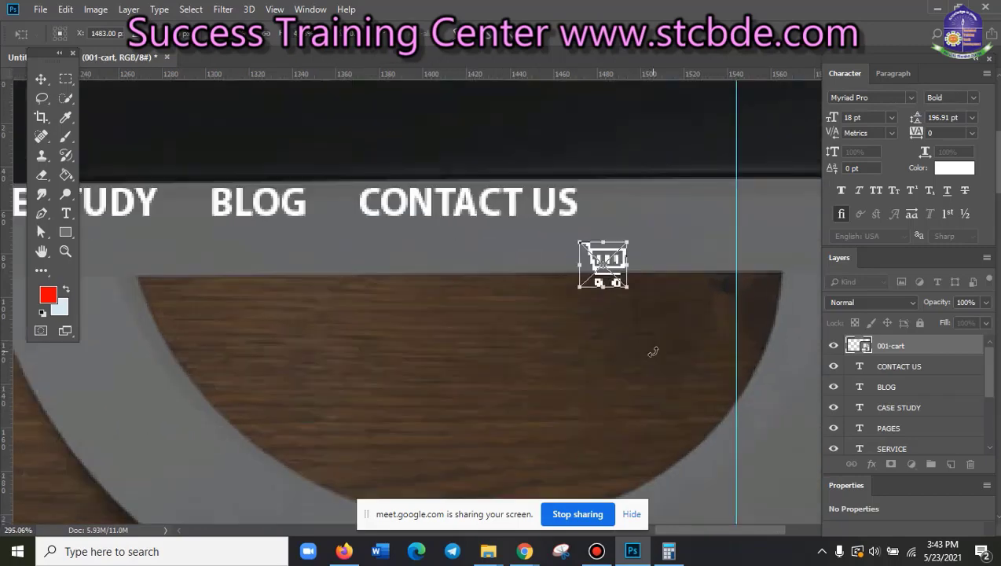
{"action": "scroll", "coordinate": [659, 212], "scroll_direction": "up", "scroll_amount": 2}
{"action": "scroll", "coordinate": [640, 203], "scroll_direction": "up", "scroll_amount": 2}
{"action": "scroll", "coordinate": [597, 293], "scroll_direction": "up", "scroll_amount": 2}
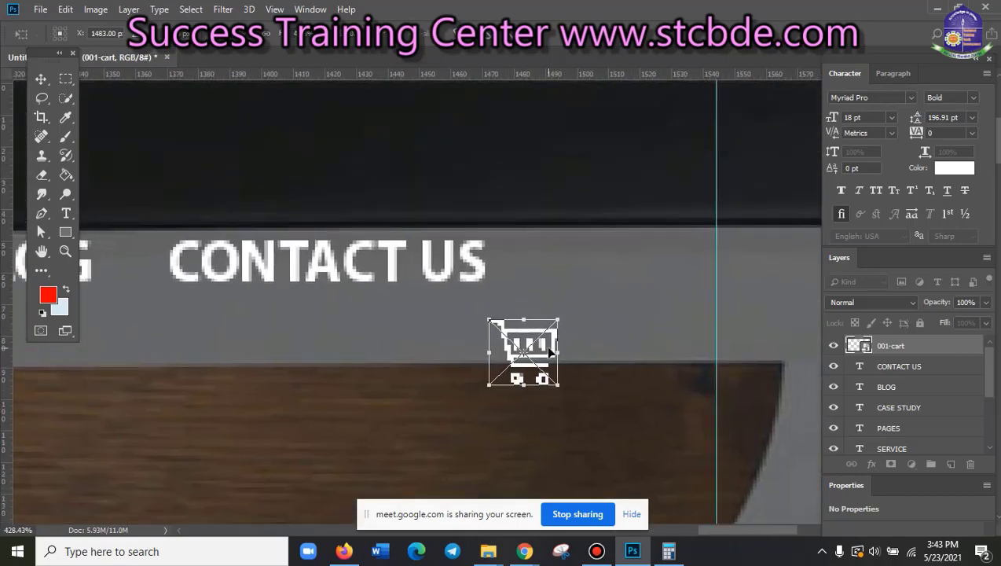
{"action": "left_click_drag", "start_coordinate": [555, 323], "coordinate": [564, 244]}
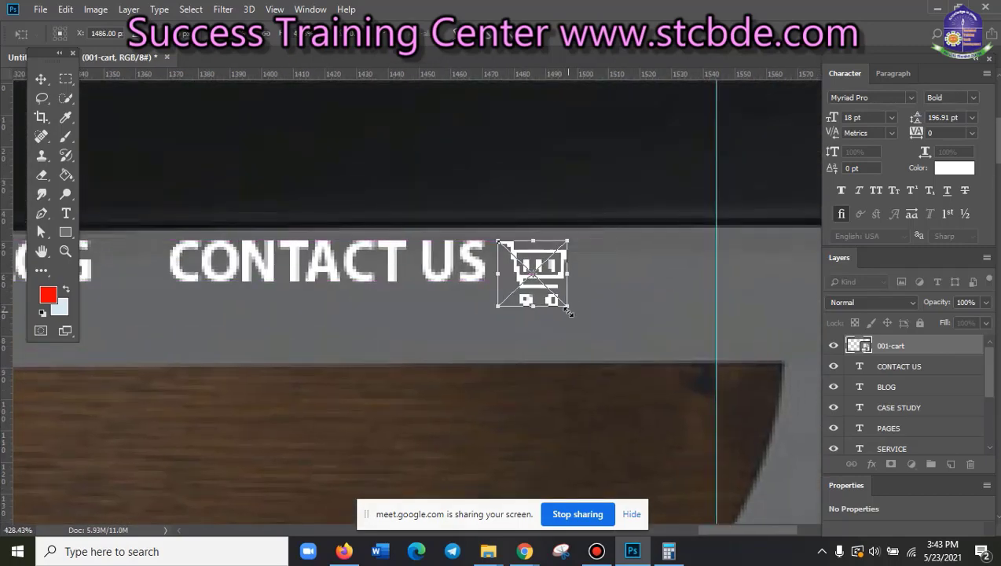
{"action": "mouse_move", "coordinate": [568, 311]}
{"action": "left_mouse_down"}
{"action": "mouse_move", "coordinate": [554, 268]}
{"action": "mouse_move", "coordinate": [546, 270]}
{"action": "left_mouse_up"}
{"action": "key", "text": "Return"}
- Undo the accidental banner nudge and place the cart just right of CONTACT US, nudged right
{"action": "key", "text": "ctrl+z"}
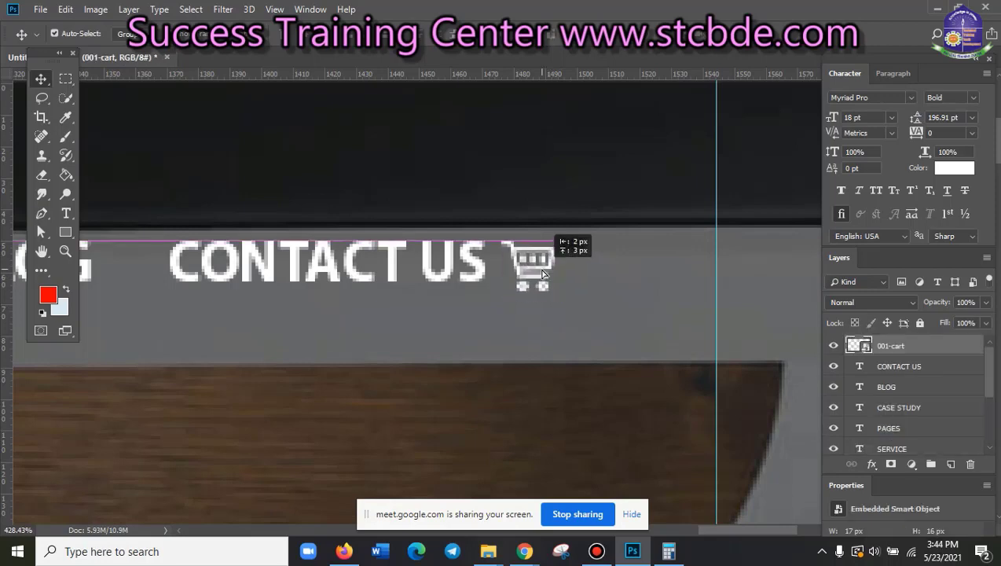
{"action": "left_click_drag", "start_coordinate": [548, 274], "coordinate": [521, 272]}
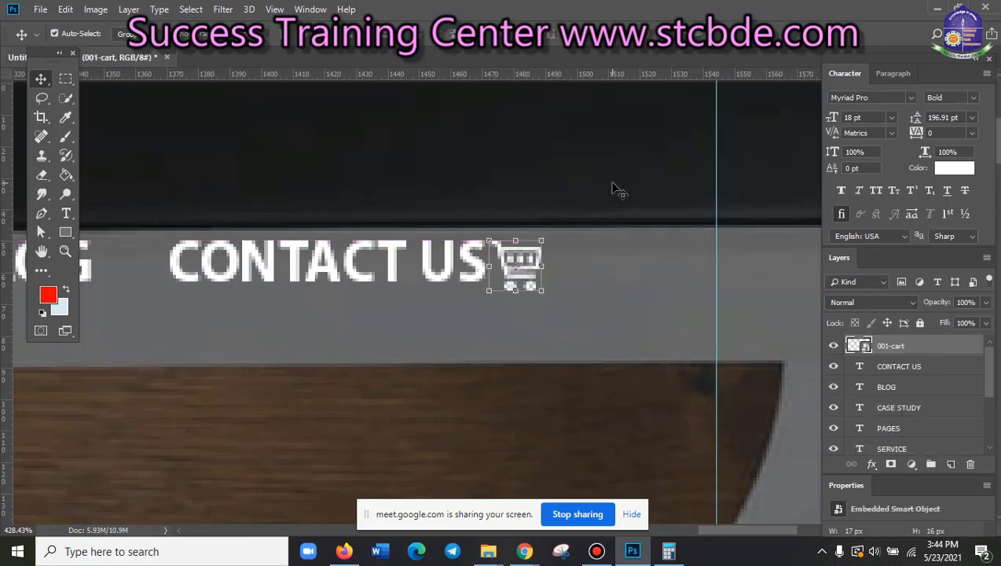
{"action": "key", "text": "Right"}
{"action": "key", "text": "Right"}
{"action": "key", "text": "Right"}
{"action": "key", "text": "Right"}
{"action": "key", "text": "Right"}
{"action": "key", "text": "Right"}
{"action": "key", "text": "Right"}
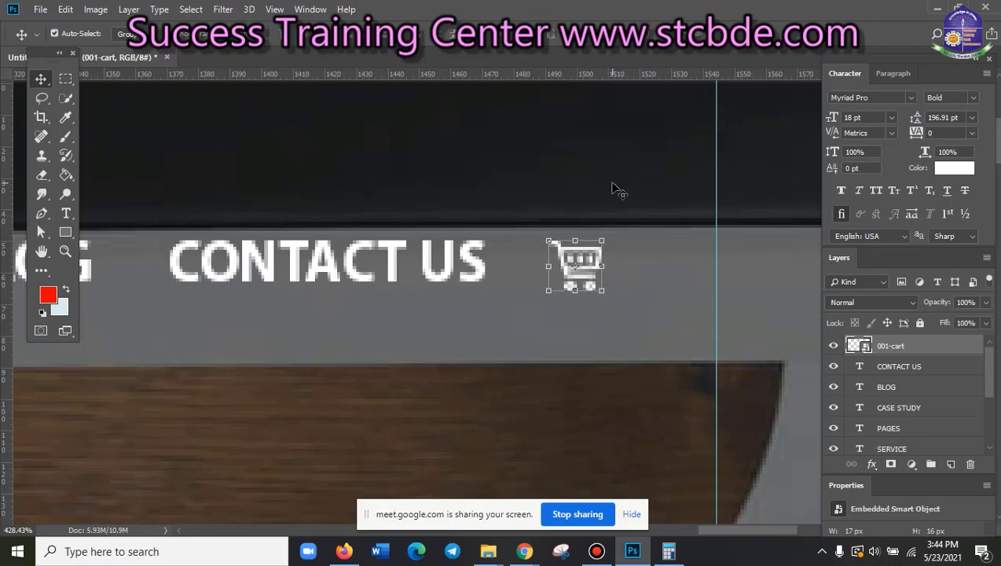
{"action": "key", "text": "Right"}
{"action": "key", "text": "Right"}
{"action": "key", "text": "Right"}
{"action": "key", "text": "Right"}
{"action": "key", "text": "Right"}
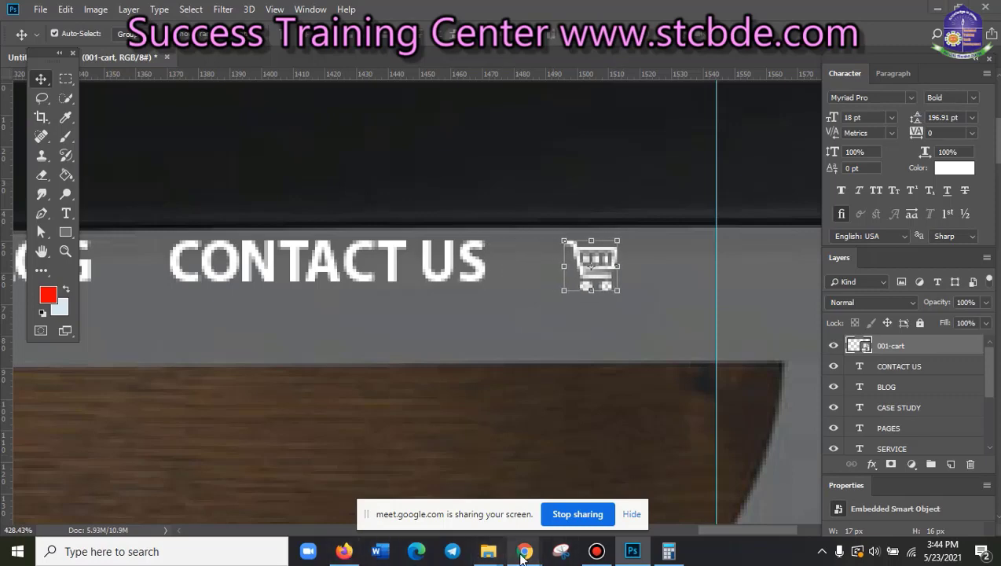
- Check the DC Agency reference website in the browser, then return to Photoshop
{"action": "mouse_move", "coordinate": [524, 551]}
{"action": "left_click", "coordinate": [444, 479]}
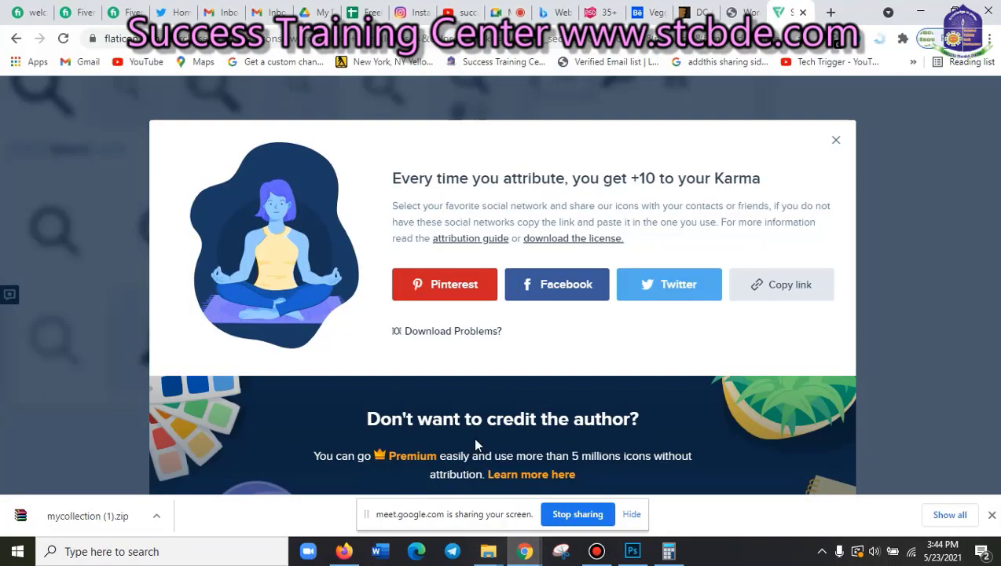
{"action": "left_click", "coordinate": [746, 11]}
{"action": "scroll", "coordinate": [807, 219], "scroll_direction": "up", "scroll_amount": 1}
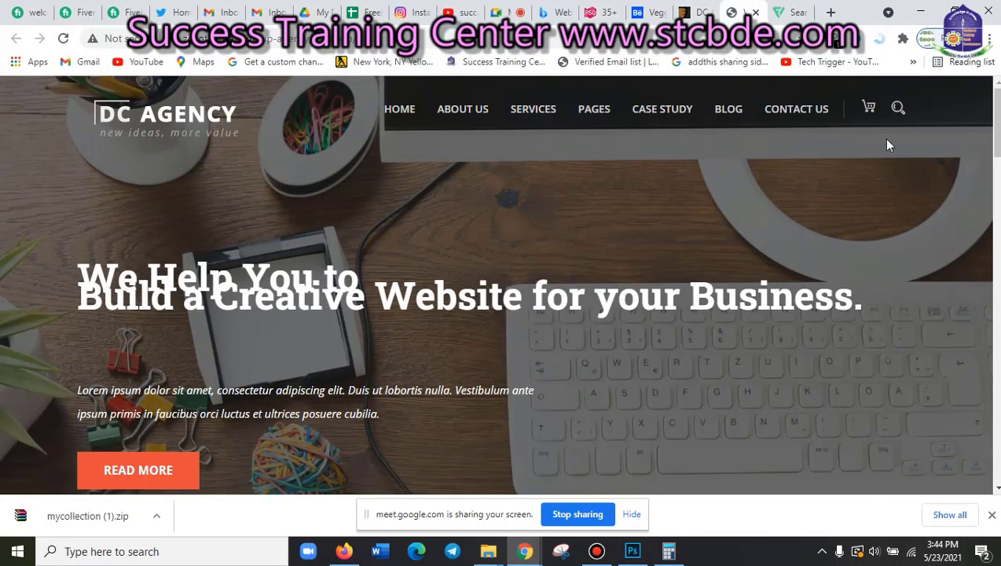
{"action": "left_click", "coordinate": [920, 12]}
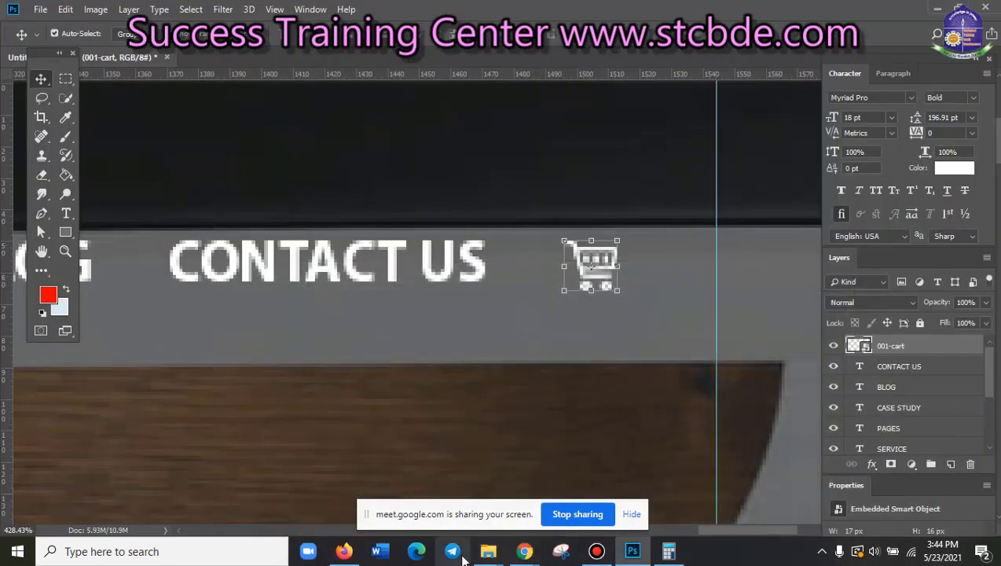
- Draw a short Shift-constrained vertical line with the Line Tool just before the cart icon
{"action": "mouse_move", "coordinate": [524, 552]}
{"action": "left_click", "coordinate": [445, 484]}
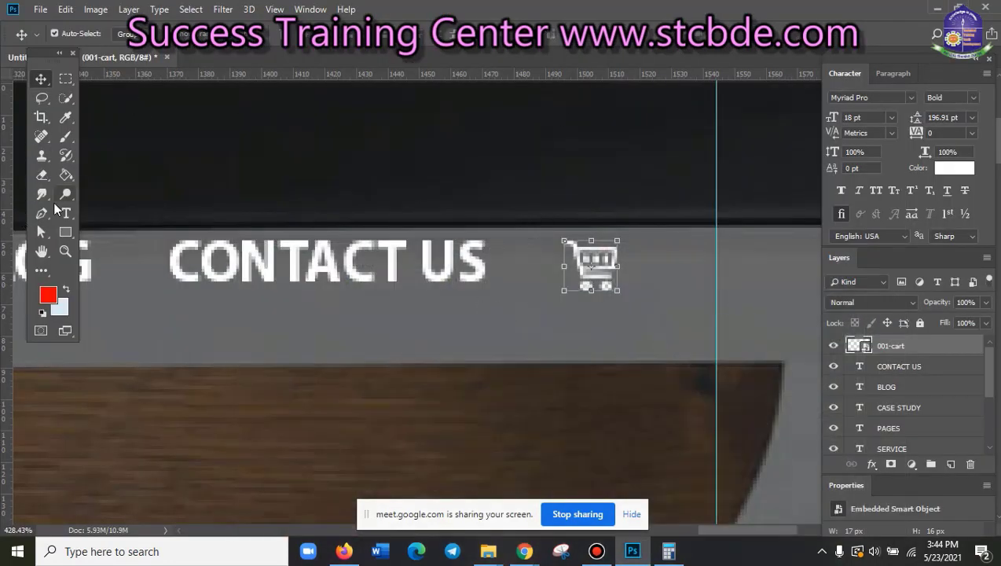
{"action": "left_click", "coordinate": [67, 232]}
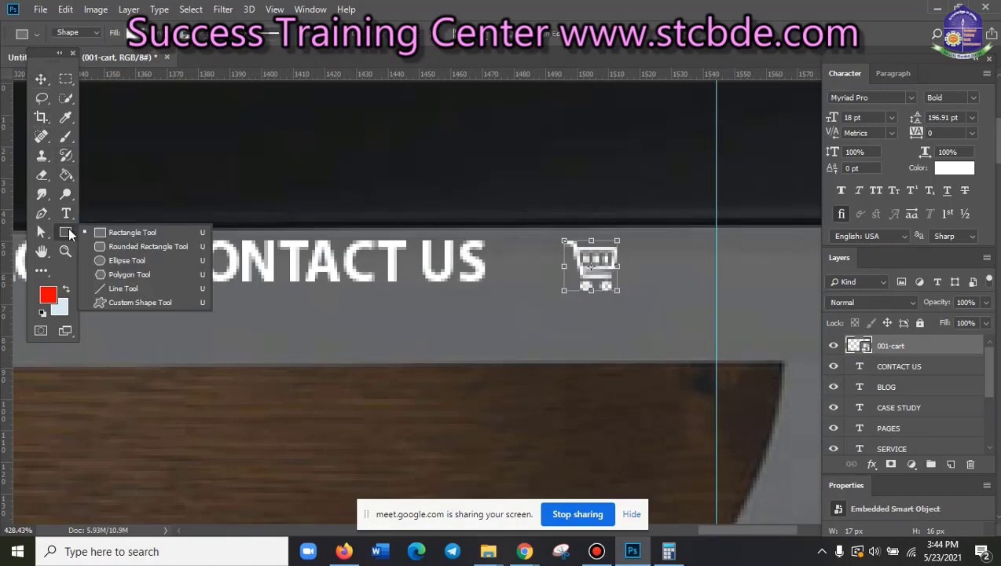
{"action": "left_click", "coordinate": [124, 286]}
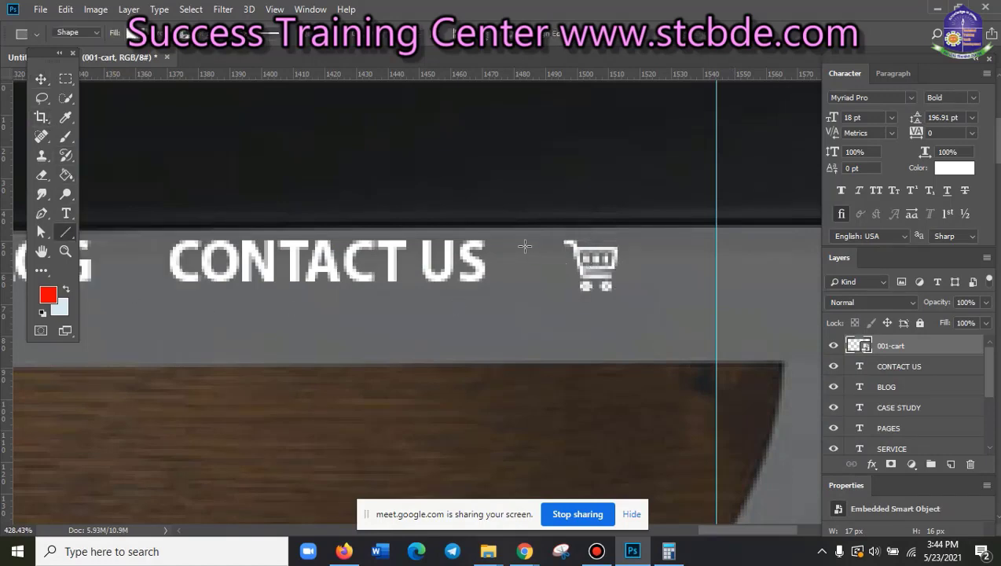
{"action": "left_click_drag", "start_coordinate": [525, 237], "coordinate": [529, 286]}
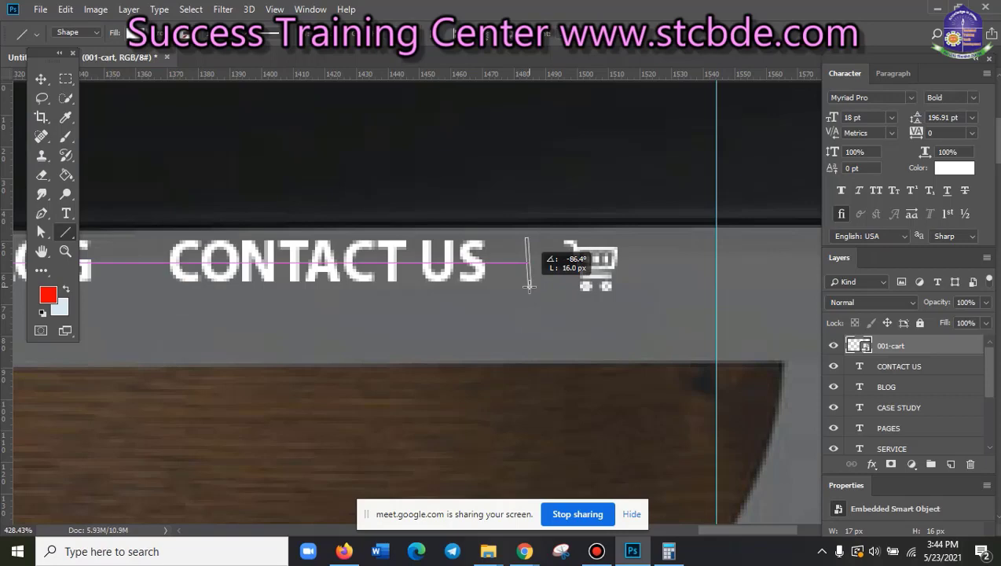
{"action": "key", "text": "shift"}
{"action": "left_click_drag", "start_coordinate": [528, 286], "coordinate": [526, 287]}
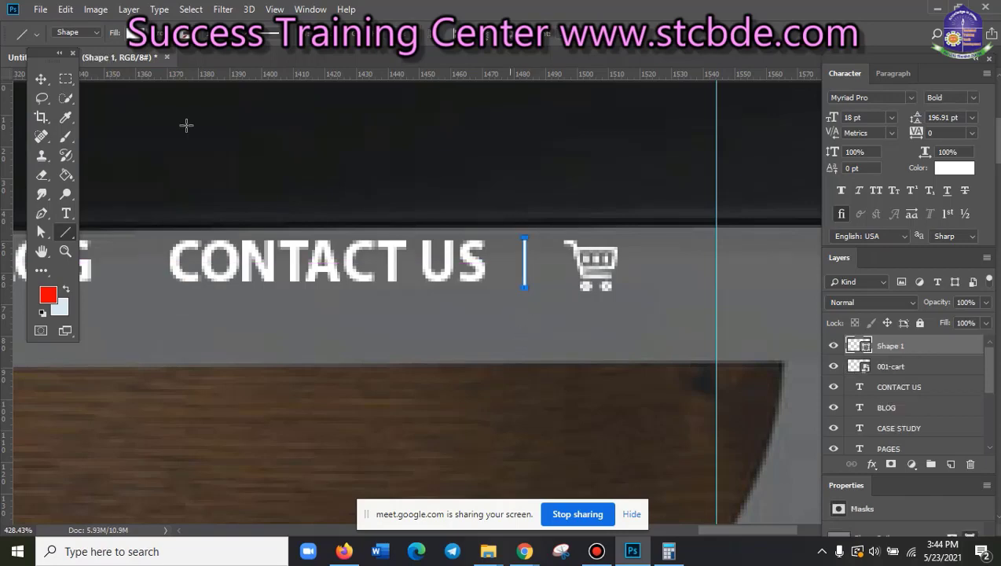
- Set the divider line's fill to white, then select the cart icon layer
{"action": "left_click", "coordinate": [130, 33]}
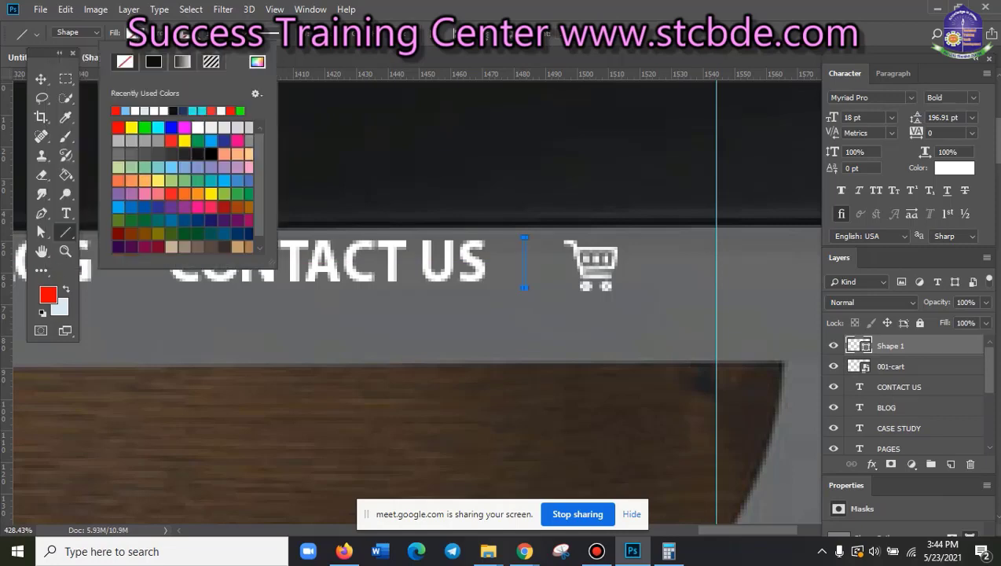
{"action": "left_click", "coordinate": [135, 110]}
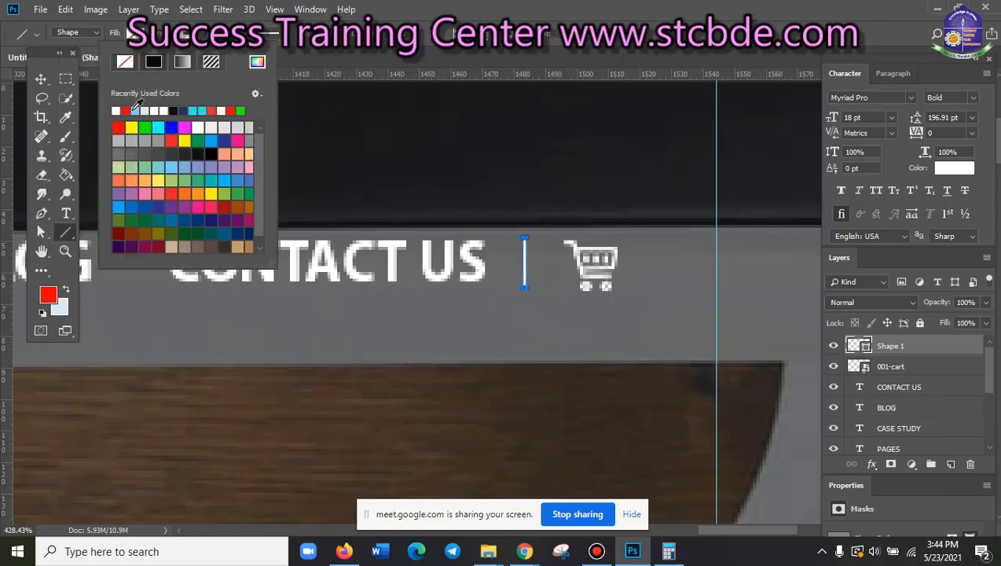
{"action": "left_click", "coordinate": [416, 8]}
{"action": "left_click", "coordinate": [41, 79]}
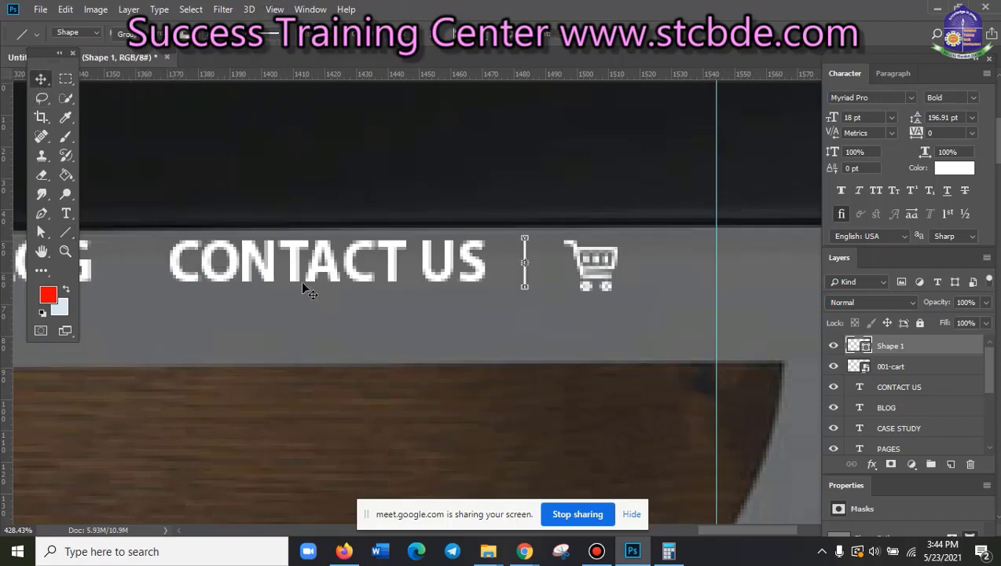
{"action": "left_click", "coordinate": [590, 405]}
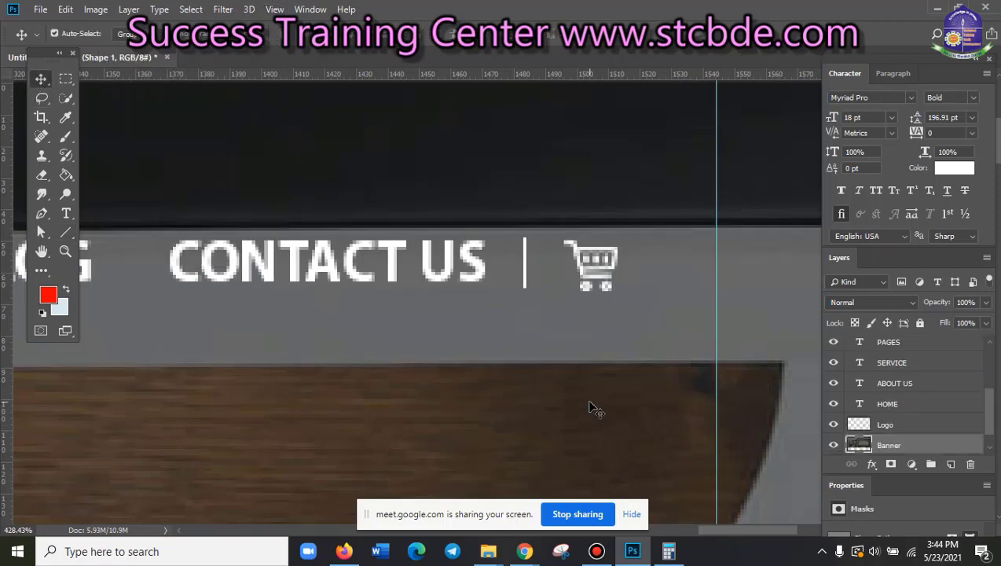
{"action": "left_click", "coordinate": [602, 272]}
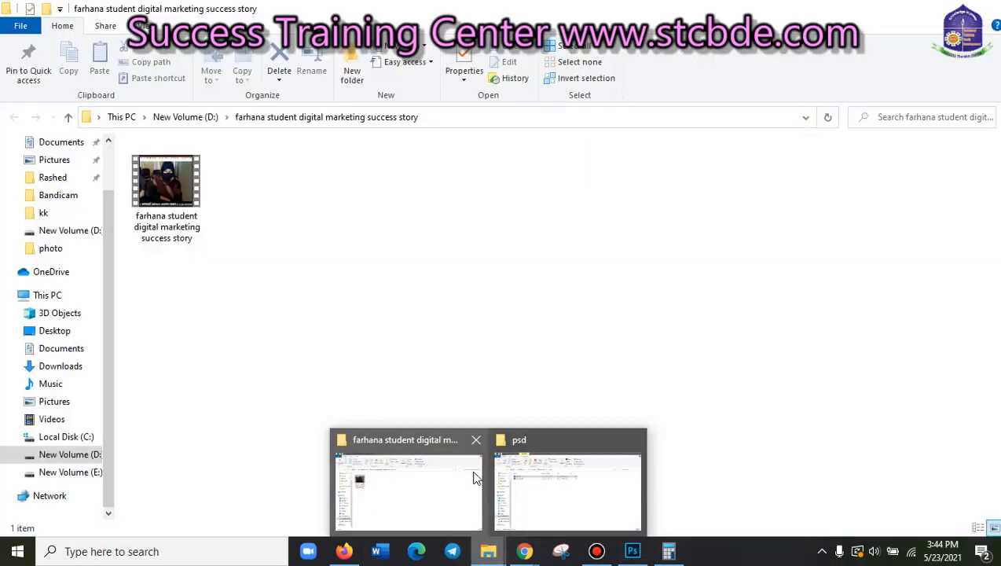
- Drag the 002-magnifier icon file from the downloads folder into Photoshop
{"action": "left_click", "coordinate": [507, 477]}
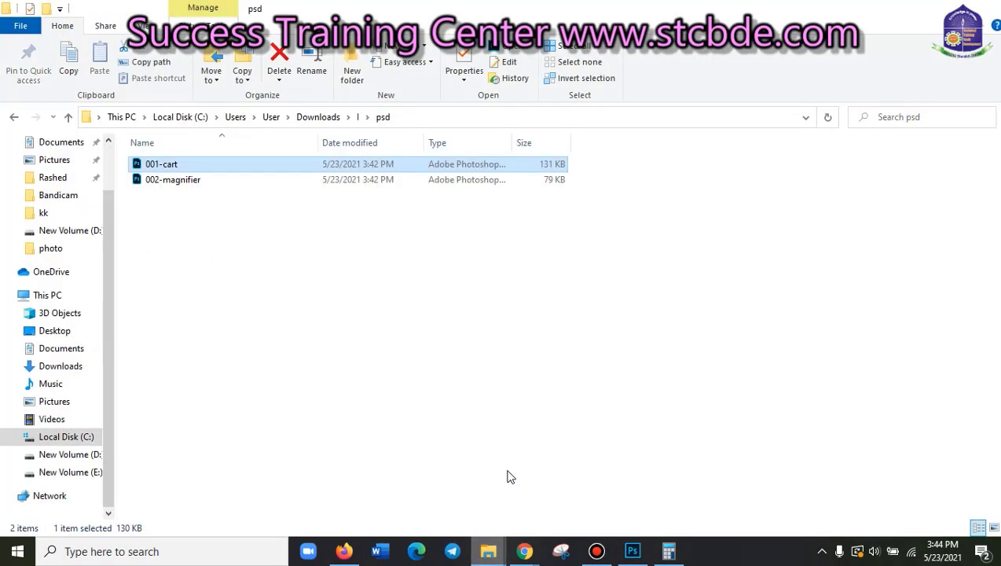
{"action": "left_click", "coordinate": [175, 184]}
{"action": "mouse_move", "coordinate": [175, 188]}
{"action": "left_mouse_down"}
{"action": "mouse_move", "coordinate": [625, 542]}
{"action": "mouse_move", "coordinate": [643, 396]}
{"action": "left_mouse_up"}
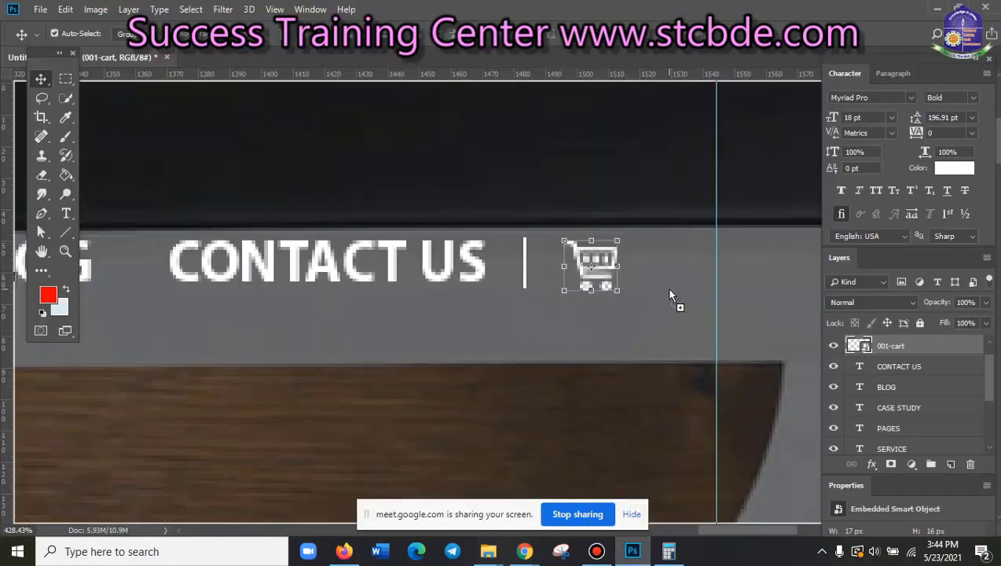
- Place the magnifier icon into the mockup, scaled to about 56 px
{"action": "left_click_drag", "start_coordinate": [669, 295], "coordinate": [670, 294]}
{"action": "scroll", "coordinate": [588, 369], "scroll_direction": "down", "scroll_amount": 2}
{"action": "scroll", "coordinate": [585, 370], "scroll_direction": "down", "scroll_amount": 2}
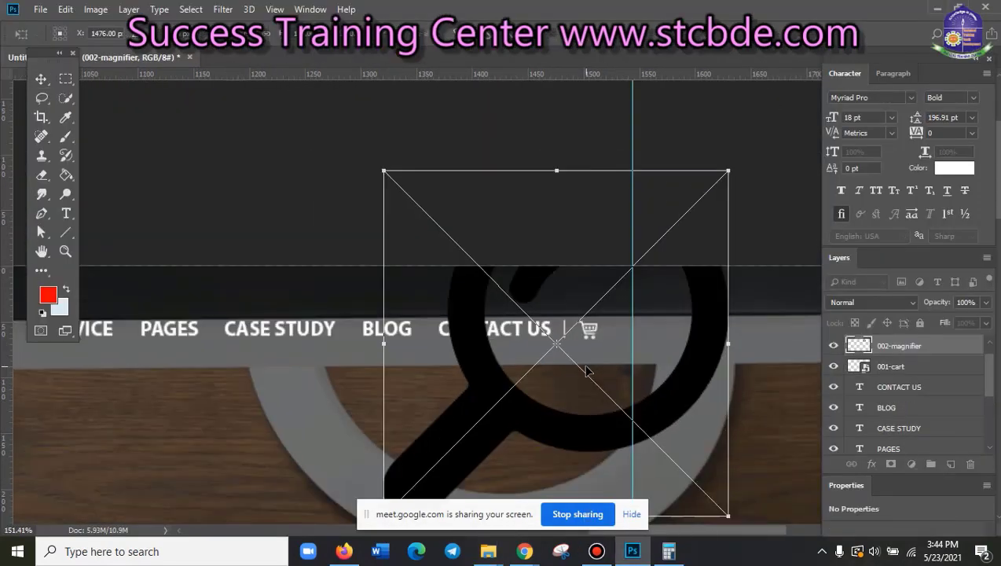
{"action": "scroll", "coordinate": [585, 369], "scroll_direction": "down", "scroll_amount": 1}
{"action": "left_click_drag", "start_coordinate": [695, 477], "coordinate": [586, 371]}
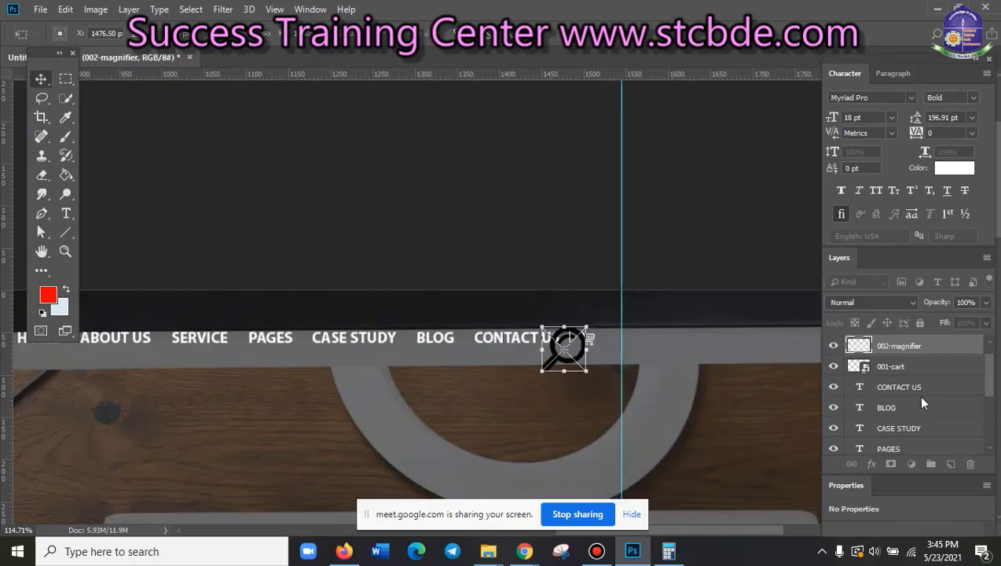
{"action": "key", "text": "Return"}
- Recolour the magnifier shape to #ffffff, then save and close its smart object
{"action": "double_click", "coordinate": [865, 347]}
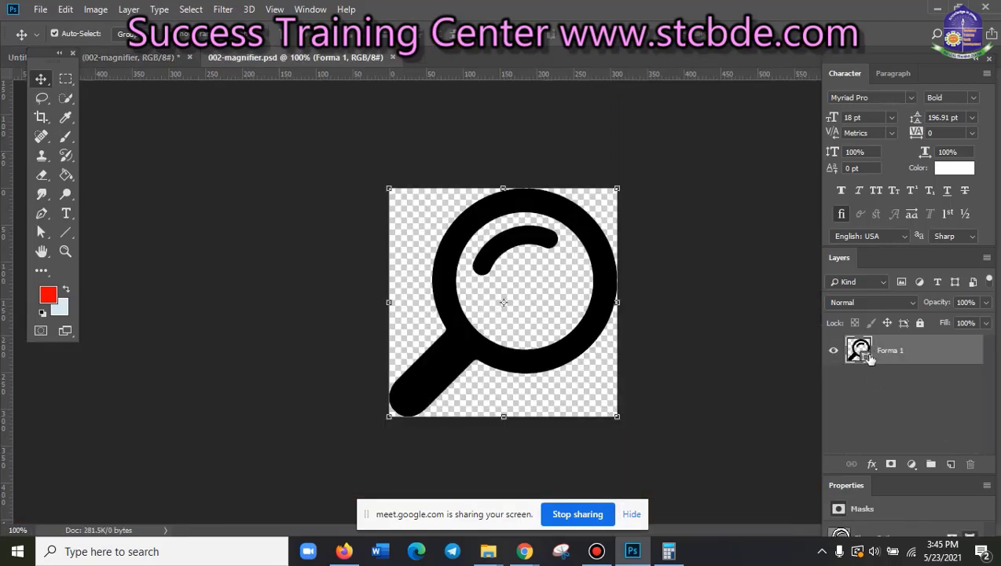
{"action": "double_click", "coordinate": [860, 353]}
{"action": "type", "text": "ffffff"}
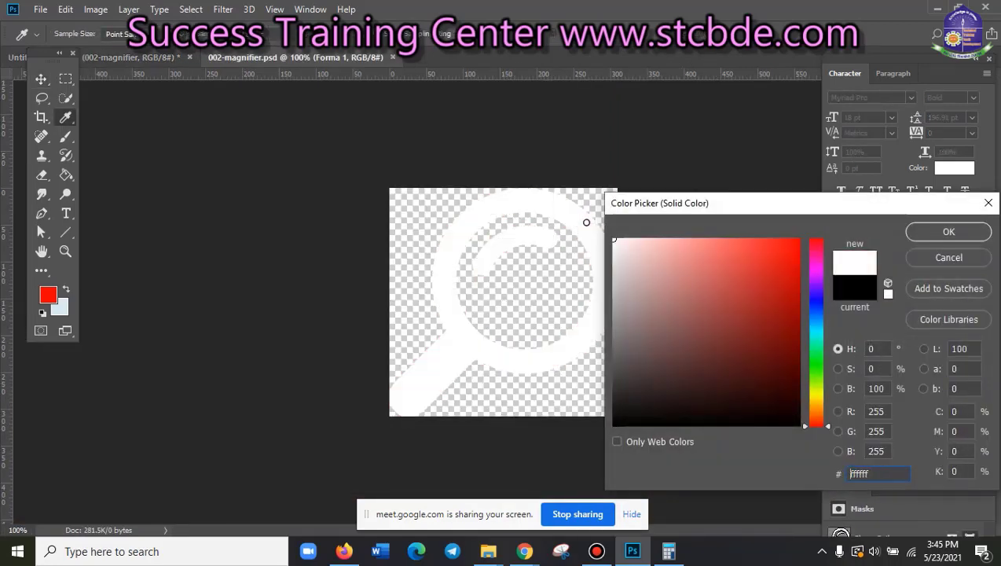
{"action": "left_click", "coordinate": [949, 232]}
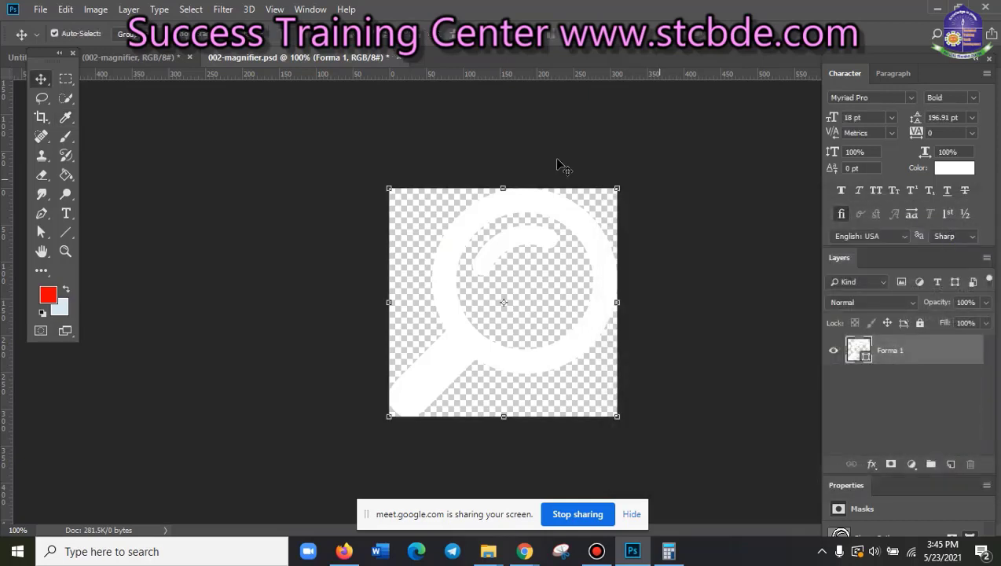
{"action": "key", "text": "ctrl+s"}
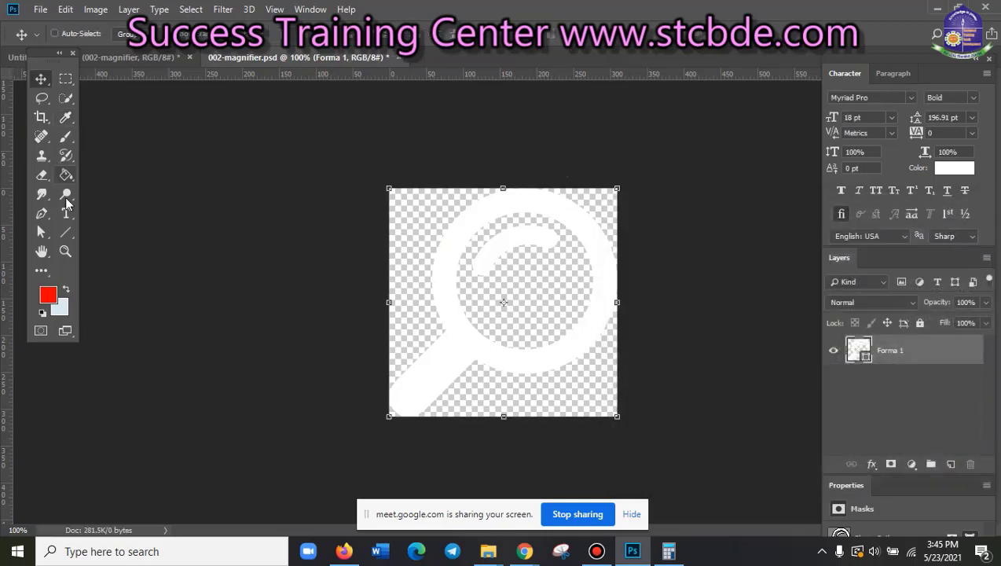
{"action": "left_click", "coordinate": [392, 57]}
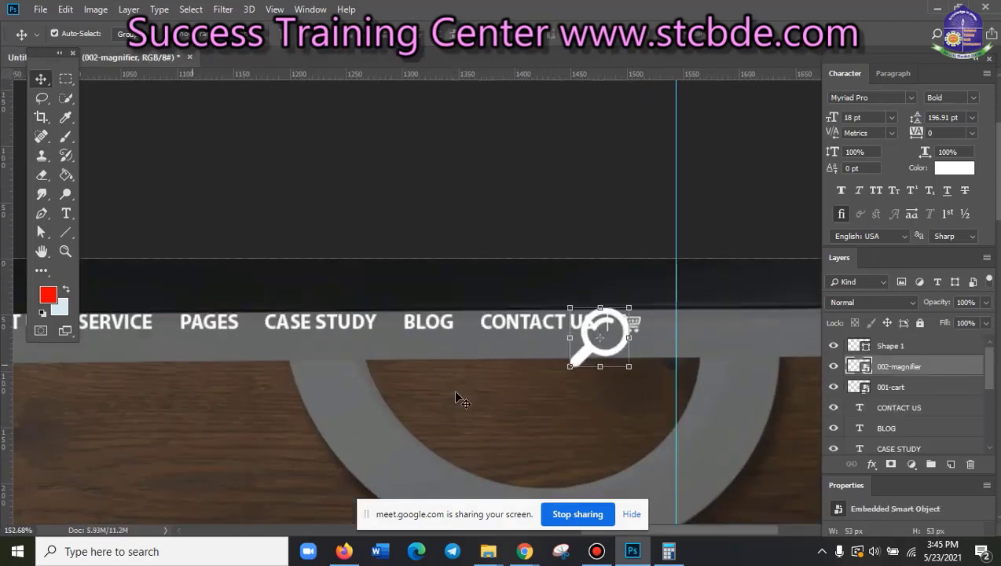
- Shrink the magnifier to 15 px and position it just right of the cart icon
{"action": "scroll", "coordinate": [456, 391], "scroll_direction": "up", "scroll_amount": 2}
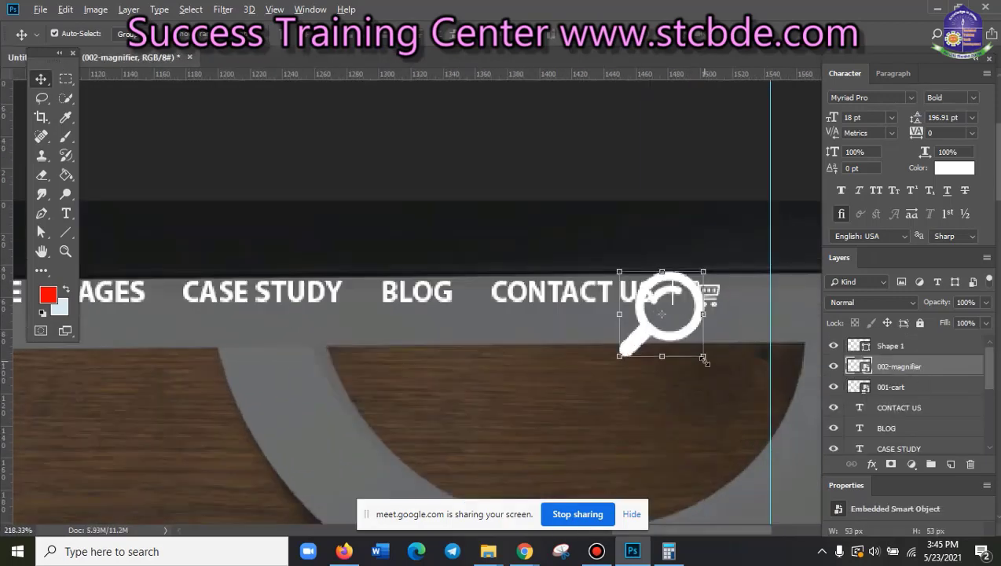
{"action": "left_click_drag", "start_coordinate": [705, 360], "coordinate": [678, 330]}
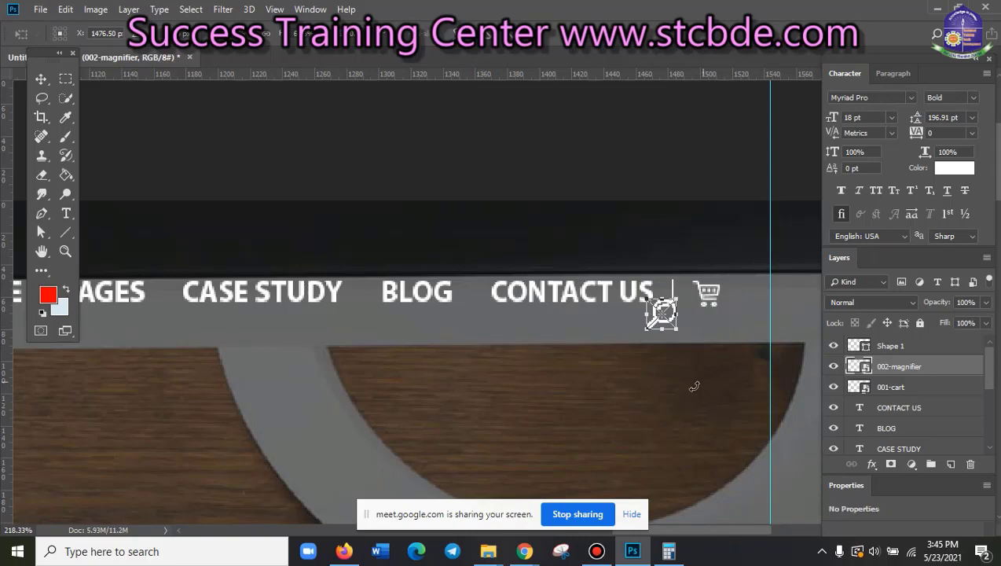
{"action": "scroll", "coordinate": [693, 386], "scroll_direction": "up", "scroll_amount": 2}
{"action": "left_click_drag", "start_coordinate": [724, 306], "coordinate": [460, 391]}
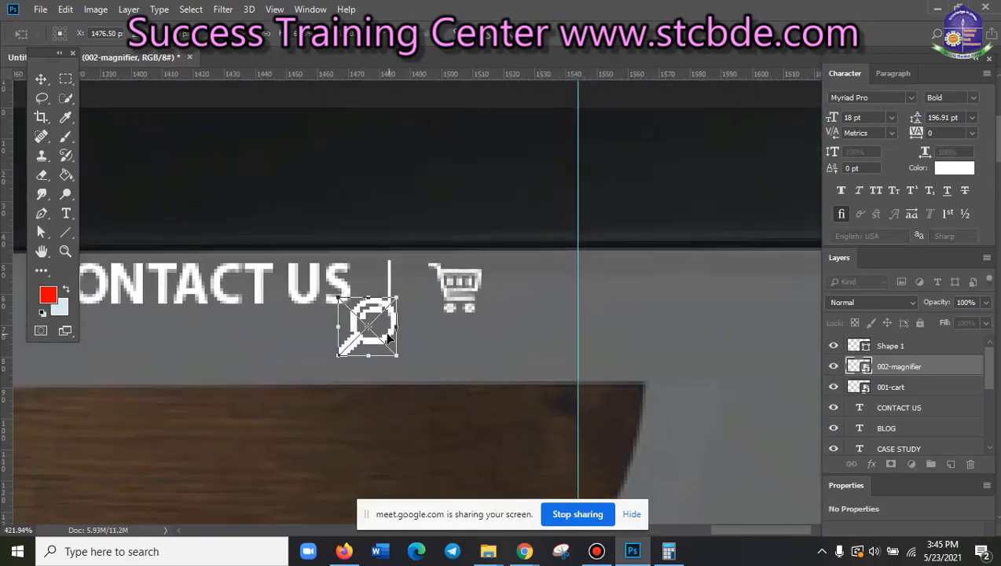
{"action": "mouse_move", "coordinate": [393, 334]}
{"action": "left_mouse_down"}
{"action": "mouse_move", "coordinate": [554, 292]}
{"action": "mouse_move", "coordinate": [565, 314]}
{"action": "left_mouse_up"}
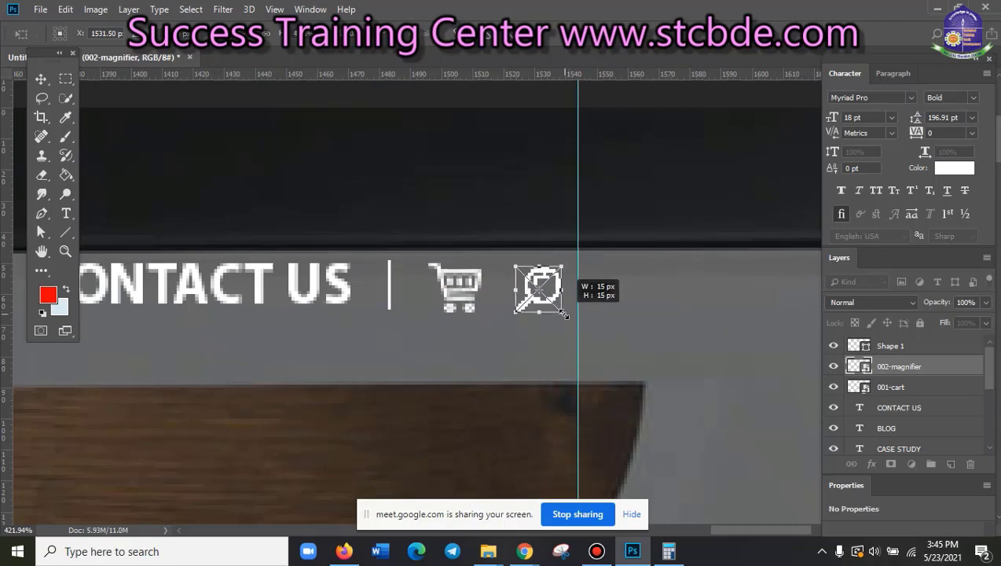
{"action": "key", "text": "Return"}
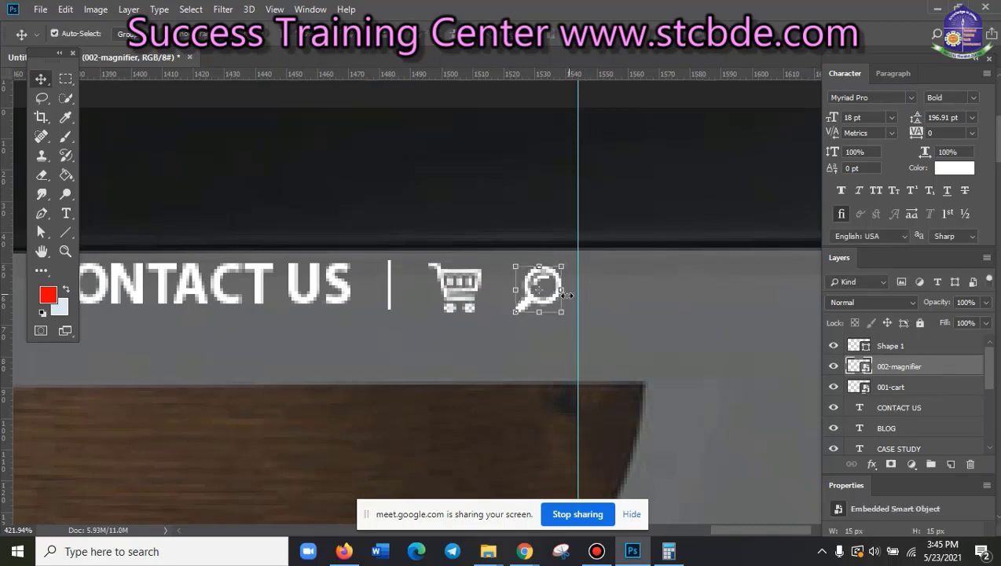
{"action": "key", "text": "Right"}
{"action": "key", "text": "Right"}
{"action": "key", "text": "Right"}
- Select the Banner background and divider line layers to check them
{"action": "left_click", "coordinate": [538, 341]}
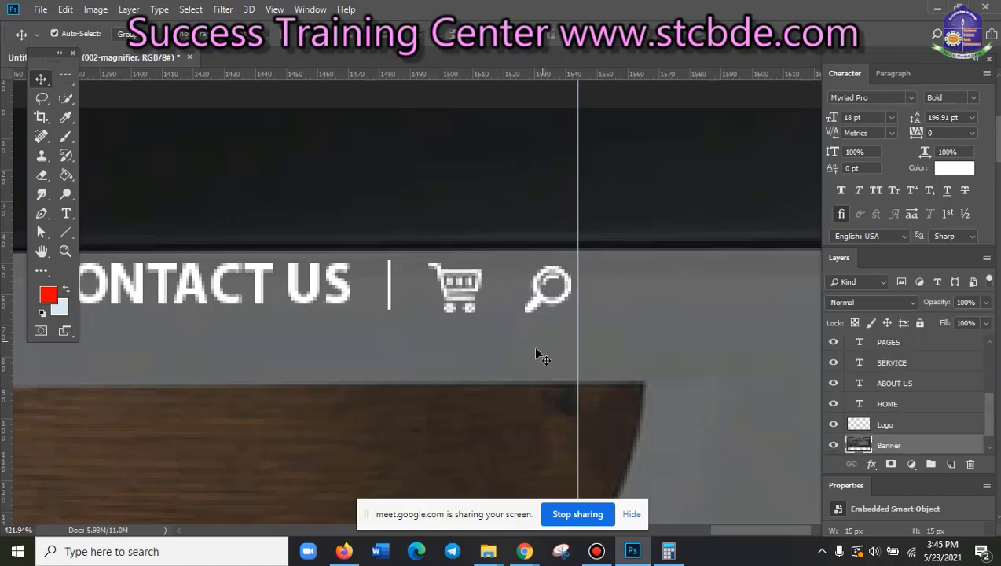
{"action": "scroll", "coordinate": [400, 358], "scroll_direction": "down", "scroll_amount": 1}
{"action": "left_click", "coordinate": [393, 314]}
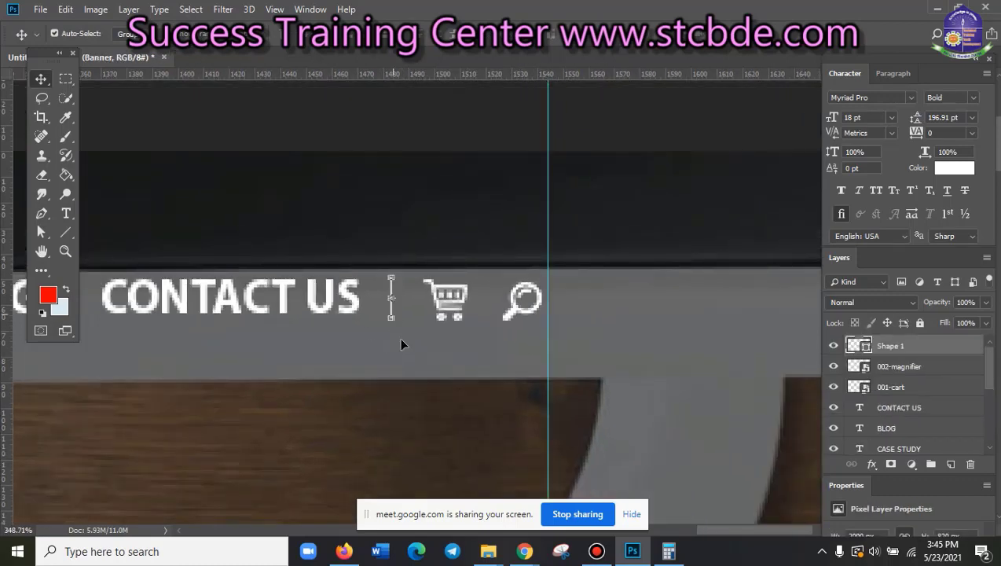
{"action": "left_click", "coordinate": [405, 348]}
{"action": "scroll", "coordinate": [405, 378], "scroll_direction": "down", "scroll_amount": 2}
{"action": "scroll", "coordinate": [406, 395], "scroll_direction": "down", "scroll_amount": 1}
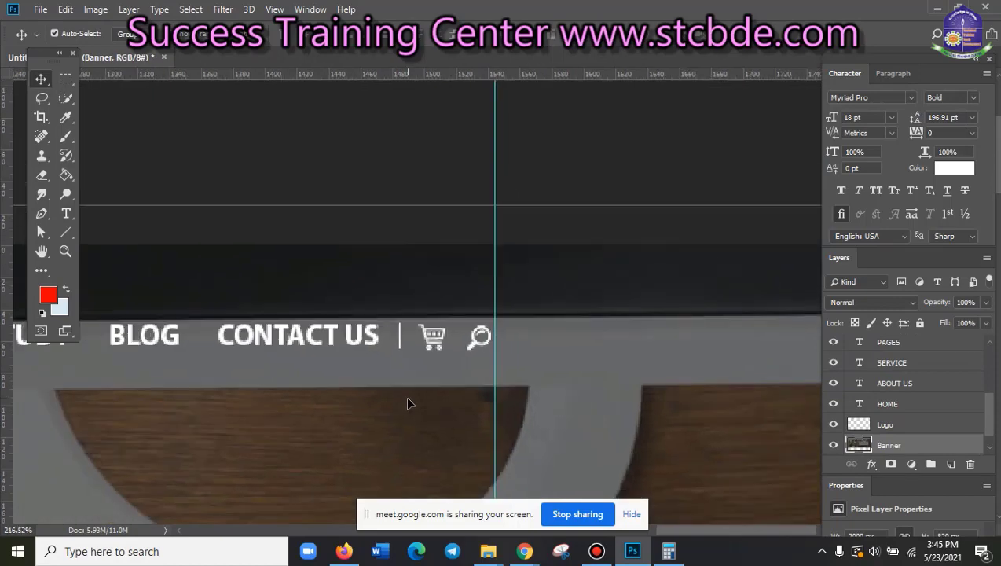
{"action": "scroll", "coordinate": [409, 397], "scroll_direction": "down", "scroll_amount": 2}
{"action": "scroll", "coordinate": [413, 407], "scroll_direction": "down", "scroll_amount": 2}
{"action": "scroll", "coordinate": [440, 421], "scroll_direction": "down", "scroll_amount": 1}
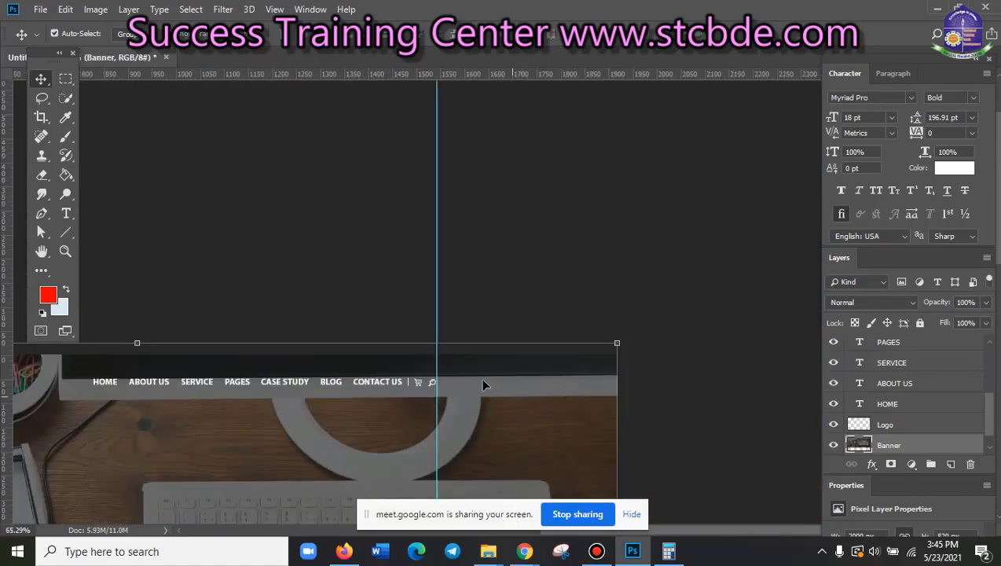
{"action": "left_click_drag", "start_coordinate": [253, 426], "coordinate": [566, 322]}
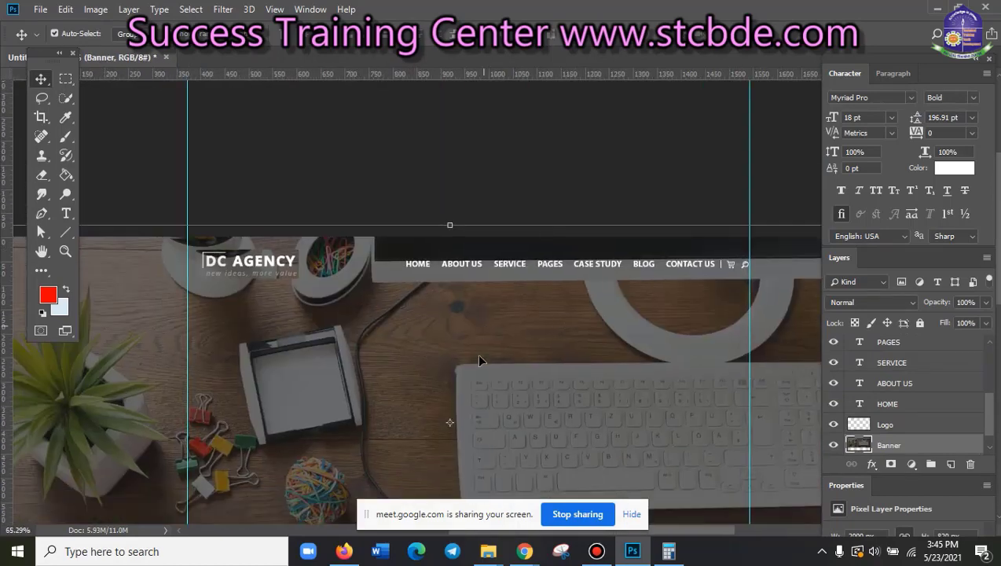
{"action": "scroll", "coordinate": [478, 357], "scroll_direction": "up", "scroll_amount": 1}
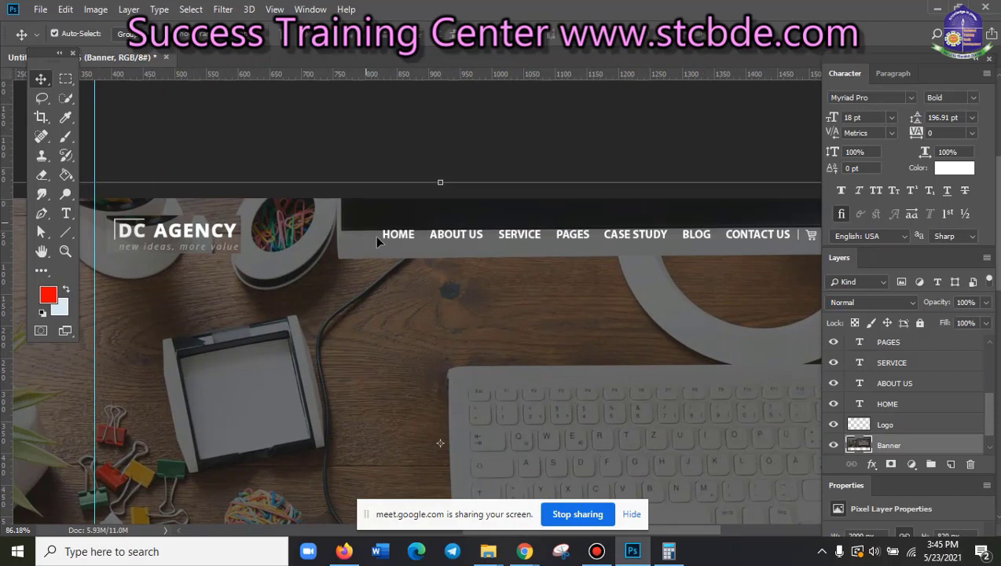
{"action": "scroll", "coordinate": [395, 286], "scroll_direction": "up", "scroll_amount": 1}
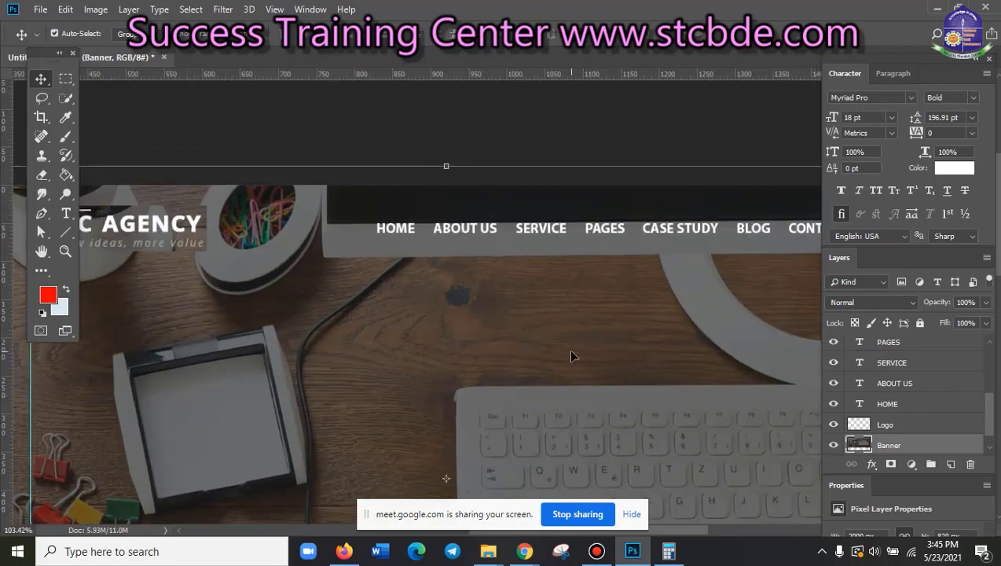
{"action": "scroll", "coordinate": [571, 356], "scroll_direction": "down", "scroll_amount": 1}
{"action": "scroll", "coordinate": [961, 418], "scroll_direction": "down", "scroll_amount": 1}
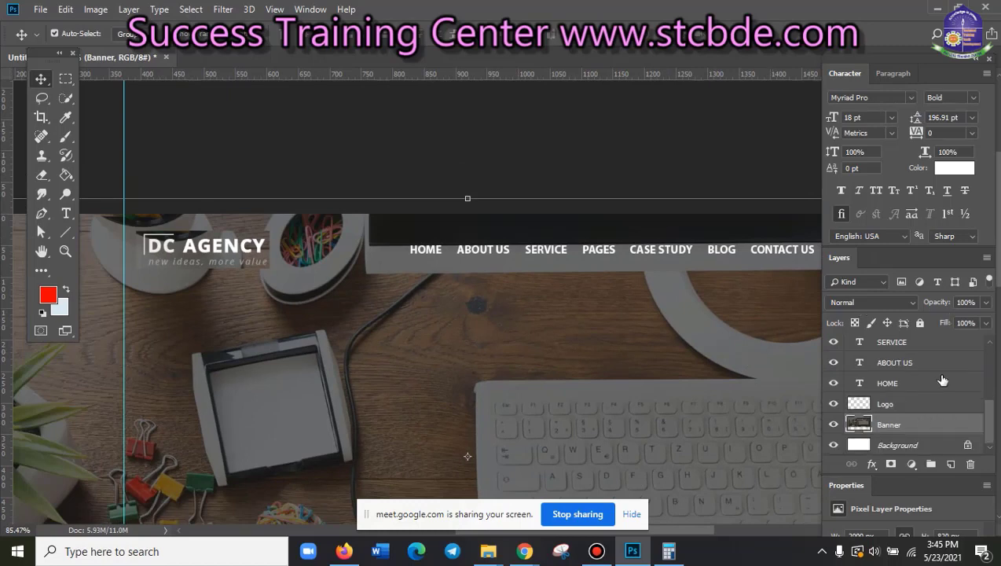
{"action": "scroll", "coordinate": [943, 389], "scroll_direction": "up", "scroll_amount": 1}
{"action": "scroll", "coordinate": [944, 389], "scroll_direction": "up", "scroll_amount": 2}
{"action": "scroll", "coordinate": [943, 387], "scroll_direction": "down", "scroll_amount": 1}
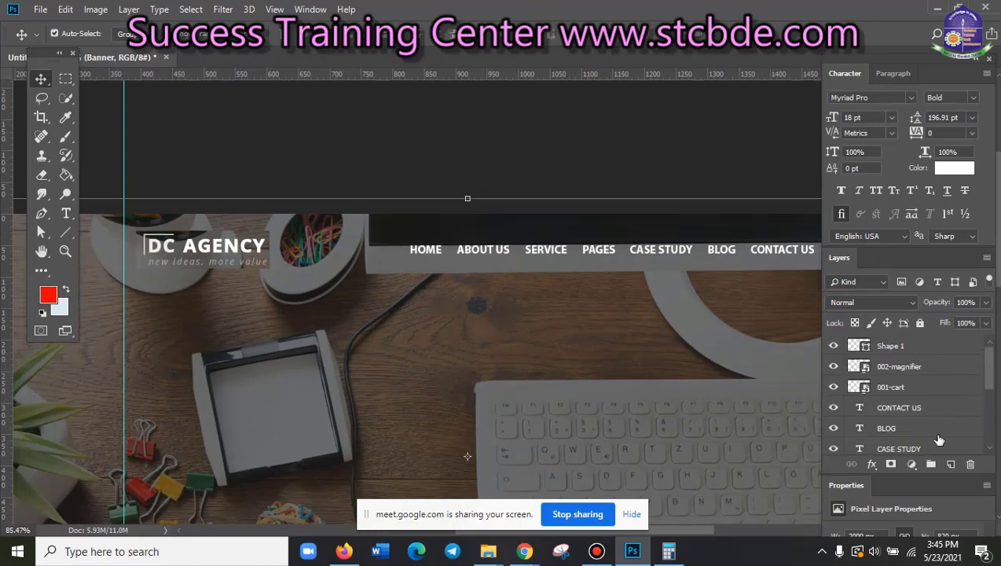
{"action": "scroll", "coordinate": [928, 425], "scroll_direction": "down", "scroll_amount": 1}
{"action": "scroll", "coordinate": [929, 425], "scroll_direction": "up", "scroll_amount": 2}
{"action": "left_click", "coordinate": [913, 345]}
{"action": "scroll", "coordinate": [506, 406], "scroll_direction": "down", "scroll_amount": 1}
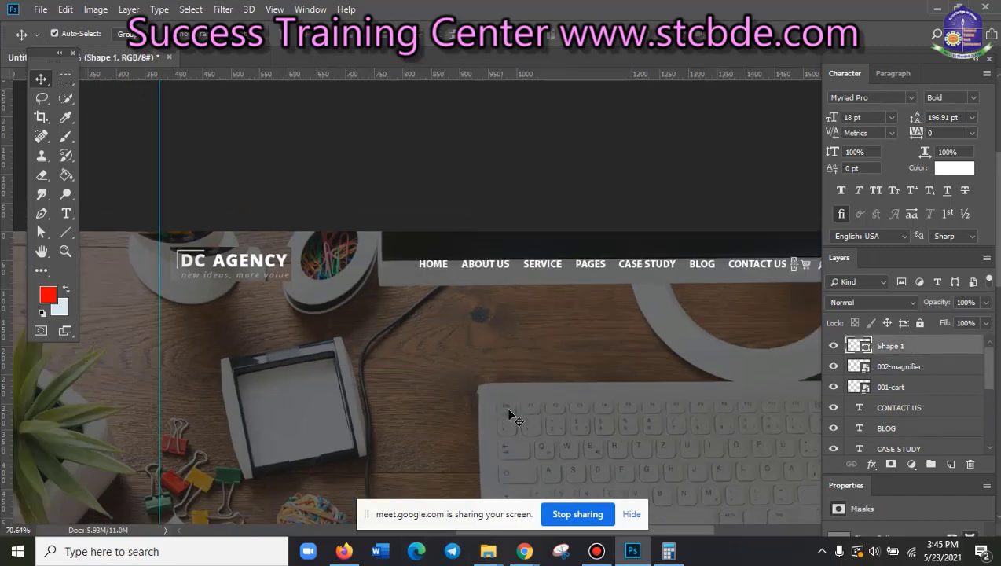
{"action": "scroll", "coordinate": [506, 407], "scroll_direction": "down", "scroll_amount": 2}
{"action": "scroll", "coordinate": [508, 415], "scroll_direction": "down", "scroll_amount": 1}
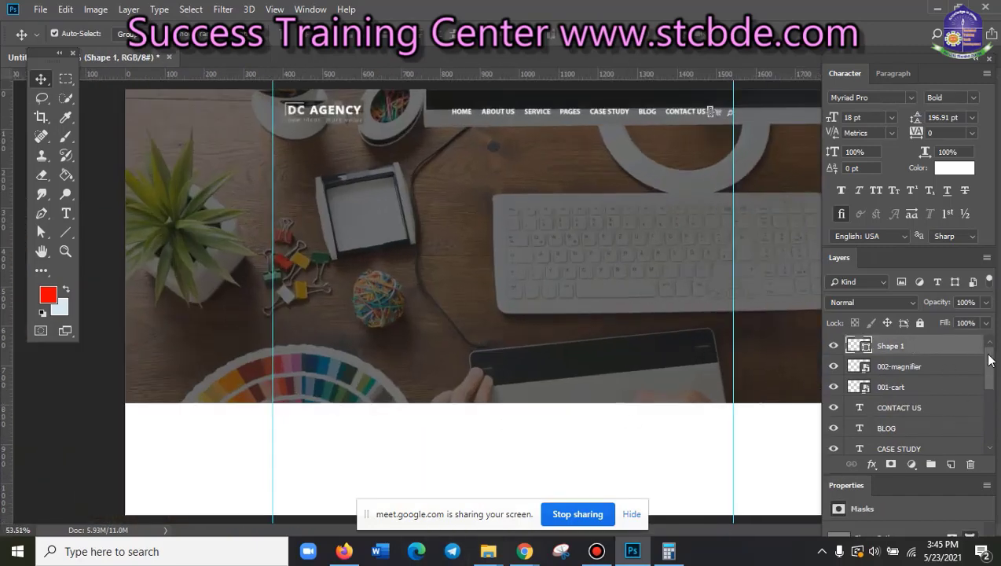
{"action": "mouse_move", "coordinate": [987, 357]}
{"action": "left_mouse_down"}
{"action": "mouse_move", "coordinate": [992, 416]}
{"action": "mouse_move", "coordinate": [990, 354]}
{"action": "left_mouse_up"}
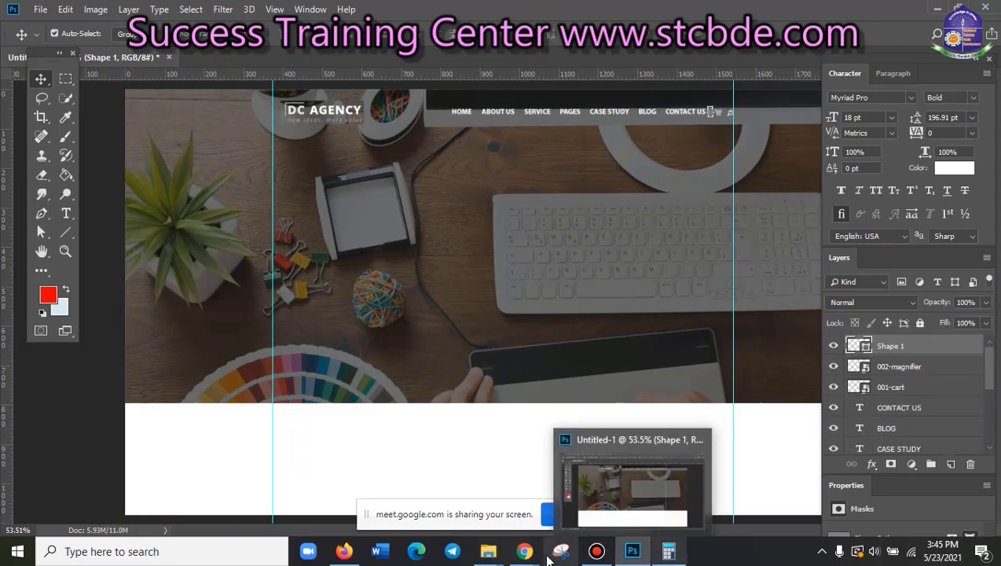
- Bring up the DC Agency reference site, close the downloads bar and reload the page
{"action": "mouse_move", "coordinate": [524, 551]}
{"action": "left_click", "coordinate": [469, 502]}
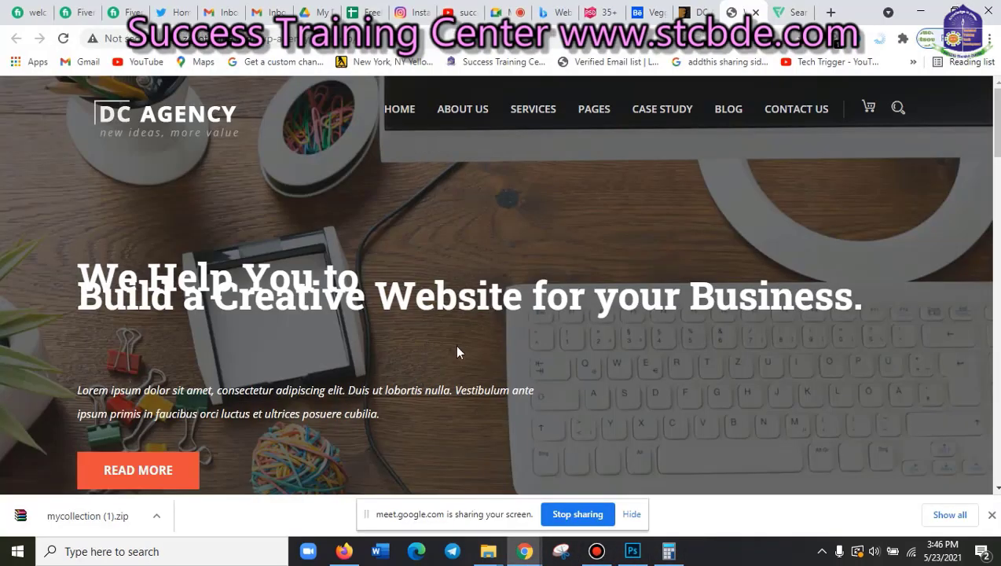
{"action": "scroll", "coordinate": [427, 400], "scroll_direction": "down", "scroll_amount": 5}
{"action": "scroll", "coordinate": [431, 440], "scroll_direction": "up", "scroll_amount": 4}
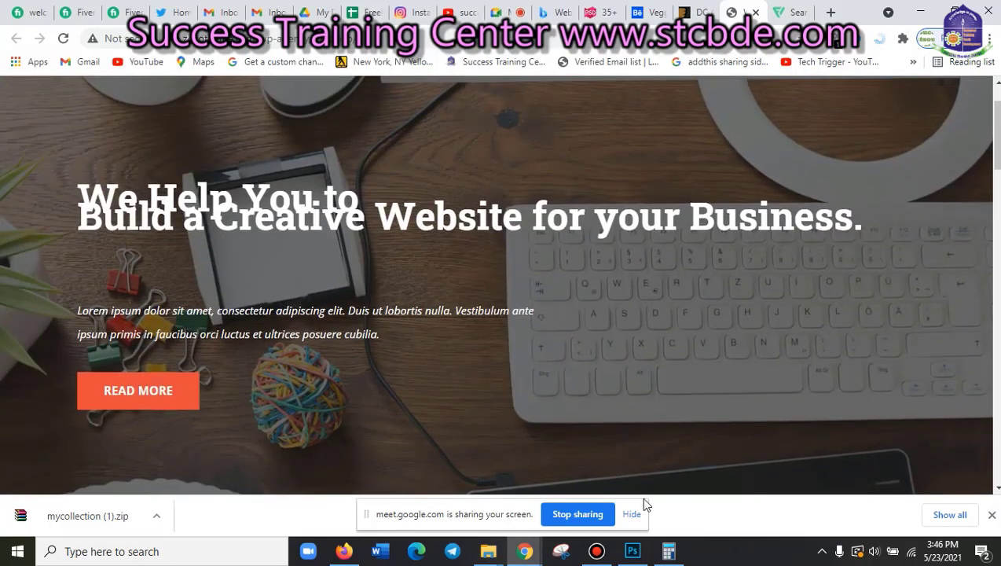
{"action": "left_click", "coordinate": [992, 516]}
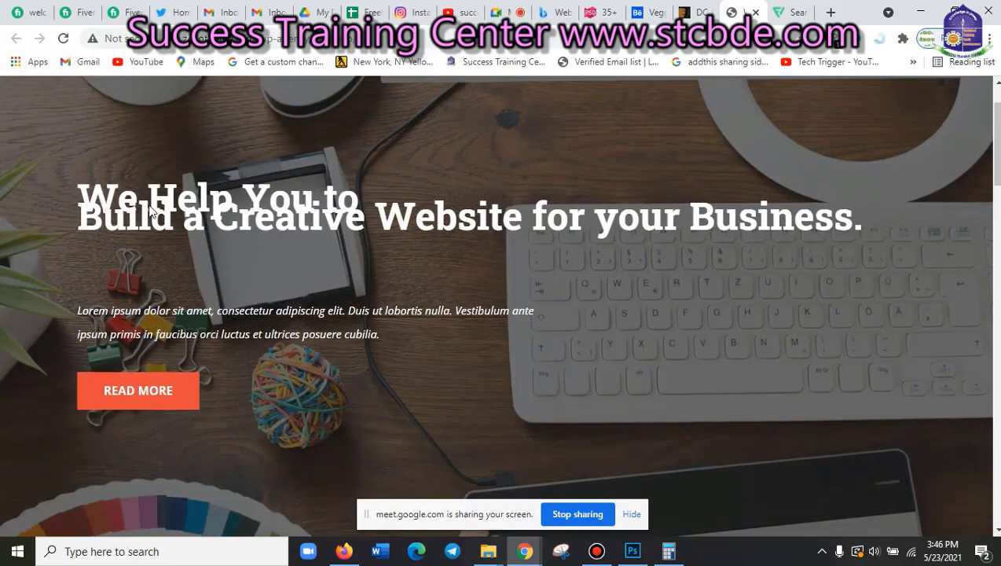
{"action": "scroll", "coordinate": [273, 350], "scroll_direction": "up", "scroll_amount": 1}
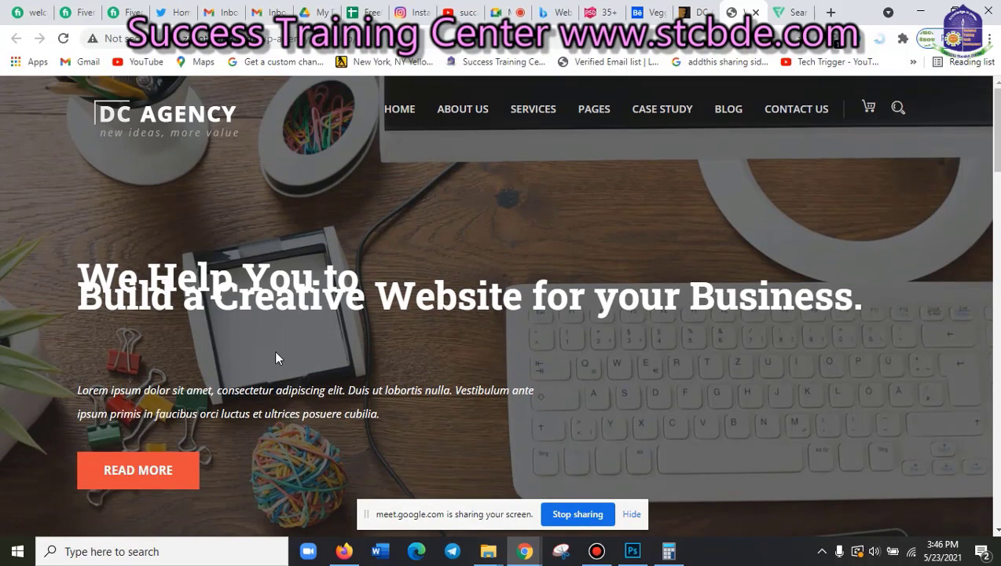
{"action": "left_click", "coordinate": [63, 39]}
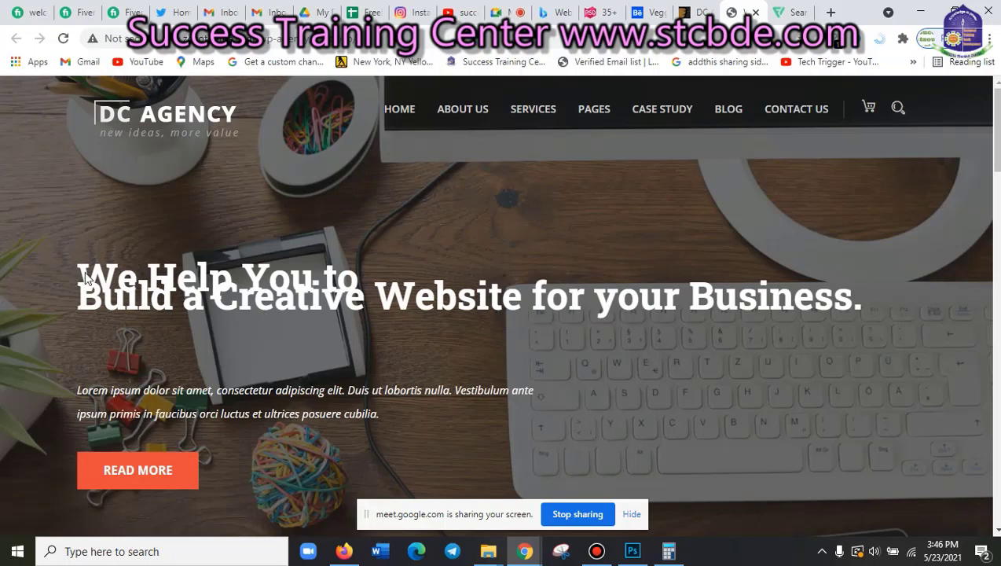
- Close the extra browser tab and minimise Chrome back to the Photoshop mockup
{"action": "scroll", "coordinate": [339, 315], "scroll_direction": "down", "scroll_amount": 1}
{"action": "scroll", "coordinate": [342, 351], "scroll_direction": "up", "scroll_amount": 1}
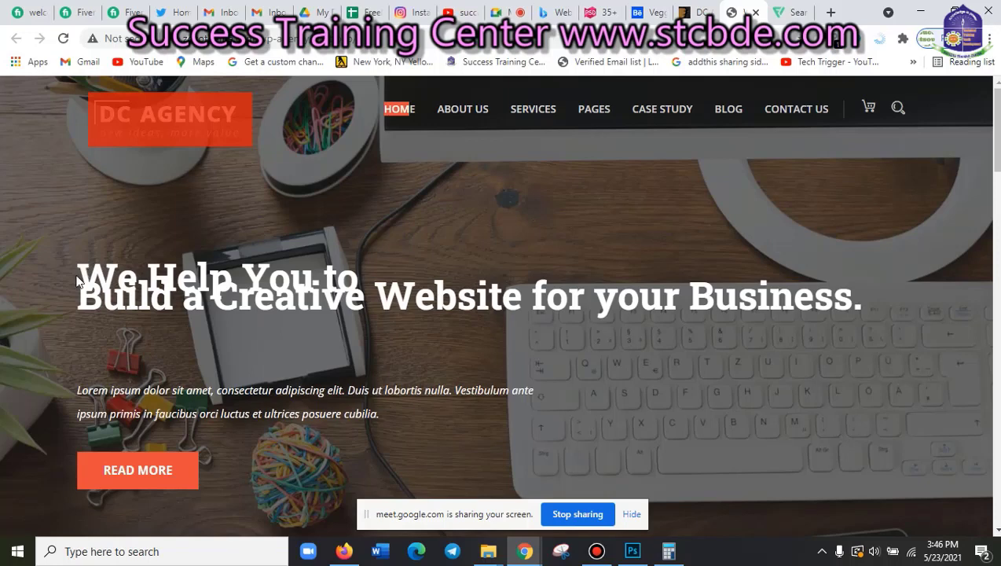
{"action": "left_click", "coordinate": [790, 12]}
{"action": "left_click", "coordinate": [803, 11]}
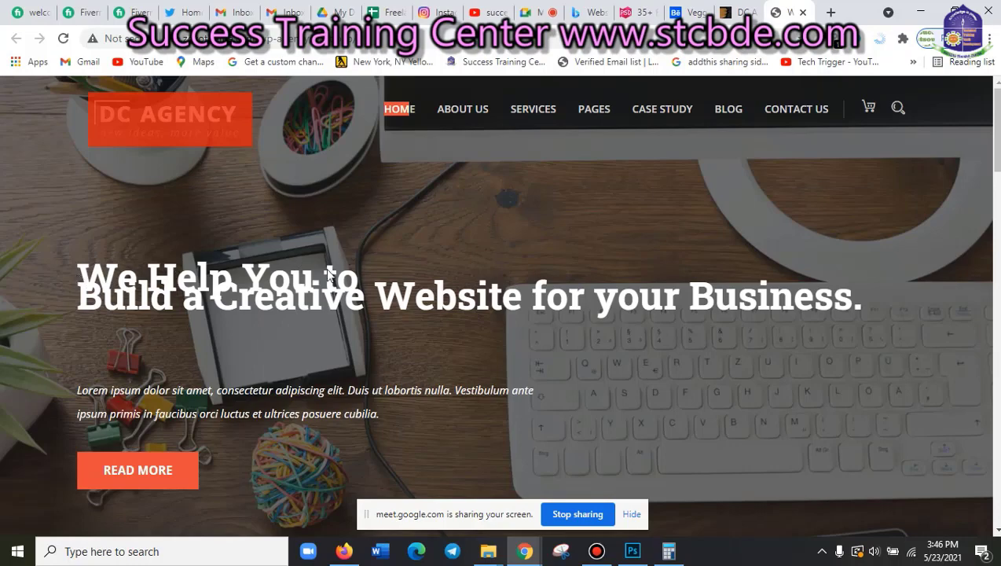
{"action": "left_click", "coordinate": [920, 12]}
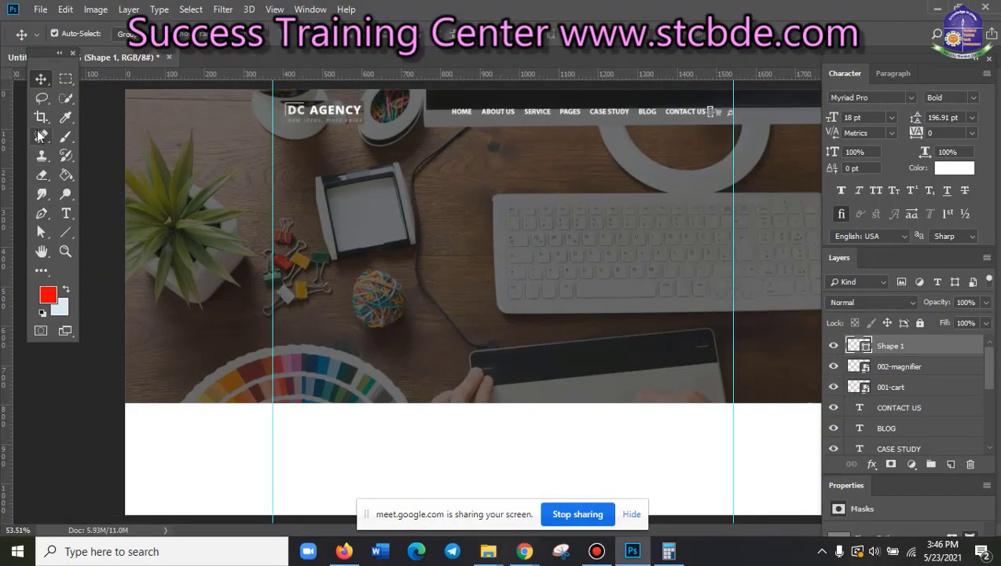
- Select the Type tool and glance at the reference website before returning
{"action": "left_click", "coordinate": [66, 214]}
{"action": "scroll", "coordinate": [384, 262], "scroll_direction": "up", "scroll_amount": 1}
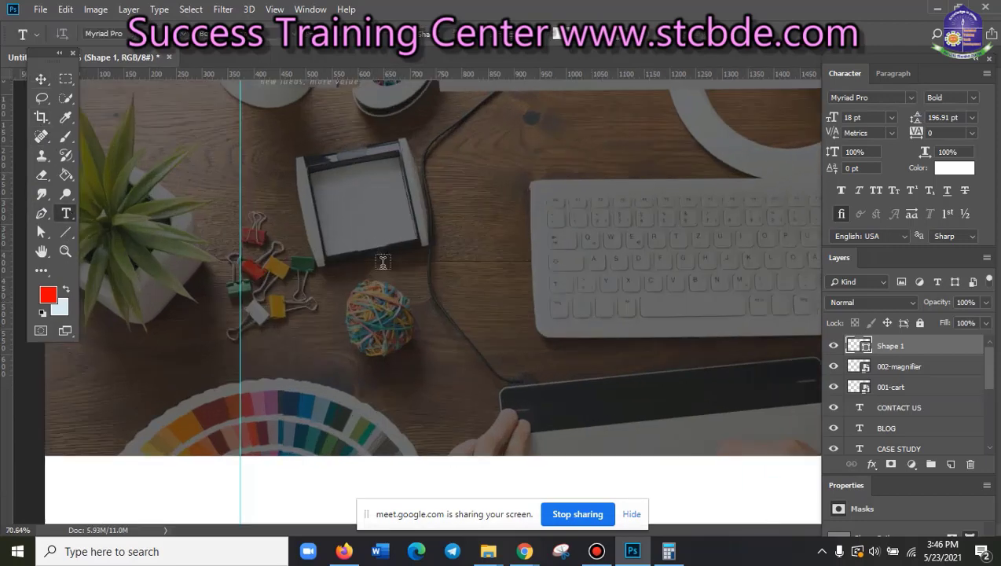
{"action": "scroll", "coordinate": [382, 262], "scroll_direction": "up", "scroll_amount": 1}
{"action": "scroll", "coordinate": [338, 357], "scroll_direction": "up", "scroll_amount": 1}
{"action": "scroll", "coordinate": [337, 357], "scroll_direction": "down", "scroll_amount": 1}
{"action": "scroll", "coordinate": [278, 318], "scroll_direction": "up", "scroll_amount": 1}
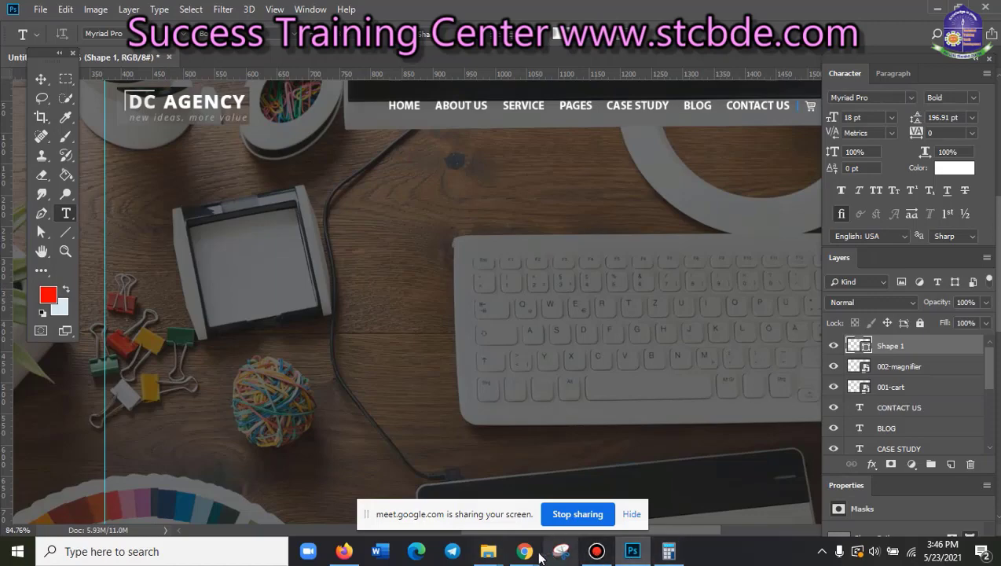
{"action": "mouse_move", "coordinate": [524, 551]}
{"action": "left_click", "coordinate": [458, 514]}
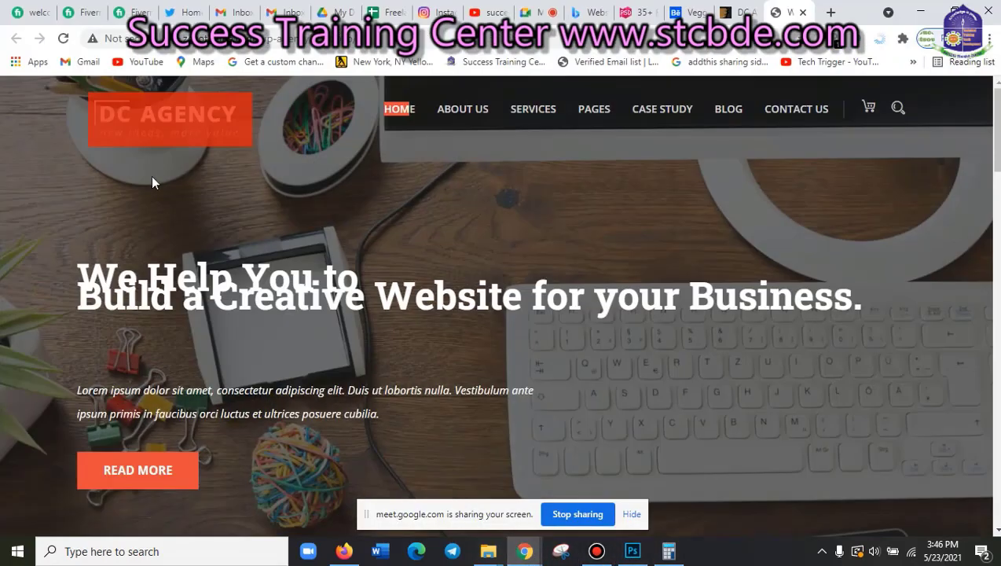
{"action": "left_click", "coordinate": [917, 10]}
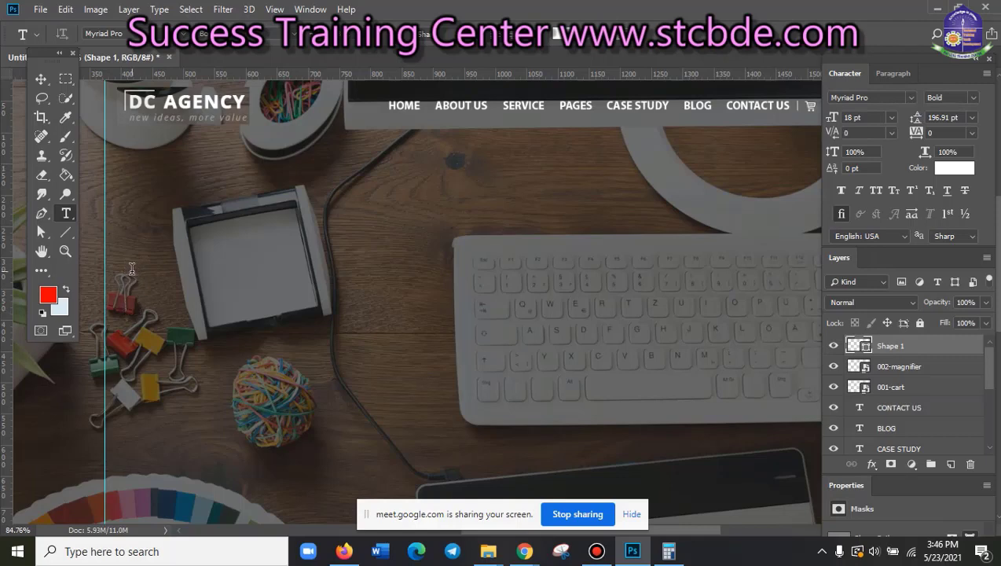
- Start a 72 pt text layer on the hero image reading 'We help you to build'
{"action": "left_click", "coordinate": [132, 270]}
{"action": "left_click", "coordinate": [383, 40]}
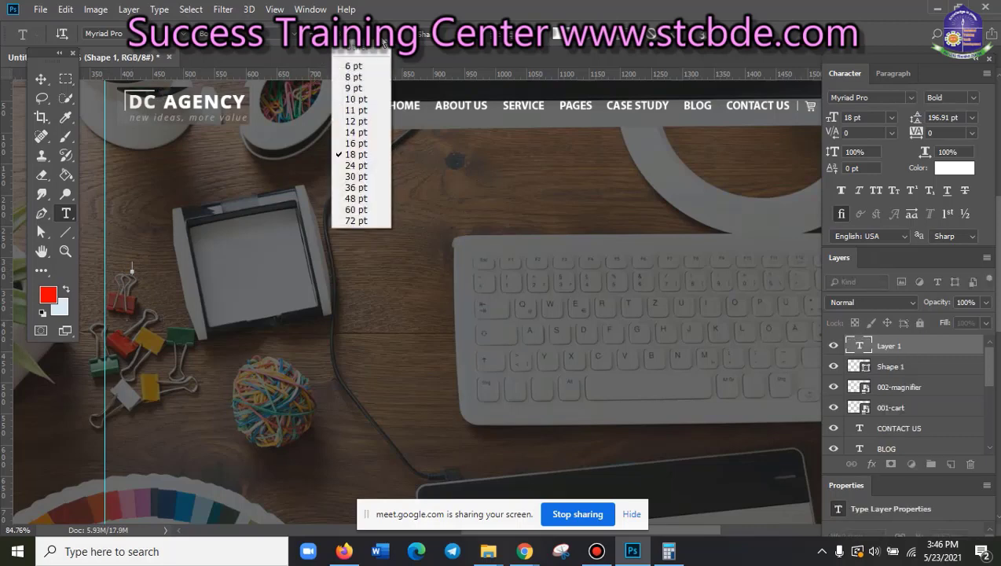
{"action": "left_click", "coordinate": [370, 221]}
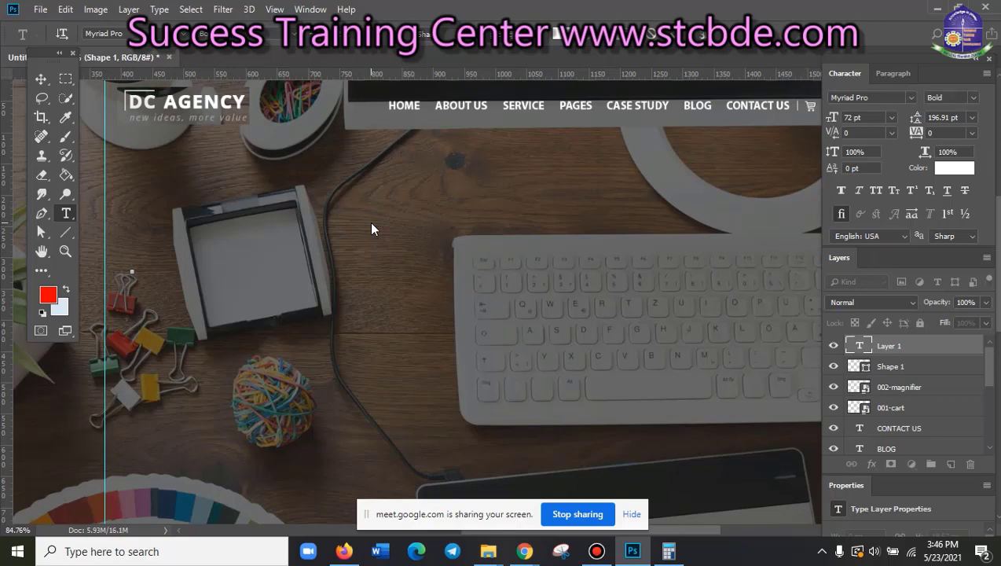
{"action": "type", "text": "WE"}
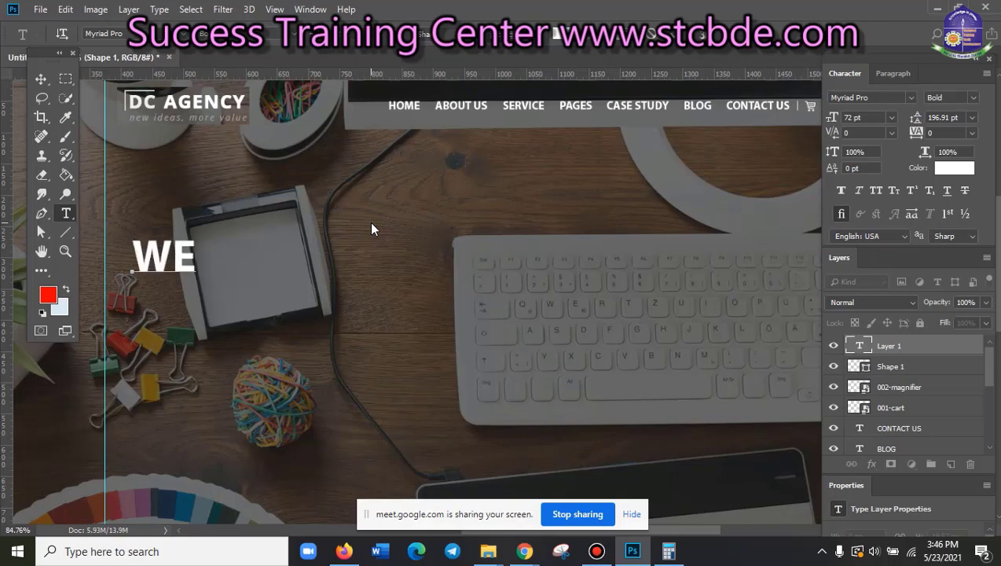
{"action": "mouse_move", "coordinate": [524, 551]}
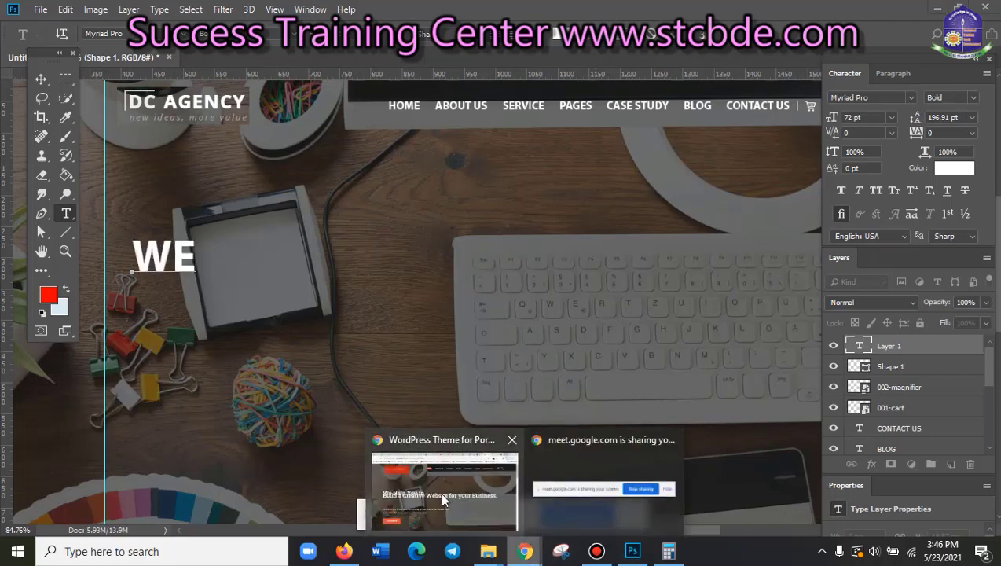
{"action": "left_click", "coordinate": [442, 499]}
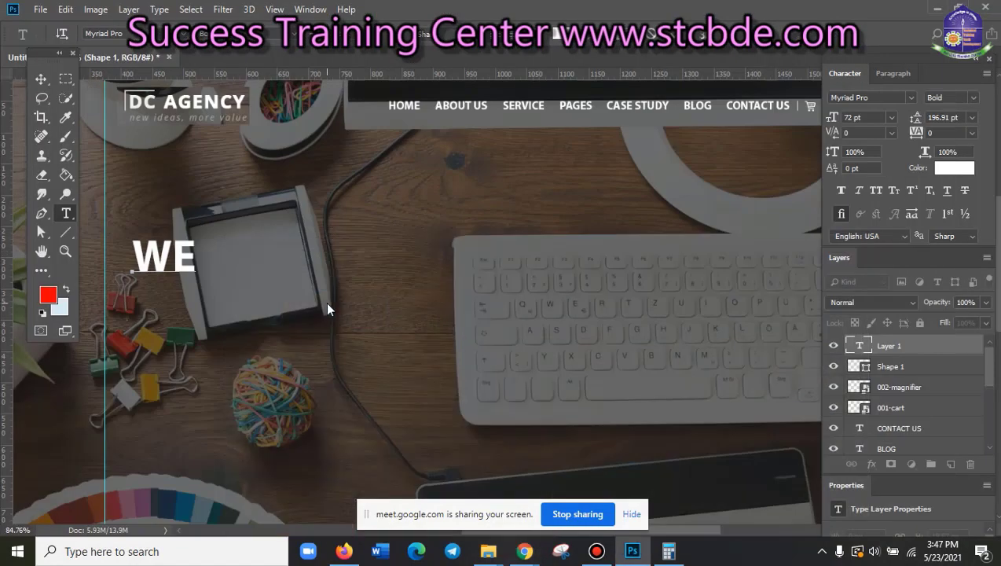
{"action": "left_click", "coordinate": [920, 11]}
{"action": "key", "text": "BackSpace"}
{"action": "type", "text": "e"}
{"action": "type", "text": " help you"}
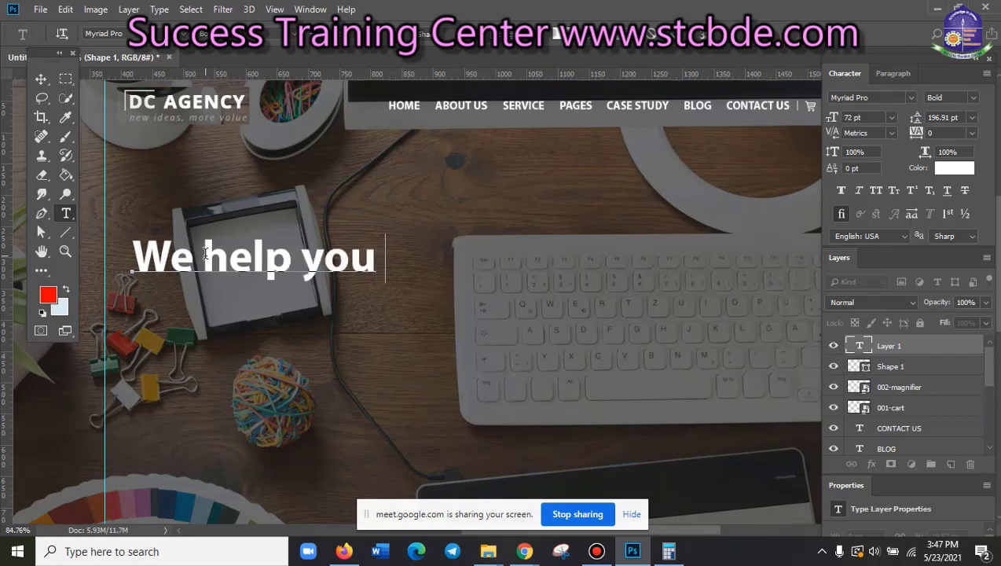
{"action": "type", "text": " to b"}
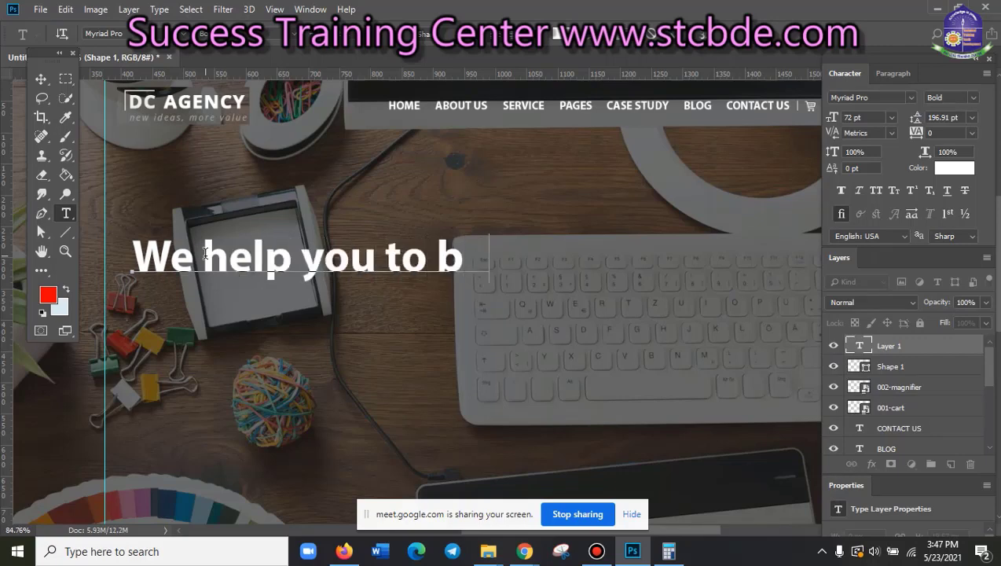
{"action": "type", "text": "uild"}
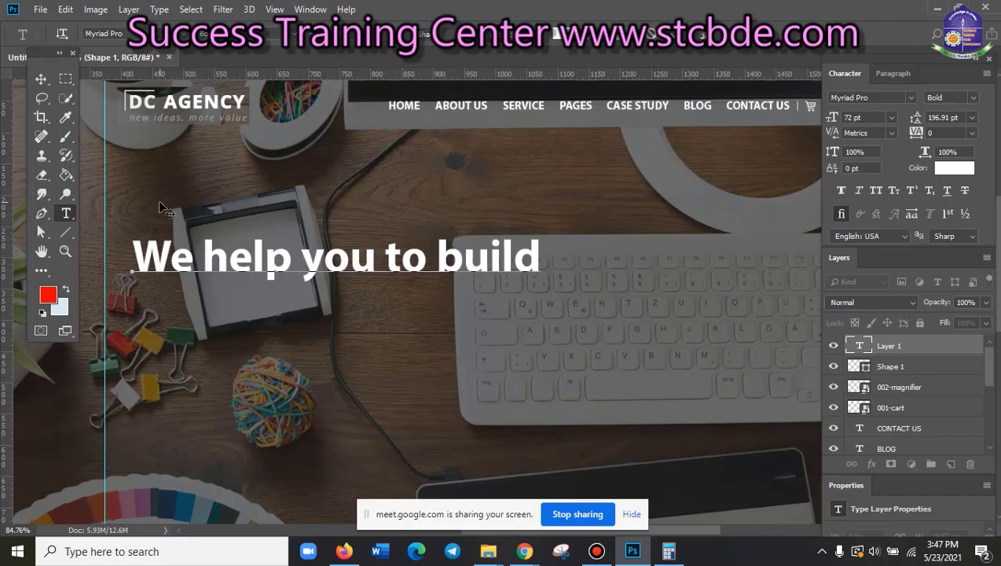
{"action": "mouse_move", "coordinate": [524, 551]}
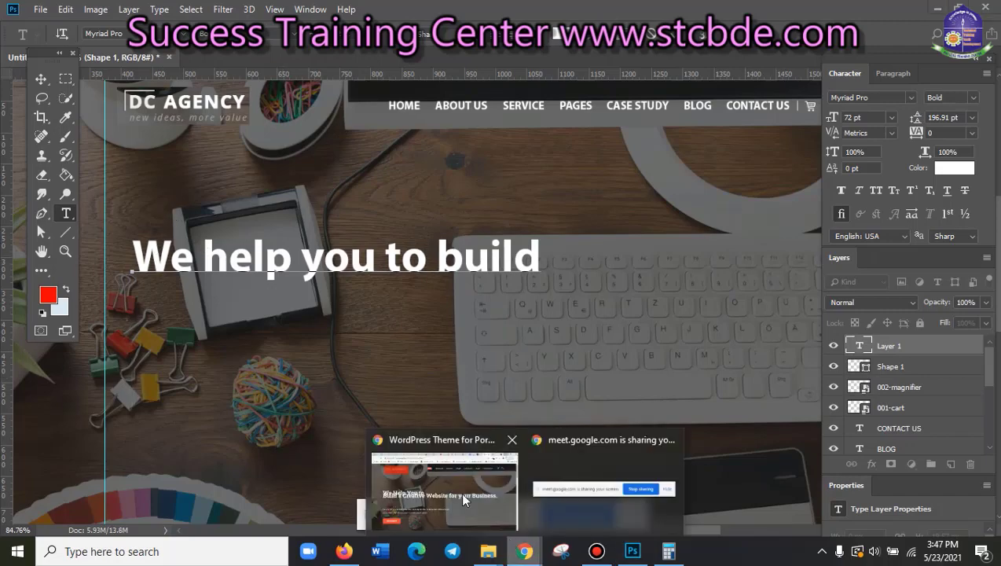
- Capitalise Help, You and Build in the headline to match the reference
{"action": "left_click", "coordinate": [463, 499]}
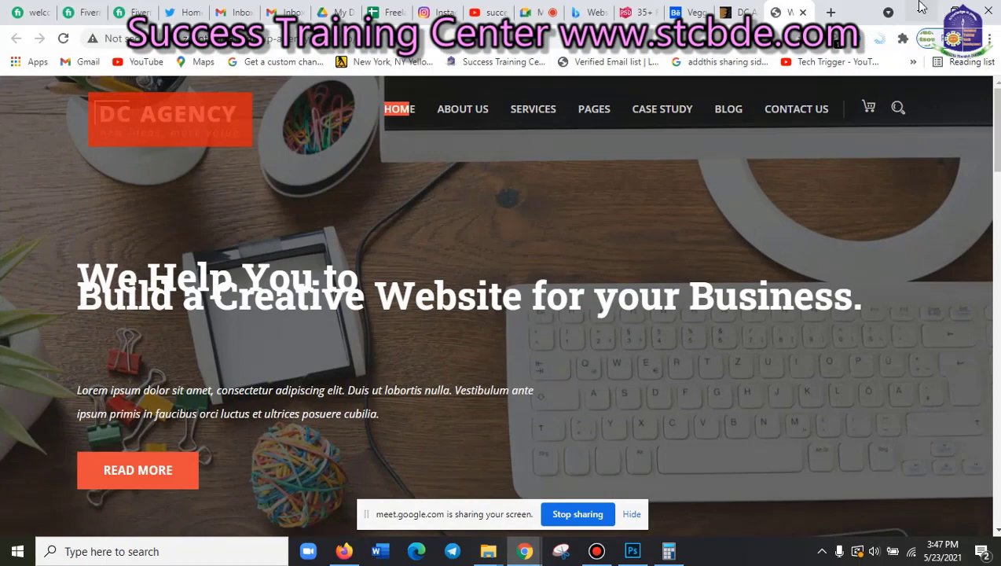
{"action": "key", "text": "alt+Tab"}
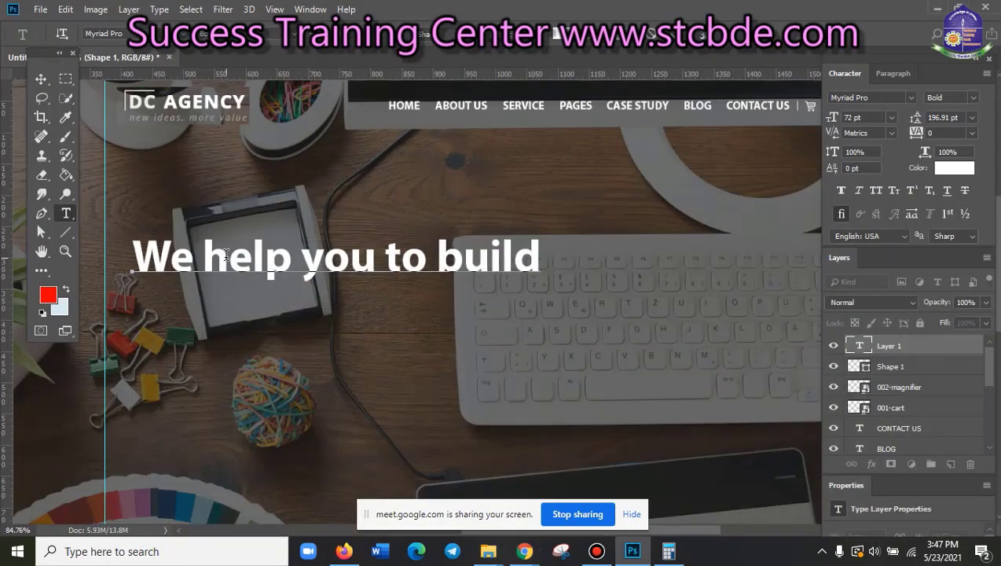
{"action": "key", "text": "Delete"}
{"action": "type", "text": "H"}
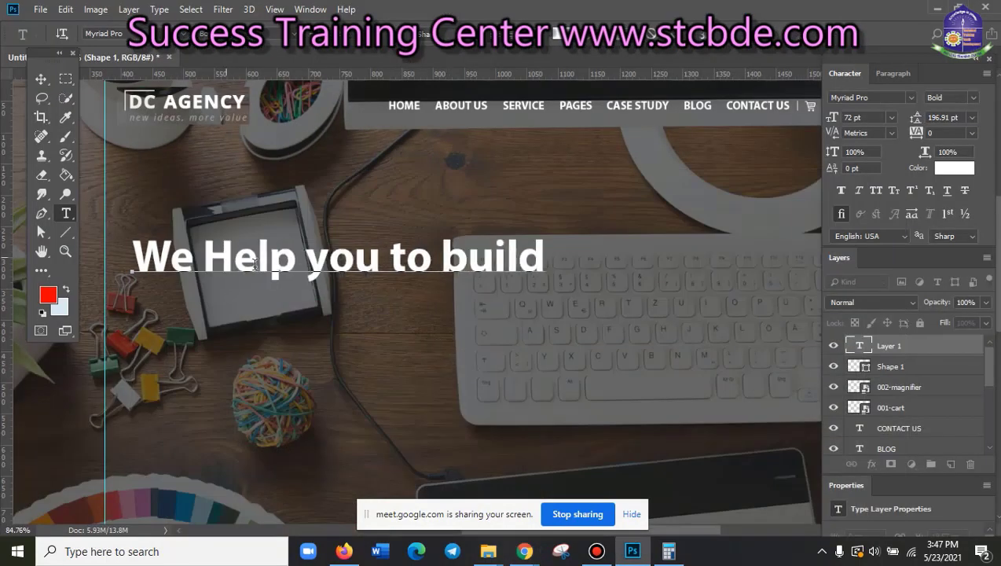
{"action": "left_click", "coordinate": [322, 259]}
{"action": "key", "text": "Delete"}
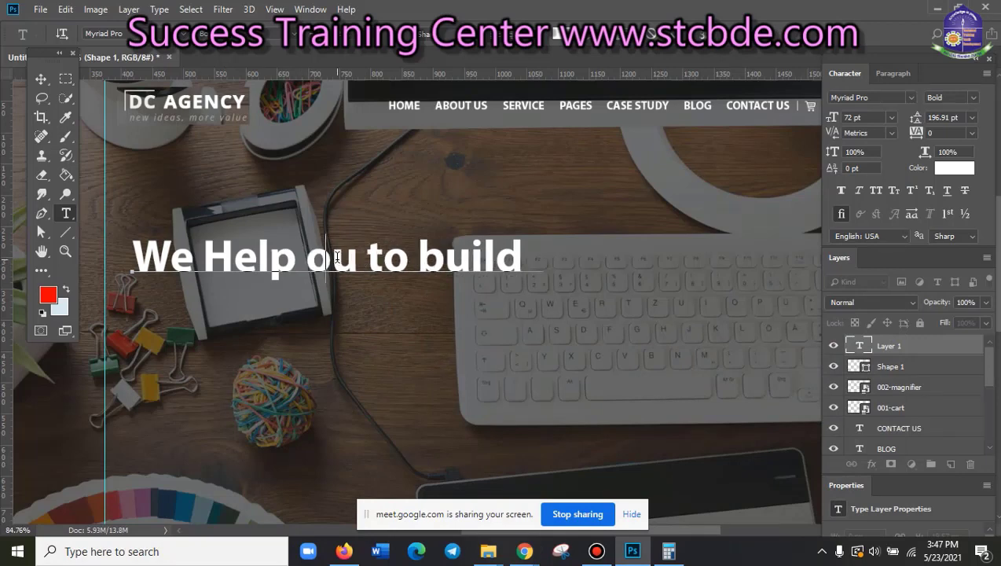
{"action": "type", "text": "Y."}
{"action": "left_click", "coordinate": [474, 257]}
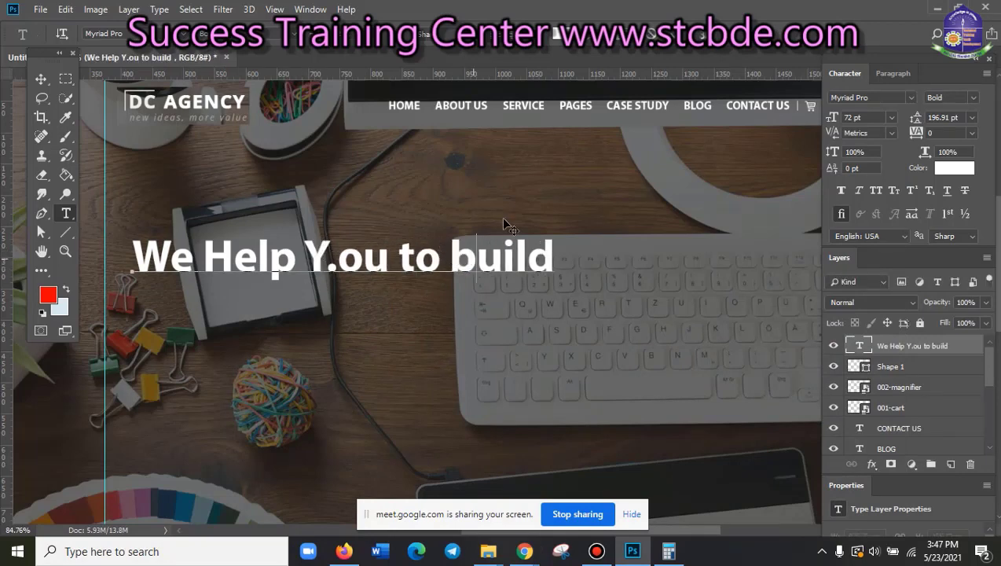
{"action": "key", "text": "Left"}
{"action": "key", "text": "Delete"}
{"action": "type", "text": "B"}
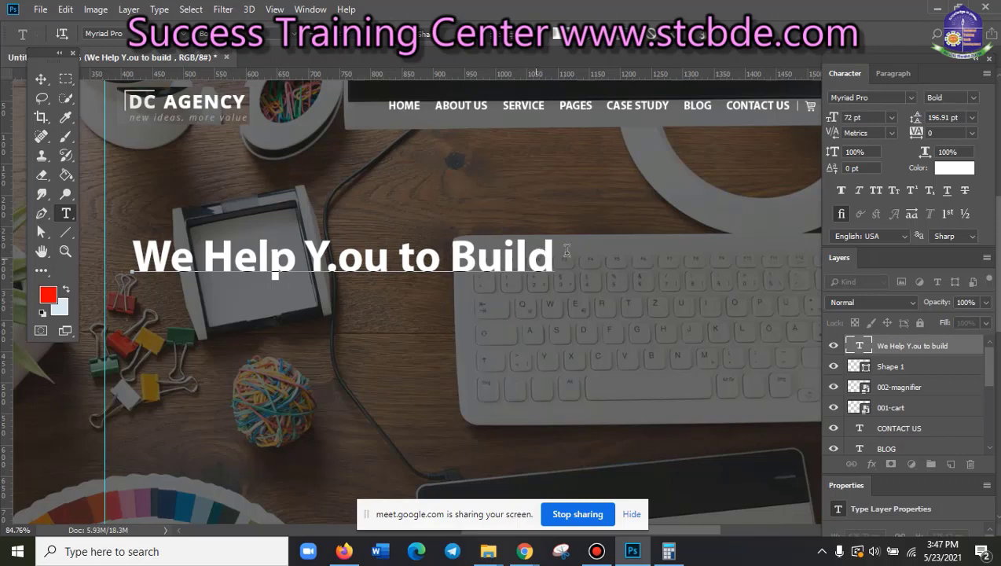
- Begin the headline's second line with 'a' and remove the stray period from 'Y.ou'
{"action": "left_click", "coordinate": [559, 246]}
{"action": "key", "text": "Return"}
{"action": "type", "text": "a"}
{"action": "key", "text": "BackSpace"}
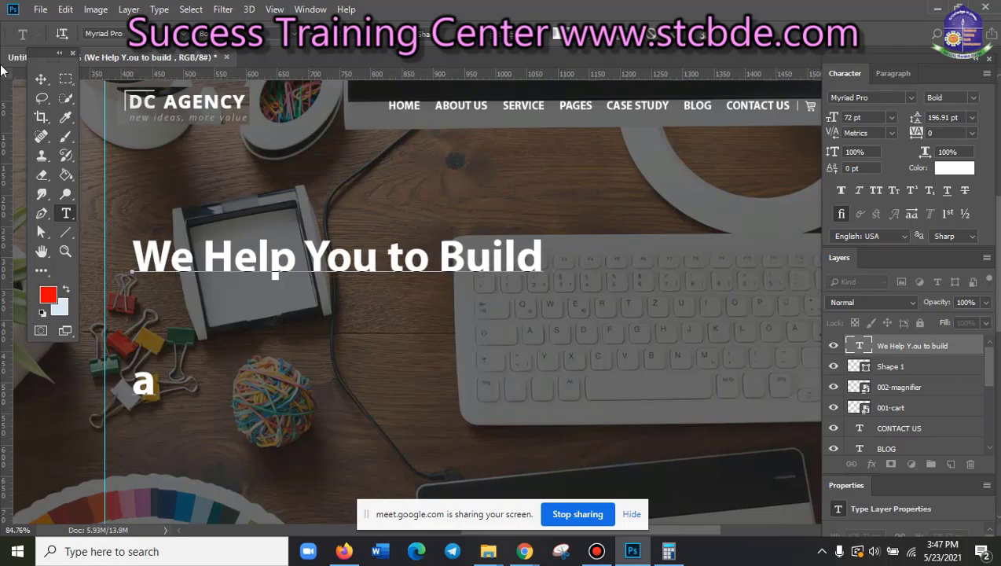
- Cancel the Save As dialog and retype the second line as 'a Creative Website for Your Busines'
{"action": "left_click", "coordinate": [33, 11]}
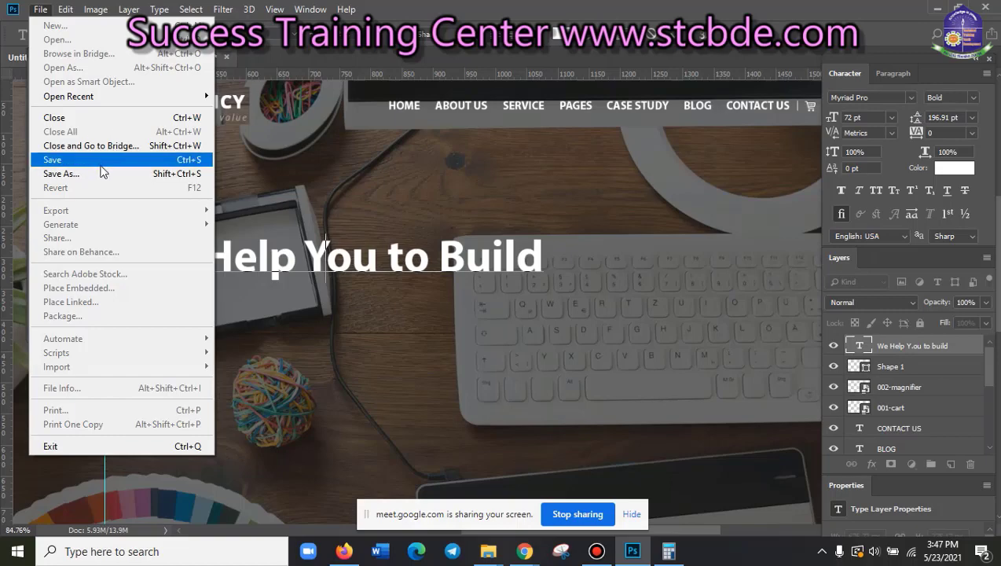
{"action": "left_click", "coordinate": [96, 174]}
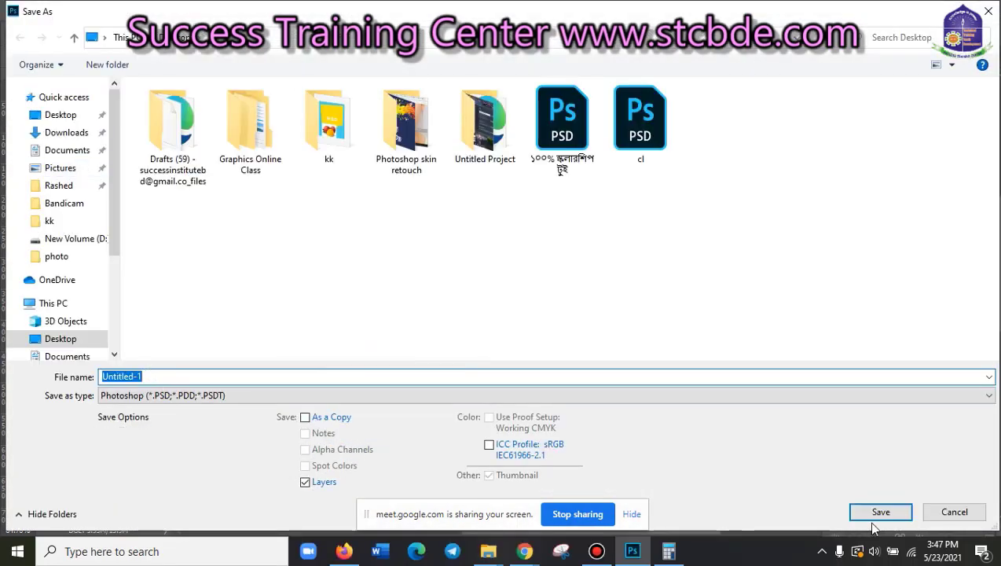
{"action": "left_click", "coordinate": [943, 510]}
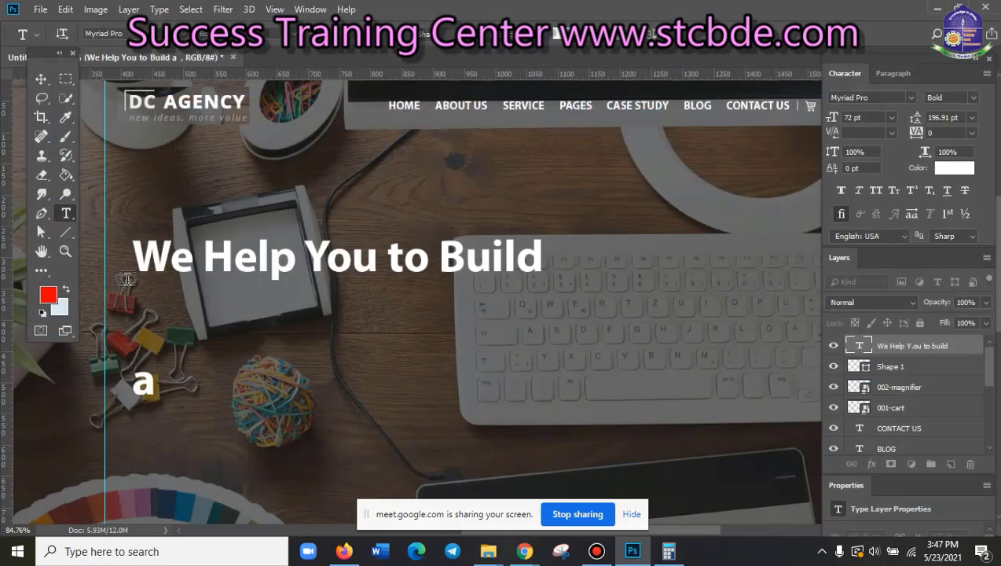
{"action": "left_click", "coordinate": [151, 370]}
{"action": "key", "text": "BackSpace"}
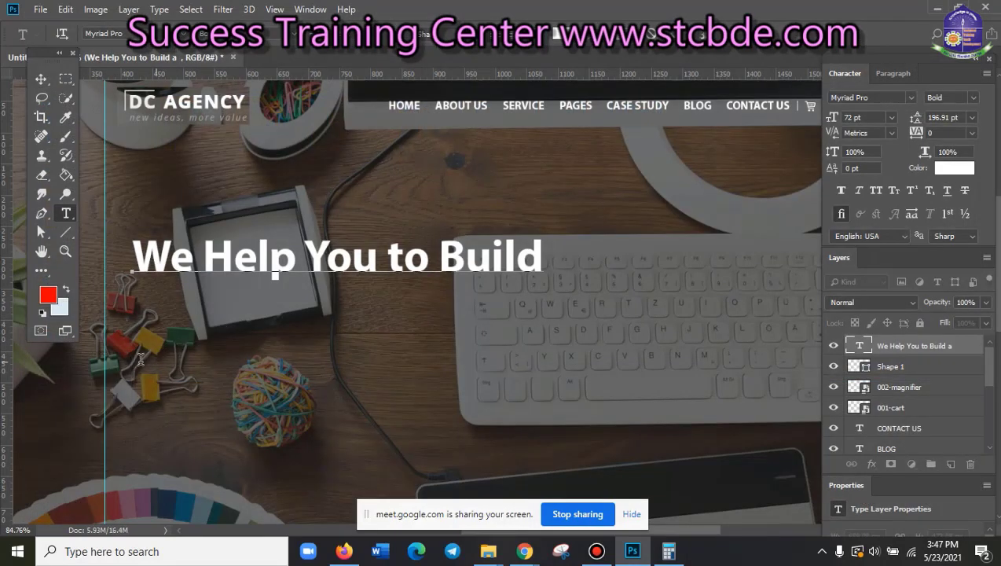
{"action": "type", "text": "a"}
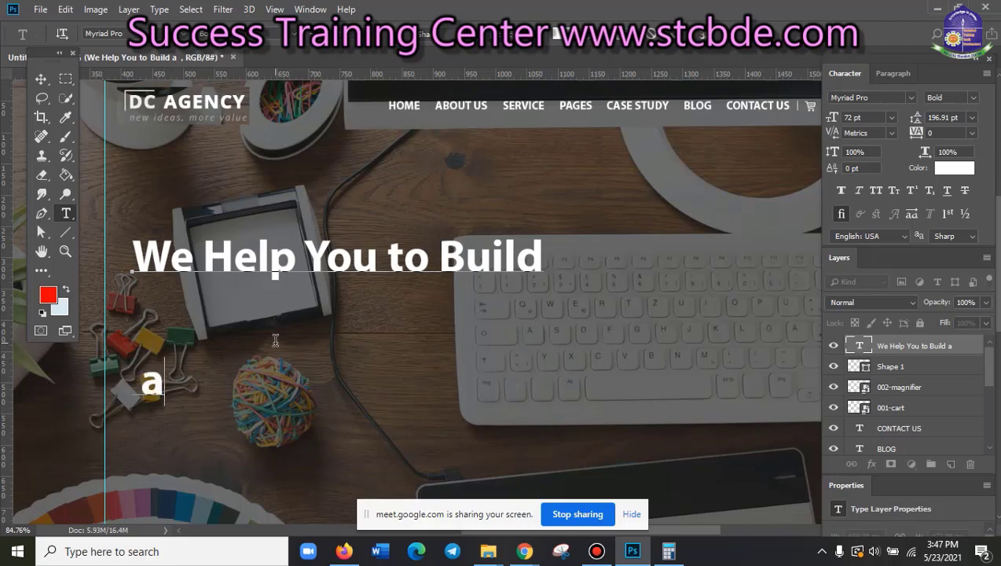
{"action": "type", "text": " Cr"}
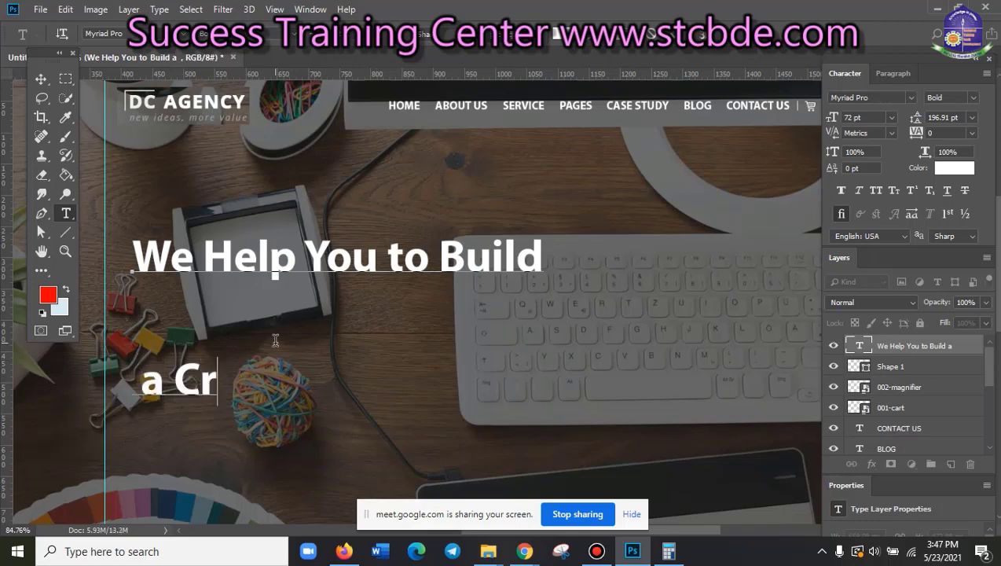
{"action": "type", "text": "eative"}
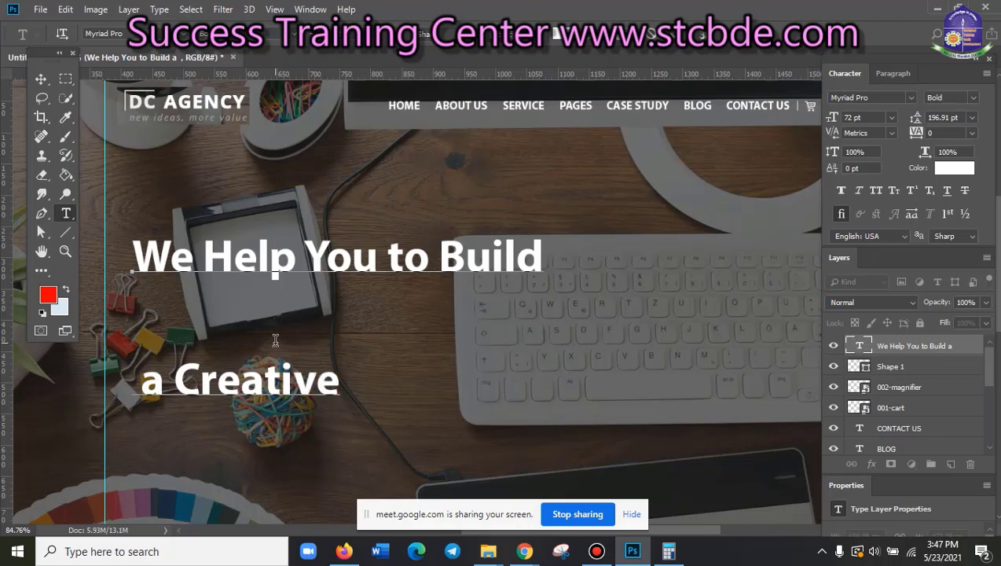
{"action": "type", "text": " W"}
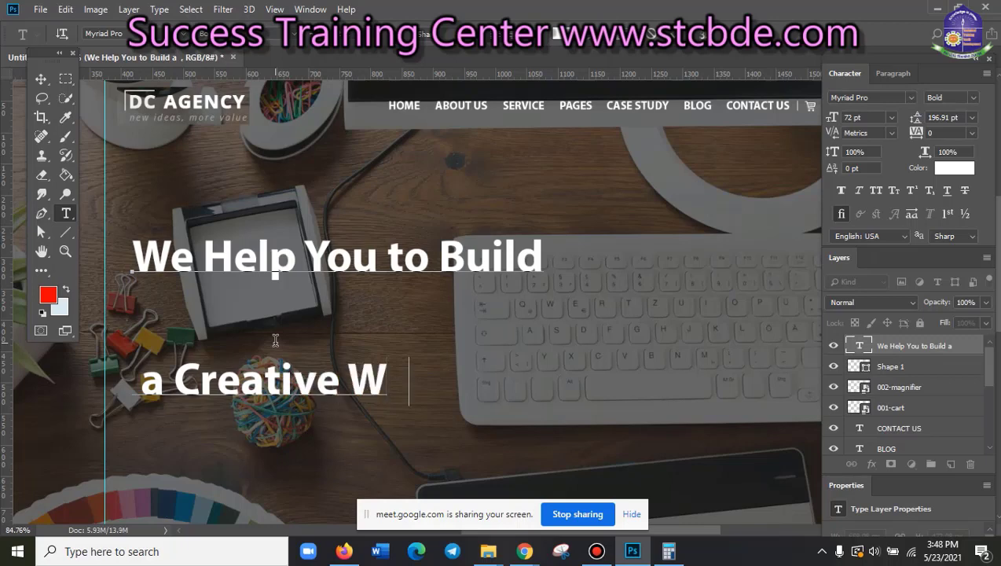
{"action": "type", "text": "ebsi"}
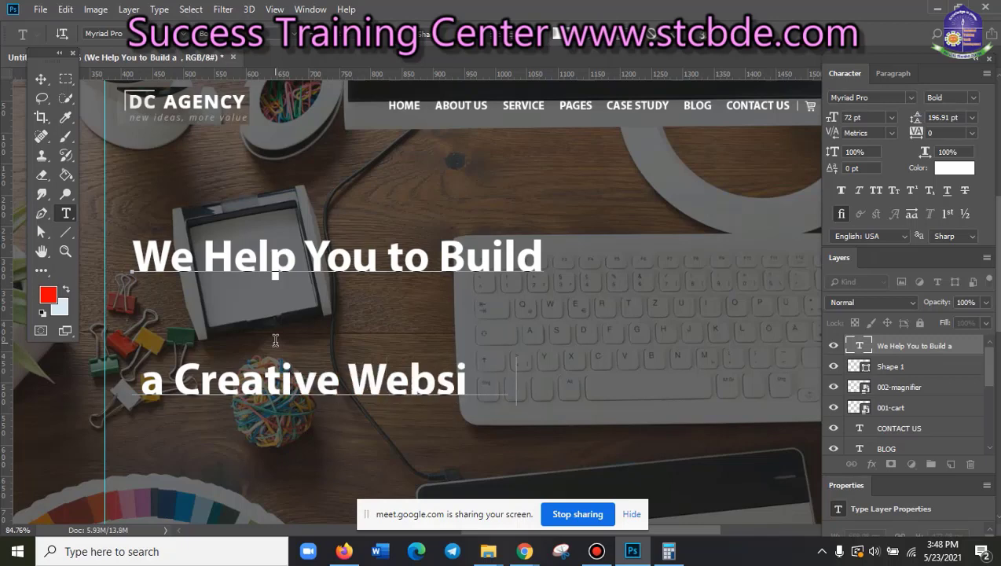
{"action": "type", "text": "te for"}
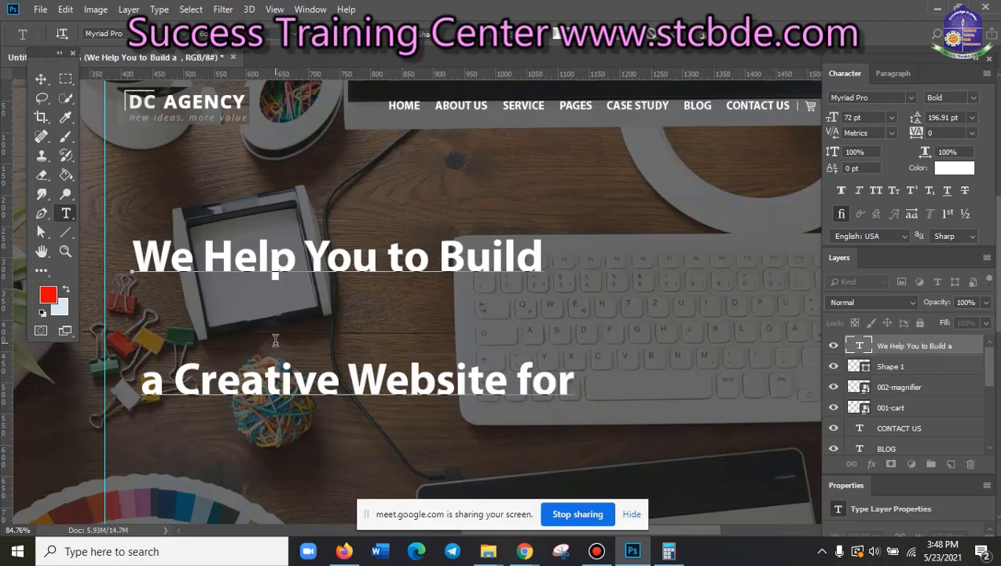
{"action": "type", "text": " Your"}
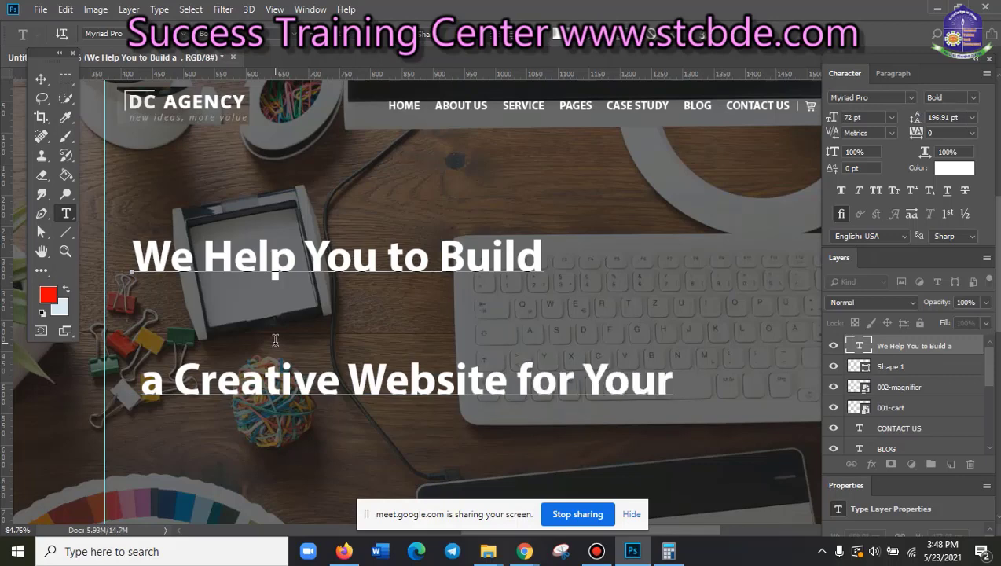
{"action": "type", "text": " Busines"}
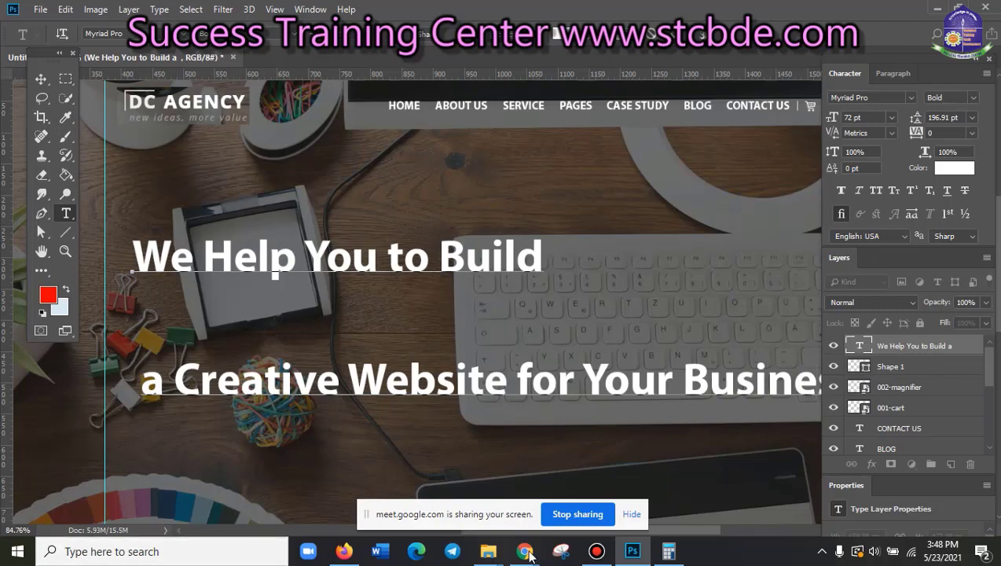
- Compare with the reference headline and change 'Your' to lowercase 'your'
{"action": "mouse_move", "coordinate": [524, 552]}
{"action": "left_click", "coordinate": [475, 483]}
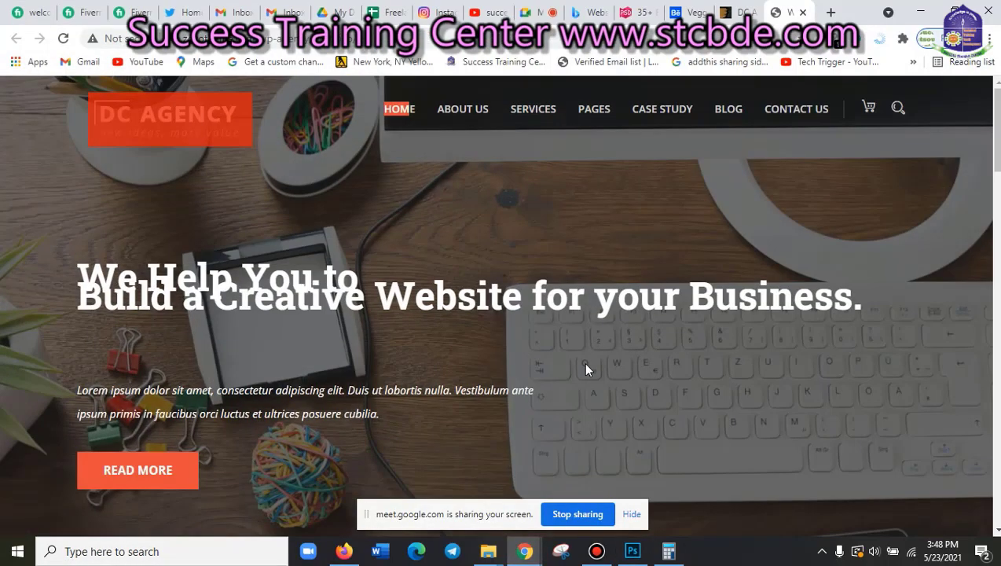
{"action": "key", "text": "alt+Tab"}
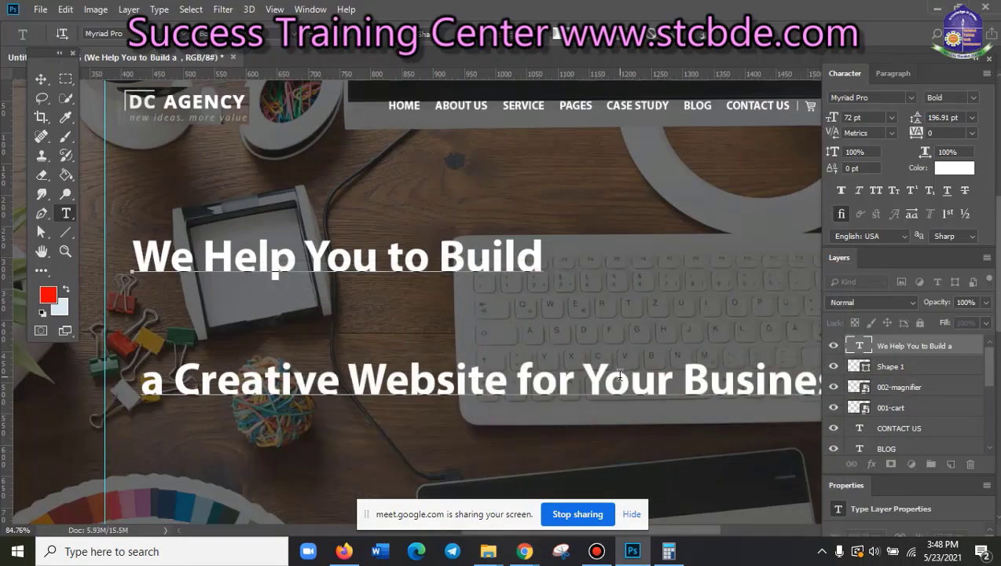
{"action": "left_click", "coordinate": [599, 378]}
{"action": "key", "text": "BackSpace"}
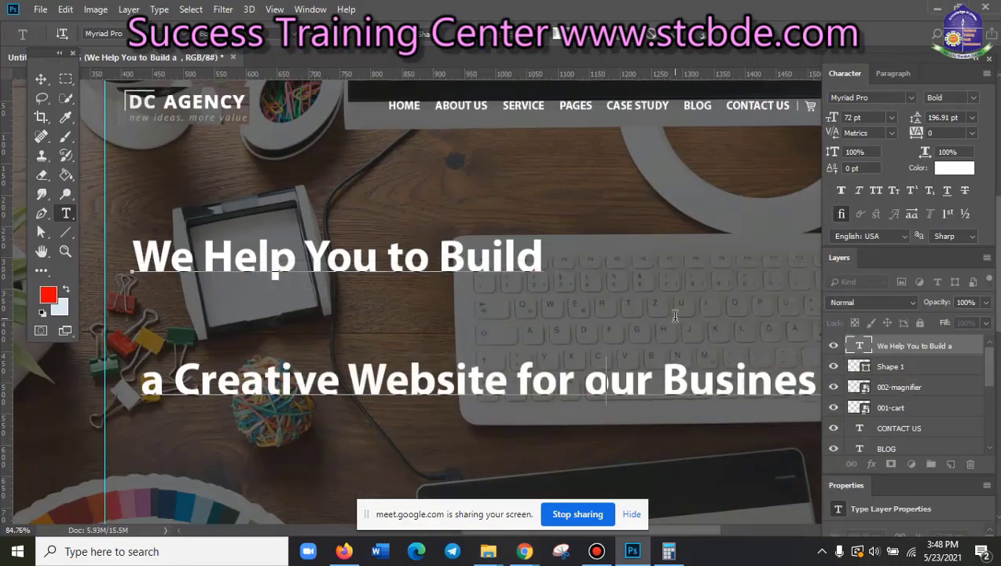
{"action": "type", "text": "y"}
{"action": "scroll", "coordinate": [596, 259], "scroll_direction": "down", "scroll_amount": 1}
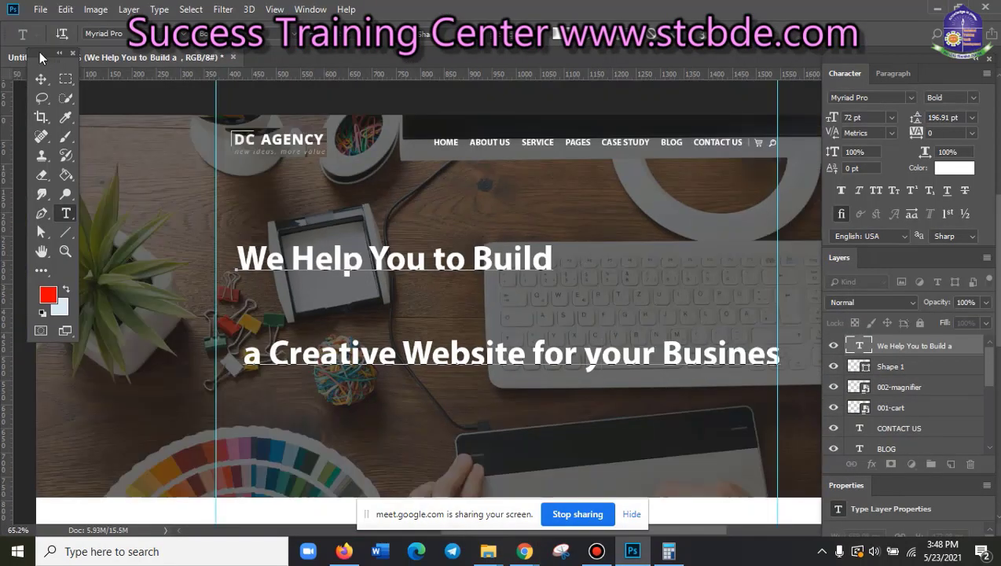
- Commit the headline, select the Type tool and reopen the Character panel from Window
{"action": "left_click", "coordinate": [41, 78]}
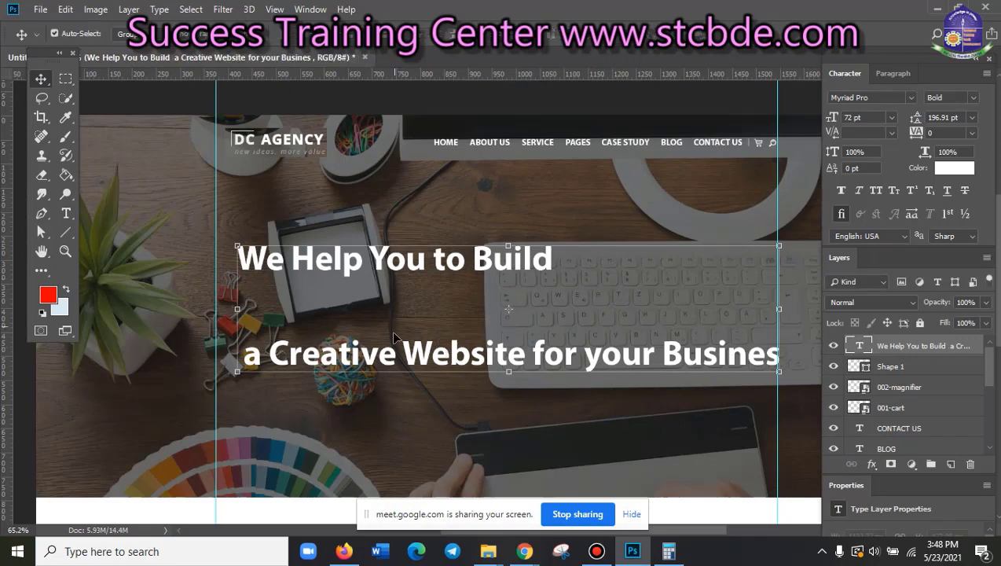
{"action": "scroll", "coordinate": [403, 347], "scroll_direction": "up", "scroll_amount": 1}
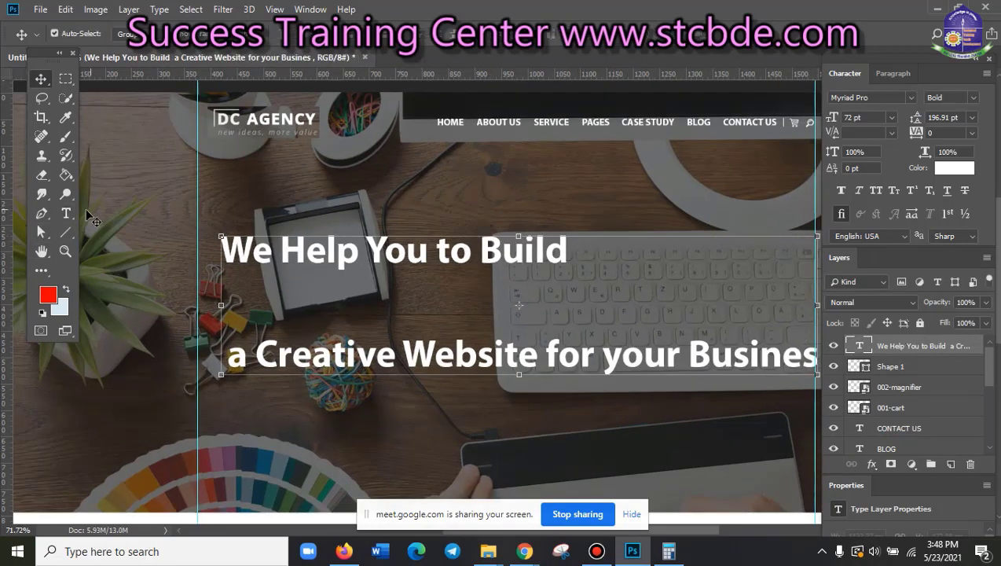
{"action": "left_click", "coordinate": [68, 213]}
{"action": "left_click", "coordinate": [67, 213]}
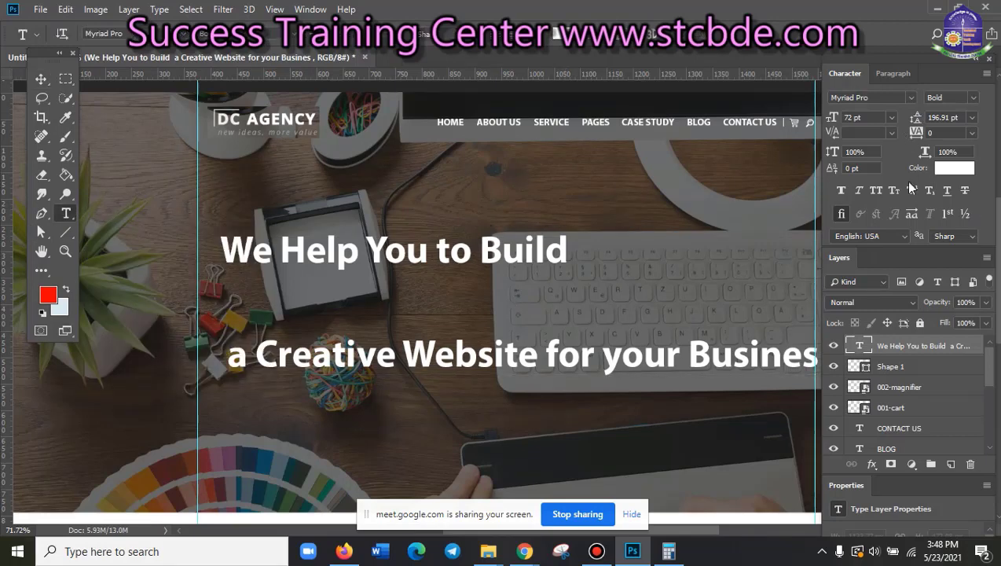
{"action": "left_click_drag", "start_coordinate": [924, 61], "coordinate": [871, 55]}
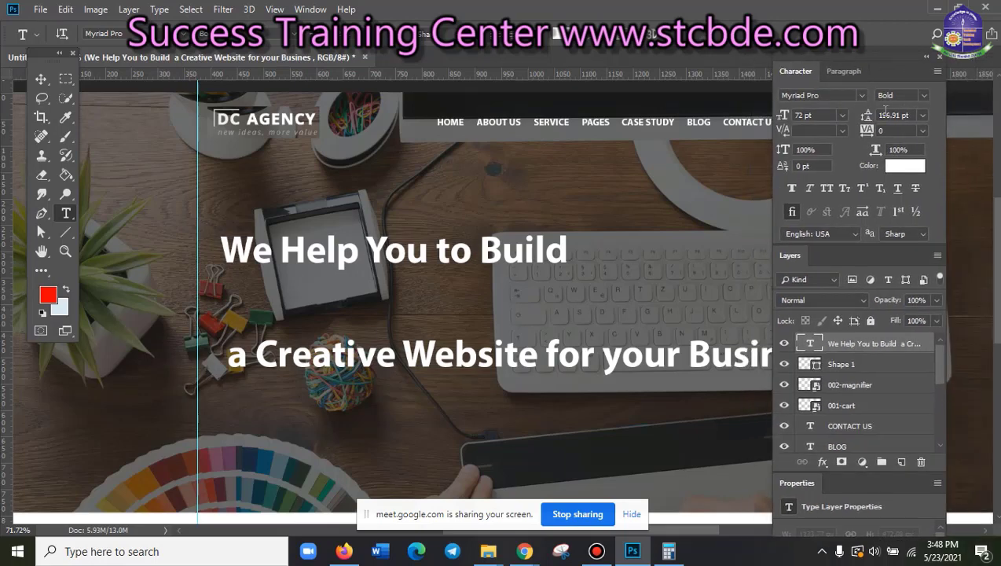
{"action": "left_click", "coordinate": [940, 58]}
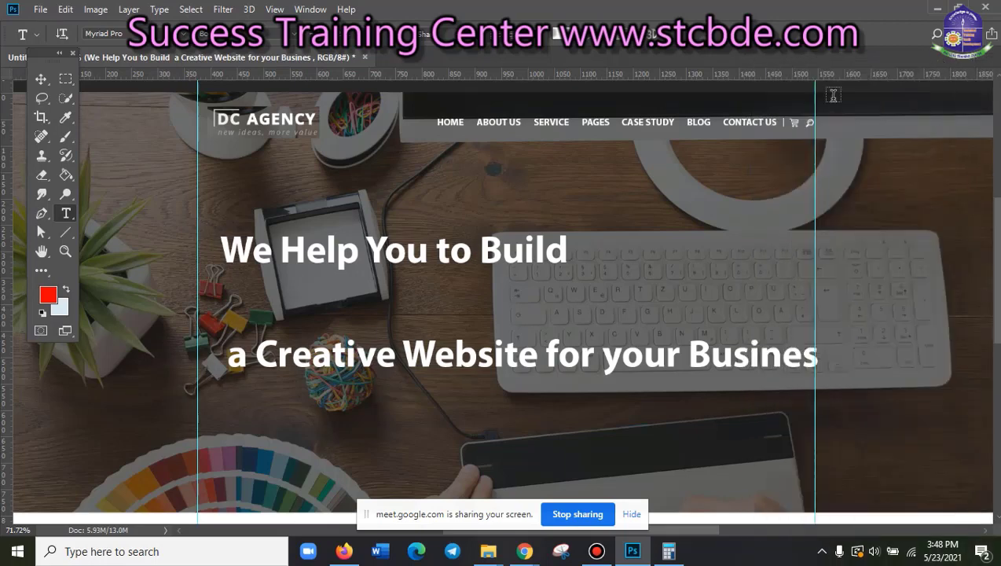
{"action": "left_click", "coordinate": [308, 10]}
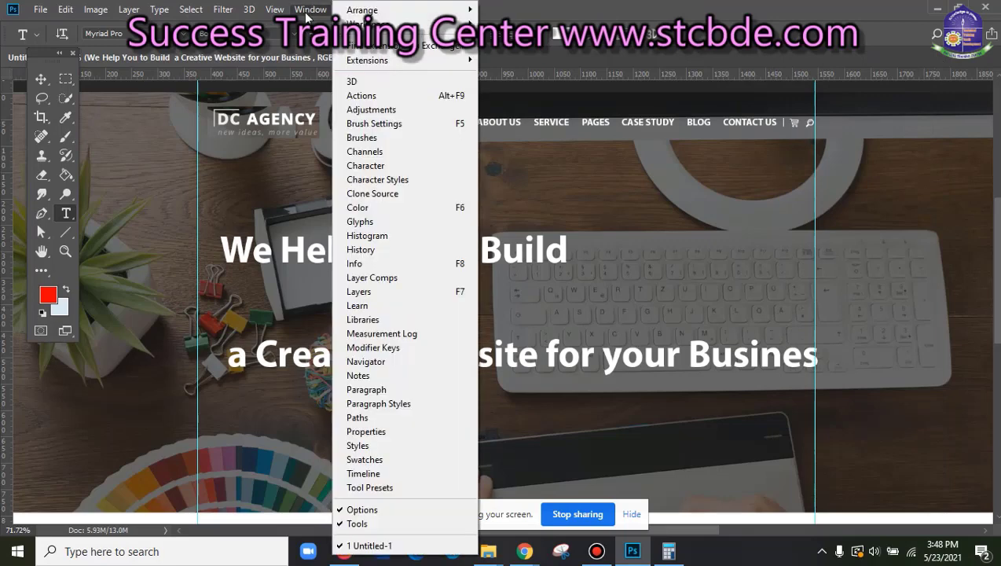
{"action": "left_click", "coordinate": [365, 166]}
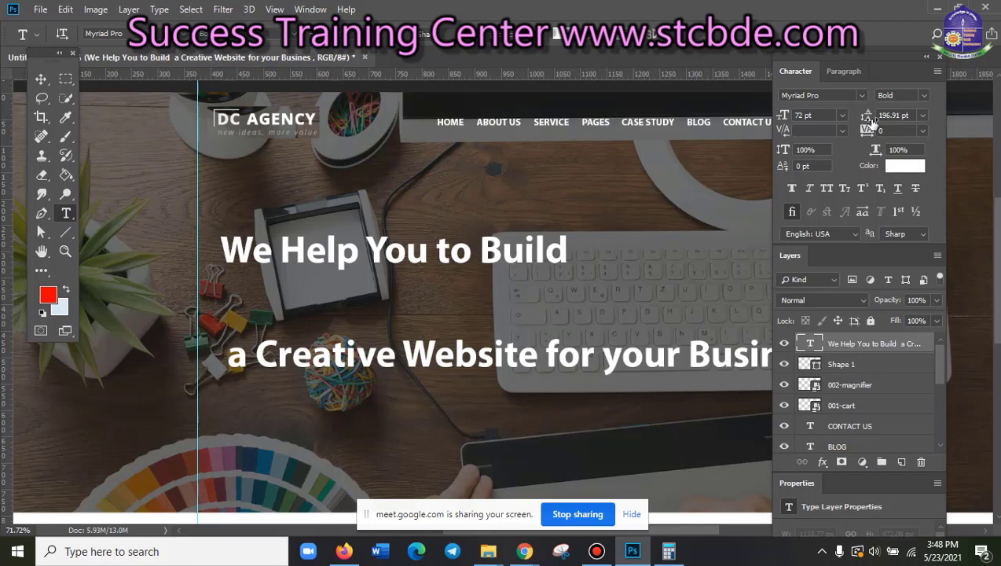
- Set the headline leading to 48 pt, then change it to 60 pt
{"action": "left_click", "coordinate": [923, 115]}
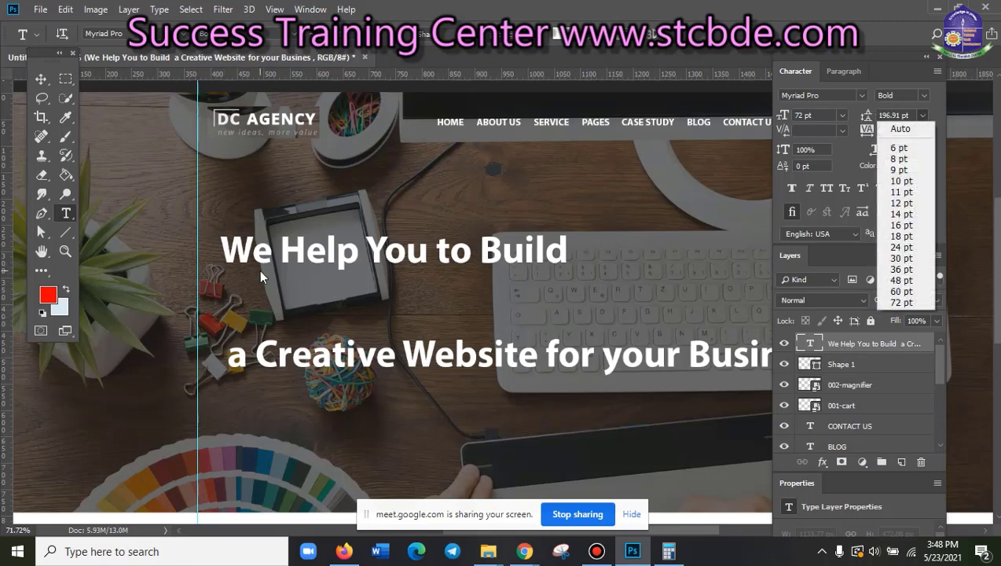
{"action": "left_click", "coordinate": [902, 280]}
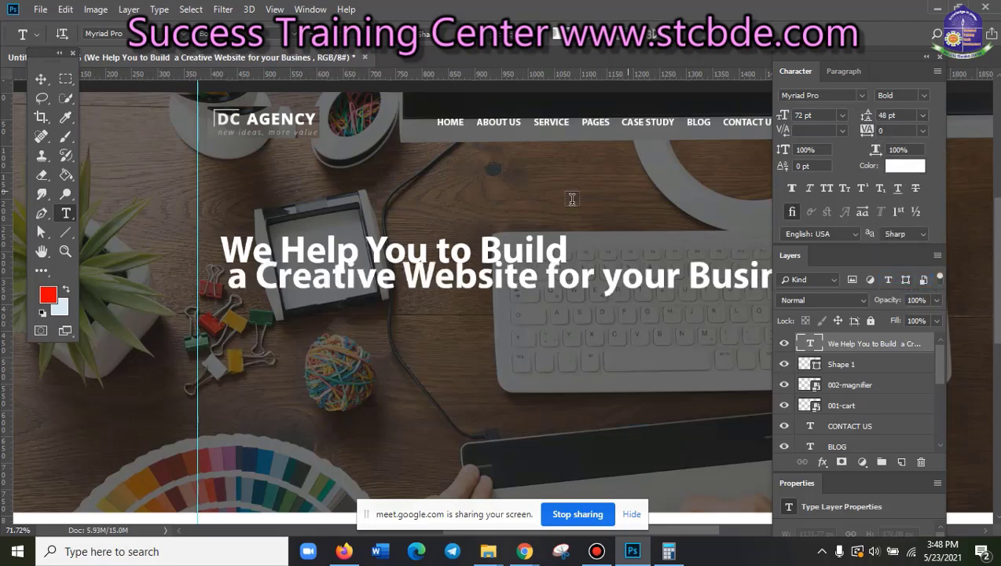
{"action": "double_click", "coordinate": [884, 114]}
{"action": "type", "text": "60"}
{"action": "key", "text": "Return"}
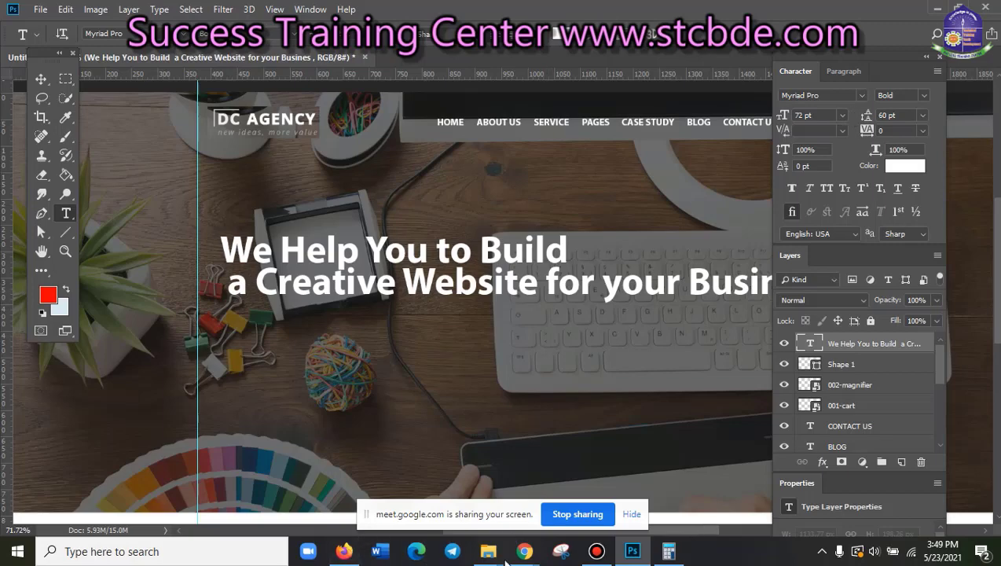
- Scroll through the DC Agency reference site in Chrome, then come back to Photoshop
{"action": "mouse_move", "coordinate": [524, 550]}
{"action": "left_click", "coordinate": [476, 480]}
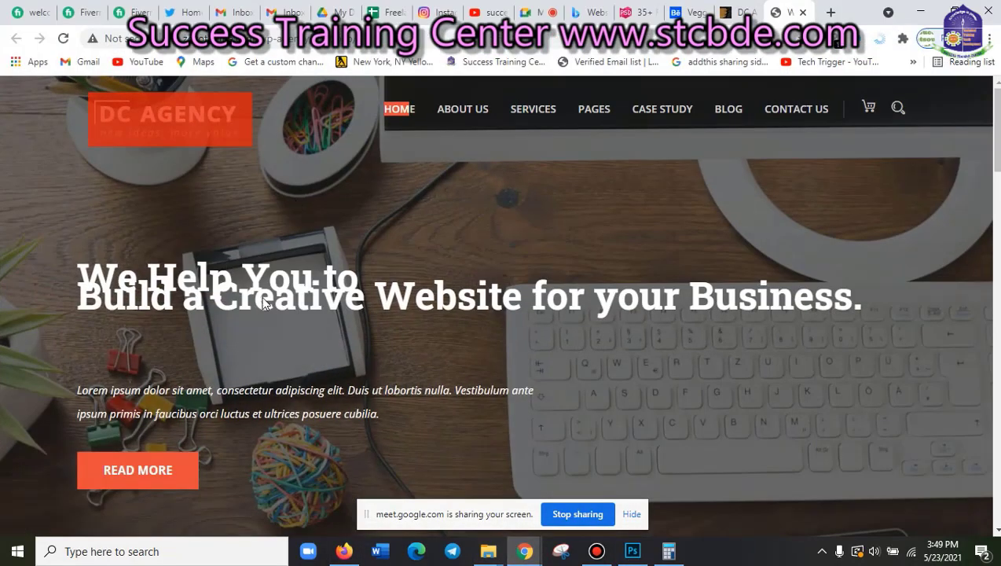
{"action": "scroll", "coordinate": [267, 330], "scroll_direction": "down", "scroll_amount": 3}
{"action": "scroll", "coordinate": [243, 322], "scroll_direction": "up", "scroll_amount": 3}
{"action": "scroll", "coordinate": [223, 327], "scroll_direction": "down", "scroll_amount": 2}
{"action": "scroll", "coordinate": [216, 318], "scroll_direction": "up", "scroll_amount": 2}
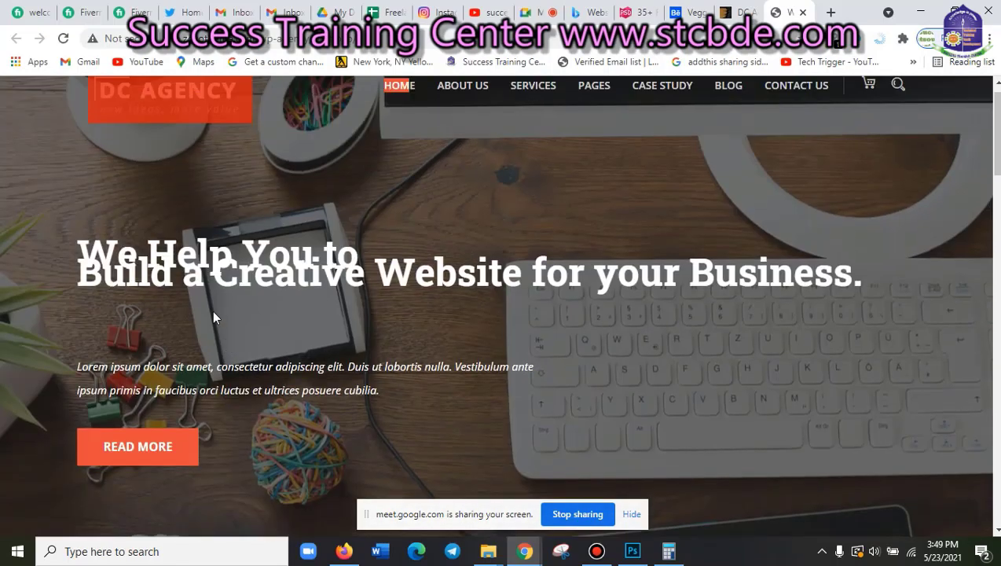
{"action": "left_click", "coordinate": [920, 12]}
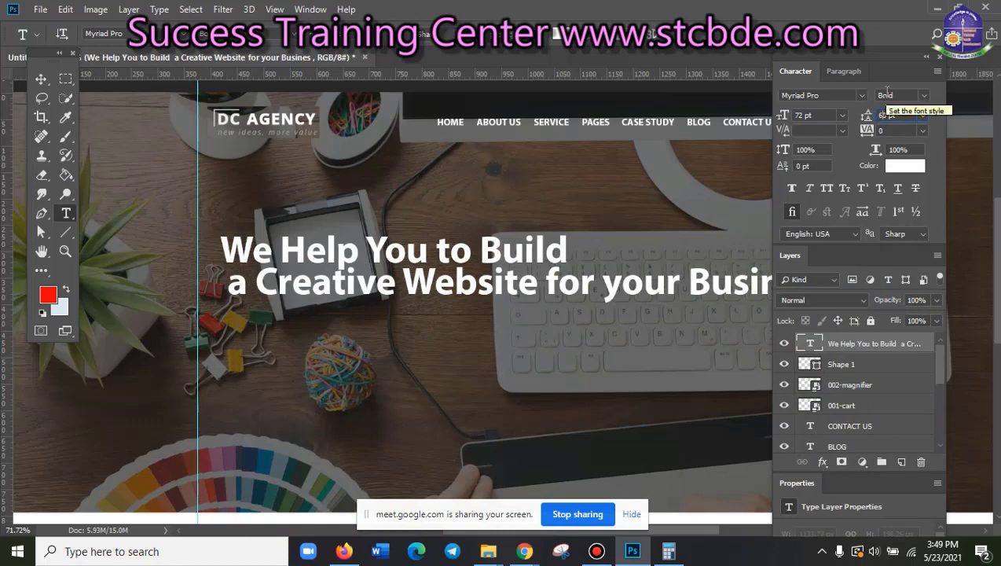
- Set the headline's leading to 70 pt, then to 80 pt
{"action": "key", "text": "BackSpace"}
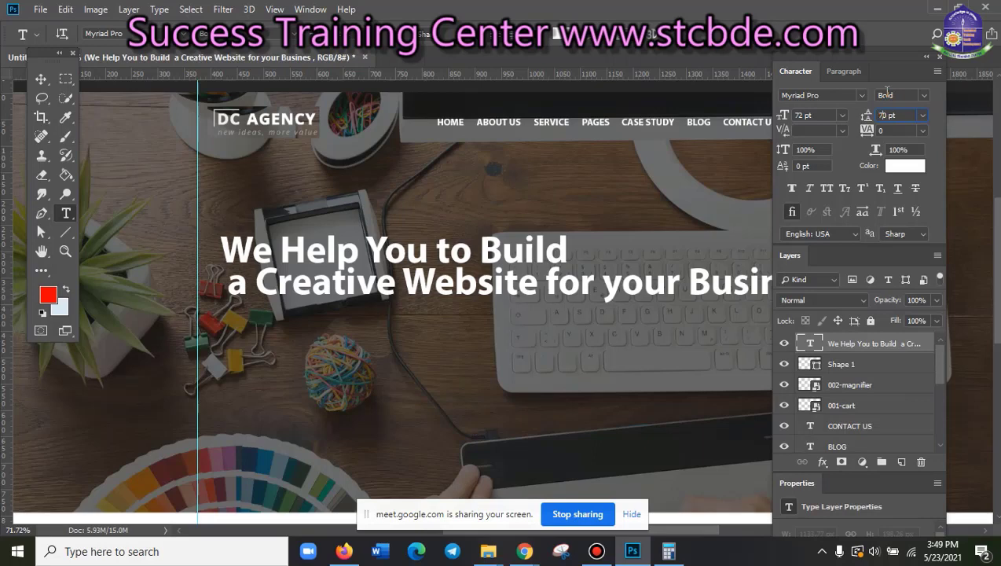
{"action": "key", "text": "Return"}
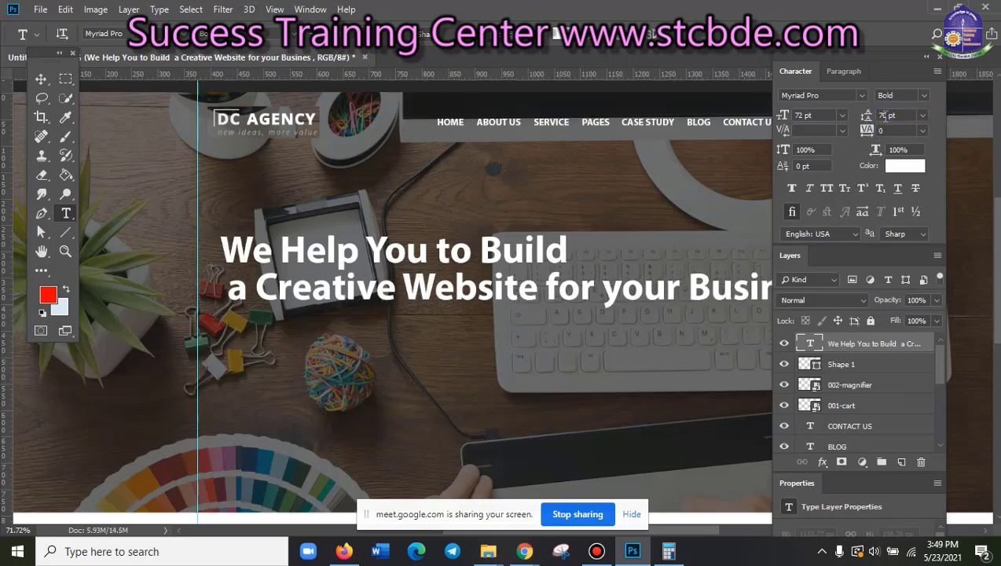
{"action": "type", "text": "0"}
{"action": "key", "text": "Return"}
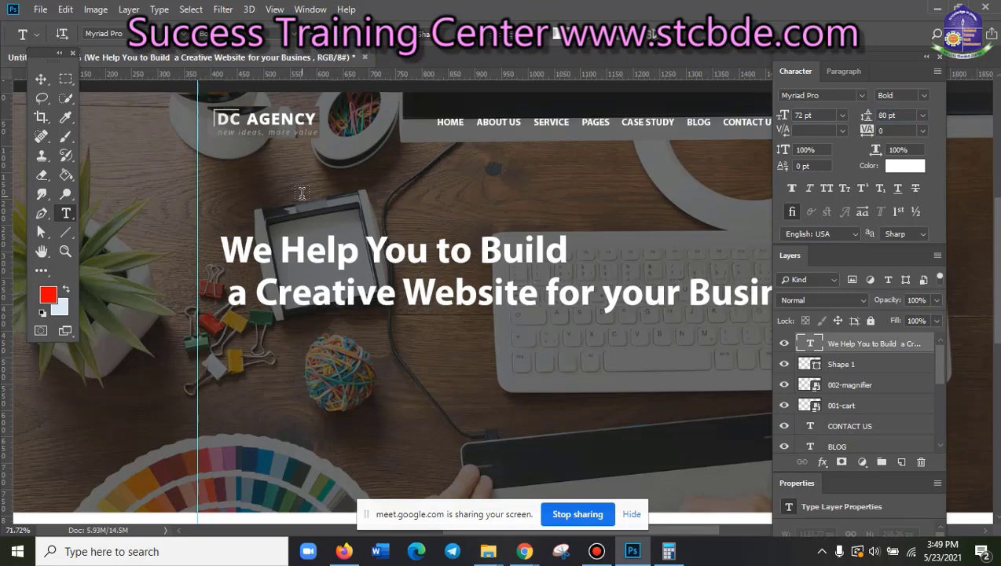
- Select the headline layer and compare it against the reference site again
{"action": "left_click", "coordinate": [40, 80]}
{"action": "scroll", "coordinate": [228, 177], "scroll_direction": "down", "scroll_amount": 2}
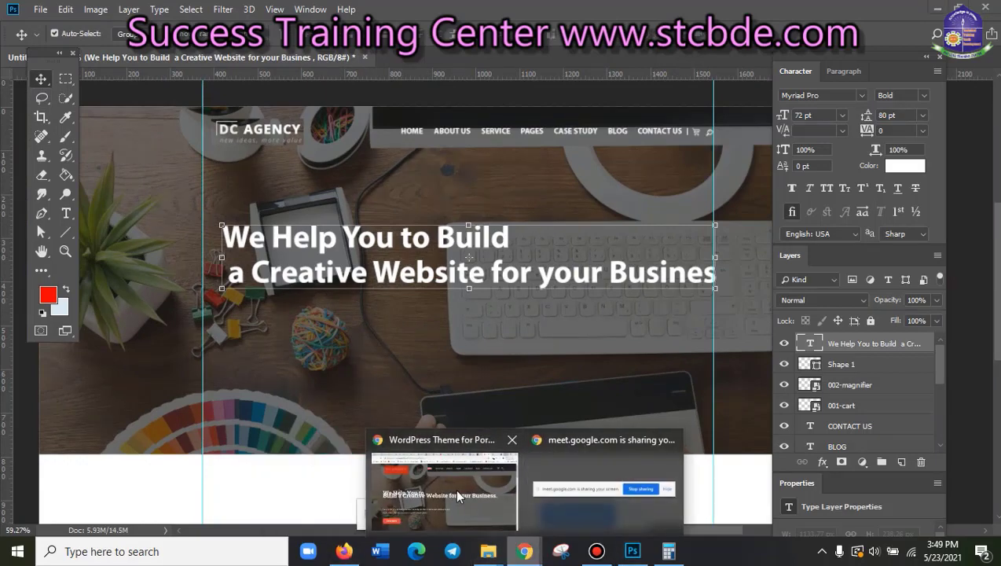
{"action": "left_click", "coordinate": [454, 488]}
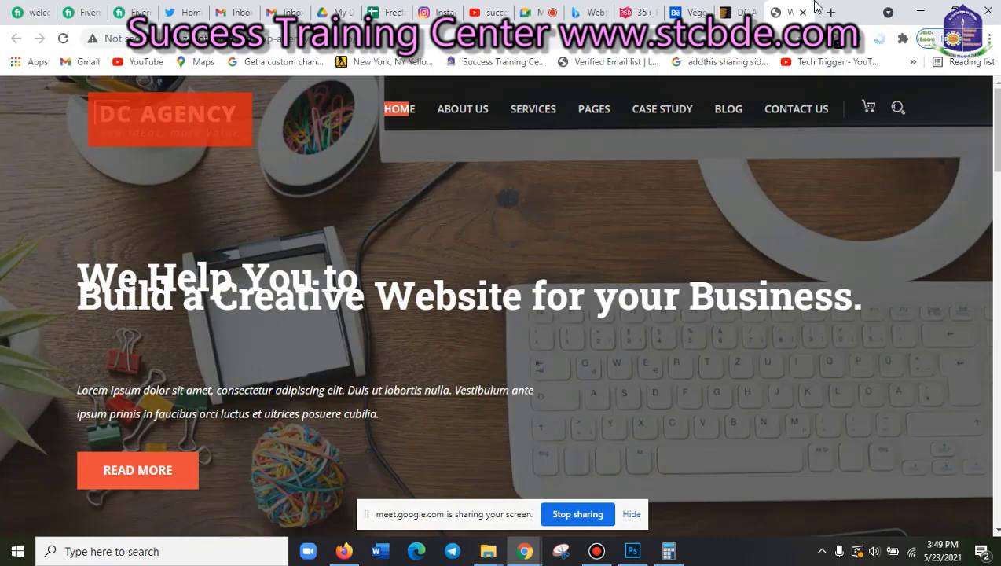
{"action": "left_click", "coordinate": [920, 11]}
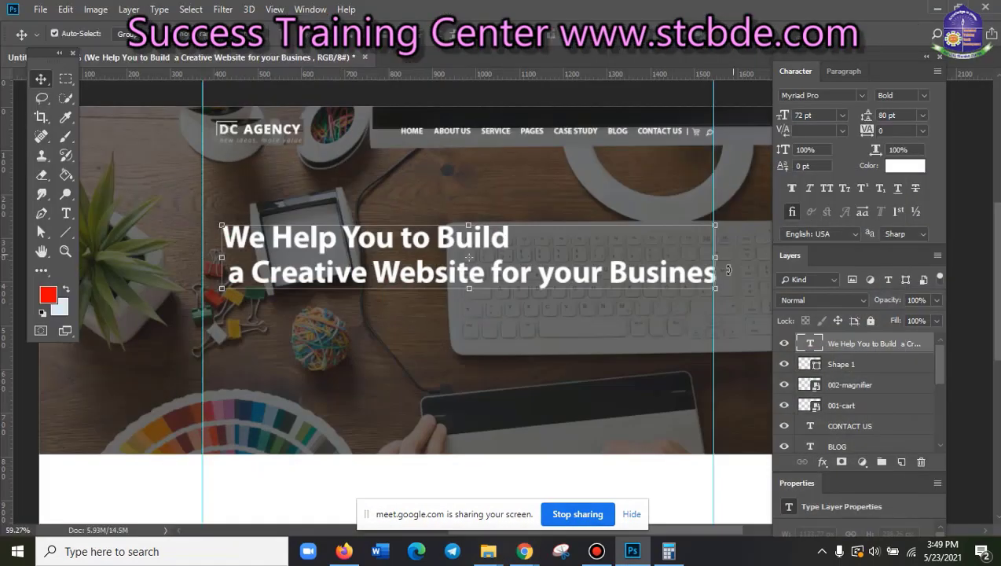
{"action": "left_click", "coordinate": [72, 210]}
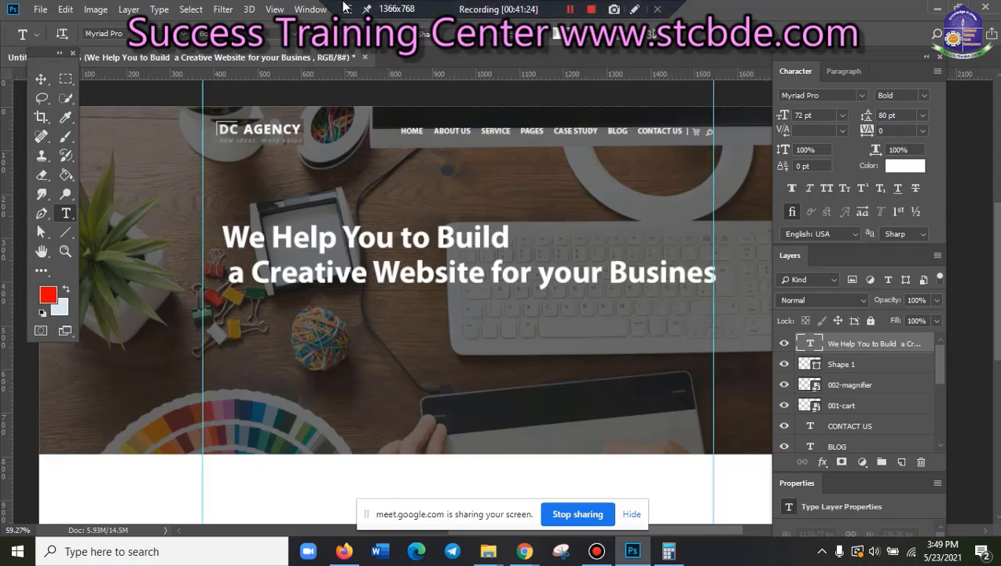
- Resize the headline to 65 pt and nudge it left with two arrow-key taps
{"action": "type", "text": "65"}
{"action": "key", "text": "Return"}
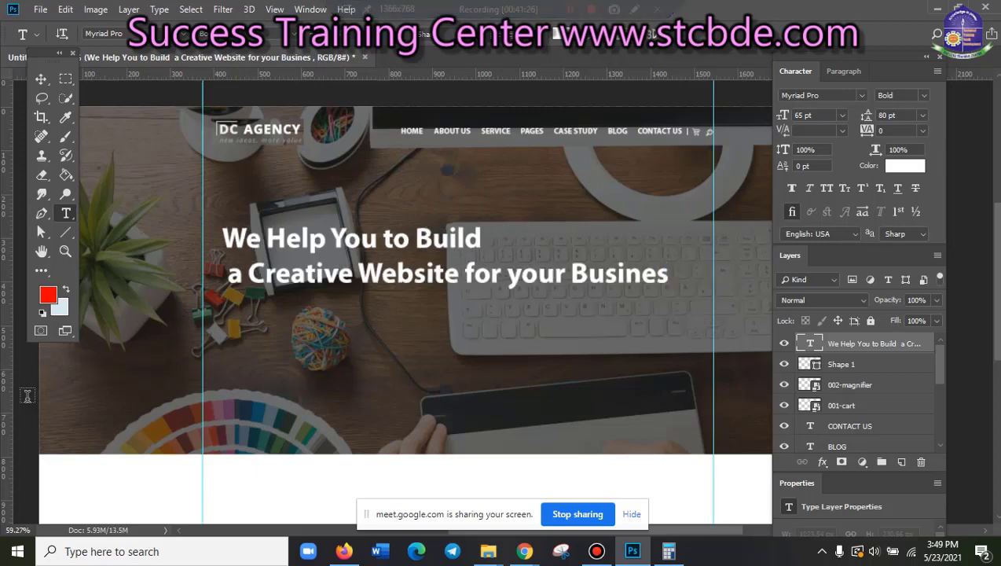
{"action": "left_click", "coordinate": [41, 80]}
{"action": "scroll", "coordinate": [312, 225], "scroll_direction": "up", "scroll_amount": 1}
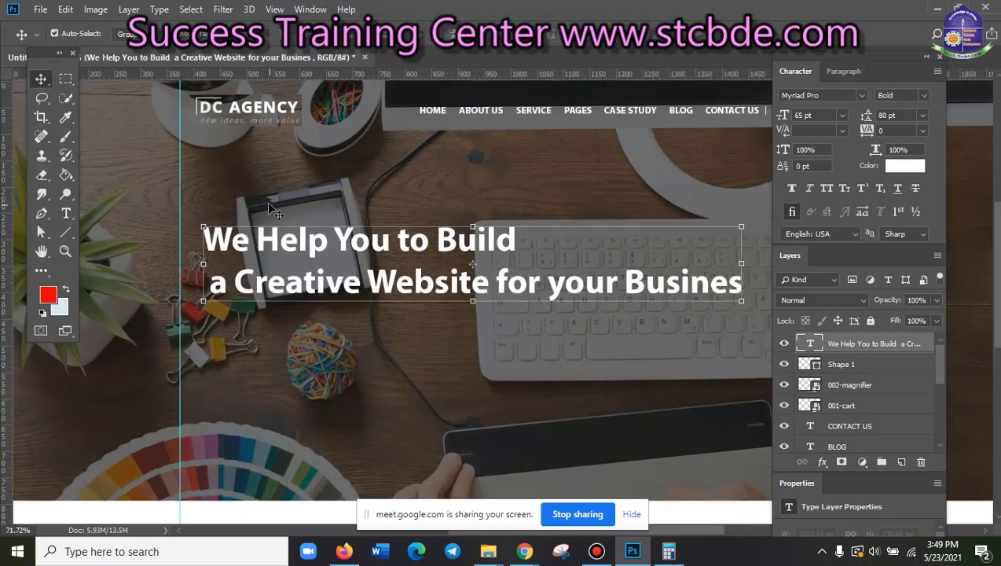
{"action": "scroll", "coordinate": [291, 216], "scroll_direction": "up", "scroll_amount": 1}
{"action": "scroll", "coordinate": [268, 211], "scroll_direction": "up", "scroll_amount": 1}
{"action": "key", "text": "Left"}
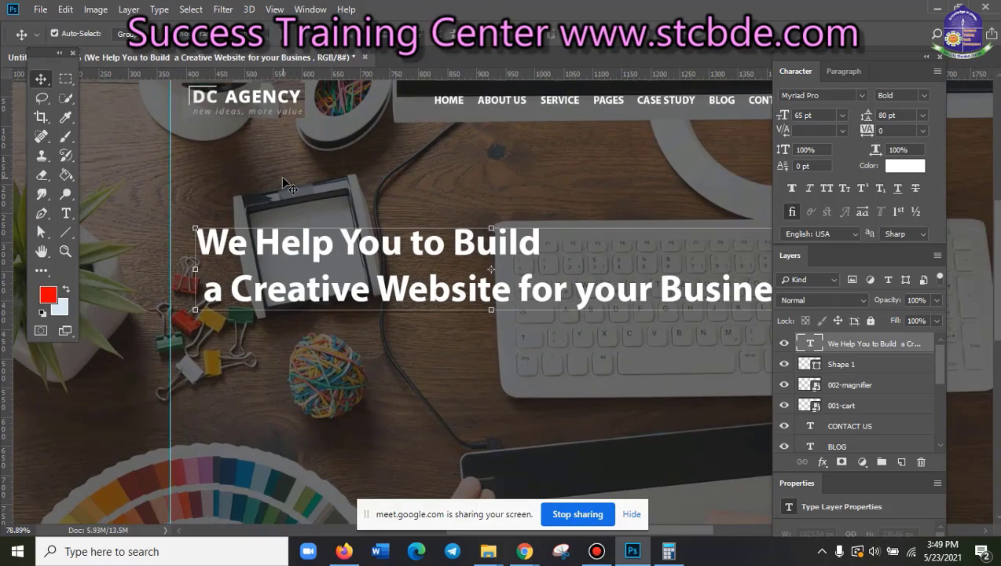
{"action": "key", "text": "Left"}
{"action": "key", "text": "Left"}
{"action": "key", "text": "Left"}
{"action": "key", "text": "Left"}
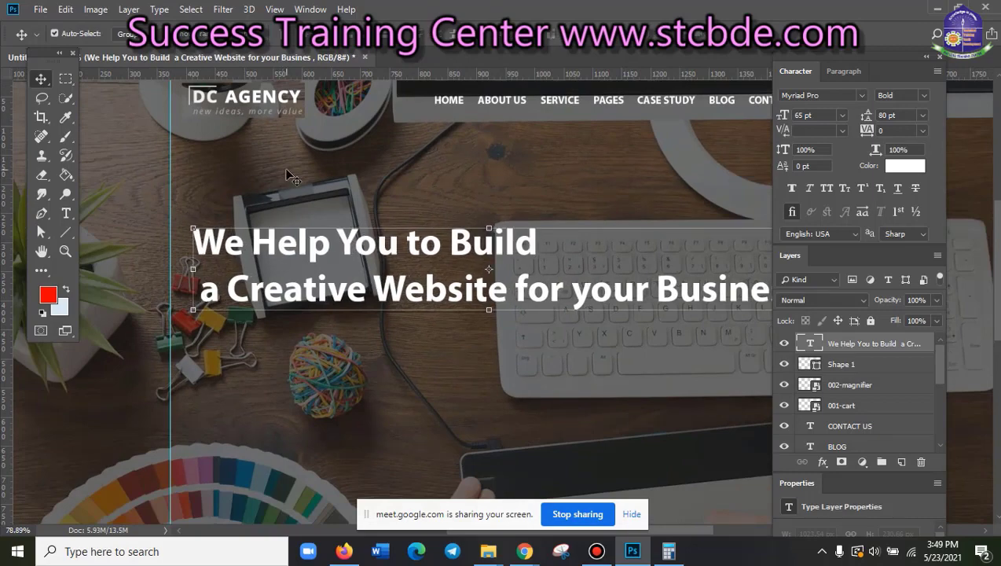
- Select the Banner layer and bring the DC Agency reference site up for comparison
{"action": "left_click", "coordinate": [283, 179]}
{"action": "scroll", "coordinate": [318, 224], "scroll_direction": "down", "scroll_amount": 3}
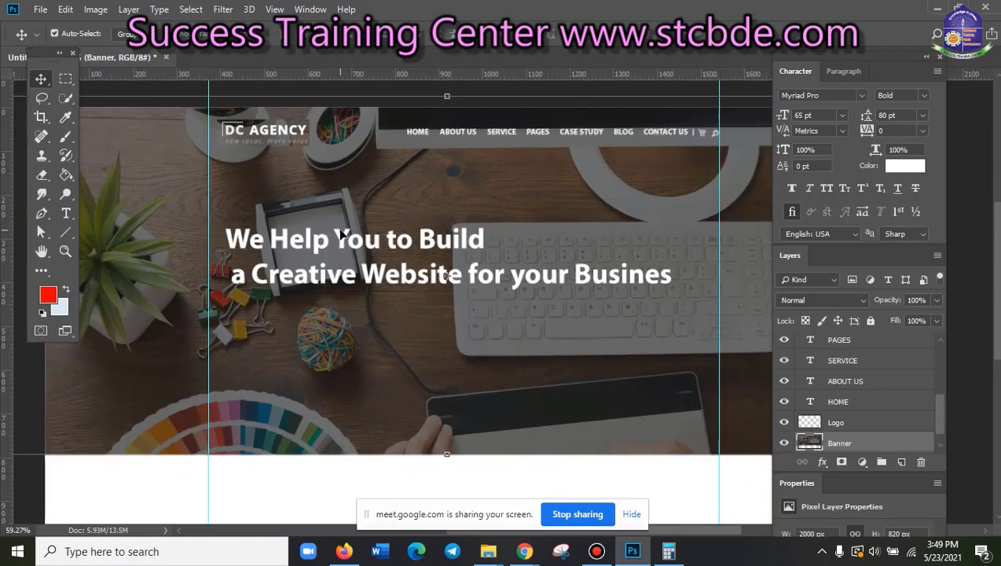
{"action": "left_click", "coordinate": [519, 554]}
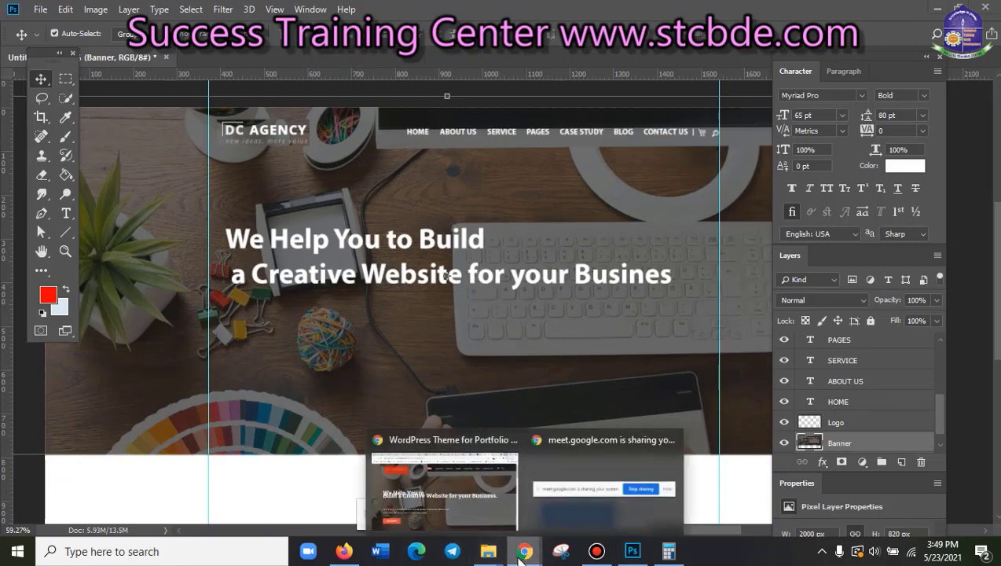
{"action": "left_click", "coordinate": [481, 505]}
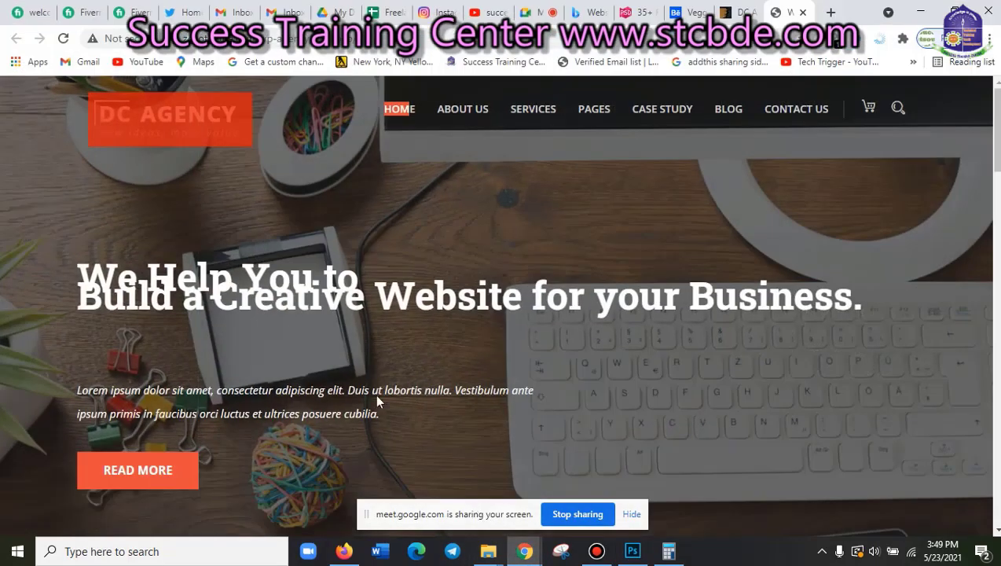
{"action": "left_click", "coordinate": [922, 12]}
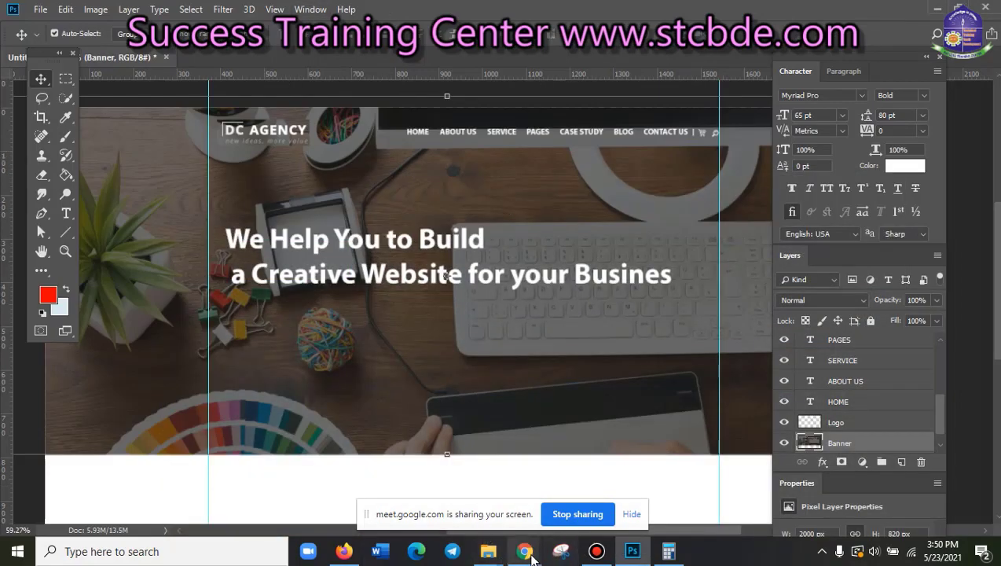
{"action": "left_click", "coordinate": [445, 487]}
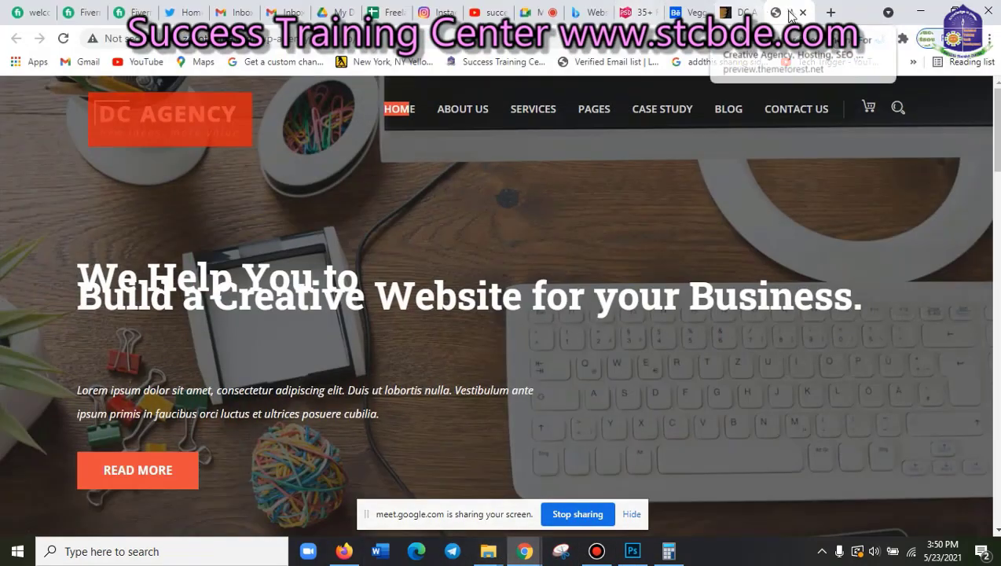
- Search the web for 'lipsum' in a new tab and open the Lipsum generator site
{"action": "left_click", "coordinate": [825, 12]}
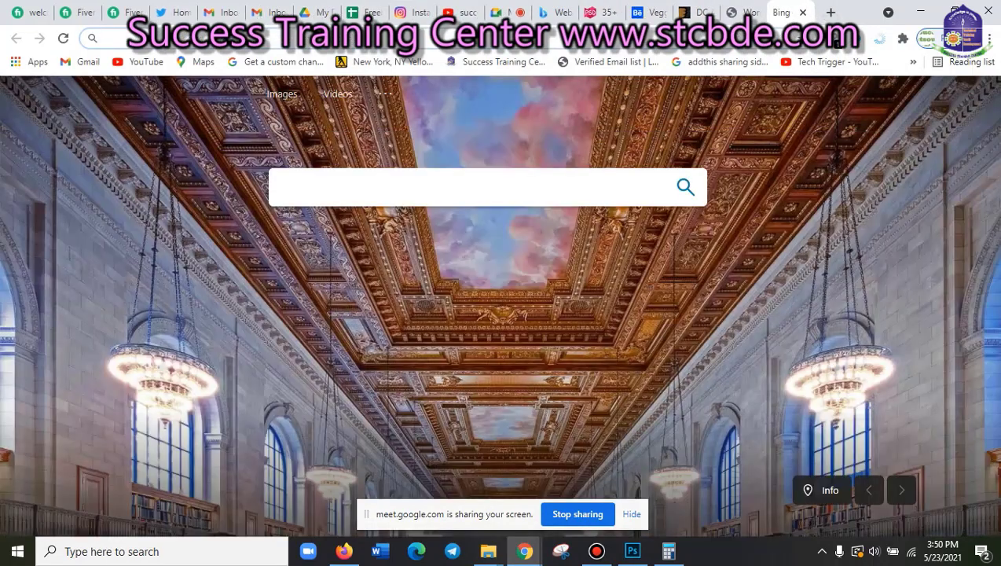
{"action": "type", "text": "lip"}
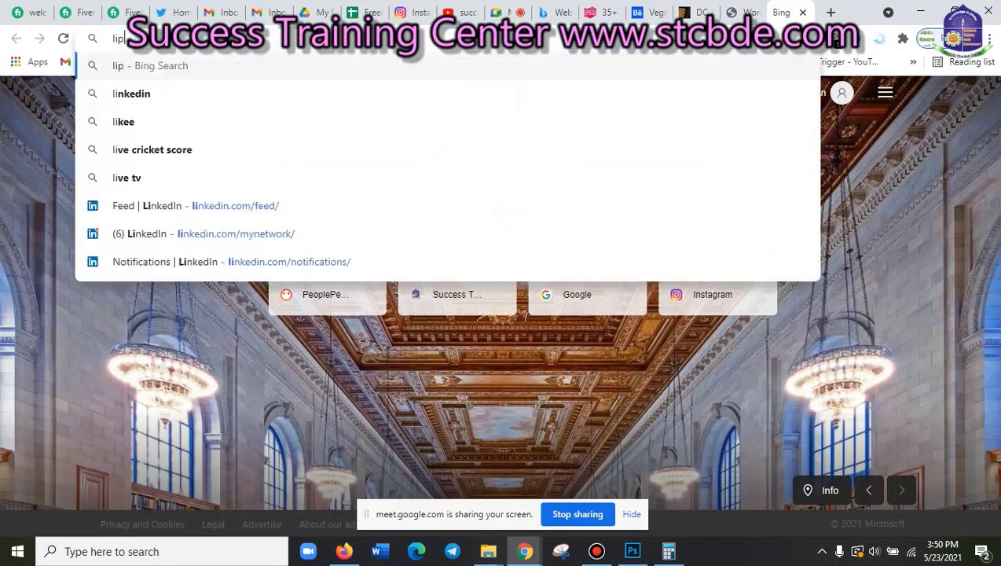
{"action": "type", "text": "sum"}
{"action": "key", "text": "Return"}
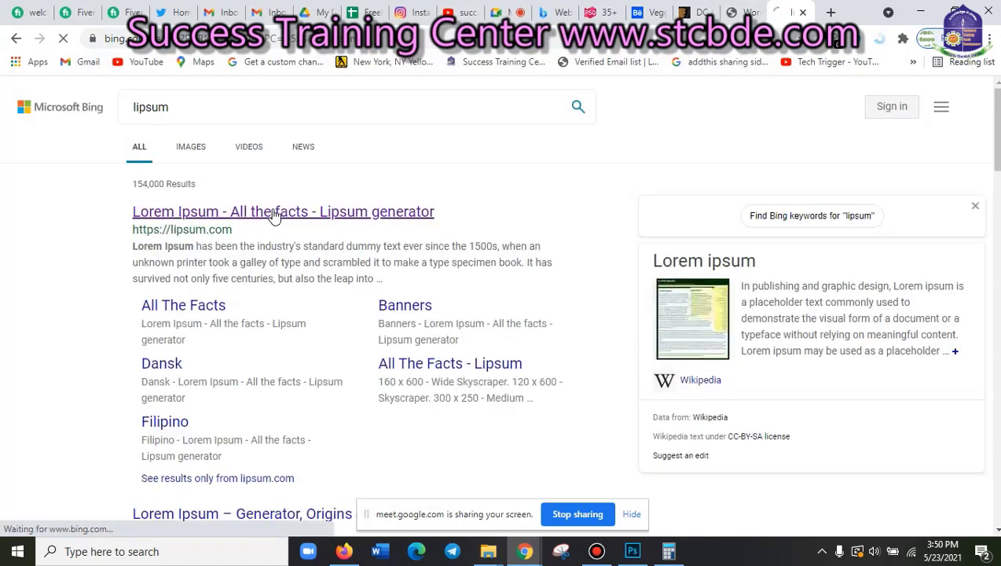
{"action": "left_click", "coordinate": [273, 212]}
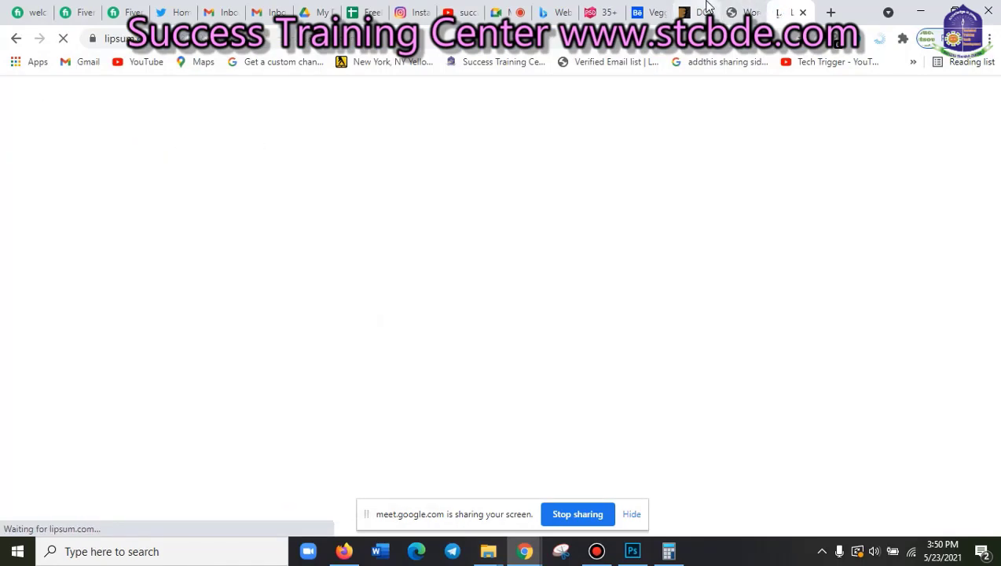
{"action": "left_click", "coordinate": [708, 10]}
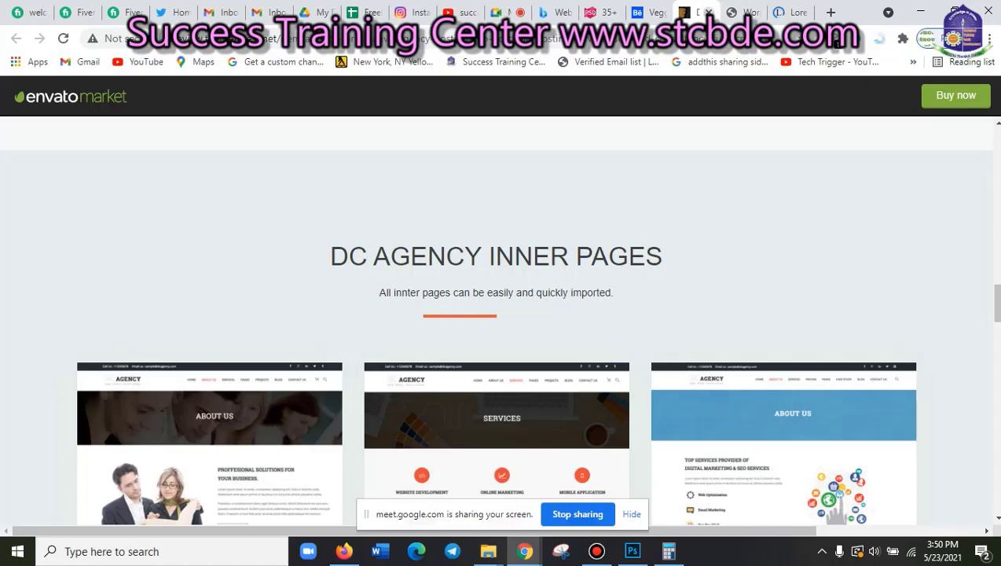
- Close the leftover Envato, Behance, PSD templates and Bing image viewer tabs
{"action": "left_click", "coordinate": [708, 9]}
{"action": "left_click", "coordinate": [649, 7]}
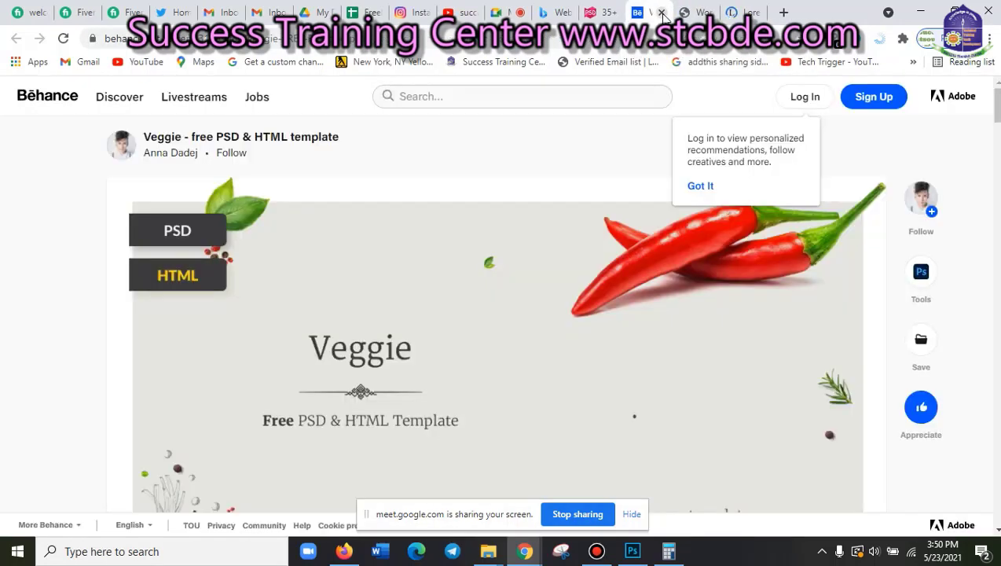
{"action": "left_click", "coordinate": [662, 13]}
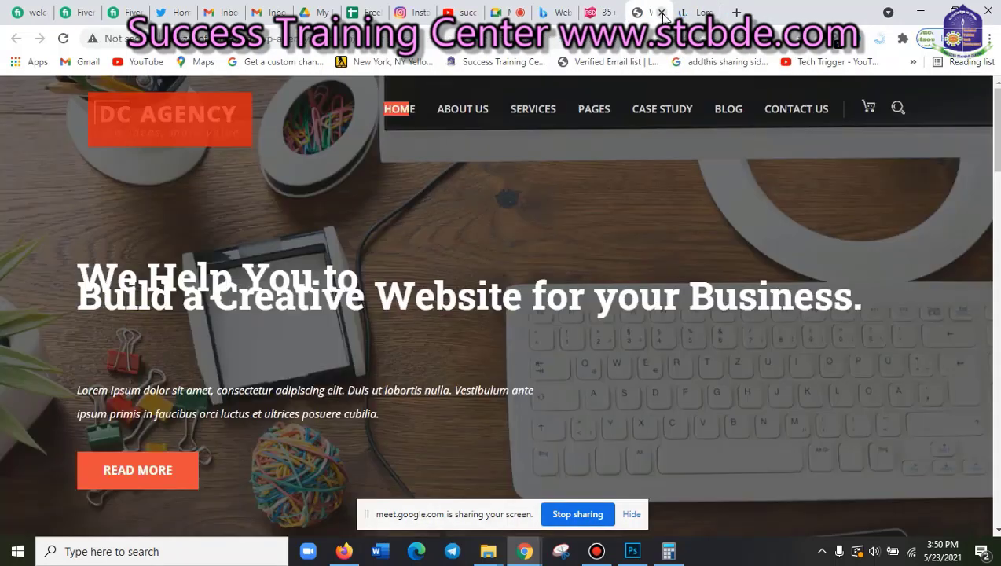
{"action": "left_click", "coordinate": [611, 13]}
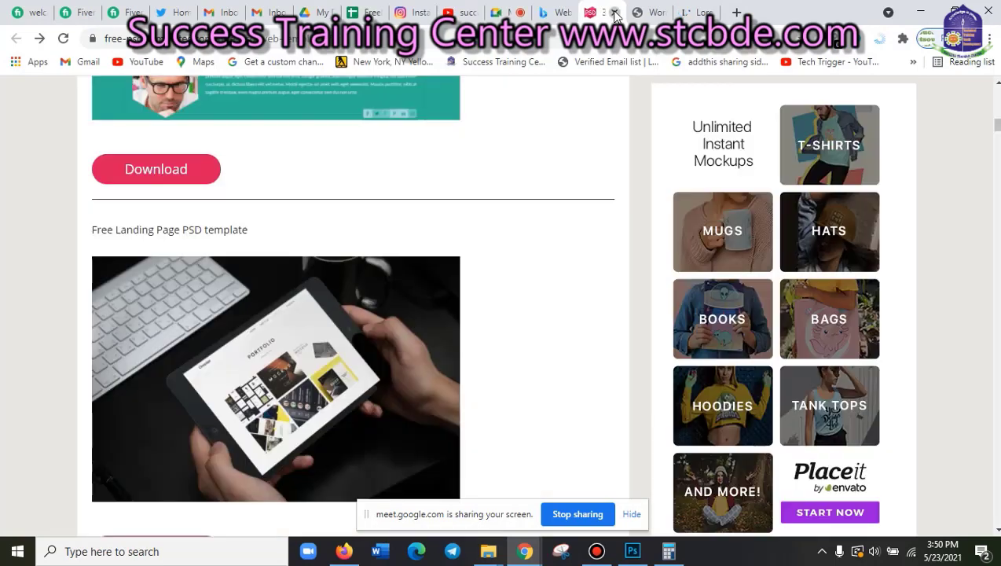
{"action": "left_click", "coordinate": [616, 12]}
{"action": "left_click", "coordinate": [612, 13]}
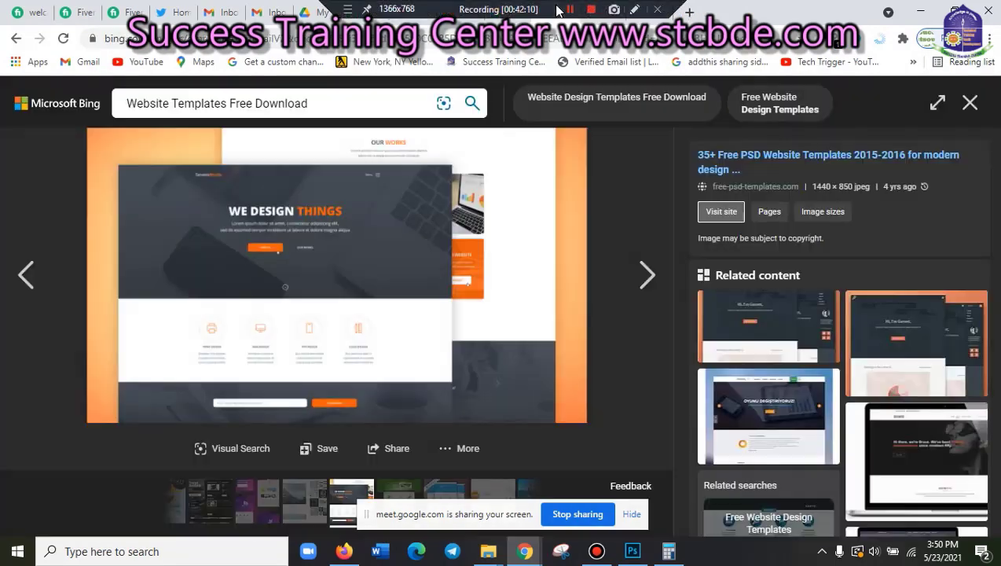
{"action": "left_click", "coordinate": [687, 13]}
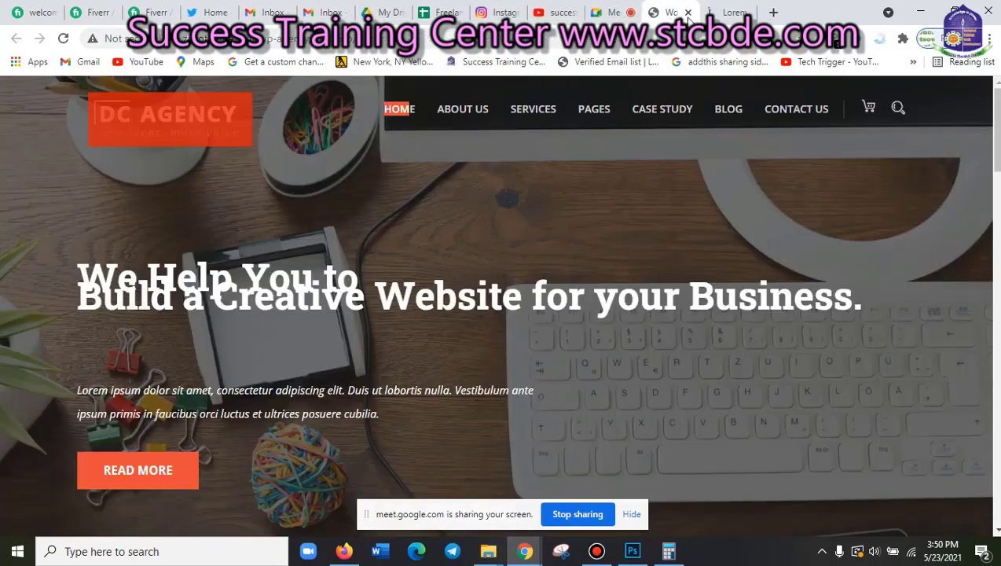
- Flip between the Lorem Ipsum tab and the DC Agency page to review its hero
{"action": "left_click", "coordinate": [721, 12]}
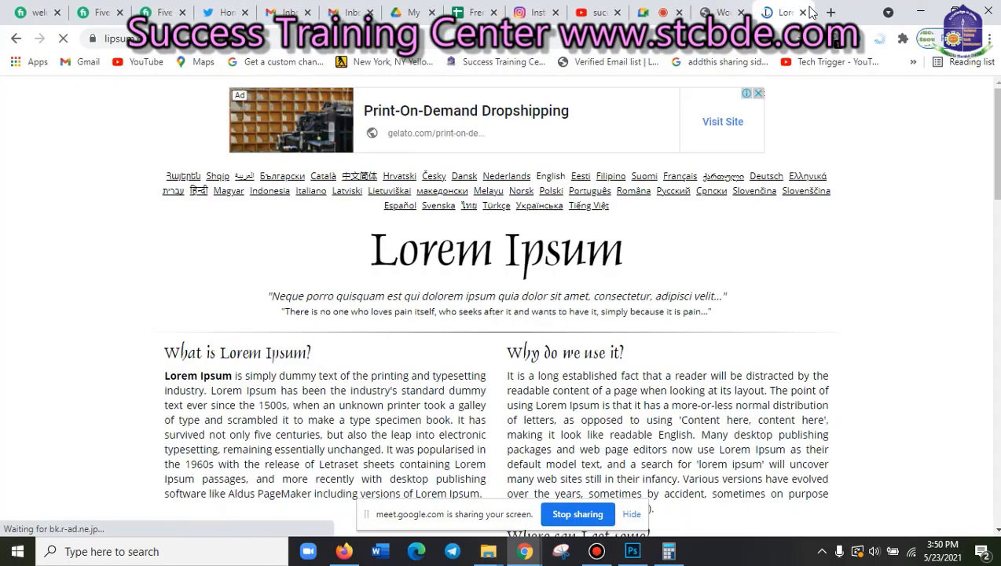
{"action": "left_click", "coordinate": [722, 12]}
{"action": "scroll", "coordinate": [613, 259], "scroll_direction": "down", "scroll_amount": 3}
{"action": "scroll", "coordinate": [605, 314], "scroll_direction": "down", "scroll_amount": 1}
{"action": "scroll", "coordinate": [170, 315], "scroll_direction": "up", "scroll_amount": 3}
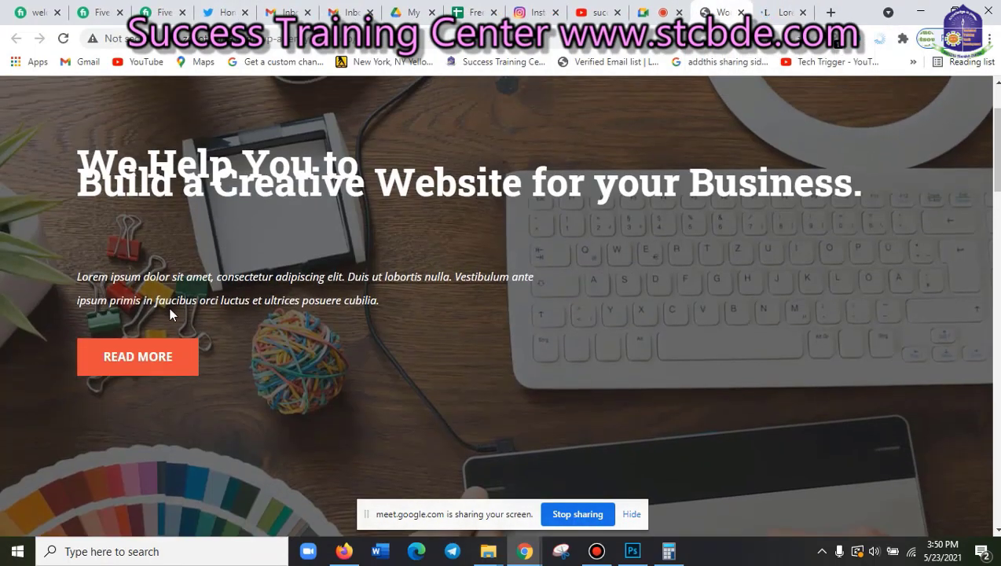
{"action": "key", "text": "ctrl+Tab"}
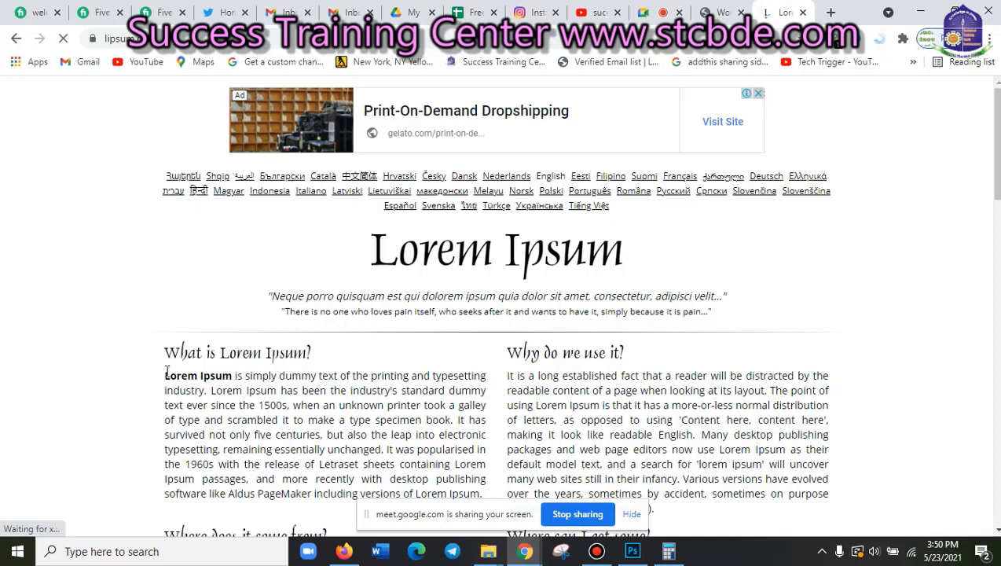
{"action": "left_click", "coordinate": [709, 8]}
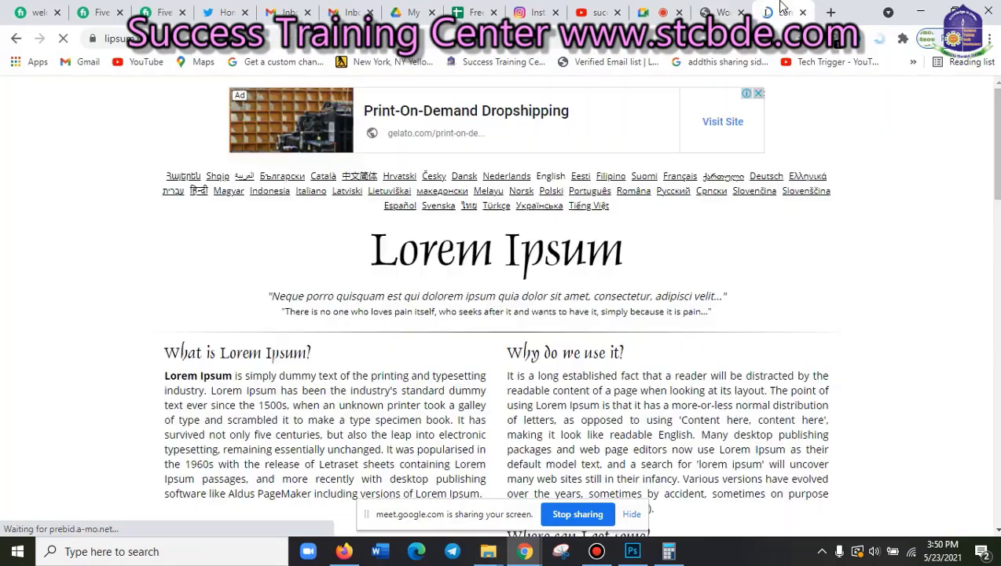
- Copy the first sentence of the standard Lorem Ipsum passage from lipsum.com and return to Photoshop
{"action": "left_click", "coordinate": [766, 9]}
{"action": "scroll", "coordinate": [363, 411], "scroll_direction": "down", "scroll_amount": 2}
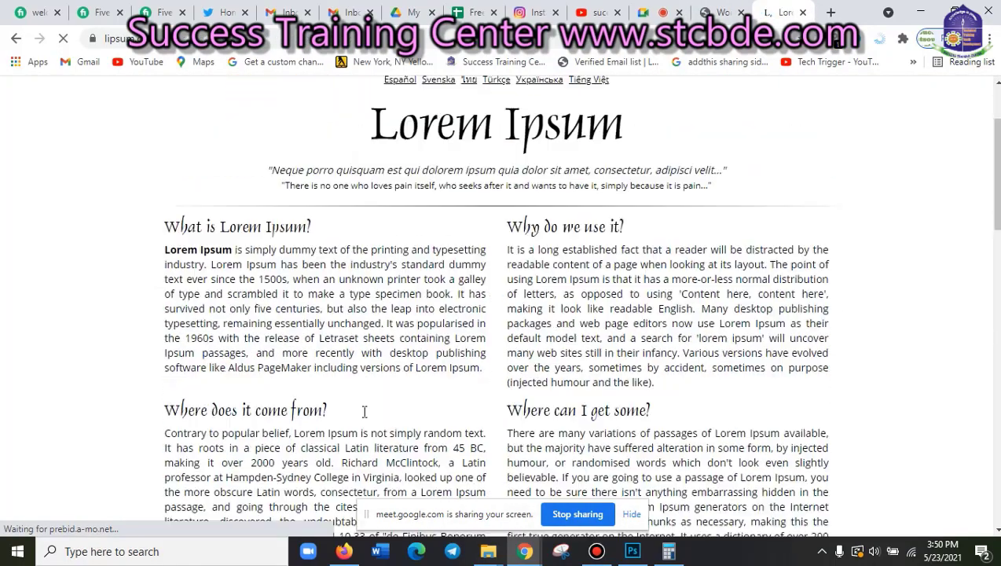
{"action": "scroll", "coordinate": [364, 411], "scroll_direction": "down", "scroll_amount": 2}
{"action": "scroll", "coordinate": [637, 369], "scroll_direction": "down", "scroll_amount": 2}
{"action": "scroll", "coordinate": [636, 368], "scroll_direction": "down", "scroll_amount": 2}
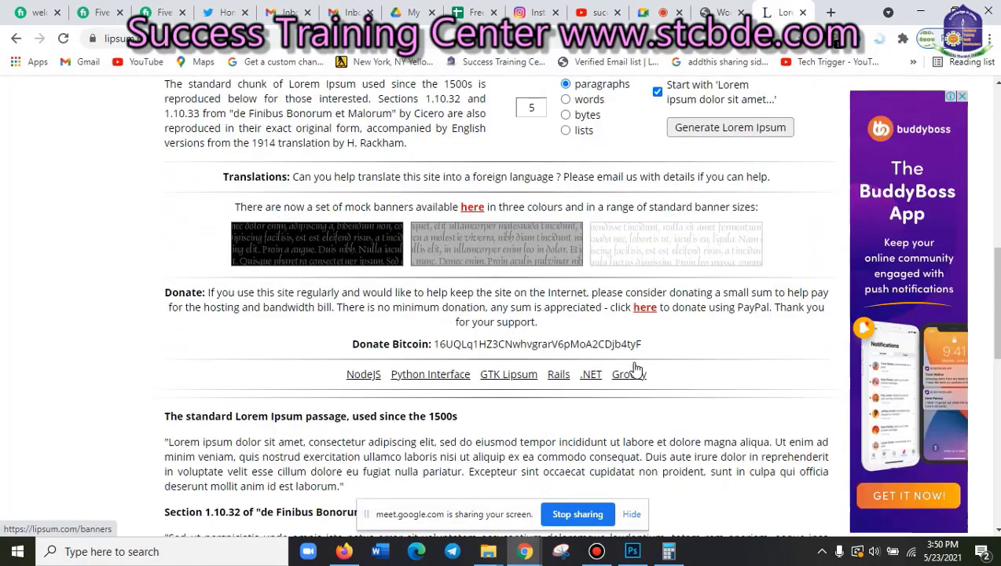
{"action": "scroll", "coordinate": [636, 369], "scroll_direction": "down", "scroll_amount": 2}
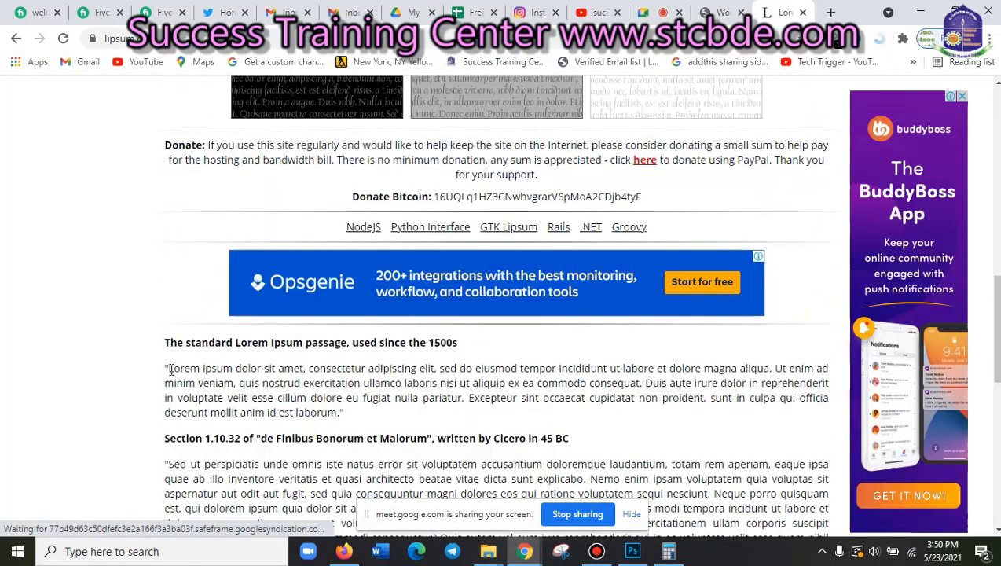
{"action": "left_click_drag", "start_coordinate": [194, 369], "coordinate": [769, 374]}
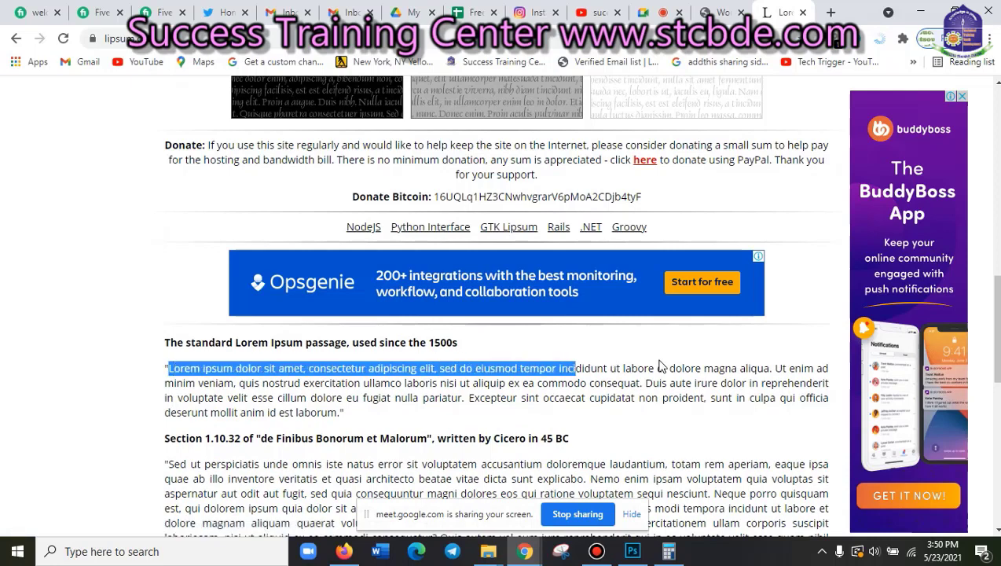
{"action": "right_click", "coordinate": [766, 374]}
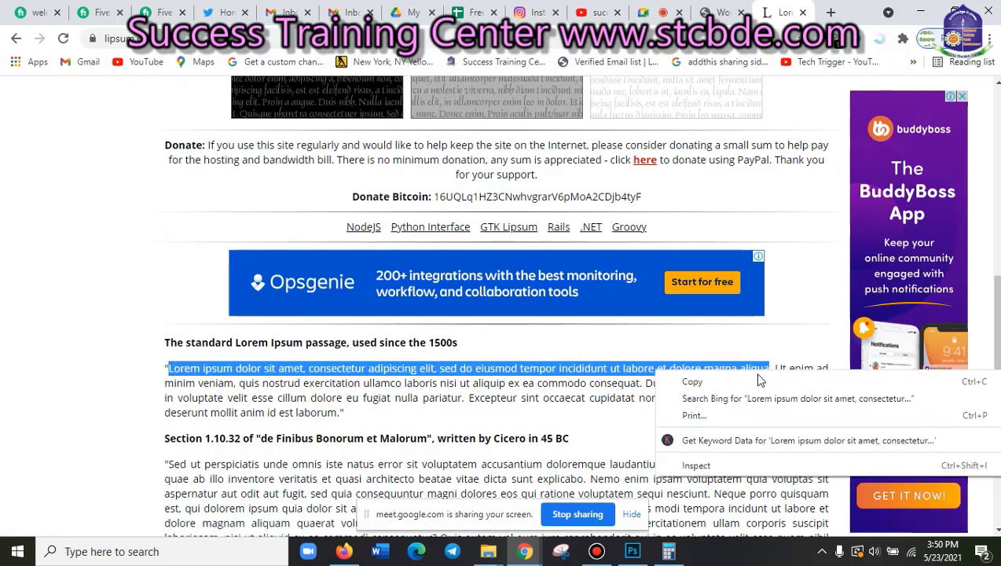
{"action": "left_click", "coordinate": [691, 378]}
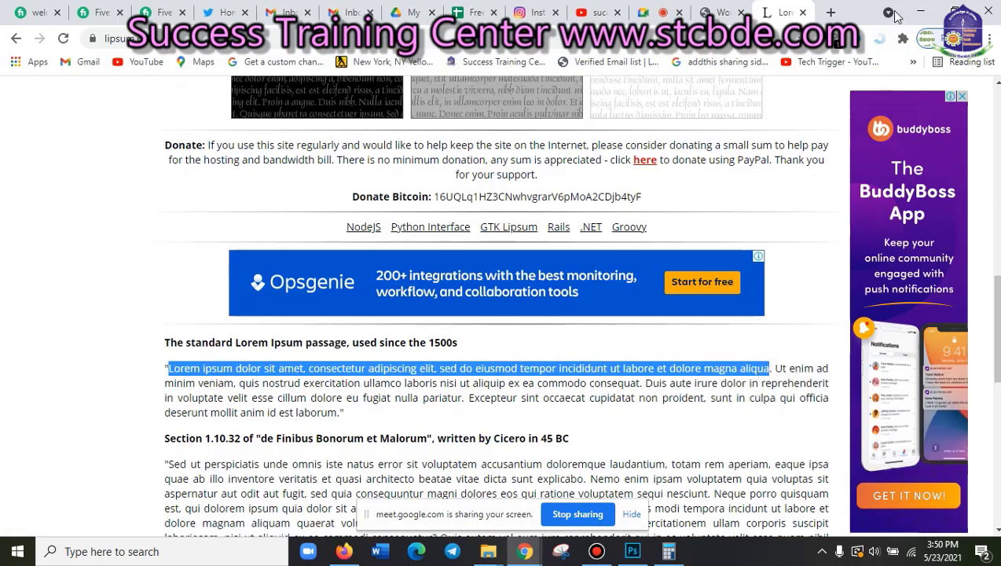
{"action": "left_click", "coordinate": [716, 12]}
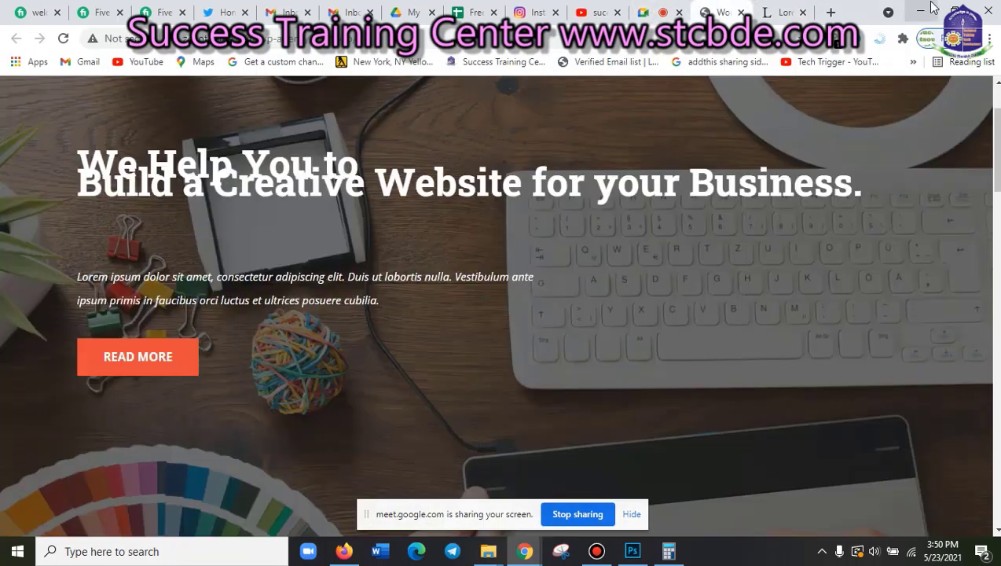
{"action": "left_click", "coordinate": [920, 11]}
- Paste the Lorem ipsum sentence as Regular 24 pt text under the headline, breaking after 'eiusmod'
{"action": "left_click", "coordinate": [66, 215]}
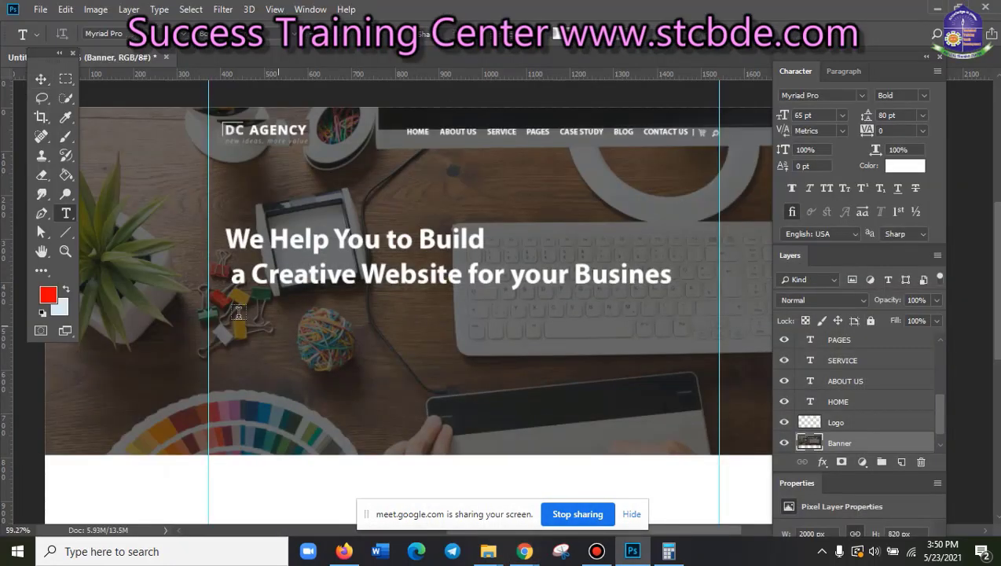
{"action": "left_click", "coordinate": [238, 317]}
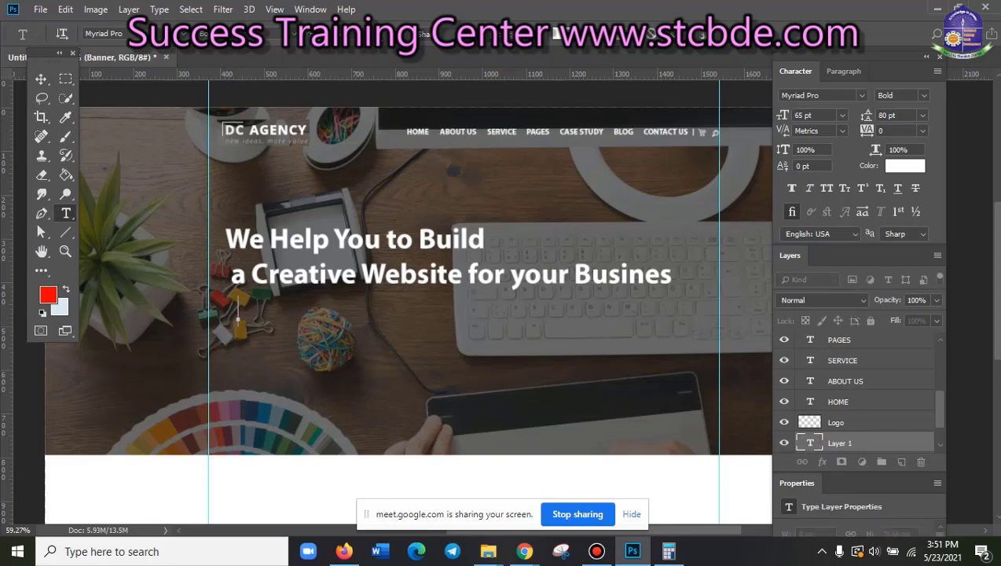
{"action": "left_click", "coordinate": [294, 35]}
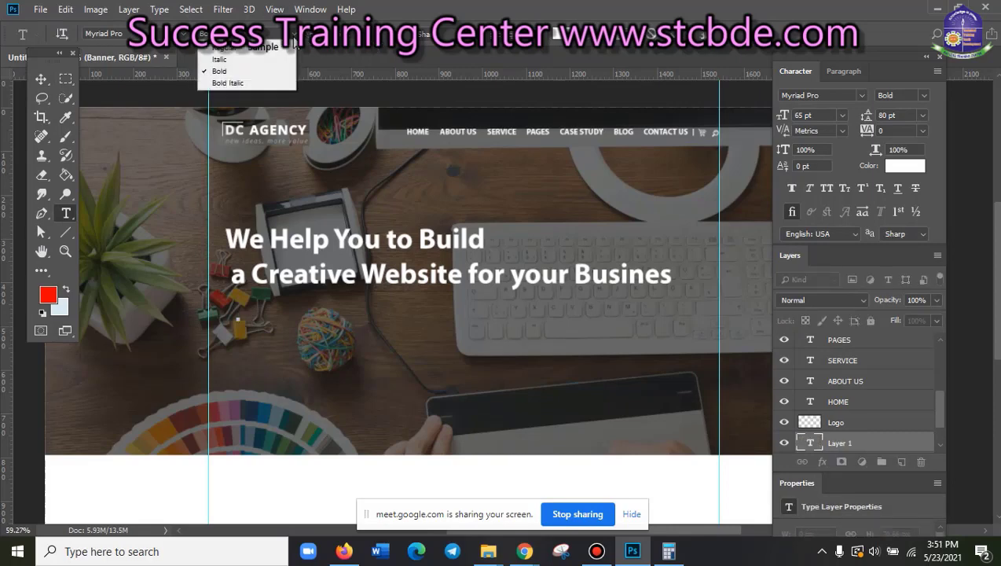
{"action": "left_click", "coordinate": [251, 49]}
{"action": "left_click", "coordinate": [381, 34]}
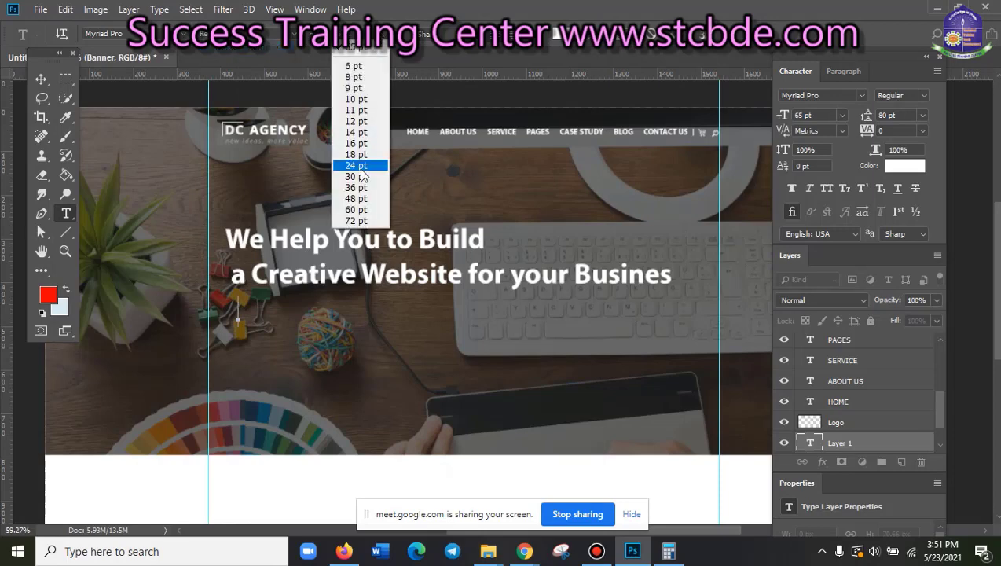
{"action": "left_click", "coordinate": [359, 153]}
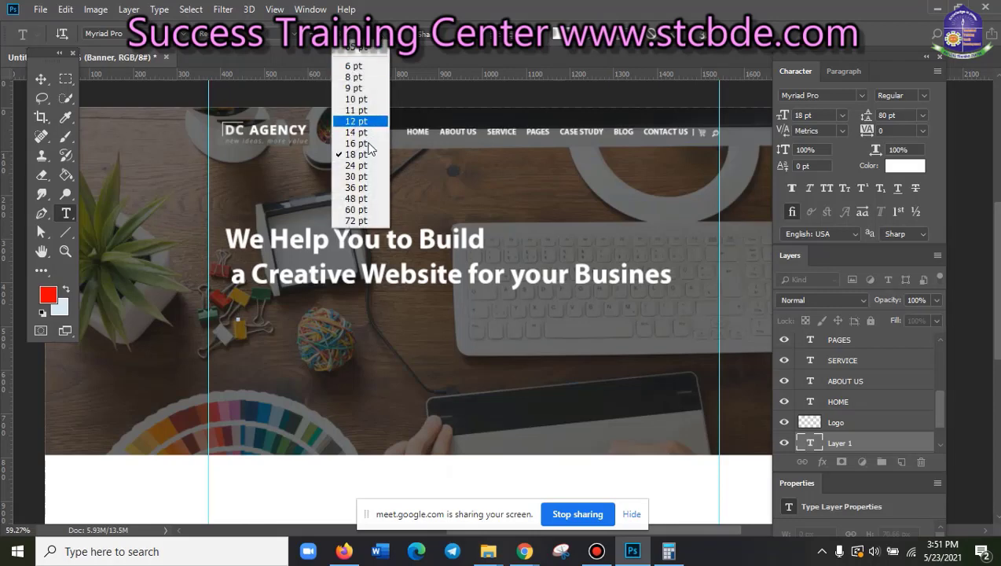
{"action": "left_click", "coordinate": [357, 166]}
{"action": "left_click", "coordinate": [238, 313]}
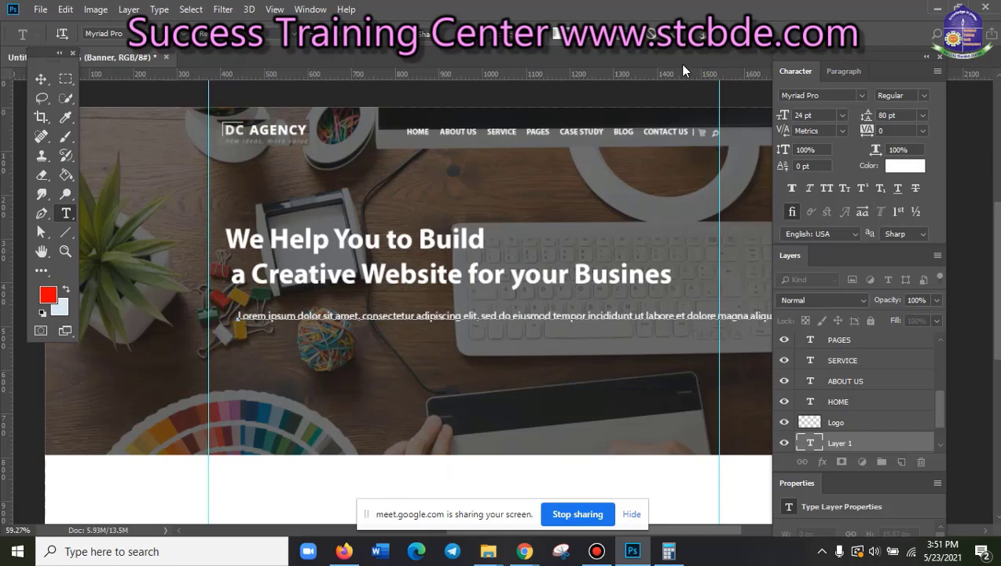
{"action": "key", "text": "Return"}
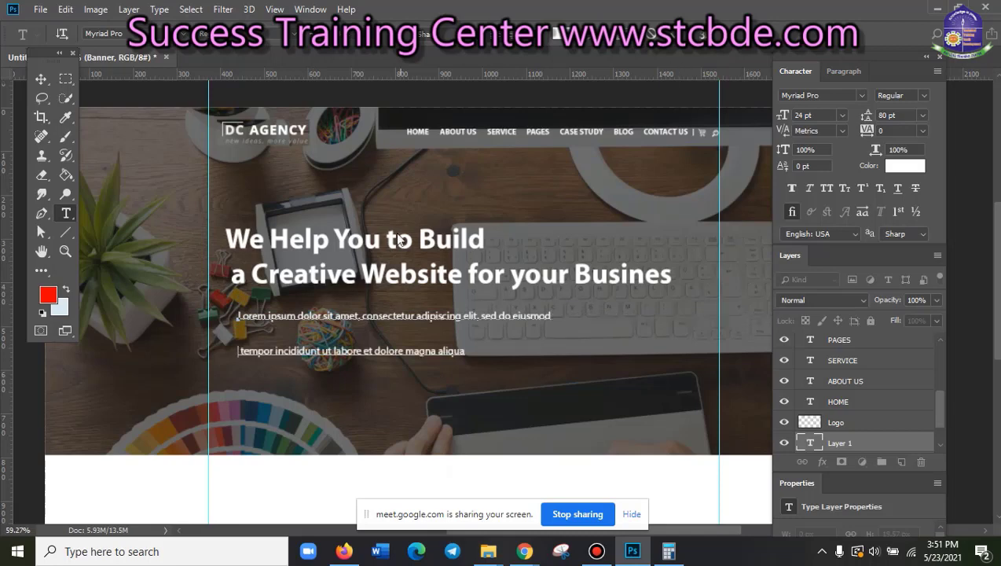
- Toggle the Firefox window from the taskbar and go back to Photoshop
{"action": "left_click", "coordinate": [345, 552]}
{"action": "left_click", "coordinate": [344, 552]}
{"action": "left_click", "coordinate": [344, 551]}
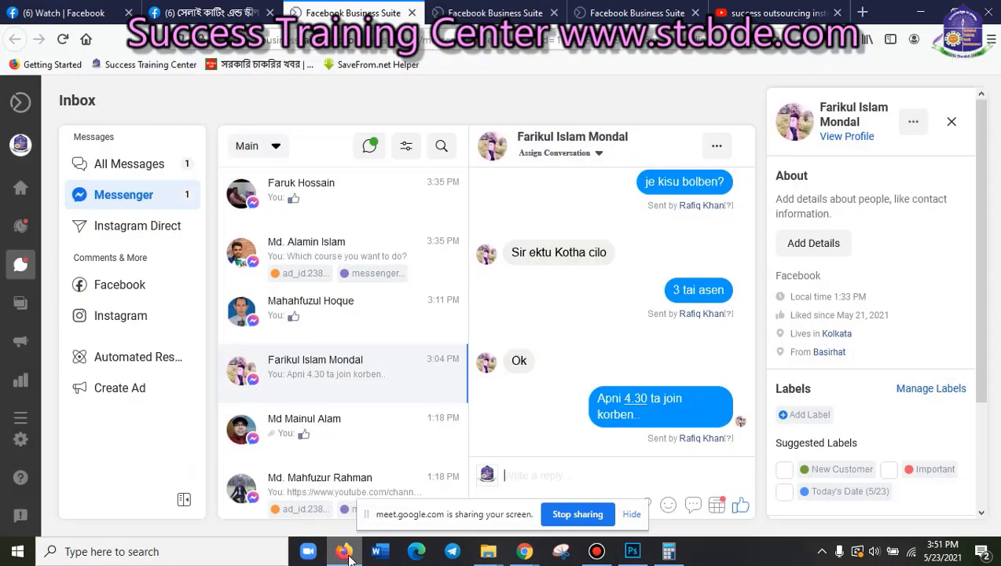
{"action": "left_click", "coordinate": [909, 9]}
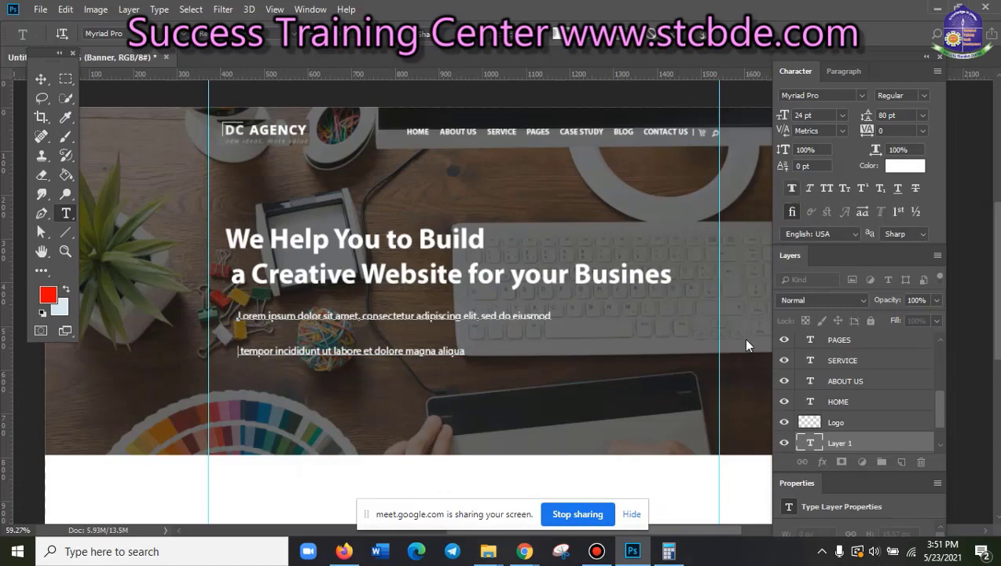
- Copy the agency site's address and send it in the Google Meet chat
{"action": "left_click", "coordinate": [467, 487]}
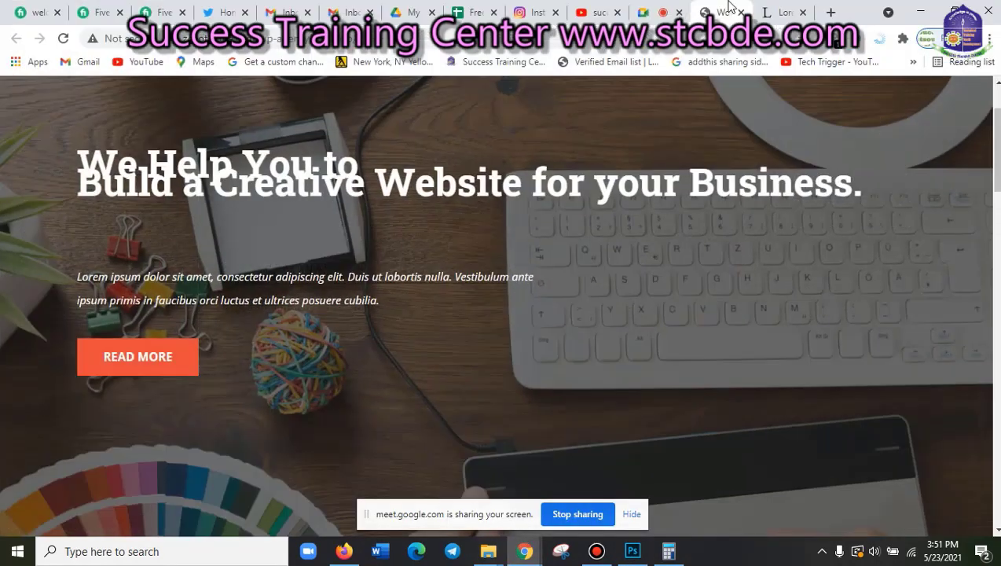
{"action": "right_click", "coordinate": [651, 38]}
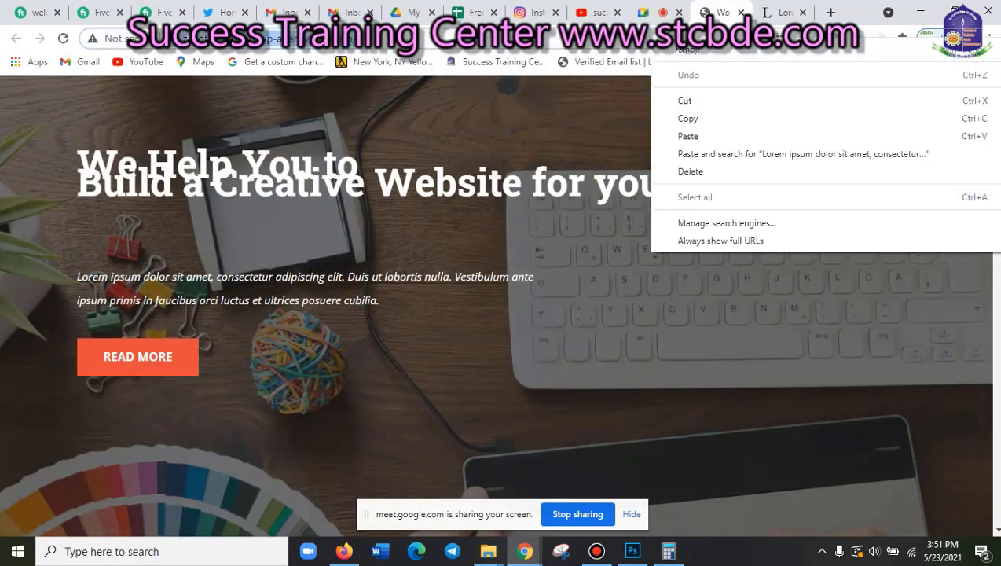
{"action": "left_click", "coordinate": [702, 118]}
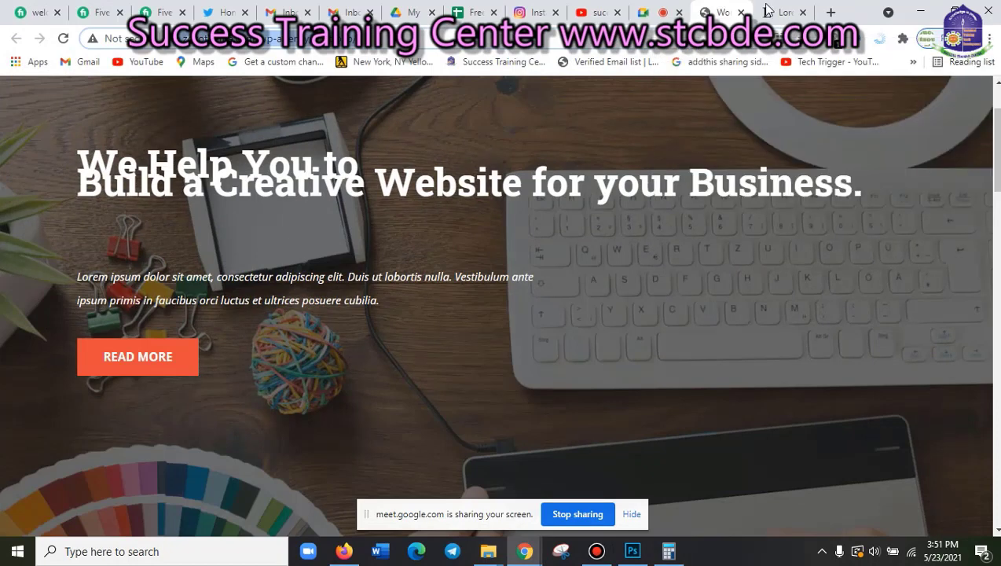
{"action": "left_click", "coordinate": [652, 12]}
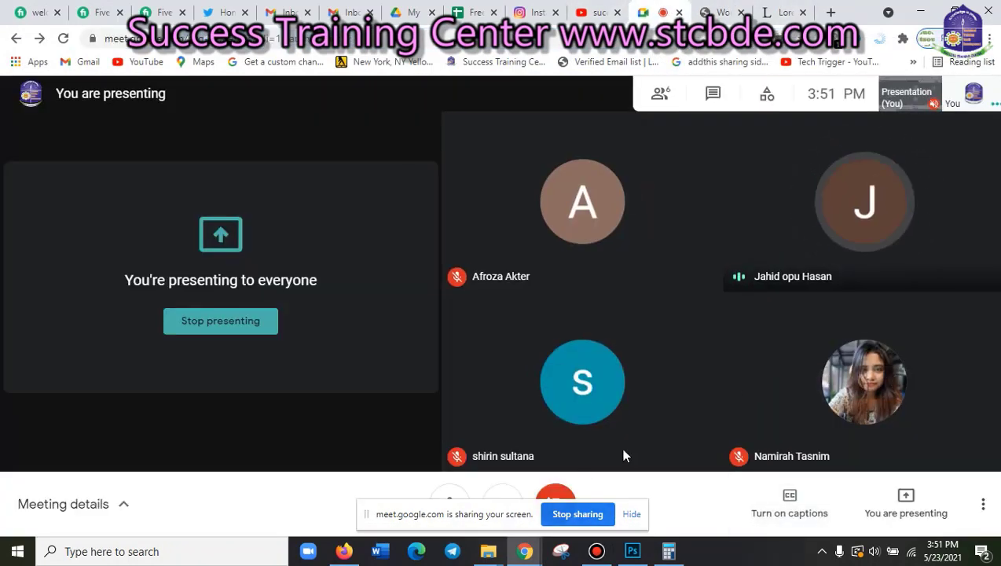
{"action": "left_click", "coordinate": [733, 103]}
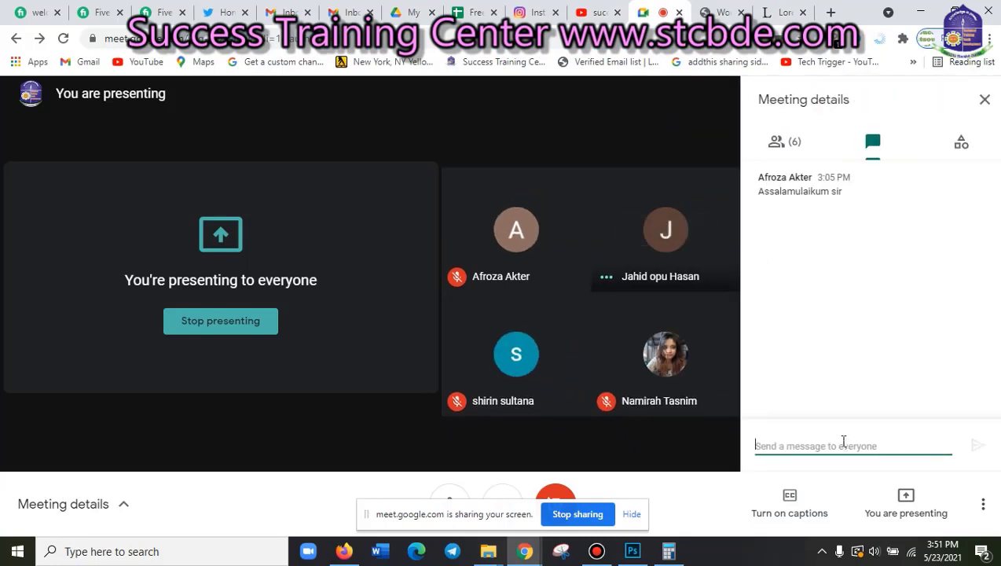
{"action": "type", "text": "http://wp.zozotheme.com/wp-agency/portfolio/"}
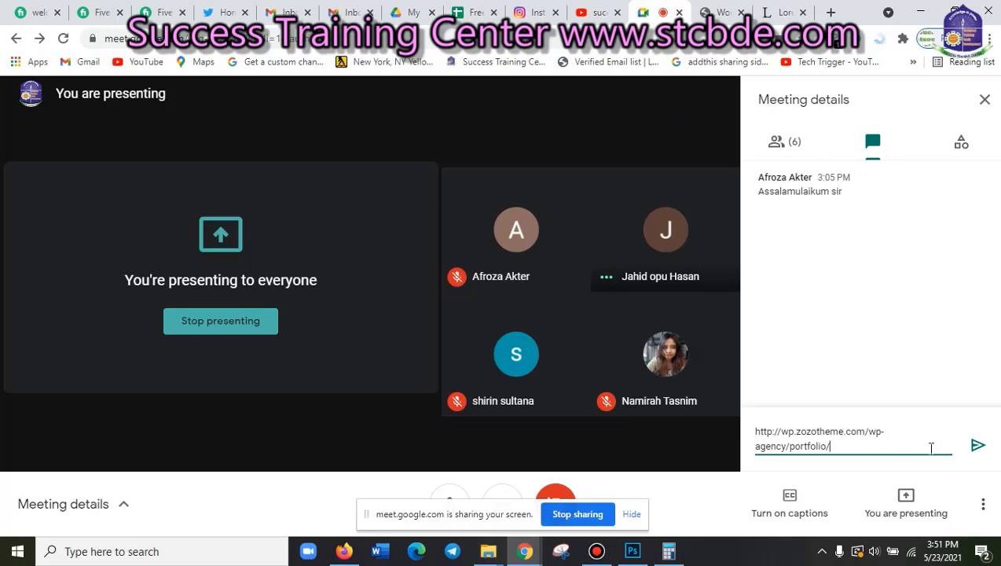
{"action": "left_click", "coordinate": [978, 446]}
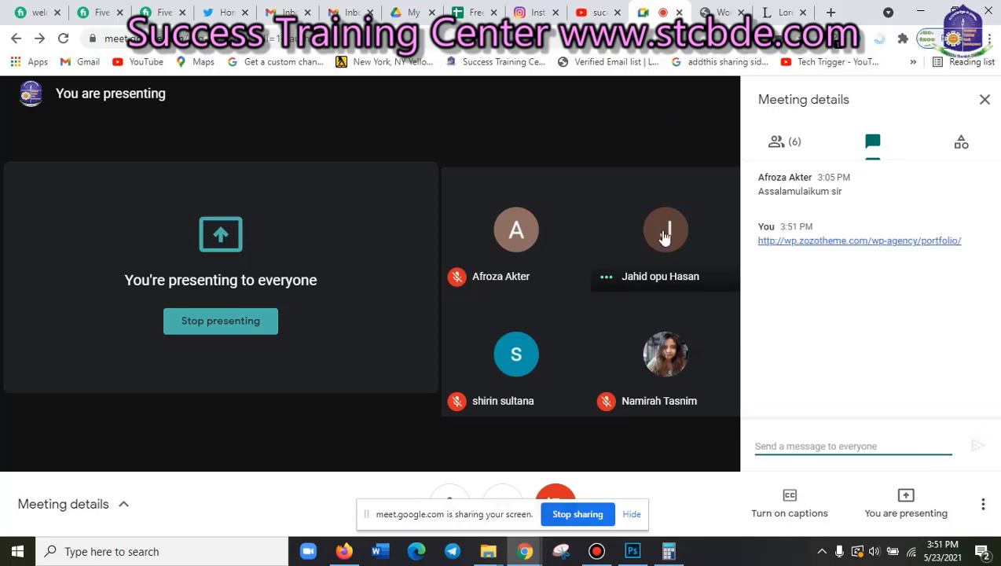
- Review the agency site, close the Lorem Ipsum tab, and bring the banner design forward
{"action": "left_click", "coordinate": [723, 9]}
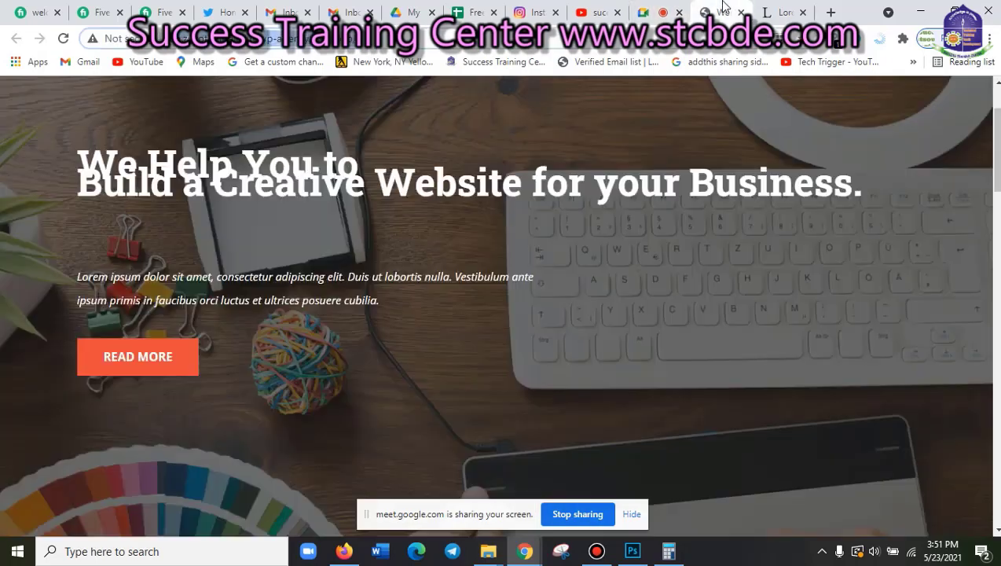
{"action": "left_click", "coordinate": [666, 7]}
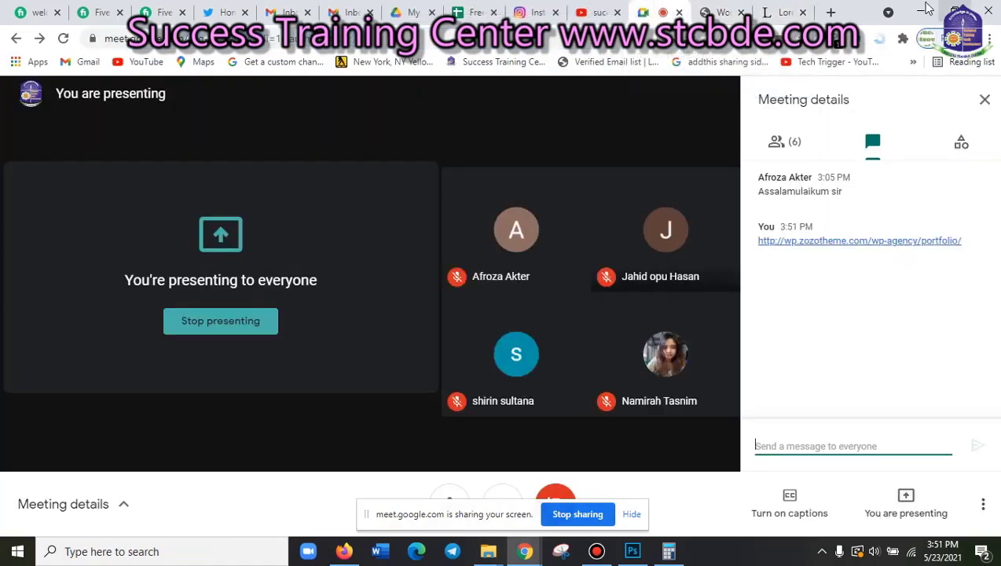
{"action": "left_click", "coordinate": [644, 553]}
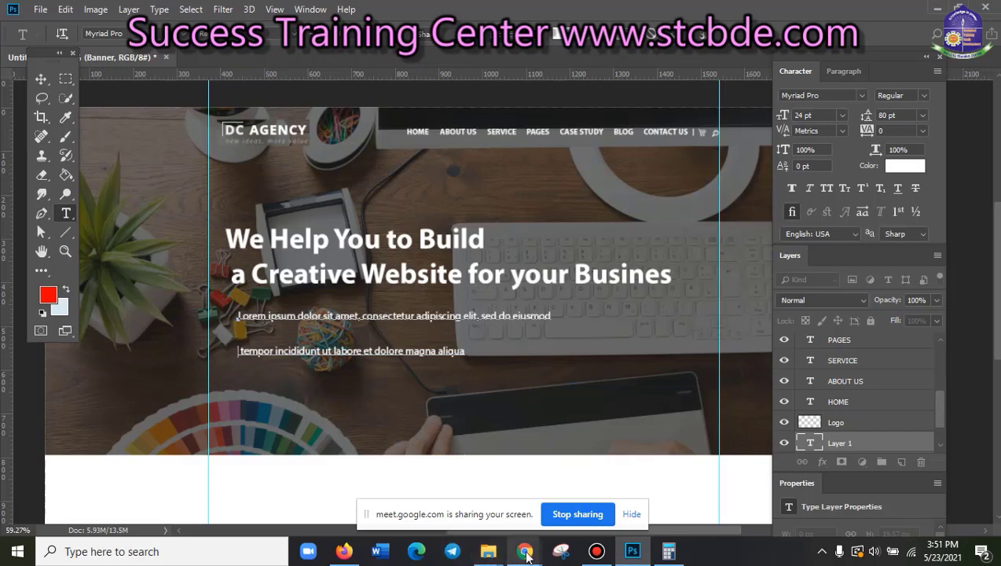
{"action": "mouse_move", "coordinate": [525, 551]}
{"action": "left_click", "coordinate": [589, 488]}
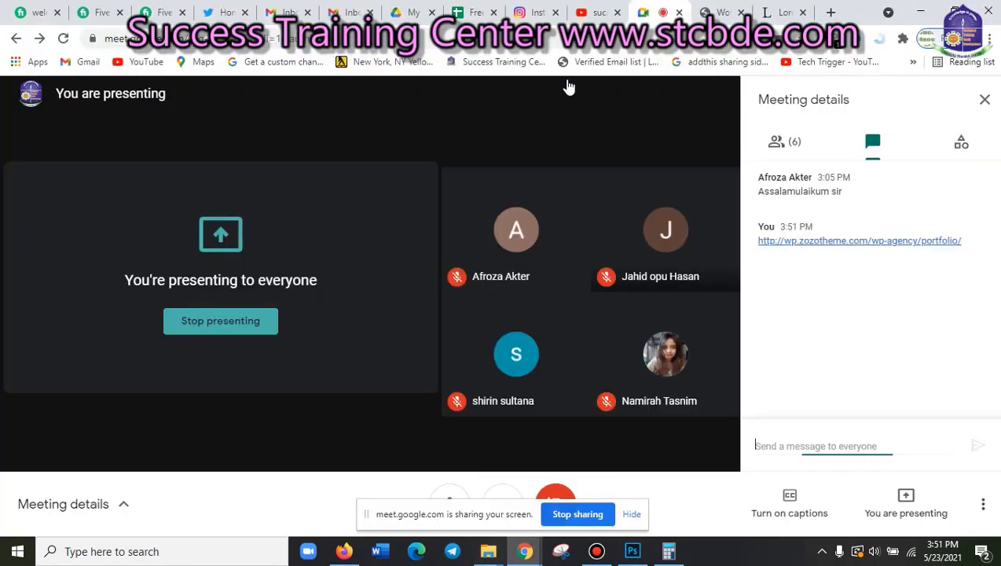
{"action": "left_click", "coordinate": [719, 12]}
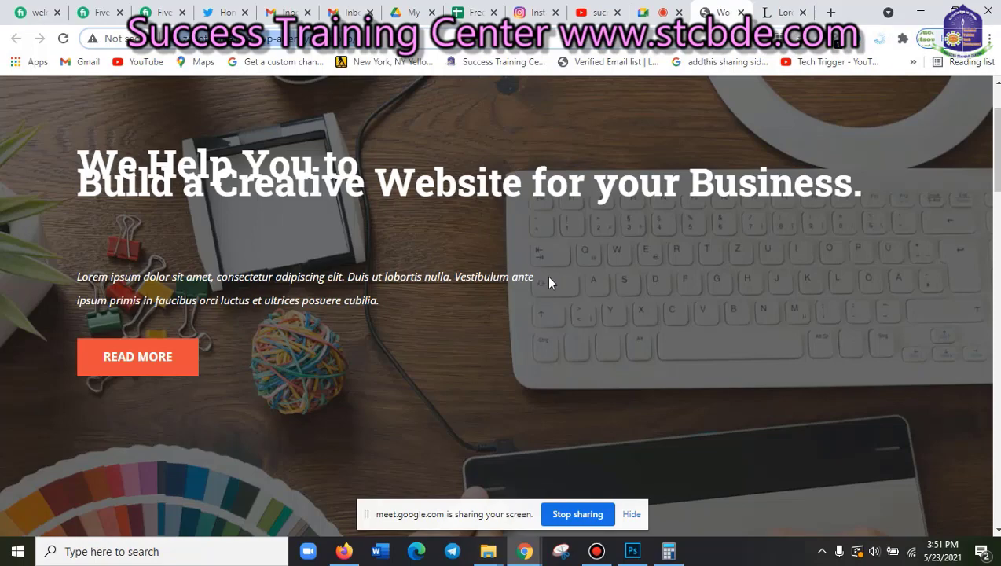
{"action": "left_click", "coordinate": [786, 13]}
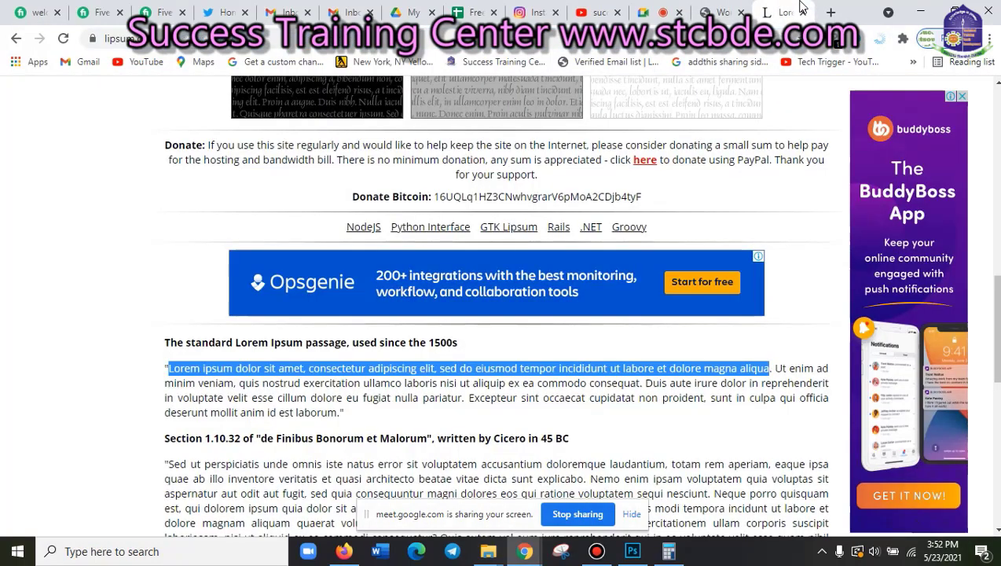
{"action": "left_click", "coordinate": [803, 12]}
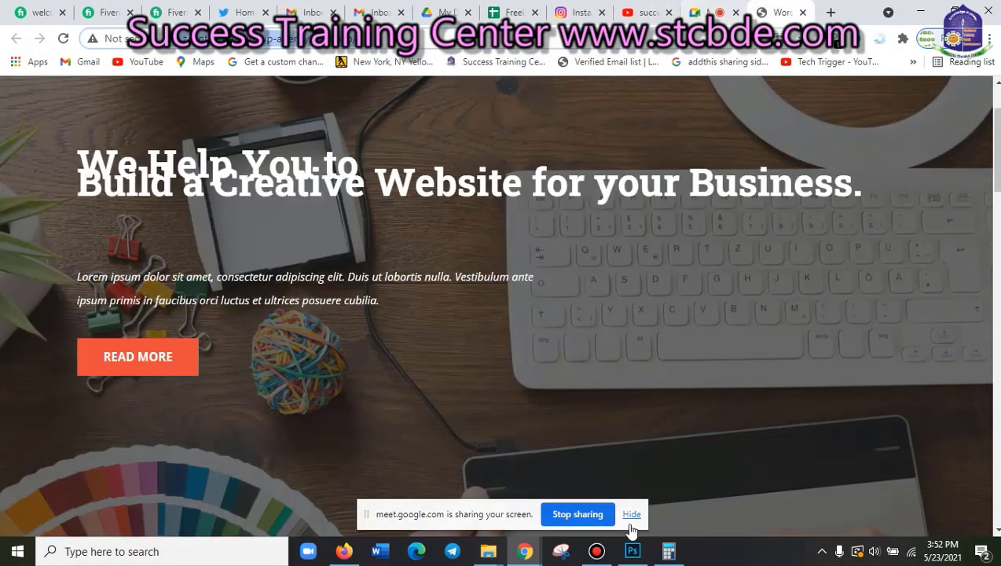
{"action": "left_click", "coordinate": [633, 551]}
- Lower the subtext leading to 60 pt, then to 40 pt
{"action": "scroll", "coordinate": [532, 372], "scroll_direction": "up", "scroll_amount": 1}
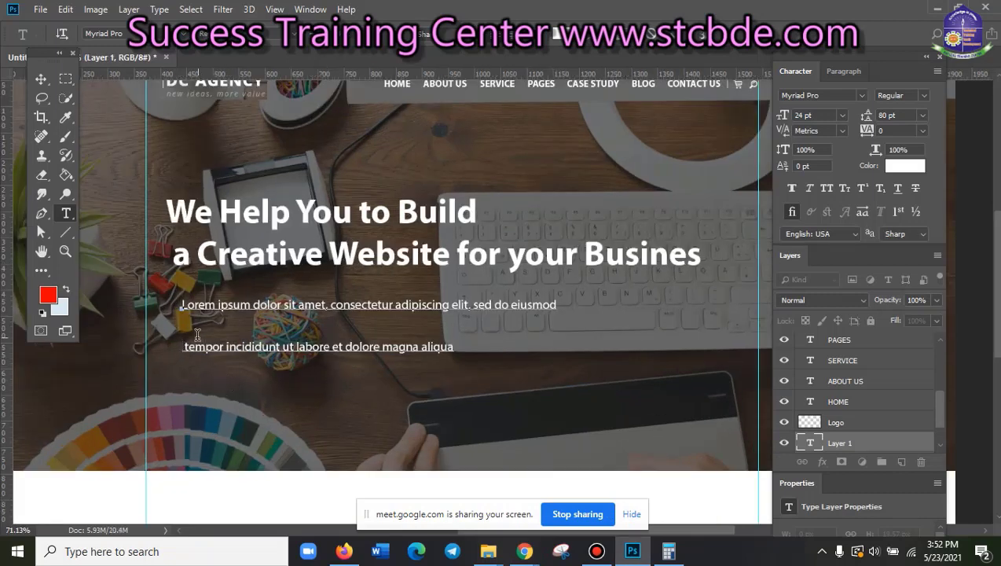
{"action": "left_click", "coordinate": [923, 116]}
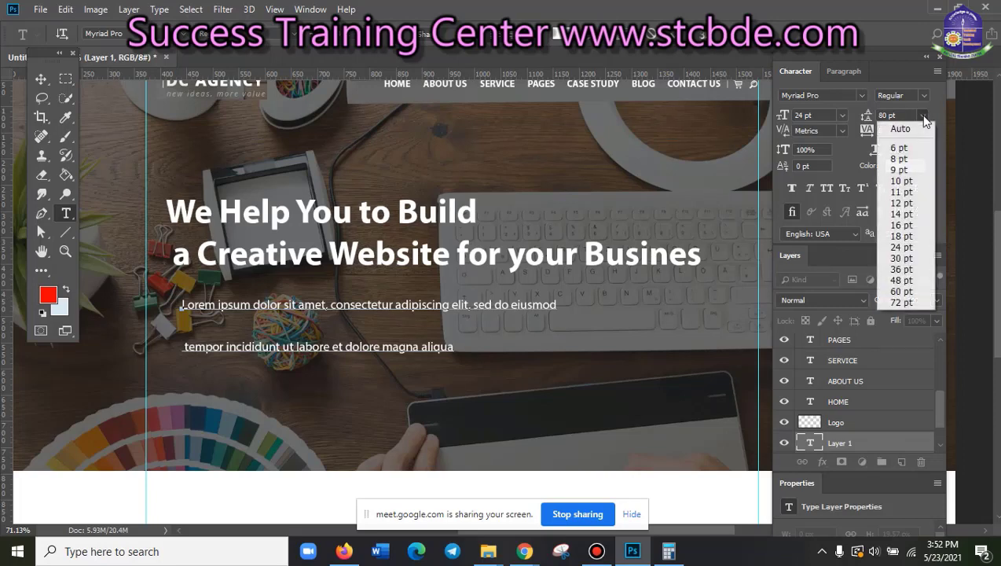
{"action": "left_click", "coordinate": [903, 292]}
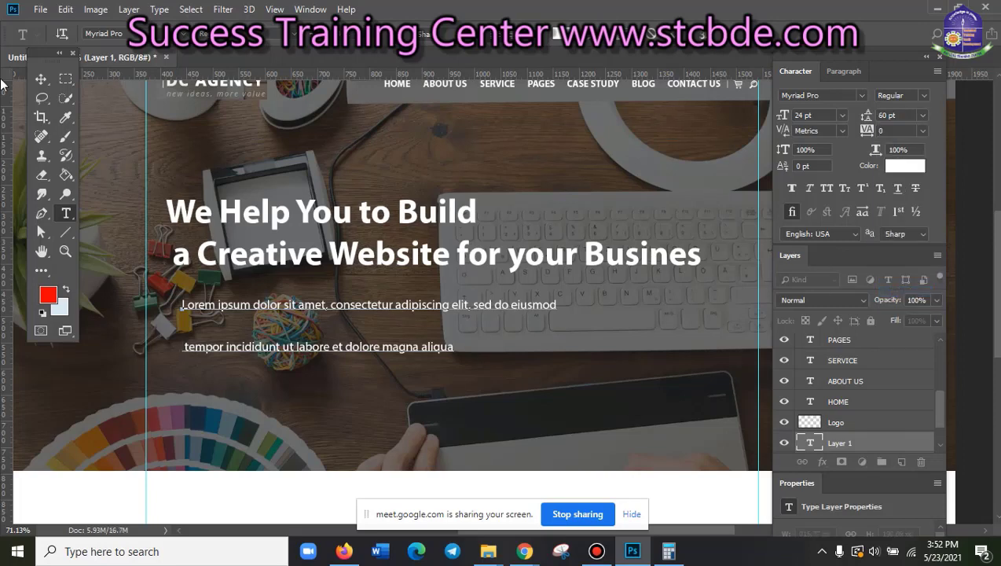
{"action": "left_click", "coordinate": [40, 79]}
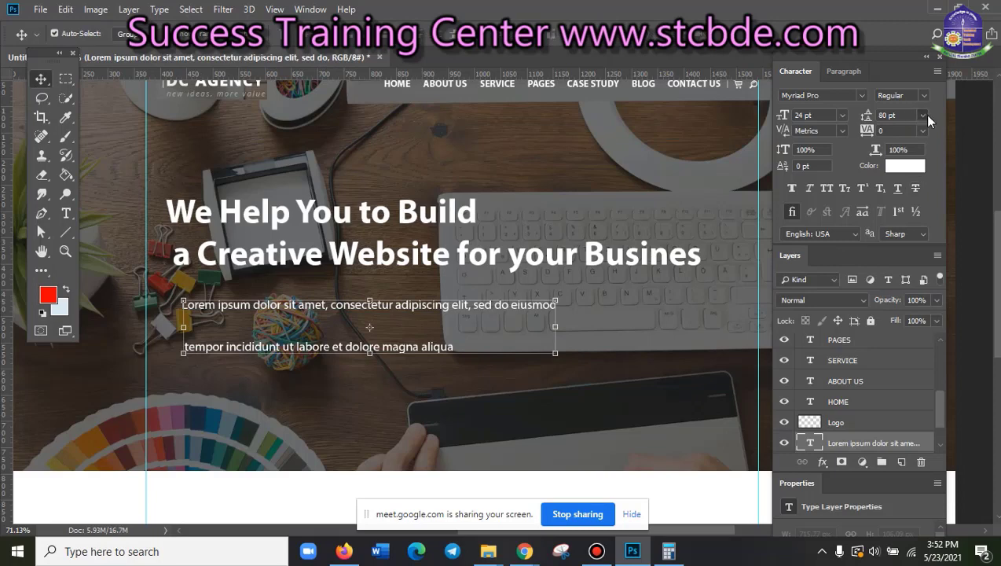
{"action": "left_click", "coordinate": [925, 115]}
{"action": "left_click", "coordinate": [909, 291]}
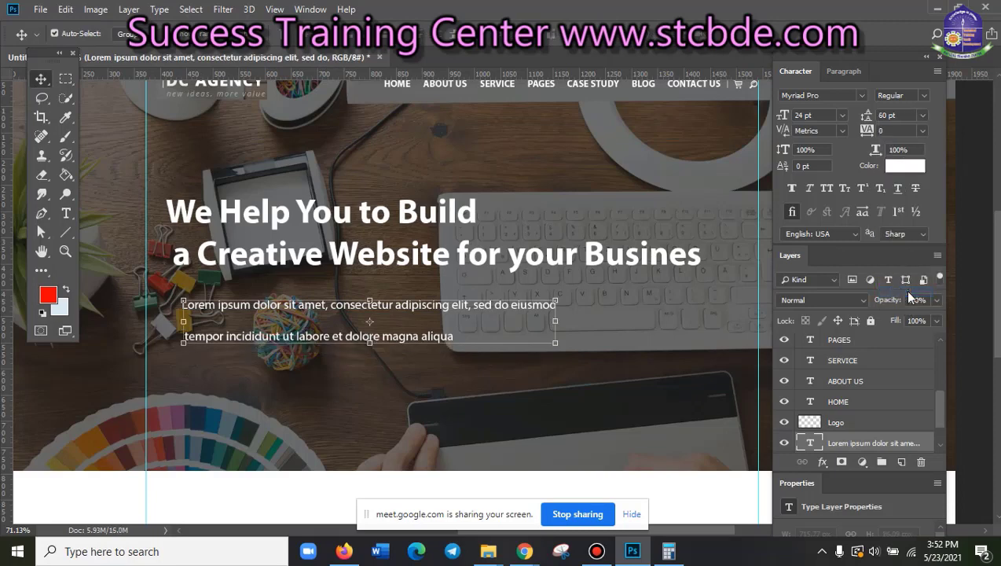
{"action": "left_click", "coordinate": [886, 116]}
{"action": "type", "text": "40"}
{"action": "key", "text": "Return"}
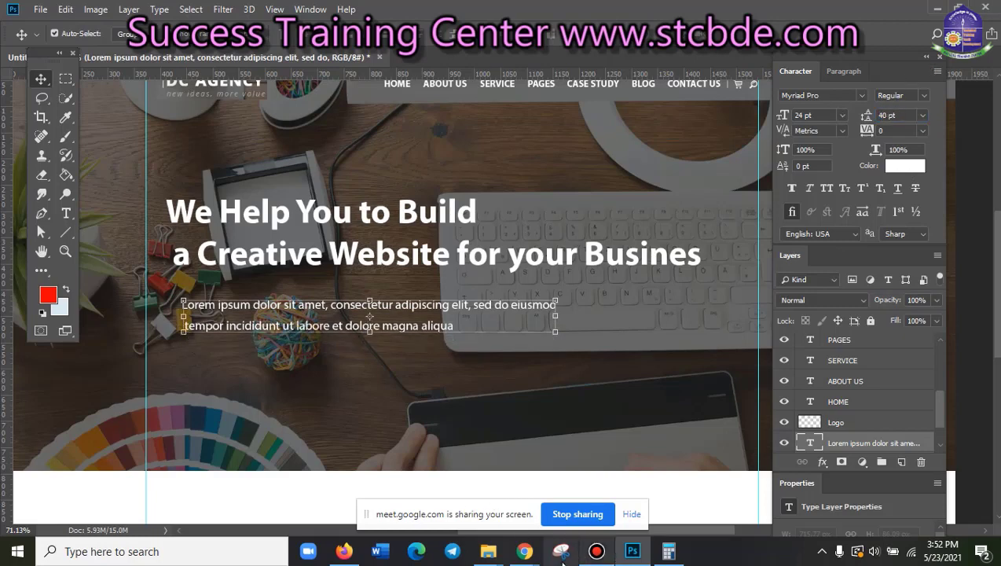
- After checking the reference site, try 30 pt and settle the subtext leading at 35 pt
{"action": "mouse_move", "coordinate": [524, 551]}
{"action": "left_click", "coordinate": [472, 503]}
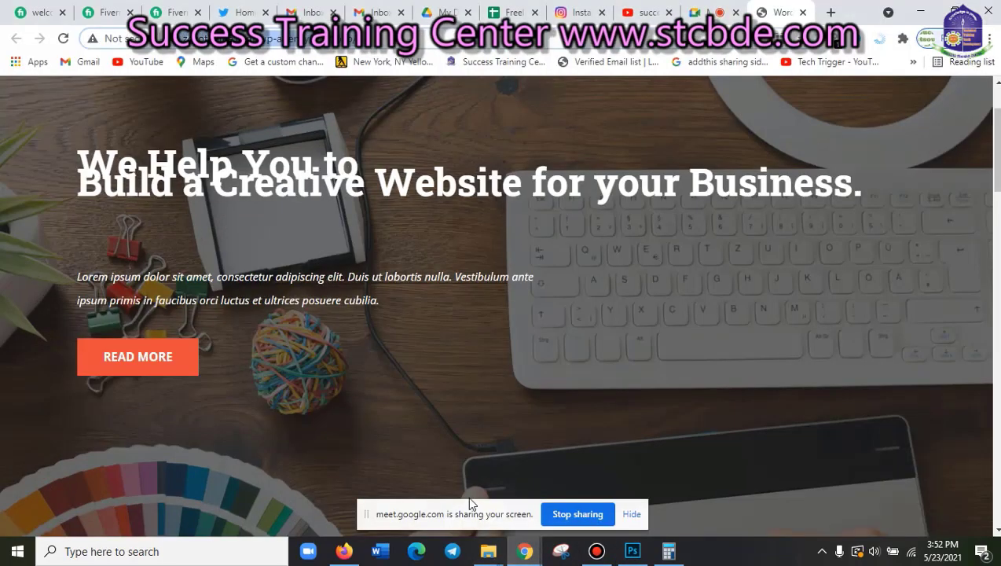
{"action": "left_click", "coordinate": [923, 9]}
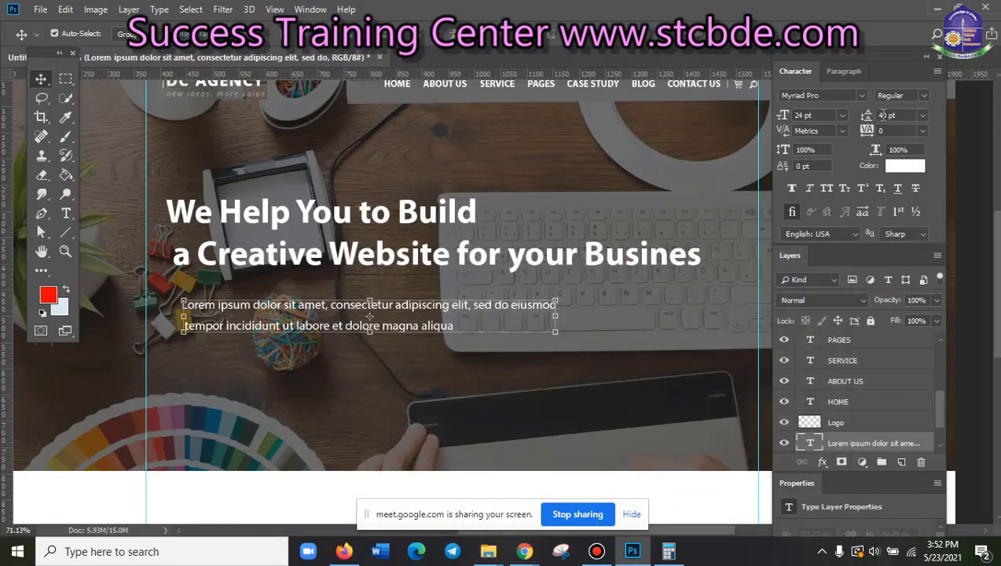
{"action": "type", "text": "30"}
{"action": "key", "text": "Return"}
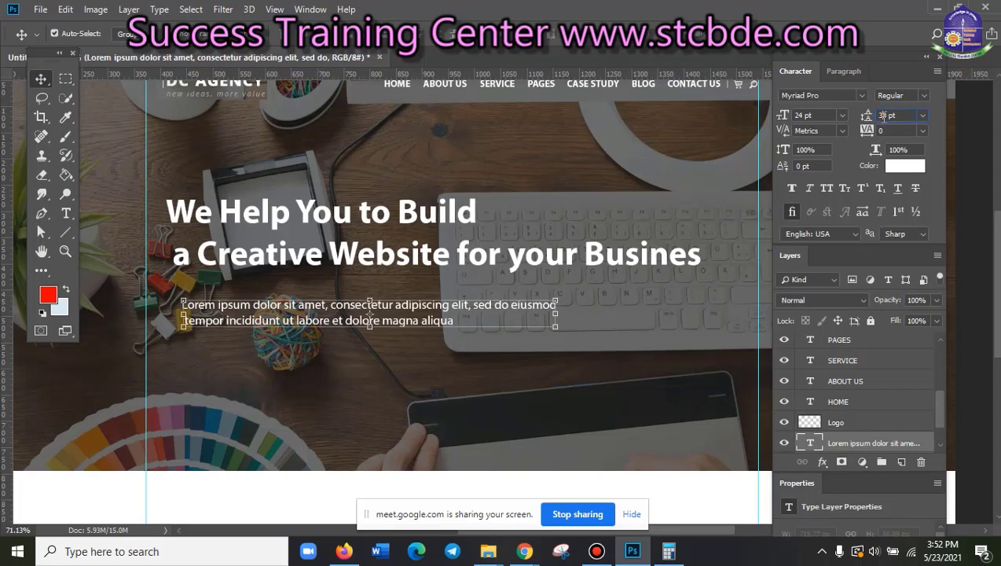
{"action": "type", "text": "35"}
{"action": "key", "text": "Return"}
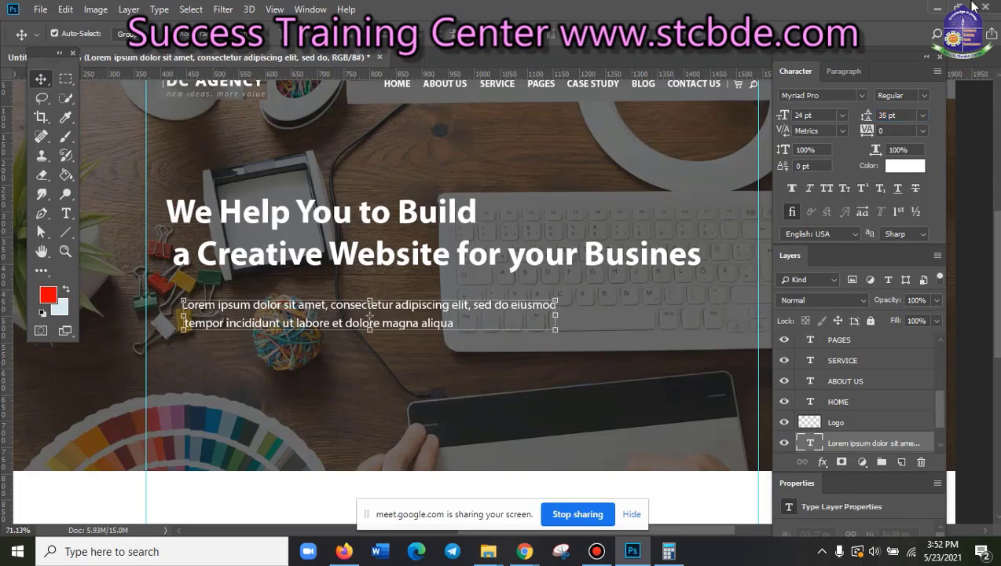
- Delete the extra space before 'tempor' so both subtext lines start flush
{"action": "left_click", "coordinate": [313, 448]}
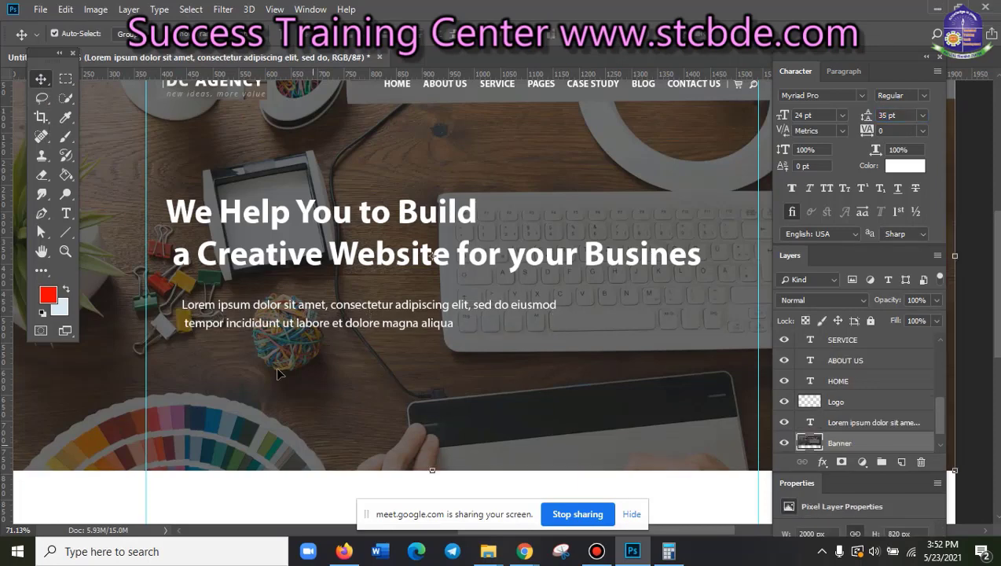
{"action": "scroll", "coordinate": [266, 375], "scroll_direction": "up", "scroll_amount": 1}
{"action": "scroll", "coordinate": [221, 342], "scroll_direction": "up", "scroll_amount": 3}
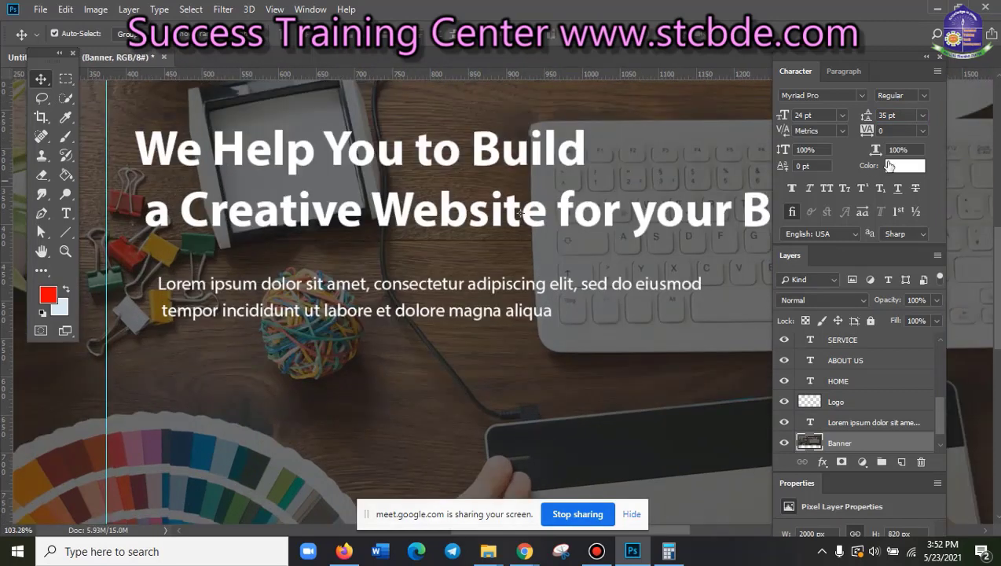
{"action": "left_click", "coordinate": [845, 360]}
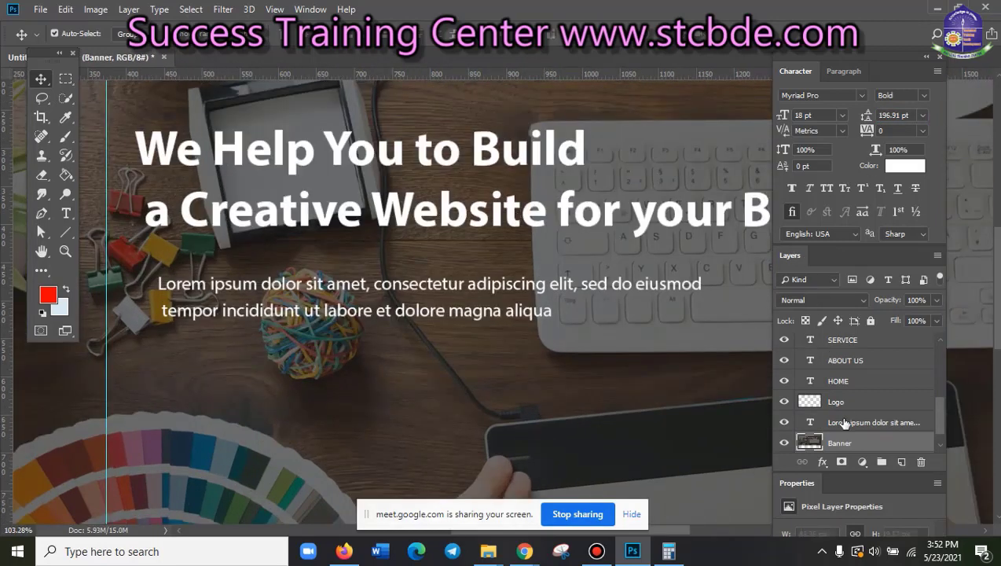
{"action": "left_click", "coordinate": [813, 423]}
{"action": "double_click", "coordinate": [813, 423]}
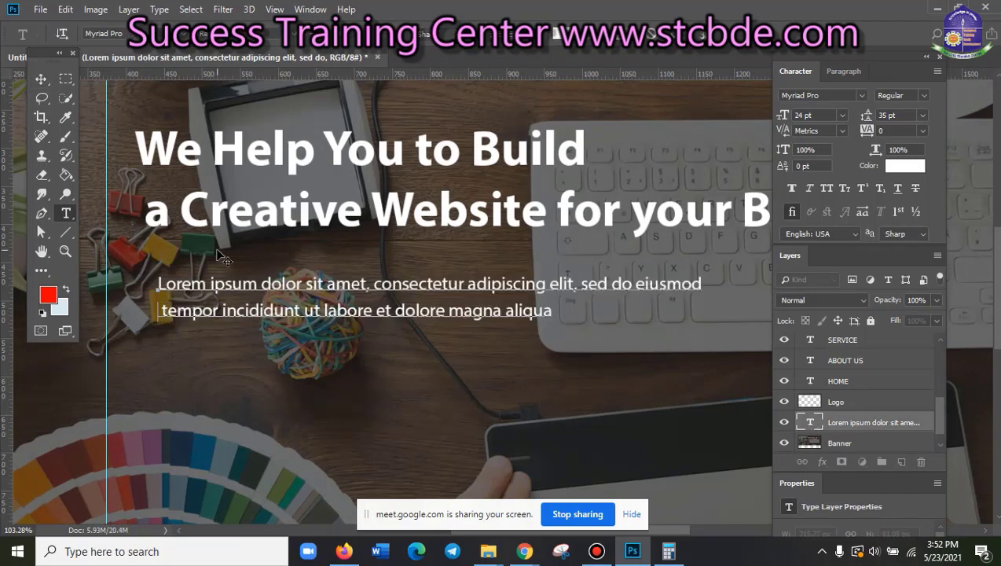
{"action": "key", "text": "Delete"}
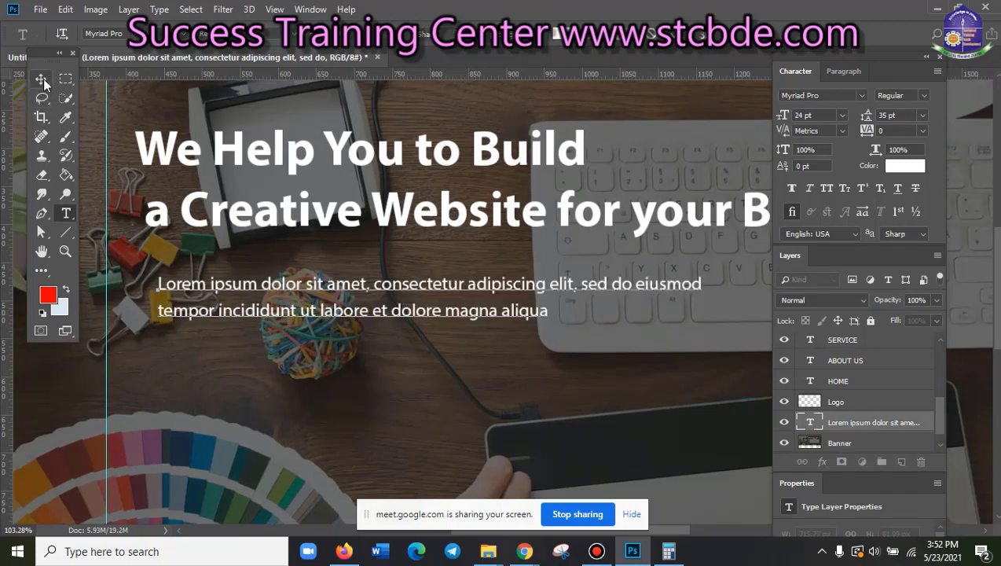
{"action": "left_click", "coordinate": [41, 79]}
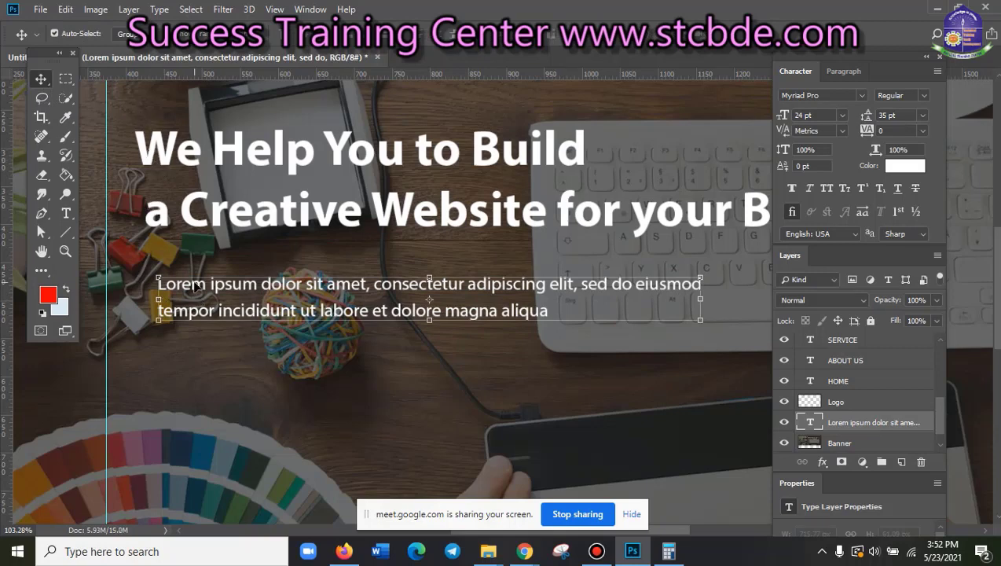
- Add a vertical guide at the headline's left edge and move the subtext onto it
{"action": "left_click_drag", "start_coordinate": [194, 289], "coordinate": [186, 288]}
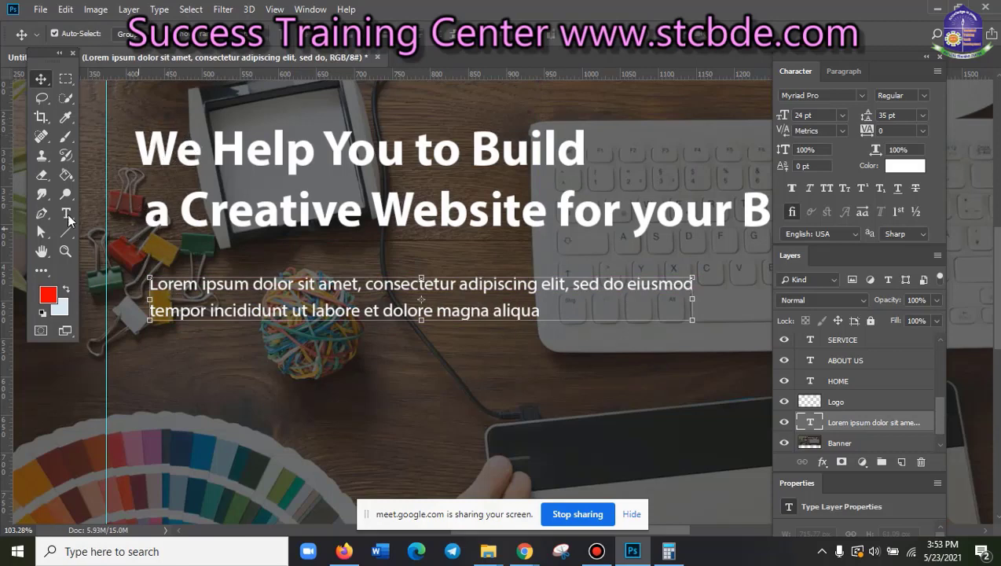
{"action": "left_click_drag", "start_coordinate": [8, 149], "coordinate": [134, 147]}
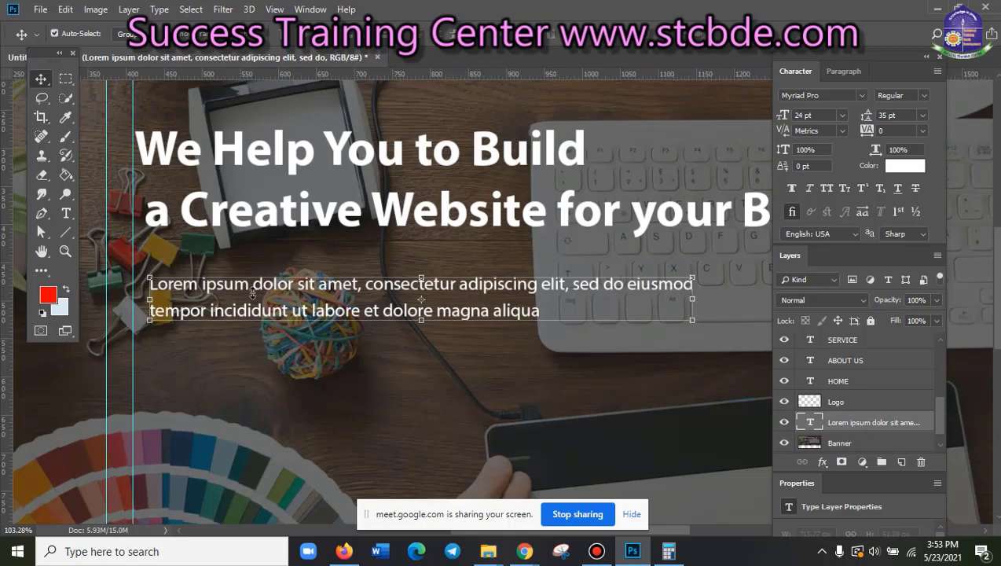
{"action": "key", "text": "Return"}
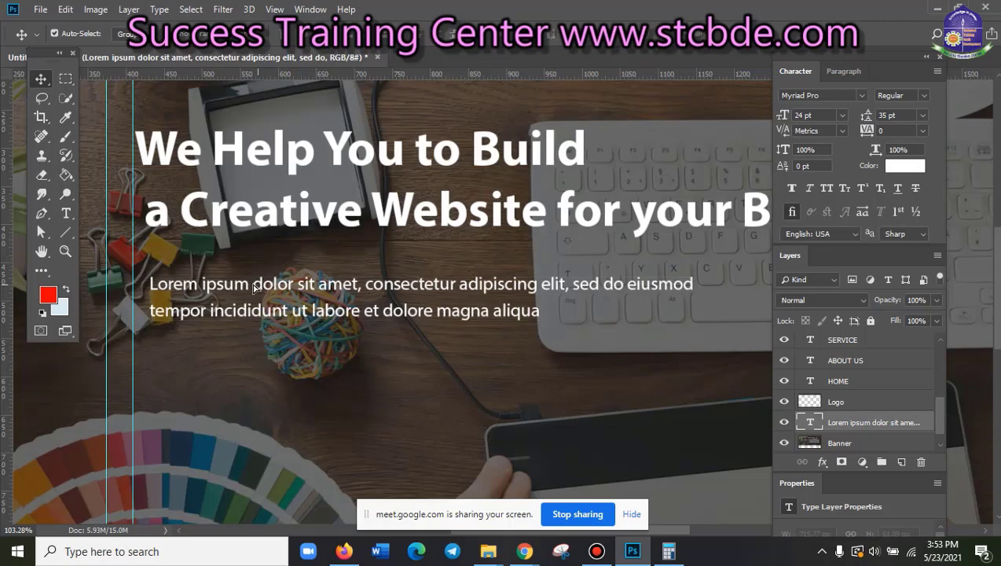
{"action": "left_click_drag", "start_coordinate": [255, 287], "coordinate": [239, 284]}
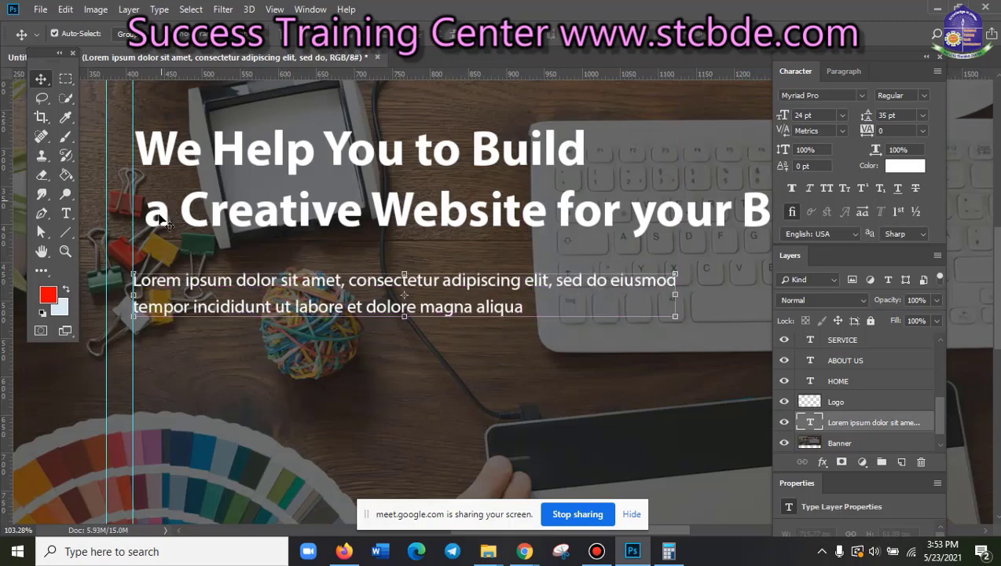
{"action": "left_click", "coordinate": [206, 173]}
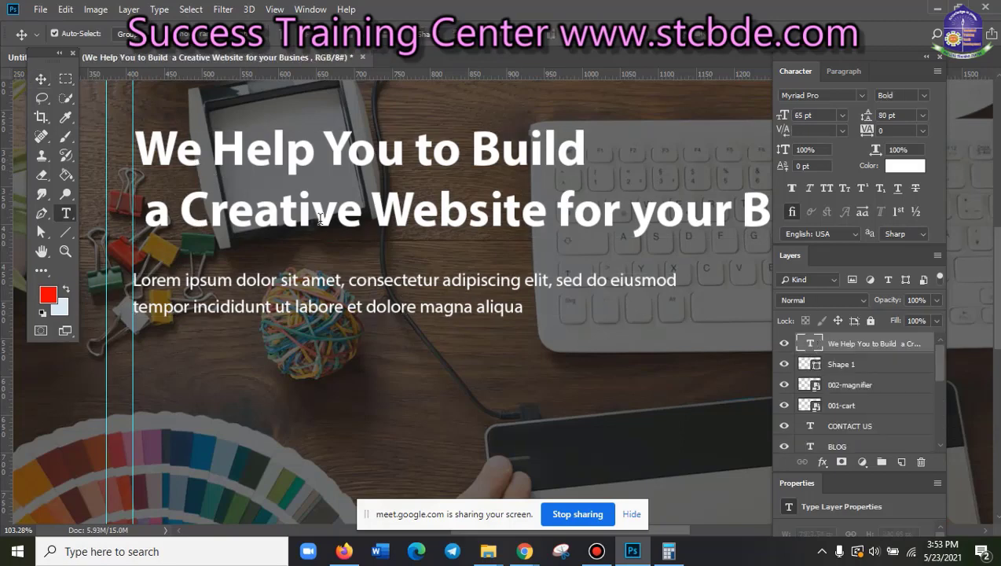
{"action": "double_click", "coordinate": [812, 343]}
{"action": "left_click", "coordinate": [146, 211]}
{"action": "key", "text": "BackSpace"}
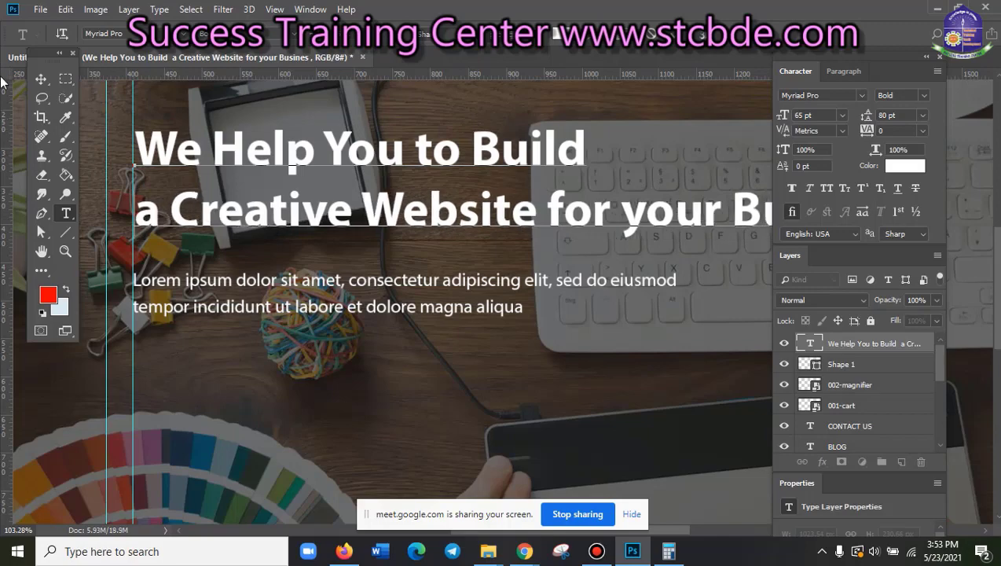
{"action": "left_click", "coordinate": [33, 77]}
{"action": "scroll", "coordinate": [279, 351], "scroll_direction": "down", "scroll_amount": 2}
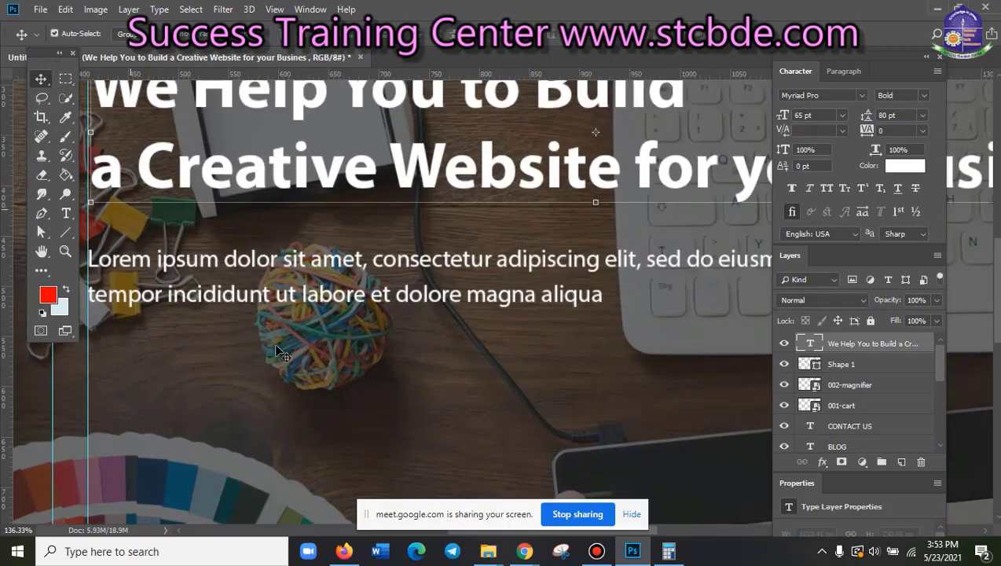
{"action": "scroll", "coordinate": [279, 351], "scroll_direction": "down", "scroll_amount": 2}
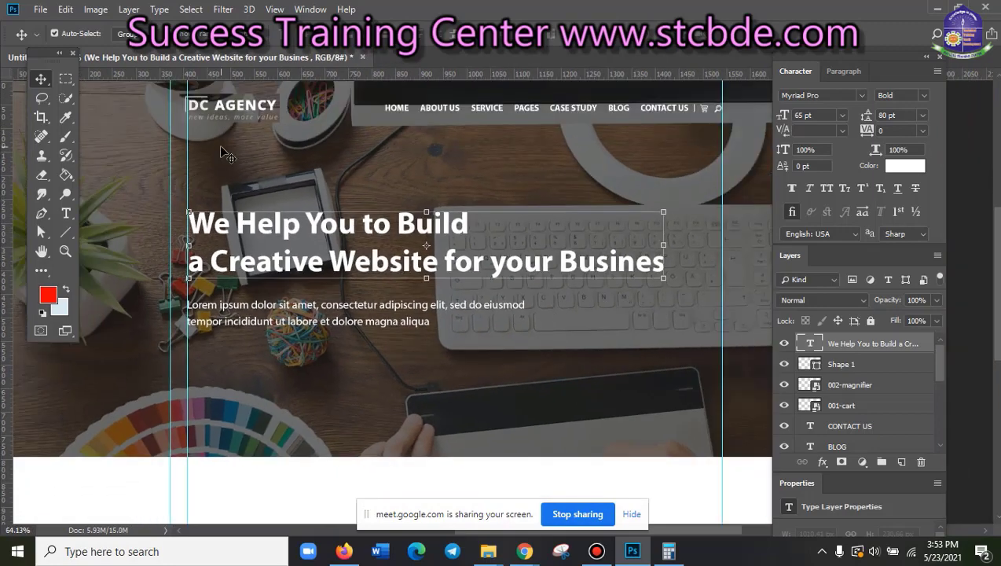
{"action": "left_click_drag", "start_coordinate": [185, 155], "coordinate": [3, 164]}
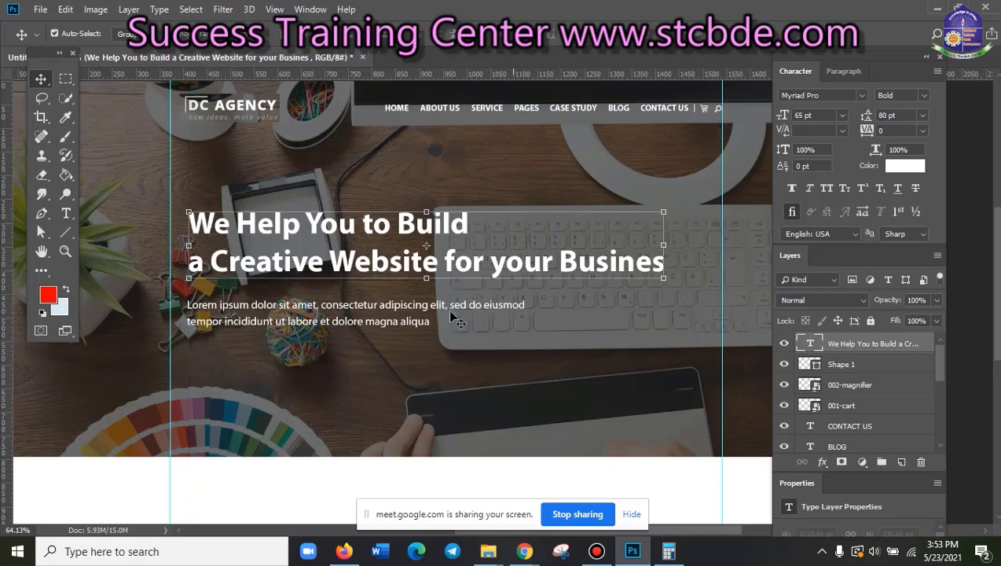
{"action": "left_click", "coordinate": [450, 363]}
{"action": "scroll", "coordinate": [449, 361], "scroll_direction": "up", "scroll_amount": 2}
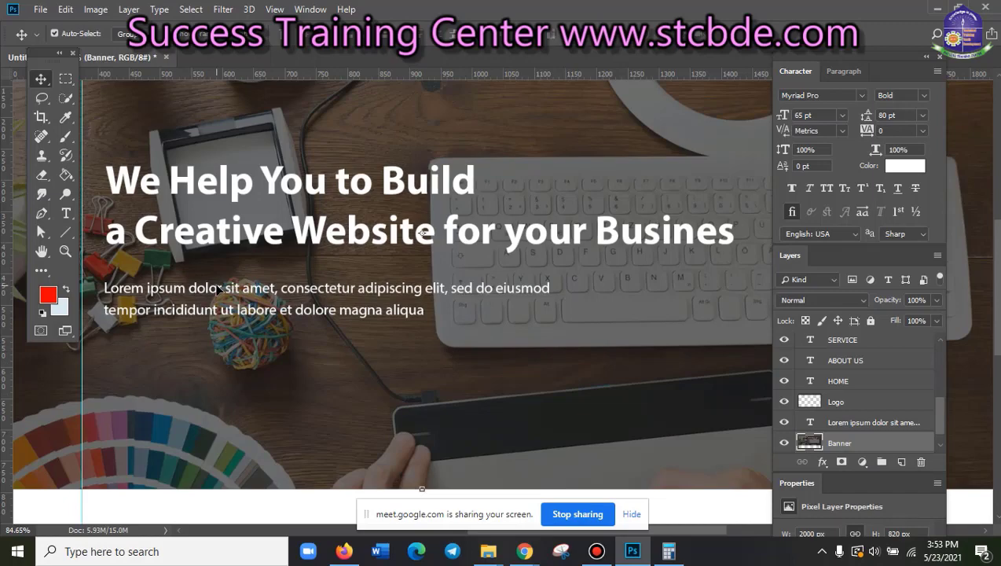
{"action": "scroll", "coordinate": [264, 347], "scroll_direction": "up", "scroll_amount": 2}
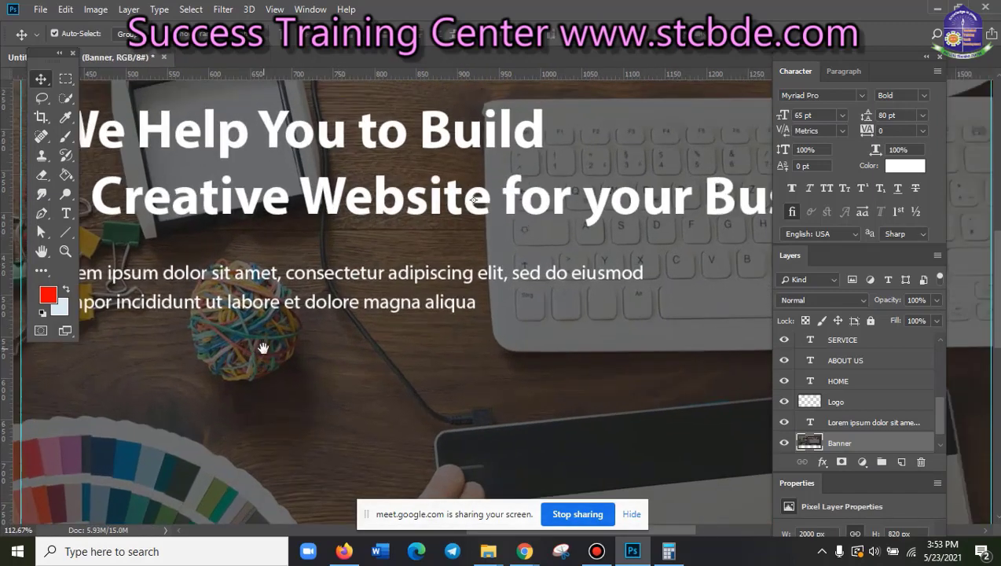
{"action": "left_click_drag", "start_coordinate": [264, 347], "coordinate": [382, 332]}
{"action": "scroll", "coordinate": [305, 320], "scroll_direction": "up", "scroll_amount": 1}
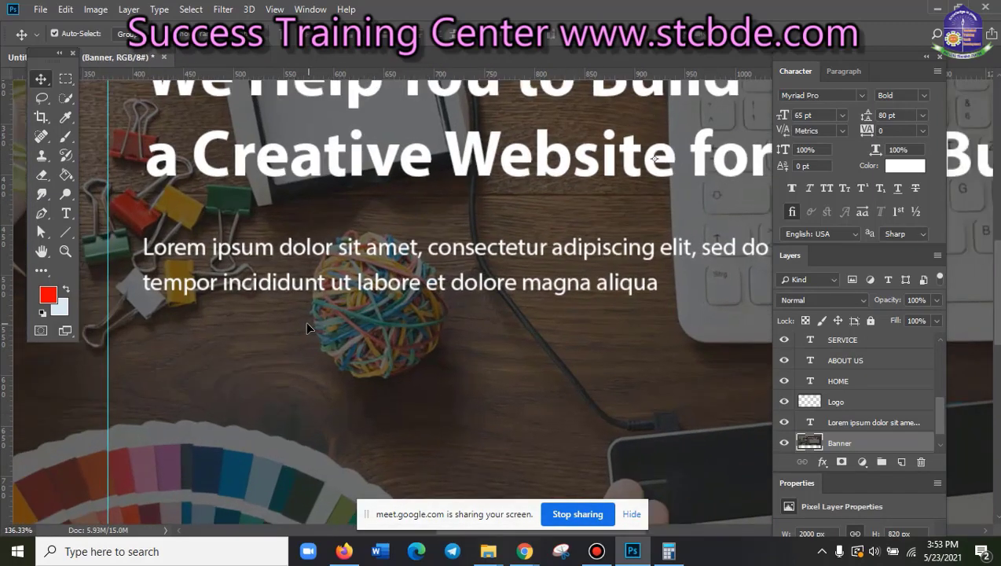
{"action": "scroll", "coordinate": [306, 327], "scroll_direction": "down", "scroll_amount": 1}
{"action": "left_click", "coordinate": [312, 265]}
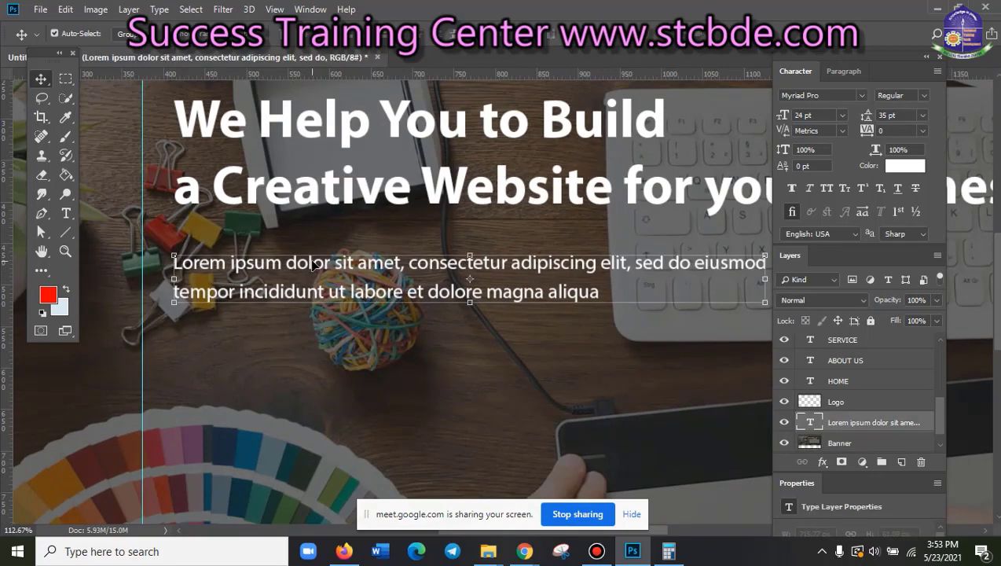
{"action": "left_click", "coordinate": [387, 302]}
{"action": "scroll", "coordinate": [391, 307], "scroll_direction": "down", "scroll_amount": 1}
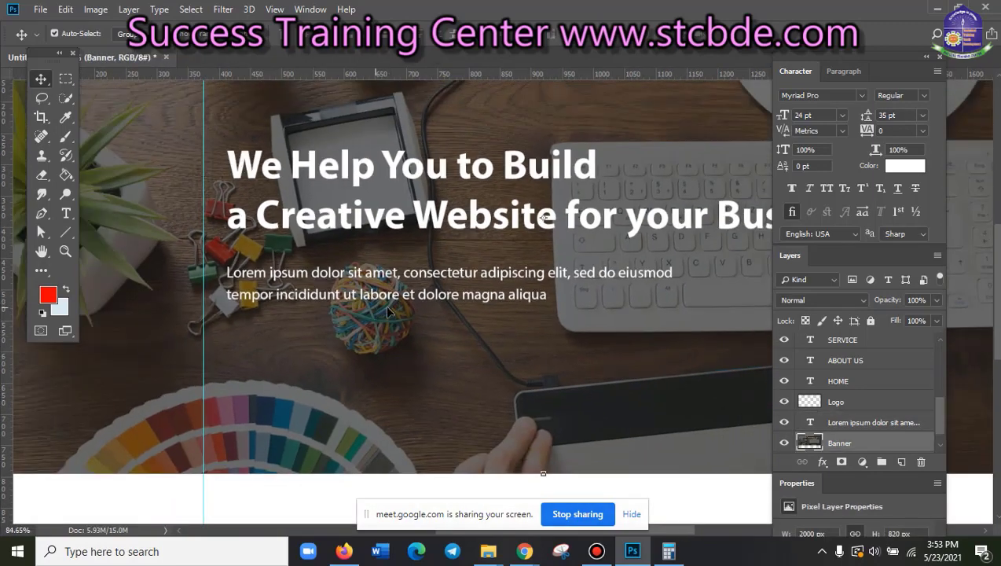
{"action": "scroll", "coordinate": [386, 312], "scroll_direction": "down", "scroll_amount": 1}
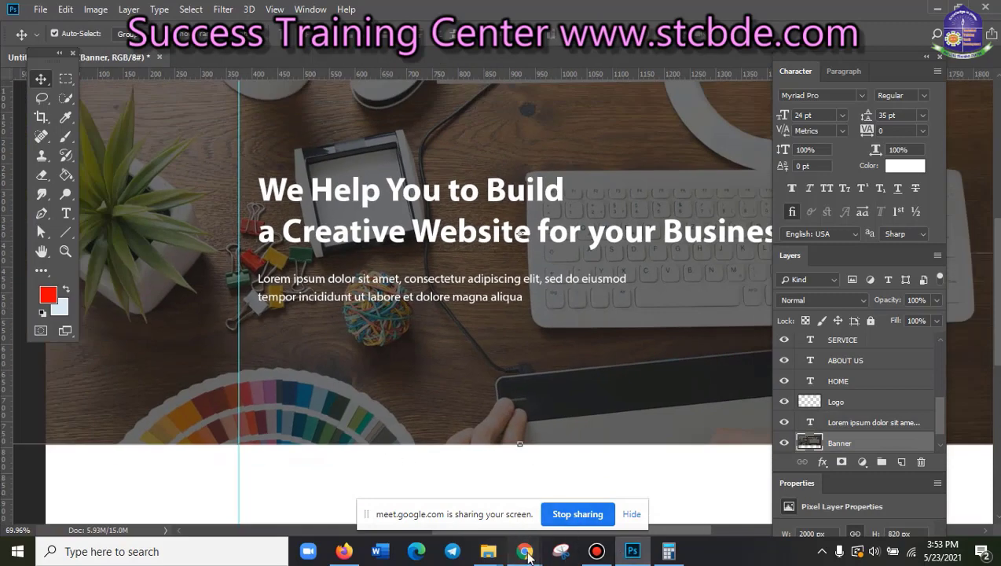
{"action": "mouse_move", "coordinate": [524, 552]}
{"action": "left_click", "coordinate": [452, 469]}
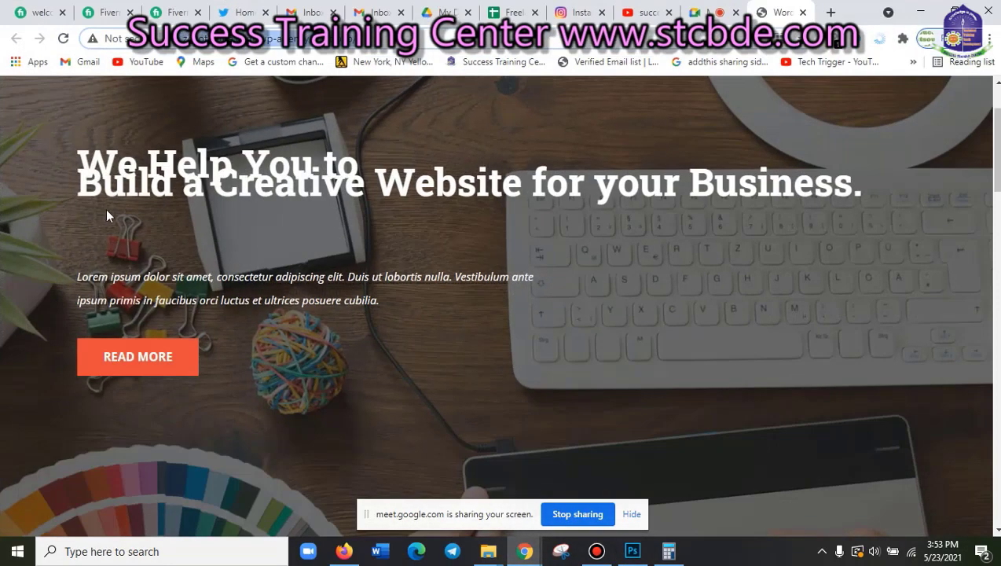
{"action": "scroll", "coordinate": [138, 297], "scroll_direction": "down", "scroll_amount": 1}
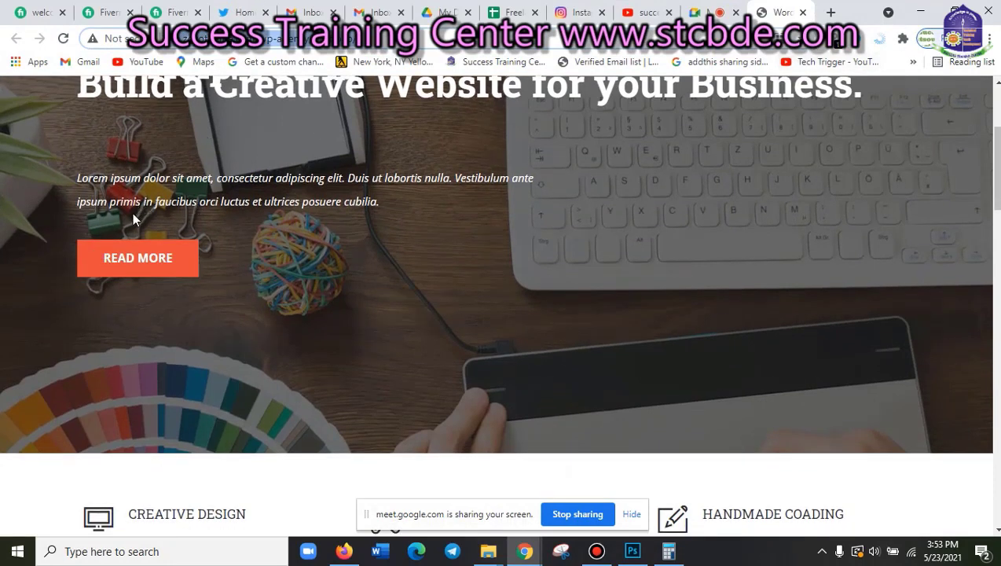
{"action": "left_click", "coordinate": [903, 39]}
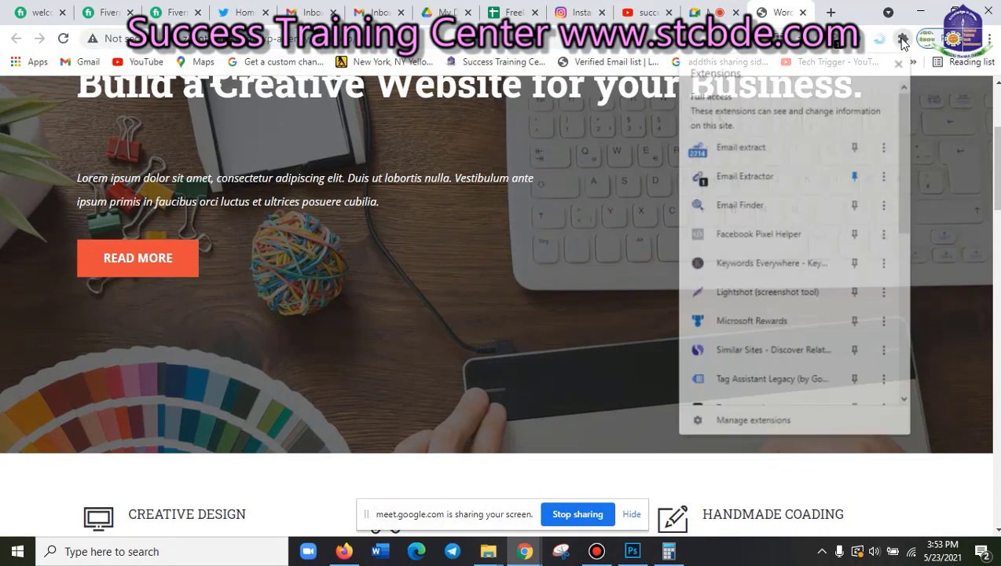
{"action": "left_click", "coordinate": [755, 293]}
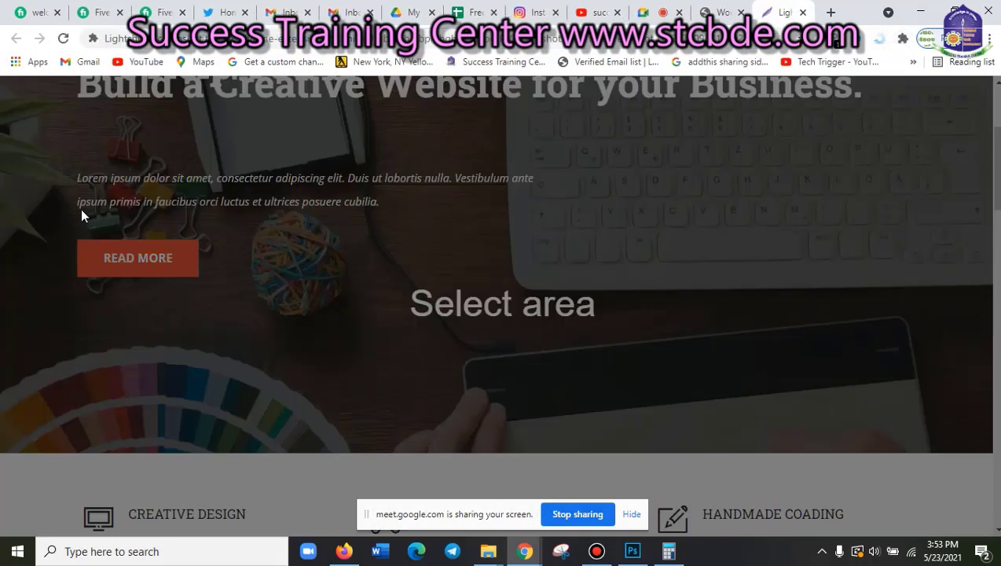
{"action": "left_click_drag", "start_coordinate": [80, 208], "coordinate": [100, 237]}
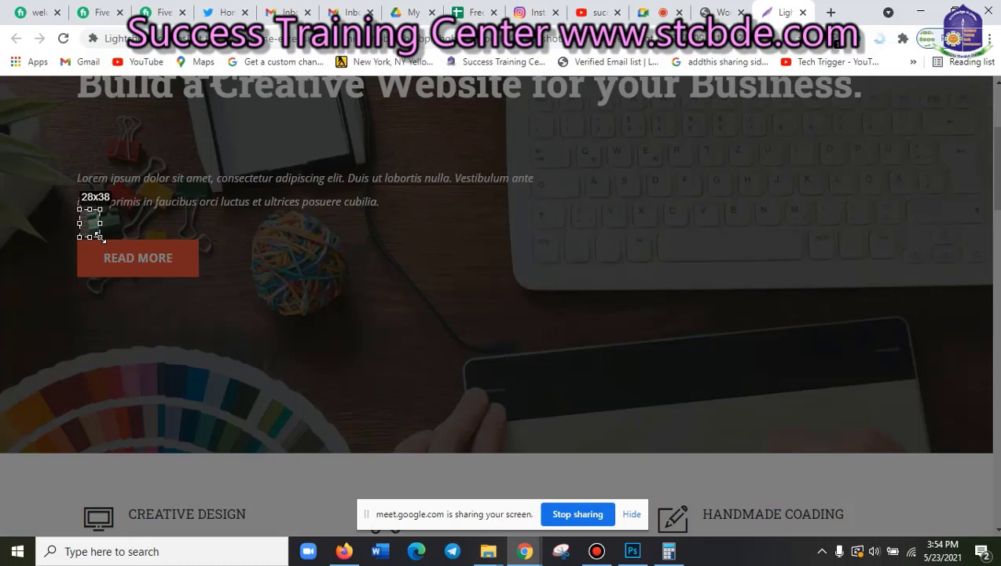
{"action": "left_click_drag", "start_coordinate": [100, 237], "coordinate": [120, 237]}
{"action": "left_click_drag", "start_coordinate": [119, 236], "coordinate": [119, 237]}
{"action": "left_click_drag", "start_coordinate": [119, 236], "coordinate": [119, 237]}
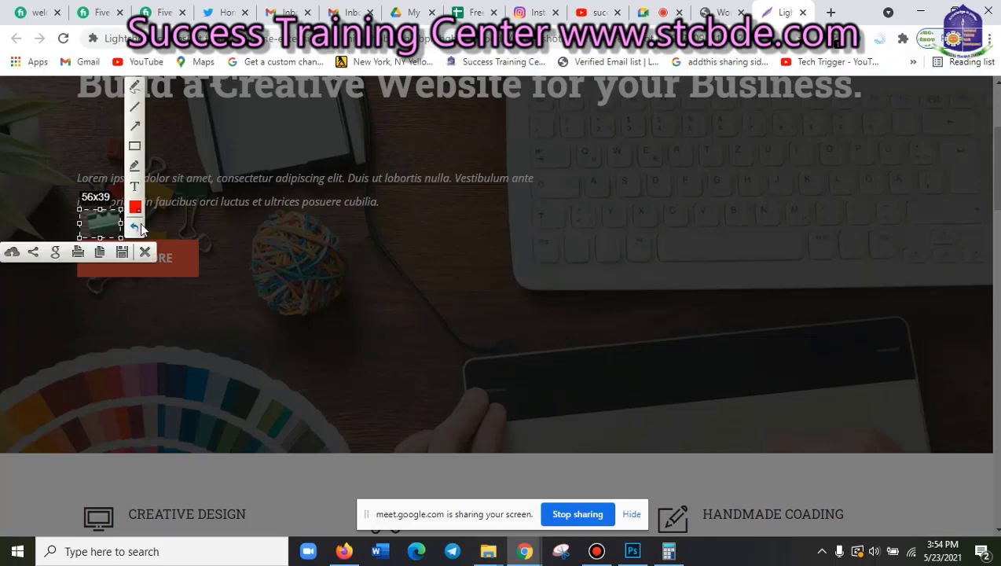
{"action": "left_click", "coordinate": [131, 252]}
{"action": "left_click", "coordinate": [922, 14]}
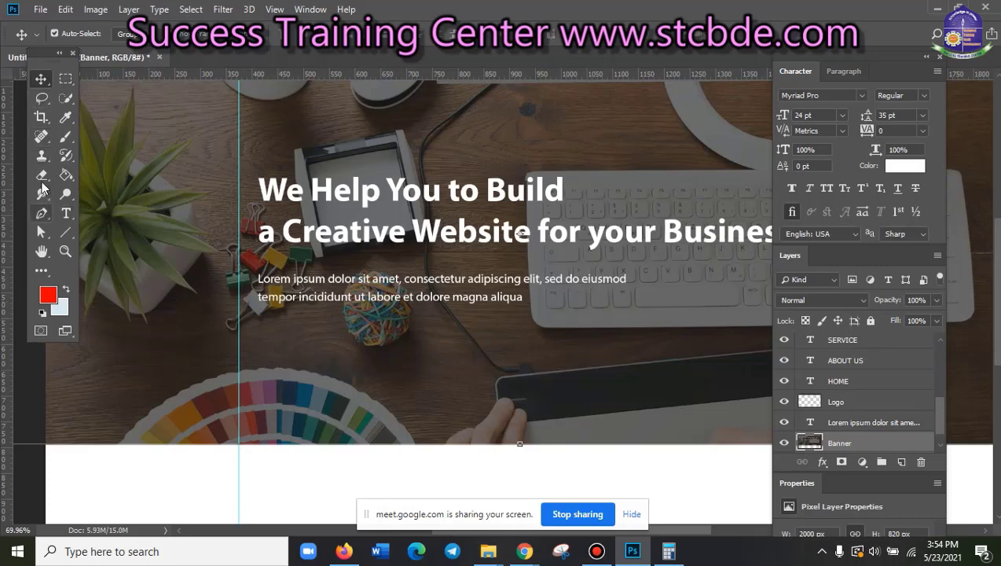
- Draw a white 146 × 52 px rectangle under the subtext, on the guide
{"action": "left_click", "coordinate": [65, 231]}
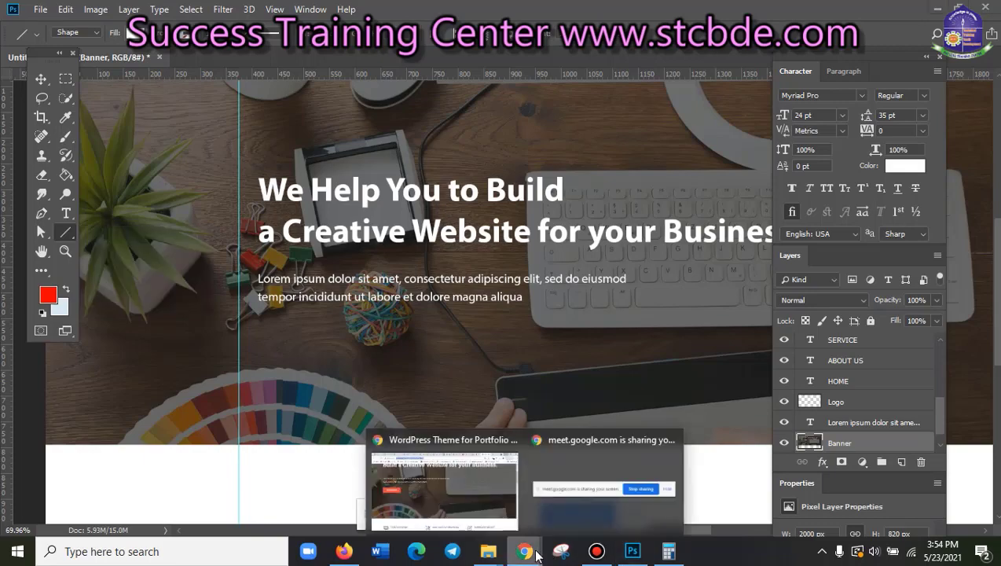
{"action": "key", "text": "alt+Tab"}
{"action": "key", "text": "alt+Tab"}
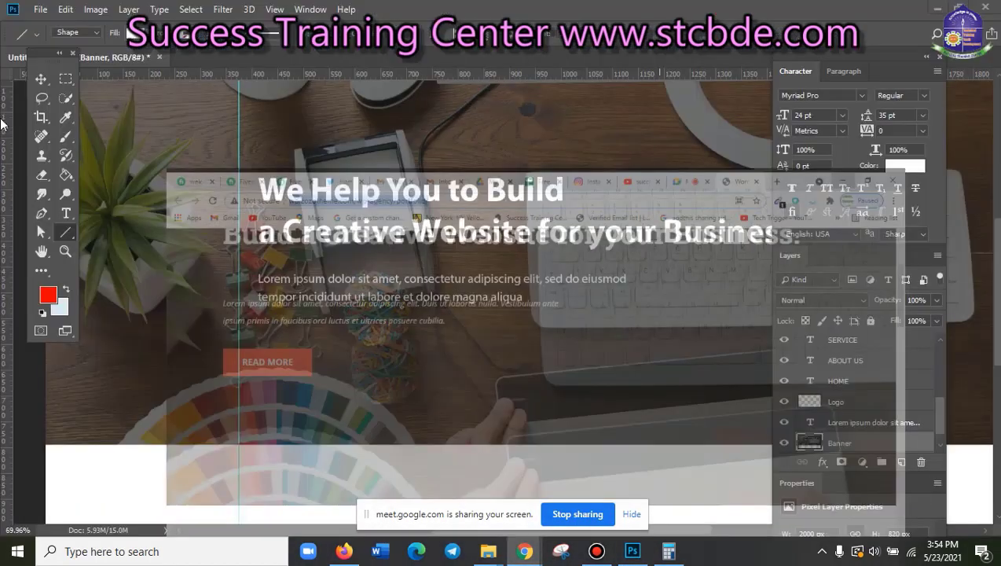
{"action": "right_click", "coordinate": [65, 233]}
{"action": "left_click", "coordinate": [118, 232]}
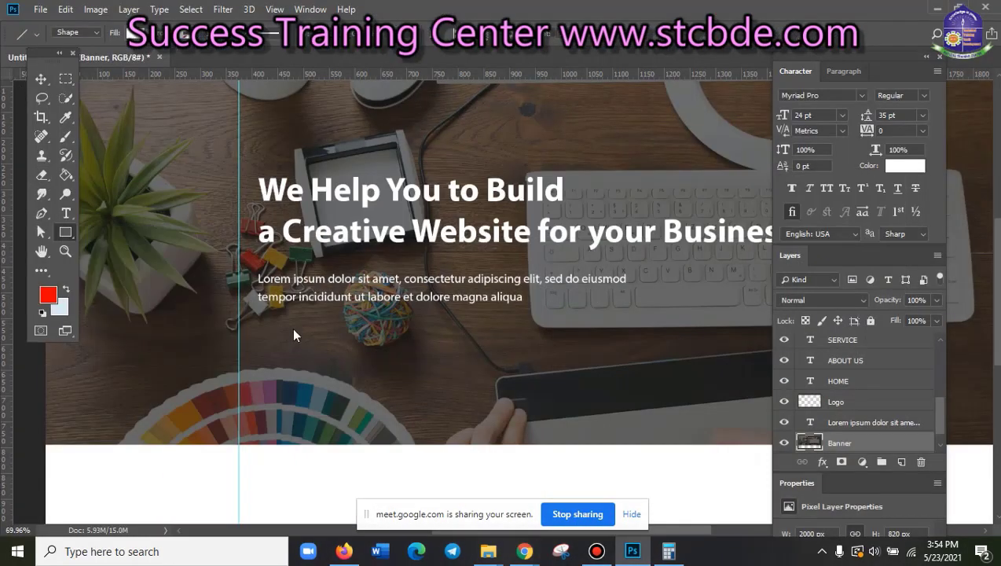
{"action": "left_click_drag", "start_coordinate": [259, 312], "coordinate": [335, 339]}
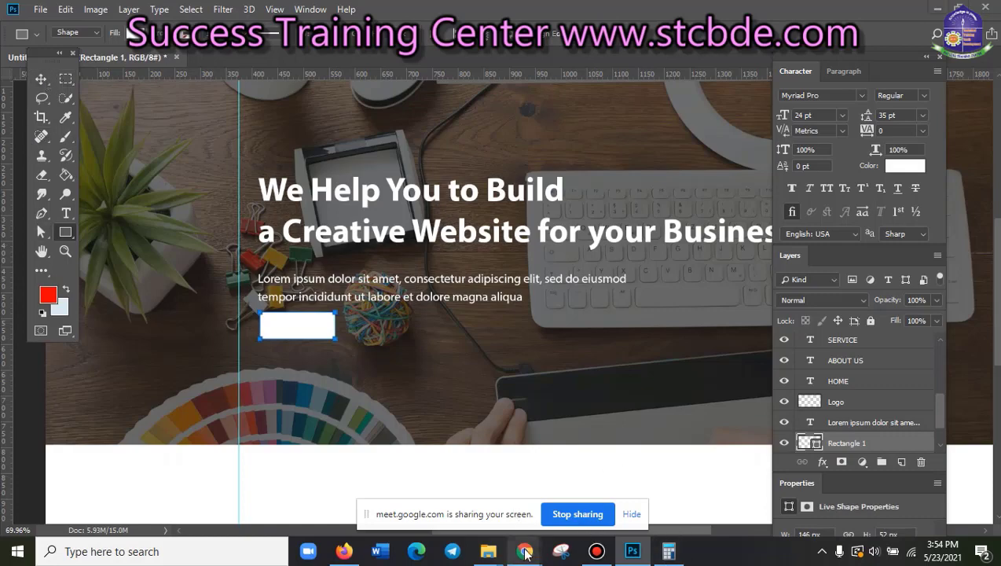
- Inspect the READ MORE button on the DC Agency page after browsing Chrome's extensions list
{"action": "mouse_move", "coordinate": [524, 551]}
{"action": "left_click", "coordinate": [461, 497]}
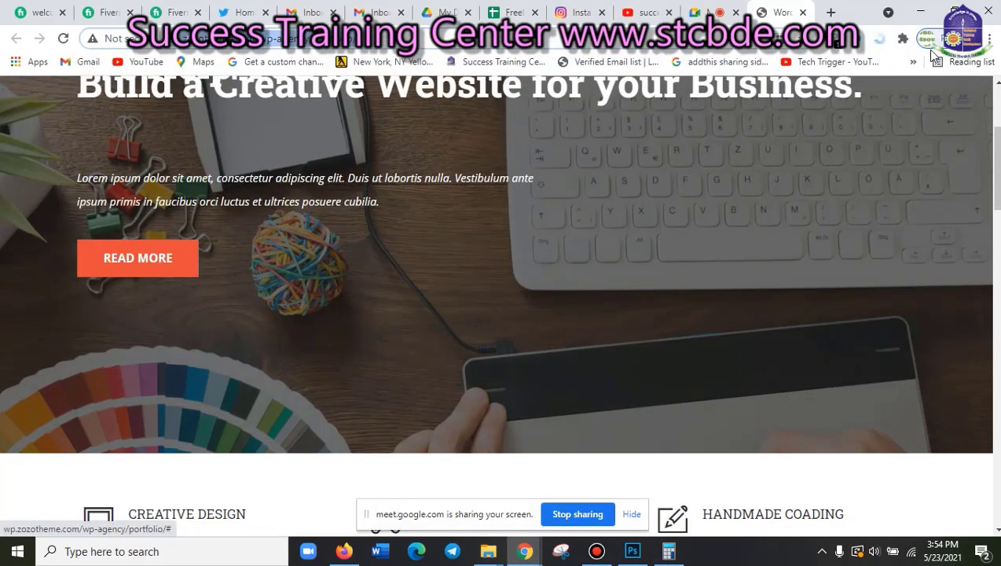
{"action": "left_click", "coordinate": [882, 39]}
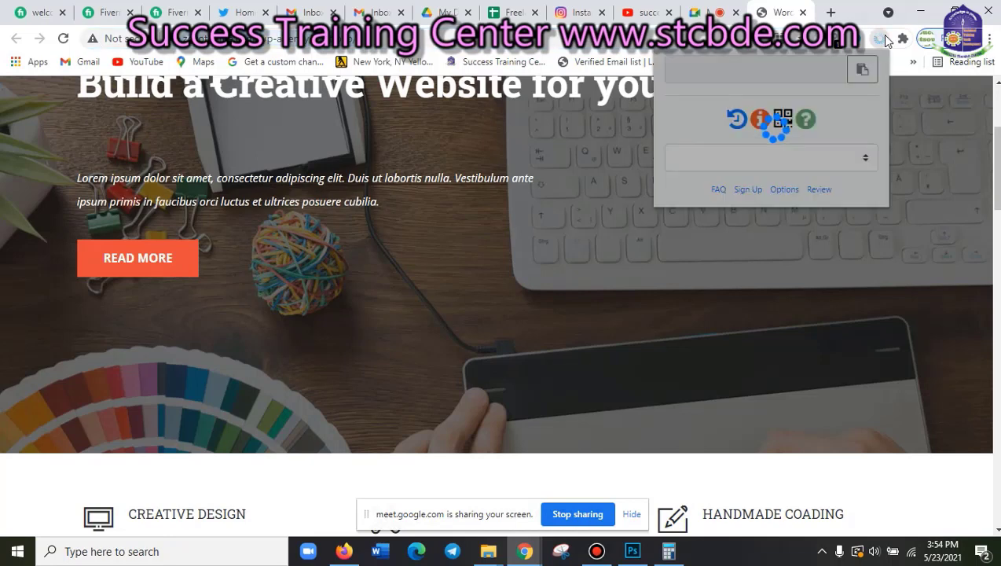
{"action": "left_click", "coordinate": [882, 38]}
{"action": "left_click", "coordinate": [902, 37]}
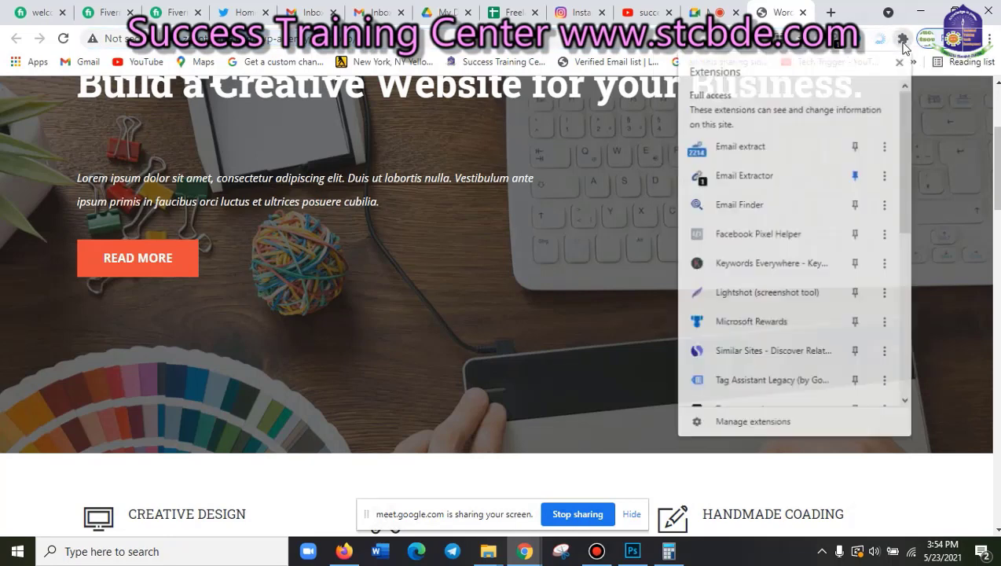
{"action": "scroll", "coordinate": [798, 187], "scroll_direction": "down", "scroll_amount": 3}
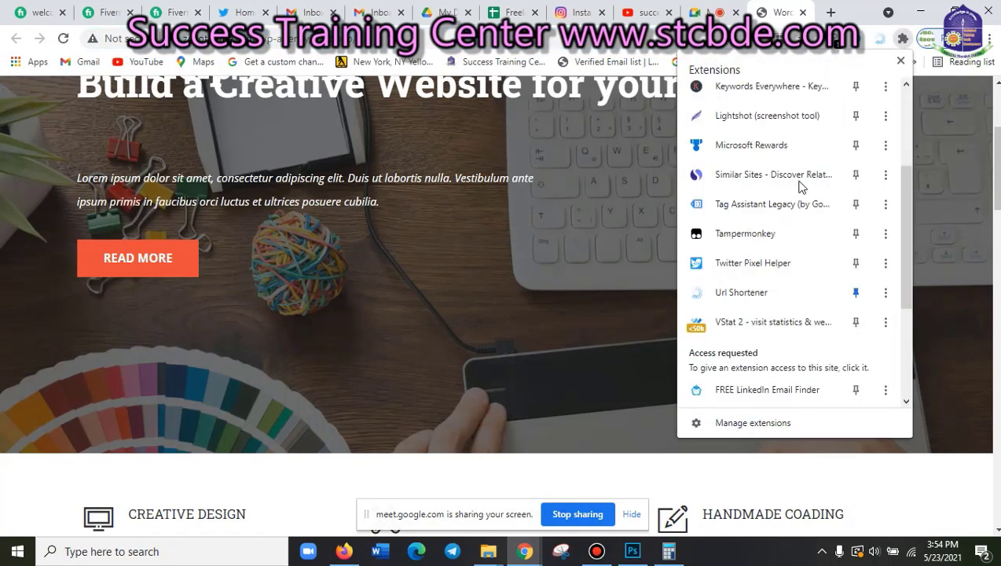
{"action": "scroll", "coordinate": [807, 296], "scroll_direction": "down", "scroll_amount": 2}
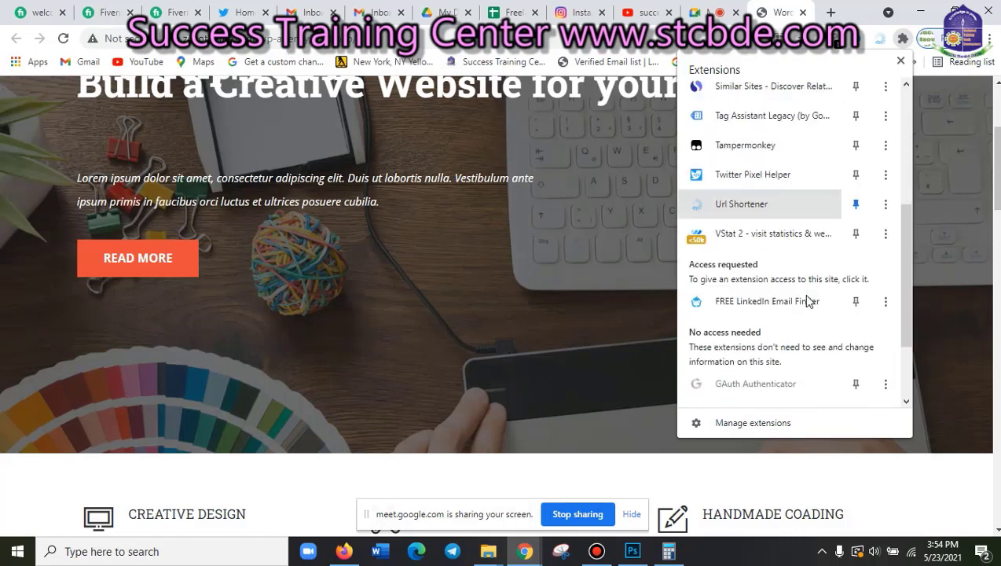
{"action": "scroll", "coordinate": [807, 296], "scroll_direction": "up", "scroll_amount": 2}
{"action": "scroll", "coordinate": [807, 295], "scroll_direction": "up", "scroll_amount": 3}
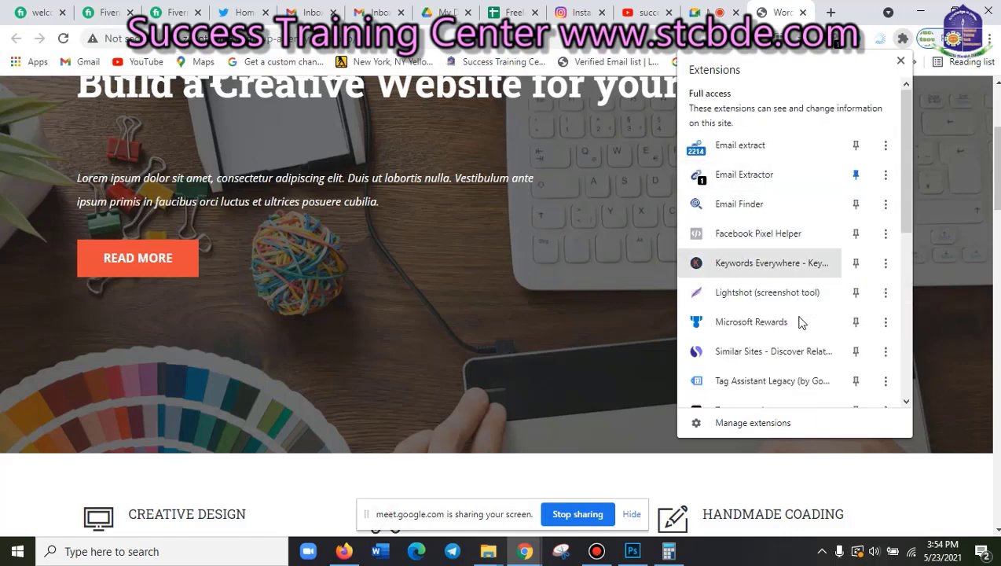
{"action": "left_click", "coordinate": [304, 273]}
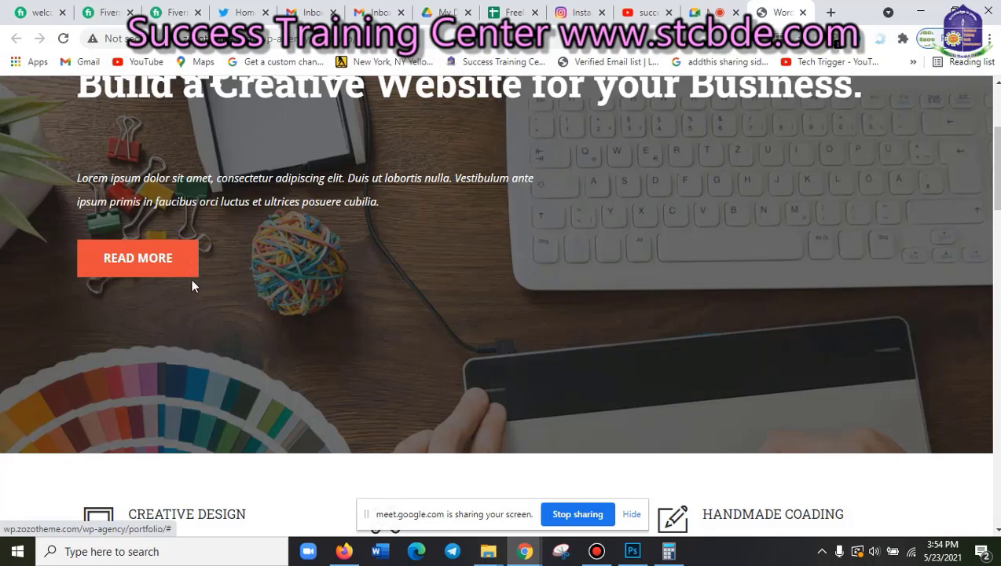
{"action": "right_click", "coordinate": [190, 272]}
{"action": "left_click", "coordinate": [285, 402]}
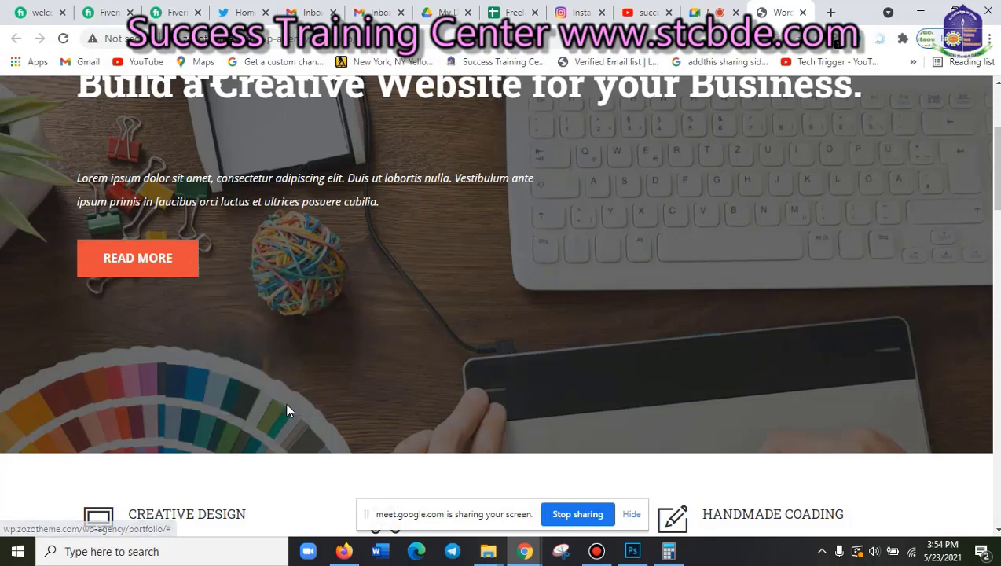
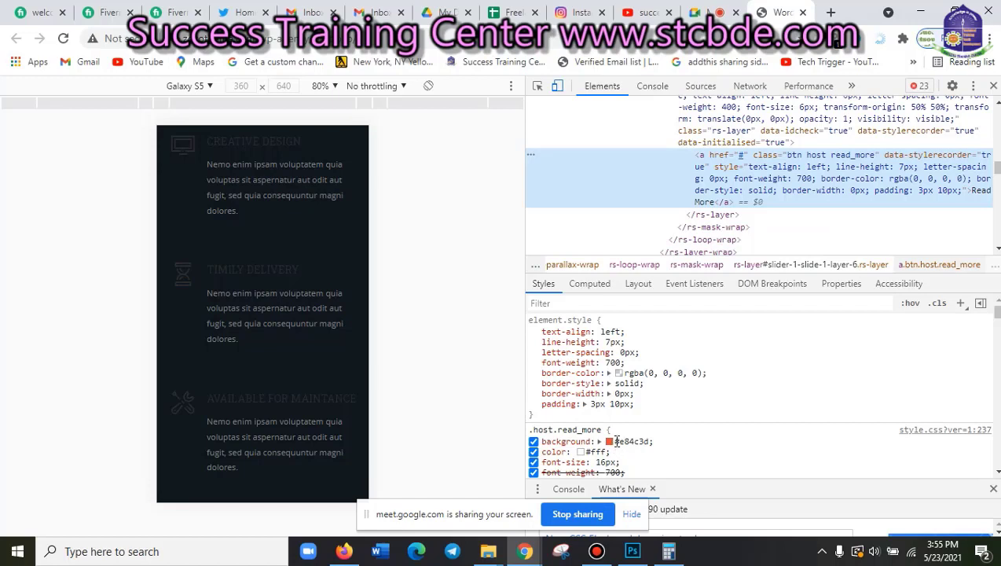
- Copy the #e84c3d background value from DevTools Styles, then close DevTools and minimize Chrome
{"action": "left_click_drag", "start_coordinate": [617, 442], "coordinate": [649, 440]}
{"action": "right_click", "coordinate": [646, 445]}
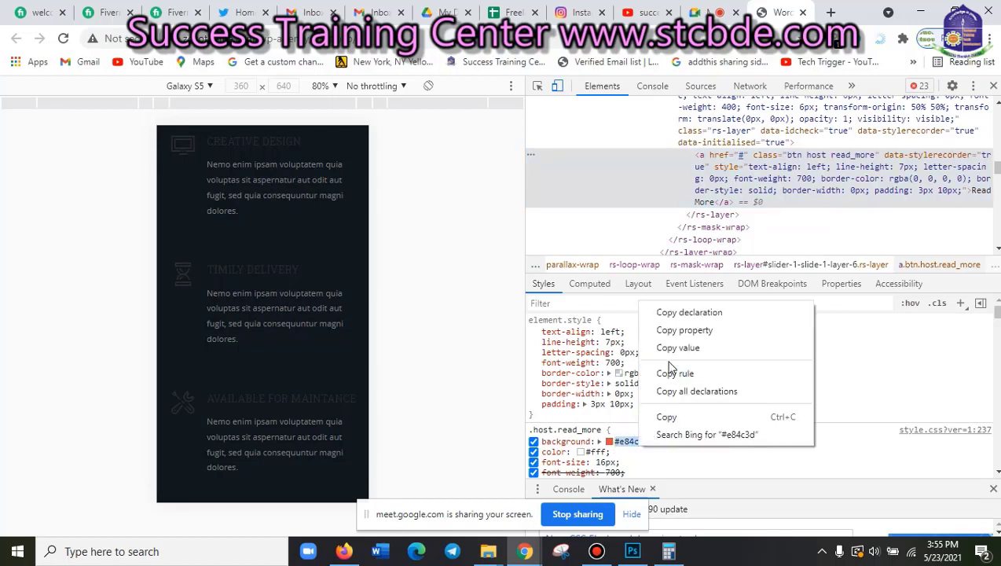
{"action": "left_click", "coordinate": [668, 417]}
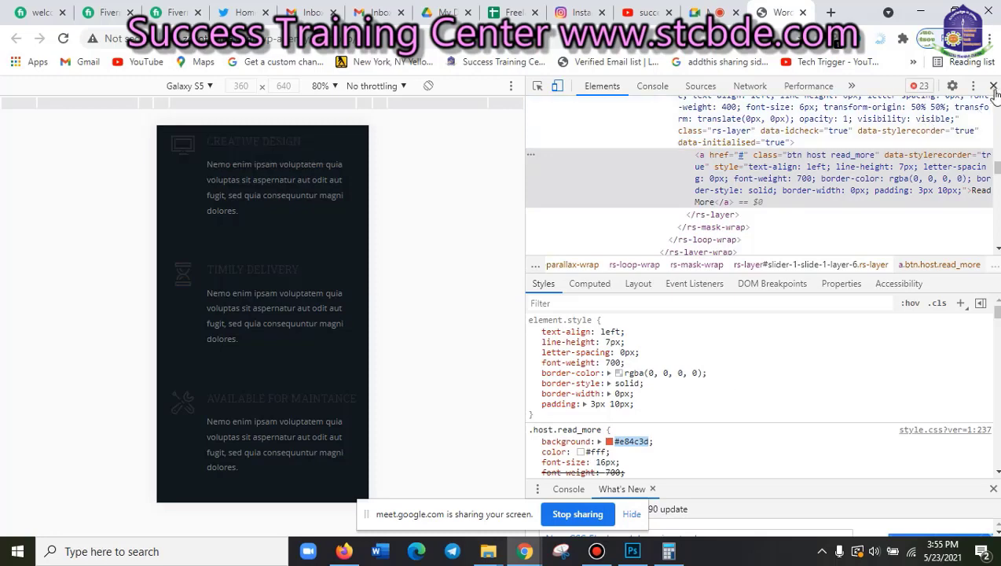
{"action": "left_click", "coordinate": [993, 86]}
{"action": "left_click", "coordinate": [919, 9]}
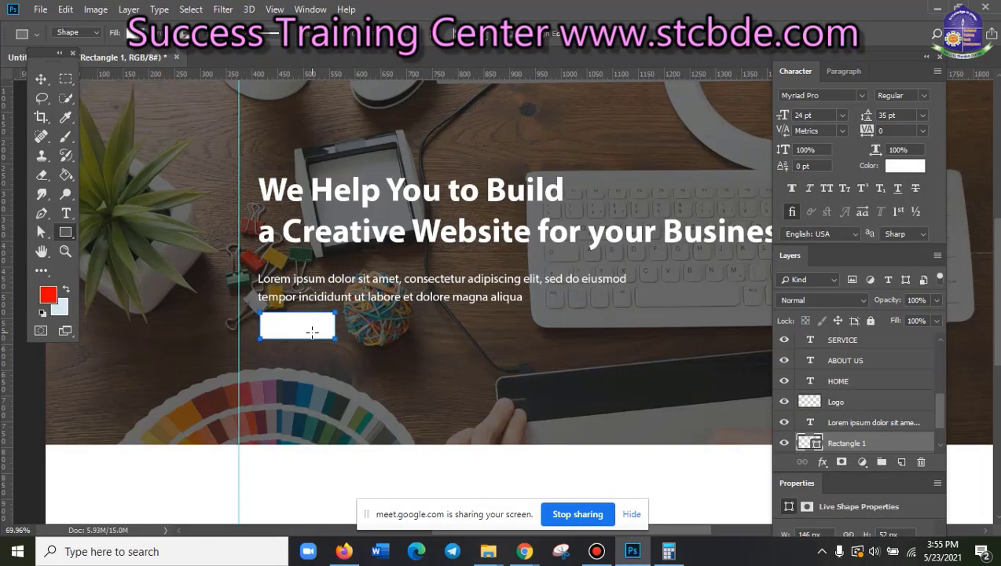
- Fill the white Rectangle 1 button shape with the pasted #e84c3d orange
{"action": "left_click", "coordinate": [41, 78]}
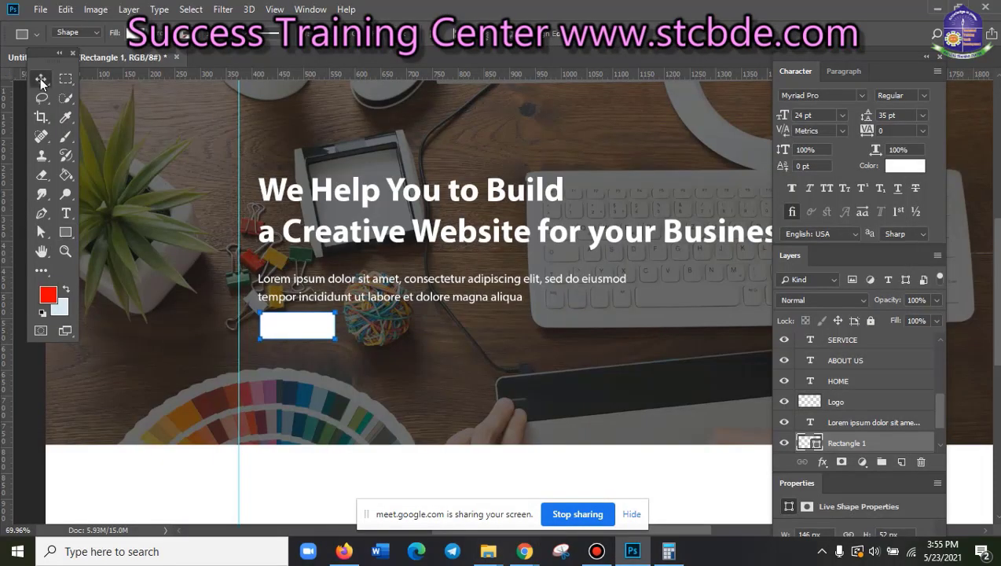
{"action": "left_click", "coordinate": [328, 333]}
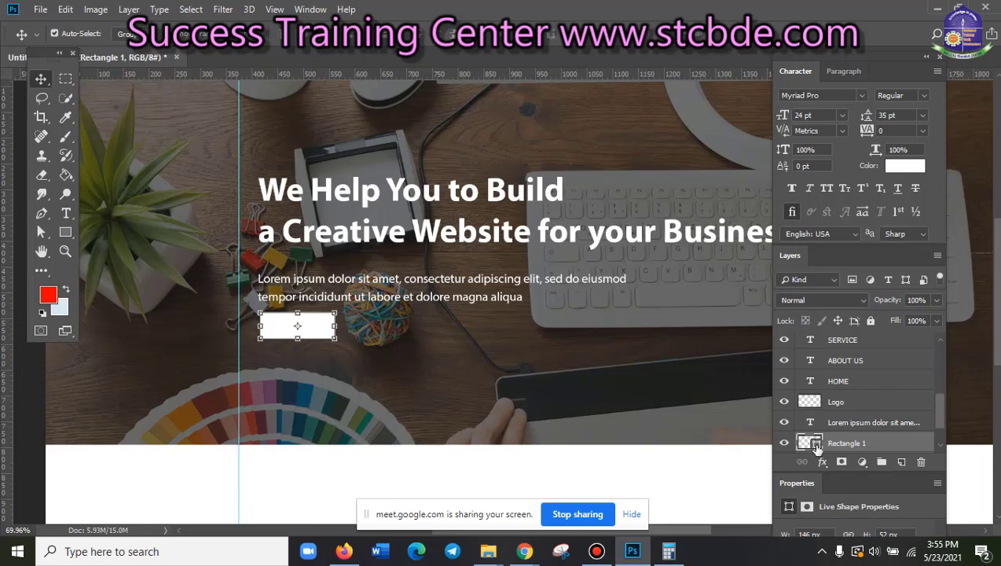
{"action": "double_click", "coordinate": [812, 442]}
{"action": "right_click", "coordinate": [857, 472]}
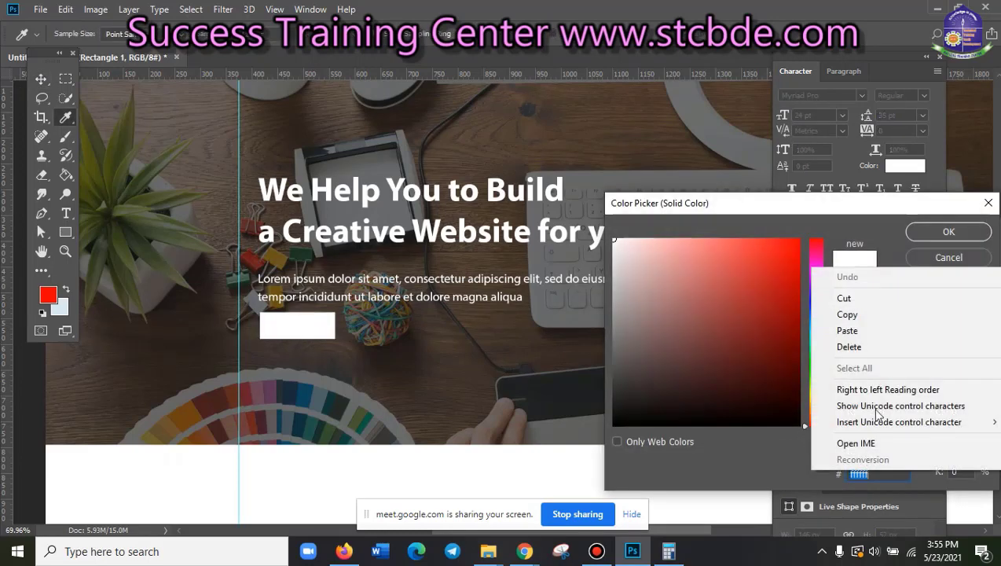
{"action": "left_click", "coordinate": [847, 330]}
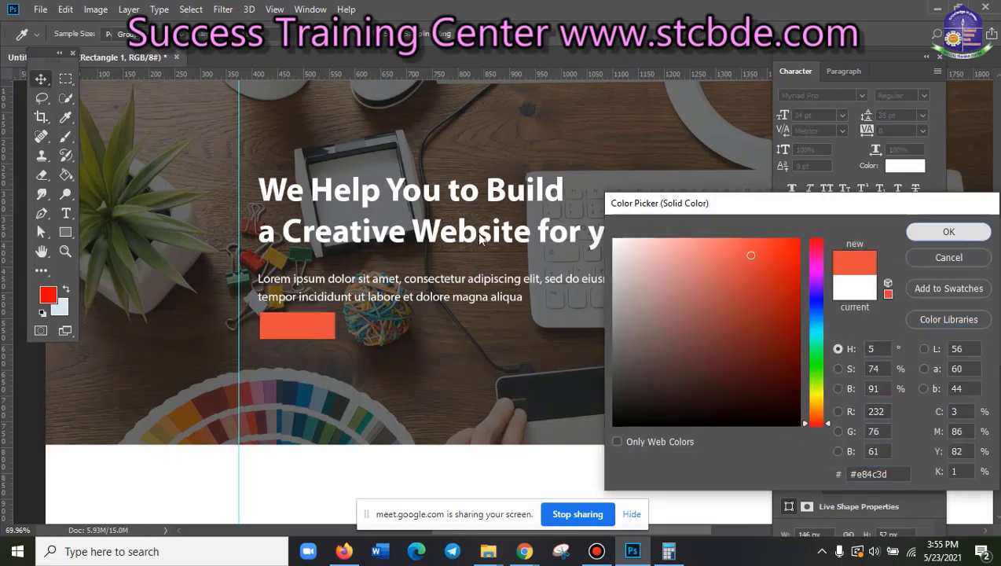
{"action": "key", "text": "Return"}
- Position the orange rectangle just below the hero paragraph and check the layout
{"action": "scroll", "coordinate": [441, 387], "scroll_direction": "up", "scroll_amount": 2}
{"action": "scroll", "coordinate": [442, 386], "scroll_direction": "up", "scroll_amount": 2}
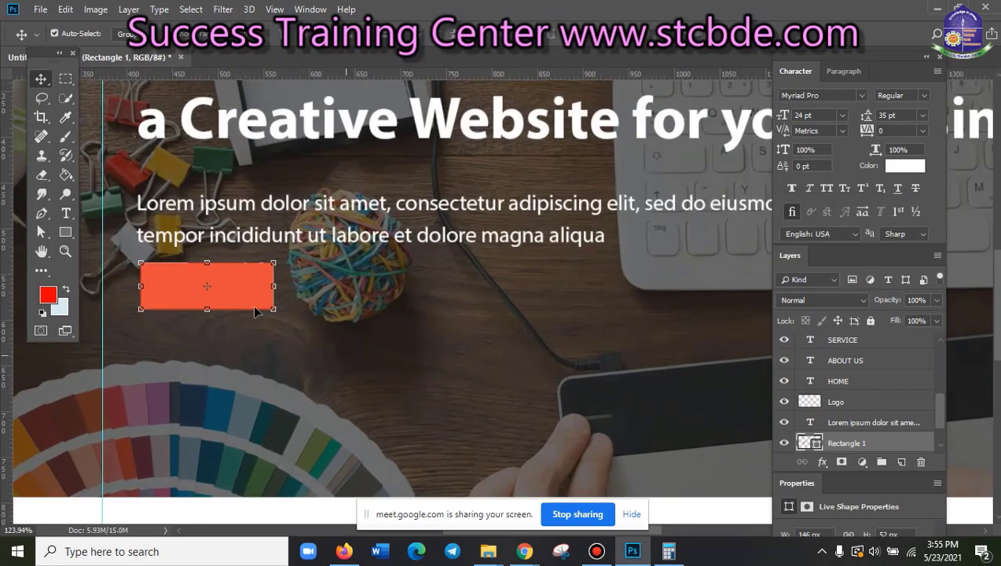
{"action": "left_click", "coordinate": [297, 324]}
{"action": "left_click_drag", "start_coordinate": [242, 288], "coordinate": [238, 269]}
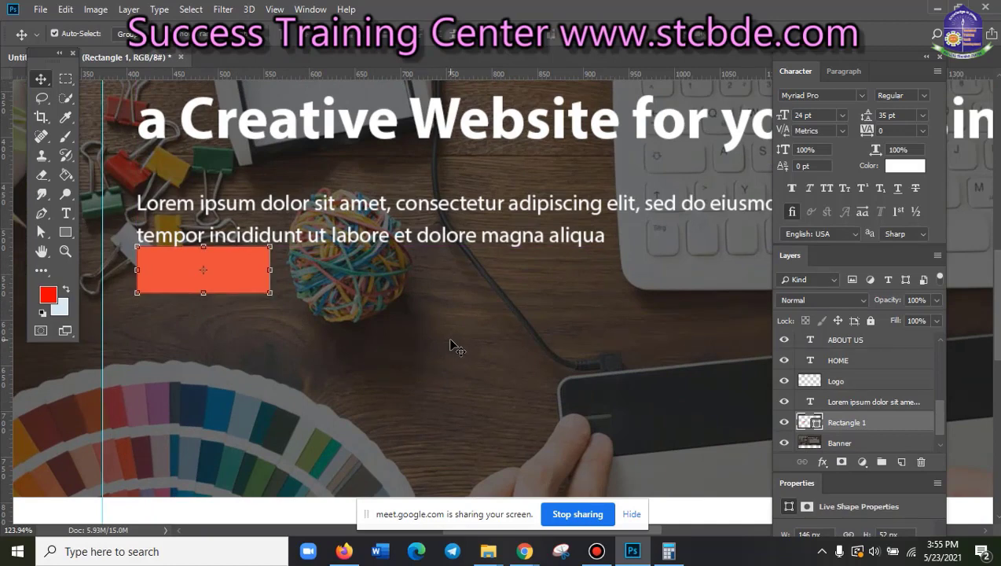
{"action": "key", "text": "shift+Down"}
{"action": "key", "text": "shift+Down"}
{"action": "key", "text": "shift+Down"}
{"action": "key", "text": "shift+Down"}
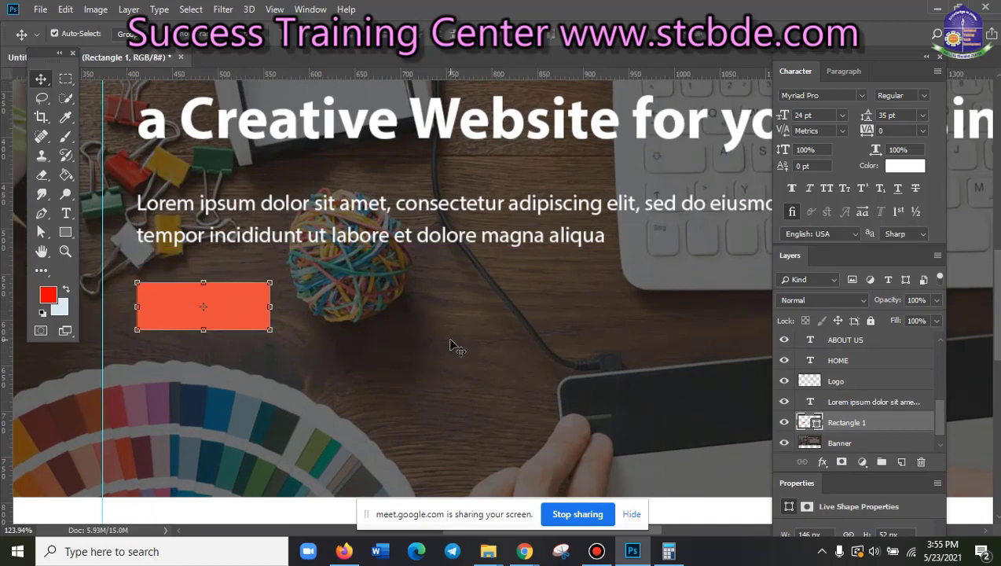
{"action": "left_click", "coordinate": [450, 345]}
{"action": "scroll", "coordinate": [463, 355], "scroll_direction": "down", "scroll_amount": 1}
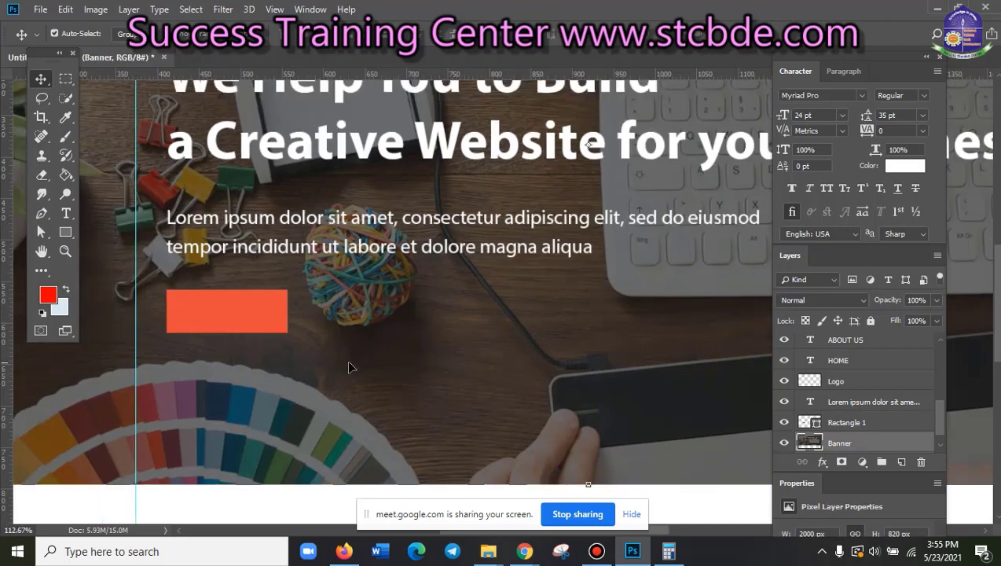
{"action": "left_click", "coordinate": [245, 308]}
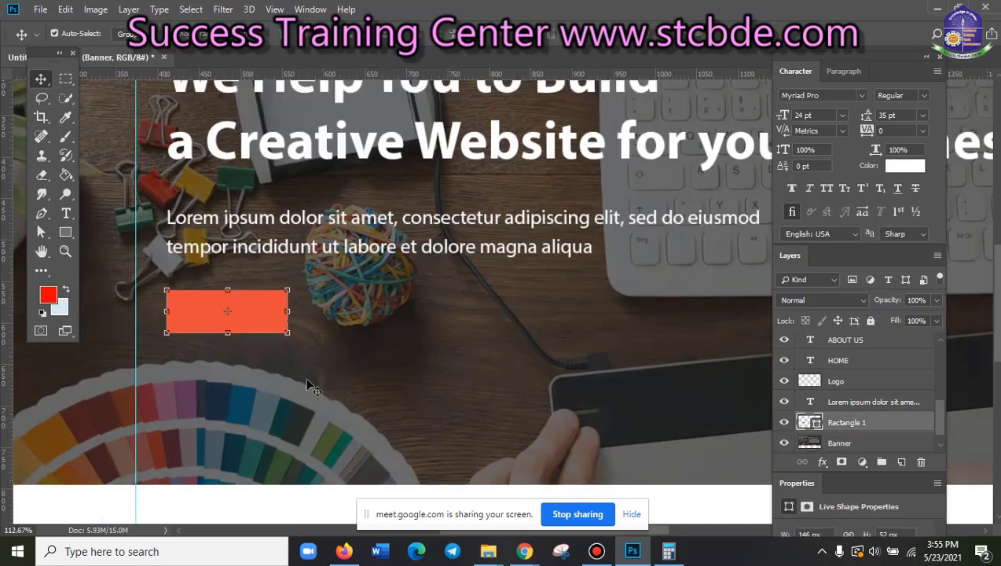
{"action": "left_click", "coordinate": [307, 377]}
{"action": "scroll", "coordinate": [308, 381], "scroll_direction": "down", "scroll_amount": 1}
{"action": "scroll", "coordinate": [308, 385], "scroll_direction": "up", "scroll_amount": 1}
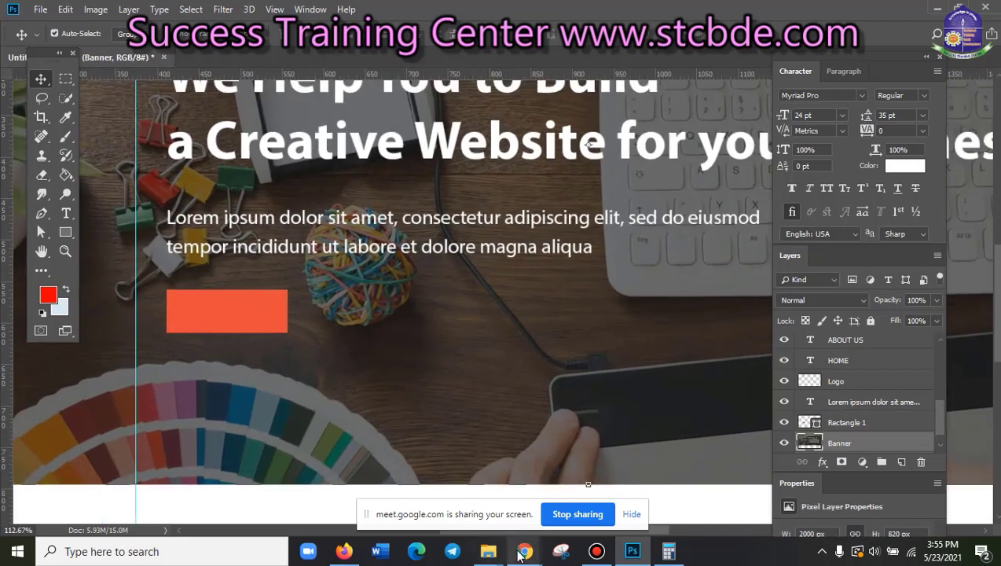
{"action": "mouse_move", "coordinate": [524, 551]}
{"action": "left_click", "coordinate": [453, 483]}
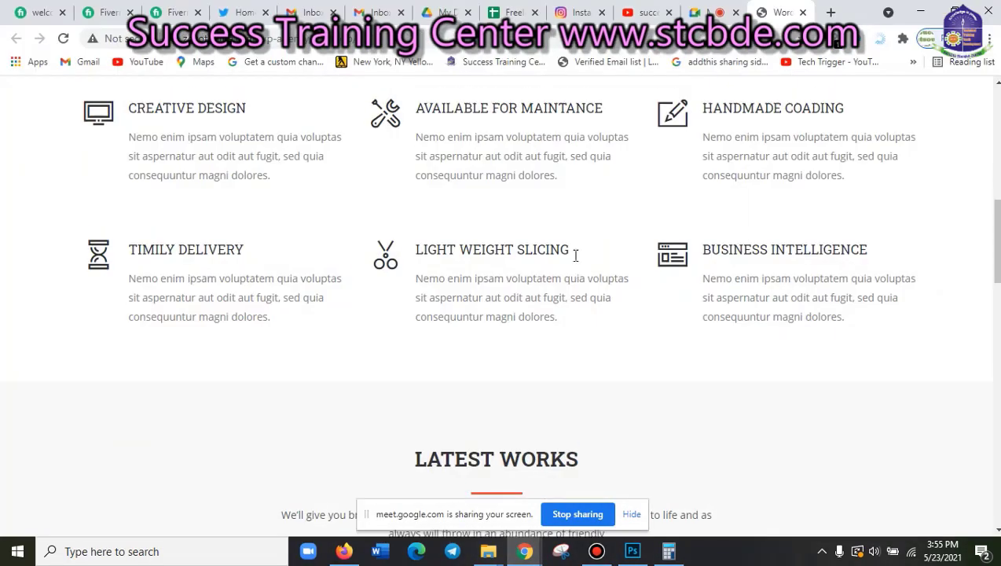
- Measure the live READ MORE button with a Lightshot selection at 165 × 51 px
{"action": "scroll", "coordinate": [574, 259], "scroll_direction": "up", "scroll_amount": 10}
{"action": "scroll", "coordinate": [577, 295], "scroll_direction": "down", "scroll_amount": 3}
{"action": "scroll", "coordinate": [577, 301], "scroll_direction": "down", "scroll_amount": 1}
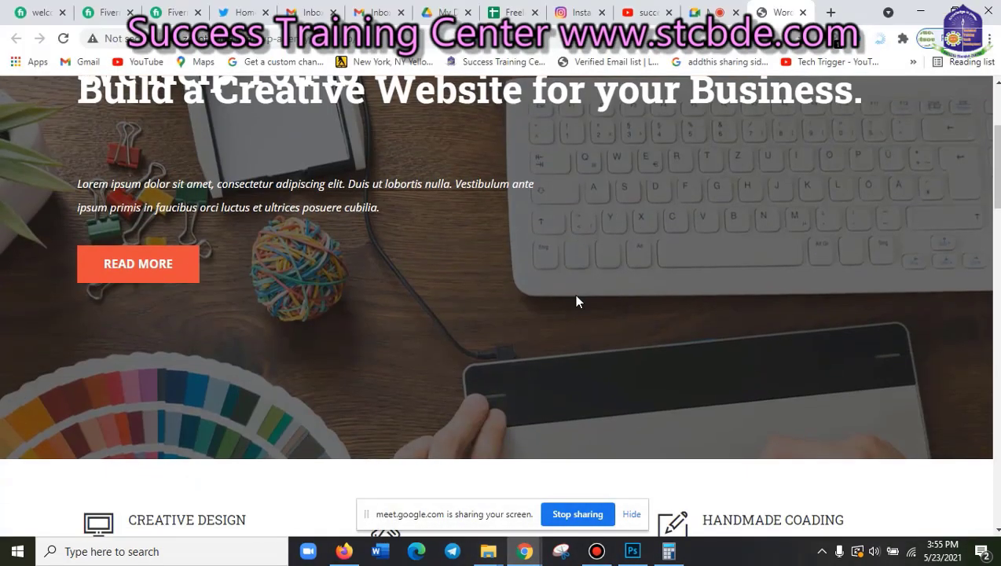
{"action": "left_click", "coordinate": [902, 39]}
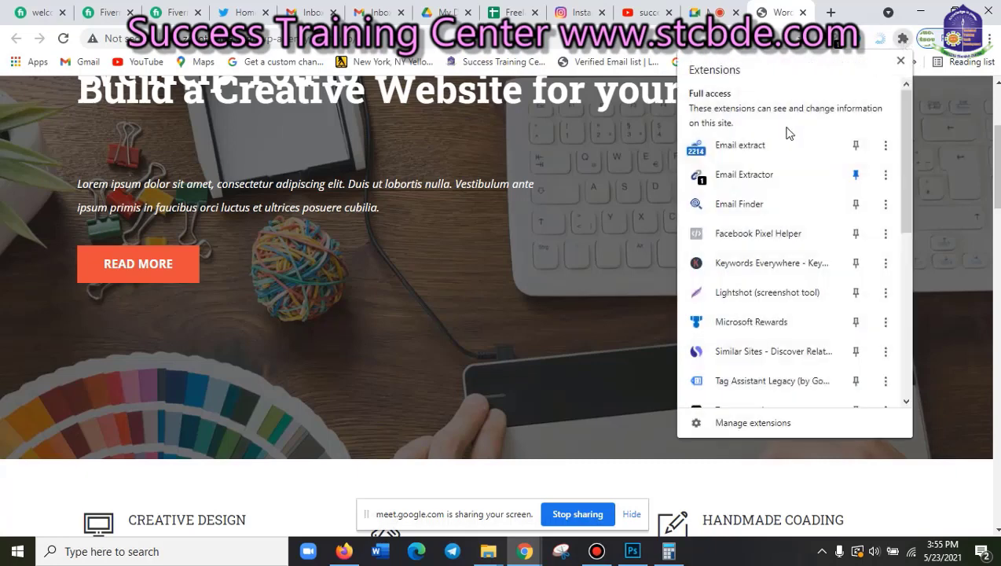
{"action": "key", "text": "Escape"}
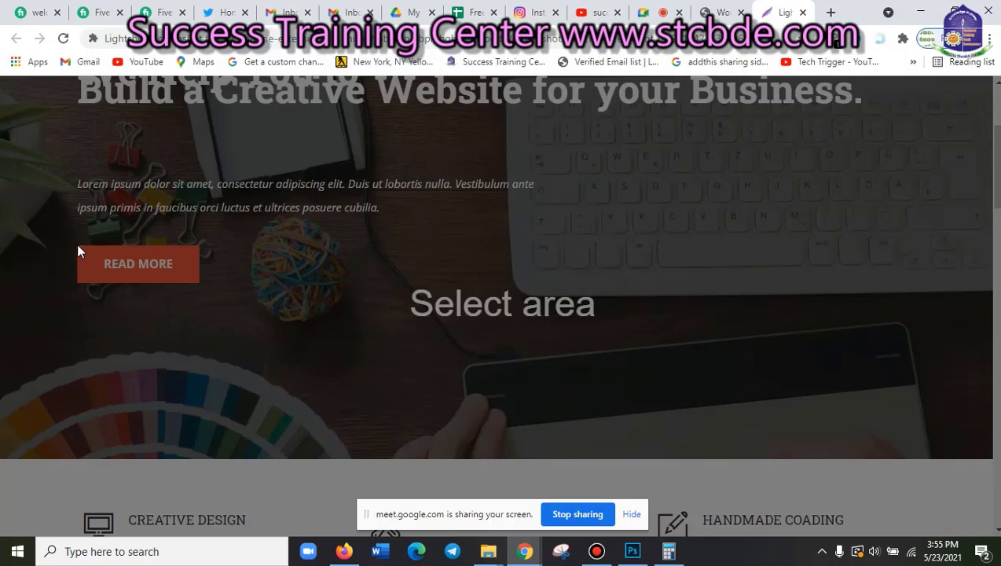
{"action": "left_click_drag", "start_coordinate": [77, 245], "coordinate": [198, 284]}
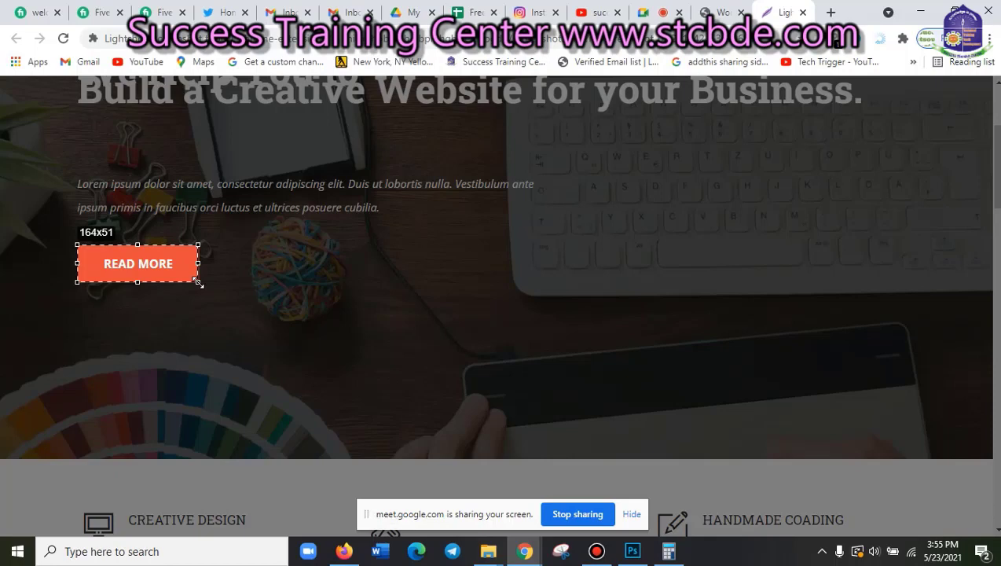
{"action": "left_click_drag", "start_coordinate": [198, 283], "coordinate": [199, 284]}
{"action": "left_click_drag", "start_coordinate": [199, 283], "coordinate": [199, 283]}
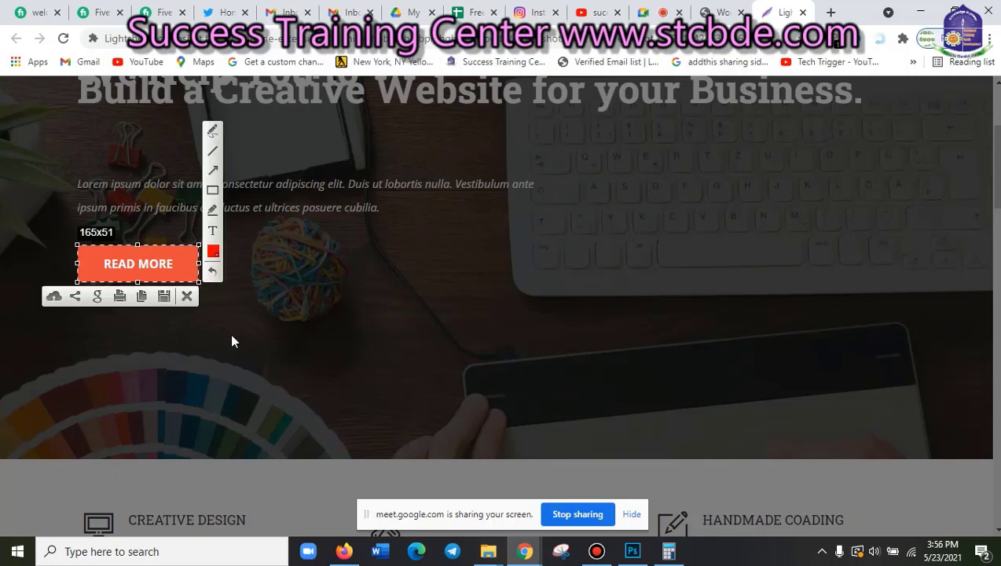
{"action": "key", "text": "ctrl+c"}
- Set the orange Rectangle 1 to W 165 px and H 50 px in the floating Properties panel
{"action": "key", "text": "alt+Tab"}
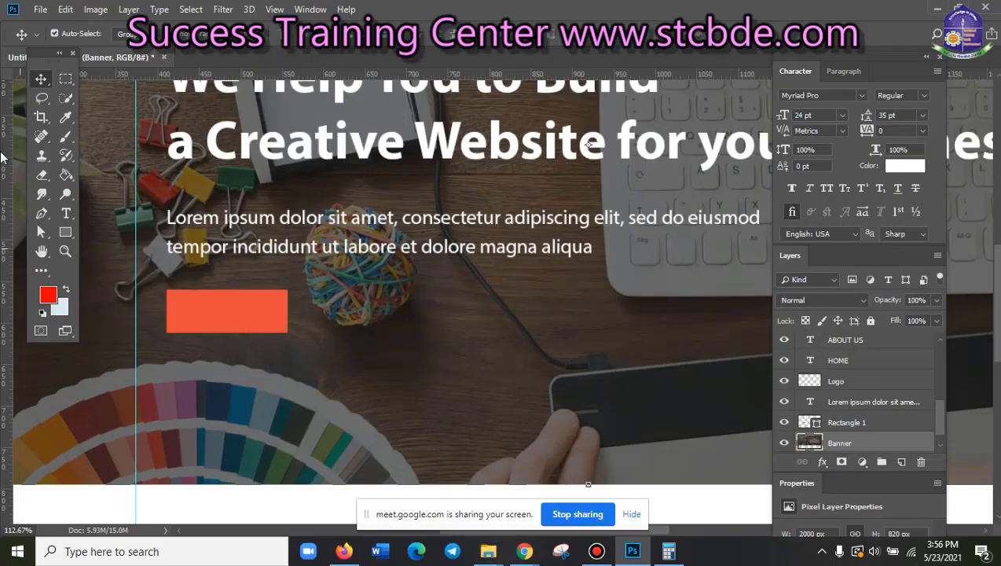
{"action": "left_click", "coordinate": [267, 320]}
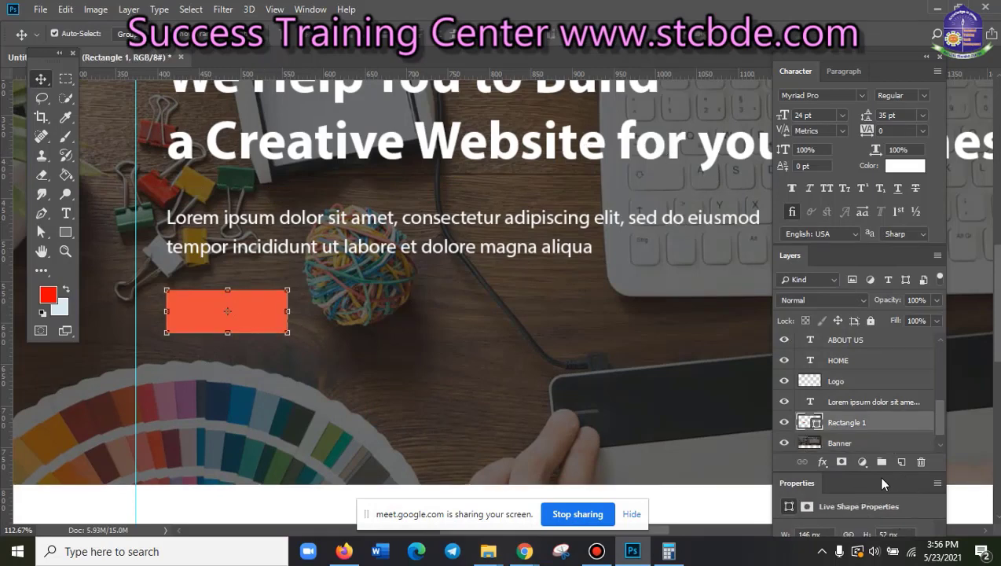
{"action": "mouse_move", "coordinate": [877, 477]}
{"action": "left_mouse_down"}
{"action": "mouse_move", "coordinate": [824, 454]}
{"action": "mouse_move", "coordinate": [741, 267]}
{"action": "left_mouse_up"}
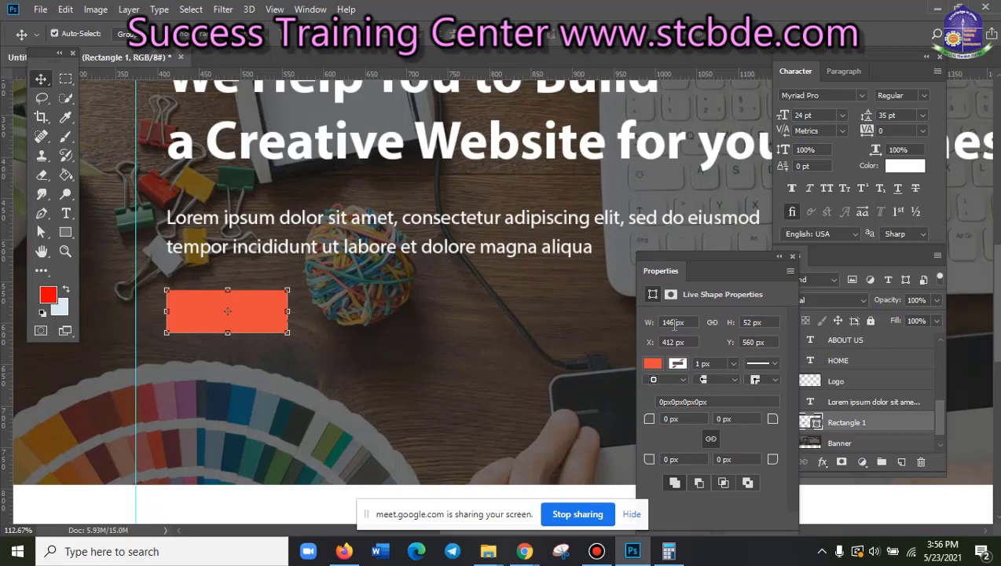
{"action": "left_click_drag", "start_coordinate": [674, 324], "coordinate": [631, 321]}
{"action": "type", "text": "16"}
{"action": "type", "text": "5"}
{"action": "left_click", "coordinate": [749, 324]}
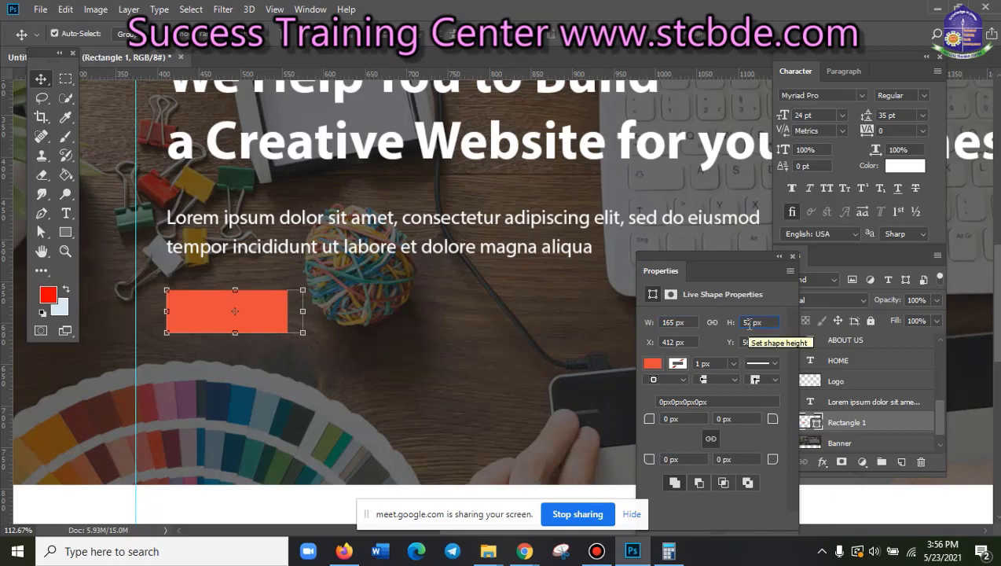
{"action": "type", "text": "50px"}
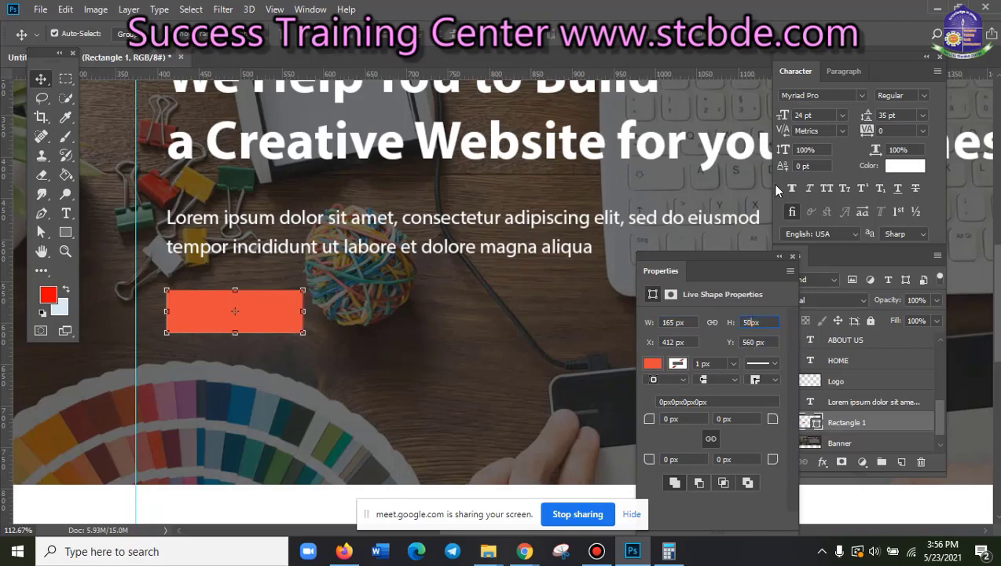
{"action": "key", "text": "Return"}
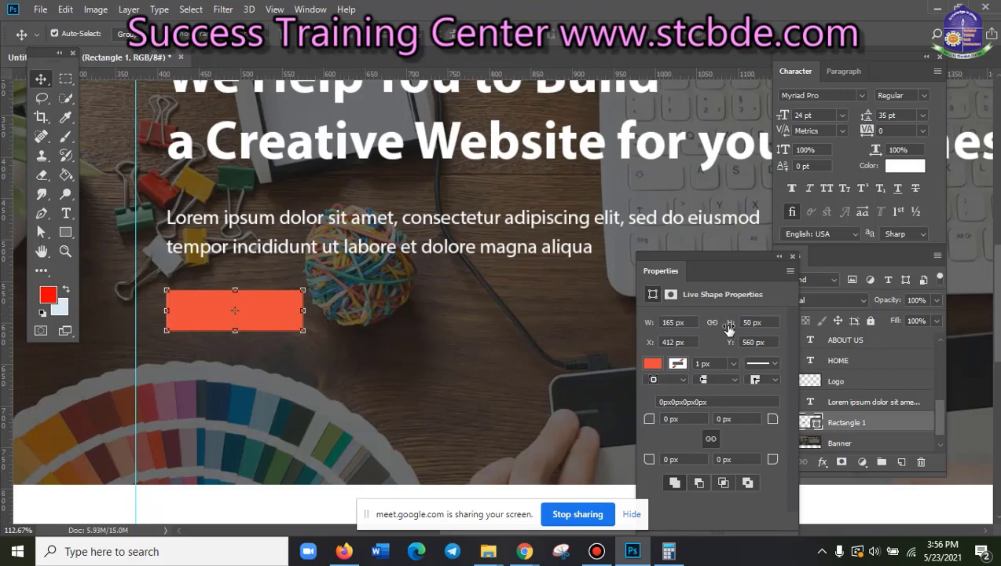
{"action": "left_click", "coordinate": [440, 297]}
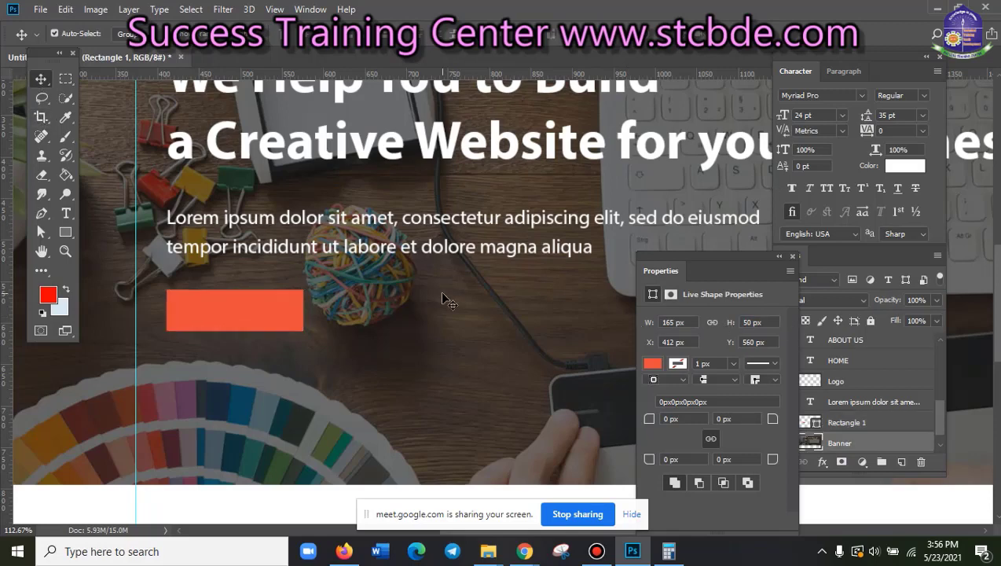
{"action": "scroll", "coordinate": [440, 361], "scroll_direction": "up", "scroll_amount": 2}
{"action": "scroll", "coordinate": [431, 352], "scroll_direction": "up", "scroll_amount": 2}
{"action": "scroll", "coordinate": [429, 350], "scroll_direction": "up", "scroll_amount": 1}
- Measure the orange rectangle with a marquee selection, then clear the selection
{"action": "left_click_drag", "start_coordinate": [390, 312], "coordinate": [629, 343]}
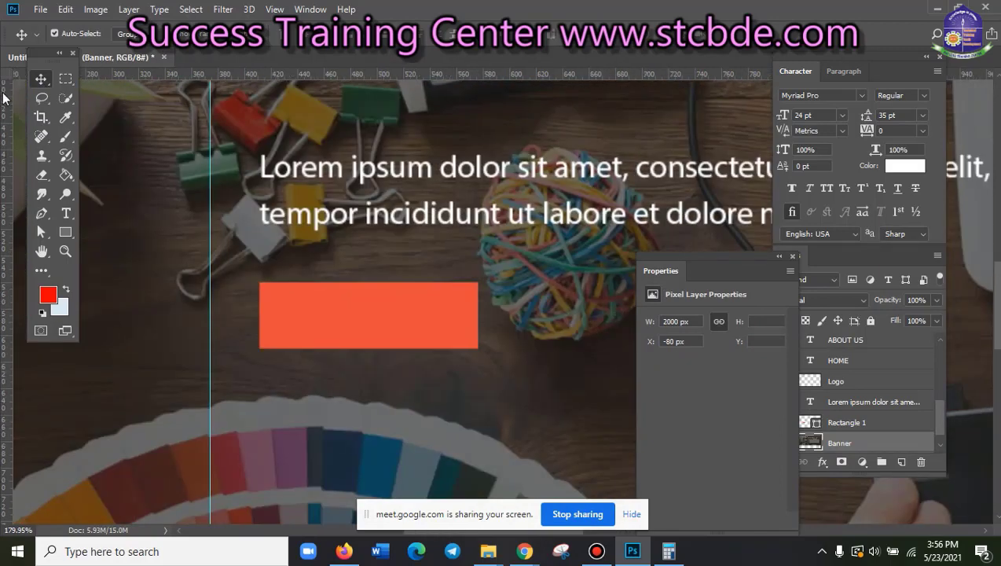
{"action": "left_click", "coordinate": [65, 79]}
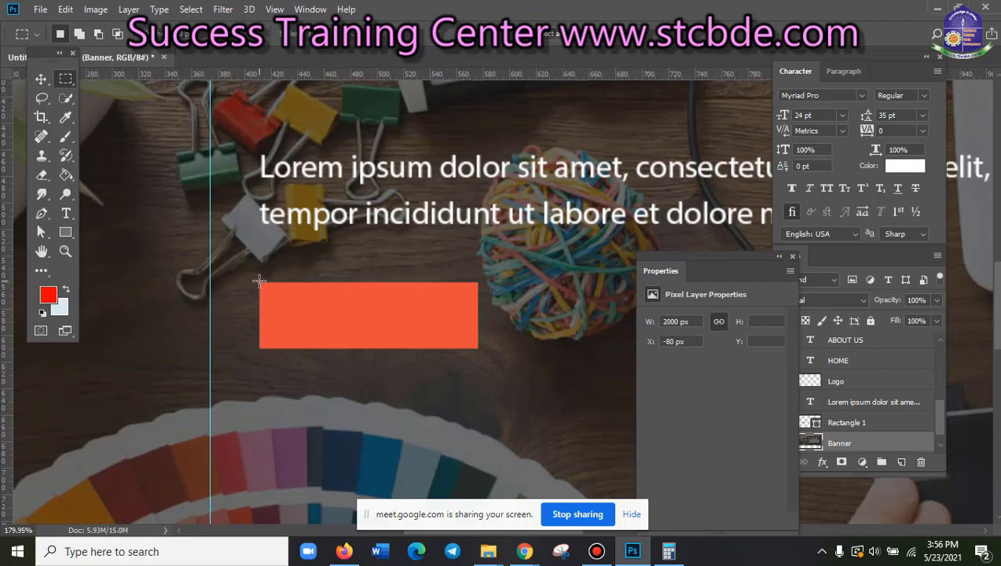
{"action": "left_click_drag", "start_coordinate": [259, 281], "coordinate": [477, 346]}
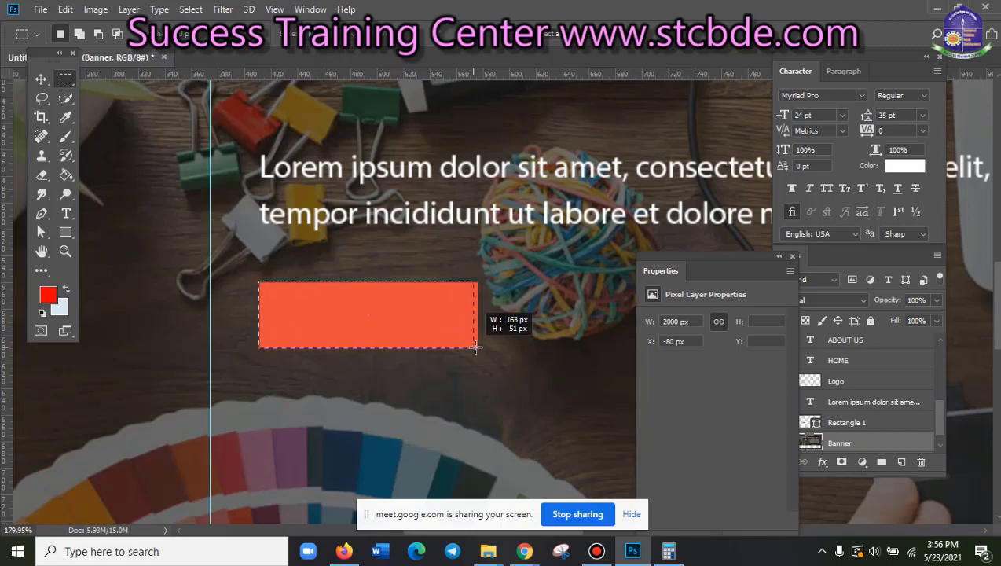
{"action": "left_click_drag", "start_coordinate": [476, 347], "coordinate": [476, 346]}
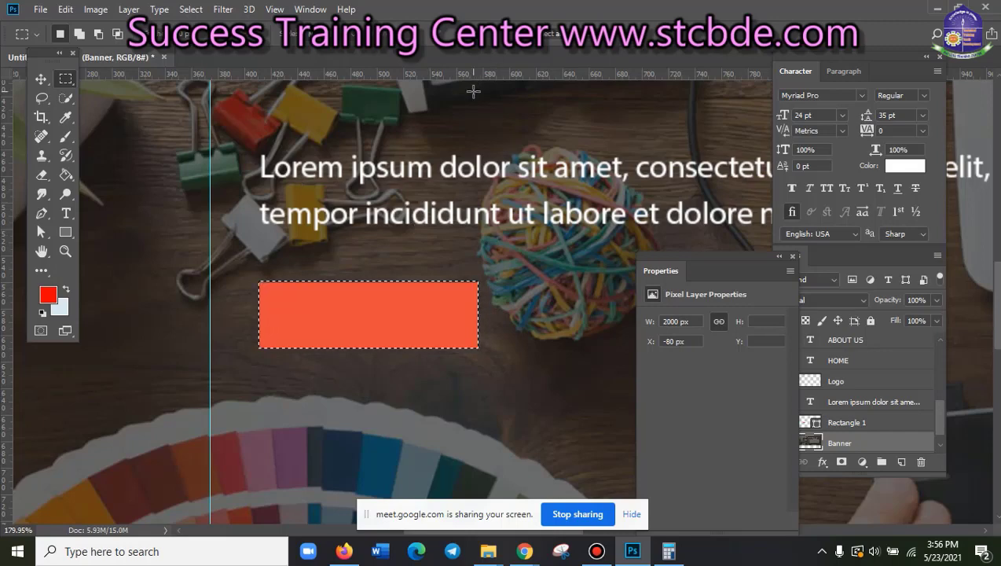
{"action": "left_click", "coordinate": [466, 114]}
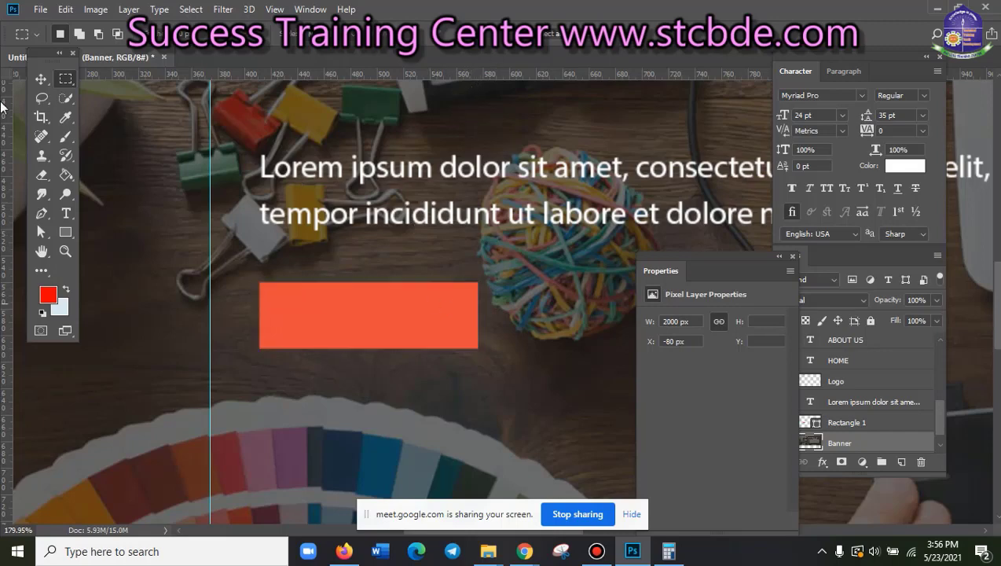
- Delete the orange Rectangle 1 button shape
{"action": "left_click", "coordinate": [40, 79]}
{"action": "left_click", "coordinate": [400, 321]}
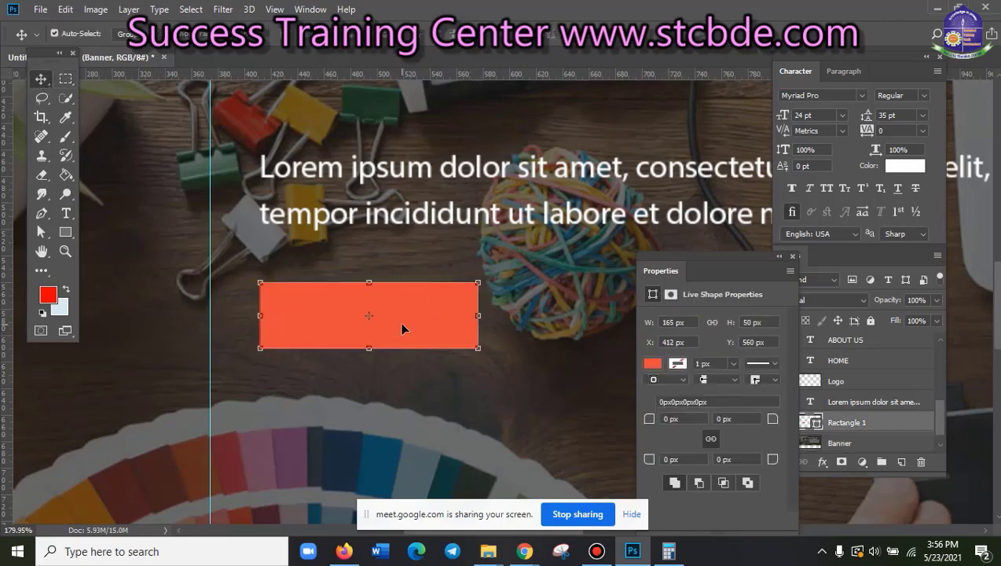
{"action": "key", "text": "Delete"}
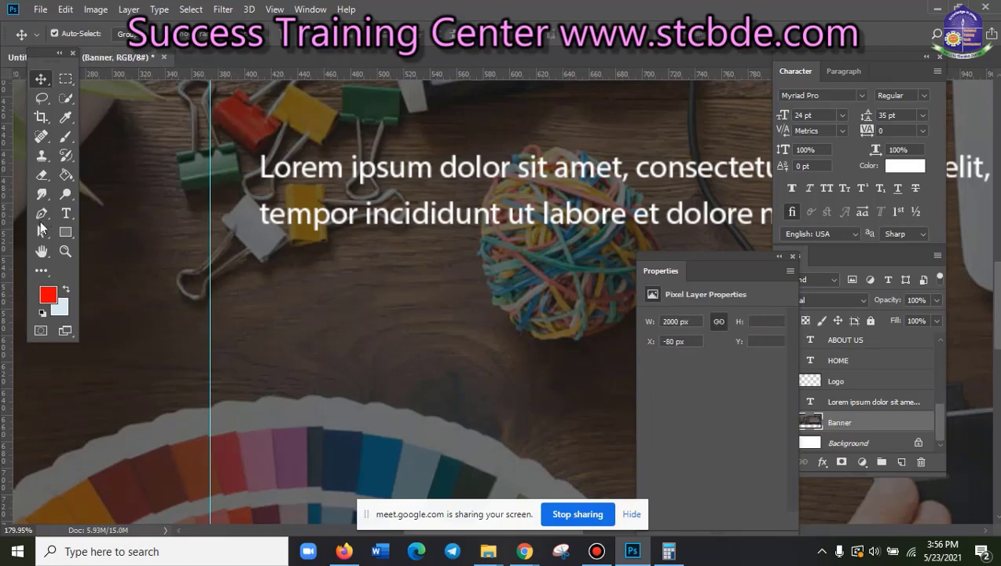
- Create a 165 × 50 px rectangle and move it below the paragraph text
{"action": "left_click", "coordinate": [65, 232]}
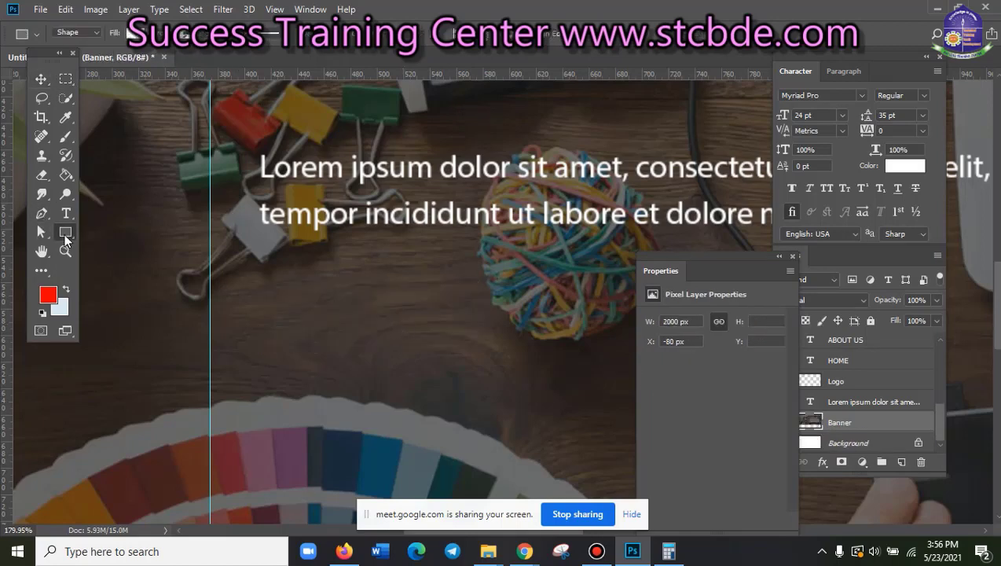
{"action": "left_click", "coordinate": [409, 312]}
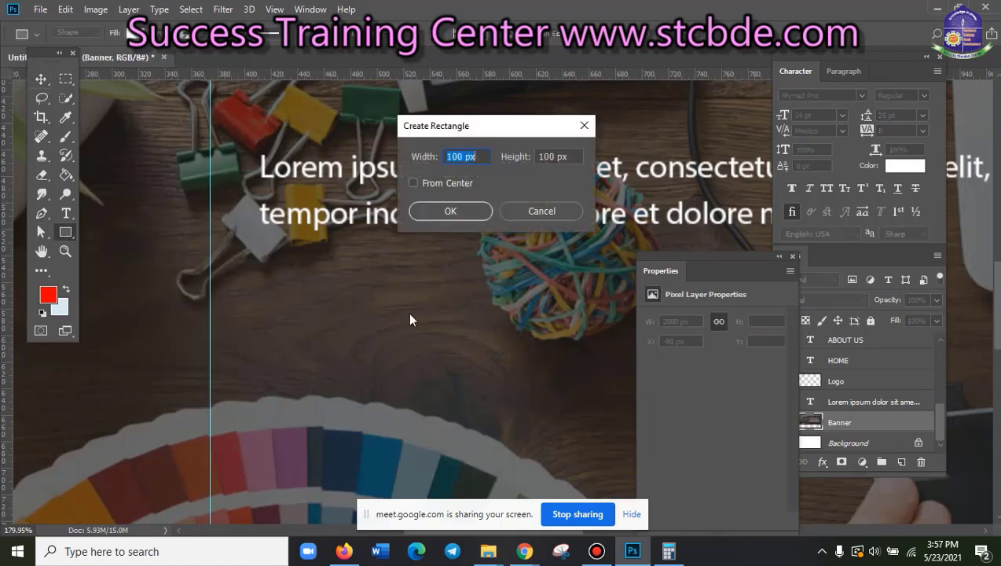
{"action": "left_click", "coordinate": [461, 156]}
{"action": "type", "text": "6"}
{"action": "type", "text": "5"}
{"action": "double_click", "coordinate": [545, 156]}
{"action": "type", "text": "50"}
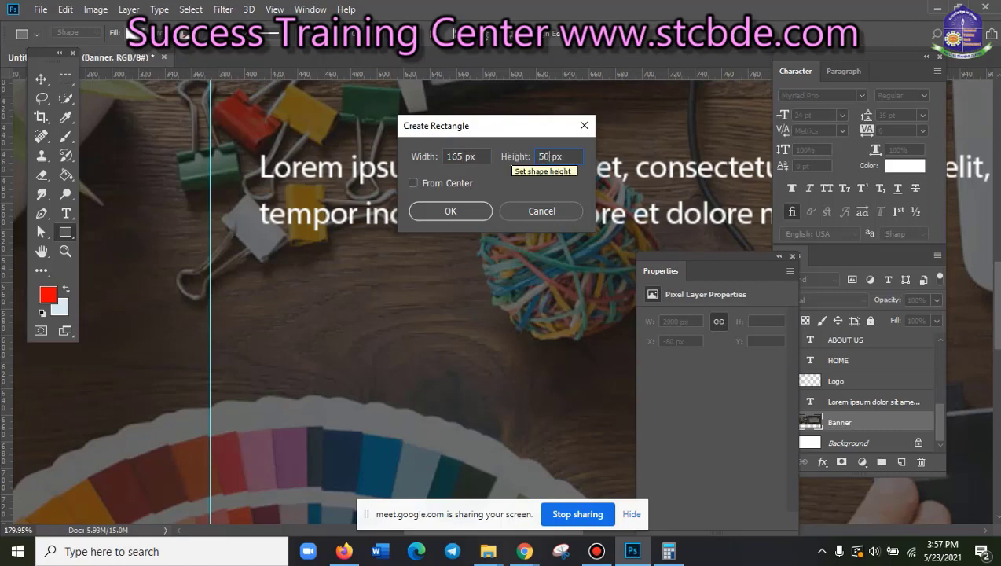
{"action": "left_click", "coordinate": [478, 212]}
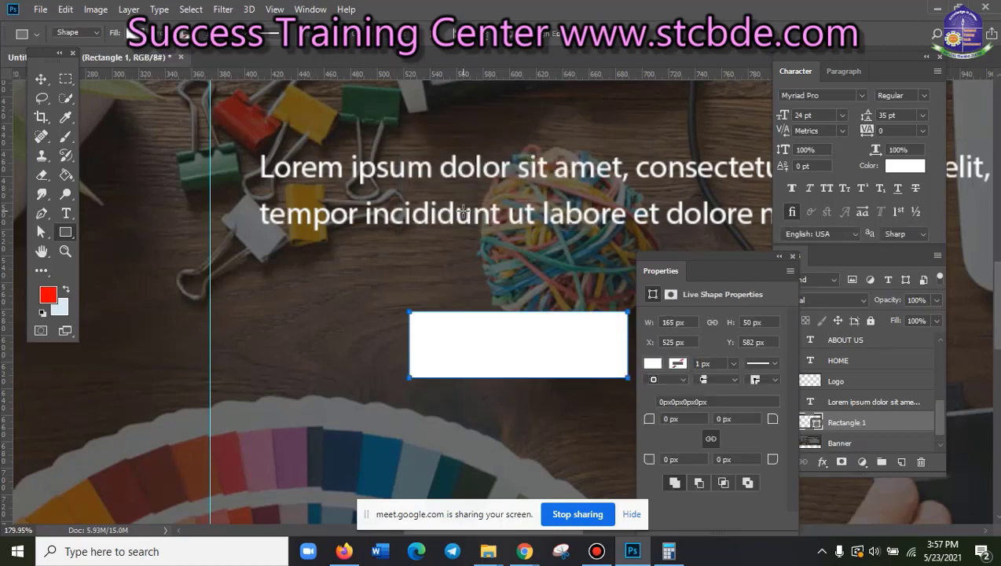
{"action": "left_click", "coordinate": [40, 77]}
{"action": "mouse_move", "coordinate": [483, 347]}
{"action": "left_mouse_down"}
{"action": "mouse_move", "coordinate": [334, 308]}
{"action": "mouse_move", "coordinate": [341, 315]}
{"action": "left_mouse_up"}
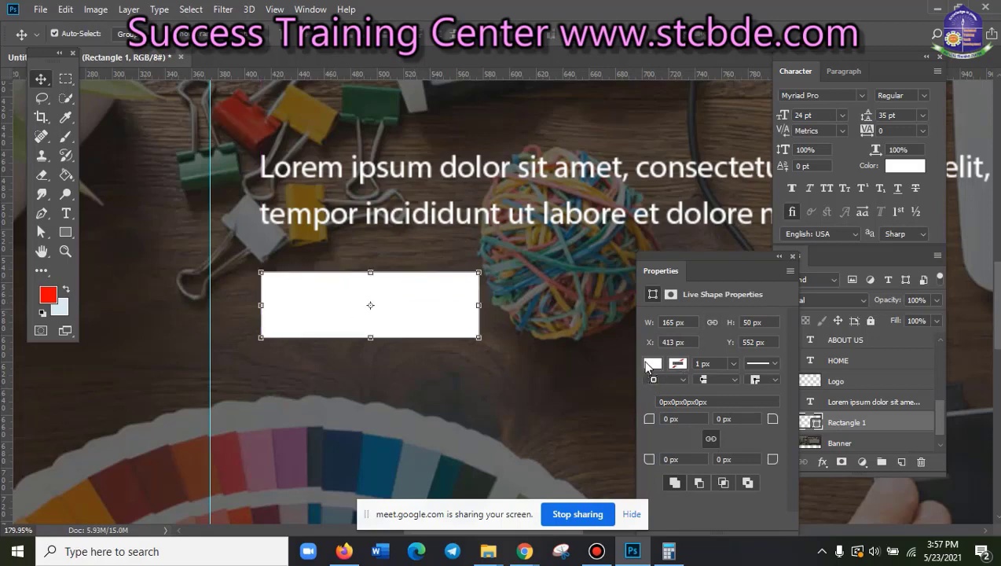
- Give the new rectangle a custom #e84c3d red-orange fill
{"action": "left_click", "coordinate": [651, 363]}
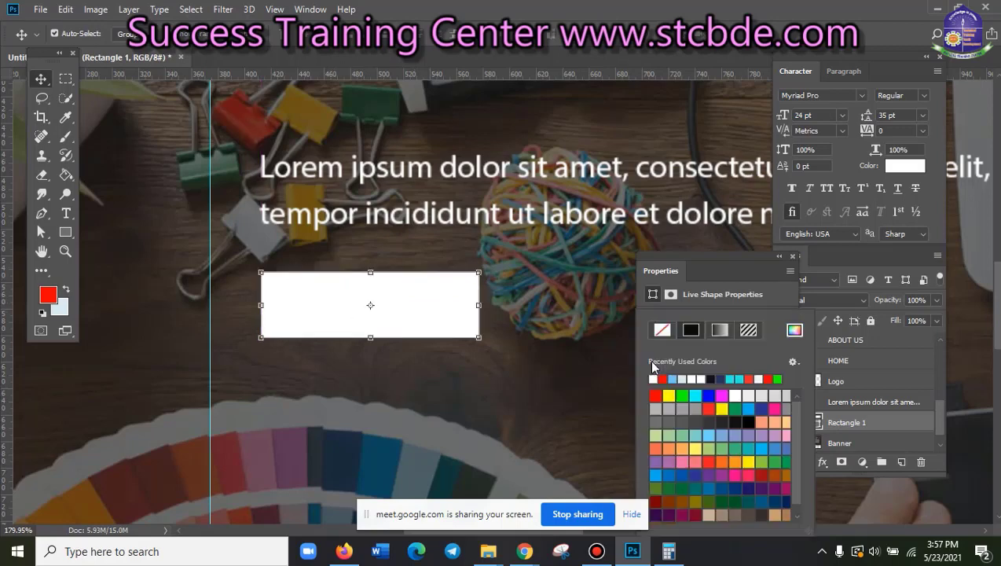
{"action": "left_click", "coordinate": [794, 329]}
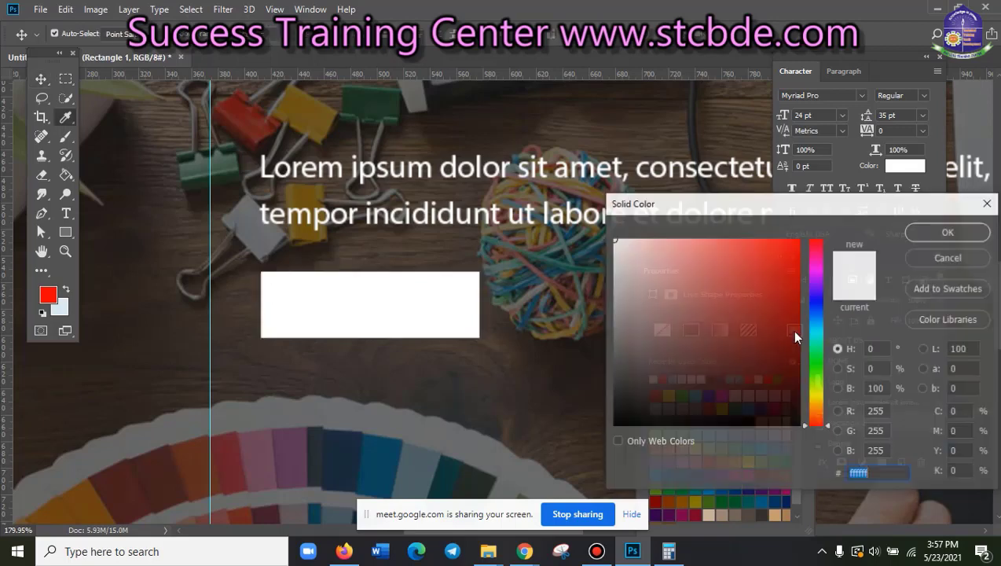
{"action": "right_click", "coordinate": [860, 476]}
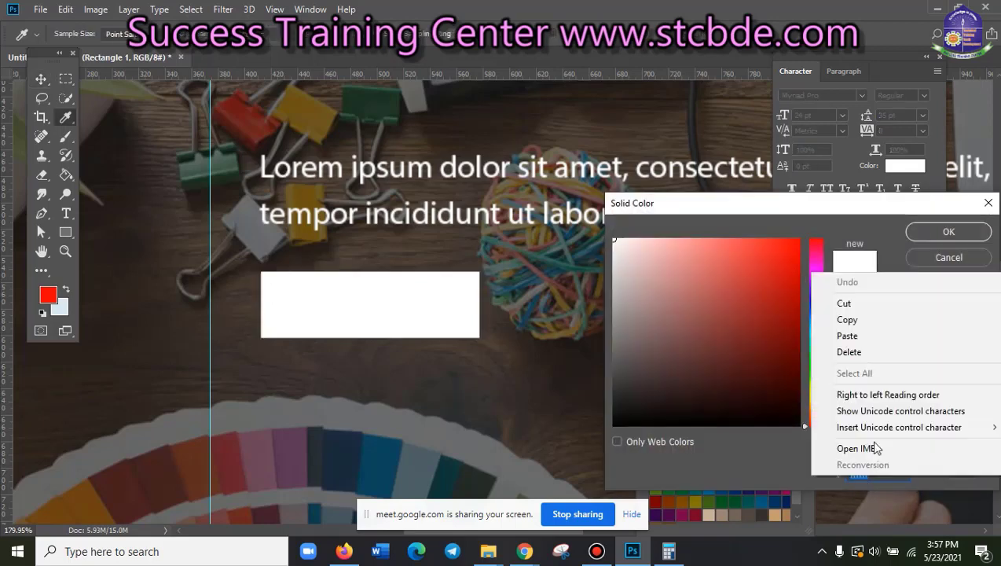
{"action": "left_click", "coordinate": [862, 338]}
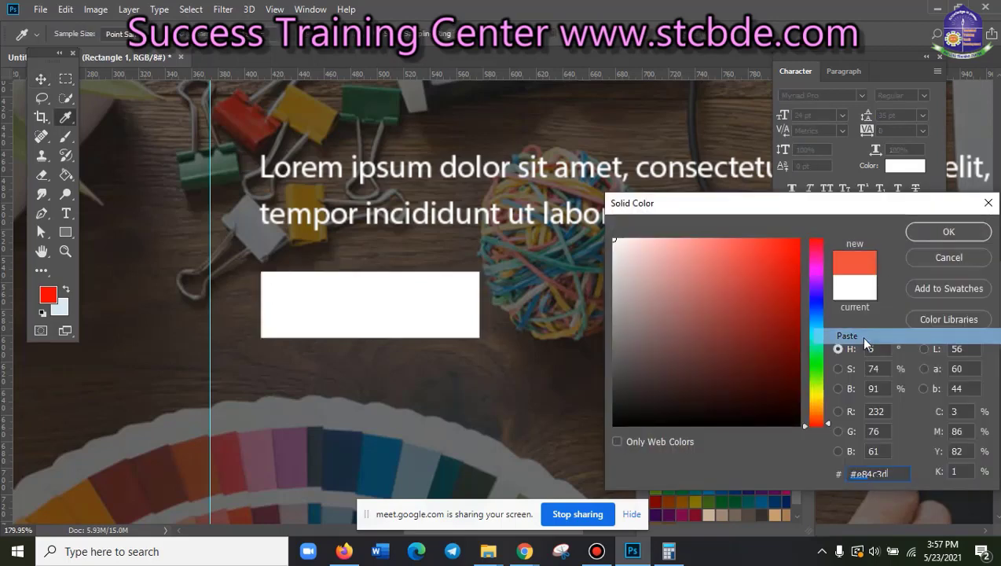
{"action": "left_click", "coordinate": [917, 234]}
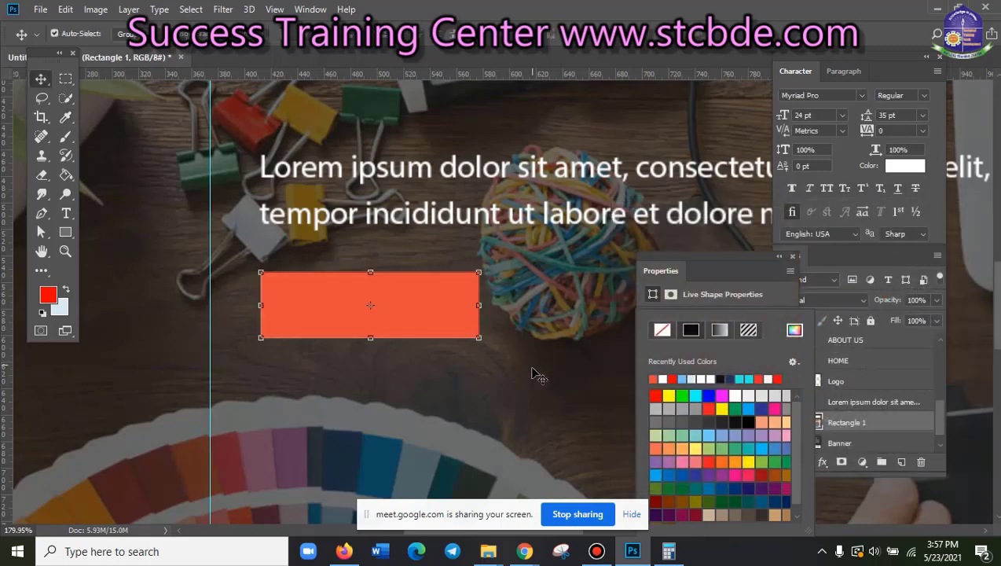
{"action": "scroll", "coordinate": [532, 373], "scroll_direction": "down", "scroll_amount": 3}
{"action": "left_click", "coordinate": [440, 320]}
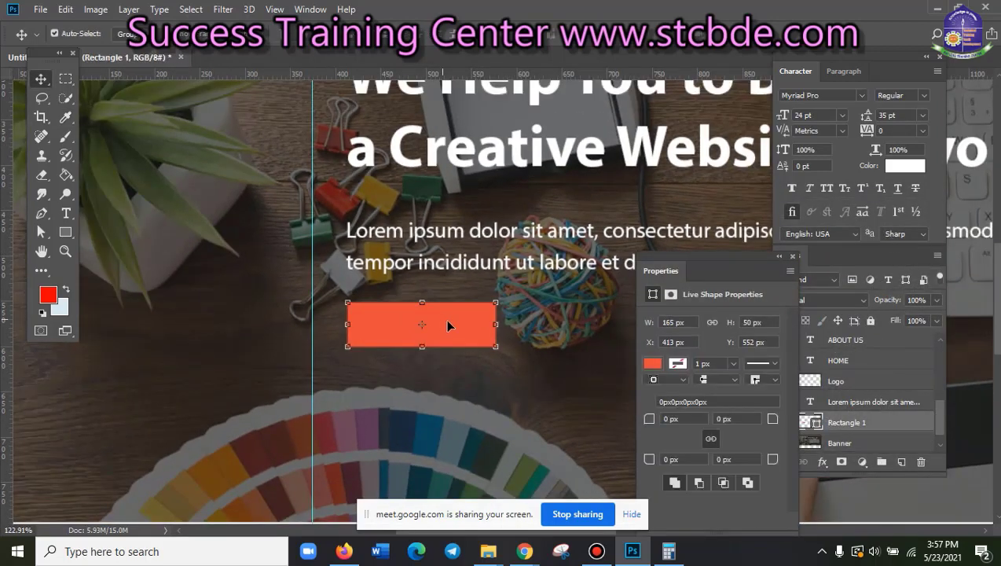
- Place the red-orange button under the paragraph at about Y 558 px and compare with the reference site
{"action": "left_click_drag", "start_coordinate": [447, 325], "coordinate": [451, 296]}
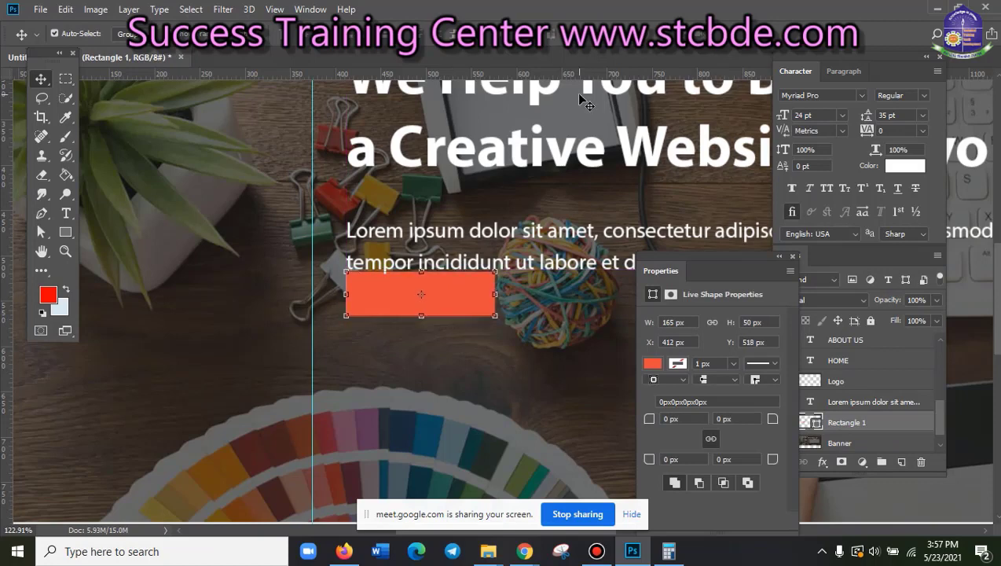
{"action": "key", "text": "shift+Down"}
{"action": "key", "text": "shift+Down"}
{"action": "key", "text": "shift+Down"}
{"action": "key", "text": "shift+Down"}
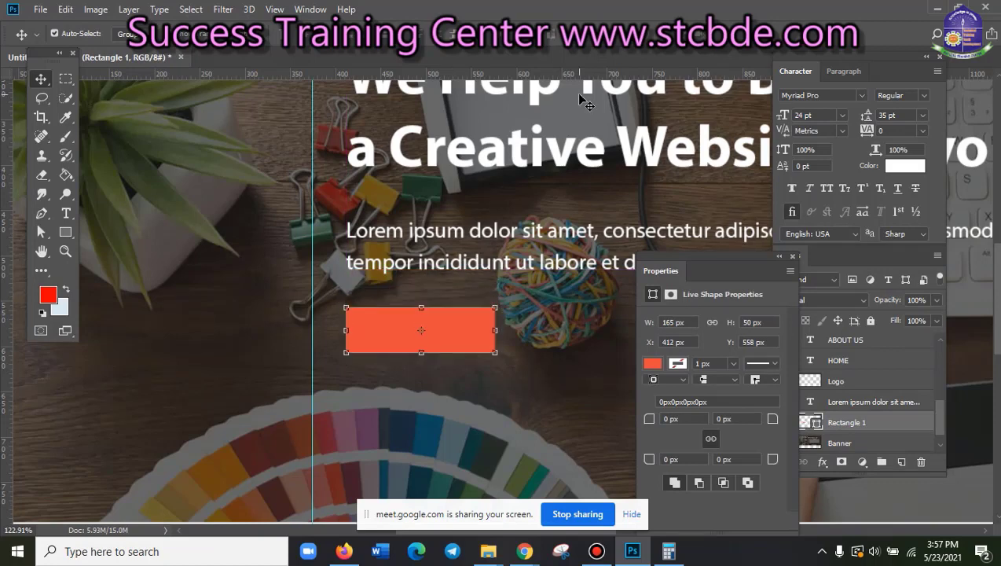
{"action": "left_click", "coordinate": [510, 385]}
{"action": "scroll", "coordinate": [511, 385], "scroll_direction": "down", "scroll_amount": 1}
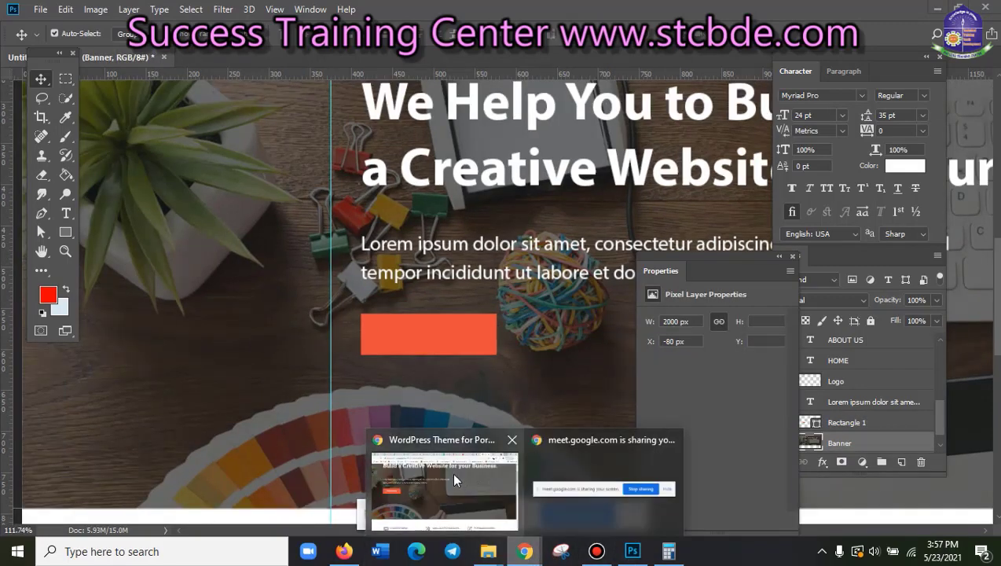
{"action": "left_click", "coordinate": [451, 471]}
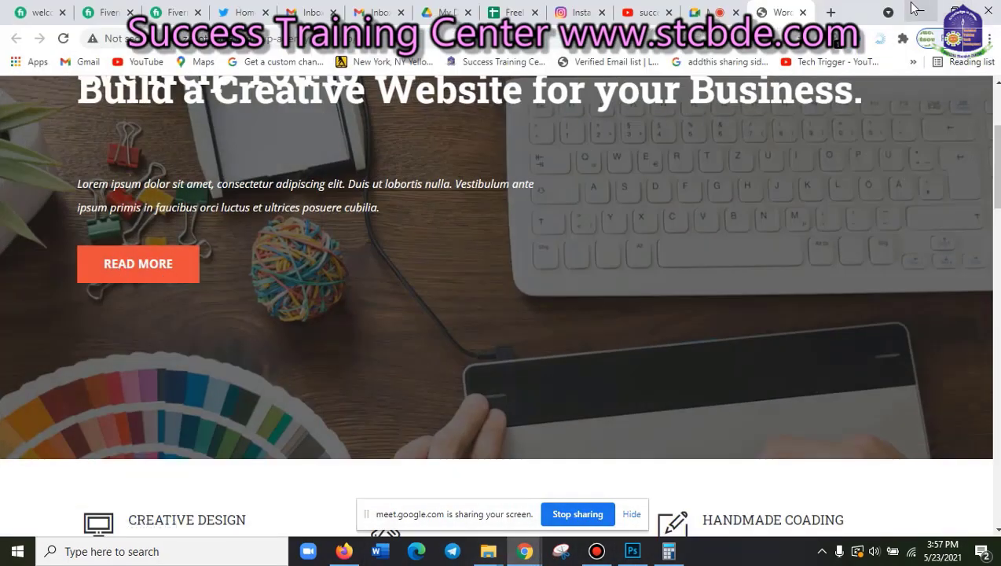
{"action": "key", "text": "alt+Tab"}
{"action": "left_click", "coordinate": [67, 212]}
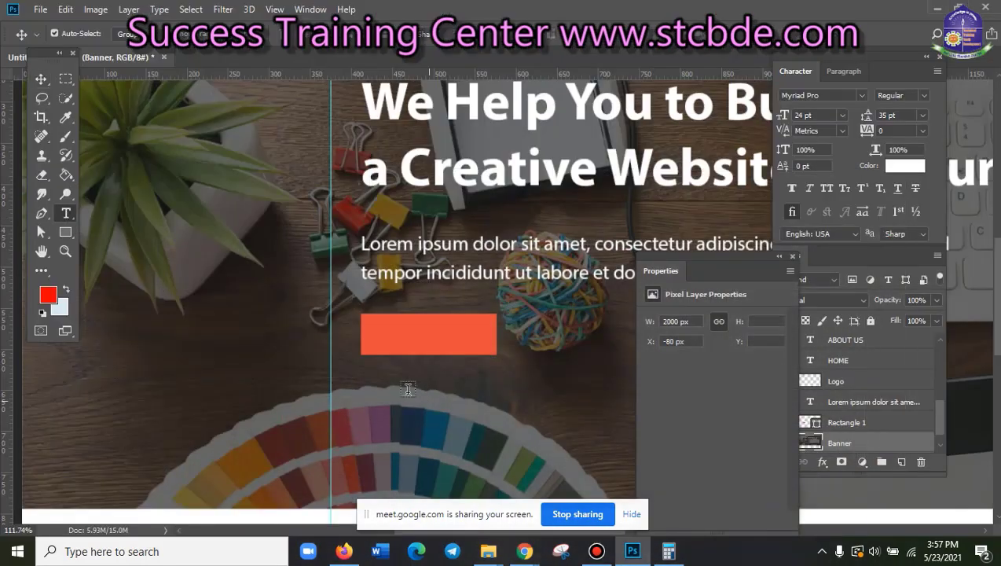
- Add a bold 'READ MORE' text layer and move it onto the orange button
{"action": "left_click", "coordinate": [417, 426]}
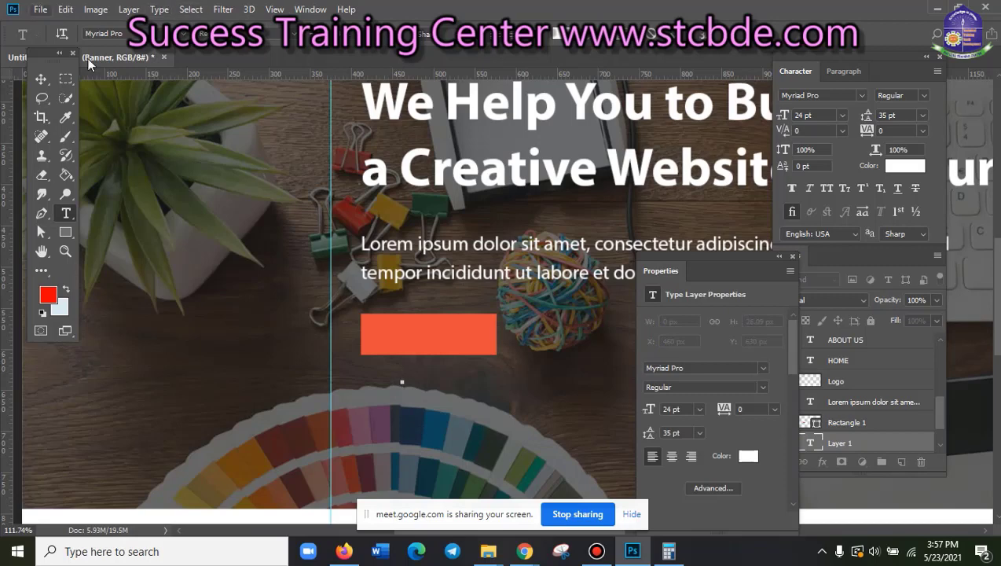
{"action": "left_click", "coordinate": [236, 33]}
{"action": "left_click", "coordinate": [244, 70]}
{"action": "type", "text": "READ "}
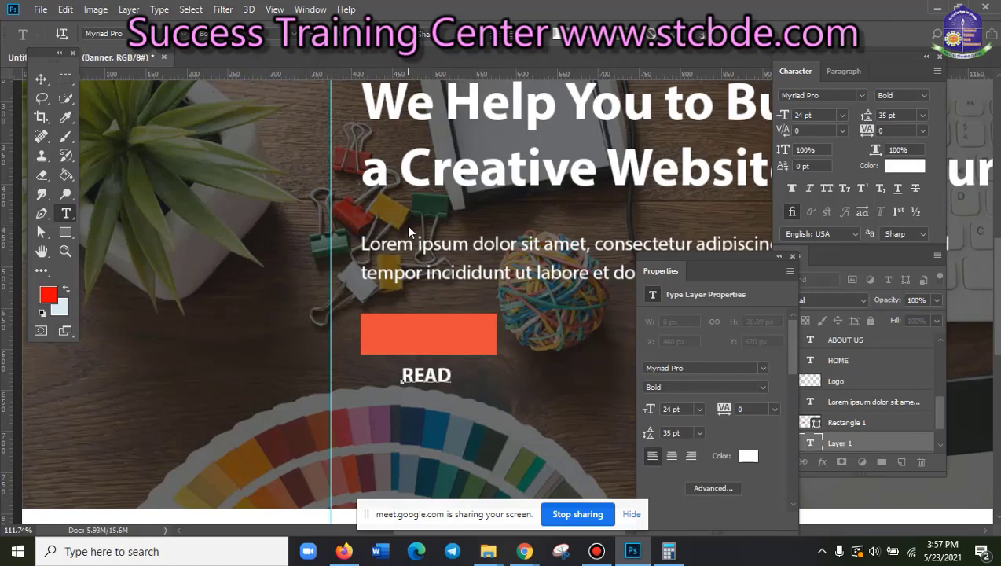
{"action": "type", "text": "MORE"}
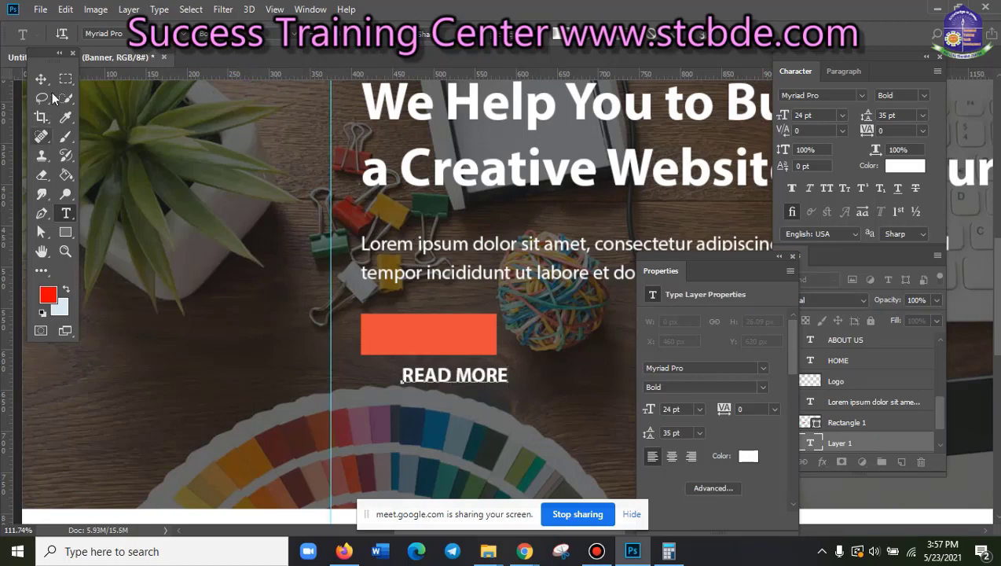
{"action": "left_click", "coordinate": [44, 79]}
{"action": "left_click_drag", "start_coordinate": [490, 378], "coordinate": [454, 333]}
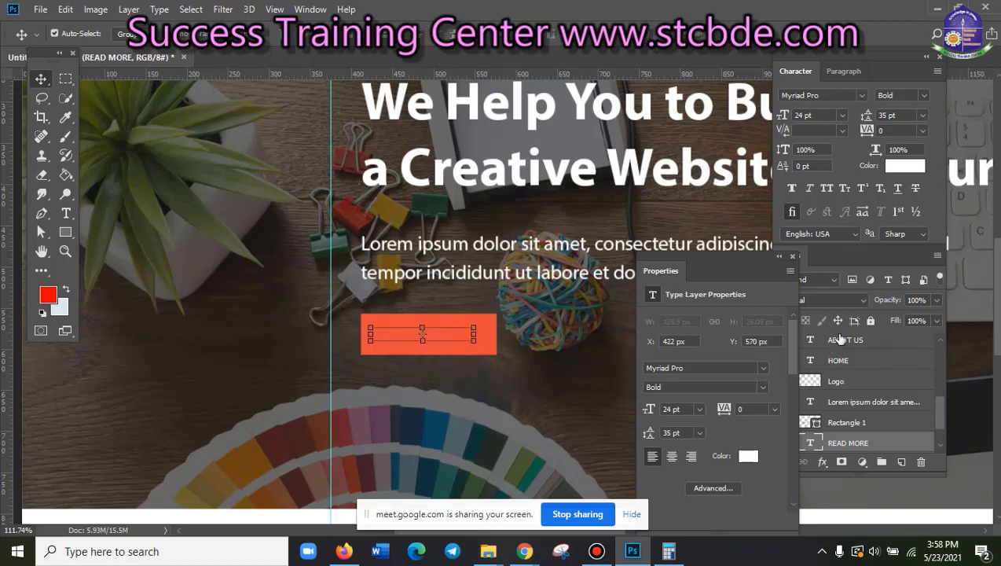
- Raise the READ MORE layer above Rectangle 1 and nudge the text slightly right
{"action": "left_click", "coordinate": [871, 444]}
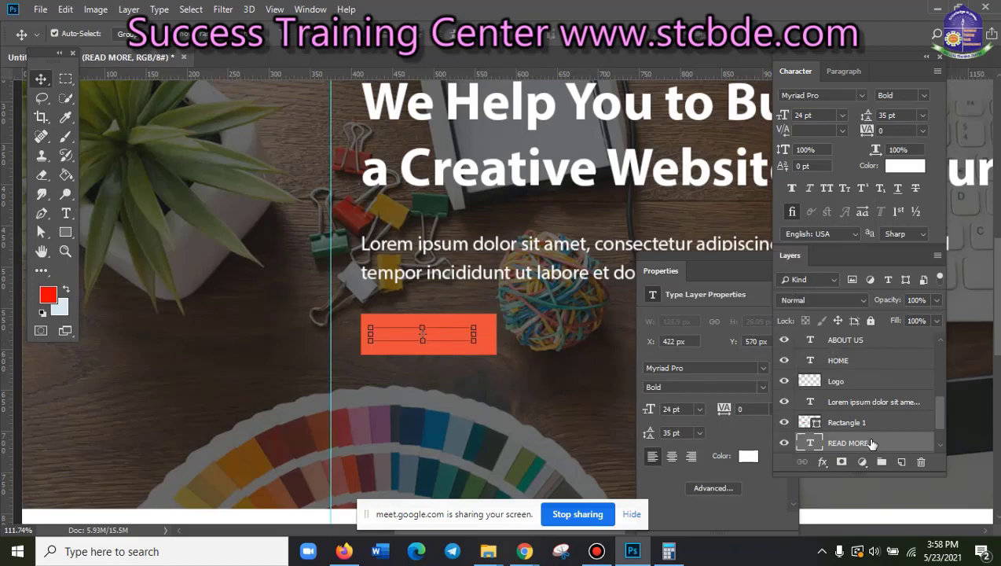
{"action": "key", "text": "ctrl+bracketright"}
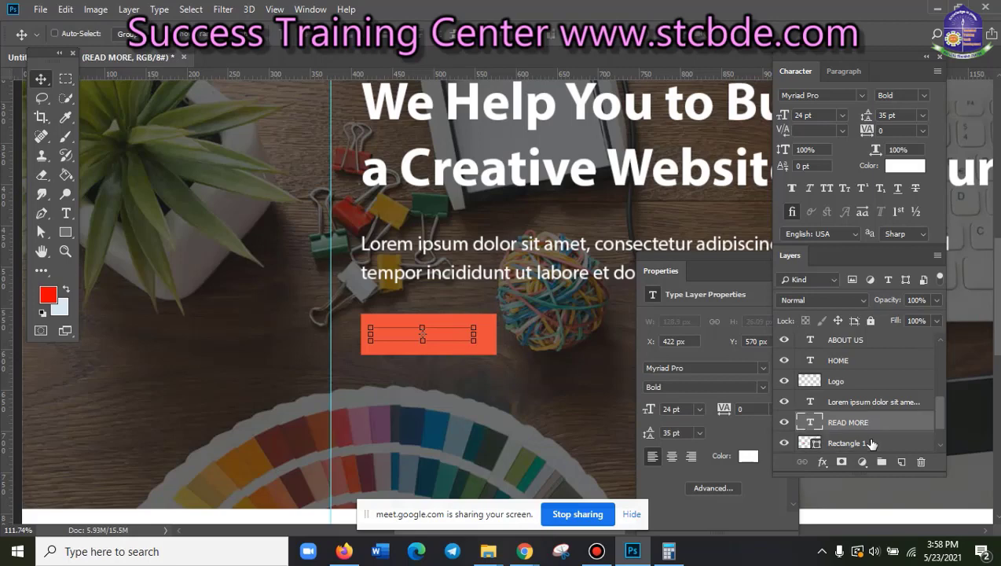
{"action": "key", "text": "ctrl+bracketright"}
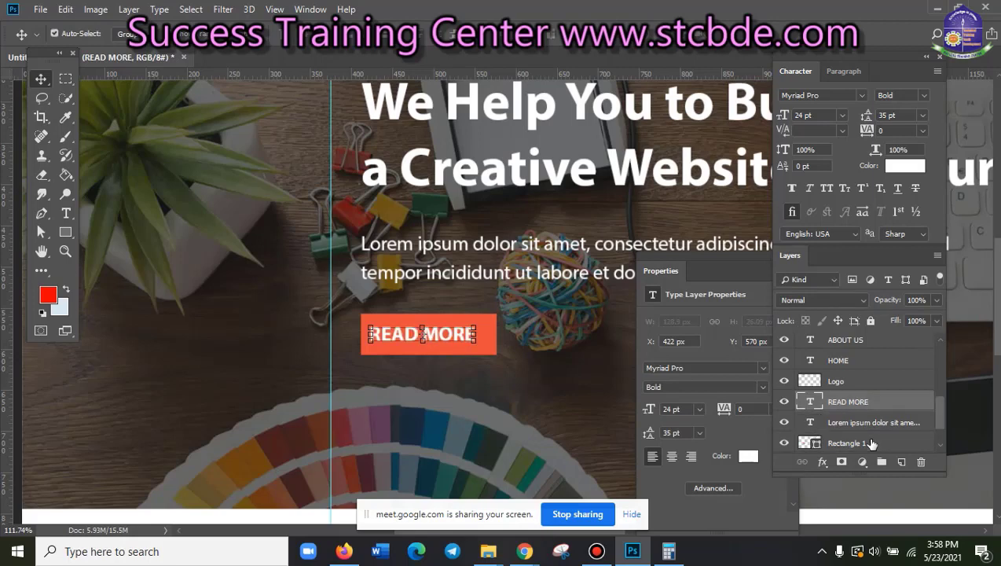
{"action": "scroll", "coordinate": [585, 359], "scroll_direction": "up", "scroll_amount": 2}
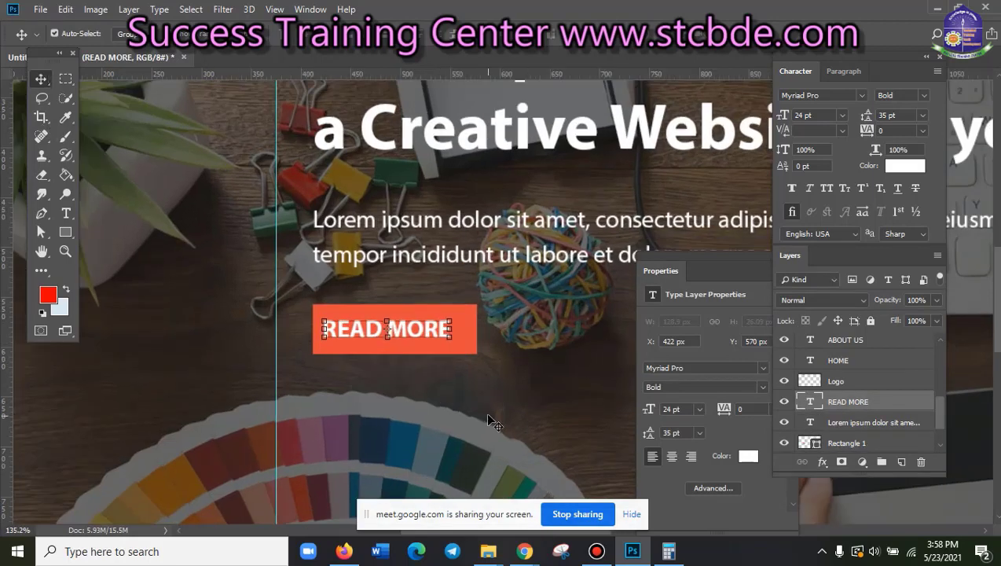
{"action": "left_click", "coordinate": [420, 330]}
{"action": "left_click_drag", "start_coordinate": [420, 329], "coordinate": [421, 326]}
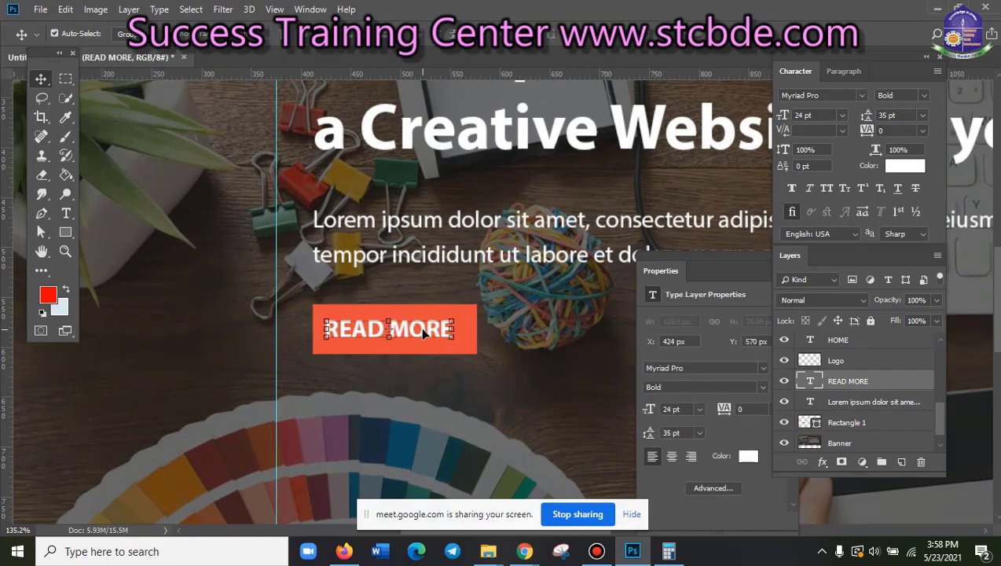
{"action": "key", "text": "Right"}
{"action": "key", "text": "Right"}
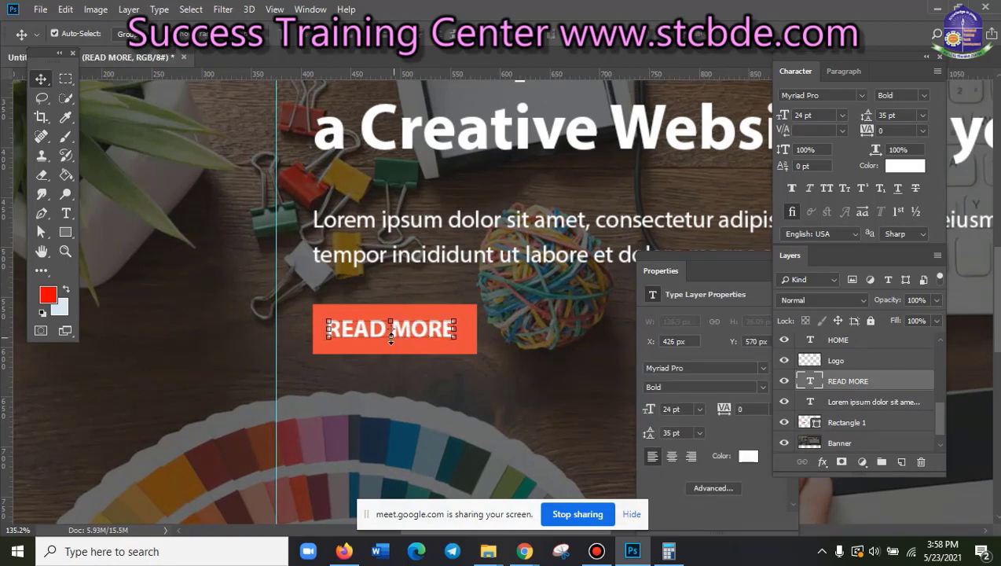
- Select READ MORE with Rectangle 1 and align their horizontal centers
{"action": "left_click", "coordinate": [410, 390]}
{"action": "left_click", "coordinate": [427, 344]}
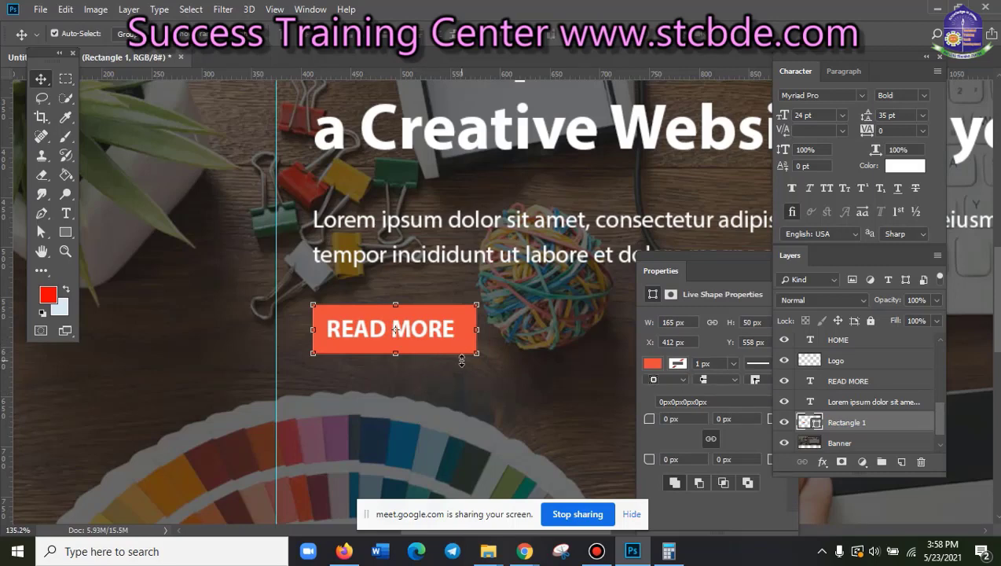
{"action": "left_click", "coordinate": [487, 402]}
{"action": "left_click", "coordinate": [459, 340]}
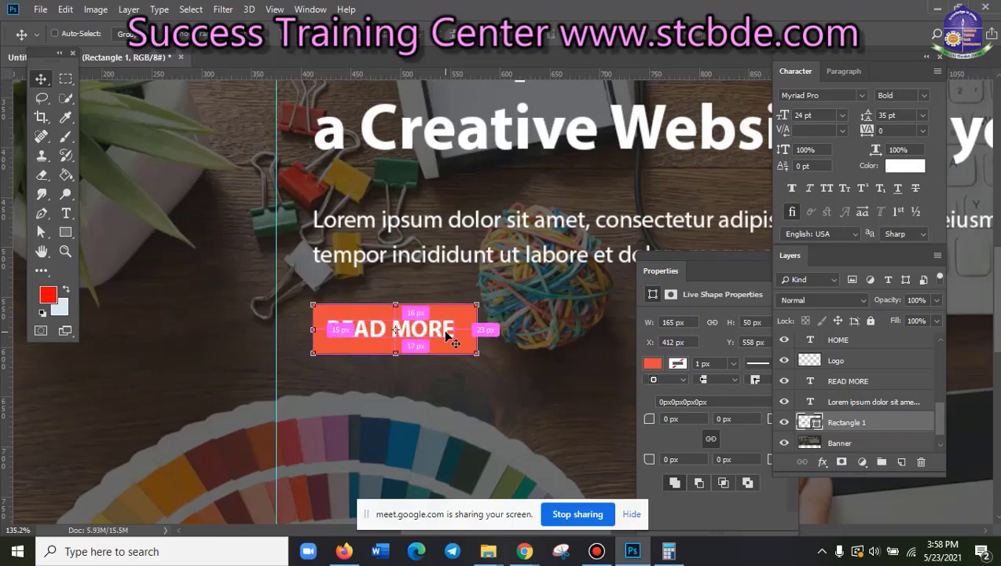
{"action": "left_click", "coordinate": [865, 381], "text": "ctrl"}
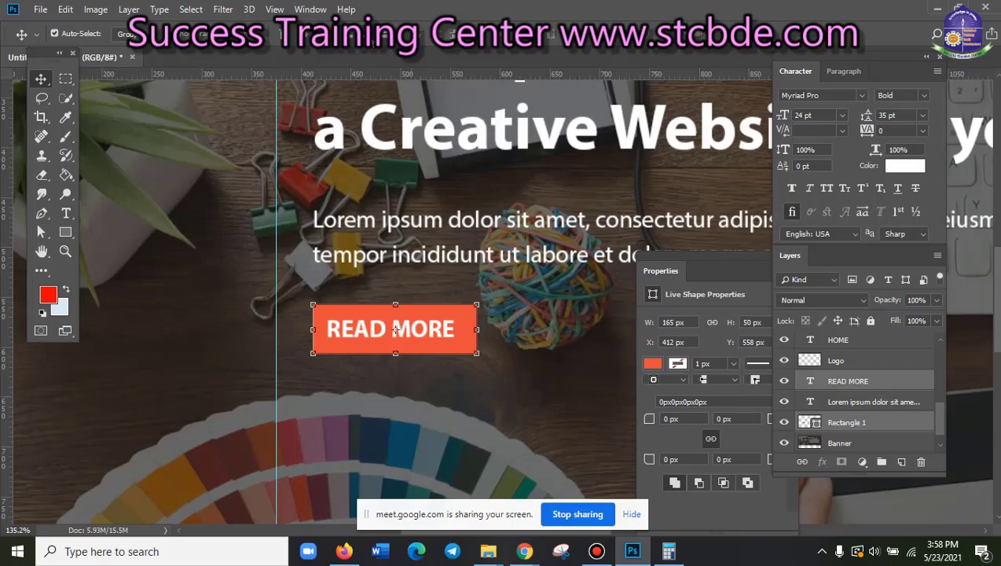
{"action": "left_click", "coordinate": [346, 34]}
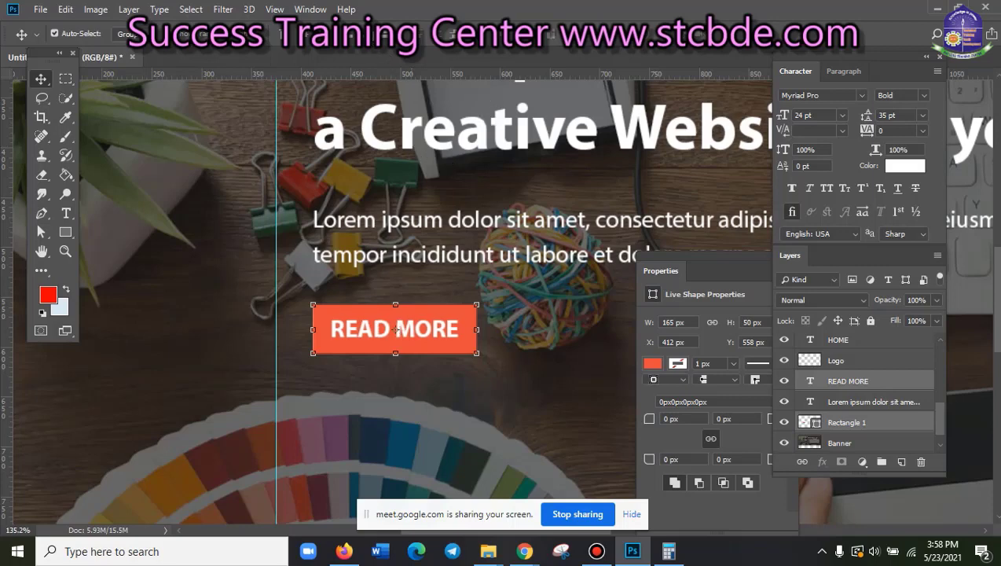
{"action": "left_click", "coordinate": [530, 416]}
{"action": "scroll", "coordinate": [530, 416], "scroll_direction": "down", "scroll_amount": 2}
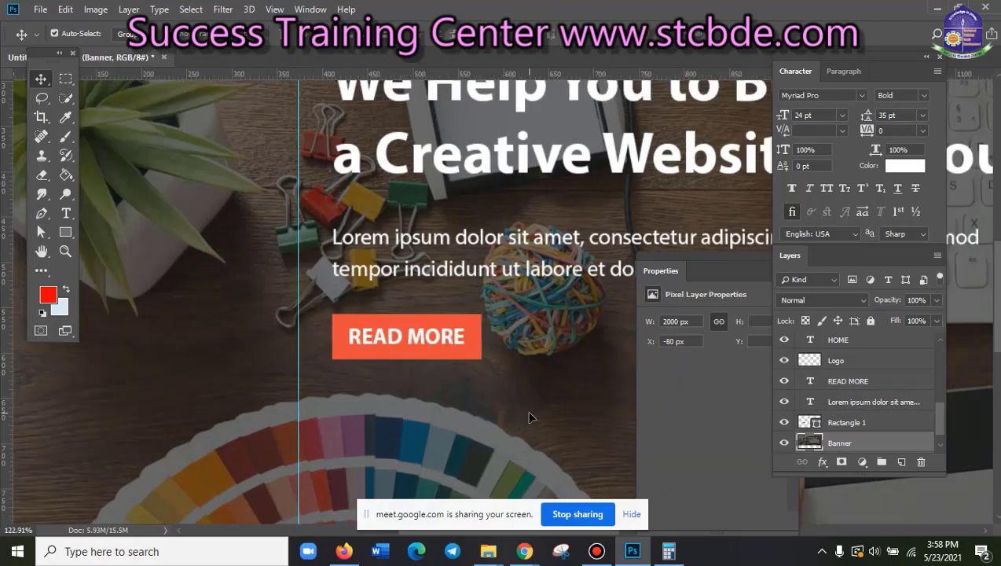
{"action": "scroll", "coordinate": [530, 417], "scroll_direction": "down", "scroll_amount": 2}
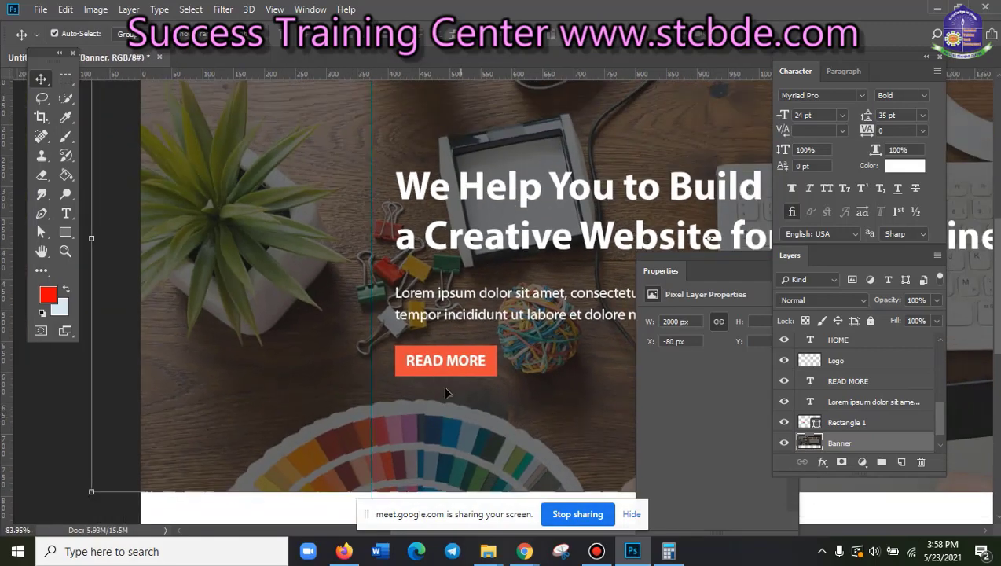
{"action": "mouse_move", "coordinate": [524, 550]}
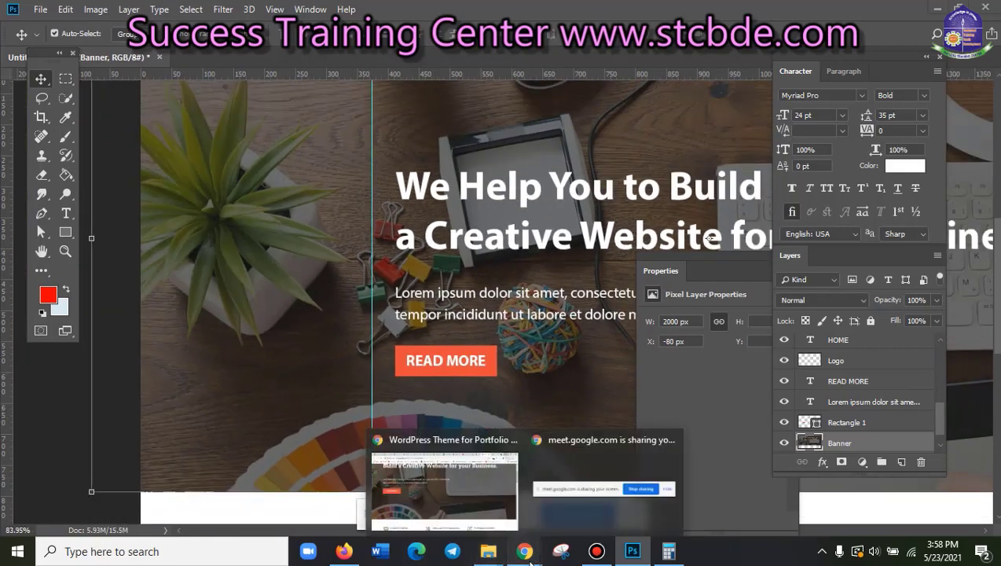
- Scroll through the reference WordPress theme's hero and services sections, then minimize Chrome
{"action": "left_click", "coordinate": [432, 470]}
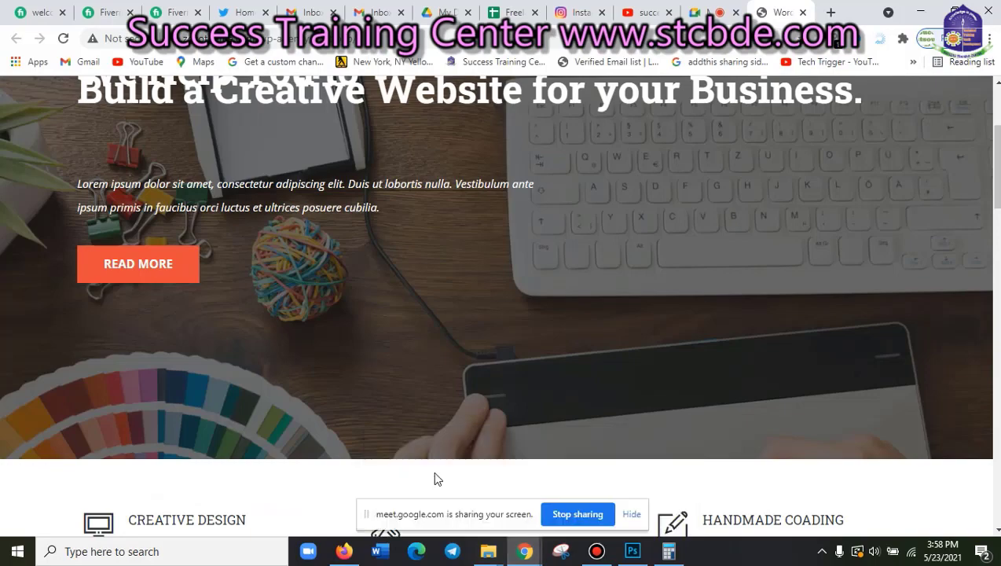
{"action": "scroll", "coordinate": [293, 346], "scroll_direction": "up", "scroll_amount": 3}
{"action": "scroll", "coordinate": [293, 355], "scroll_direction": "down", "scroll_amount": 3}
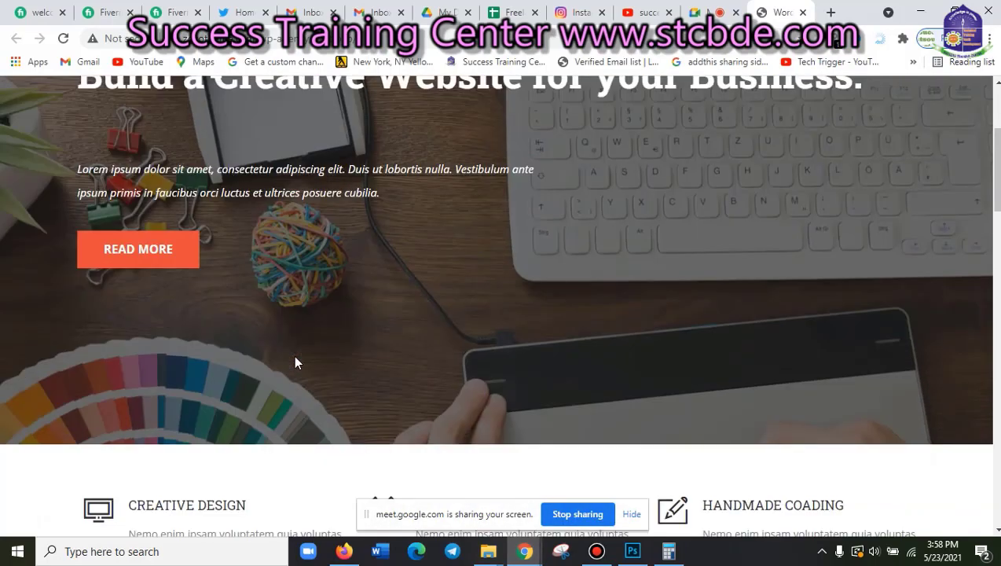
{"action": "scroll", "coordinate": [294, 362], "scroll_direction": "down", "scroll_amount": 4}
{"action": "scroll", "coordinate": [294, 362], "scroll_direction": "up", "scroll_amount": 3}
{"action": "scroll", "coordinate": [295, 363], "scroll_direction": "up", "scroll_amount": 4}
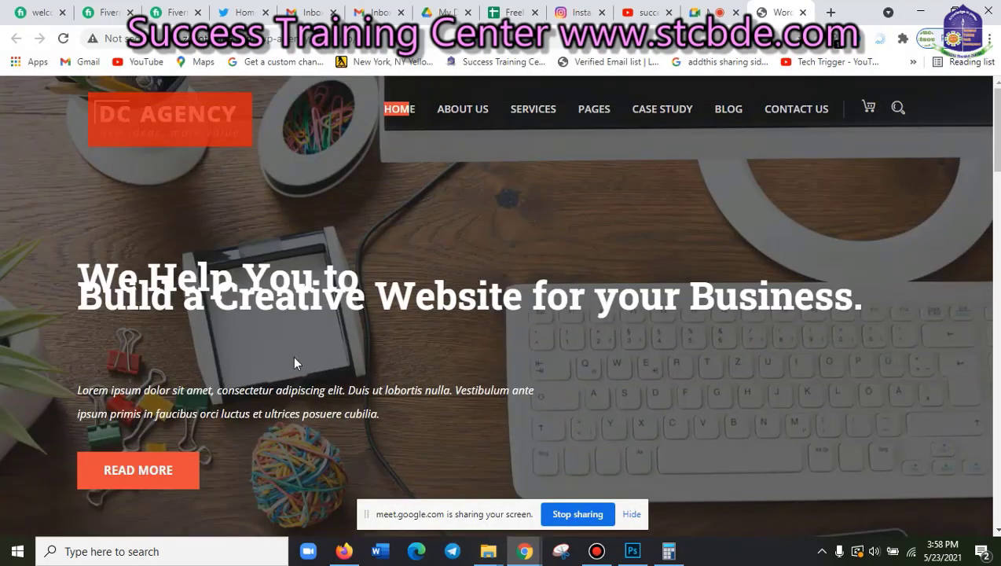
{"action": "scroll", "coordinate": [295, 363], "scroll_direction": "down", "scroll_amount": 5}
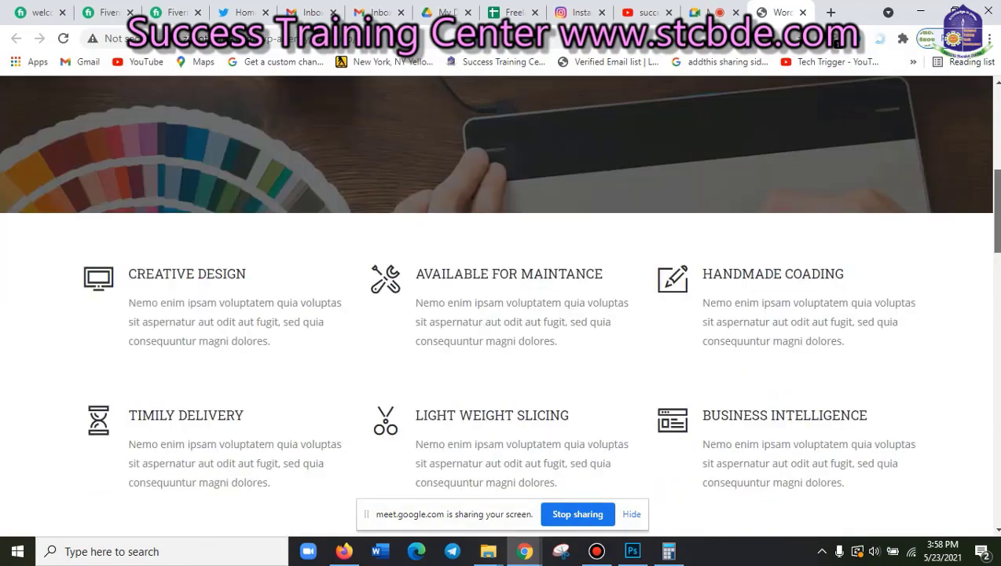
{"action": "scroll", "coordinate": [295, 362], "scroll_direction": "up", "scroll_amount": 1}
{"action": "scroll", "coordinate": [414, 189], "scroll_direction": "down", "scroll_amount": 2}
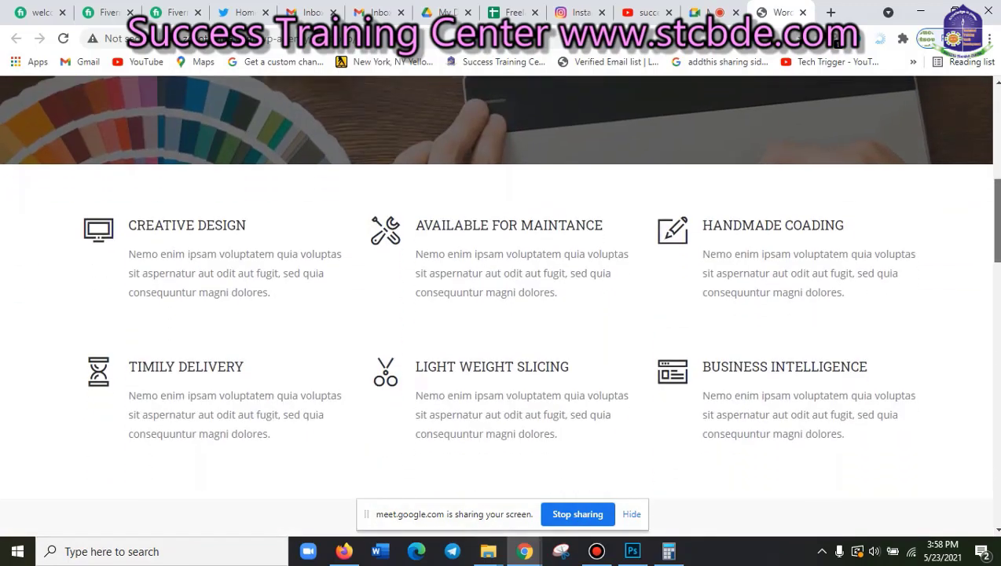
{"action": "left_click", "coordinate": [920, 12]}
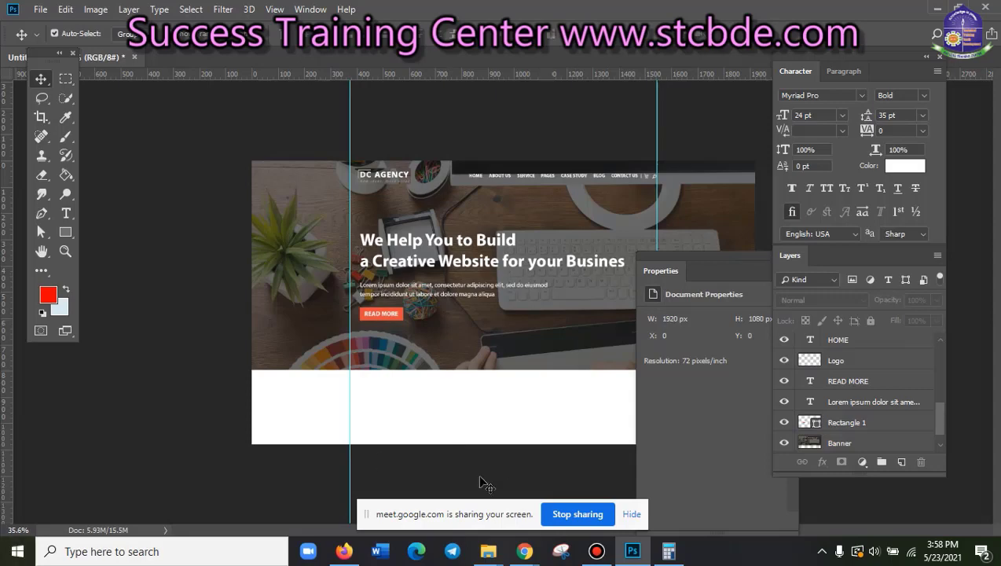
{"action": "mouse_move", "coordinate": [524, 551]}
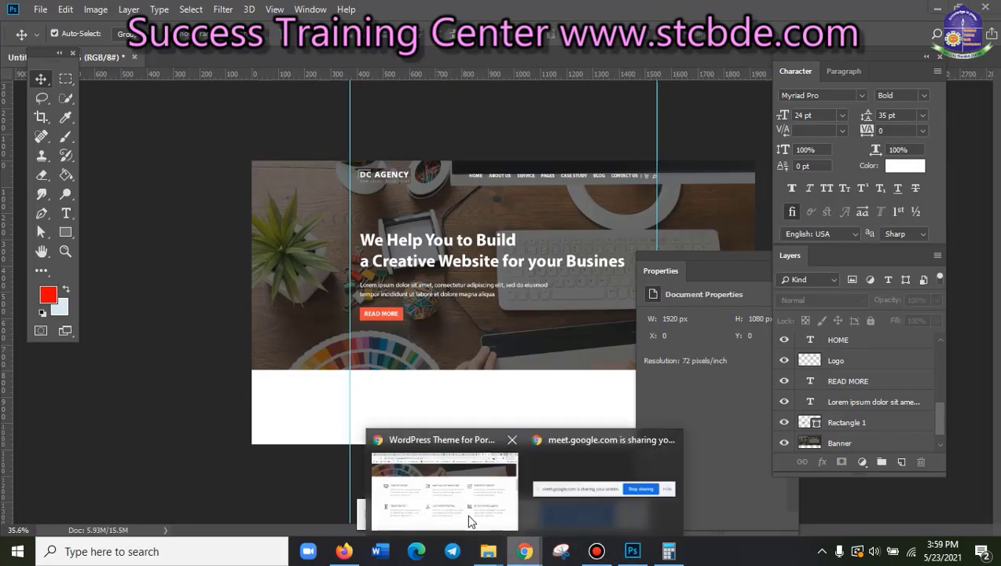
- Reopen the reference page and scroll its Latest Works and Get In Touch sections
{"action": "left_click", "coordinate": [458, 503]}
{"action": "scroll", "coordinate": [700, 366], "scroll_direction": "down", "scroll_amount": 5}
{"action": "scroll", "coordinate": [705, 372], "scroll_direction": "down", "scroll_amount": 5}
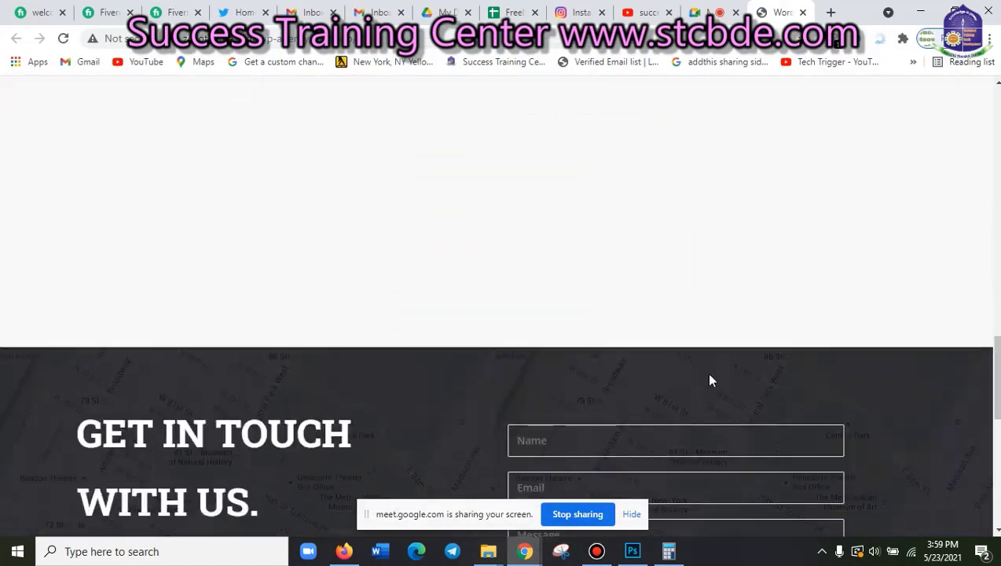
{"action": "scroll", "coordinate": [706, 372], "scroll_direction": "down", "scroll_amount": 5}
{"action": "scroll", "coordinate": [706, 371], "scroll_direction": "down", "scroll_amount": 3}
{"action": "scroll", "coordinate": [710, 375], "scroll_direction": "up", "scroll_amount": 5}
{"action": "scroll", "coordinate": [710, 375], "scroll_direction": "up", "scroll_amount": 5}
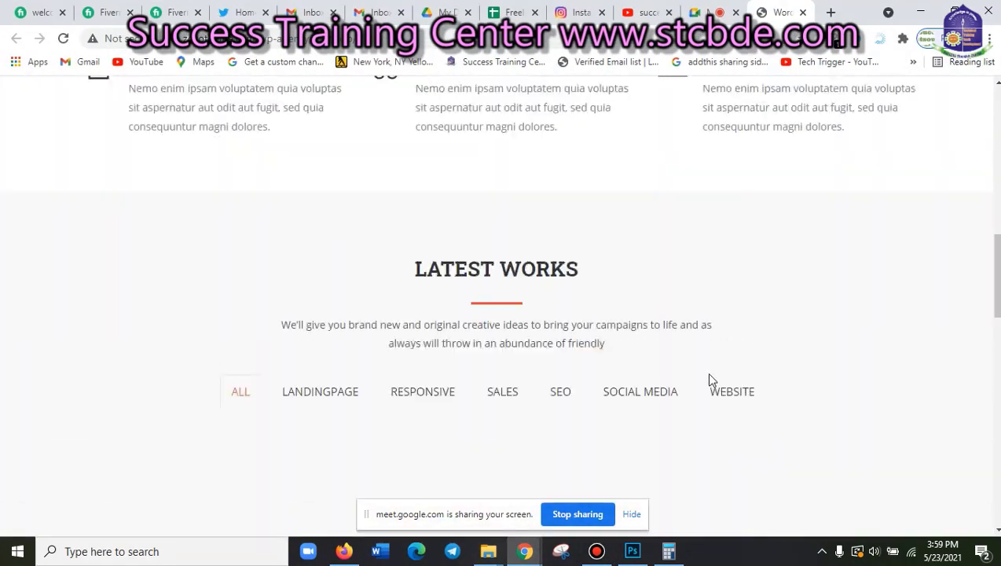
{"action": "scroll", "coordinate": [710, 375], "scroll_direction": "up", "scroll_amount": 5}
{"action": "scroll", "coordinate": [709, 375], "scroll_direction": "up", "scroll_amount": 4}
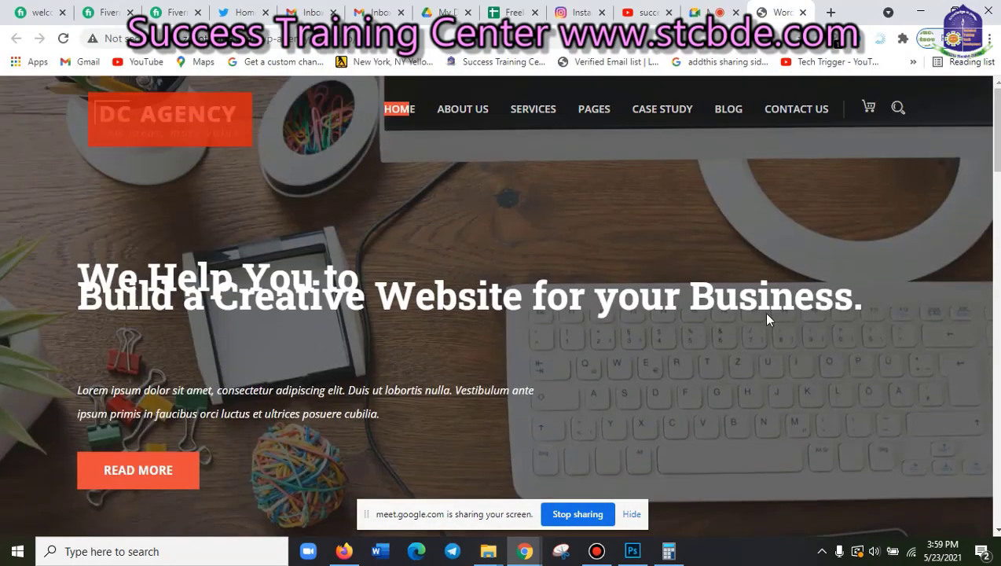
{"action": "scroll", "coordinate": [748, 408], "scroll_direction": "down", "scroll_amount": 3}
- Dock the floating Properties panel under Layers in the right-hand dock
{"action": "left_click", "coordinate": [924, 7]}
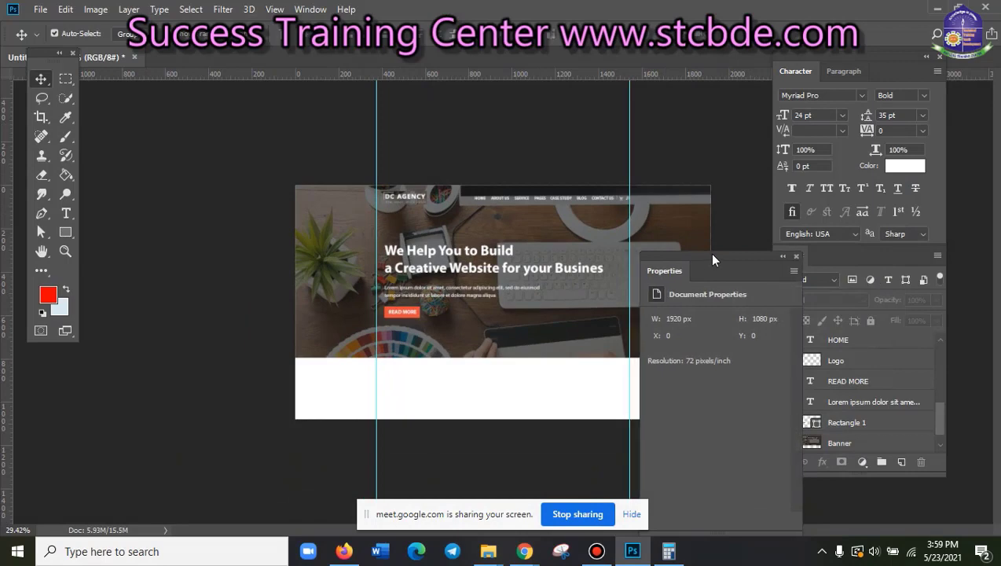
{"action": "left_click_drag", "start_coordinate": [705, 262], "coordinate": [835, 263]}
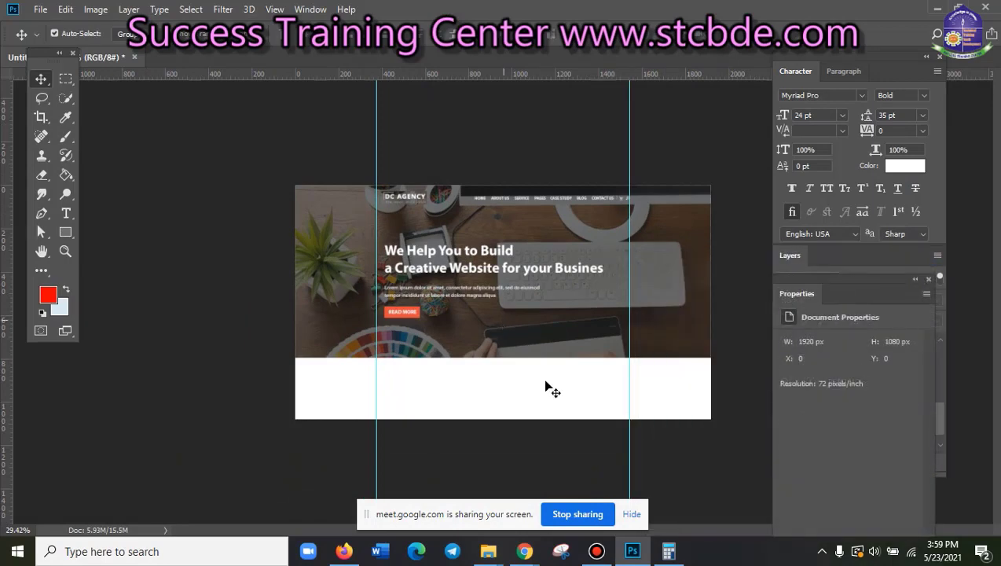
{"action": "scroll", "coordinate": [554, 397], "scroll_direction": "up", "scroll_amount": 3}
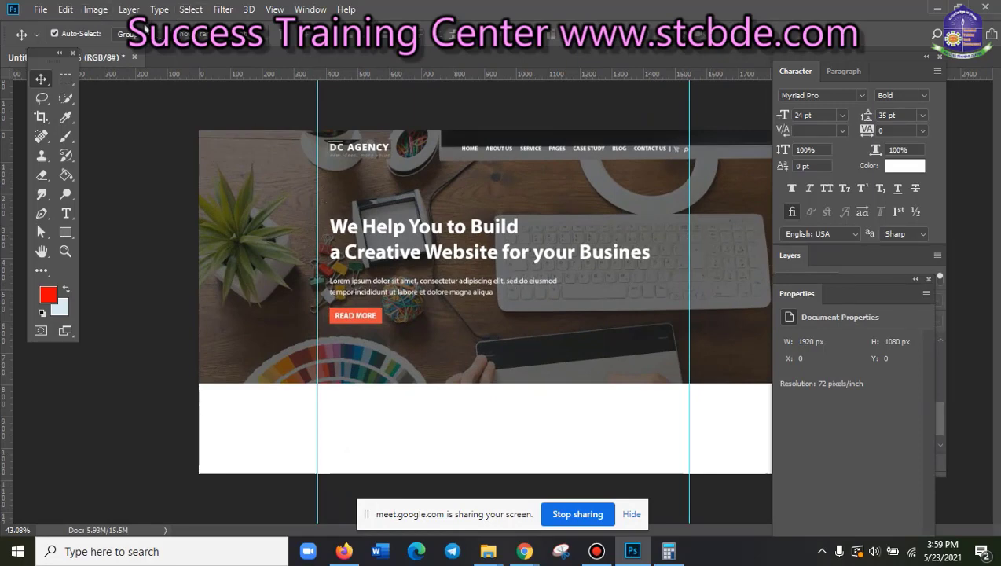
- Try Canvas Size with a bottom-centre anchor, cancel it, and reopen the Image menu
{"action": "left_click", "coordinate": [95, 9]}
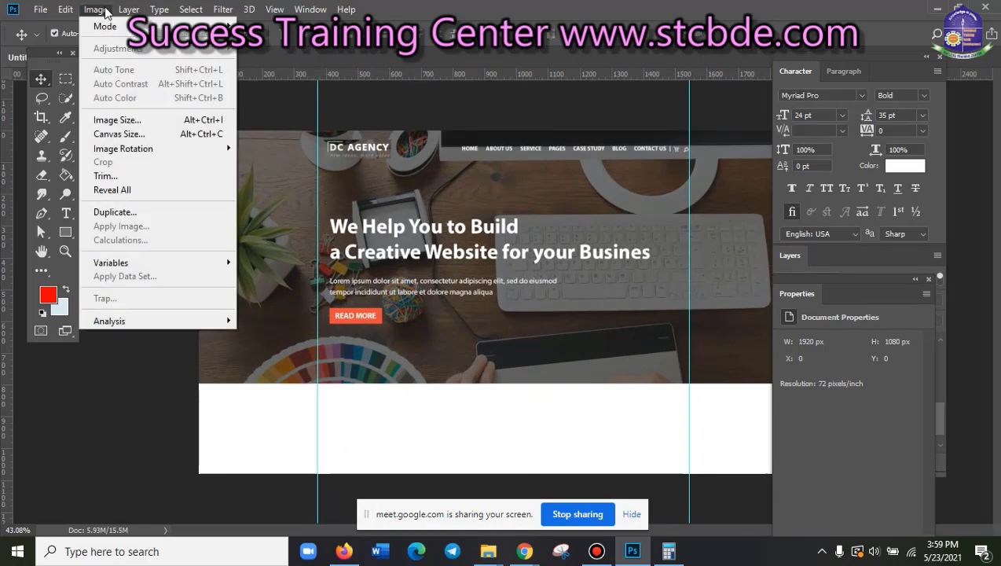
{"action": "left_click", "coordinate": [154, 135]}
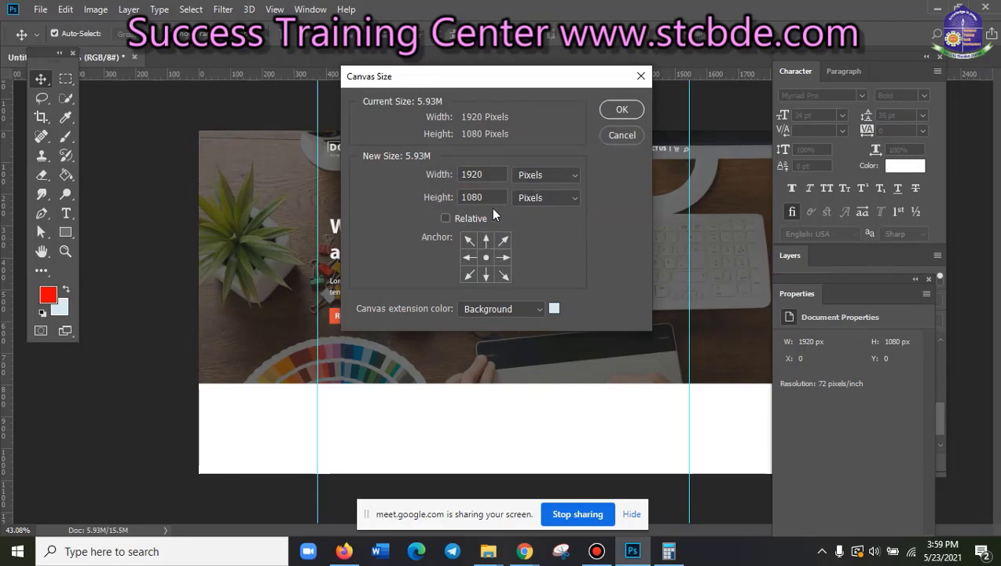
{"action": "left_click", "coordinate": [485, 274]}
{"action": "left_click", "coordinate": [620, 135]}
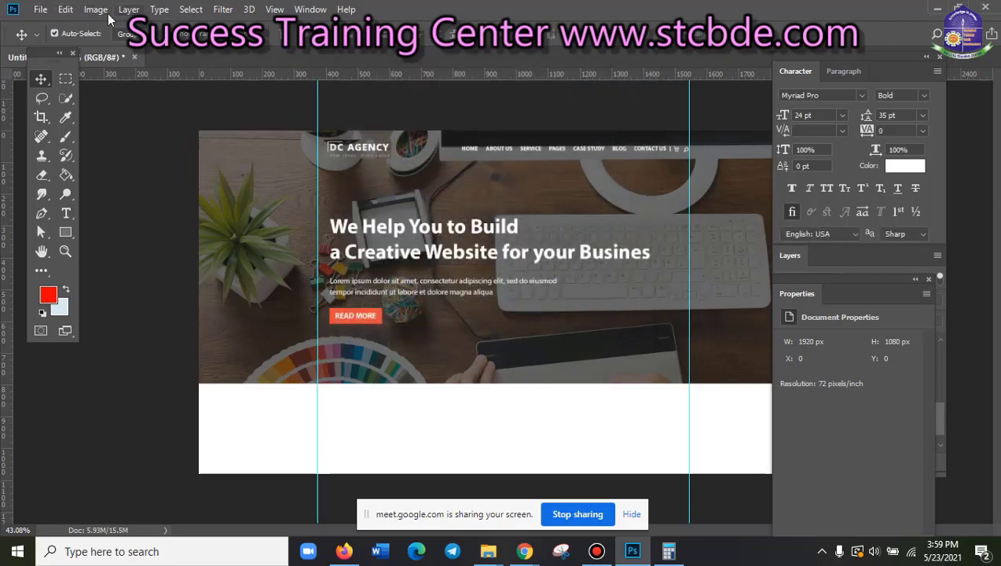
{"action": "left_click", "coordinate": [99, 9]}
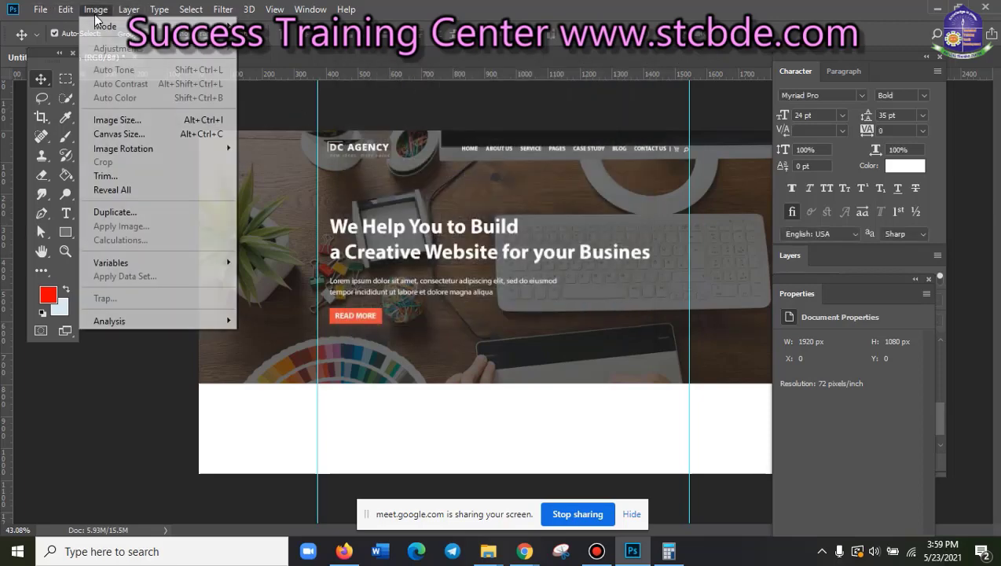
- Try a top-anchored 2080 px canvas height, review it, then undo it
{"action": "left_click", "coordinate": [135, 137]}
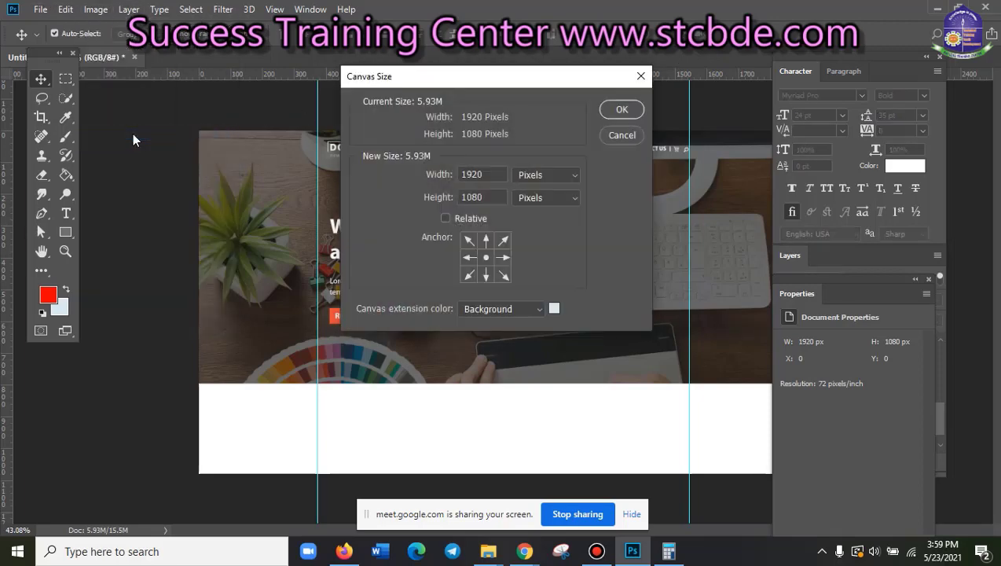
{"action": "left_click", "coordinate": [486, 241]}
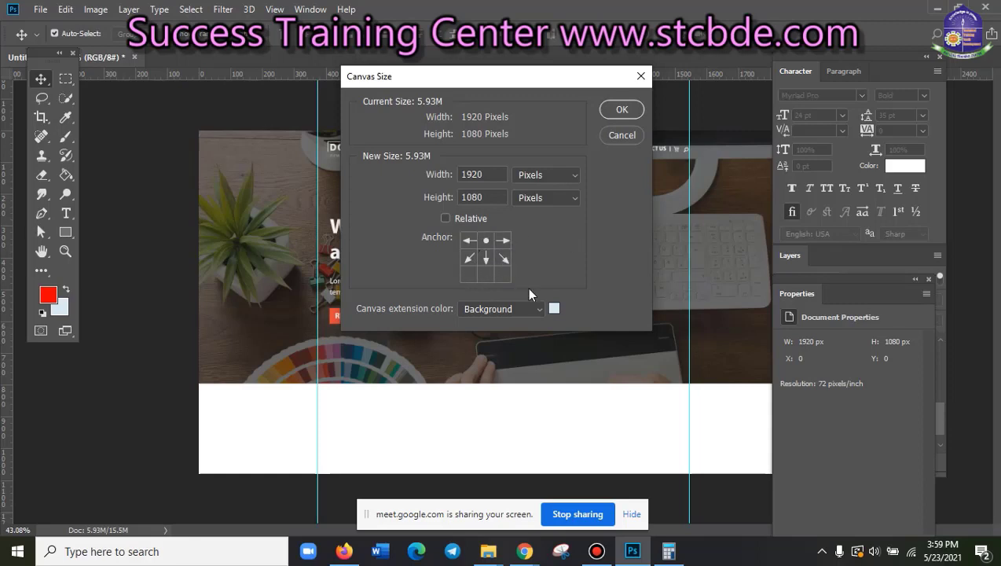
{"action": "double_click", "coordinate": [459, 197]}
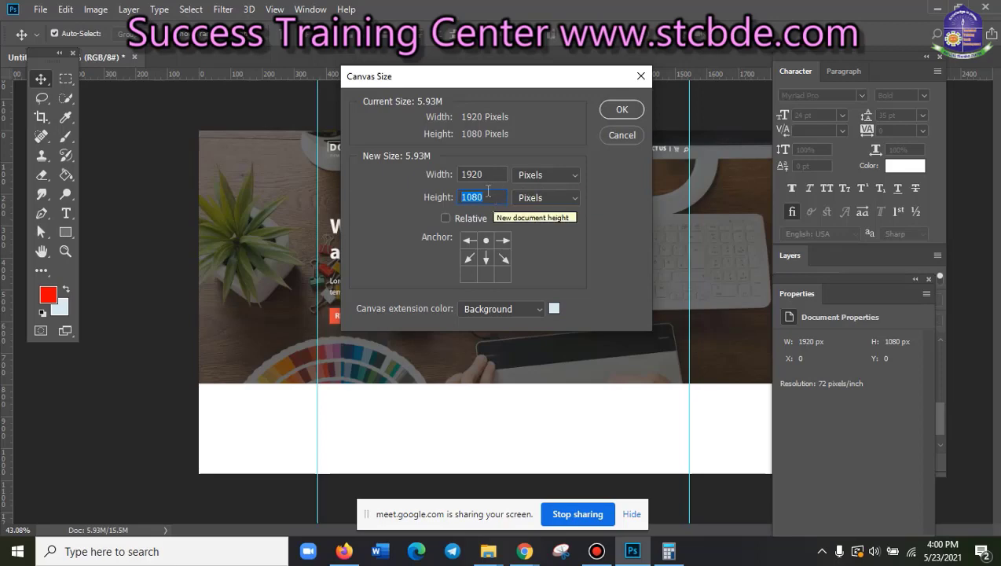
{"action": "left_click", "coordinate": [495, 199]}
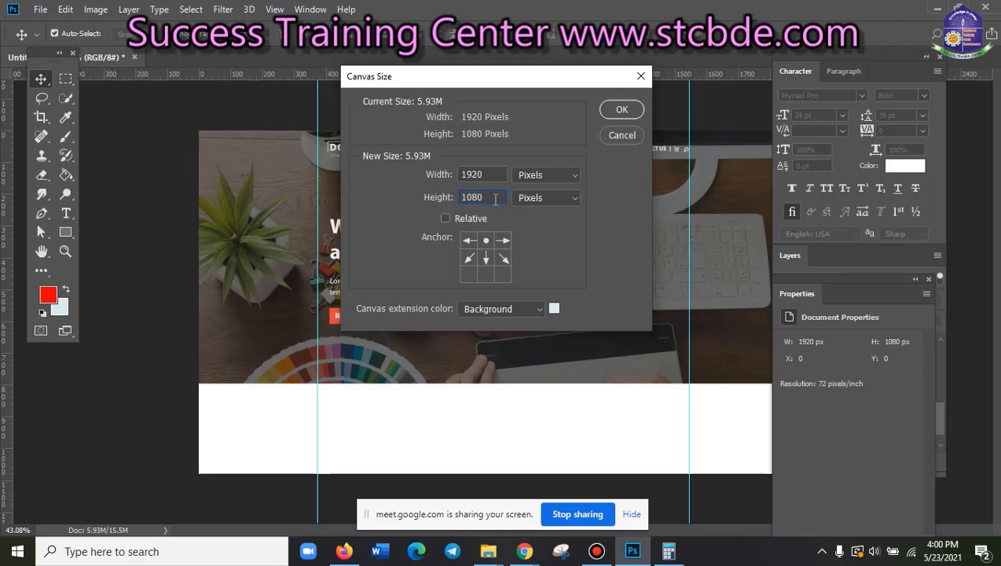
{"action": "left_click_drag", "start_coordinate": [495, 198], "coordinate": [394, 204]}
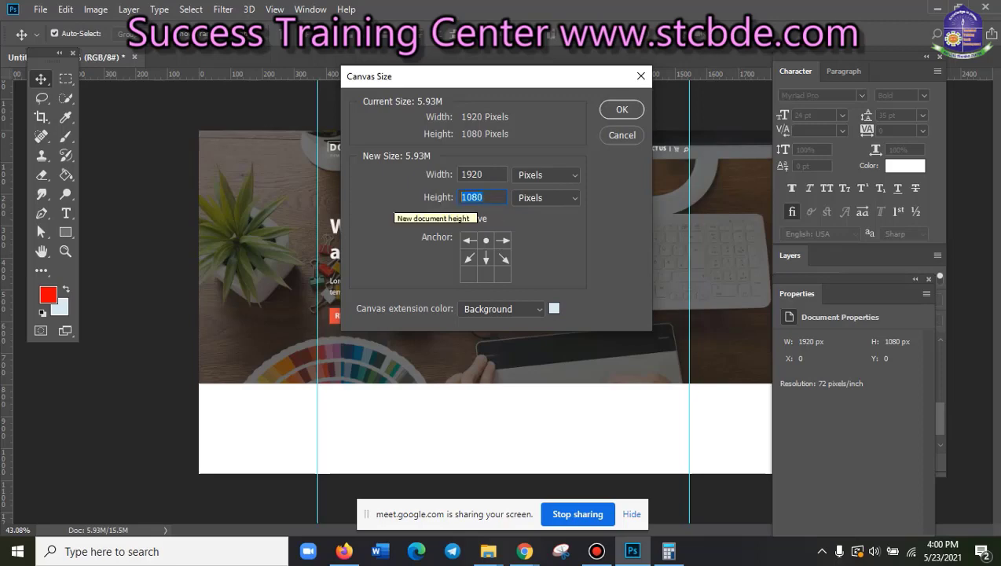
{"action": "type", "text": "2080"}
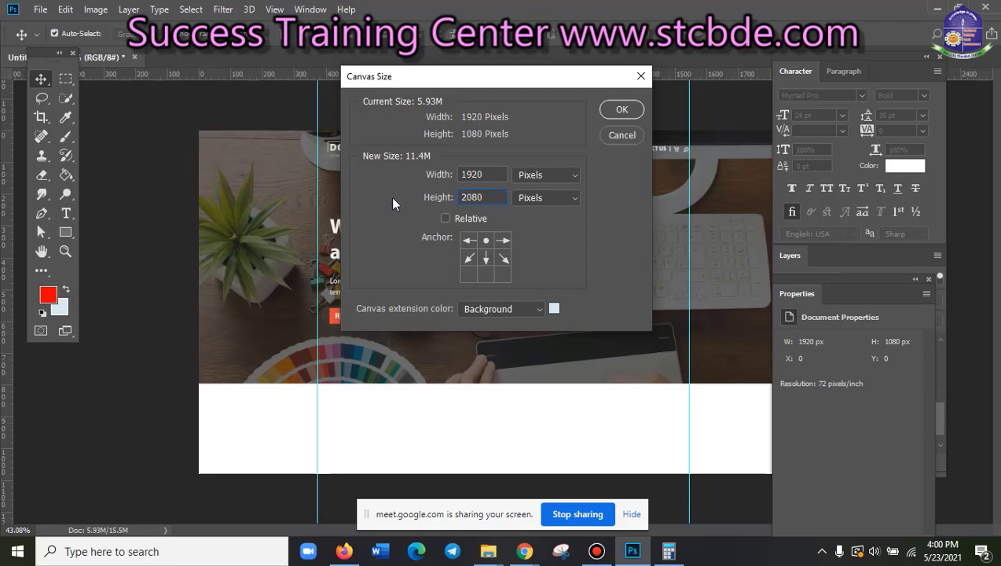
{"action": "left_click", "coordinate": [617, 109]}
{"action": "scroll", "coordinate": [659, 320], "scroll_direction": "down", "scroll_amount": 1}
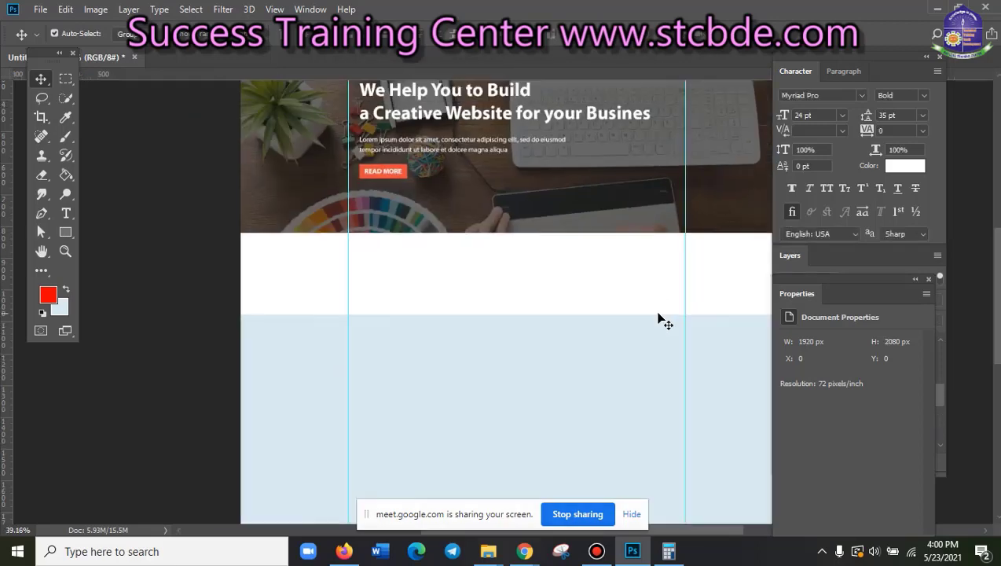
{"action": "scroll", "coordinate": [659, 320], "scroll_direction": "down", "scroll_amount": 2}
{"action": "scroll", "coordinate": [660, 319], "scroll_direction": "down", "scroll_amount": 1}
{"action": "scroll", "coordinate": [530, 381], "scroll_direction": "up", "scroll_amount": 2}
{"action": "scroll", "coordinate": [529, 381], "scroll_direction": "down", "scroll_amount": 1}
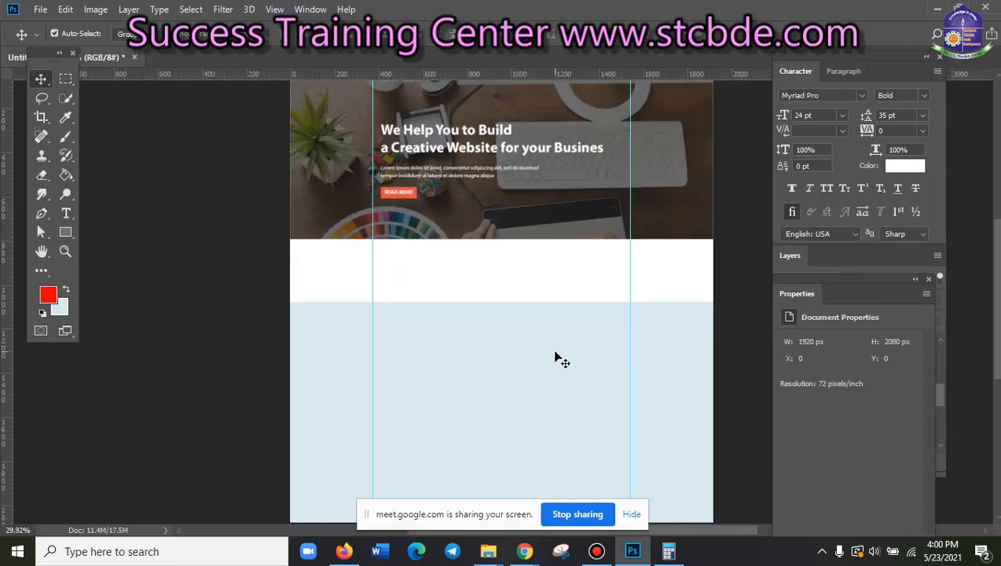
{"action": "key", "text": "ctrl+z"}
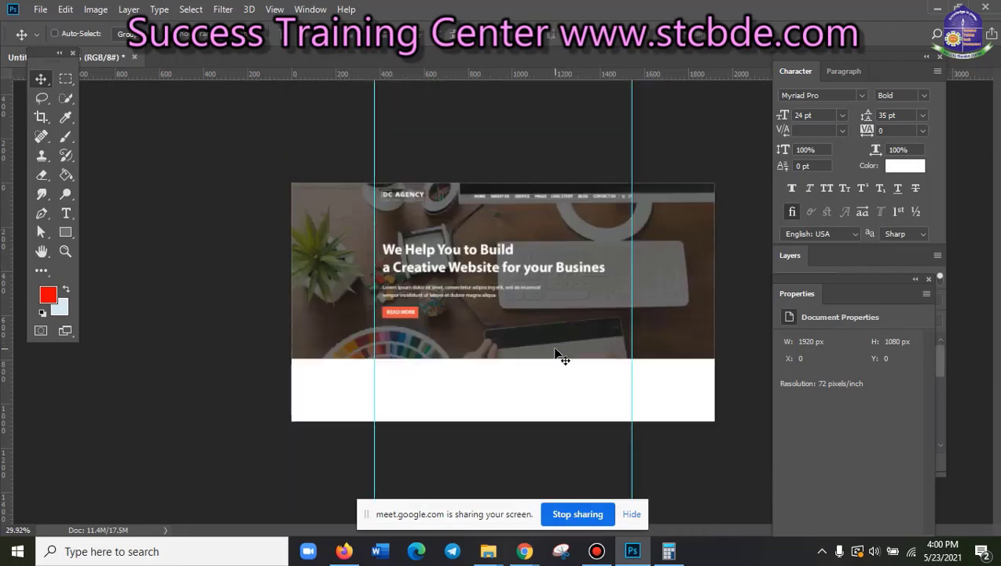
- Resize the canvas to 2080 px high, anchored top, with white ffffff extension colour
{"action": "left_click", "coordinate": [104, 10]}
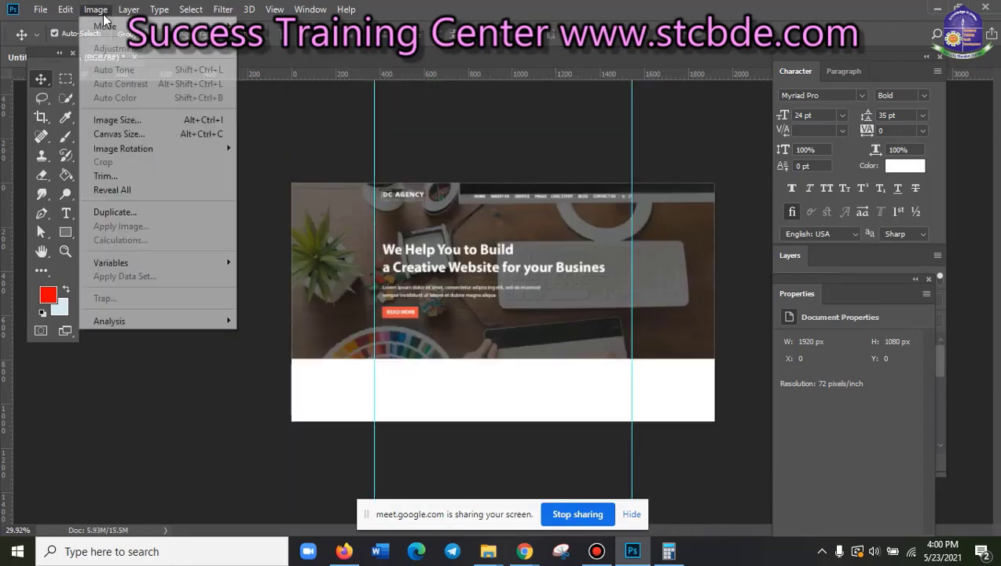
{"action": "left_click", "coordinate": [155, 134]}
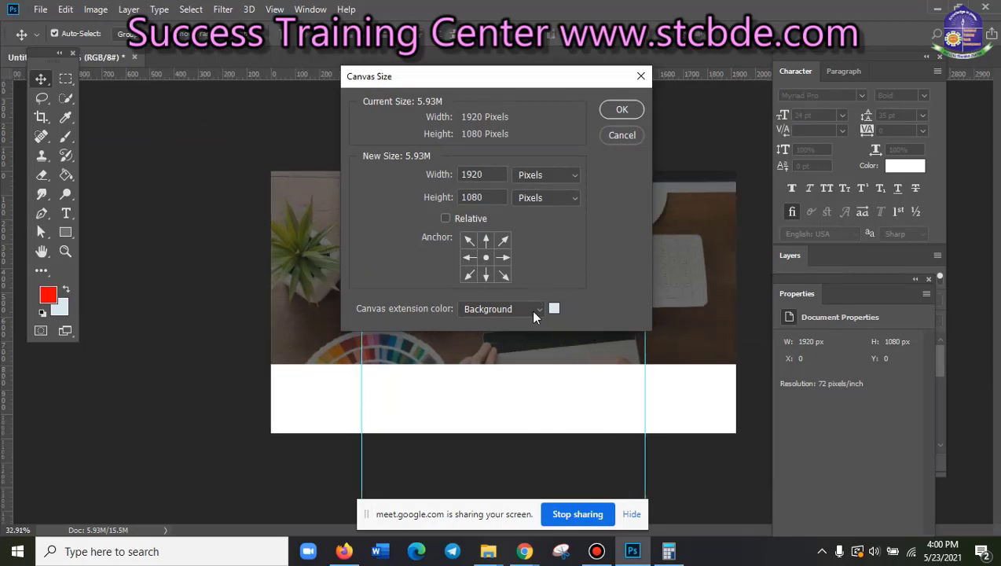
{"action": "left_click_drag", "start_coordinate": [491, 198], "coordinate": [354, 192]}
{"action": "type", "text": "2080"}
{"action": "left_click", "coordinate": [486, 240]}
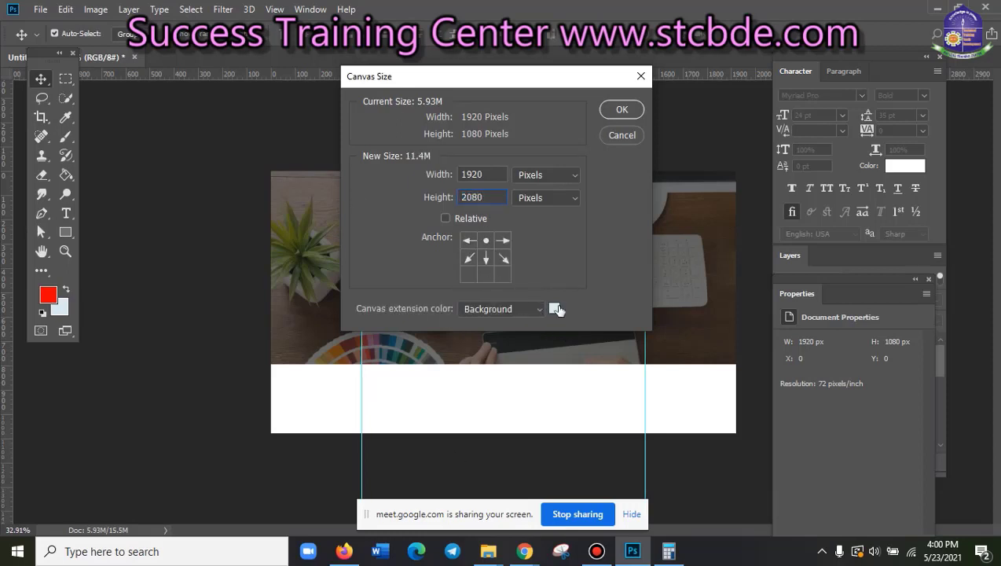
{"action": "left_click", "coordinate": [554, 308]}
{"action": "type", "text": "ffffff"}
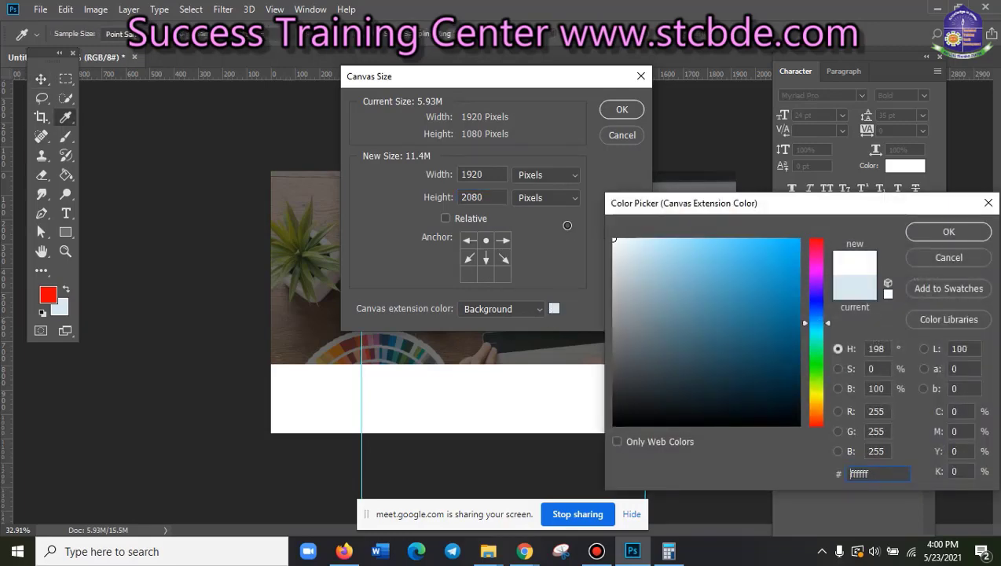
{"action": "left_click", "coordinate": [921, 228]}
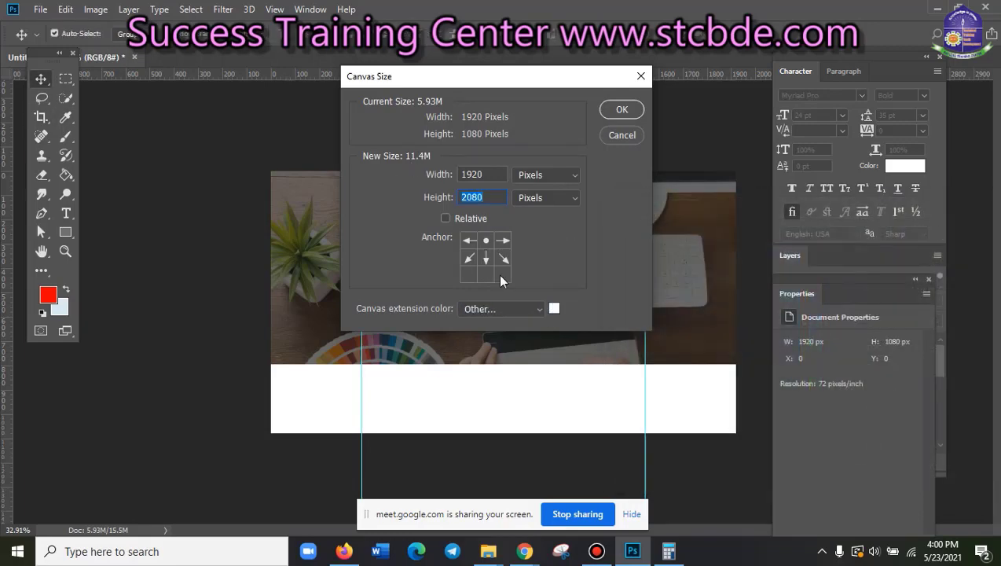
{"action": "left_click", "coordinate": [618, 111]}
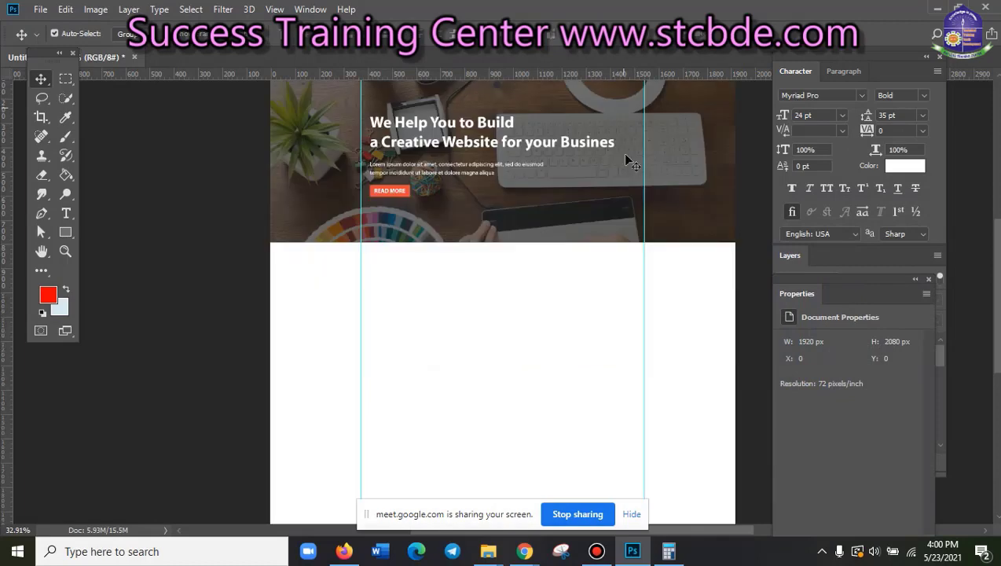
{"action": "key", "text": "ctrl+0"}
- Scroll and pan to inspect the hero banner and the new white area below
{"action": "scroll", "coordinate": [621, 260], "scroll_direction": "down", "scroll_amount": 1}
{"action": "scroll", "coordinate": [536, 252], "scroll_direction": "up", "scroll_amount": 2}
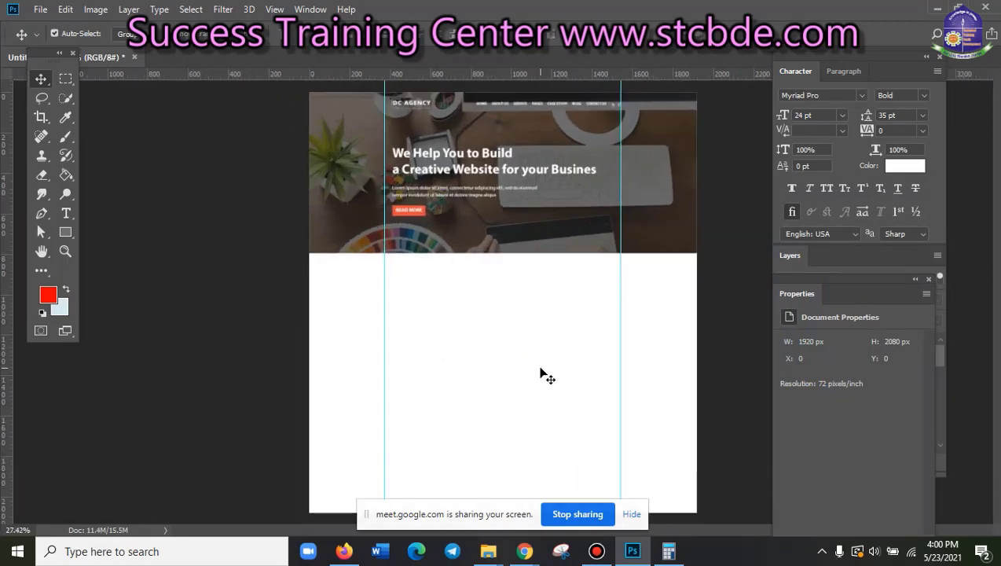
{"action": "scroll", "coordinate": [543, 374], "scroll_direction": "up", "scroll_amount": 1}
{"action": "scroll", "coordinate": [505, 326], "scroll_direction": "down", "scroll_amount": 1}
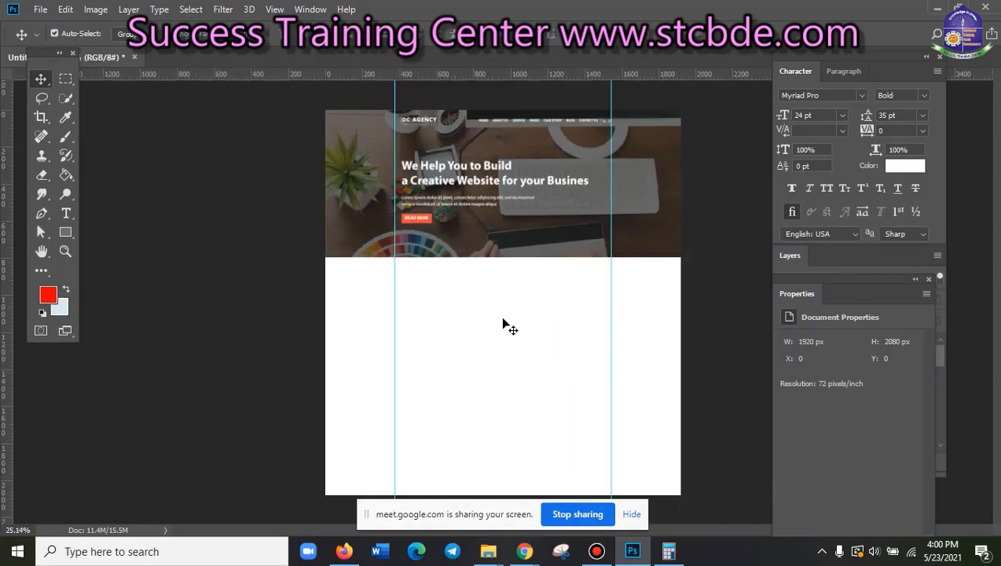
{"action": "scroll", "coordinate": [504, 326], "scroll_direction": "up", "scroll_amount": 1}
{"action": "scroll", "coordinate": [505, 326], "scroll_direction": "up", "scroll_amount": 1}
{"action": "scroll", "coordinate": [523, 320], "scroll_direction": "up", "scroll_amount": 1}
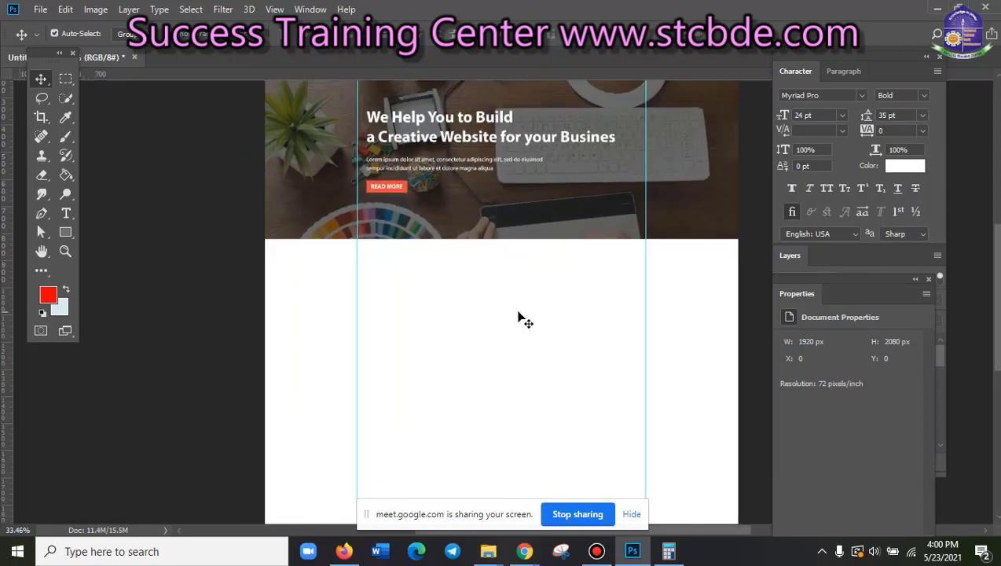
{"action": "scroll", "coordinate": [515, 310], "scroll_direction": "down", "scroll_amount": 3}
{"action": "scroll", "coordinate": [505, 297], "scroll_direction": "up", "scroll_amount": 1}
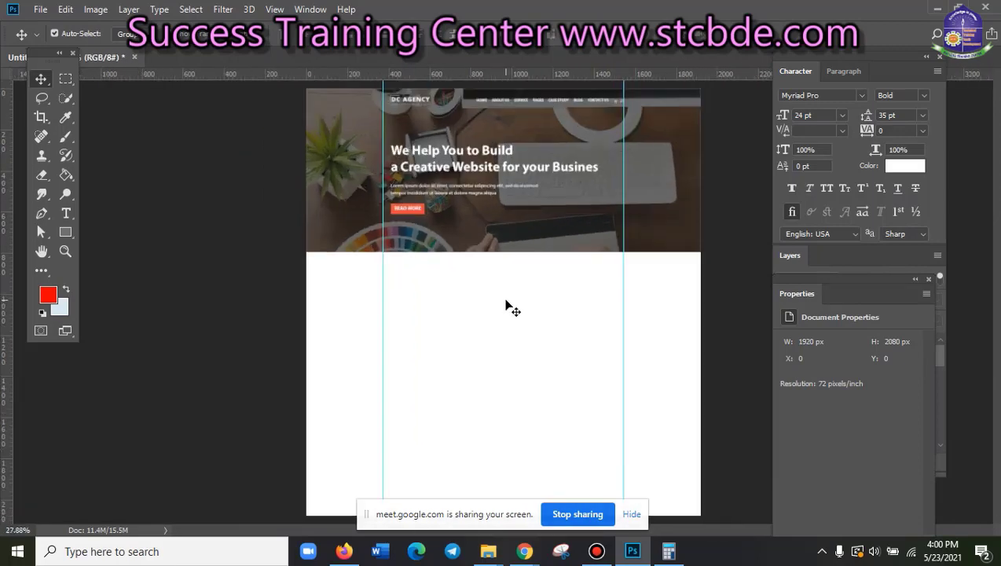
{"action": "scroll", "coordinate": [509, 326], "scroll_direction": "up", "scroll_amount": 1}
{"action": "scroll", "coordinate": [509, 326], "scroll_direction": "up", "scroll_amount": 1}
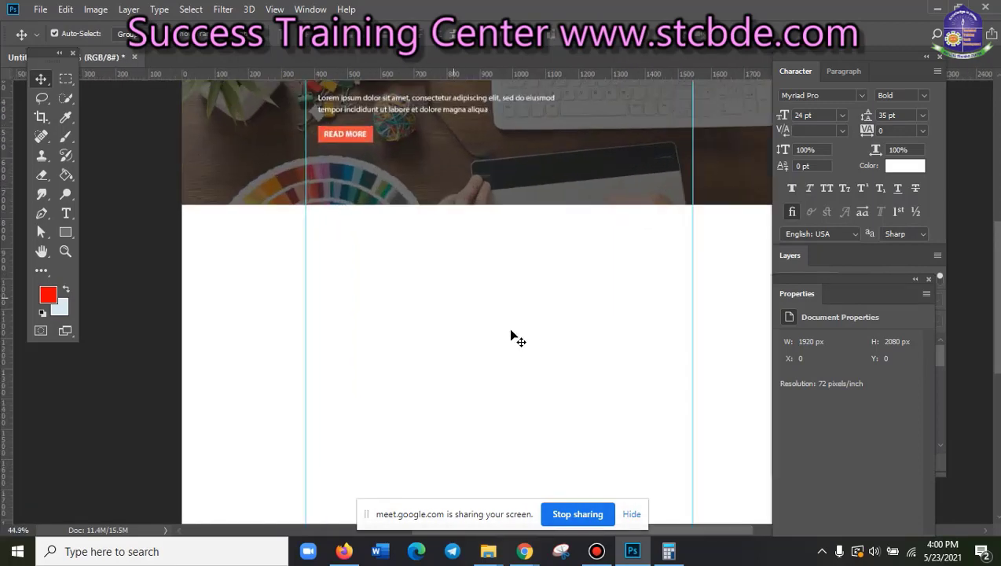
{"action": "left_click_drag", "start_coordinate": [499, 152], "coordinate": [515, 363]}
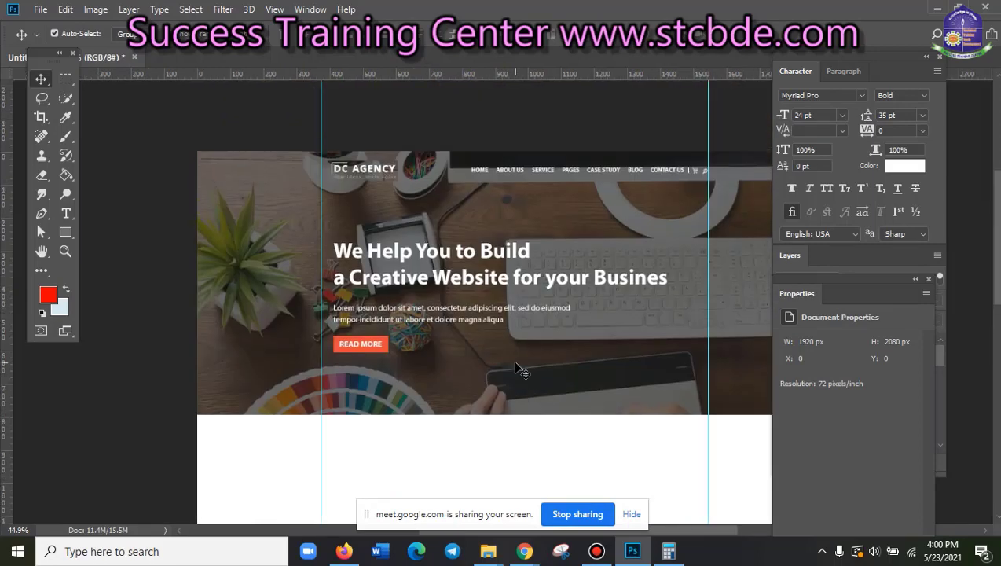
{"action": "mouse_move", "coordinate": [472, 440]}
{"action": "left_mouse_down"}
{"action": "mouse_move", "coordinate": [448, 320]}
{"action": "mouse_move", "coordinate": [442, 364]}
{"action": "left_mouse_up"}
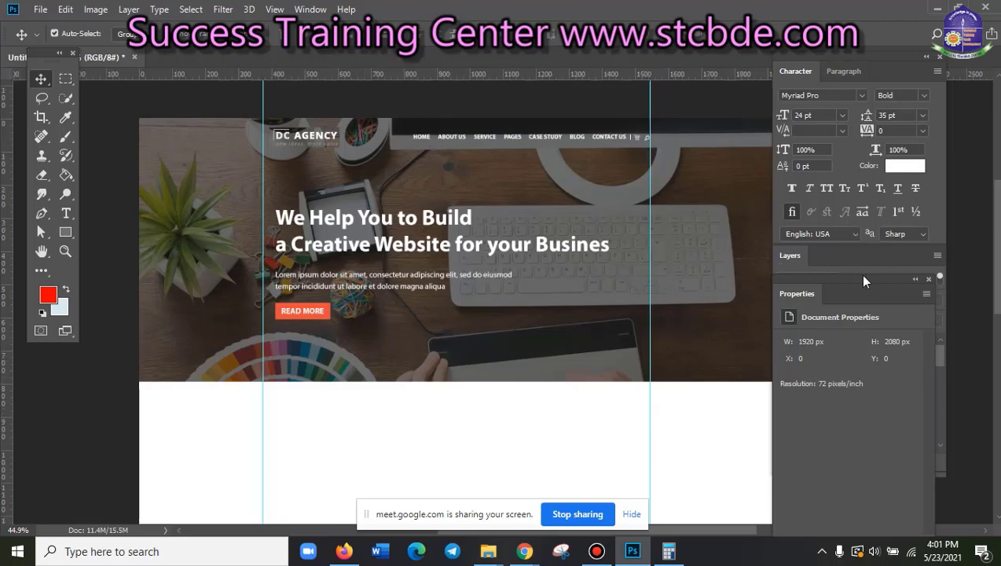
- Select all website layers from the hero headline down to Banner
{"action": "left_click_drag", "start_coordinate": [864, 280], "coordinate": [917, 424]}
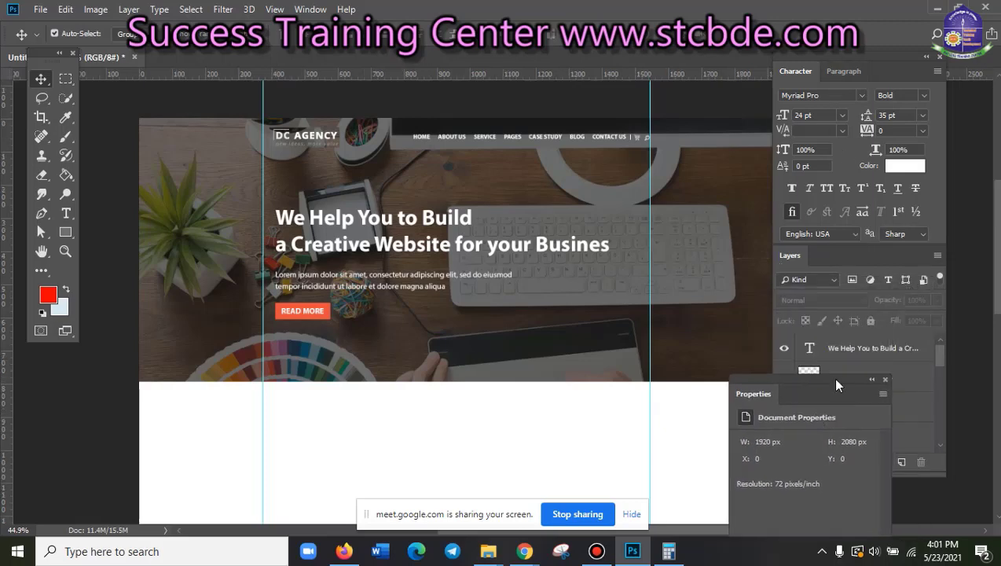
{"action": "left_click", "coordinate": [894, 348]}
{"action": "left_click_drag", "start_coordinate": [939, 355], "coordinate": [943, 434]}
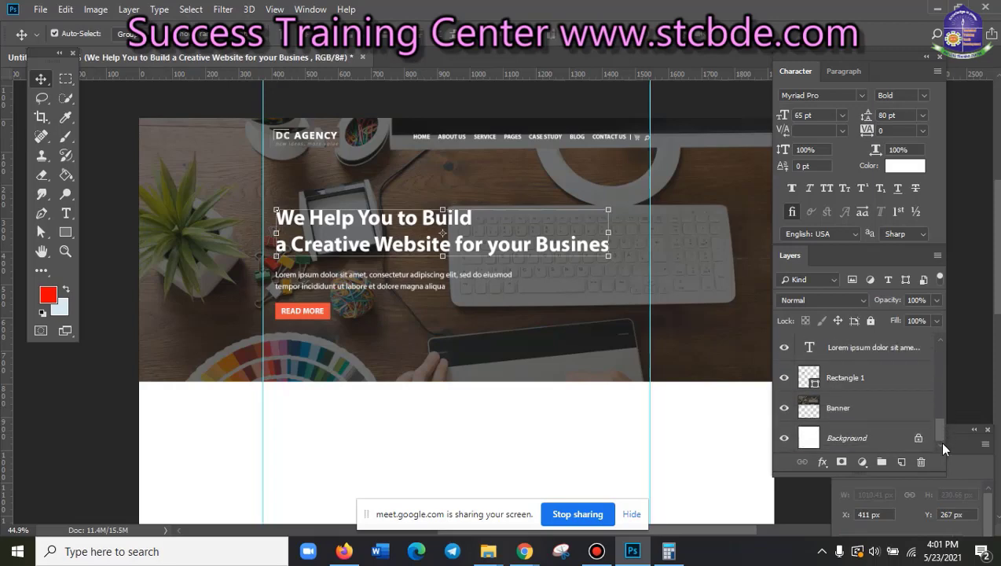
{"action": "left_click", "coordinate": [903, 411]}
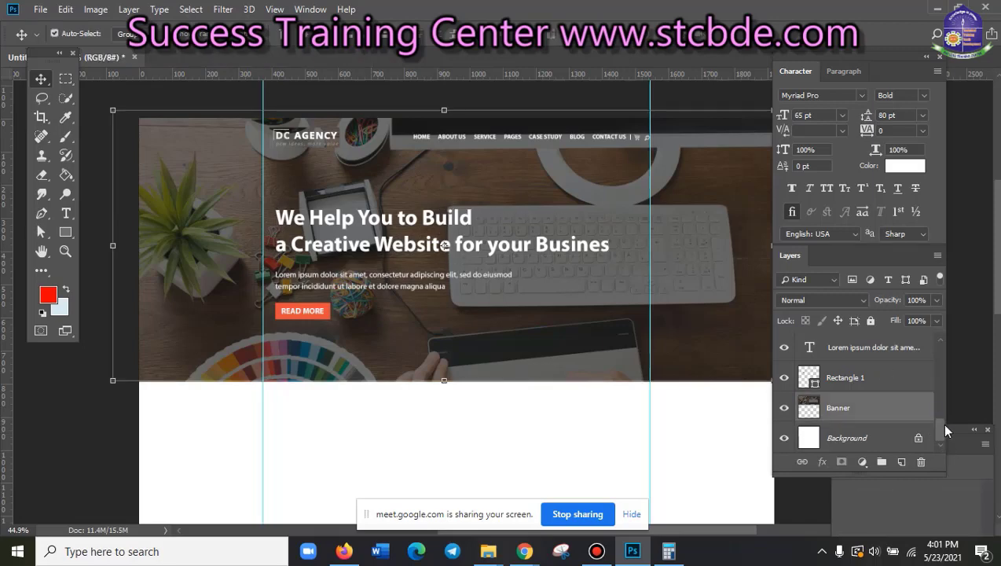
{"action": "left_click", "coordinate": [892, 380], "text": "shift"}
{"action": "left_click", "coordinate": [887, 350], "text": "shift"}
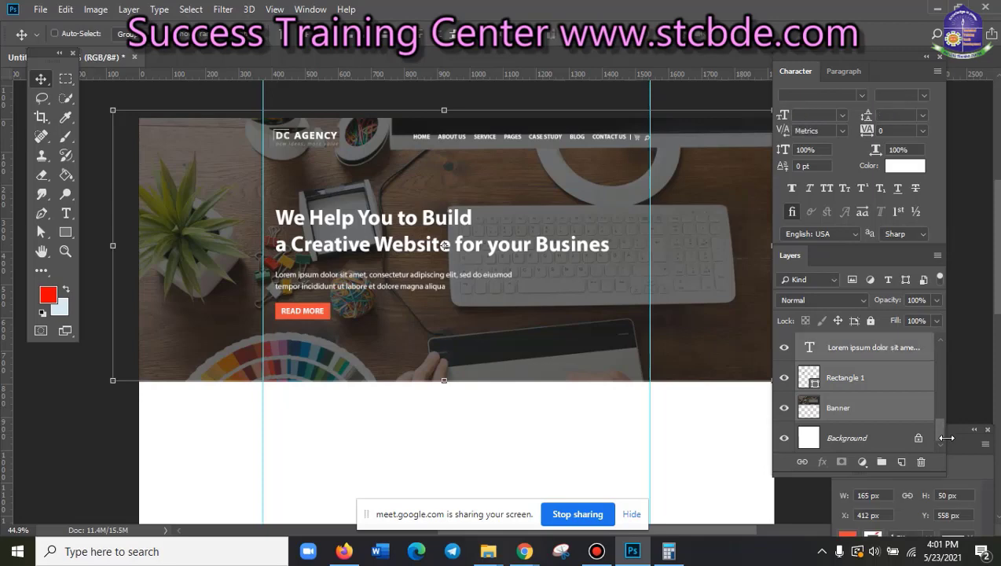
{"action": "left_click_drag", "start_coordinate": [943, 428], "coordinate": [950, 420]}
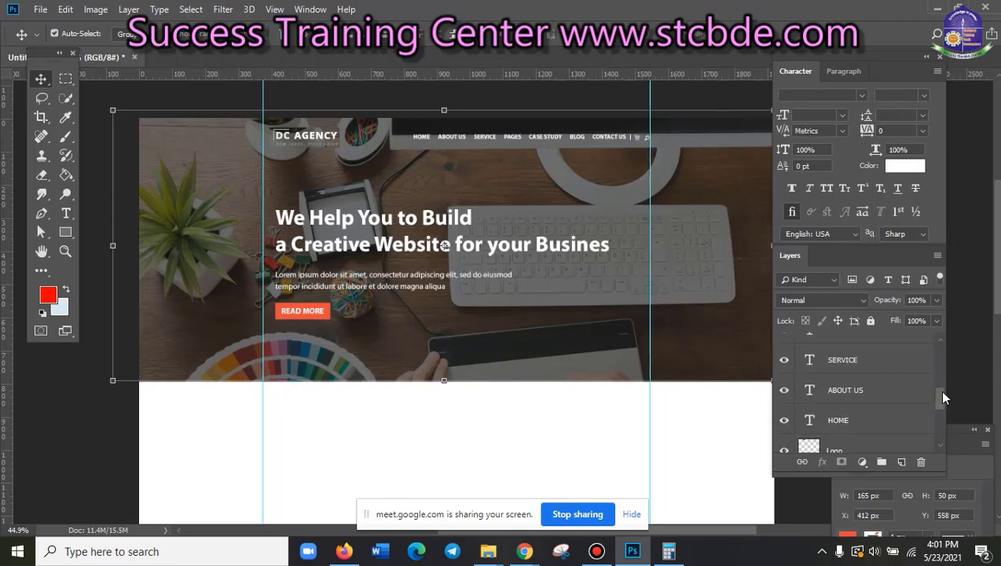
{"action": "scroll", "coordinate": [911, 428], "scroll_direction": "down", "scroll_amount": 2}
{"action": "left_click", "coordinate": [869, 411]}
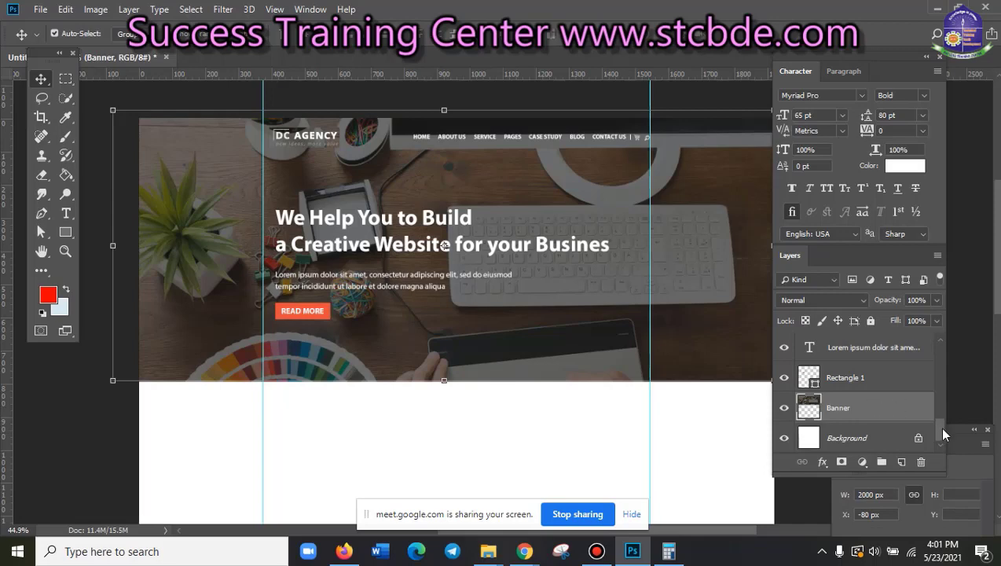
{"action": "mouse_move", "coordinate": [938, 426]}
{"action": "left_mouse_down"}
{"action": "mouse_move", "coordinate": [949, 366]}
{"action": "mouse_move", "coordinate": [941, 342]}
{"action": "mouse_move", "coordinate": [935, 388]}
{"action": "mouse_move", "coordinate": [935, 355]}
{"action": "left_mouse_up"}
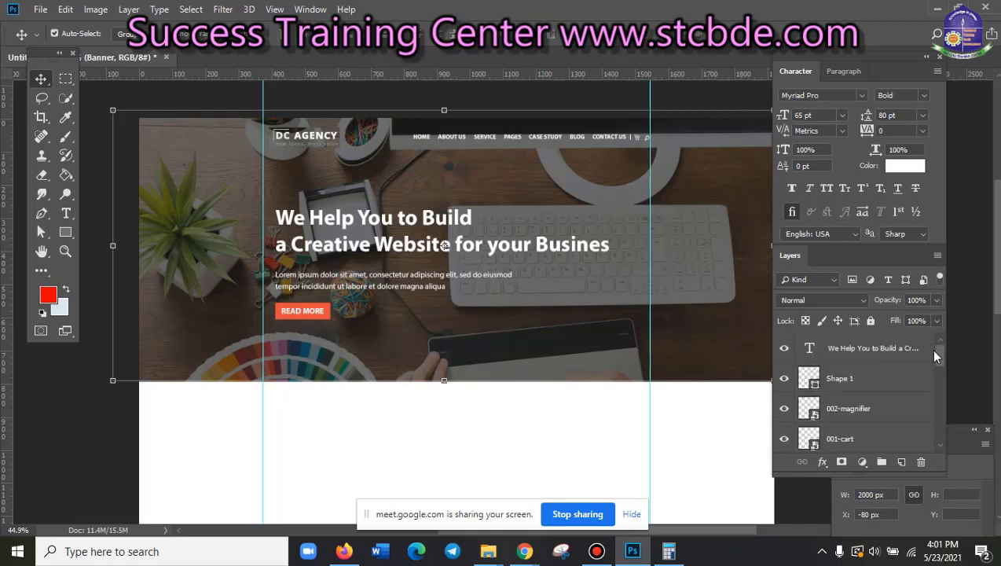
{"action": "left_click", "coordinate": [879, 348], "text": "shift"}
{"action": "mouse_move", "coordinate": [940, 360]}
{"action": "left_mouse_down"}
{"action": "mouse_move", "coordinate": [946, 440]}
{"action": "mouse_move", "coordinate": [938, 344]}
{"action": "left_mouse_up"}
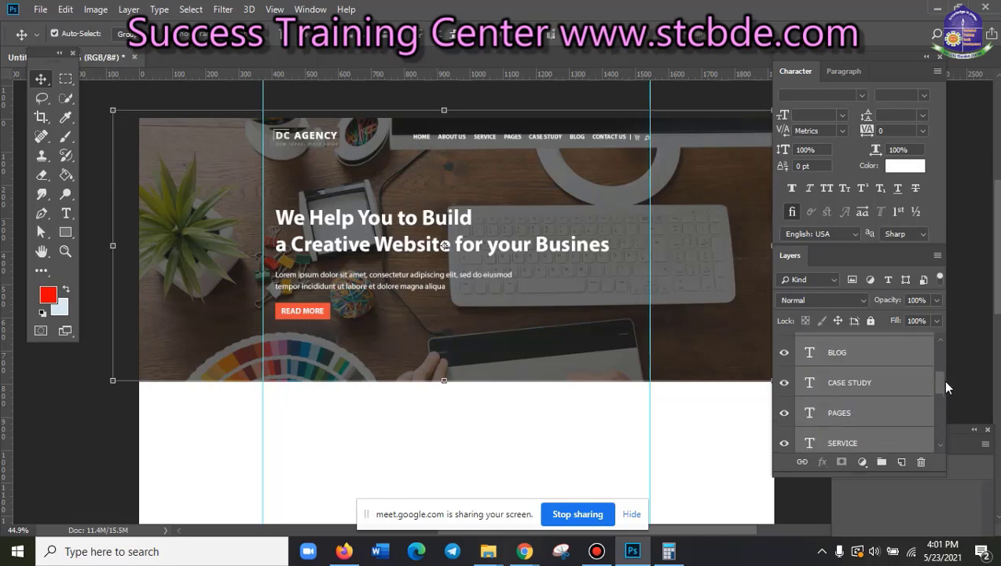
- Group the selected layers into Group 1 with Ctrl+G
{"action": "right_click", "coordinate": [875, 348]}
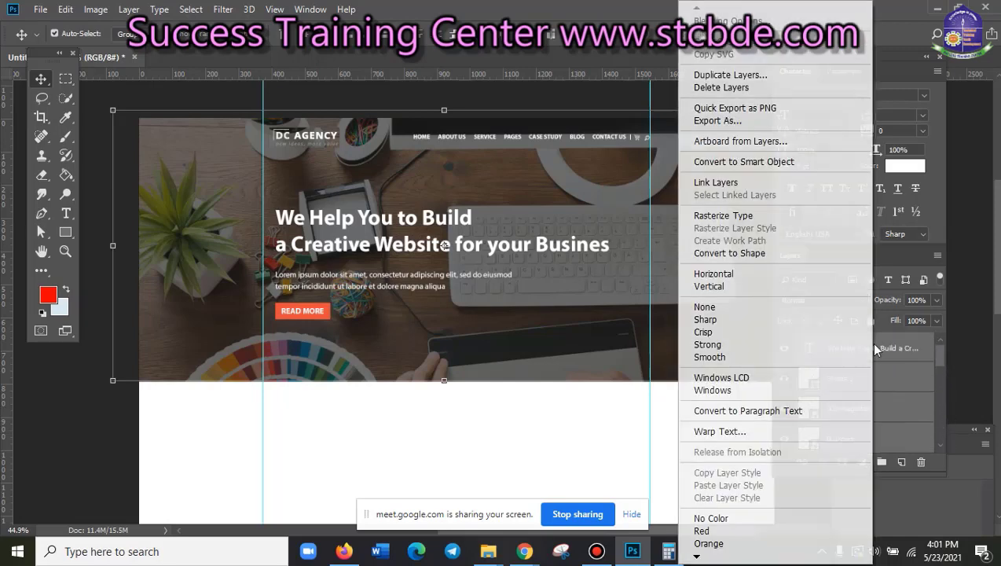
{"action": "left_click", "coordinate": [886, 353]}
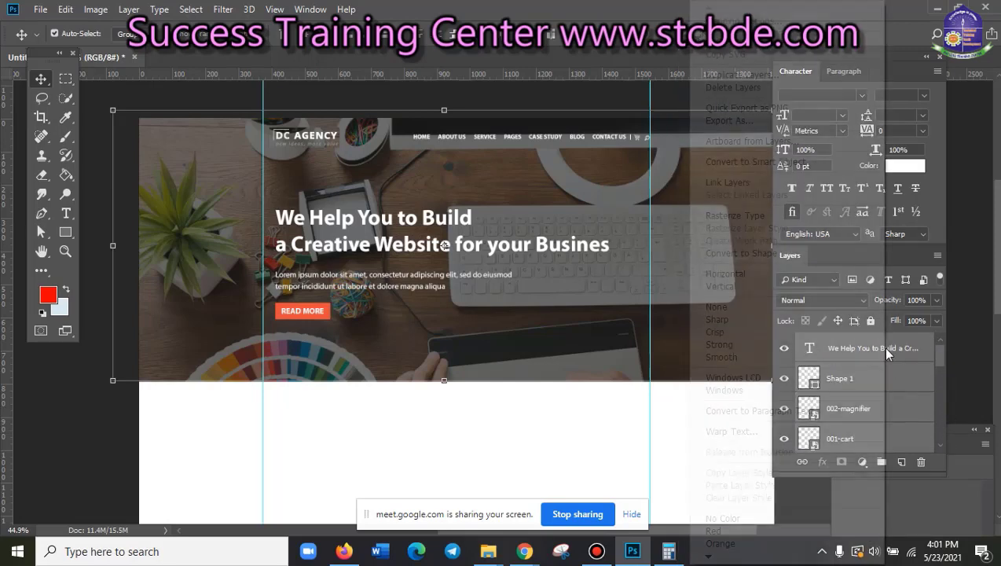
{"action": "right_click", "coordinate": [887, 349]}
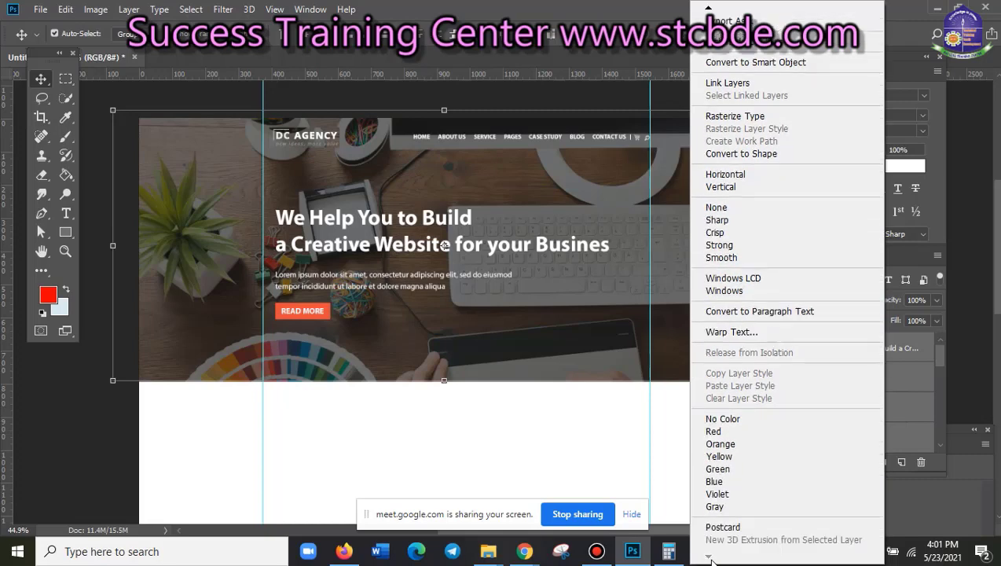
{"action": "left_click", "coordinate": [917, 359]}
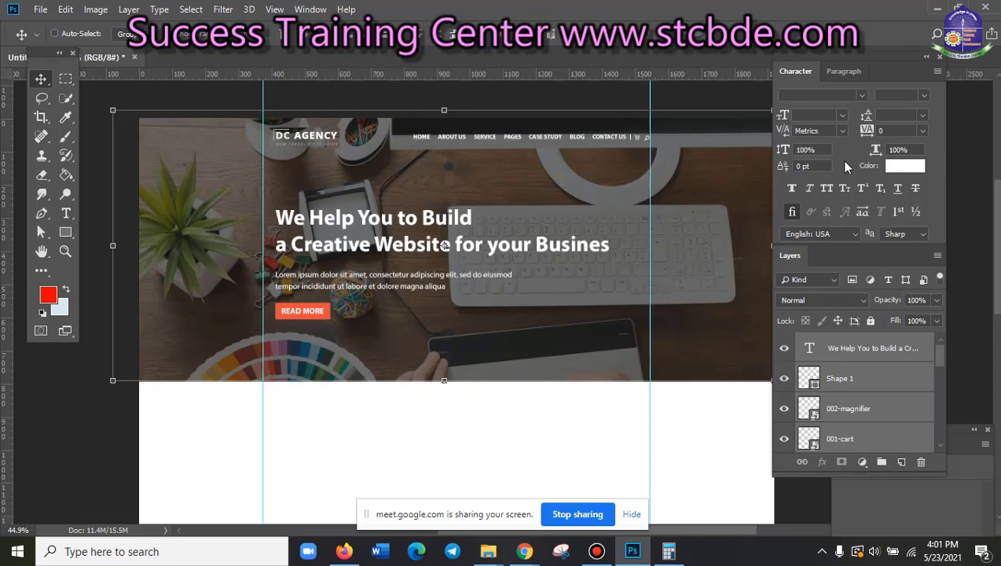
{"action": "key", "text": "ctrl+g"}
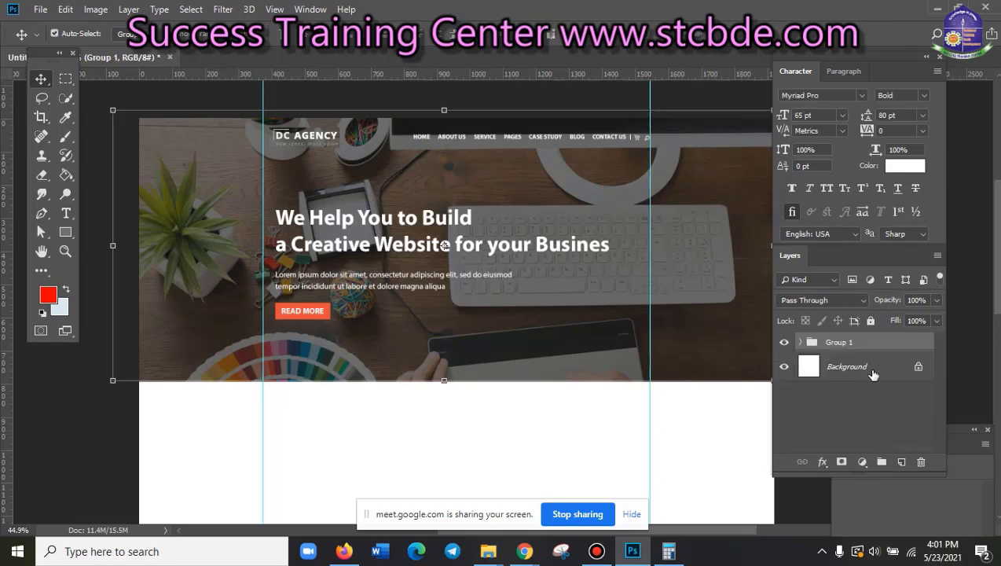
- Check Group 1's contents by toggling visibility, then rename it 'Banner'
{"action": "left_click", "coordinate": [783, 343]}
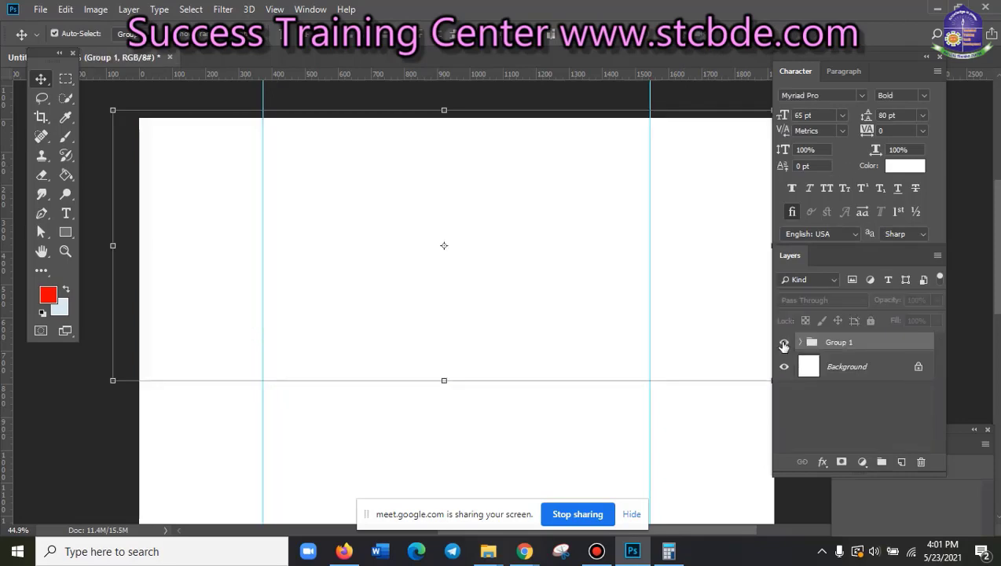
{"action": "left_click", "coordinate": [784, 343]}
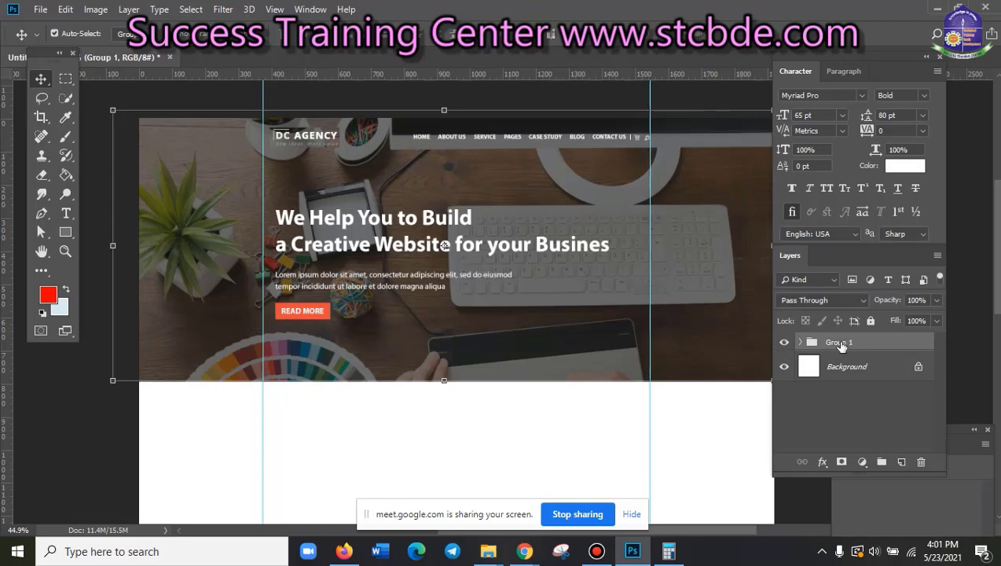
{"action": "double_click", "coordinate": [840, 343]}
{"action": "type", "text": "b"}
{"action": "key", "text": "BackSpace"}
{"action": "type", "text": "Ba"}
{"action": "type", "text": "n"}
{"action": "type", "text": "e"}
{"action": "type", "text": "r"}
{"action": "key", "text": "Left"}
{"action": "key", "text": "Left"}
{"action": "type", "text": "n"}
{"action": "key", "text": "Return"}
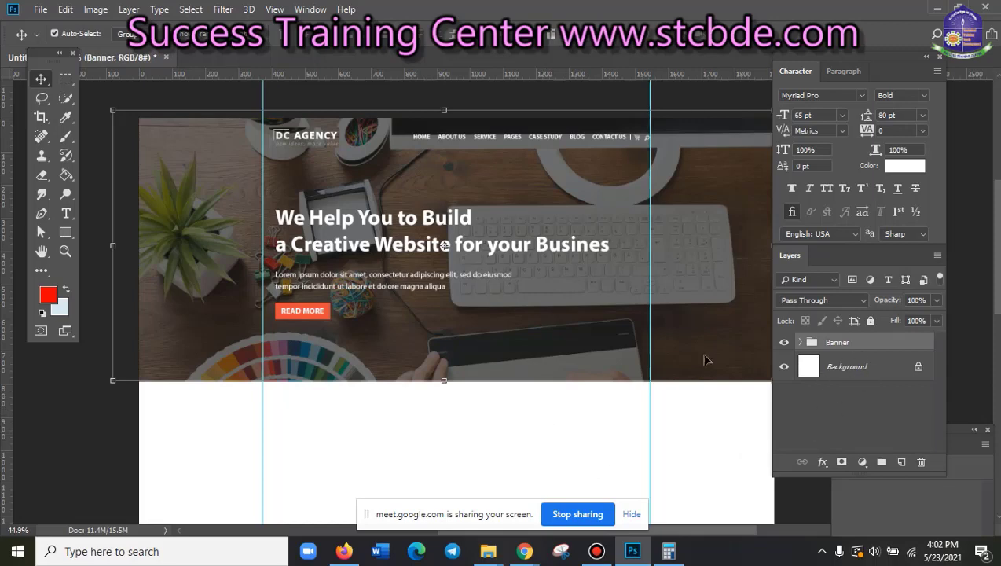
{"action": "scroll", "coordinate": [656, 359], "scroll_direction": "up", "scroll_amount": 1}
{"action": "scroll", "coordinate": [409, 396], "scroll_direction": "down", "scroll_amount": 1}
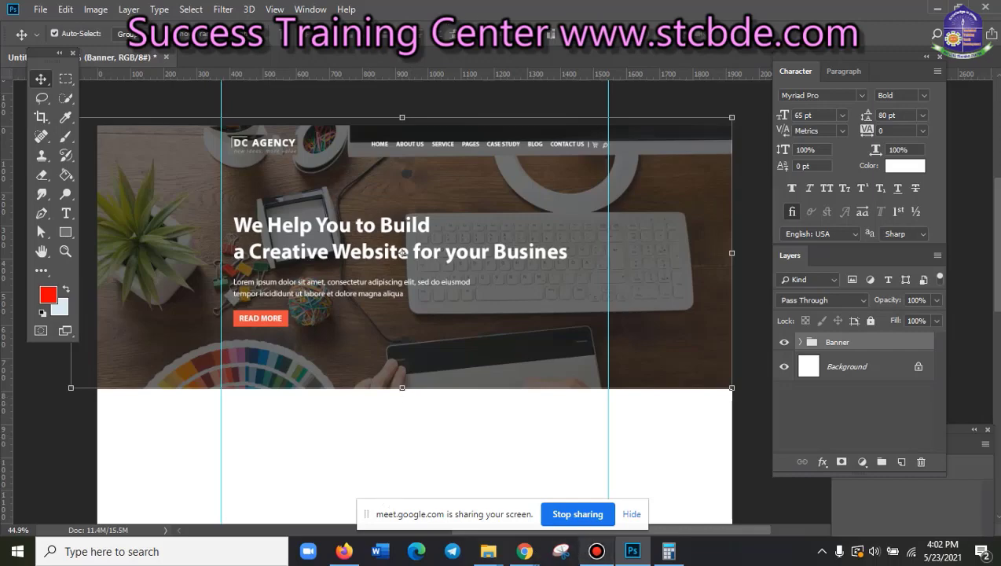
- Review the reference services section, then view the white area below the Photoshop banner
{"action": "mouse_move", "coordinate": [524, 551]}
{"action": "left_click", "coordinate": [481, 483]}
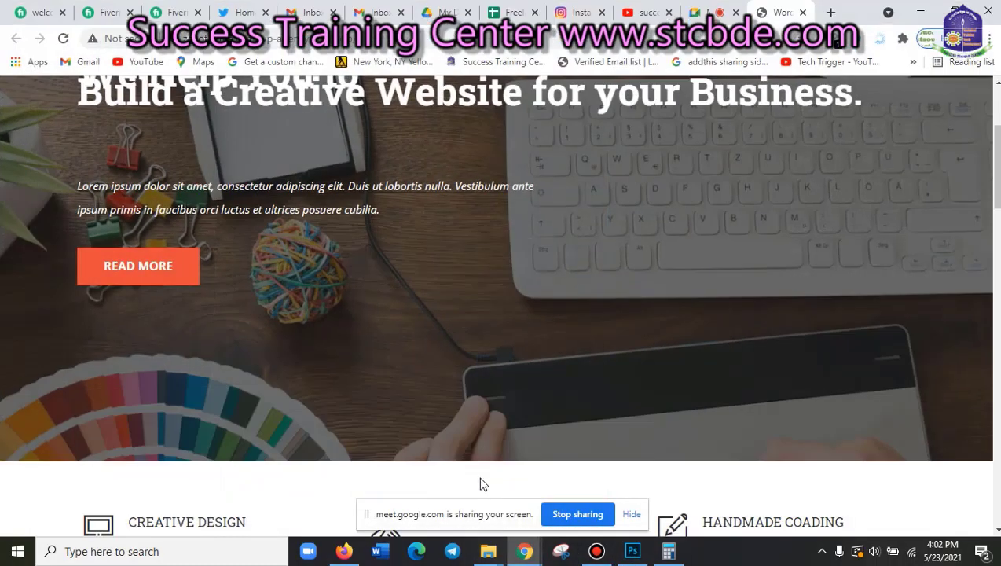
{"action": "scroll", "coordinate": [480, 481], "scroll_direction": "down", "scroll_amount": 3}
{"action": "scroll", "coordinate": [509, 402], "scroll_direction": "down", "scroll_amount": 3}
{"action": "scroll", "coordinate": [521, 410], "scroll_direction": "up", "scroll_amount": 2}
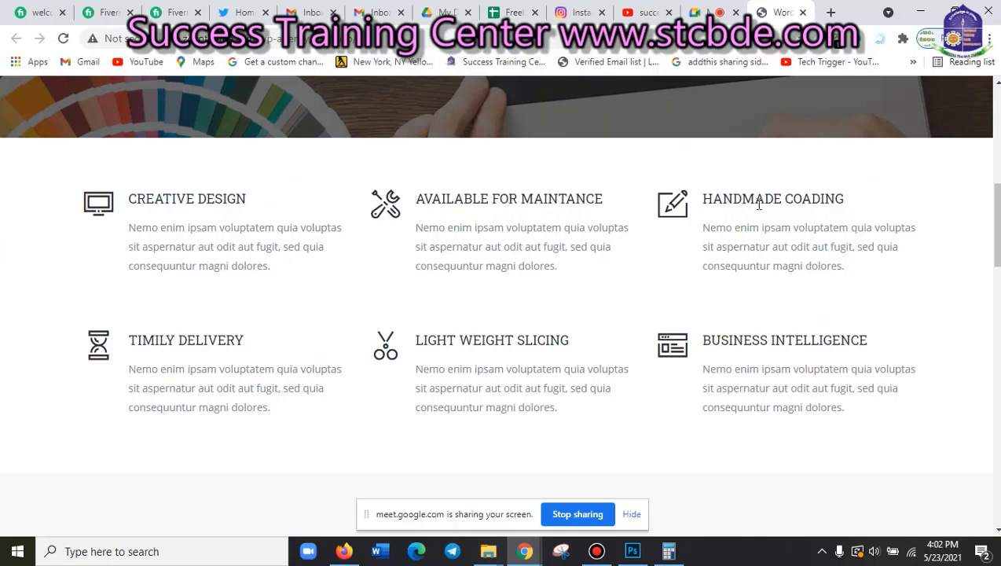
{"action": "scroll", "coordinate": [662, 350], "scroll_direction": "up", "scroll_amount": 1}
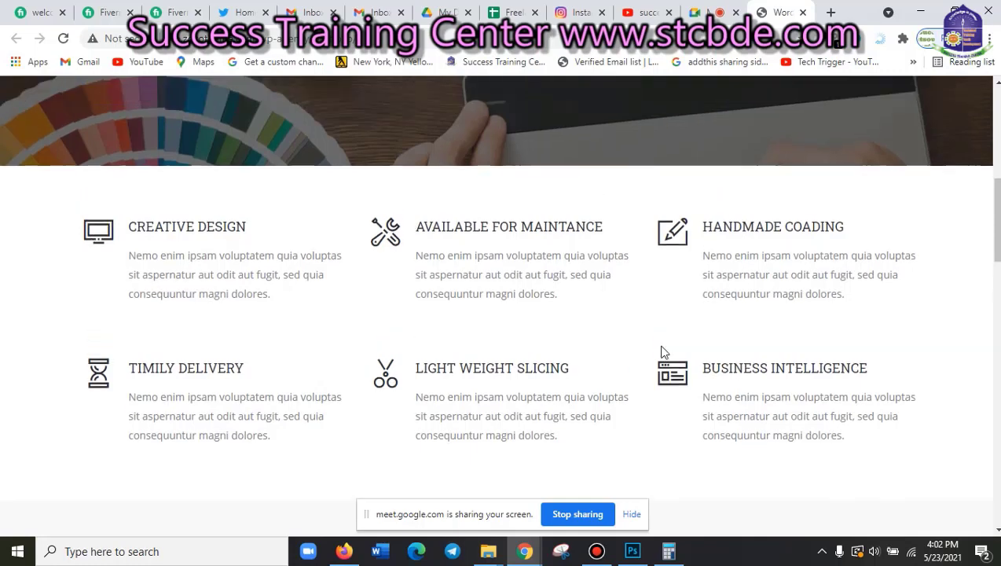
{"action": "scroll", "coordinate": [664, 351], "scroll_direction": "up", "scroll_amount": 2}
{"action": "left_click", "coordinate": [920, 11]}
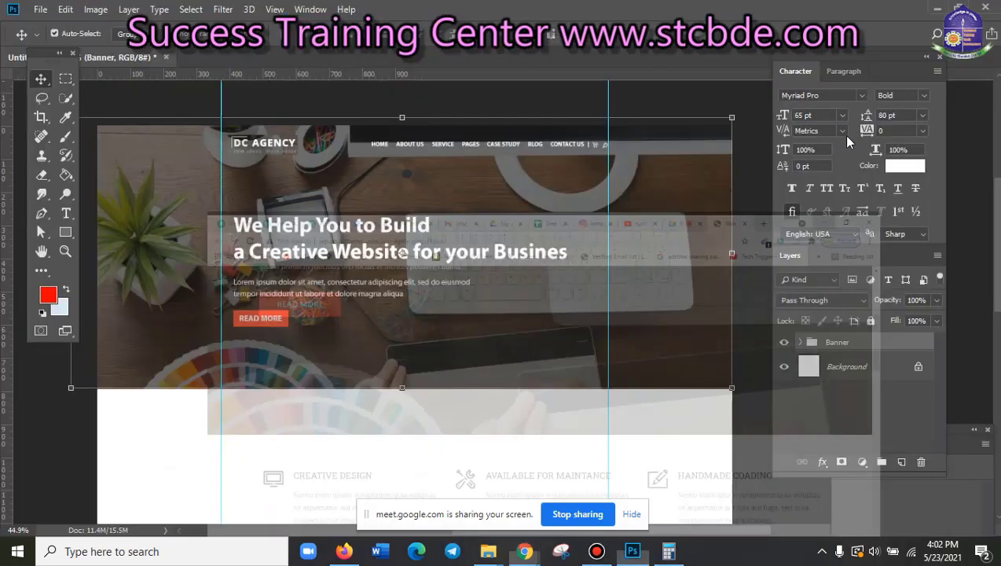
{"action": "scroll", "coordinate": [543, 434], "scroll_direction": "up", "scroll_amount": 1}
{"action": "left_click_drag", "start_coordinate": [543, 434], "coordinate": [535, 295]}
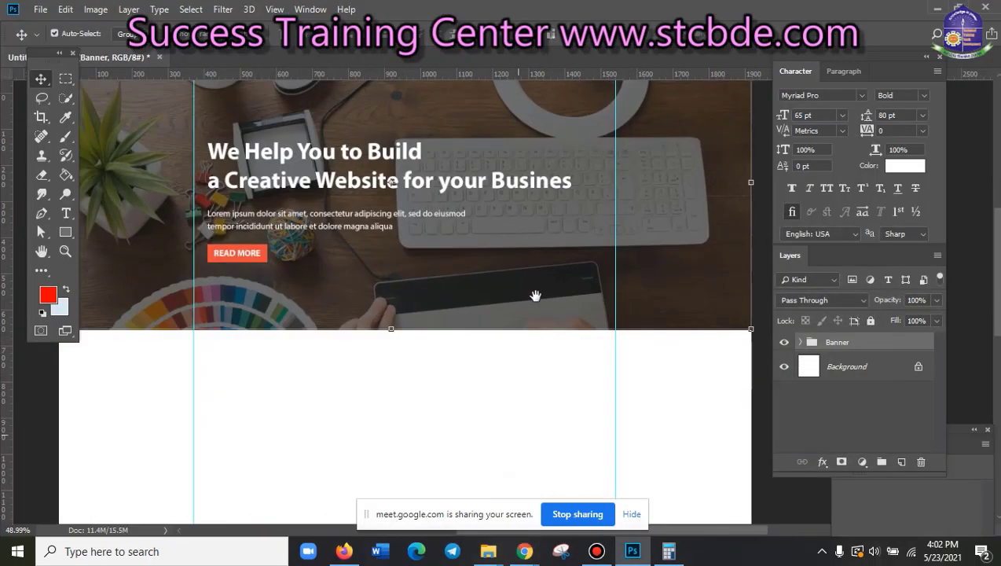
{"action": "left_click_drag", "start_coordinate": [532, 351], "coordinate": [558, 351]}
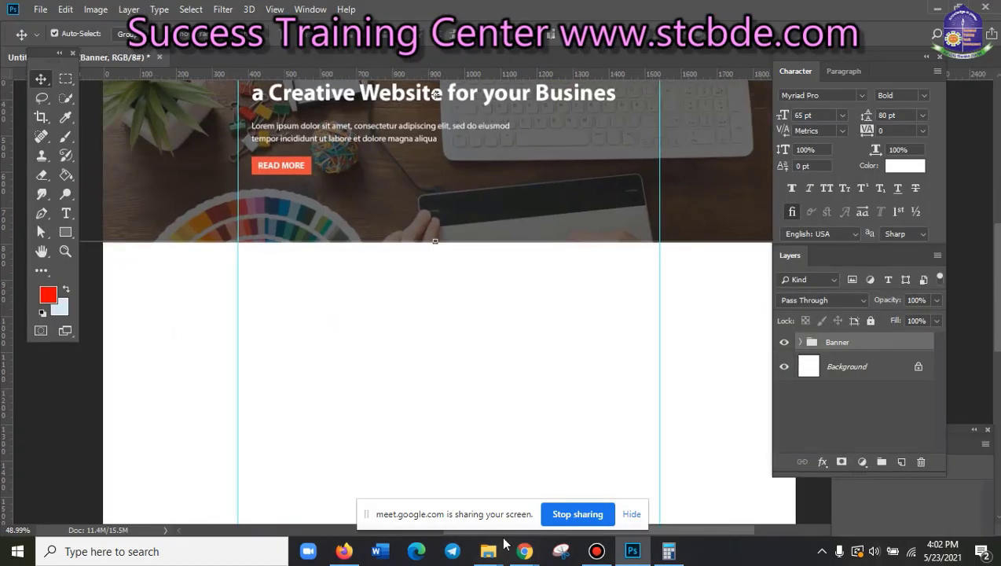
{"action": "mouse_move", "coordinate": [524, 551]}
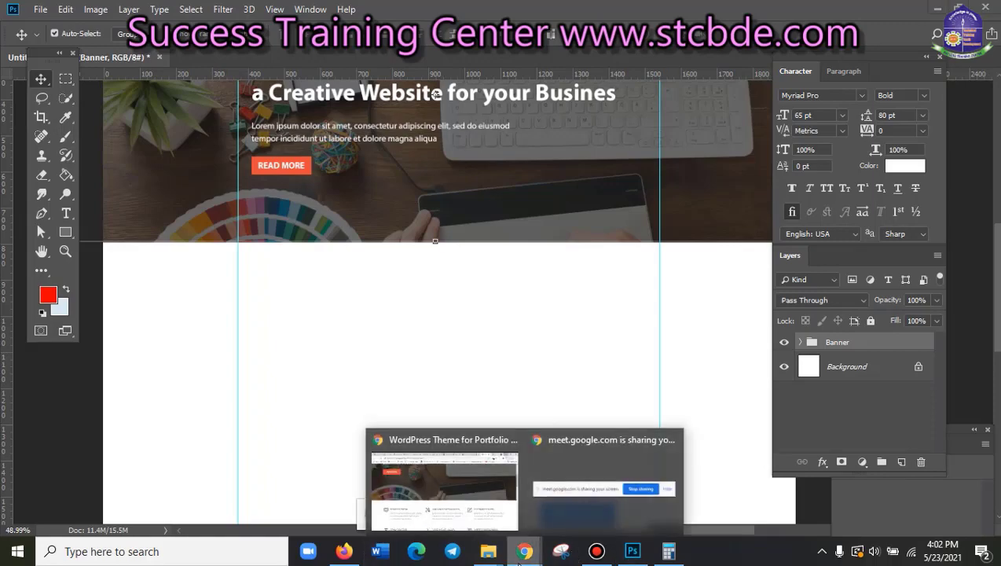
- Return to the WordPress theme page and scroll through its services section
{"action": "left_click", "coordinate": [450, 502]}
{"action": "scroll", "coordinate": [474, 453], "scroll_direction": "down", "scroll_amount": 2}
{"action": "scroll", "coordinate": [487, 489], "scroll_direction": "down", "scroll_amount": 1}
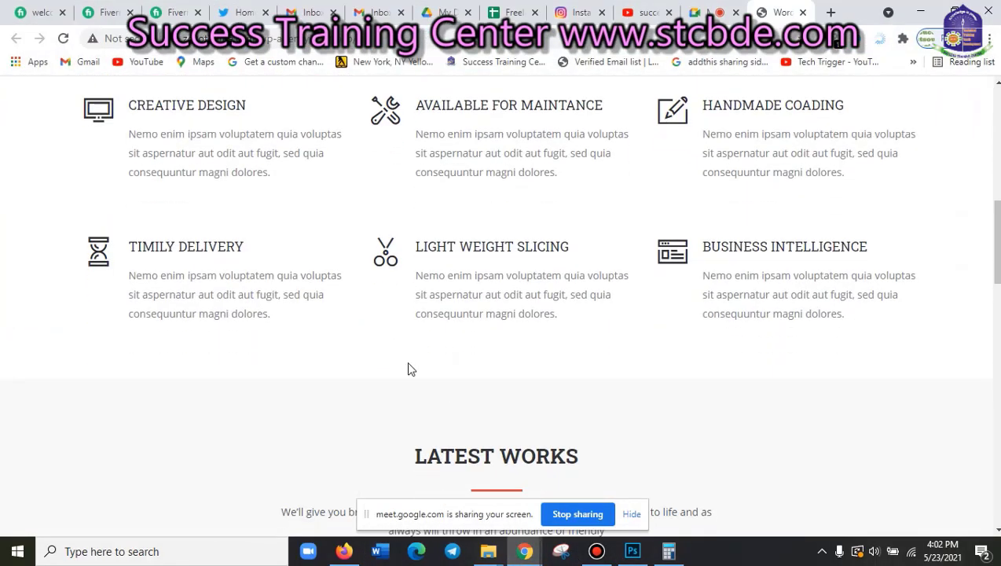
{"action": "scroll", "coordinate": [156, 295], "scroll_direction": "up", "scroll_amount": 2}
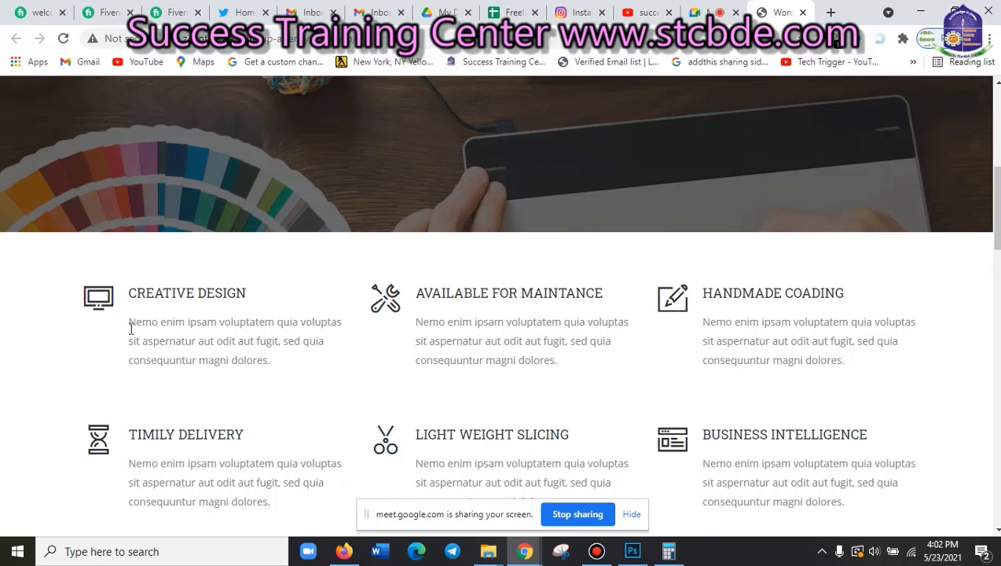
- Search Bing for 'flat icon', glance at the CREATIVE DESIGN heading, then return to results
{"action": "left_click", "coordinate": [830, 12]}
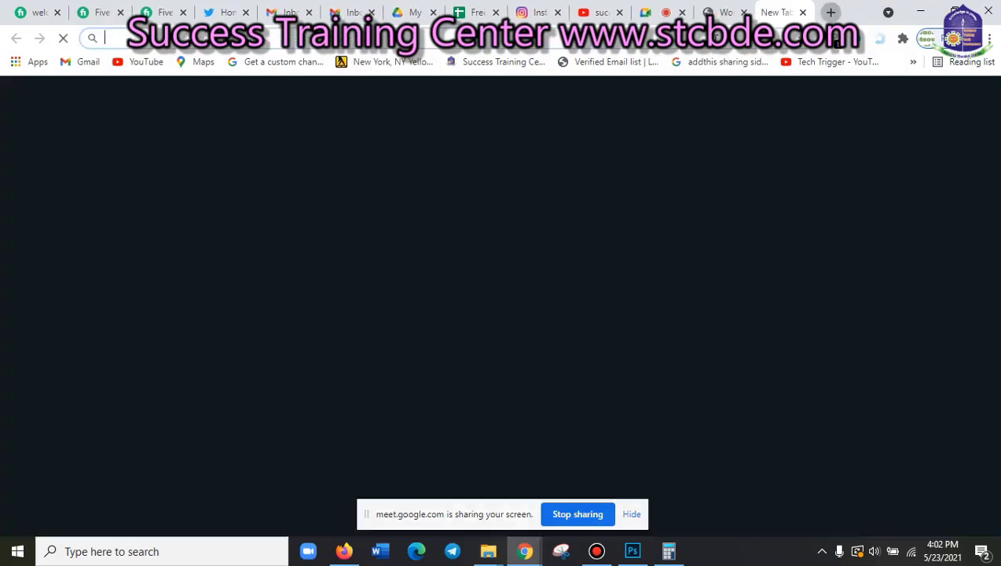
{"action": "type", "text": "flat"}
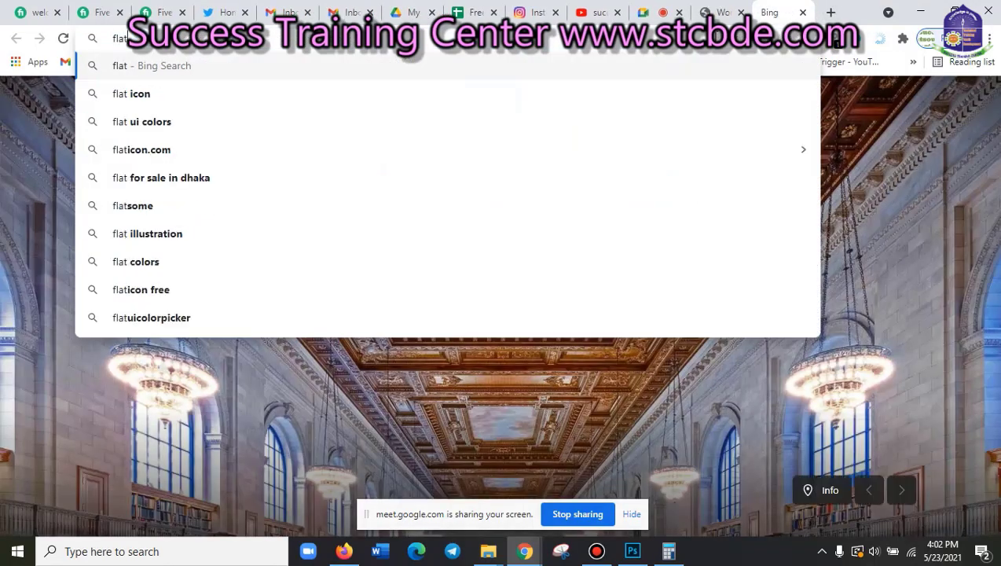
{"action": "type", "text": " icon"}
{"action": "key", "text": "Return"}
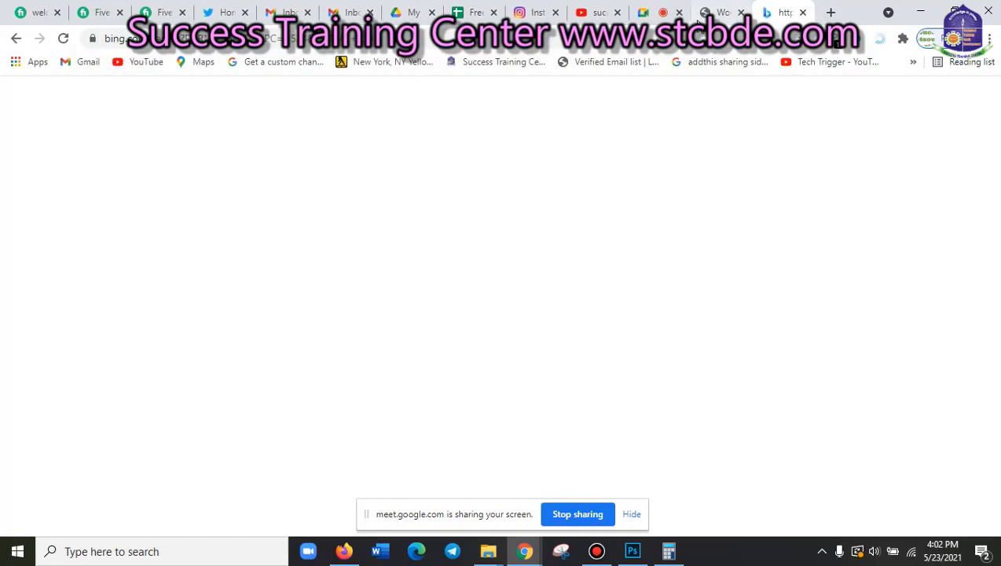
{"action": "left_click", "coordinate": [707, 9]}
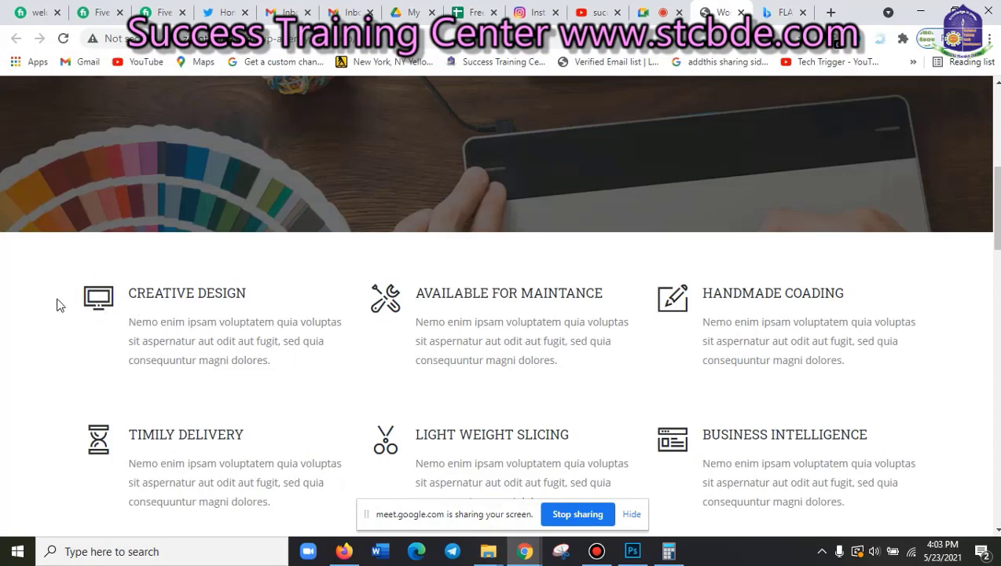
{"action": "left_click_drag", "start_coordinate": [128, 301], "coordinate": [307, 297]}
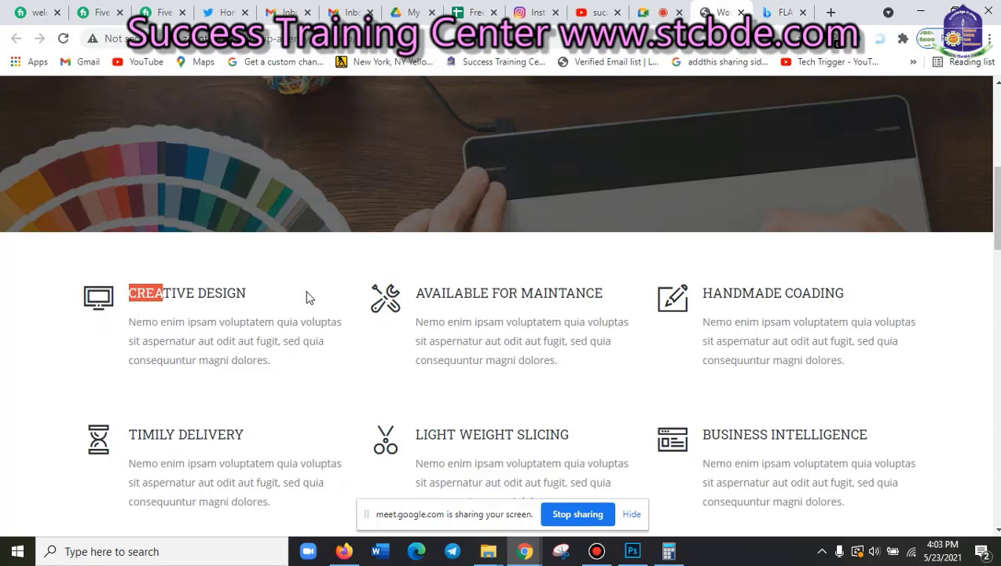
{"action": "left_click", "coordinate": [271, 323]}
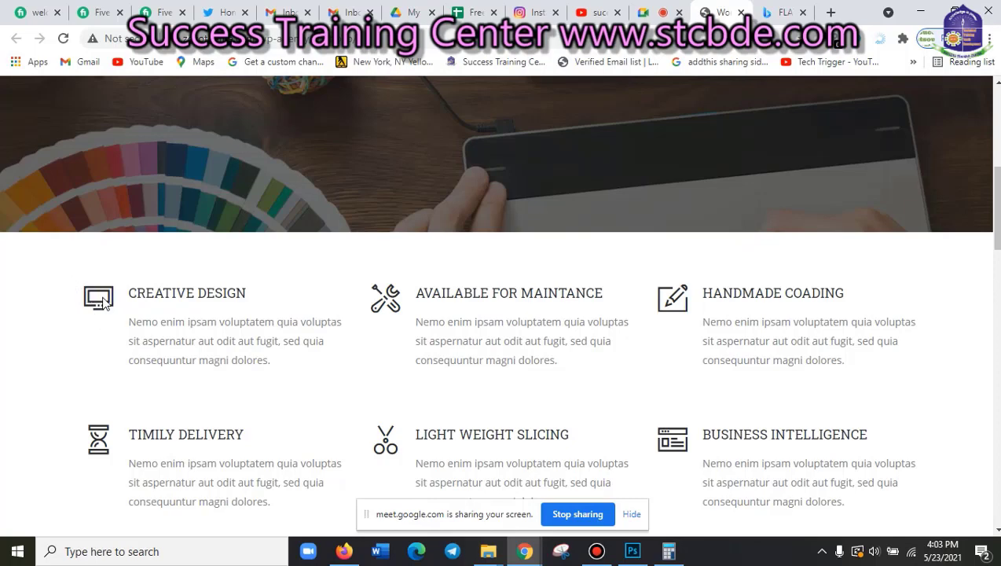
{"action": "left_click", "coordinate": [784, 11]}
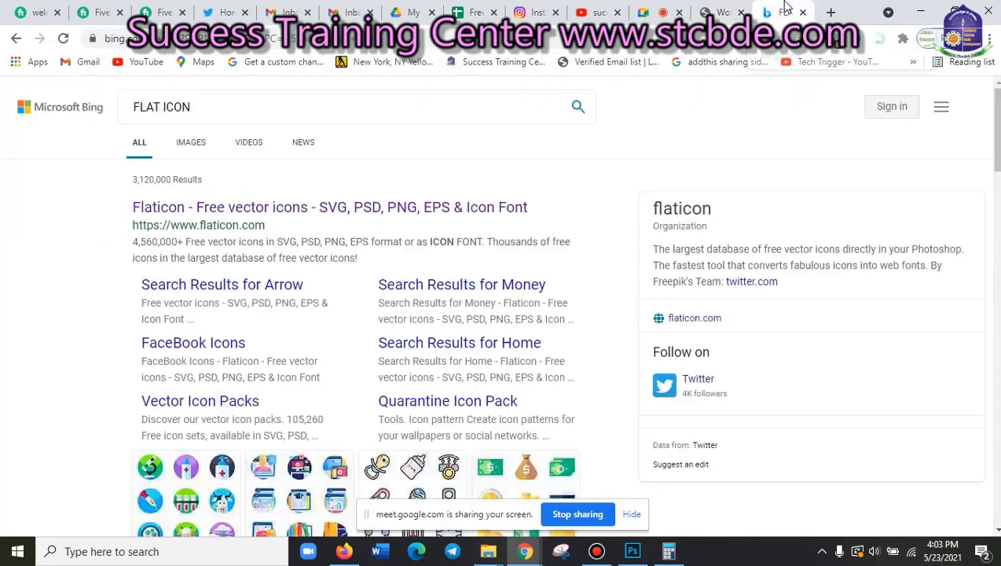
- Open Flaticon, close its side panel and ad, and search icons for 'computer monitor'
{"action": "left_click", "coordinate": [322, 220]}
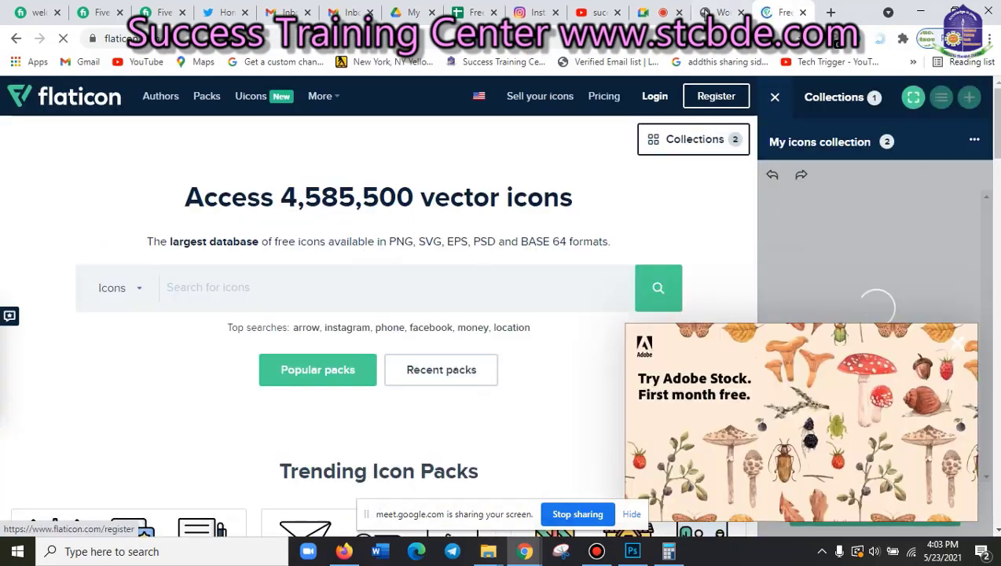
{"action": "left_click", "coordinate": [722, 11]}
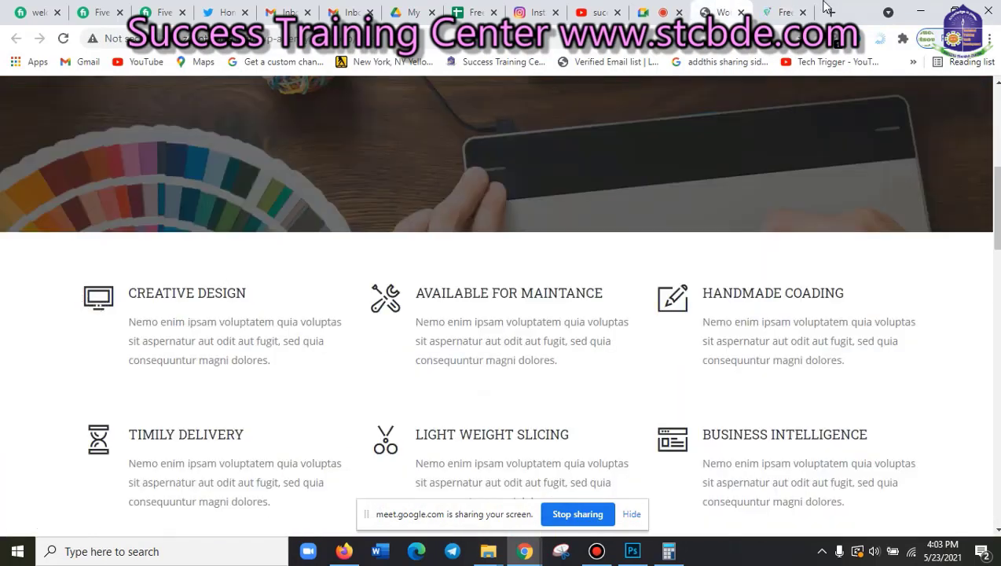
{"action": "left_click", "coordinate": [786, 11]}
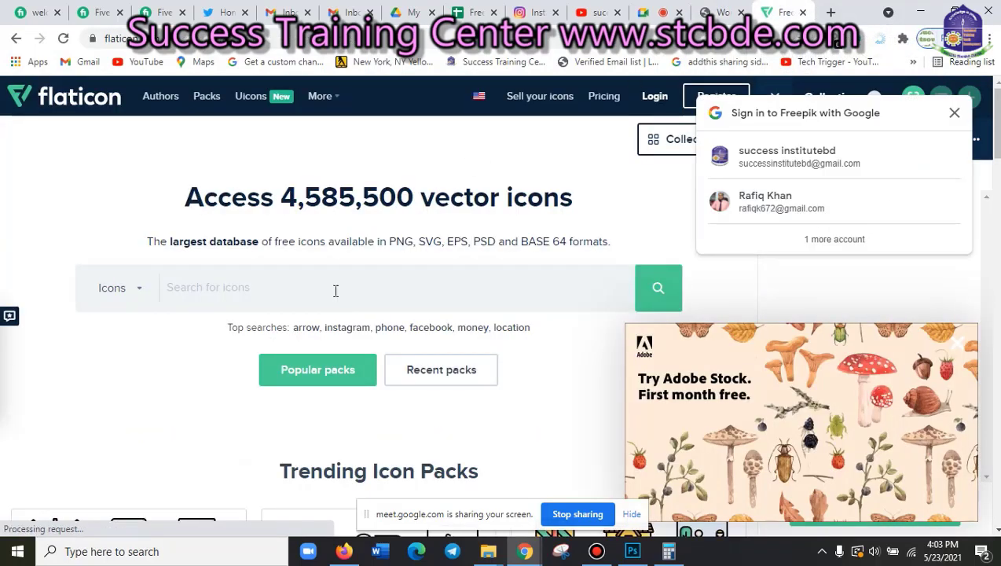
{"action": "left_click", "coordinate": [775, 97]}
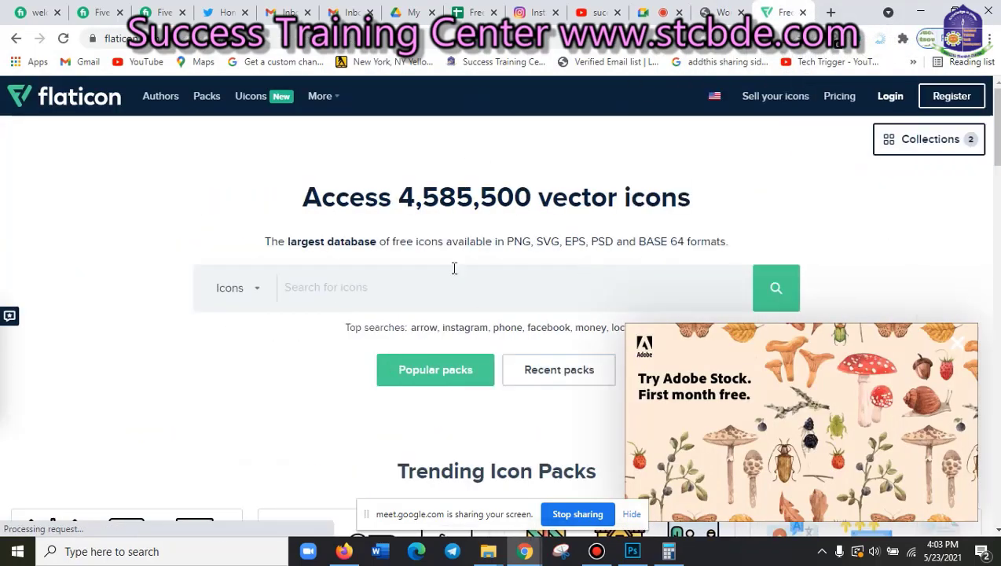
{"action": "left_click", "coordinate": [957, 344]}
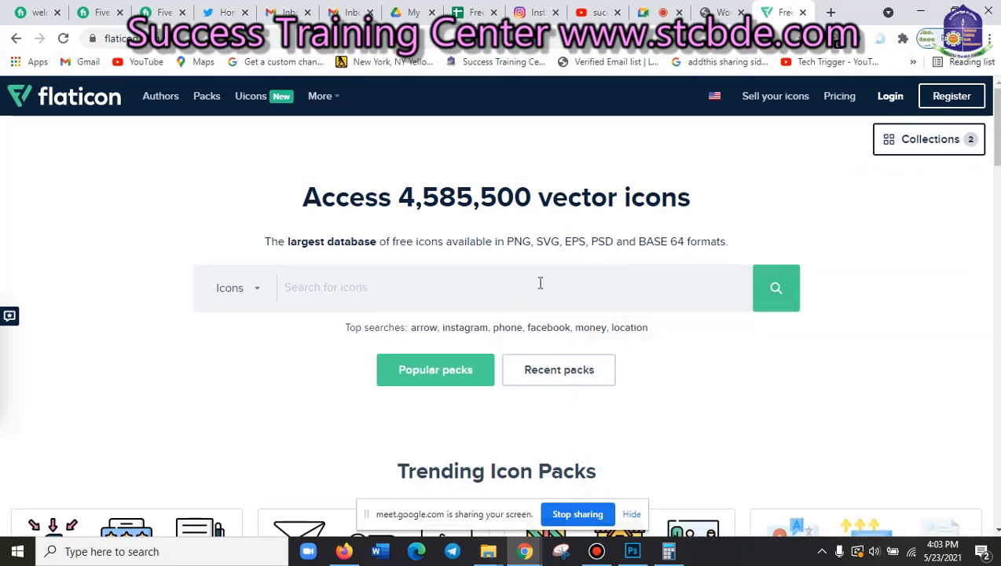
{"action": "type", "text": "computer"}
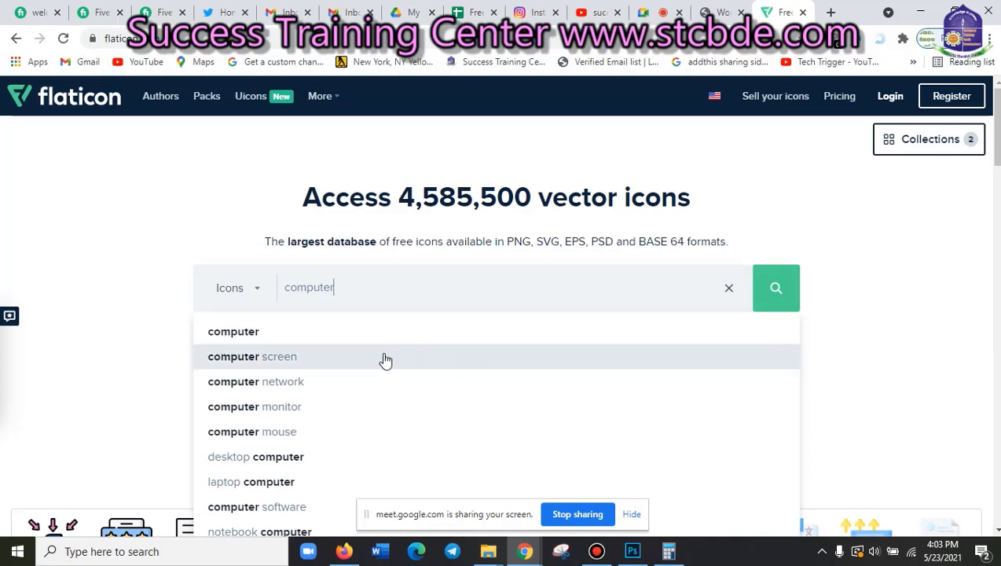
{"action": "left_click", "coordinate": [302, 411]}
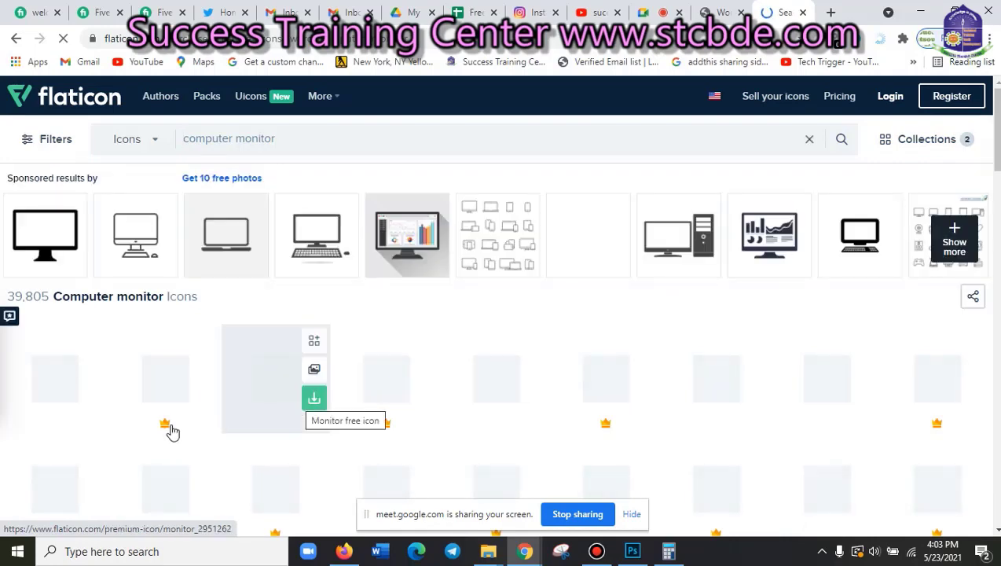
- Browse the computer monitor icons, comparing with the reference site's monitor icon
{"action": "scroll", "coordinate": [353, 440], "scroll_direction": "down", "scroll_amount": 2}
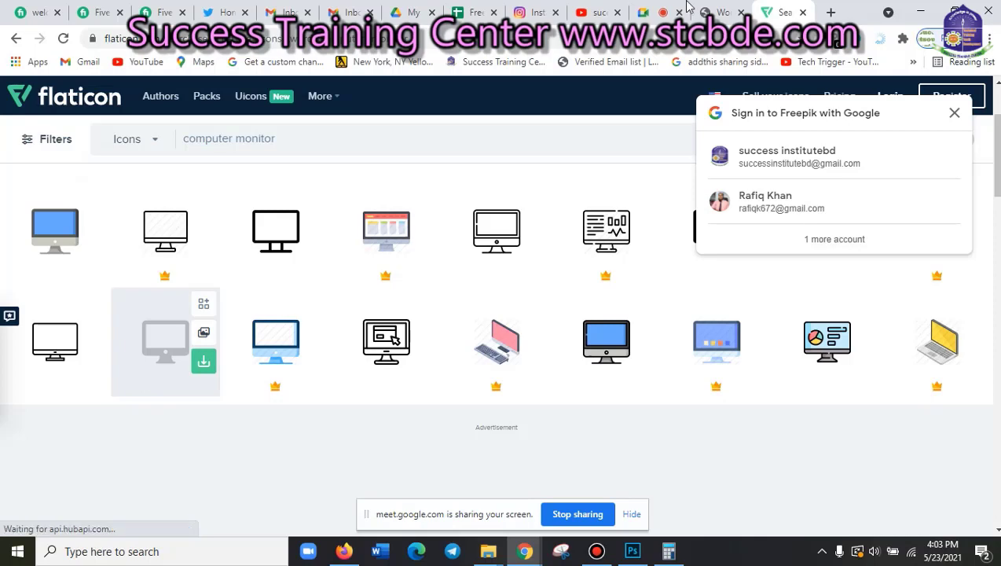
{"action": "left_click", "coordinate": [716, 8]}
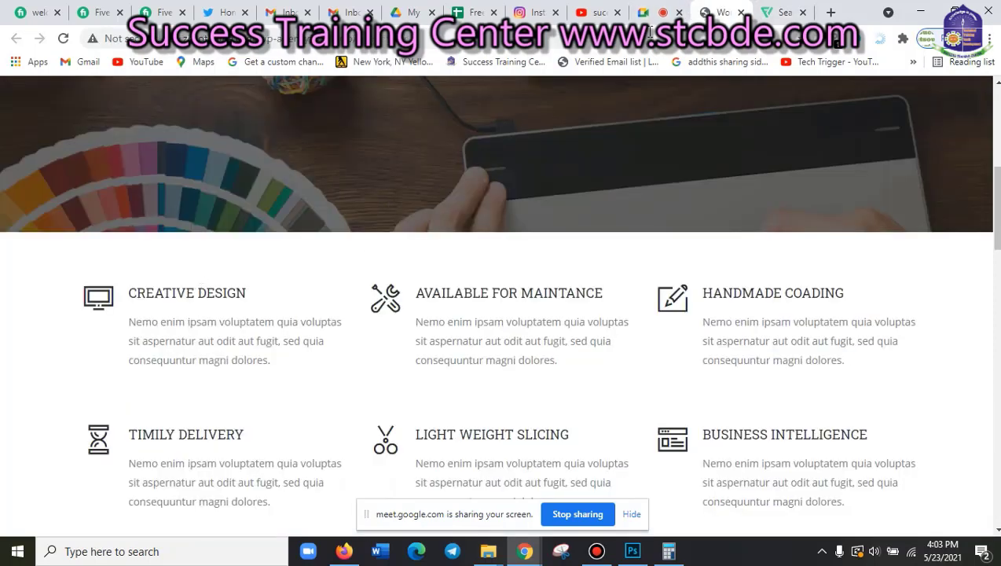
{"action": "left_click", "coordinate": [784, 11]}
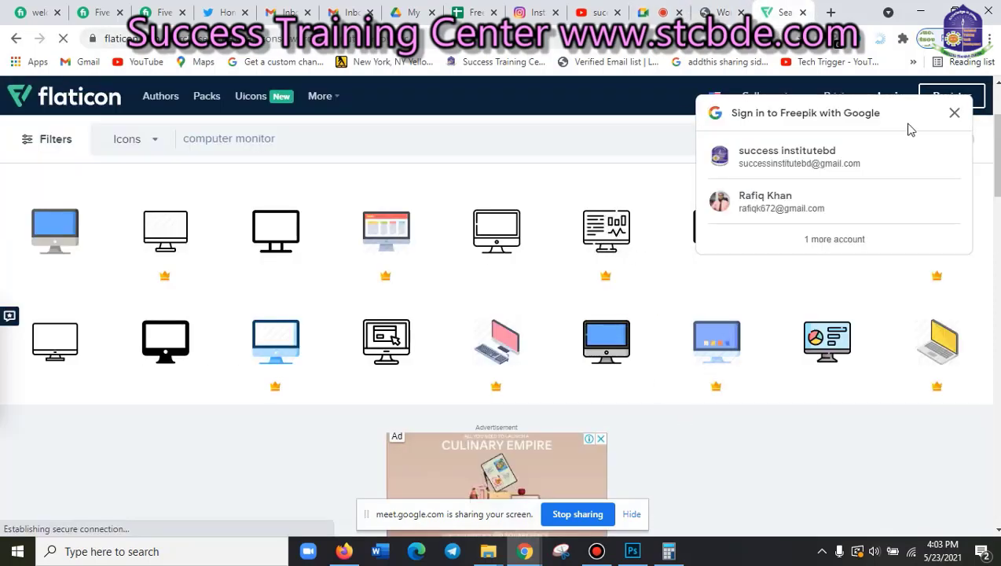
{"action": "left_click", "coordinate": [955, 111]}
{"action": "scroll", "coordinate": [696, 368], "scroll_direction": "down", "scroll_amount": 2}
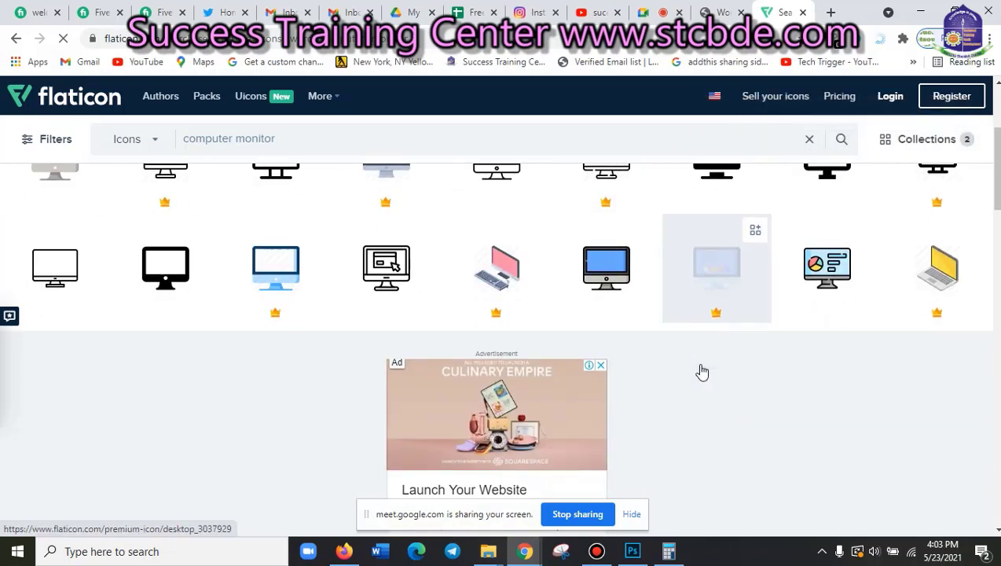
{"action": "scroll", "coordinate": [699, 366], "scroll_direction": "down", "scroll_amount": 2}
{"action": "scroll", "coordinate": [697, 363], "scroll_direction": "down", "scroll_amount": 2}
{"action": "scroll", "coordinate": [699, 365], "scroll_direction": "down", "scroll_amount": 1}
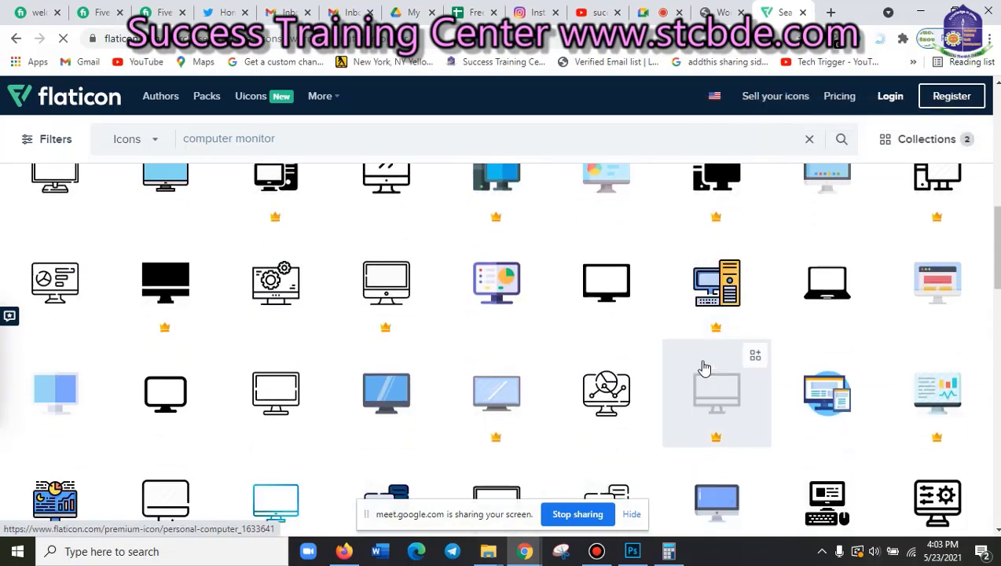
{"action": "scroll", "coordinate": [704, 367], "scroll_direction": "down", "scroll_amount": 1}
{"action": "scroll", "coordinate": [707, 366], "scroll_direction": "down", "scroll_amount": 1}
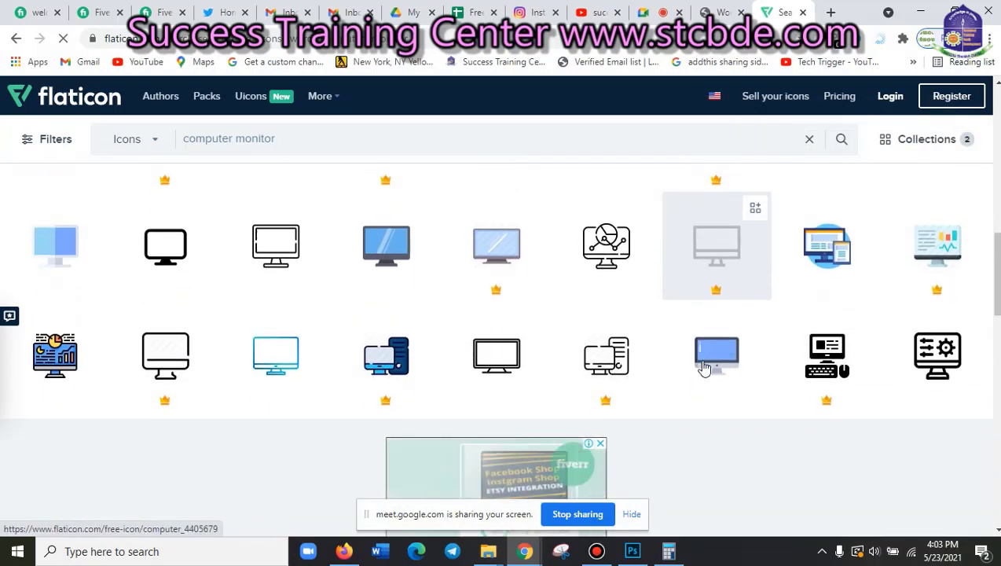
- Compare with the reference site again, then scroll the icon results back to the top
{"action": "left_click", "coordinate": [730, 11]}
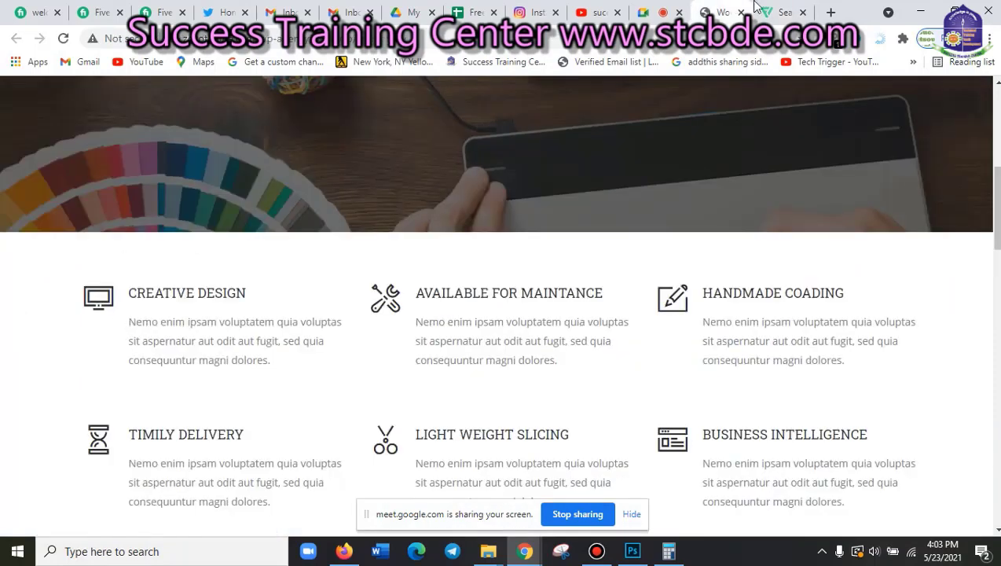
{"action": "left_click", "coordinate": [782, 12]}
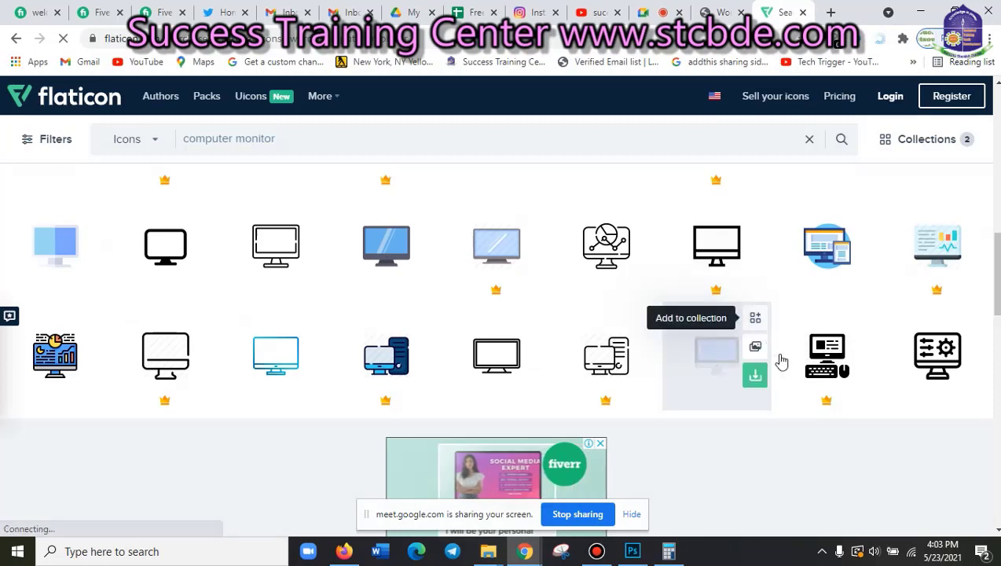
{"action": "scroll", "coordinate": [210, 365], "scroll_direction": "down", "scroll_amount": 2}
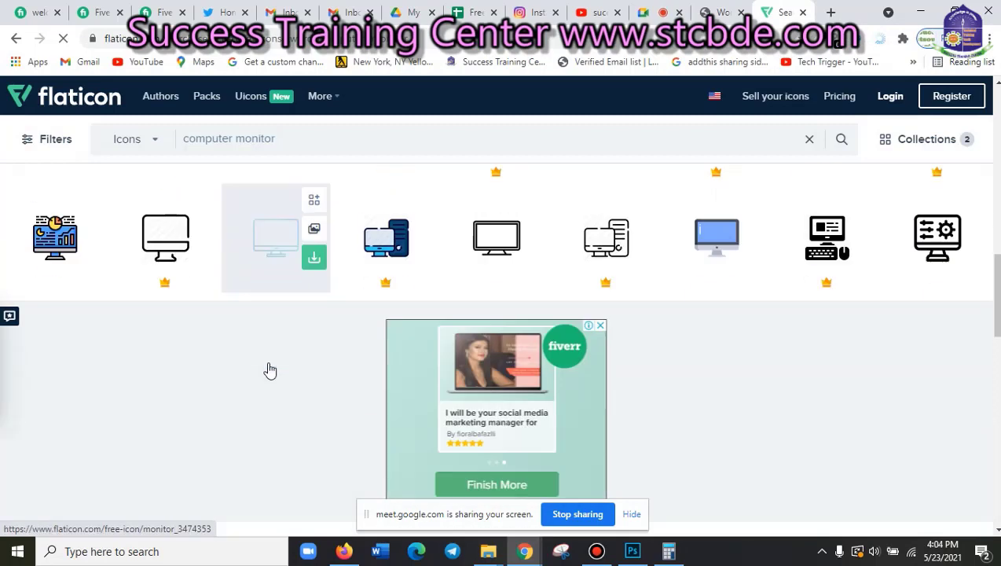
{"action": "scroll", "coordinate": [270, 368], "scroll_direction": "down", "scroll_amount": 3}
{"action": "scroll", "coordinate": [271, 369], "scroll_direction": "down", "scroll_amount": 4}
{"action": "scroll", "coordinate": [597, 384], "scroll_direction": "up", "scroll_amount": 1}
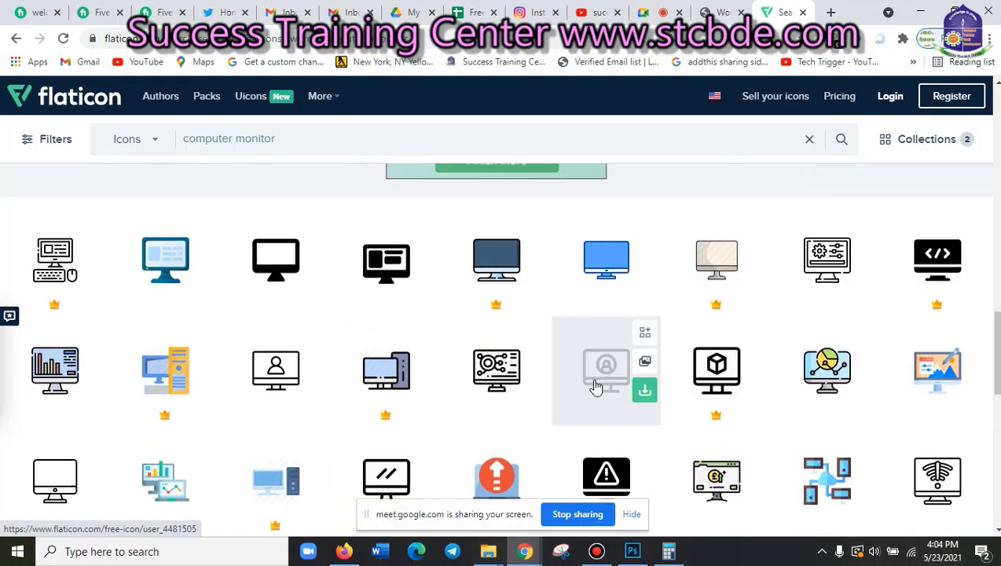
{"action": "scroll", "coordinate": [597, 385], "scroll_direction": "down", "scroll_amount": 1}
{"action": "scroll", "coordinate": [590, 382], "scroll_direction": "down", "scroll_amount": 2}
{"action": "scroll", "coordinate": [546, 385], "scroll_direction": "down", "scroll_amount": 1}
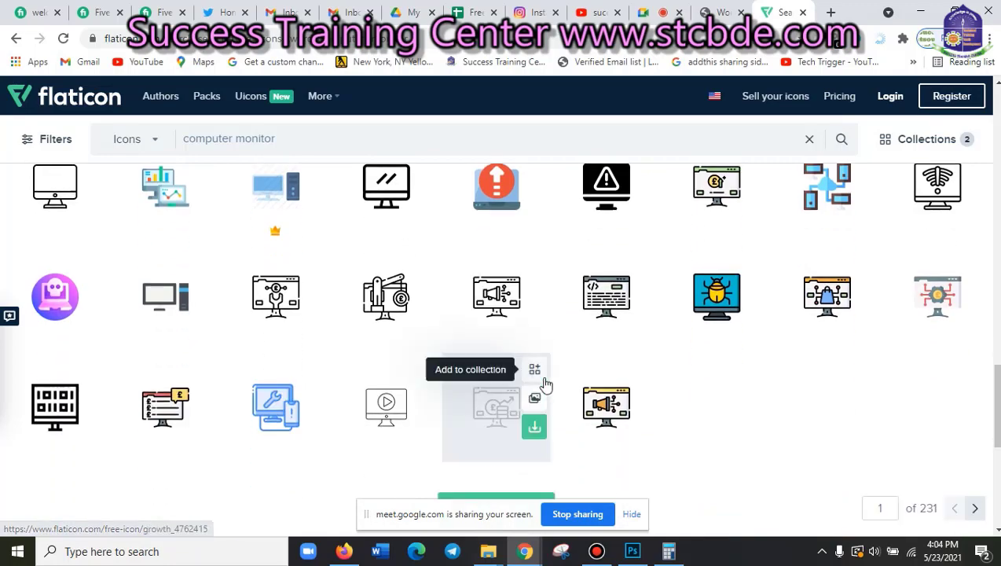
{"action": "scroll", "coordinate": [546, 385], "scroll_direction": "up", "scroll_amount": 4}
{"action": "scroll", "coordinate": [546, 385], "scroll_direction": "up", "scroll_amount": 3}
{"action": "scroll", "coordinate": [547, 385], "scroll_direction": "up", "scroll_amount": 3}
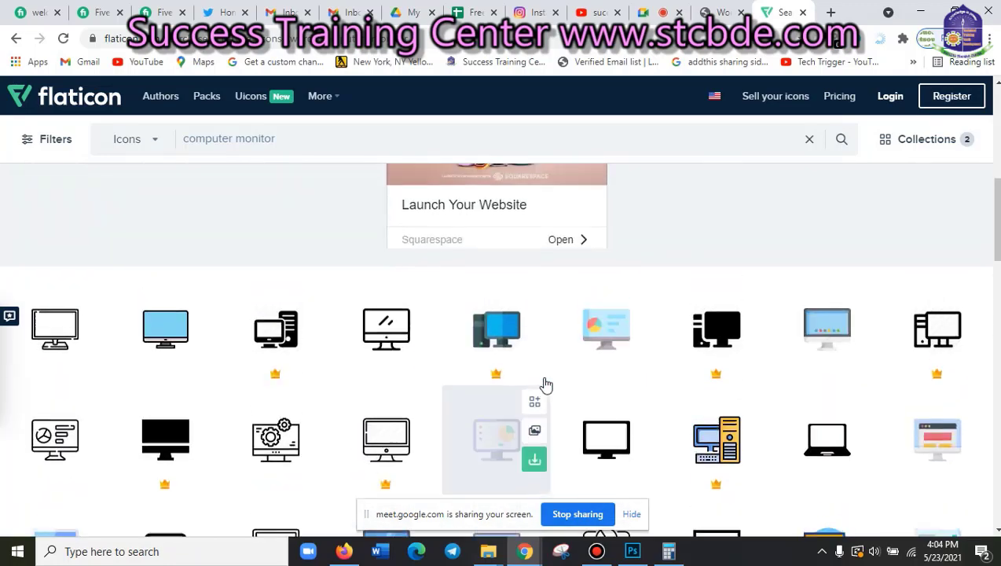
{"action": "scroll", "coordinate": [543, 384], "scroll_direction": "up", "scroll_amount": 2}
{"action": "scroll", "coordinate": [543, 384], "scroll_direction": "up", "scroll_amount": 3}
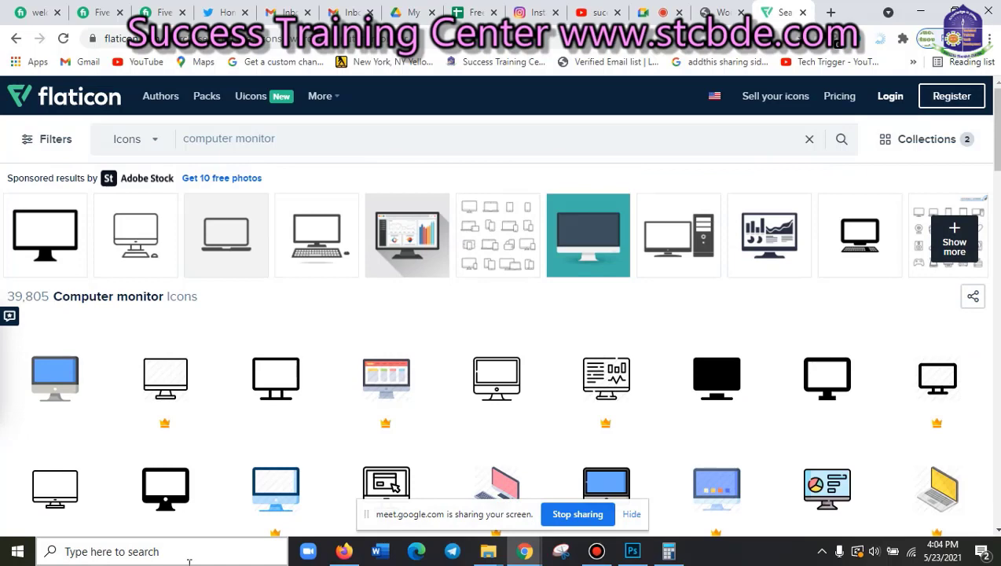
{"action": "scroll", "coordinate": [825, 377], "scroll_direction": "down", "scroll_amount": 3}
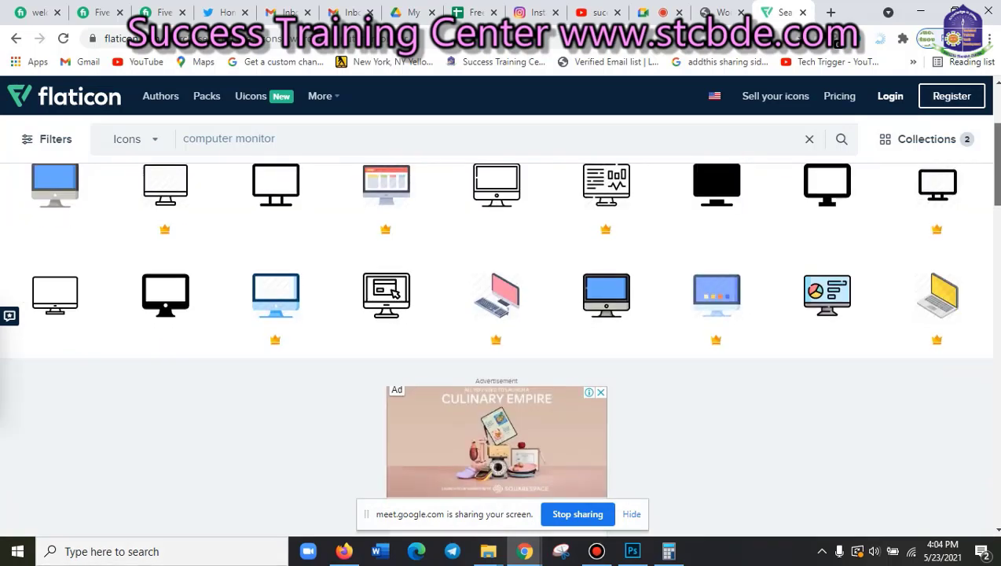
{"action": "scroll", "coordinate": [825, 377], "scroll_direction": "down", "scroll_amount": 3}
{"action": "scroll", "coordinate": [825, 377], "scroll_direction": "up", "scroll_amount": 3}
{"action": "scroll", "coordinate": [825, 378], "scroll_direction": "up", "scroll_amount": 2}
{"action": "scroll", "coordinate": [826, 378], "scroll_direction": "up", "scroll_amount": 2}
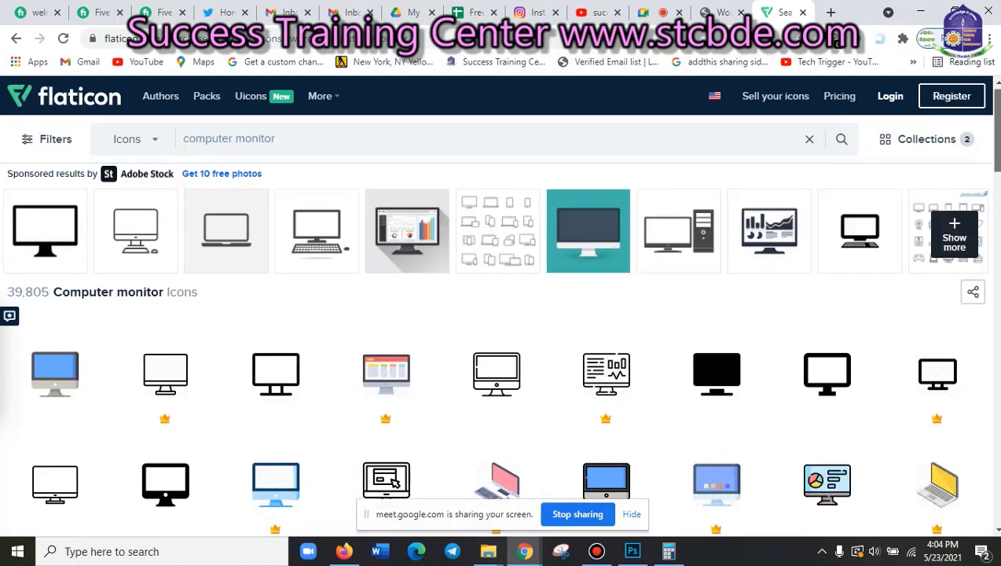
- Switch to the reference site and scroll to the Creative Design monitor icon
{"action": "left_click", "coordinate": [719, 11]}
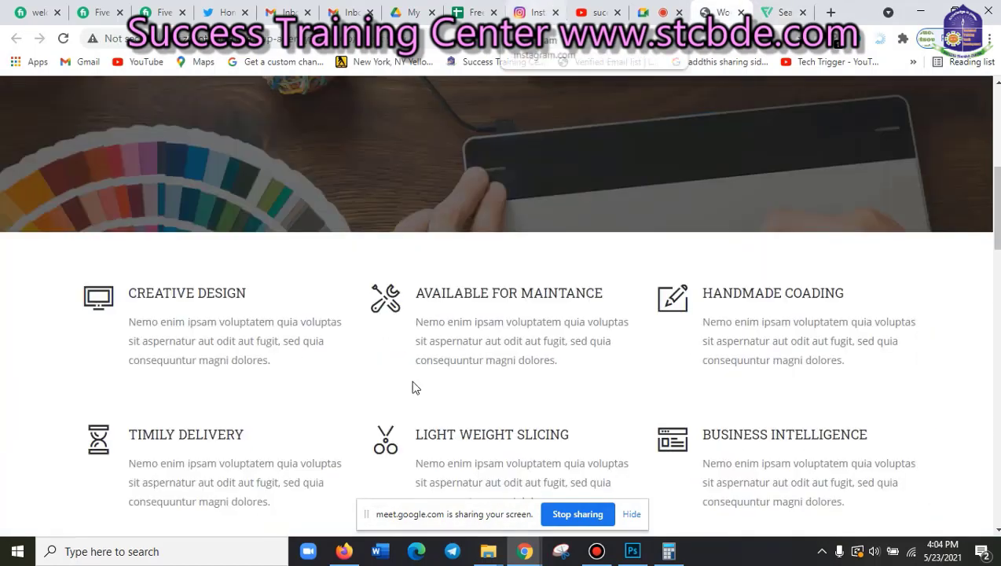
{"action": "scroll", "coordinate": [236, 409], "scroll_direction": "up", "scroll_amount": 1}
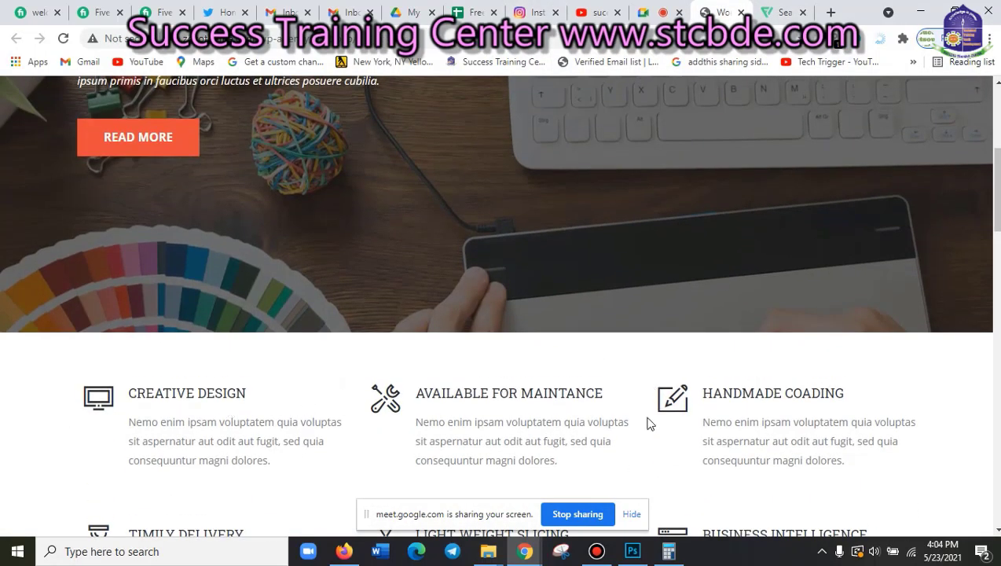
{"action": "scroll", "coordinate": [649, 424], "scroll_direction": "down", "scroll_amount": 2}
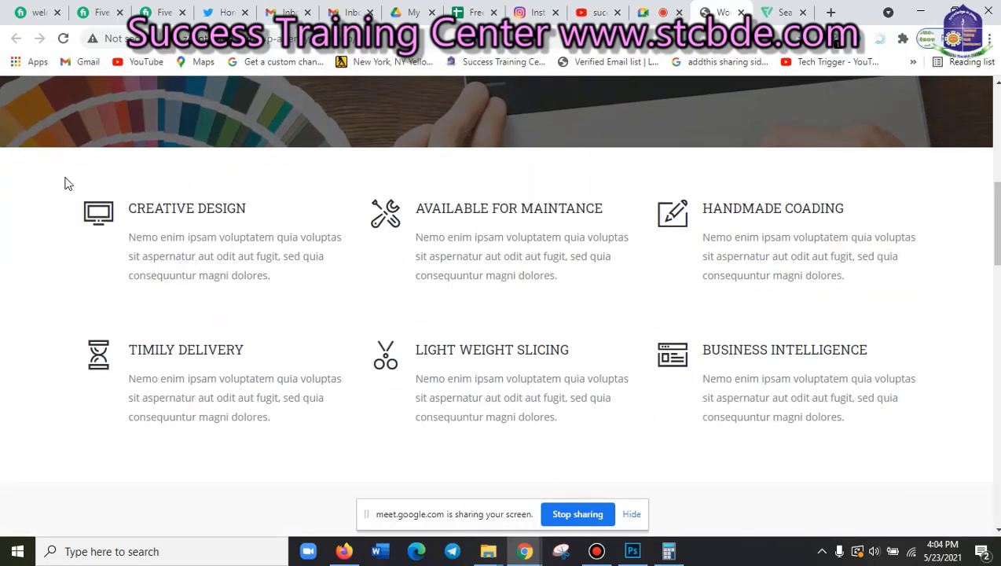
{"action": "scroll", "coordinate": [144, 275], "scroll_direction": "up", "scroll_amount": 2}
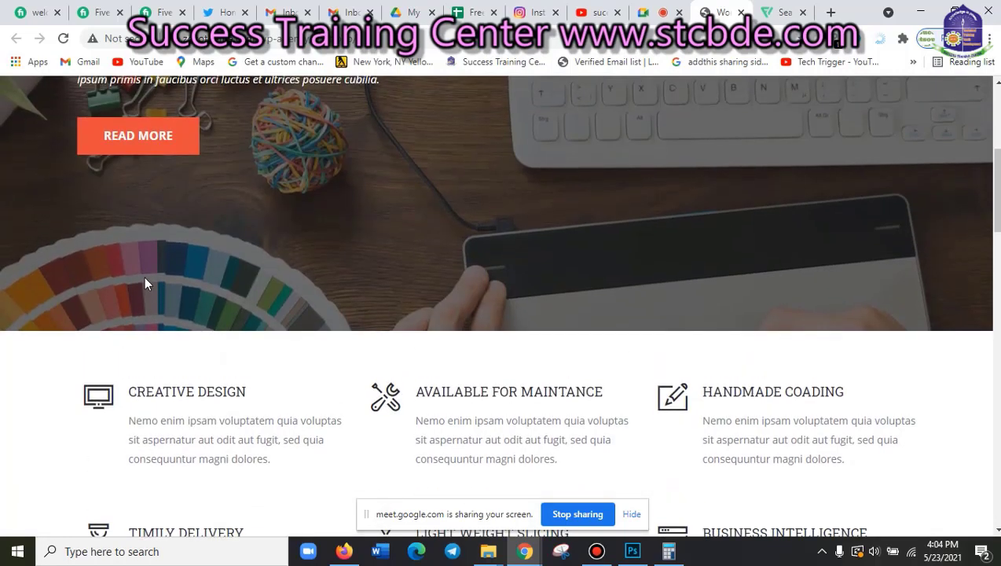
{"action": "scroll", "coordinate": [144, 279], "scroll_direction": "down", "scroll_amount": 3}
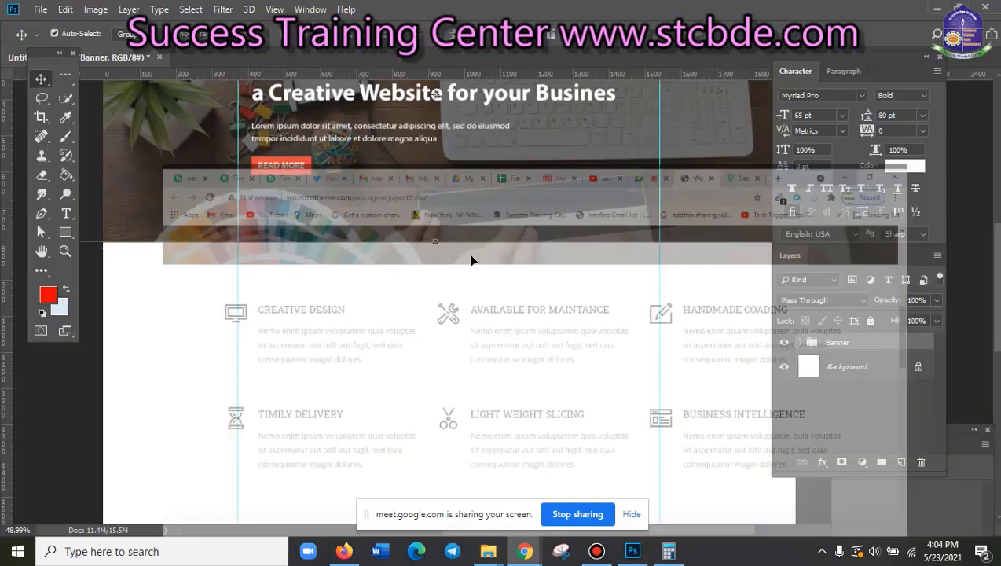
- Draw a small rectangle of about 97 × 73 px in the white area below the banner
{"action": "left_click", "coordinate": [921, 9]}
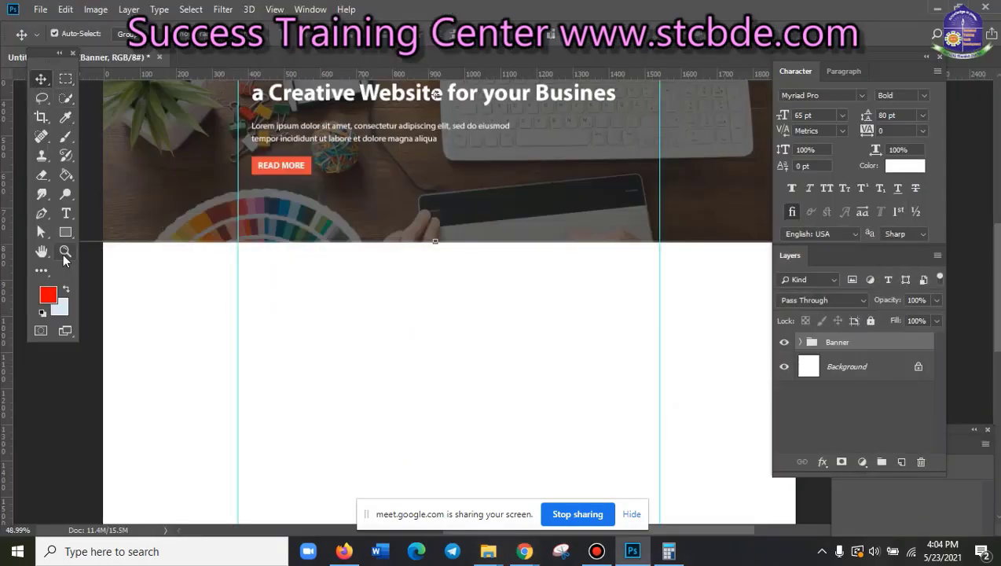
{"action": "left_click", "coordinate": [66, 234]}
{"action": "left_click", "coordinate": [103, 230]}
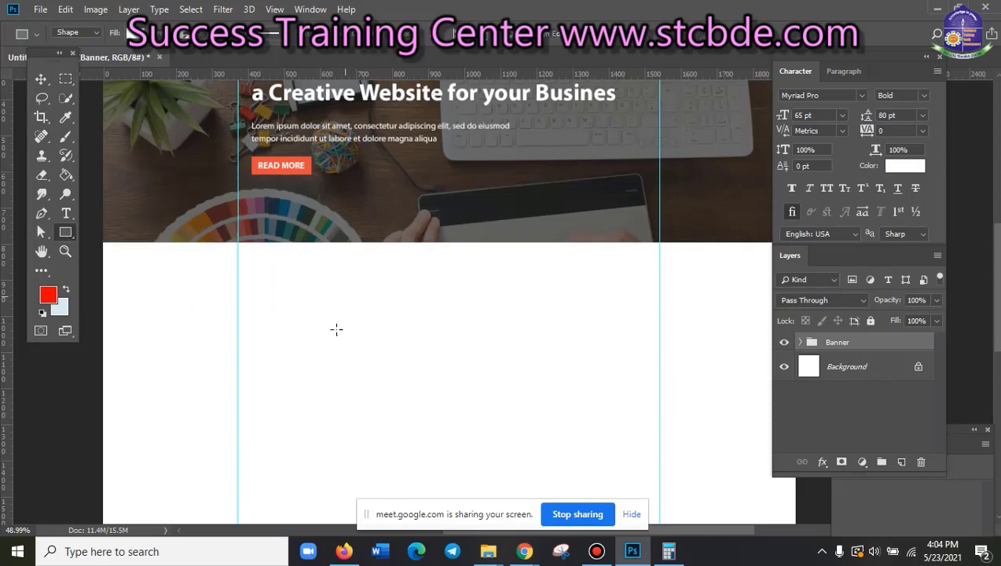
{"action": "left_click_drag", "start_coordinate": [286, 299], "coordinate": [319, 325]}
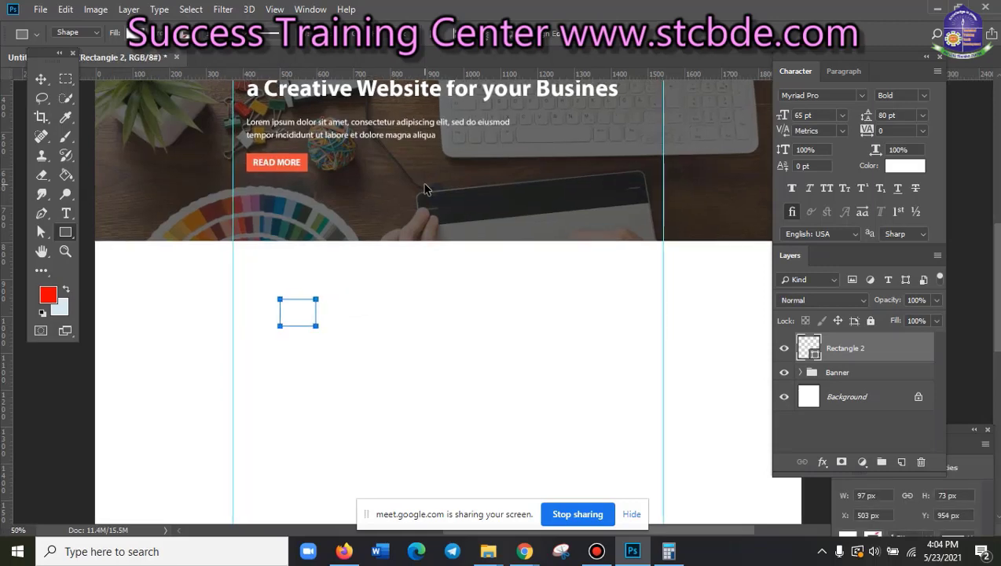
{"action": "key", "text": "ctrl+1"}
{"action": "left_click_drag", "start_coordinate": [425, 189], "coordinate": [630, 309]}
{"action": "left_click_drag", "start_coordinate": [235, 460], "coordinate": [436, 422]}
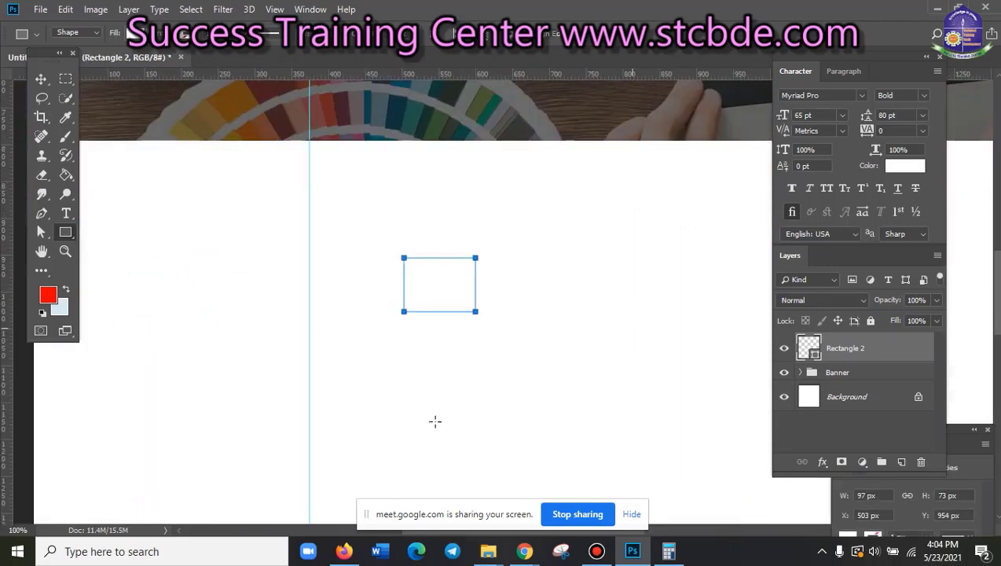
- Leave the rectangle unfilled, give it a thick black outline, and deselect it
{"action": "left_click", "coordinate": [130, 32]}
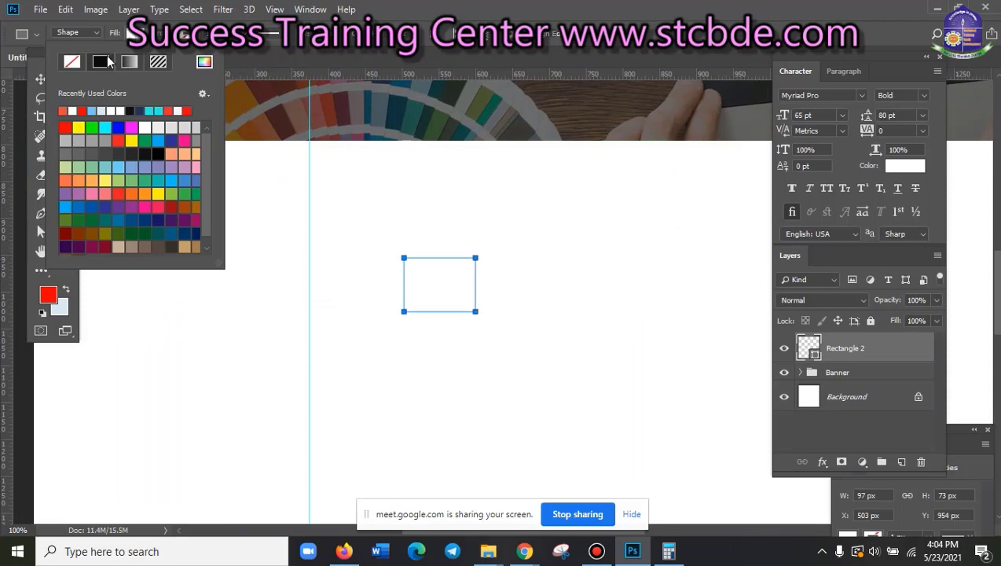
{"action": "left_click", "coordinate": [395, 14]}
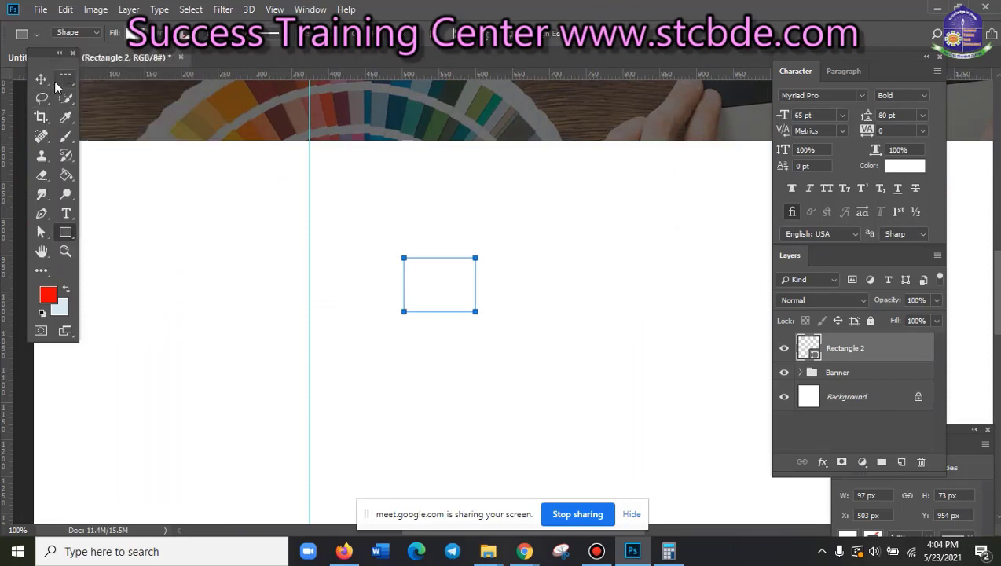
{"action": "left_click", "coordinate": [130, 32]}
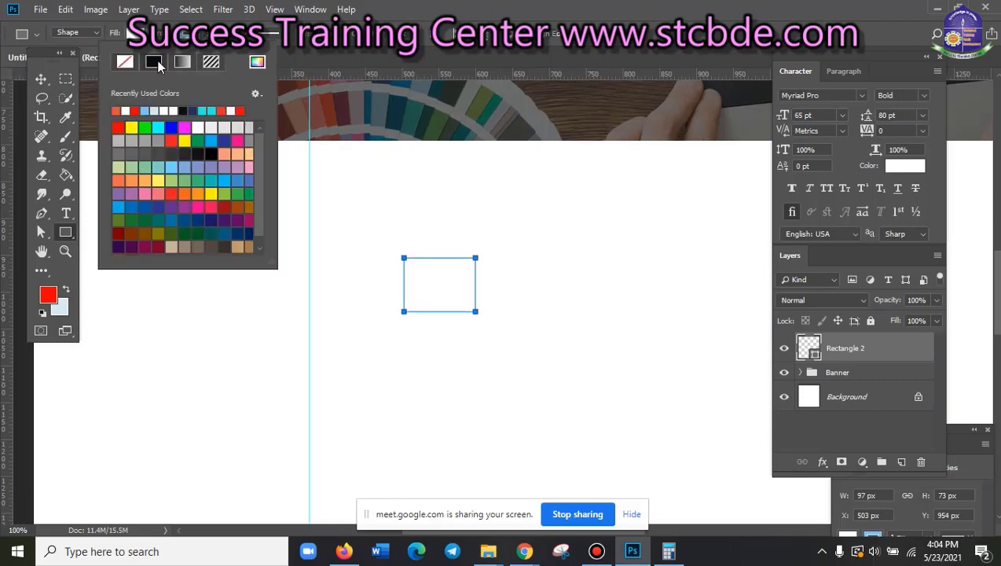
{"action": "left_click", "coordinate": [183, 110]}
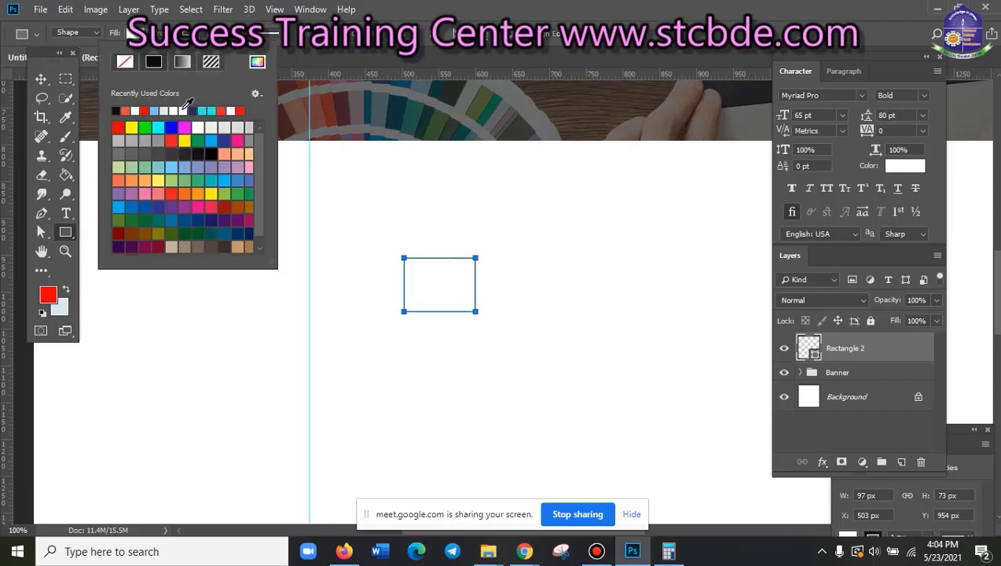
{"action": "left_click", "coordinate": [538, 6]}
{"action": "left_click", "coordinate": [244, 33]}
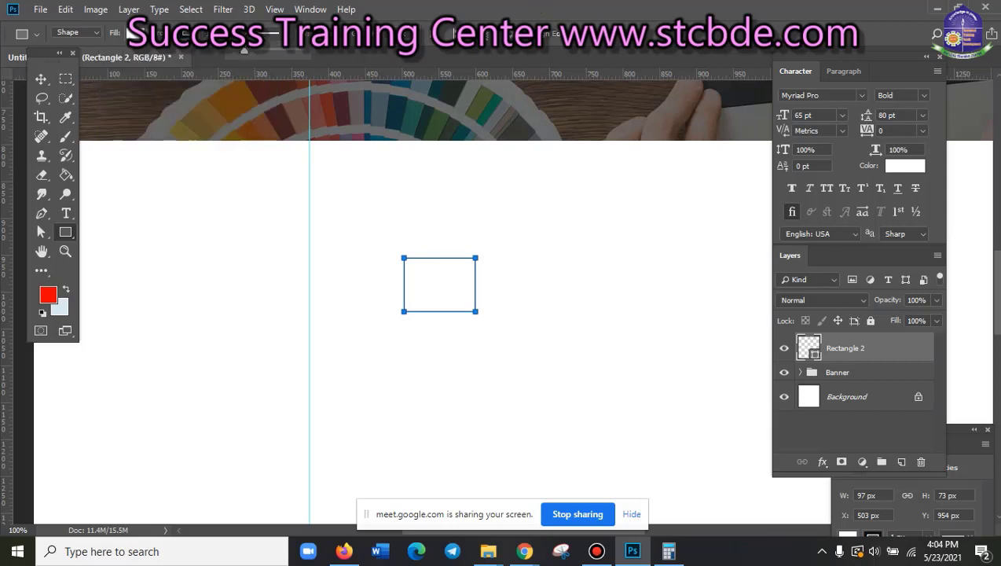
{"action": "left_click_drag", "start_coordinate": [247, 51], "coordinate": [245, 50]}
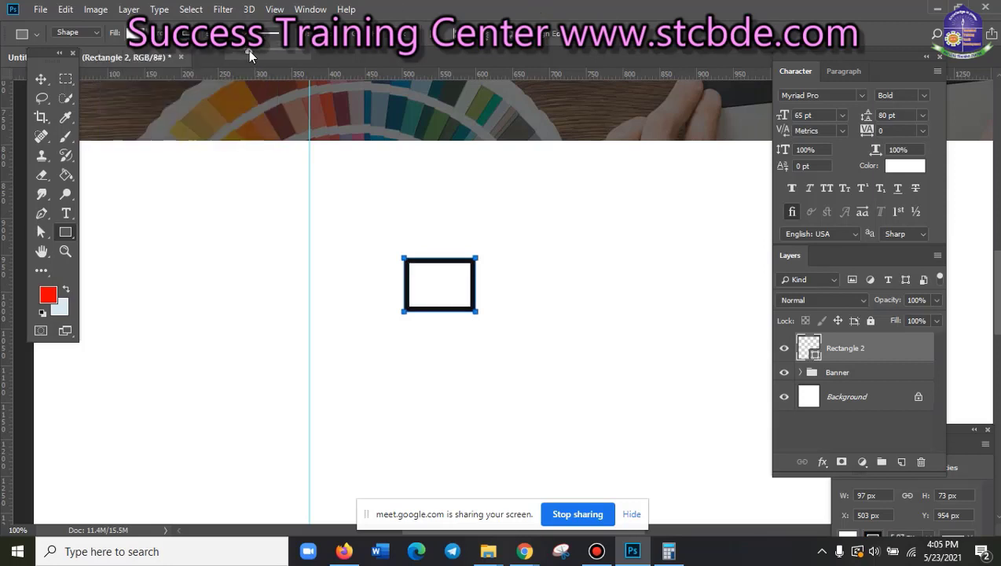
{"action": "left_click", "coordinate": [48, 74]}
{"action": "left_click", "coordinate": [539, 404]}
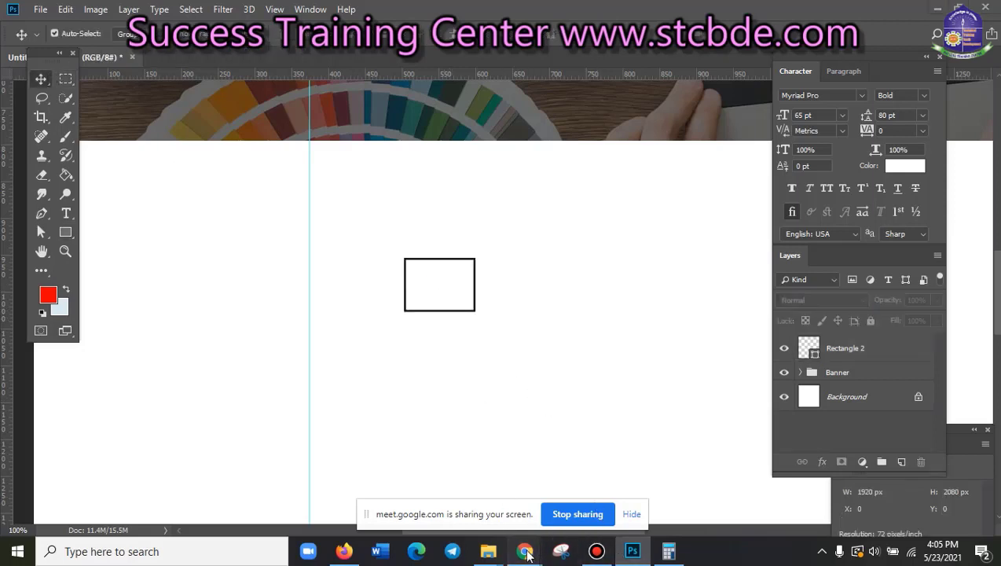
- Duplicate Rectangle 2 and scale the copy to about 74 × 55 px inside the original
{"action": "mouse_move", "coordinate": [524, 552]}
{"action": "left_click", "coordinate": [469, 500]}
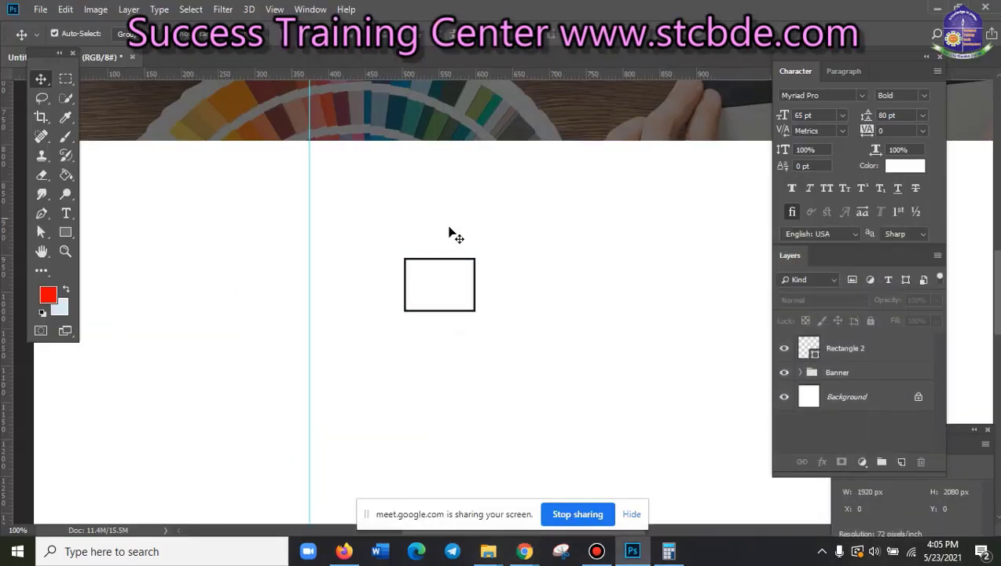
{"action": "left_click", "coordinate": [920, 11]}
{"action": "left_click", "coordinate": [474, 269]}
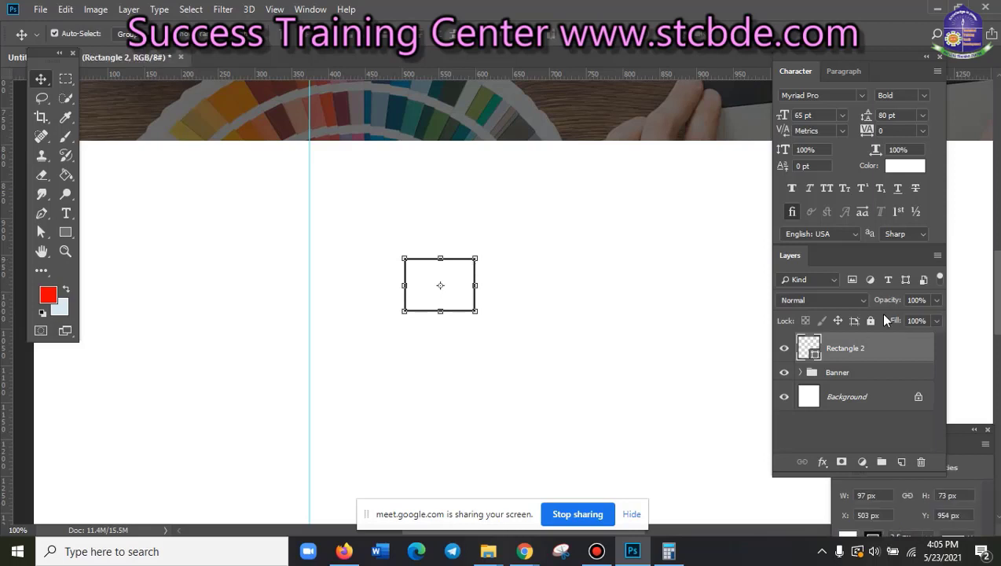
{"action": "key", "text": "ctrl+j"}
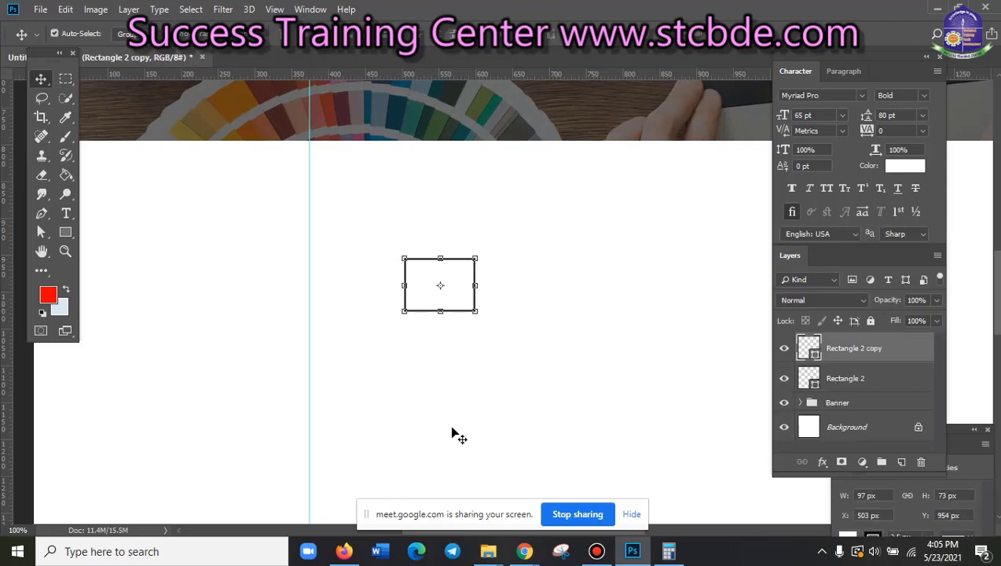
{"action": "left_click_drag", "start_coordinate": [477, 314], "coordinate": [466, 303]}
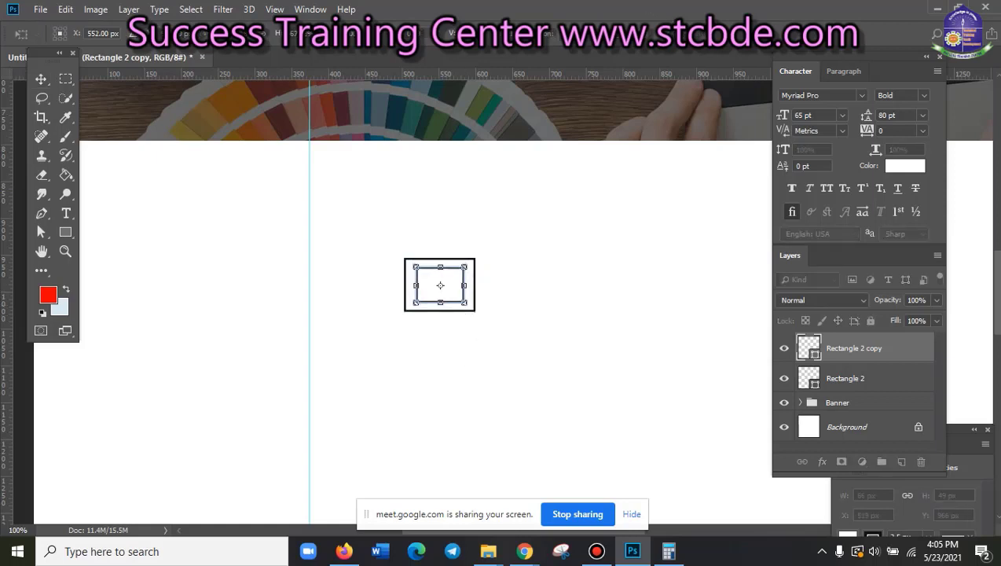
{"action": "key", "text": "Return"}
{"action": "left_click", "coordinate": [503, 357]}
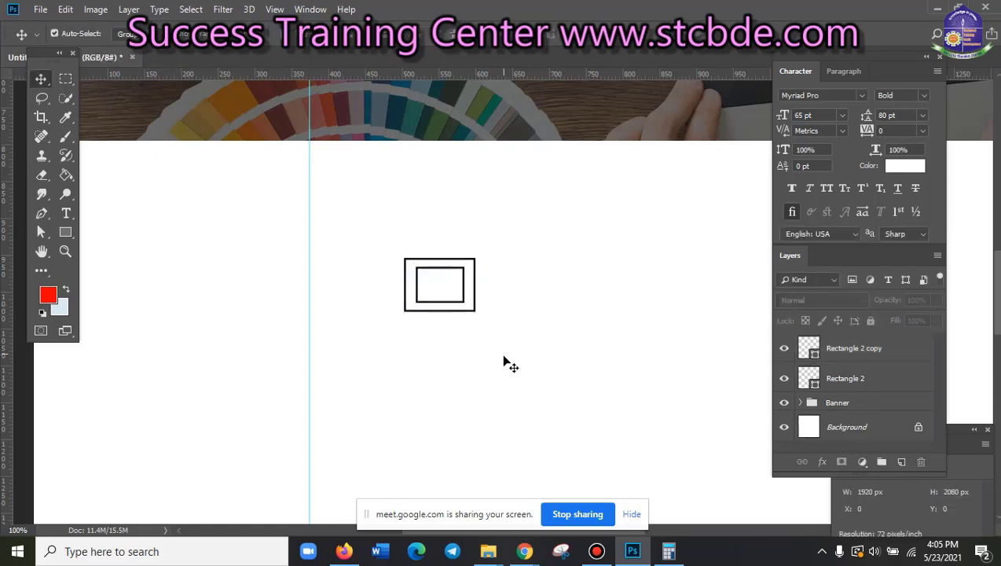
- Compare the mockup against the reference website, then return to Photoshop's Rectangle tool
{"action": "mouse_move", "coordinate": [524, 552]}
{"action": "left_click", "coordinate": [439, 479]}
{"action": "left_click", "coordinate": [920, 12]}
{"action": "left_click", "coordinate": [67, 231]}
{"action": "right_click", "coordinate": [67, 232]}
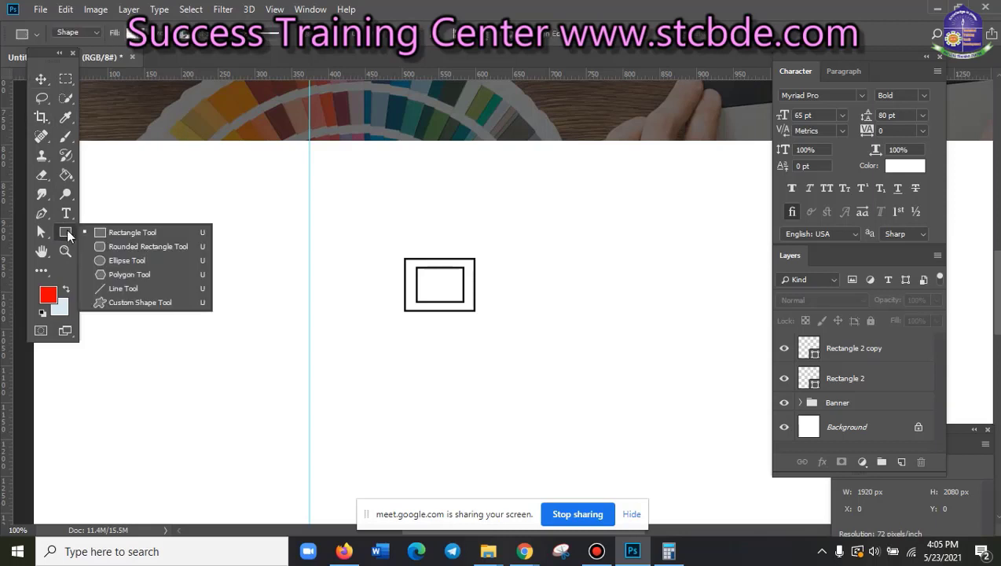
{"action": "left_click", "coordinate": [126, 288]}
{"action": "scroll", "coordinate": [453, 346], "scroll_direction": "up", "scroll_amount": 2}
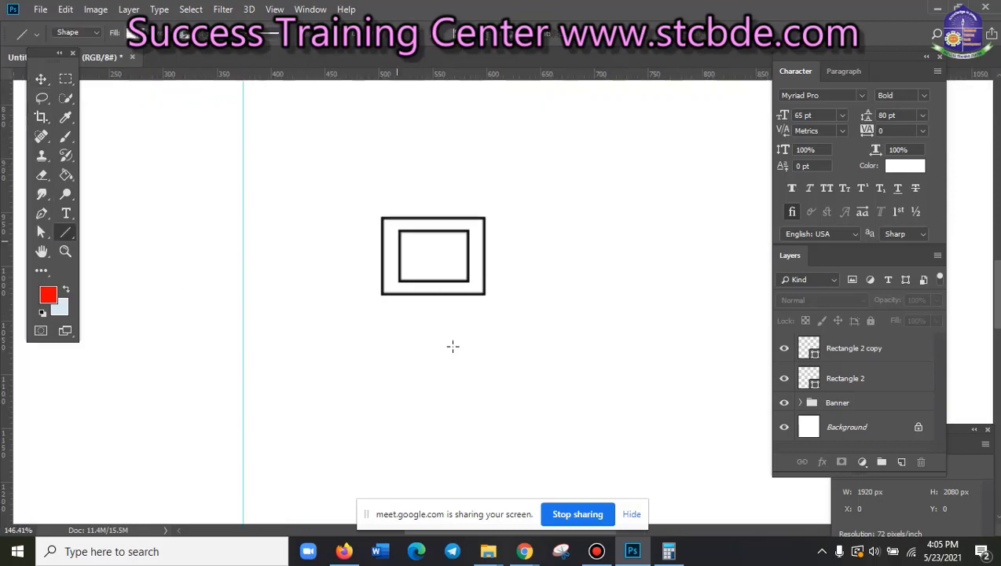
{"action": "scroll", "coordinate": [440, 331], "scroll_direction": "up", "scroll_amount": 2}
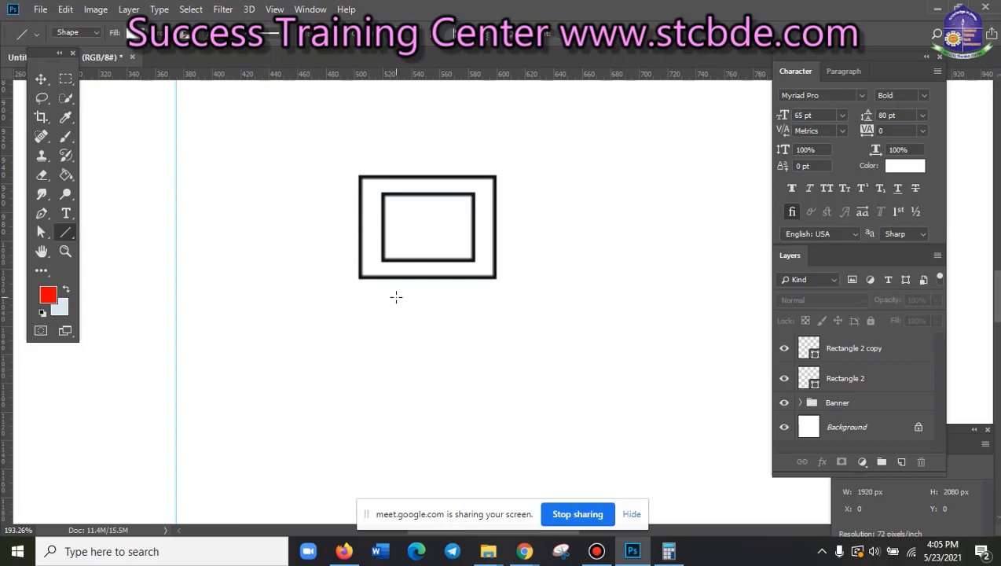
{"action": "left_click_drag", "start_coordinate": [394, 294], "coordinate": [470, 299]}
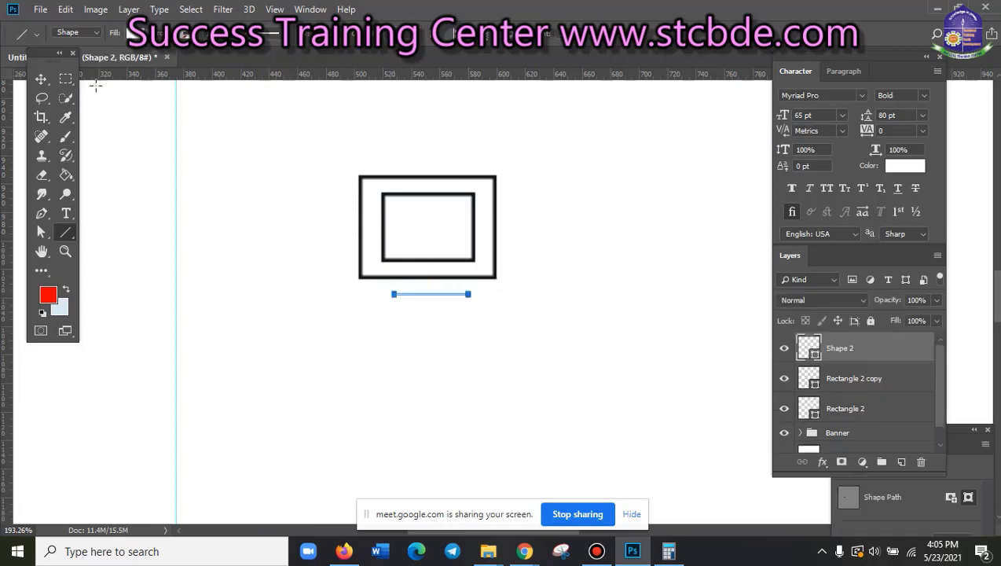
{"action": "left_click", "coordinate": [130, 32]}
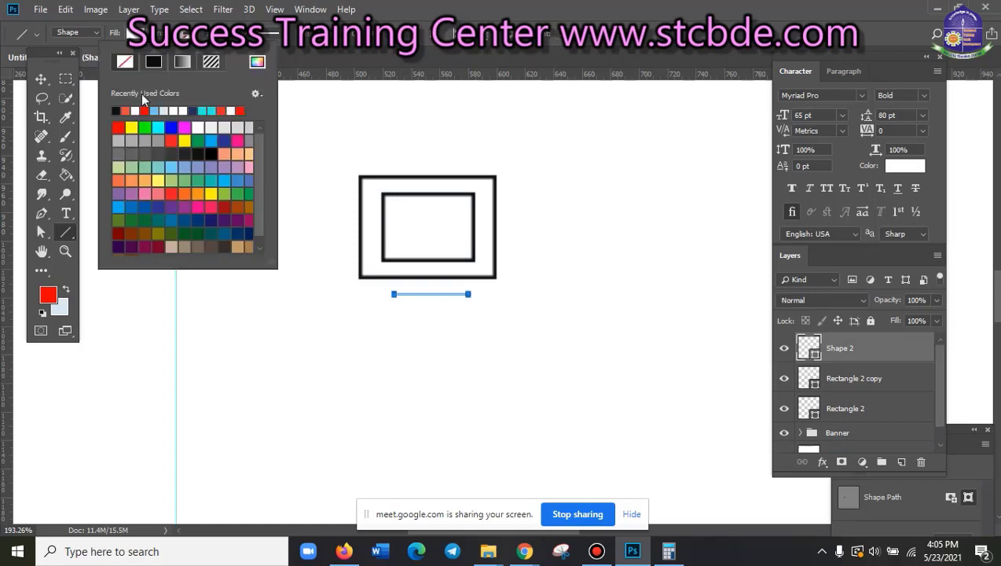
{"action": "left_click", "coordinate": [116, 110]}
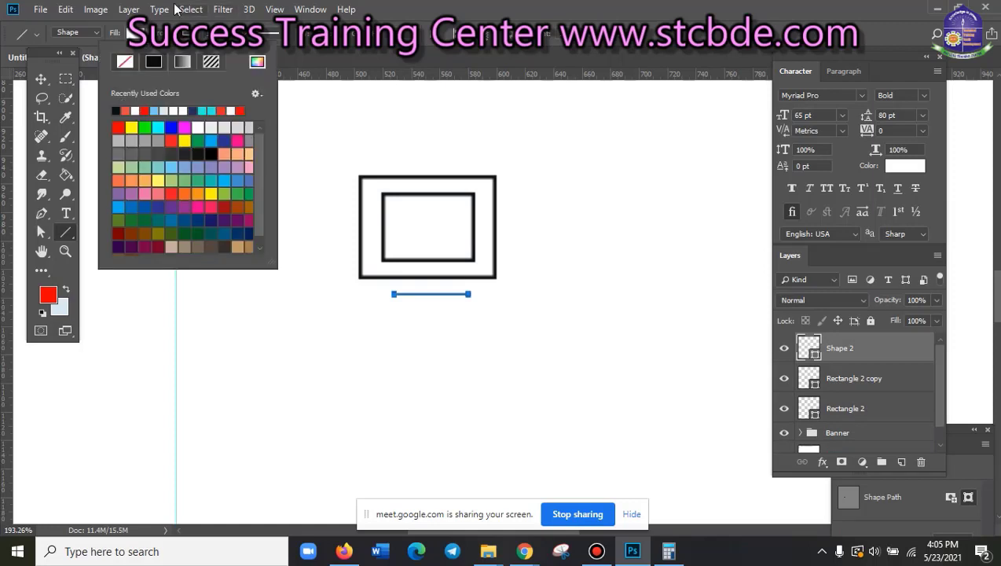
{"action": "left_click", "coordinate": [130, 33]}
{"action": "left_click", "coordinate": [130, 33]}
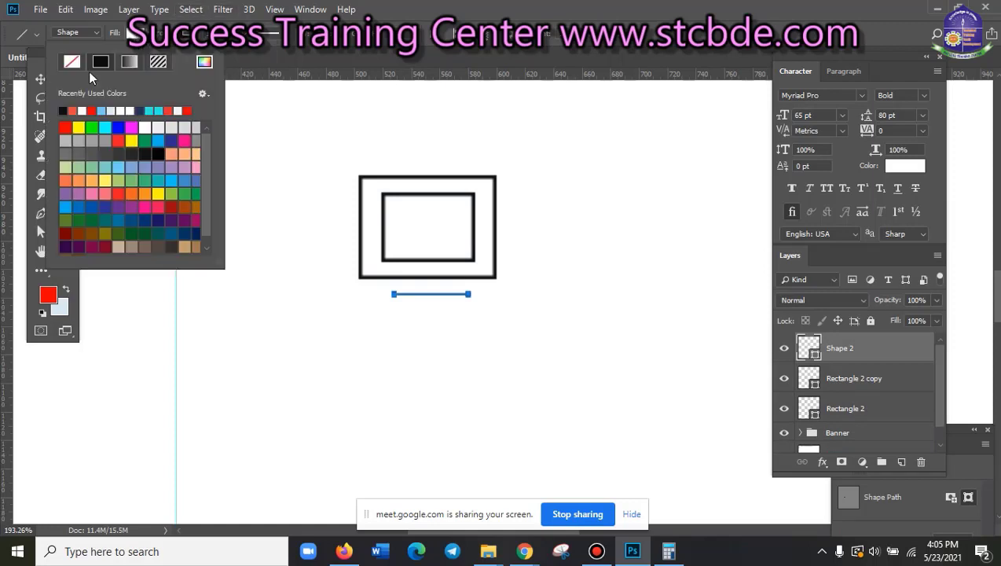
{"action": "left_click", "coordinate": [76, 65]}
{"action": "left_click", "coordinate": [198, 65]}
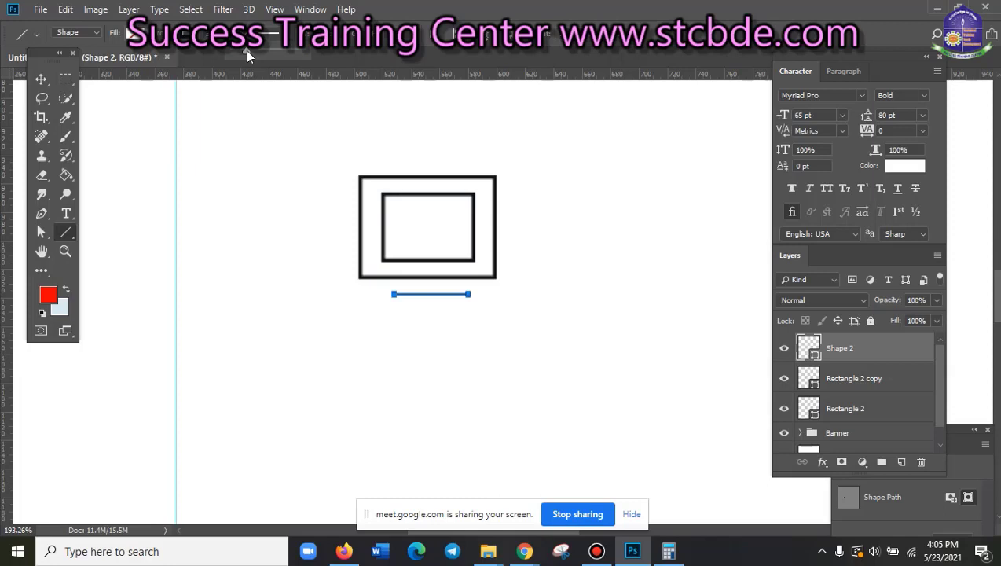
{"action": "left_click", "coordinate": [40, 78]}
{"action": "left_click", "coordinate": [398, 379]}
{"action": "scroll", "coordinate": [400, 381], "scroll_direction": "down", "scroll_amount": 1}
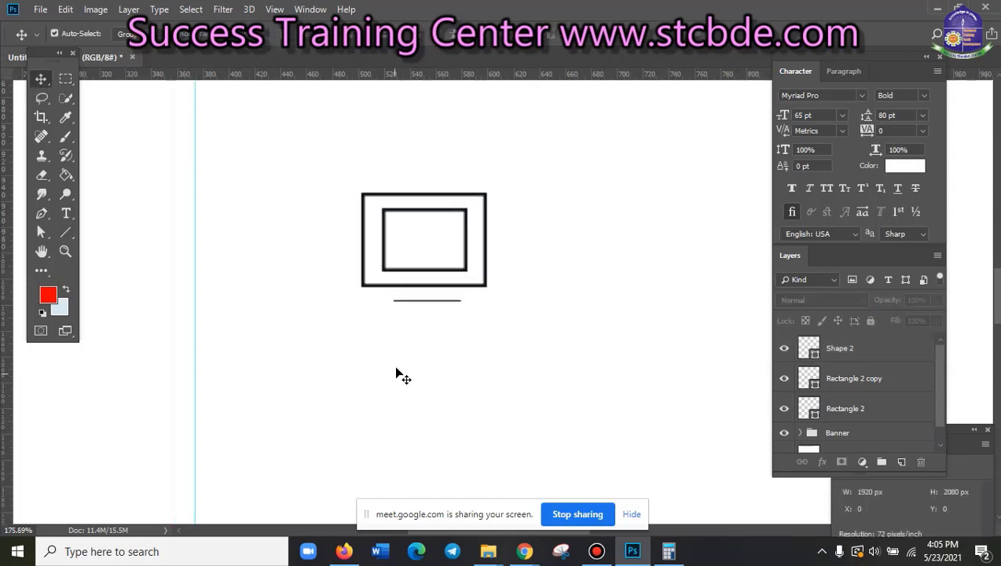
{"action": "left_click", "coordinate": [444, 302]}
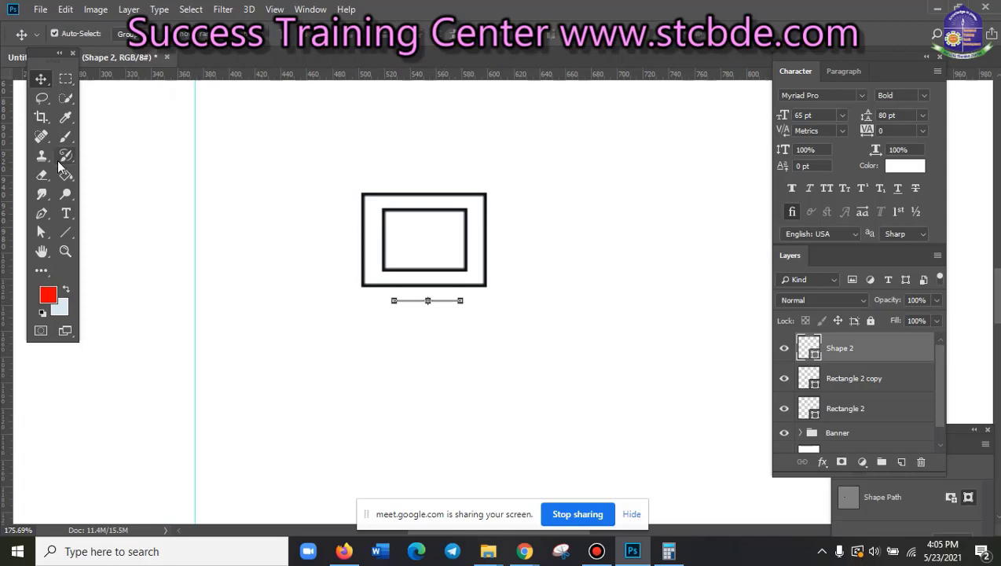
{"action": "left_click", "coordinate": [66, 232]}
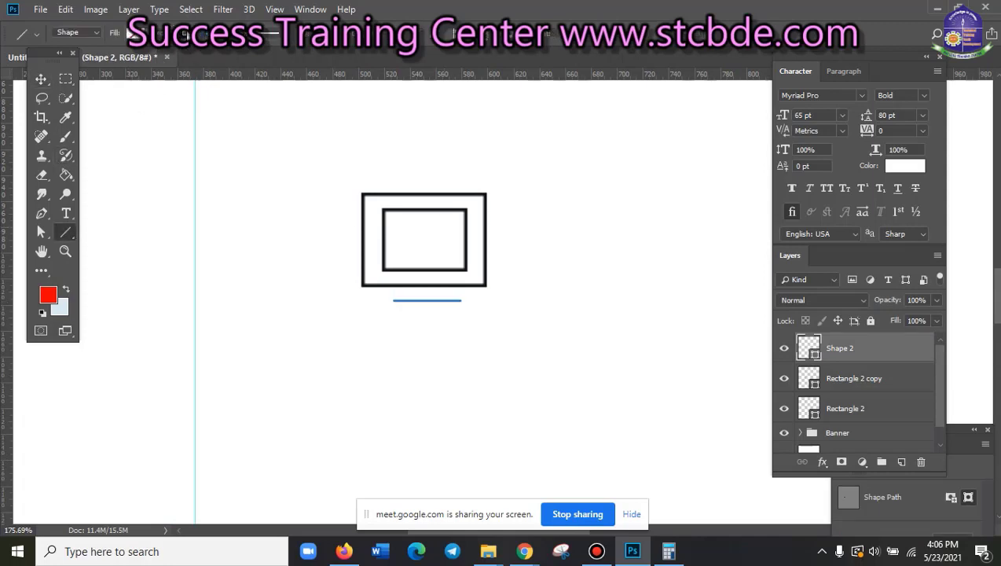
{"action": "left_click", "coordinate": [41, 79]}
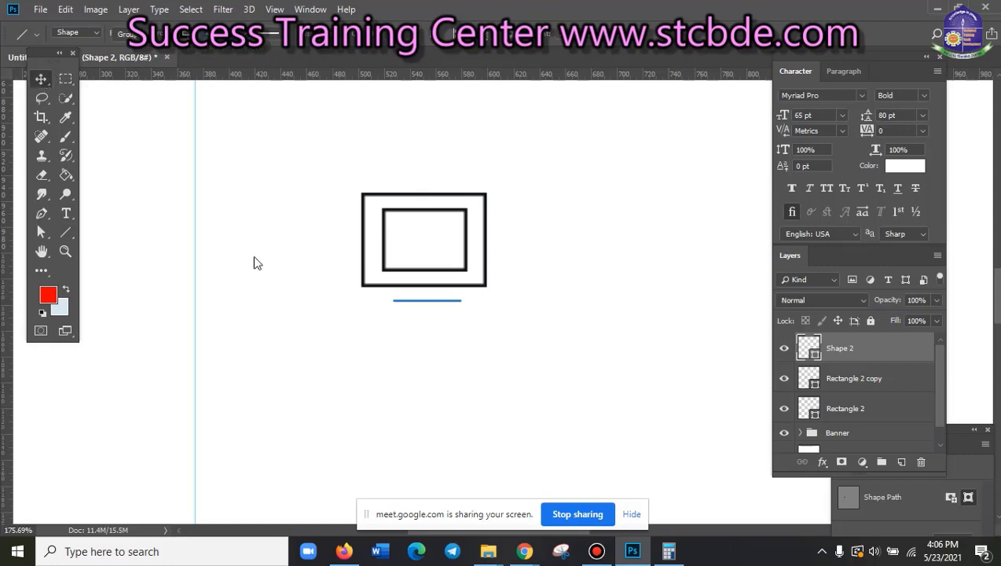
{"action": "left_click", "coordinate": [314, 279]}
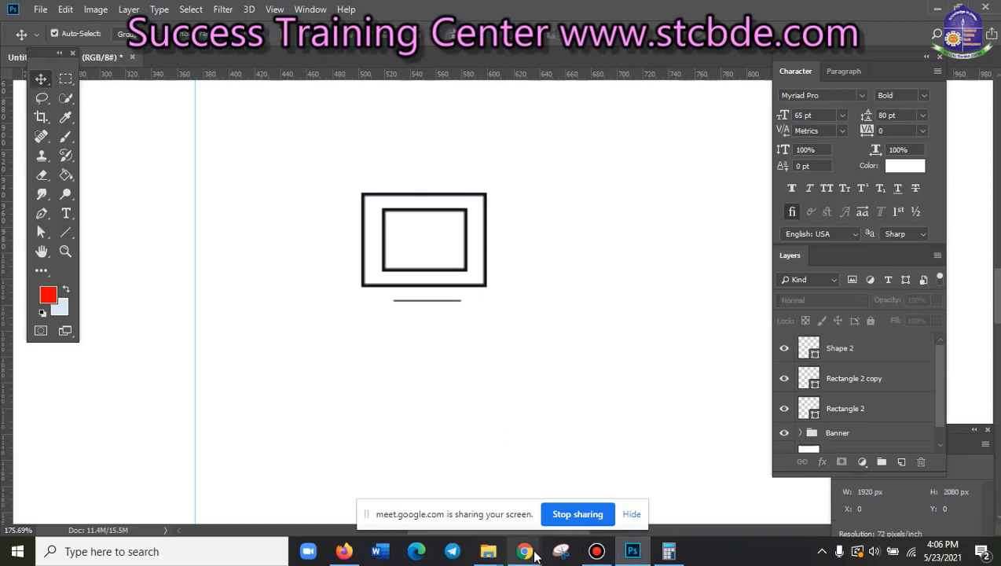
{"action": "mouse_move", "coordinate": [524, 551]}
{"action": "left_click", "coordinate": [413, 476]}
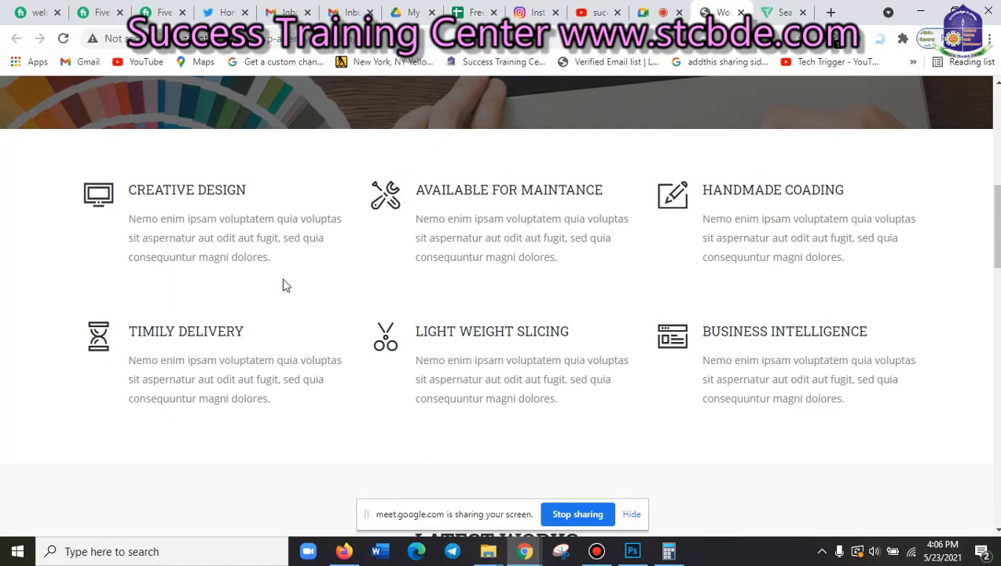
{"action": "left_click", "coordinate": [924, 12]}
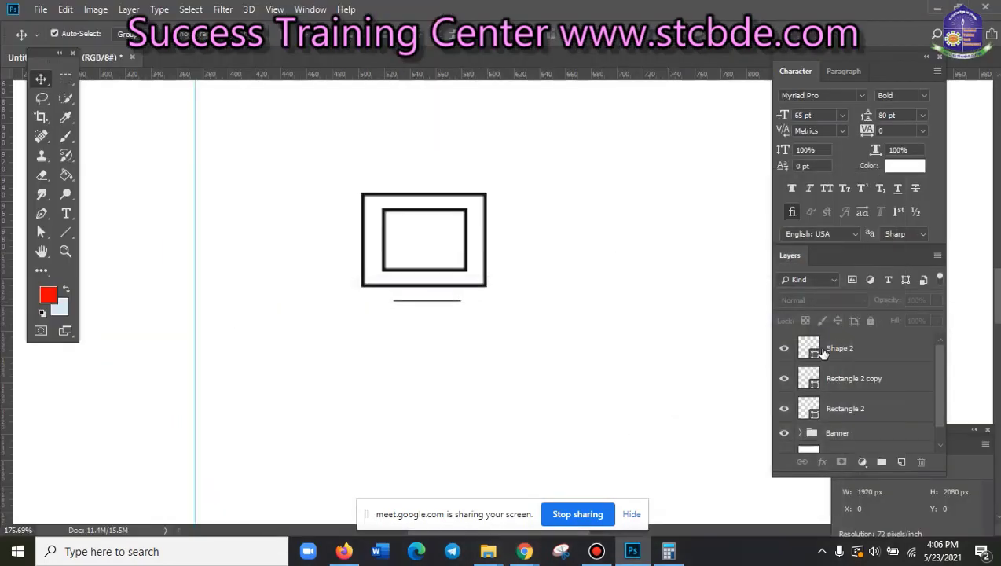
{"action": "left_click", "coordinate": [859, 360]}
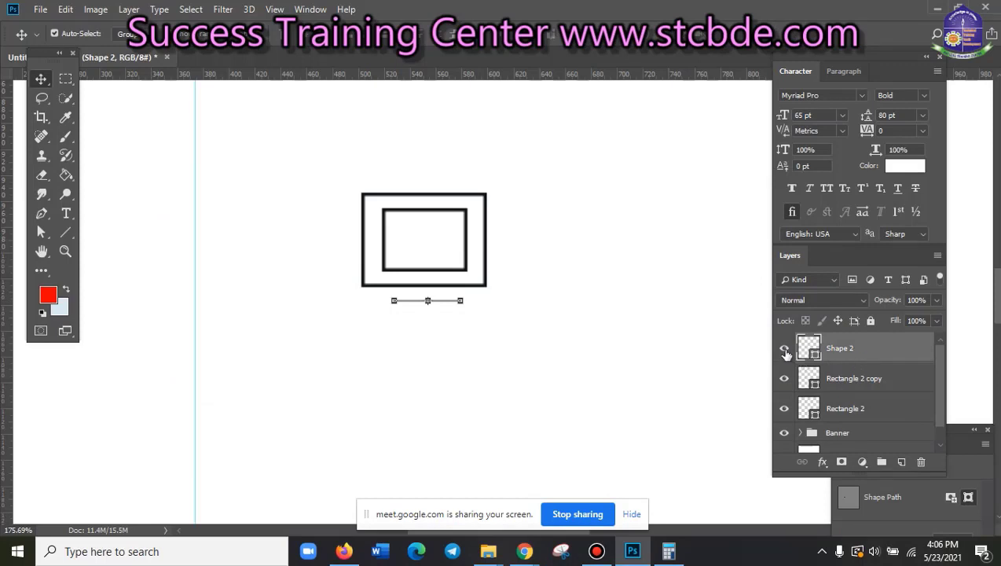
{"action": "left_click", "coordinate": [66, 232]}
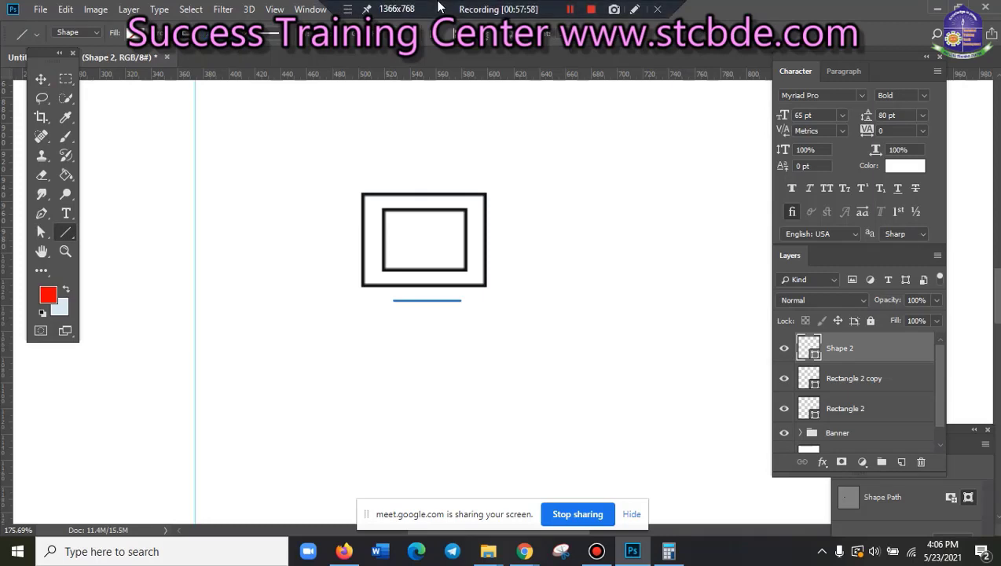
{"action": "left_click", "coordinate": [40, 77]}
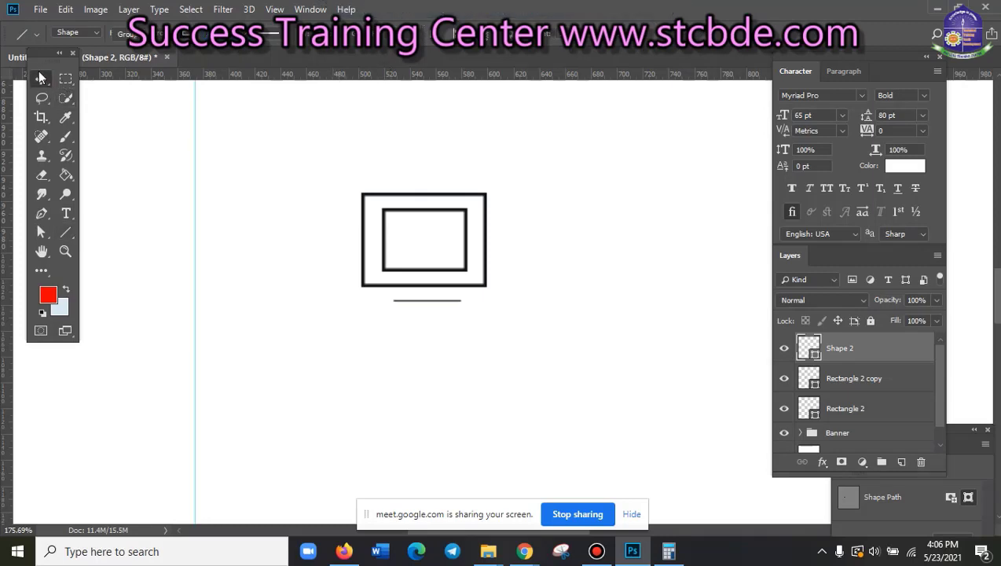
{"action": "left_click", "coordinate": [553, 384]}
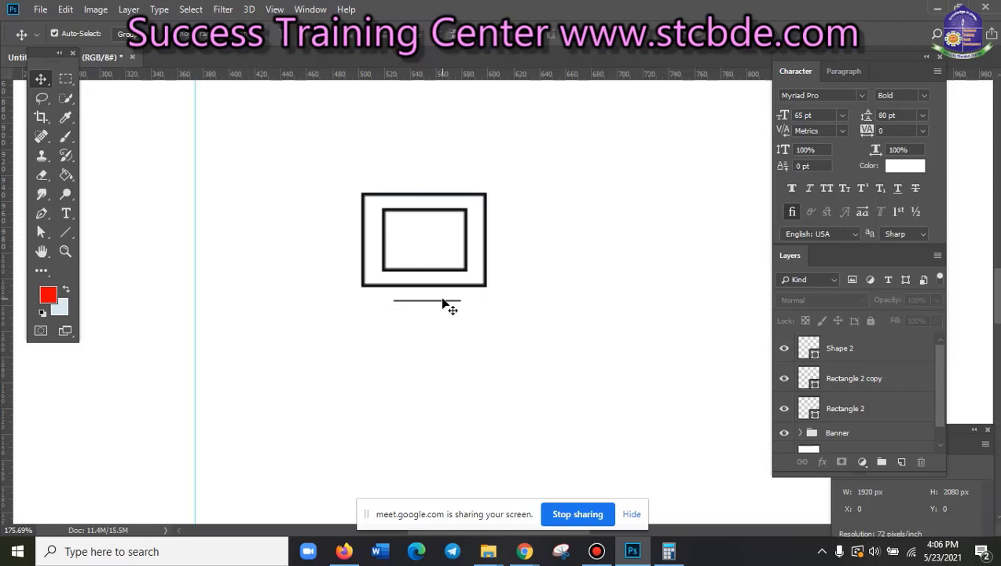
{"action": "left_click", "coordinate": [442, 300]}
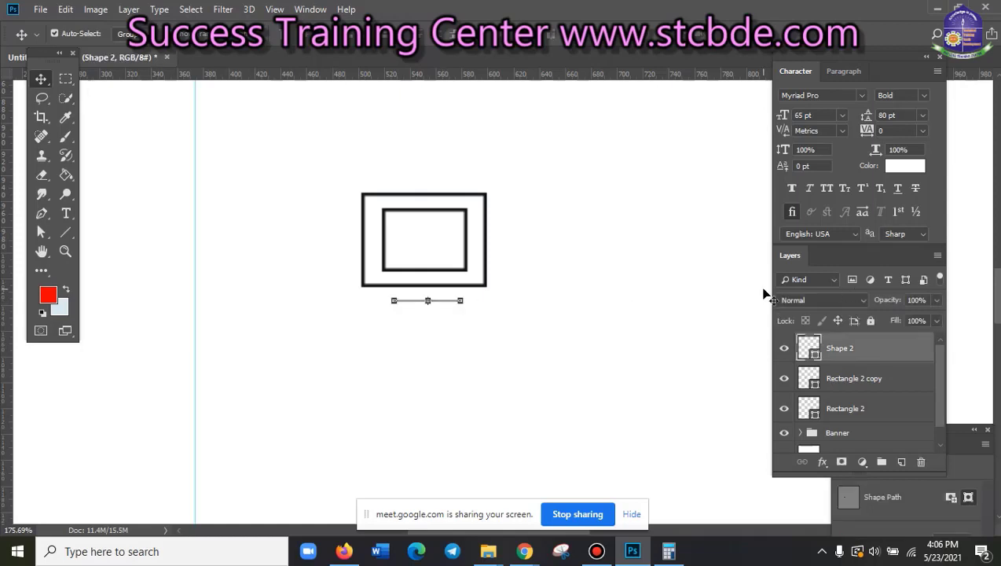
{"action": "key", "text": "Delete"}
- Draw a black-filled stand bar about 46 × 7 px below the monitor frame
{"action": "left_click", "coordinate": [69, 233]}
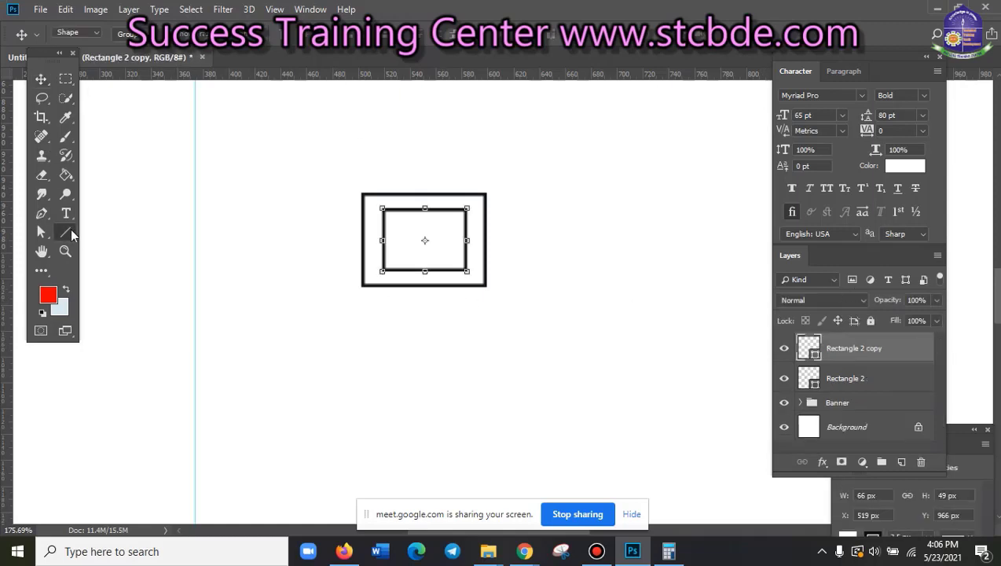
{"action": "right_click", "coordinate": [70, 234]}
{"action": "left_click", "coordinate": [110, 231]}
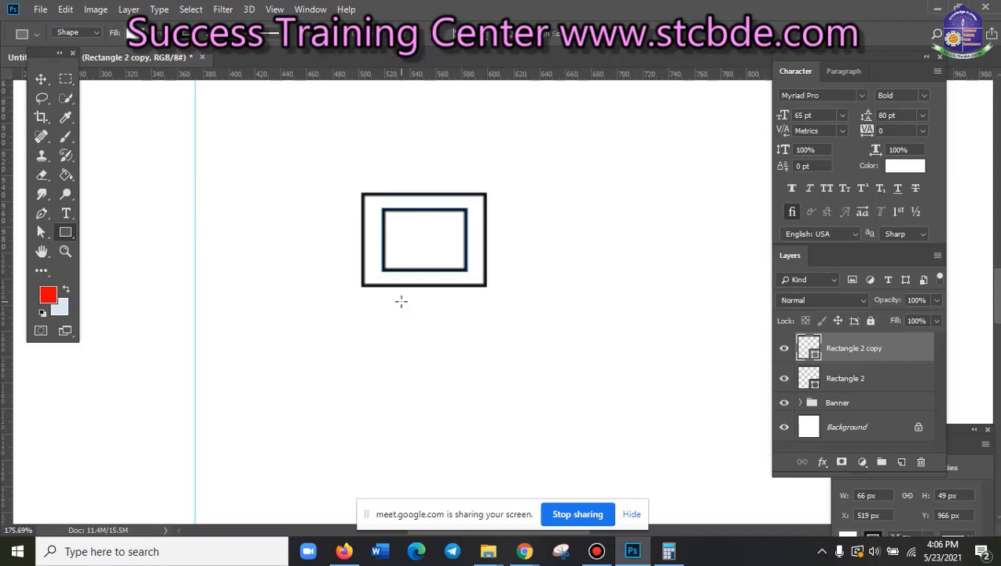
{"action": "left_click_drag", "start_coordinate": [398, 296], "coordinate": [455, 301]}
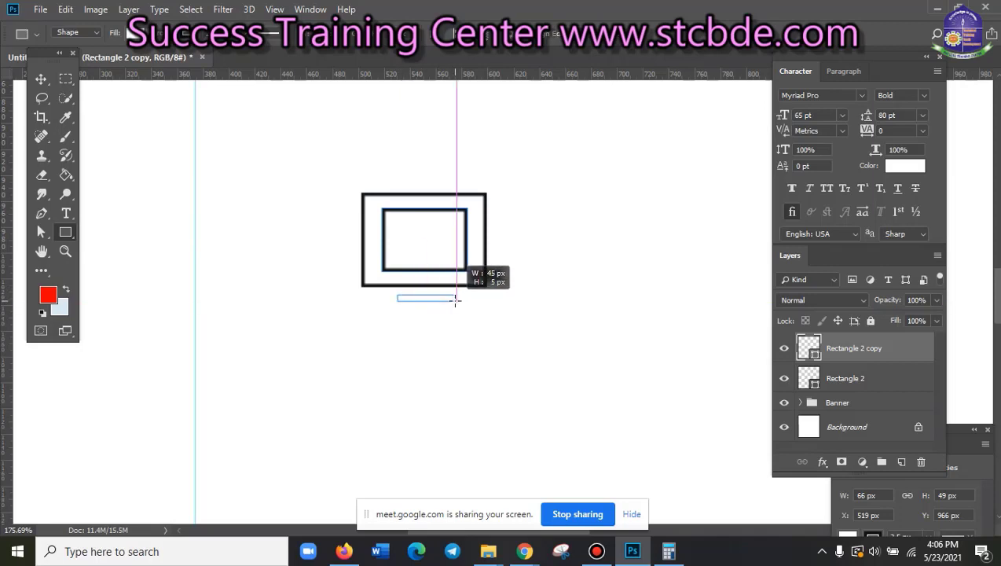
{"action": "left_click_drag", "start_coordinate": [455, 301], "coordinate": [456, 304]}
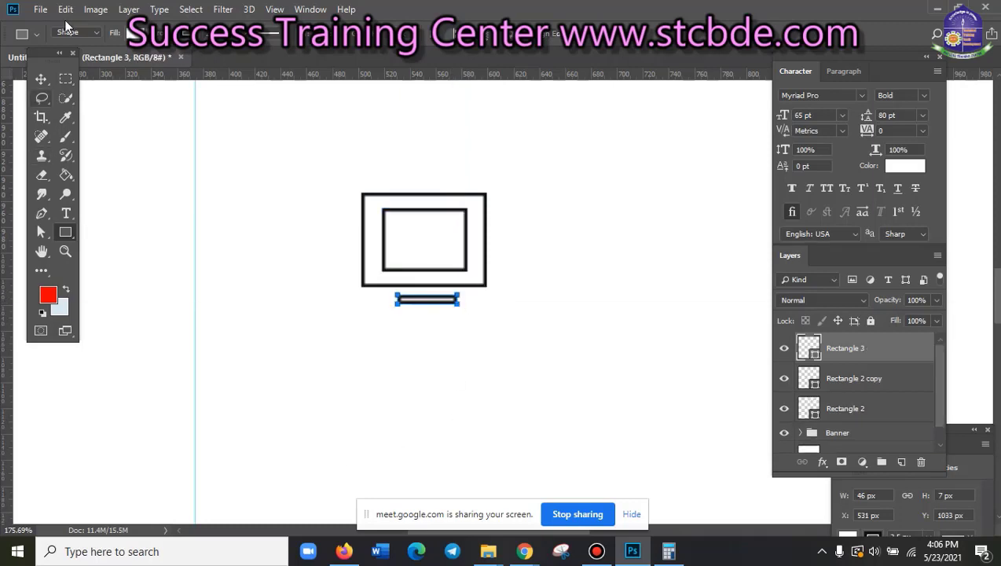
{"action": "left_click", "coordinate": [129, 33]}
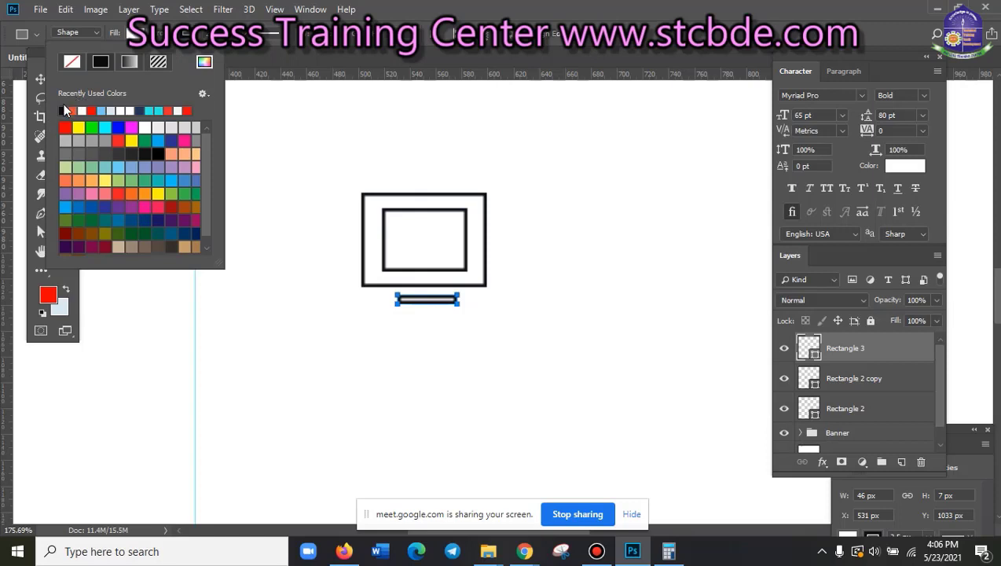
{"action": "left_click", "coordinate": [63, 110]}
{"action": "key", "text": "Return"}
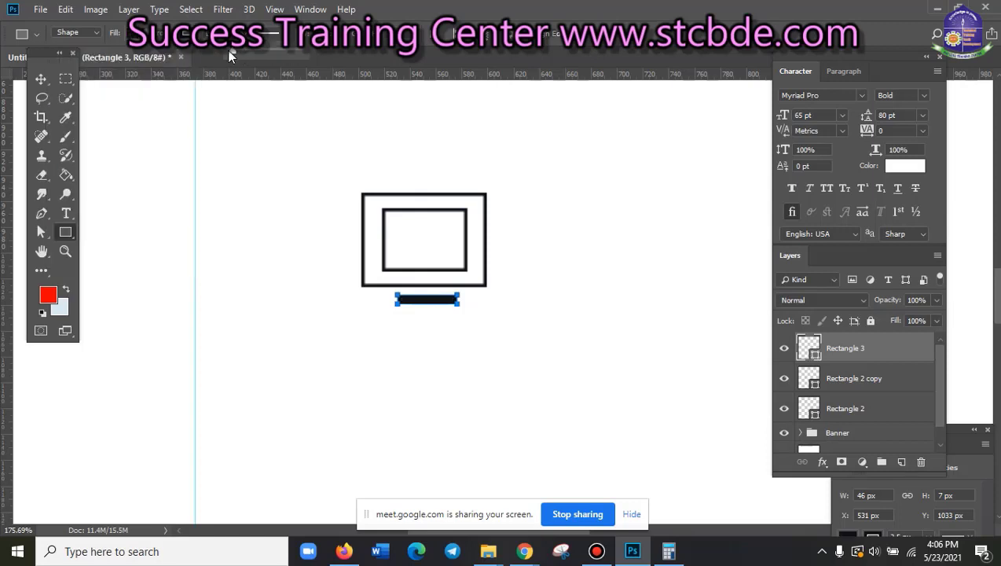
- Set the stand bar's stroke to none and deselect it
{"action": "left_click", "coordinate": [196, 32]}
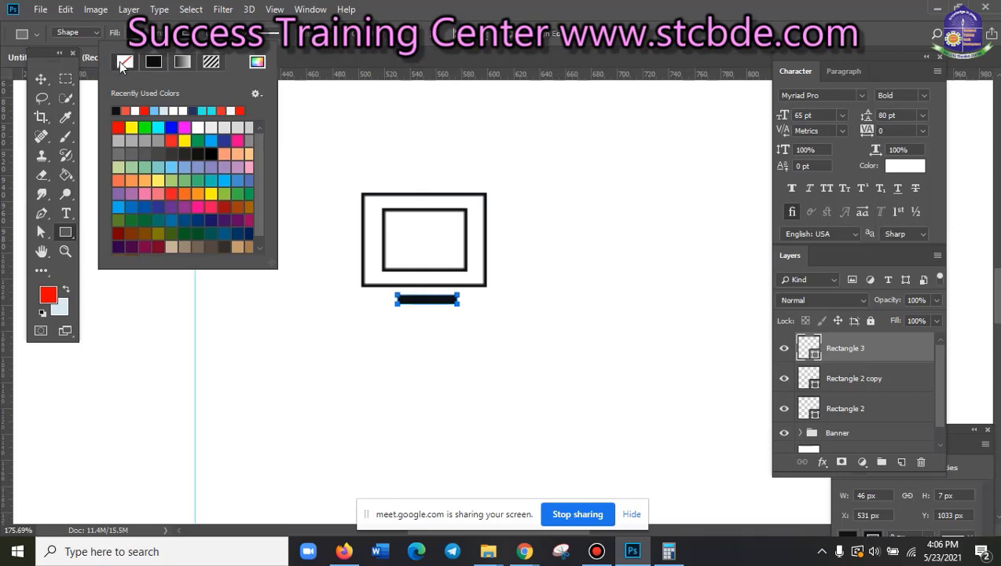
{"action": "left_click", "coordinate": [123, 63]}
{"action": "left_click", "coordinate": [415, 6]}
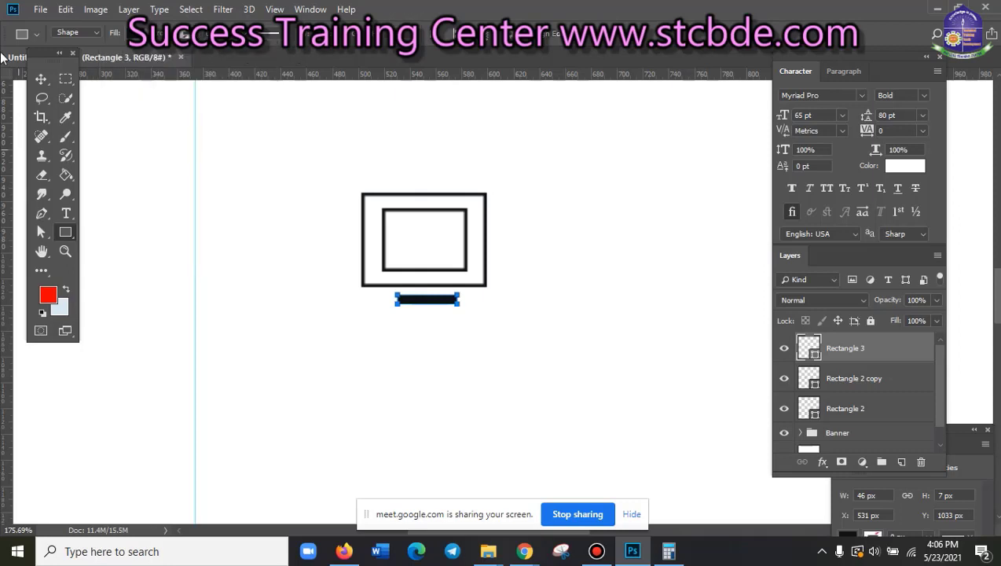
{"action": "left_click", "coordinate": [41, 78]}
{"action": "left_click", "coordinate": [401, 346]}
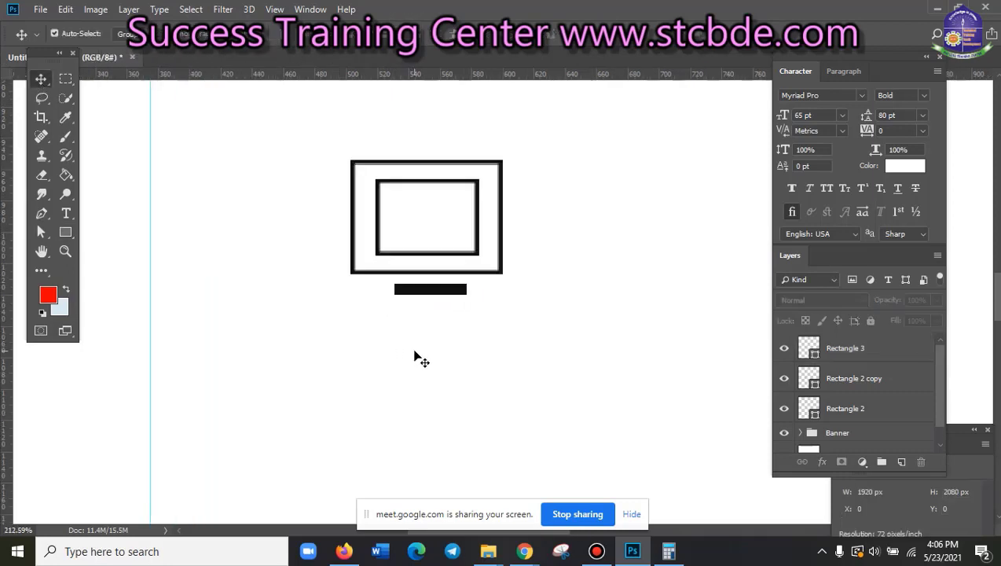
{"action": "scroll", "coordinate": [402, 347], "scroll_direction": "down", "scroll_amount": 2}
{"action": "scroll", "coordinate": [405, 350], "scroll_direction": "down", "scroll_amount": 2}
{"action": "scroll", "coordinate": [417, 357], "scroll_direction": "down", "scroll_amount": 2}
{"action": "scroll", "coordinate": [419, 358], "scroll_direction": "up", "scroll_amount": 2}
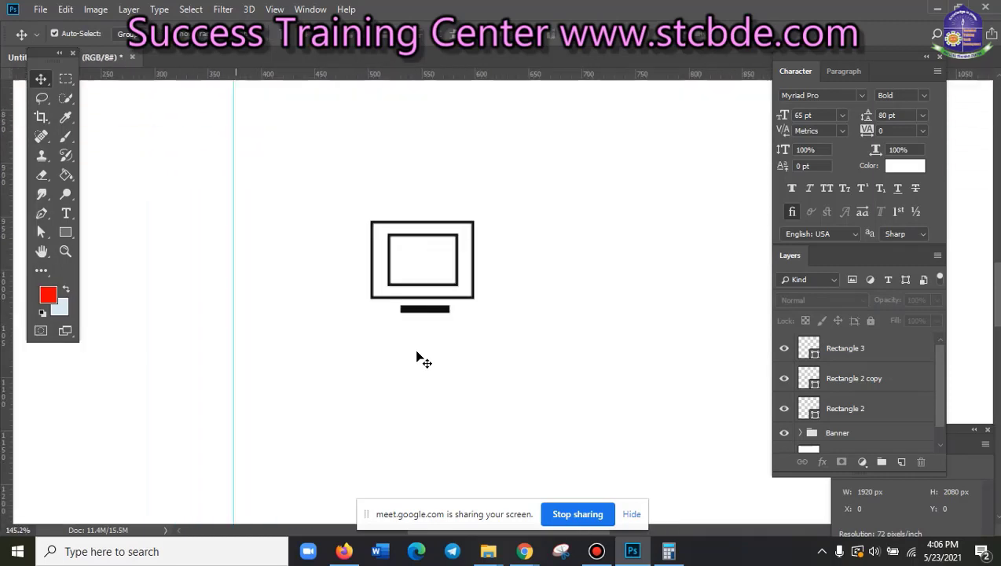
{"action": "scroll", "coordinate": [423, 314], "scroll_direction": "up", "scroll_amount": 2}
- Widen the inner screen rectangle evenly and nudge it 1 px right to centre it
{"action": "left_click", "coordinate": [427, 268]}
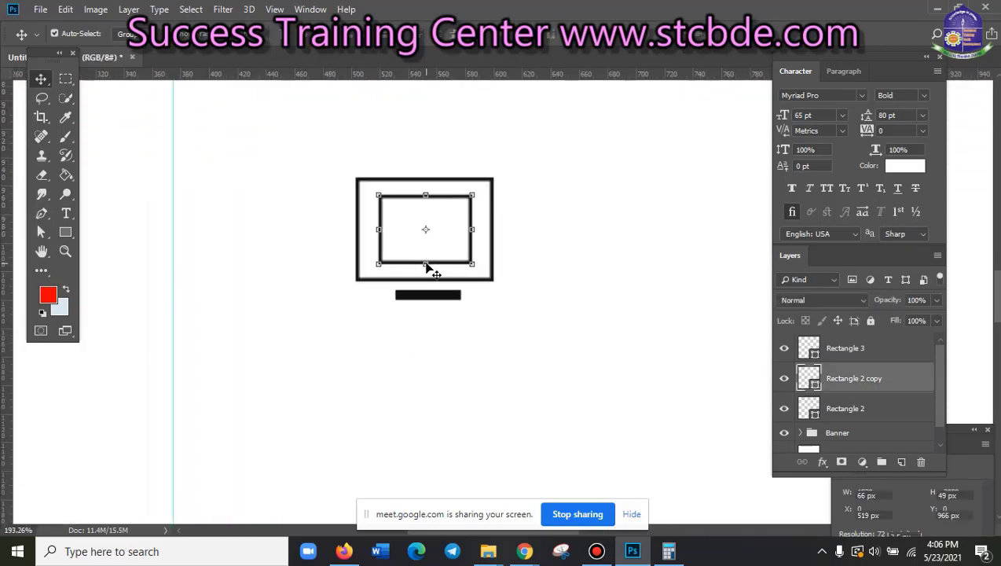
{"action": "left_click_drag", "start_coordinate": [474, 233], "coordinate": [477, 231]}
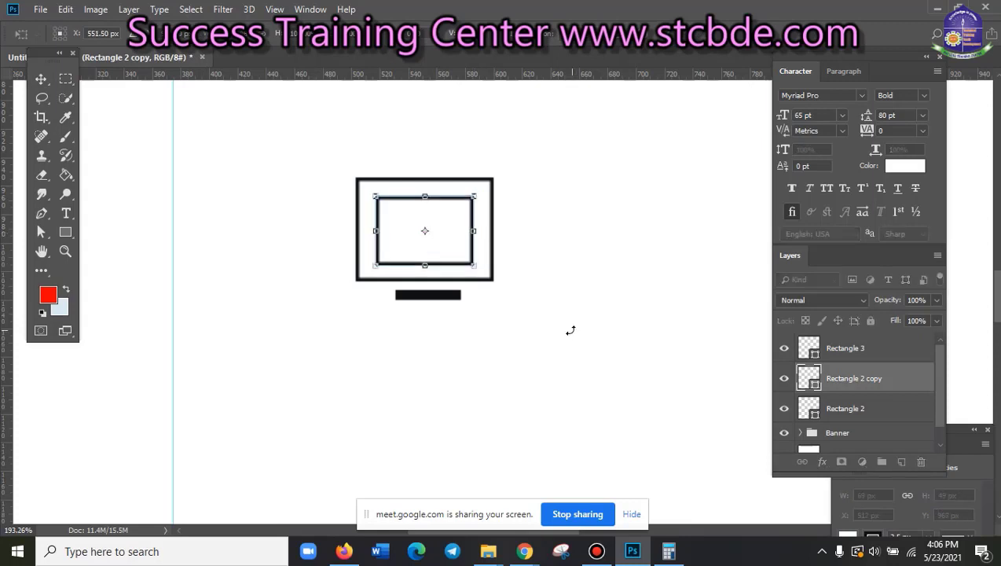
{"action": "key", "text": "Right"}
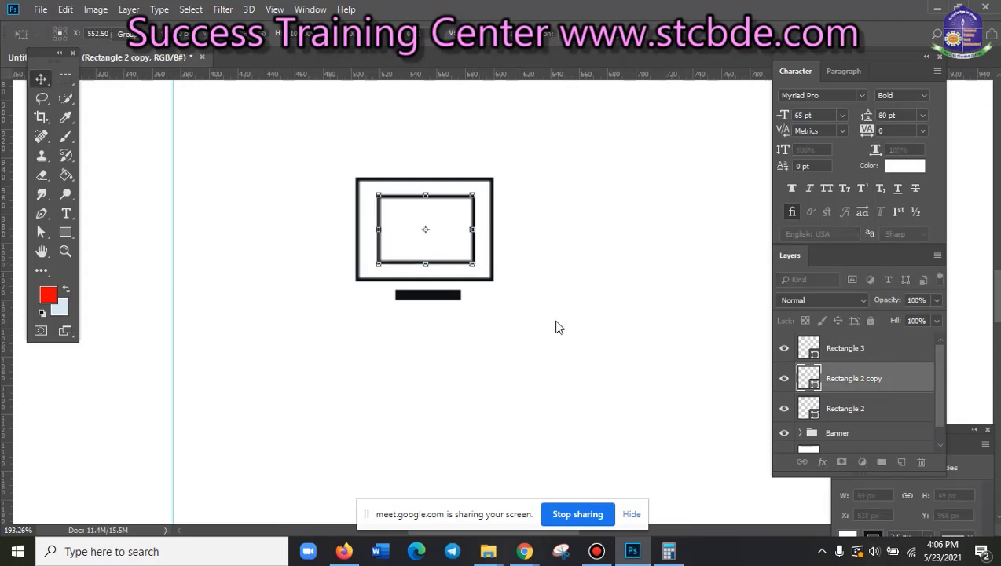
{"action": "key", "text": "Return"}
{"action": "left_click", "coordinate": [453, 337]}
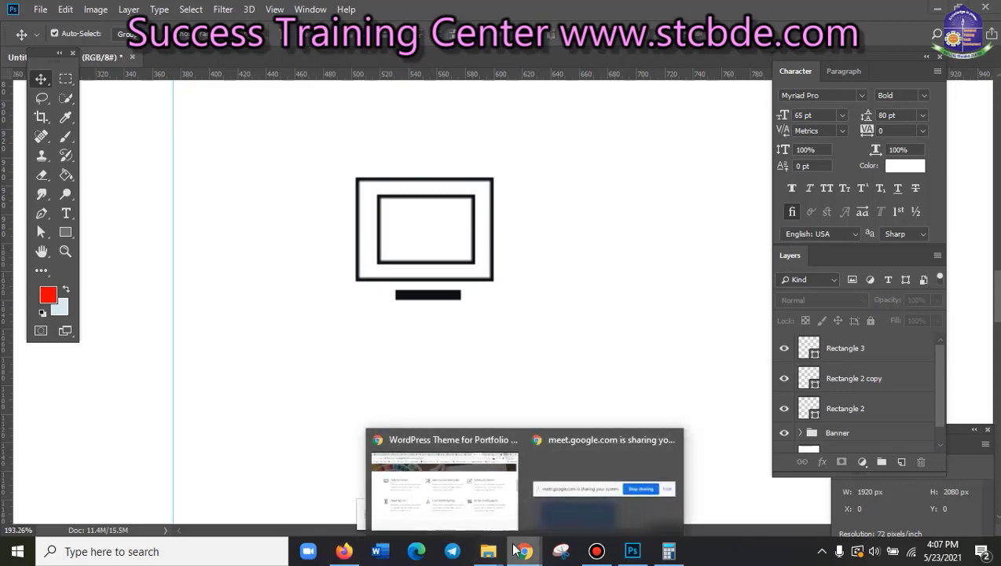
- Compare the monitor icon against the reference website, then return to the mockup
{"action": "left_click", "coordinate": [444, 484]}
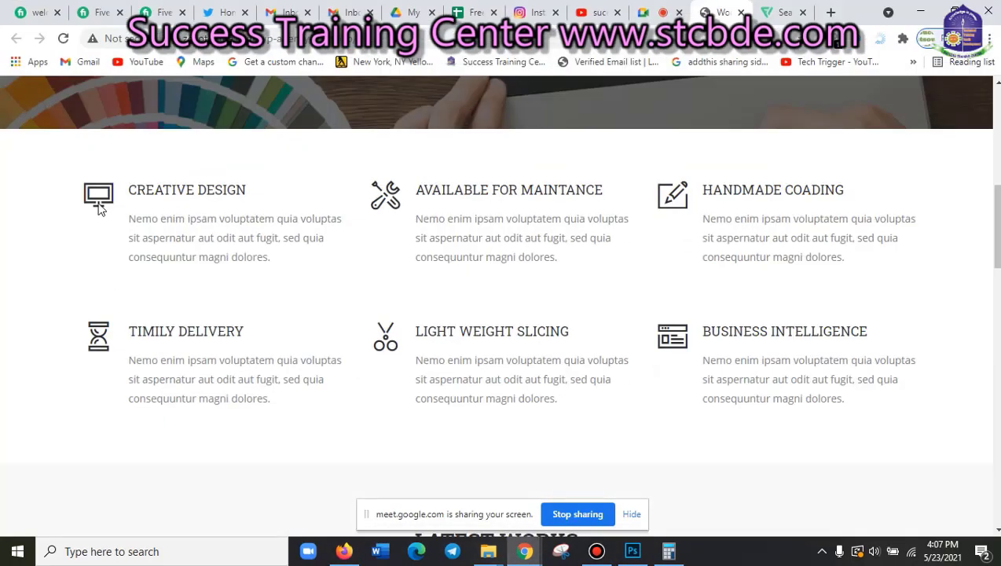
{"action": "left_click", "coordinate": [920, 12]}
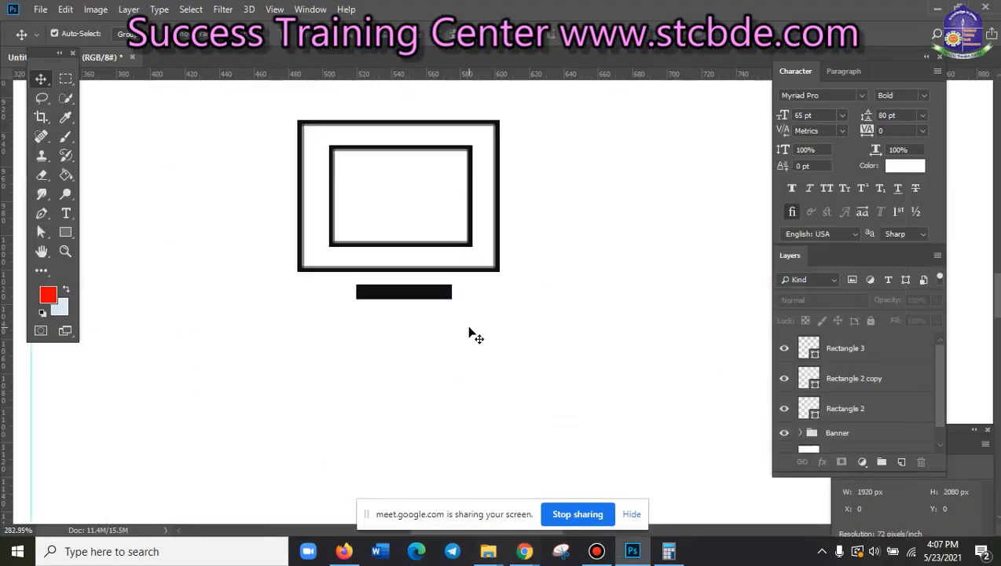
{"action": "scroll", "coordinate": [475, 336], "scroll_direction": "up", "scroll_amount": 3}
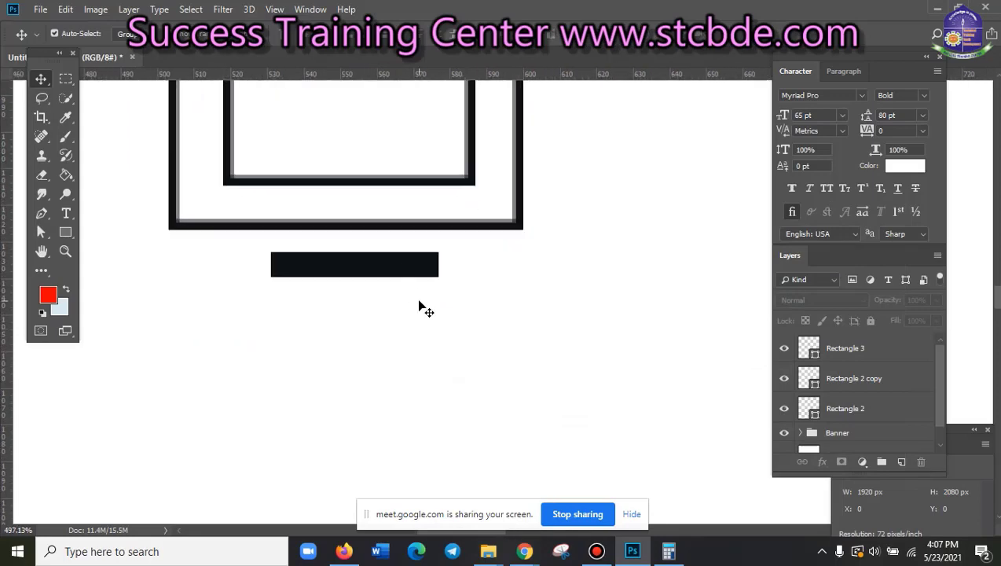
- Draw a small white rectangle over the left part of the frame's bottom edge
{"action": "scroll", "coordinate": [424, 308], "scroll_direction": "up", "scroll_amount": 1}
{"action": "left_click", "coordinate": [66, 233]}
{"action": "right_click", "coordinate": [69, 233]}
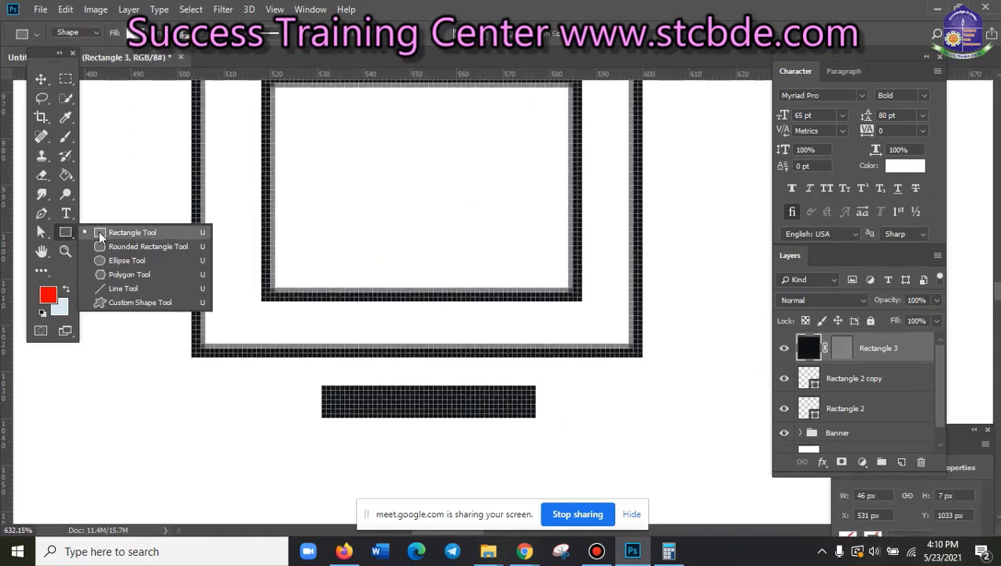
{"action": "left_click", "coordinate": [99, 233]}
{"action": "left_click_drag", "start_coordinate": [288, 340], "coordinate": [377, 365]}
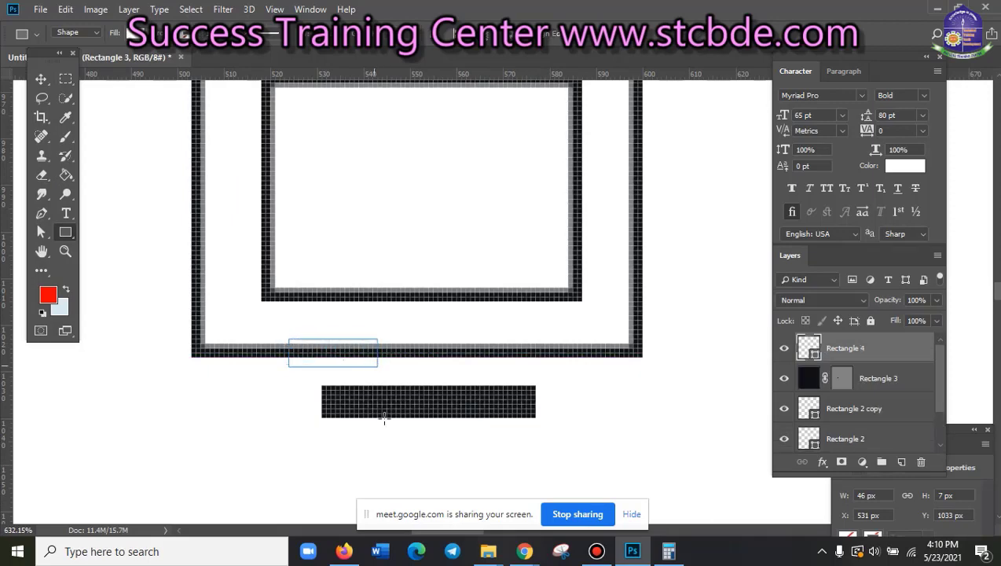
- Alt-drag a copy of the white rectangle to the bottom edge's right side, leaving a centre segment
{"action": "left_click", "coordinate": [41, 79]}
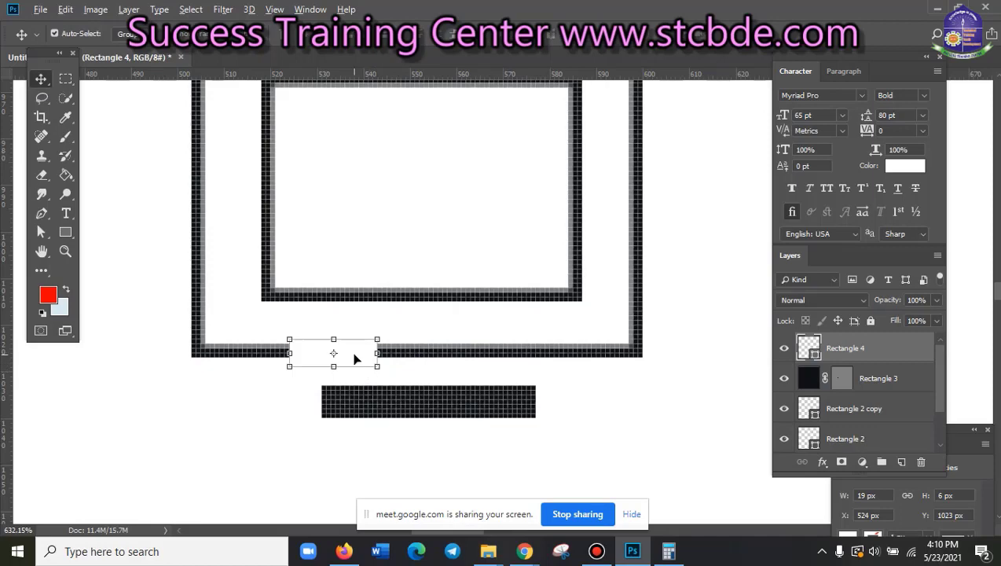
{"action": "left_click_drag", "start_coordinate": [354, 359], "coordinate": [553, 359]}
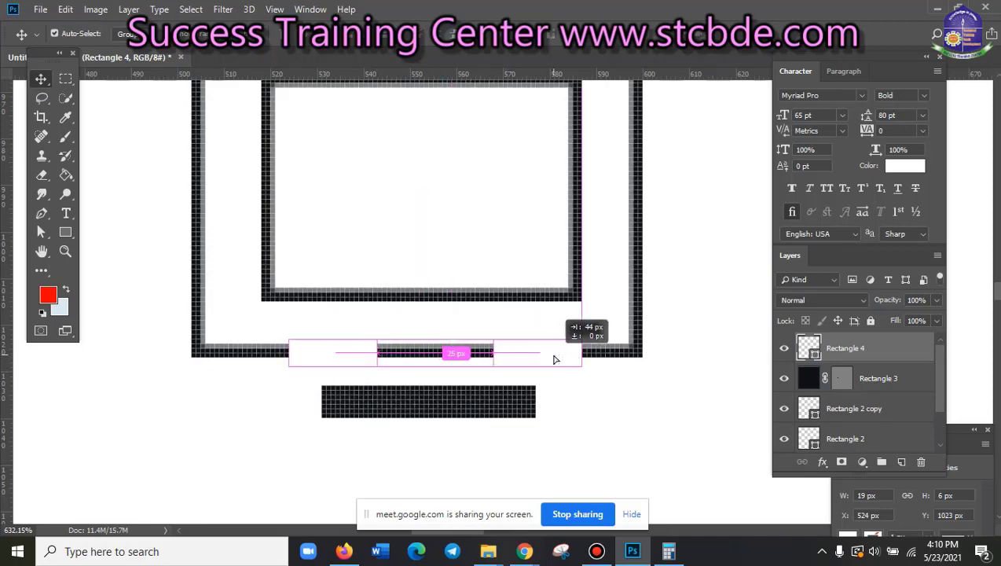
{"action": "left_click_drag", "start_coordinate": [553, 359], "coordinate": [544, 353]}
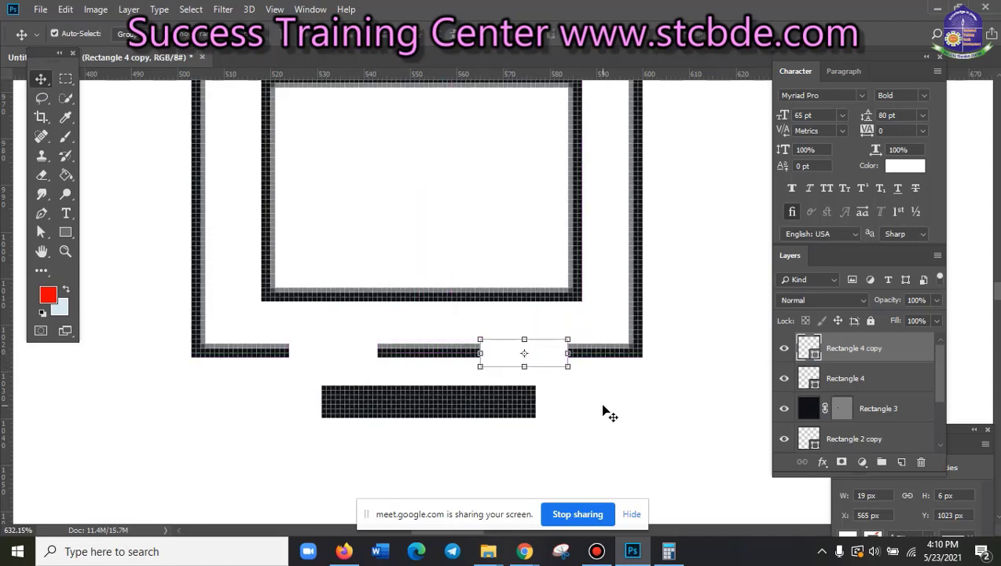
{"action": "left_click", "coordinate": [603, 424]}
{"action": "scroll", "coordinate": [602, 426], "scroll_direction": "down", "scroll_amount": 3}
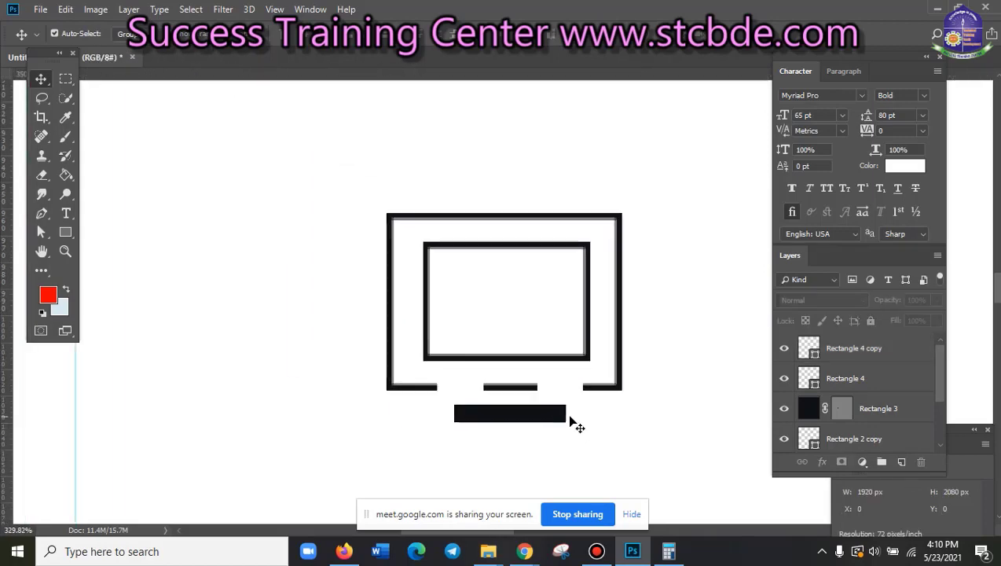
{"action": "scroll", "coordinate": [576, 425], "scroll_direction": "down", "scroll_amount": 2}
{"action": "scroll", "coordinate": [574, 420], "scroll_direction": "down", "scroll_amount": 1}
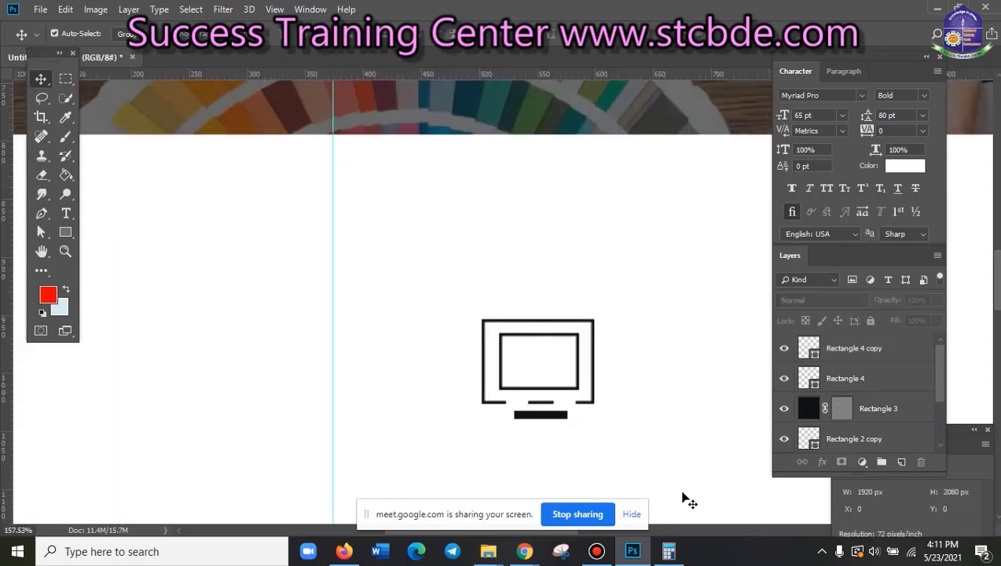
{"action": "scroll", "coordinate": [646, 338], "scroll_direction": "down", "scroll_amount": 1}
{"action": "scroll", "coordinate": [297, 253], "scroll_direction": "right", "scroll_amount": 5}
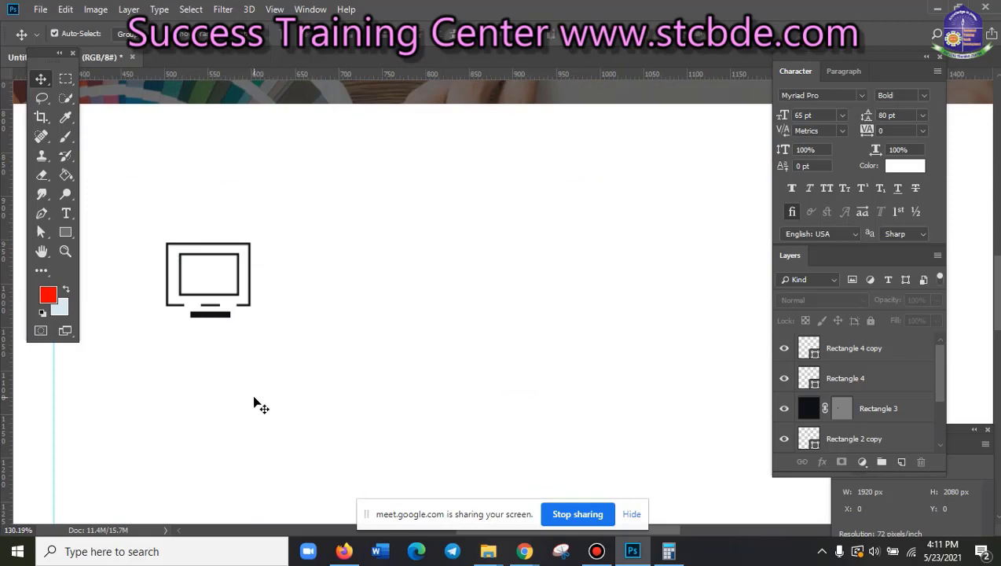
{"action": "scroll", "coordinate": [261, 407], "scroll_direction": "down", "scroll_amount": 1}
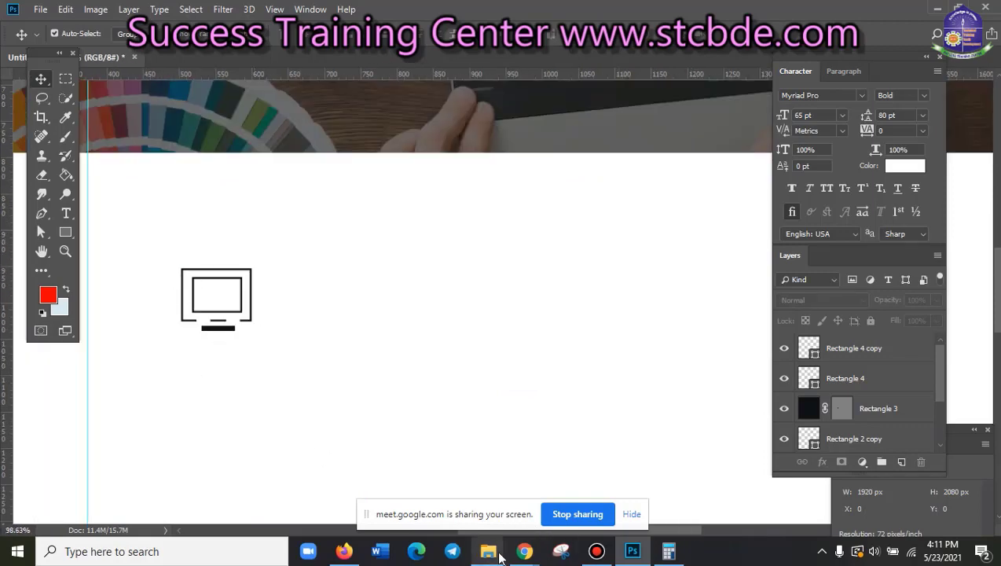
- Switch to Chrome and view the reference site's Creative Design monitor icon
{"action": "mouse_move", "coordinate": [524, 551]}
{"action": "left_click", "coordinate": [444, 502]}
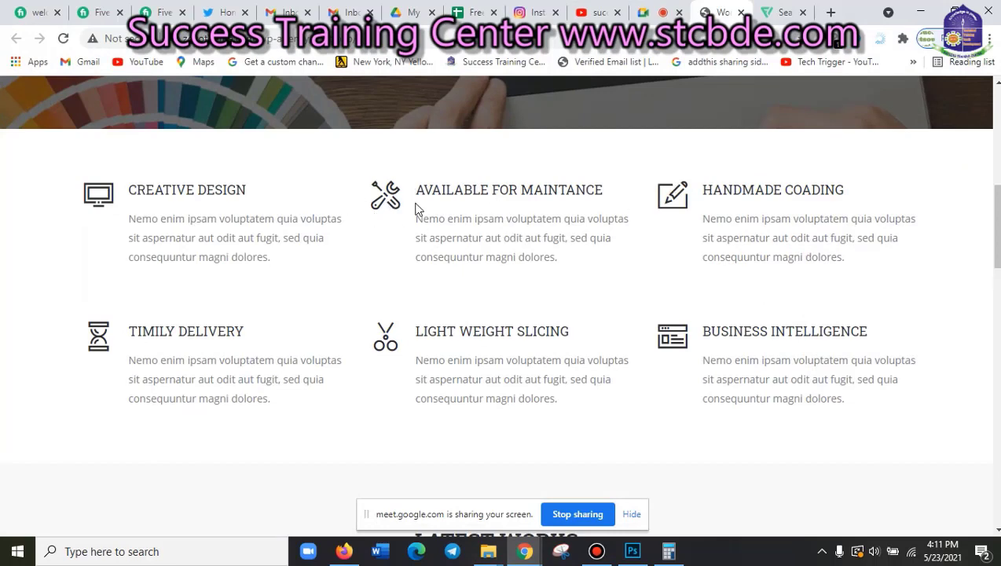
{"action": "scroll", "coordinate": [635, 383], "scroll_direction": "down", "scroll_amount": 1}
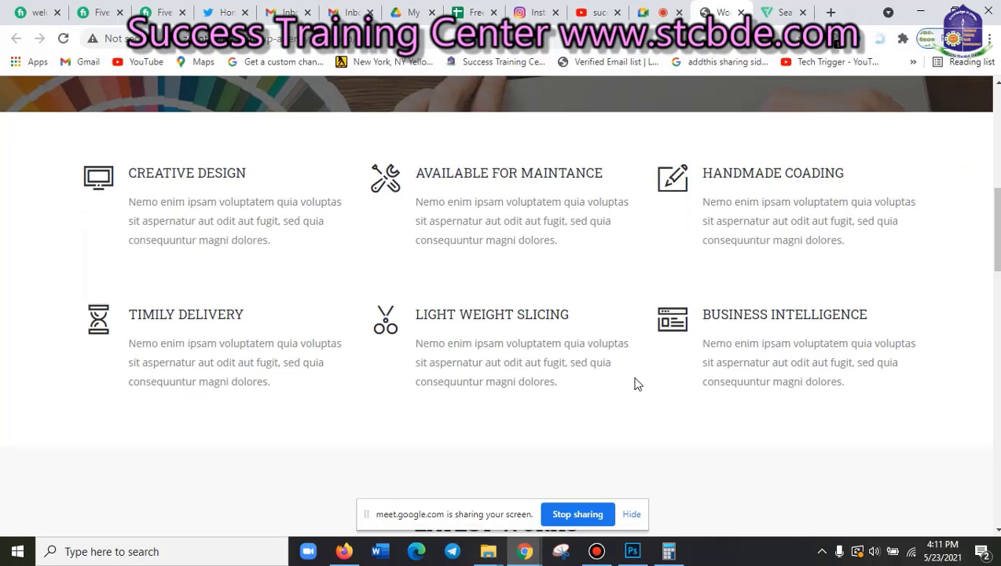
{"action": "scroll", "coordinate": [500, 323], "scroll_direction": "up", "scroll_amount": 2}
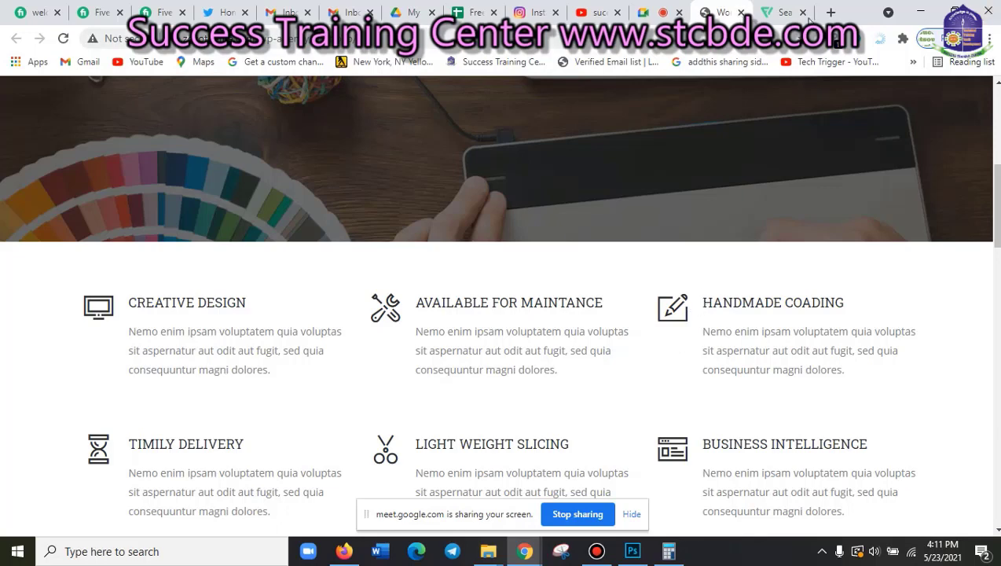
- Search Flaticon for 'pencil' icons, replacing the computer monitor search
{"action": "left_click", "coordinate": [780, 12]}
{"action": "key", "text": "ctrl+shift+Left"}
{"action": "key", "text": "ctrl+shift+Left"}
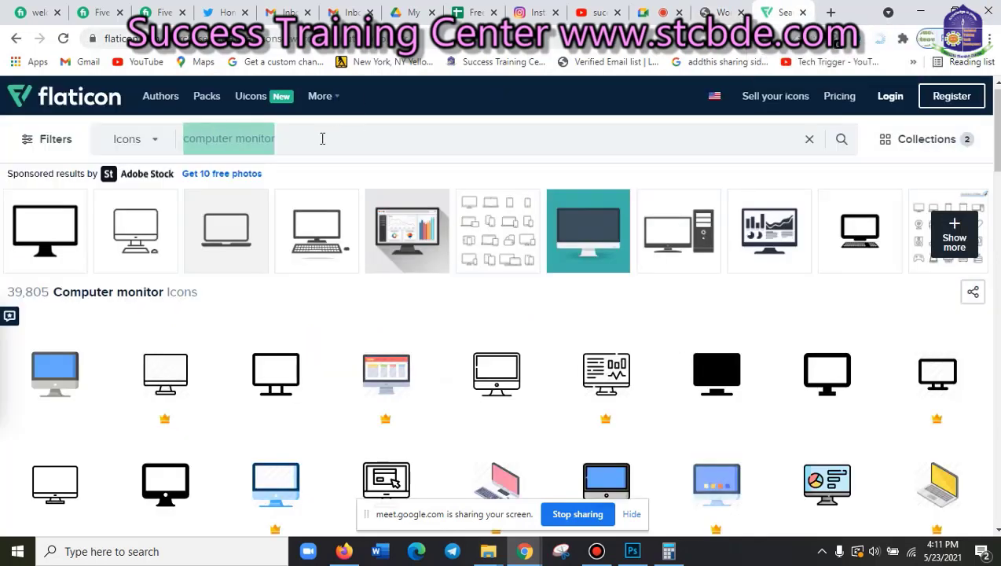
{"action": "type", "text": "pencil"}
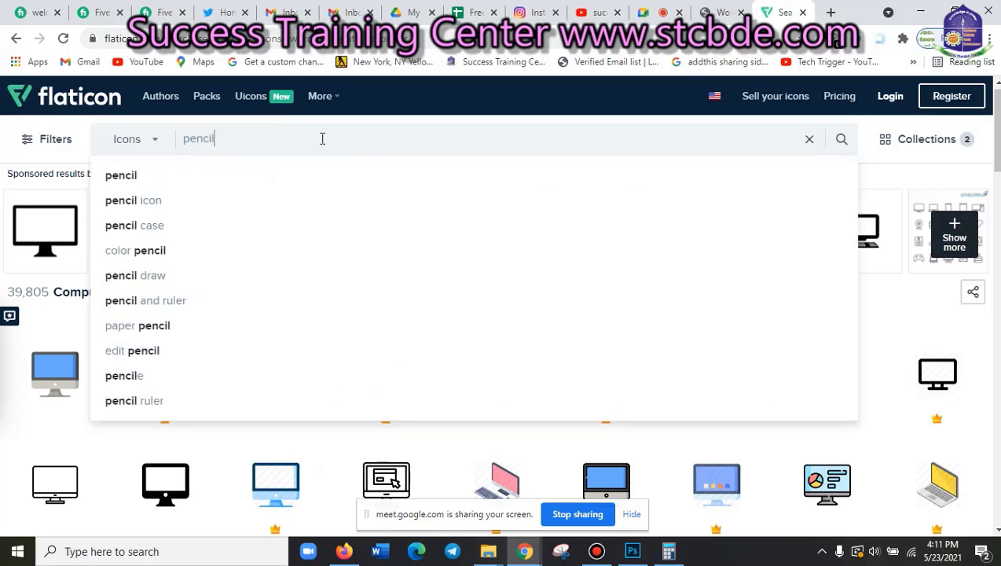
{"action": "key", "text": "Return"}
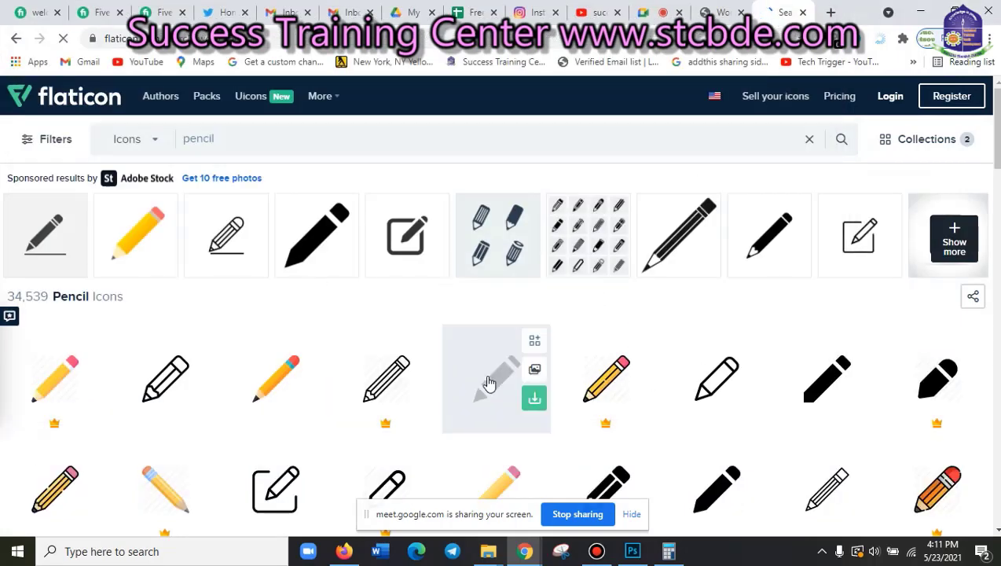
- Glance at the Photoshop mockup, then scroll through the reference website page
{"action": "left_click", "coordinate": [481, 379]}
{"action": "key", "text": "alt+Tab"}
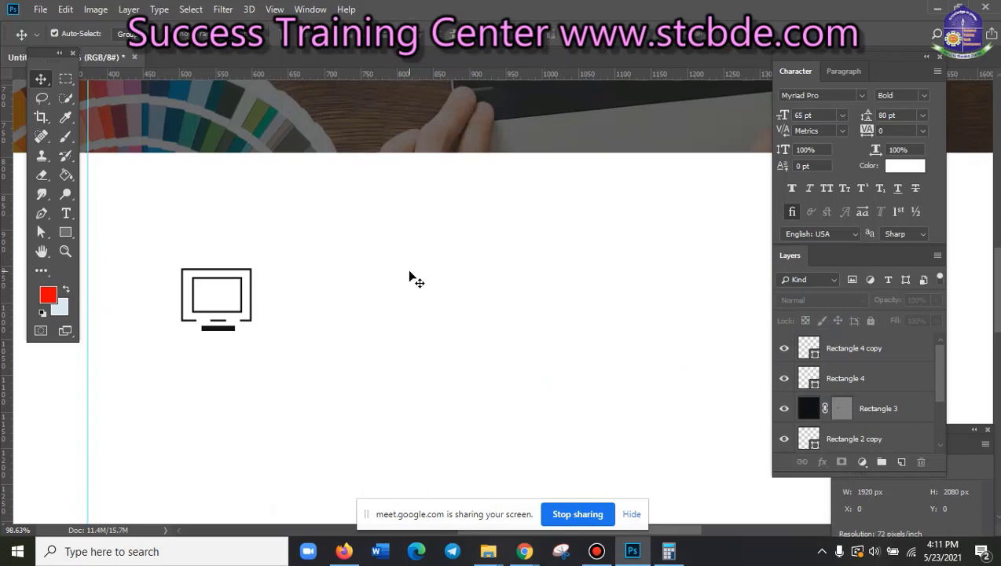
{"action": "mouse_move", "coordinate": [524, 551]}
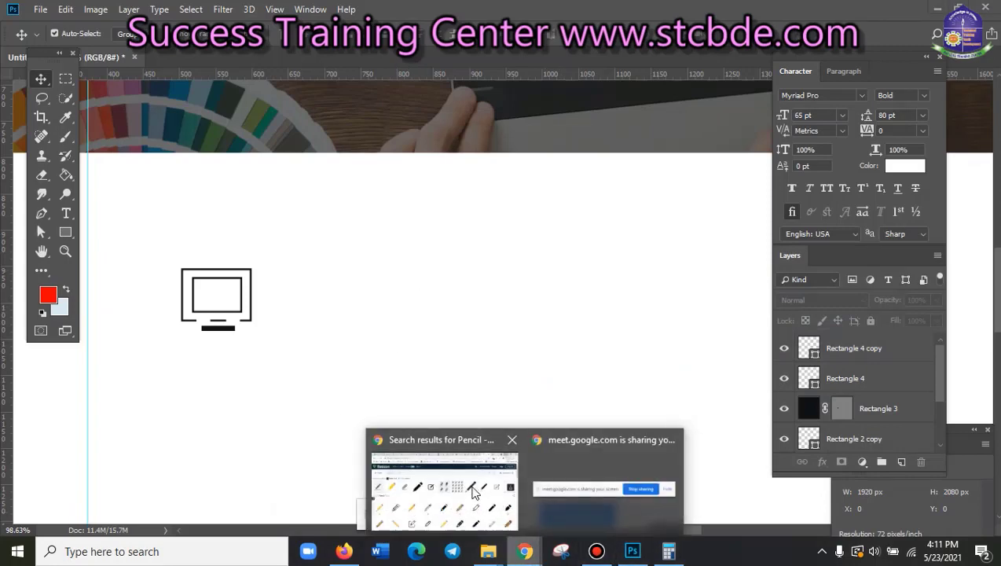
{"action": "left_click", "coordinate": [470, 488]}
{"action": "left_click", "coordinate": [715, 10]}
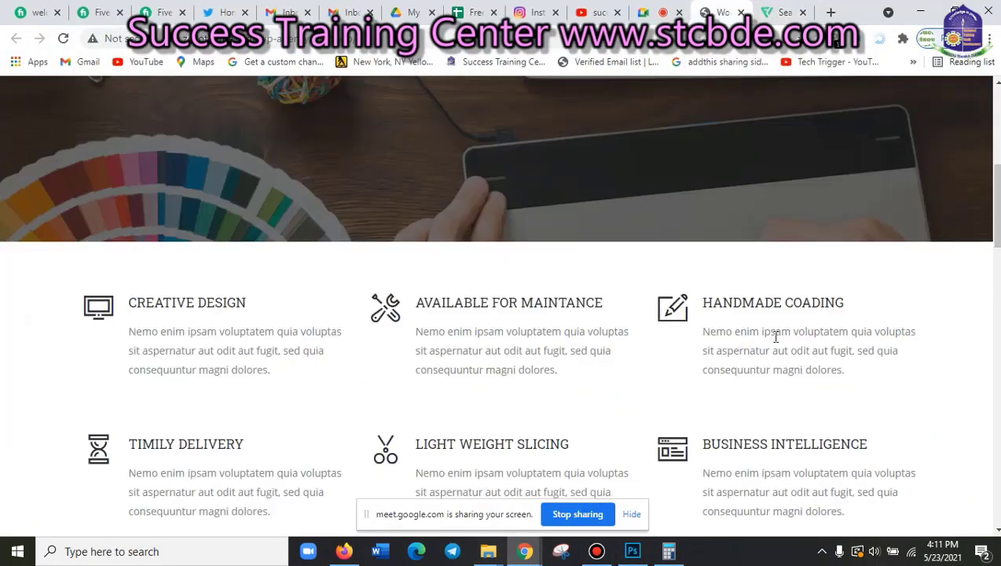
{"action": "scroll", "coordinate": [683, 420], "scroll_direction": "down", "scroll_amount": 2}
{"action": "scroll", "coordinate": [688, 425], "scroll_direction": "down", "scroll_amount": 2}
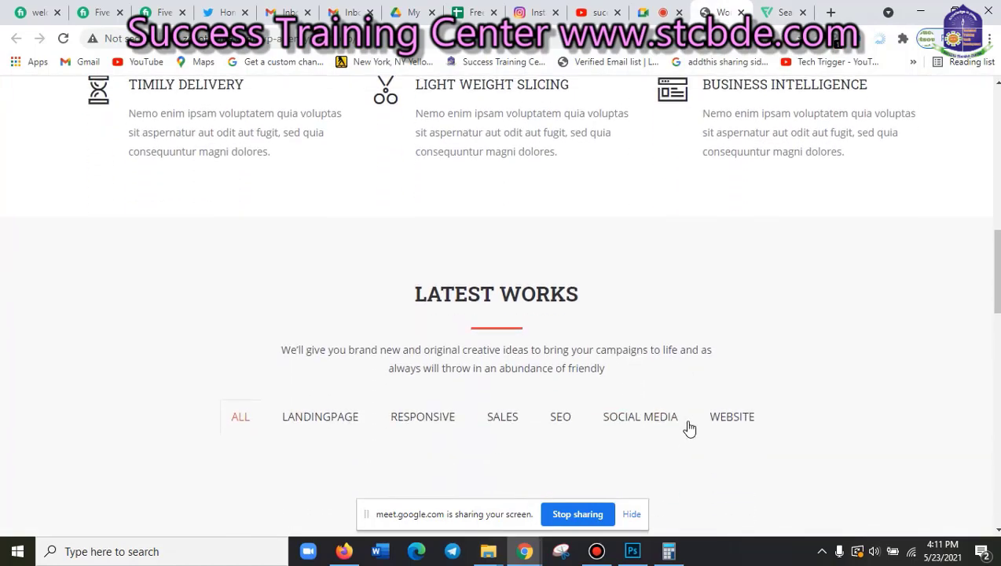
{"action": "scroll", "coordinate": [689, 425], "scroll_direction": "up", "scroll_amount": 2}
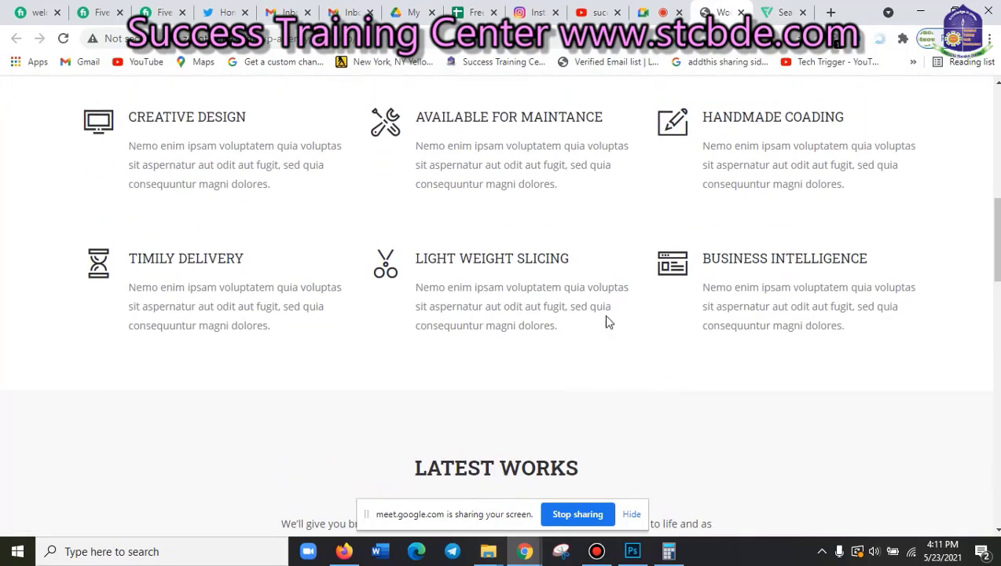
{"action": "scroll", "coordinate": [510, 346], "scroll_direction": "up", "scroll_amount": 3}
{"action": "scroll", "coordinate": [424, 346], "scroll_direction": "down", "scroll_amount": 3}
{"action": "scroll", "coordinate": [511, 299], "scroll_direction": "up", "scroll_amount": 2}
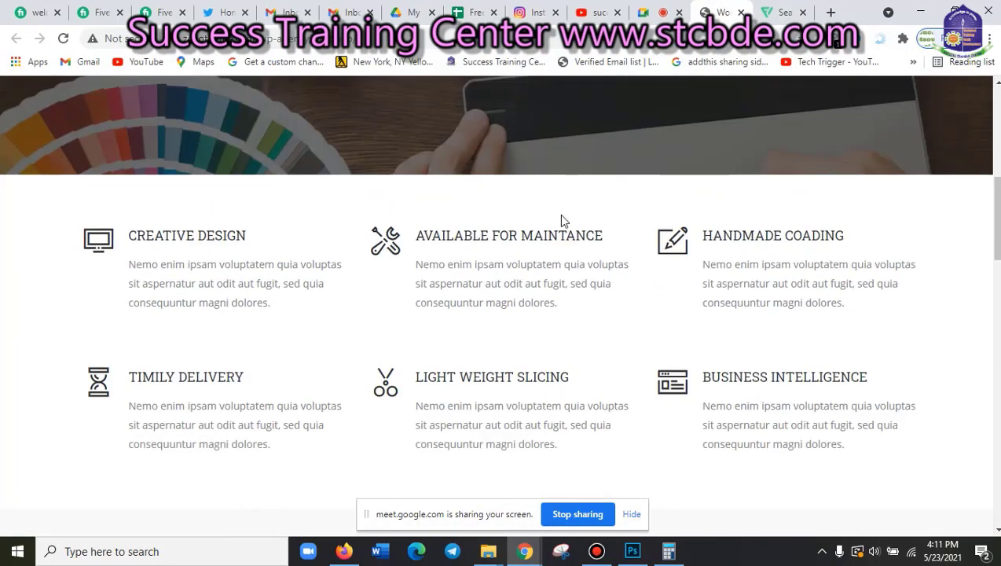
{"action": "scroll", "coordinate": [629, 157], "scroll_direction": "up", "scroll_amount": 1}
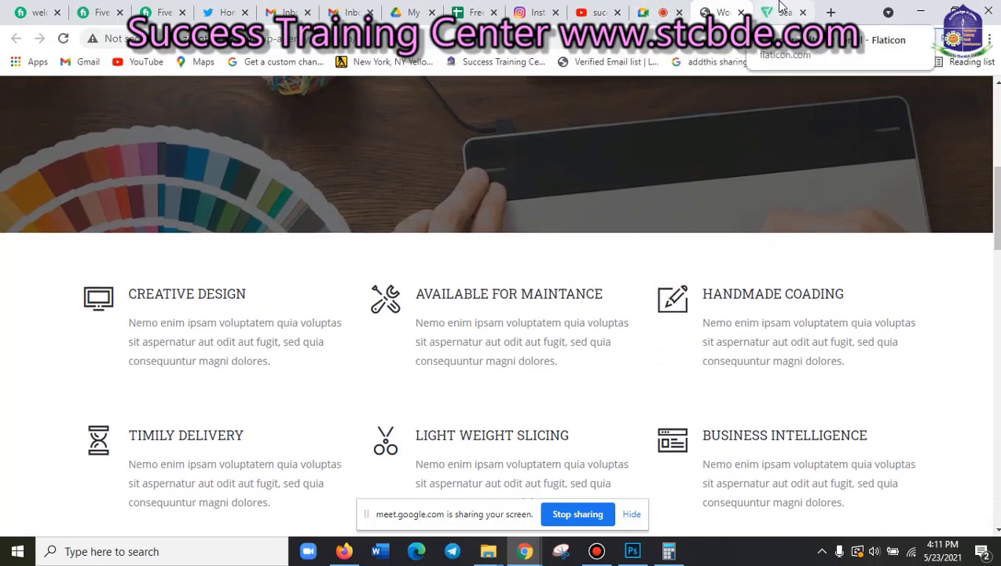
- Revisit the Flaticon pencil results, then scroll down the Photoshop mockup
{"action": "left_click", "coordinate": [780, 8]}
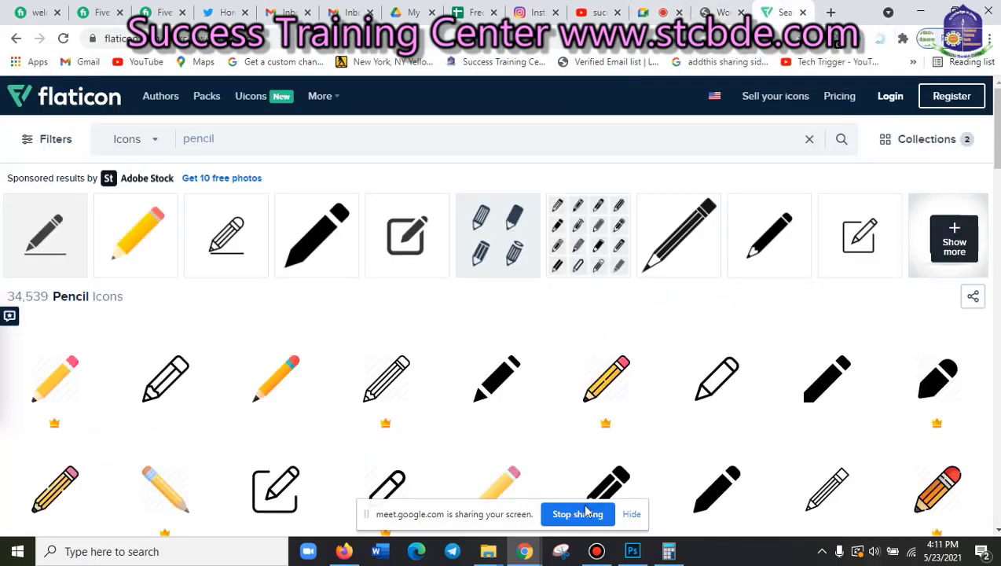
{"action": "left_click", "coordinate": [631, 555]}
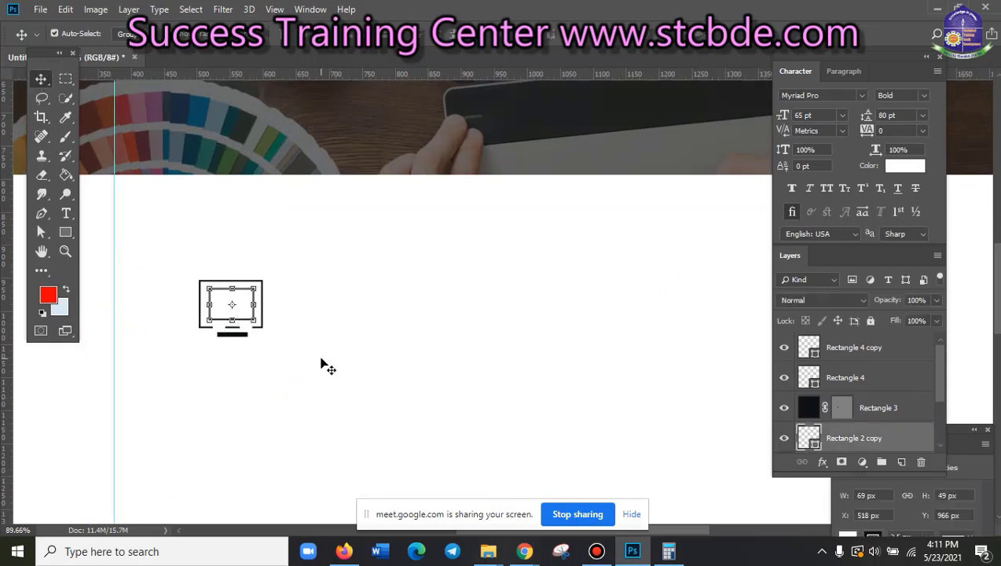
{"action": "scroll", "coordinate": [321, 363], "scroll_direction": "down", "scroll_amount": 1}
{"action": "scroll", "coordinate": [321, 364], "scroll_direction": "down", "scroll_amount": 1}
{"action": "scroll", "coordinate": [322, 363], "scroll_direction": "down", "scroll_amount": 1}
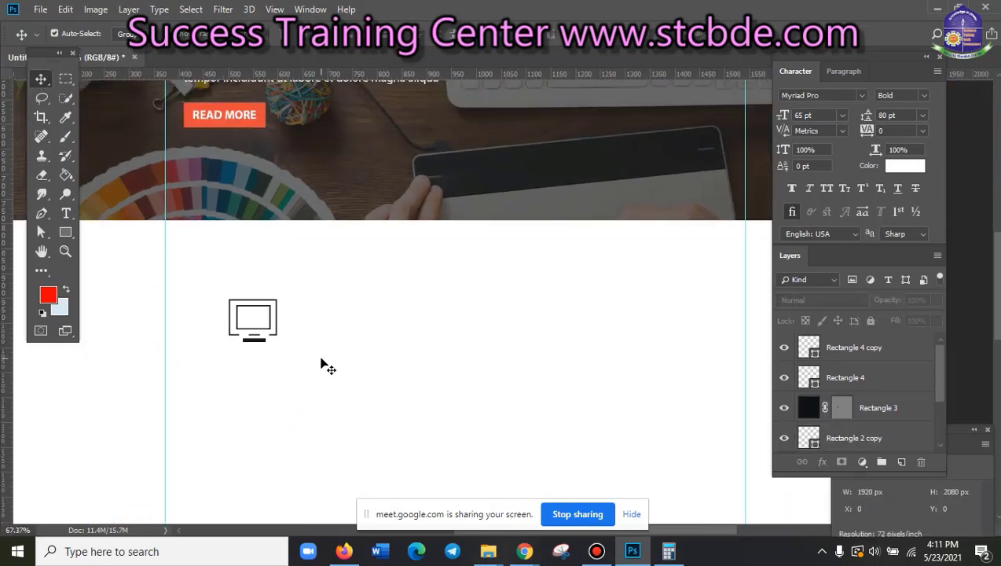
- Copy the CREATIVE DESIGN heading from the reference site and return to Photoshop
{"action": "left_click", "coordinate": [474, 513]}
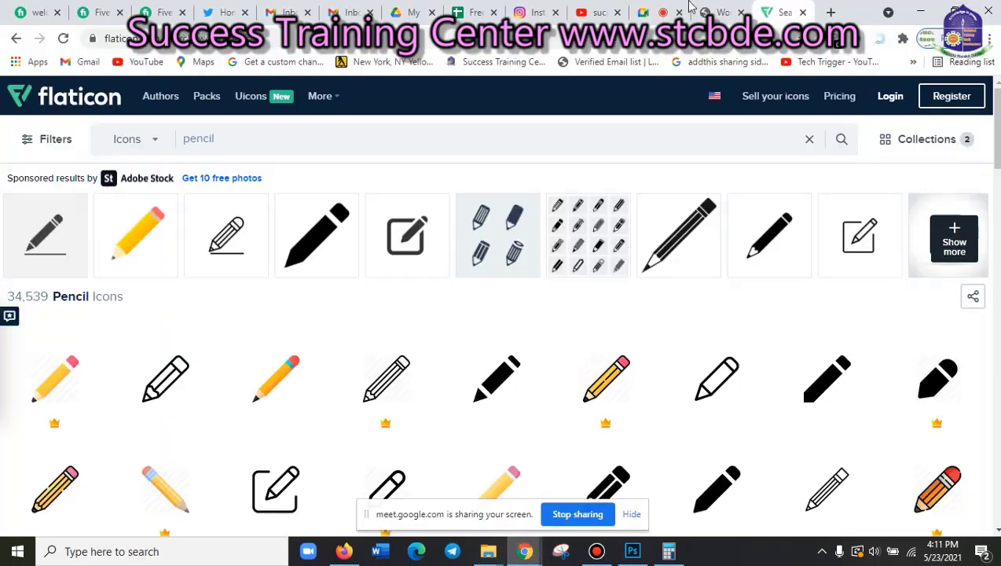
{"action": "left_click", "coordinate": [712, 12]}
{"action": "scroll", "coordinate": [329, 347], "scroll_direction": "down", "scroll_amount": 2}
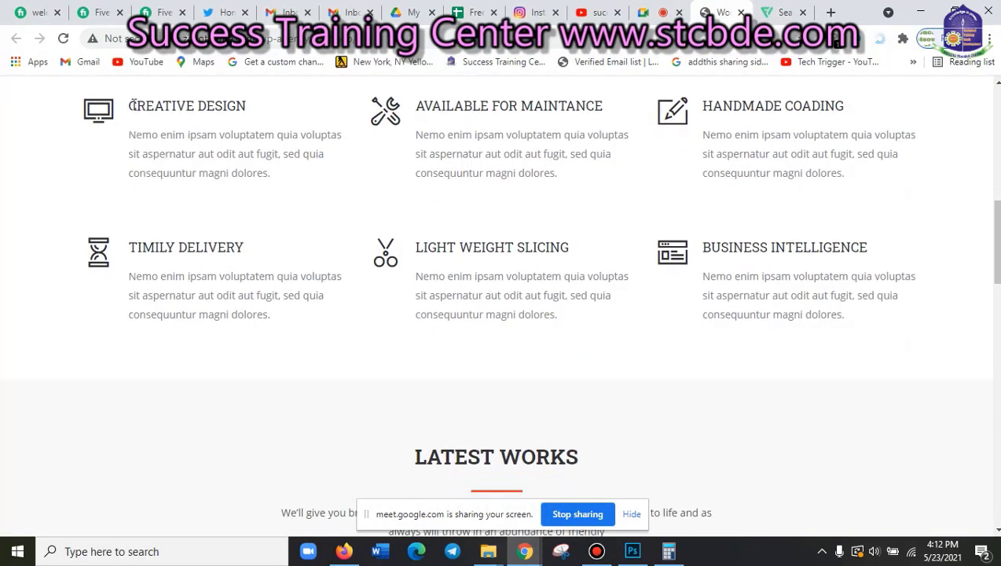
{"action": "left_click_drag", "start_coordinate": [132, 105], "coordinate": [260, 108]}
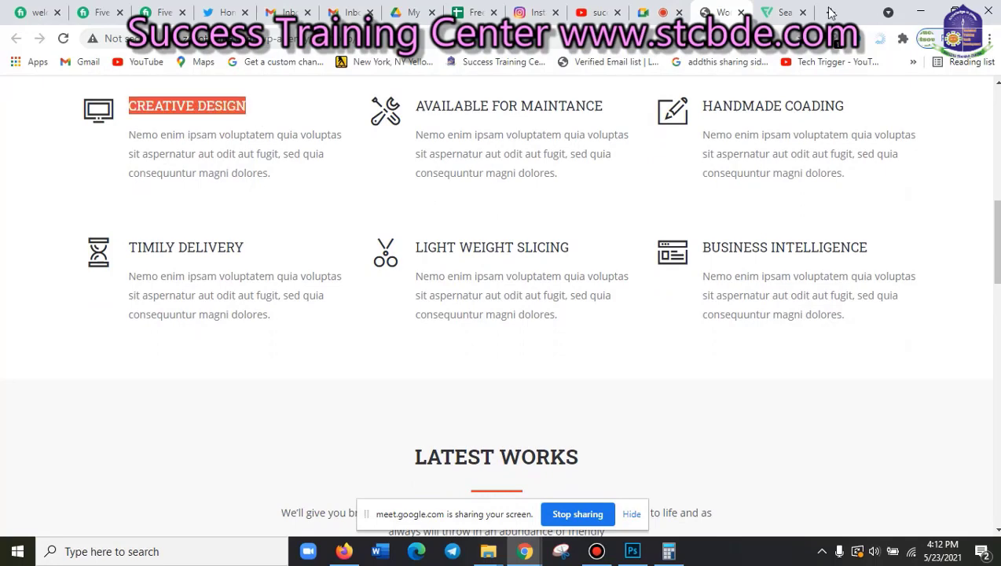
{"action": "left_click", "coordinate": [921, 12]}
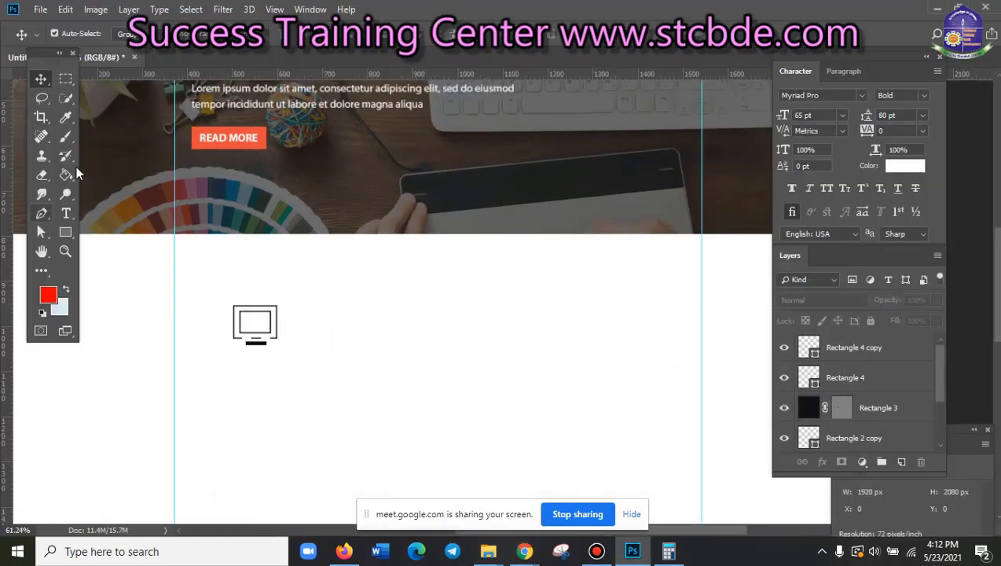
- Paste 'CREATIVE DESIGN' as a new text layer beside the monitor icon
{"action": "left_click", "coordinate": [67, 213]}
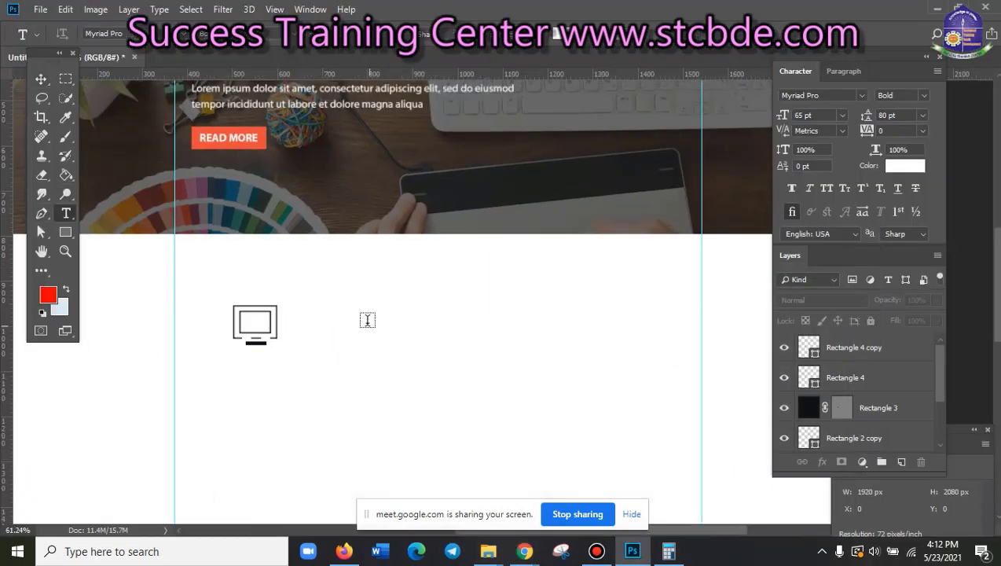
{"action": "left_click", "coordinate": [298, 322]}
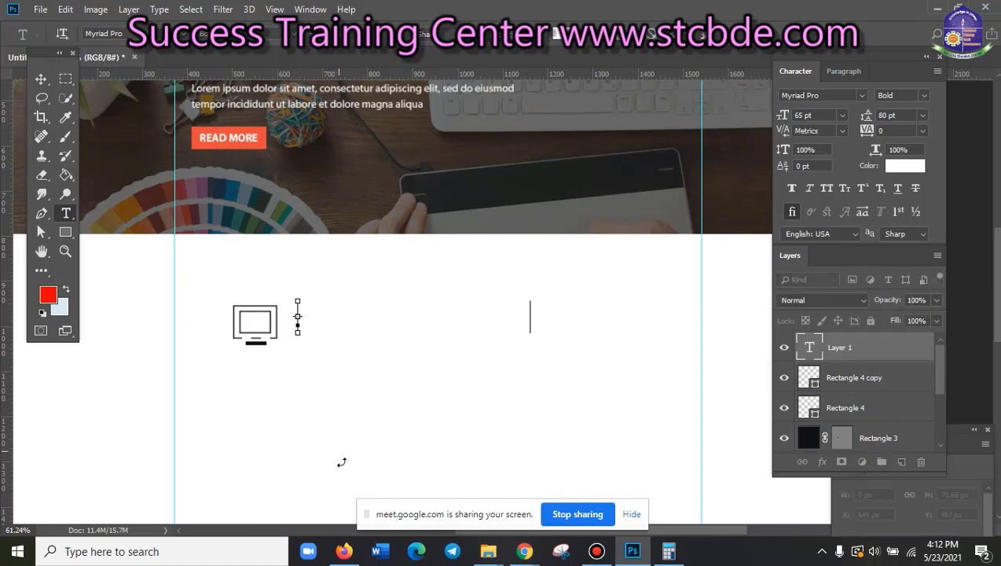
{"action": "key", "text": "ctrl+Return"}
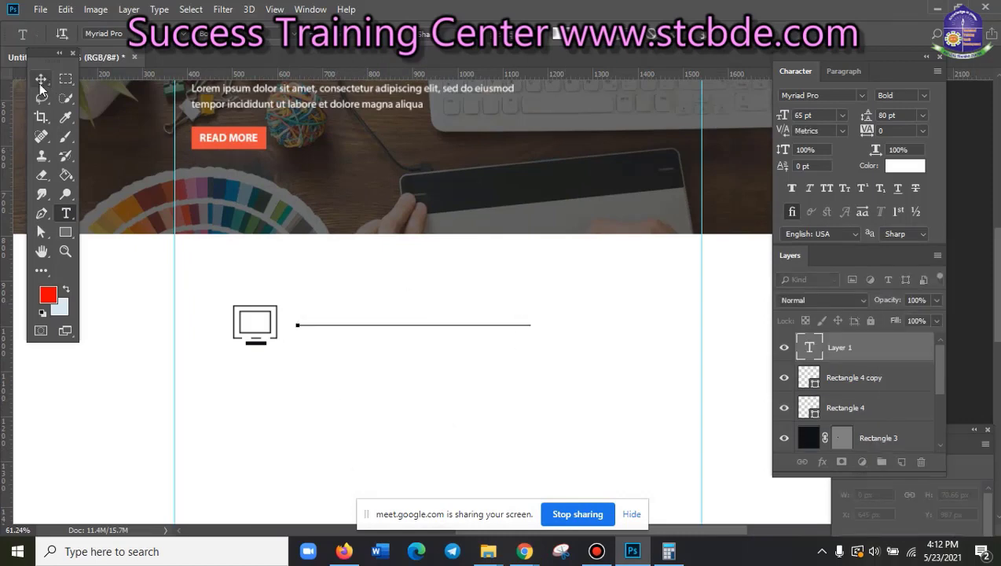
{"action": "left_click", "coordinate": [41, 79]}
- Format the heading black (000000), Regular style, 48 pt
{"action": "left_click", "coordinate": [66, 213]}
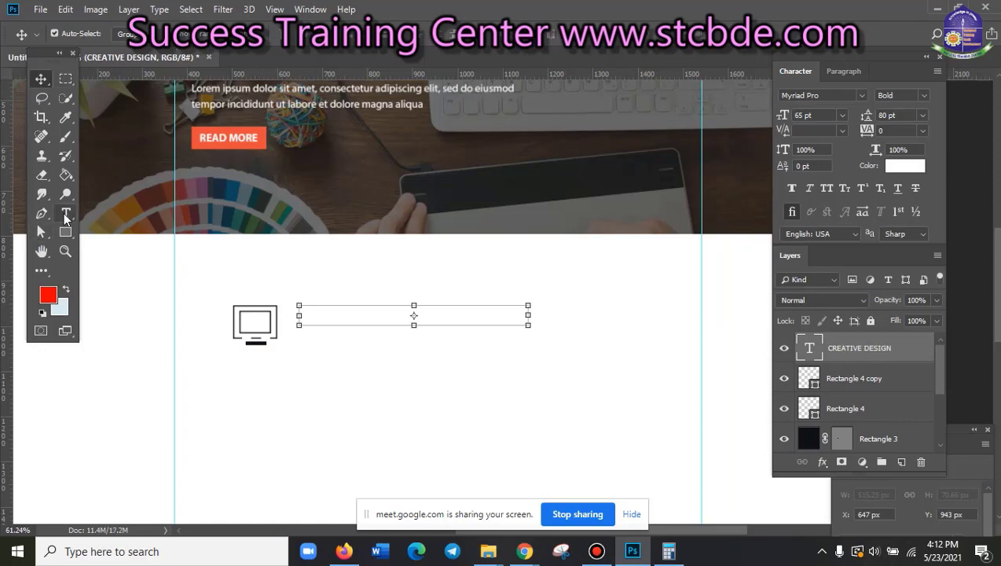
{"action": "left_click", "coordinate": [554, 35]}
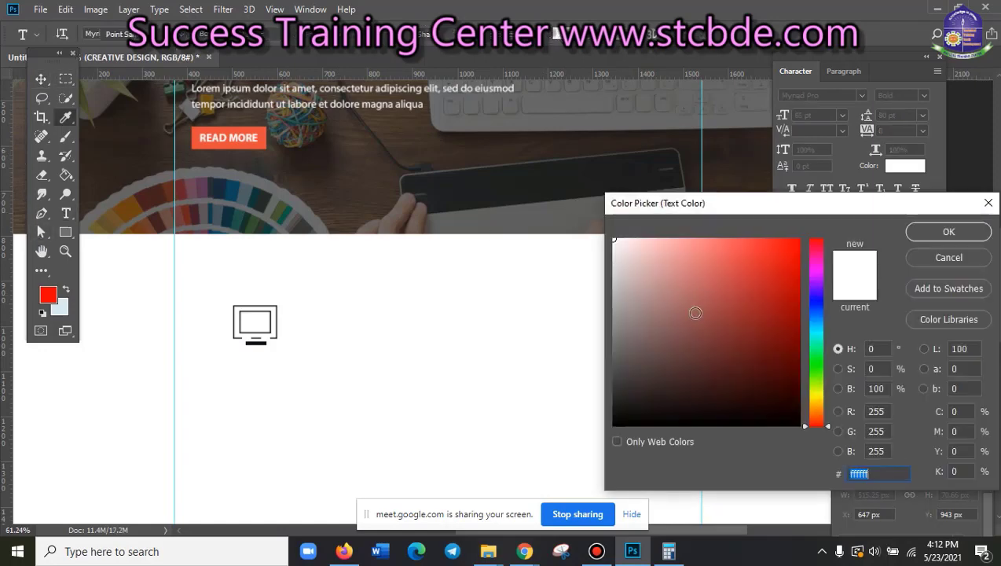
{"action": "type", "text": "000000"}
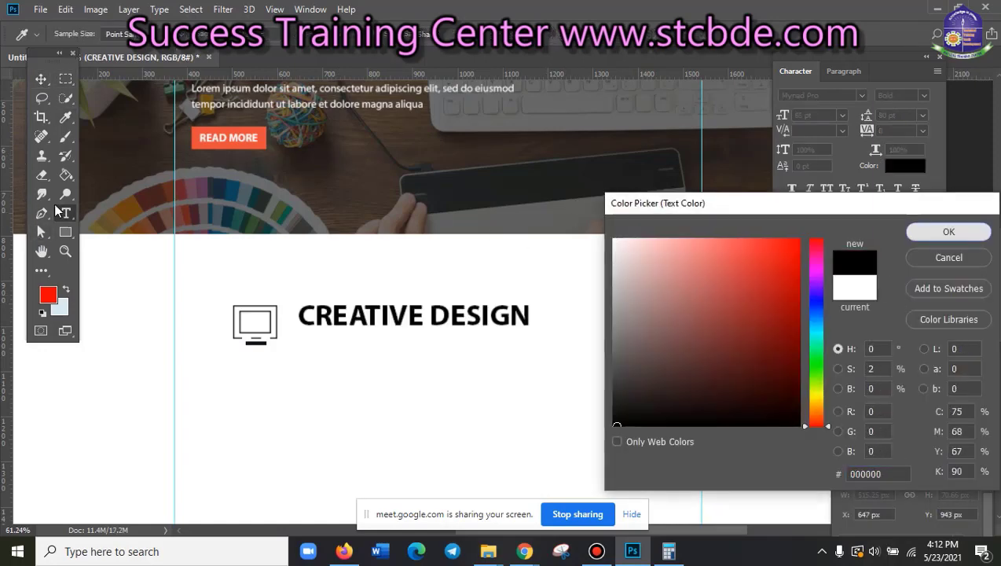
{"action": "left_click", "coordinate": [949, 233]}
{"action": "left_click", "coordinate": [290, 36]}
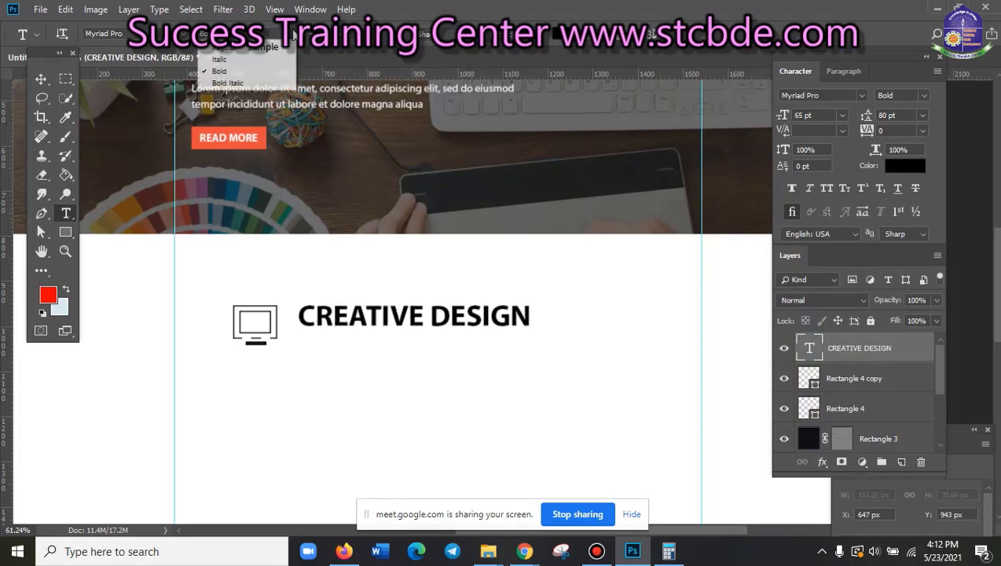
{"action": "left_click", "coordinate": [266, 51]}
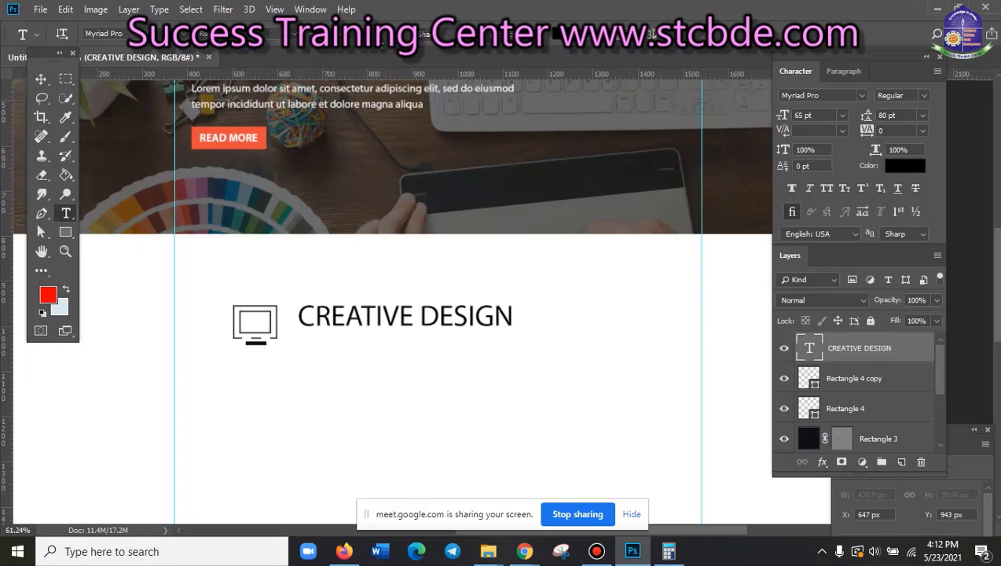
{"action": "left_click", "coordinate": [383, 35]}
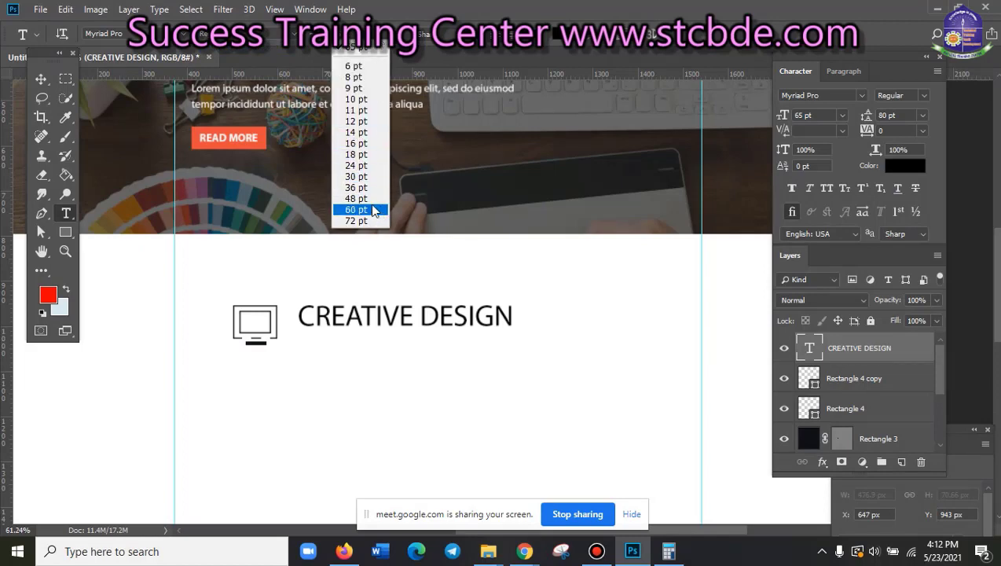
{"action": "left_click", "coordinate": [369, 199]}
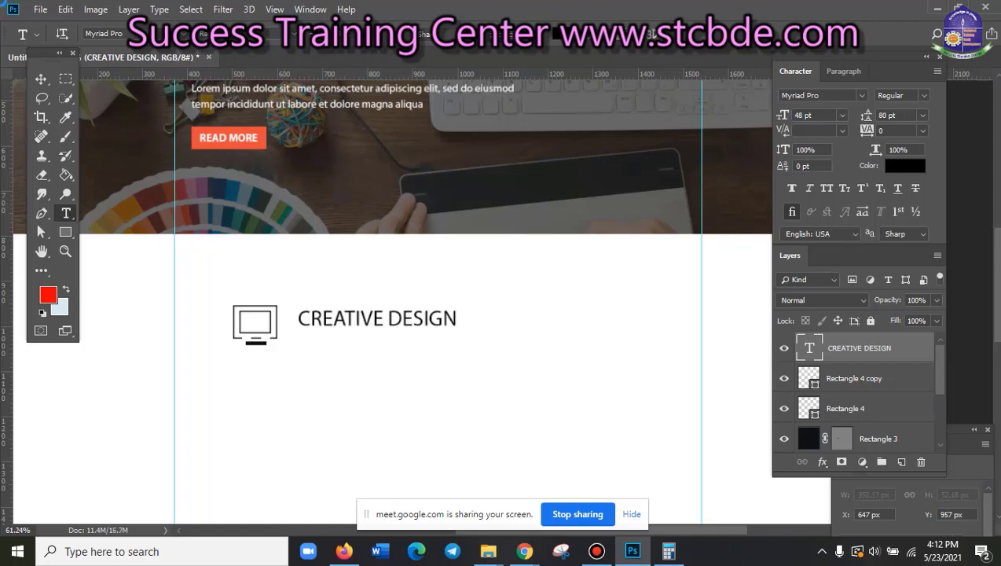
{"action": "left_click", "coordinate": [40, 80]}
{"action": "left_click", "coordinate": [40, 80]}
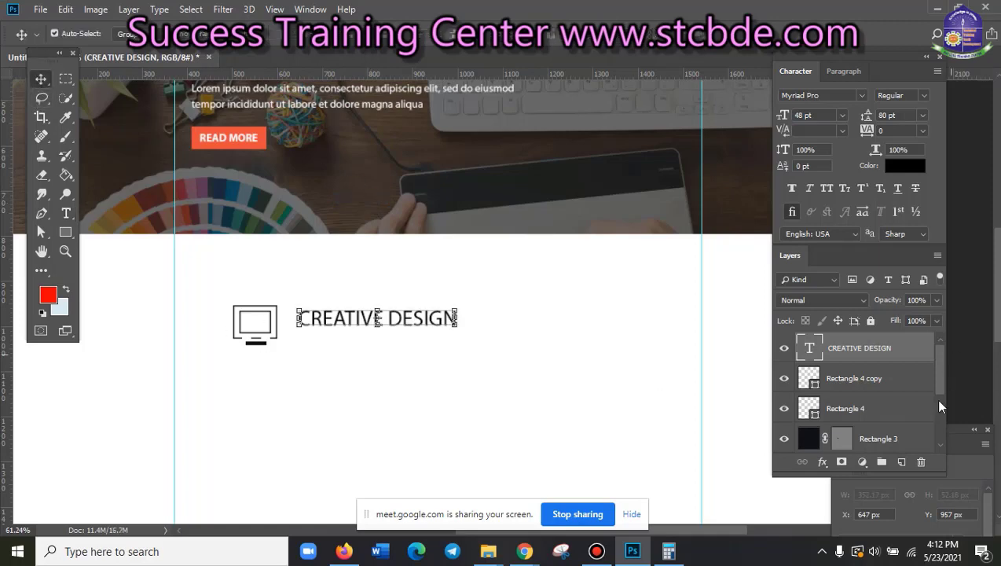
- Merge the monitor icon's rectangle layers, from Rectangle 2 to Rectangle 4 copy, into one layer
{"action": "left_click", "coordinate": [864, 385]}
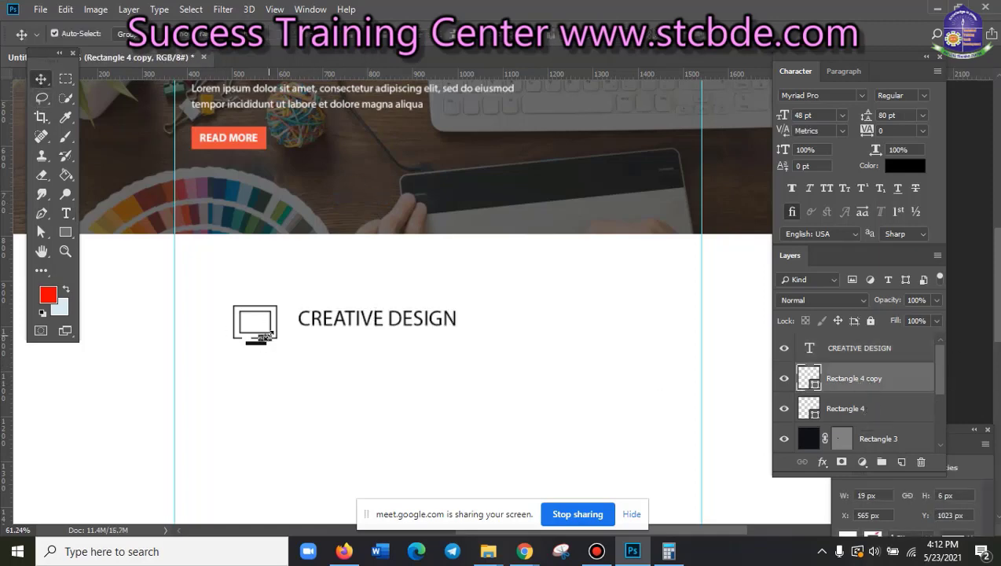
{"action": "mouse_move", "coordinate": [941, 371]}
{"action": "left_mouse_down"}
{"action": "mouse_move", "coordinate": [934, 402]}
{"action": "mouse_move", "coordinate": [931, 388]}
{"action": "mouse_move", "coordinate": [948, 402]}
{"action": "left_mouse_up"}
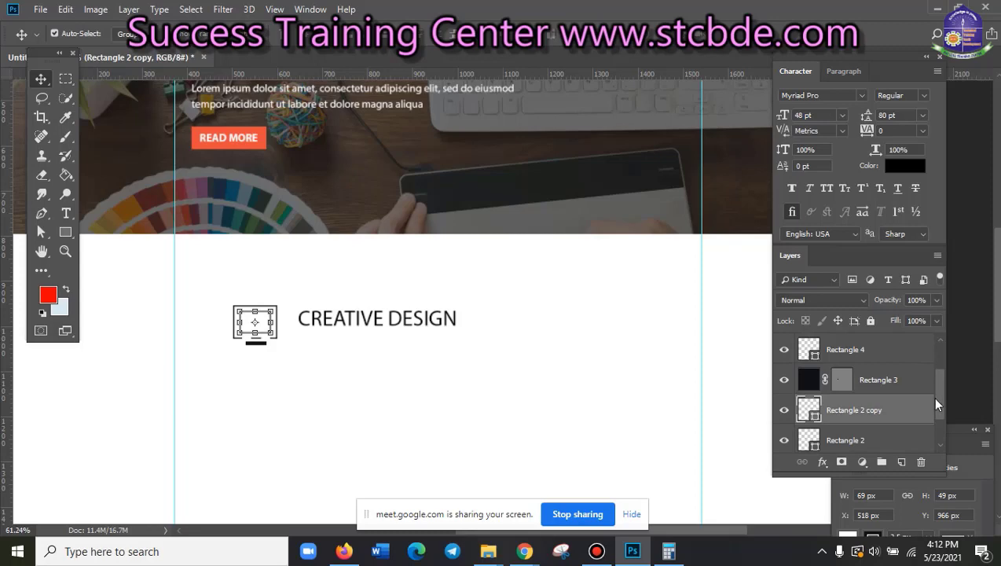
{"action": "scroll", "coordinate": [932, 401], "scroll_direction": "down", "scroll_amount": 2}
{"action": "left_click", "coordinate": [881, 399], "text": "shift"}
{"action": "scroll", "coordinate": [882, 398], "scroll_direction": "up", "scroll_amount": 1}
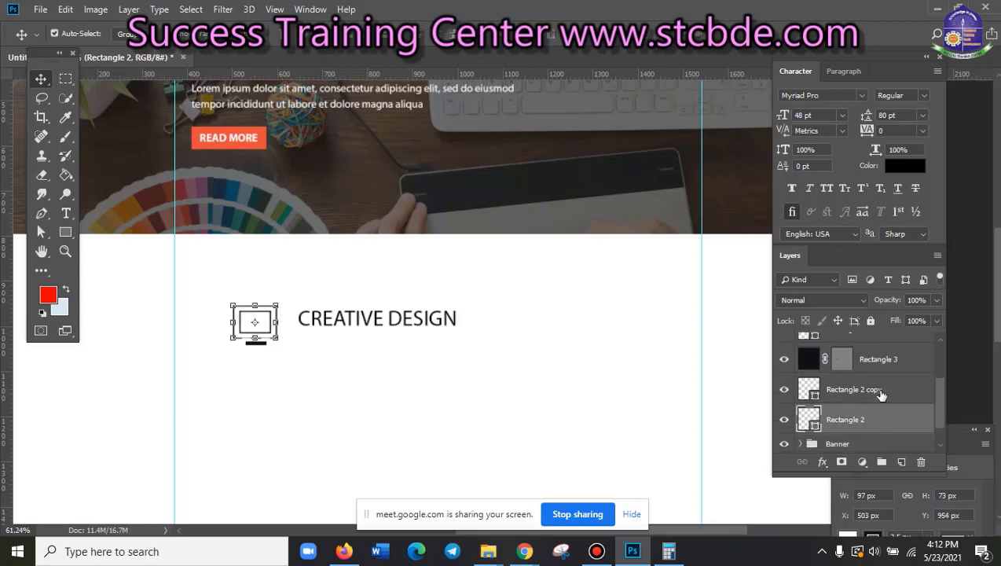
{"action": "scroll", "coordinate": [882, 397], "scroll_direction": "up", "scroll_amount": 2}
{"action": "left_click", "coordinate": [880, 384], "text": "ctrl"}
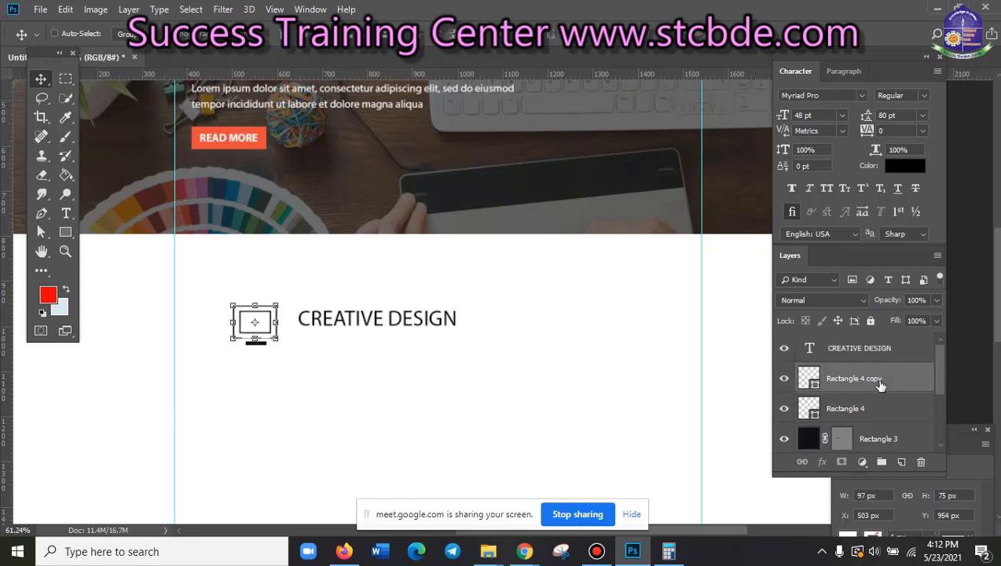
{"action": "scroll", "coordinate": [890, 409], "scroll_direction": "down", "scroll_amount": 2}
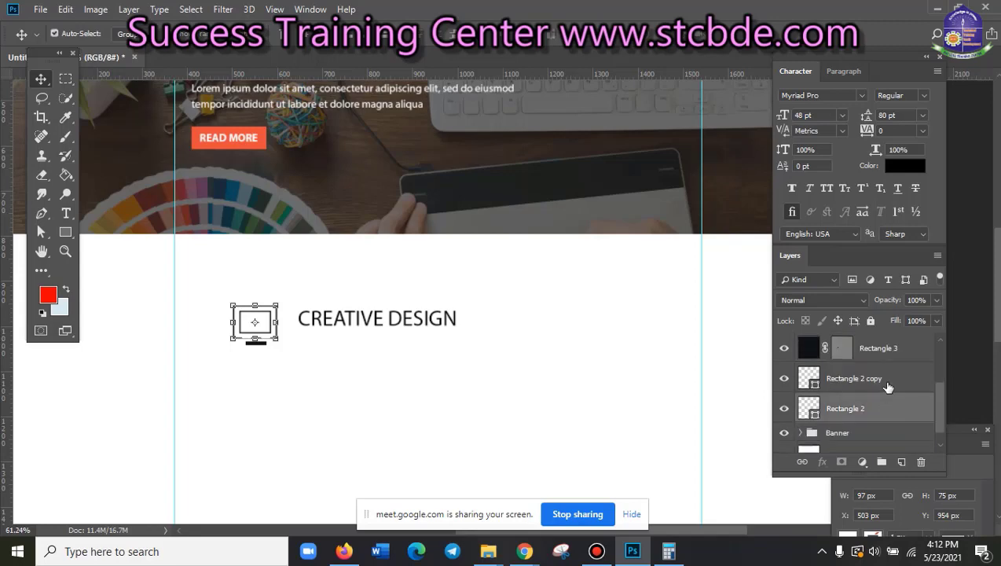
{"action": "left_click", "coordinate": [887, 405]}
{"action": "scroll", "coordinate": [887, 405], "scroll_direction": "up", "scroll_amount": 2}
{"action": "scroll", "coordinate": [887, 406], "scroll_direction": "up", "scroll_amount": 1}
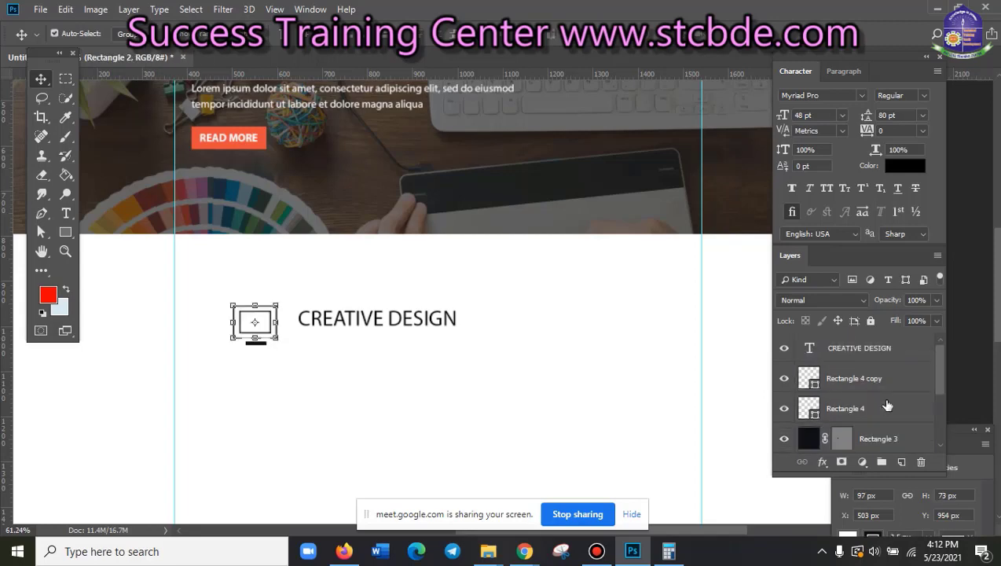
{"action": "left_click", "coordinate": [880, 378], "text": "shift"}
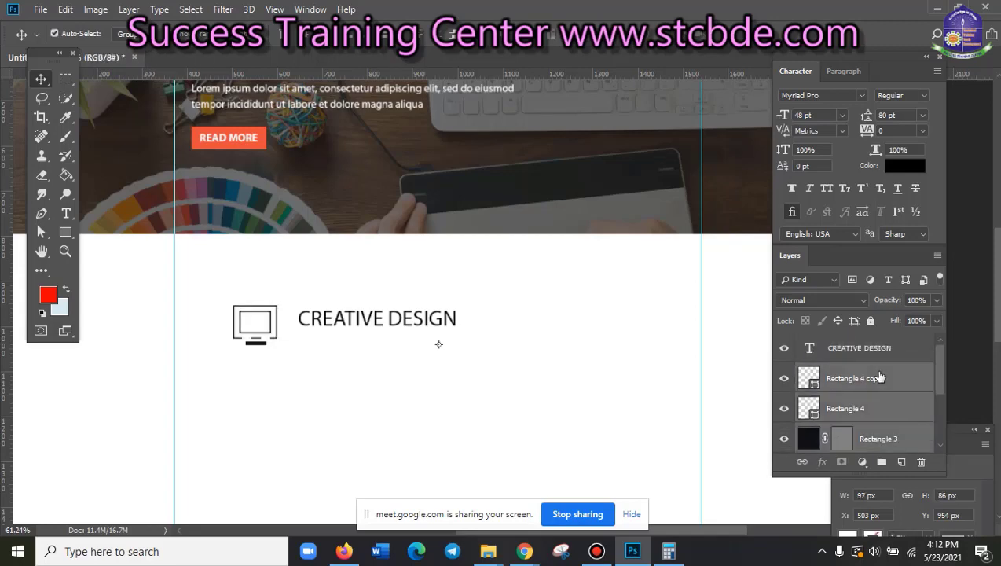
{"action": "right_click", "coordinate": [880, 378]}
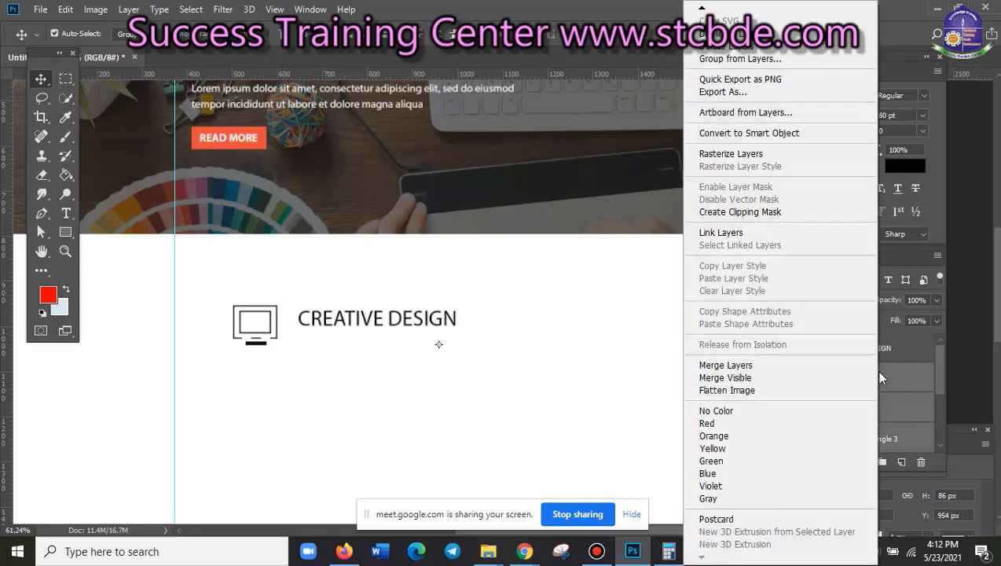
{"action": "left_click", "coordinate": [715, 363]}
- Move the monitor icon beside the heading and scale it down to about 78 px
{"action": "left_click", "coordinate": [313, 364]}
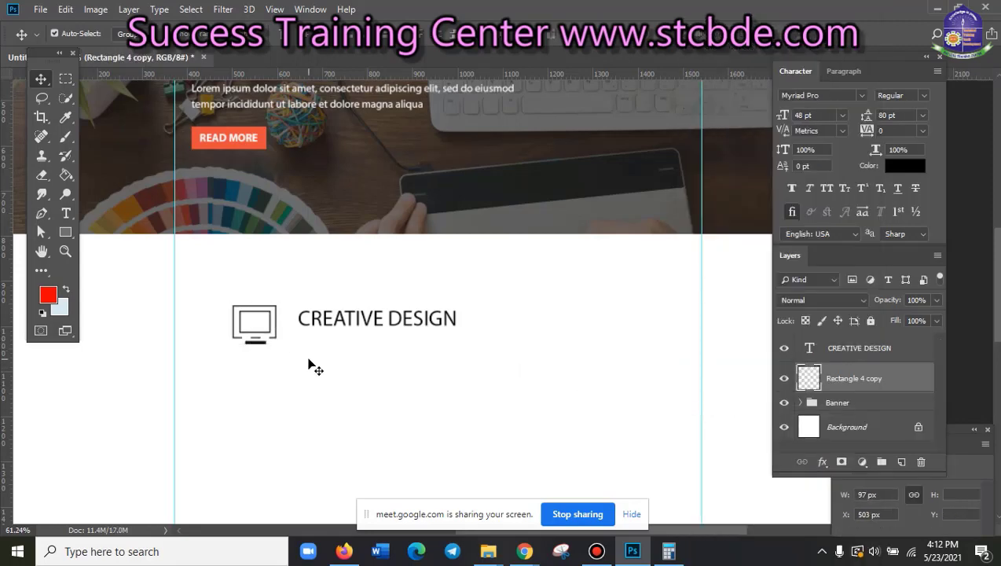
{"action": "mouse_move", "coordinate": [249, 338]}
{"action": "left_mouse_down"}
{"action": "mouse_move", "coordinate": [310, 309]}
{"action": "mouse_move", "coordinate": [262, 279]}
{"action": "mouse_move", "coordinate": [305, 348]}
{"action": "mouse_move", "coordinate": [275, 311]}
{"action": "left_mouse_up"}
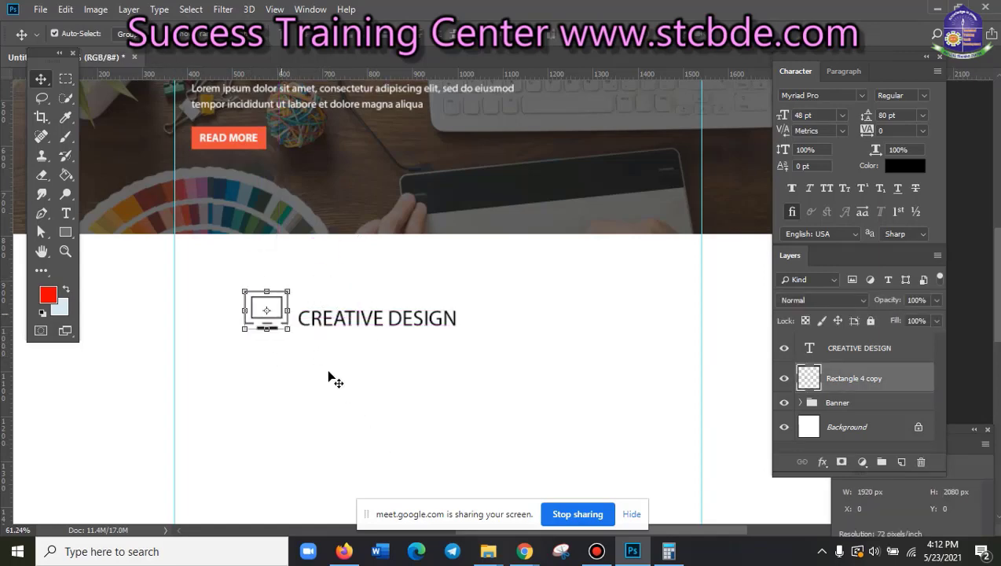
{"action": "scroll", "coordinate": [318, 379], "scroll_direction": "up", "scroll_amount": 3}
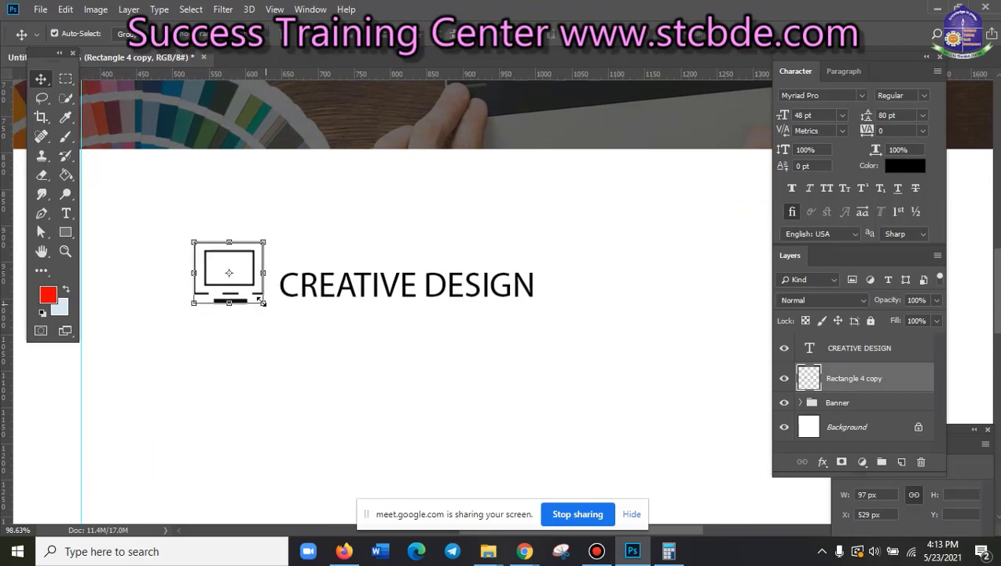
{"action": "left_click_drag", "start_coordinate": [264, 305], "coordinate": [241, 298]}
{"action": "key", "text": "Return"}
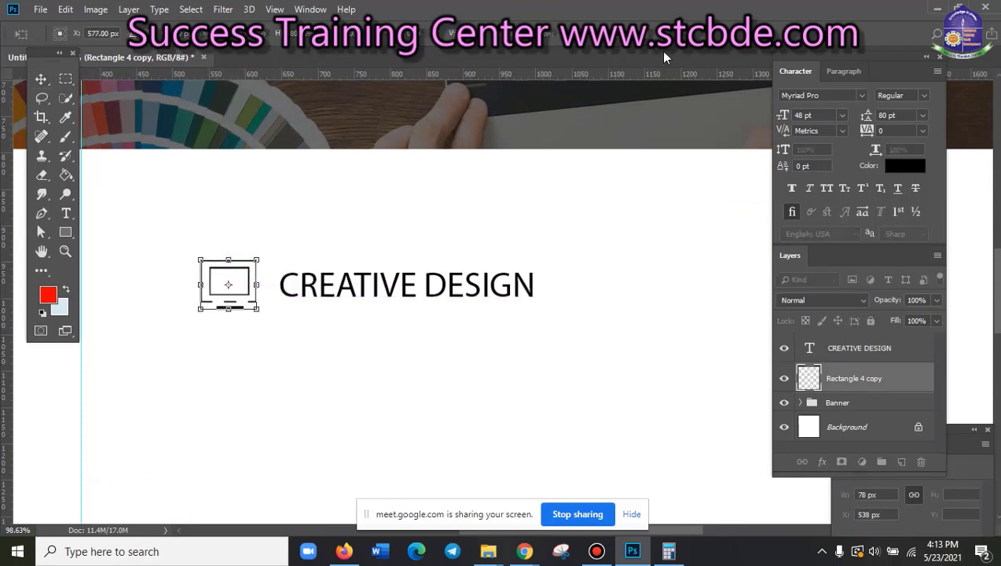
{"action": "key", "text": "Return"}
- Nudge the CREATIVE DESIGN heading up to line up with the icon
{"action": "left_click", "coordinate": [362, 368]}
{"action": "left_click", "coordinate": [378, 289]}
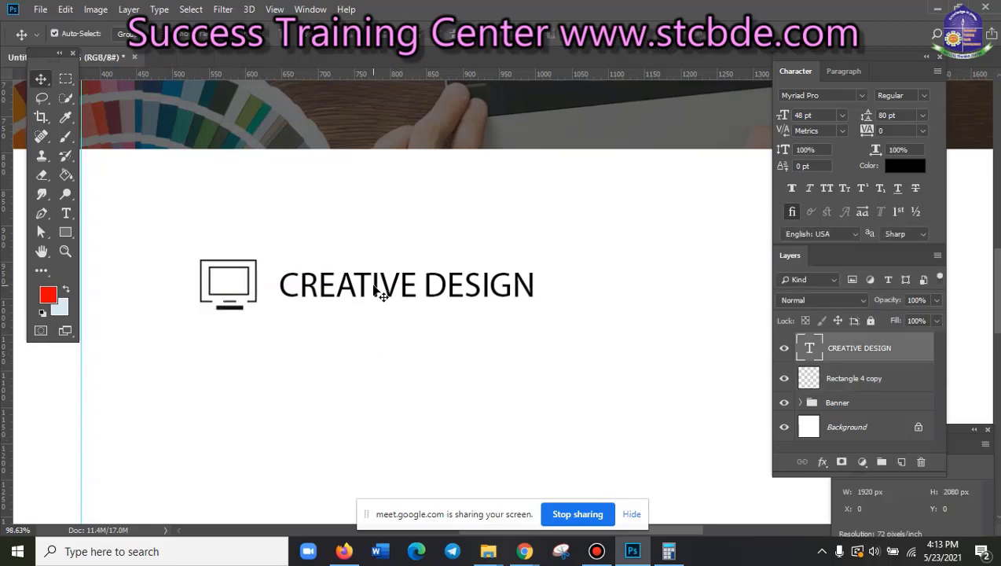
{"action": "left_click_drag", "start_coordinate": [375, 289], "coordinate": [376, 284]}
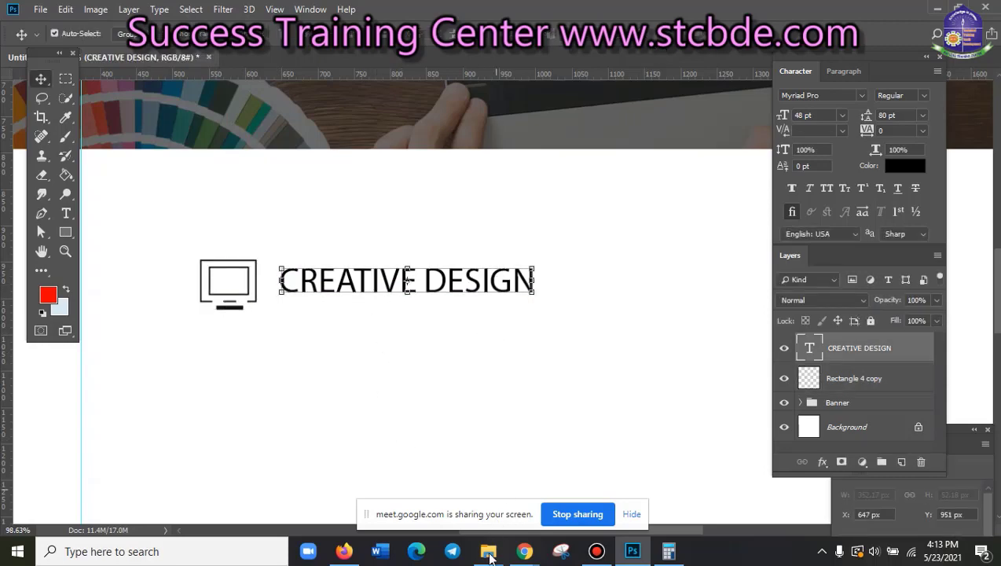
{"action": "mouse_move", "coordinate": [524, 551]}
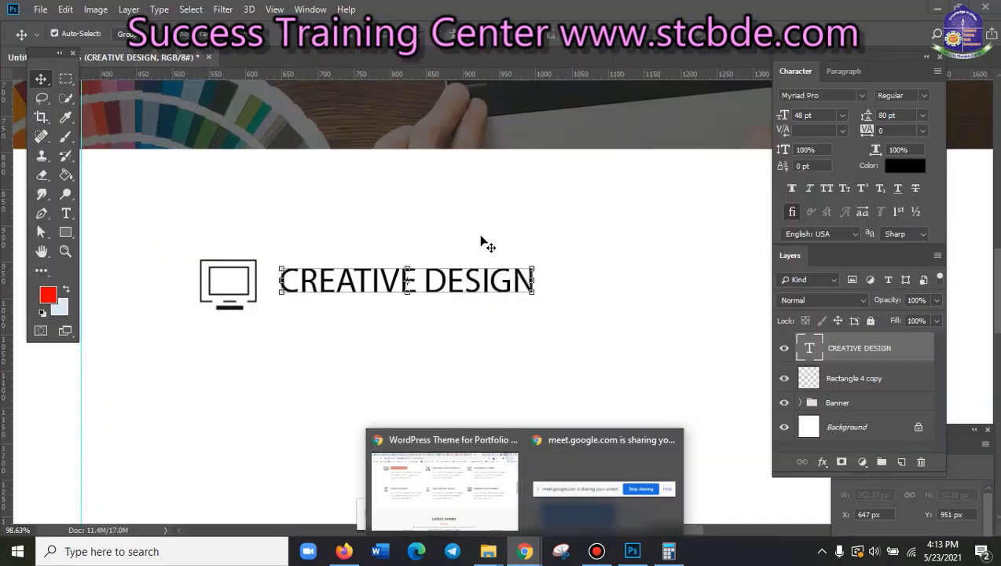
{"action": "scroll", "coordinate": [493, 395], "scroll_direction": "down", "scroll_amount": 2}
- Scroll the reference site in Chrome to its six-item services section
{"action": "scroll", "coordinate": [493, 395], "scroll_direction": "down", "scroll_amount": 1}
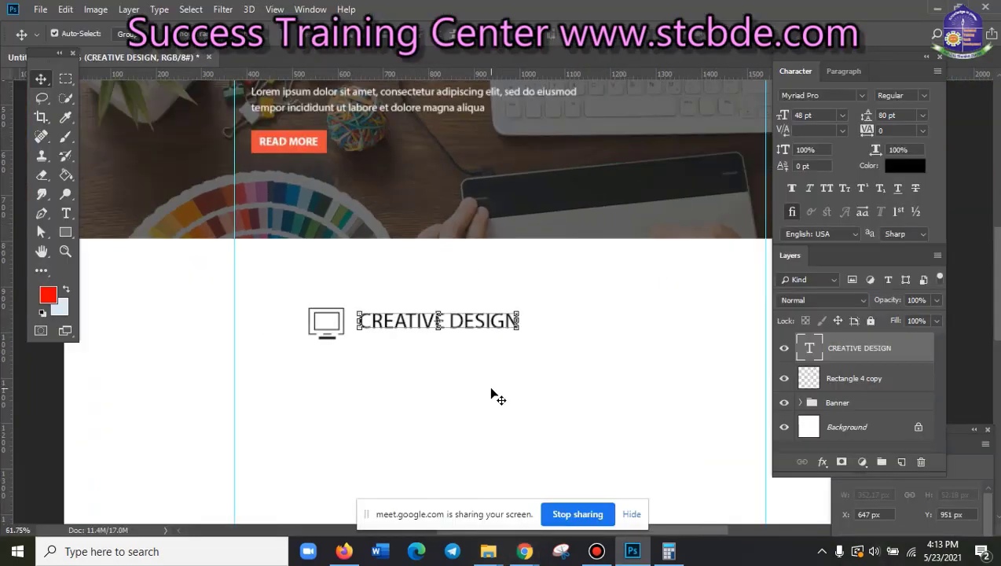
{"action": "scroll", "coordinate": [493, 395], "scroll_direction": "down", "scroll_amount": 2}
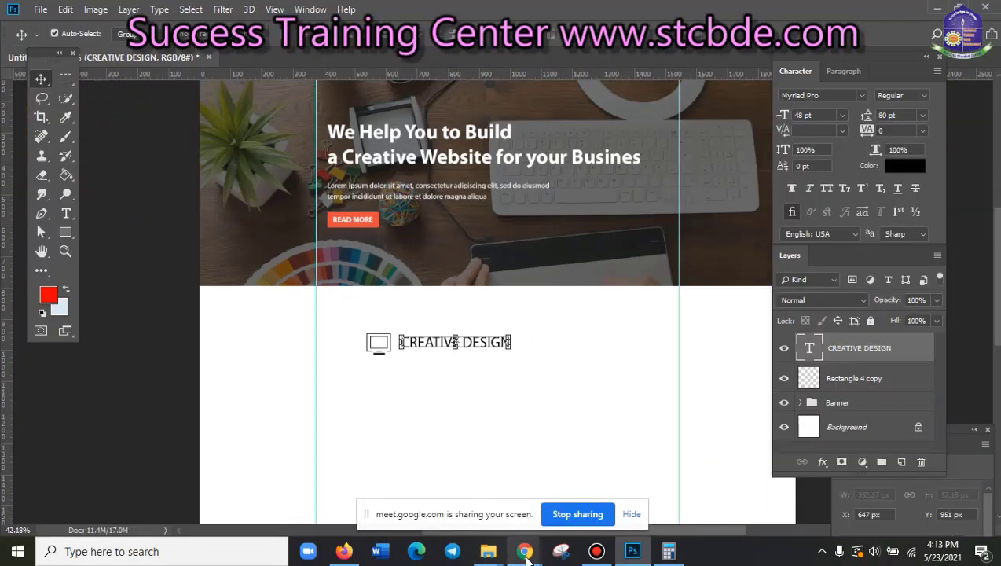
{"action": "left_click", "coordinate": [448, 494]}
{"action": "scroll", "coordinate": [402, 342], "scroll_direction": "up", "scroll_amount": 2}
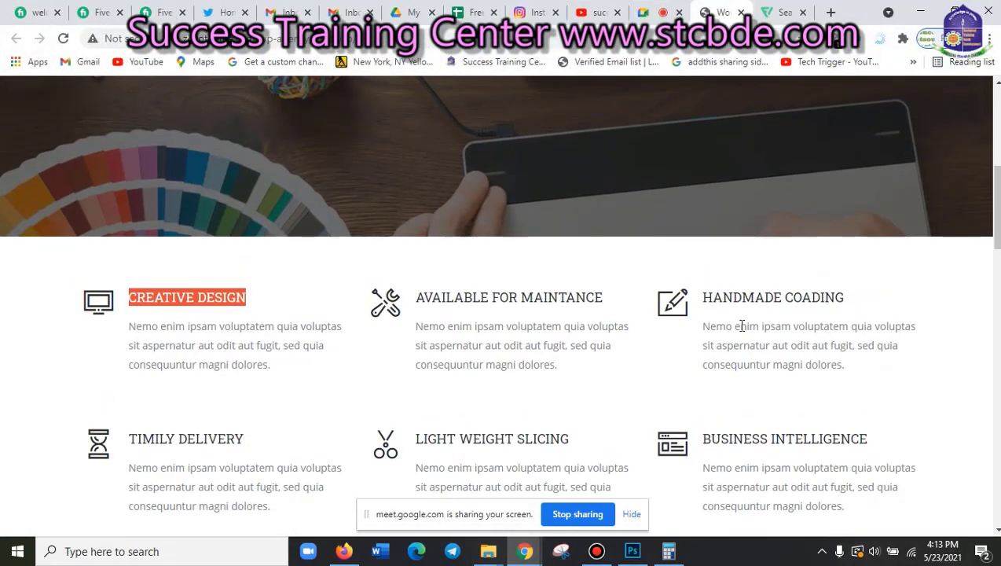
{"action": "scroll", "coordinate": [739, 322], "scroll_direction": "down", "scroll_amount": 2}
{"action": "scroll", "coordinate": [736, 310], "scroll_direction": "up", "scroll_amount": 4}
{"action": "scroll", "coordinate": [734, 312], "scroll_direction": "down", "scroll_amount": 2}
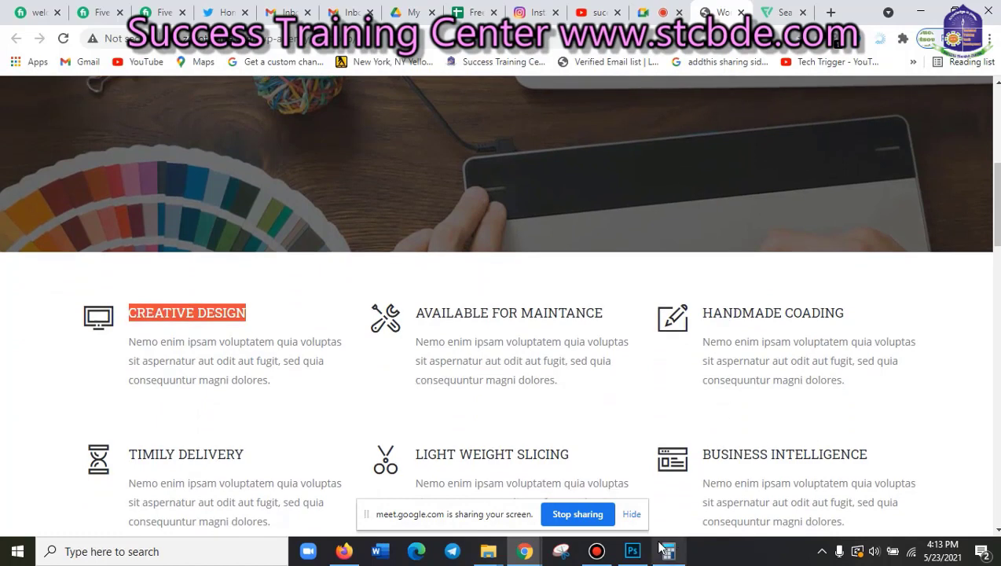
{"action": "mouse_move", "coordinate": [524, 551]}
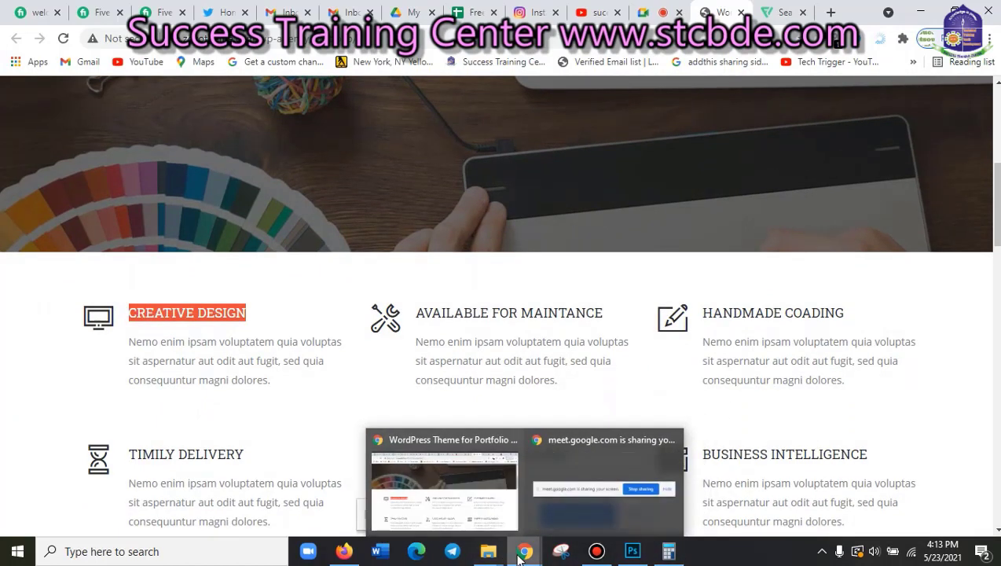
- Calculate 1170 ÷ 3 = 390 px column width in Calculator, then close it
{"action": "left_click", "coordinate": [917, 8]}
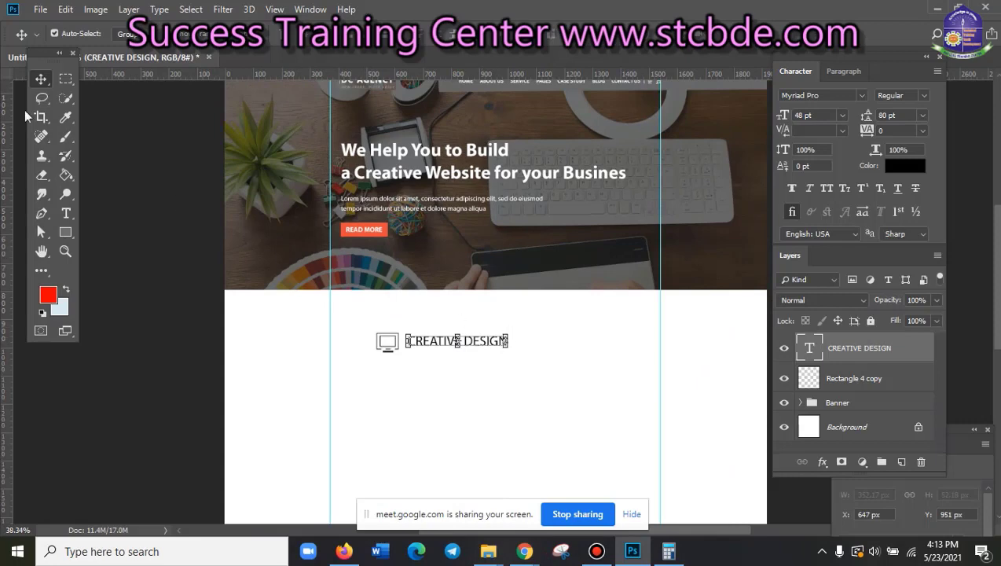
{"action": "scroll", "coordinate": [454, 382], "scroll_direction": "up", "scroll_amount": 3}
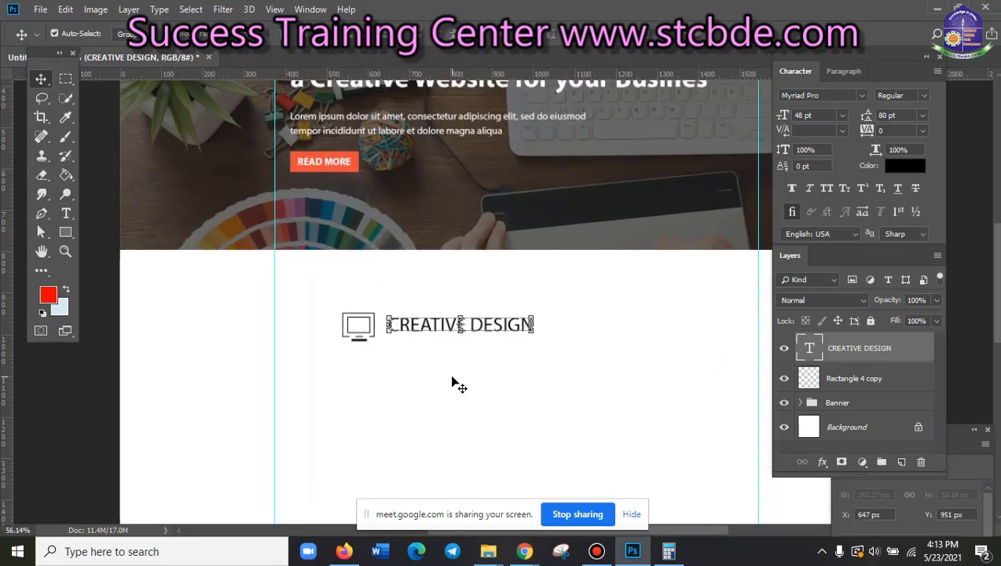
{"action": "scroll", "coordinate": [453, 381], "scroll_direction": "up", "scroll_amount": 1}
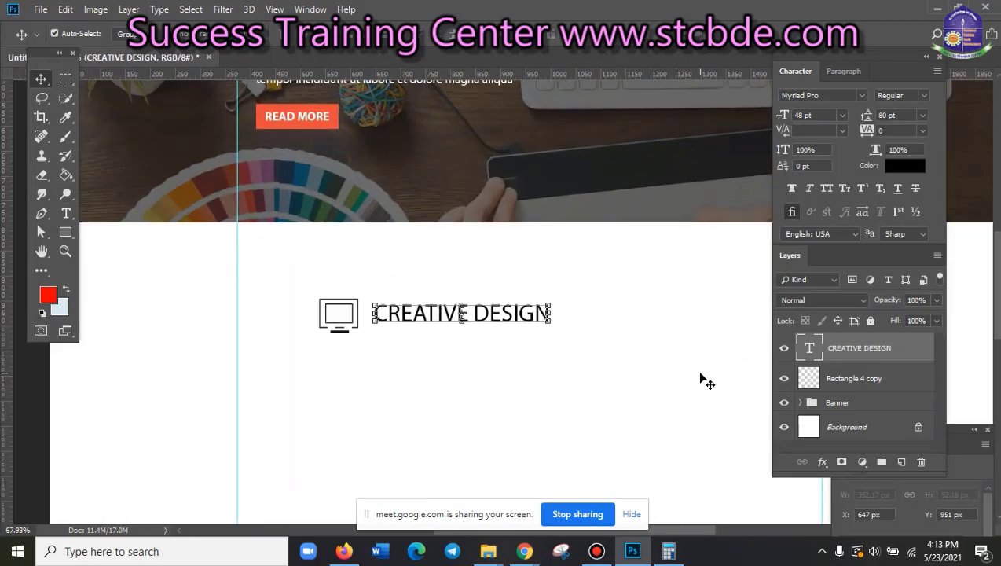
{"action": "left_click", "coordinate": [668, 551]}
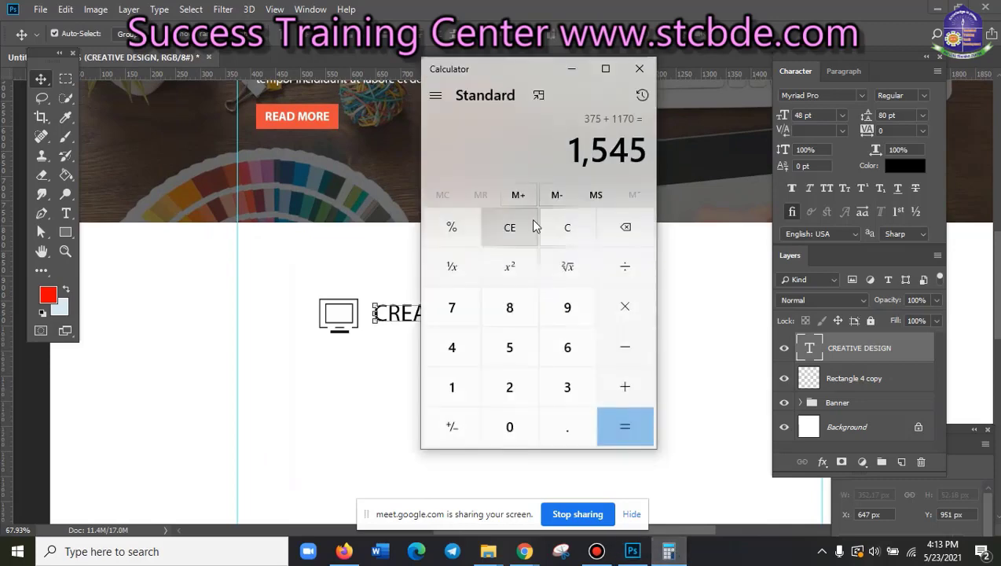
{"action": "left_click", "coordinate": [562, 235]}
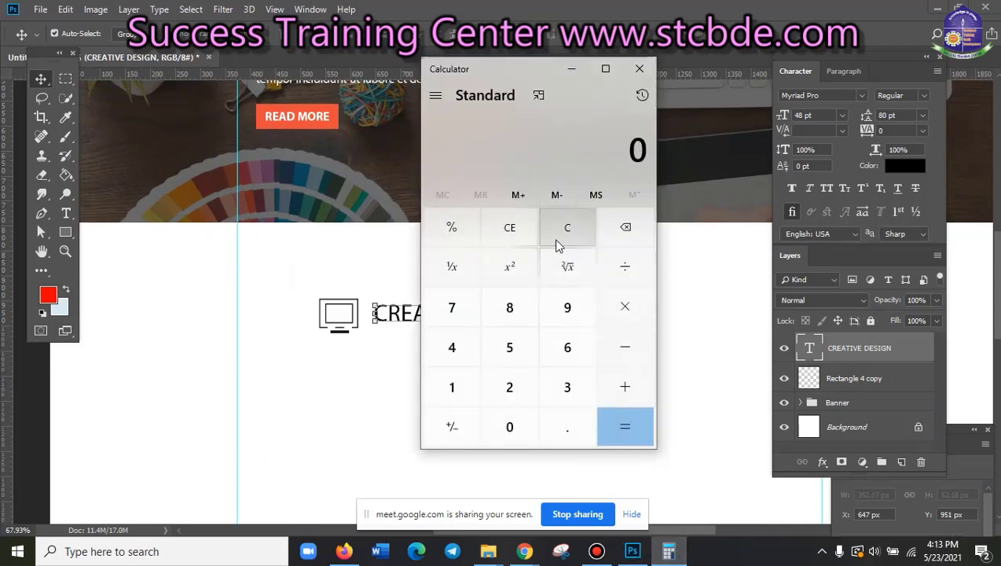
{"action": "double_click", "coordinate": [461, 395]}
{"action": "left_click", "coordinate": [456, 312]}
{"action": "left_click", "coordinate": [525, 426]}
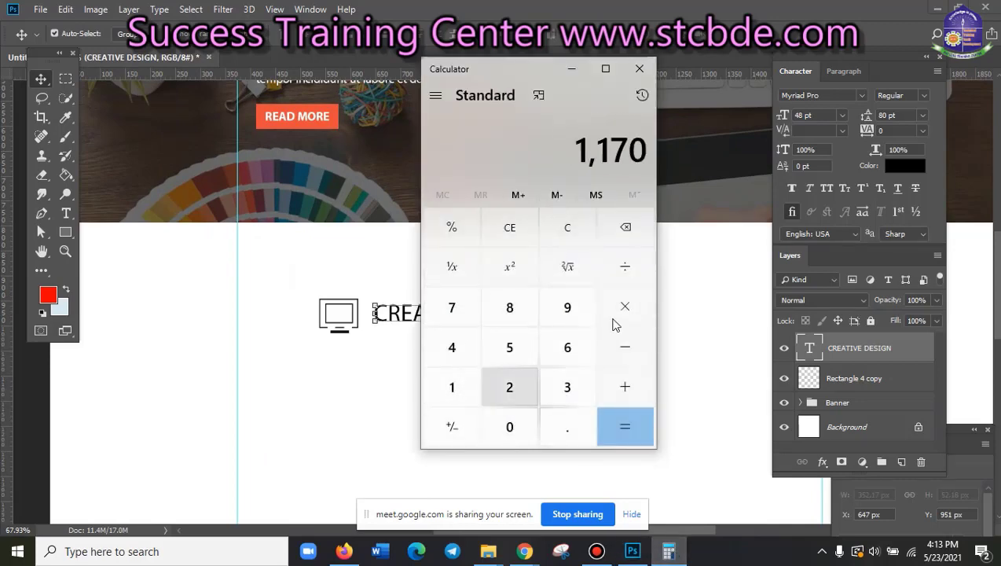
{"action": "left_click", "coordinate": [625, 267]}
{"action": "left_click", "coordinate": [567, 387]}
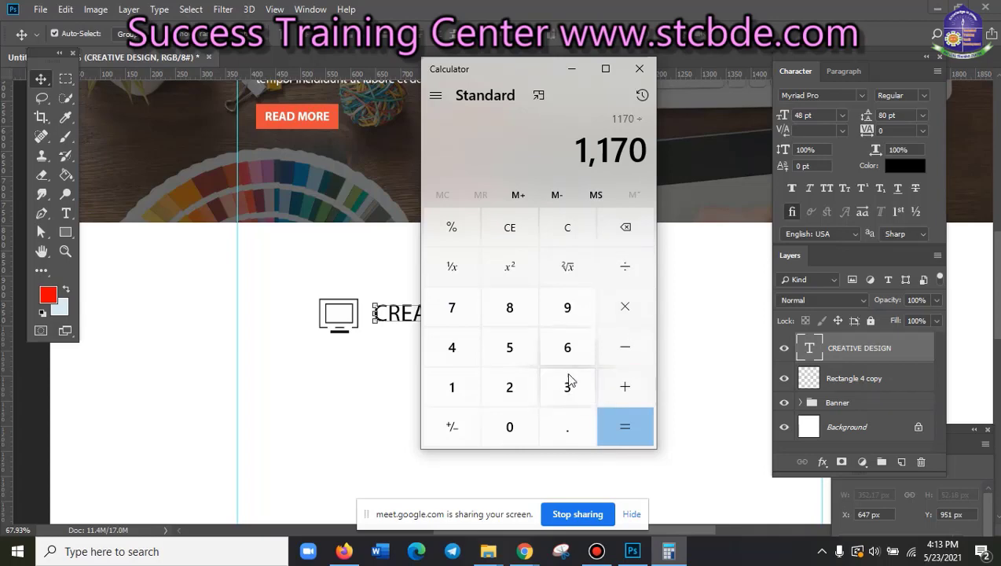
{"action": "left_click", "coordinate": [625, 422]}
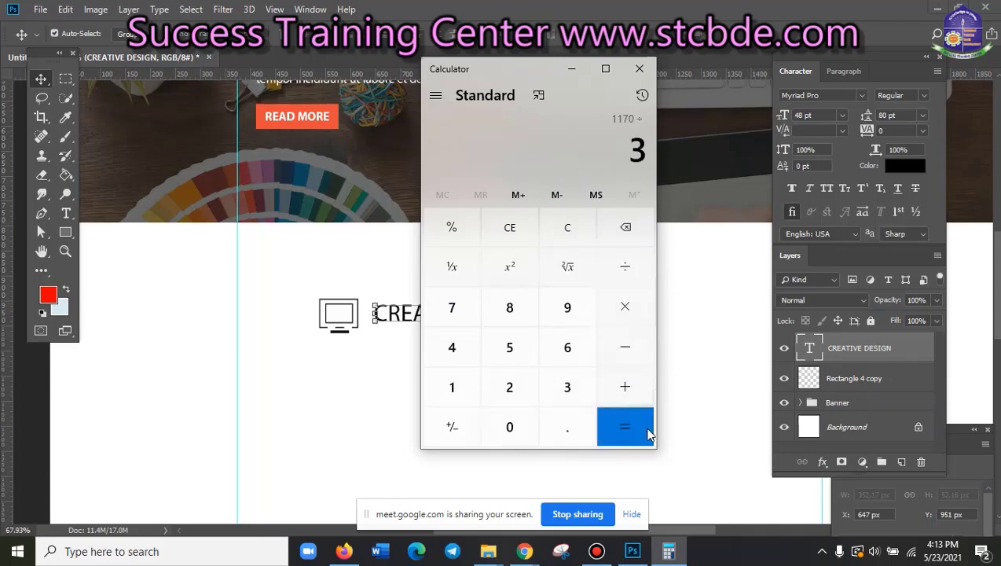
{"action": "left_click", "coordinate": [639, 69]}
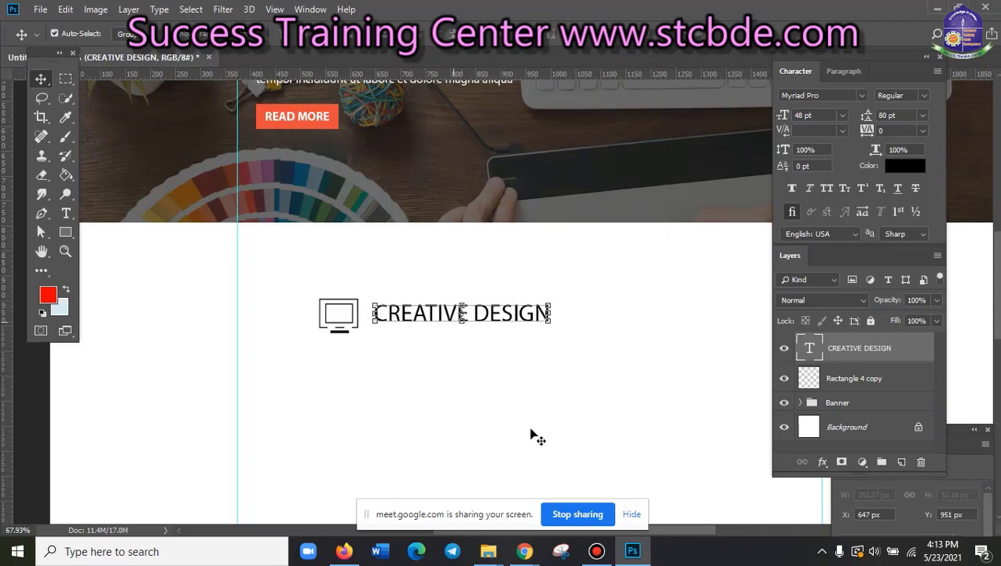
- Draw a light-blue 390 × 83 px rectangle from the guide corner under the banner
{"action": "scroll", "coordinate": [532, 435], "scroll_direction": "down", "scroll_amount": 1}
{"action": "scroll", "coordinate": [522, 373], "scroll_direction": "down", "scroll_amount": 1}
{"action": "scroll", "coordinate": [546, 357], "scroll_direction": "down", "scroll_amount": 1}
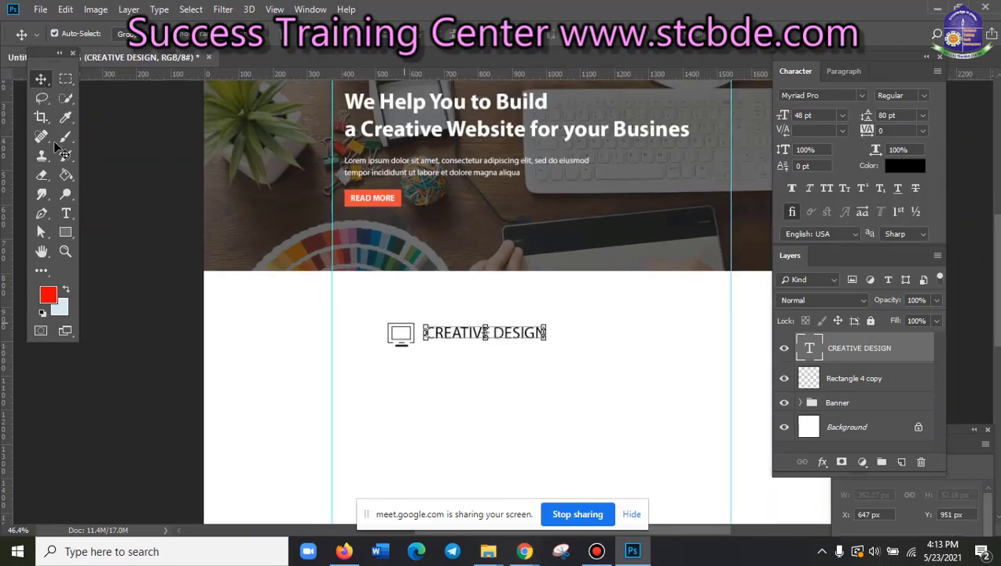
{"action": "left_click", "coordinate": [70, 230]}
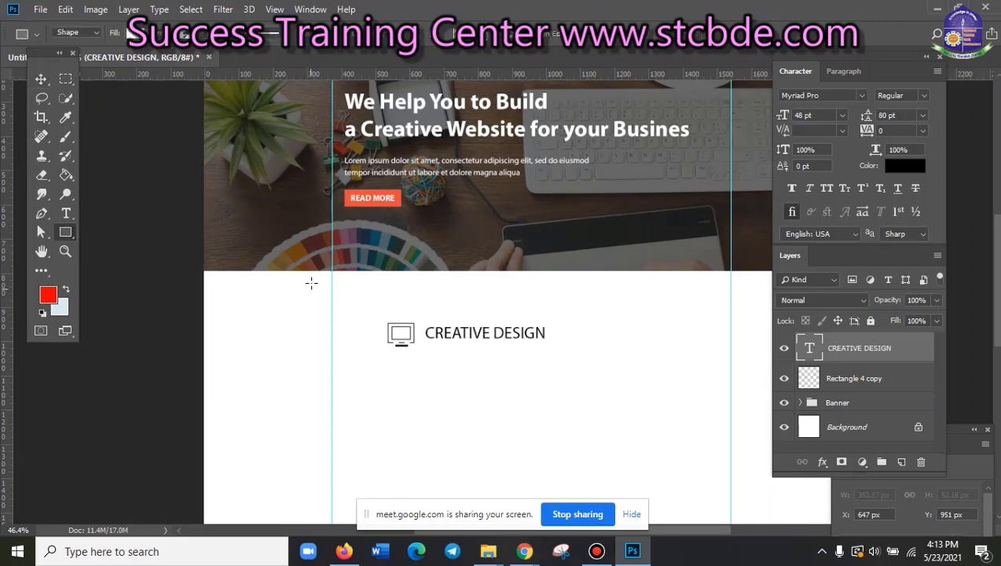
{"action": "left_click_drag", "start_coordinate": [332, 270], "coordinate": [479, 304]}
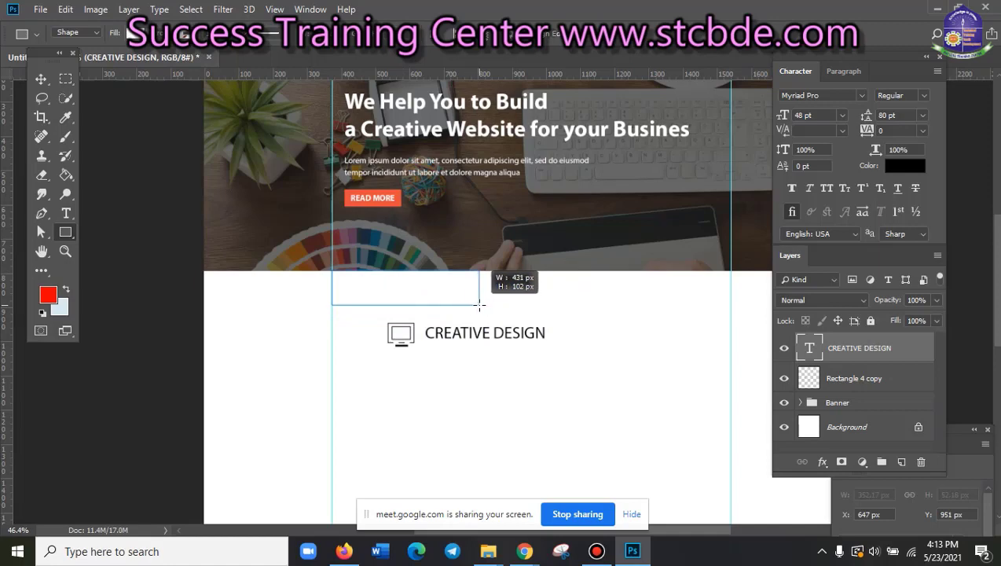
{"action": "left_click_drag", "start_coordinate": [479, 305], "coordinate": [465, 298]}
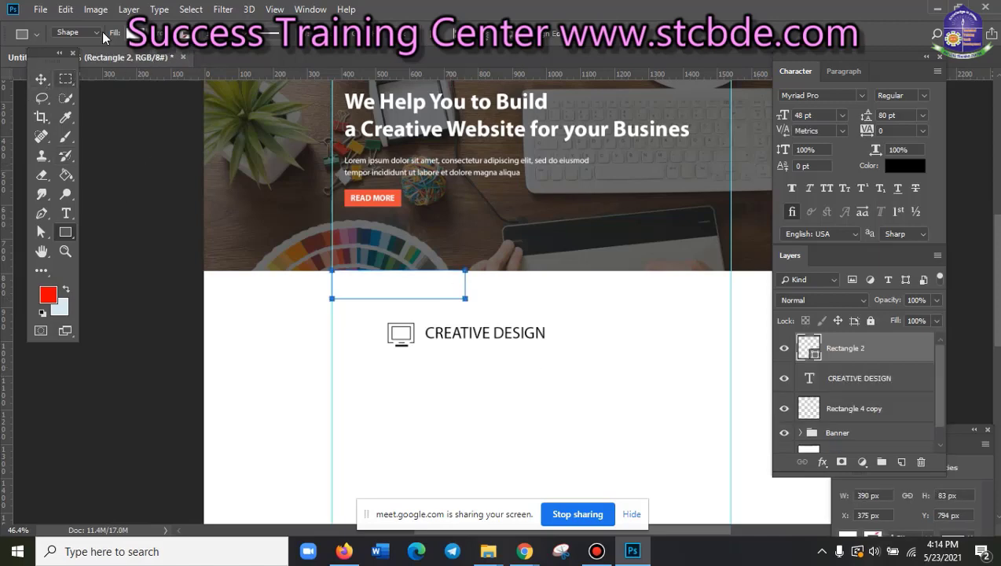
{"action": "left_click", "coordinate": [132, 33]}
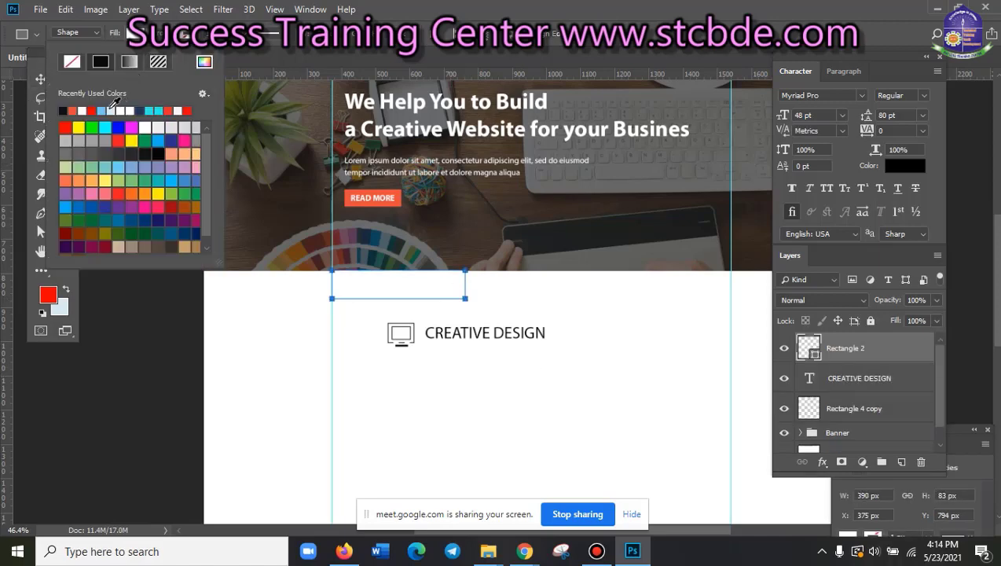
{"action": "left_click", "coordinate": [111, 110]}
{"action": "key", "text": "Return"}
{"action": "left_click", "coordinate": [39, 79]}
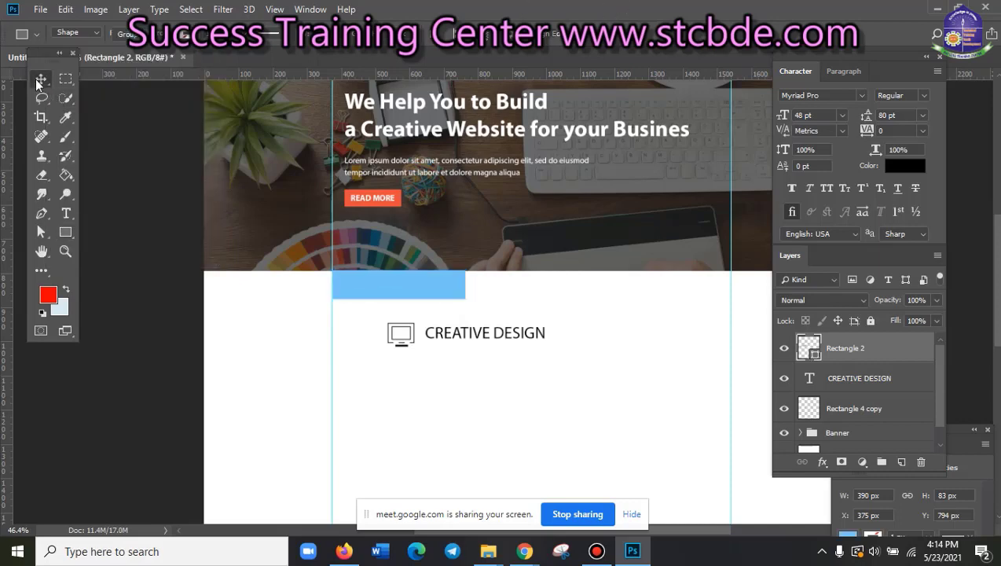
{"action": "left_click", "coordinate": [39, 79]}
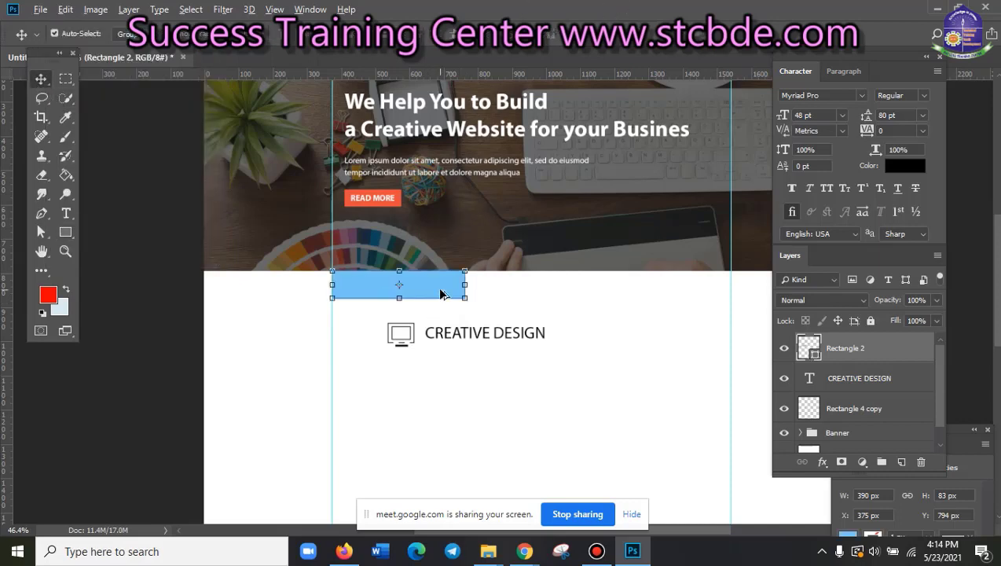
- Duplicate the blue rectangle beside the original to form three bar segments
{"action": "mouse_move", "coordinate": [441, 294]}
{"action": "left_mouse_down"}
{"action": "mouse_move", "coordinate": [560, 312]}
{"action": "mouse_move", "coordinate": [556, 300]}
{"action": "mouse_move", "coordinate": [688, 293]}
{"action": "left_mouse_up"}
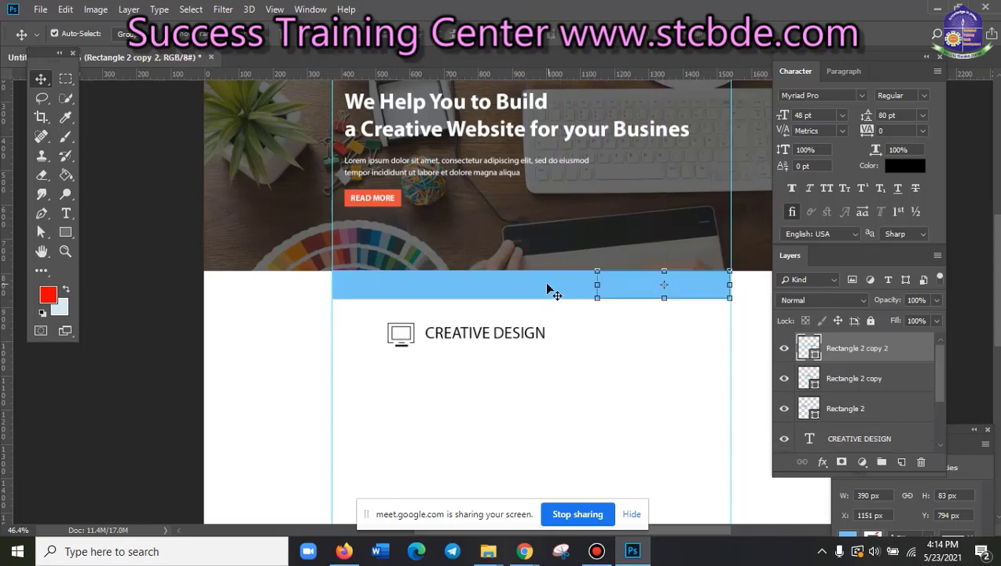
{"action": "left_click", "coordinate": [548, 289]}
{"action": "left_click", "coordinate": [48, 294]}
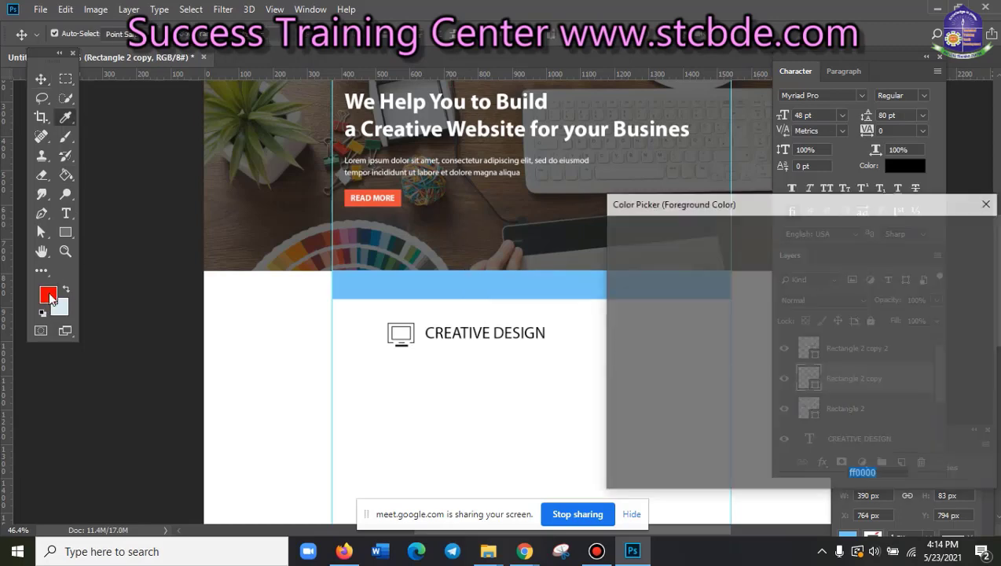
{"action": "left_click", "coordinate": [960, 261]}
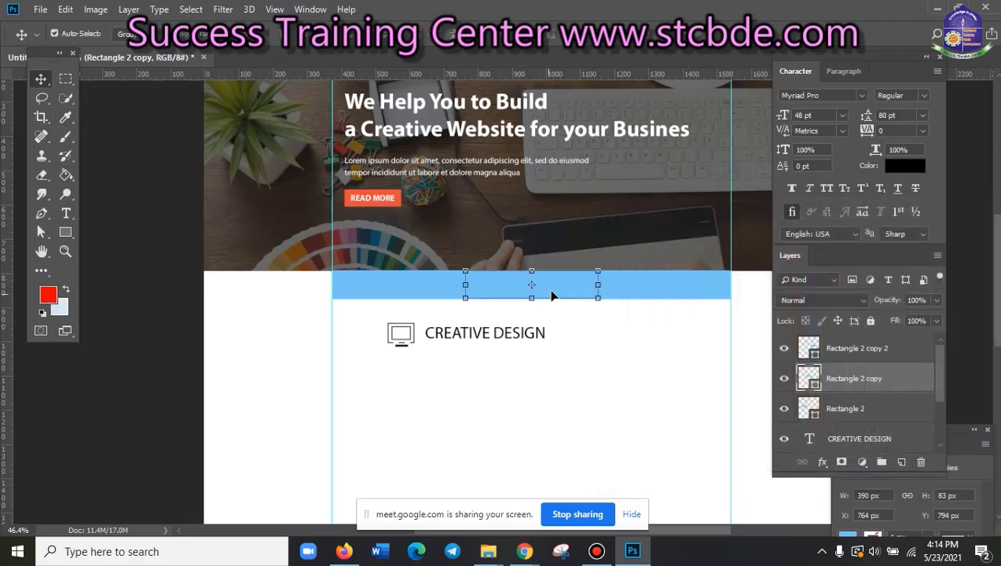
{"action": "left_click", "coordinate": [619, 358]}
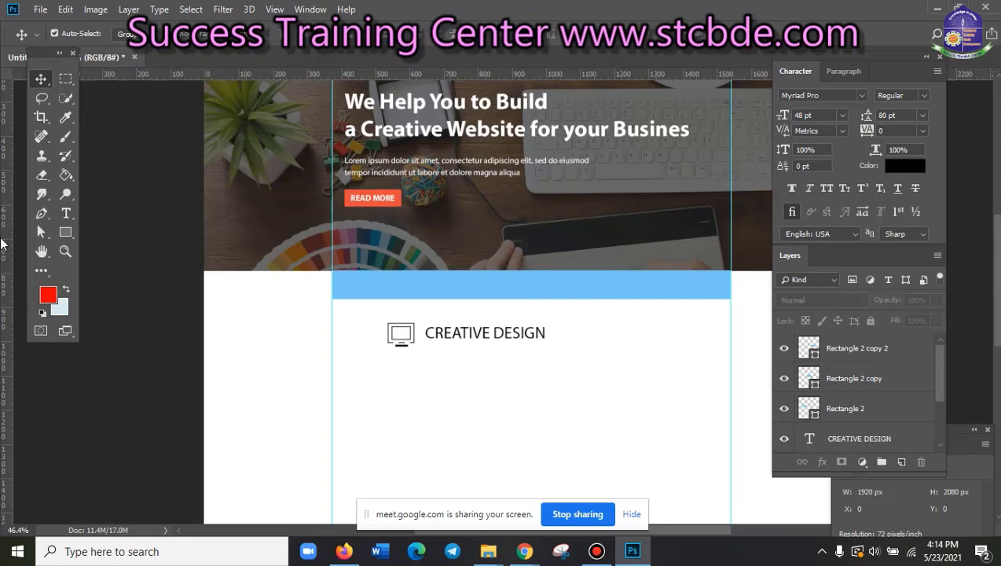
{"action": "left_click_drag", "start_coordinate": [3, 245], "coordinate": [37, 139]}
- Recolour the right segment greyish blue and the middle segment dark navy
{"action": "left_click", "coordinate": [814, 353]}
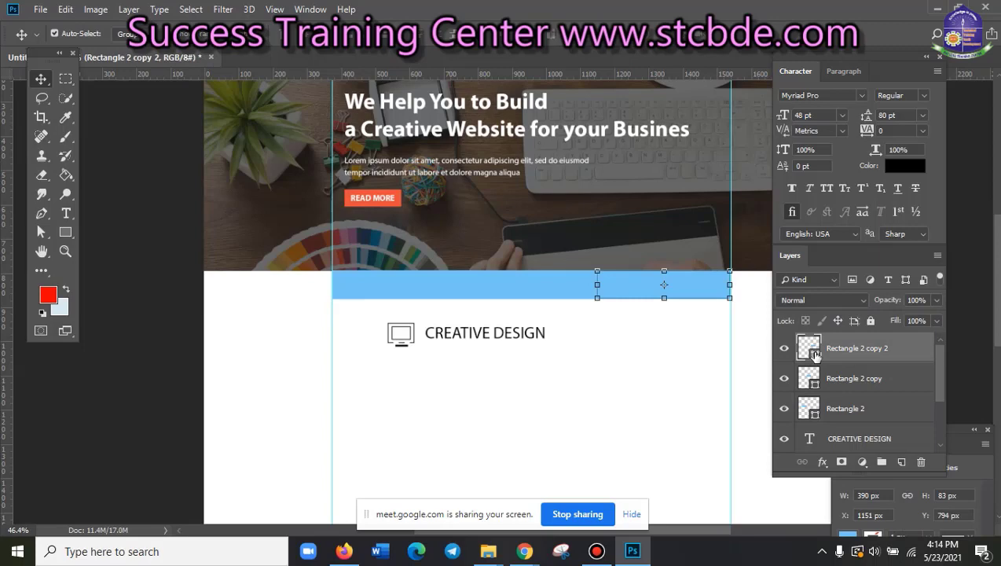
{"action": "double_click", "coordinate": [814, 353]}
{"action": "left_click", "coordinate": [679, 283]}
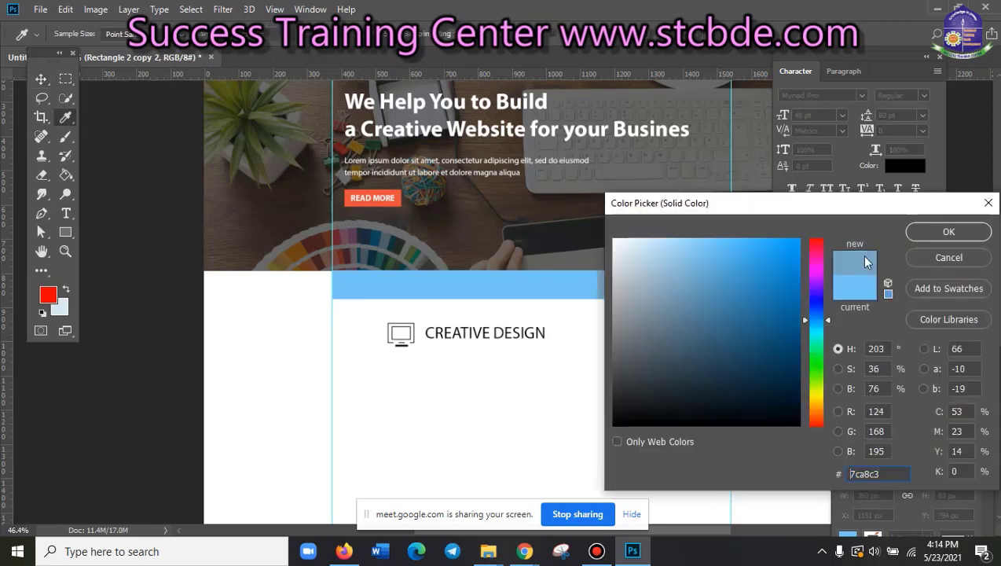
{"action": "left_click", "coordinate": [949, 231]}
{"action": "left_click", "coordinate": [554, 296]}
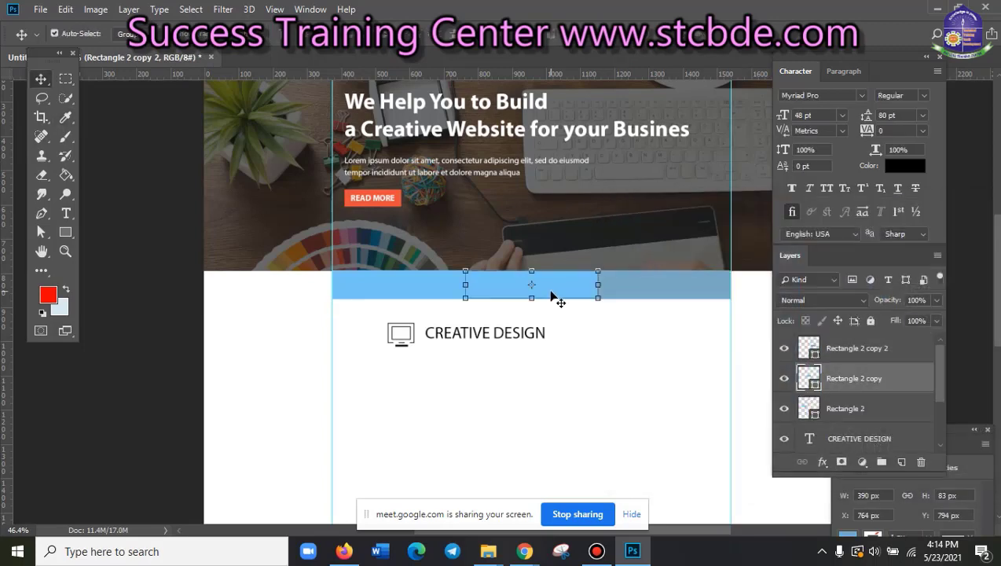
{"action": "double_click", "coordinate": [813, 382]}
{"action": "left_click", "coordinate": [781, 374]}
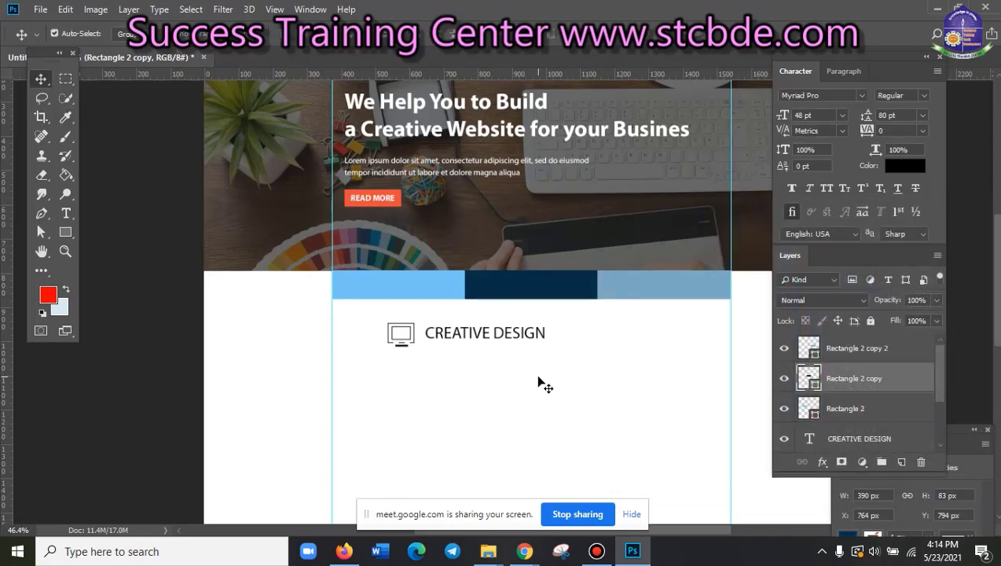
{"action": "left_click", "coordinate": [12, 161]}
- Add vertical guides at both column edges and delete the three bar segments
{"action": "left_click_drag", "start_coordinate": [8, 161], "coordinate": [465, 209]}
{"action": "left_click_drag", "start_coordinate": [7, 223], "coordinate": [598, 229]}
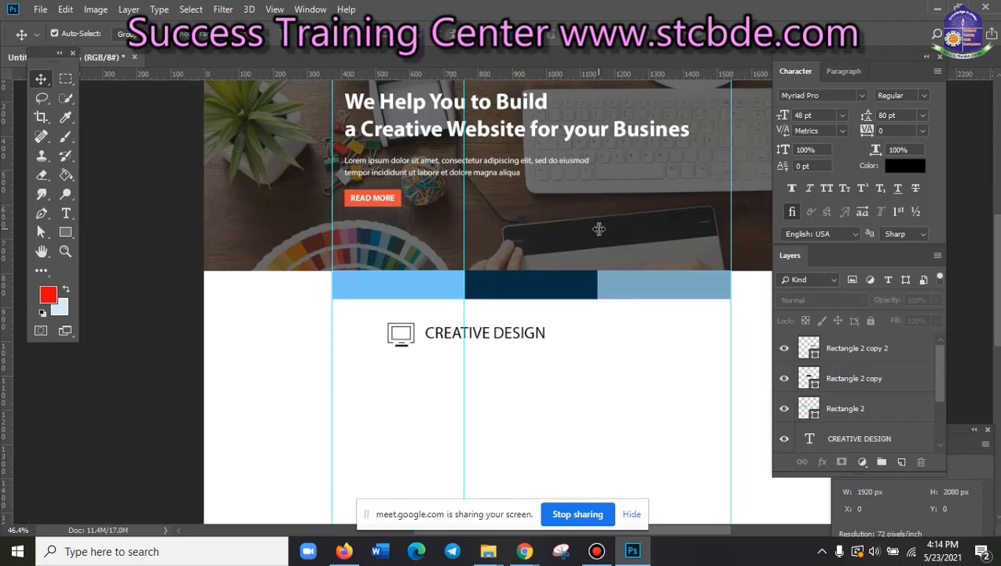
{"action": "left_click", "coordinate": [440, 289]}
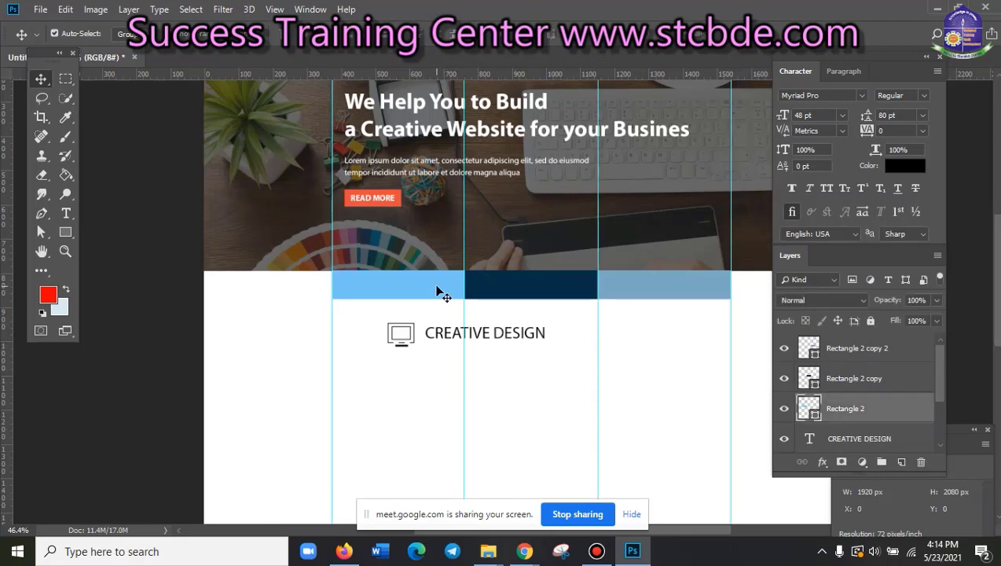
{"action": "left_click", "coordinate": [865, 352], "text": "shift"}
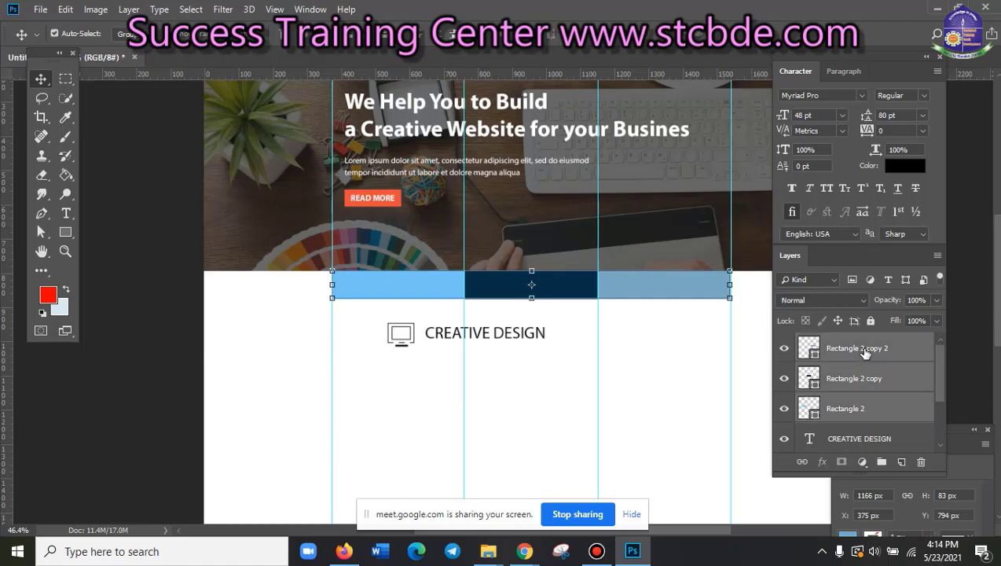
{"action": "key", "text": "Delete"}
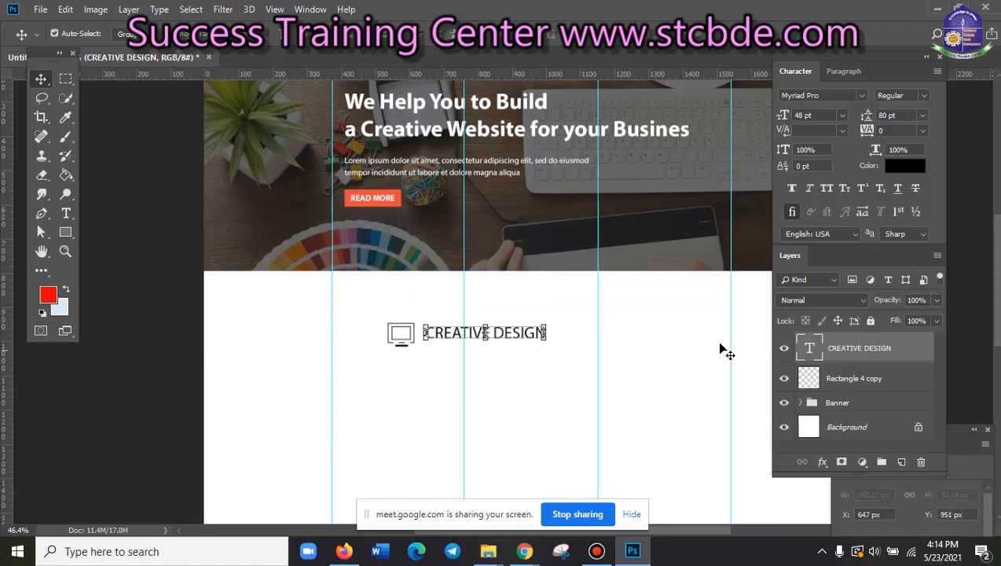
- Move the monitor icon and CREATIVE DESIGN heading to the first column guide and scale them down
{"action": "scroll", "coordinate": [716, 346], "scroll_direction": "up", "scroll_amount": 2}
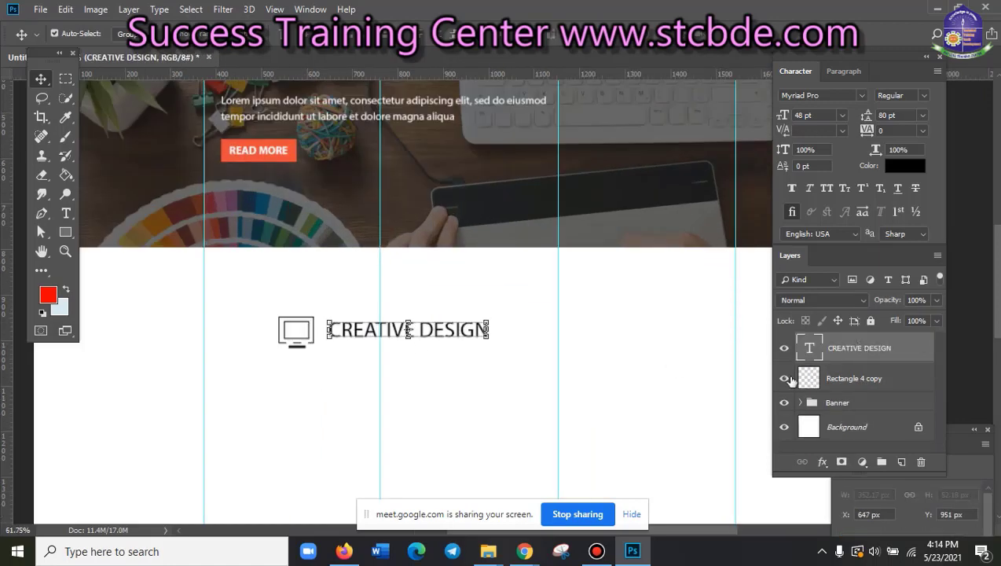
{"action": "left_click", "coordinate": [852, 385], "text": "ctrl"}
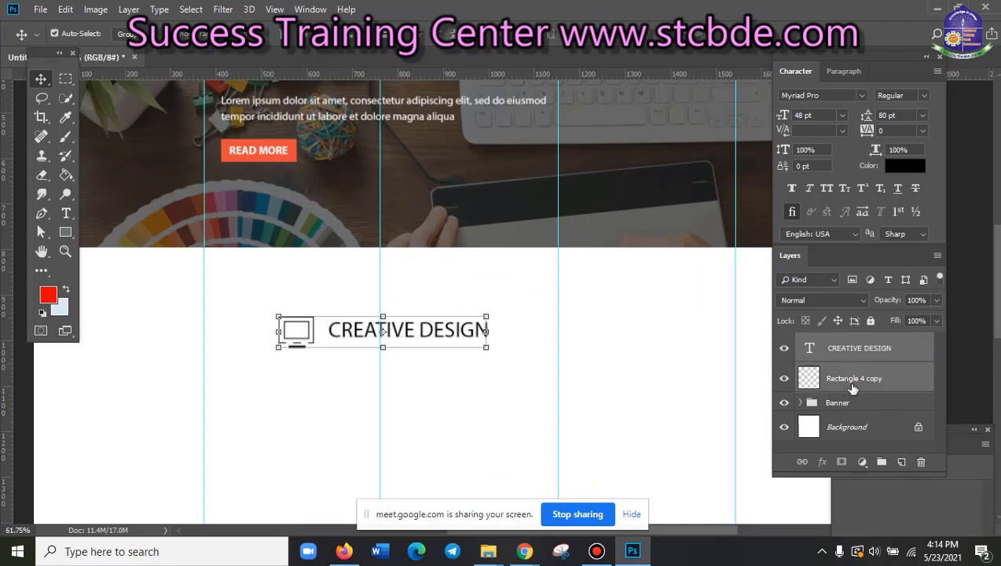
{"action": "scroll", "coordinate": [519, 420], "scroll_direction": "up", "scroll_amount": 3}
{"action": "scroll", "coordinate": [519, 421], "scroll_direction": "down", "scroll_amount": 2}
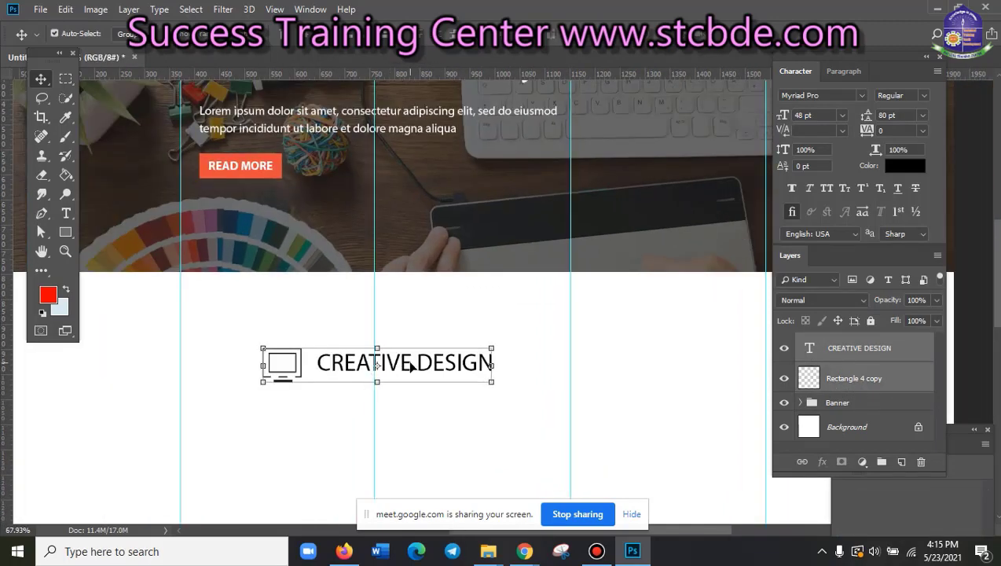
{"action": "left_click_drag", "start_coordinate": [411, 367], "coordinate": [335, 317]}
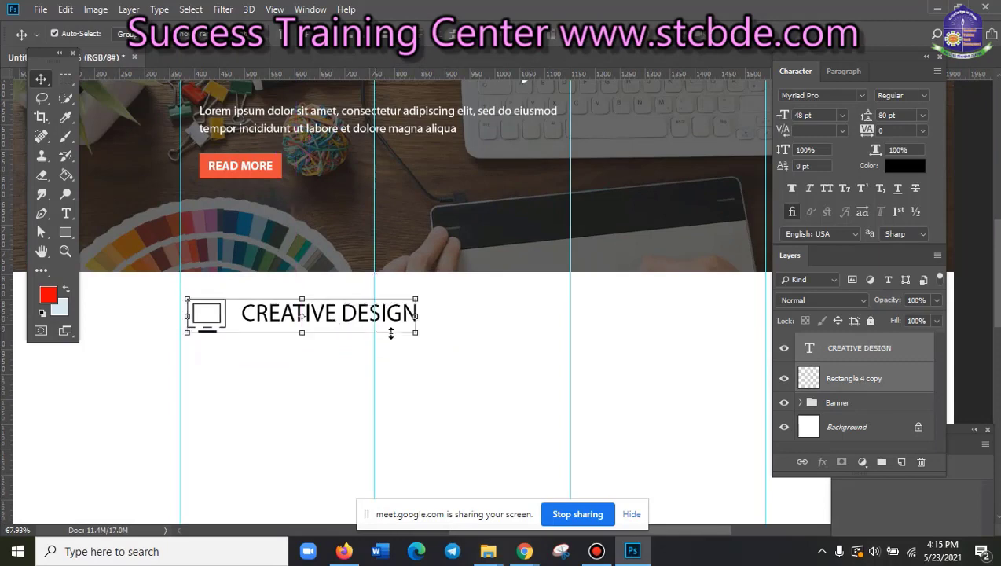
{"action": "mouse_move", "coordinate": [415, 333]}
{"action": "left_mouse_down"}
{"action": "mouse_move", "coordinate": [385, 319]}
{"action": "mouse_move", "coordinate": [313, 325]}
{"action": "left_mouse_up"}
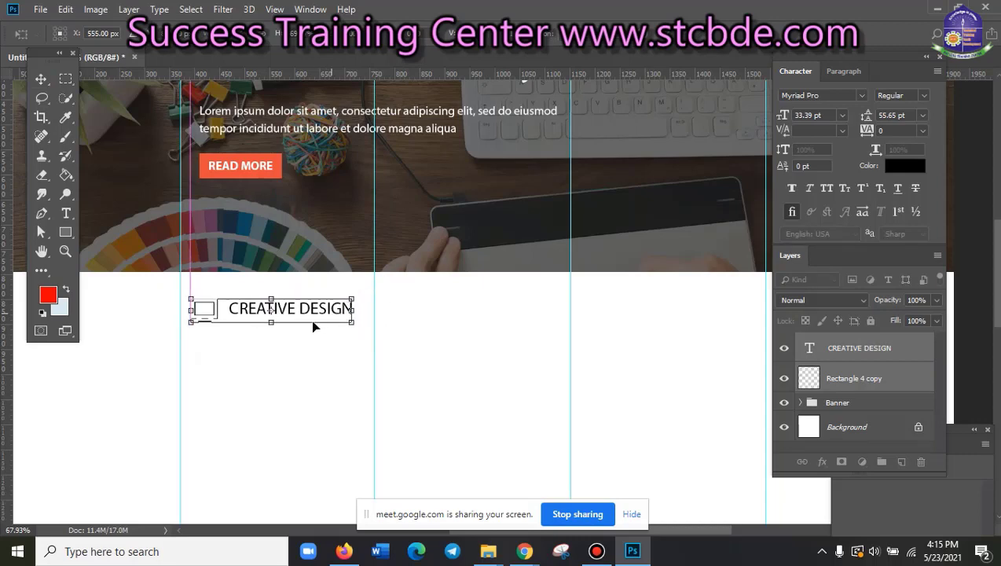
{"action": "left_click", "coordinate": [469, 299]}
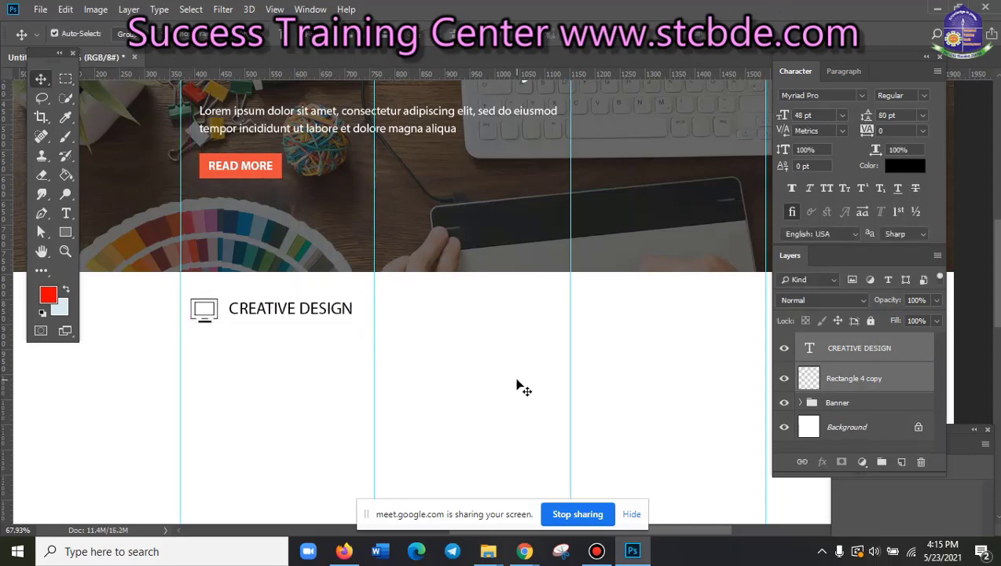
{"action": "scroll", "coordinate": [335, 362], "scroll_direction": "up", "scroll_amount": 1}
{"action": "scroll", "coordinate": [335, 361], "scroll_direction": "down", "scroll_amount": 2}
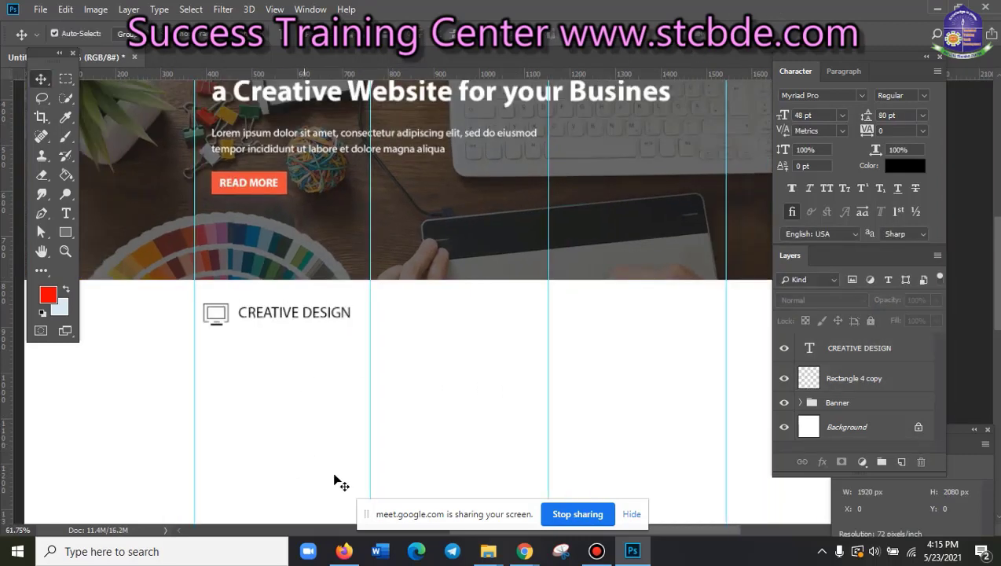
- Copy the Creative Design description paragraph from the Chrome demo page, then return to Photoshop
{"action": "mouse_move", "coordinate": [524, 551]}
{"action": "left_click", "coordinate": [445, 483]}
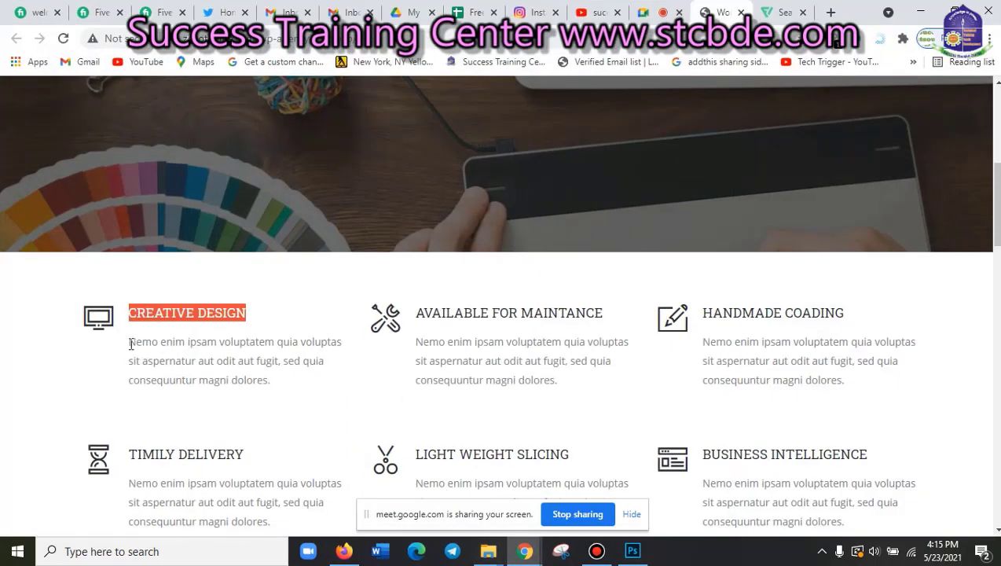
{"action": "left_click_drag", "start_coordinate": [130, 342], "coordinate": [246, 394]}
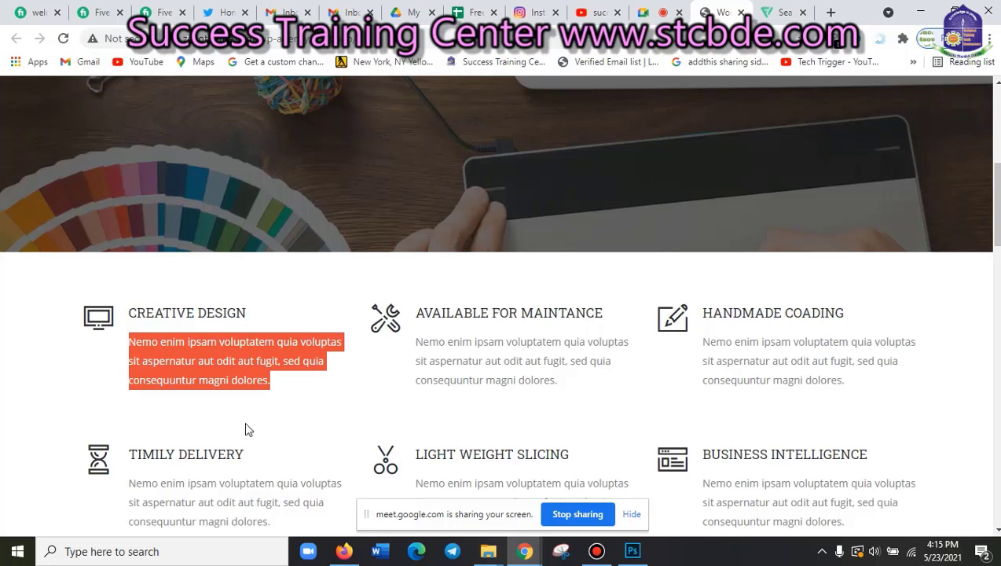
{"action": "key", "text": "alt+Tab"}
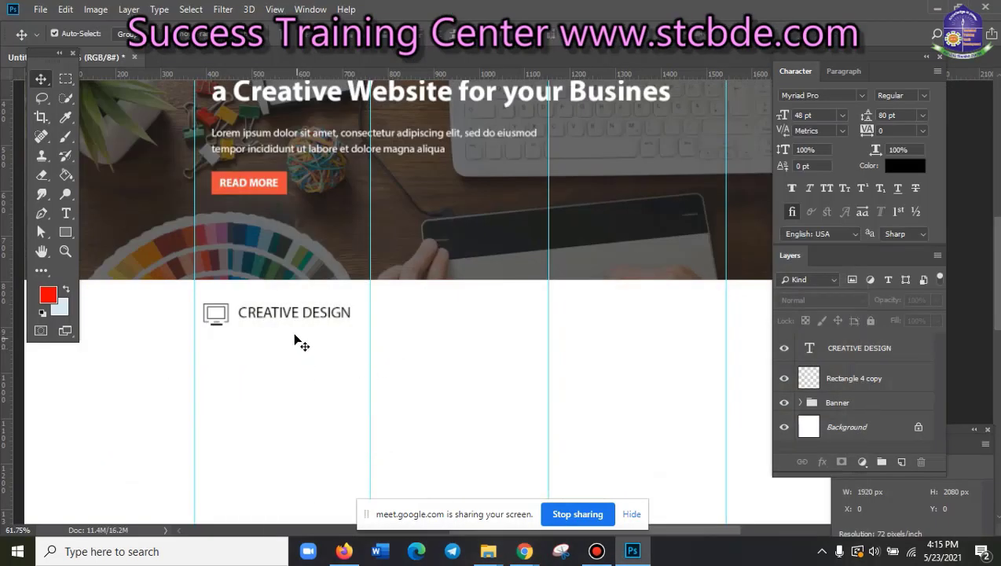
{"action": "left_click", "coordinate": [66, 213]}
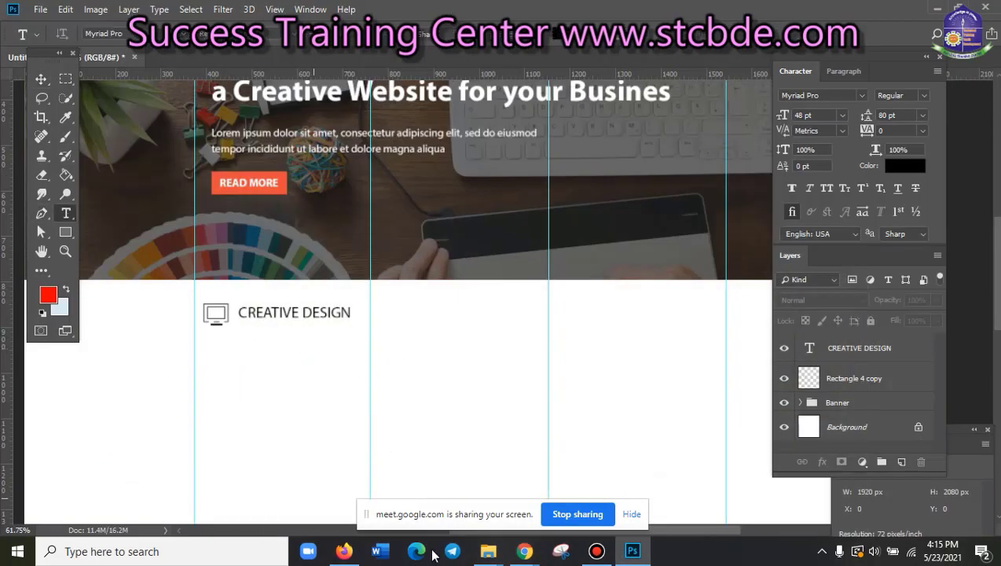
{"action": "left_click", "coordinate": [427, 475]}
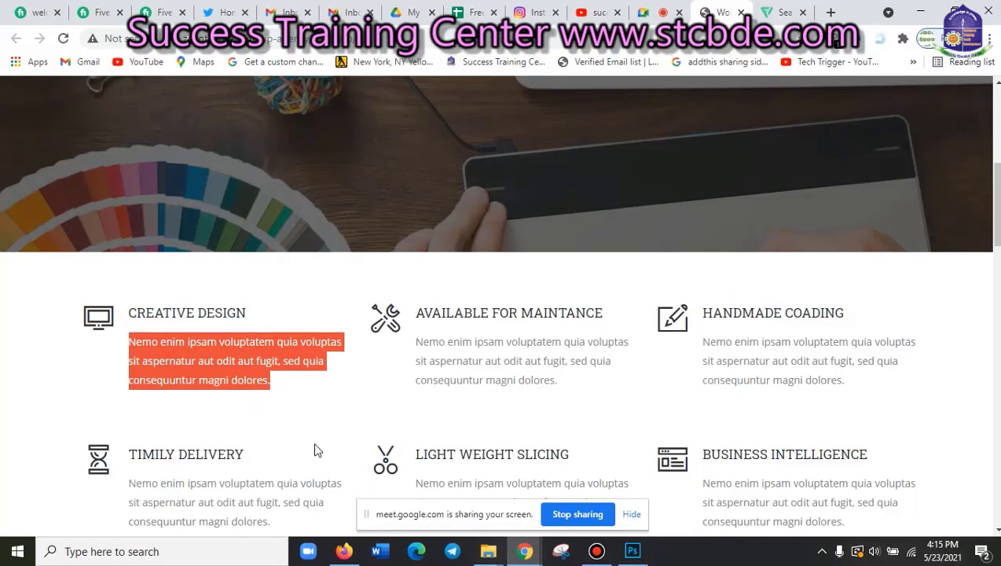
{"action": "left_click", "coordinate": [261, 406]}
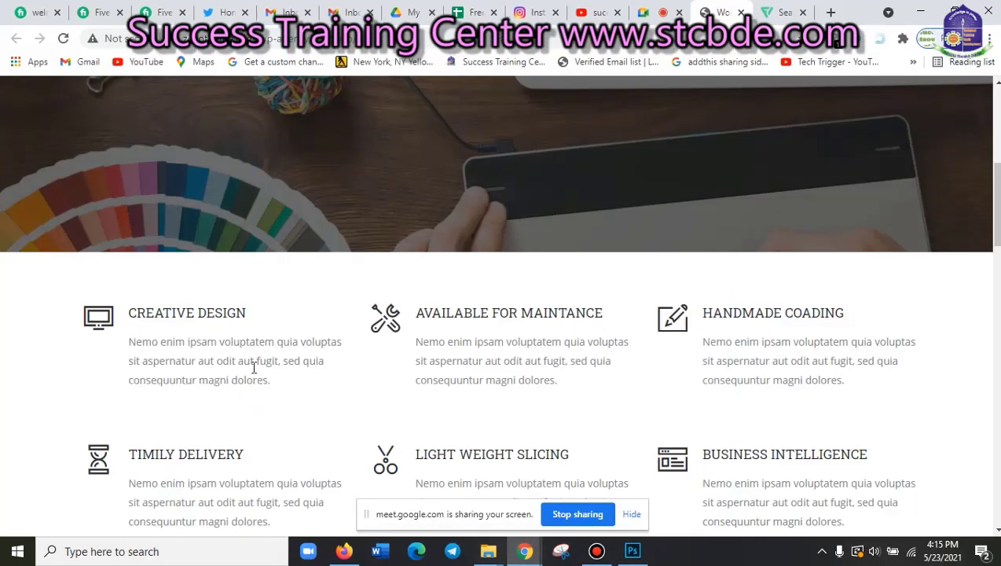
{"action": "left_click", "coordinate": [909, 16]}
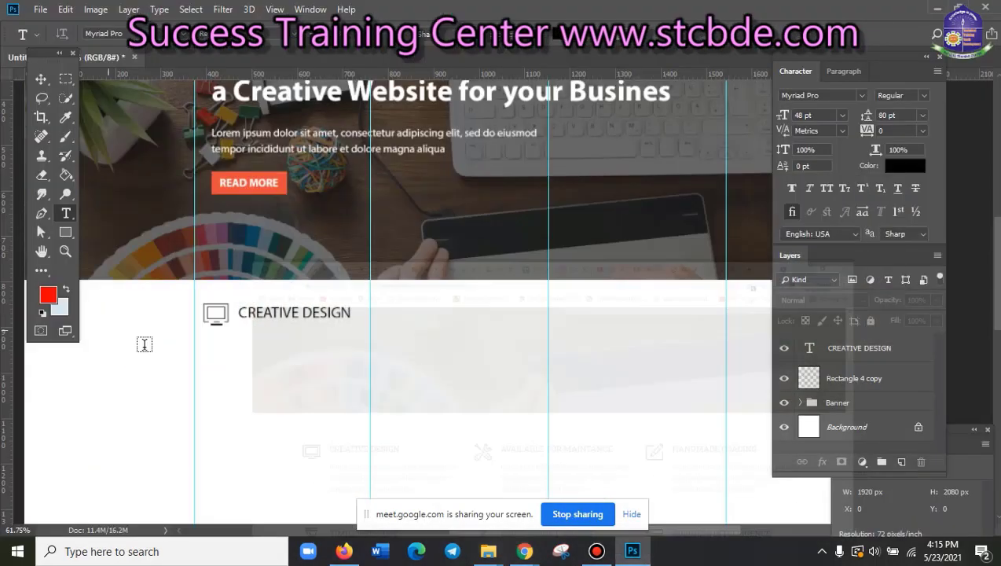
{"action": "scroll", "coordinate": [257, 342], "scroll_direction": "up", "scroll_amount": 1}
- Paste the Nemo enim paragraph on a new text line below CREATIVE DESIGN at 16 pt
{"action": "left_click", "coordinate": [233, 331]}
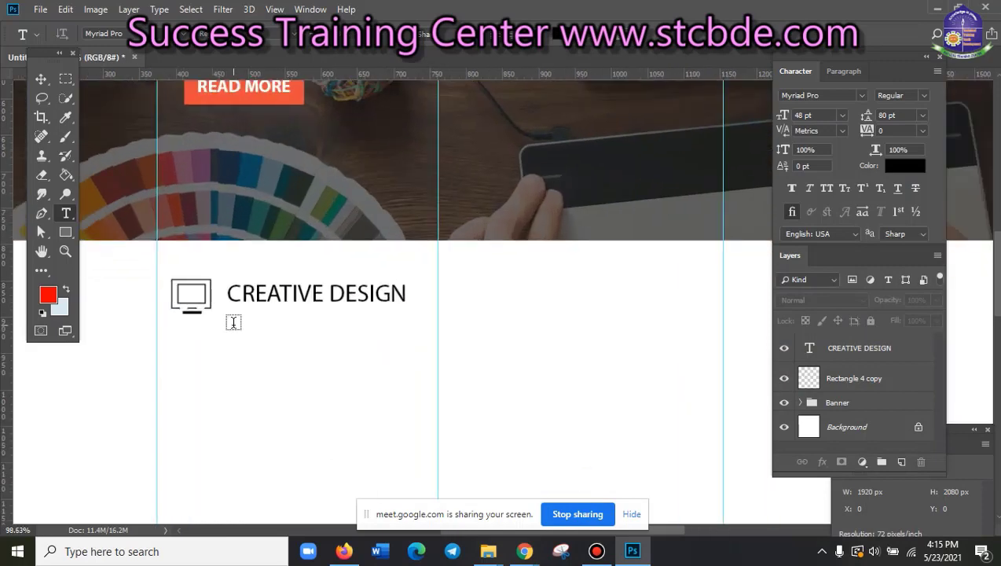
{"action": "key", "text": "ctrl"}
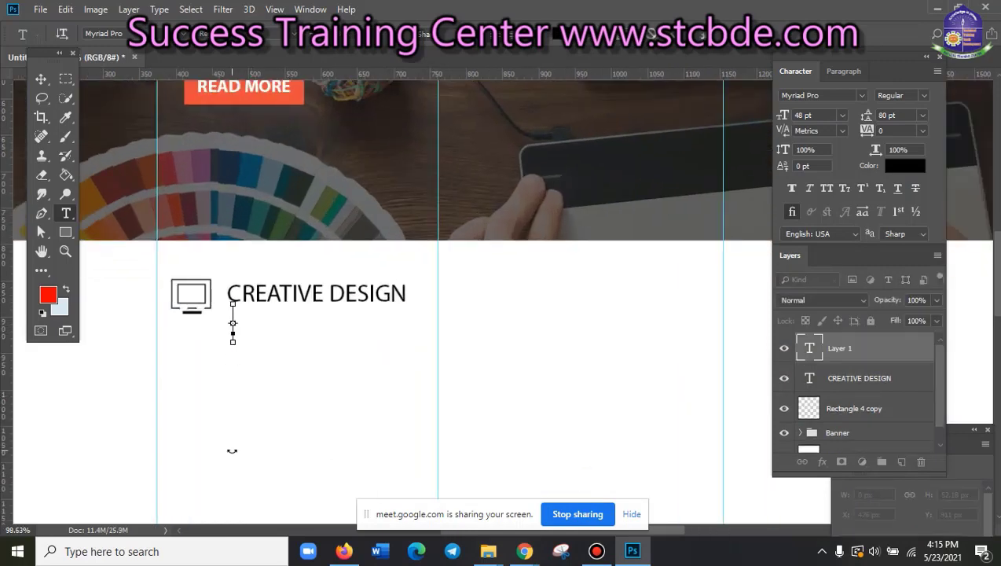
{"action": "key", "text": "ctrl+v"}
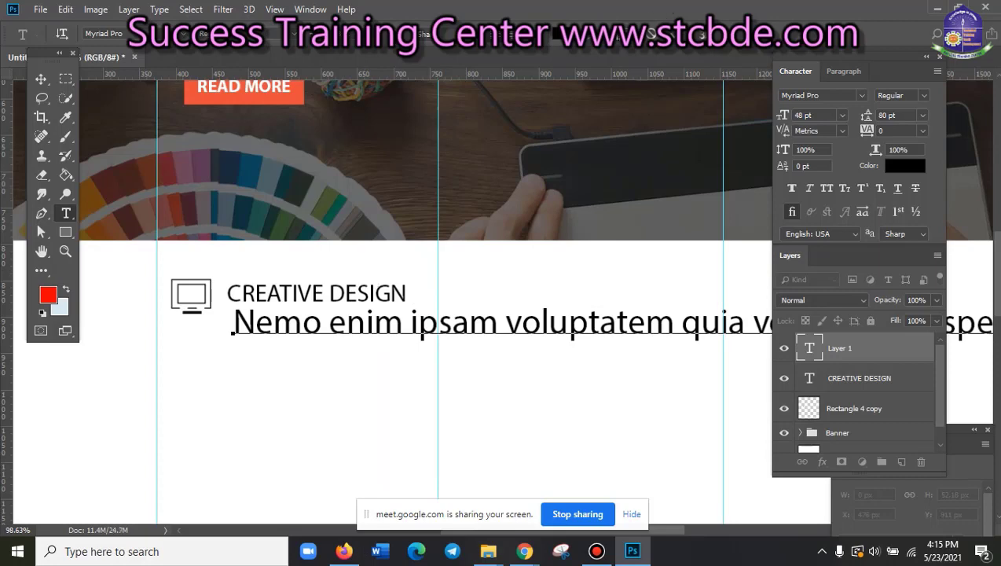
{"action": "left_click", "coordinate": [292, 36]}
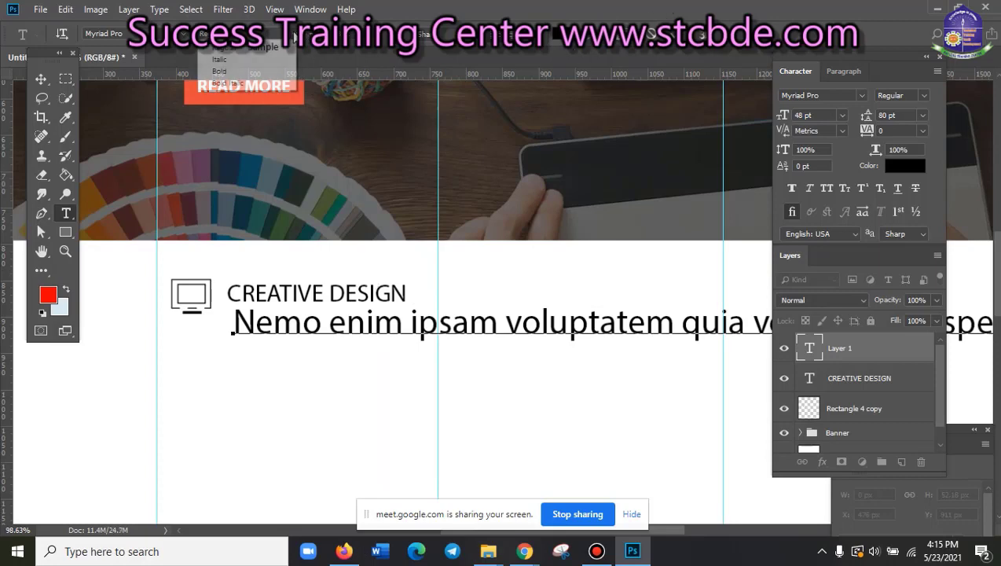
{"action": "key", "text": "Escape"}
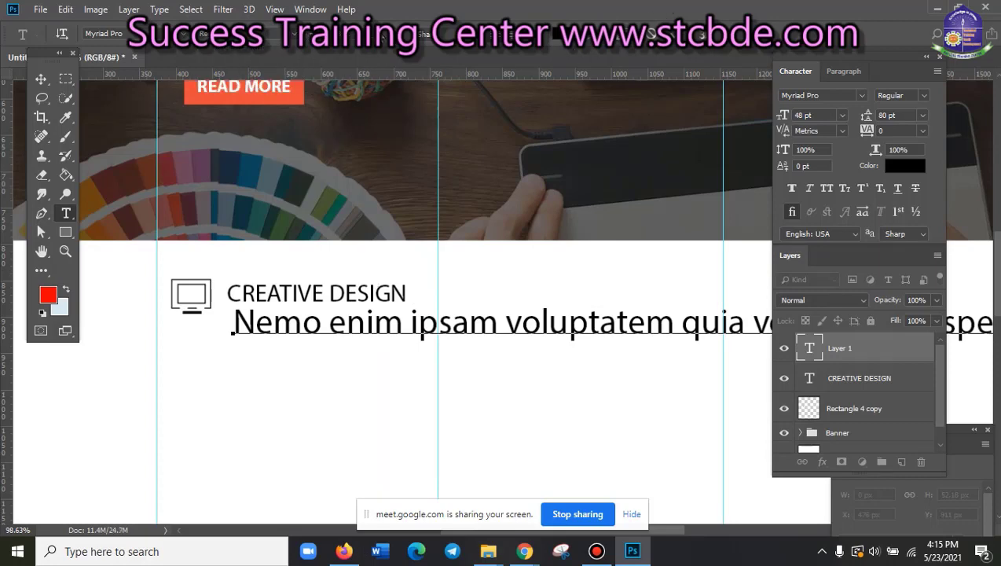
{"action": "left_click", "coordinate": [383, 33]}
{"action": "left_click", "coordinate": [364, 146]}
{"action": "left_click", "coordinate": [41, 80]}
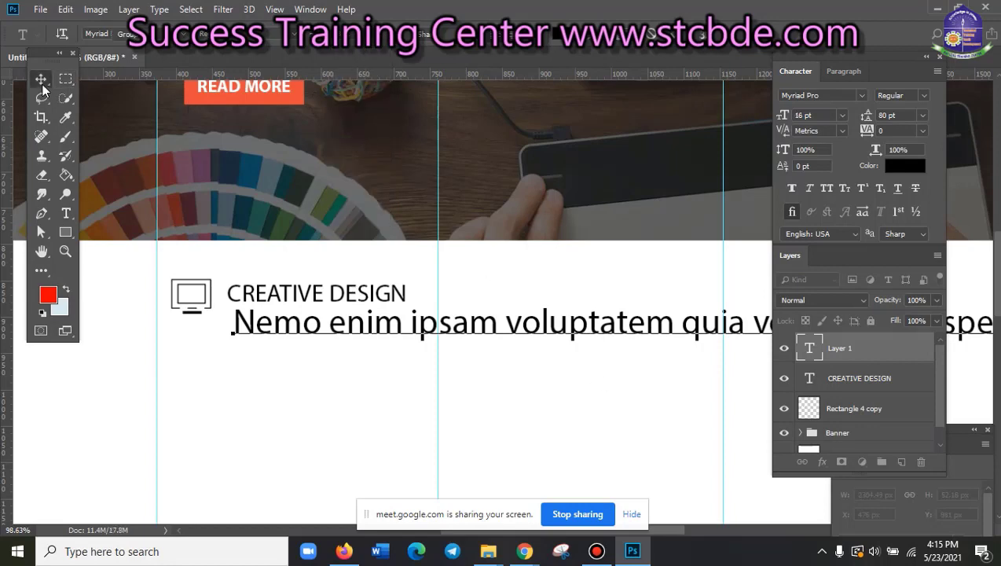
- Resize the whole paragraph text to 18 pt
{"action": "double_click", "coordinate": [810, 348]}
{"action": "left_click", "coordinate": [384, 42]}
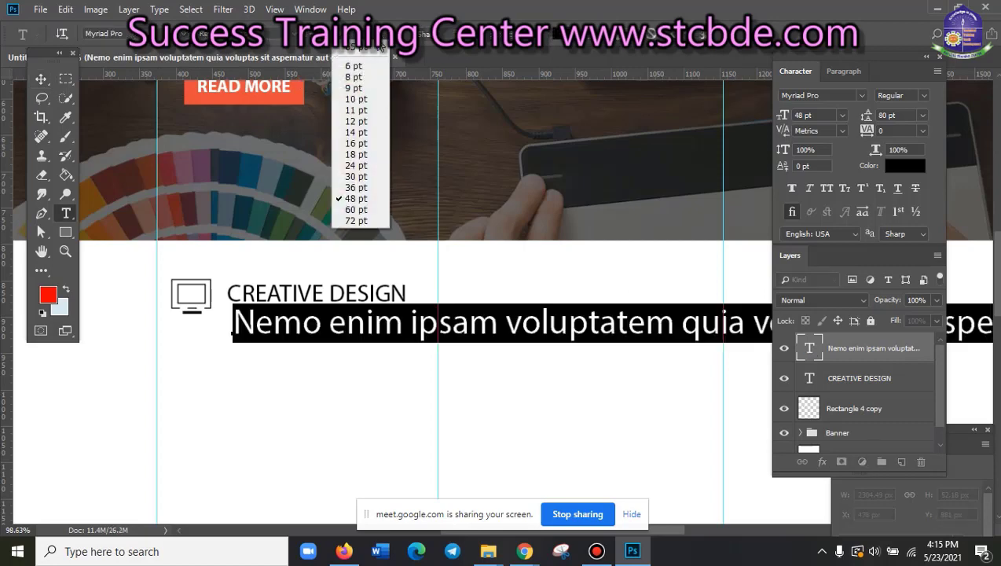
{"action": "left_click", "coordinate": [358, 143]}
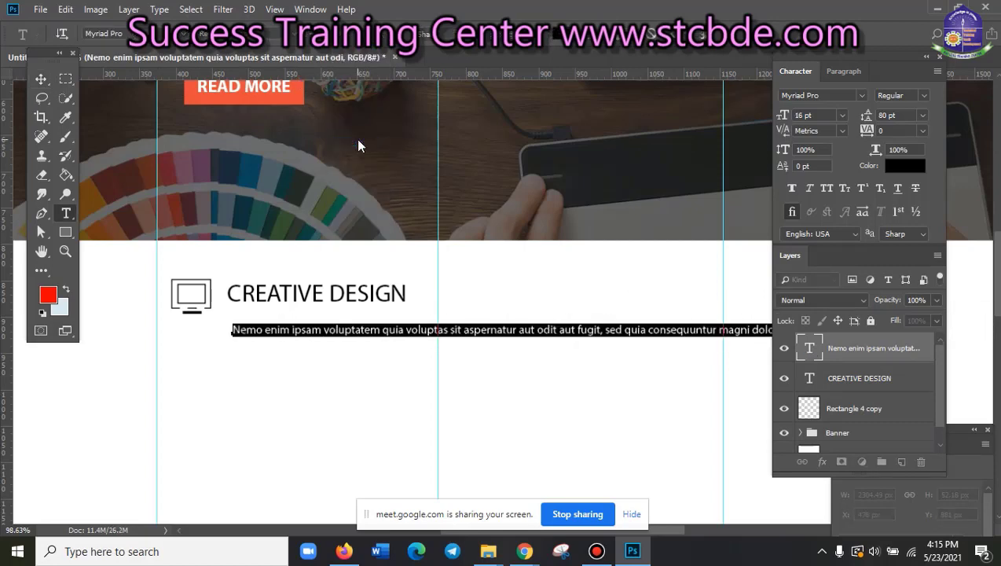
{"action": "left_click", "coordinate": [384, 43]}
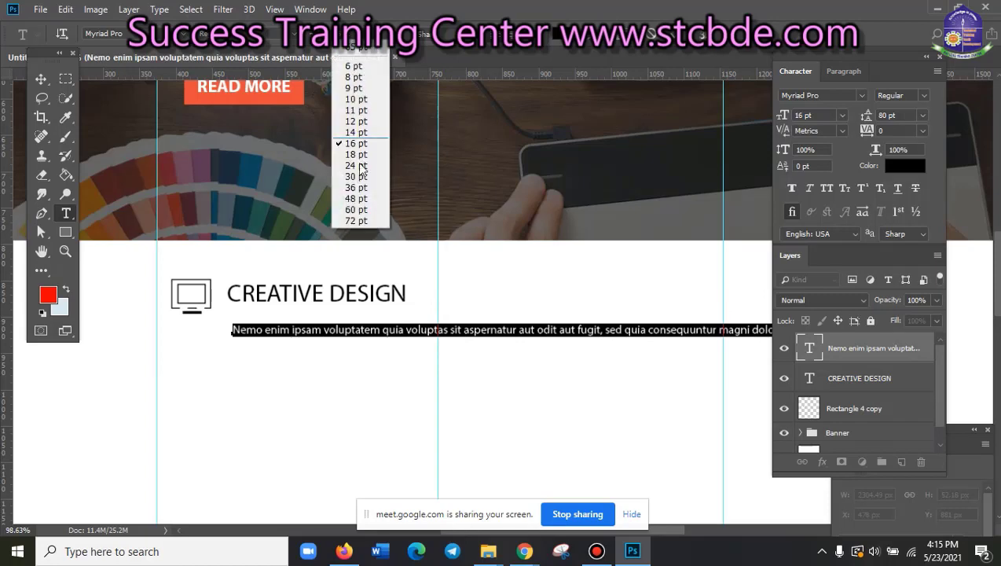
{"action": "left_click", "coordinate": [358, 153]}
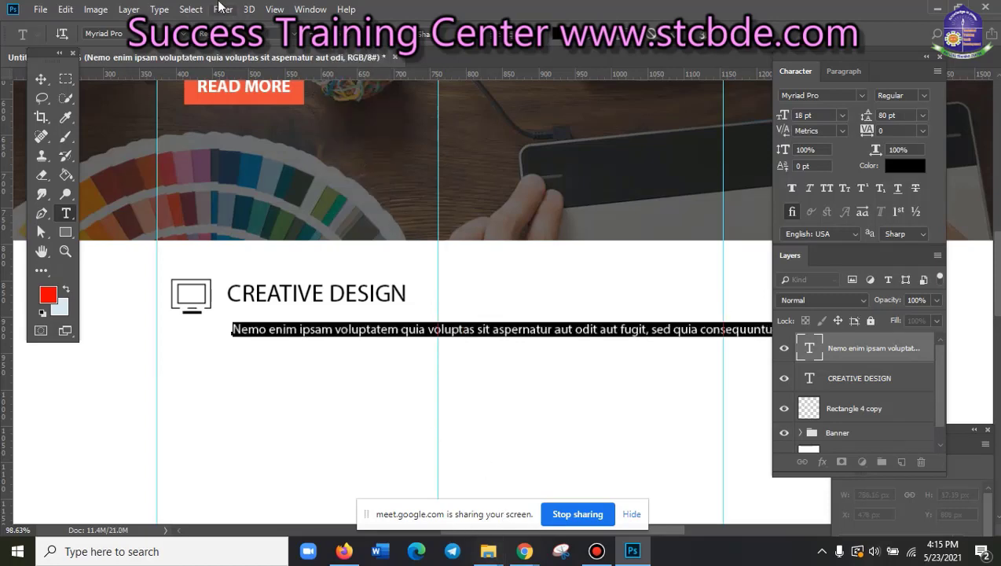
{"action": "left_click", "coordinate": [40, 79]}
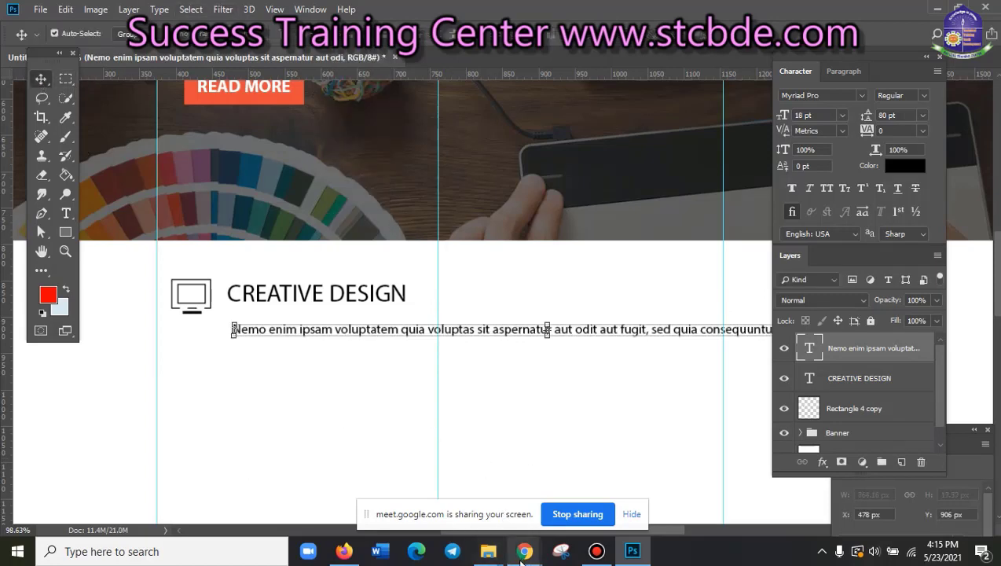
{"action": "key", "text": "alt+Tab"}
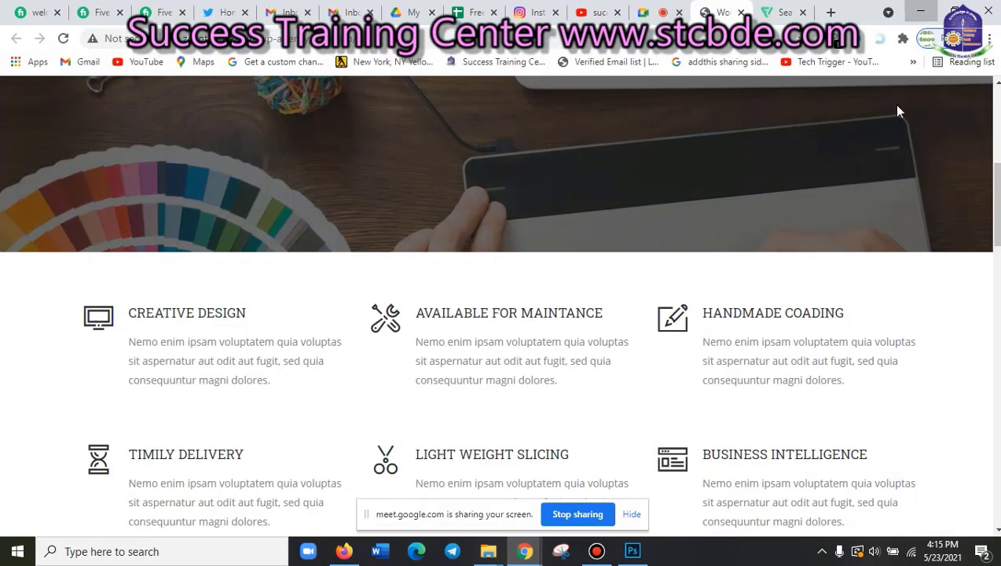
- Break the paragraph into three lines after 'voluptas' and 'sed quia', shifting it left under the heading
{"action": "key", "text": "alt+Tab"}
{"action": "double_click", "coordinate": [810, 347]}
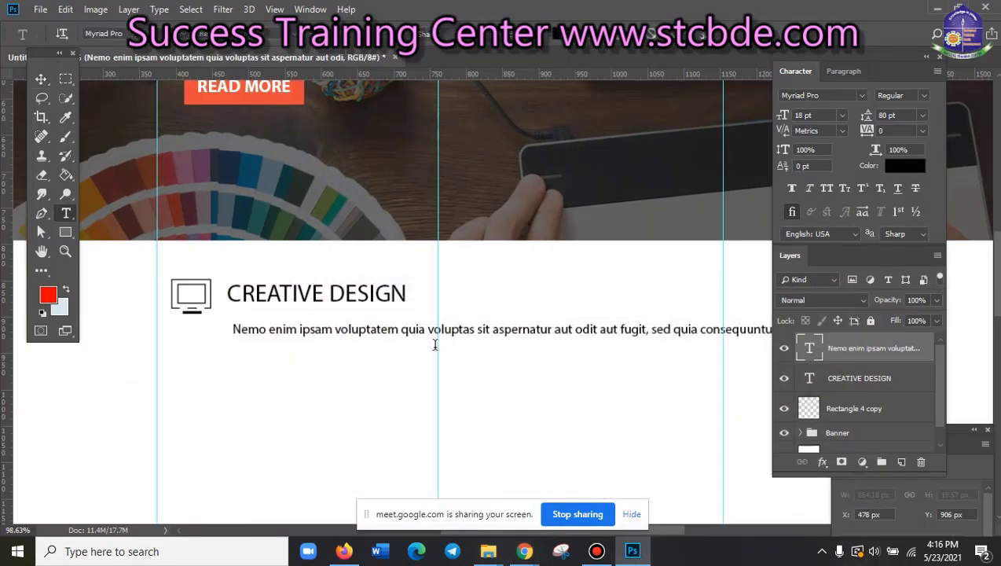
{"action": "left_click", "coordinate": [477, 329]}
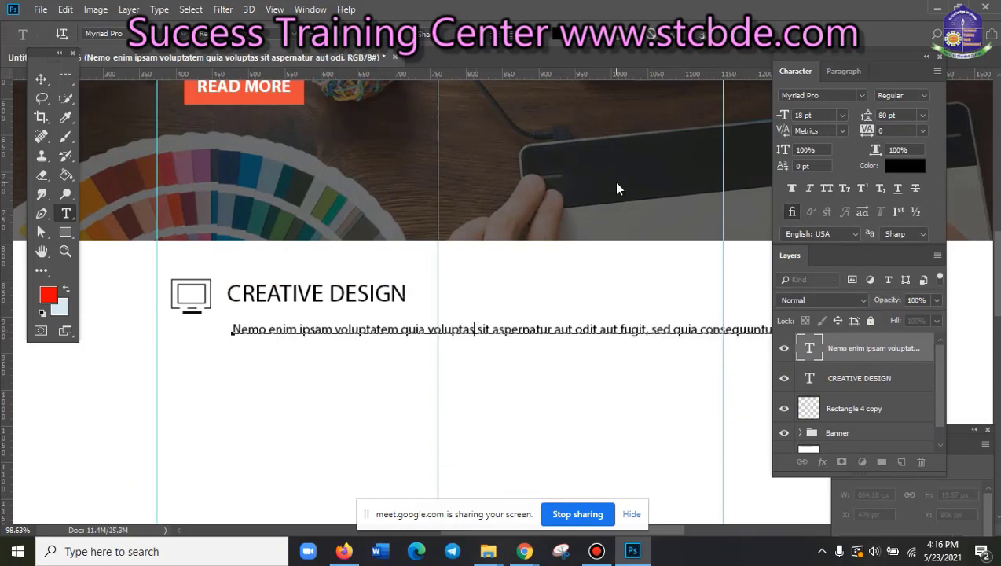
{"action": "key", "text": "Return"}
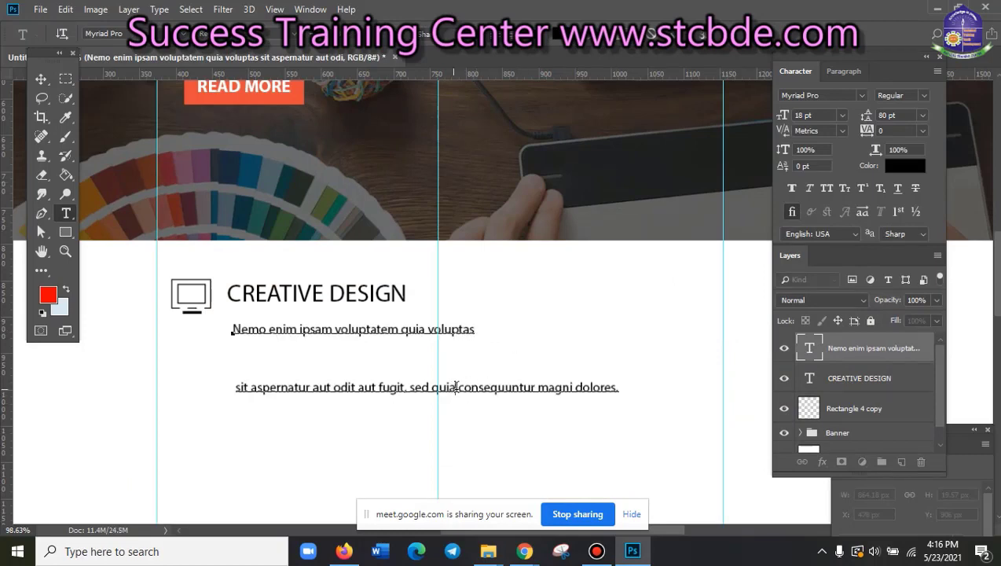
{"action": "key", "text": "Return"}
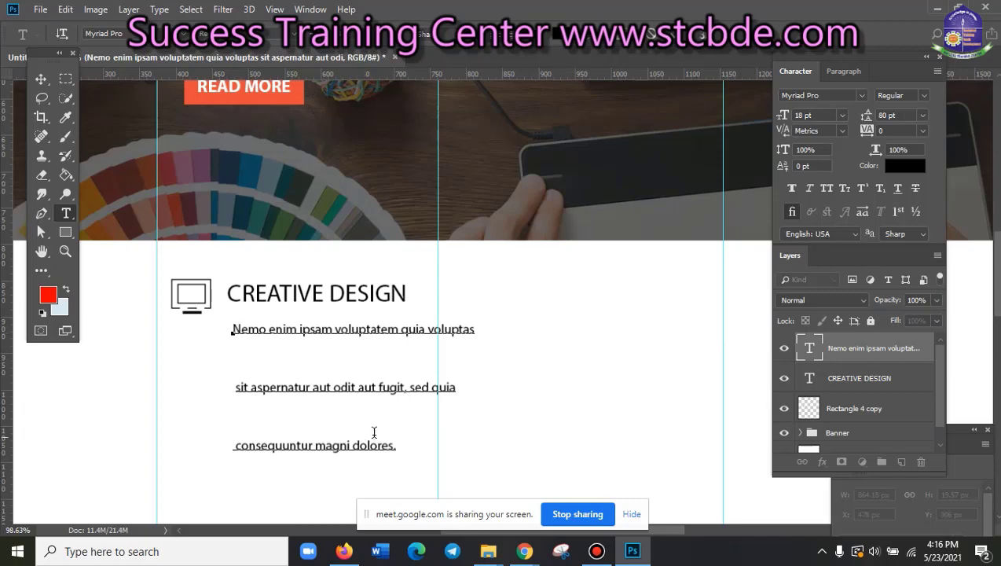
{"action": "mouse_move", "coordinate": [409, 462]}
{"action": "left_mouse_down"}
{"action": "mouse_move", "coordinate": [372, 396]}
{"action": "mouse_move", "coordinate": [390, 462]}
{"action": "left_mouse_up"}
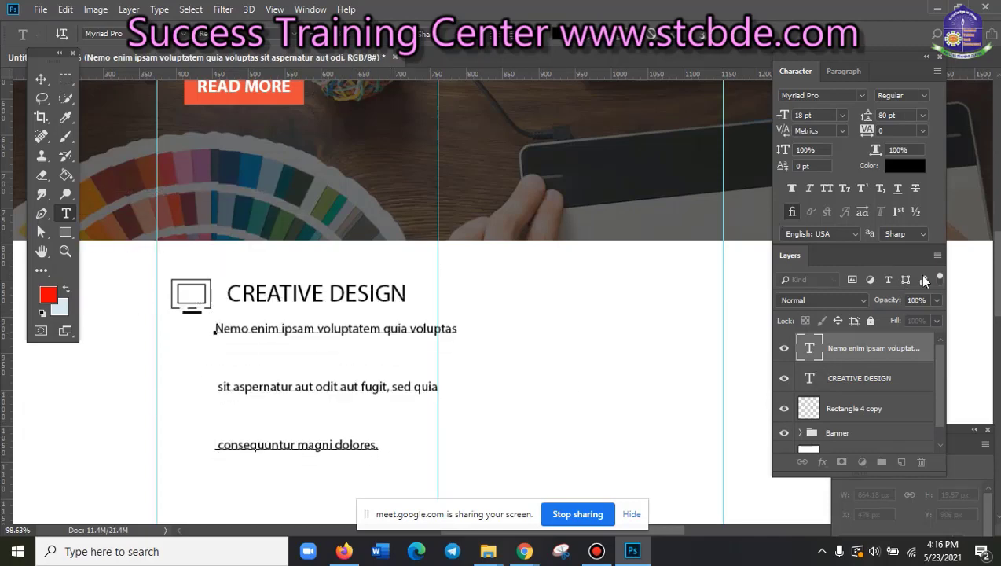
- Tighten the paragraph's line spacing from 48 pt to 35 pt
{"action": "left_click", "coordinate": [923, 117]}
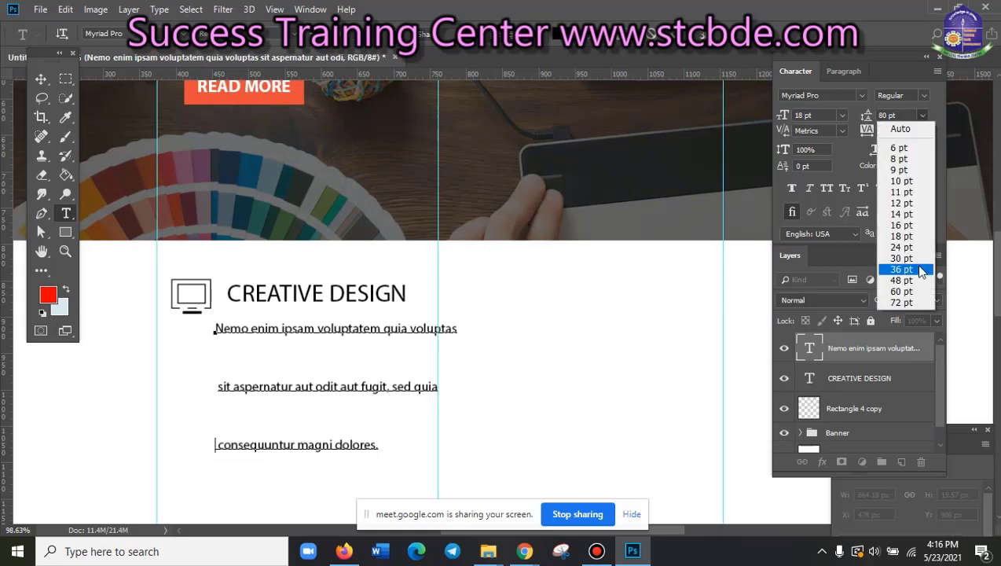
{"action": "left_click", "coordinate": [912, 281]}
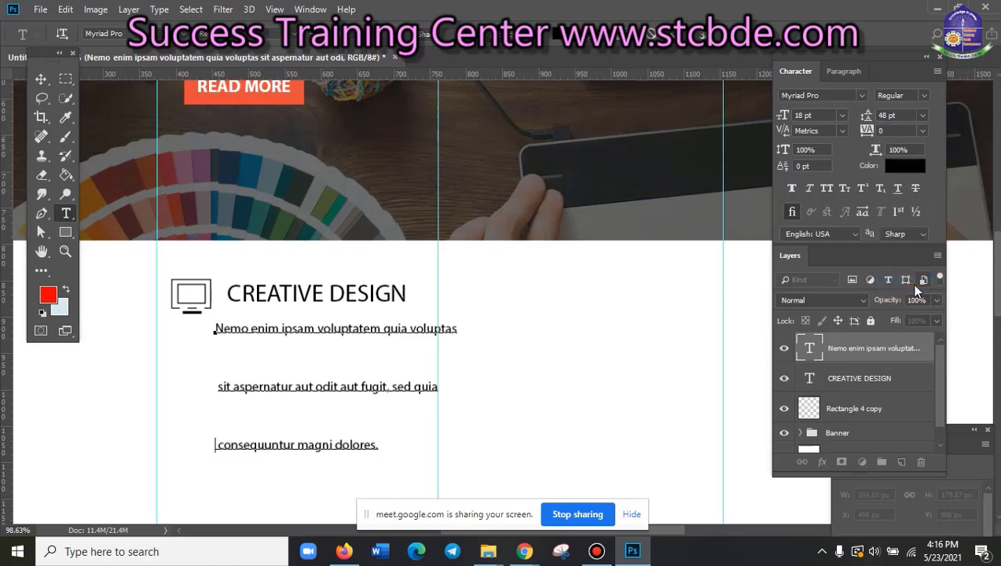
{"action": "left_click", "coordinate": [41, 79]}
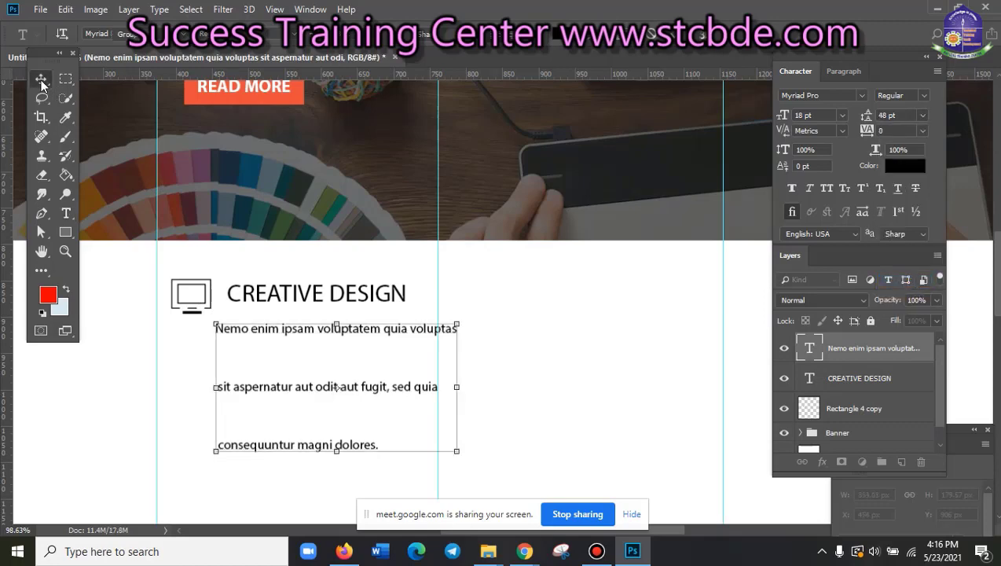
{"action": "left_click", "coordinate": [921, 115]}
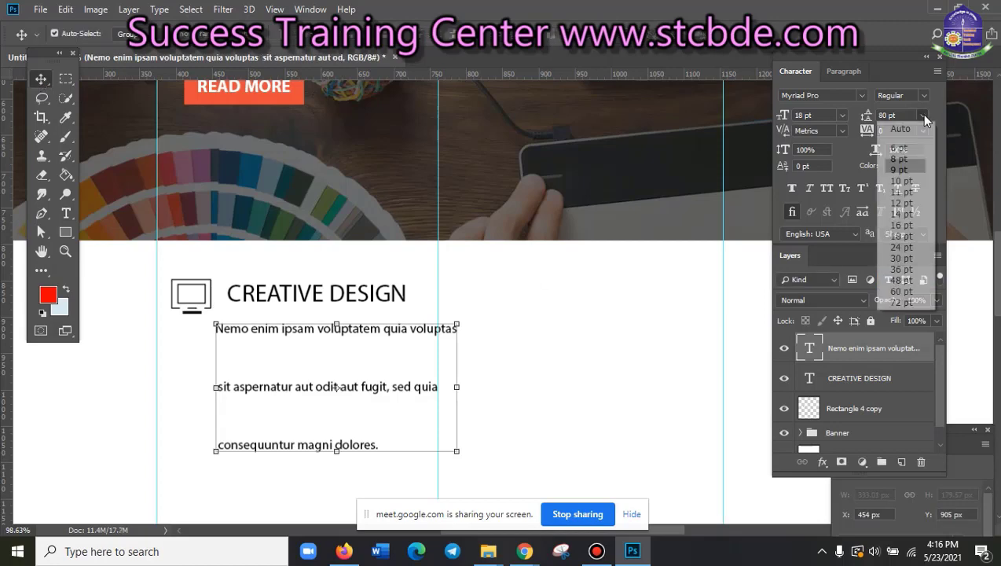
{"action": "left_click", "coordinate": [911, 280]}
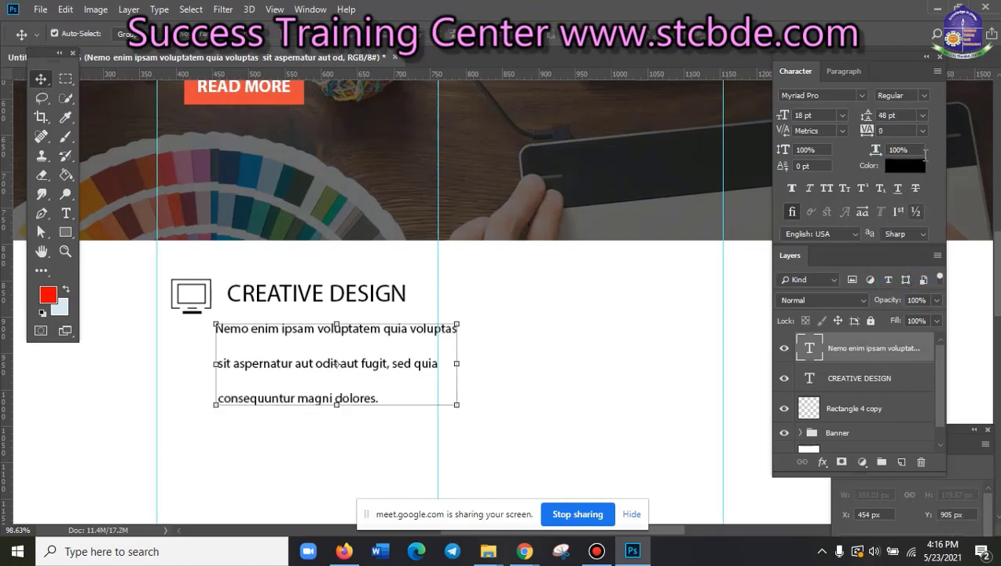
{"action": "double_click", "coordinate": [887, 115]}
{"action": "type", "text": "35"}
{"action": "key", "text": "Return"}
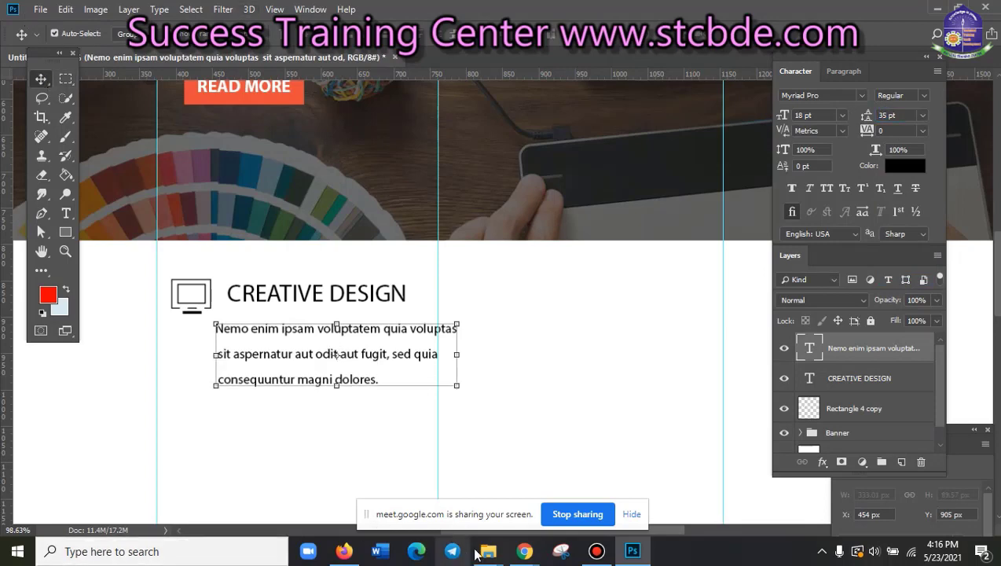
{"action": "mouse_move", "coordinate": [524, 551]}
{"action": "left_click", "coordinate": [432, 491]}
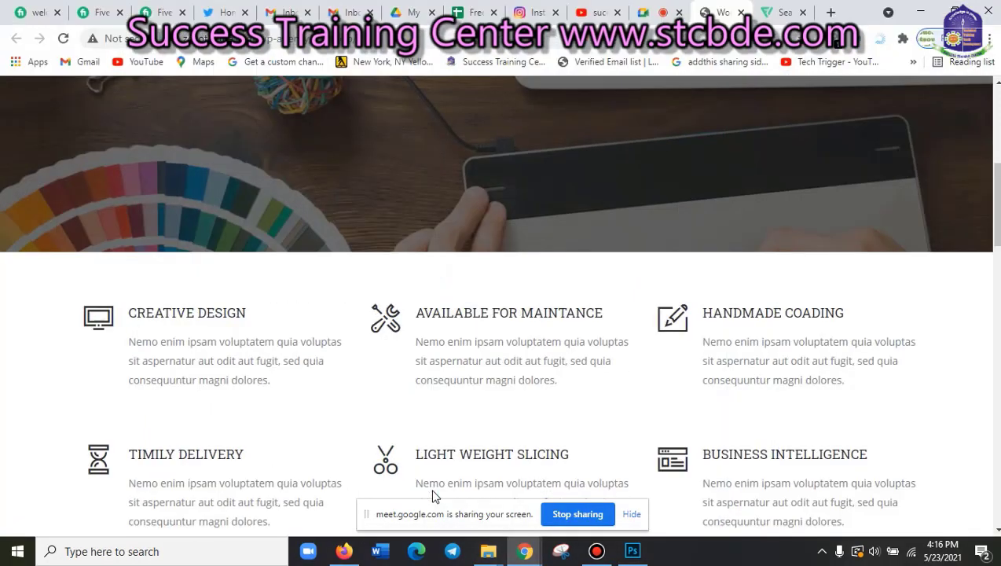
- Set the paragraph's line spacing to 25 pt
{"action": "left_click", "coordinate": [916, 9]}
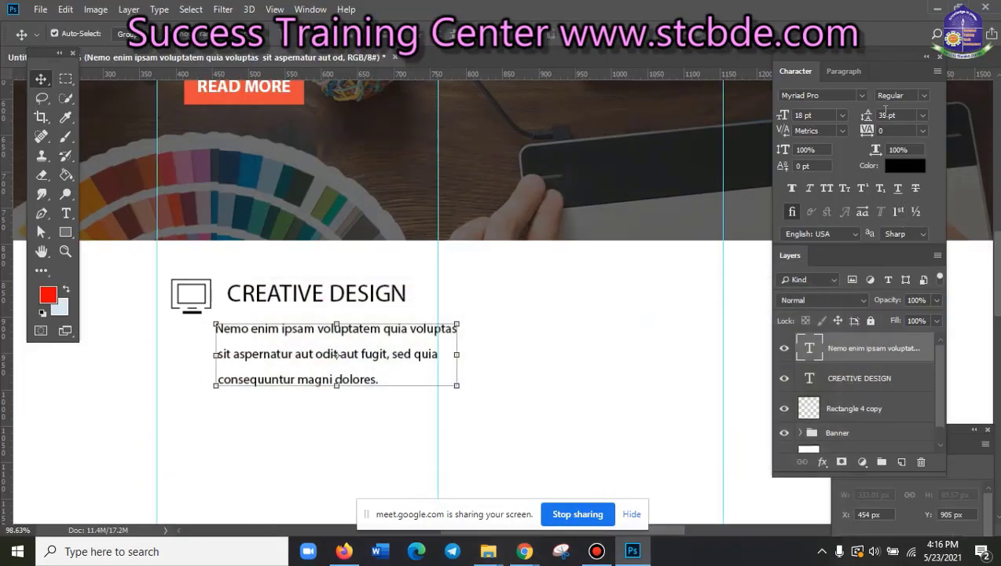
{"action": "type", "text": "2"}
{"action": "key", "text": "Return"}
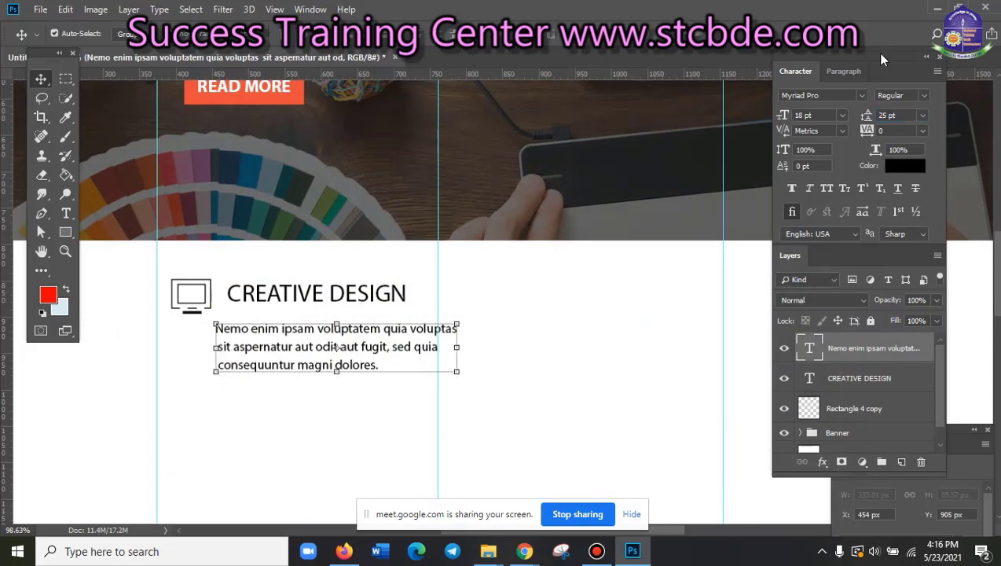
{"action": "left_click", "coordinate": [416, 417]}
- Scale the paragraph down to about 15.24 pt with 21.16 pt leading beneath CREATIVE DESIGN
{"action": "left_click", "coordinate": [378, 334]}
{"action": "mouse_move", "coordinate": [458, 369]}
{"action": "left_mouse_down"}
{"action": "mouse_move", "coordinate": [395, 332]}
{"action": "mouse_move", "coordinate": [436, 355]}
{"action": "left_mouse_up"}
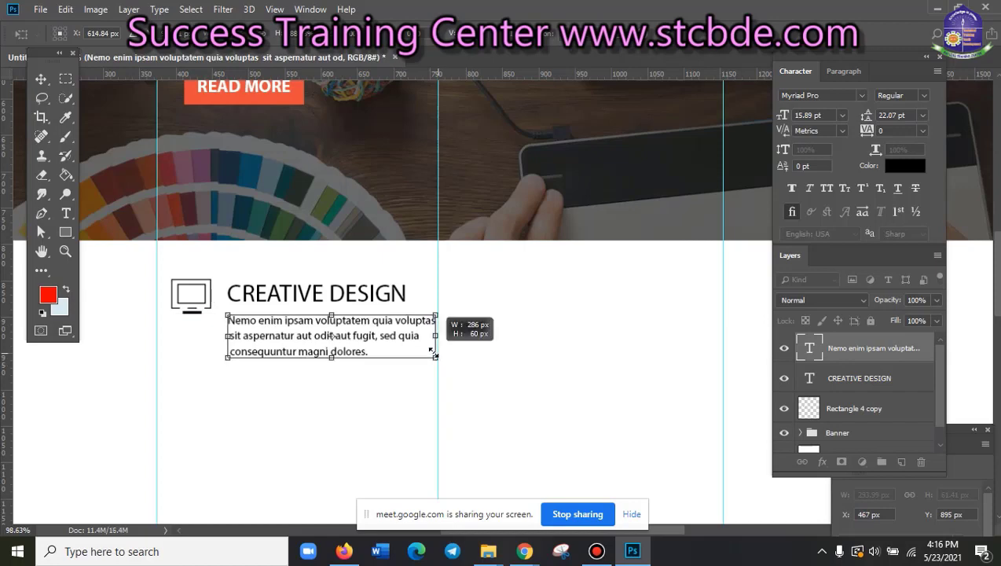
{"action": "key", "text": "Return"}
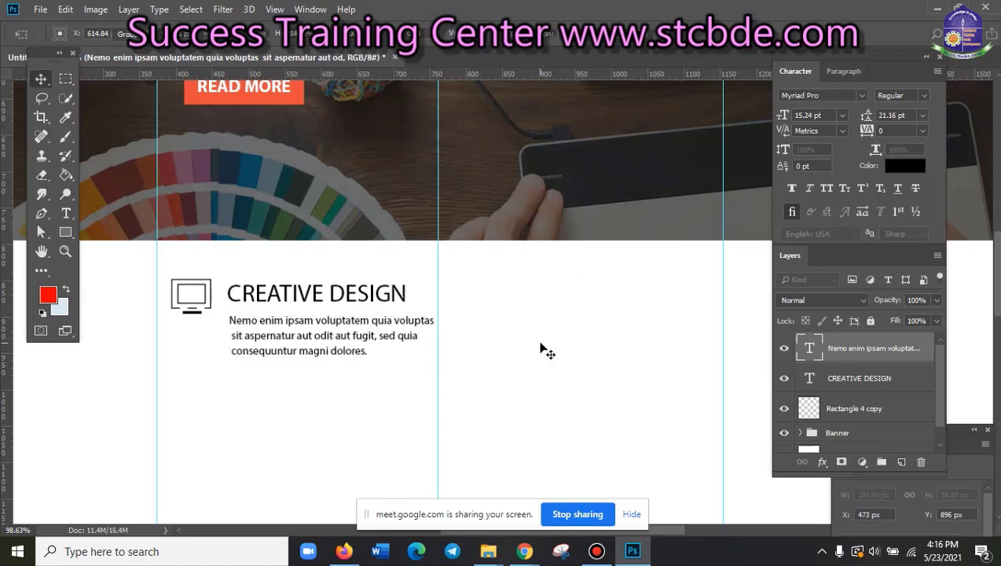
{"action": "left_click", "coordinate": [534, 365]}
{"action": "left_click", "coordinate": [313, 330]}
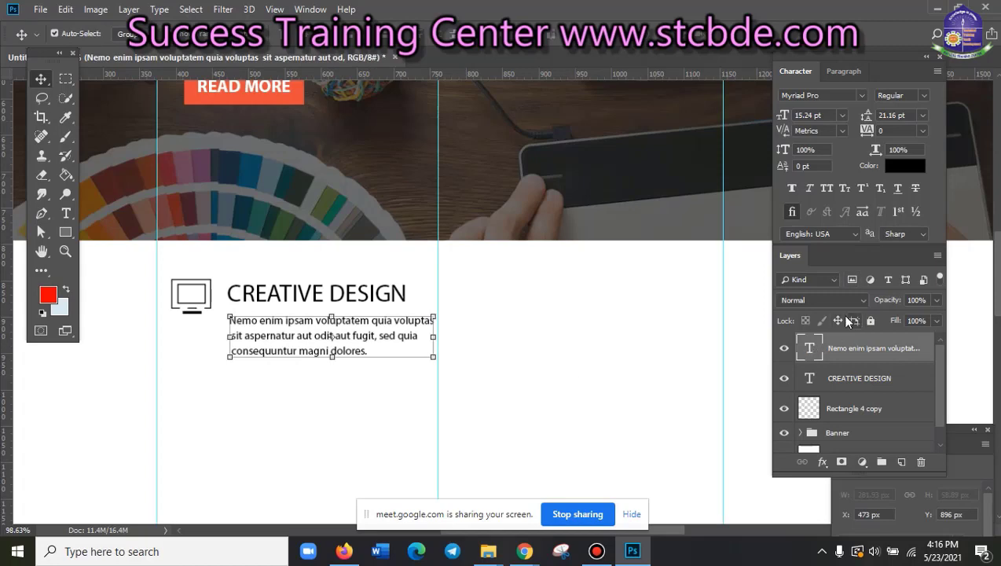
{"action": "double_click", "coordinate": [809, 347]}
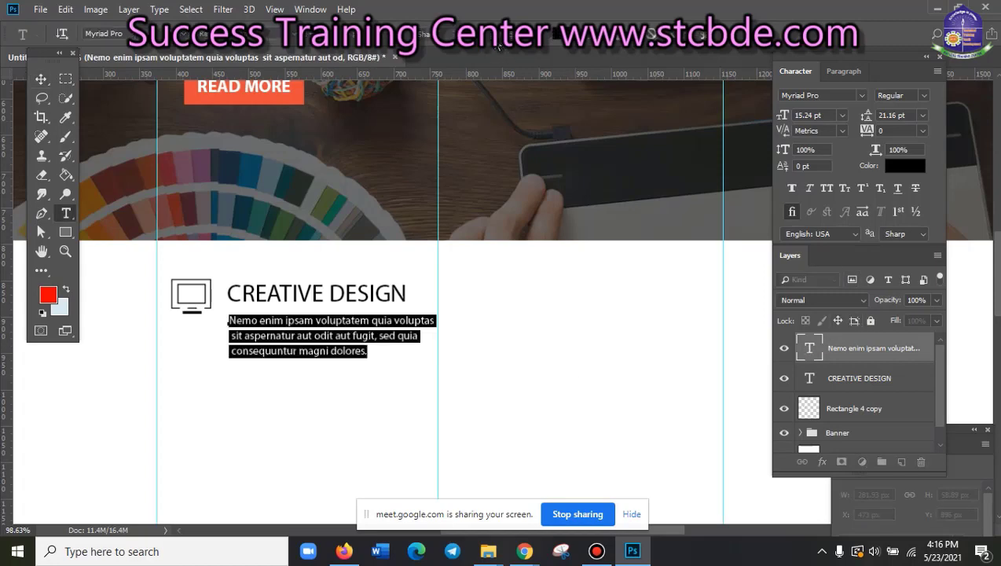
{"action": "left_click", "coordinate": [670, 39]}
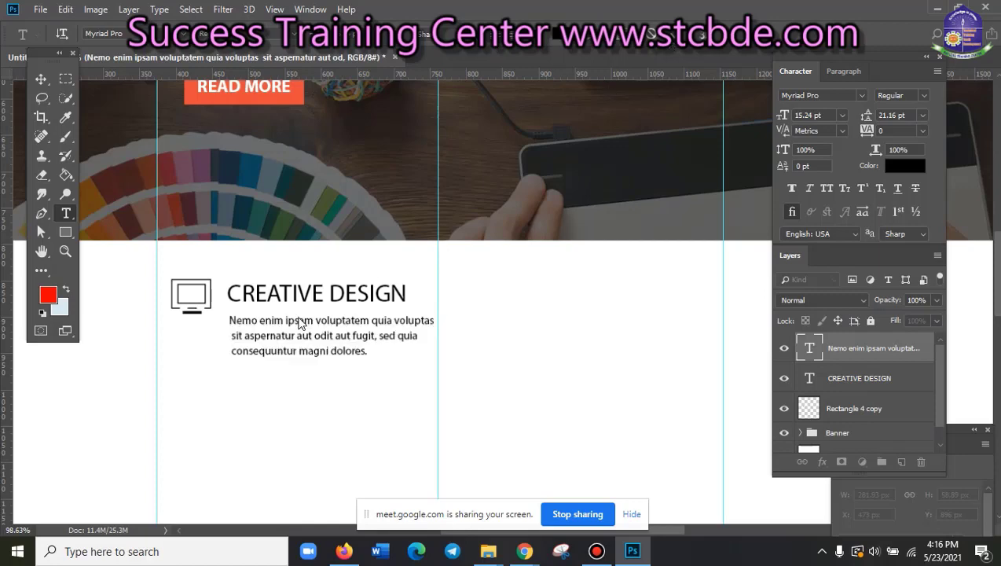
- Delete the stray spaces before 'sit' and 'consequuntur' so the lines align flush left
{"action": "key", "text": "v"}
{"action": "scroll", "coordinate": [289, 416], "scroll_direction": "up", "scroll_amount": 2}
{"action": "left_click", "coordinate": [288, 426]}
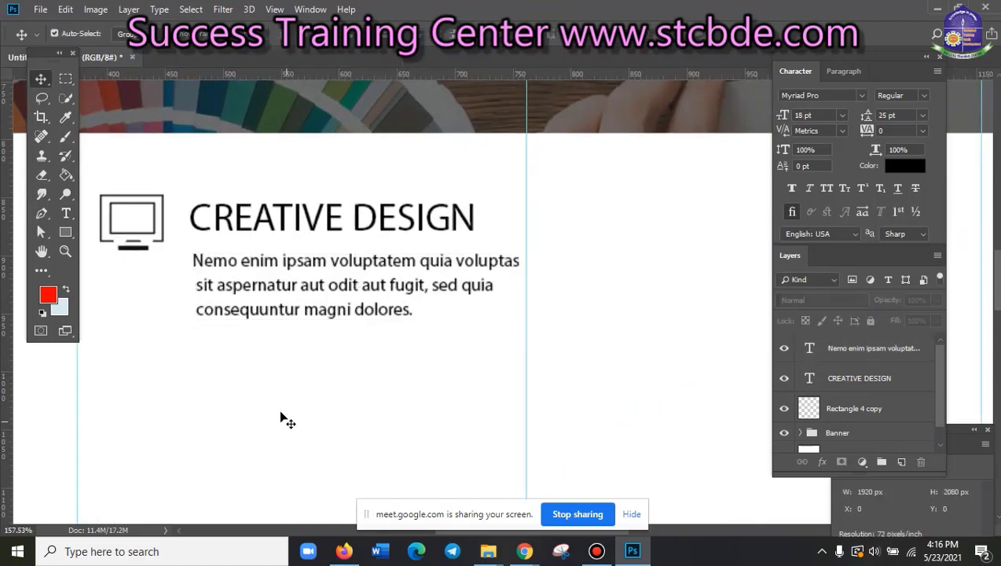
{"action": "left_click", "coordinate": [808, 349]}
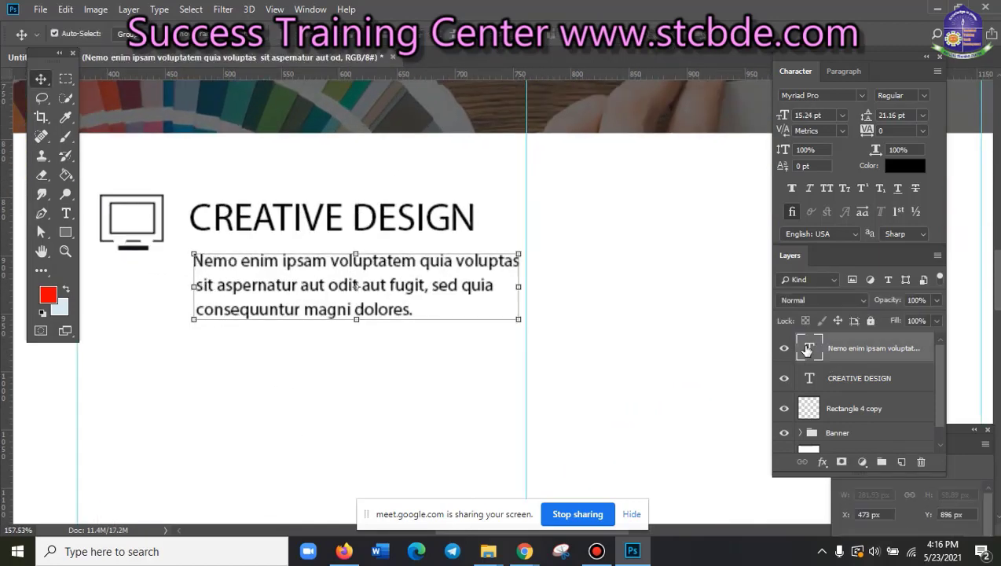
{"action": "key", "text": "t"}
{"action": "left_click", "coordinate": [206, 286]}
{"action": "left_click", "coordinate": [196, 285]}
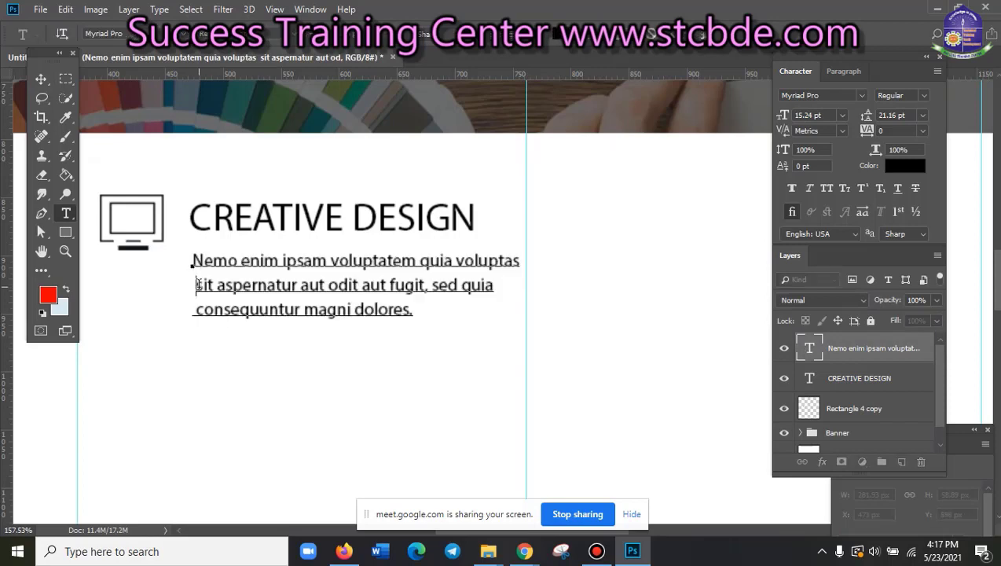
{"action": "key", "text": "BackSpace"}
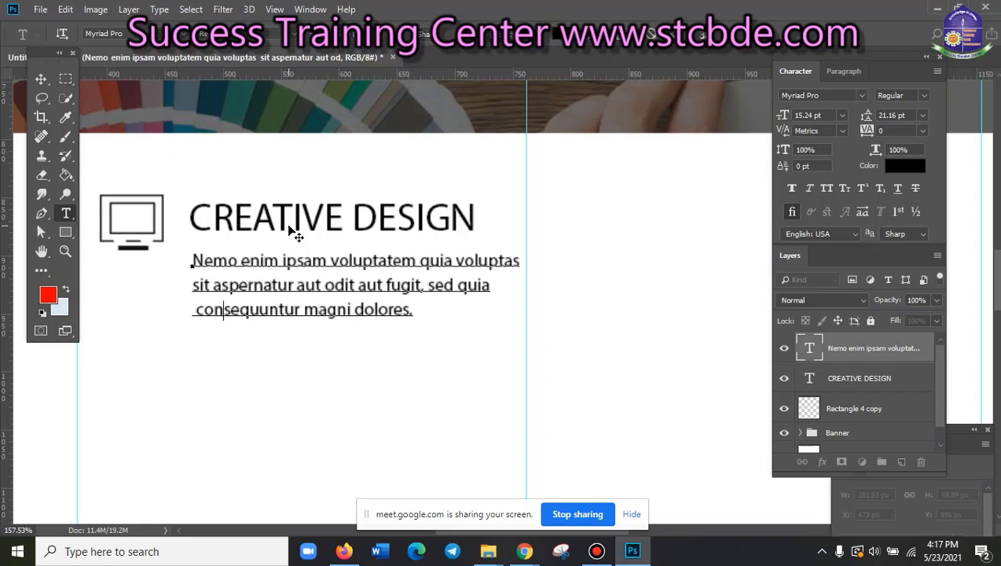
{"action": "key", "text": "BackSpace"}
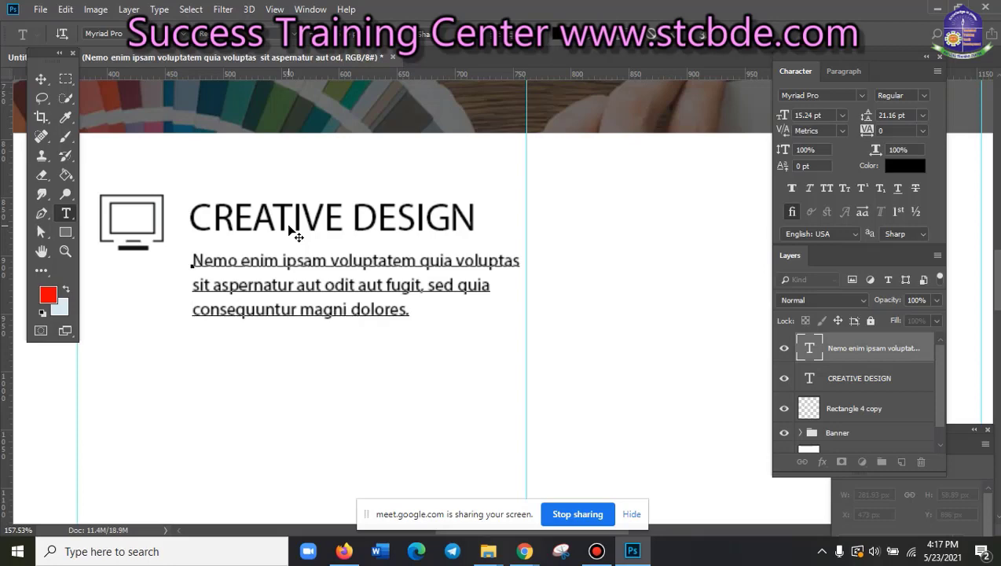
- Commit the text edit, zoom back out and bring up the live site in Chrome
{"action": "scroll", "coordinate": [600, 258], "scroll_direction": "down", "scroll_amount": 2}
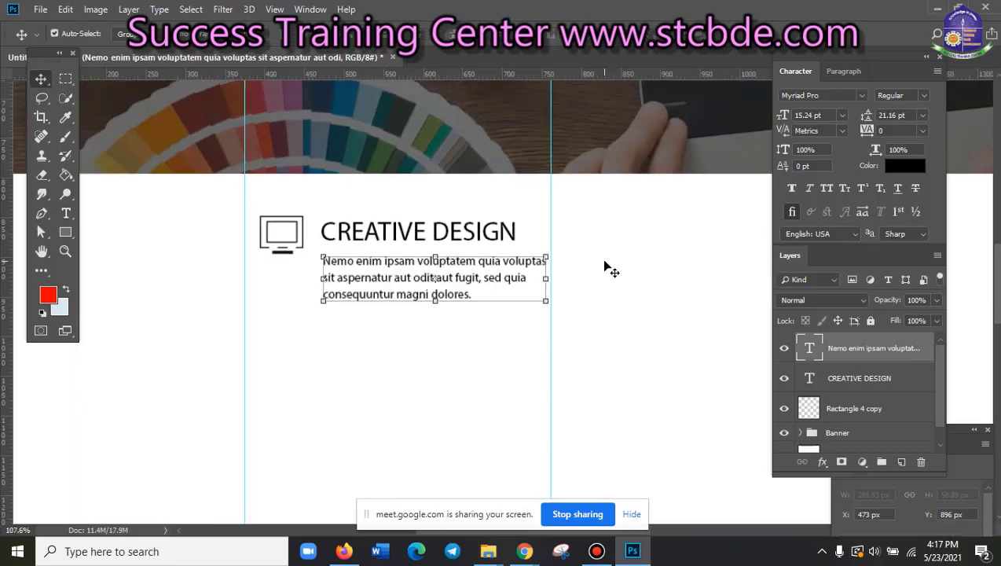
{"action": "key", "text": "ctrl+Return"}
{"action": "key", "text": "v"}
{"action": "scroll", "coordinate": [535, 316], "scroll_direction": "down", "scroll_amount": 1}
{"action": "scroll", "coordinate": [468, 334], "scroll_direction": "down", "scroll_amount": 1}
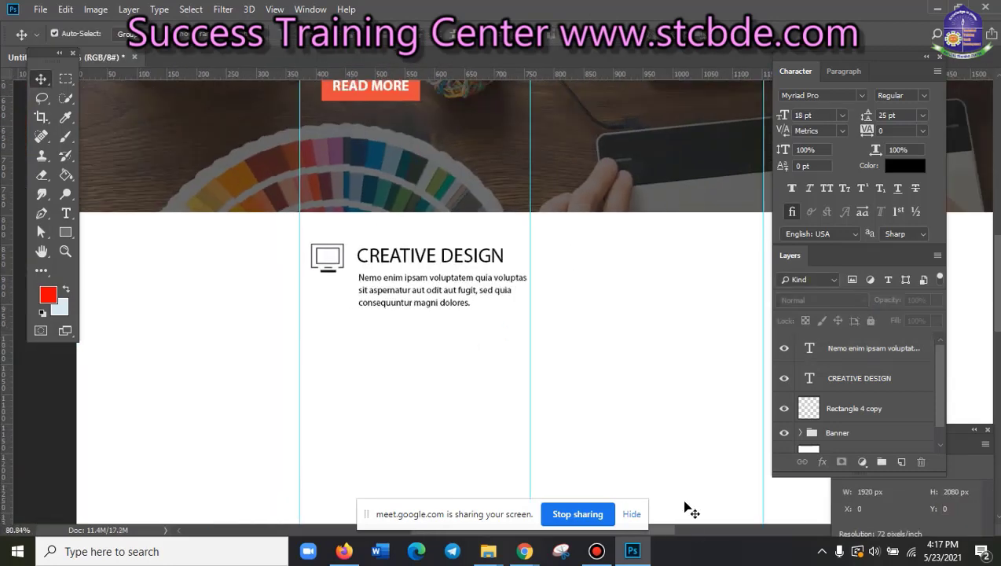
{"action": "left_click", "coordinate": [491, 496]}
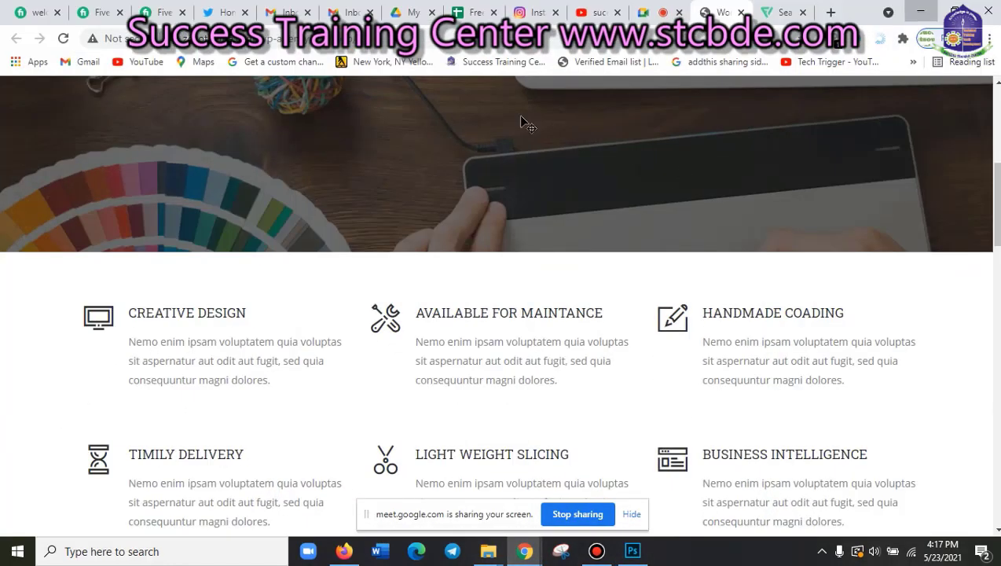
- Give the Nemo enim paragraph a dark grey text colour
{"action": "left_click", "coordinate": [920, 11]}
{"action": "scroll", "coordinate": [324, 407], "scroll_direction": "up", "scroll_amount": 1}
{"action": "left_click", "coordinate": [485, 239]}
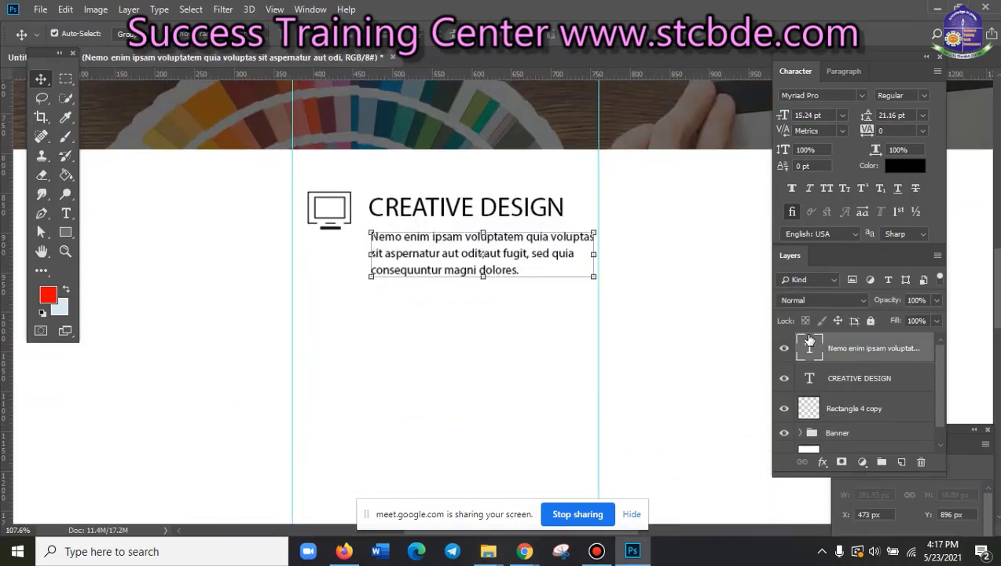
{"action": "left_click", "coordinate": [66, 213]}
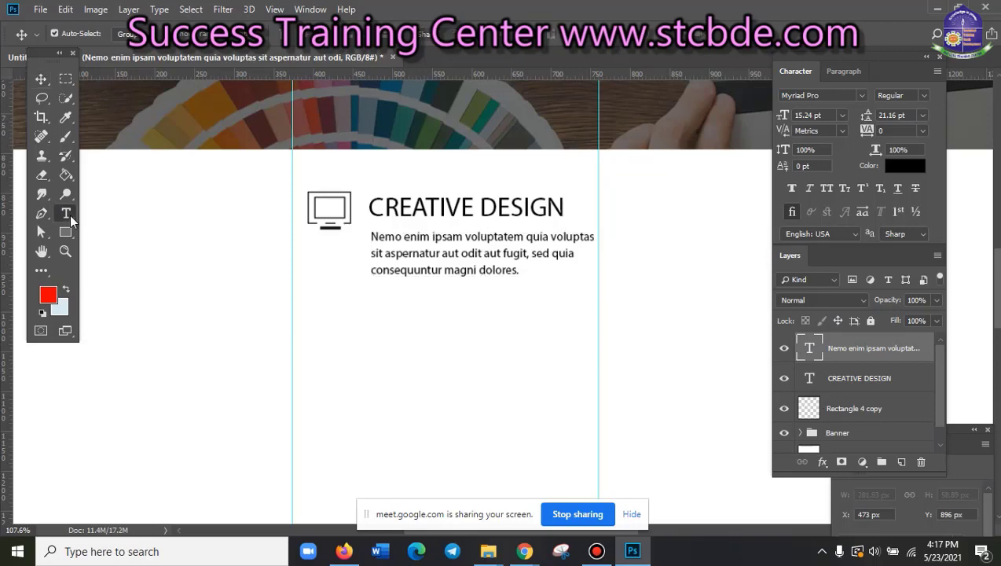
{"action": "left_click", "coordinate": [905, 165]}
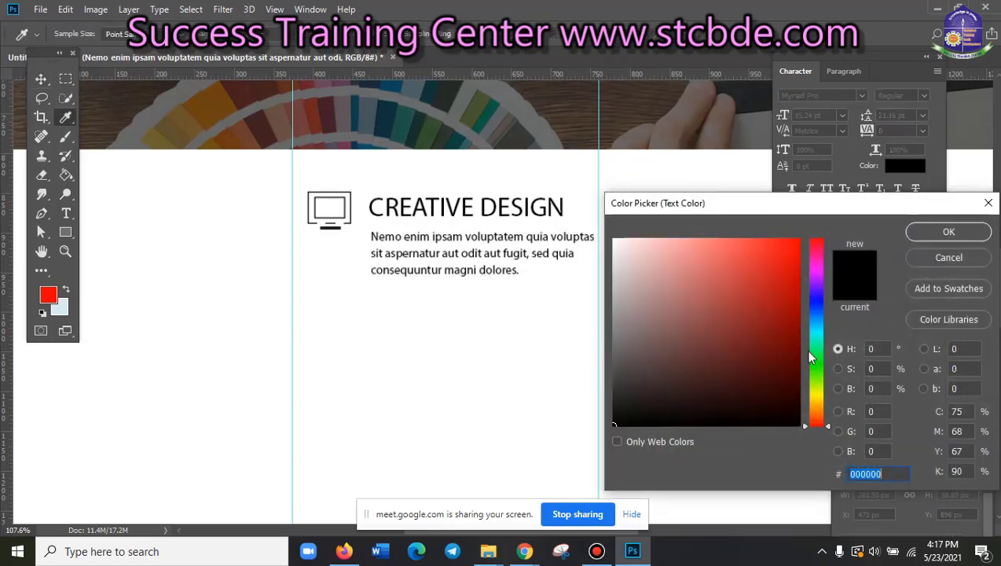
{"action": "left_click", "coordinate": [404, 271]}
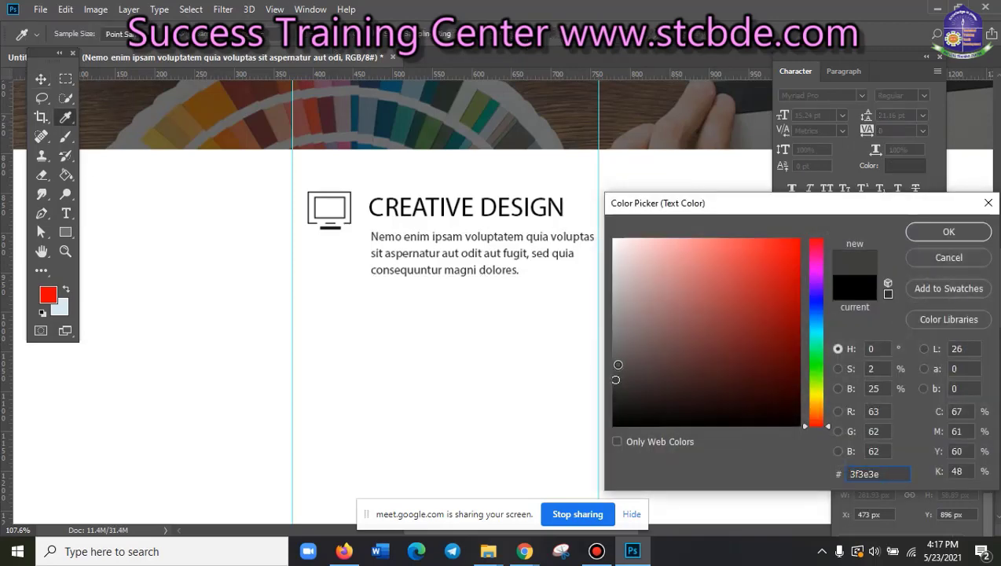
{"action": "left_click", "coordinate": [502, 236]}
{"action": "left_click", "coordinate": [933, 232]}
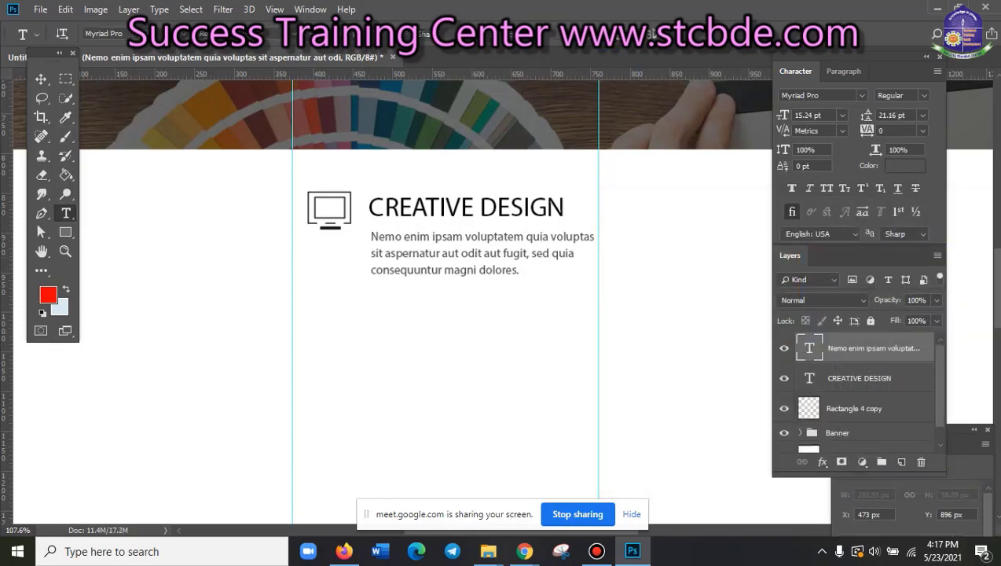
- Lighten the paragraph colour to a softer grey (696767) and commit the edit
{"action": "left_click", "coordinate": [652, 35]}
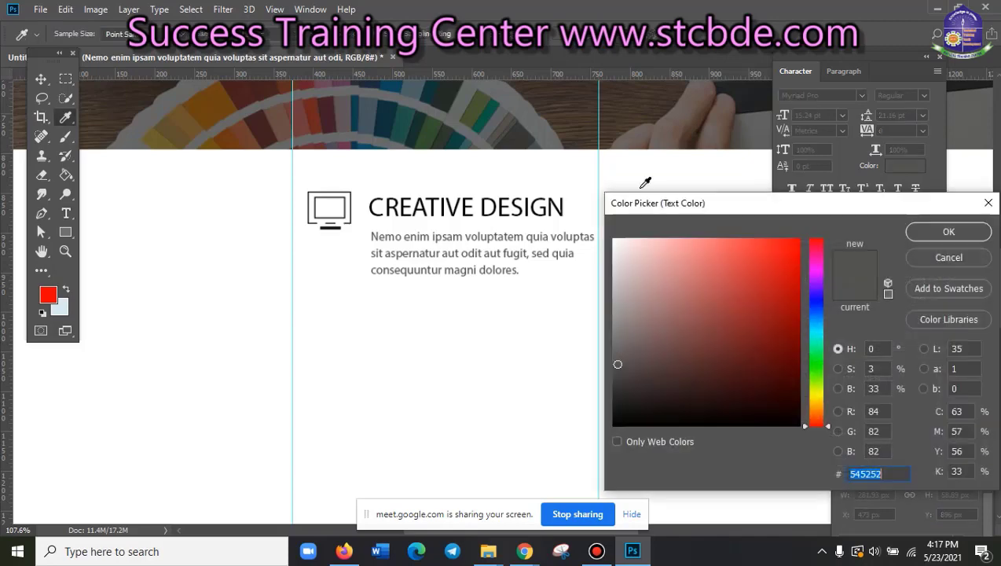
{"action": "left_click", "coordinate": [616, 349]}
{"action": "left_click", "coordinate": [931, 231]}
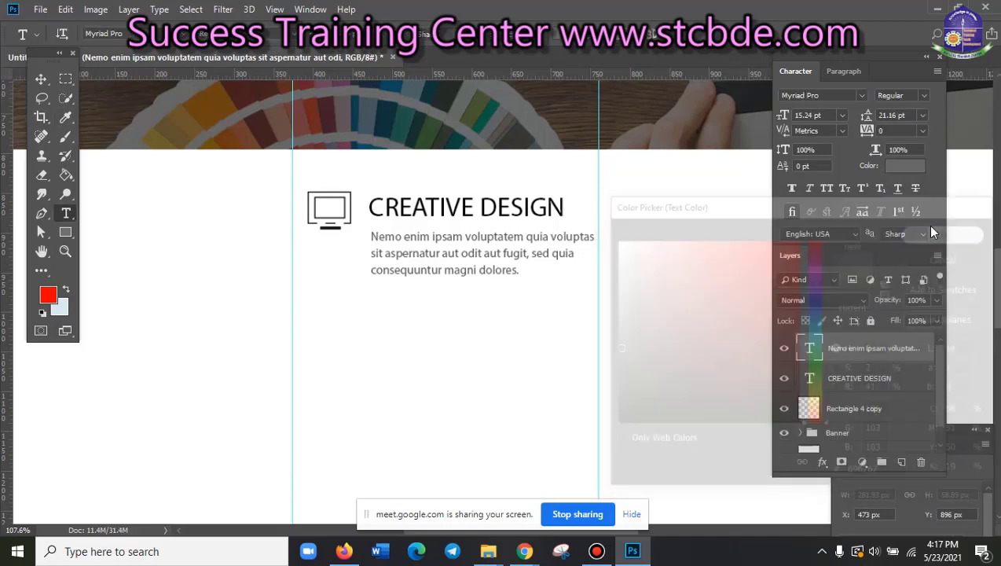
{"action": "left_click", "coordinate": [46, 76]}
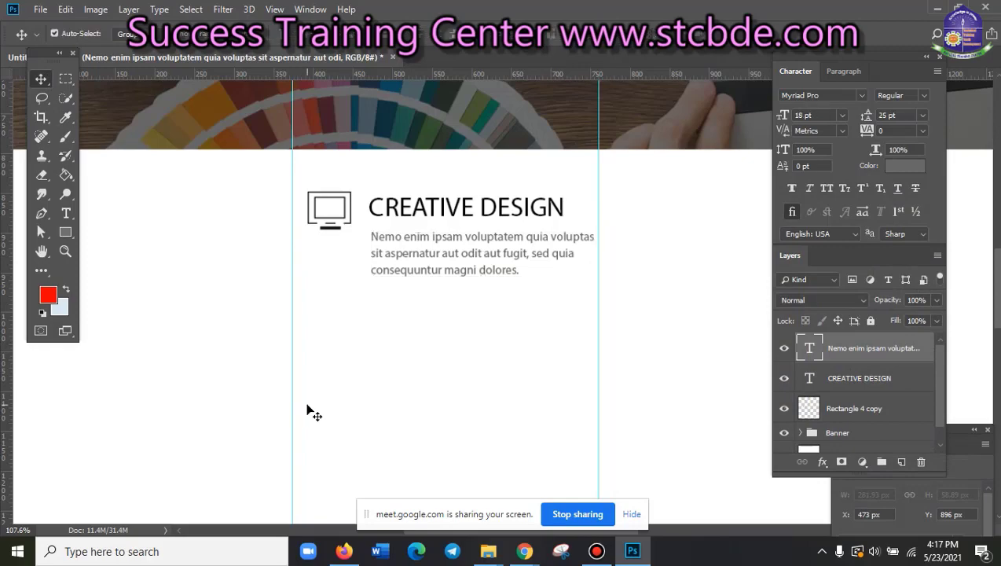
{"action": "scroll", "coordinate": [290, 356], "scroll_direction": "down", "scroll_amount": 2}
- Select the first column's monitor icon, CREATIVE DESIGN heading and paragraph together
{"action": "scroll", "coordinate": [399, 379], "scroll_direction": "down", "scroll_amount": 1}
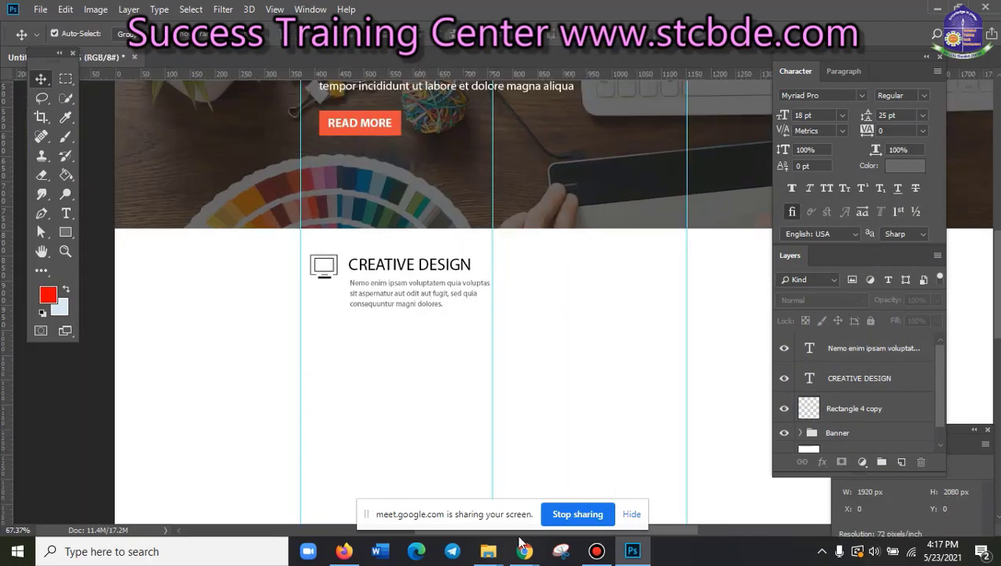
{"action": "left_click", "coordinate": [463, 498]}
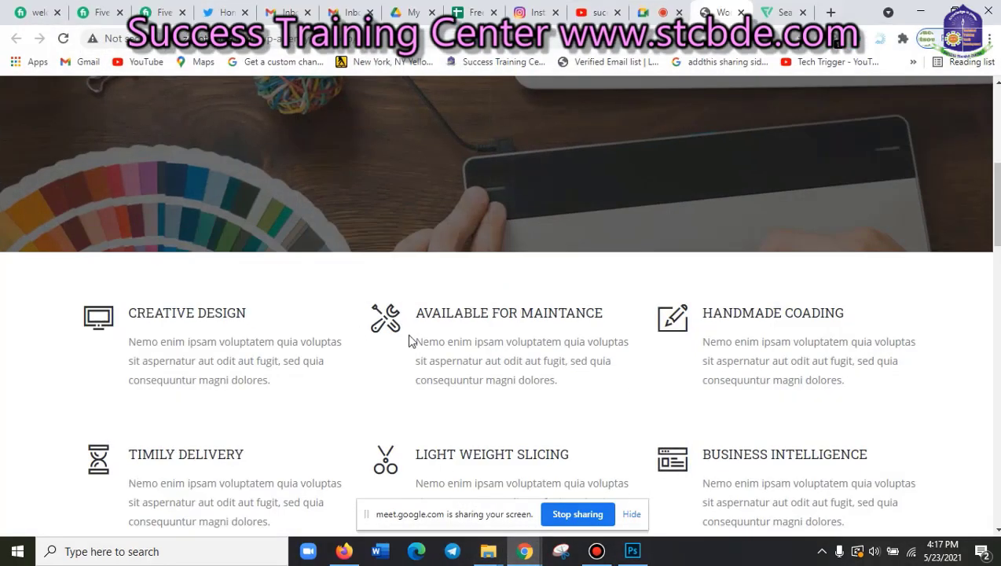
{"action": "key", "text": "alt+Tab"}
{"action": "left_click", "coordinate": [409, 267]}
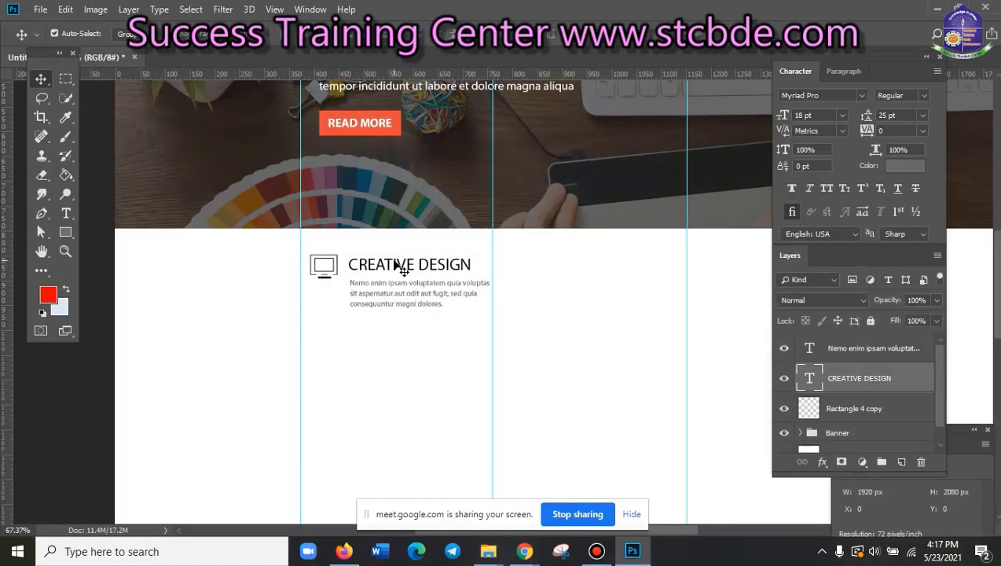
{"action": "scroll", "coordinate": [886, 413], "scroll_direction": "down", "scroll_amount": 1}
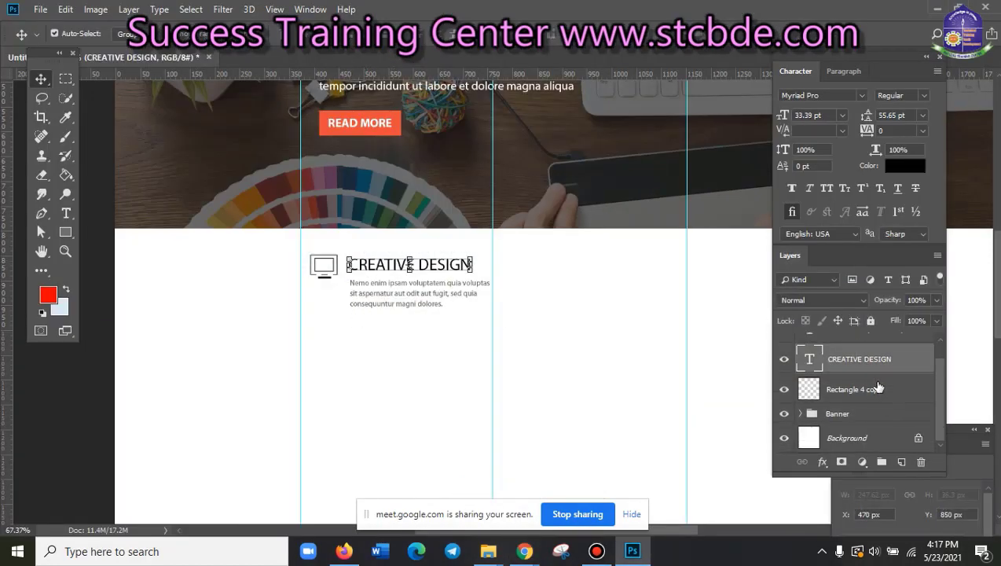
{"action": "left_click", "coordinate": [875, 393]}
{"action": "scroll", "coordinate": [876, 396], "scroll_direction": "up", "scroll_amount": 1}
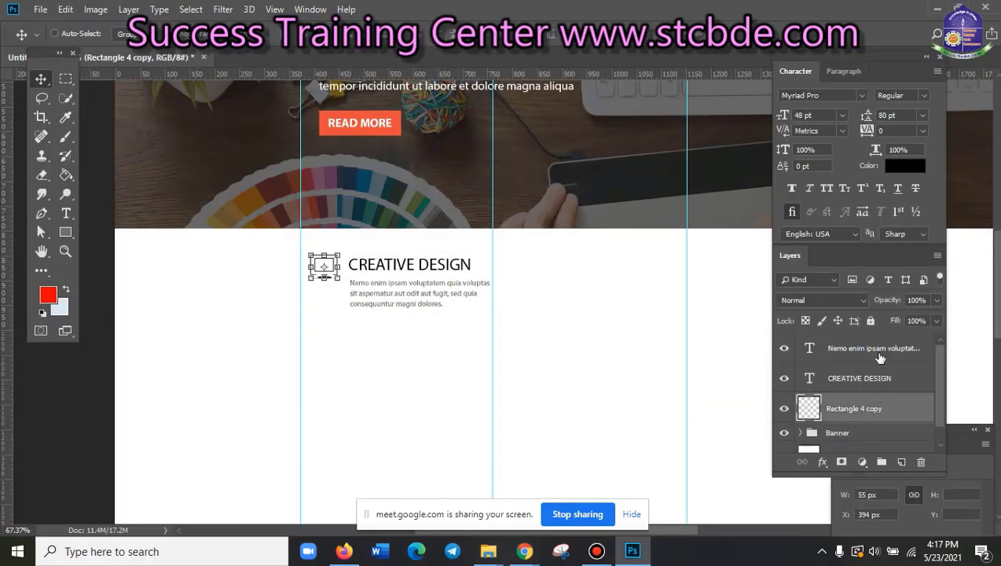
{"action": "left_click", "coordinate": [877, 356], "text": "shift"}
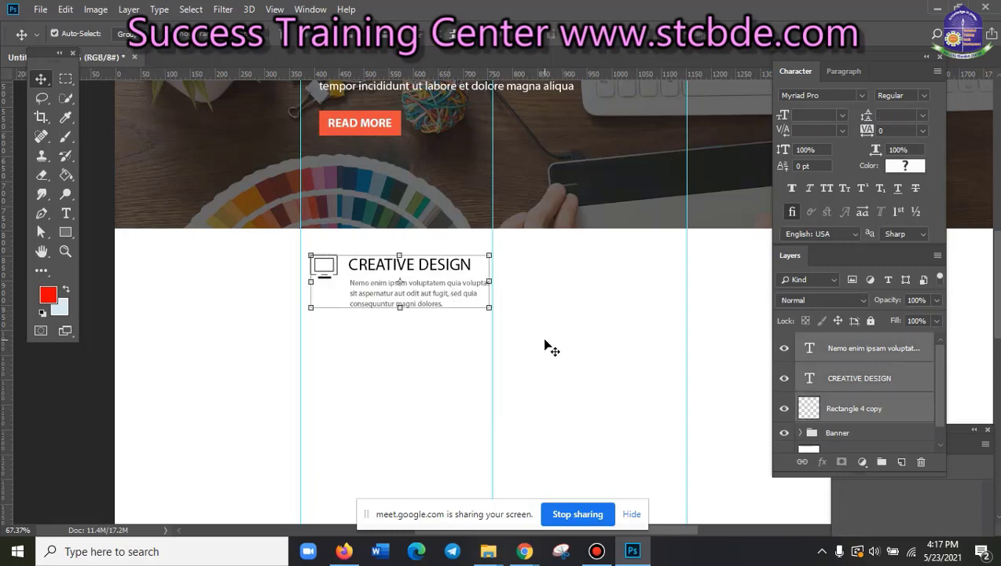
{"action": "scroll", "coordinate": [516, 324], "scroll_direction": "up", "scroll_amount": 1}
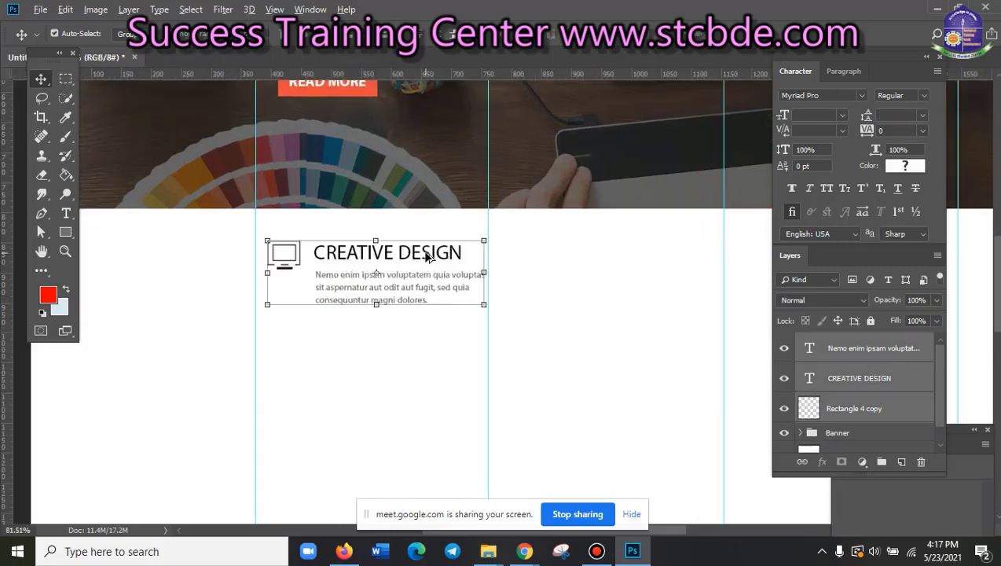
- Duplicate the icon and texts into the second and third service columns
{"action": "left_click_drag", "start_coordinate": [429, 257], "coordinate": [526, 264]}
{"action": "left_click_drag", "start_coordinate": [648, 262], "coordinate": [660, 264]}
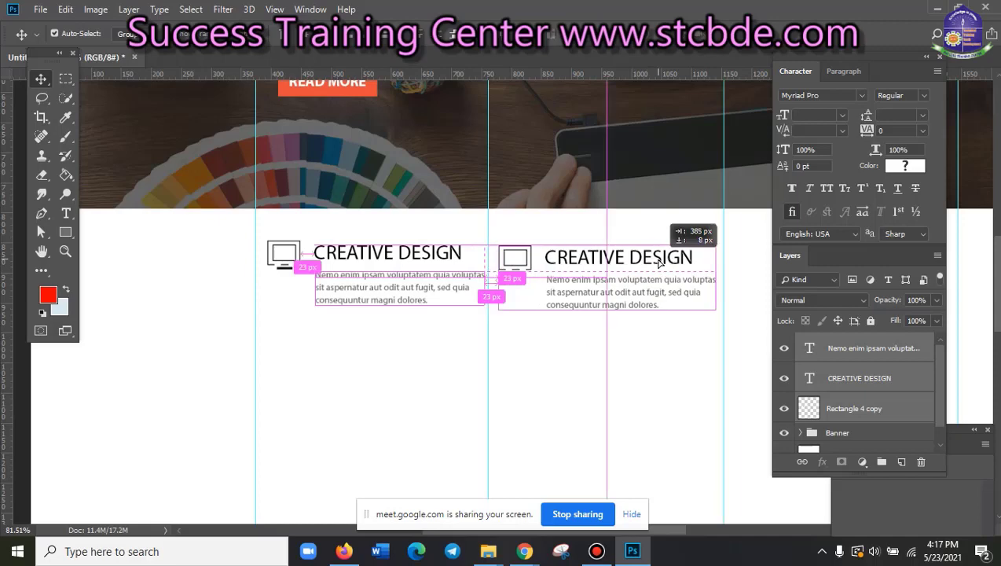
{"action": "scroll", "coordinate": [637, 340], "scroll_direction": "down", "scroll_amount": 1}
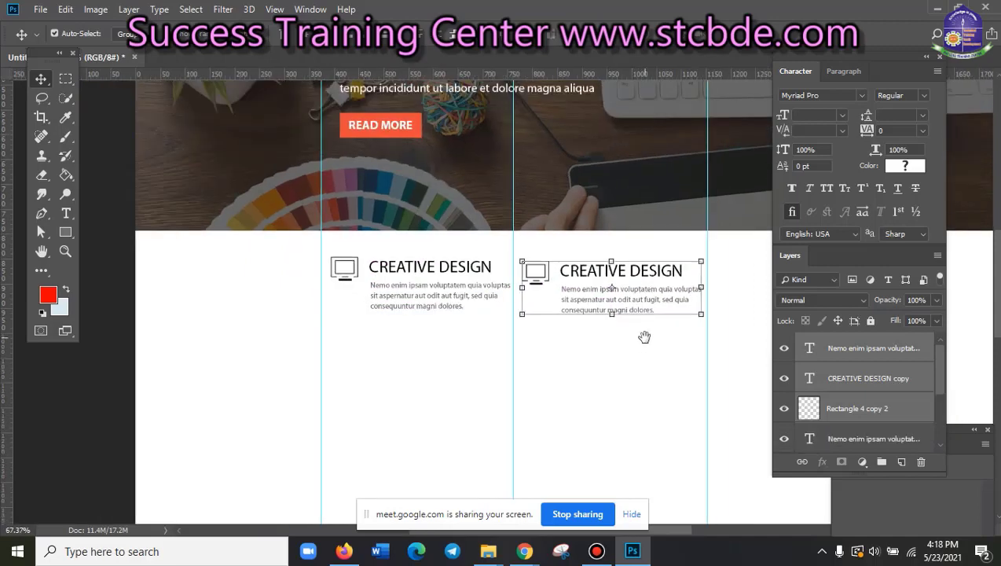
{"action": "left_click_drag", "start_coordinate": [644, 337], "coordinate": [424, 337]}
{"action": "left_click_drag", "start_coordinate": [433, 272], "coordinate": [627, 269]}
{"action": "left_click", "coordinate": [598, 372]}
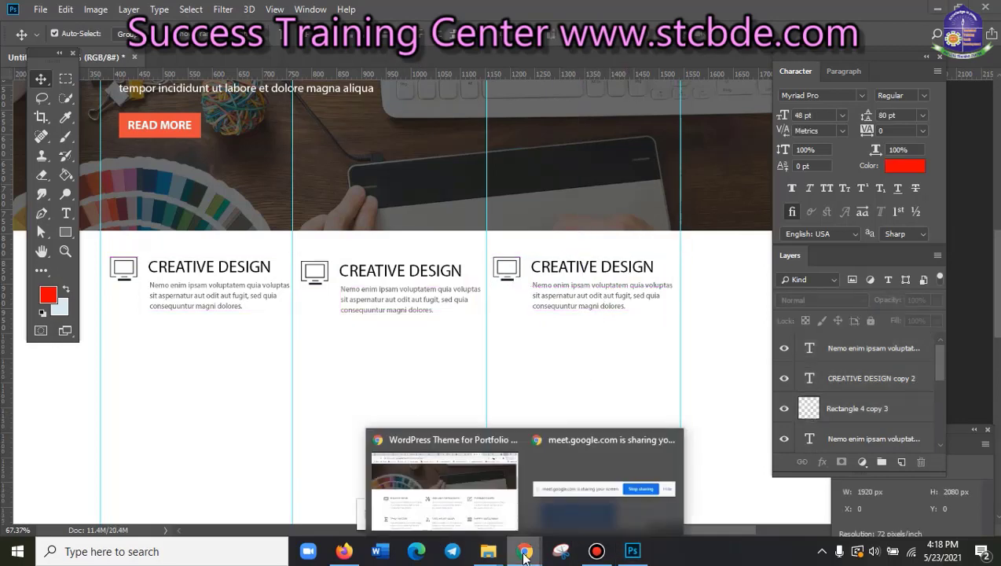
{"action": "left_click", "coordinate": [475, 511]}
- Mark a Lightshot capture area just above the Timily Delivery icon, then return to Photoshop
{"action": "scroll", "coordinate": [480, 421], "scroll_direction": "down", "scroll_amount": 3}
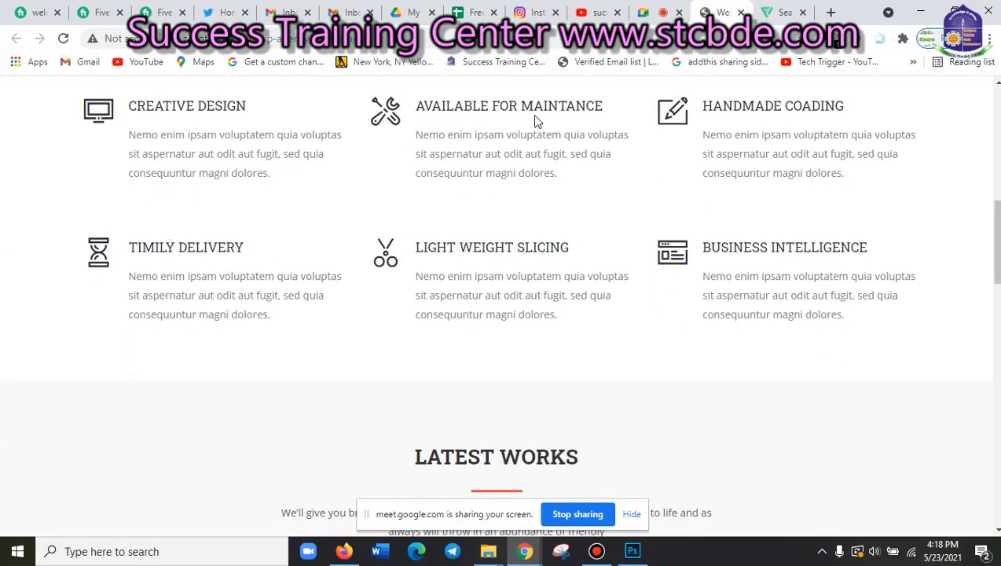
{"action": "left_click", "coordinate": [903, 38]}
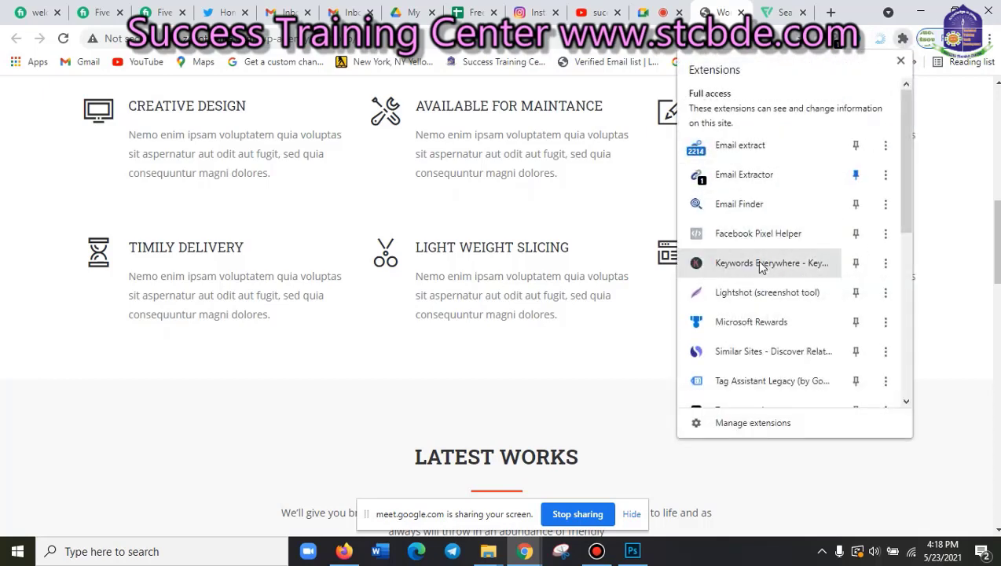
{"action": "left_click", "coordinate": [767, 292]}
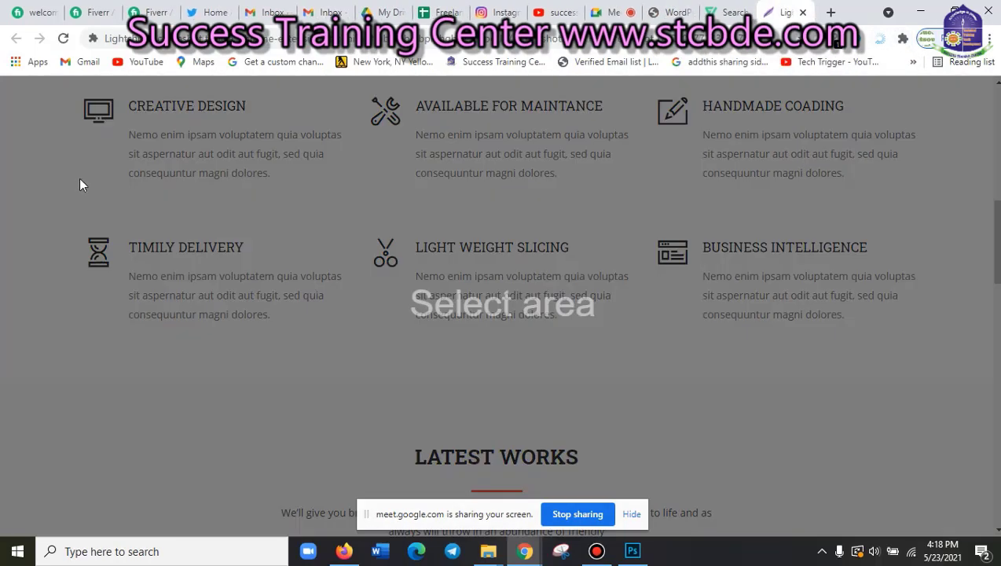
{"action": "mouse_move", "coordinate": [77, 175]}
{"action": "left_mouse_down"}
{"action": "mouse_move", "coordinate": [140, 219]}
{"action": "mouse_move", "coordinate": [142, 235]}
{"action": "left_mouse_up"}
{"action": "left_click_drag", "start_coordinate": [110, 176], "coordinate": [121, 177]}
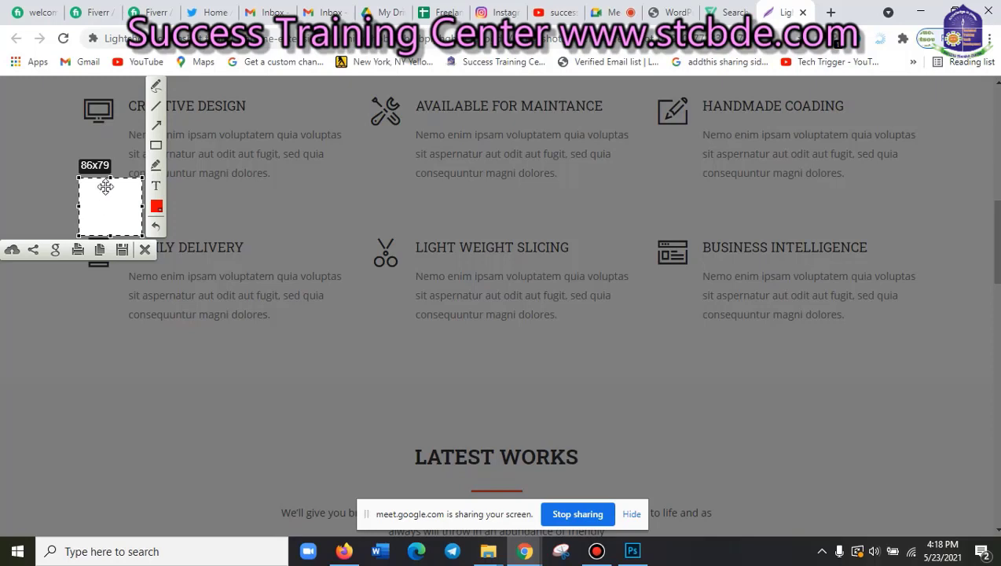
{"action": "left_click_drag", "start_coordinate": [111, 180], "coordinate": [110, 181]}
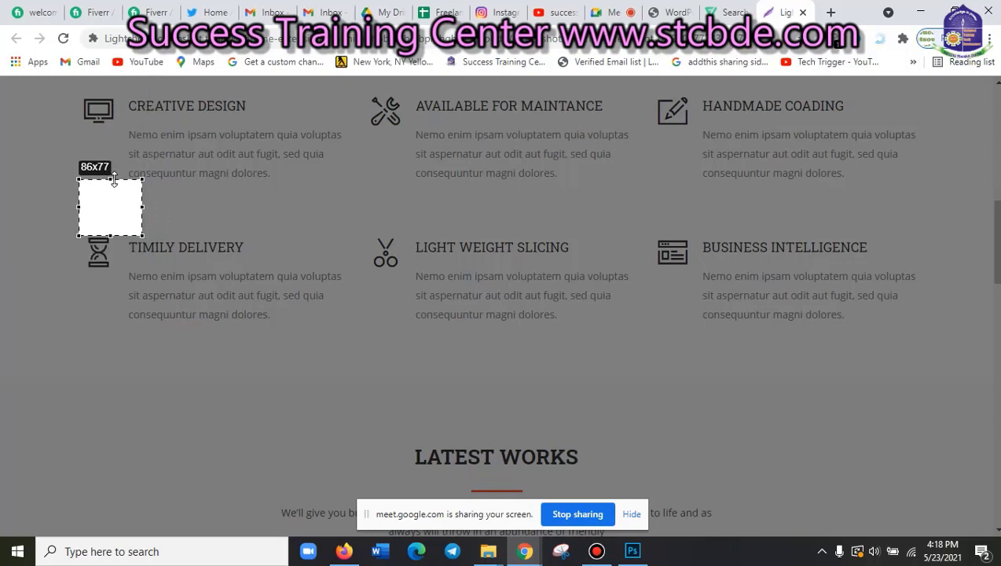
{"action": "left_click_drag", "start_coordinate": [115, 180], "coordinate": [111, 178]}
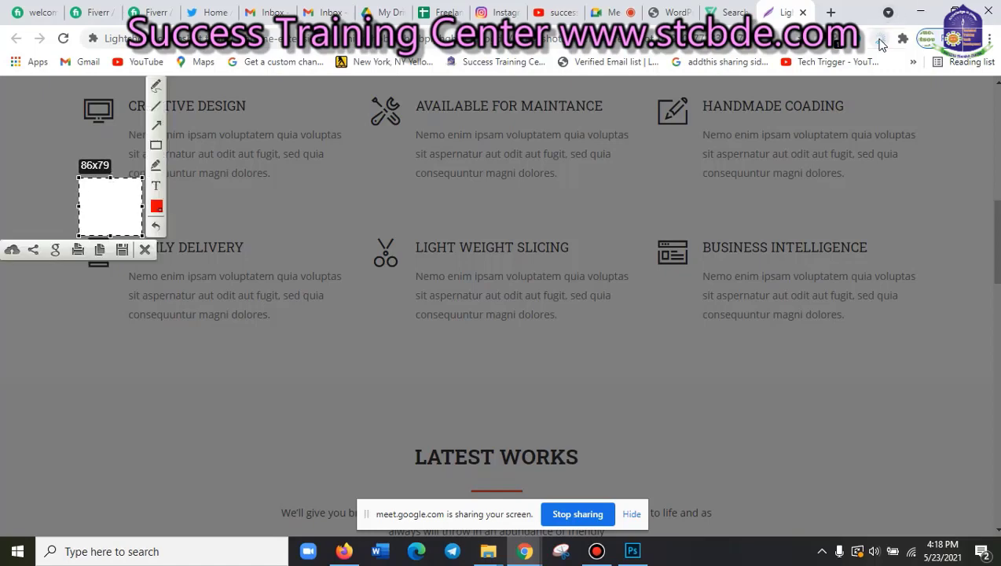
{"action": "key", "text": "ctrl+c"}
{"action": "key", "text": "alt+Tab"}
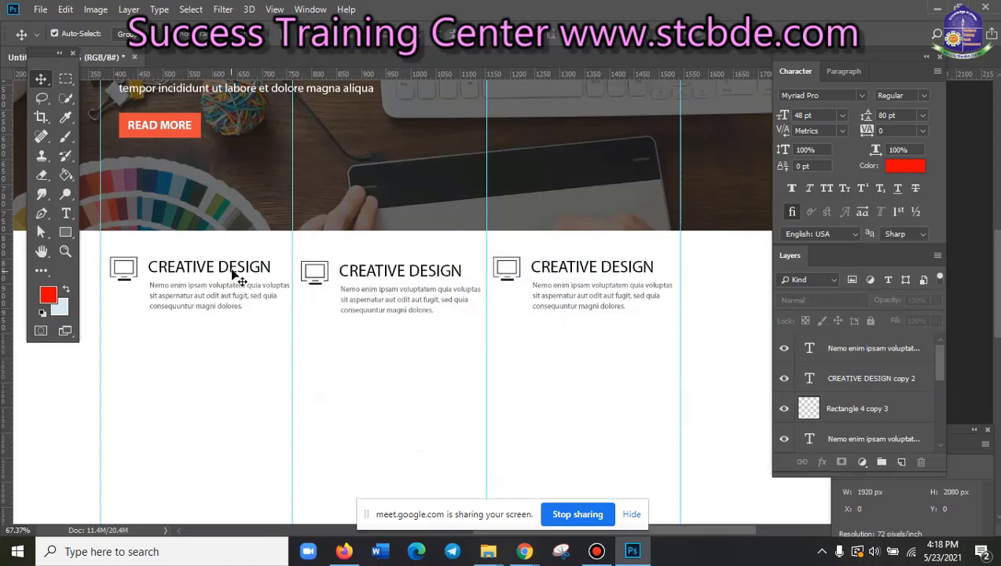
- Inspect the service column layers by selecting the first-column heading, icon and all three columns
{"action": "left_click", "coordinate": [234, 271]}
{"action": "scroll", "coordinate": [360, 353], "scroll_direction": "up", "scroll_amount": 3, "text": "alt"}
{"action": "scroll", "coordinate": [362, 358], "scroll_direction": "up", "scroll_amount": 2, "text": "alt"}
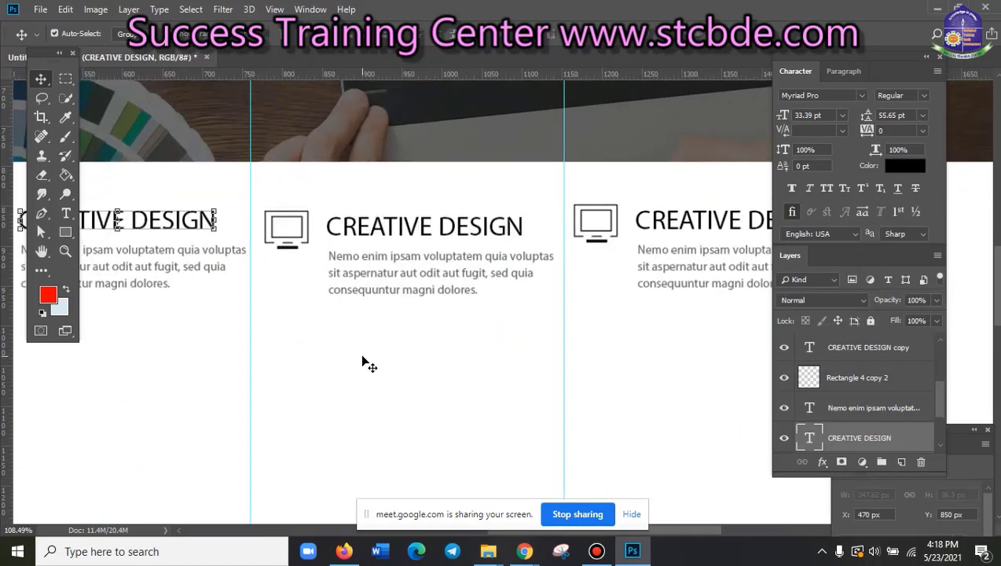
{"action": "left_click", "coordinate": [362, 358]}
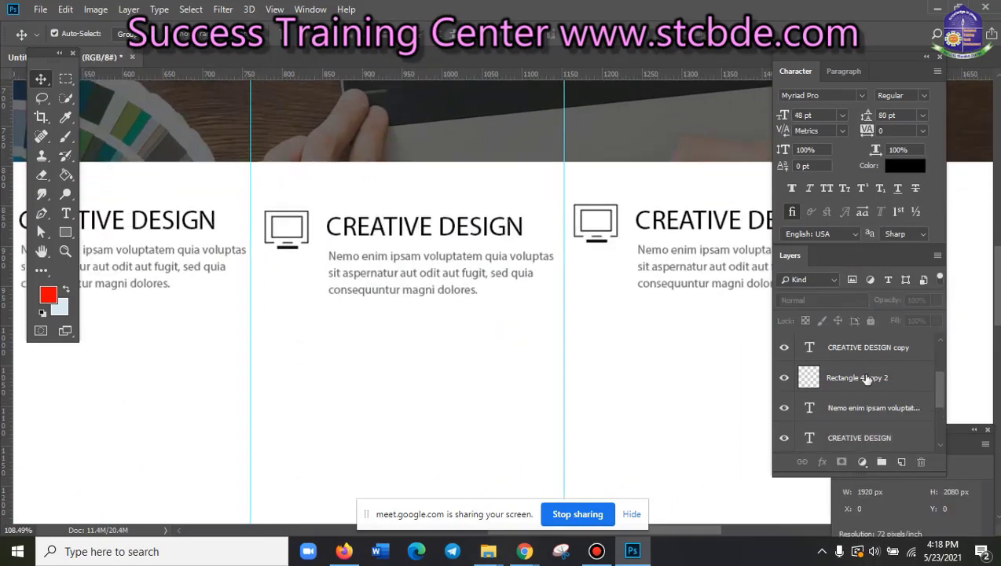
{"action": "scroll", "coordinate": [868, 383], "scroll_direction": "up", "scroll_amount": 2}
{"action": "scroll", "coordinate": [598, 374], "scroll_direction": "down", "scroll_amount": 3}
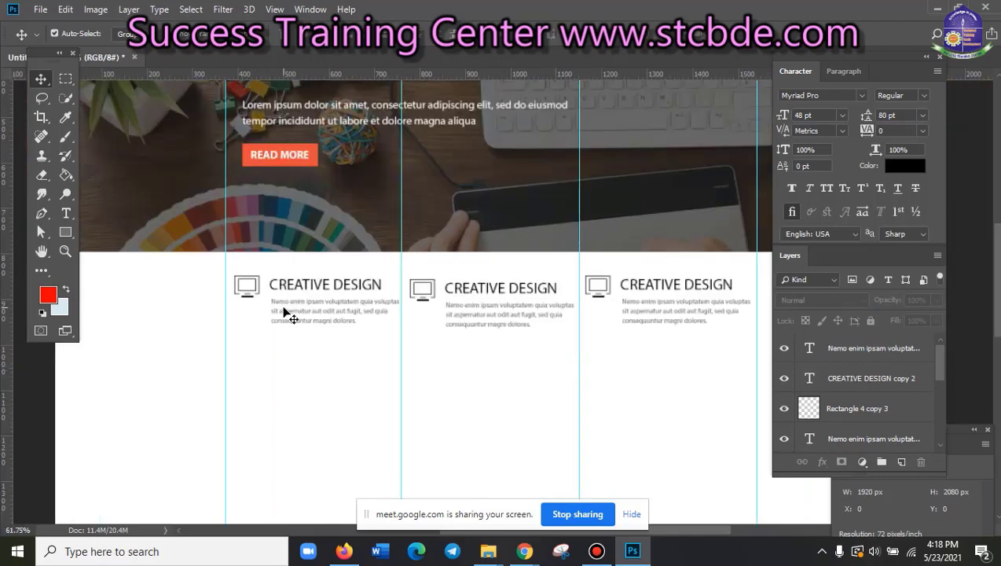
{"action": "left_click", "coordinate": [314, 288]}
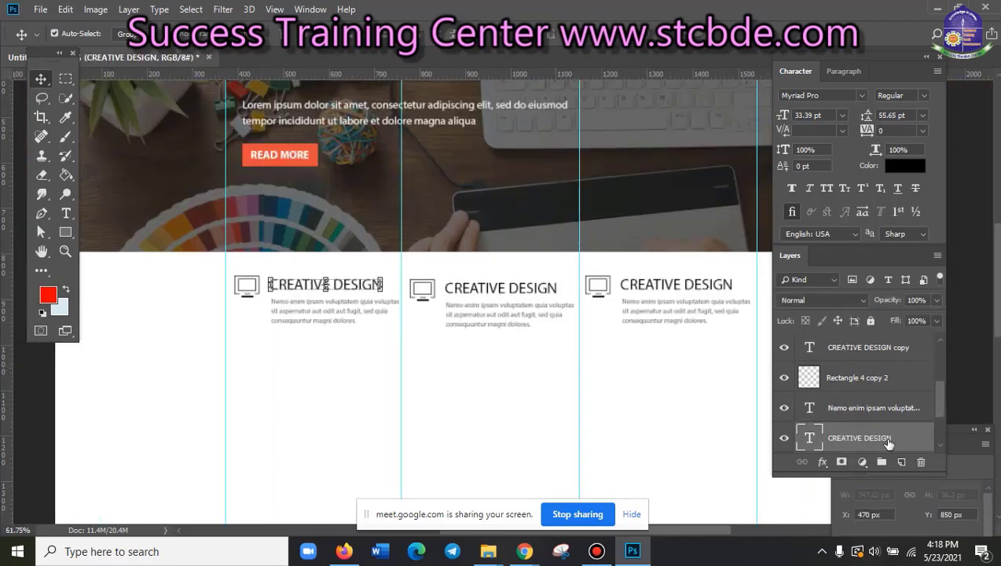
{"action": "scroll", "coordinate": [889, 445], "scroll_direction": "down", "scroll_amount": 3}
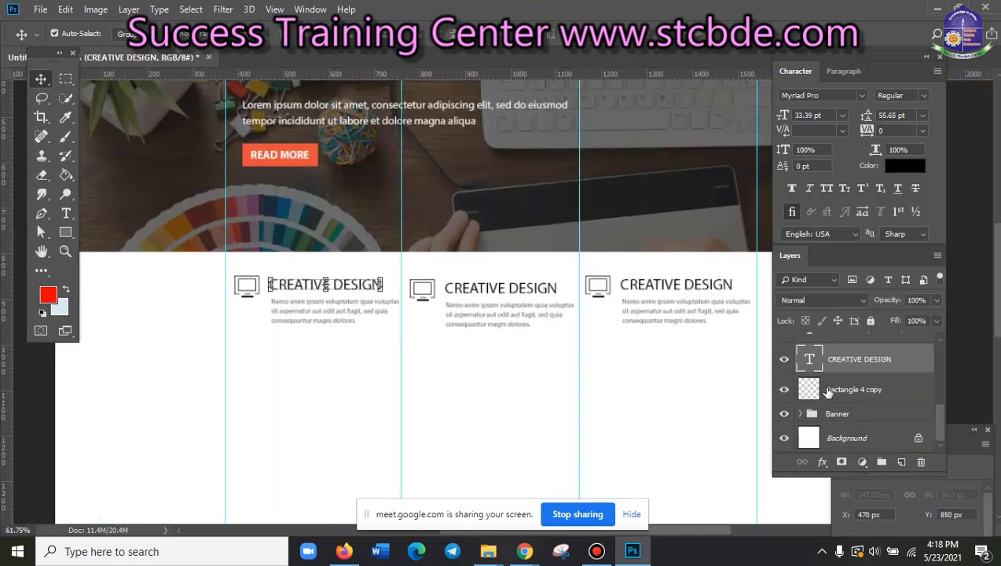
{"action": "left_click", "coordinate": [784, 389]}
{"action": "left_click", "coordinate": [870, 392]}
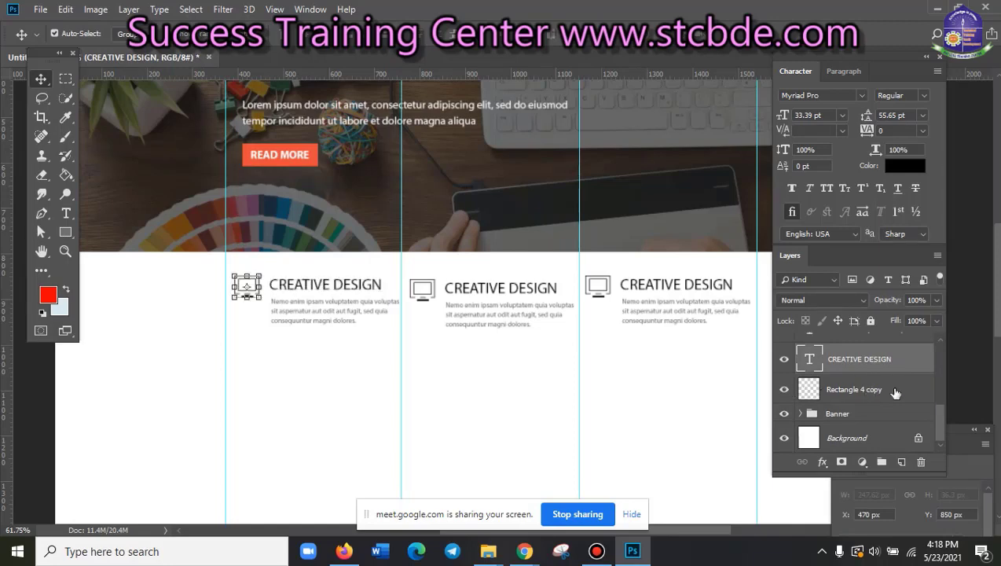
{"action": "scroll", "coordinate": [880, 393], "scroll_direction": "up", "scroll_amount": 5}
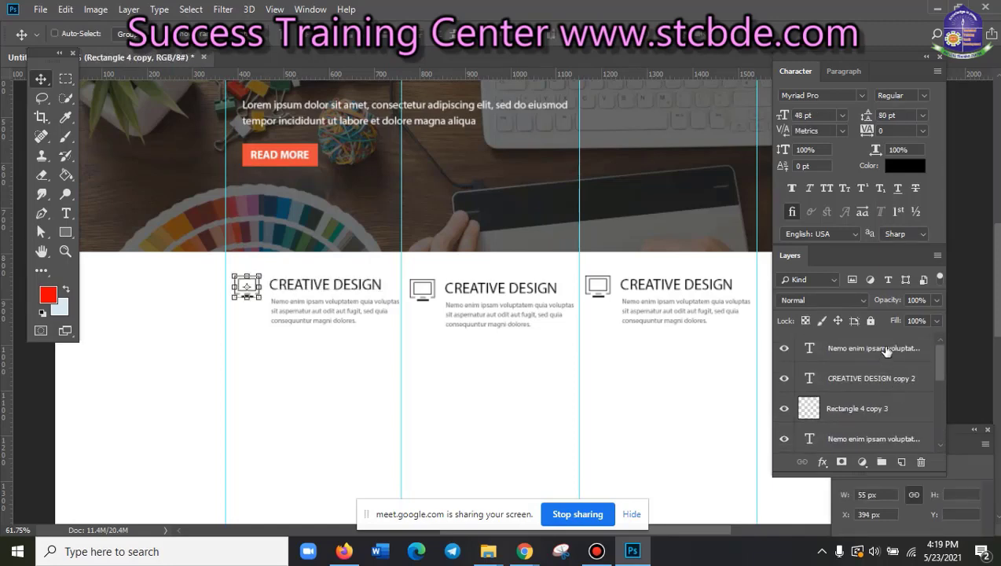
{"action": "left_click", "coordinate": [886, 350], "text": "shift"}
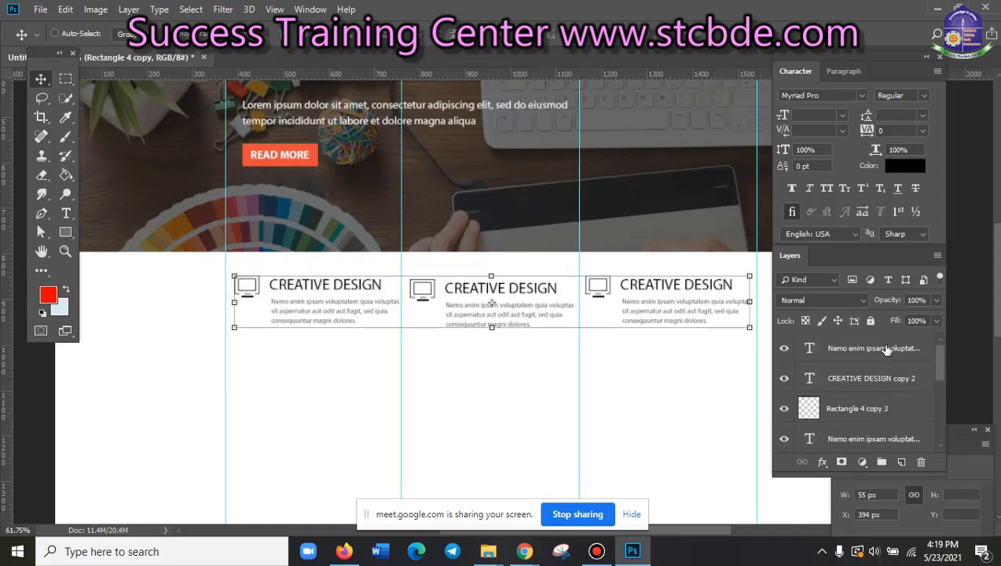
{"action": "left_click", "coordinate": [491, 390], "text": "ctrl"}
- Nudge the middle column's heading, paragraph and monitor icon up to align with the others
{"action": "scroll", "coordinate": [491, 391], "scroll_direction": "up", "scroll_amount": 1}
{"action": "left_click", "coordinate": [498, 273], "text": "ctrl"}
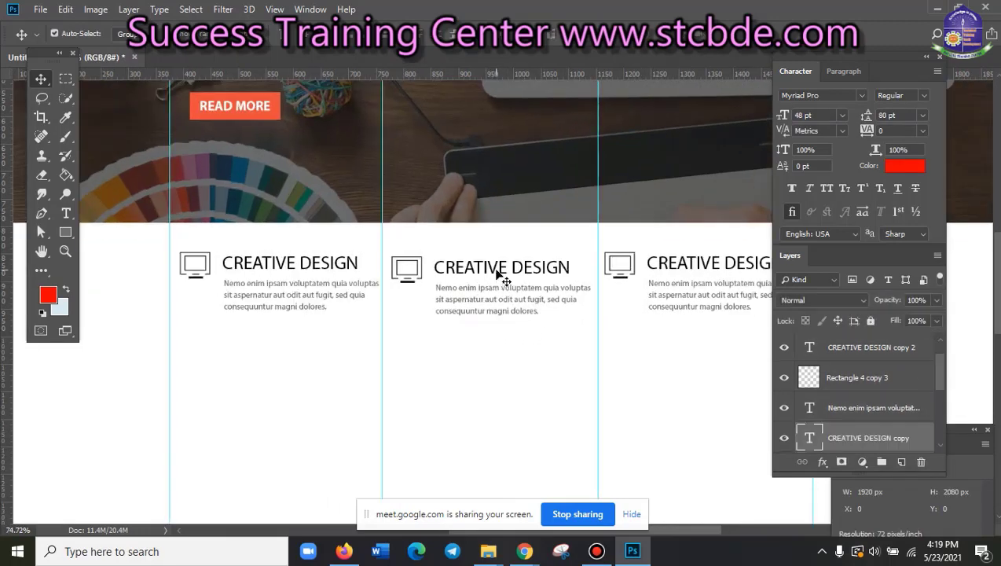
{"action": "left_click", "coordinate": [879, 408], "text": "shift"}
{"action": "left_click", "coordinate": [879, 377], "text": "shift"}
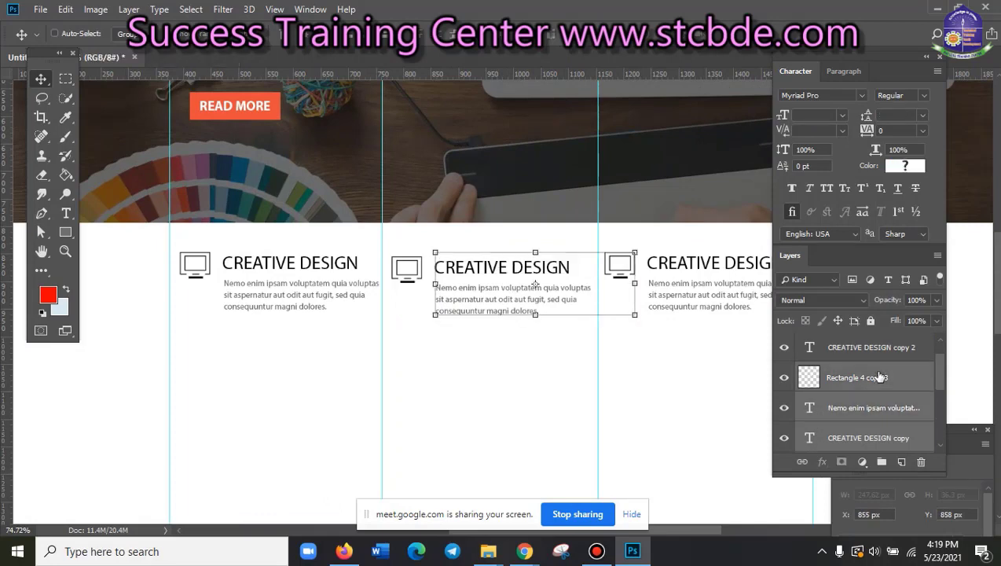
{"action": "left_click", "coordinate": [837, 385], "text": "ctrl"}
{"action": "scroll", "coordinate": [870, 407], "scroll_direction": "down", "scroll_amount": 1}
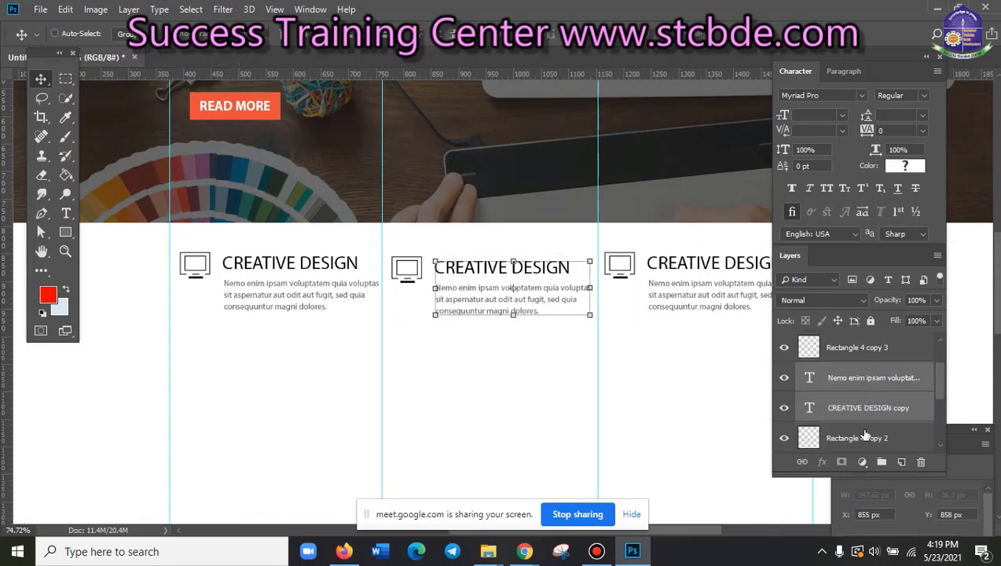
{"action": "left_click", "coordinate": [865, 436], "text": "ctrl"}
{"action": "key", "text": "Up"}
{"action": "key", "text": "Up"}
{"action": "key", "text": "Up"}
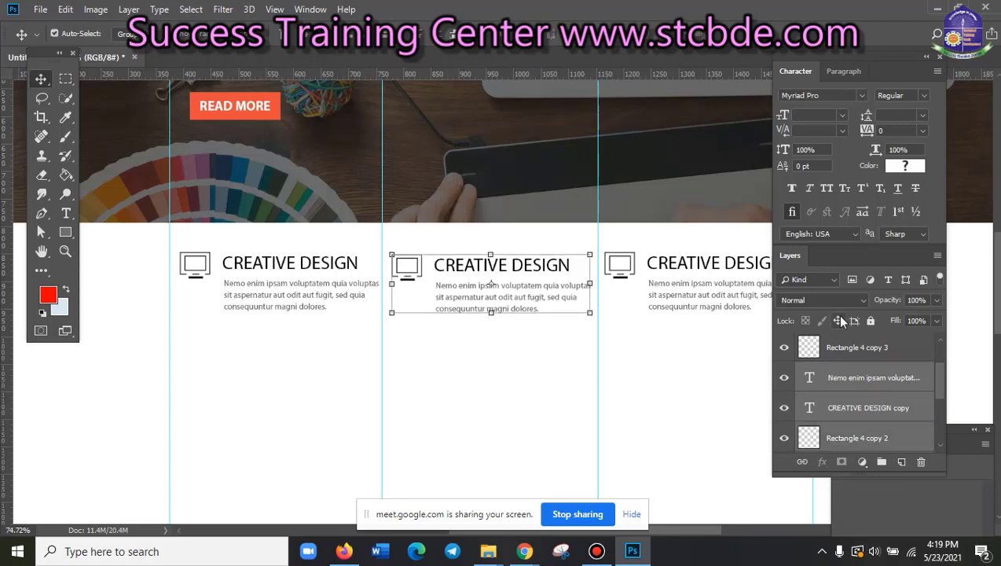
{"action": "key", "text": "Up"}
{"action": "key", "text": "Up"}
{"action": "key", "text": "Up"}
{"action": "key", "text": "Up"}
{"action": "key", "text": "Up"}
{"action": "key", "text": "Up"}
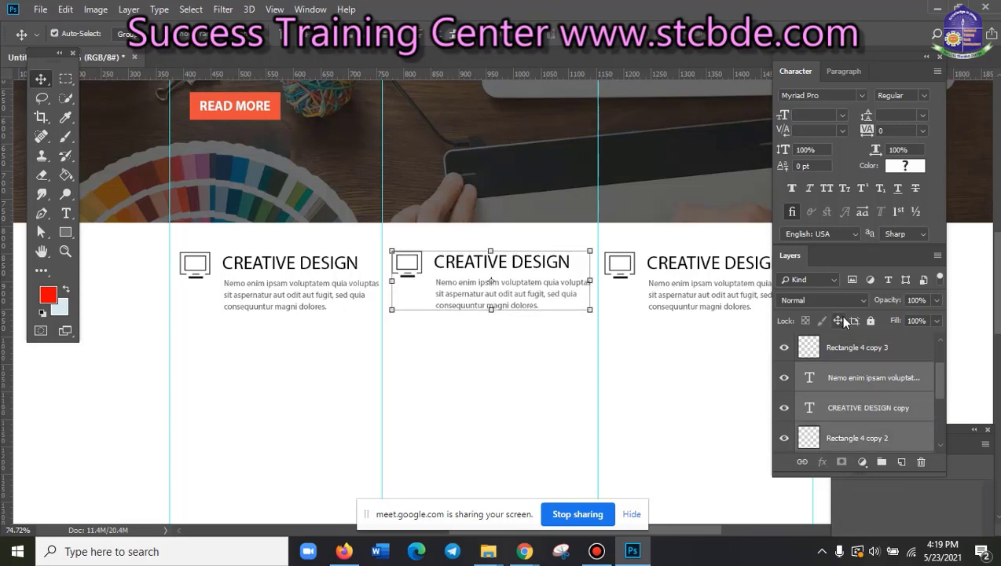
- Duplicate all three service columns and shift the copy down as a second row
{"action": "scroll", "coordinate": [872, 385], "scroll_direction": "down", "scroll_amount": 3}
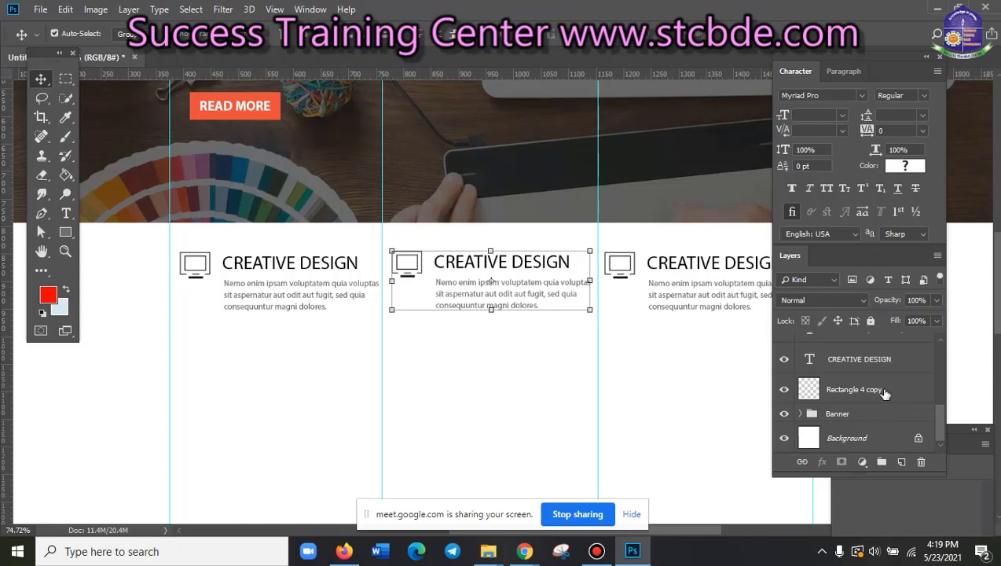
{"action": "left_click", "coordinate": [884, 390]}
{"action": "scroll", "coordinate": [884, 385], "scroll_direction": "up", "scroll_amount": 3}
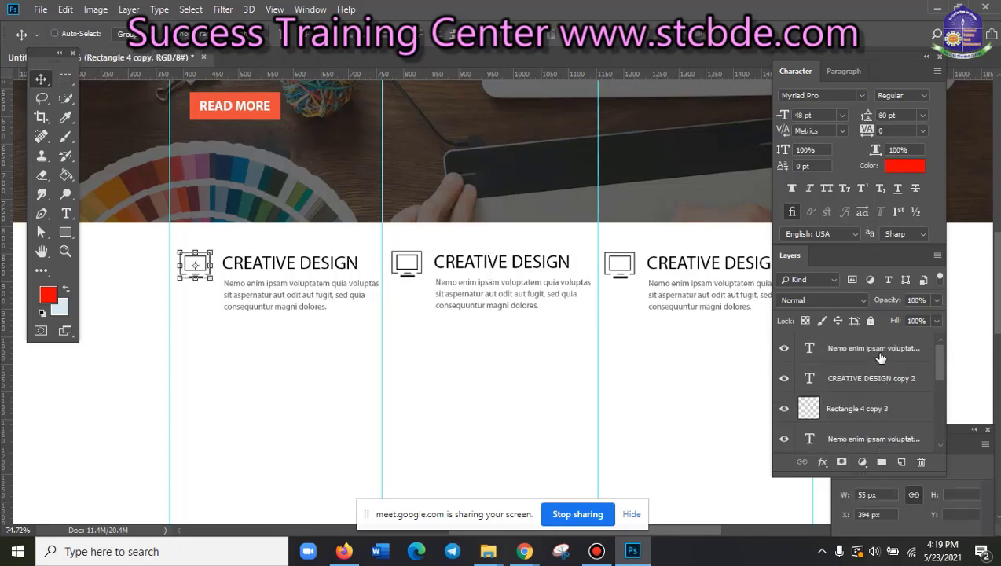
{"action": "left_click", "coordinate": [881, 353], "text": "shift"}
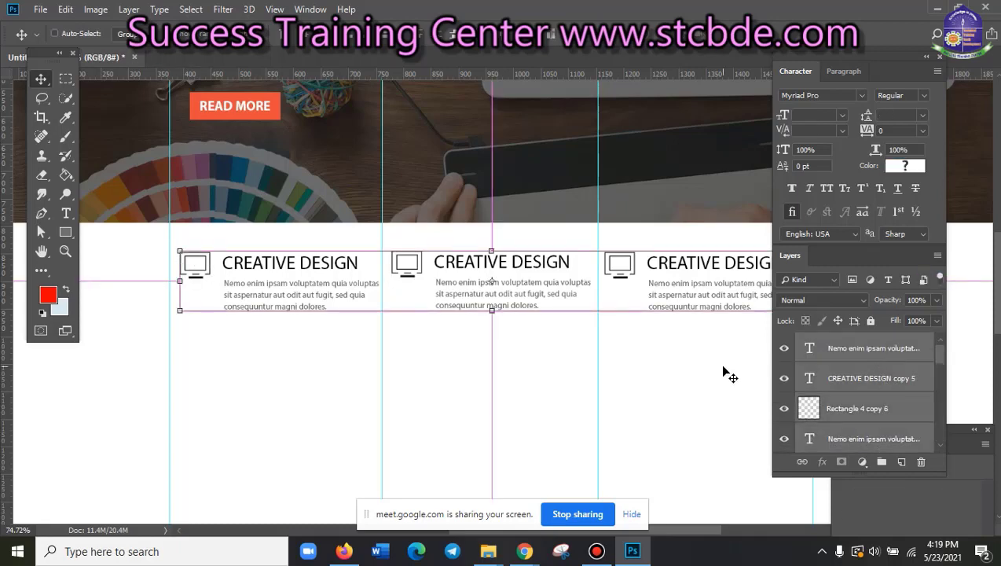
{"action": "key", "text": "ctrl+j"}
{"action": "key", "text": "shift+Down"}
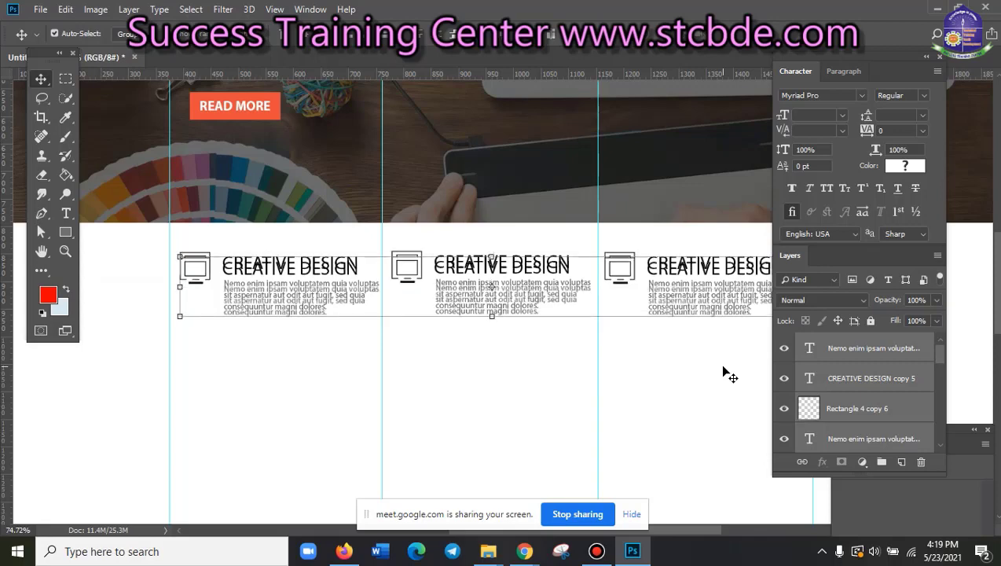
{"action": "key", "text": "shift+Down"}
{"action": "key", "text": "shift+Down"}
{"action": "key", "text": "shift+Down"}
{"action": "key", "text": "shift+Down"}
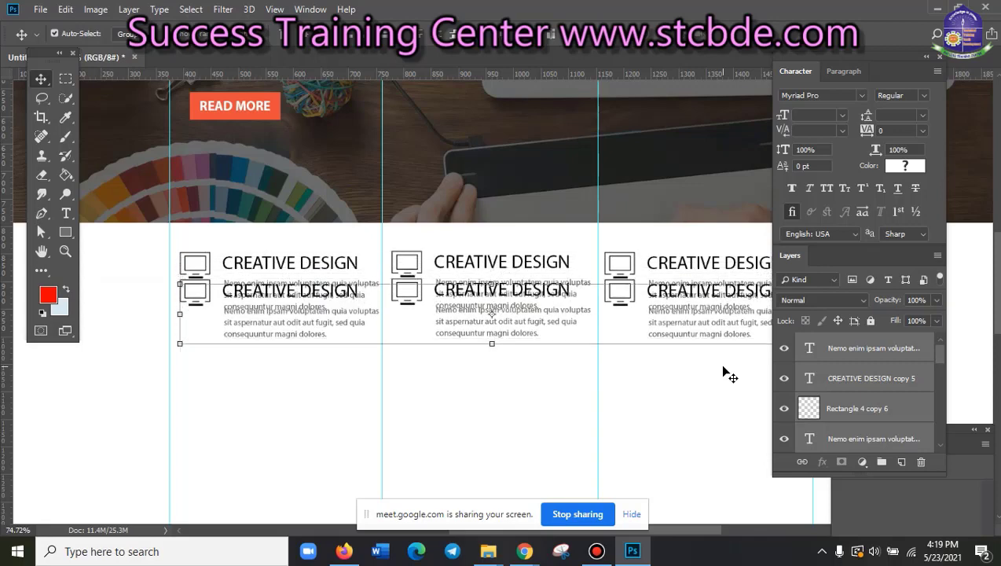
{"action": "key", "text": "shift+Down"}
{"action": "key", "text": "shift+Down"}
{"action": "key", "text": "shift+Down"}
{"action": "key", "text": "shift+Down"}
{"action": "key", "text": "shift+Down"}
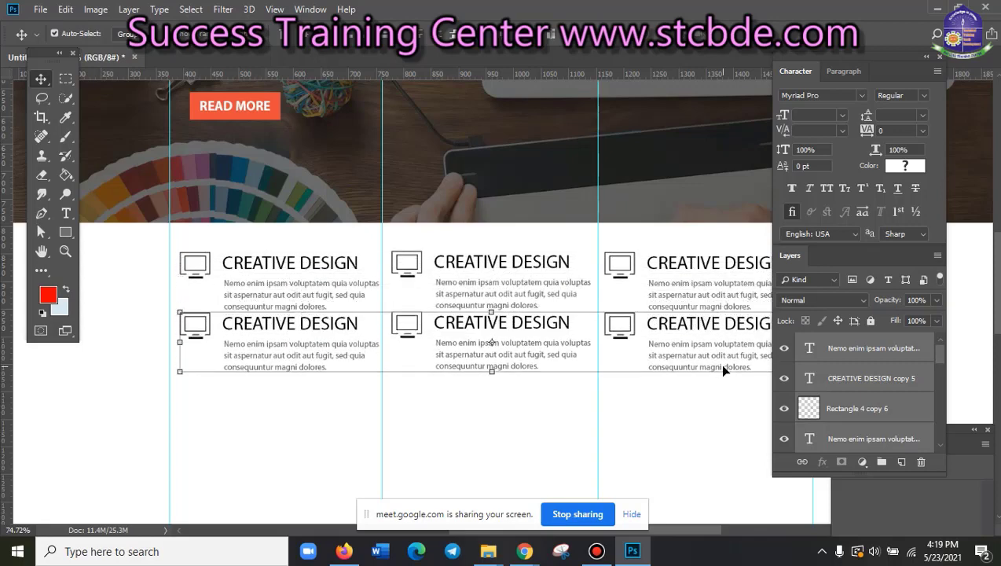
{"action": "key", "text": "shift+Down"}
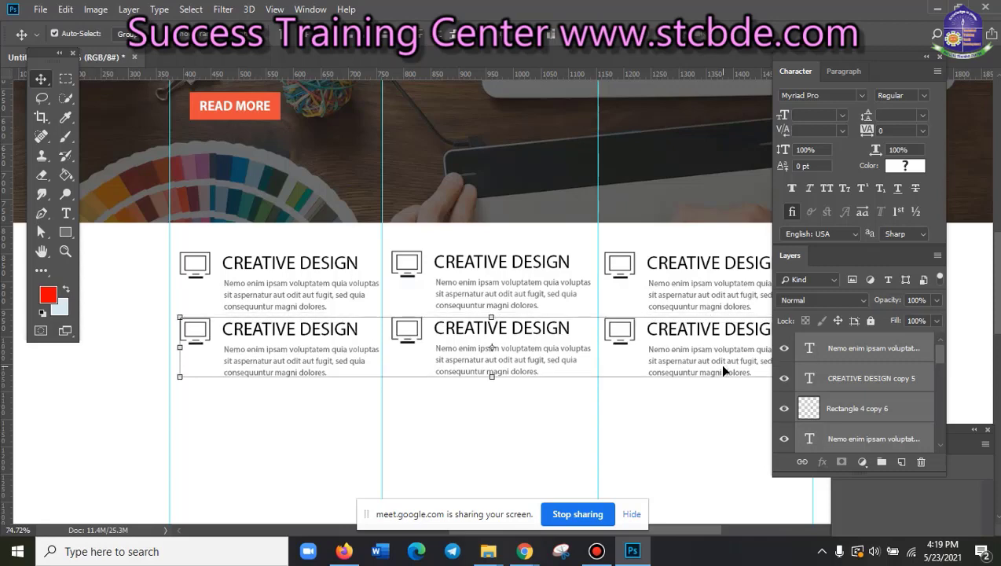
{"action": "key", "text": "shift+Down"}
{"action": "key", "text": "shift+Down"}
{"action": "key", "text": "shift+Down"}
{"action": "key", "text": "shift+Down"}
{"action": "key", "text": "shift+Down"}
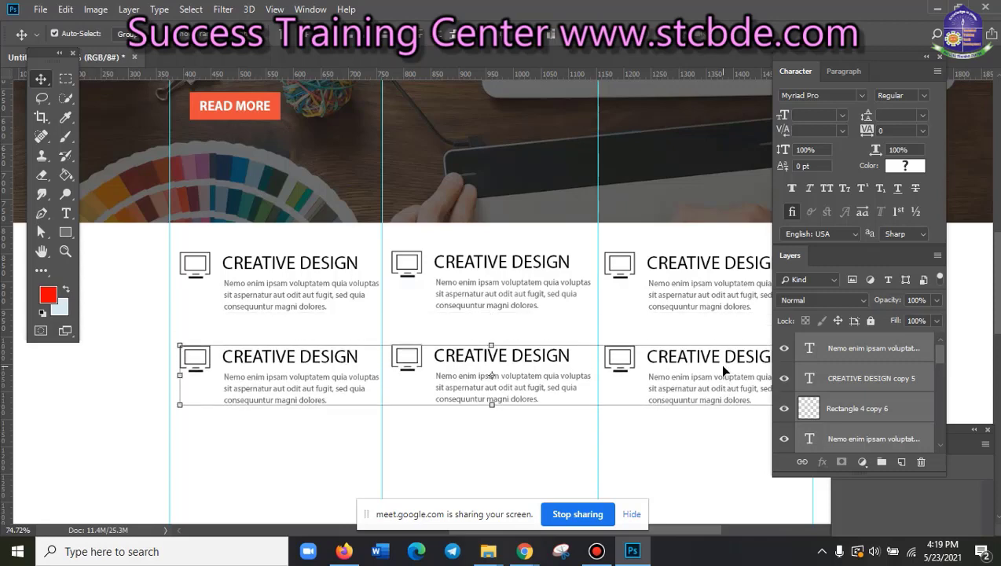
{"action": "key", "text": "shift+Down"}
{"action": "key", "text": "shift+Down"}
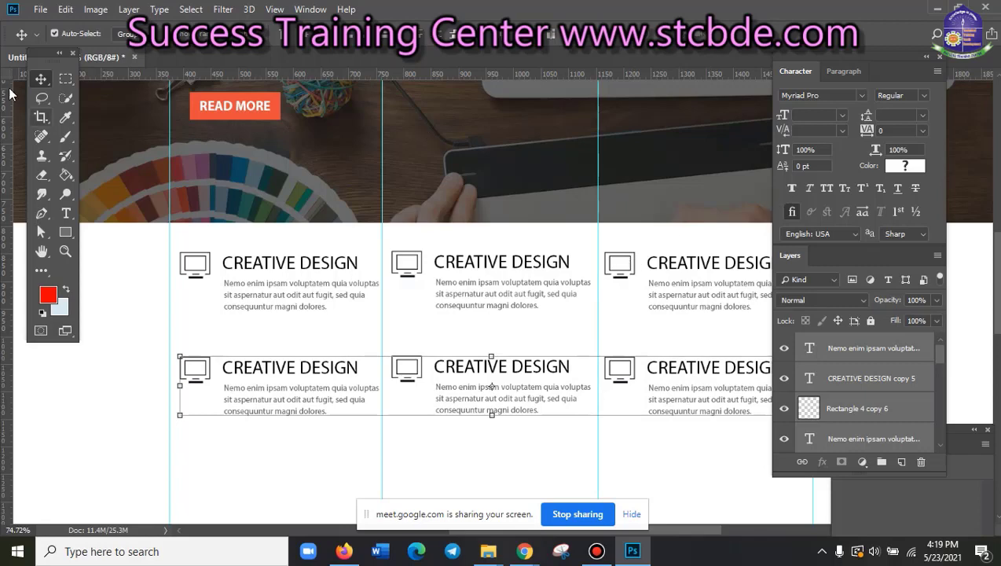
- Deselect and review the new second row of service items
{"action": "left_click", "coordinate": [101, 415]}
{"action": "scroll", "coordinate": [135, 404], "scroll_direction": "down", "scroll_amount": 2}
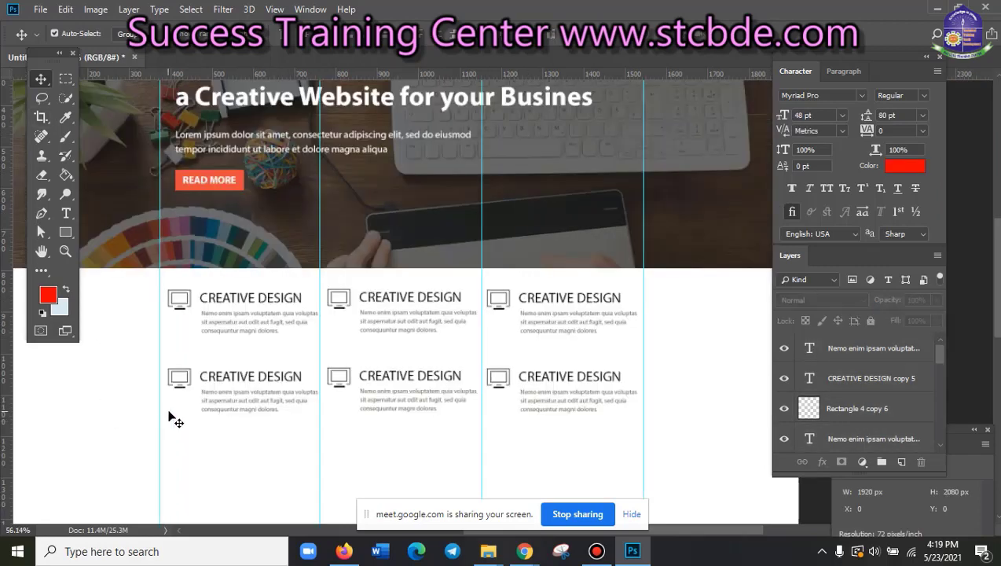
{"action": "scroll", "coordinate": [175, 421], "scroll_direction": "down", "scroll_amount": 1}
{"action": "scroll", "coordinate": [183, 348], "scroll_direction": "up", "scroll_amount": 2}
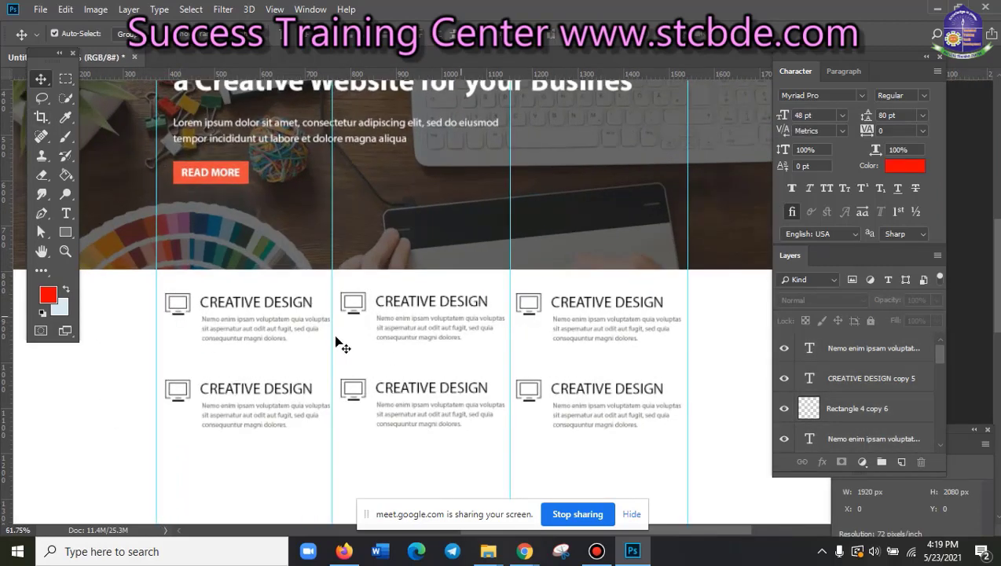
{"action": "left_click", "coordinate": [415, 339]}
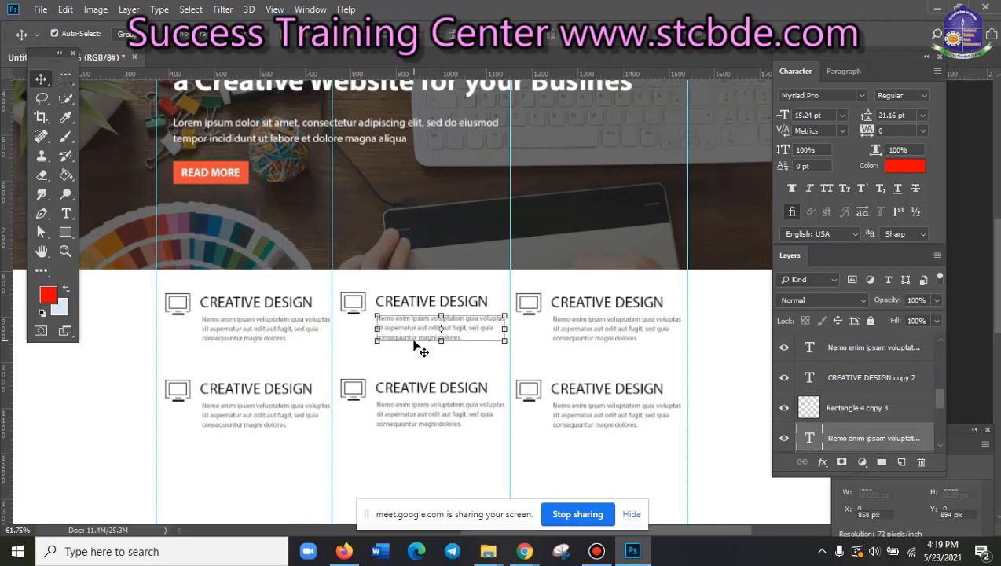
{"action": "left_click", "coordinate": [442, 453]}
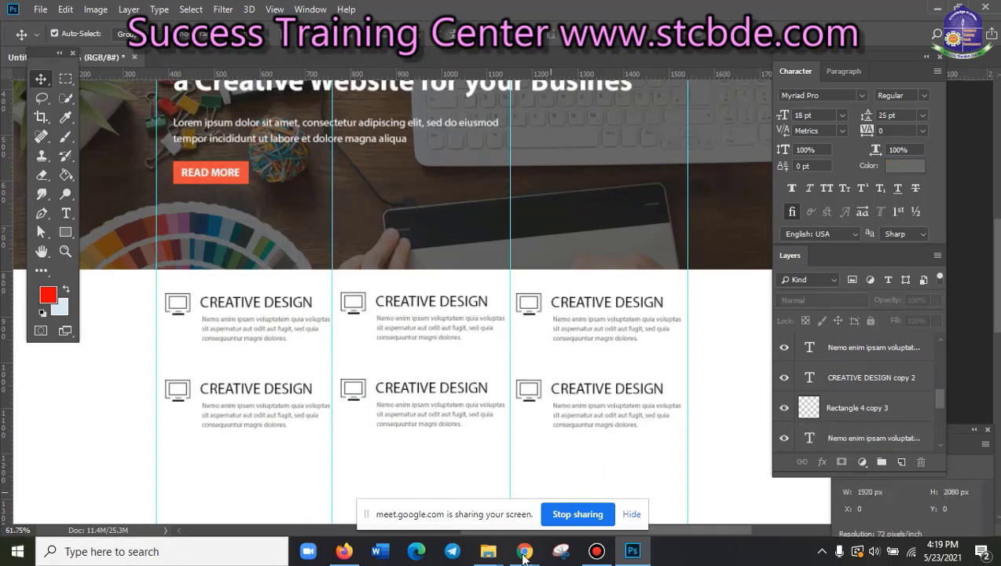
{"action": "mouse_move", "coordinate": [524, 551]}
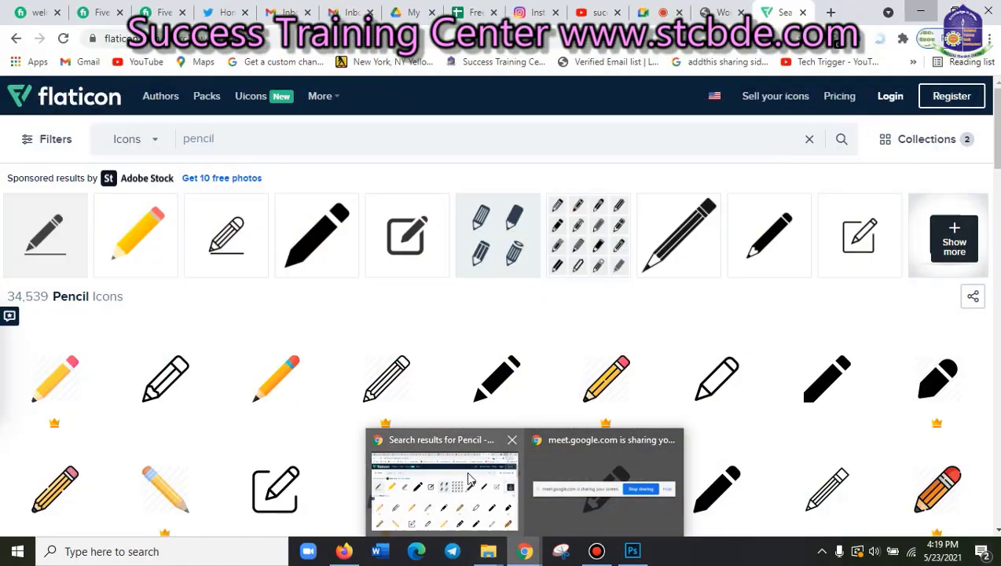
{"action": "left_click", "coordinate": [472, 483]}
{"action": "left_click", "coordinate": [719, 11]}
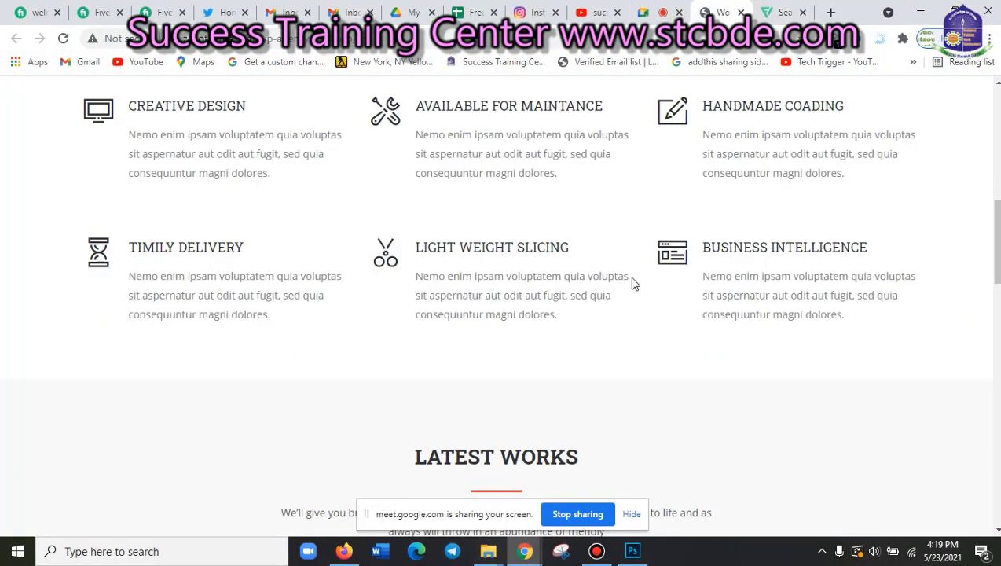
{"action": "scroll", "coordinate": [623, 410], "scroll_direction": "down", "scroll_amount": 2}
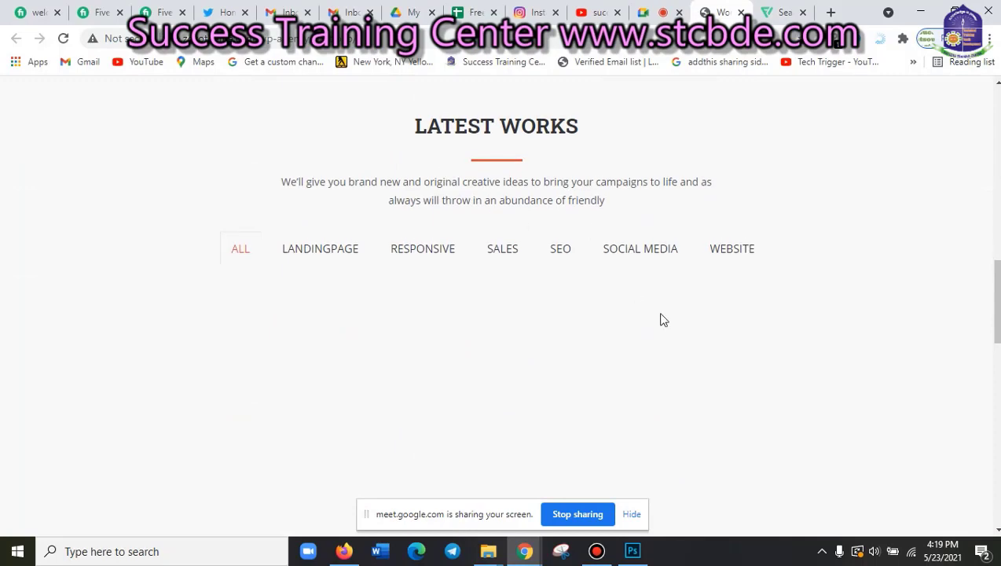
{"action": "scroll", "coordinate": [689, 367], "scroll_direction": "down", "scroll_amount": 1}
{"action": "scroll", "coordinate": [688, 366], "scroll_direction": "down", "scroll_amount": 3}
{"action": "scroll", "coordinate": [689, 367], "scroll_direction": "down", "scroll_amount": 3}
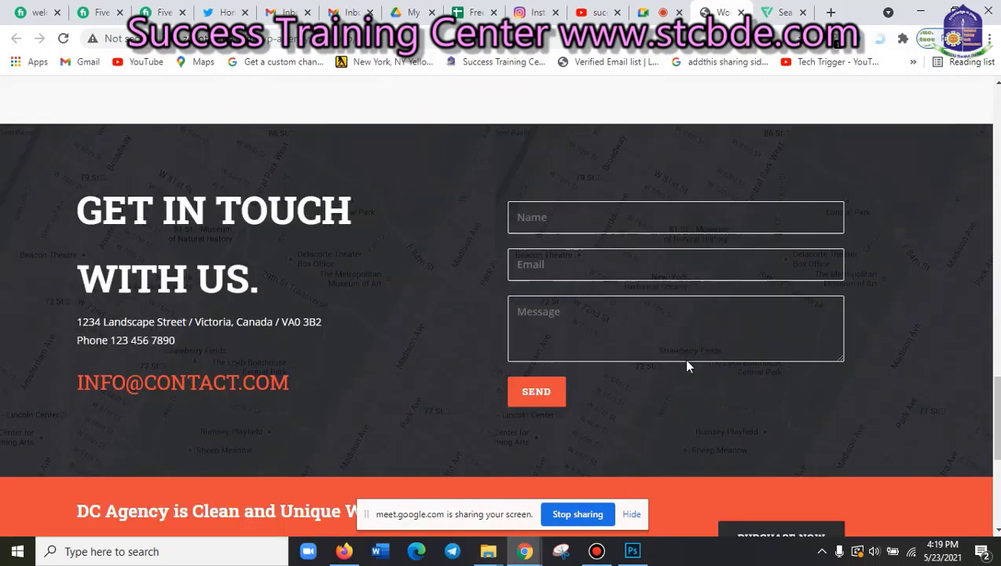
{"action": "scroll", "coordinate": [688, 366], "scroll_direction": "down", "scroll_amount": 4}
{"action": "scroll", "coordinate": [687, 365], "scroll_direction": "down", "scroll_amount": 1}
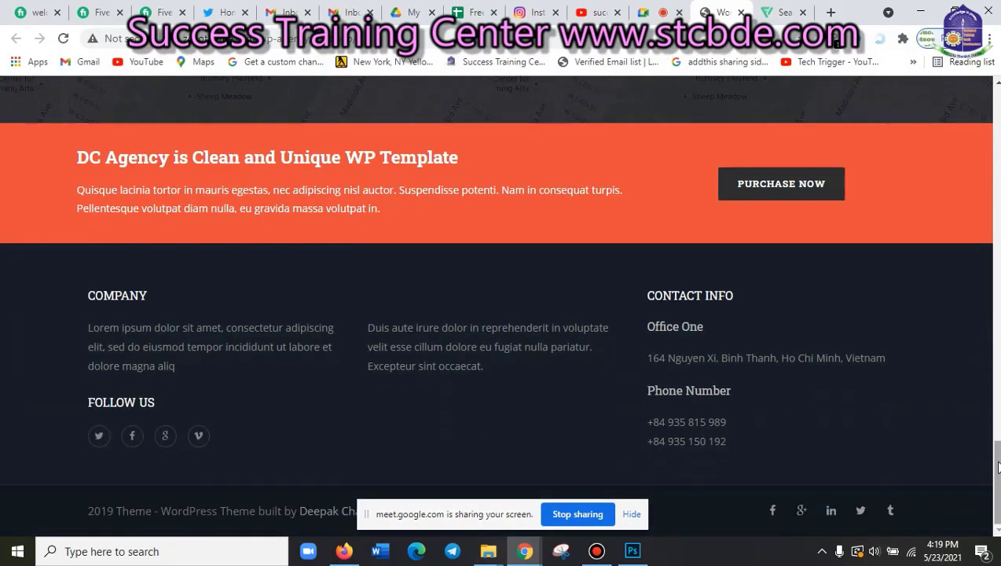
{"action": "scroll", "coordinate": [998, 470], "scroll_direction": "up", "scroll_amount": 1}
{"action": "scroll", "coordinate": [998, 470], "scroll_direction": "down", "scroll_amount": 1}
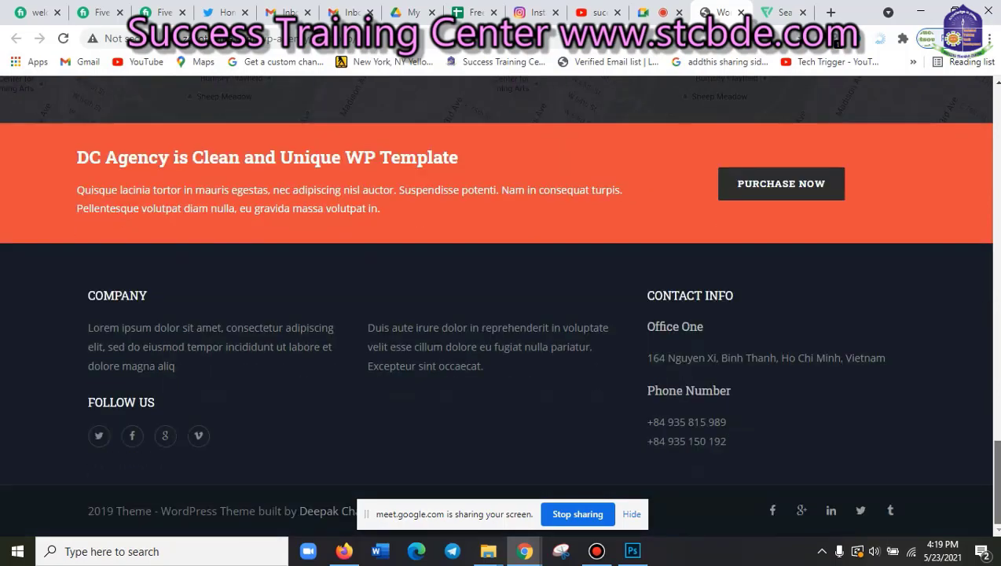
{"action": "left_click_drag", "start_coordinate": [997, 469], "coordinate": [997, 114]}
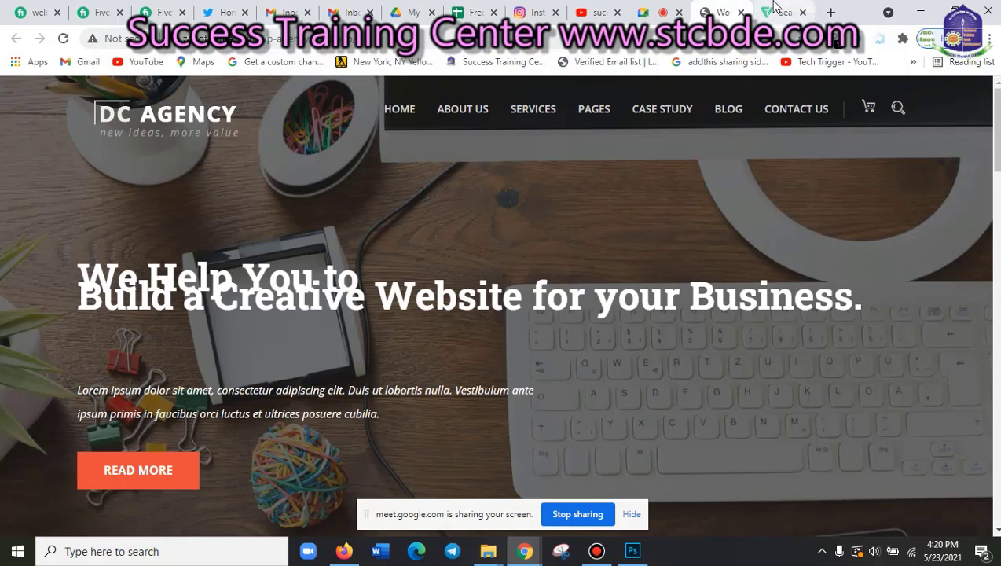
{"action": "left_click", "coordinate": [774, 10]}
{"action": "left_click", "coordinate": [118, 39]}
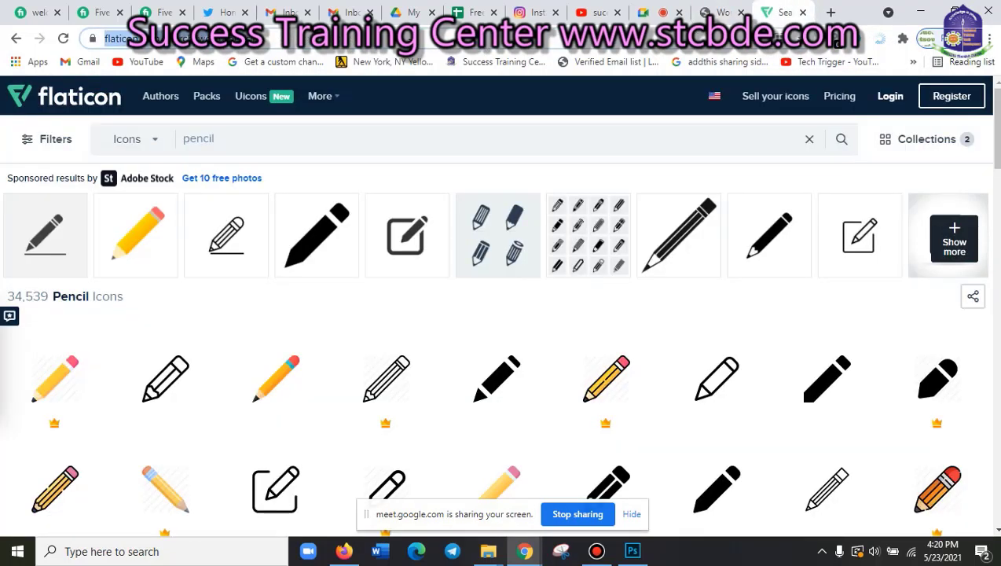
- Search 'themeforest' from the address bar and open the ThemeForest site from the results
{"action": "type", "text": "theme"}
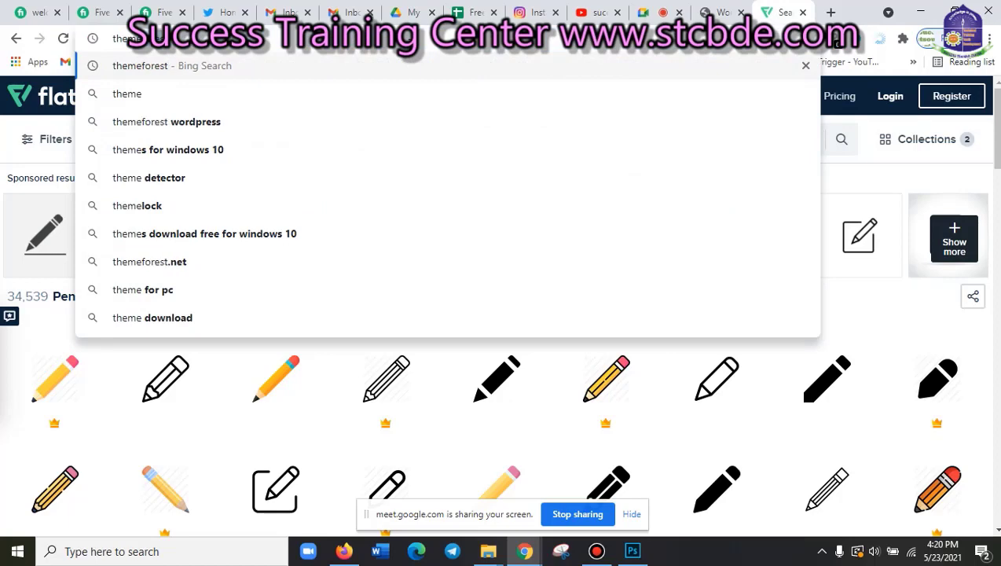
{"action": "type", "text": "forest."}
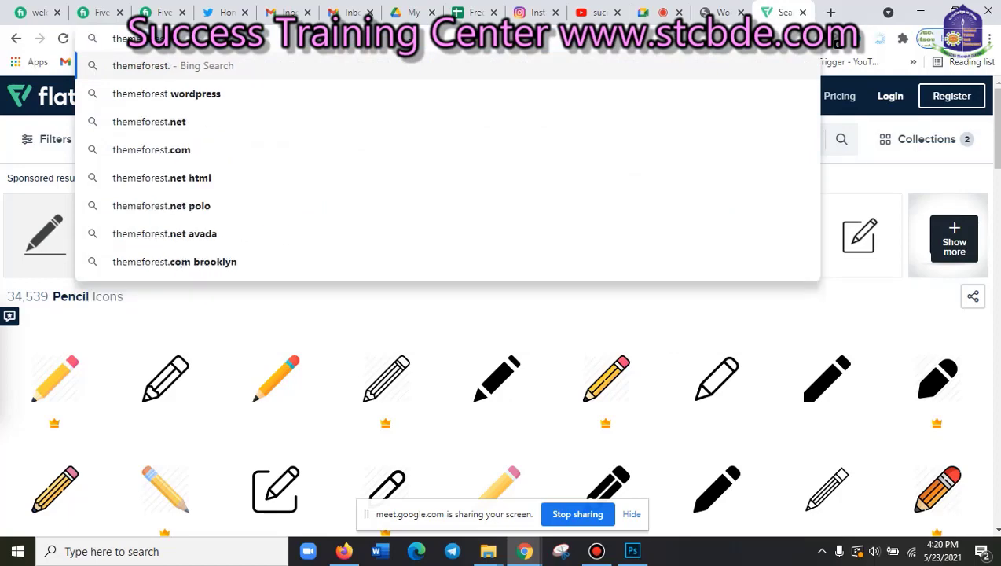
{"action": "key", "text": "BackSpace"}
{"action": "key", "text": "Return"}
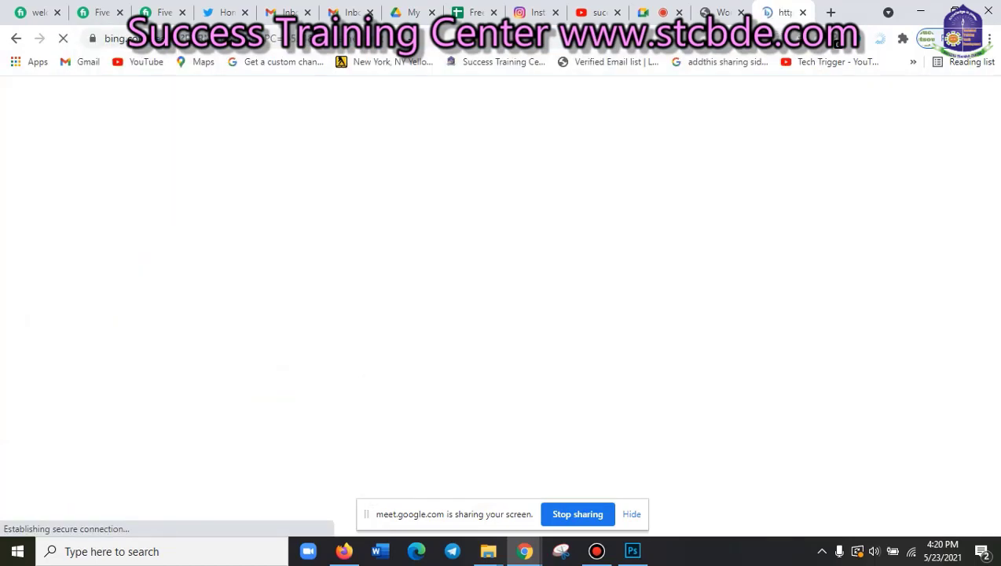
{"action": "left_click", "coordinate": [286, 209]}
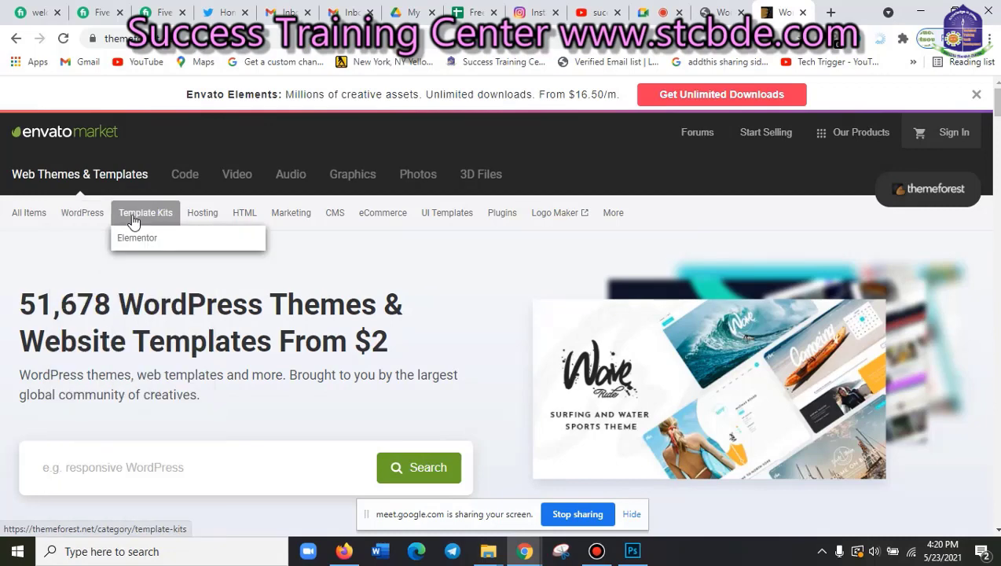
{"action": "mouse_move", "coordinate": [81, 213]}
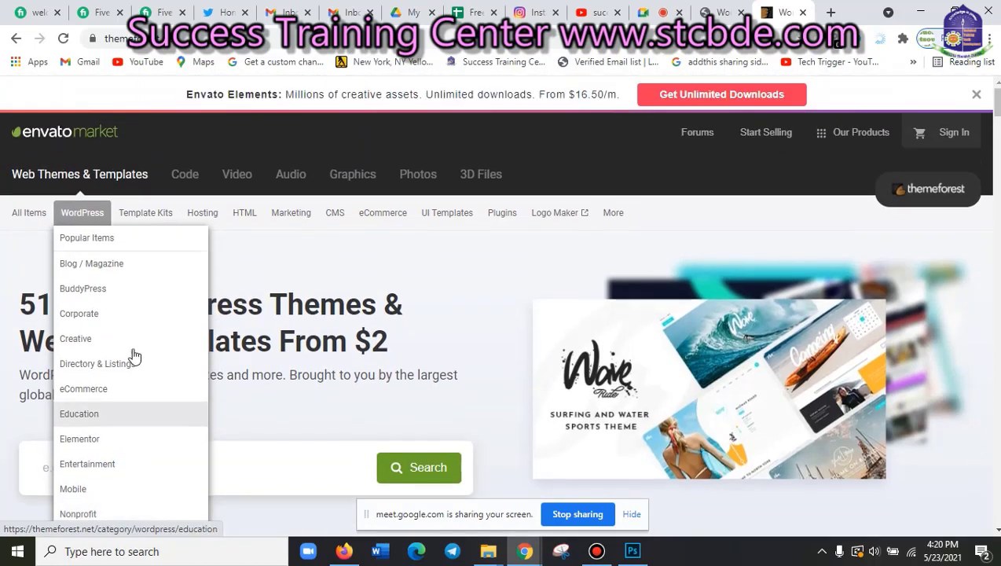
- Open the Corporate WordPress themes category and scroll down through its listings
{"action": "scroll", "coordinate": [133, 416], "scroll_direction": "down", "scroll_amount": 1}
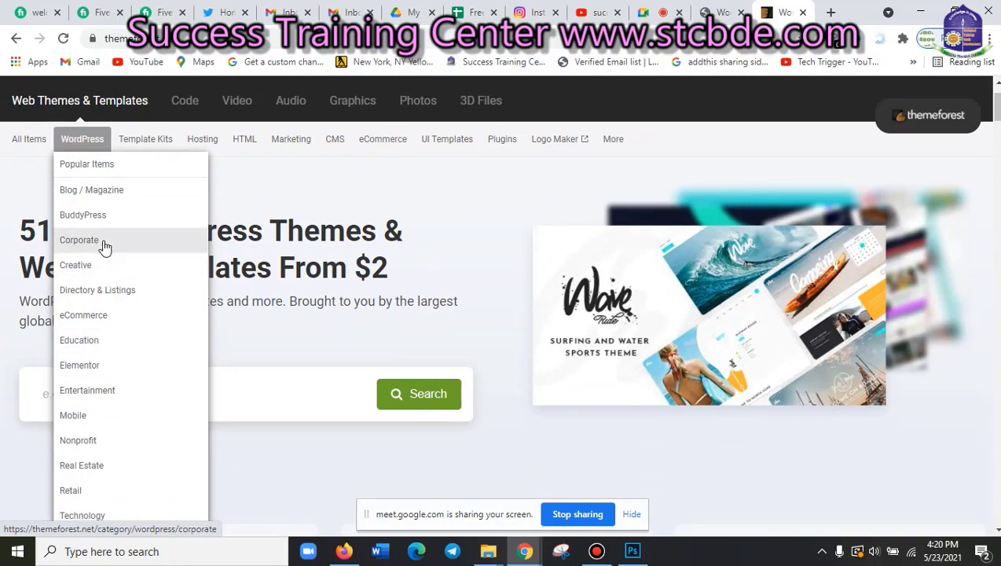
{"action": "left_click", "coordinate": [104, 246]}
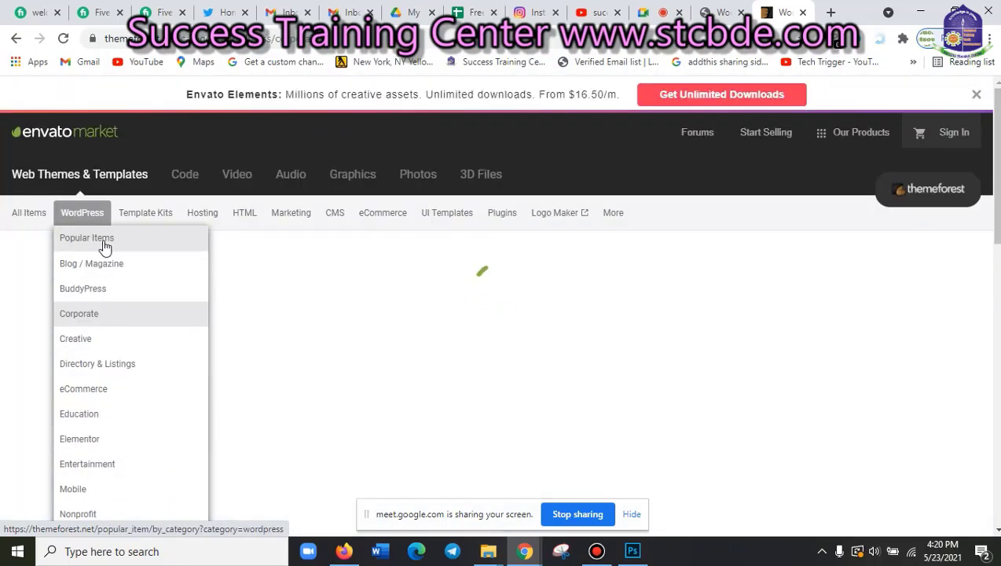
{"action": "scroll", "coordinate": [521, 419], "scroll_direction": "down", "scroll_amount": 4}
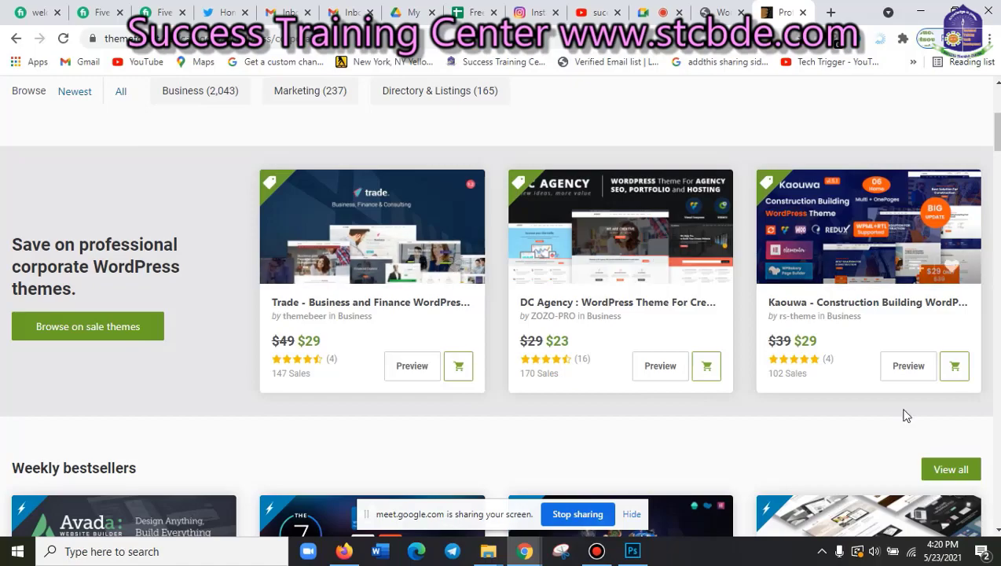
{"action": "scroll", "coordinate": [904, 420], "scroll_direction": "down", "scroll_amount": 3}
{"action": "scroll", "coordinate": [701, 312], "scroll_direction": "down", "scroll_amount": 3}
{"action": "scroll", "coordinate": [822, 439], "scroll_direction": "down", "scroll_amount": 2}
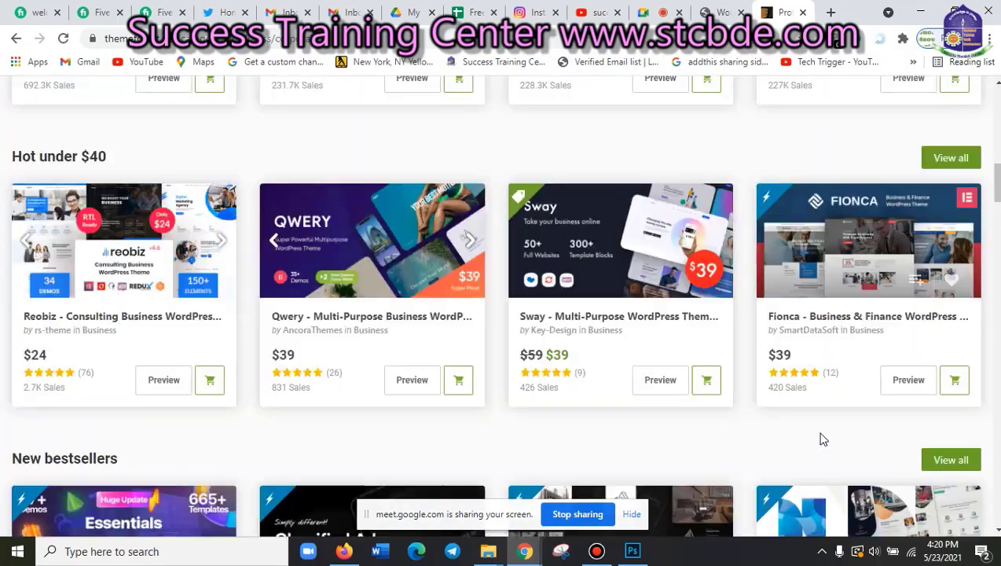
{"action": "scroll", "coordinate": [608, 409], "scroll_direction": "down", "scroll_amount": 3}
{"action": "scroll", "coordinate": [552, 465], "scroll_direction": "down", "scroll_amount": 3}
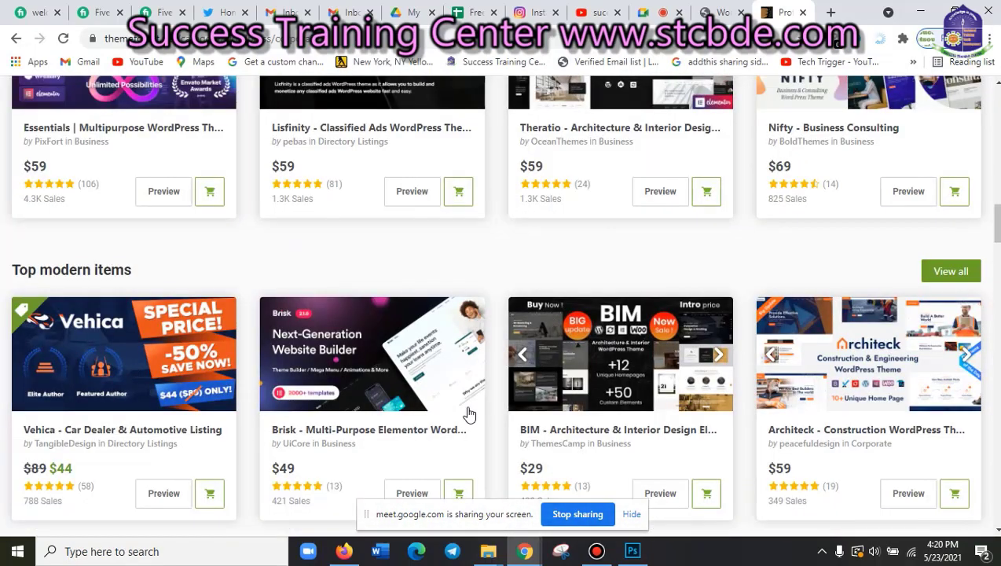
{"action": "scroll", "coordinate": [550, 409], "scroll_direction": "down", "scroll_amount": 5}
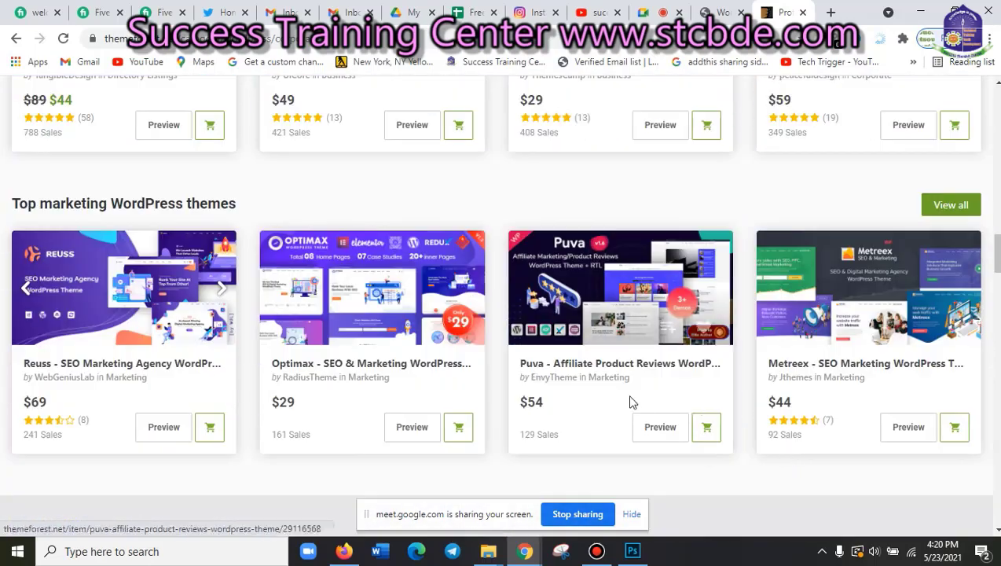
{"action": "scroll", "coordinate": [632, 402], "scroll_direction": "down", "scroll_amount": 3}
{"action": "scroll", "coordinate": [646, 411], "scroll_direction": "down", "scroll_amount": 2}
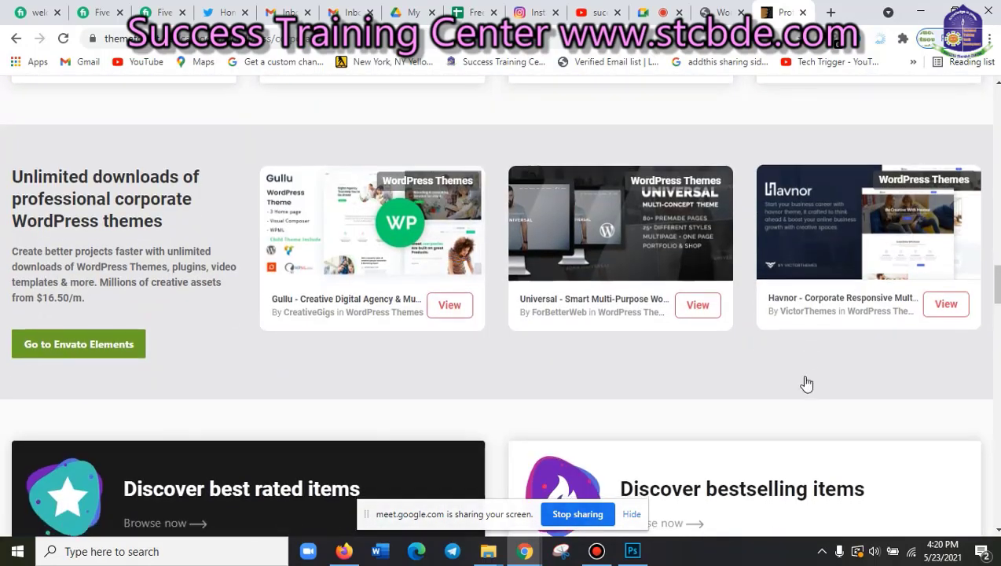
- Open the Architeck - Construction WordPress Theme item page ($59 Regular License, 349 sales)
{"action": "scroll", "coordinate": [806, 383], "scroll_direction": "up", "scroll_amount": 2}
{"action": "scroll", "coordinate": [817, 369], "scroll_direction": "up", "scroll_amount": 5}
{"action": "scroll", "coordinate": [863, 354], "scroll_direction": "up", "scroll_amount": 1}
{"action": "scroll", "coordinate": [868, 314], "scroll_direction": "up", "scroll_amount": 1}
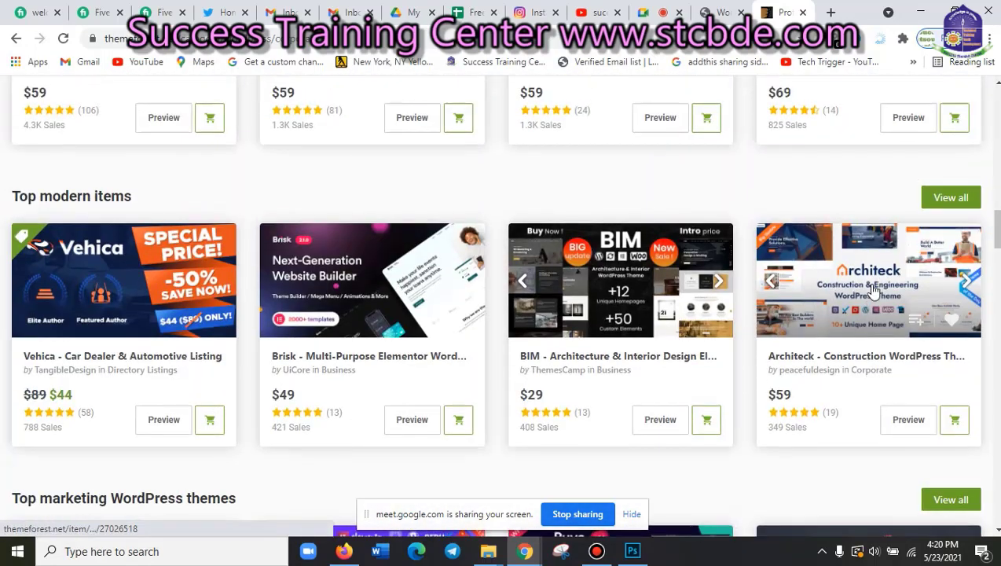
{"action": "left_click", "coordinate": [874, 291]}
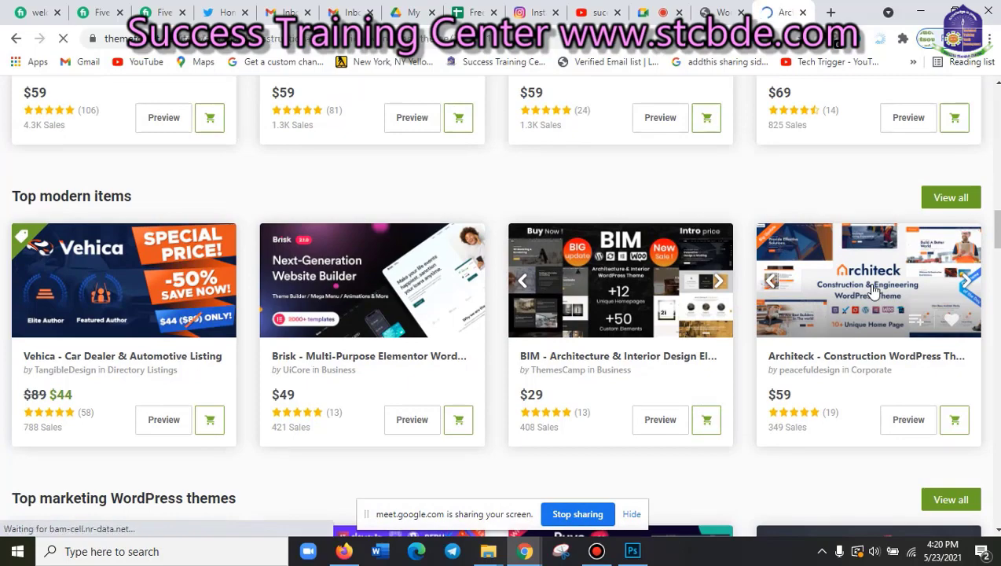
{"action": "scroll", "coordinate": [644, 322], "scroll_direction": "down", "scroll_amount": 2}
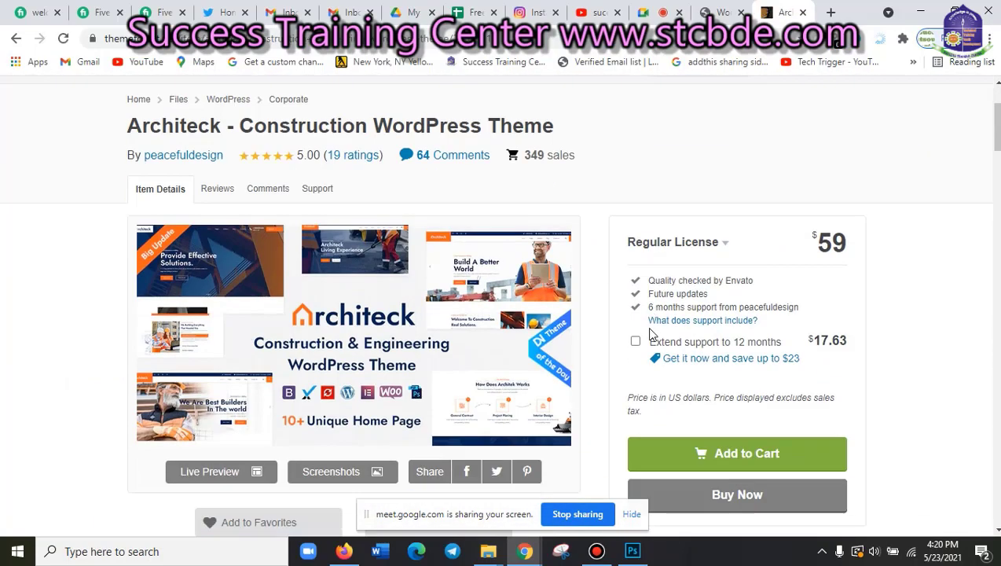
- Open the Architeck live preview in a new tab and browse its demo thumbnails
{"action": "left_click", "coordinate": [258, 474]}
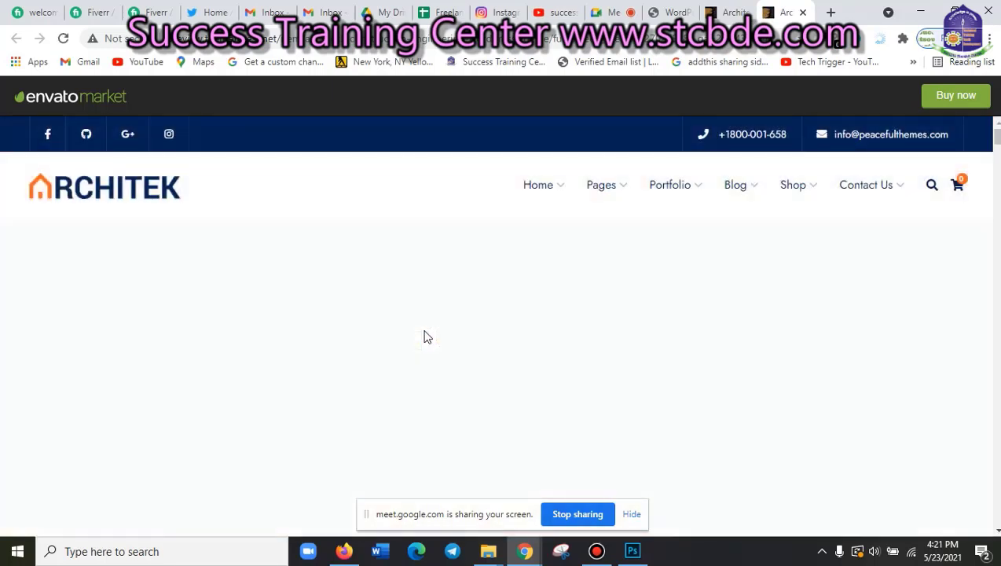
{"action": "scroll", "coordinate": [500, 421], "scroll_direction": "down", "scroll_amount": 10}
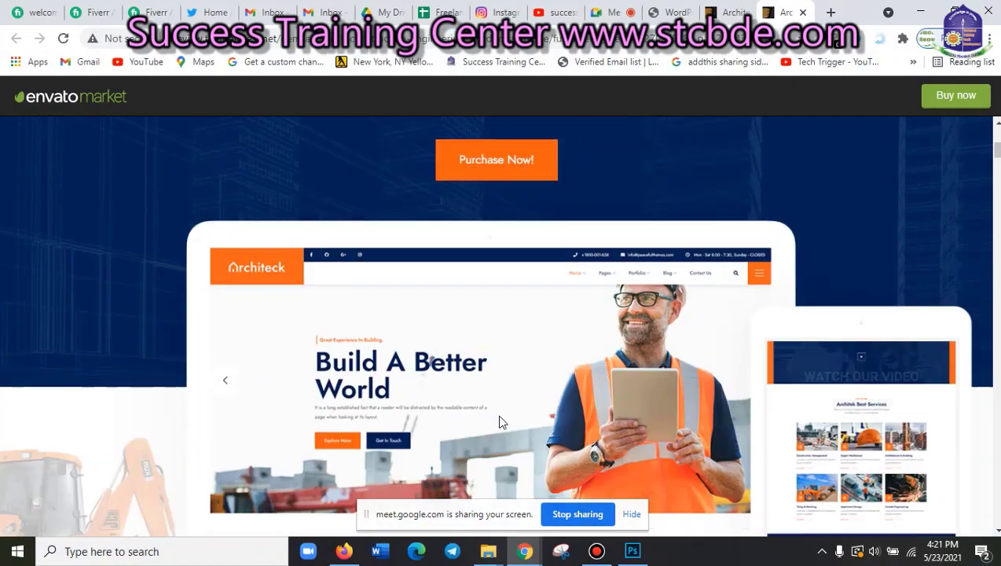
{"action": "scroll", "coordinate": [500, 422], "scroll_direction": "up", "scroll_amount": 3}
{"action": "scroll", "coordinate": [503, 408], "scroll_direction": "up", "scroll_amount": 3}
{"action": "scroll", "coordinate": [509, 395], "scroll_direction": "down", "scroll_amount": 7}
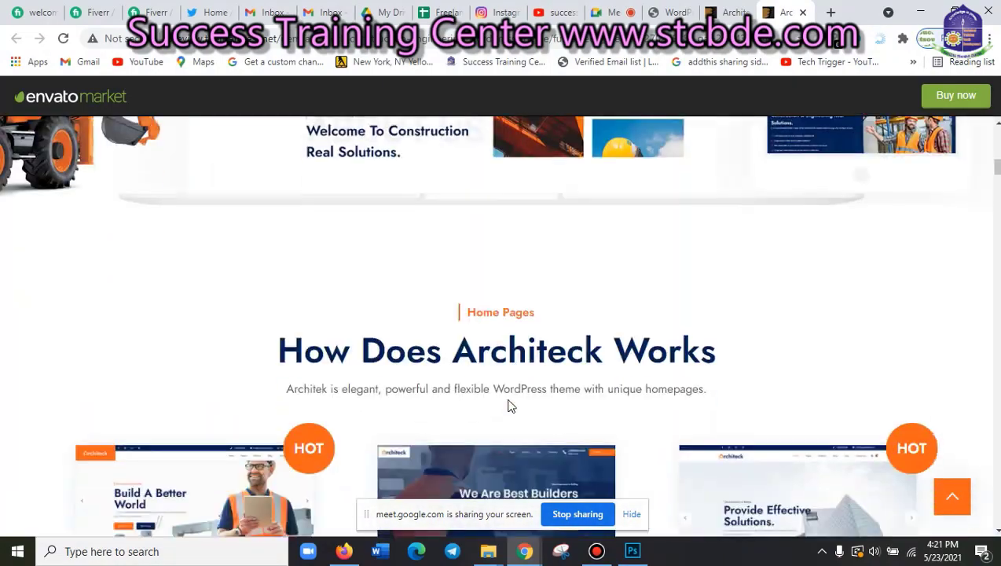
{"action": "scroll", "coordinate": [509, 401], "scroll_direction": "down", "scroll_amount": 5}
{"action": "scroll", "coordinate": [510, 407], "scroll_direction": "down", "scroll_amount": 5}
{"action": "scroll", "coordinate": [510, 407], "scroll_direction": "down", "scroll_amount": 4}
{"action": "scroll", "coordinate": [509, 406], "scroll_direction": "up", "scroll_amount": 6}
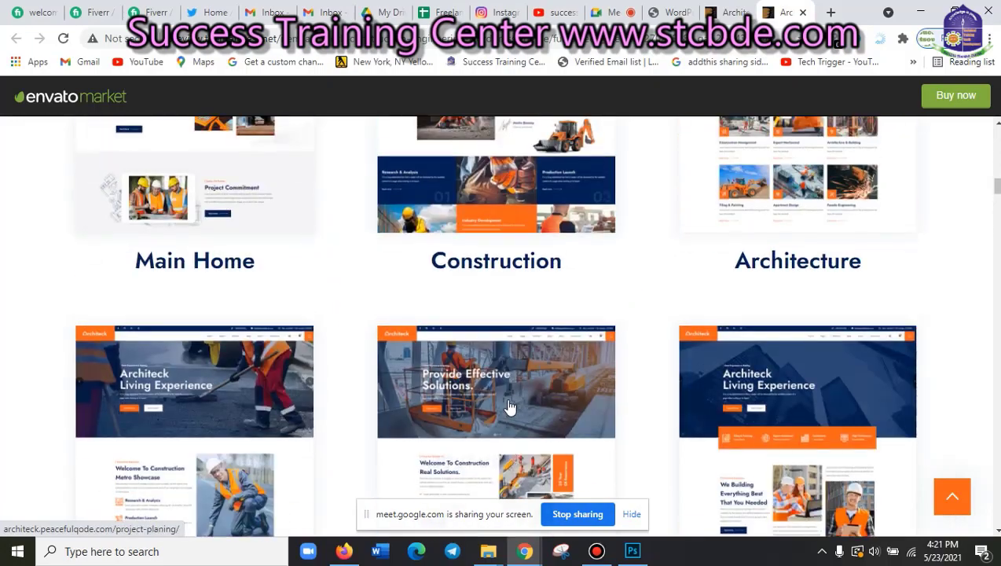
{"action": "scroll", "coordinate": [507, 401], "scroll_direction": "up", "scroll_amount": 6}
{"action": "scroll", "coordinate": [505, 393], "scroll_direction": "up", "scroll_amount": 6}
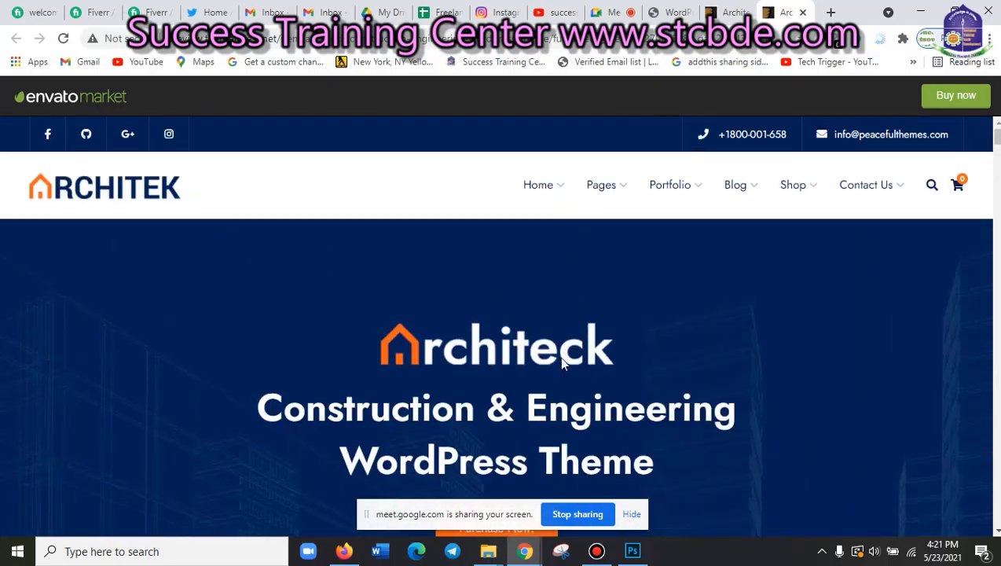
{"action": "scroll", "coordinate": [559, 365], "scroll_direction": "down", "scroll_amount": 3}
{"action": "scroll", "coordinate": [554, 375], "scroll_direction": "down", "scroll_amount": 5}
{"action": "scroll", "coordinate": [554, 375], "scroll_direction": "down", "scroll_amount": 3}
{"action": "scroll", "coordinate": [287, 317], "scroll_direction": "up", "scroll_amount": 2}
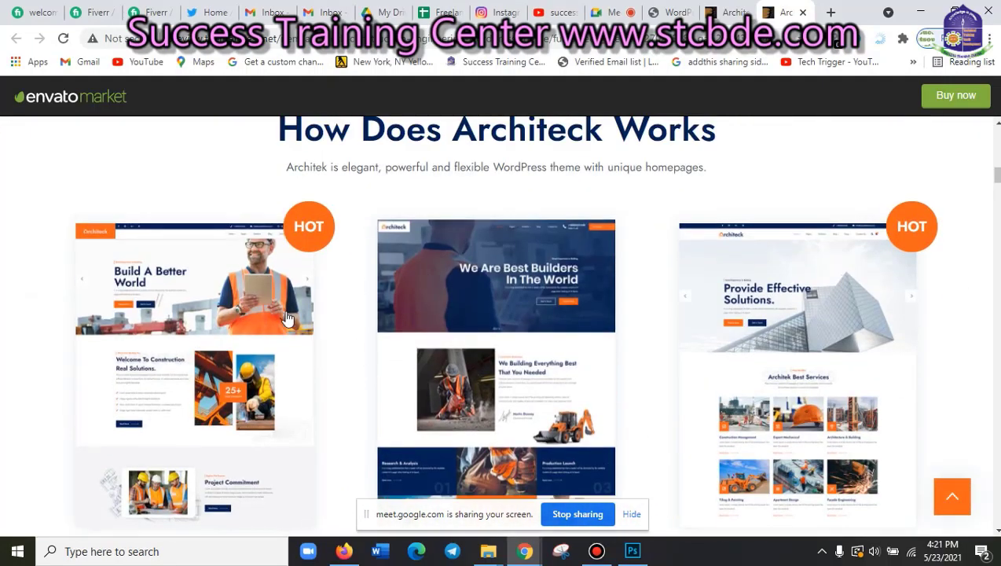
{"action": "scroll", "coordinate": [742, 381], "scroll_direction": "down", "scroll_amount": 4}
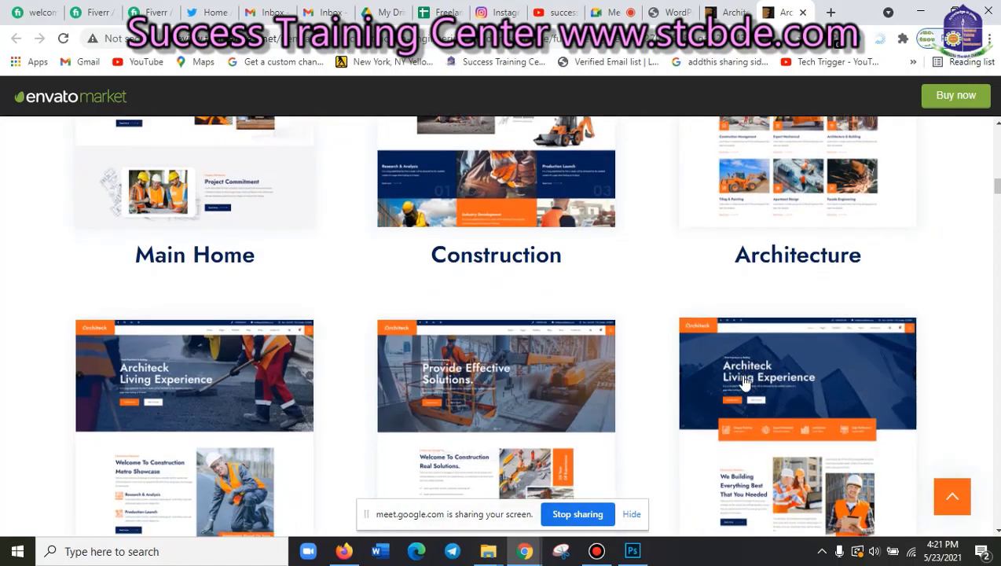
{"action": "scroll", "coordinate": [741, 378], "scroll_direction": "down", "scroll_amount": 2}
- Open the Construction demo in a new tab, then keep browsing the demo list
{"action": "left_click", "coordinate": [489, 279]}
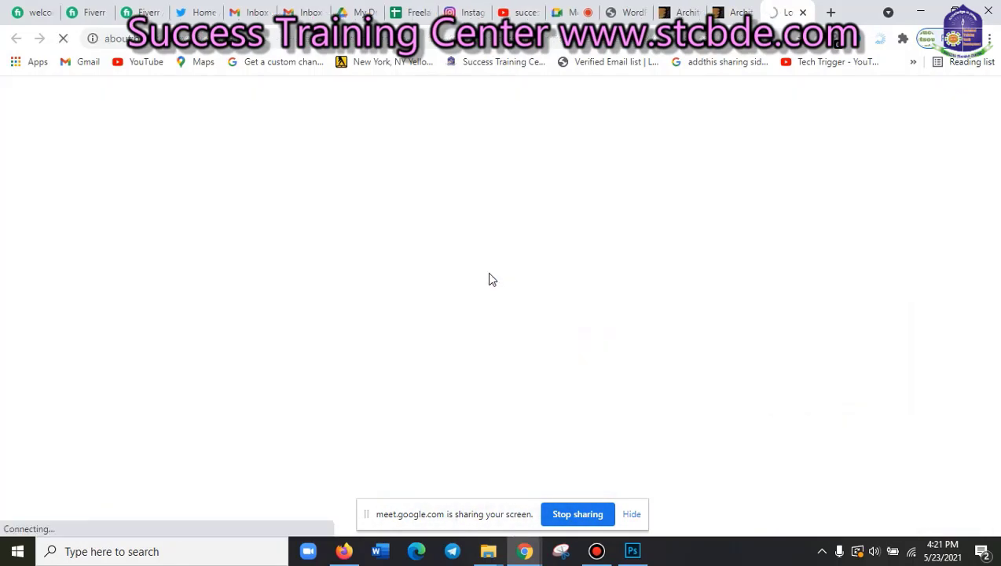
{"action": "left_click", "coordinate": [735, 12]}
{"action": "scroll", "coordinate": [576, 281], "scroll_direction": "up", "scroll_amount": 3}
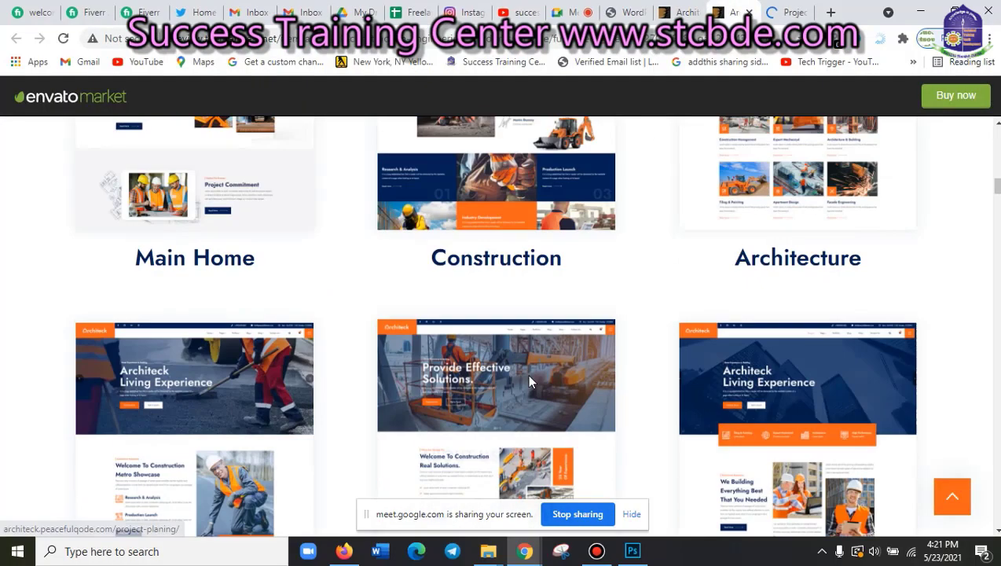
{"action": "scroll", "coordinate": [520, 377], "scroll_direction": "up", "scroll_amount": 10}
{"action": "scroll", "coordinate": [490, 180], "scroll_direction": "up", "scroll_amount": 10}
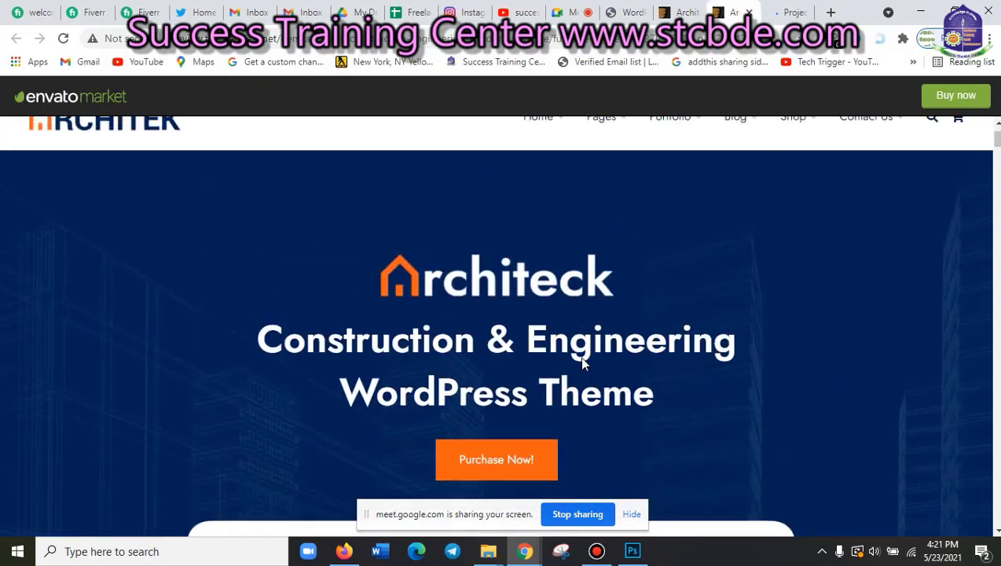
{"action": "scroll", "coordinate": [583, 350], "scroll_direction": "down", "scroll_amount": 5}
{"action": "scroll", "coordinate": [553, 377], "scroll_direction": "down", "scroll_amount": 1}
{"action": "scroll", "coordinate": [623, 277], "scroll_direction": "down", "scroll_amount": 1}
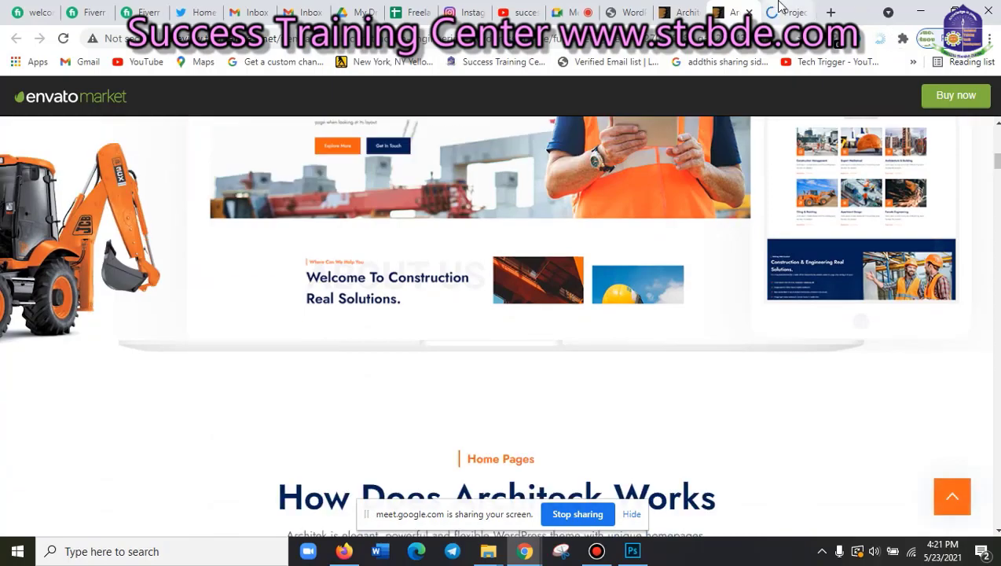
{"action": "scroll", "coordinate": [621, 298], "scroll_direction": "down", "scroll_amount": 13}
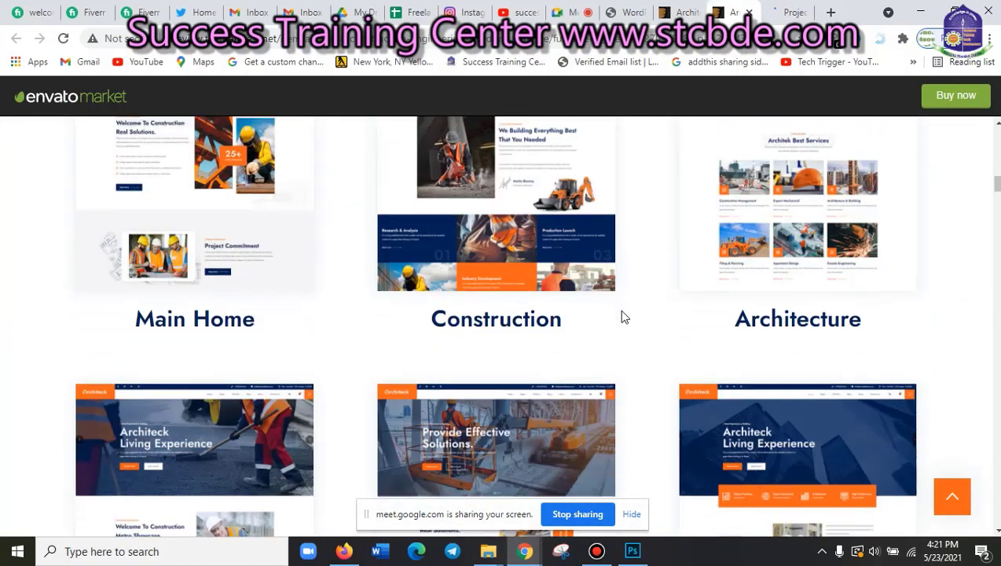
{"action": "scroll", "coordinate": [619, 309], "scroll_direction": "up", "scroll_amount": 2}
{"action": "scroll", "coordinate": [707, 353], "scroll_direction": "up", "scroll_amount": 5}
{"action": "scroll", "coordinate": [835, 409], "scroll_direction": "down", "scroll_amount": 5}
{"action": "scroll", "coordinate": [835, 409], "scroll_direction": "down", "scroll_amount": 3}
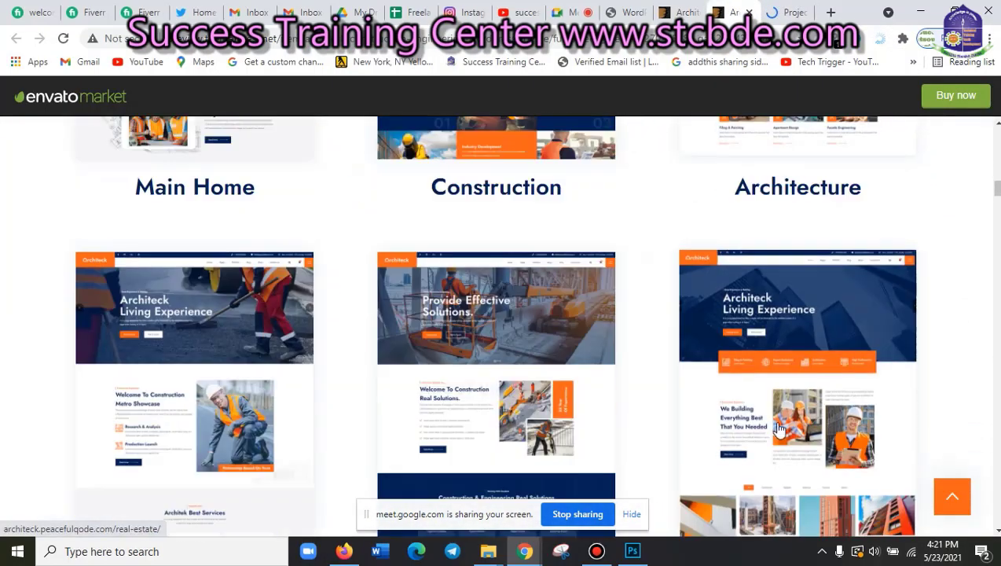
{"action": "scroll", "coordinate": [703, 406], "scroll_direction": "up", "scroll_amount": 2}
{"action": "scroll", "coordinate": [695, 354], "scroll_direction": "up", "scroll_amount": 2}
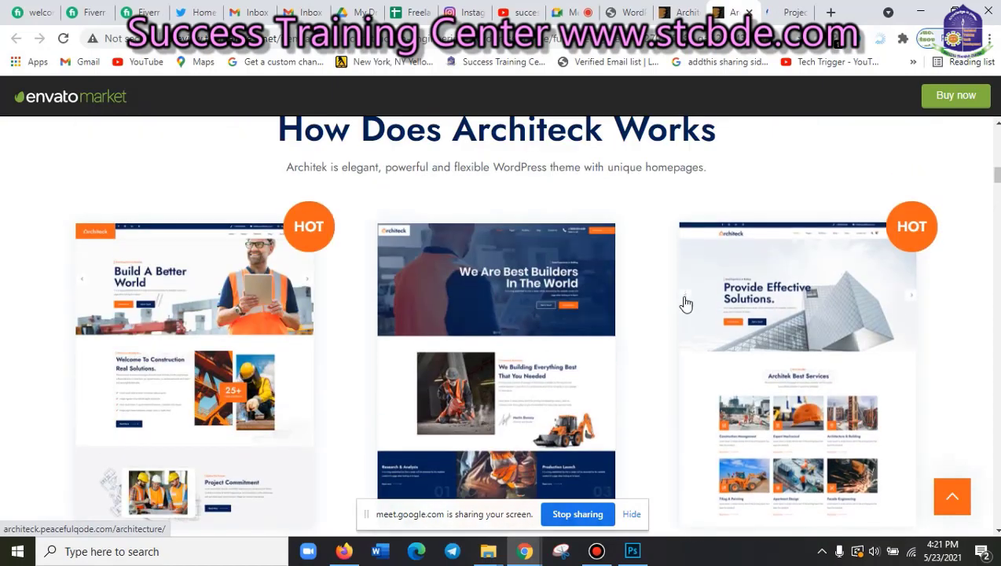
{"action": "scroll", "coordinate": [685, 302], "scroll_direction": "up", "scroll_amount": 2}
{"action": "scroll", "coordinate": [471, 330], "scroll_direction": "down", "scroll_amount": 3}
{"action": "scroll", "coordinate": [841, 377], "scroll_direction": "down", "scroll_amount": 5}
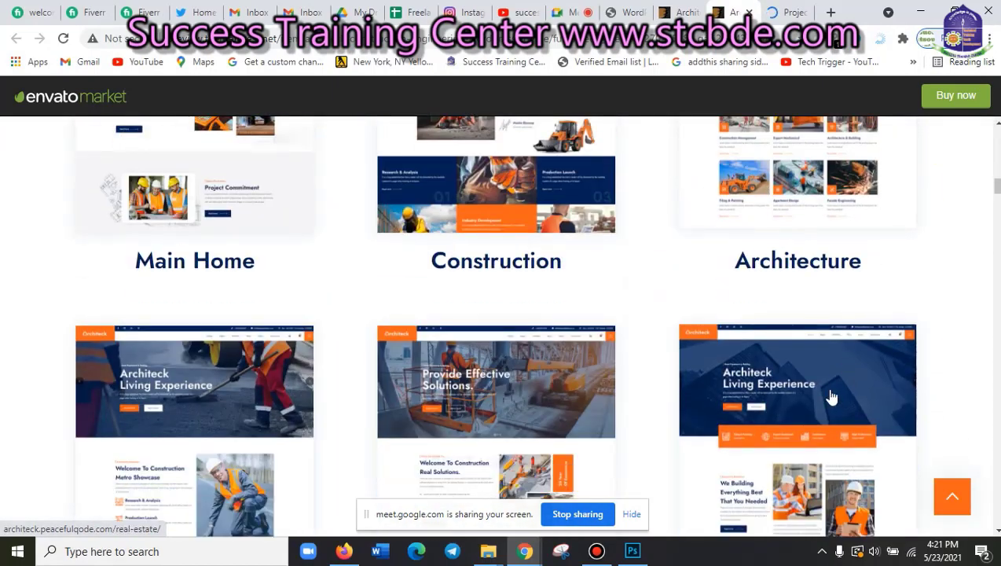
{"action": "scroll", "coordinate": [726, 409], "scroll_direction": "down", "scroll_amount": 5}
{"action": "scroll", "coordinate": [629, 369], "scroll_direction": "down", "scroll_amount": 10}
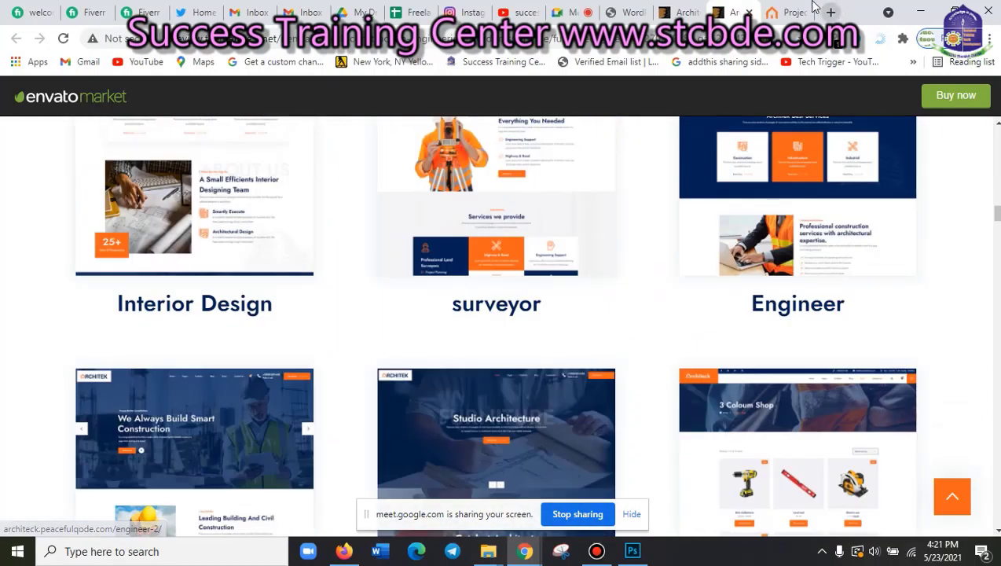
- Open a demo home page and study its 'We Are Best Builders In The World' hero slider
{"action": "left_click", "coordinate": [496, 425]}
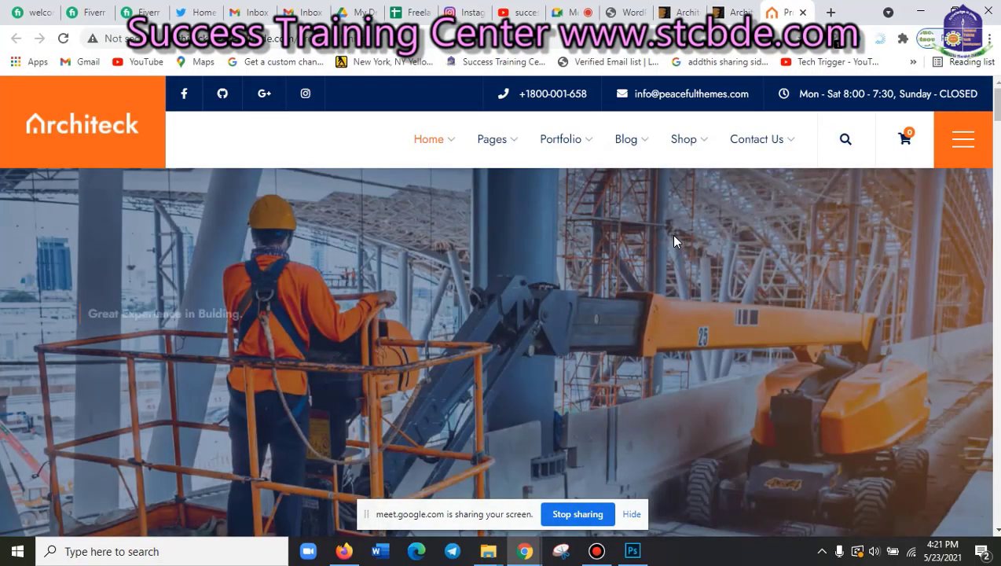
{"action": "scroll", "coordinate": [672, 234], "scroll_direction": "down", "scroll_amount": 2}
{"action": "scroll", "coordinate": [676, 275], "scroll_direction": "up", "scroll_amount": 2}
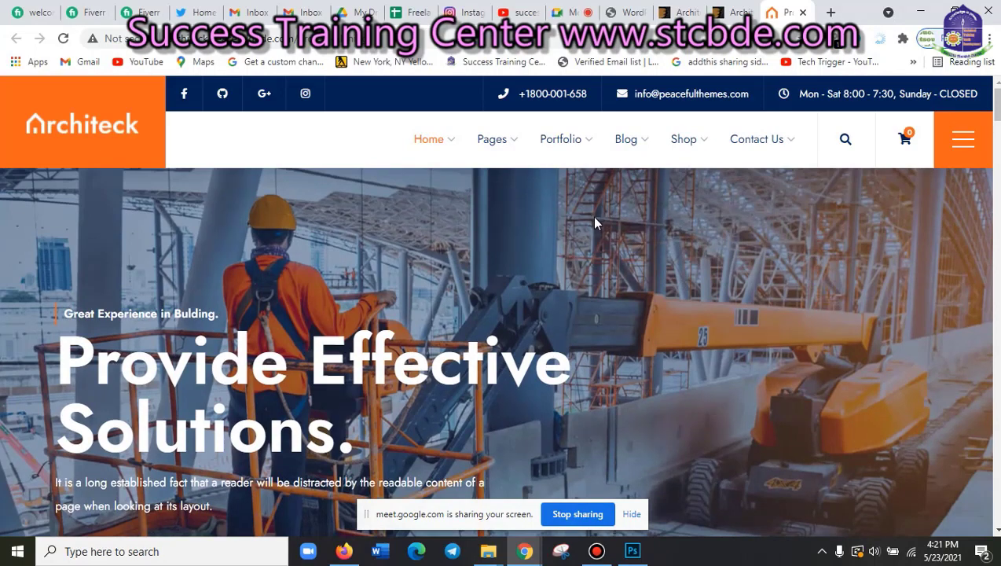
{"action": "scroll", "coordinate": [598, 349], "scroll_direction": "down", "scroll_amount": 3}
{"action": "scroll", "coordinate": [597, 349], "scroll_direction": "down", "scroll_amount": 4}
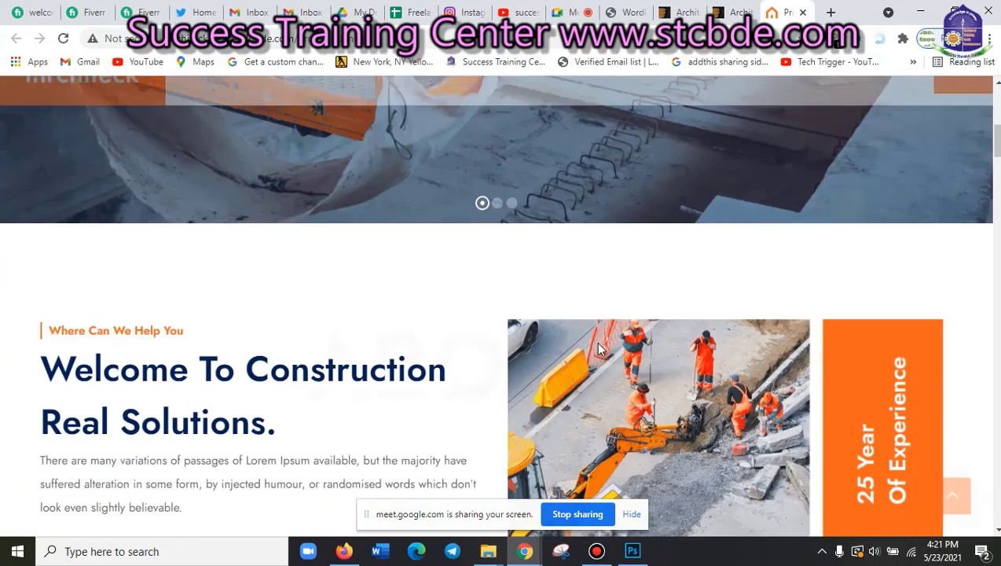
{"action": "scroll", "coordinate": [598, 348], "scroll_direction": "down", "scroll_amount": 7}
{"action": "scroll", "coordinate": [597, 348], "scroll_direction": "up", "scroll_amount": 4}
{"action": "scroll", "coordinate": [597, 350], "scroll_direction": "up", "scroll_amount": 7}
{"action": "scroll", "coordinate": [595, 346], "scroll_direction": "up", "scroll_amount": 3}
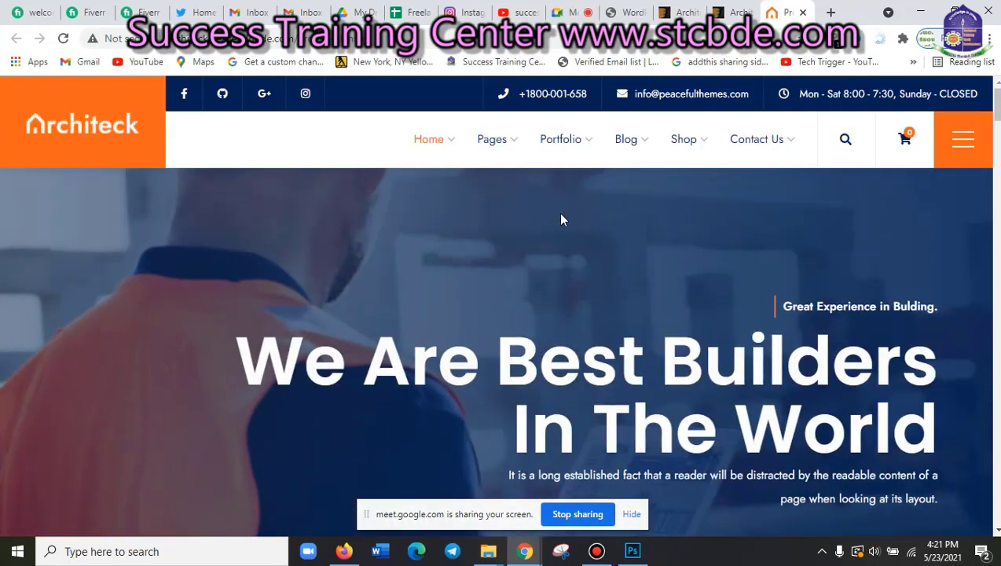
{"action": "scroll", "coordinate": [494, 275], "scroll_direction": "down", "scroll_amount": 3}
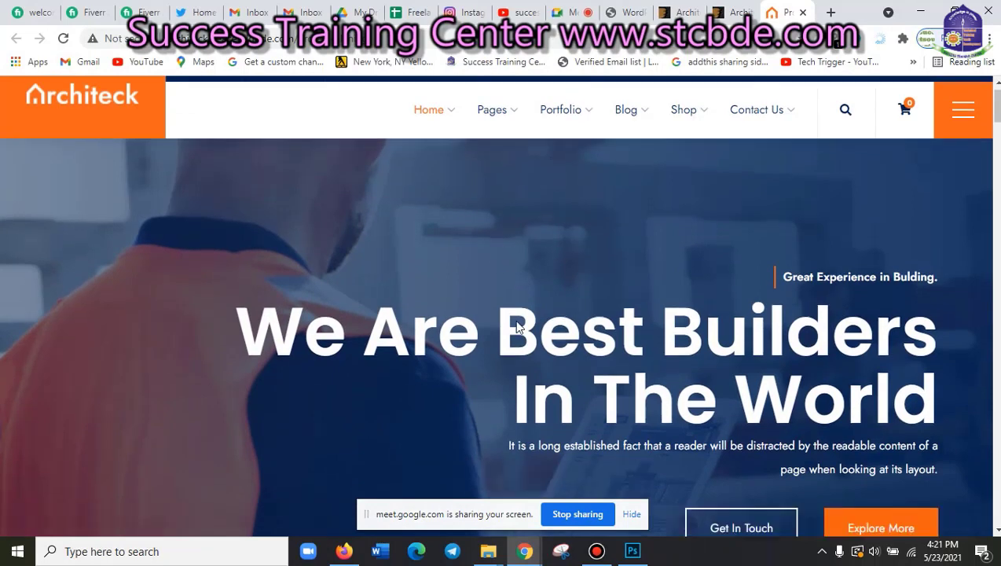
{"action": "scroll", "coordinate": [608, 352], "scroll_direction": "up", "scroll_amount": 3}
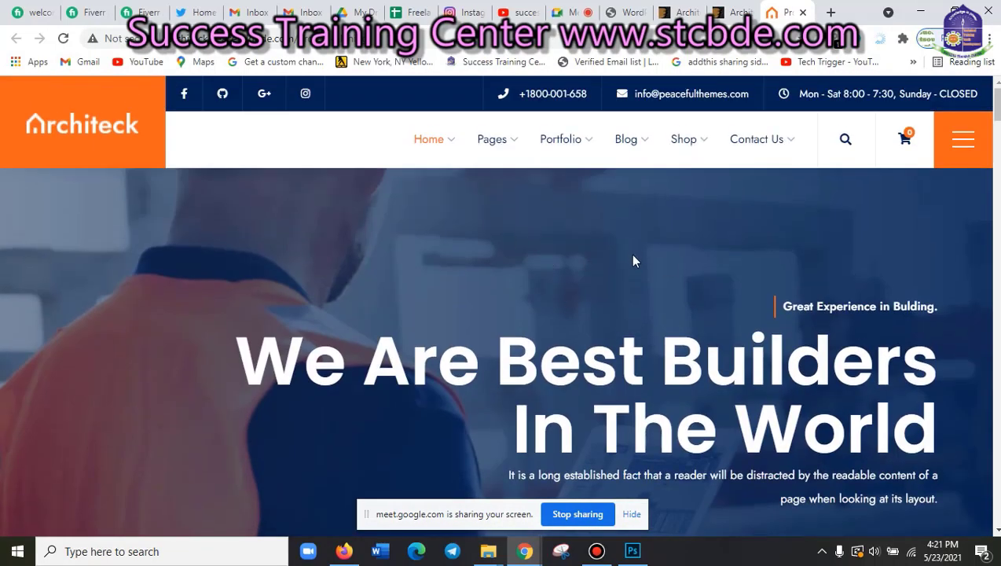
{"action": "right_click", "coordinate": [492, 202]}
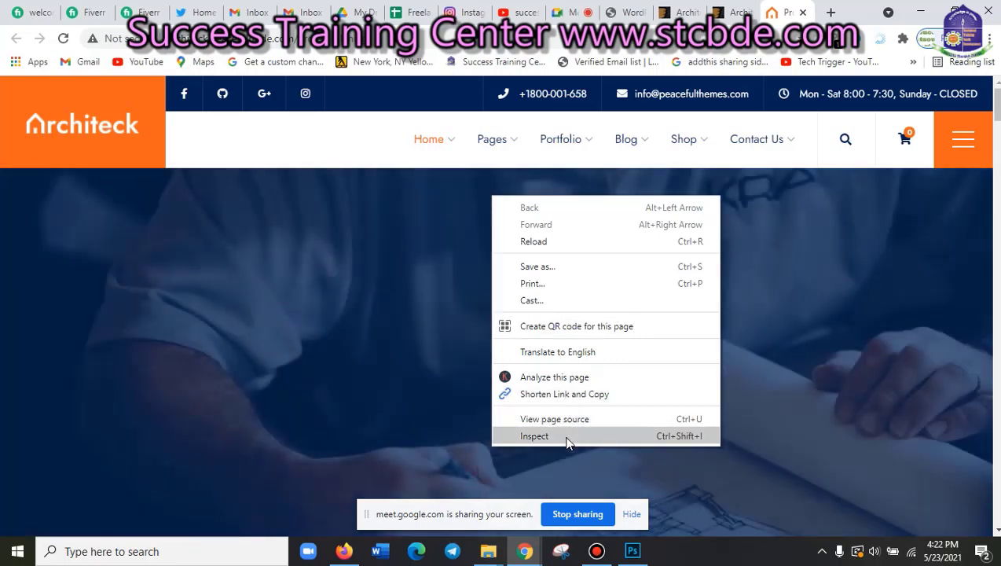
- Inspect the hero slider and locate its background image inside rs-sbg-px and rs-sbg-wrap
{"action": "left_click", "coordinate": [565, 437]}
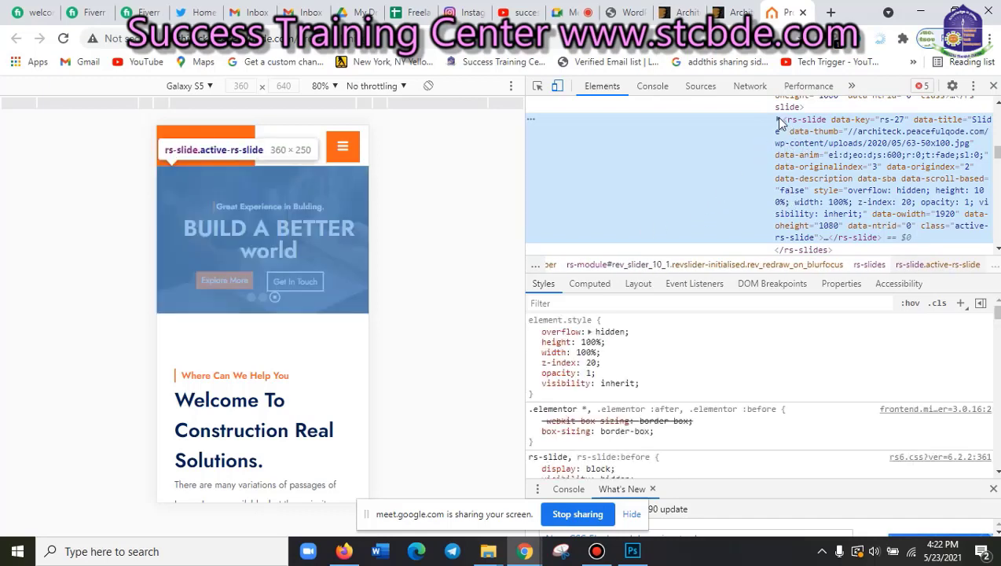
{"action": "scroll", "coordinate": [803, 201], "scroll_direction": "down", "scroll_amount": 2}
{"action": "scroll", "coordinate": [786, 197], "scroll_direction": "up", "scroll_amount": 4}
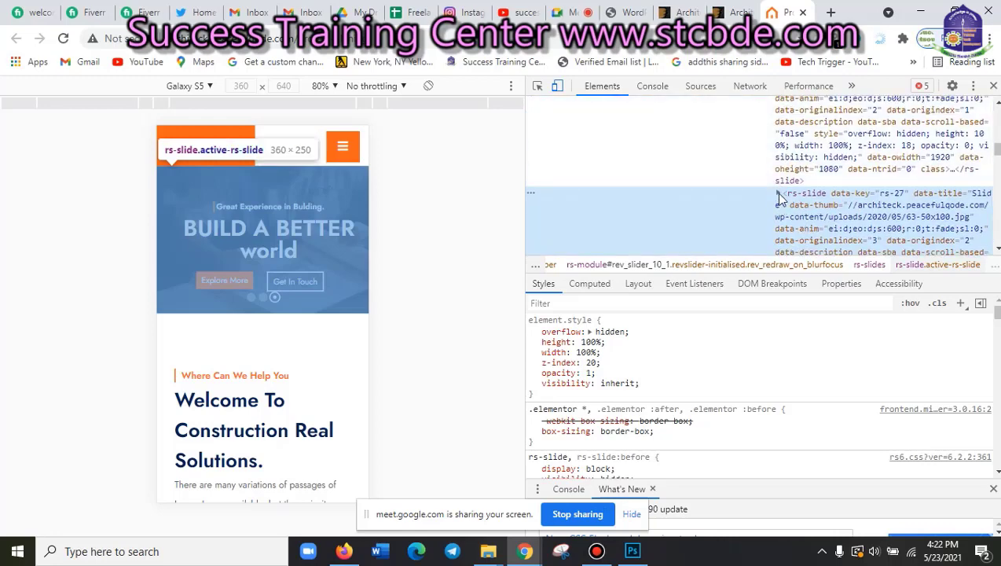
{"action": "scroll", "coordinate": [797, 212], "scroll_direction": "down", "scroll_amount": 2}
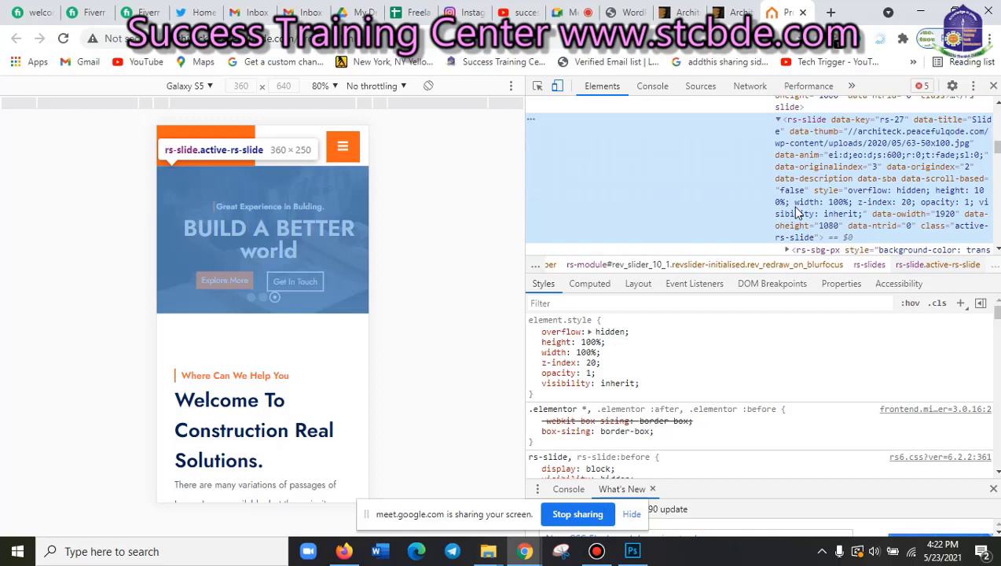
{"action": "scroll", "coordinate": [798, 212], "scroll_direction": "down", "scroll_amount": 2}
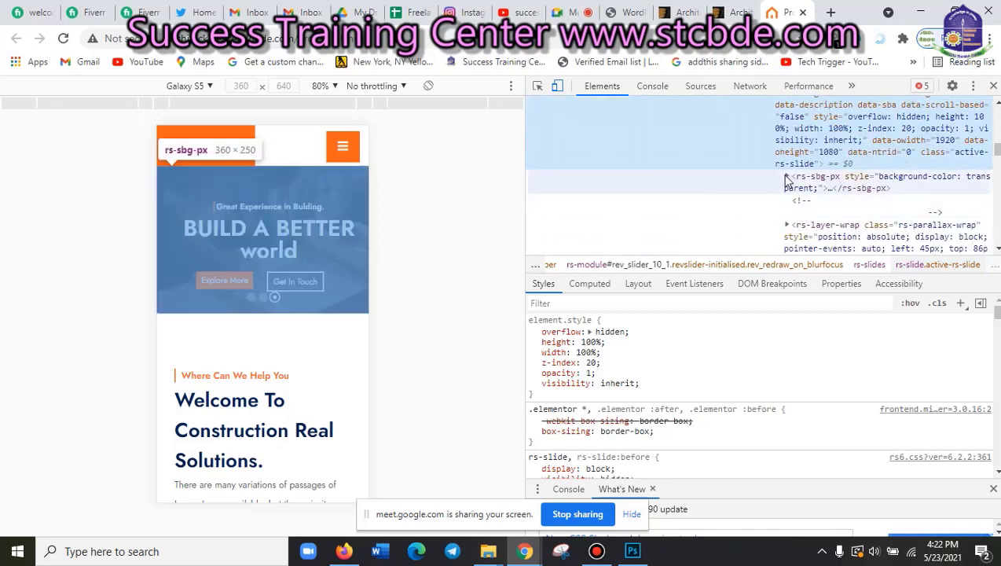
{"action": "left_click", "coordinate": [788, 177]}
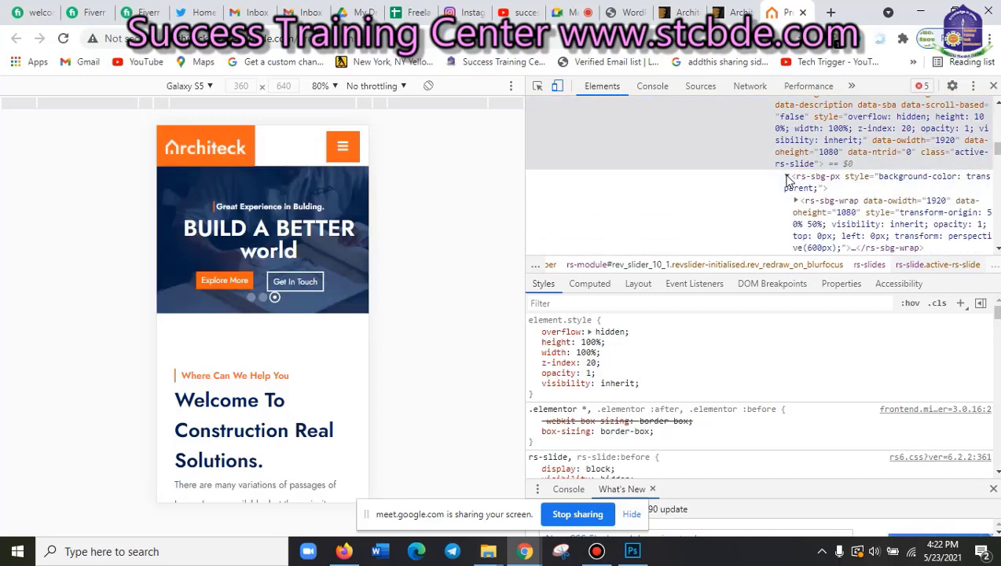
{"action": "left_click", "coordinate": [840, 219]}
{"action": "scroll", "coordinate": [839, 218], "scroll_direction": "down", "scroll_amount": 2}
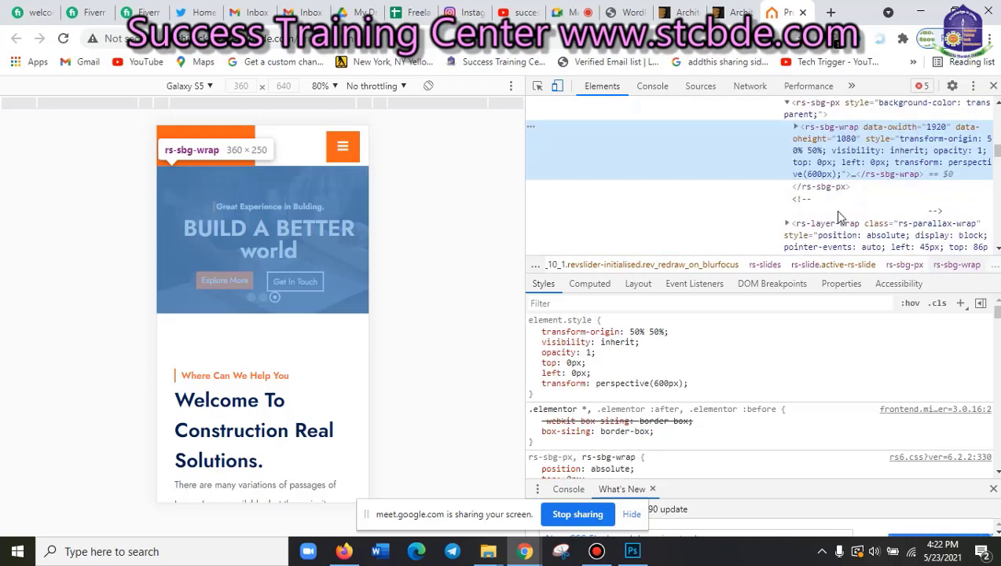
{"action": "left_click", "coordinate": [795, 127]}
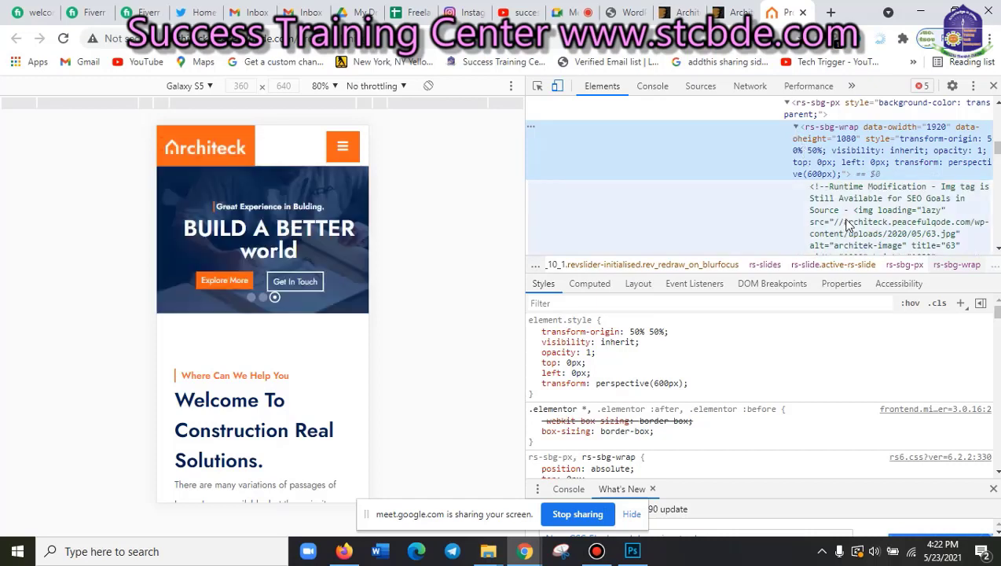
{"action": "scroll", "coordinate": [847, 226], "scroll_direction": "down", "scroll_amount": 2}
{"action": "left_click", "coordinate": [857, 176]}
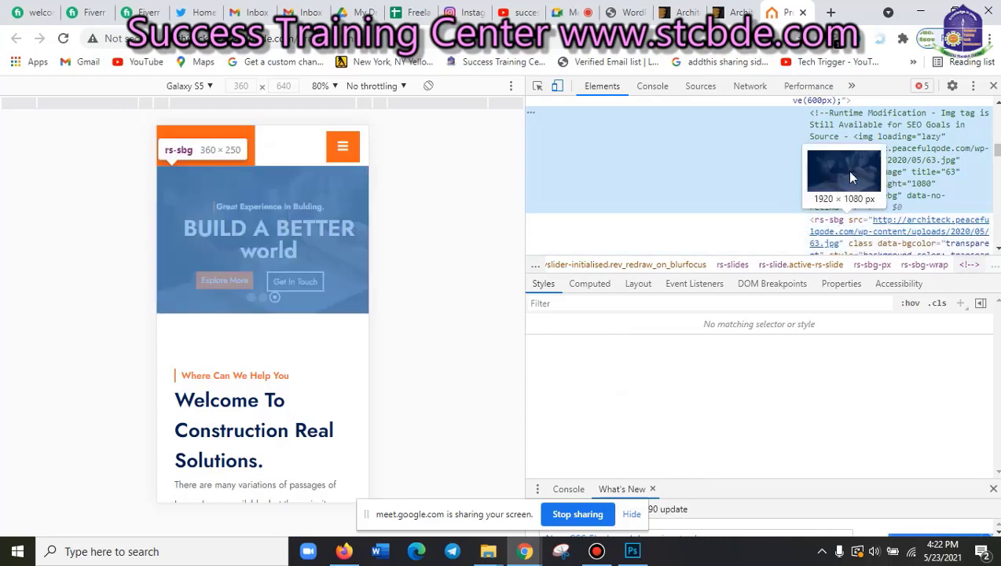
- Open the 1920 × 1080 hero photo in its own tab and close DevTools
{"action": "left_click_drag", "start_coordinate": [859, 182], "coordinate": [856, 5]}
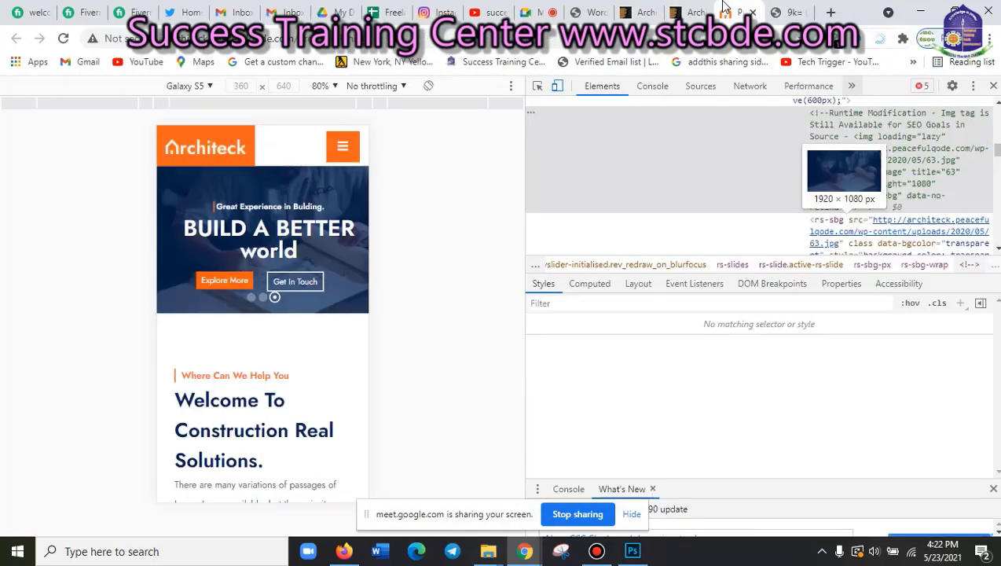
{"action": "left_click", "coordinate": [735, 13]}
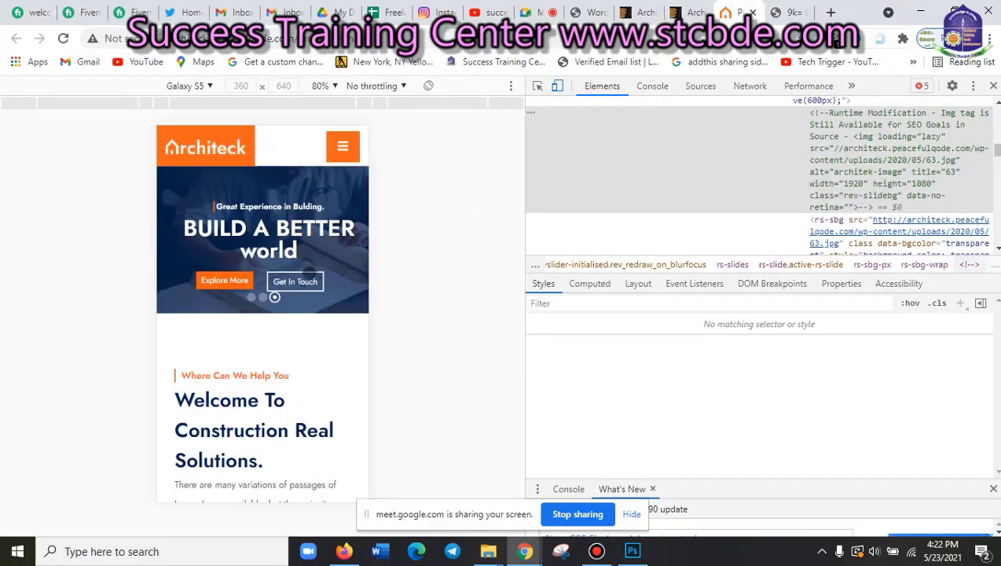
{"action": "left_click", "coordinate": [994, 87]}
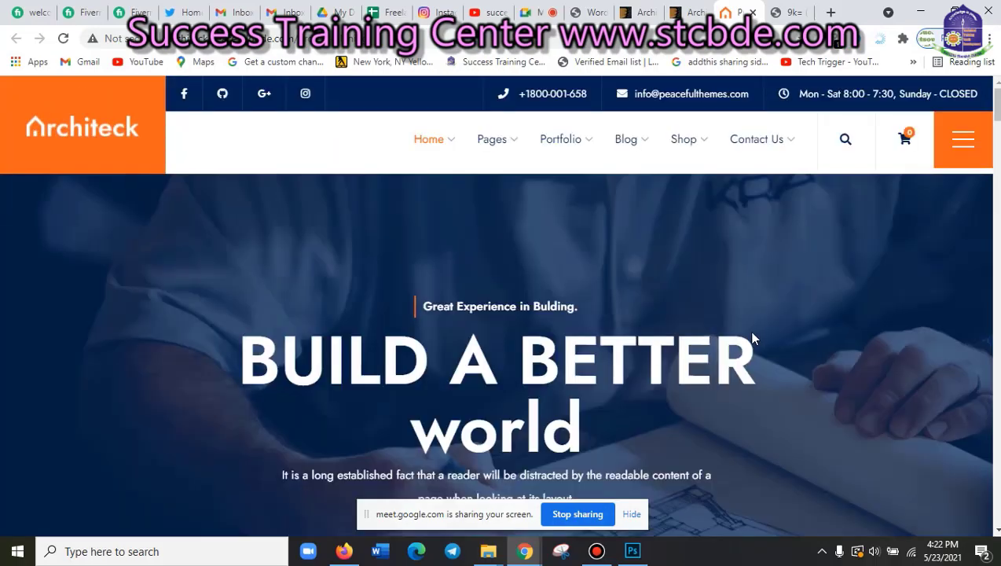
{"action": "scroll", "coordinate": [753, 361], "scroll_direction": "down", "scroll_amount": 5}
{"action": "scroll", "coordinate": [753, 362], "scroll_direction": "up", "scroll_amount": 6}
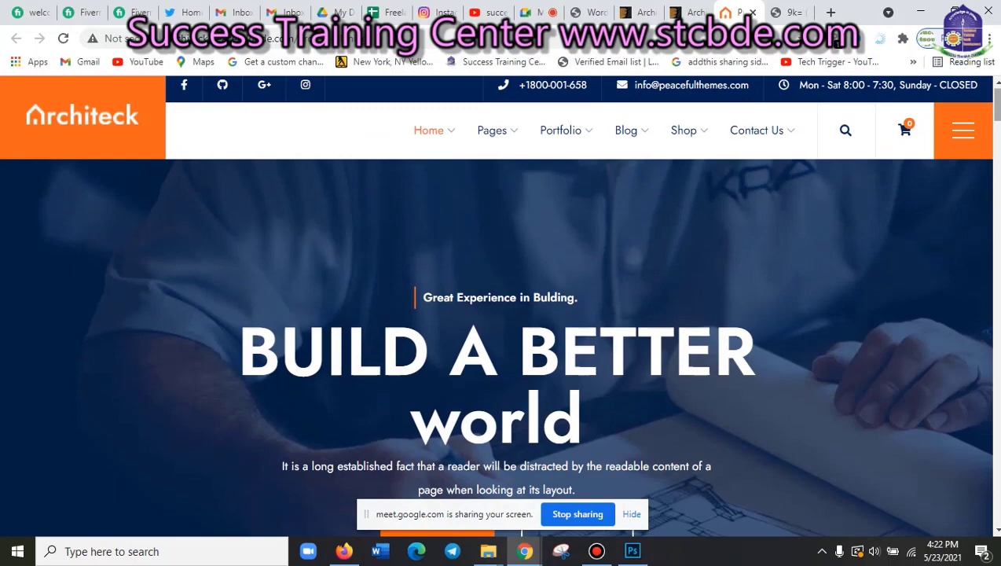
{"action": "scroll", "coordinate": [995, 102], "scroll_direction": "down", "scroll_amount": 3}
{"action": "scroll", "coordinate": [998, 97], "scroll_direction": "up", "scroll_amount": 4}
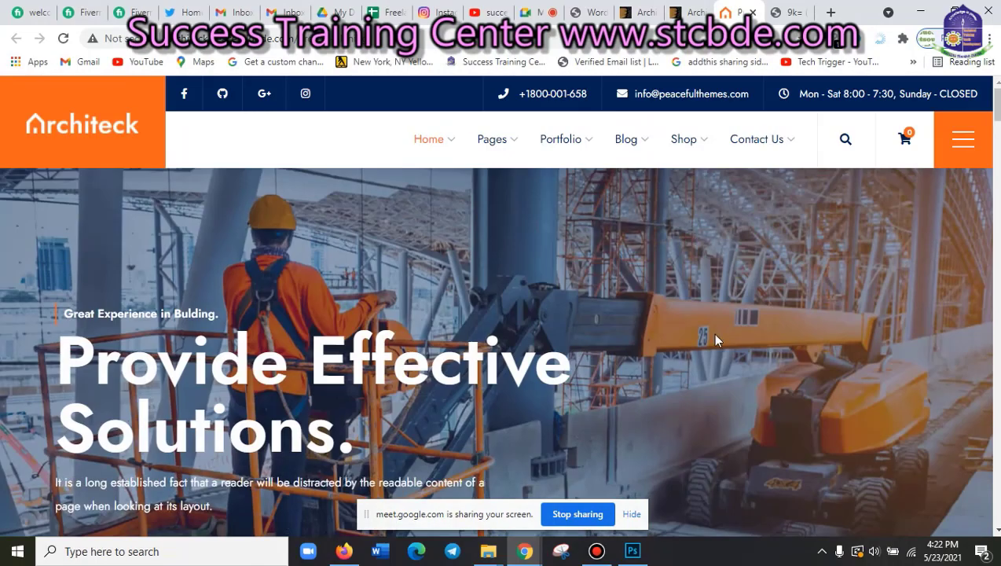
{"action": "scroll", "coordinate": [712, 333], "scroll_direction": "down", "scroll_amount": 4}
{"action": "scroll", "coordinate": [712, 341], "scroll_direction": "down", "scroll_amount": 1}
{"action": "scroll", "coordinate": [714, 338], "scroll_direction": "down", "scroll_amount": 3}
{"action": "scroll", "coordinate": [716, 345], "scroll_direction": "down", "scroll_amount": 4}
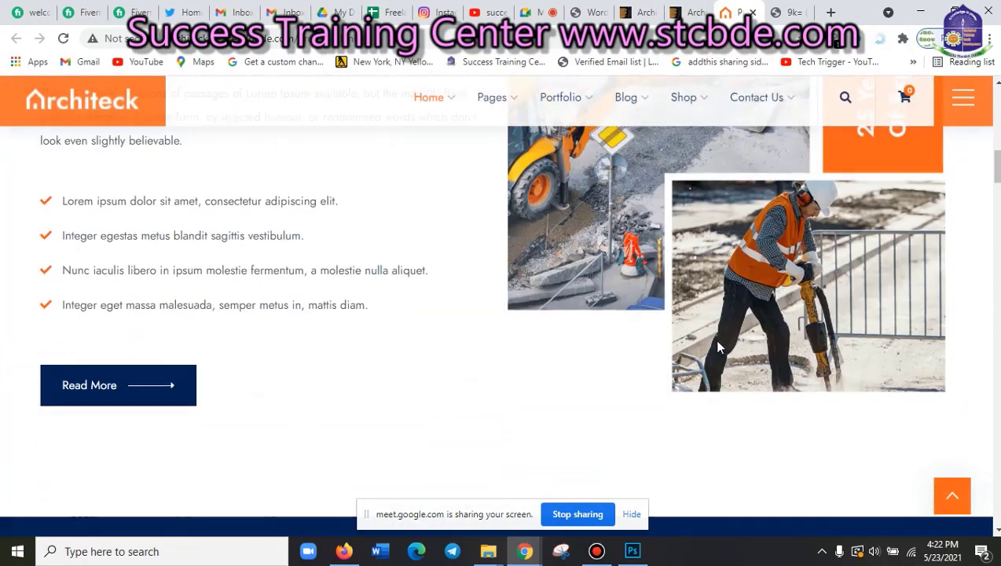
{"action": "scroll", "coordinate": [716, 346], "scroll_direction": "down", "scroll_amount": 5}
{"action": "scroll", "coordinate": [717, 346], "scroll_direction": "up", "scroll_amount": 20}
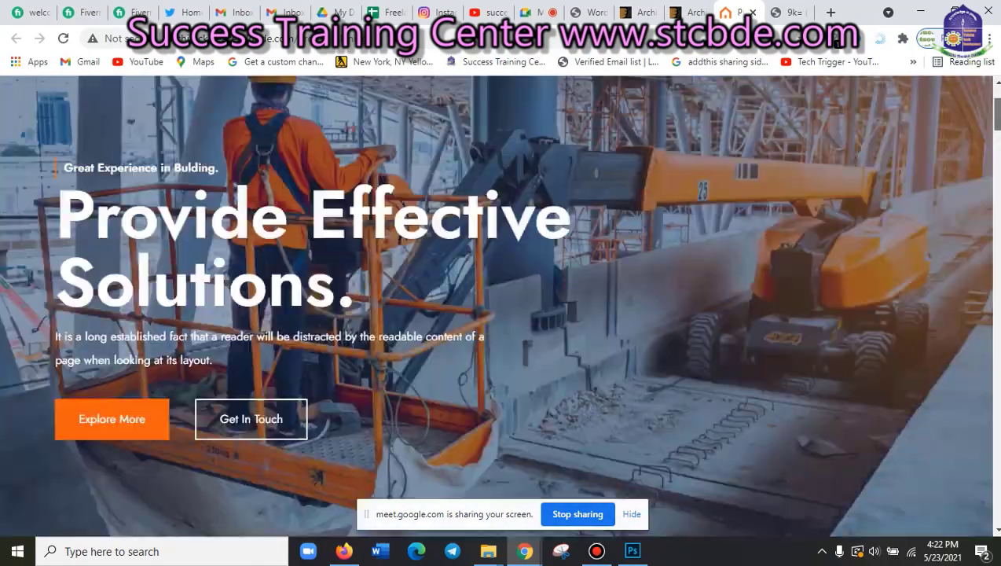
{"action": "left_click", "coordinate": [778, 10]}
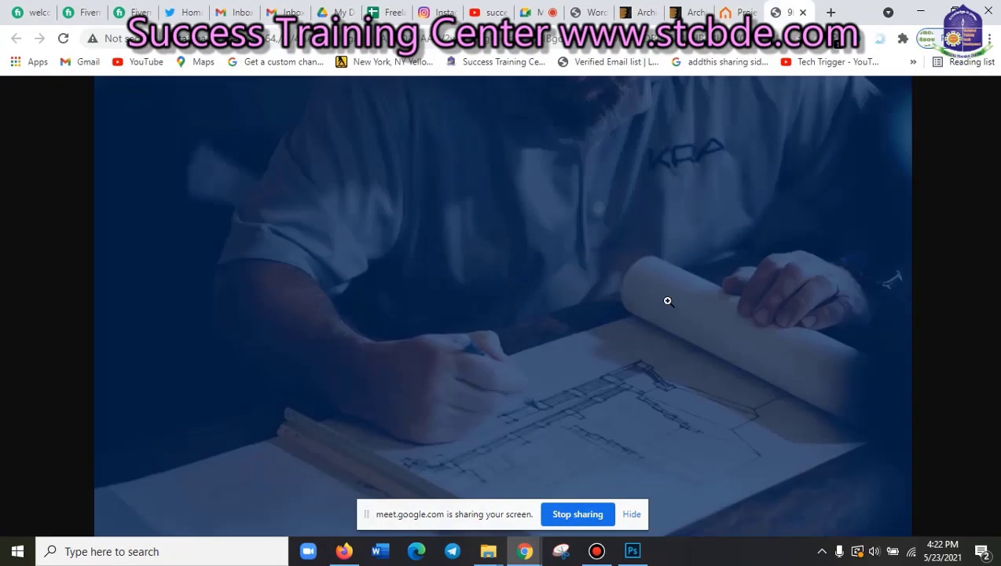
{"action": "left_click", "coordinate": [684, 11]}
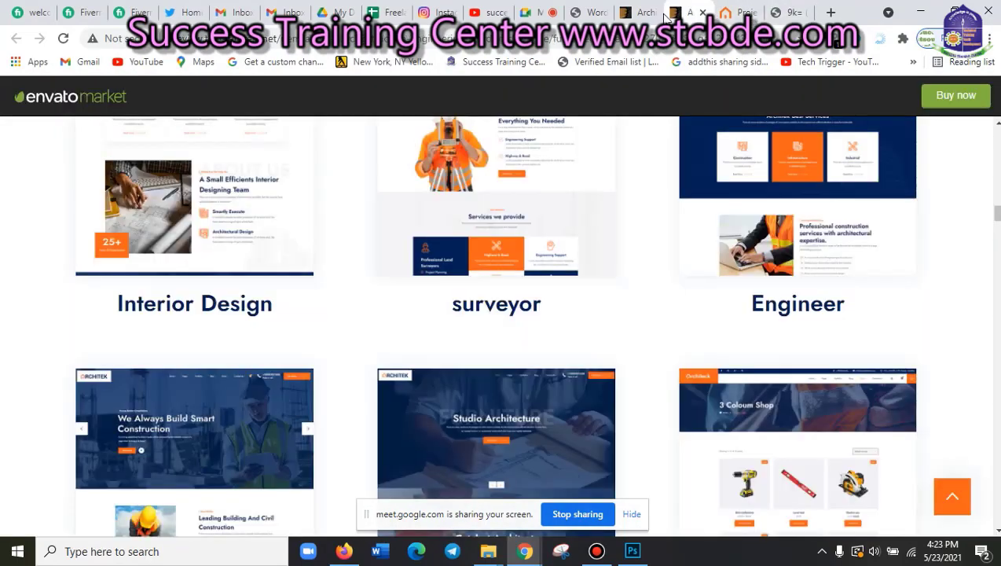
{"action": "left_click", "coordinate": [641, 11]}
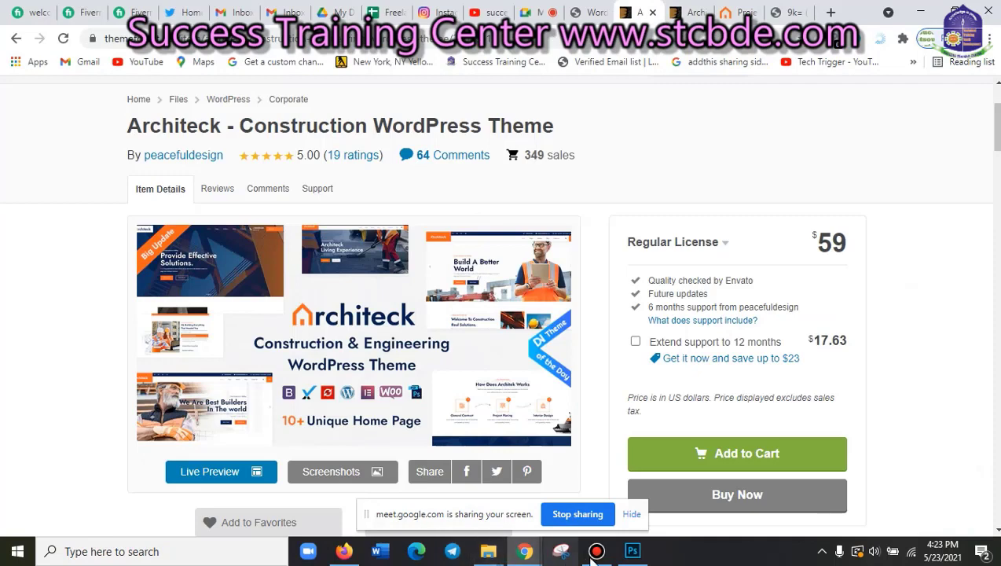
{"action": "mouse_move", "coordinate": [524, 551]}
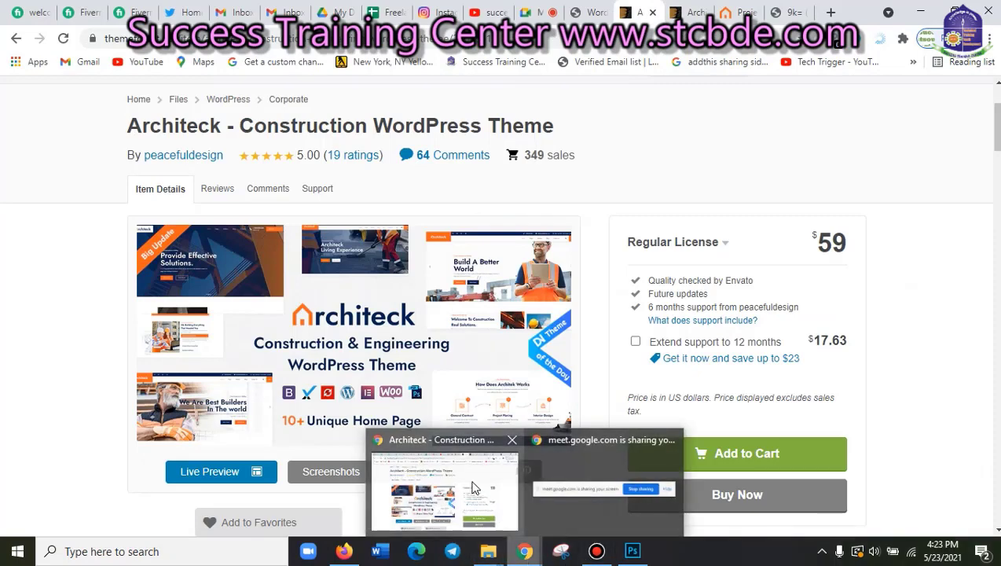
{"action": "left_click", "coordinate": [792, 9]}
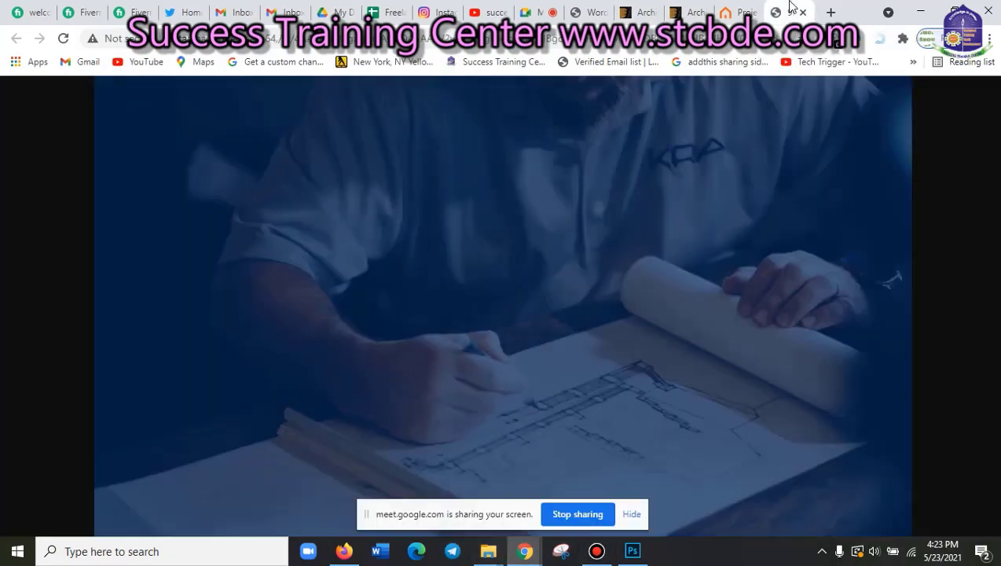
{"action": "left_click", "coordinate": [747, 6]}
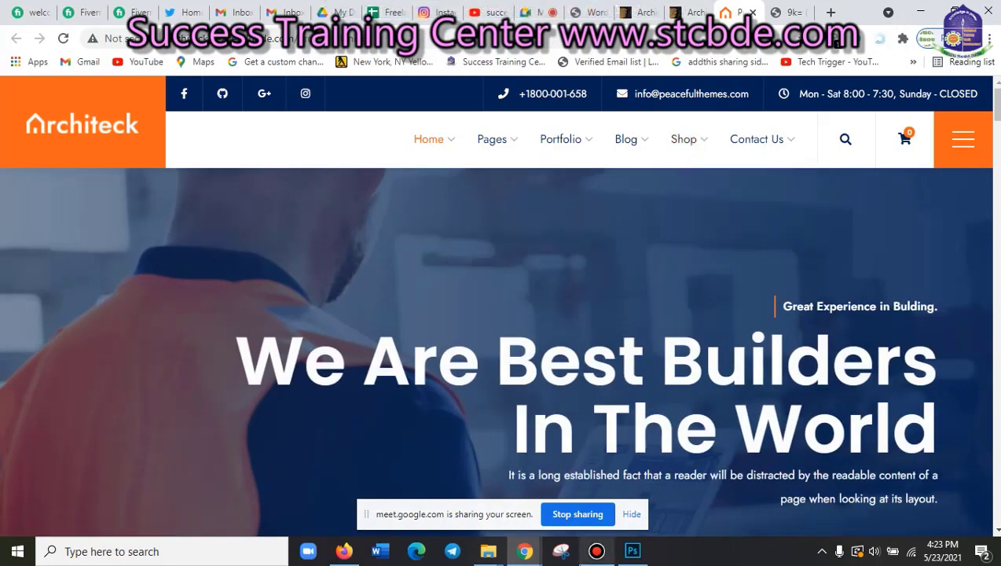
{"action": "mouse_move", "coordinate": [596, 551]}
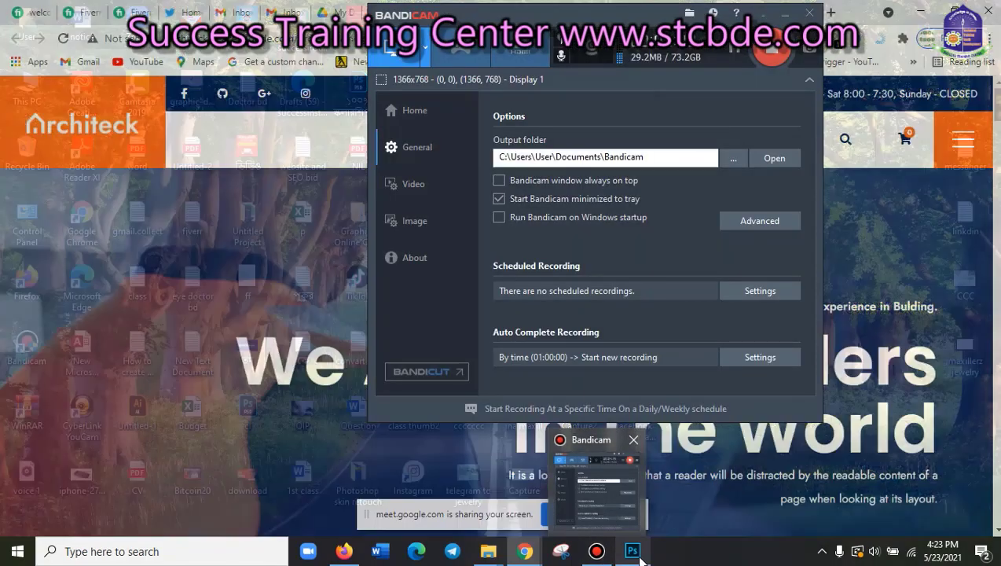
- Return to Photoshop and zoom and pan around the DC Agency hero and CREATIVE DESIGN service rows
{"action": "left_click", "coordinate": [633, 551]}
{"action": "scroll", "coordinate": [543, 283], "scroll_direction": "down", "scroll_amount": 1}
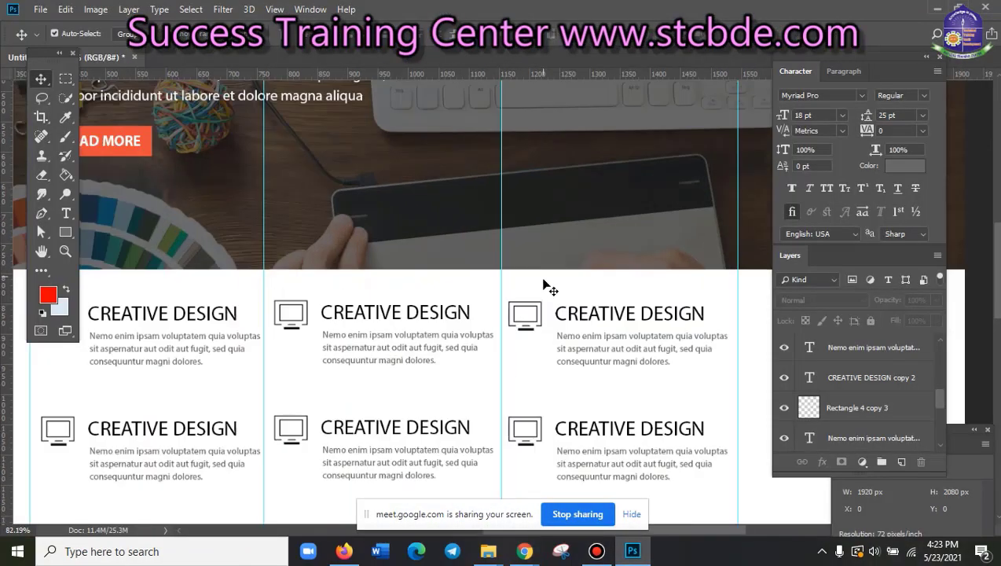
{"action": "scroll", "coordinate": [527, 308], "scroll_direction": "down", "scroll_amount": 1}
{"action": "scroll", "coordinate": [548, 312], "scroll_direction": "down", "scroll_amount": 1}
{"action": "scroll", "coordinate": [547, 313], "scroll_direction": "down", "scroll_amount": 1}
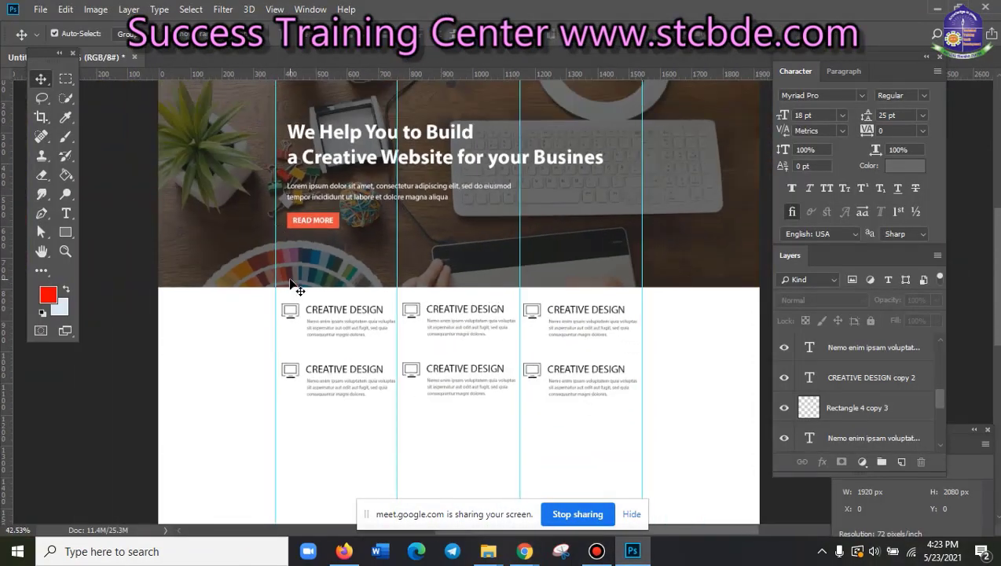
{"action": "scroll", "coordinate": [292, 282], "scroll_direction": "up", "scroll_amount": 1}
{"action": "scroll", "coordinate": [259, 228], "scroll_direction": "up", "scroll_amount": 1}
{"action": "scroll", "coordinate": [226, 177], "scroll_direction": "up", "scroll_amount": 1}
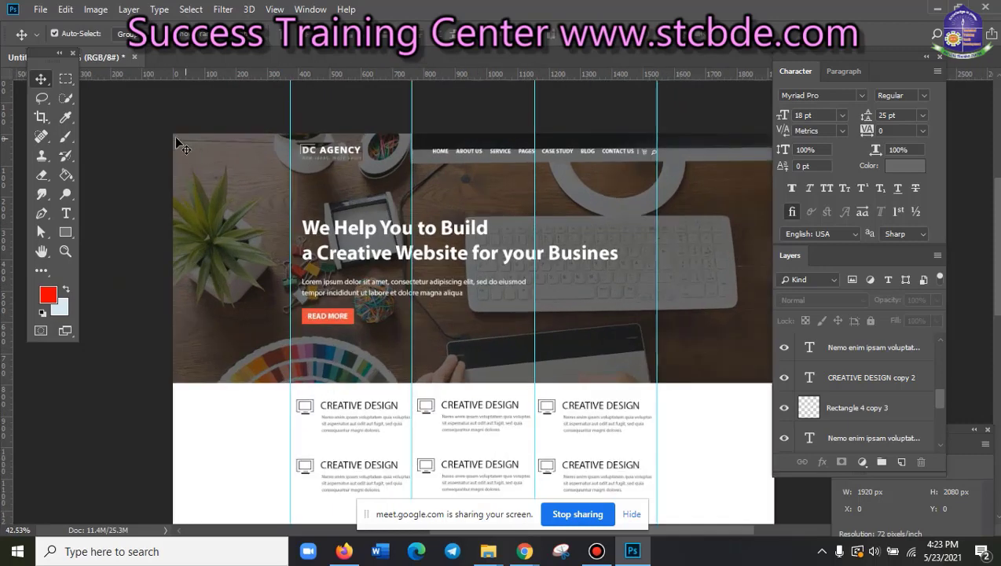
{"action": "scroll", "coordinate": [363, 191], "scroll_direction": "right", "scroll_amount": 5}
{"action": "scroll", "coordinate": [416, 198], "scroll_direction": "up", "scroll_amount": 1}
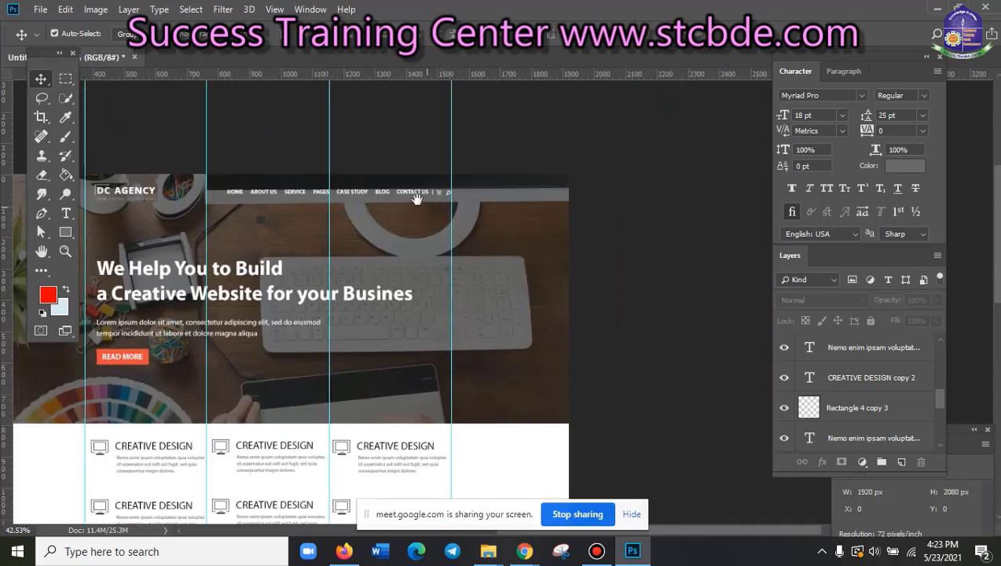
{"action": "scroll", "coordinate": [416, 265], "scroll_direction": "left", "scroll_amount": 3}
{"action": "scroll", "coordinate": [416, 265], "scroll_direction": "up", "scroll_amount": 1}
{"action": "scroll", "coordinate": [346, 200], "scroll_direction": "left", "scroll_amount": 1}
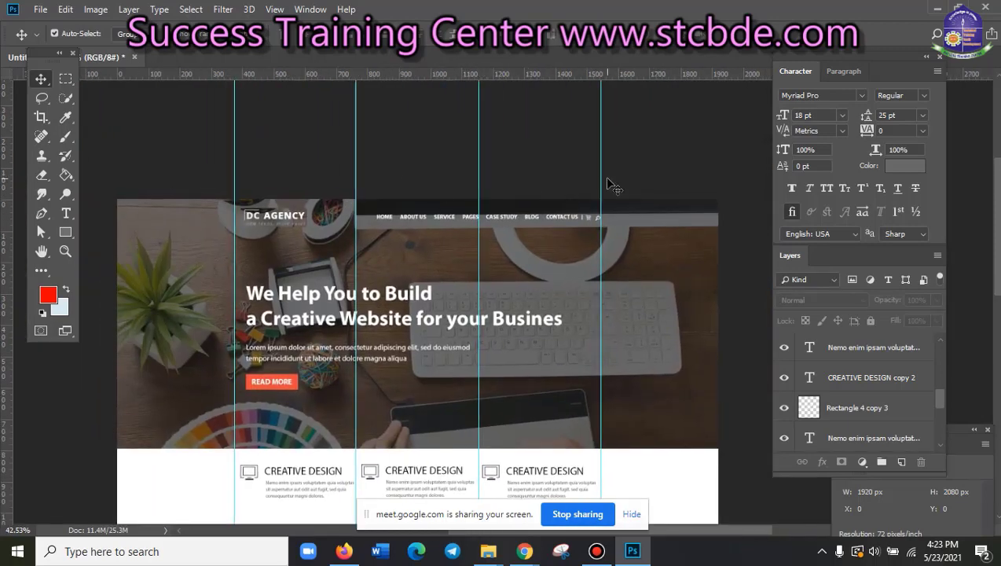
{"action": "scroll", "coordinate": [611, 185], "scroll_direction": "down", "scroll_amount": 1}
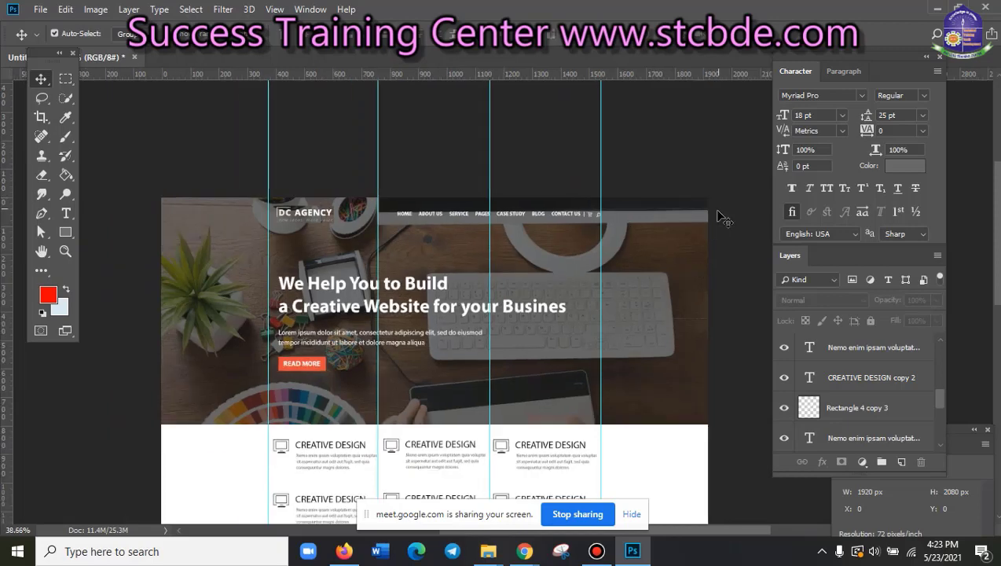
{"action": "scroll", "coordinate": [720, 217], "scroll_direction": "up", "scroll_amount": 3}
{"action": "scroll", "coordinate": [681, 281], "scroll_direction": "up", "scroll_amount": 3}
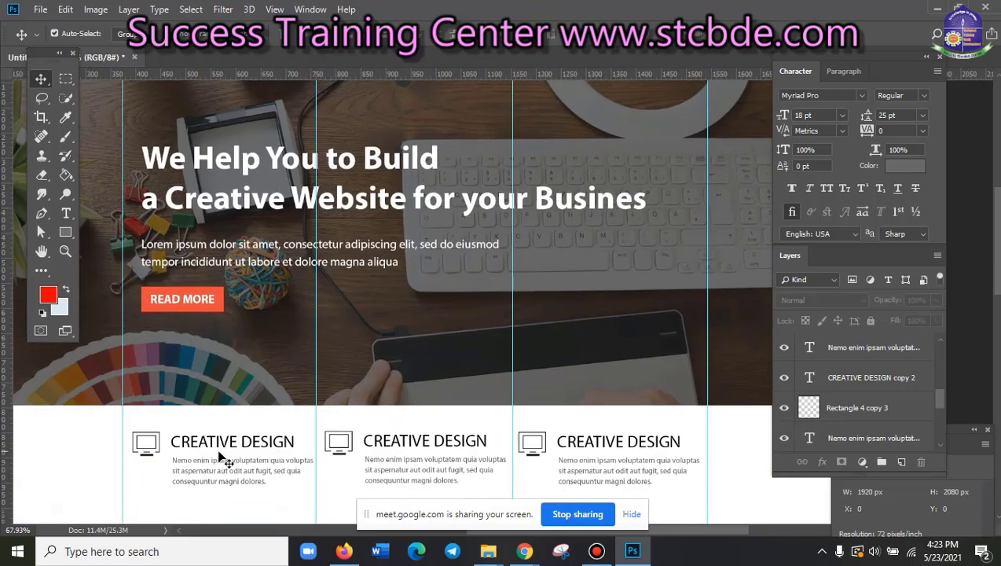
{"action": "scroll", "coordinate": [494, 397], "scroll_direction": "down", "scroll_amount": 2}
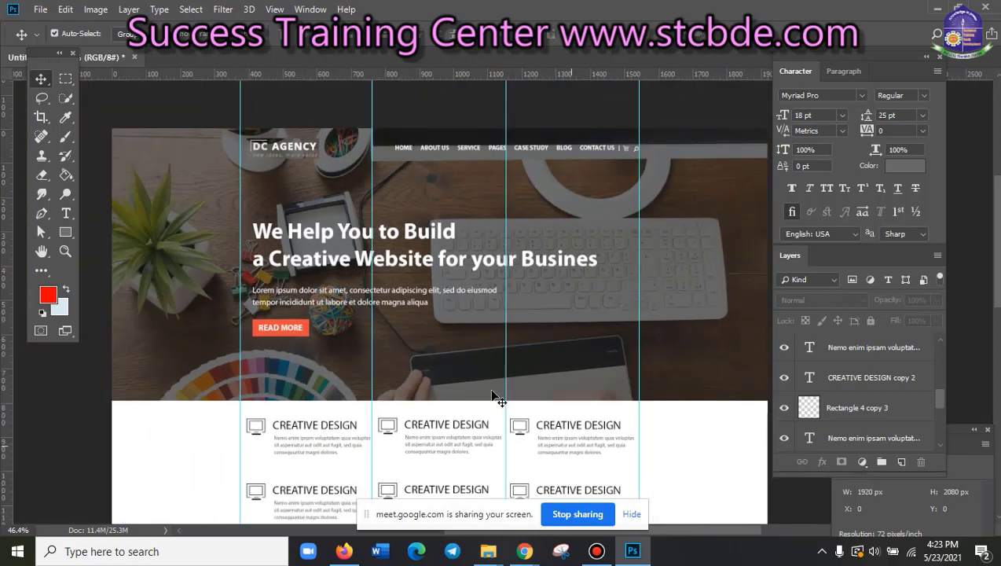